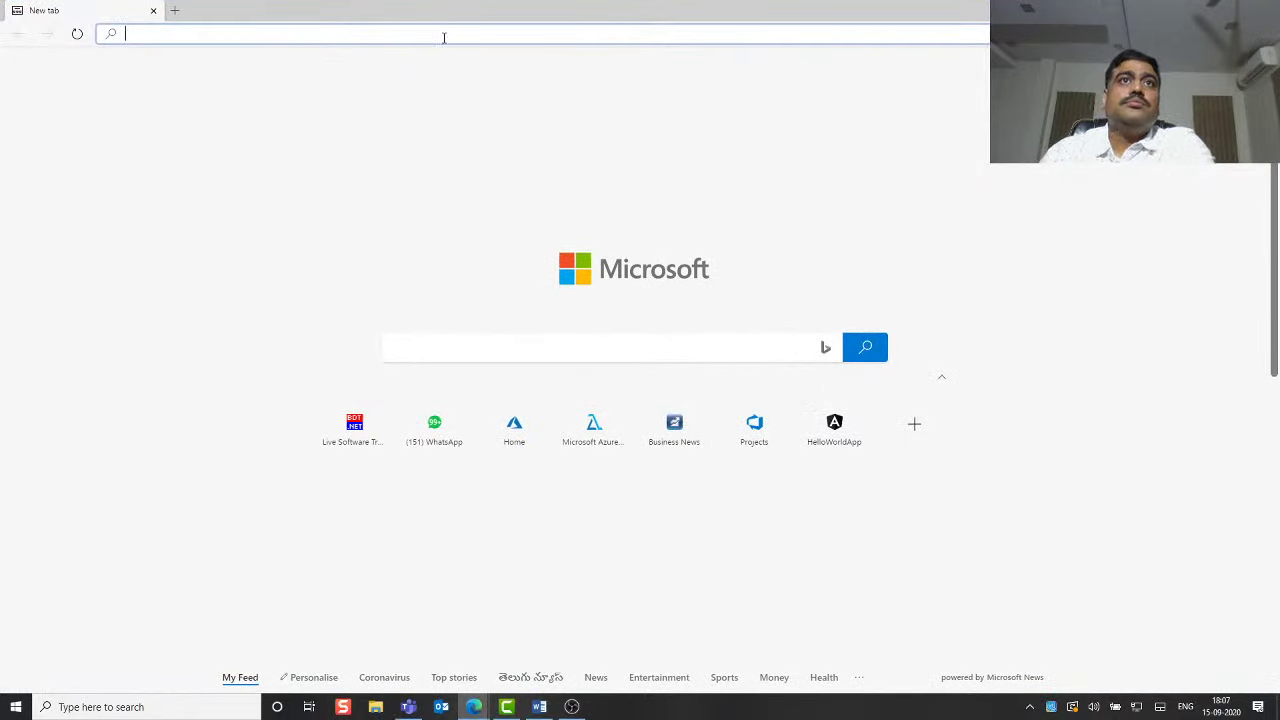
Load portal.azure.com in Edge and continue with the already signed-in account.
text(portal.azure.com)
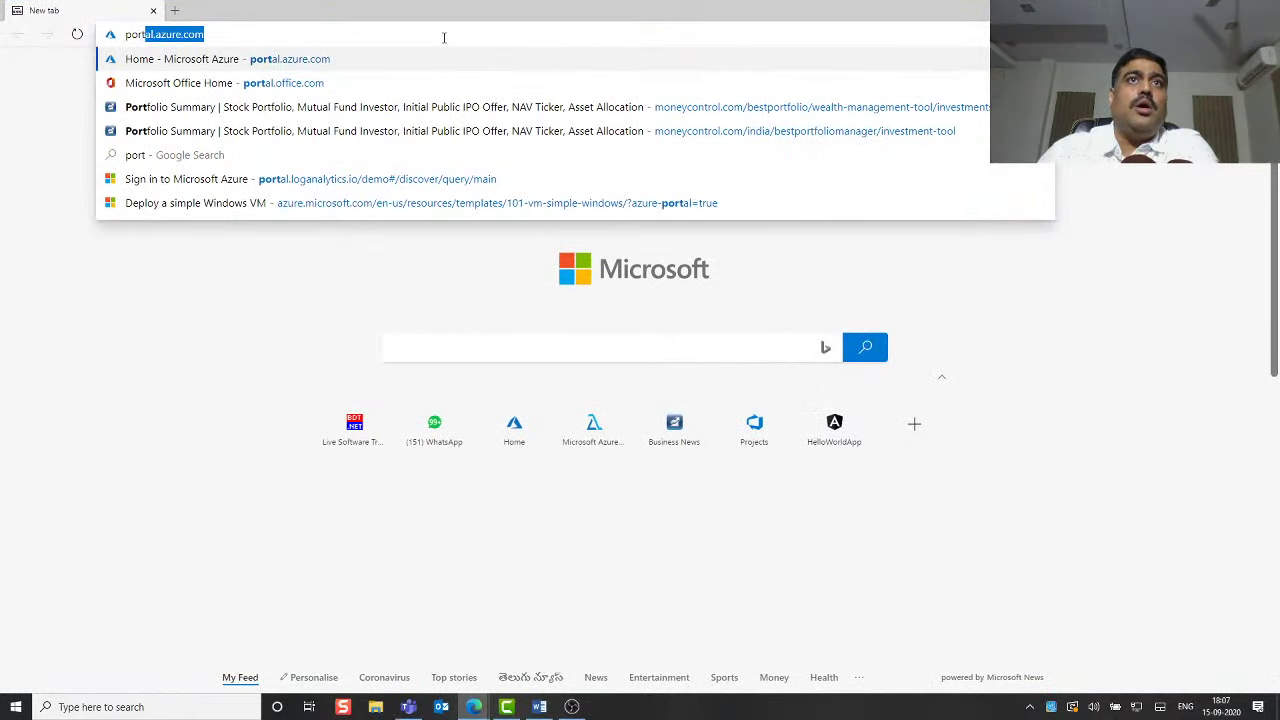
key(Return)
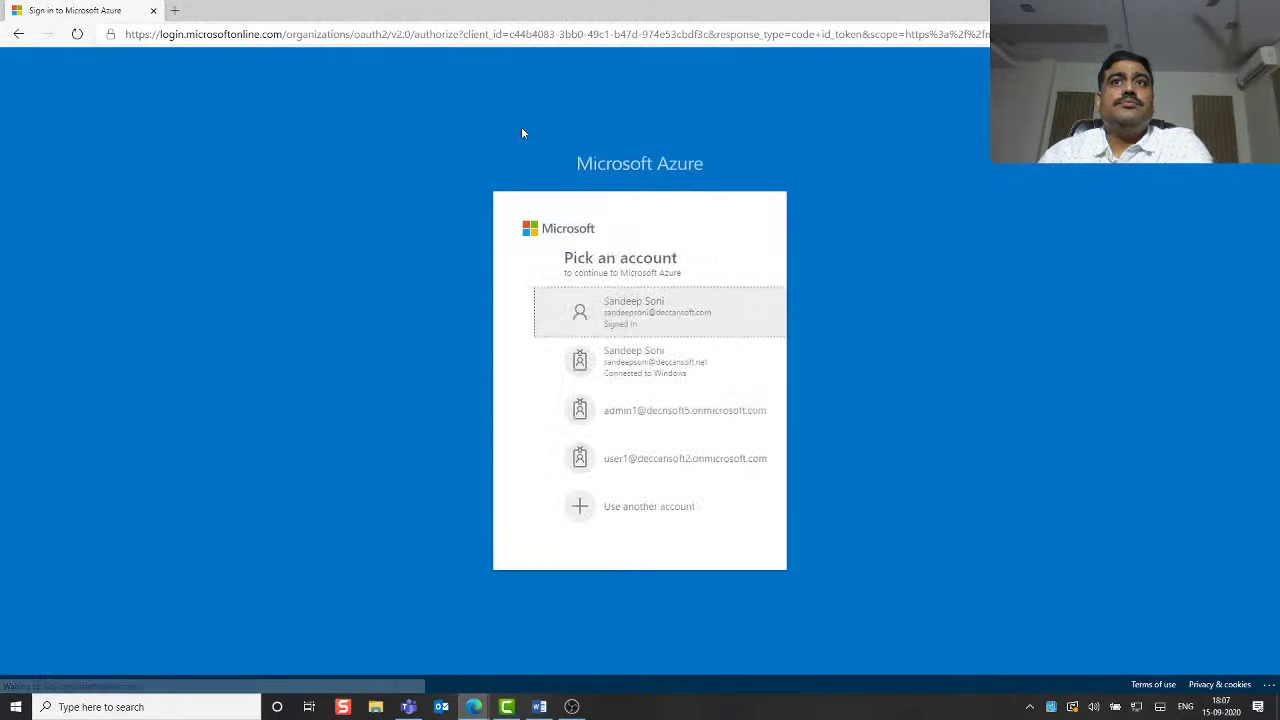
click(643, 318)
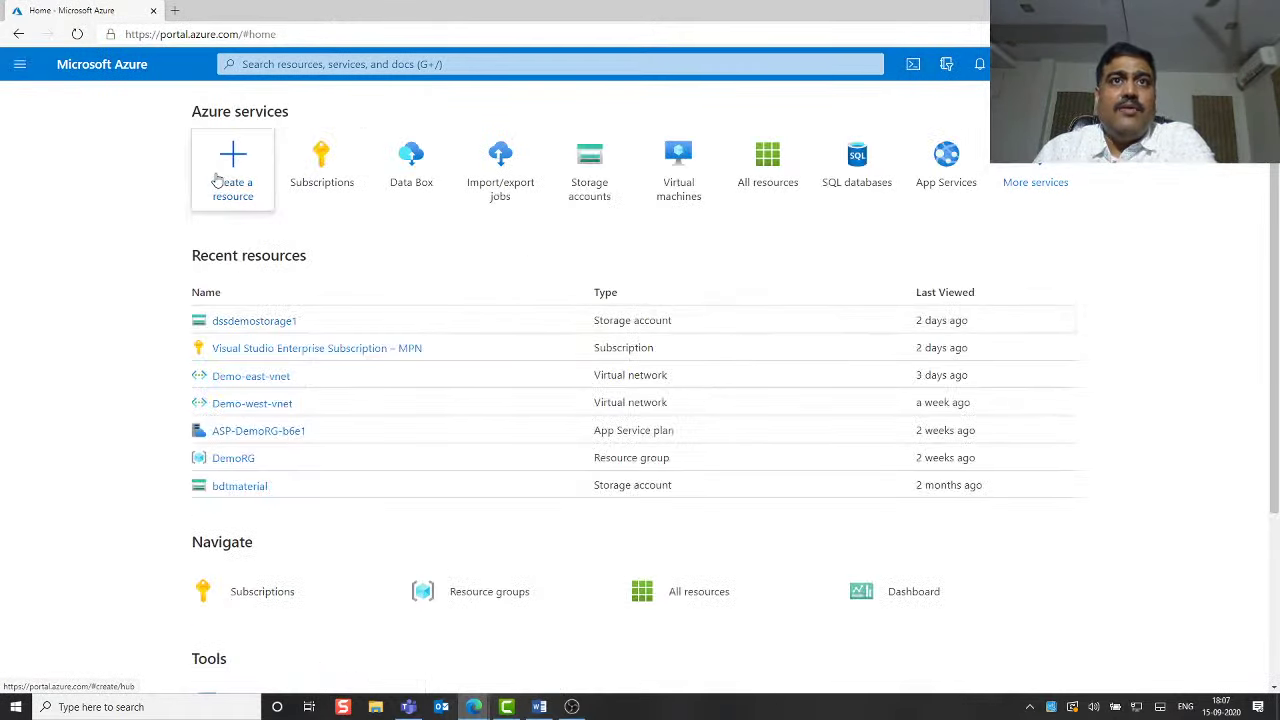
Find Web App in the Marketplace through Create a resource and begin creating it.
click(216, 180)
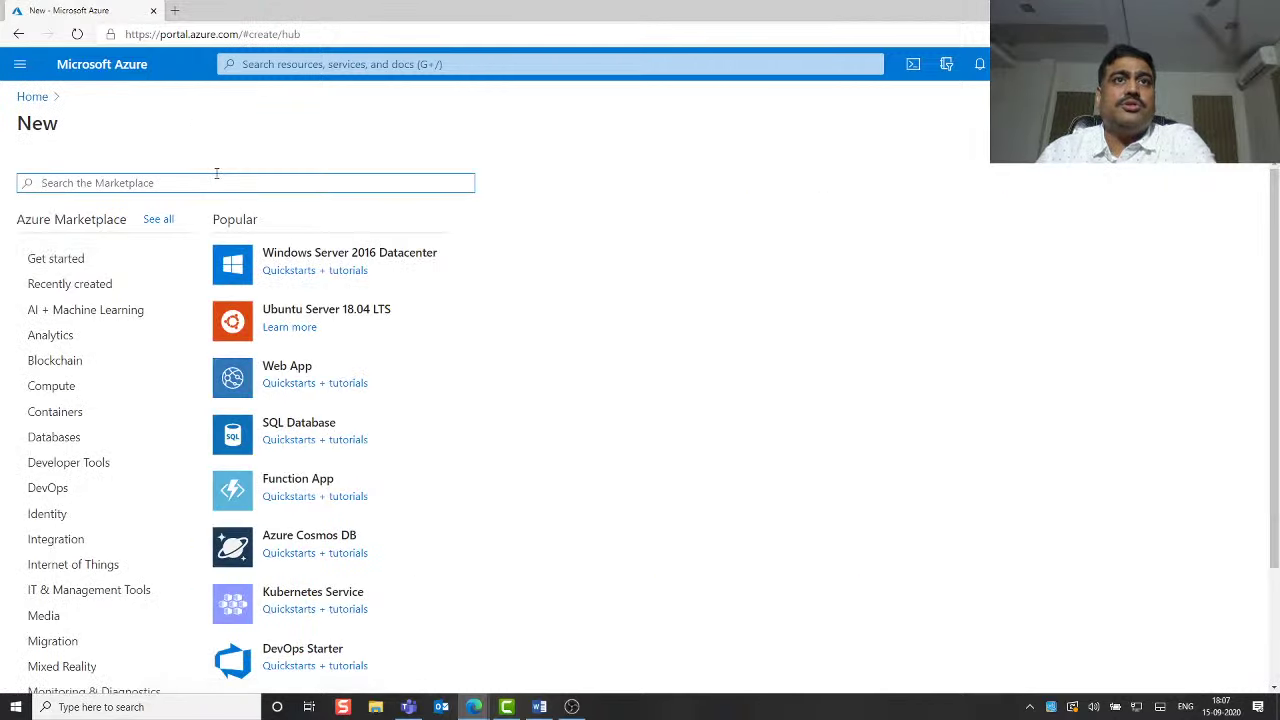
text(Web)
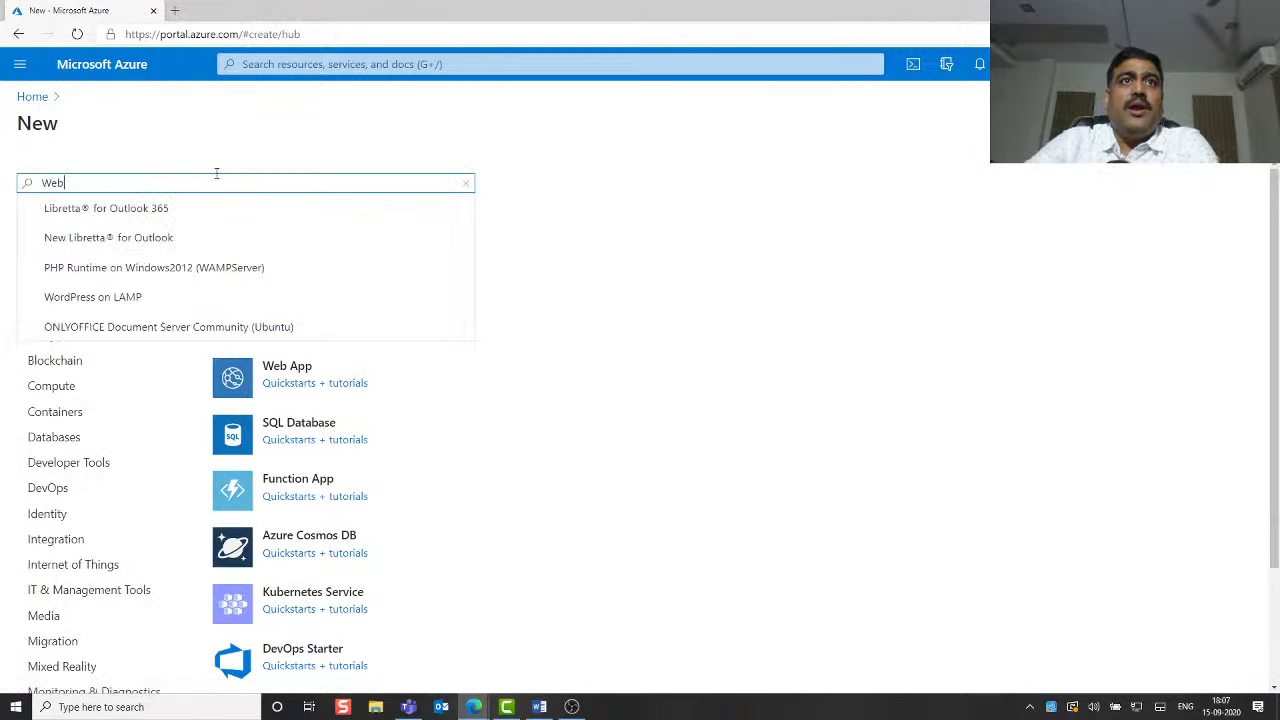
text( App)
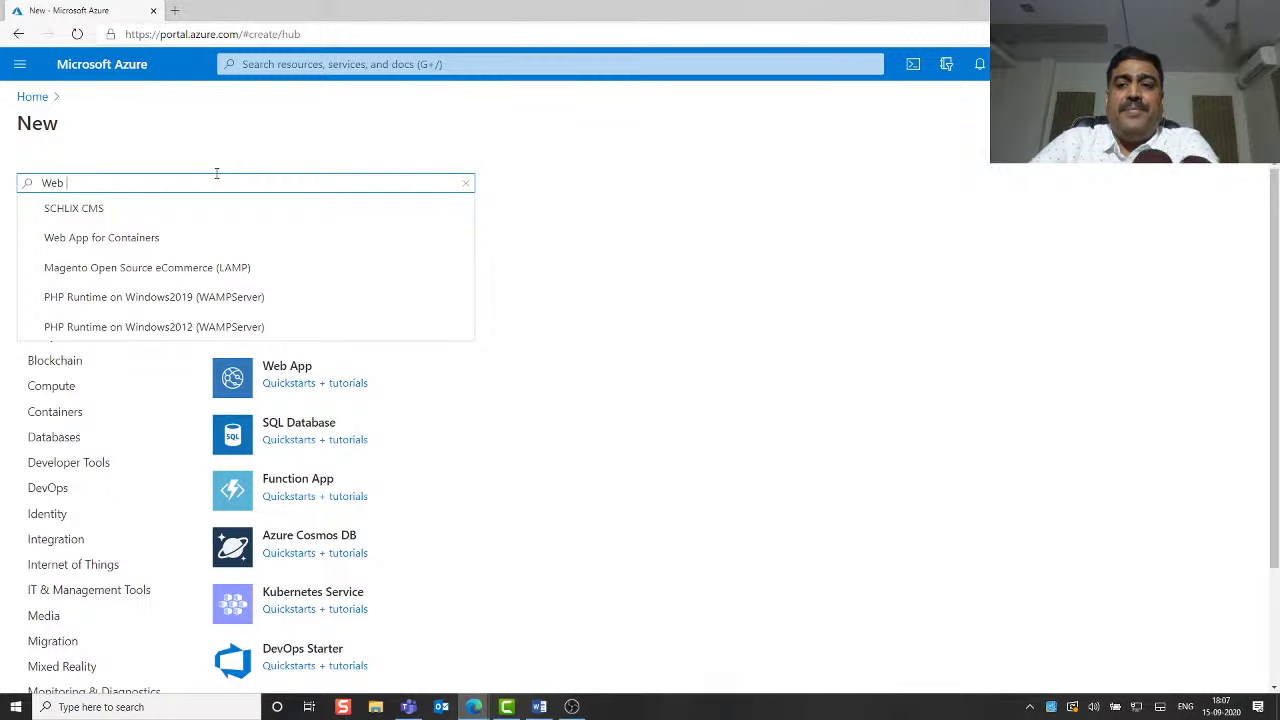
click(197, 210)
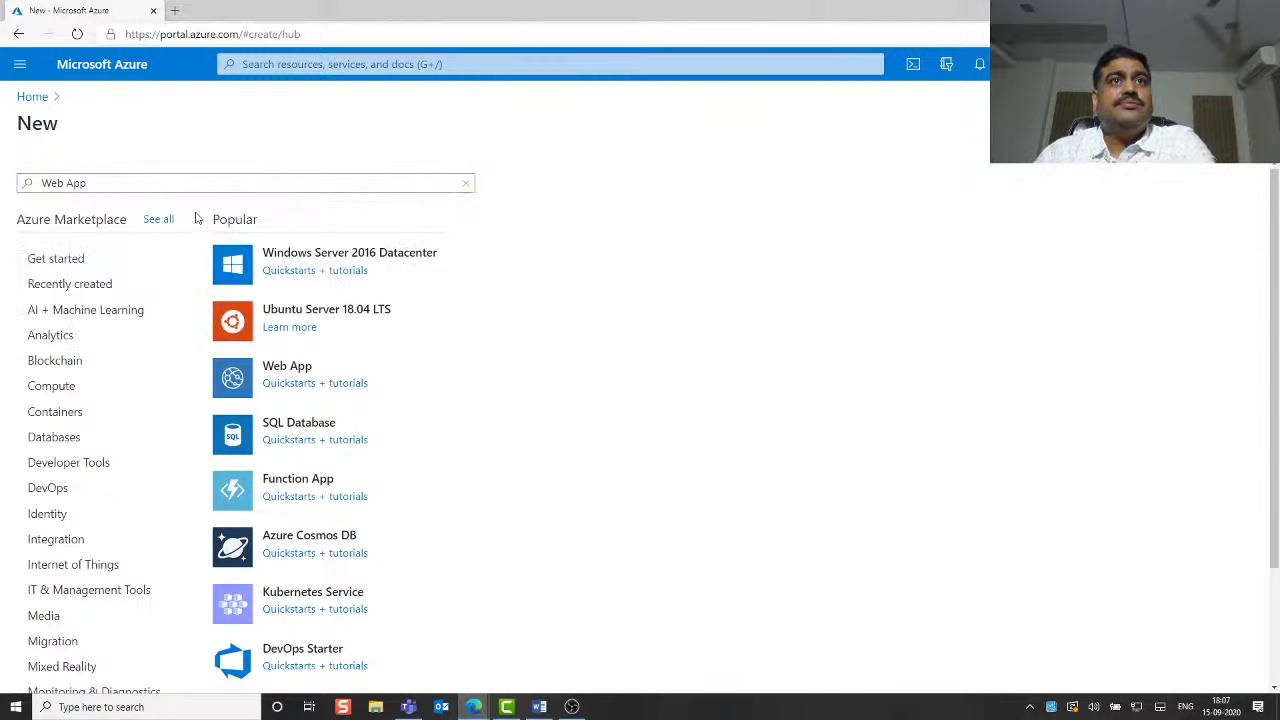
click(175, 239)
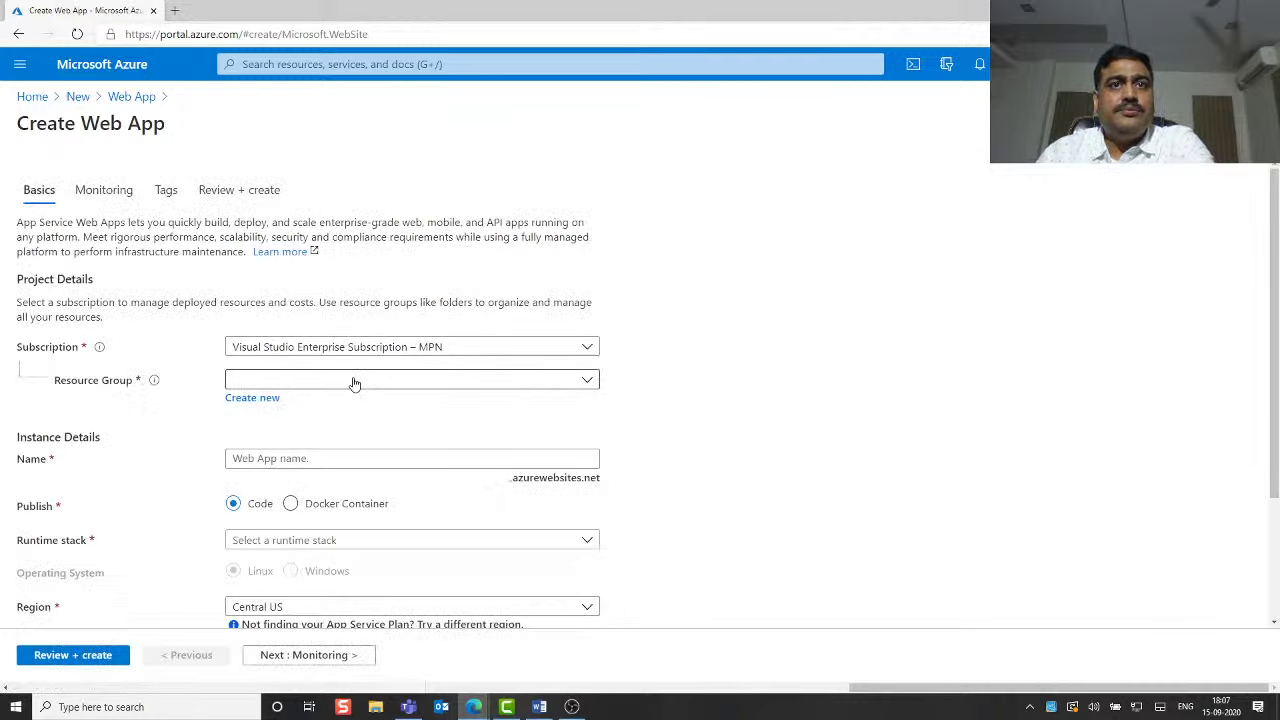
Create a new resource group named WebinarDemoRG for the web app.
click(267, 401)
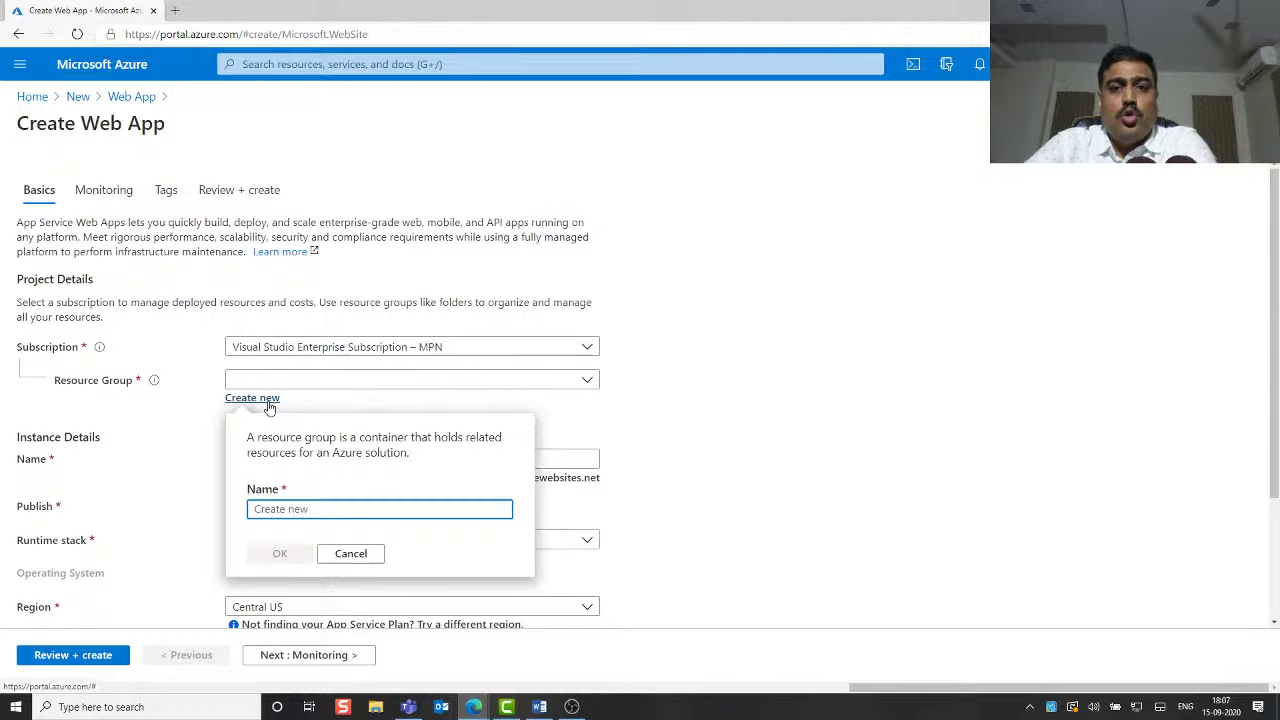
text(Demo)
key(BackSpace)
key(BackSpace)
key(BackSpace)
key(BackSpace)
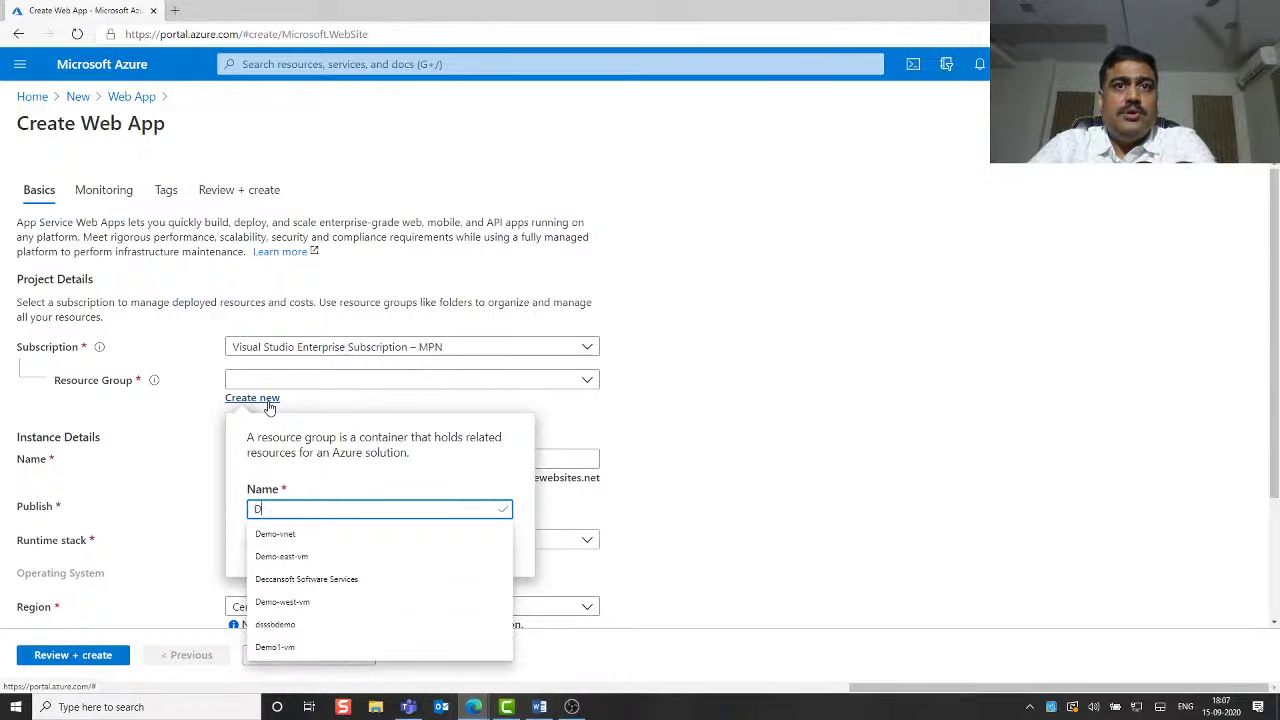
text(Webinar)
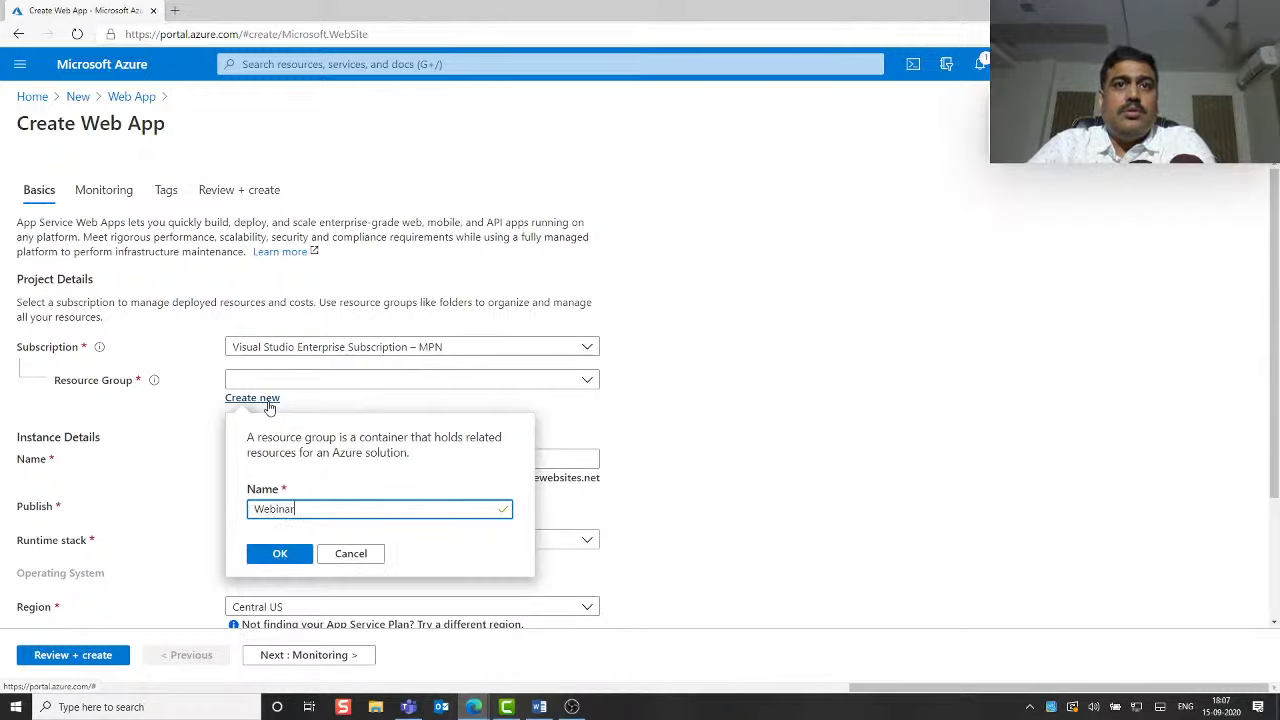
text(DemoRG)
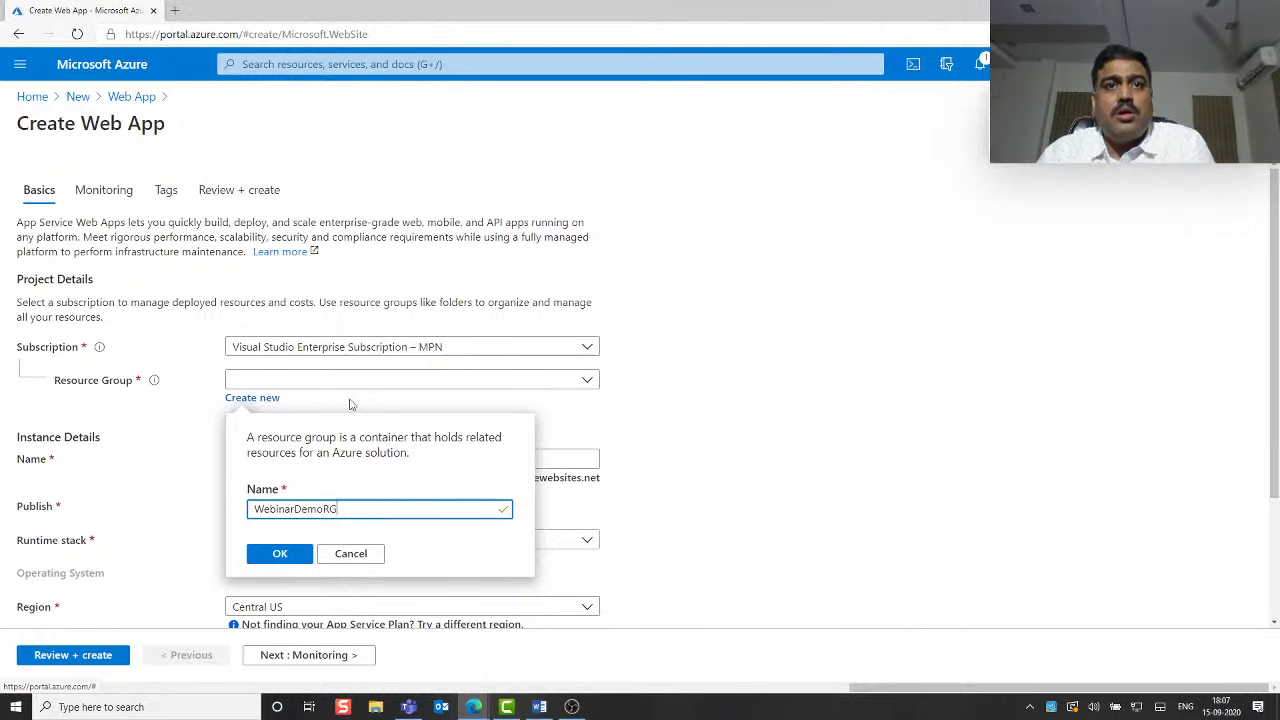
click(284, 555)
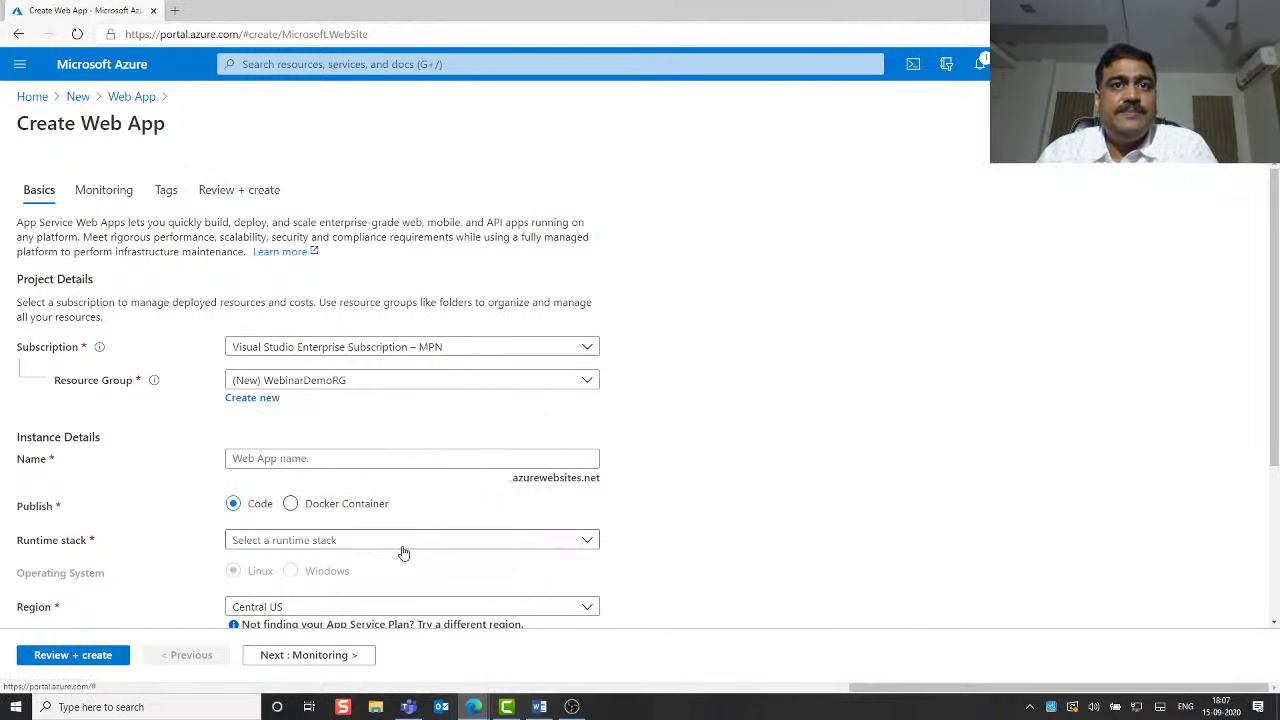
Choose the .NET Core 3.1 (LTS) runtime stack and the East US region.
scroll(405, 550, down, 2)
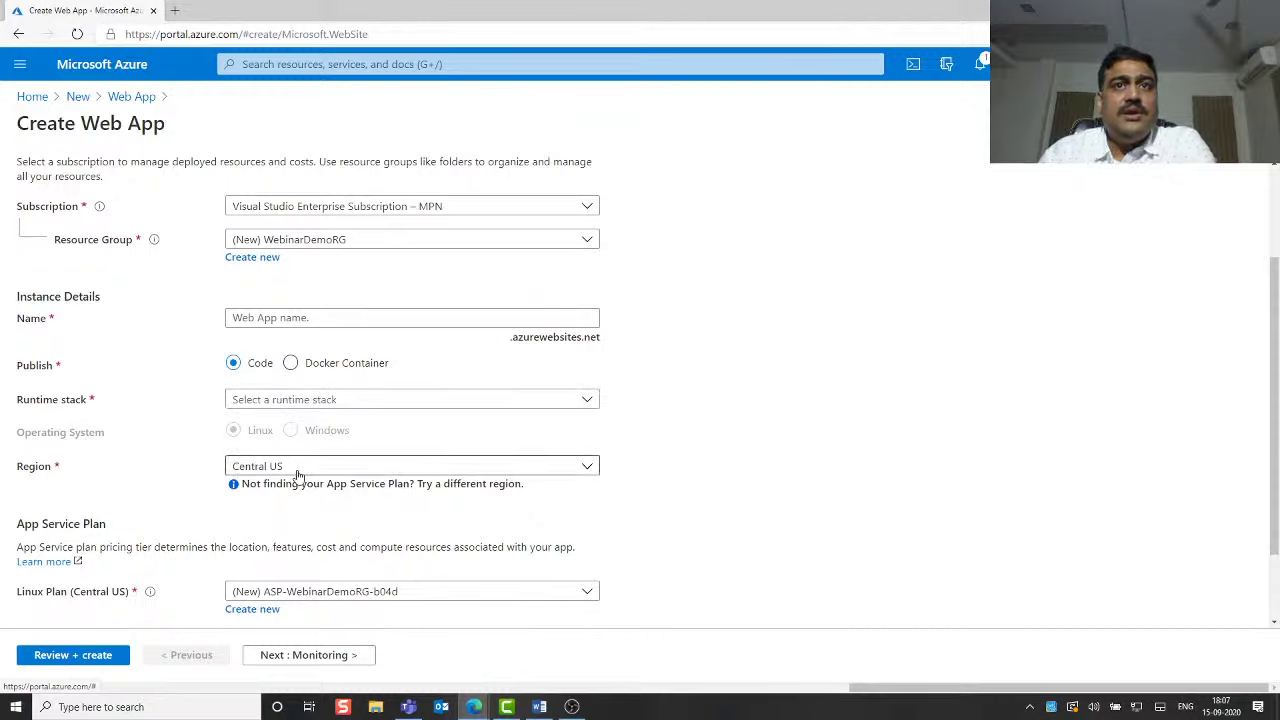
click(300, 403)
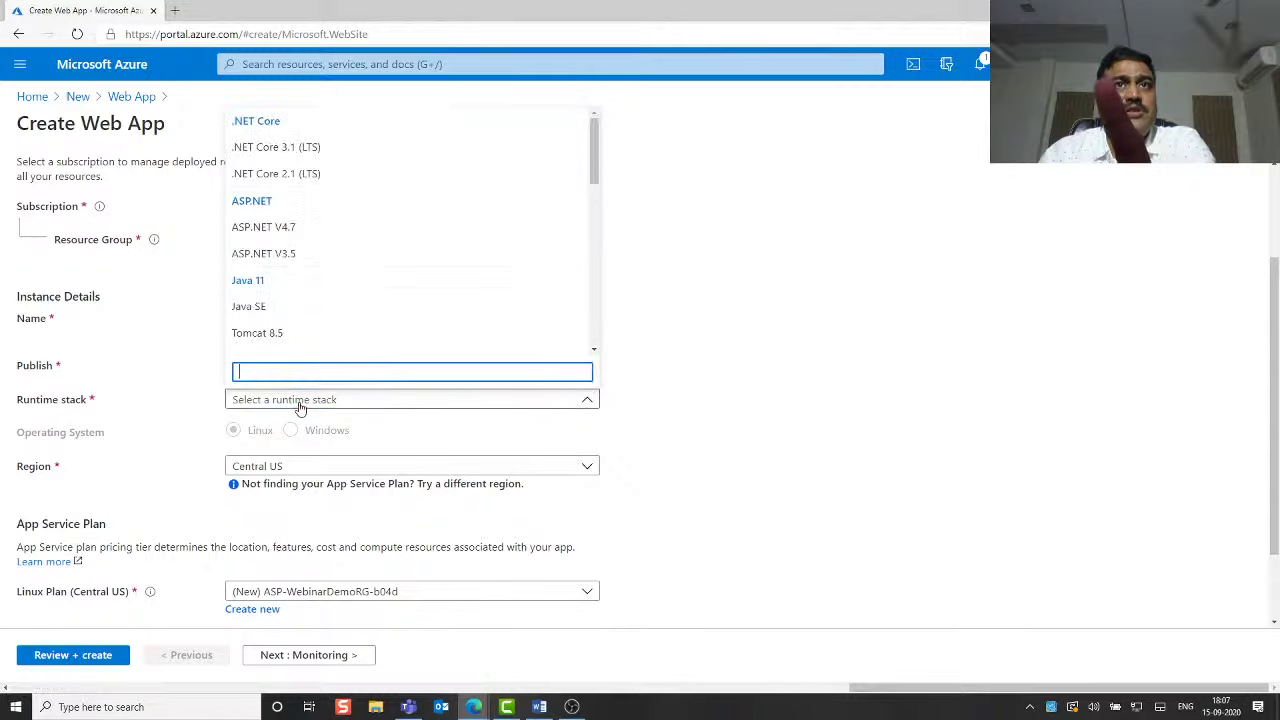
click(310, 158)
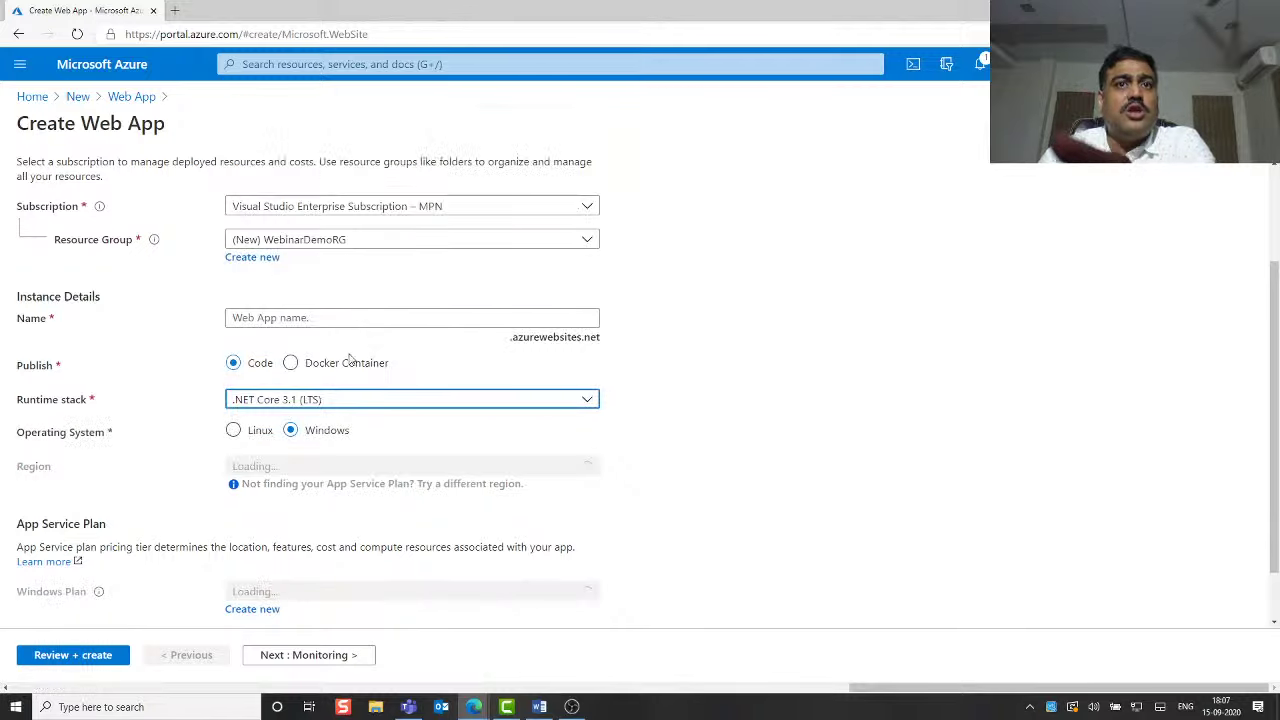
scroll(367, 455, down, 1)
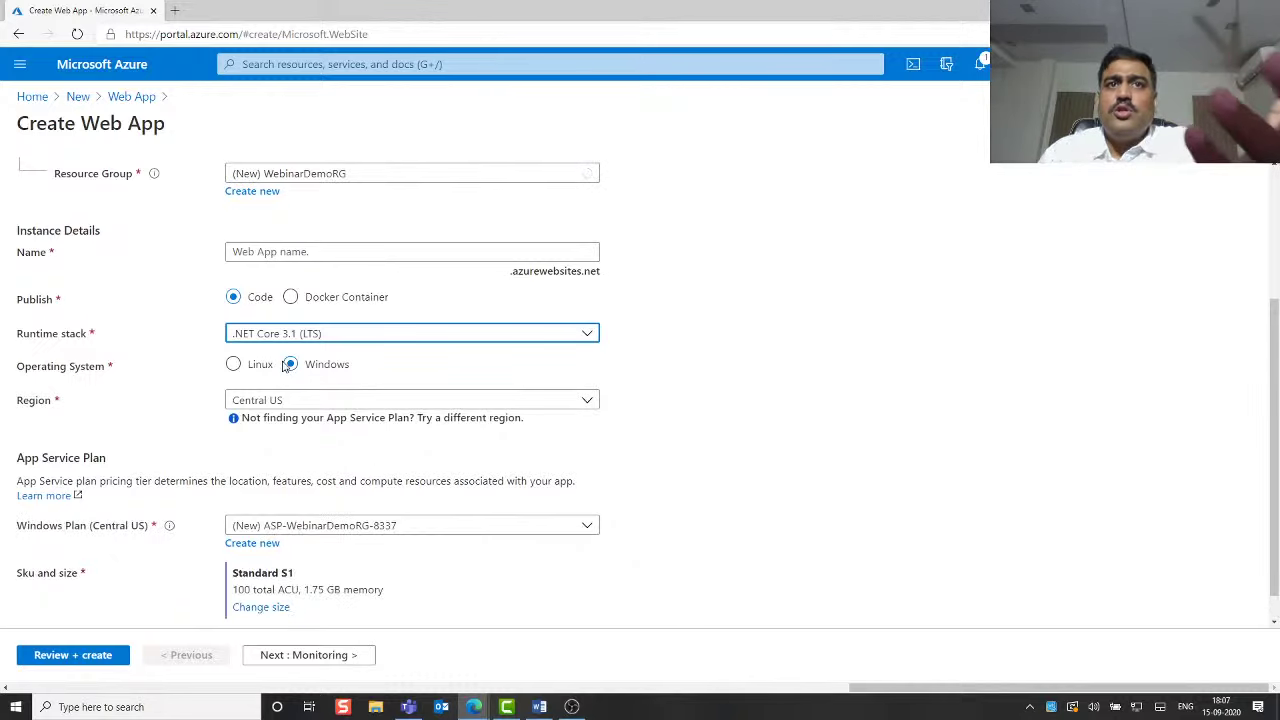
scroll(390, 437, down, 1)
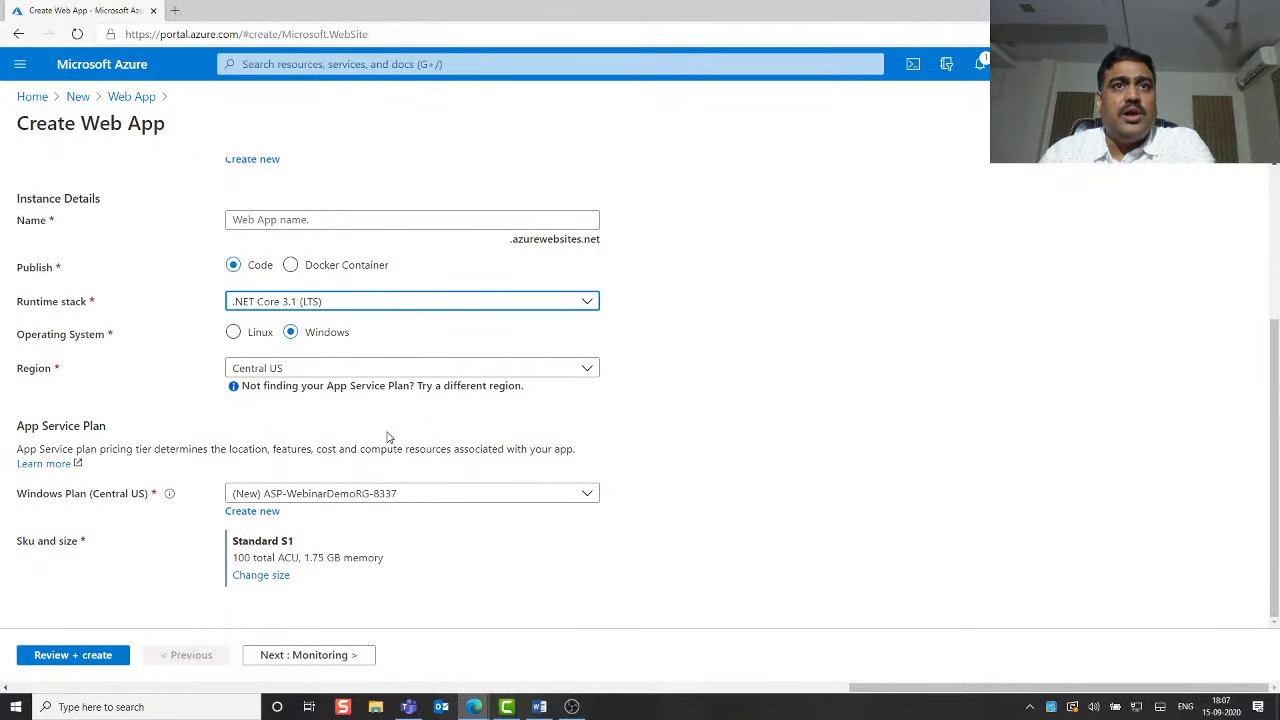
click(323, 369)
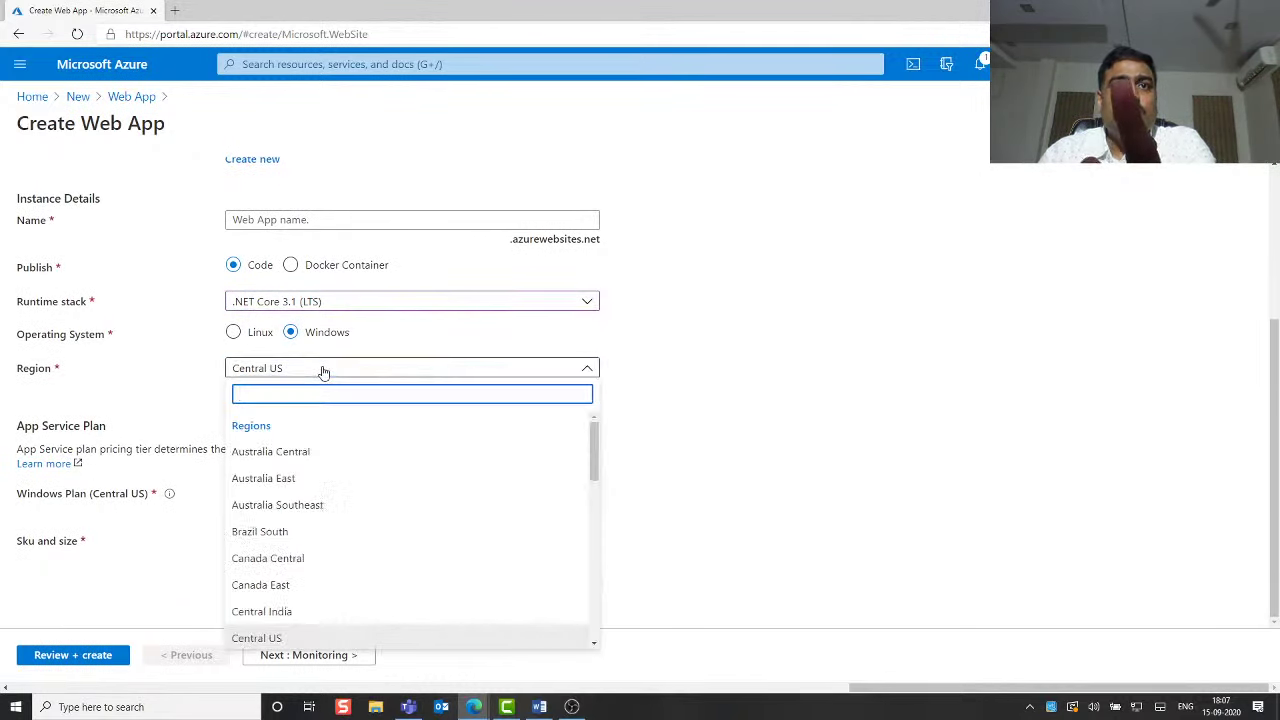
scroll(369, 474, down, 3)
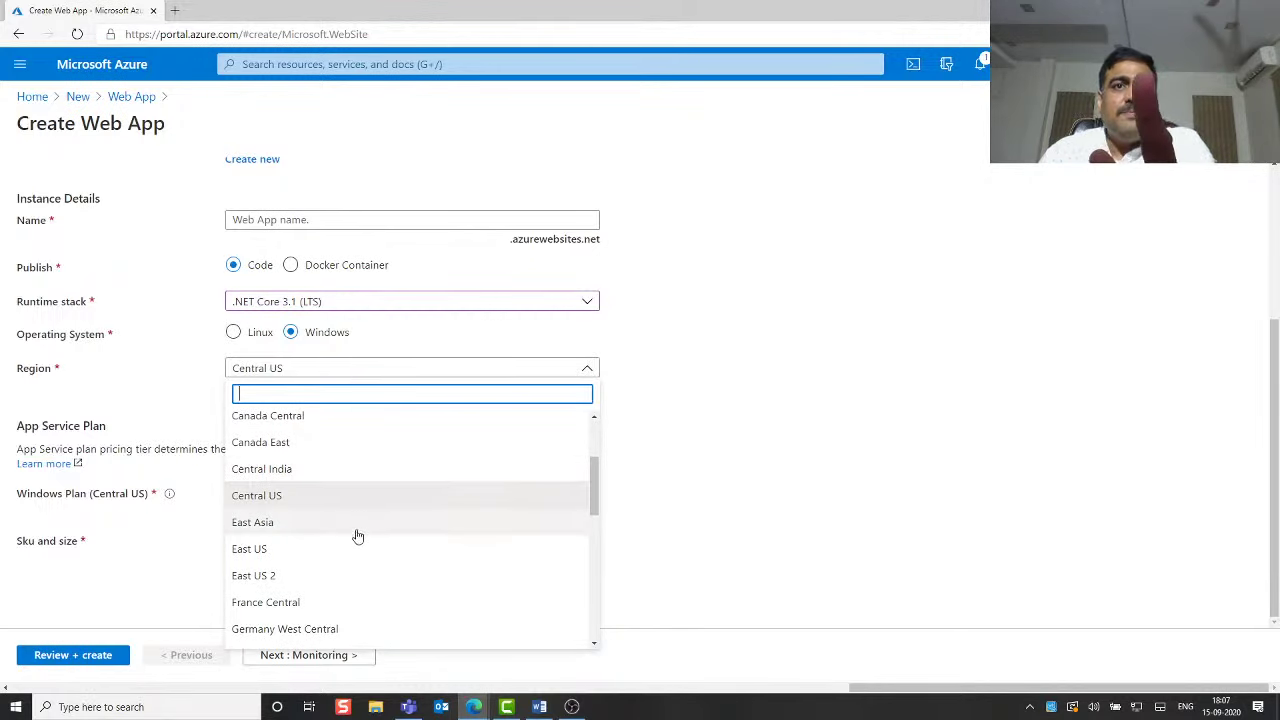
click(354, 549)
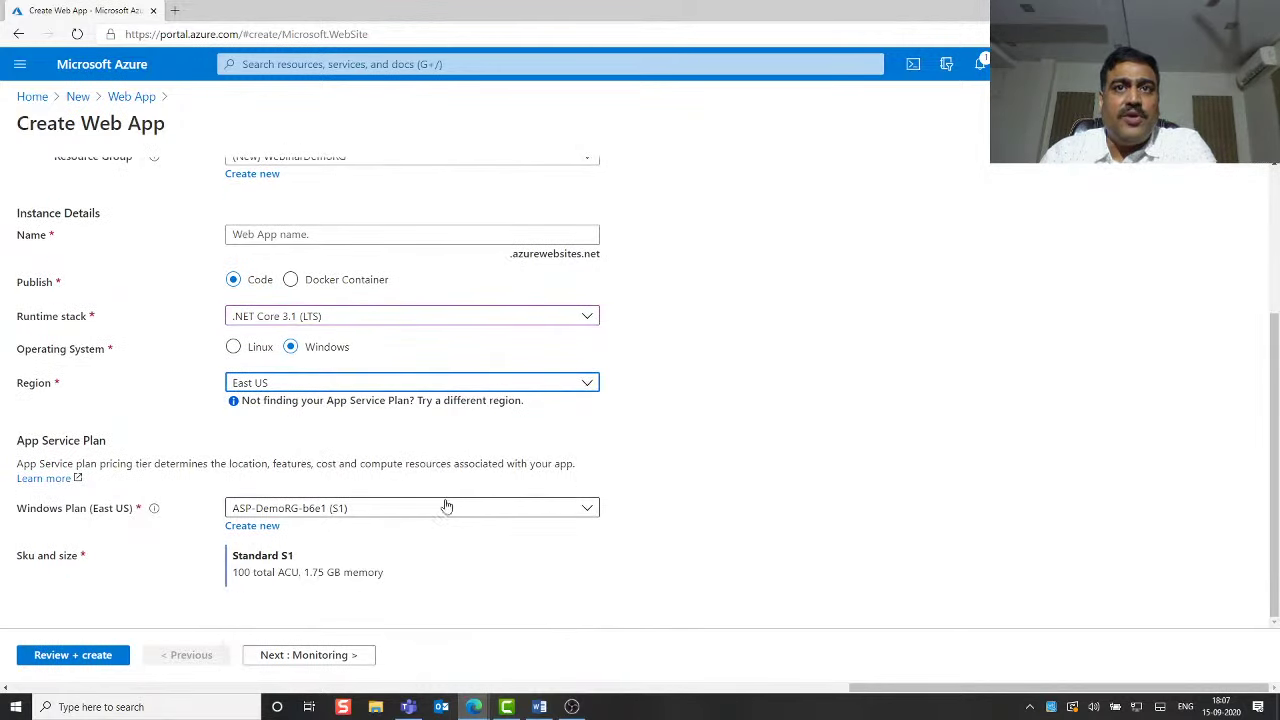
Turn Application Insights off and advance through Tags to Review + create.
click(303, 658)
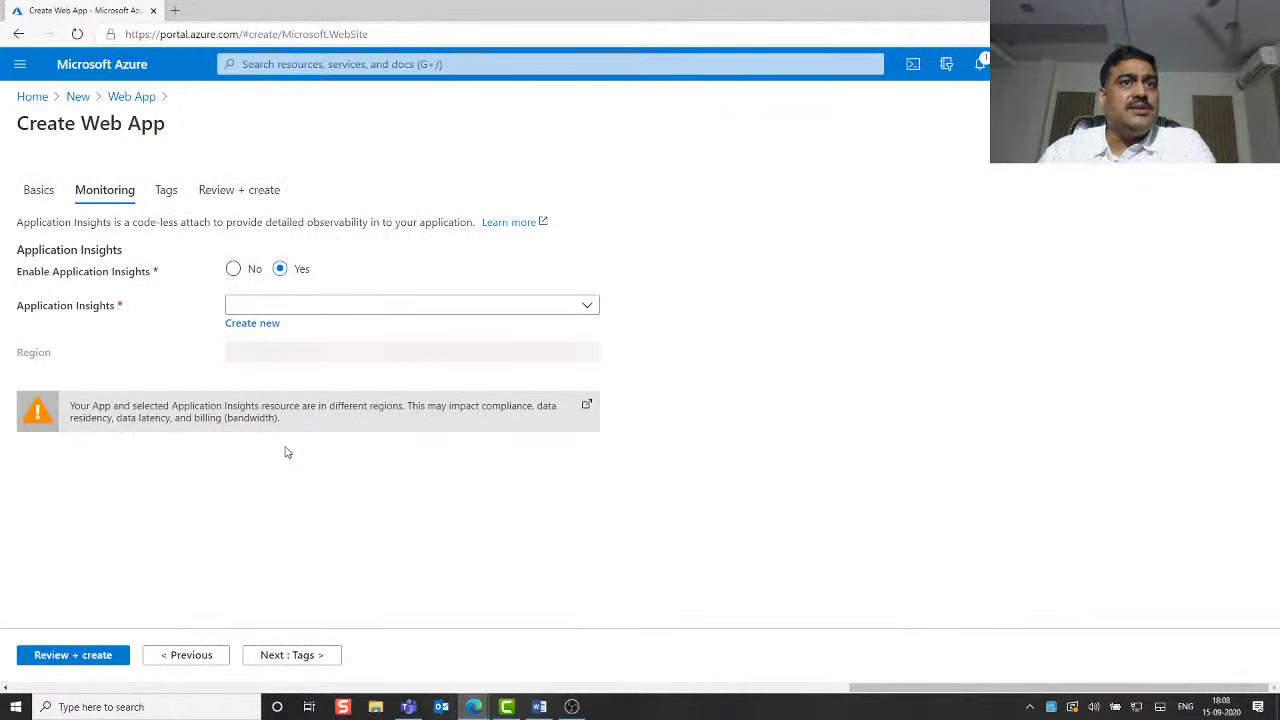
click(233, 269)
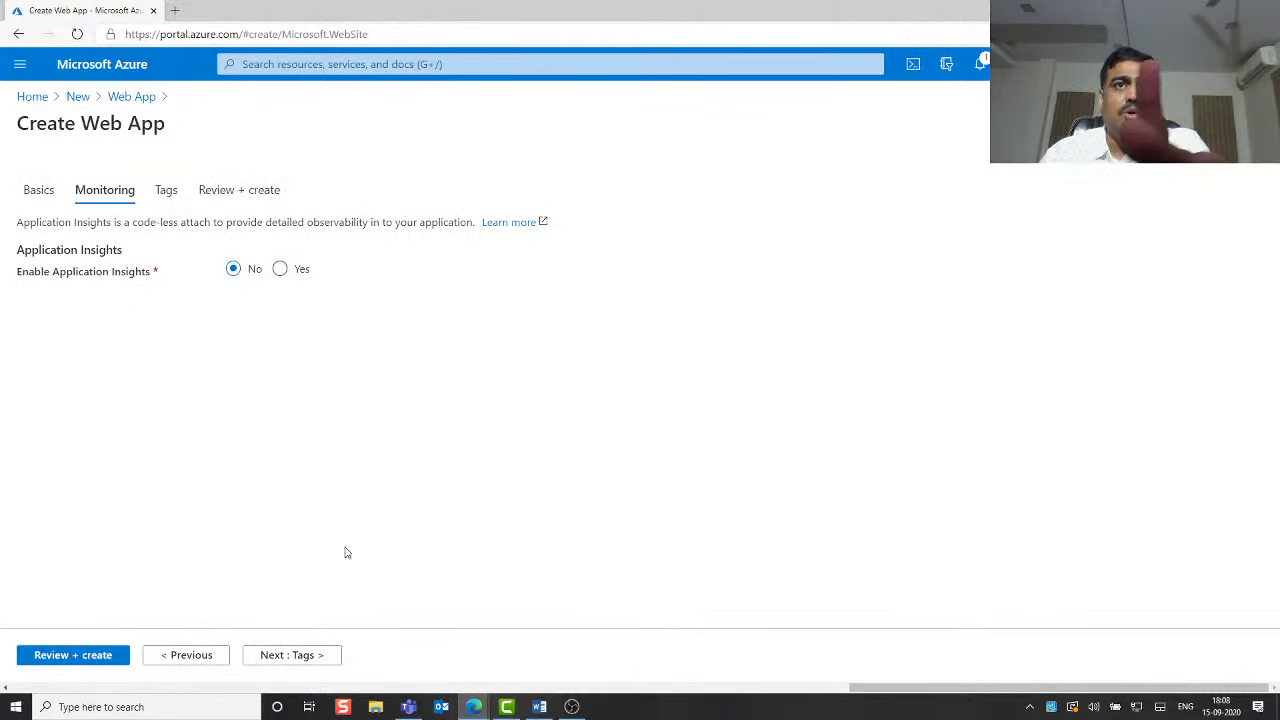
click(320, 662)
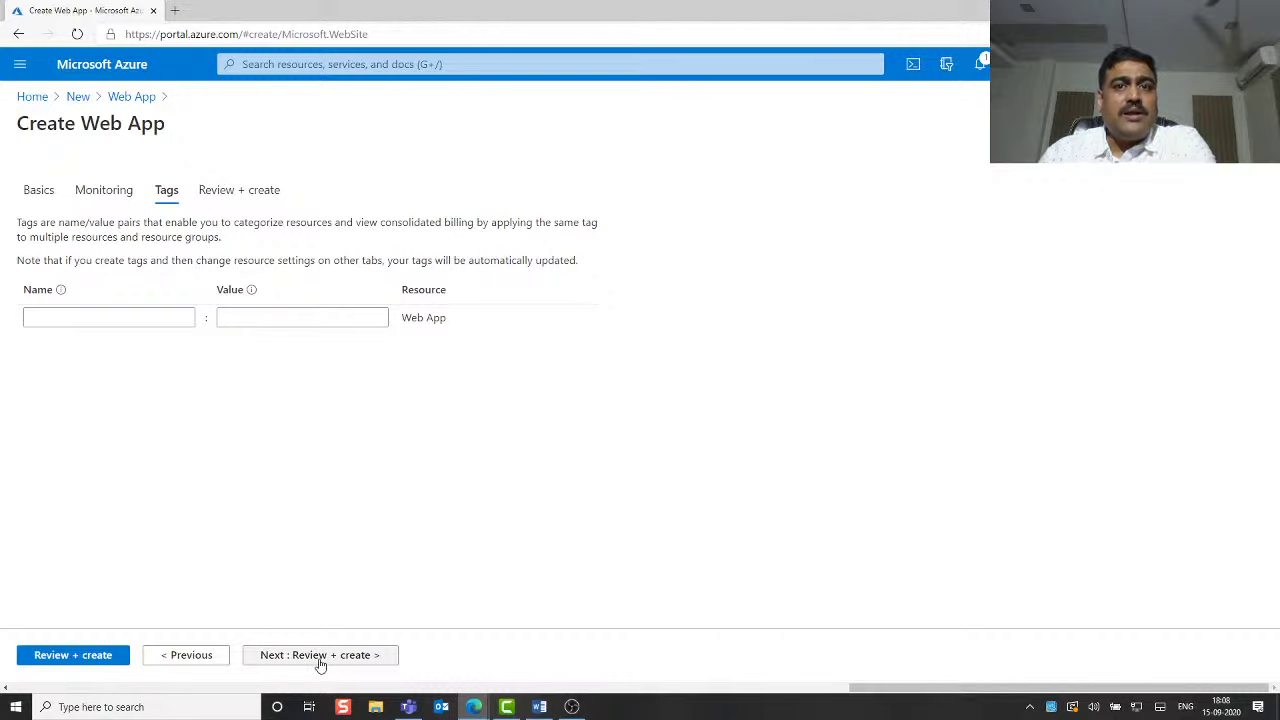
click(320, 655)
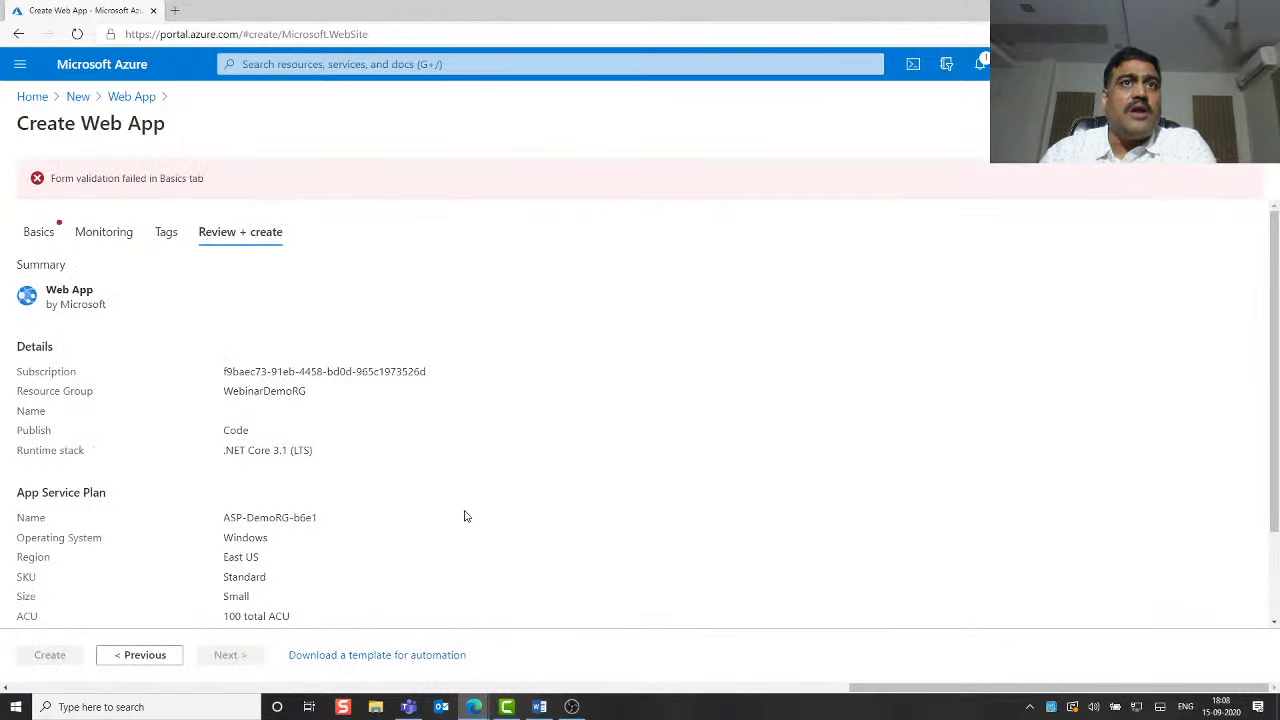
Back on Basics, enter the app name helloworldapp and prefix it with dss.
click(42, 236)
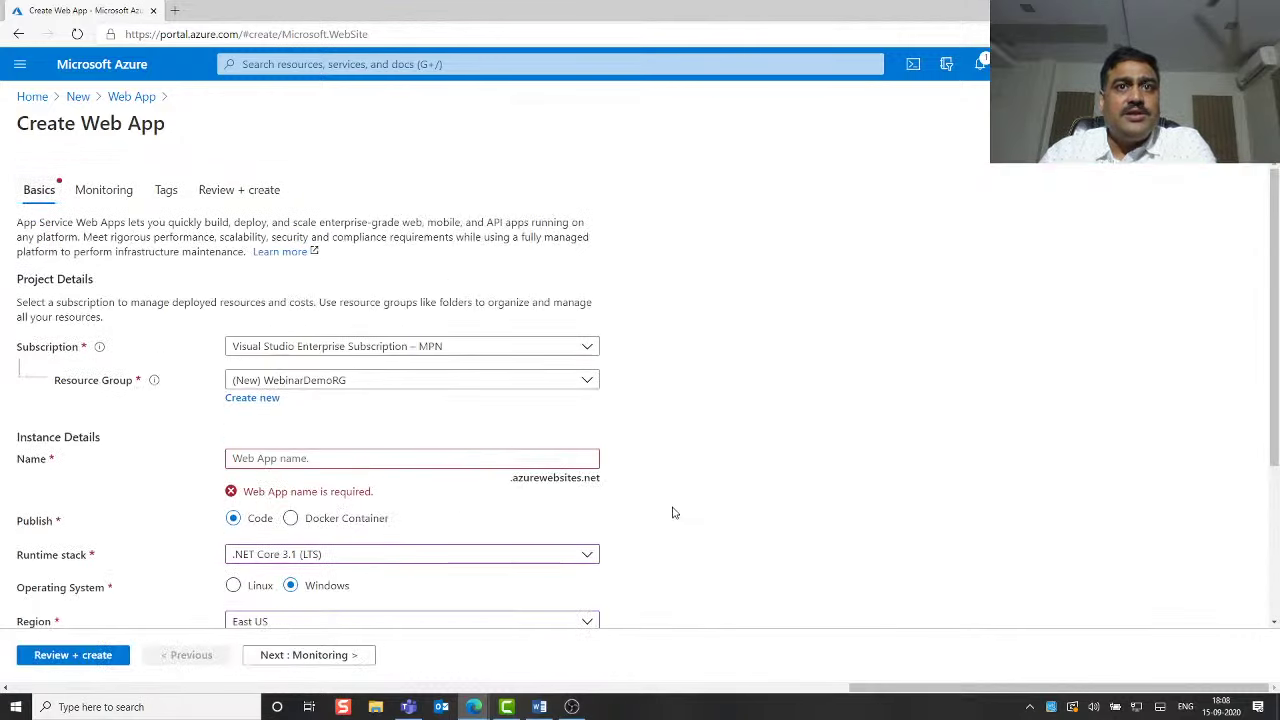
click(399, 458)
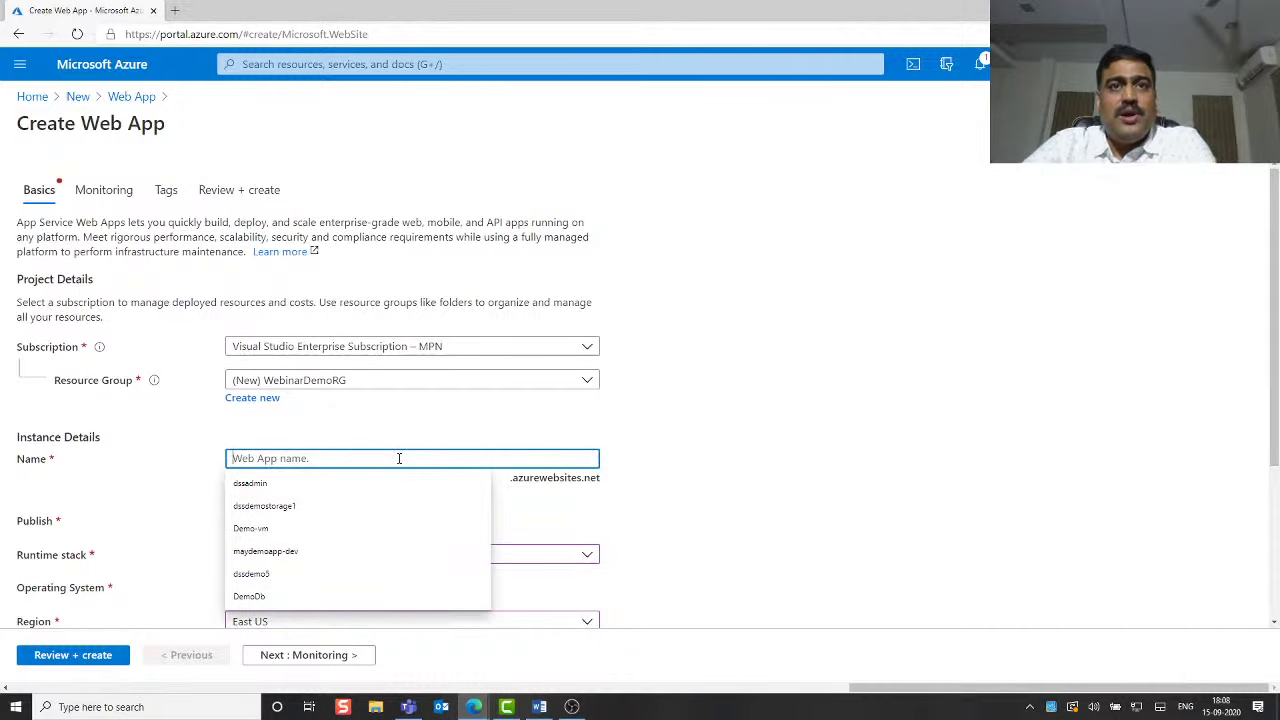
text(helloworld)
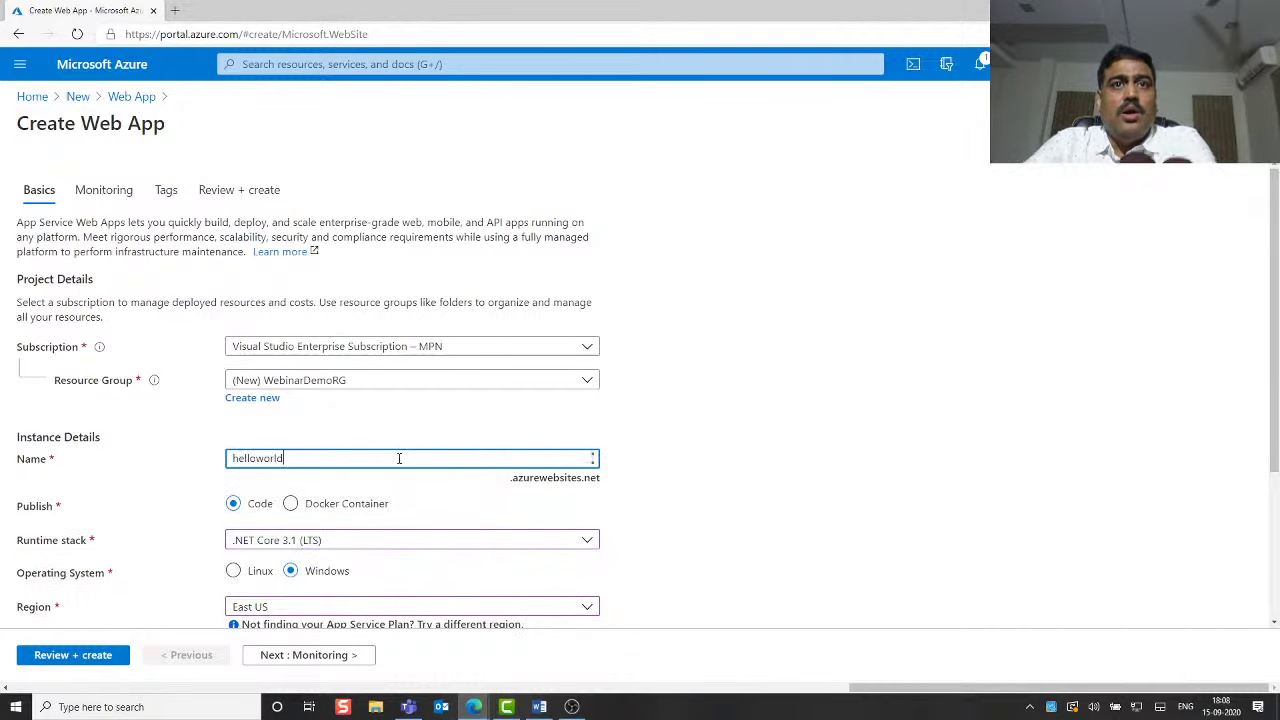
text(app)
key(Home)
text(d)
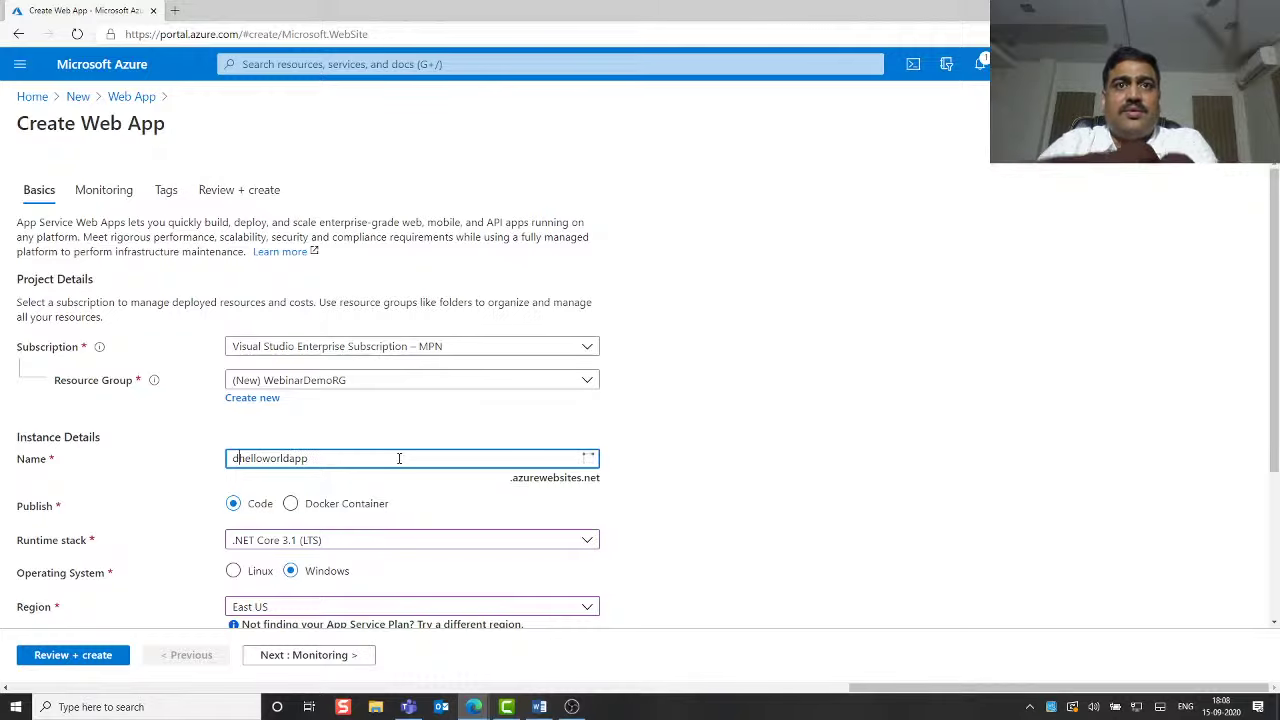
key(BackSpace)
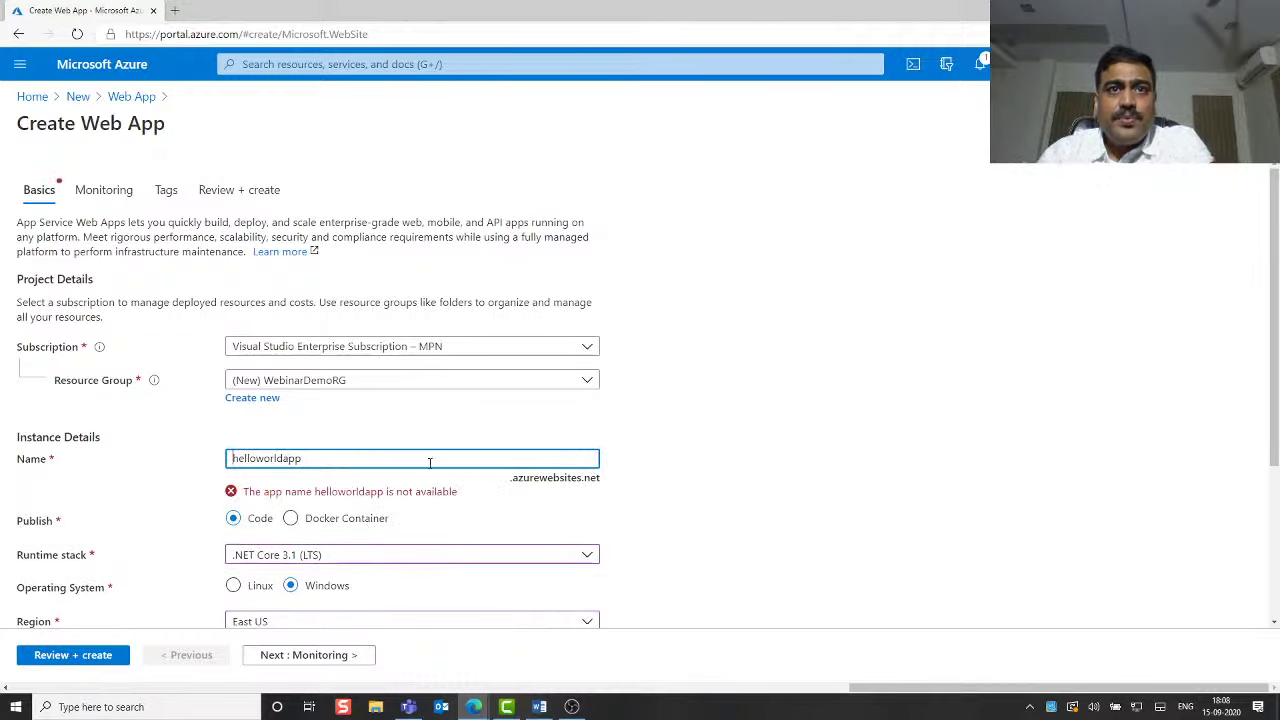
click(331, 459)
text(dss)
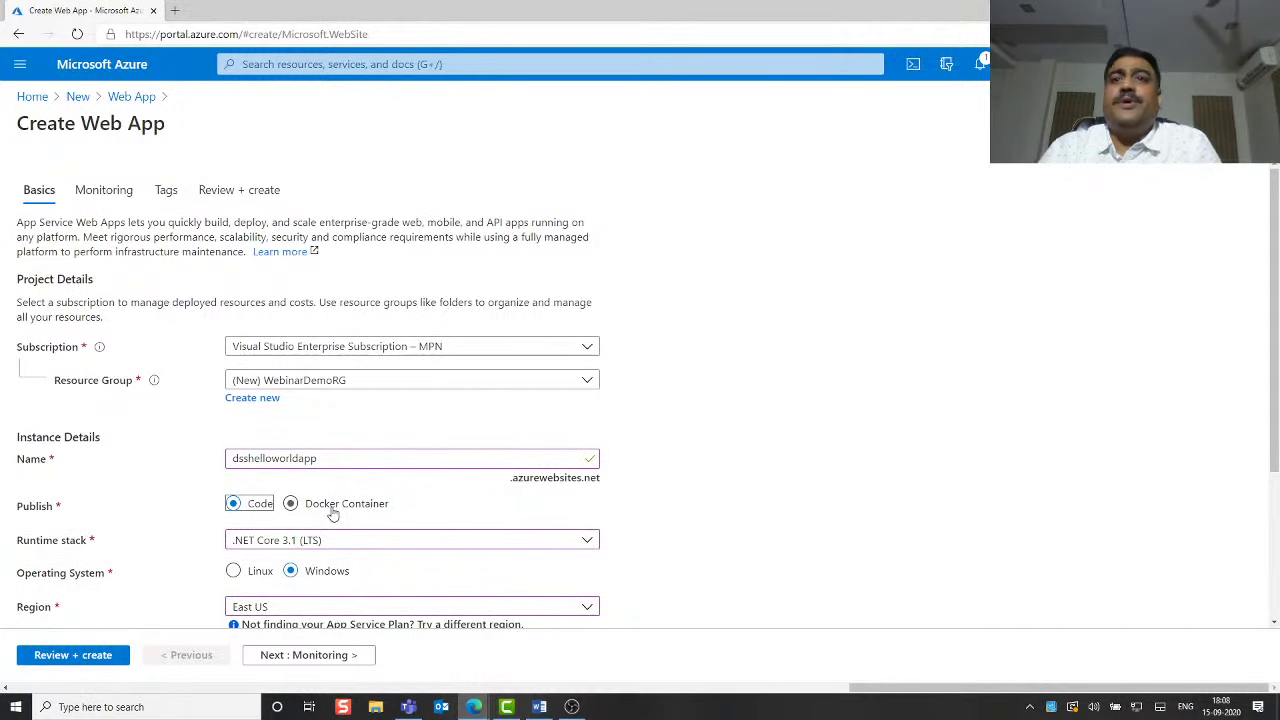
Finish editing the name so dsshelloworldapp-dev is accepted as valid.
drag(330, 460, 233, 460)
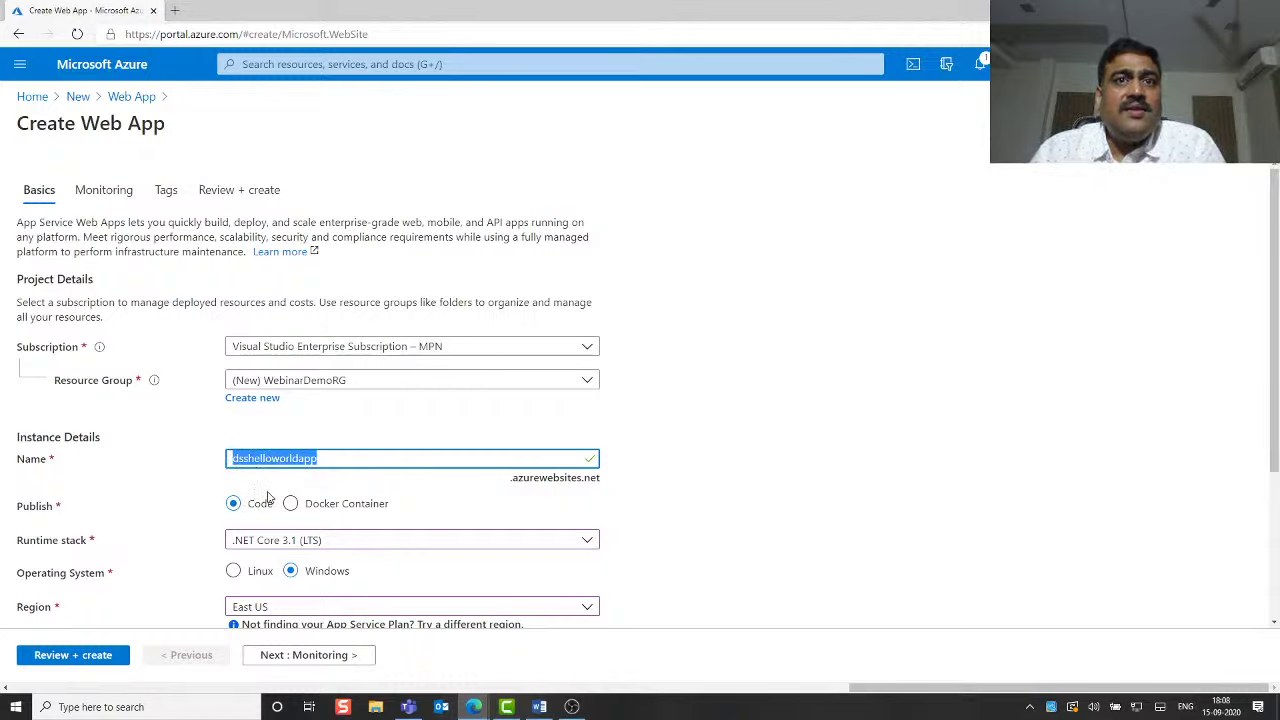
click(508, 492)
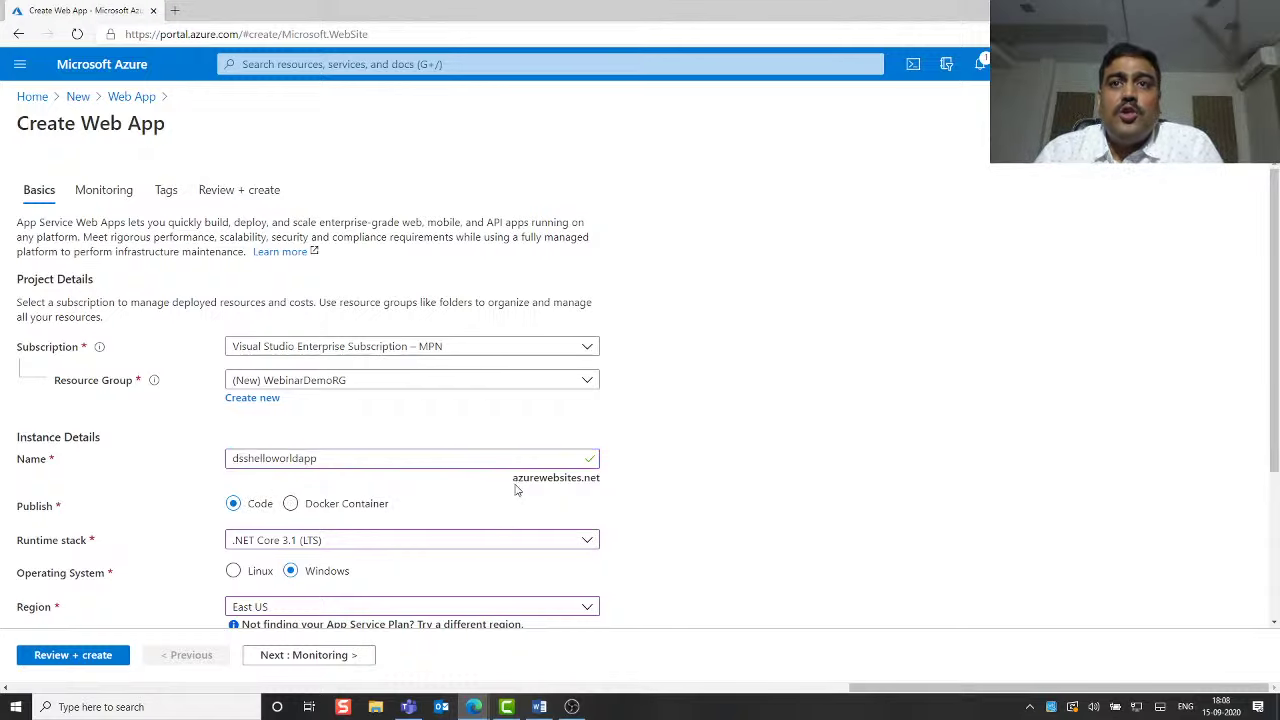
drag(514, 486, 569, 489)
click(600, 490)
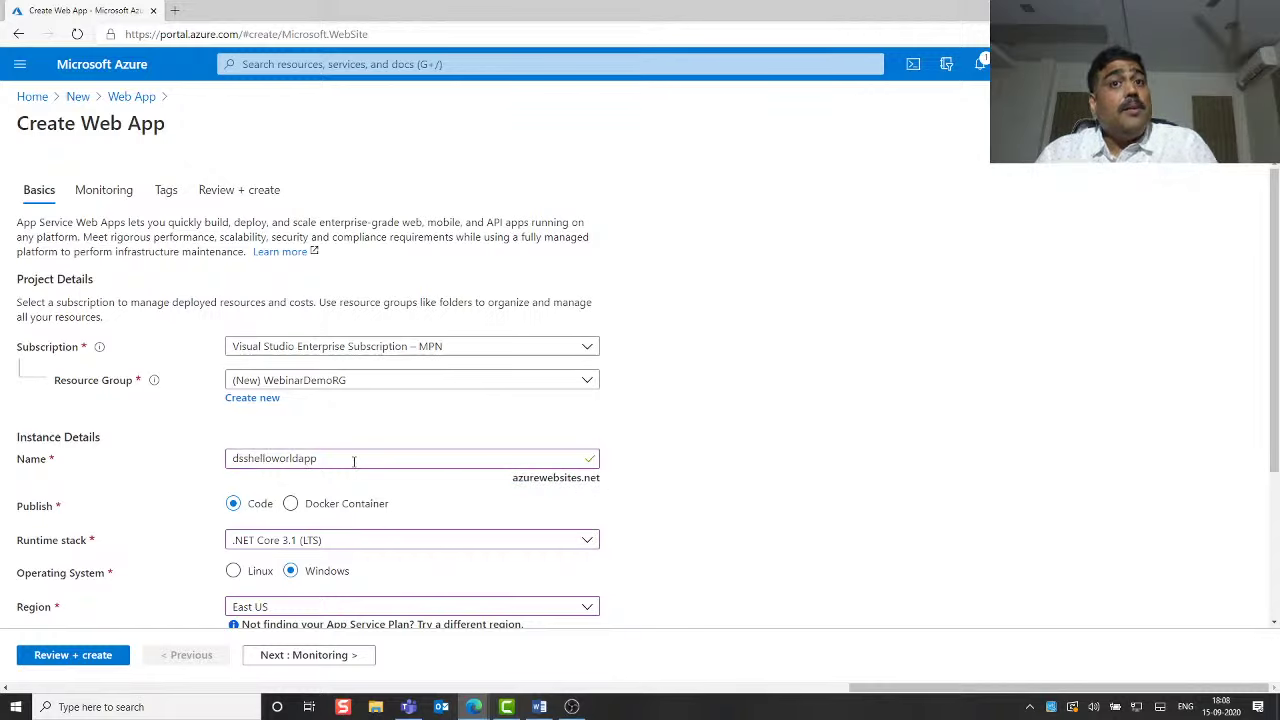
drag(353, 461, 206, 466)
key(ctrl+c)
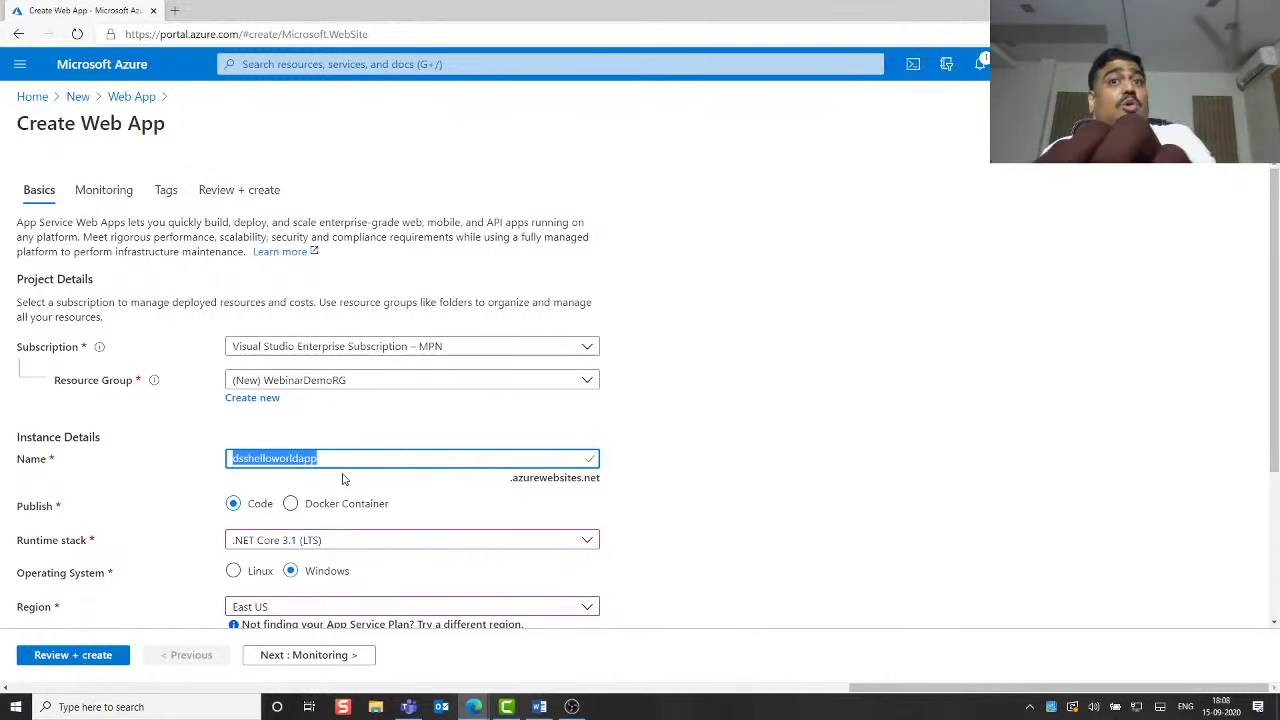
click(348, 465)
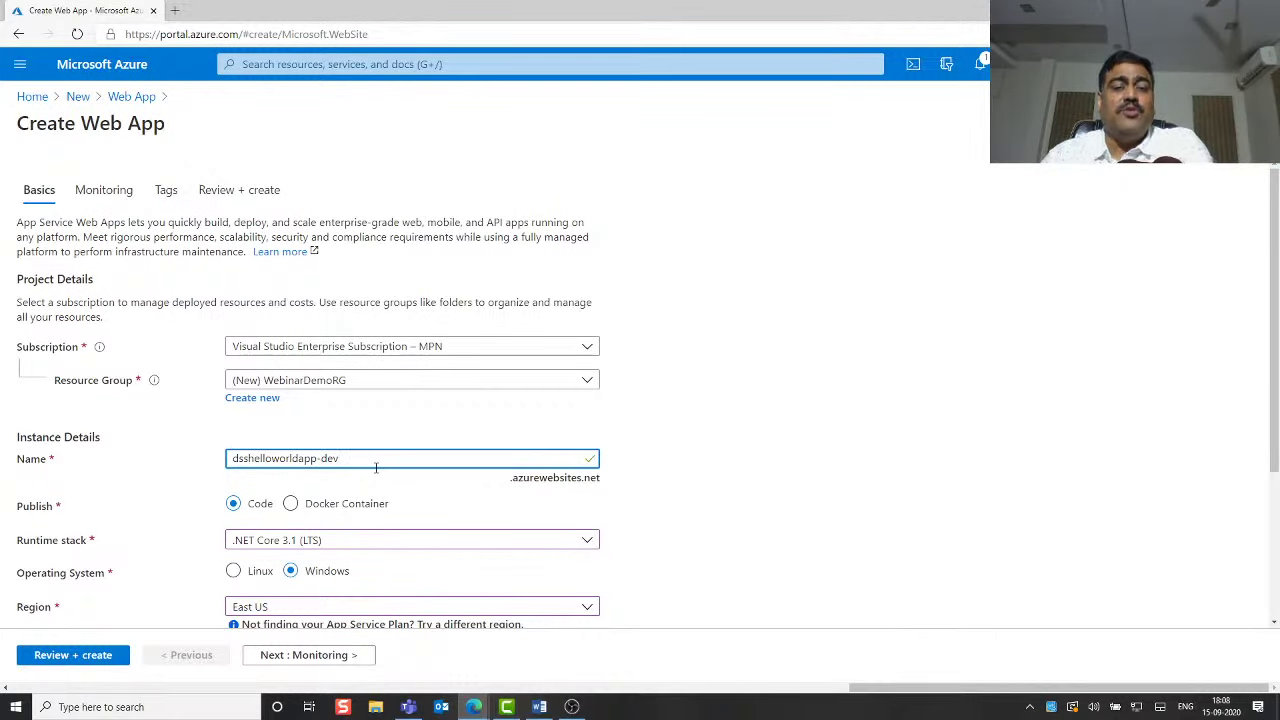
scroll(376, 467, down, 3)
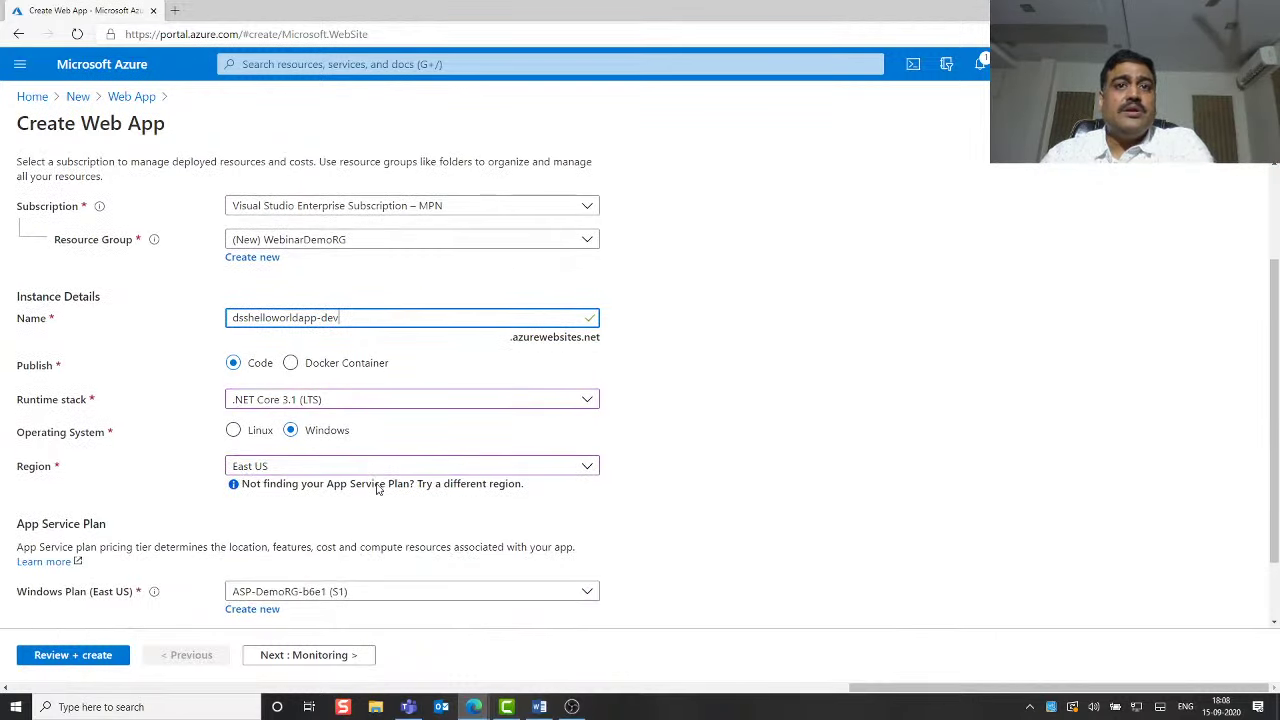
Review the dsshelloworldapp-dev settings and create the web app to start deployment.
click(78, 664)
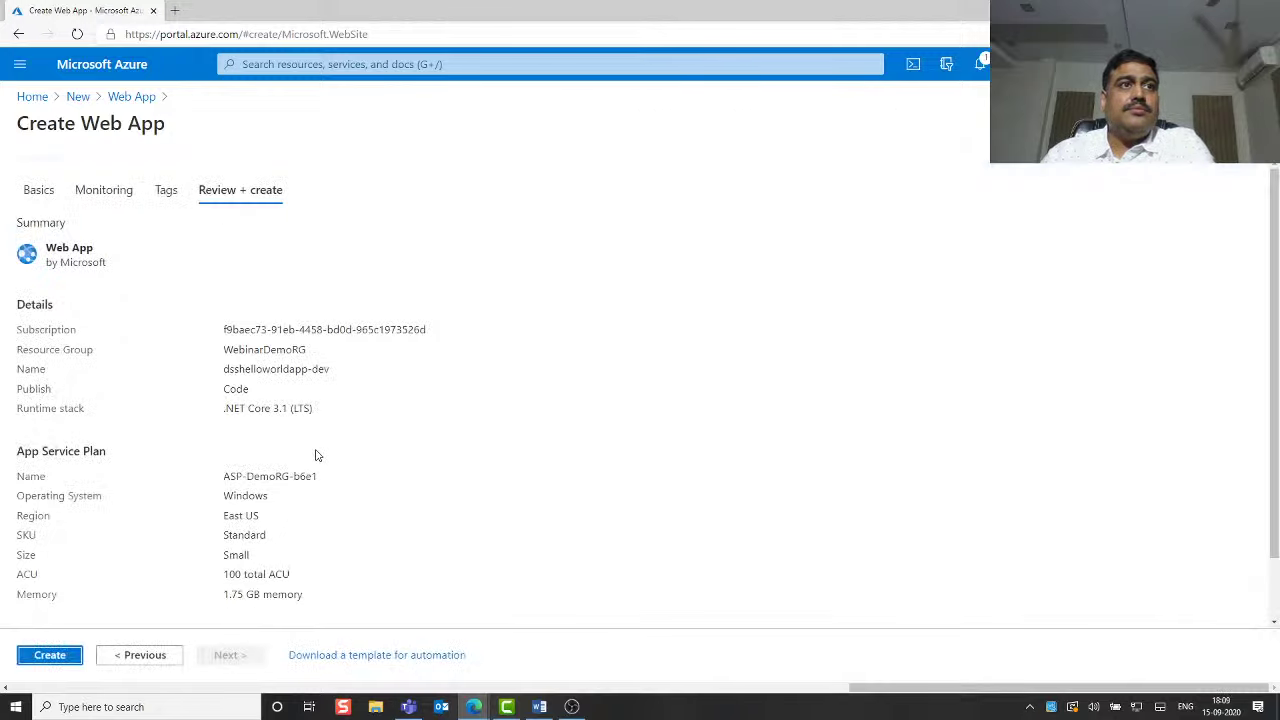
scroll(300, 510, down, 2)
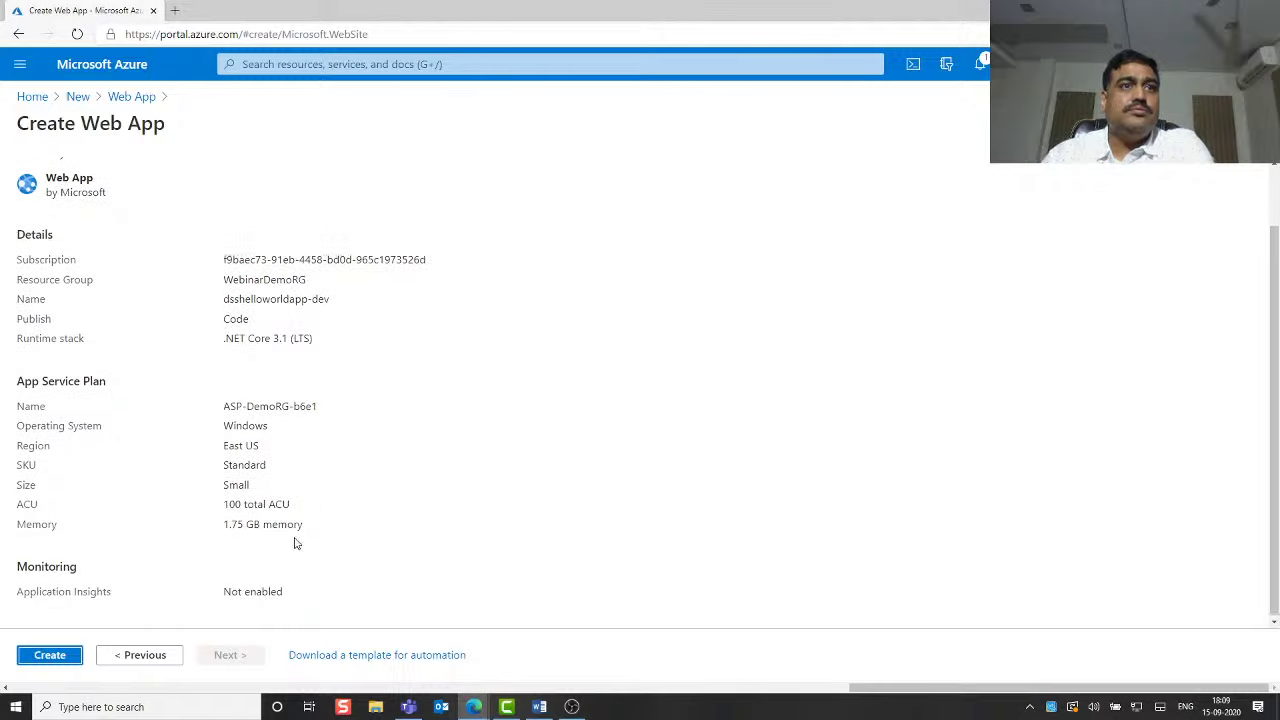
click(45, 655)
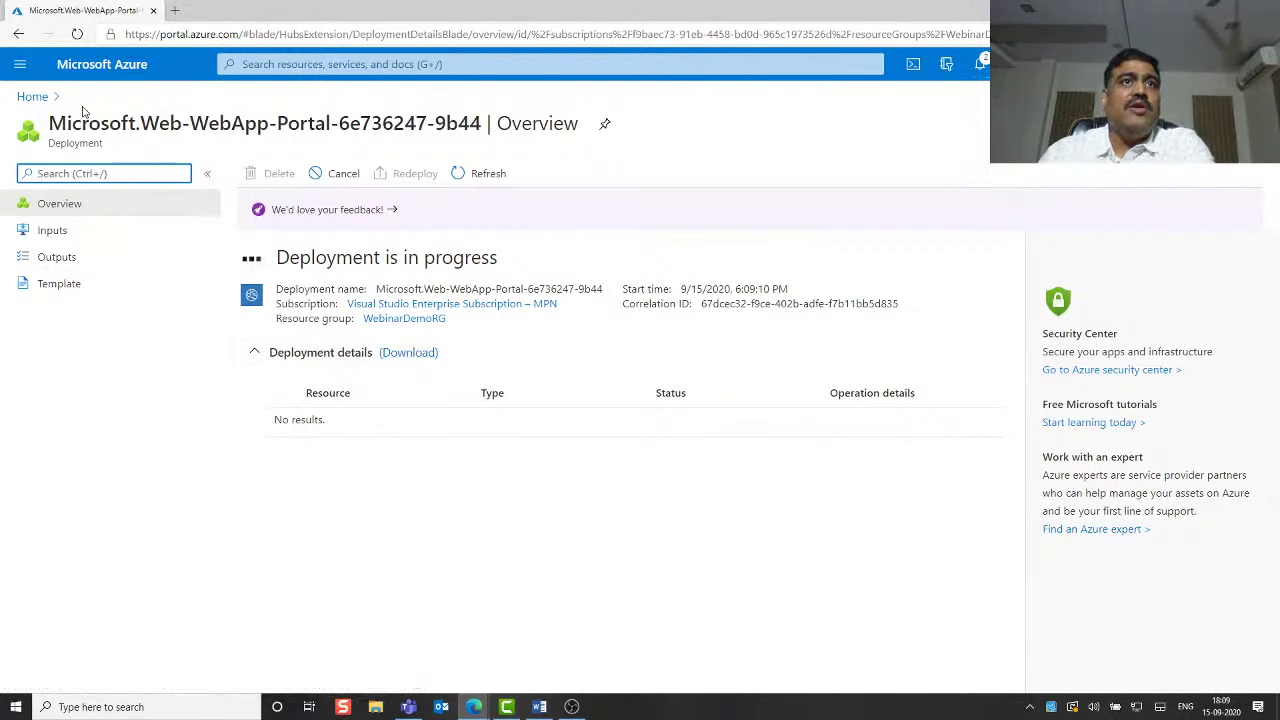
Search 'Azure App Services', open App Services, and begin a new Web App.
click(279, 65)
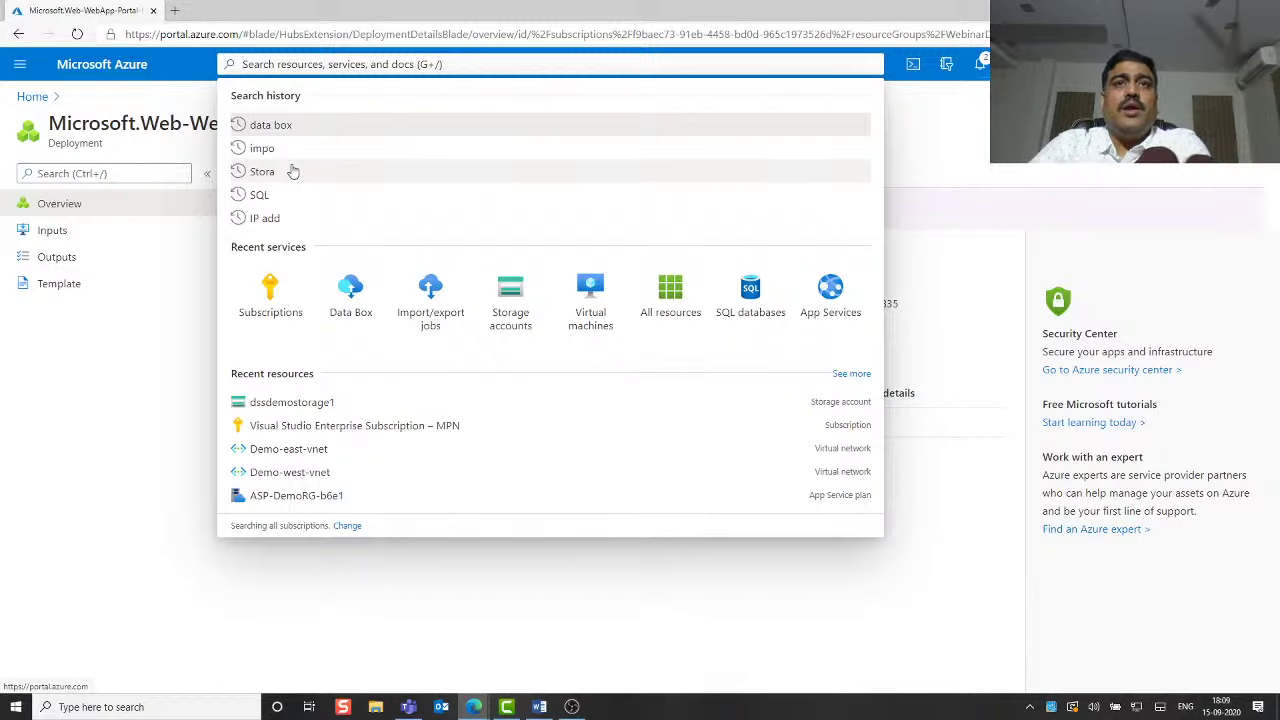
text(Azure )
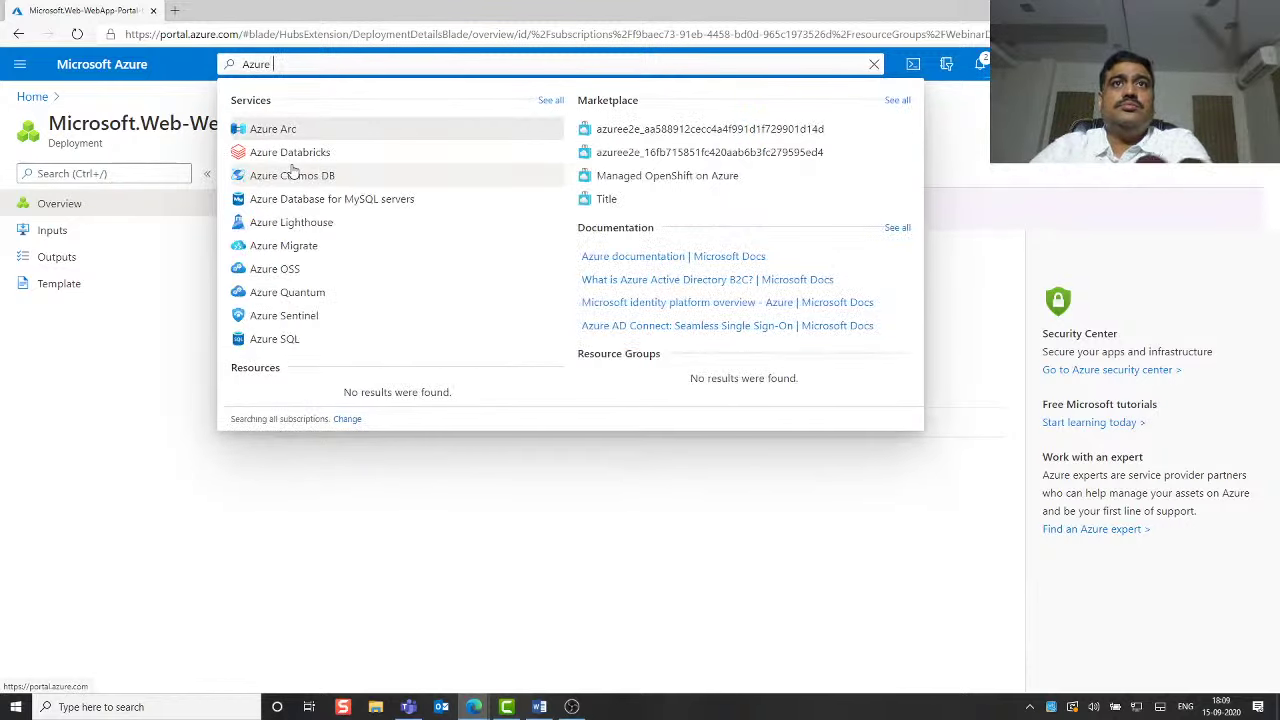
text(App Services)
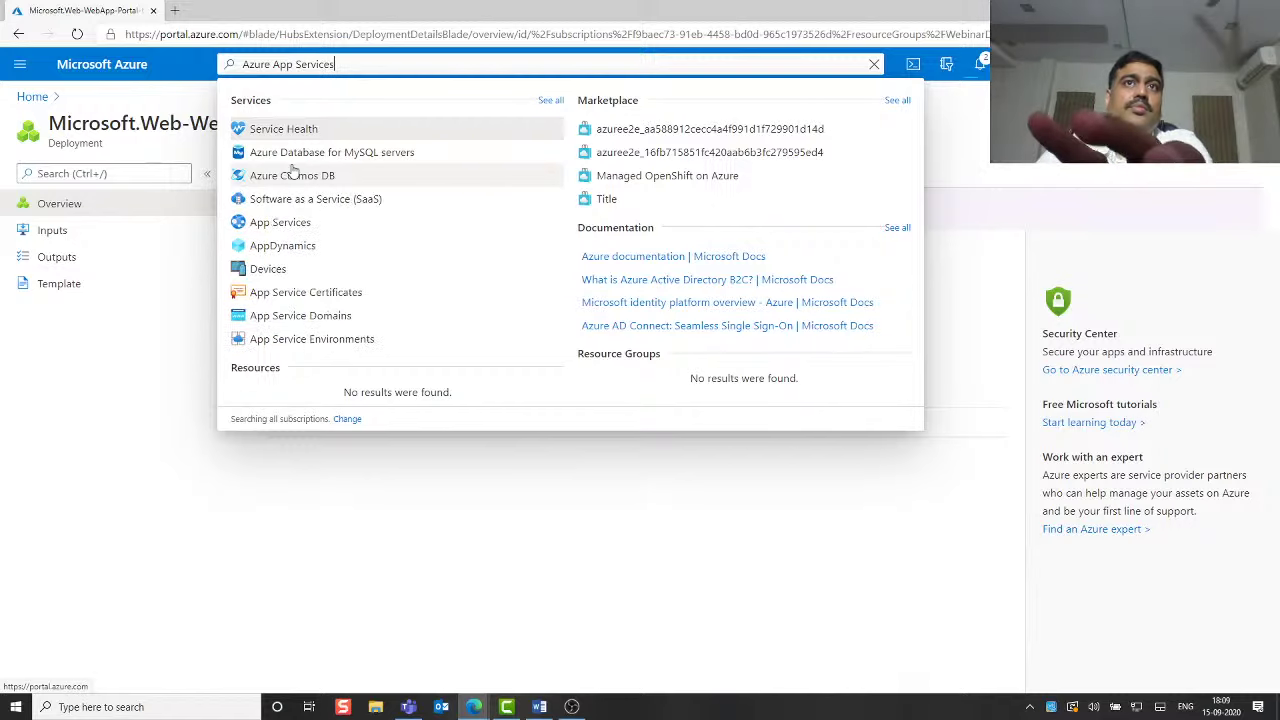
click(274, 198)
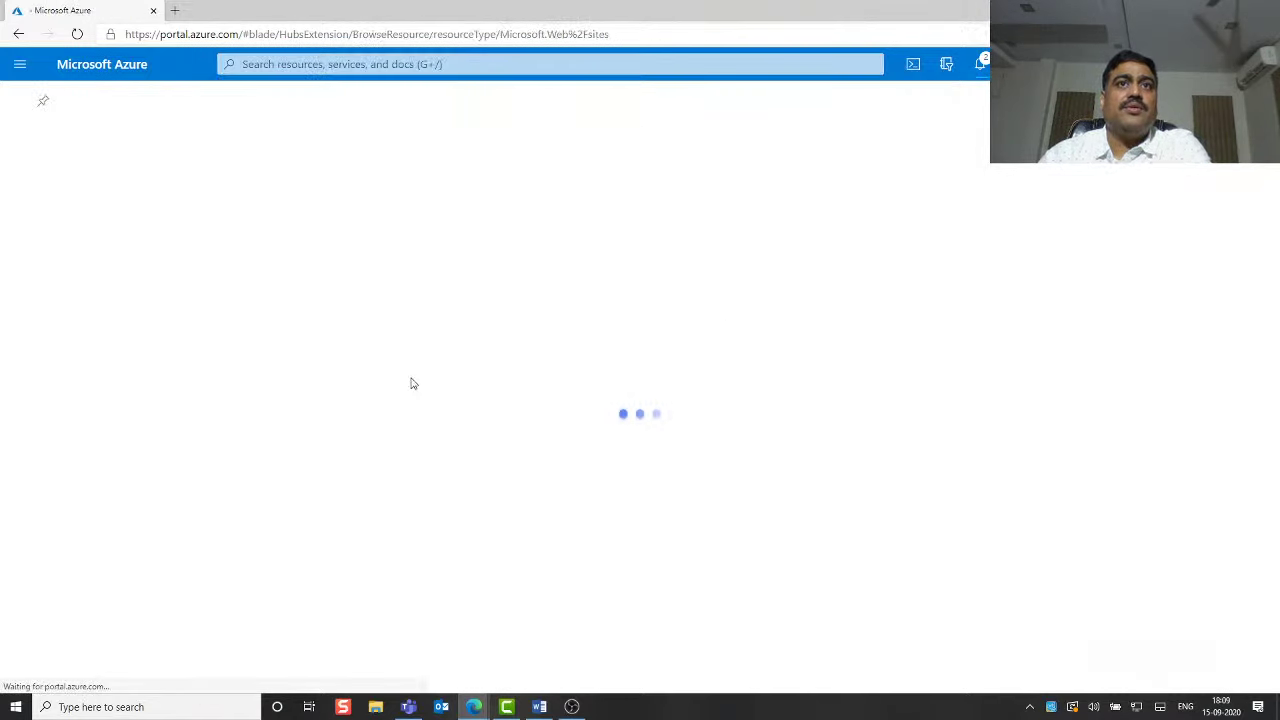
click(653, 579)
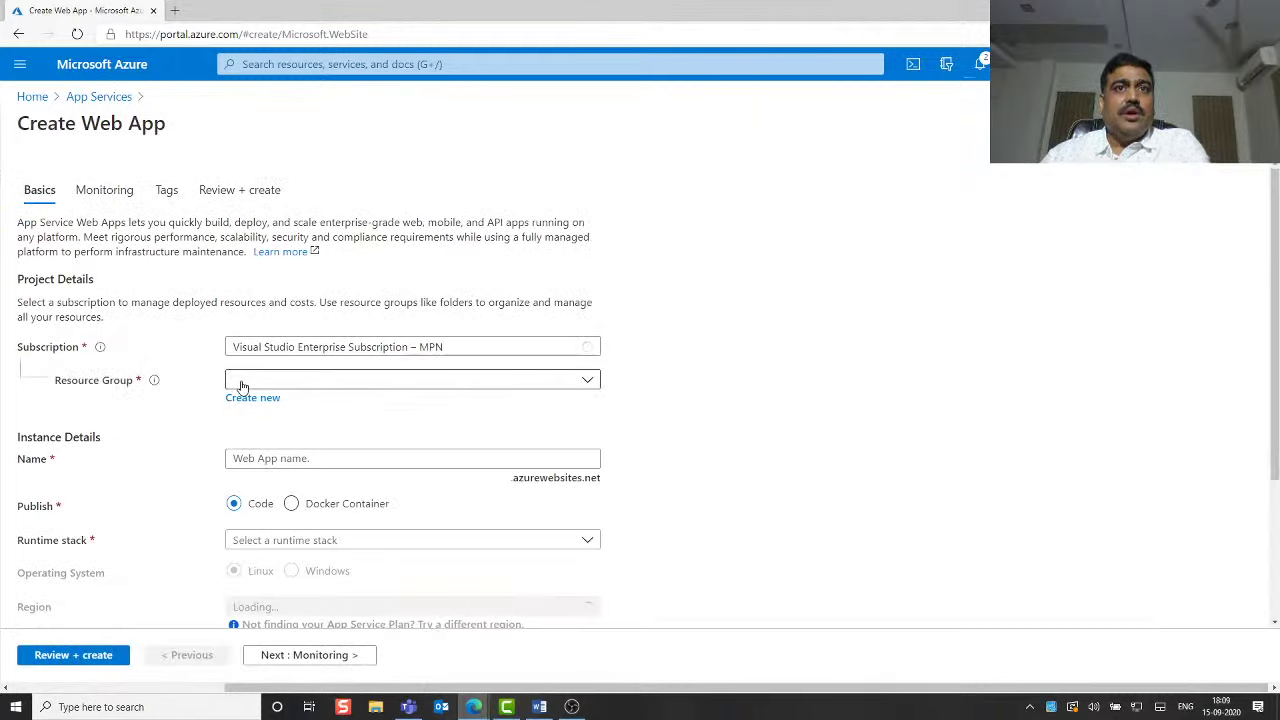
Select resource group WebinarDemoRG and name the app dsshelloworldapp-uat.
click(242, 380)
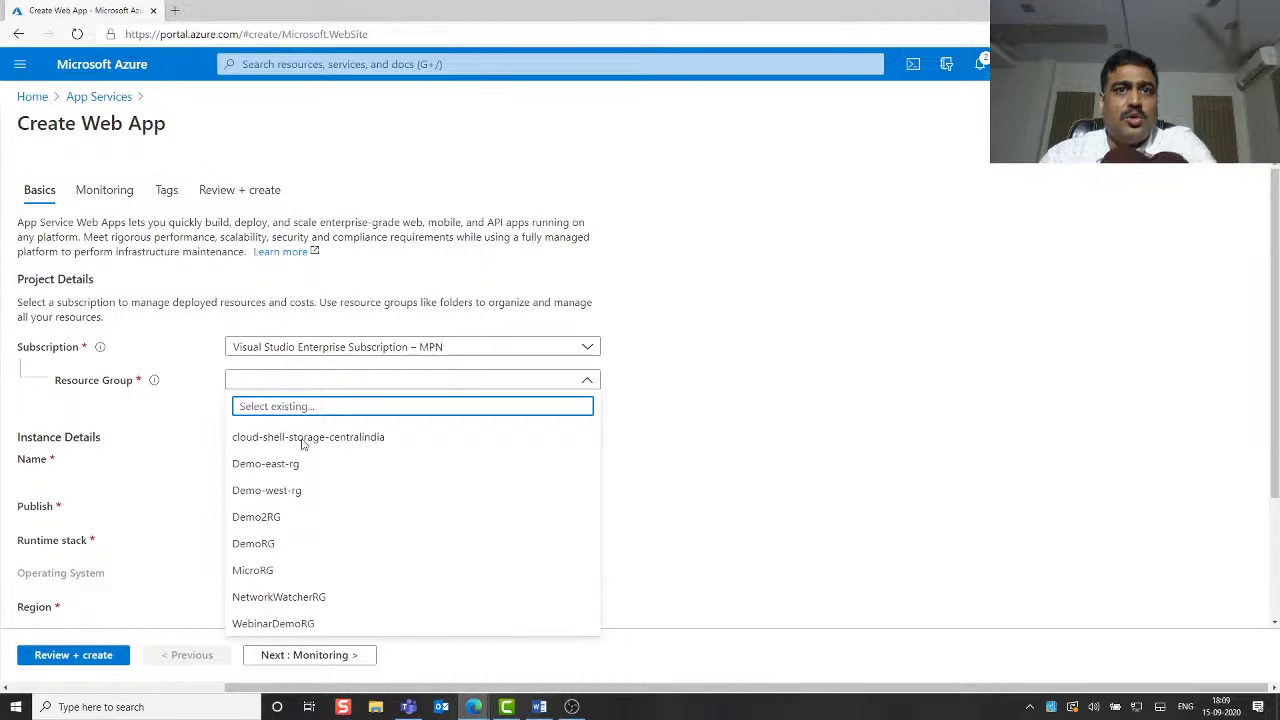
click(330, 624)
click(322, 459)
key(ctrl+v)
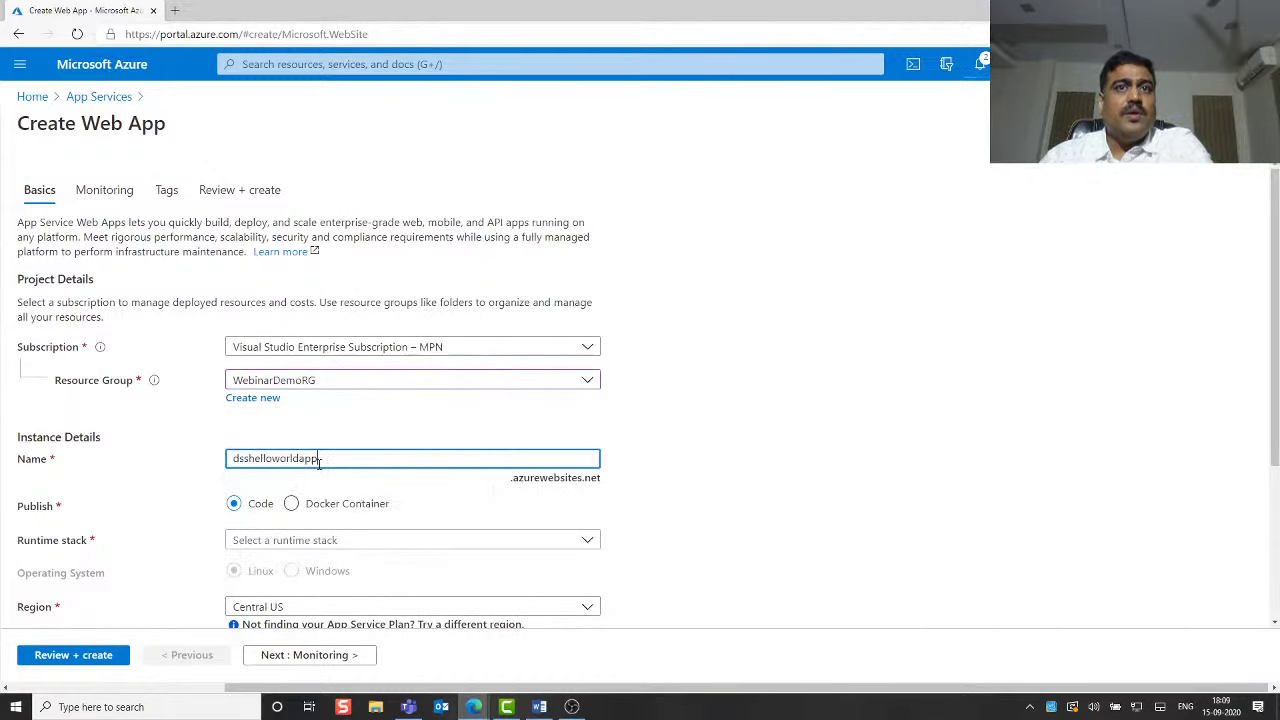
text(-uat)
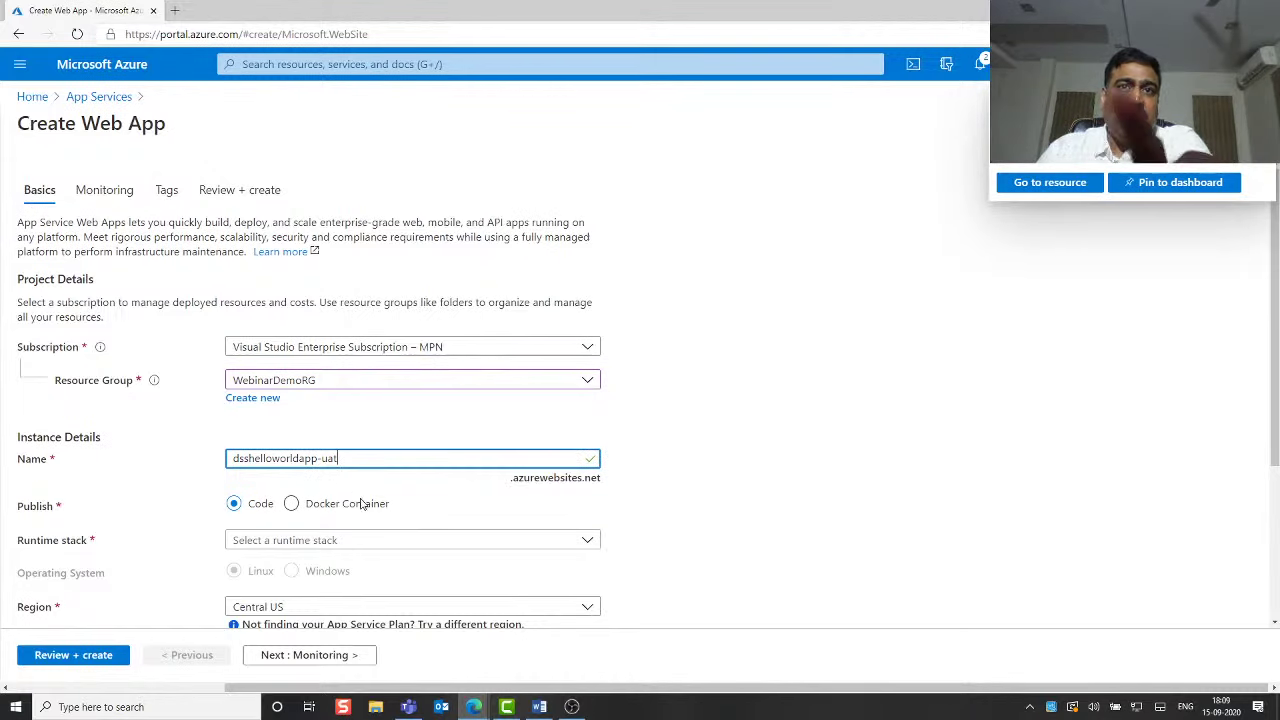
Choose .NET Core 3.1 (LTS) as runtime, keeping the new Windows plan.
click(437, 537)
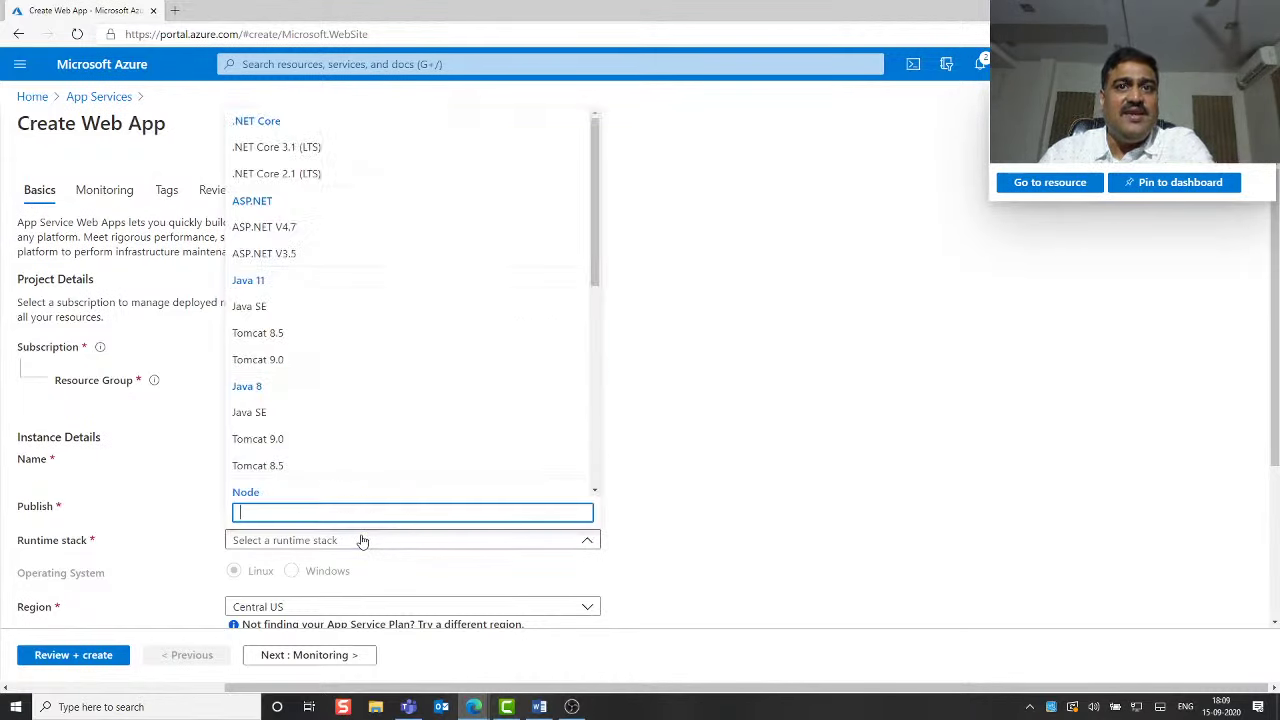
click(314, 149)
scroll(660, 575, down, 1)
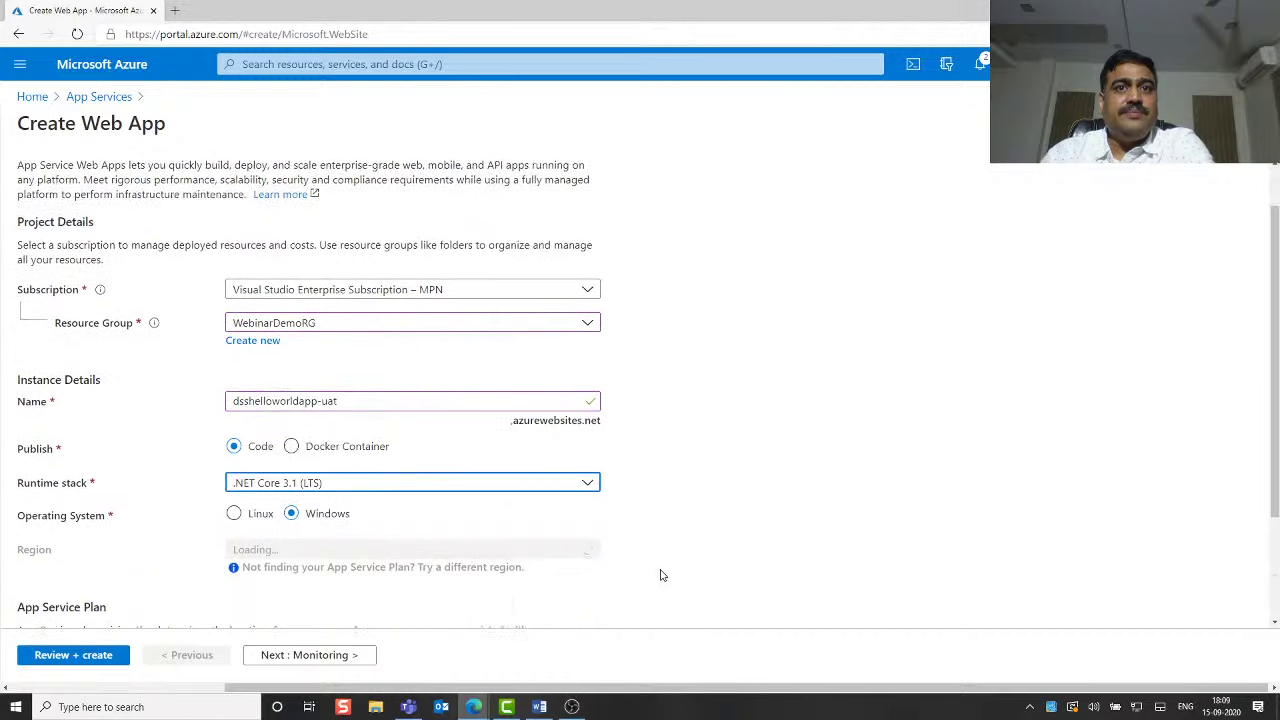
scroll(655, 573, down, 2)
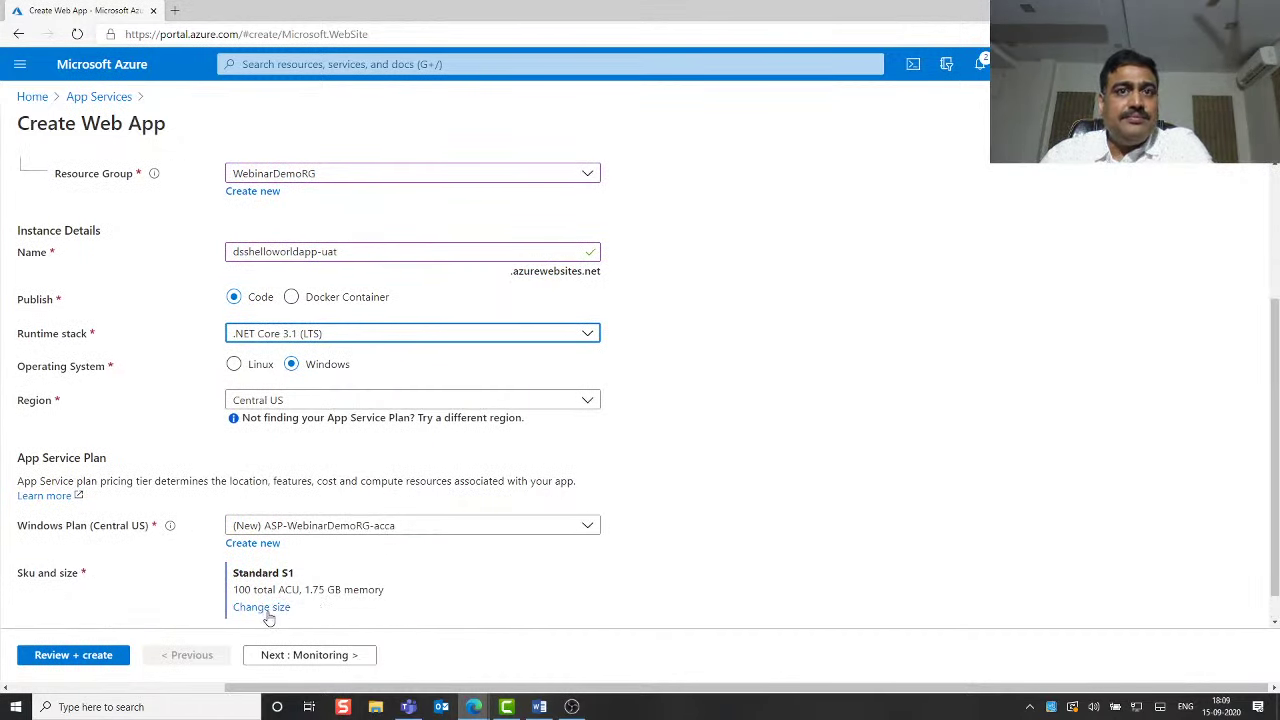
click(309, 532)
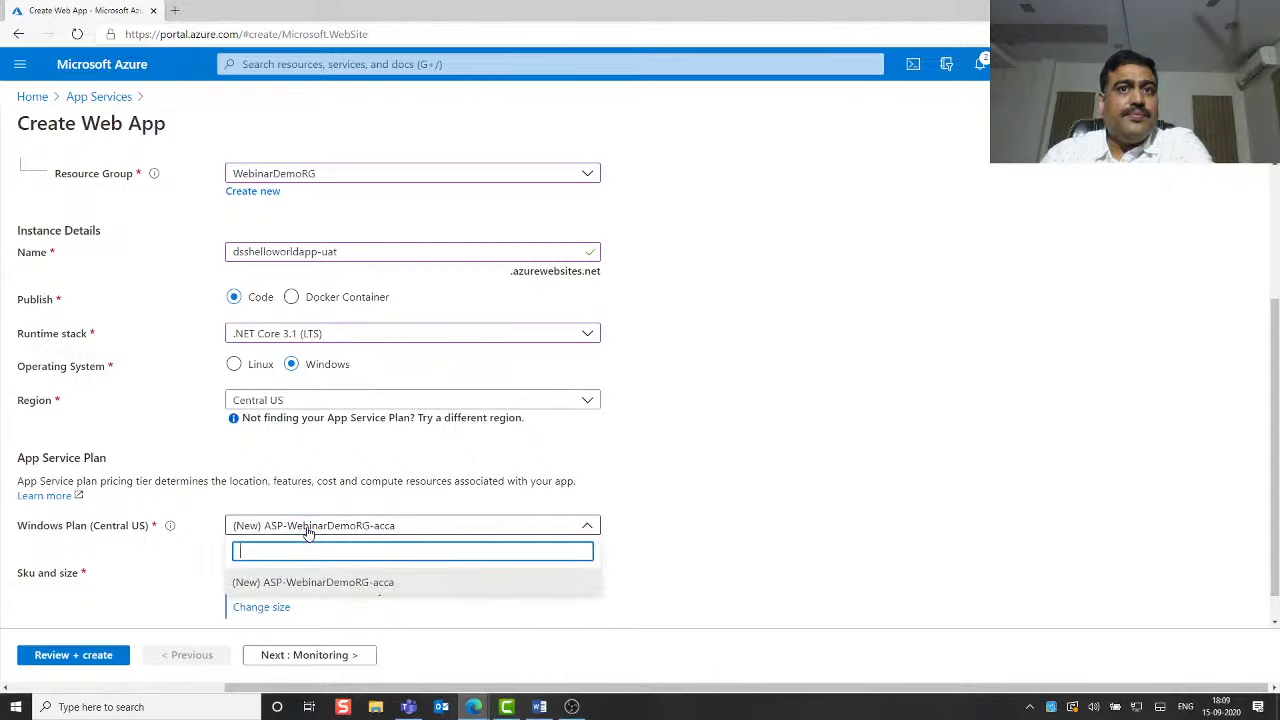
click(309, 534)
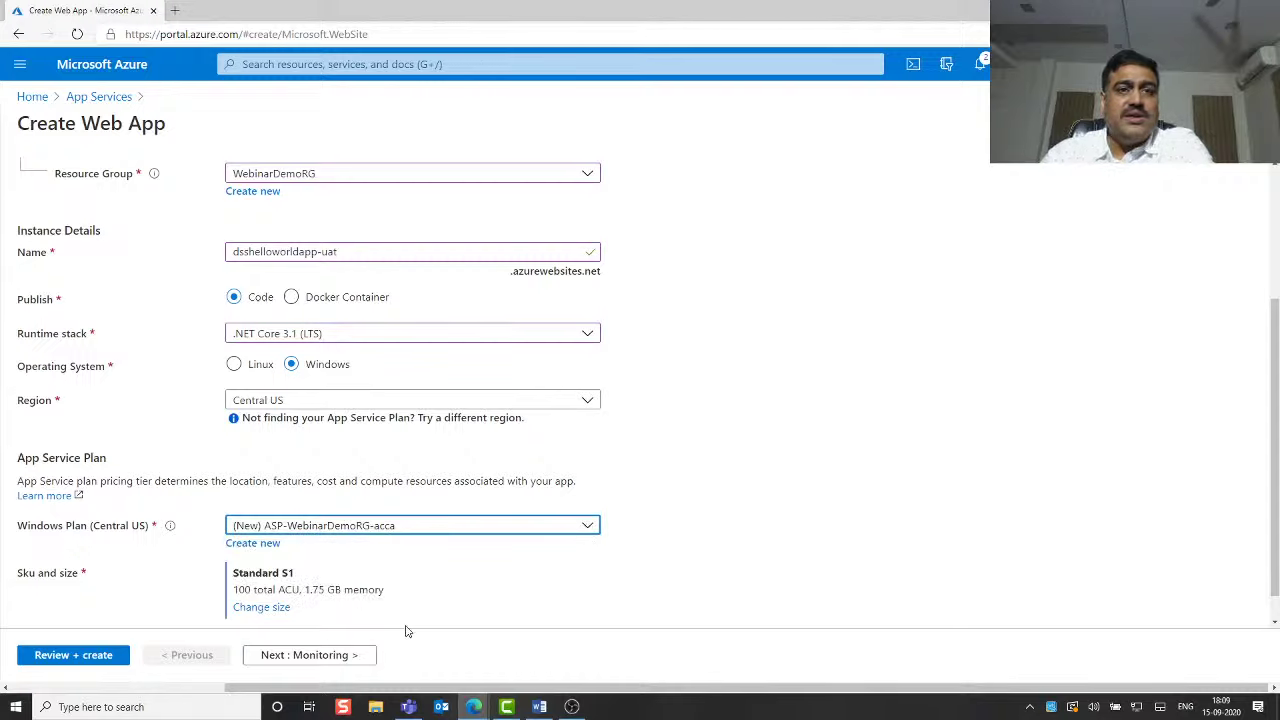
click(338, 655)
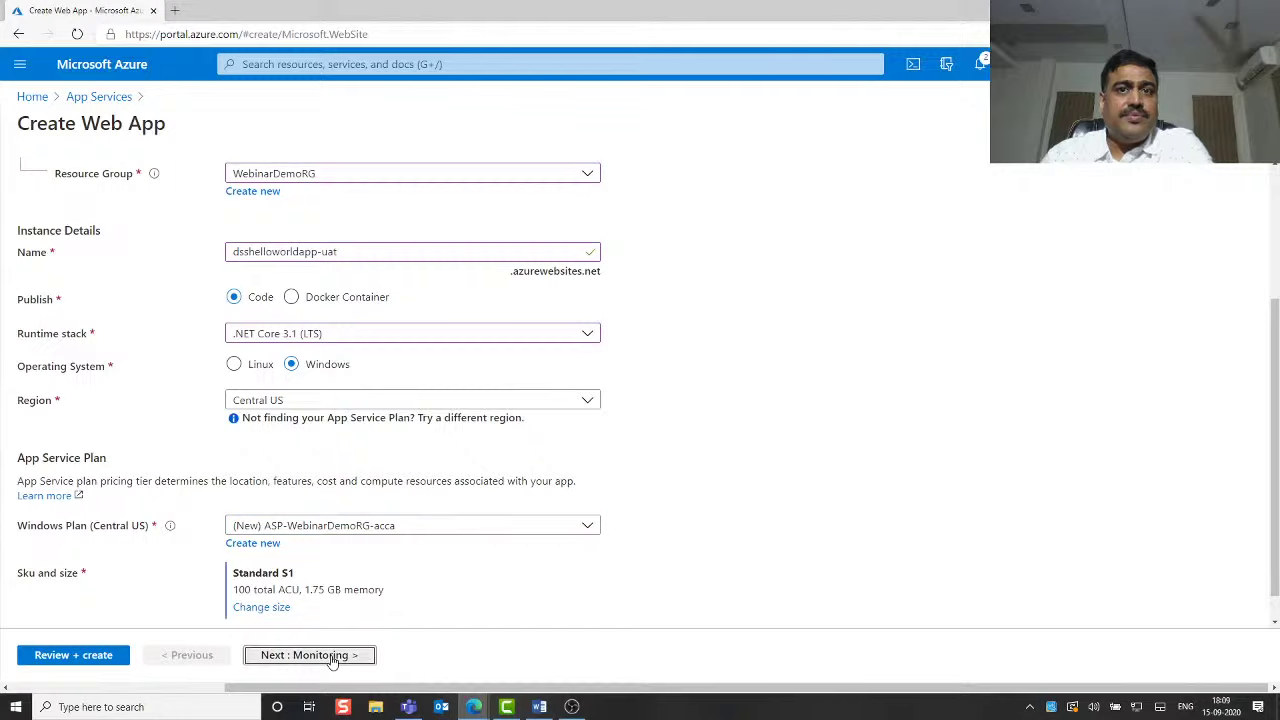
Set the region to East US and continue to the Monitoring settings.
click(340, 400)
click(352, 401)
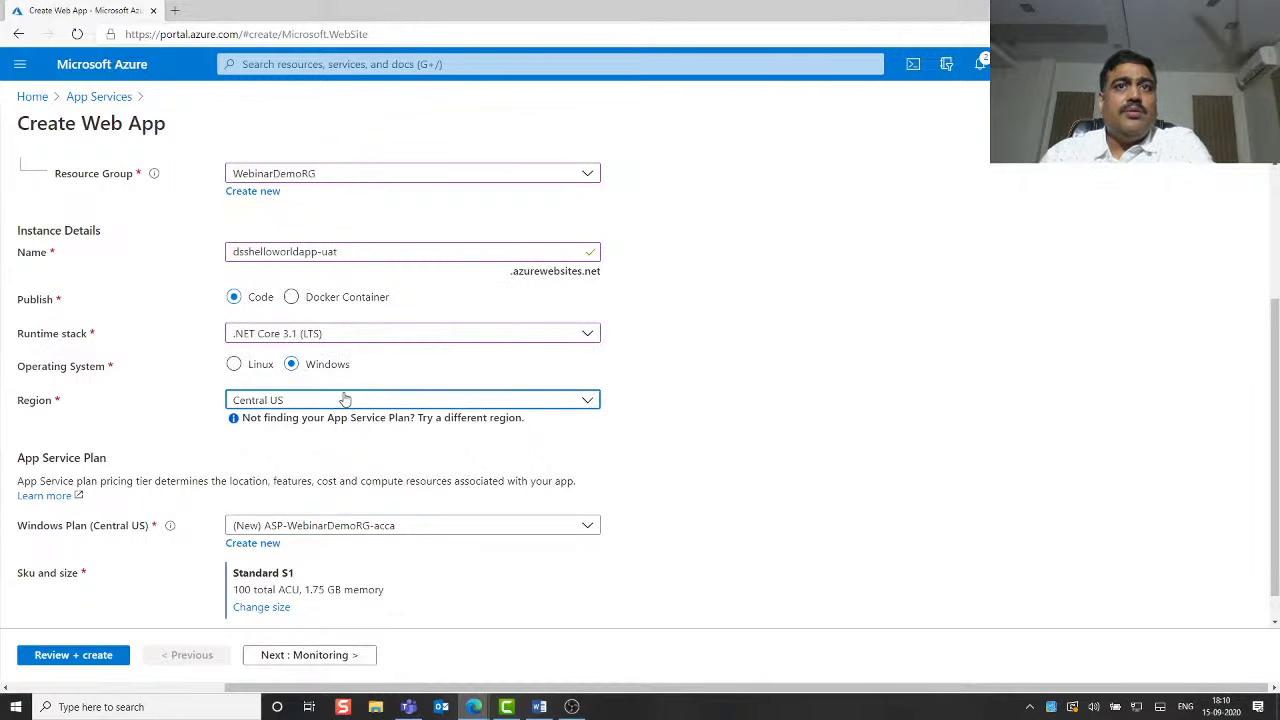
click(348, 401)
scroll(326, 255, down, 2)
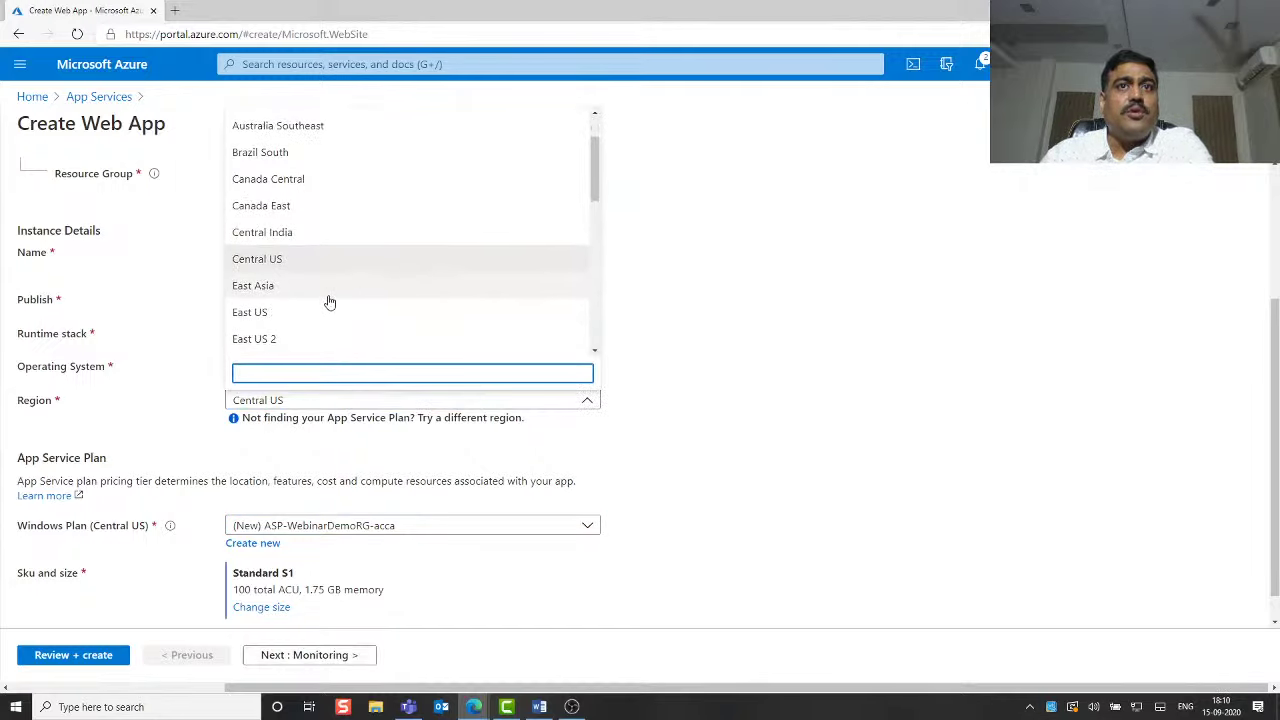
click(325, 318)
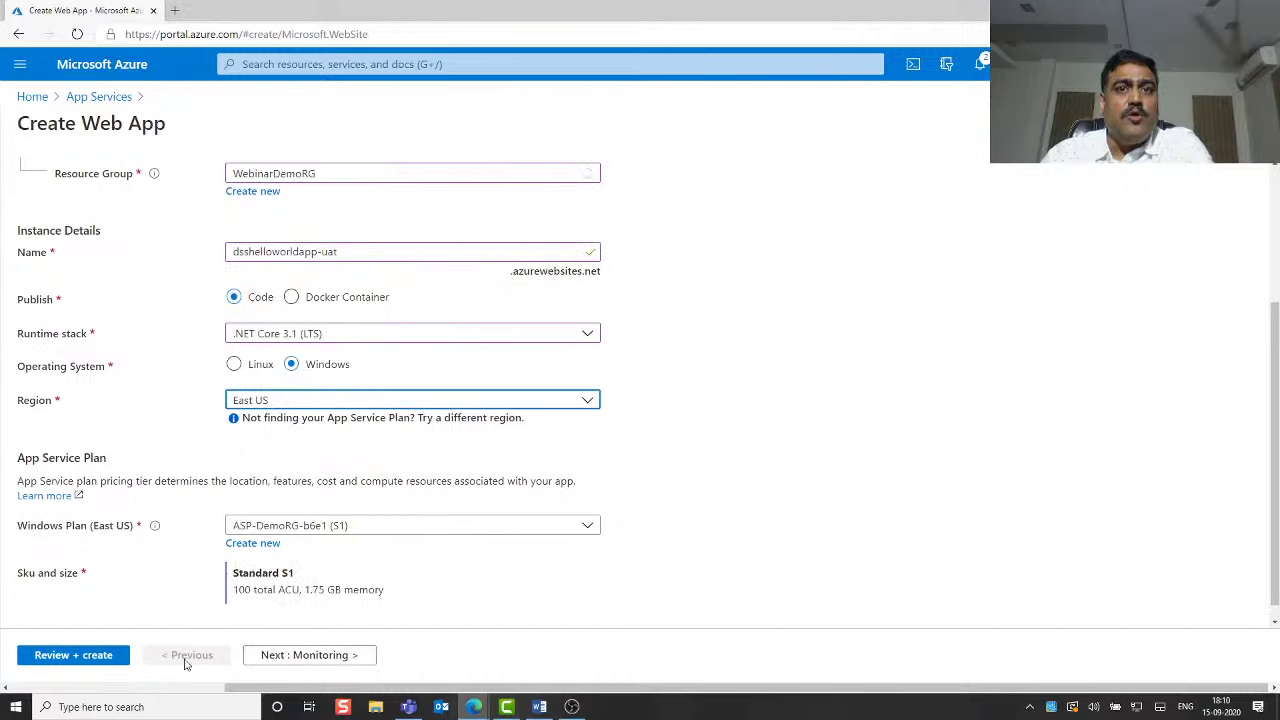
click(260, 655)
Disable Application Insights, pass validation, and create dsshelloworldapp-uat.
click(234, 269)
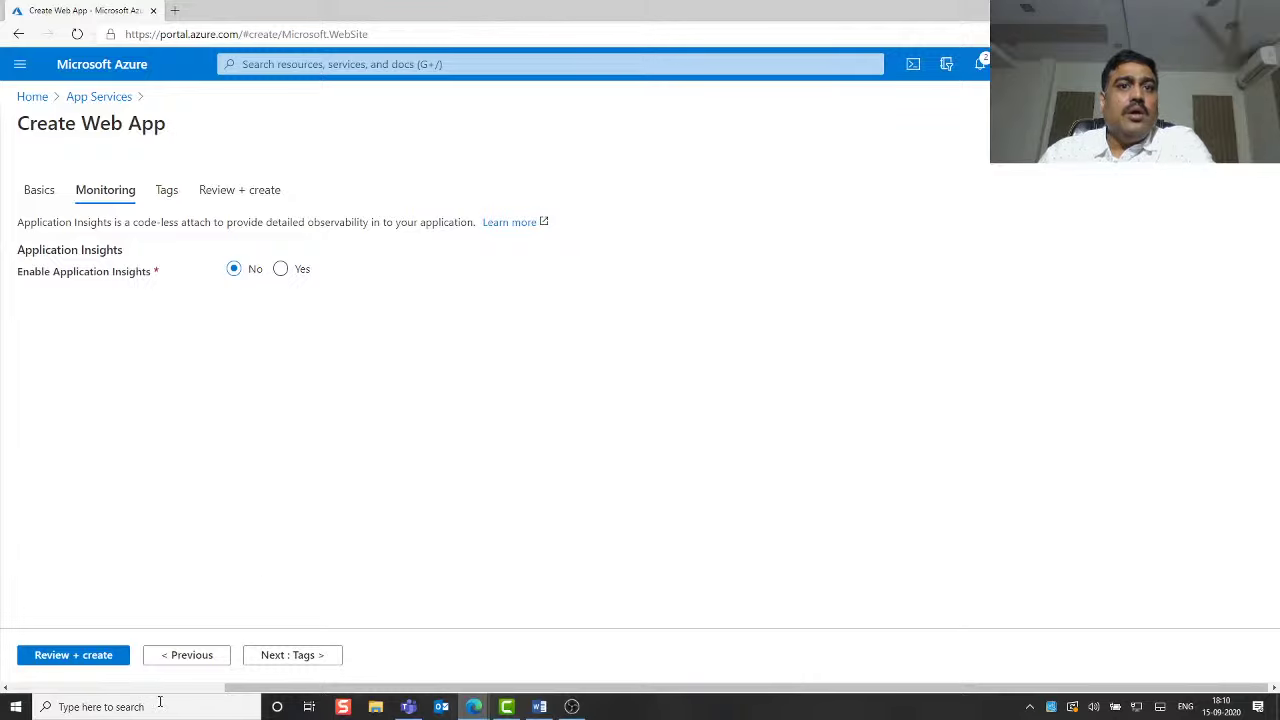
click(64, 660)
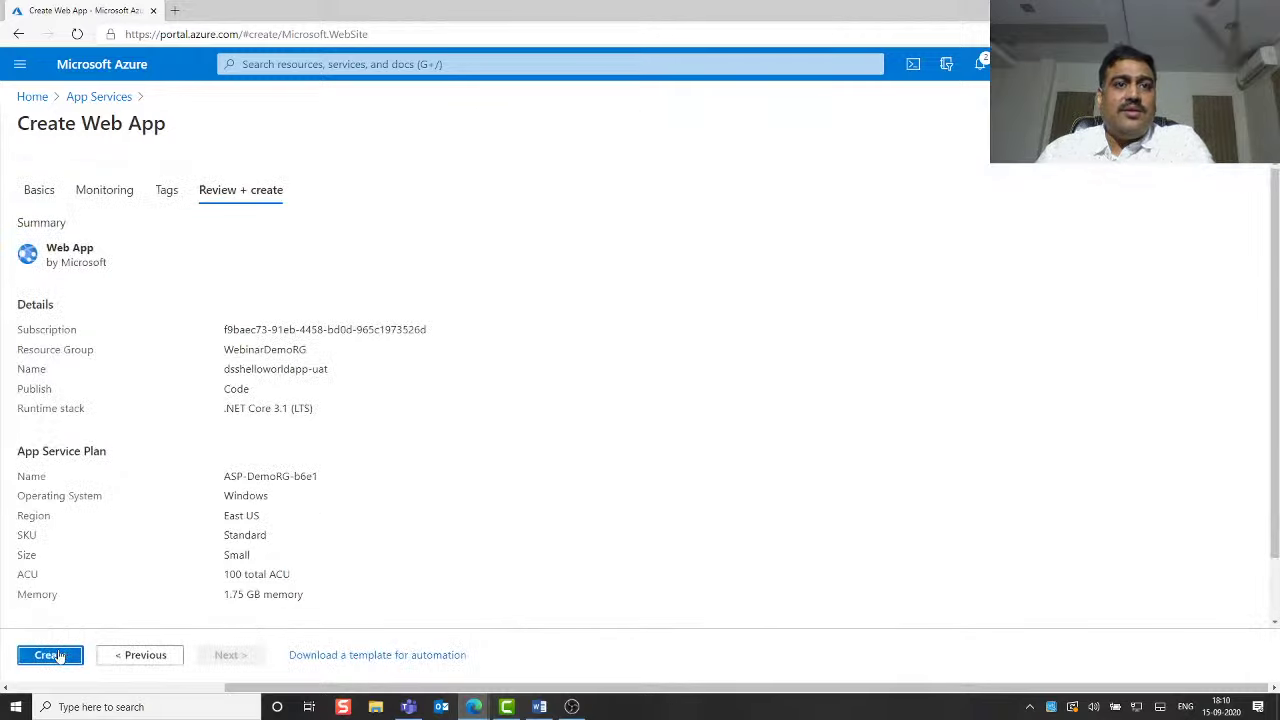
click(50, 657)
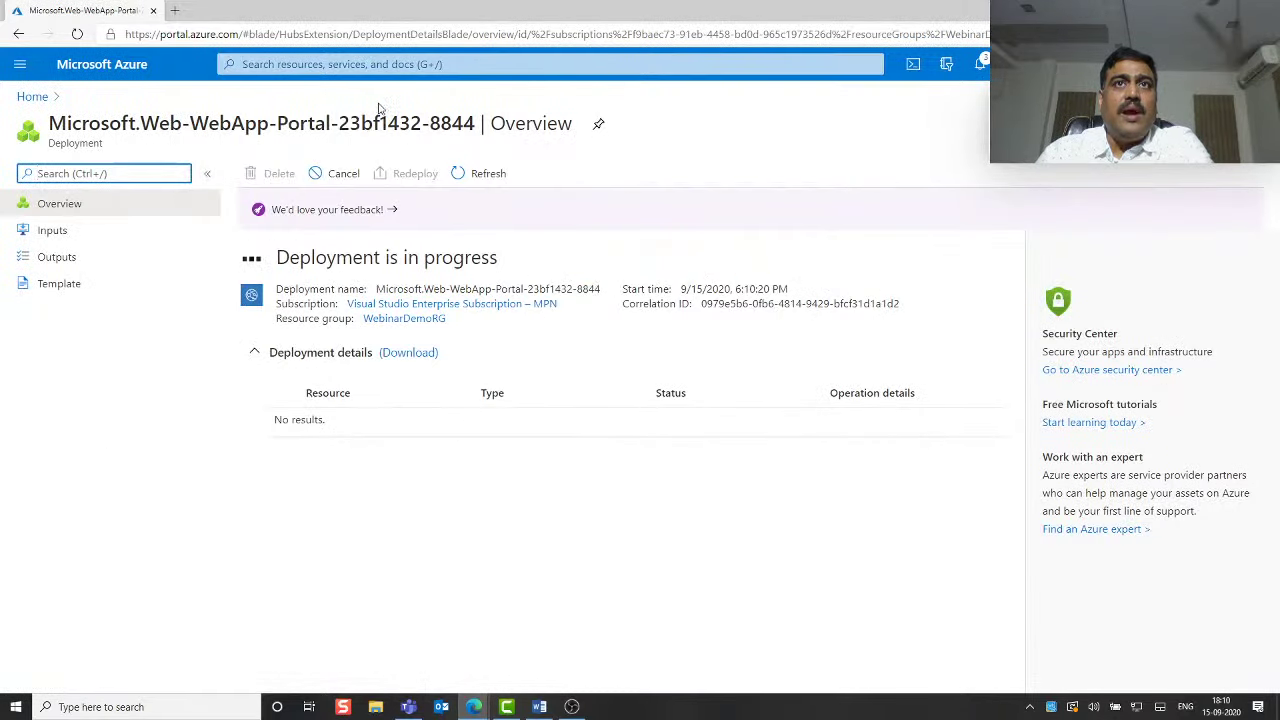
From App Services, start a web app in WebinarDemoRG named dsshelloworldapp.
click(372, 64)
click(270, 295)
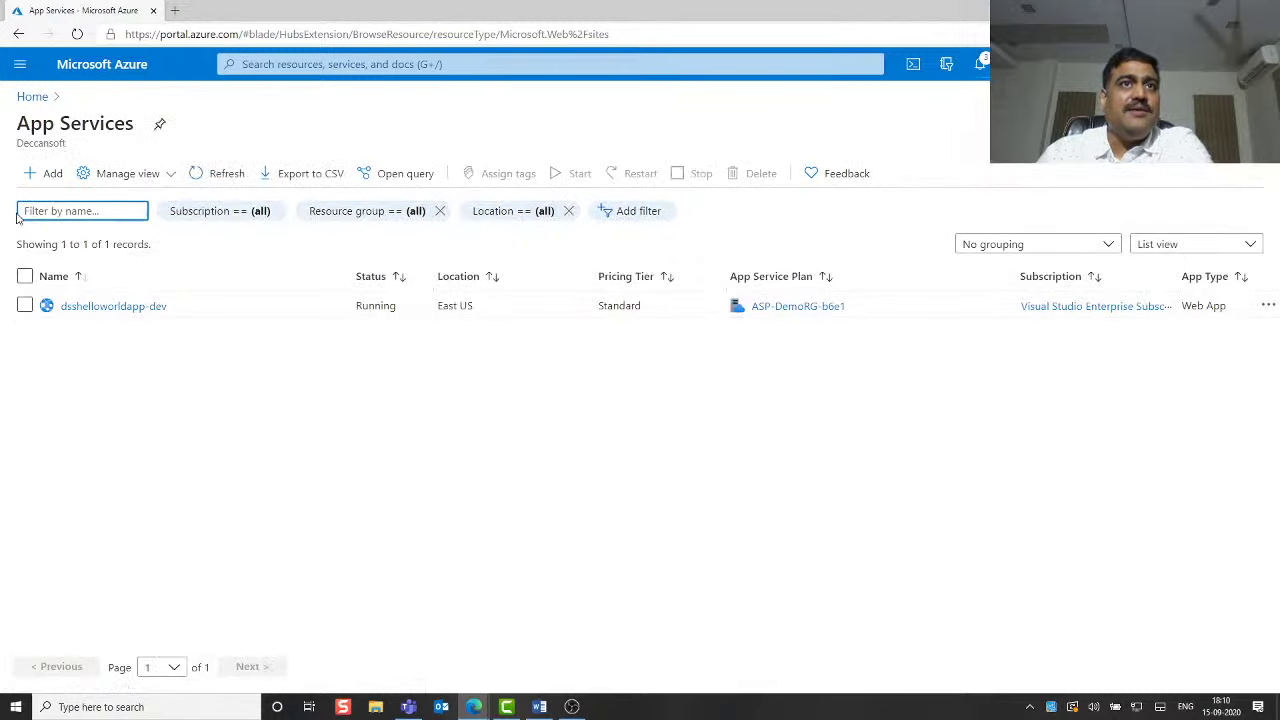
click(35, 177)
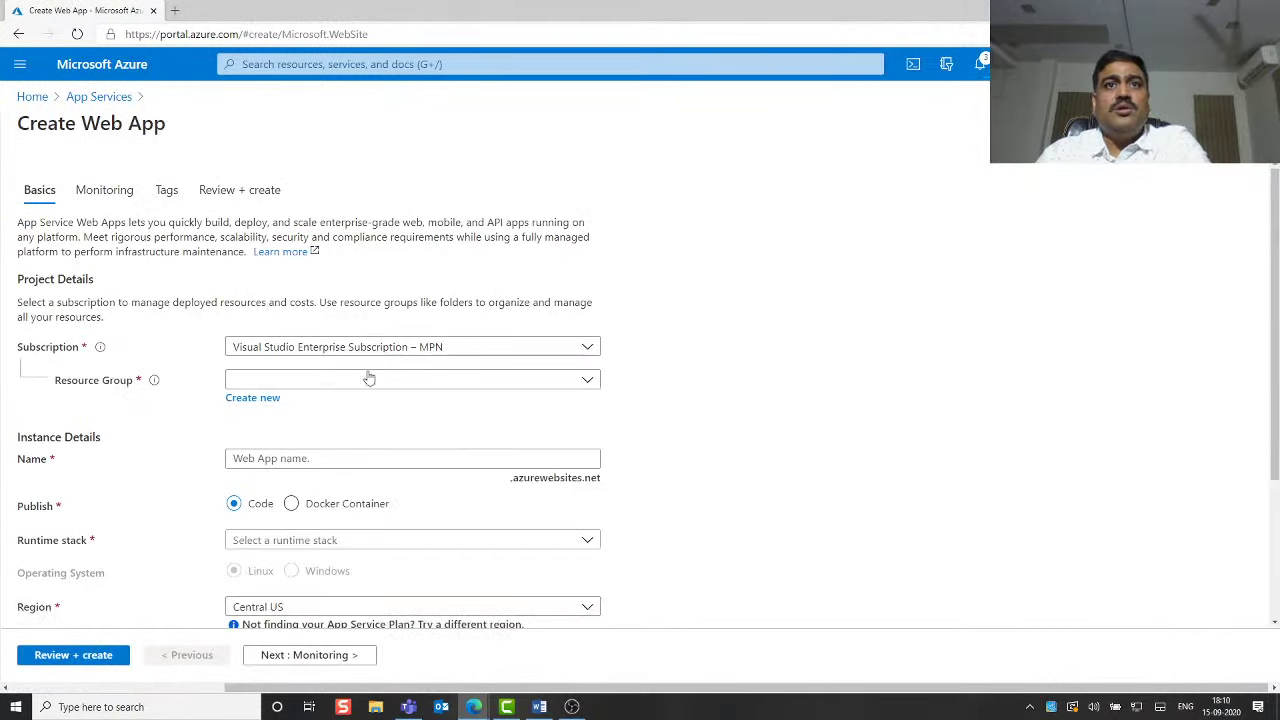
click(338, 383)
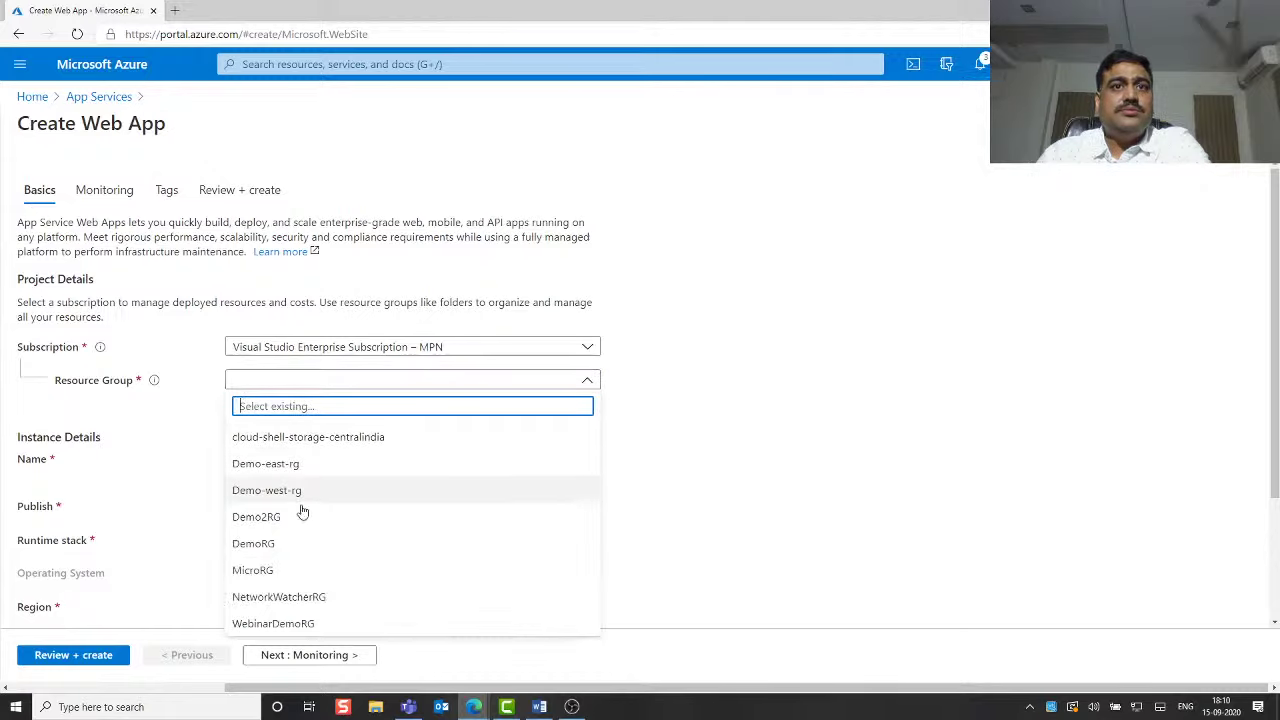
click(318, 626)
click(409, 458)
text(dsshelloworldapp)
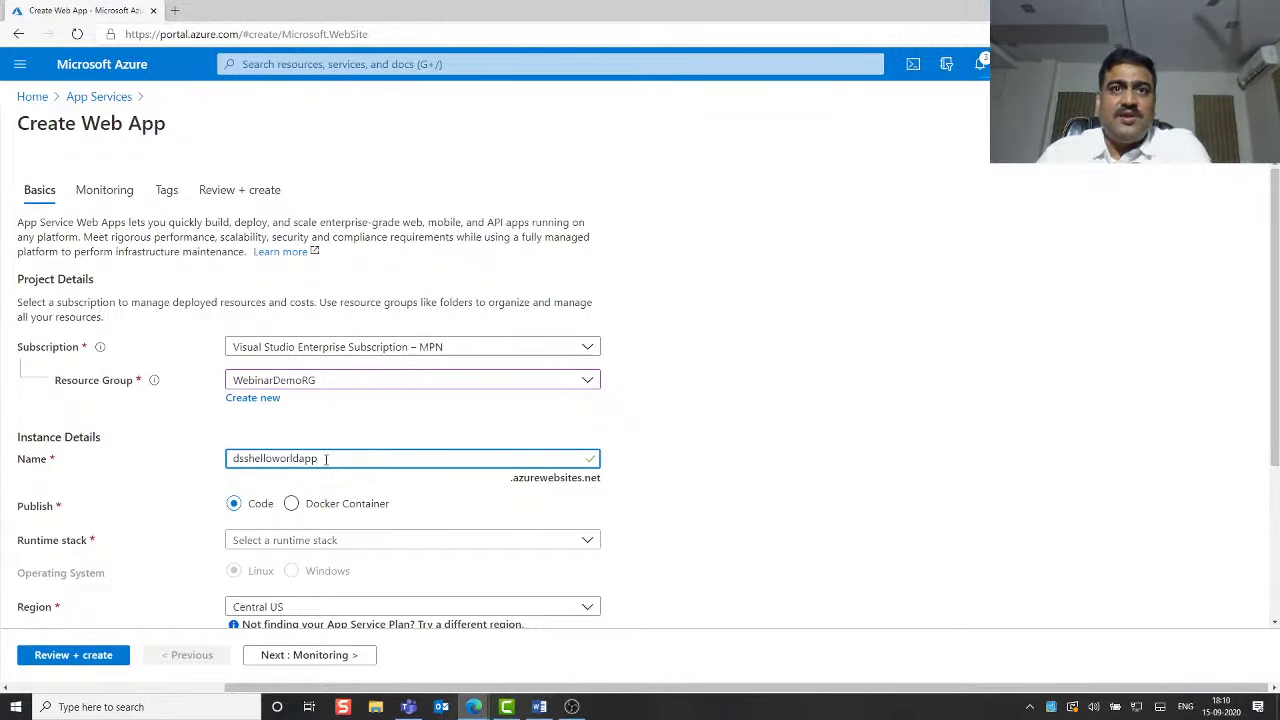
Choose .NET Core 3.1 (LTS) runtime and East US region, then continue to Monitoring.
scroll(325, 460, down, 1)
click(305, 470)
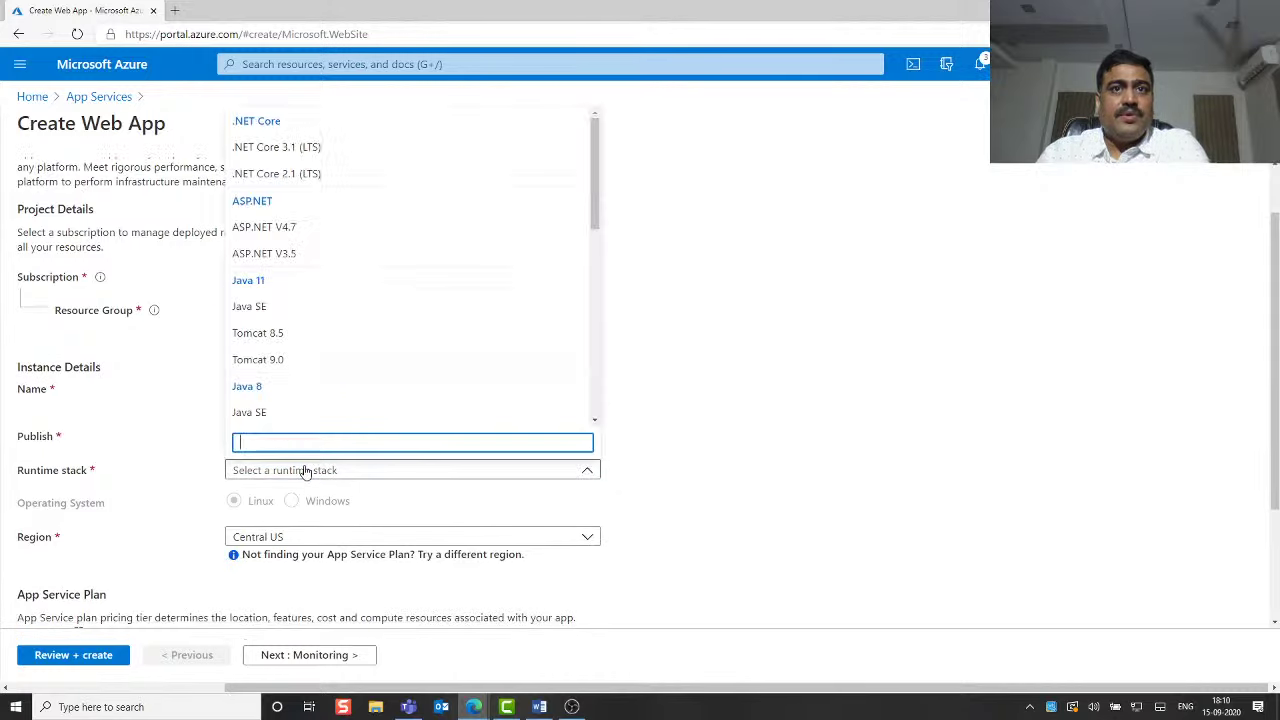
click(400, 150)
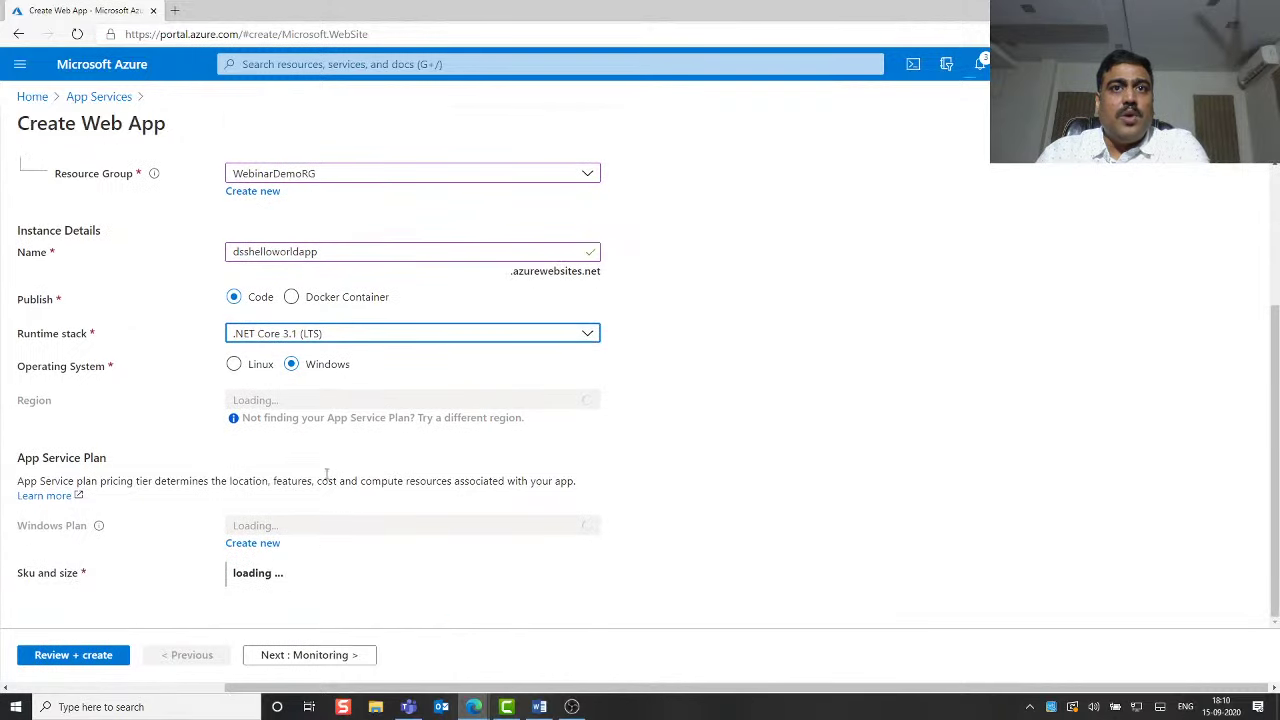
click(448, 404)
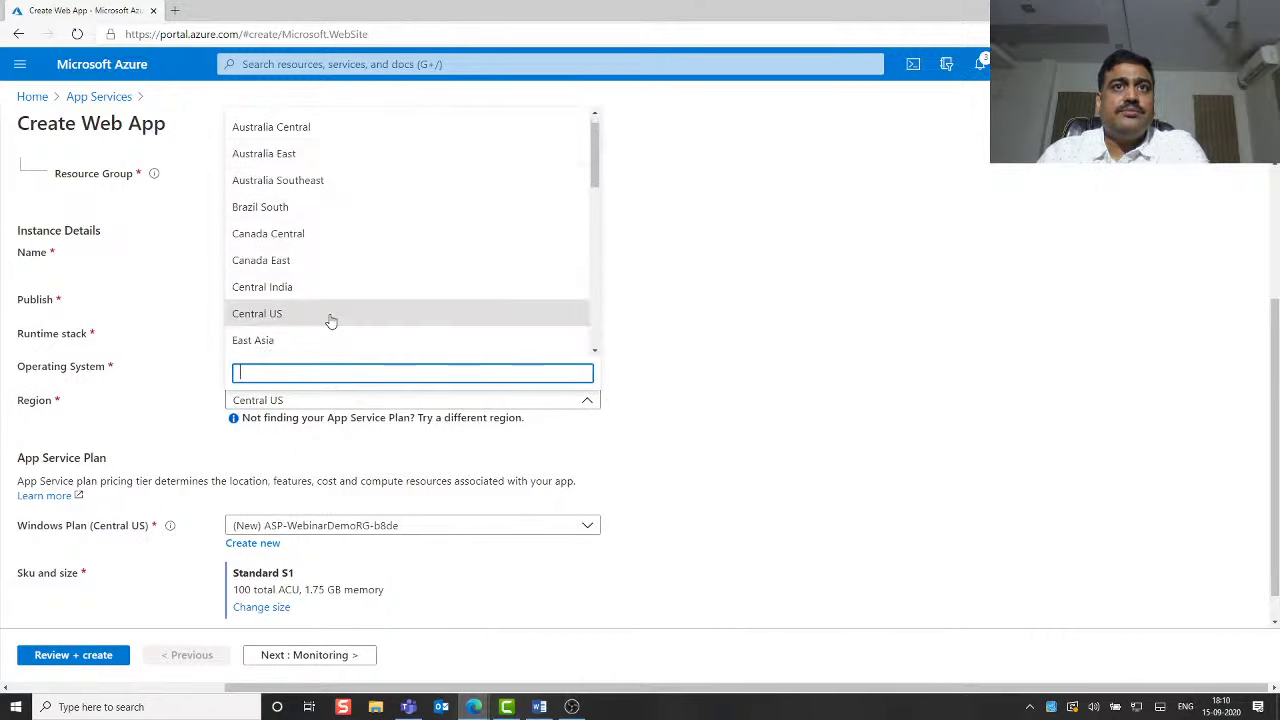
scroll(329, 320, down, 1)
click(283, 279)
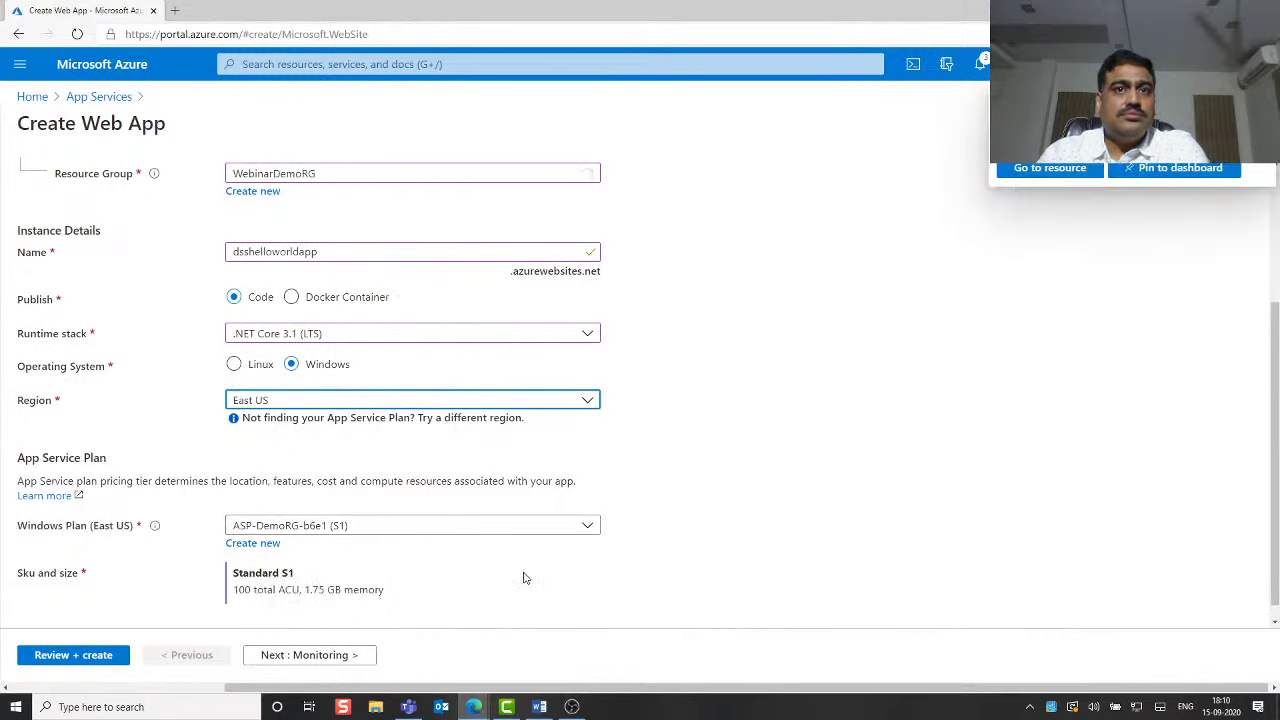
scroll(455, 600, down, 1)
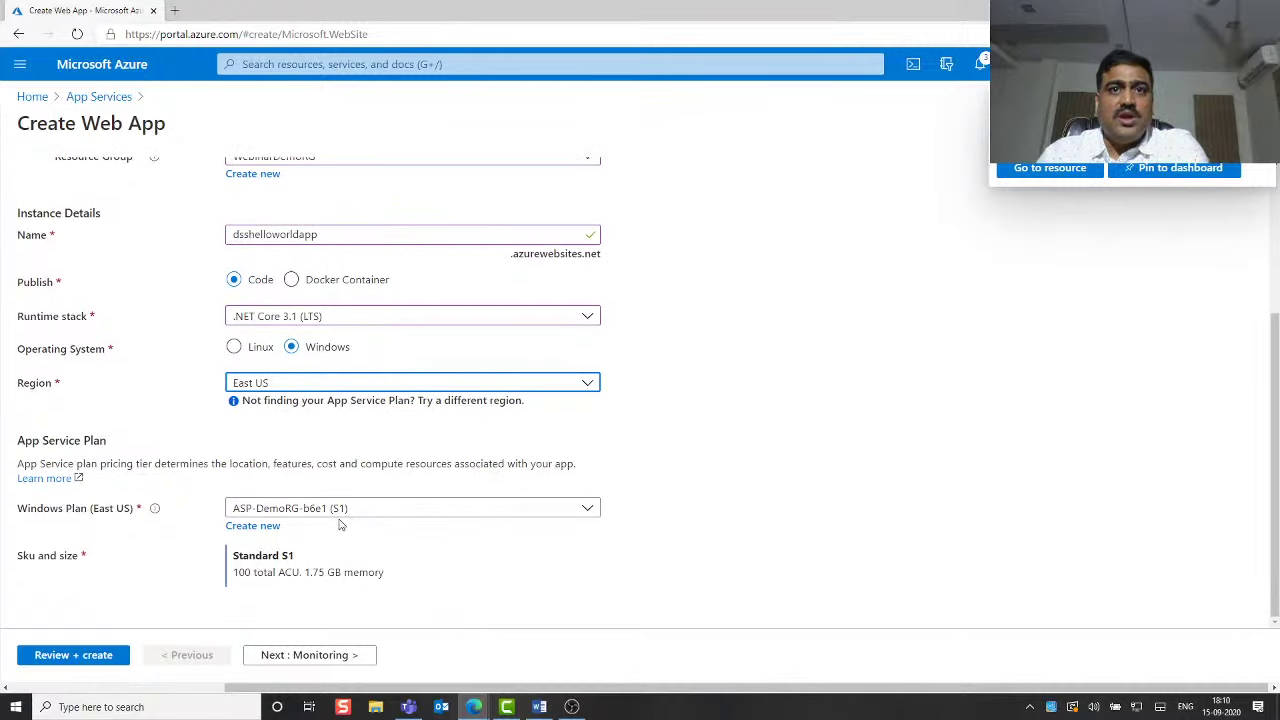
click(330, 657)
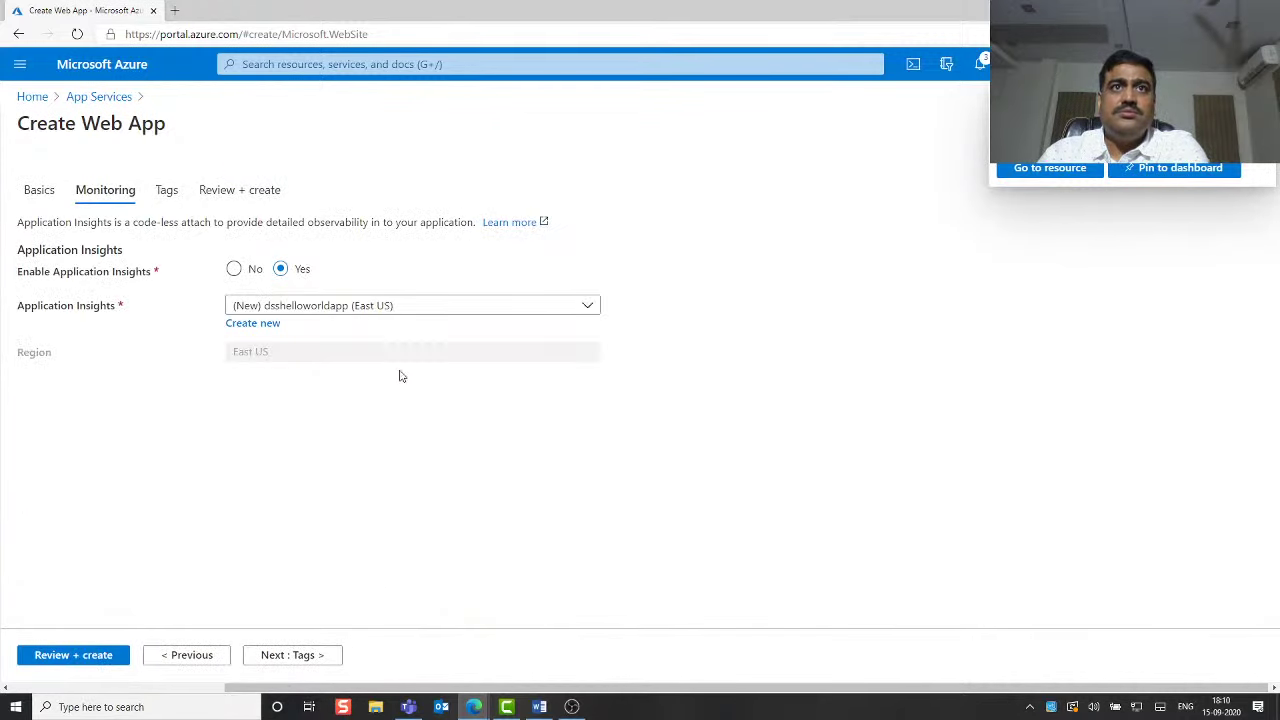
Create the dsshelloworldapp web app with Application Insights disabled once validation passes.
click(234, 269)
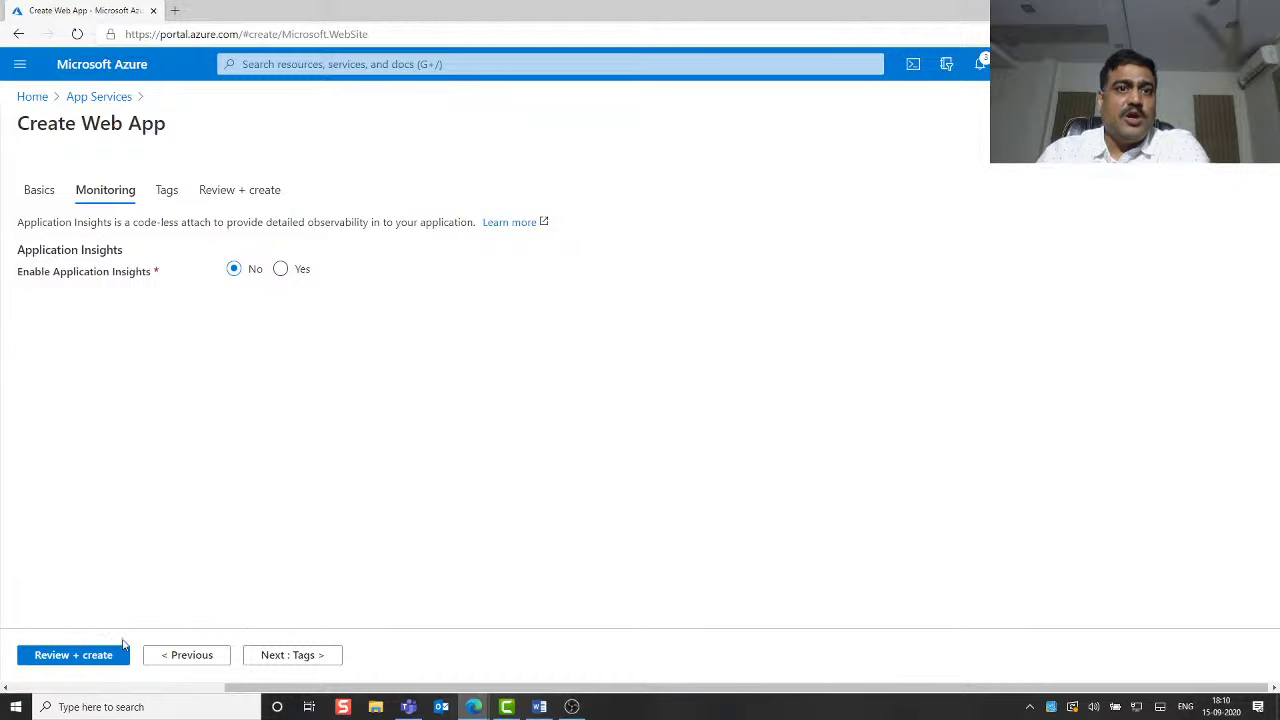
click(112, 655)
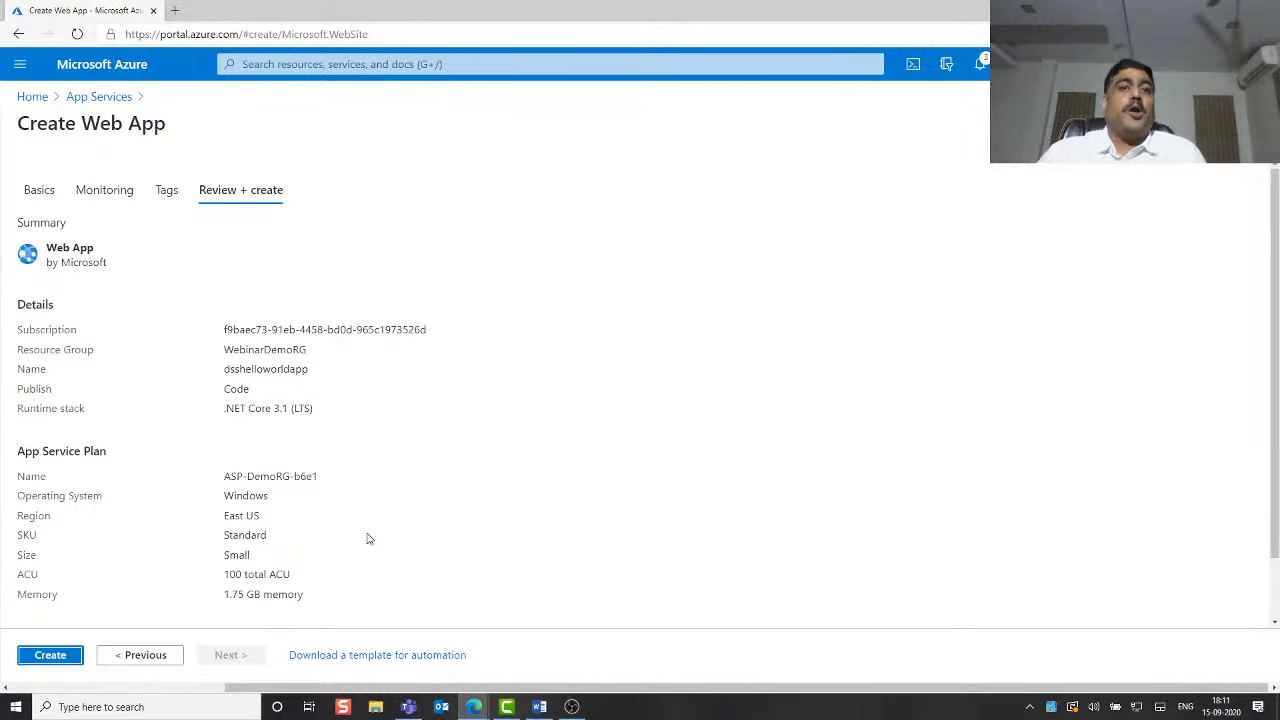
click(51, 664)
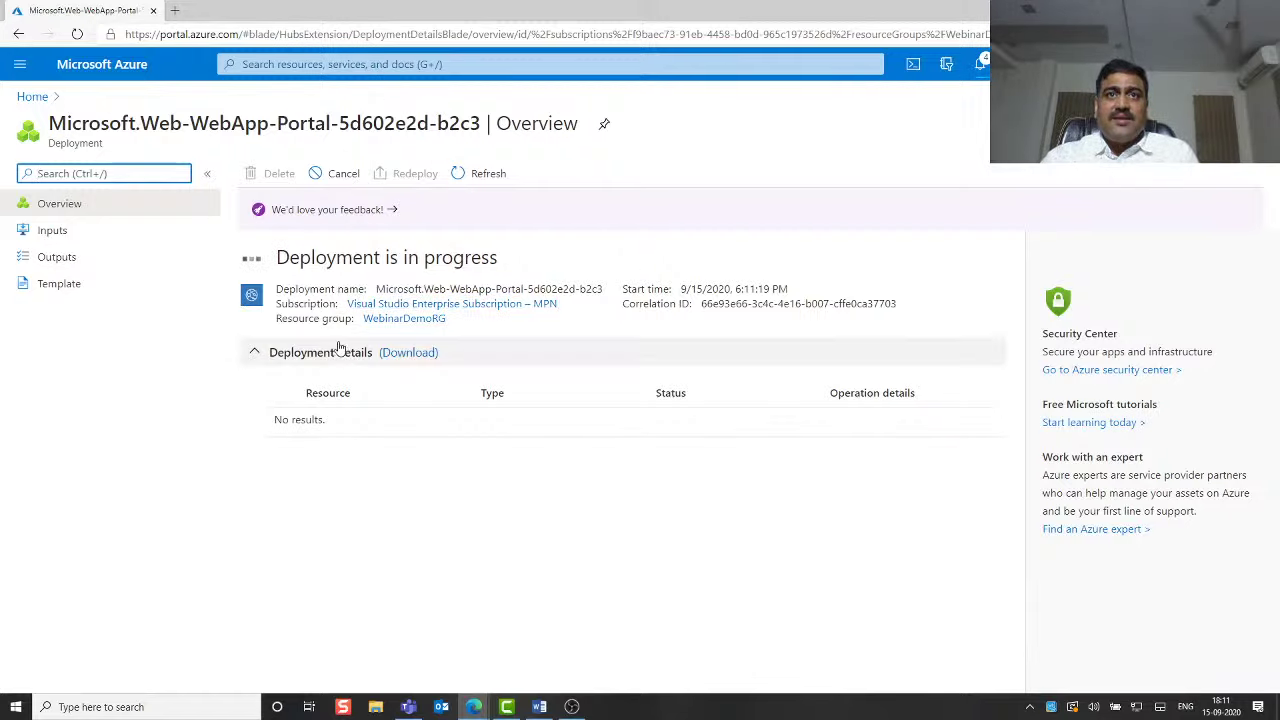
Go to dev.azure.com in a new Edge tab to reach the Azure DevOps projects list.
click(183, 12)
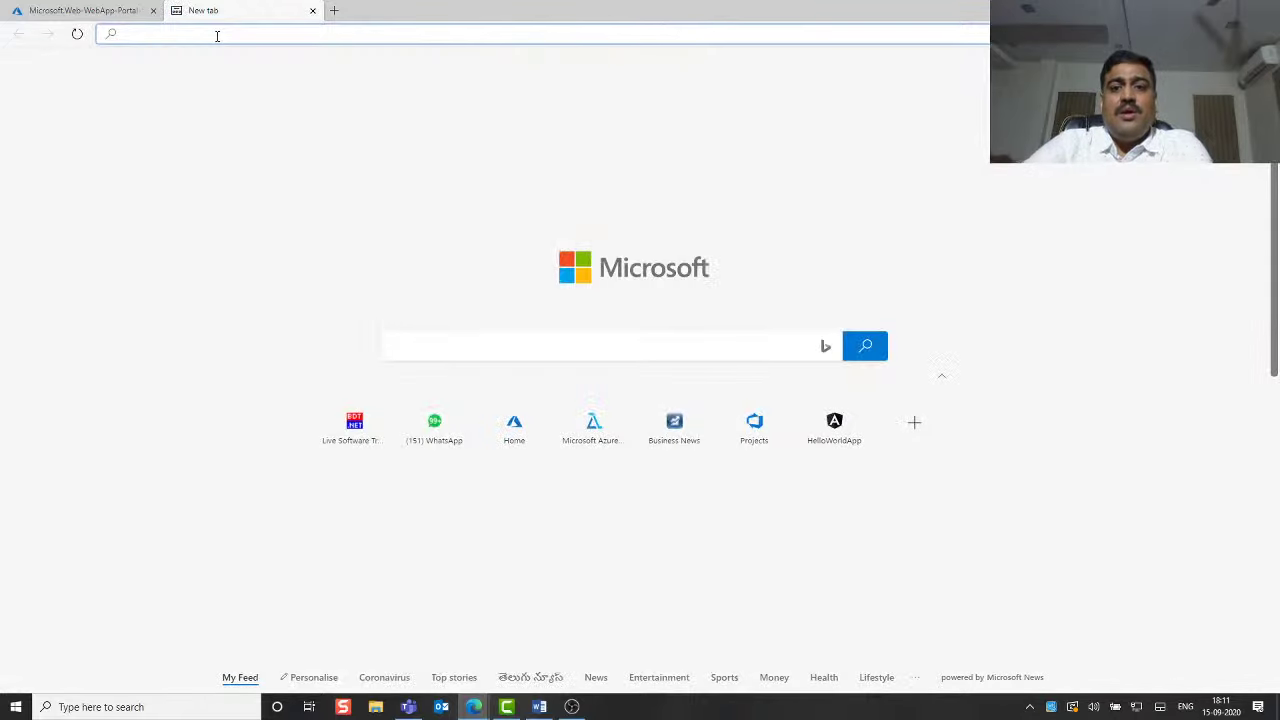
text(dev.azure.com)
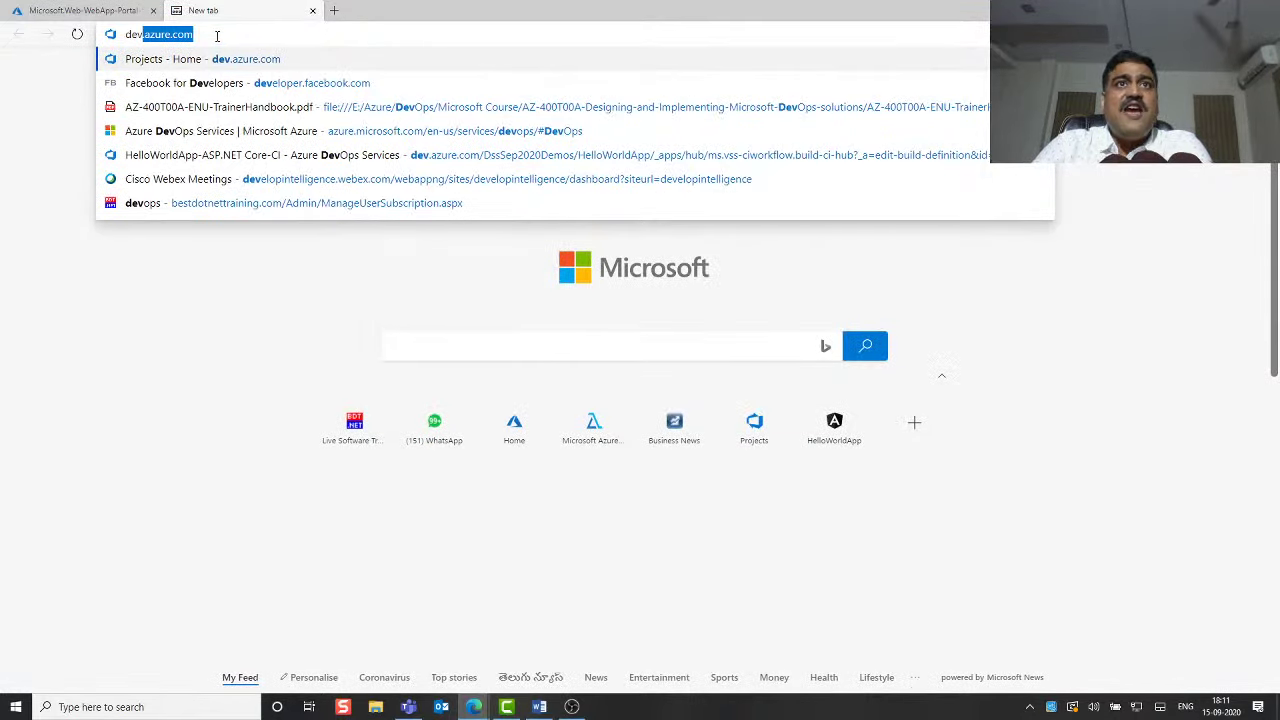
key(Return)
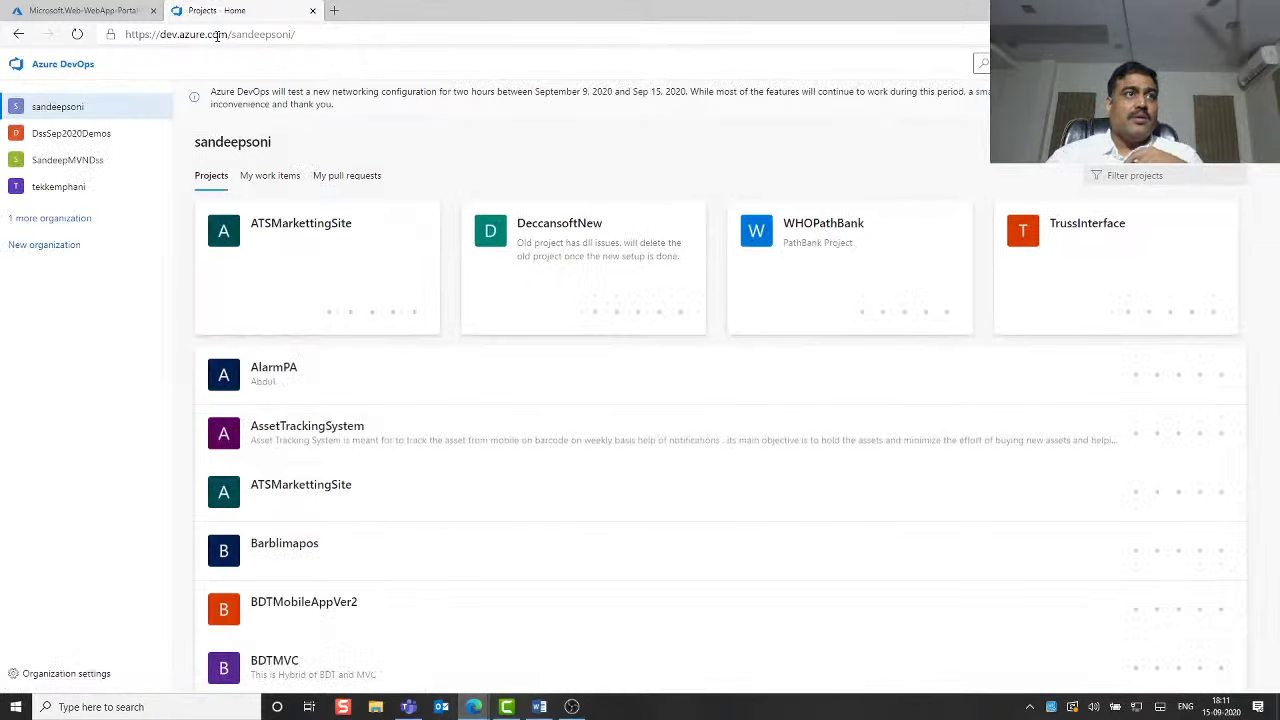
Create the DssWebinarDemoOrg organization and select its name in the address bar.
click(44, 255)
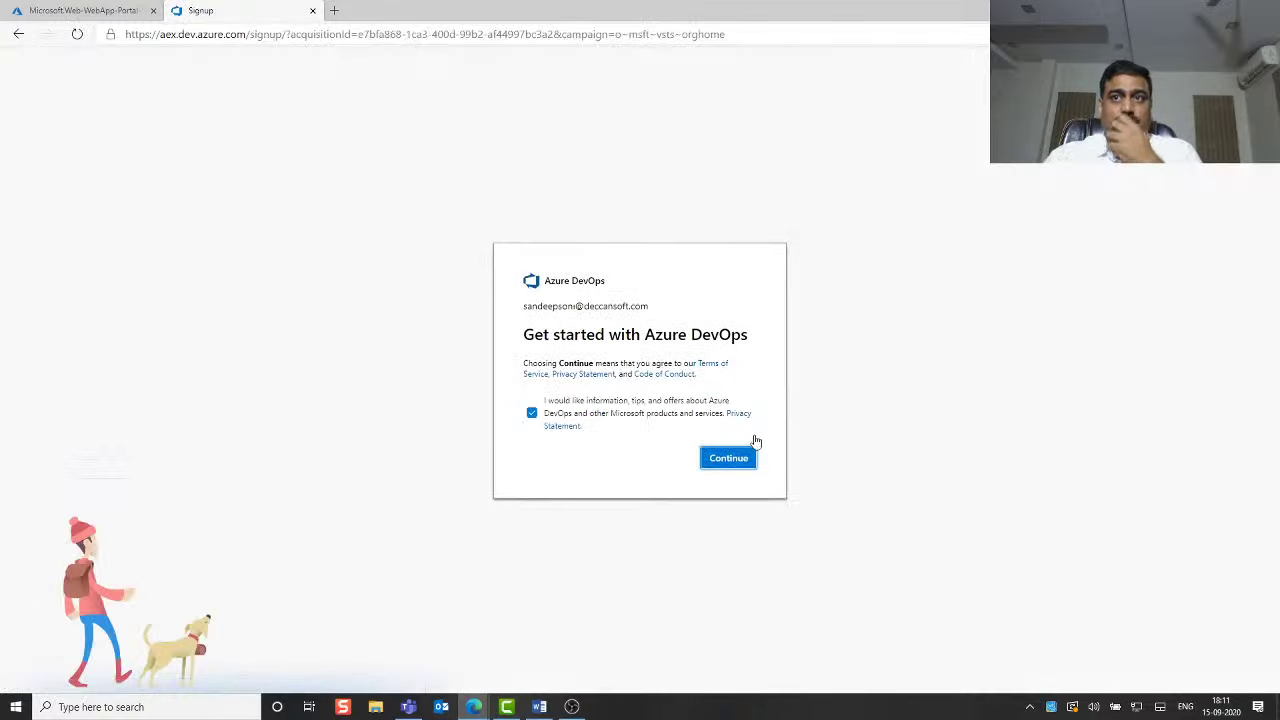
click(739, 463)
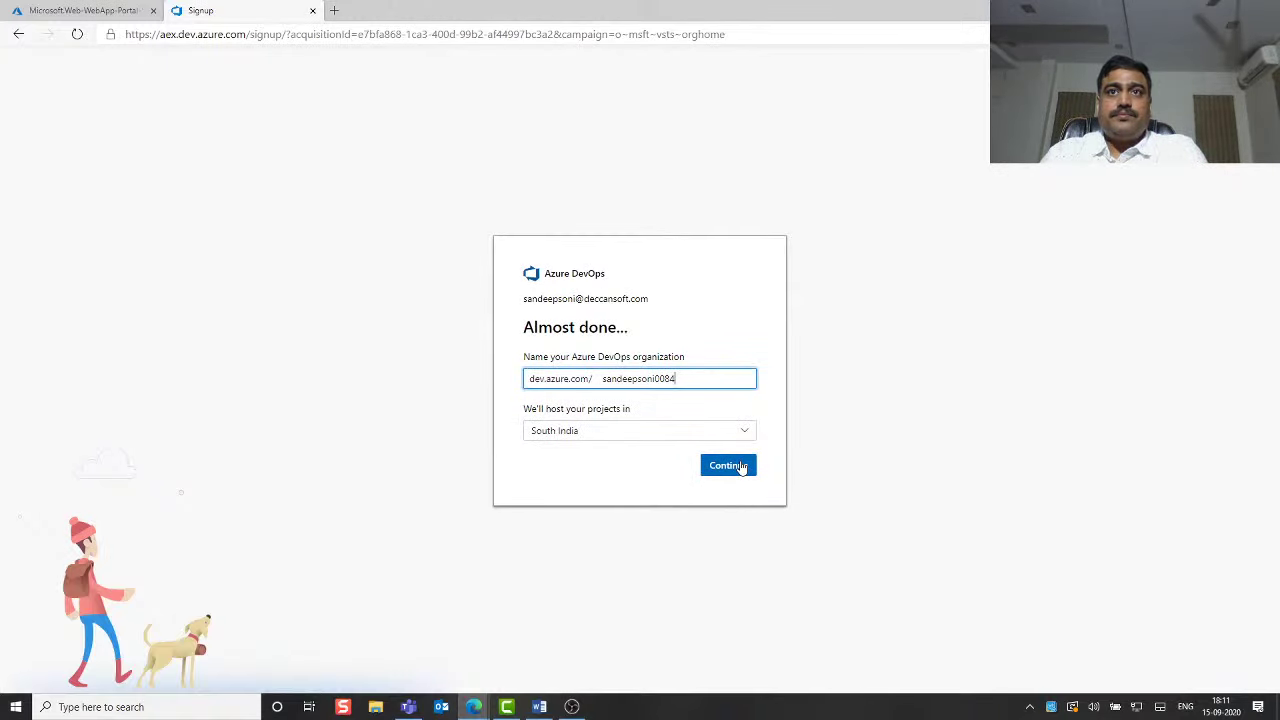
text(D)
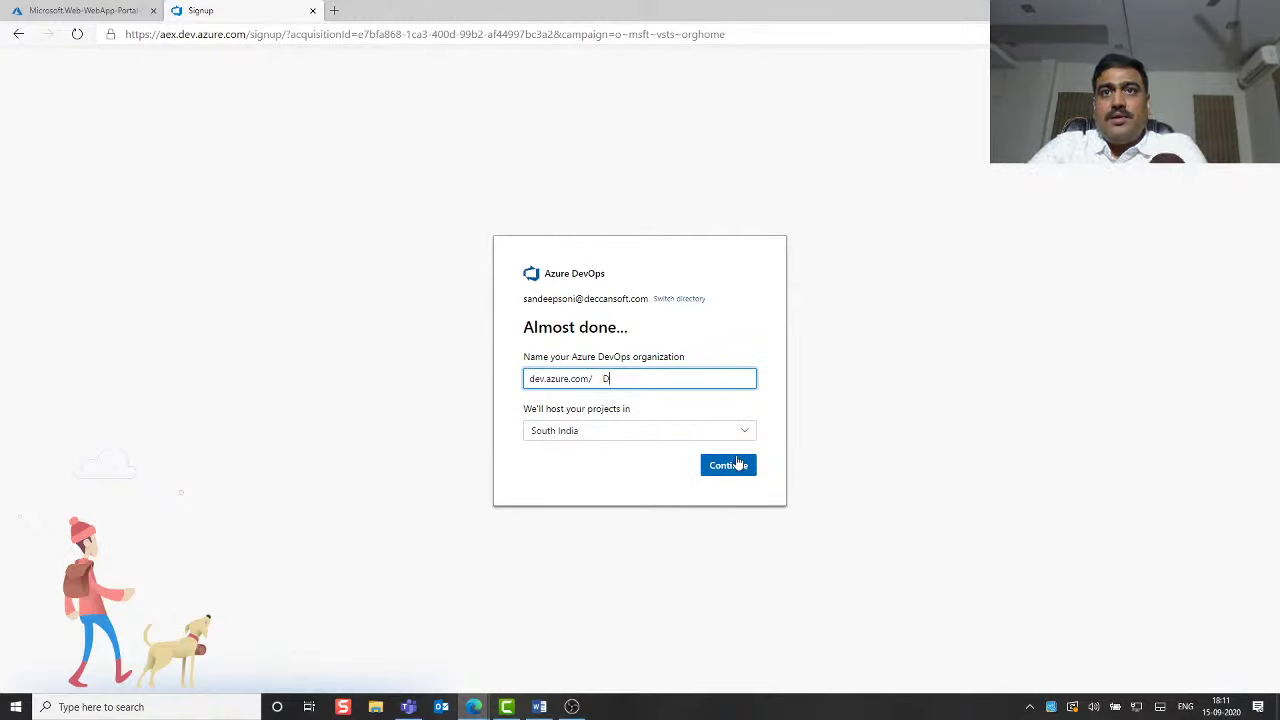
text(ssWebinarDe)
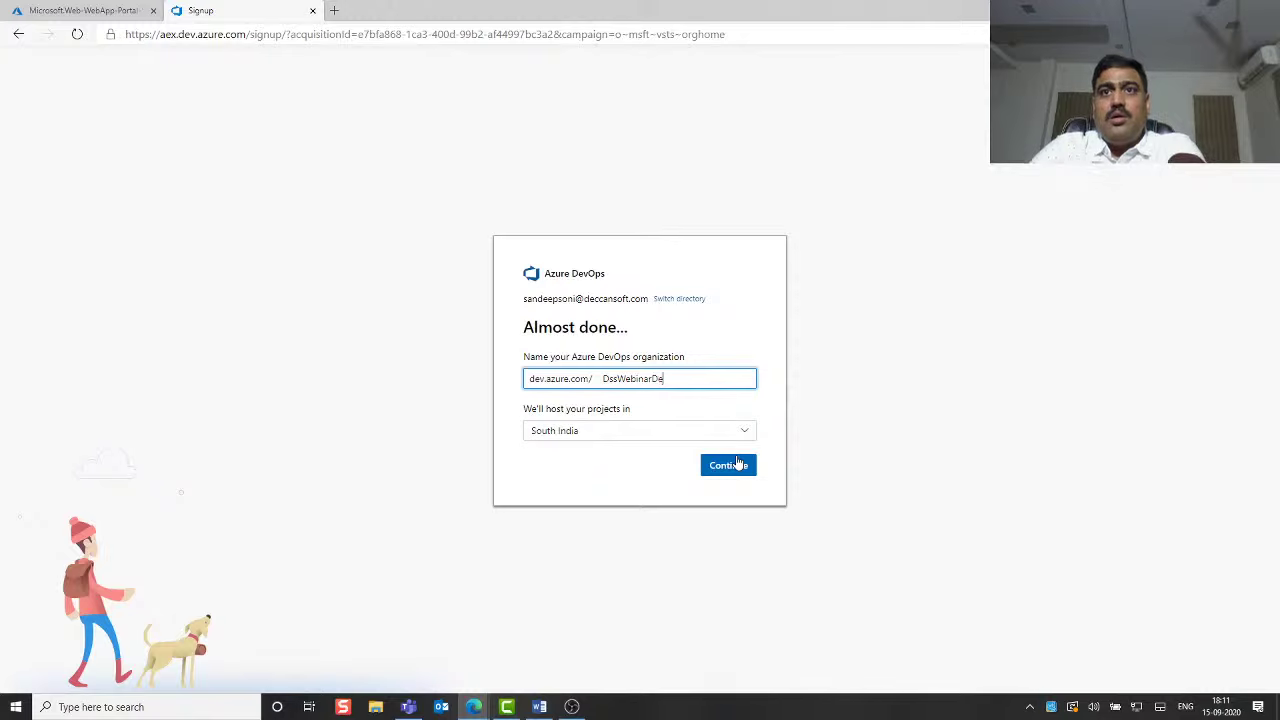
text(mo)
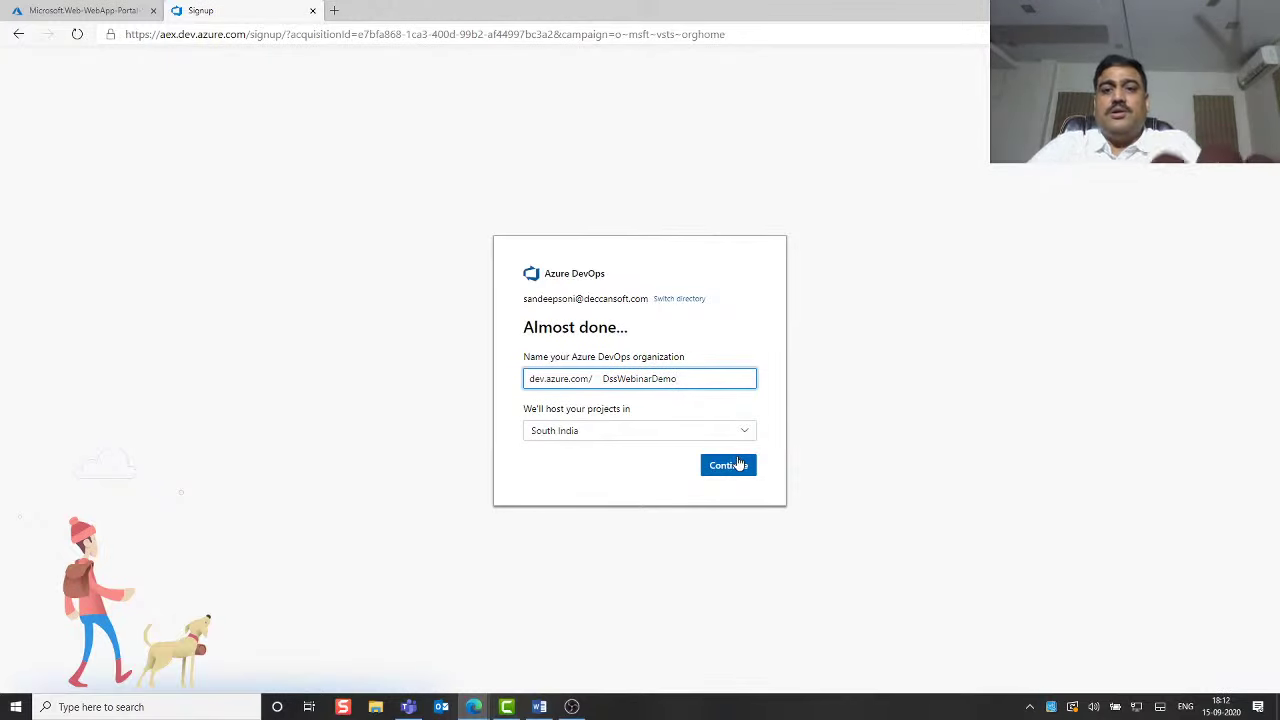
text(Org)
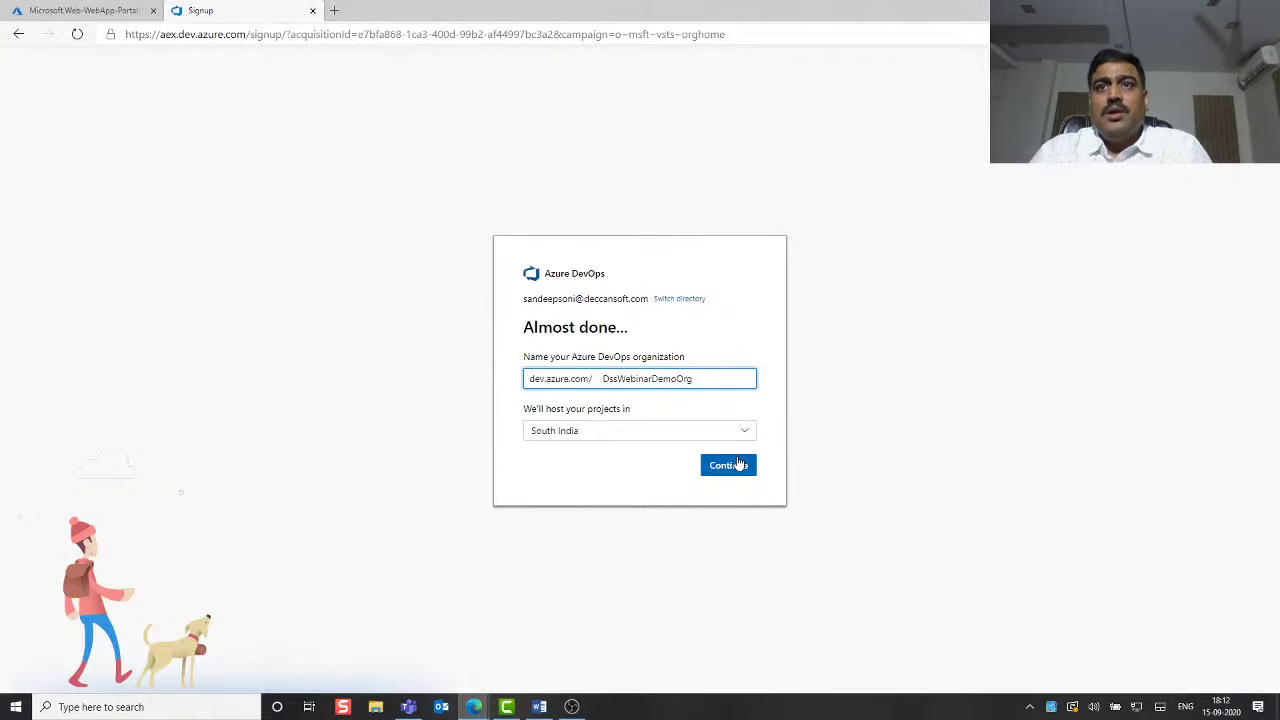
click(731, 469)
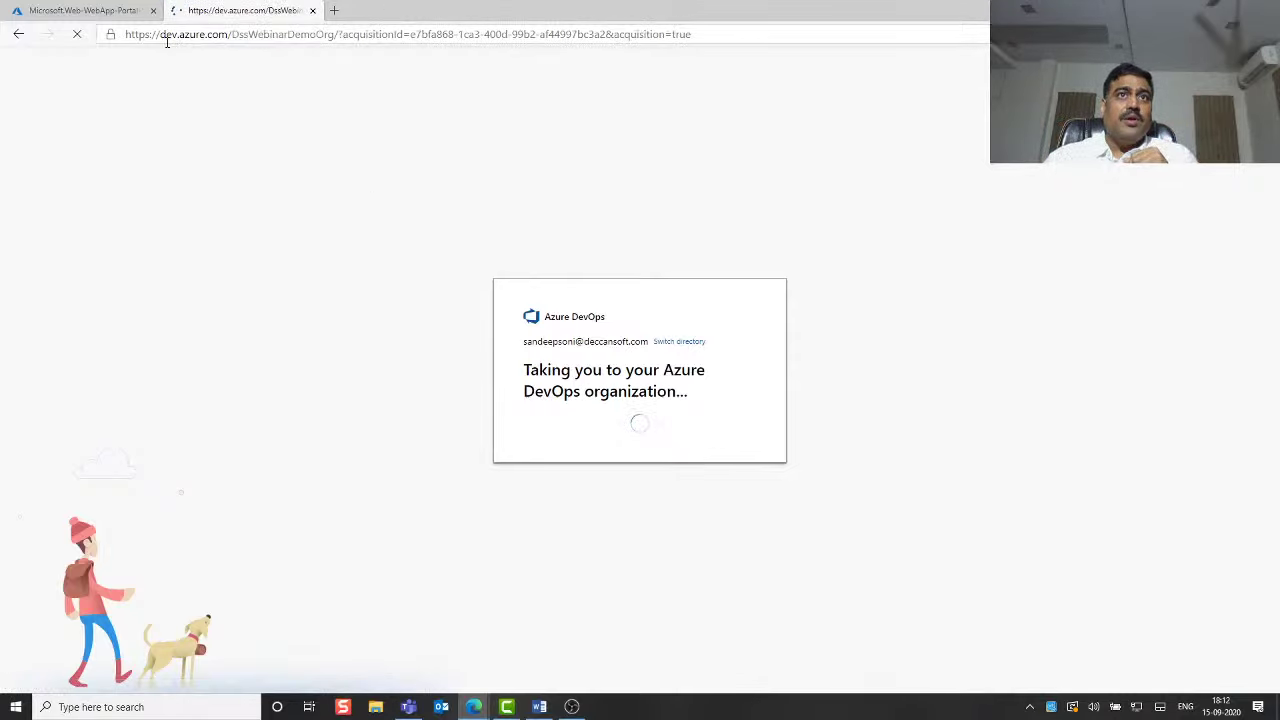
drag(232, 34, 336, 35)
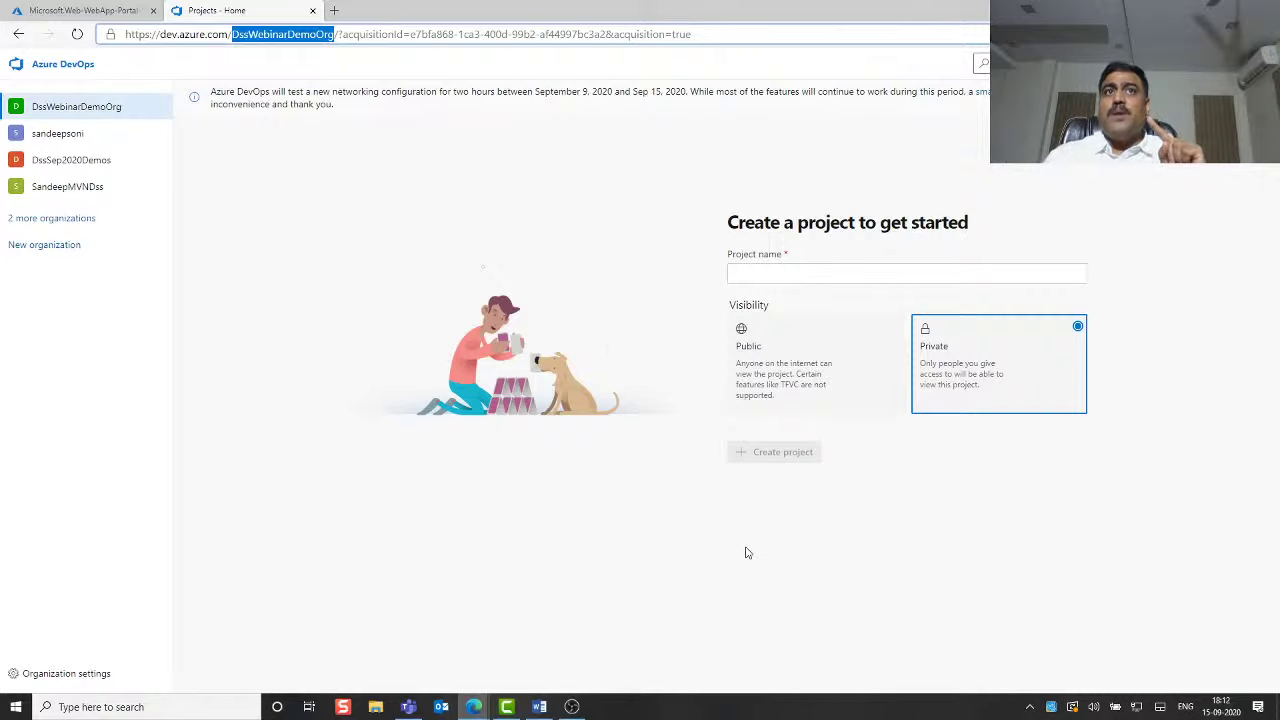
Check the DevOps webinar notes document, then return to the create-project page.
click(539, 707)
scroll(548, 444, up, 10)
scroll(227, 290, up, 6)
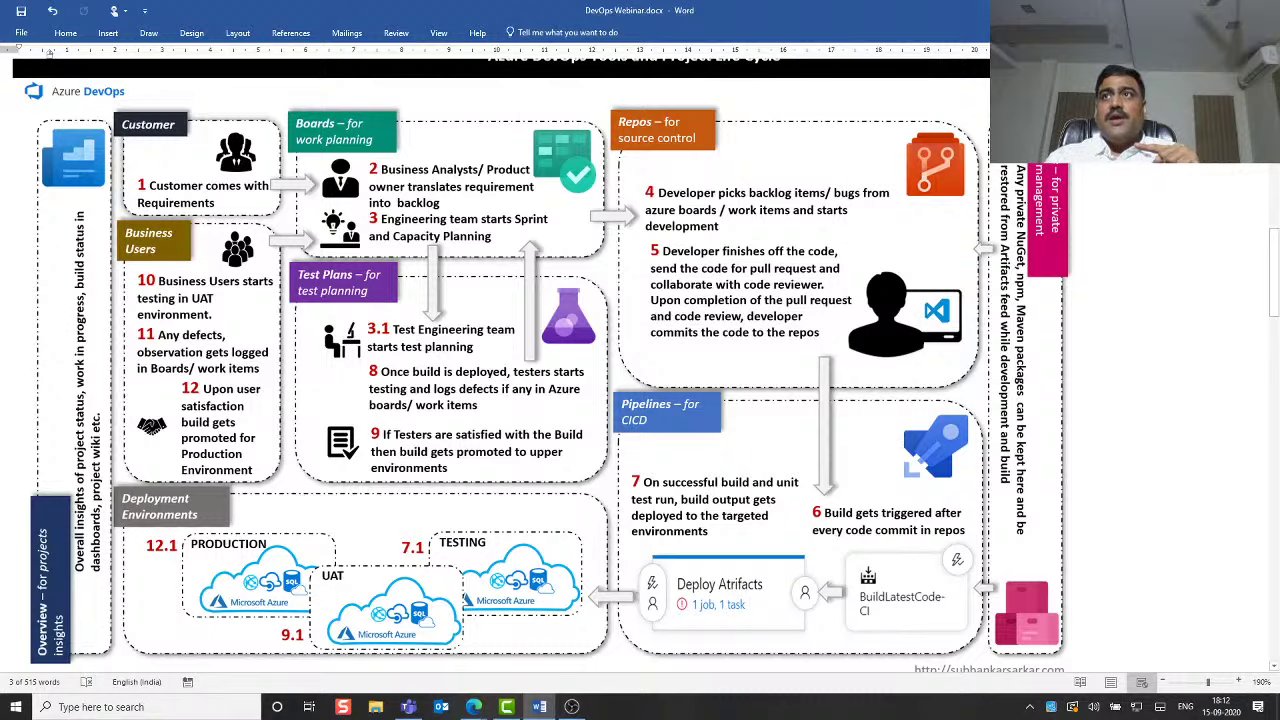
key(alt+Tab)
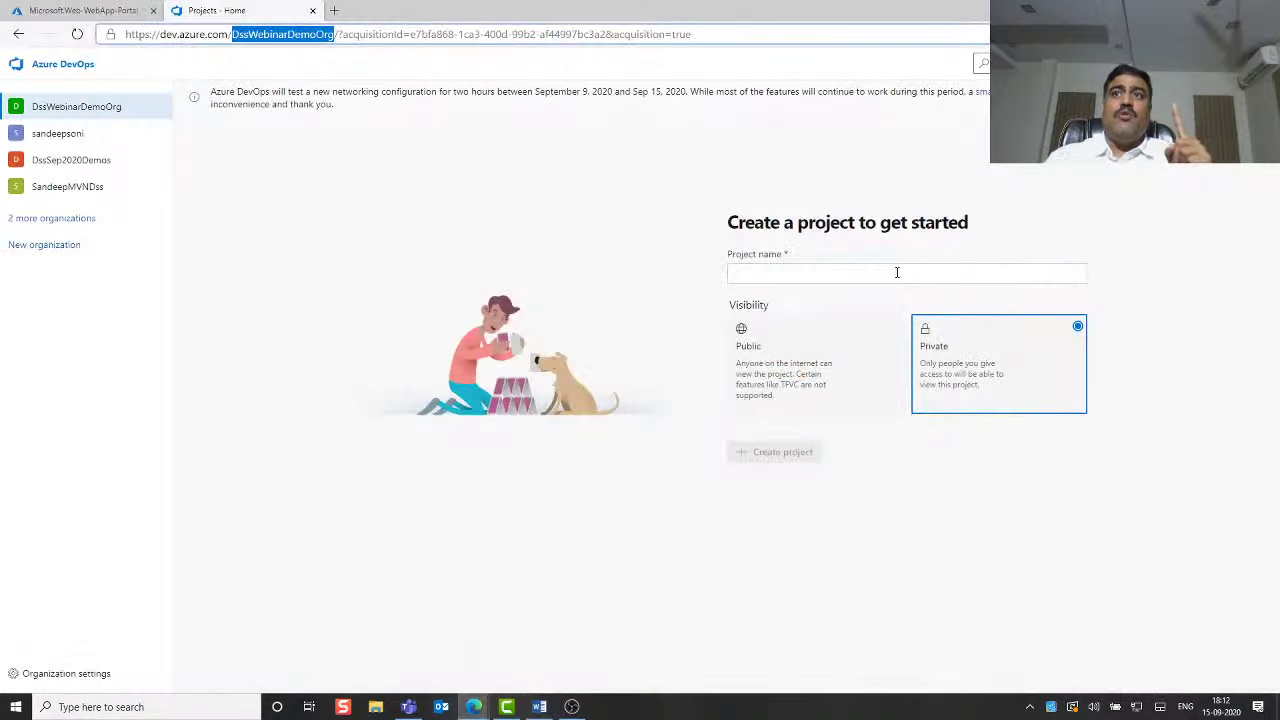
Create the HelloWorldApp project, comparing Public and Private visibility and keeping it Private.
click(897, 272)
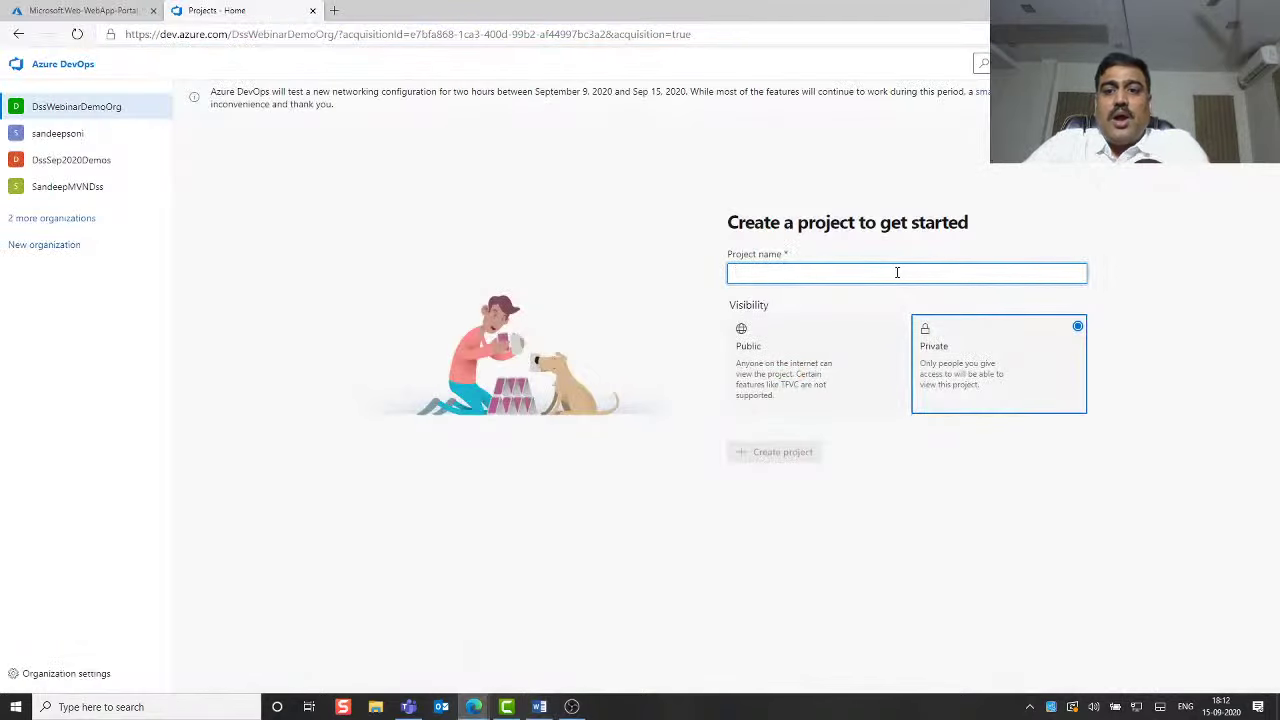
text(HelloWorld)
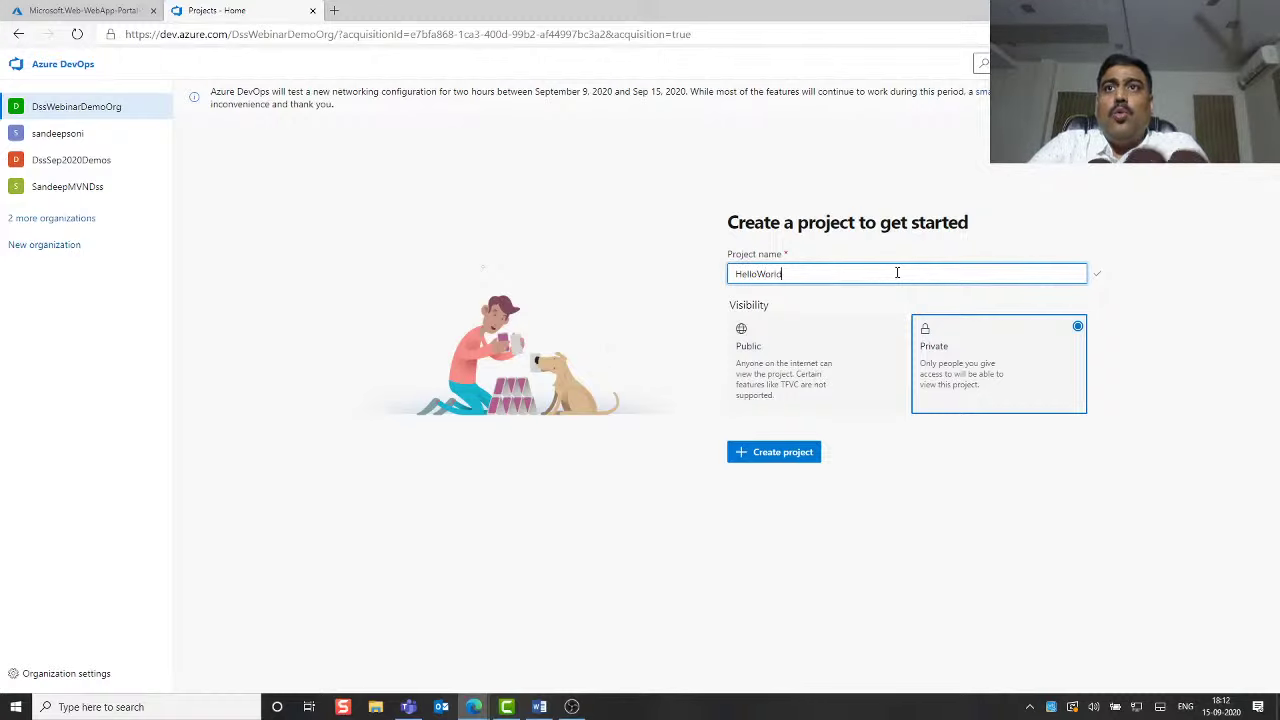
text(App)
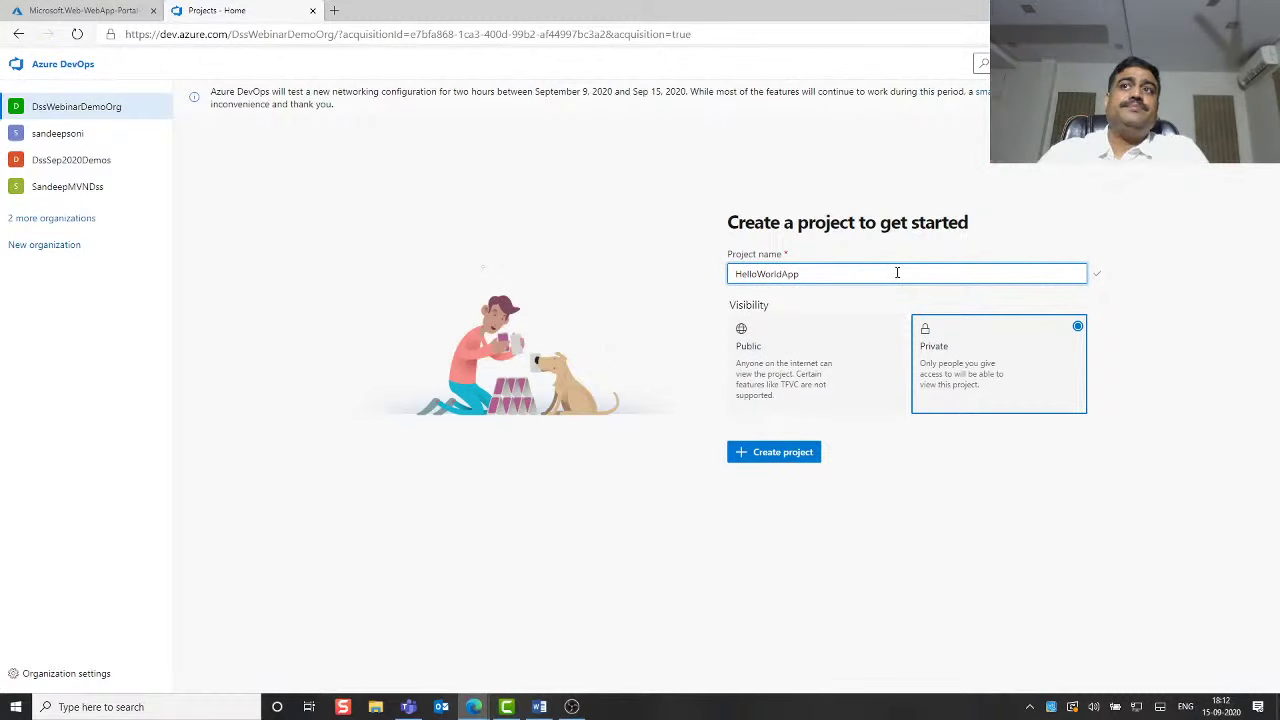
click(843, 380)
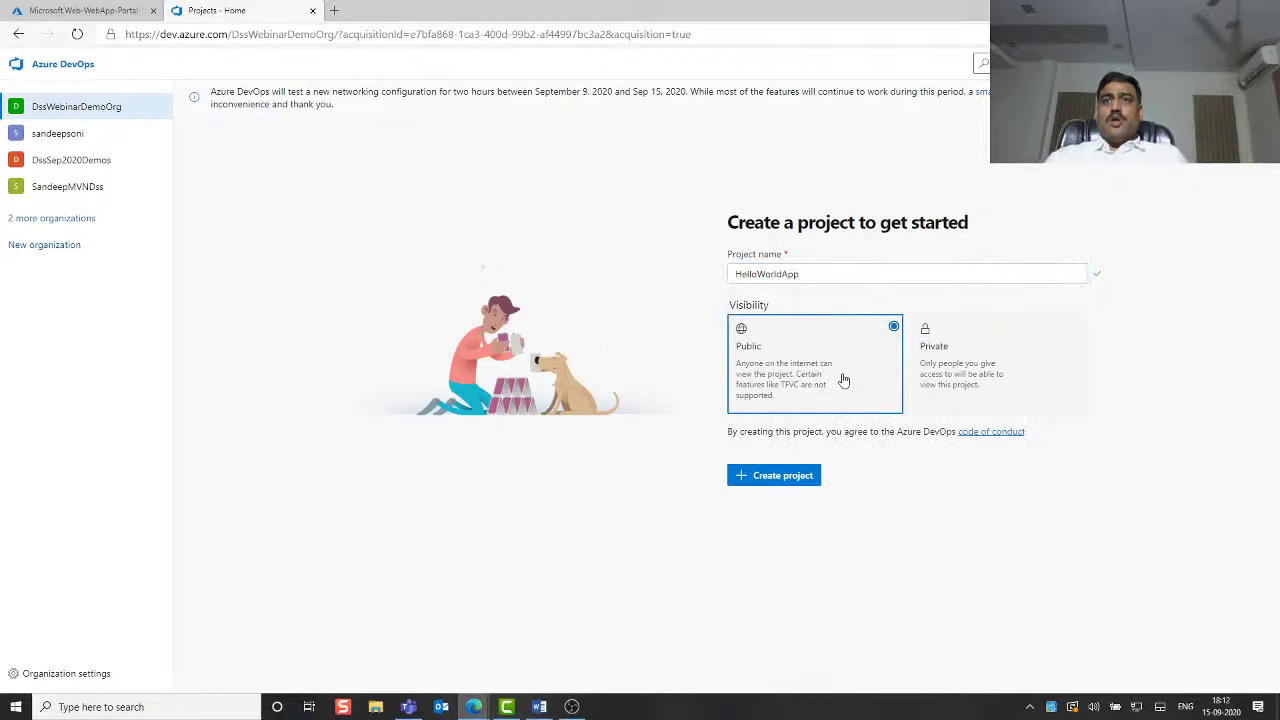
click(955, 377)
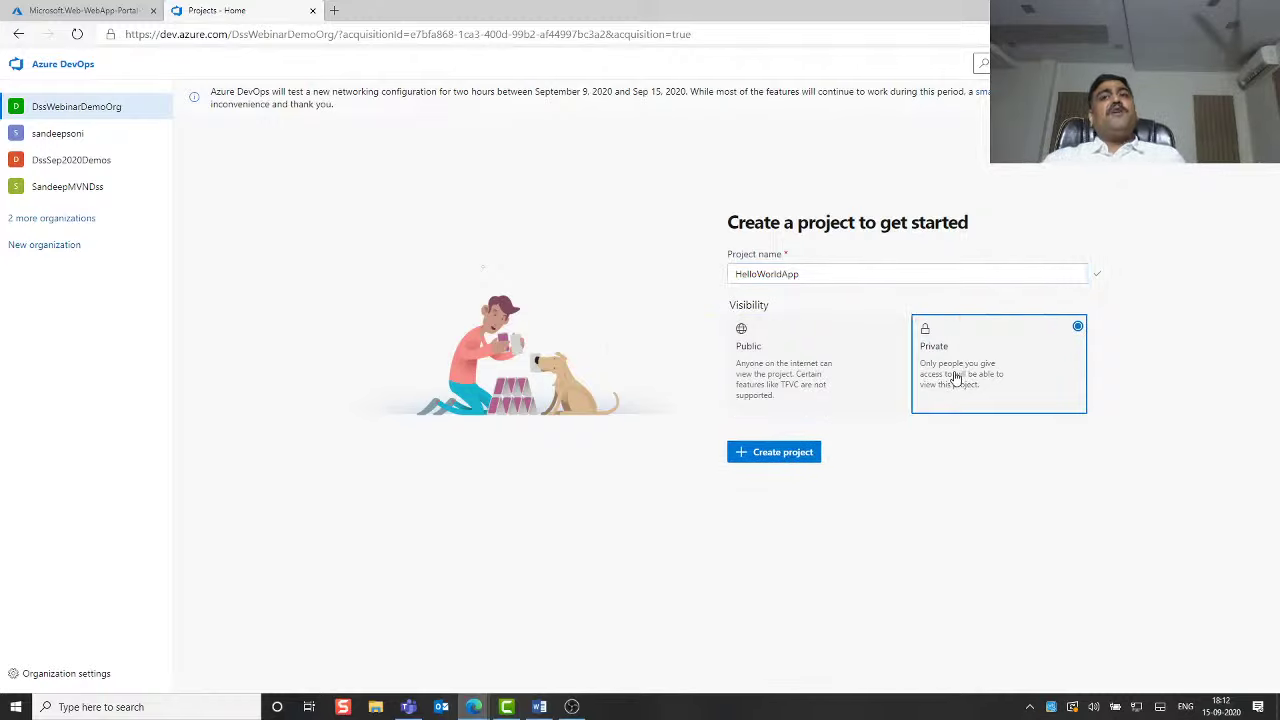
click(815, 398)
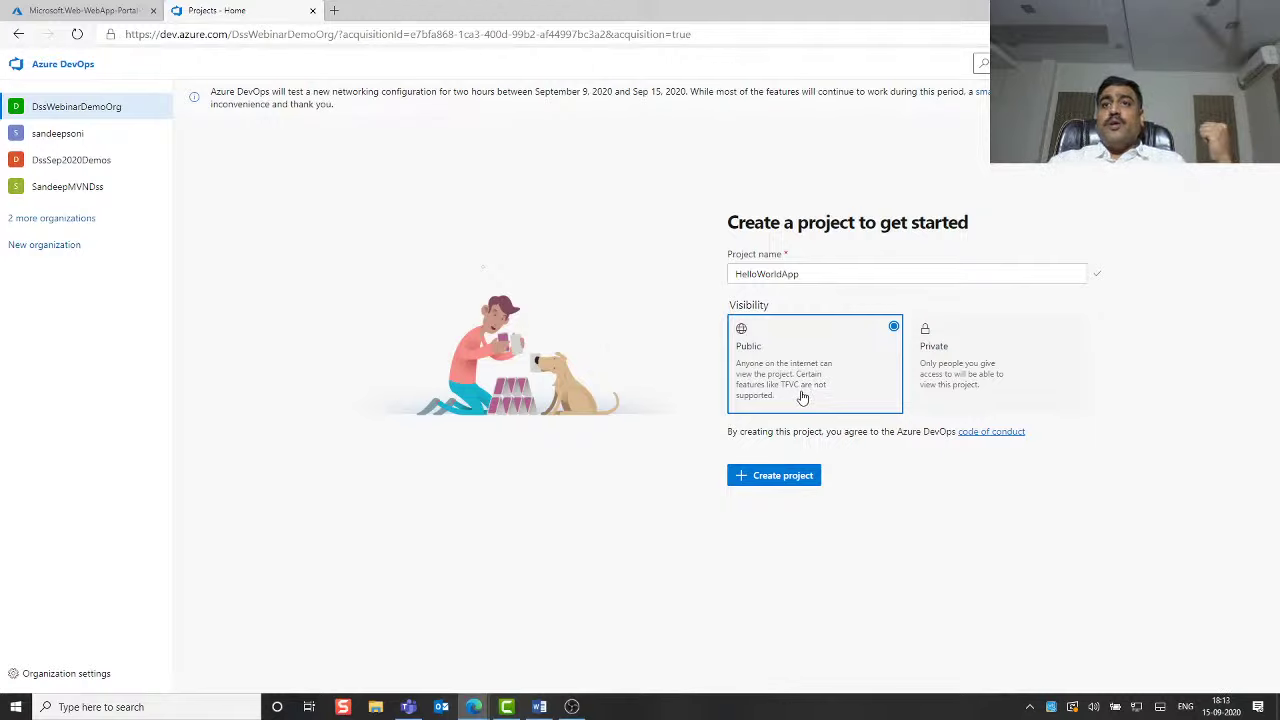
click(945, 390)
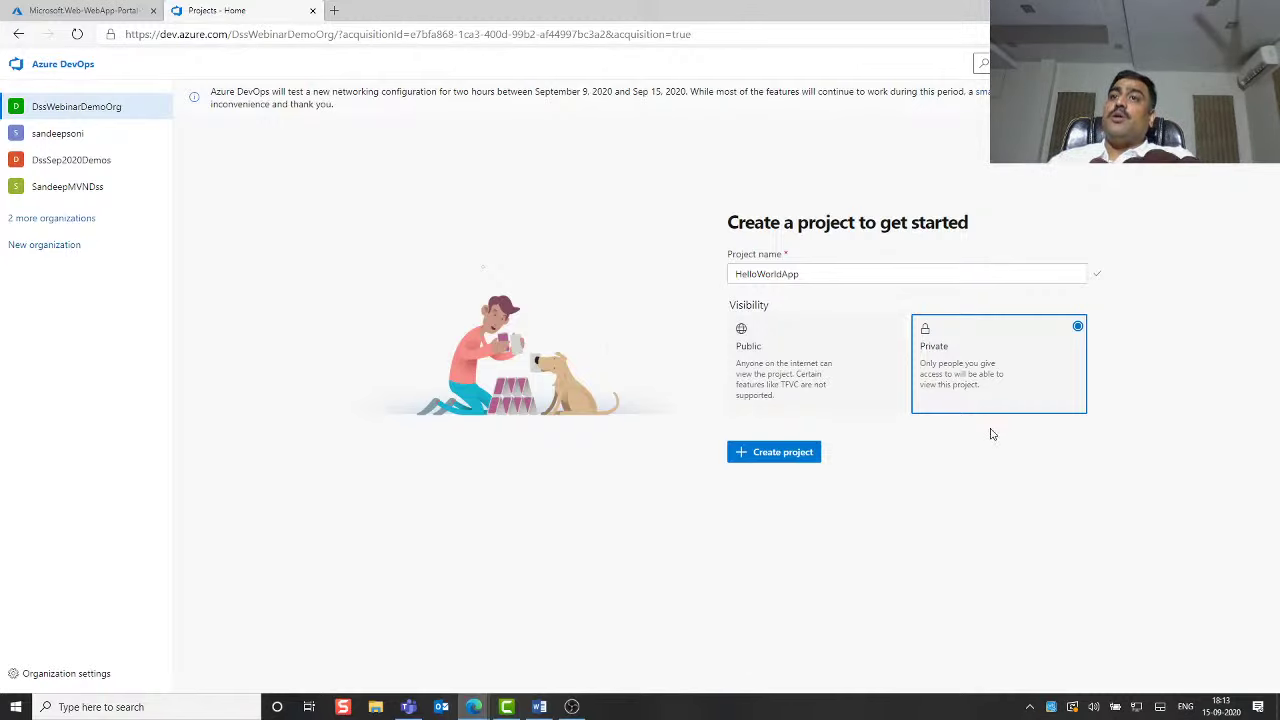
click(783, 452)
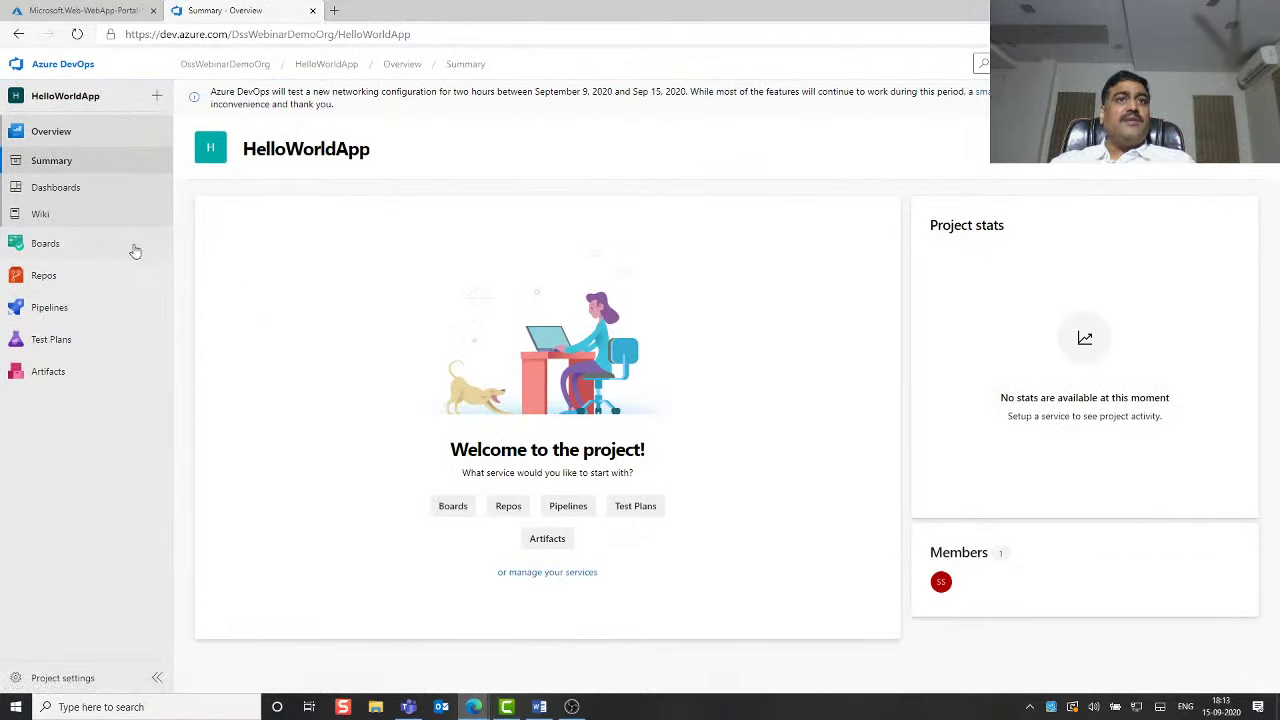
Look over the work items list, the available new work item types, and the Kanban board.
mouse_move(50, 252)
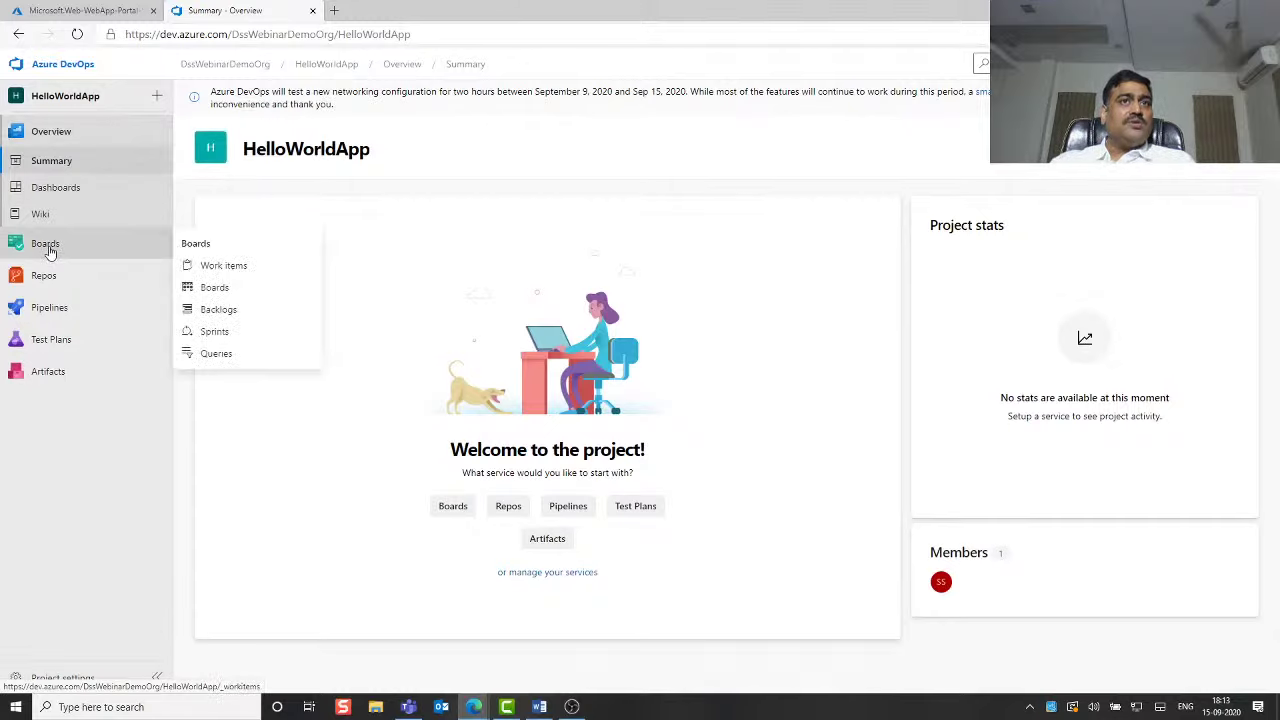
click(50, 250)
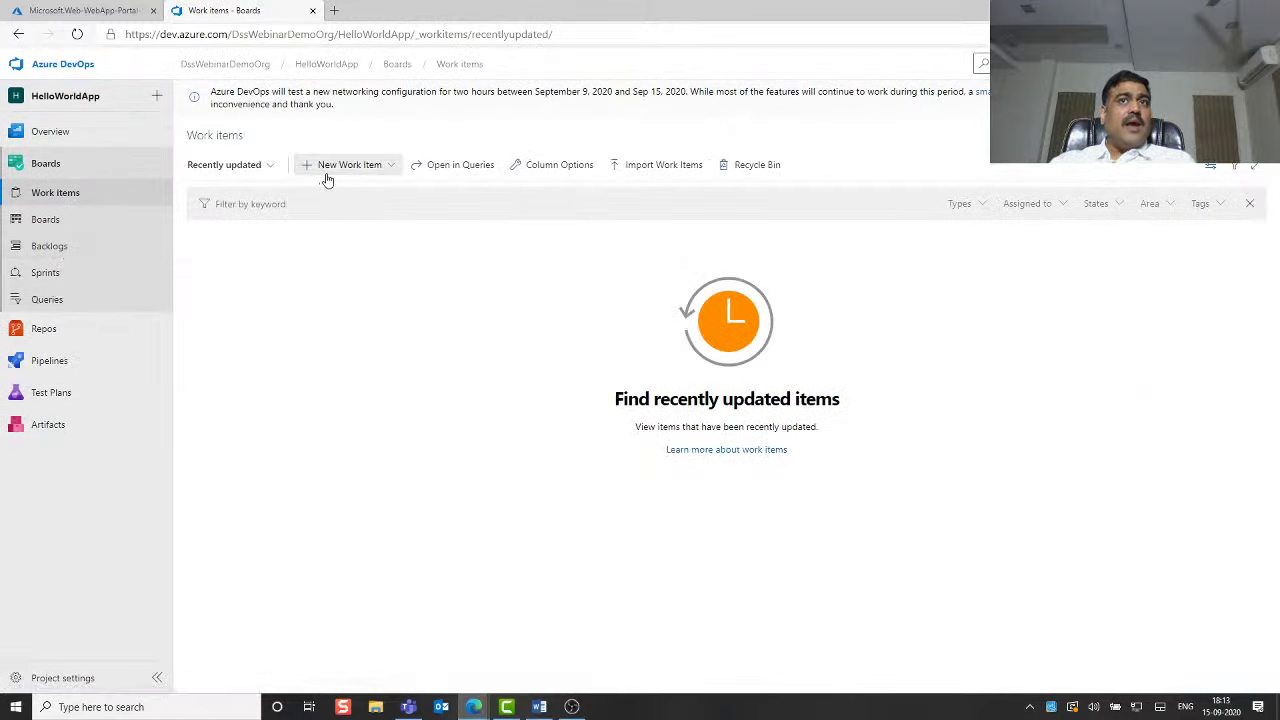
click(327, 175)
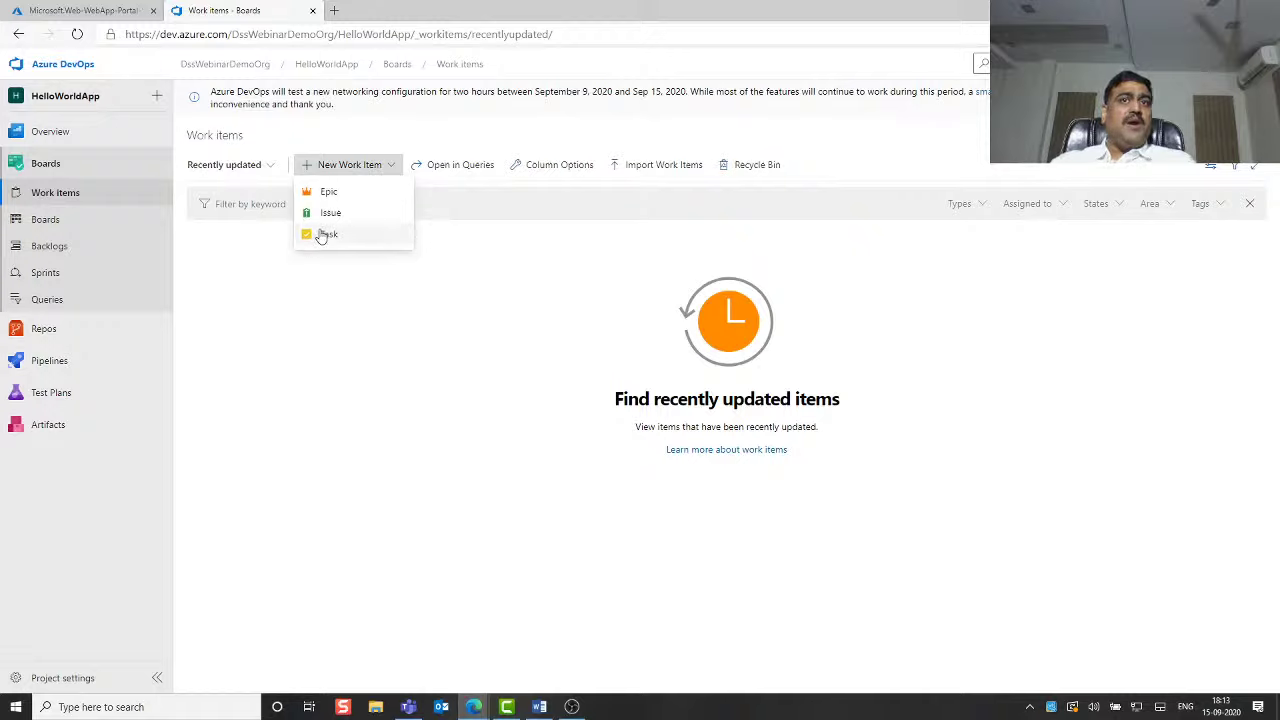
click(52, 230)
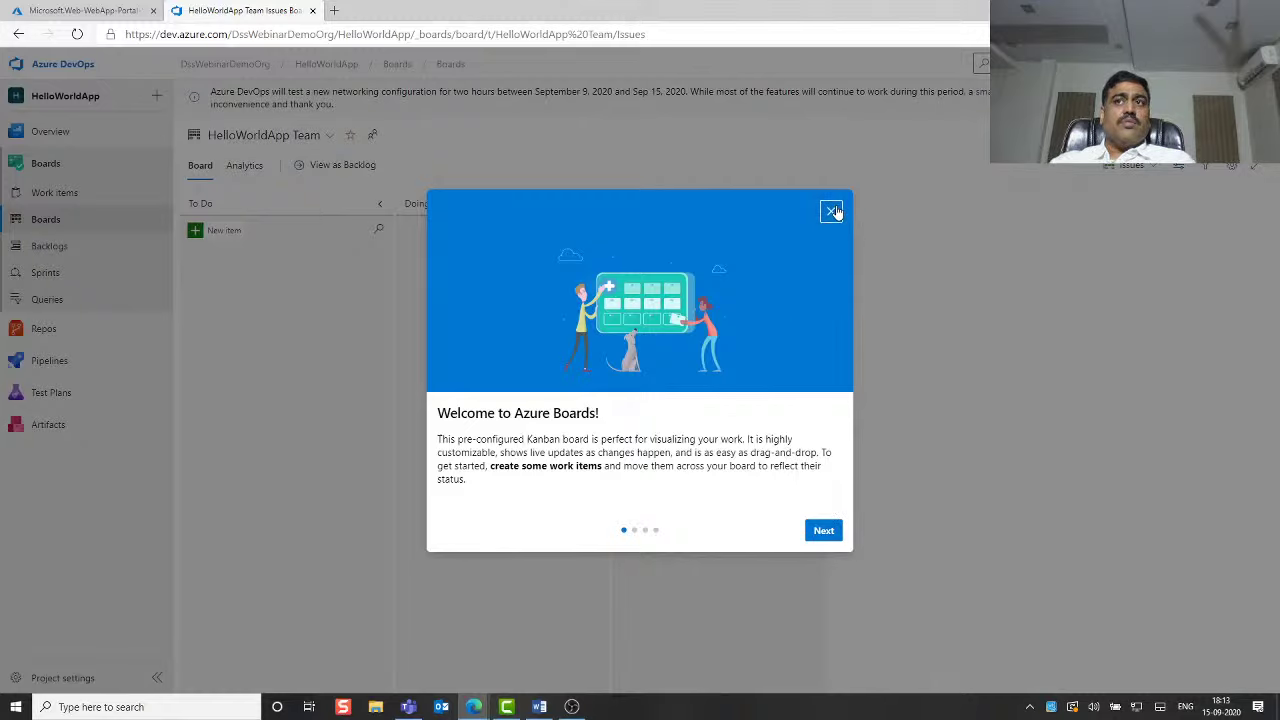
click(832, 211)
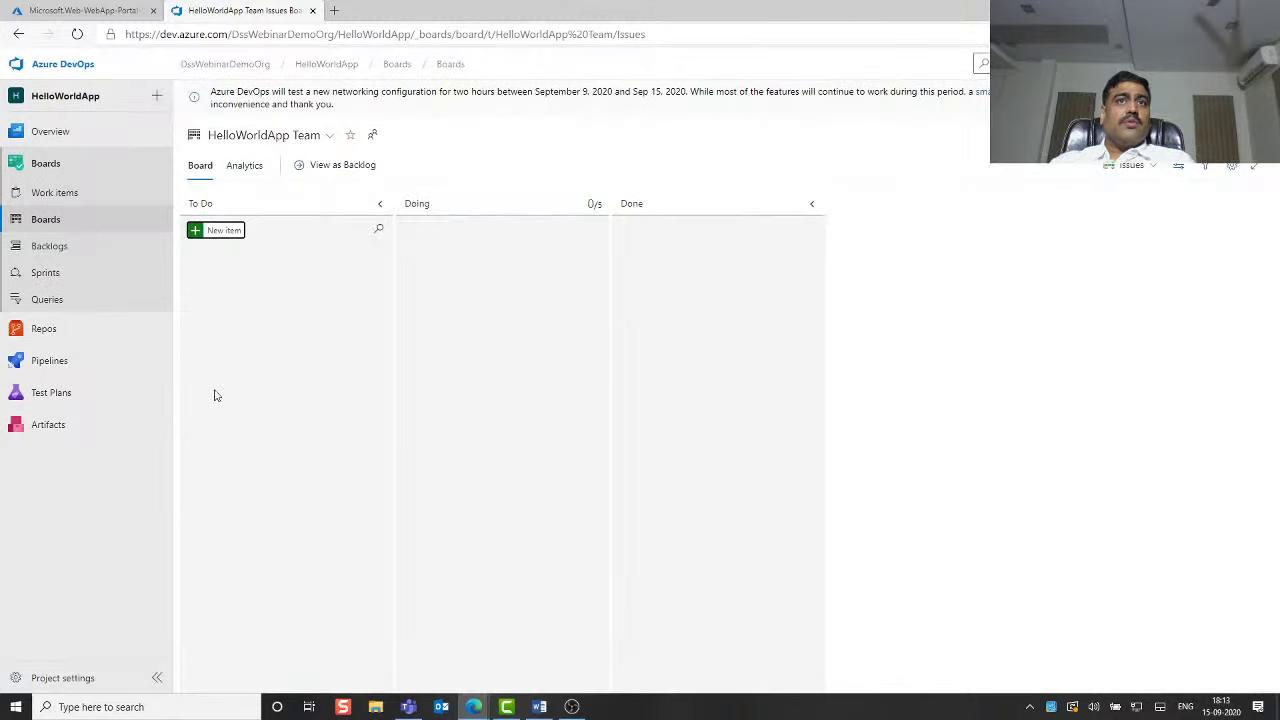
Visit the backlog and current sprint taskboard, then go to the empty repository's Files page.
click(49, 248)
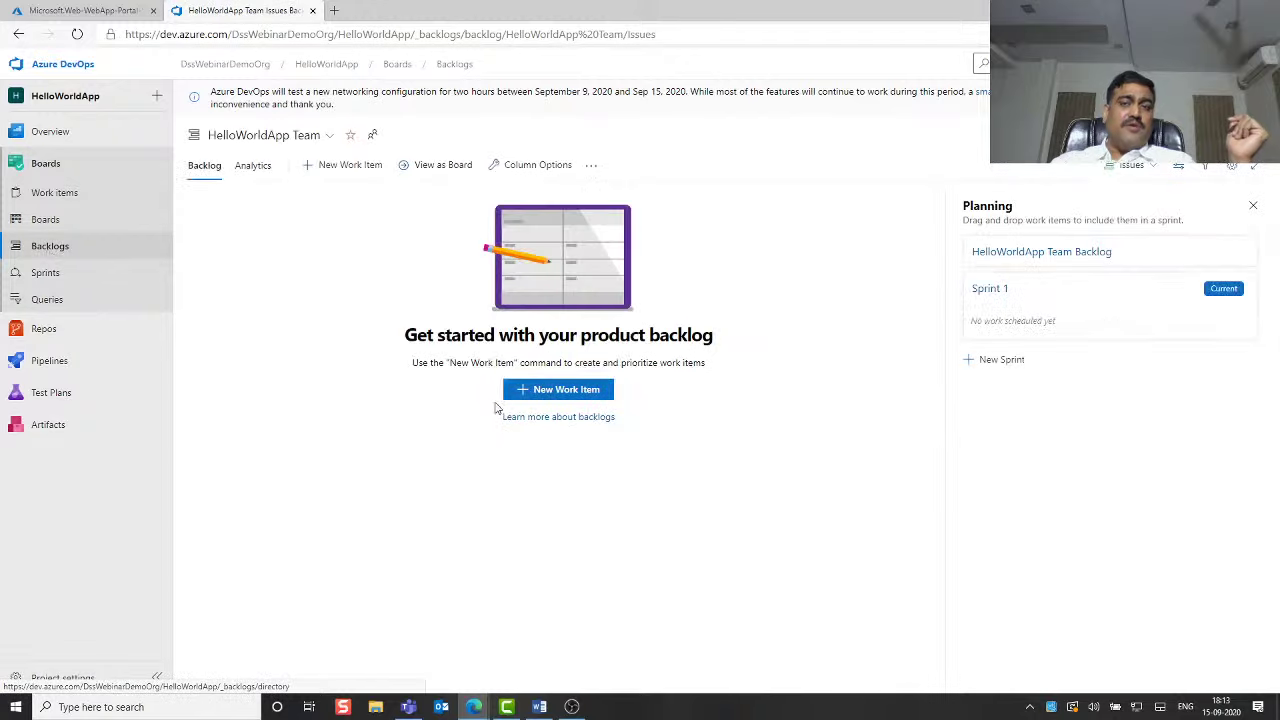
click(44, 275)
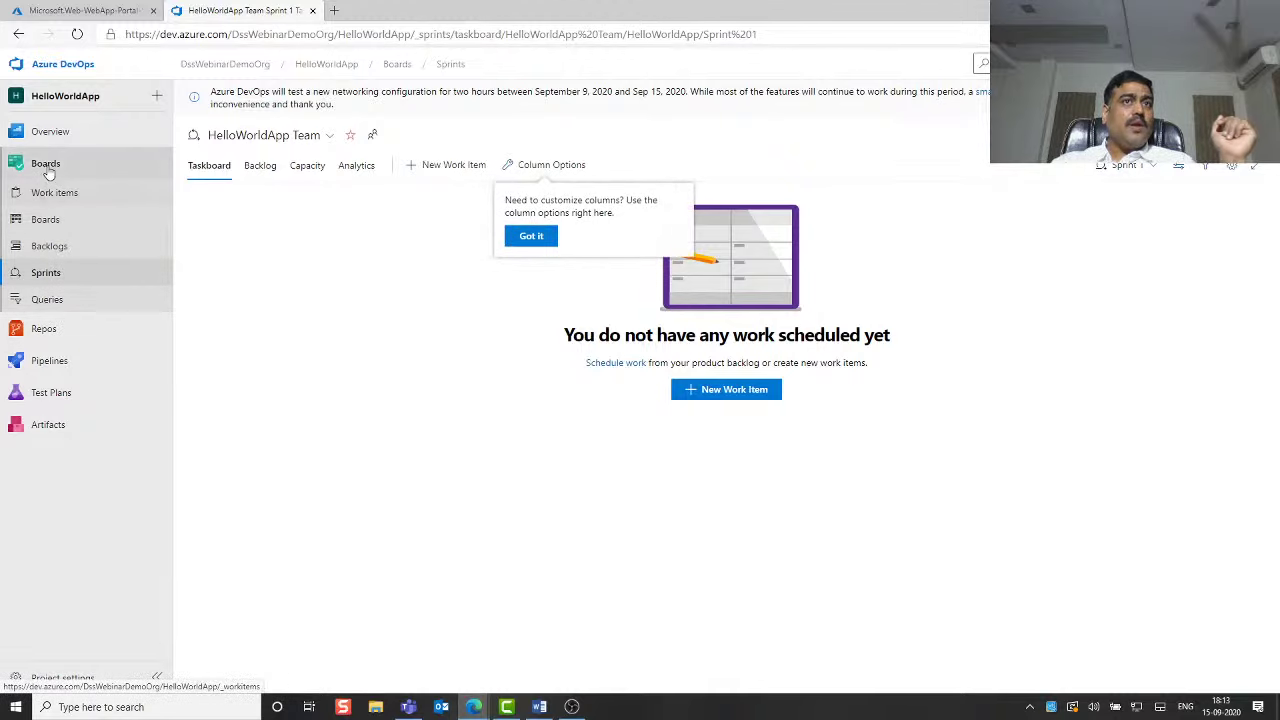
click(80, 176)
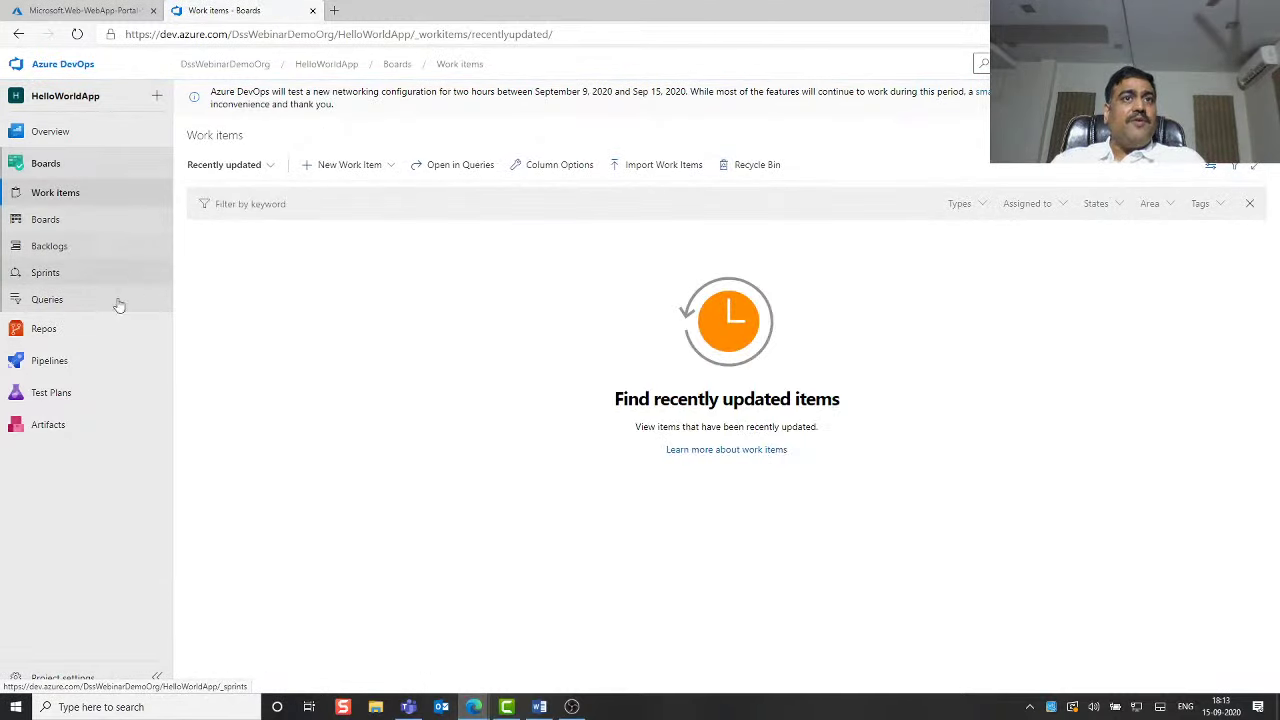
click(54, 334)
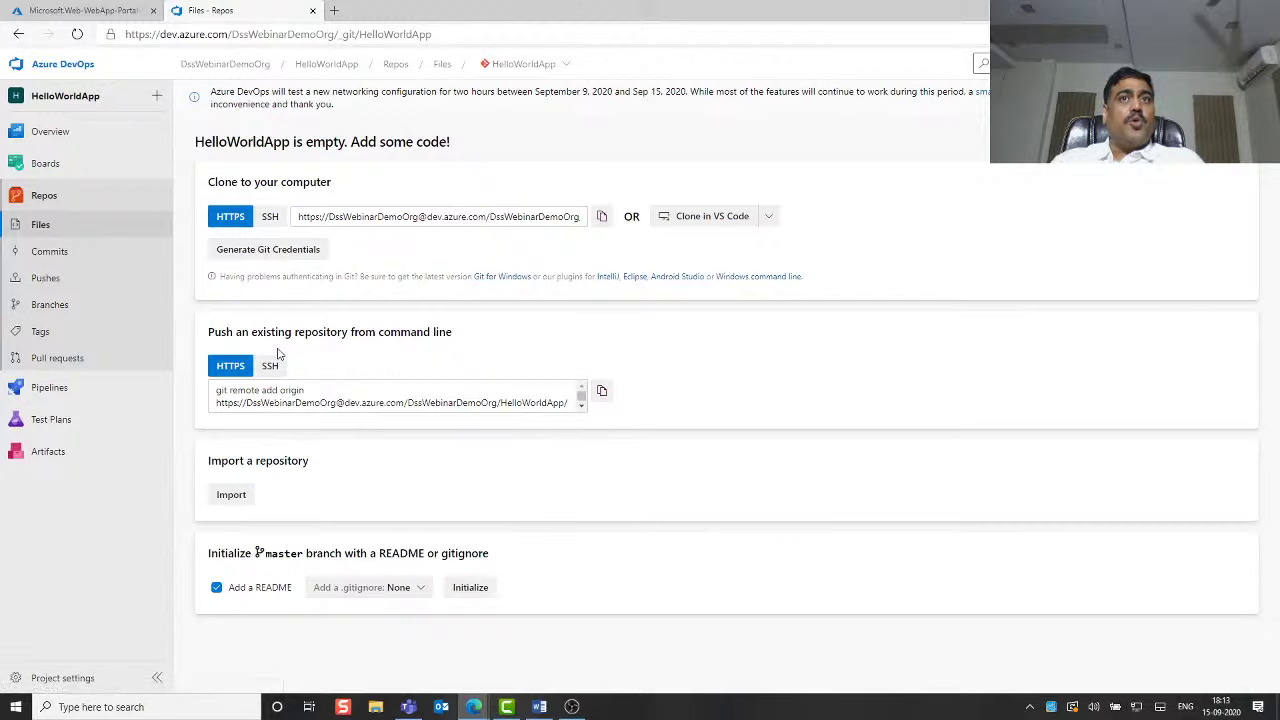
Copy the HelloWorldApp repository's HTTPS clone URL and bring up Windows search.
click(582, 218)
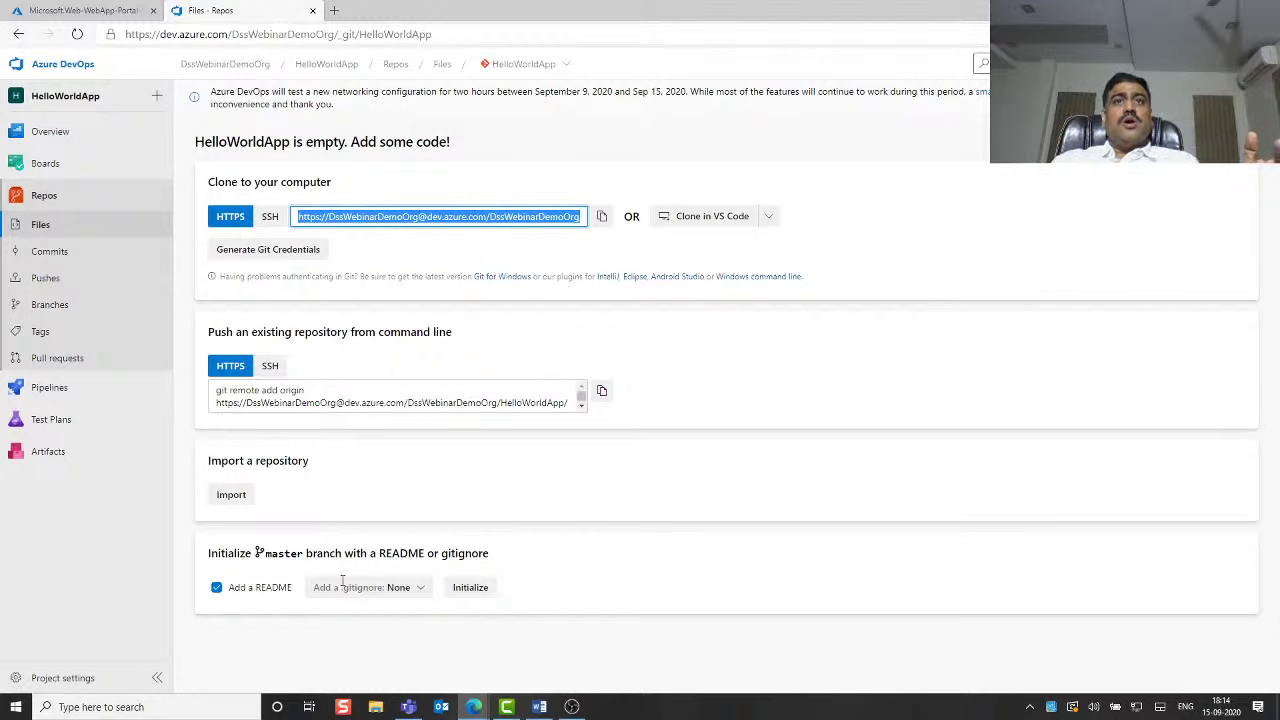
click(88, 706)
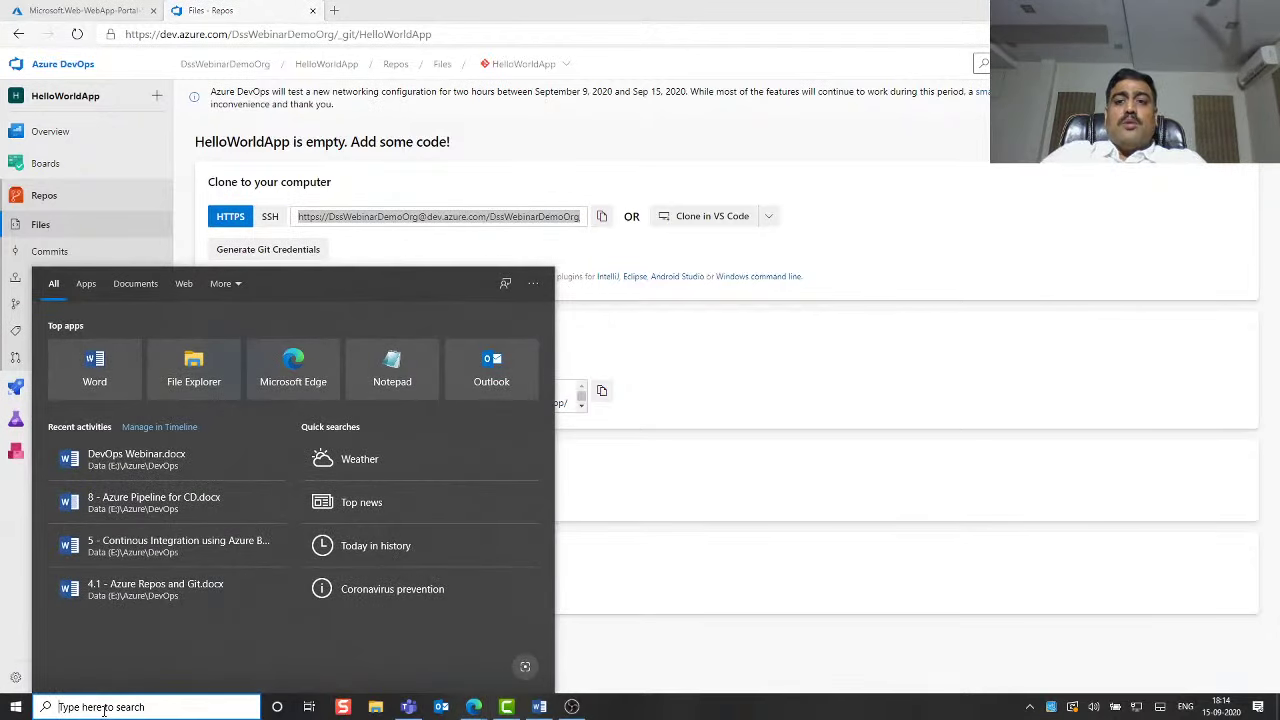
Launch cmd, create and enter D:\WebinarDemo, and size the terminal beside the repository page.
text(cmd)
key(Return)
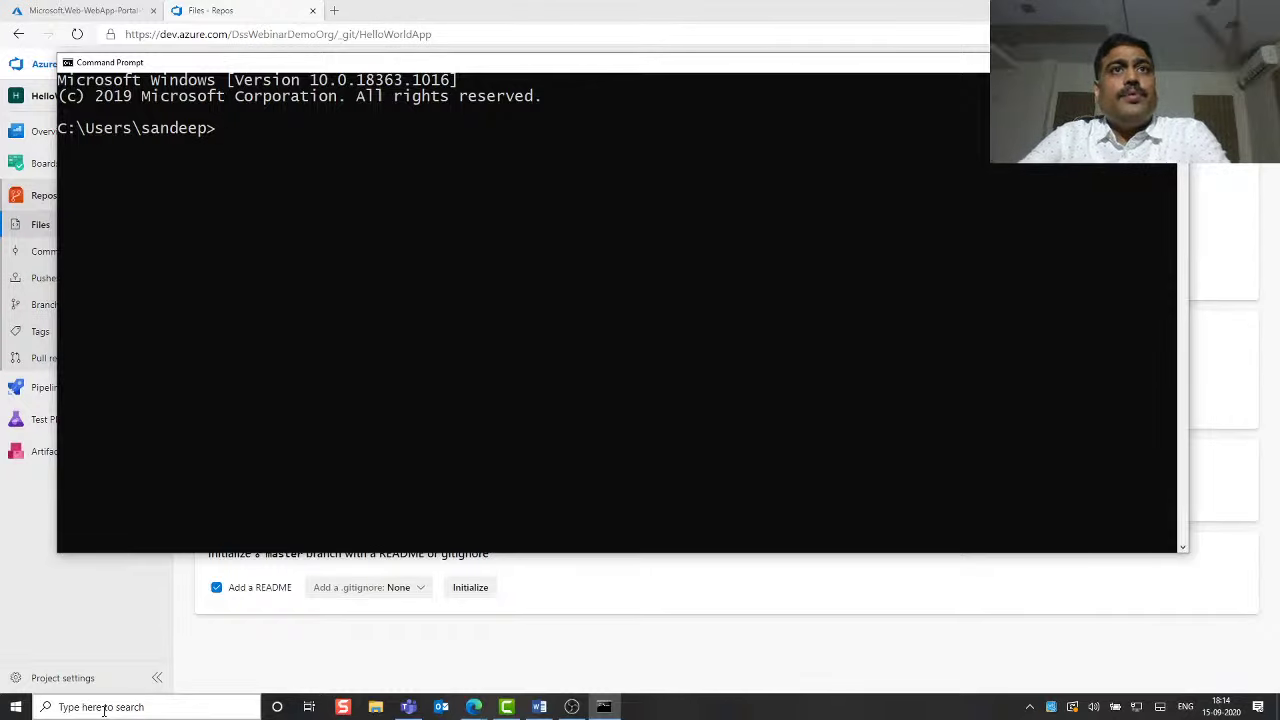
text(d:cd)
key(BackSpace)
key(BackSpace)
key(Return)
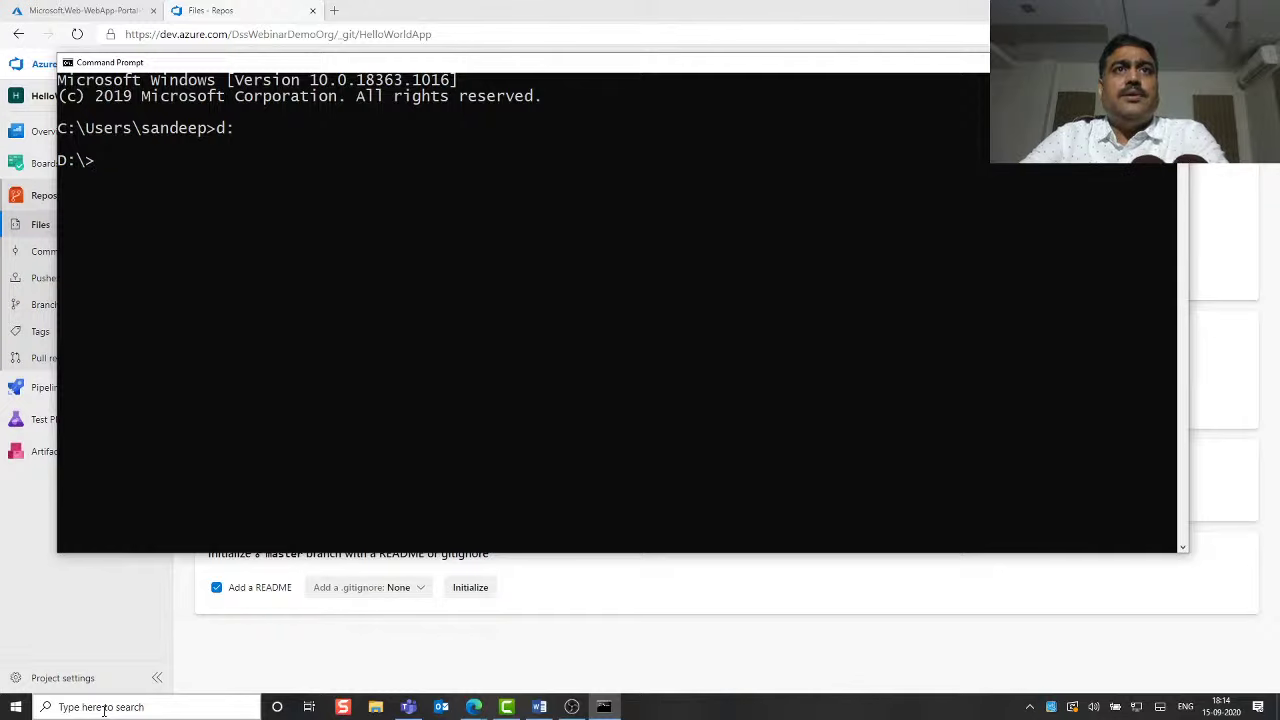
text(md Webinar)
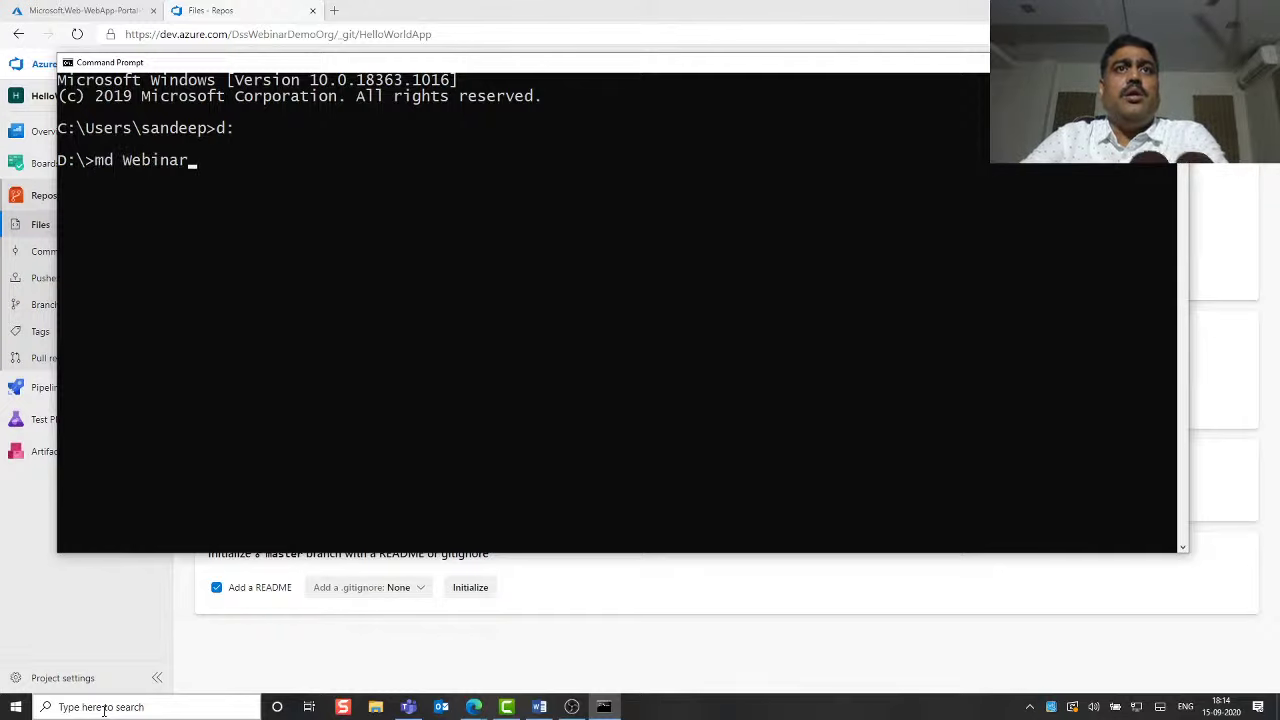
text(Demo)
key(Return)
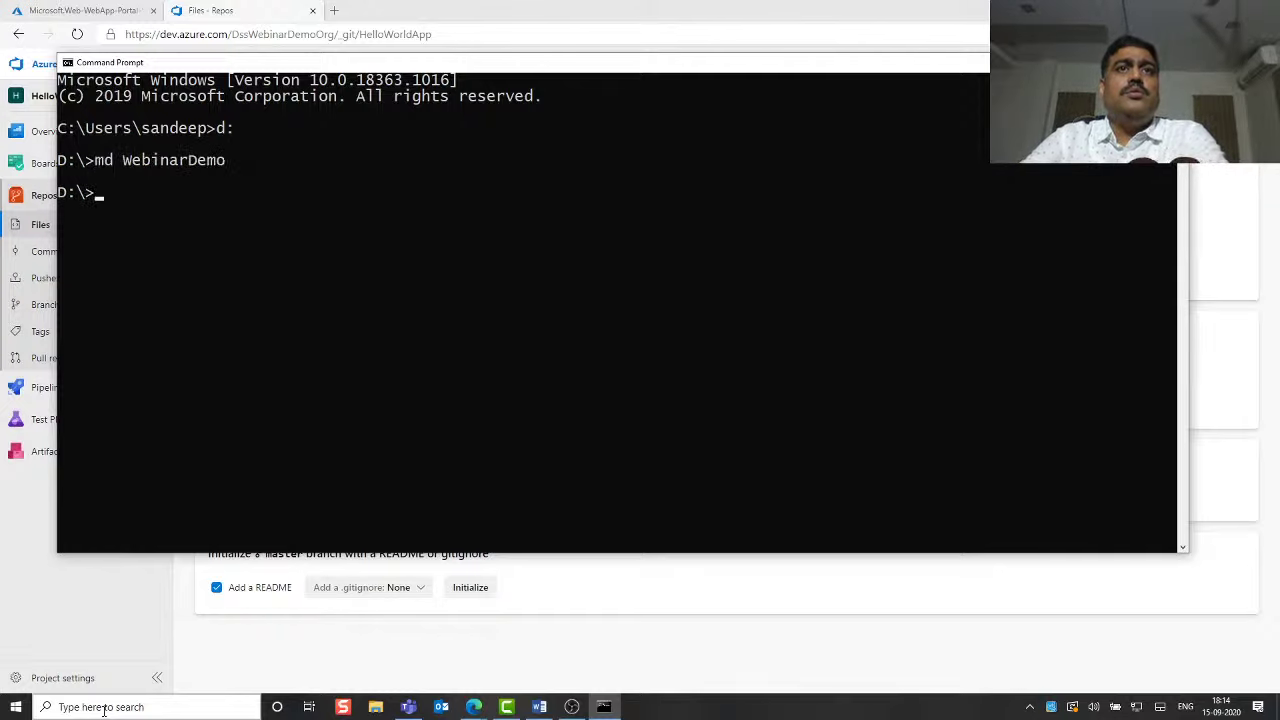
text(cd WebinarDemo)
key(Return)
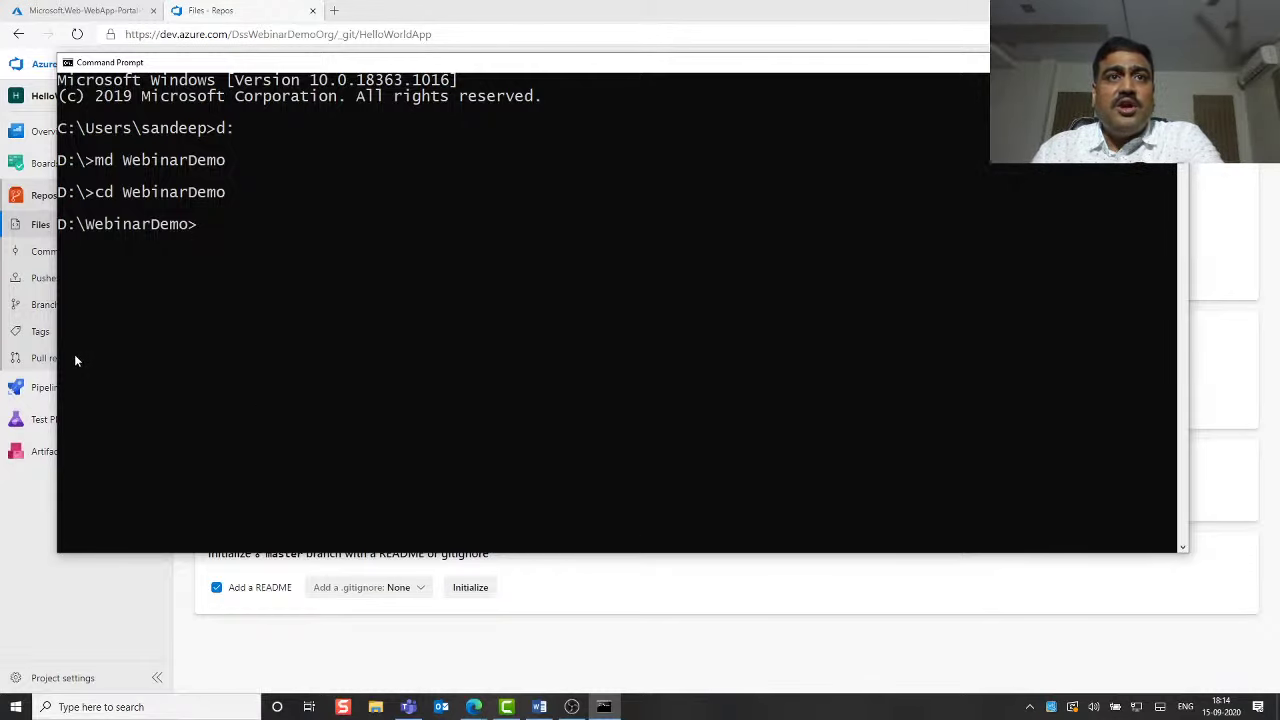
drag(55, 348, 629, 350)
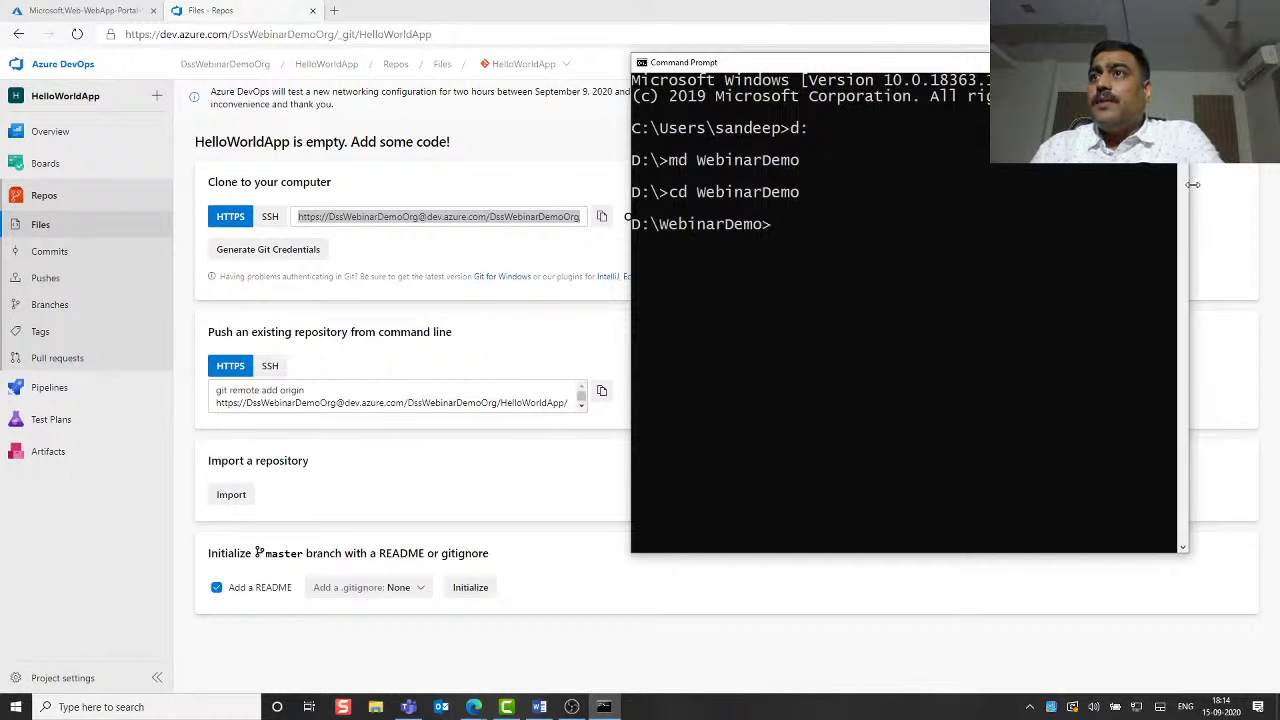
drag(1193, 184, 1266, 186)
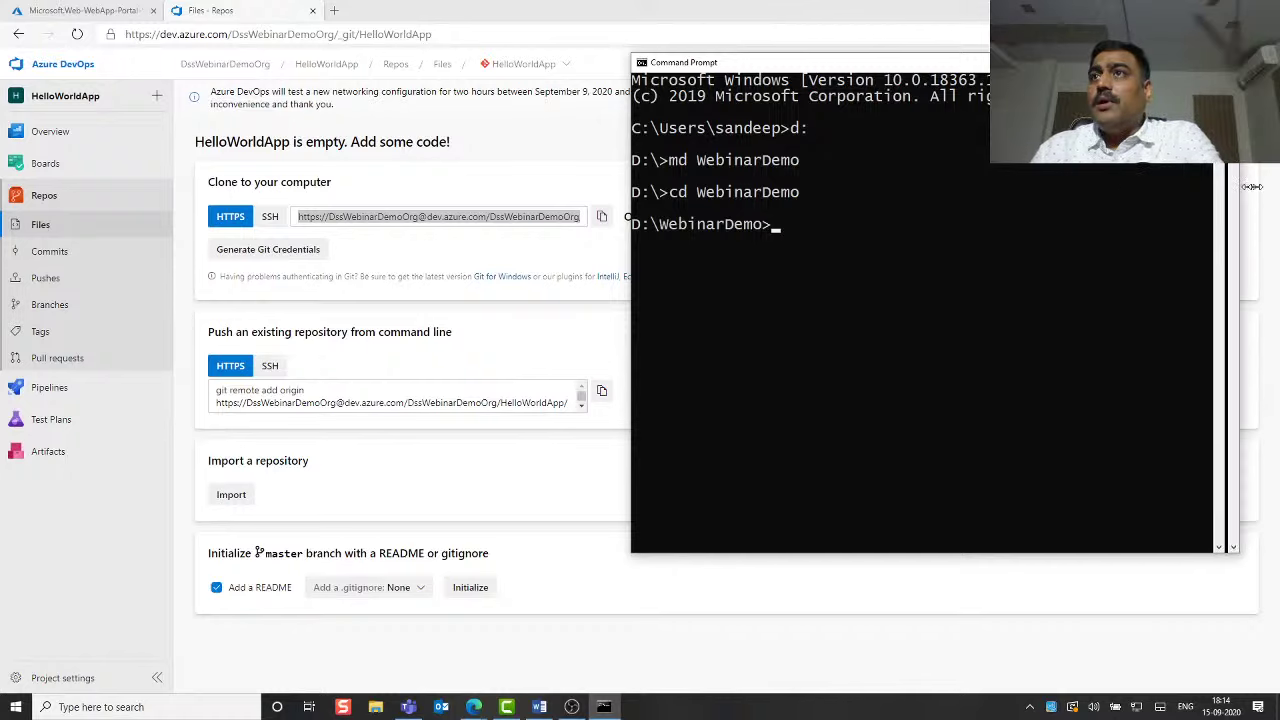
Review the DevOps Webinar notes alongside the Command Prompt window.
click(541, 707)
scroll(605, 580, down, 10)
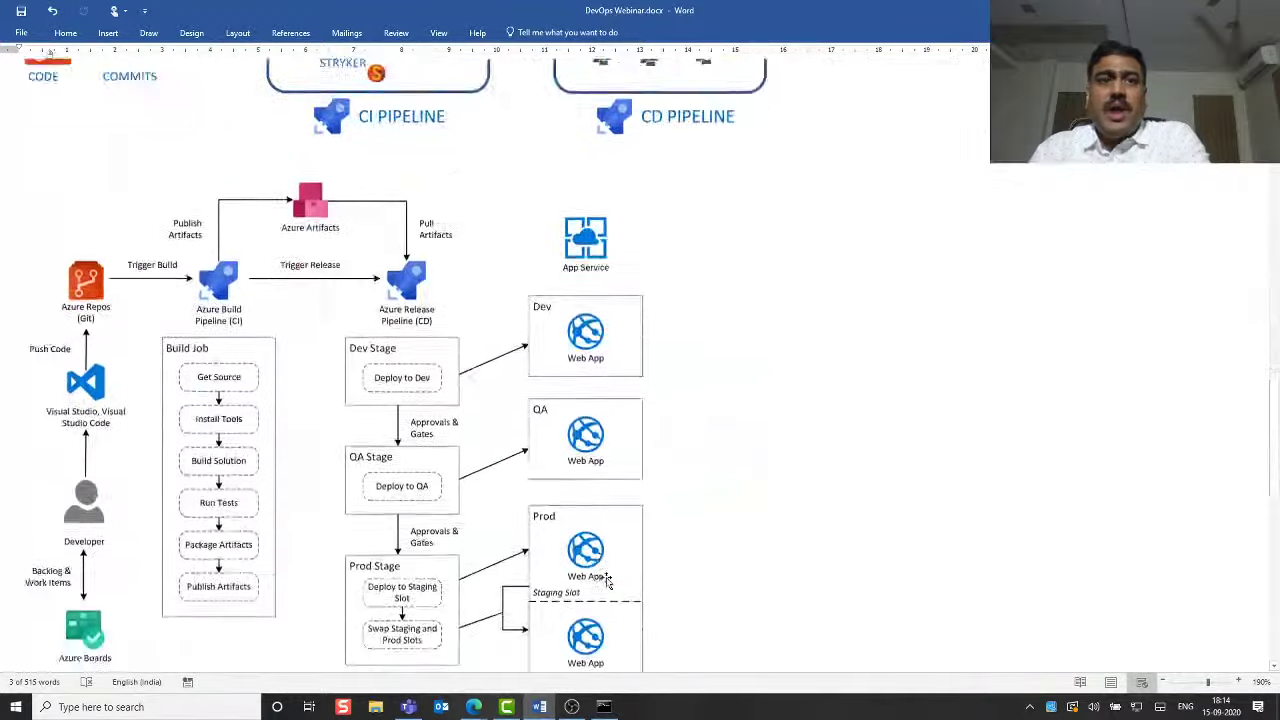
scroll(605, 578, down, 10)
scroll(606, 577, up, 3)
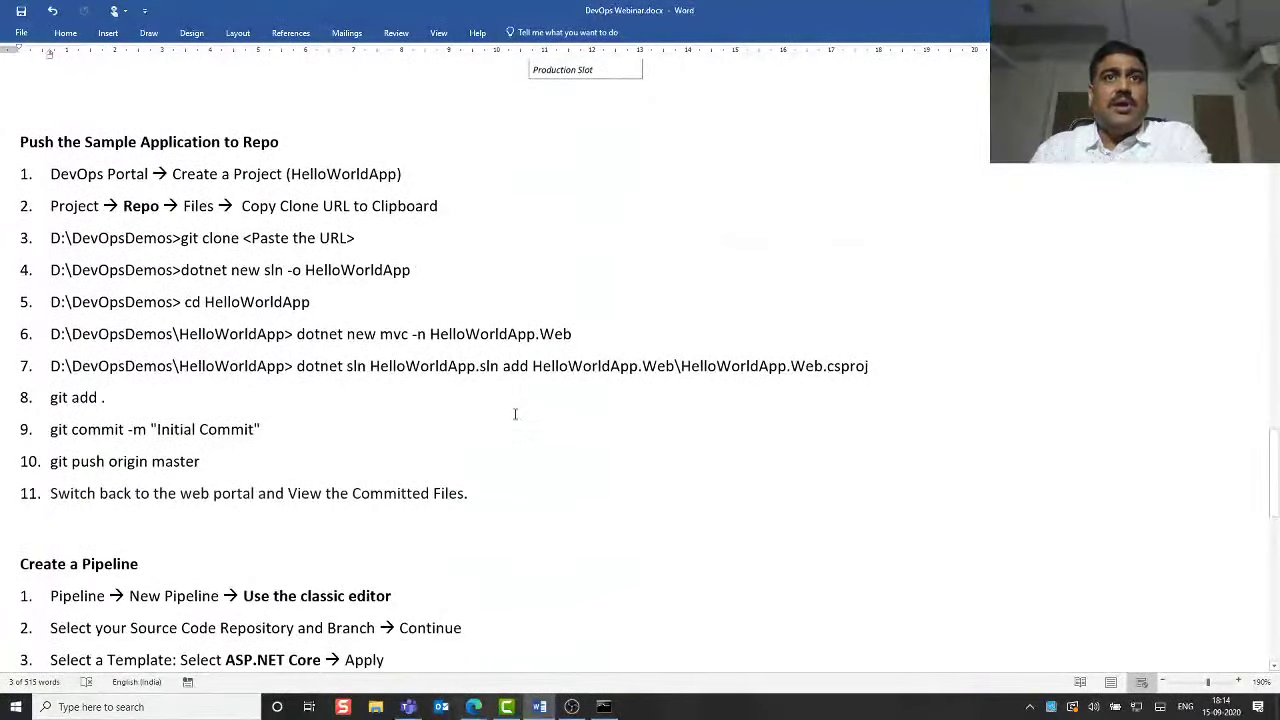
key(alt+Tab)
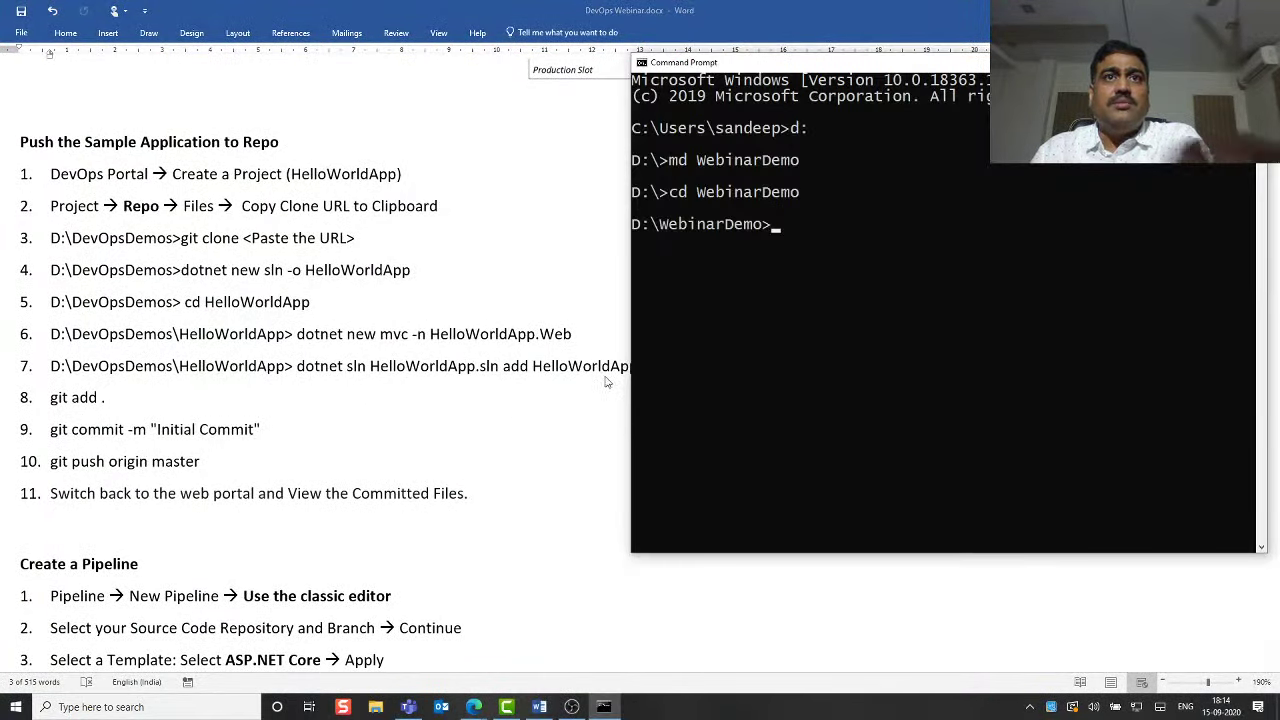
scroll(466, 400, down, 3)
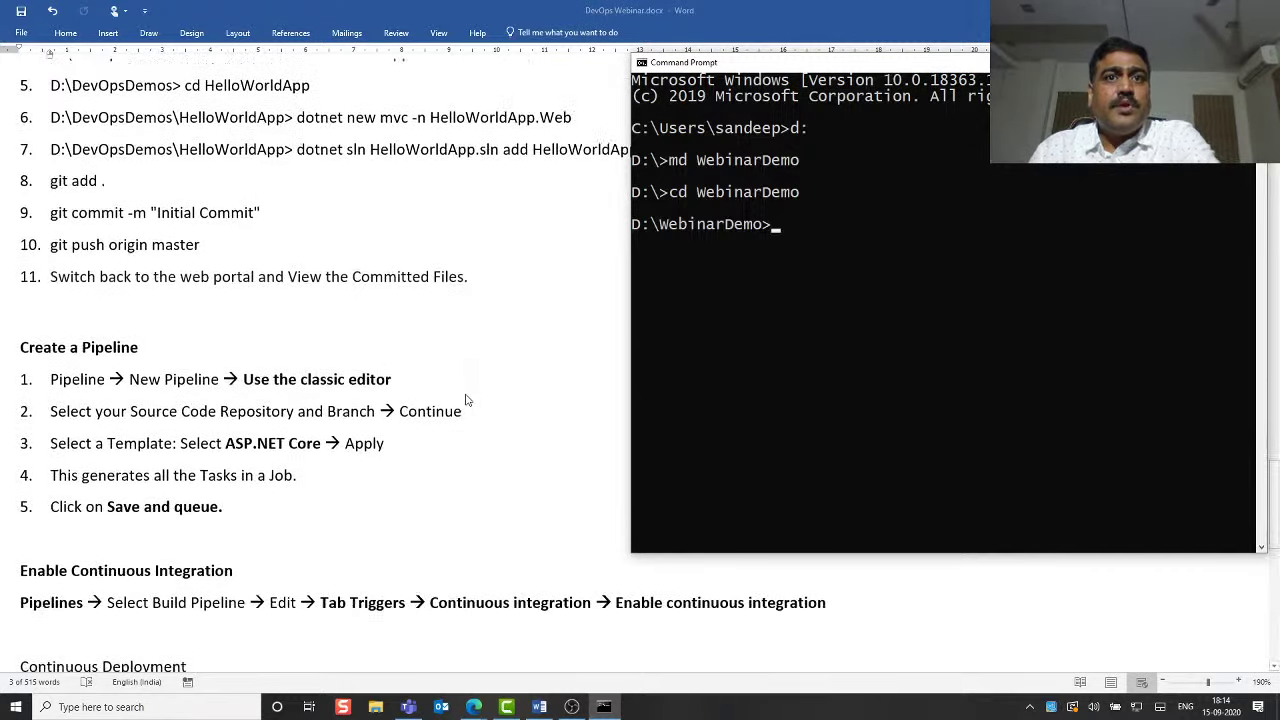
scroll(466, 400, down, 3)
scroll(466, 400, up, 2)
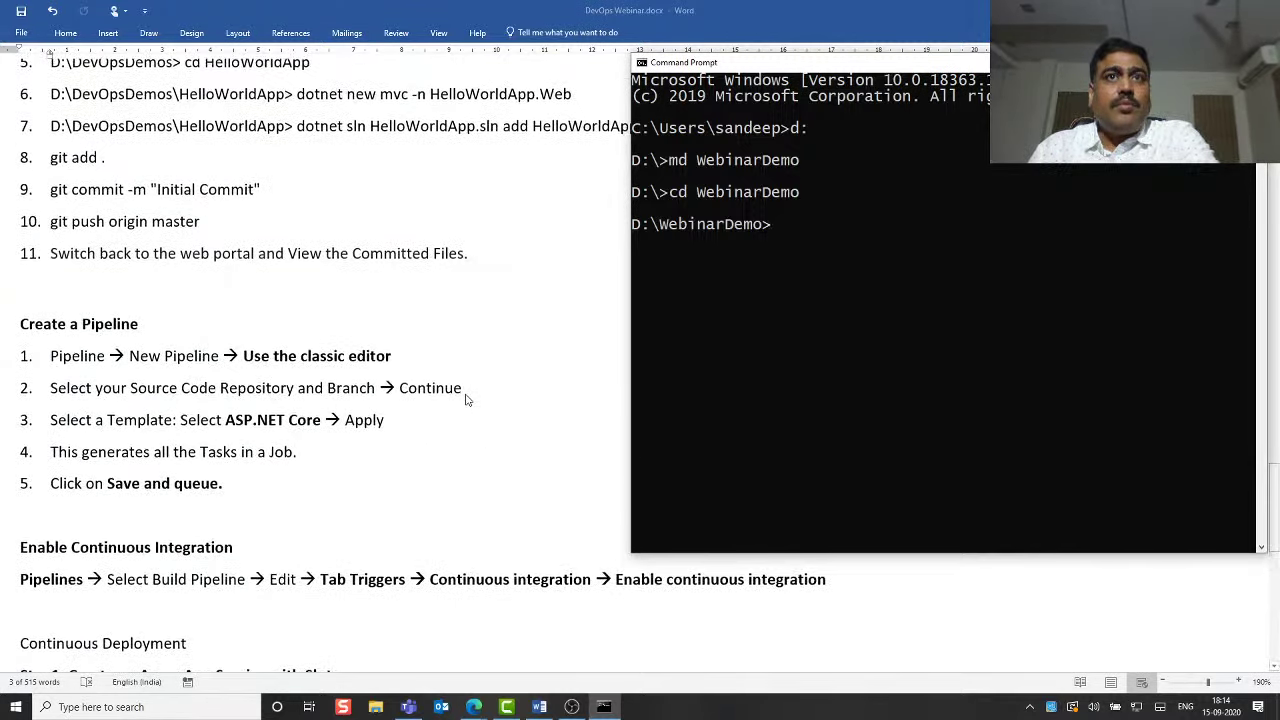
scroll(466, 400, up, 3)
Copy 'dotnet new sln -o HelloWorldApp' from the notes and run it in Command Prompt.
click(445, 377)
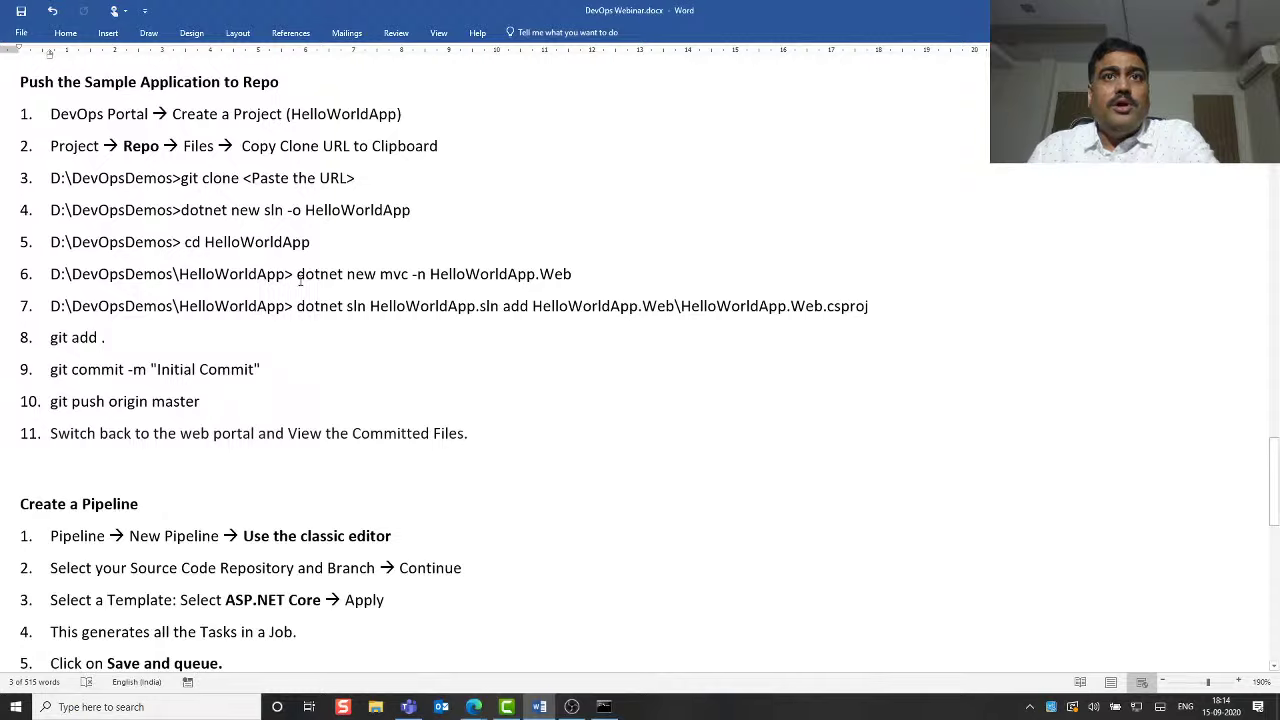
drag(297, 274, 535, 276)
drag(181, 212, 410, 212)
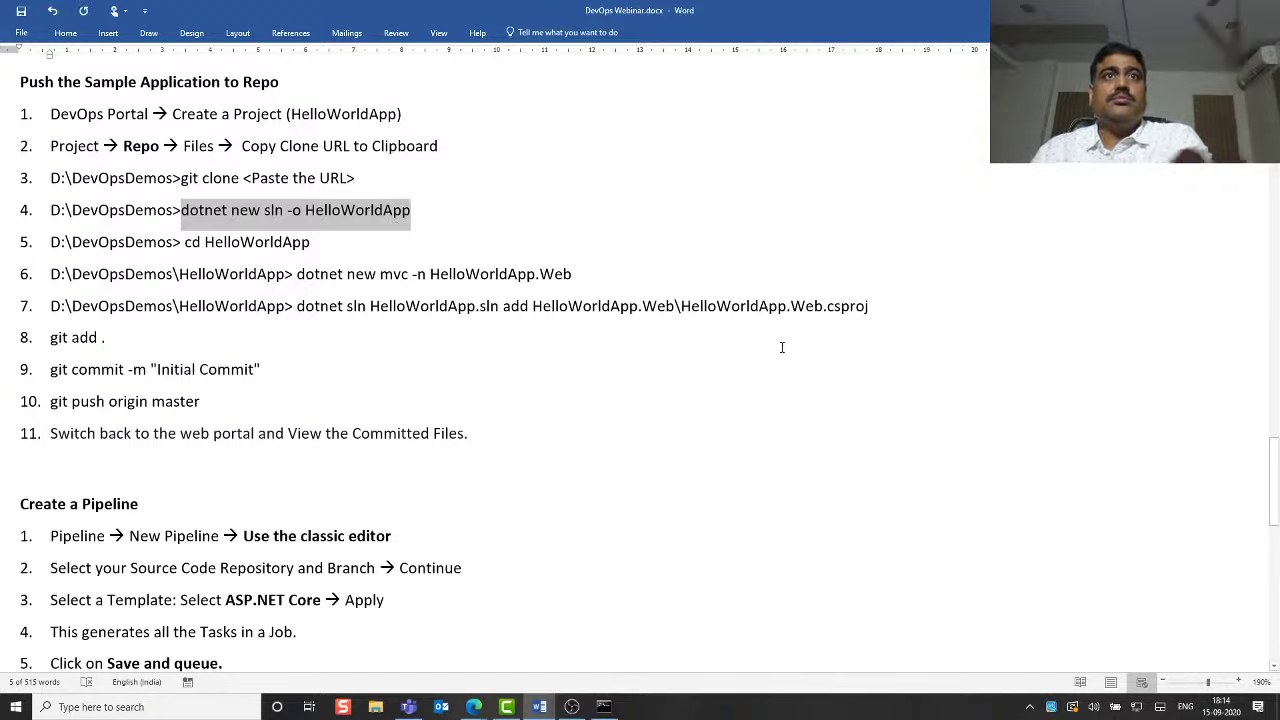
key(ctrl+c)
key(alt+Tab)
click(997, 330)
right_click(997, 330)
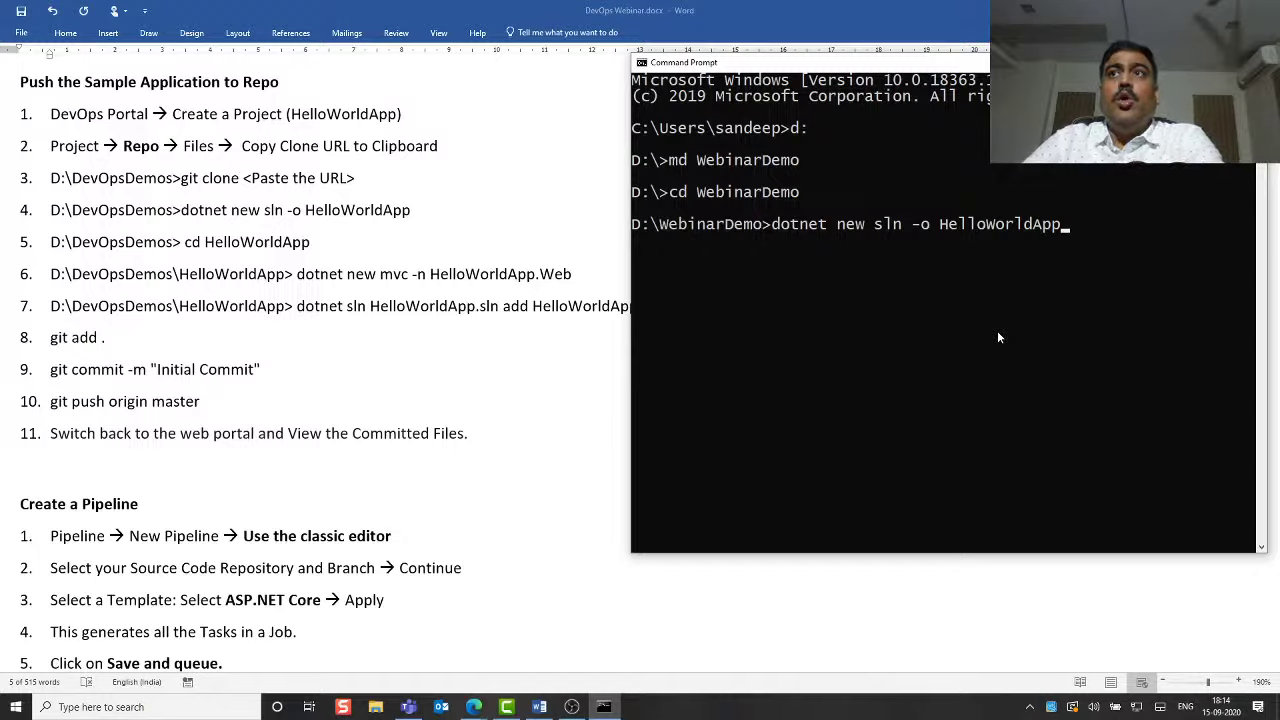
key(Return)
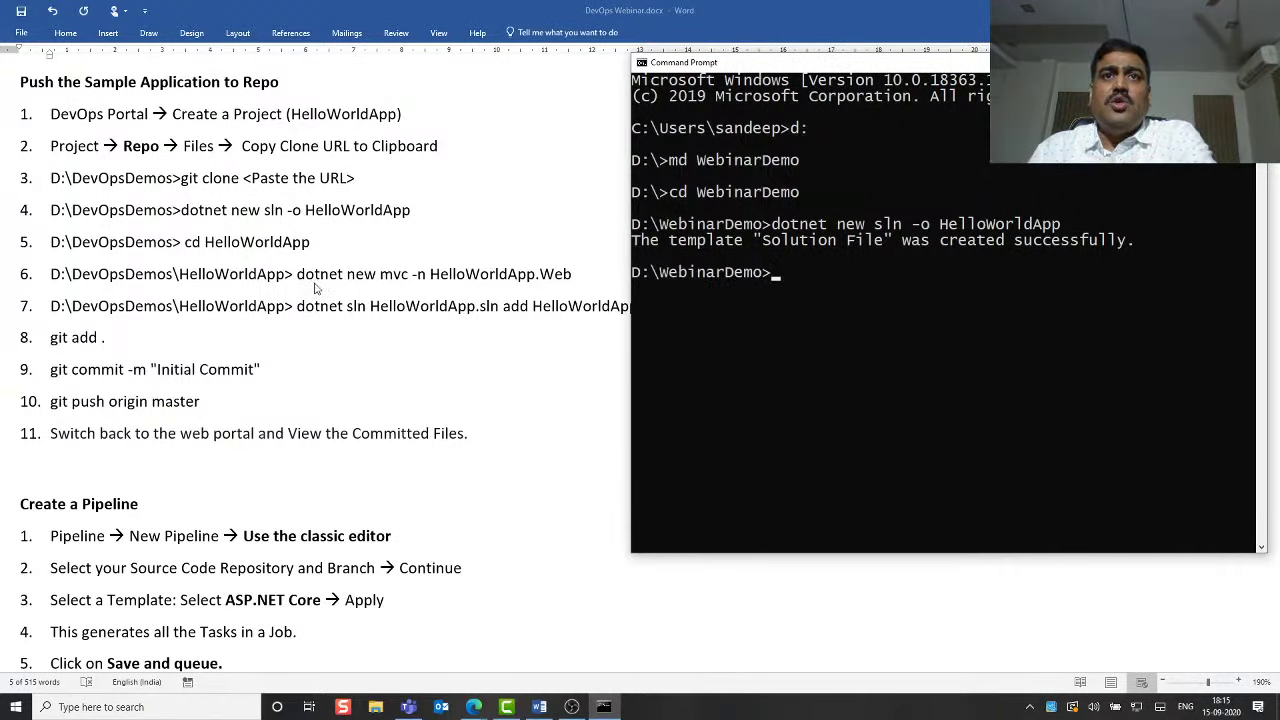
List the WebinarDemo folder, move into HelloWorldApp, and enter 'dotnet new mvc -n HelloWorldApp.Web'.
key(alt+Tab)
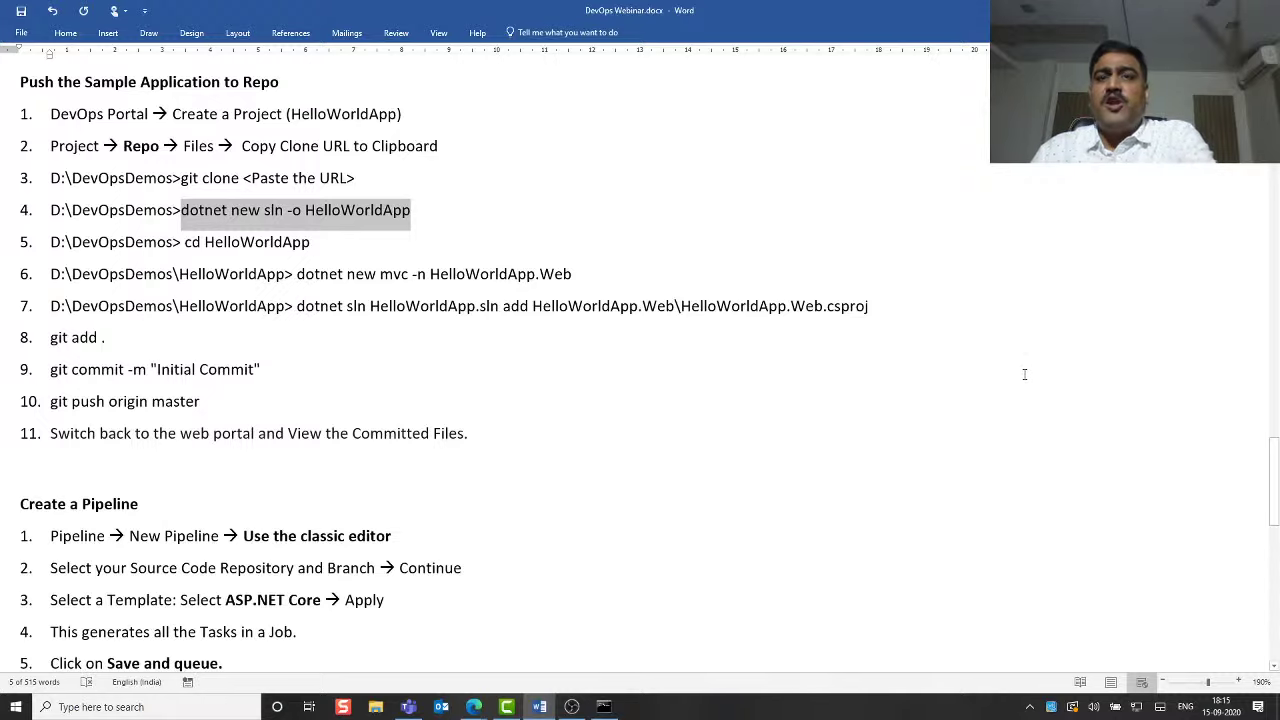
key(alt+Tab)
text(DIR)
key(Return)
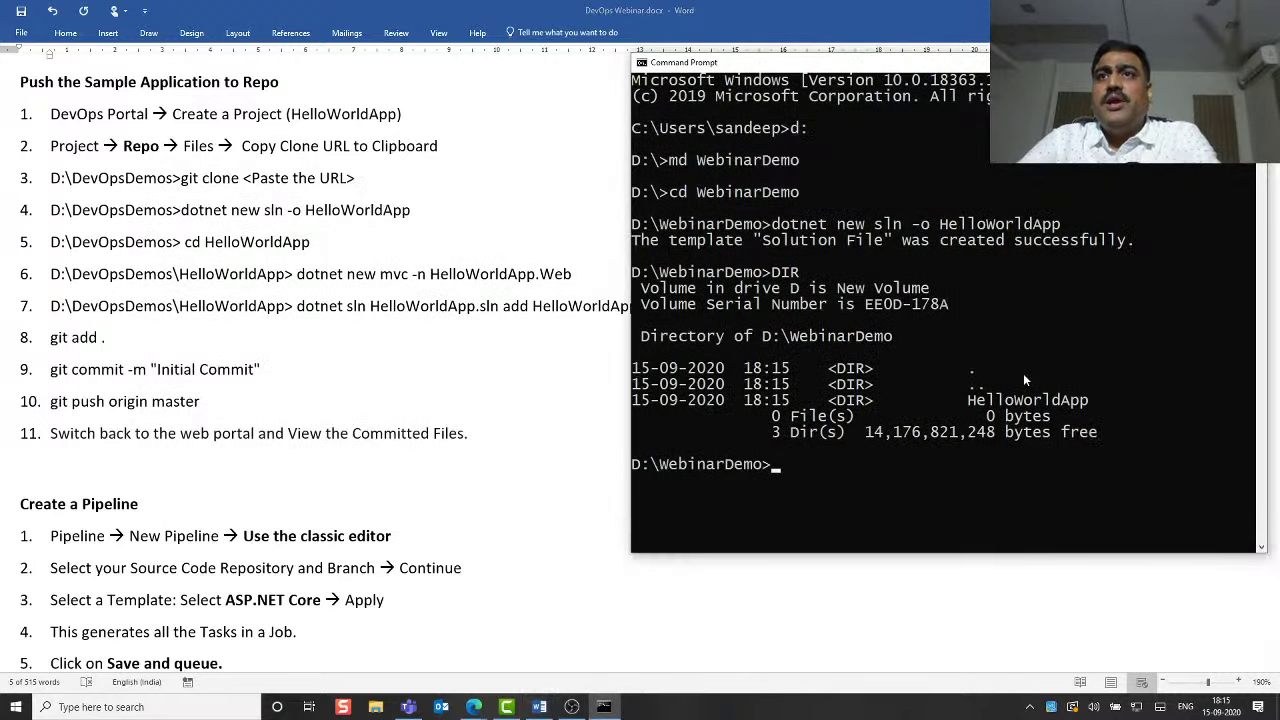
text(cd)
key(Tab)
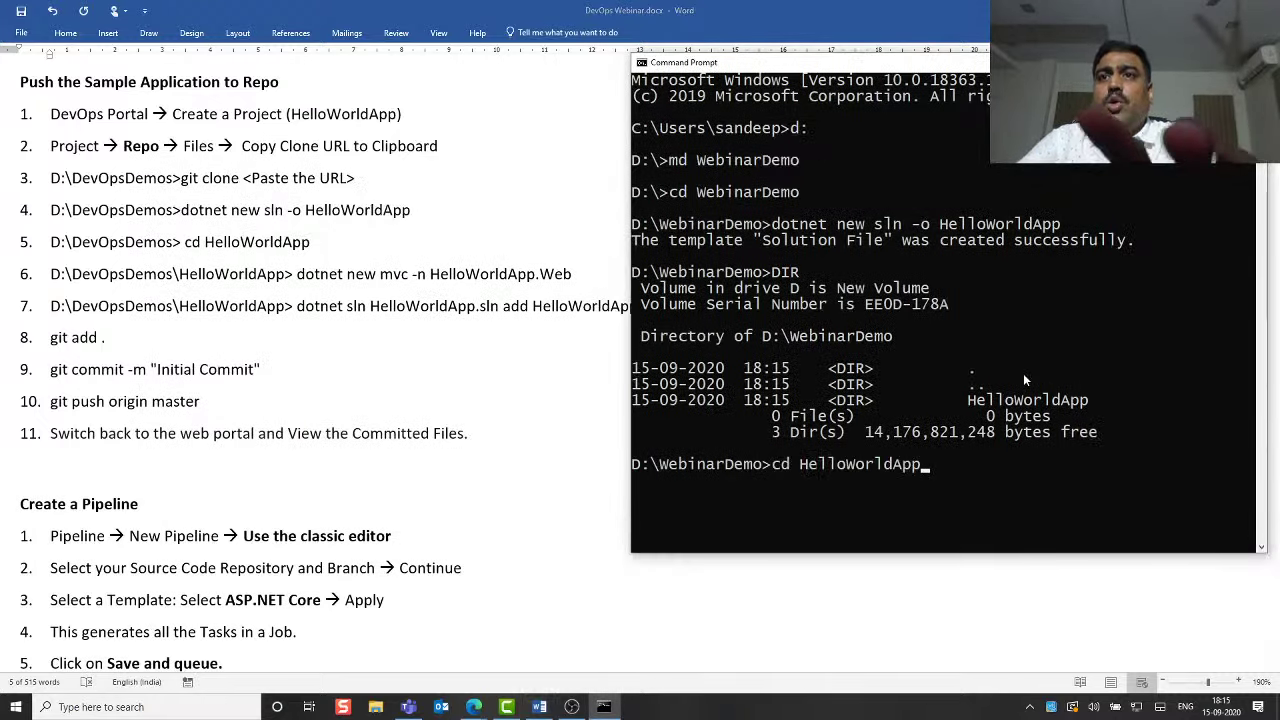
key(Return)
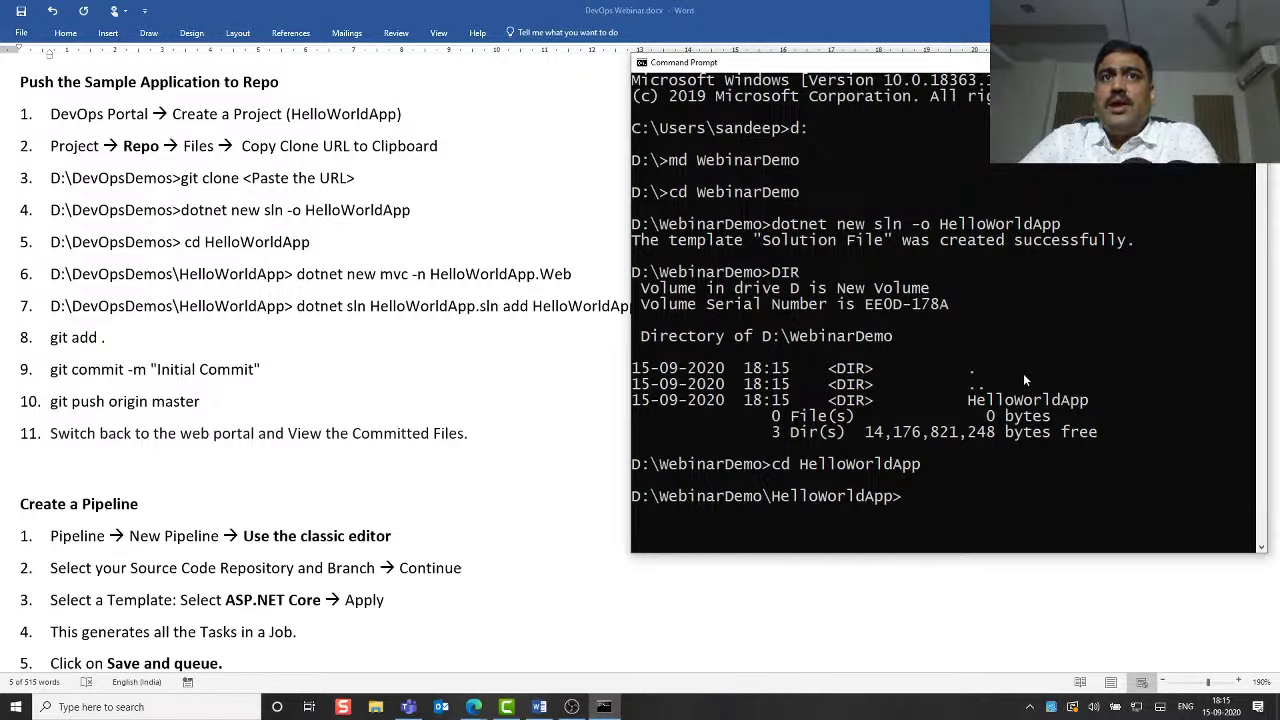
text(dotnet new mvc -)
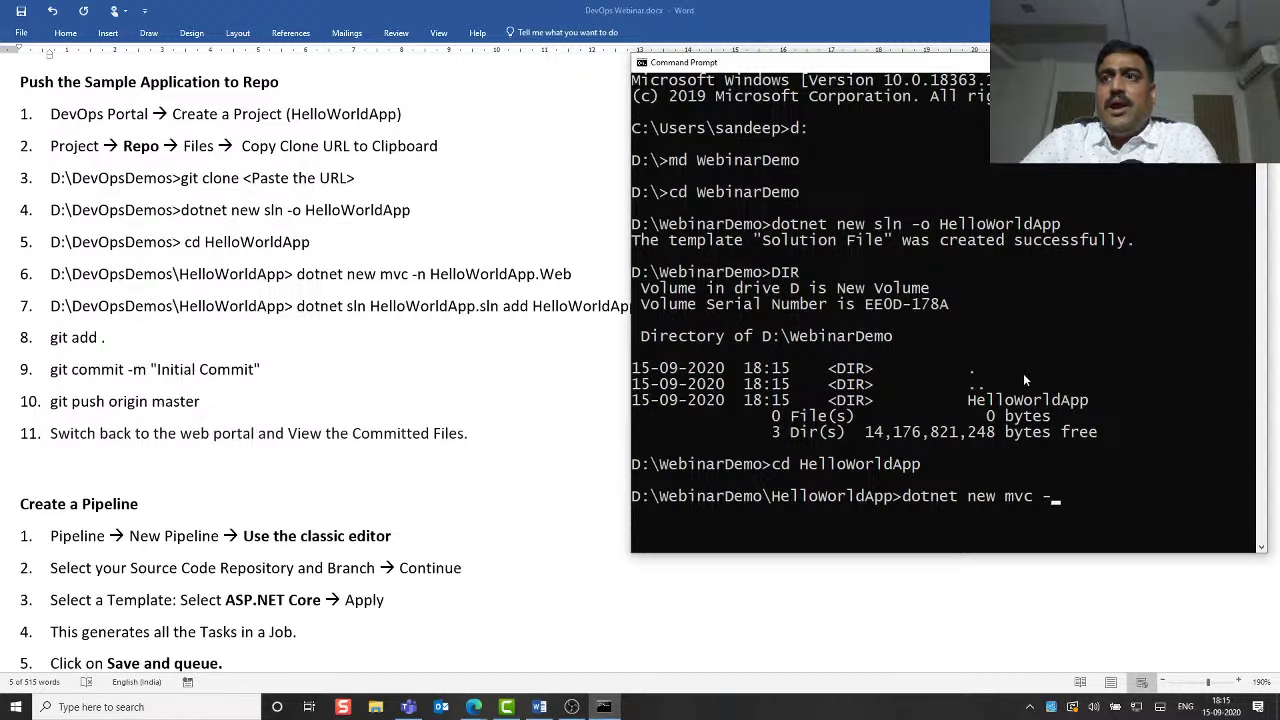
text(n HelloWorldAp)
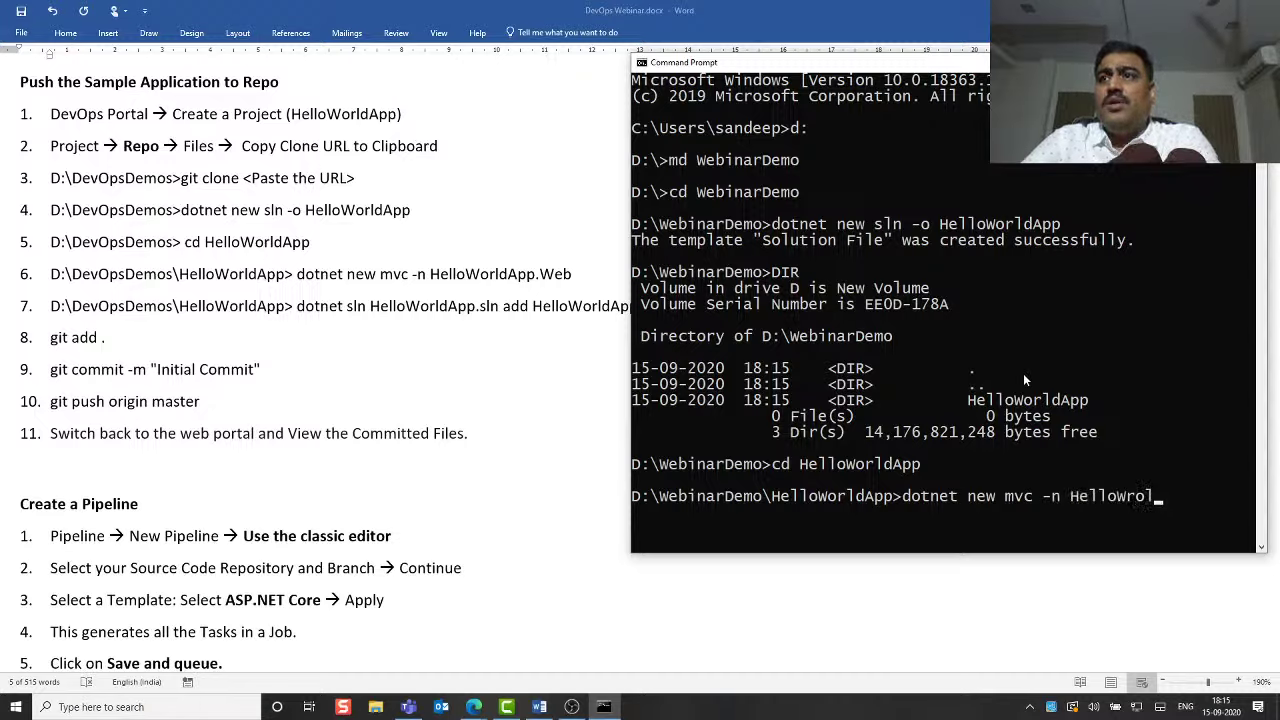
text(p)
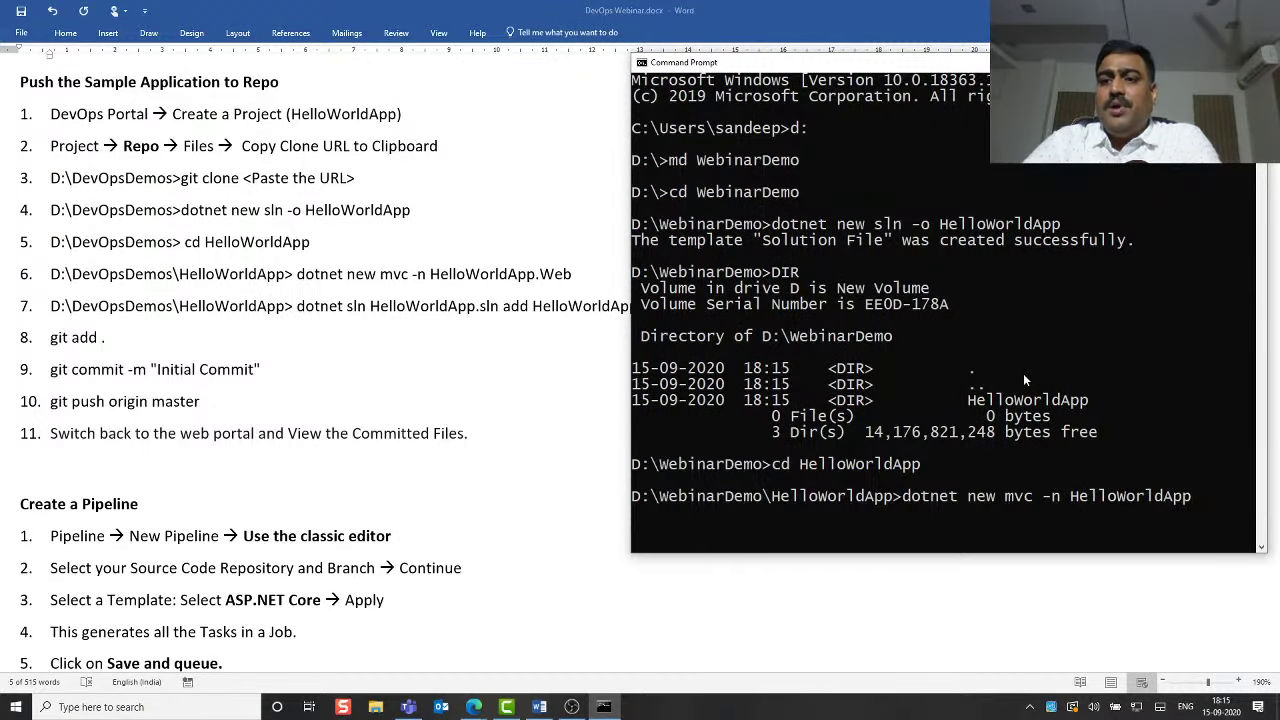
text(.Web)
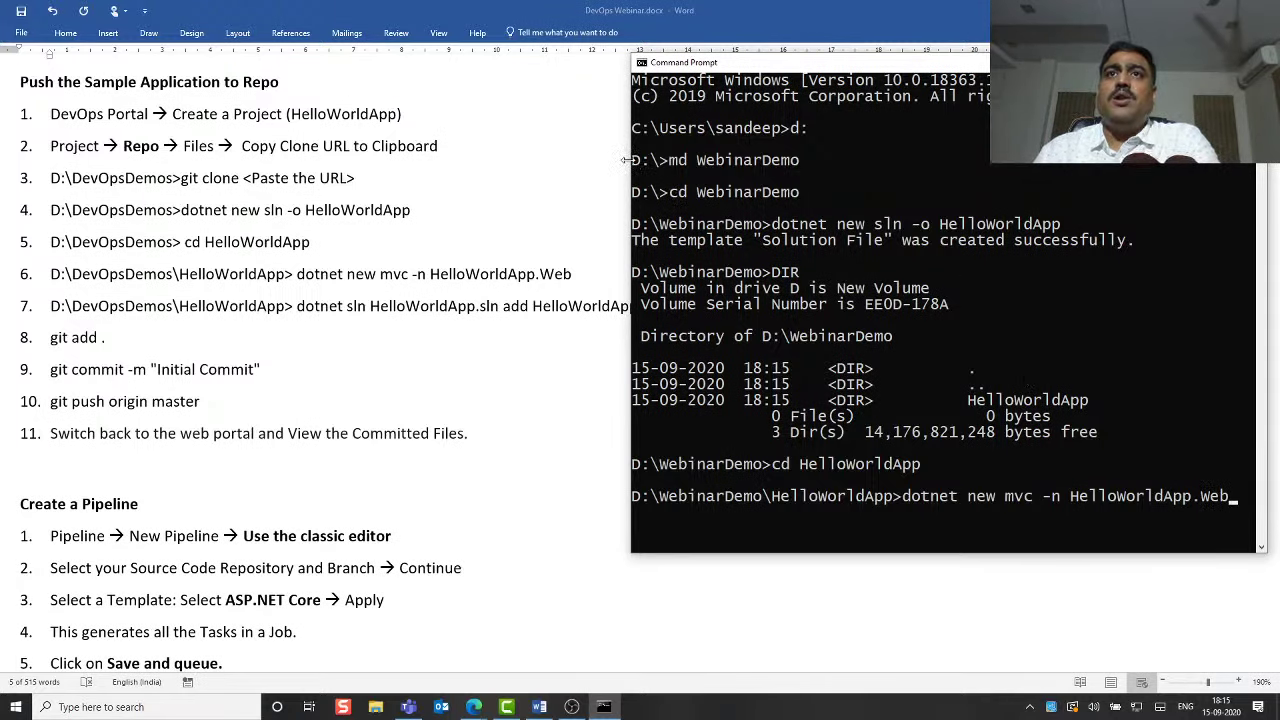
Enlarge and reposition Command Prompt, then run 'dotnet new mvc -n HelloWorldApp.Web'.
drag(633, 166, 595, 161)
drag(780, 64, 732, 47)
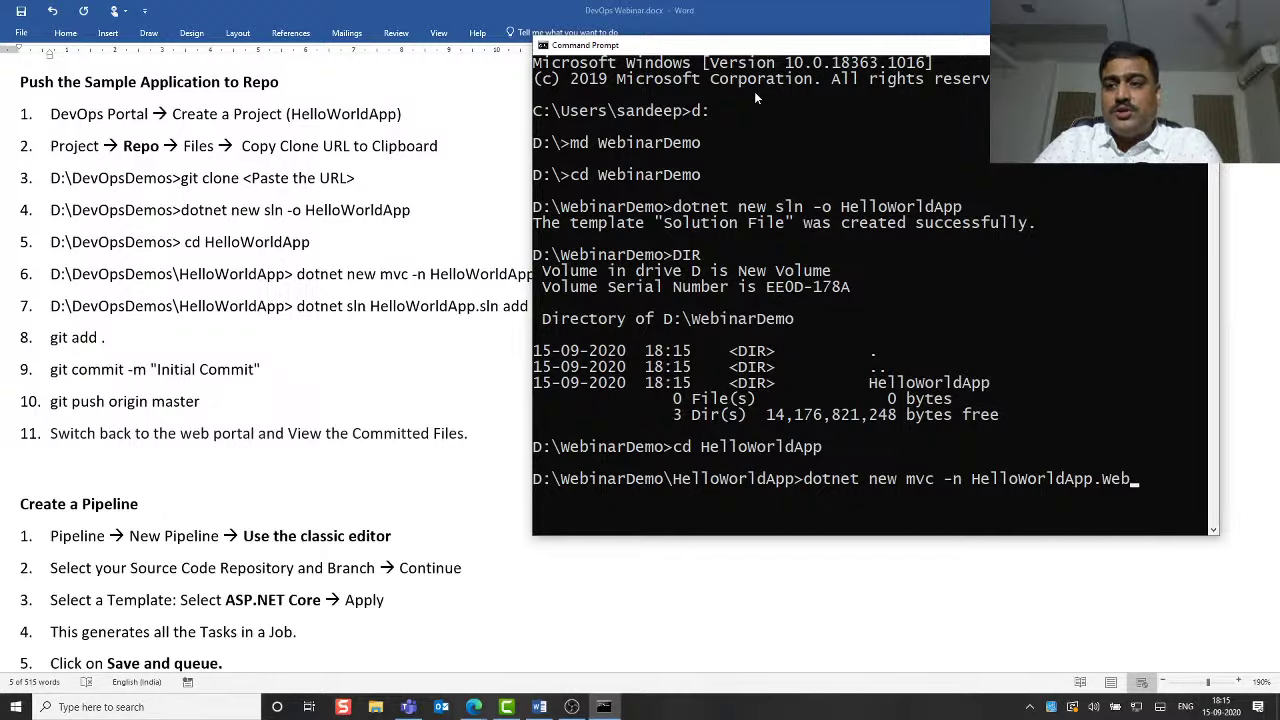
key(Return)
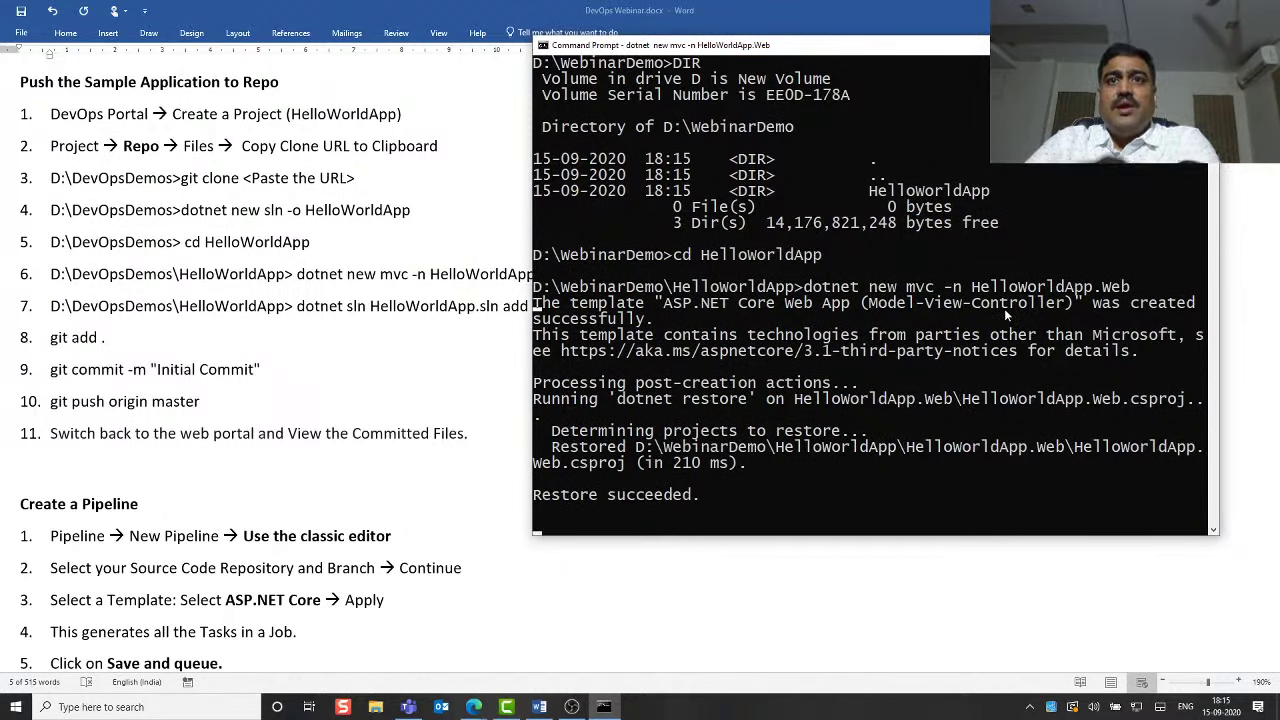
text(dotnet )
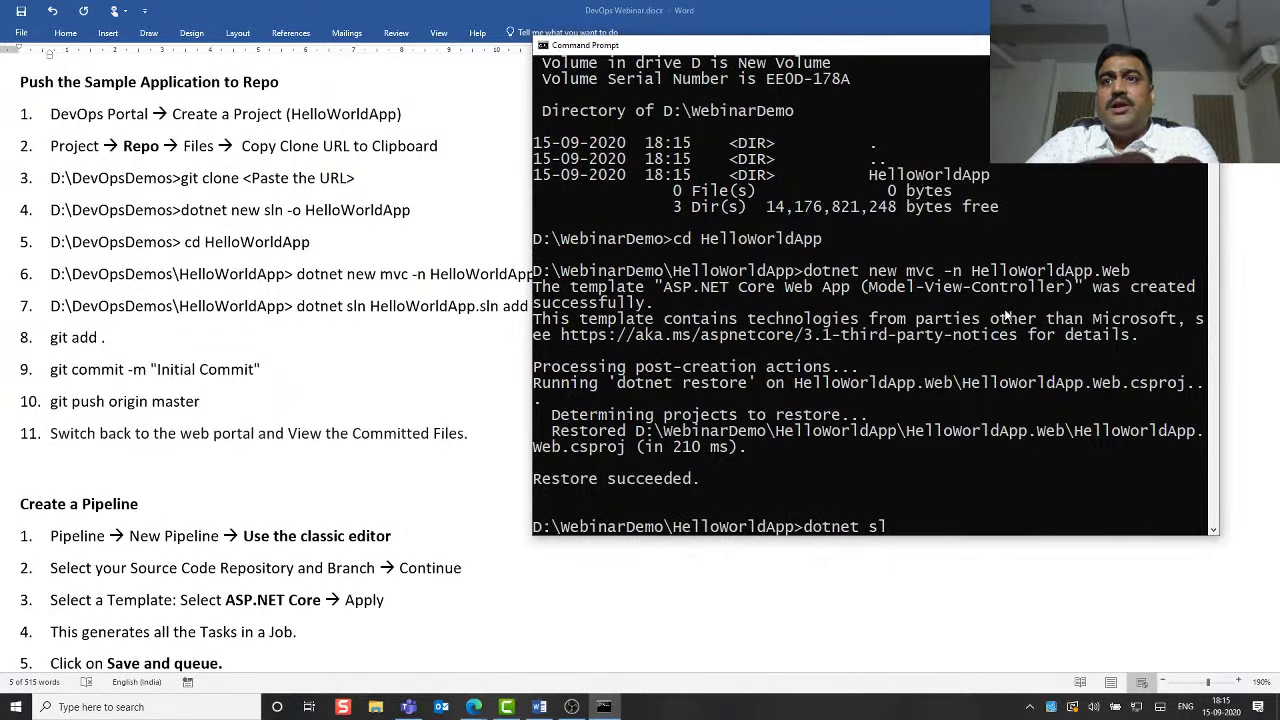
text(sln Hello)
Enter 'dotnet sln HelloWorldApp.sln add ./HelloWorldApp.Web/HelloWorldApp.Web.csproj' at the prompt.
key(Tab)
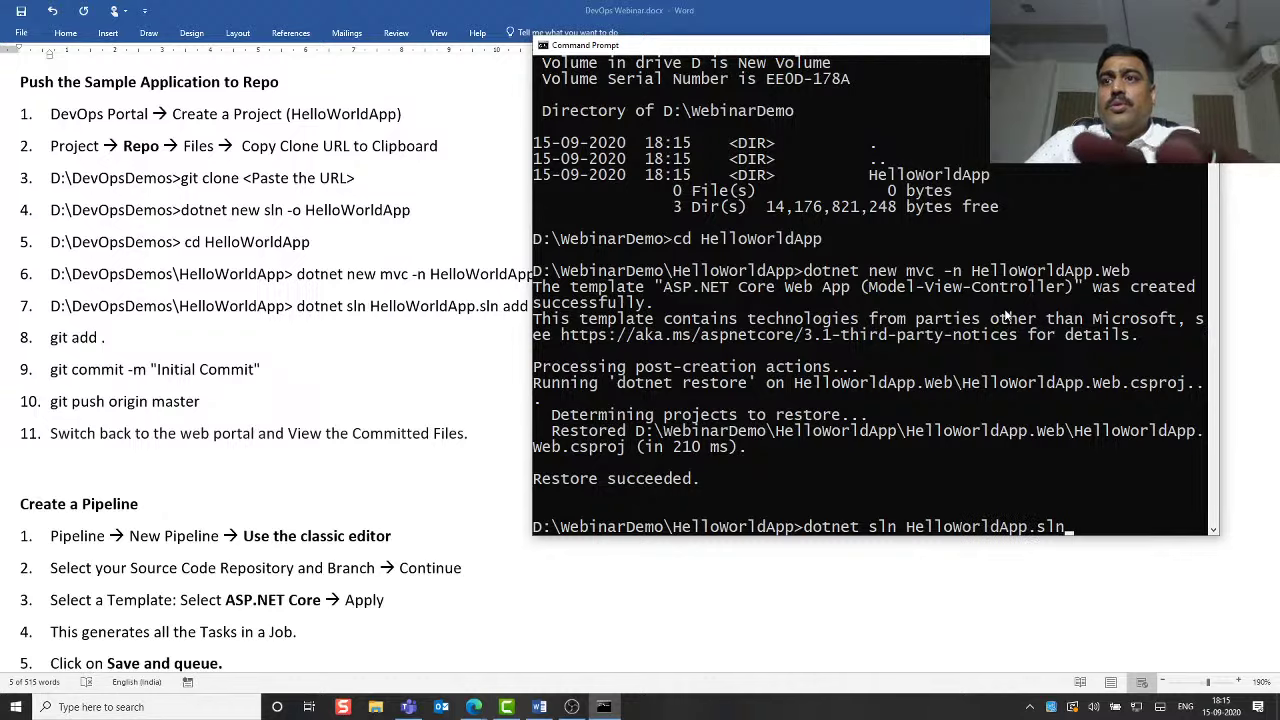
text(add )
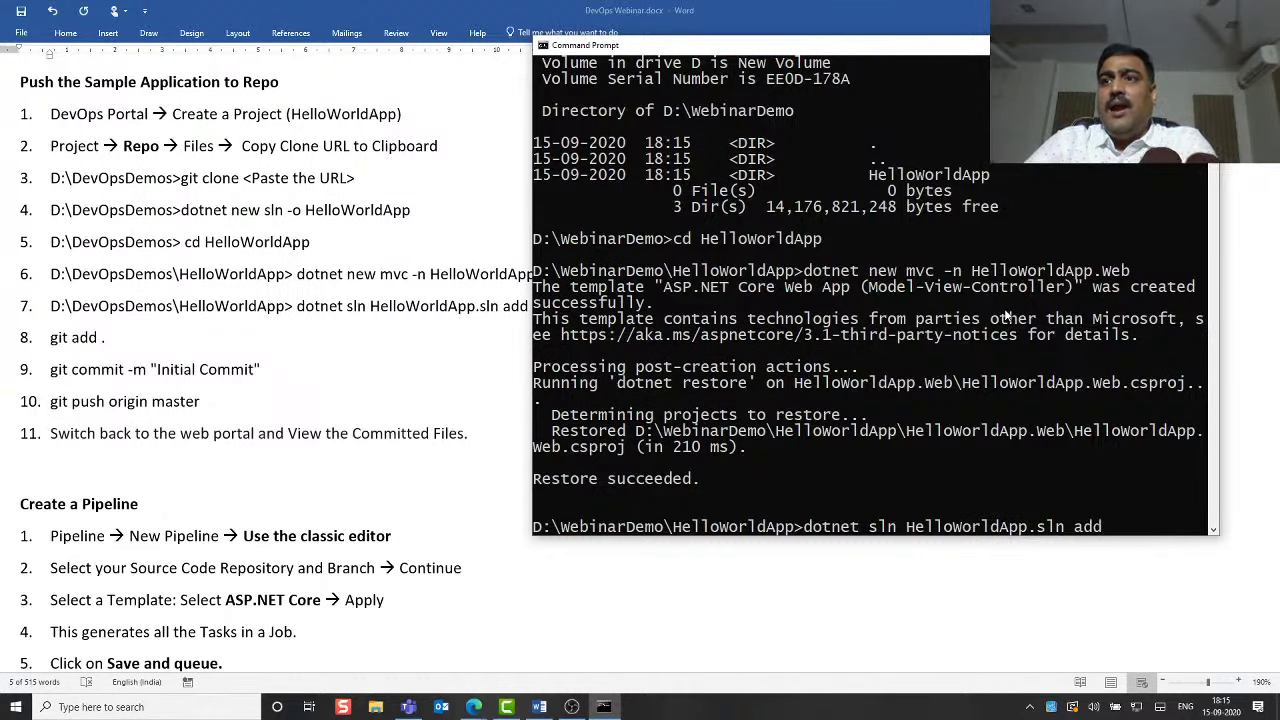
text(./)
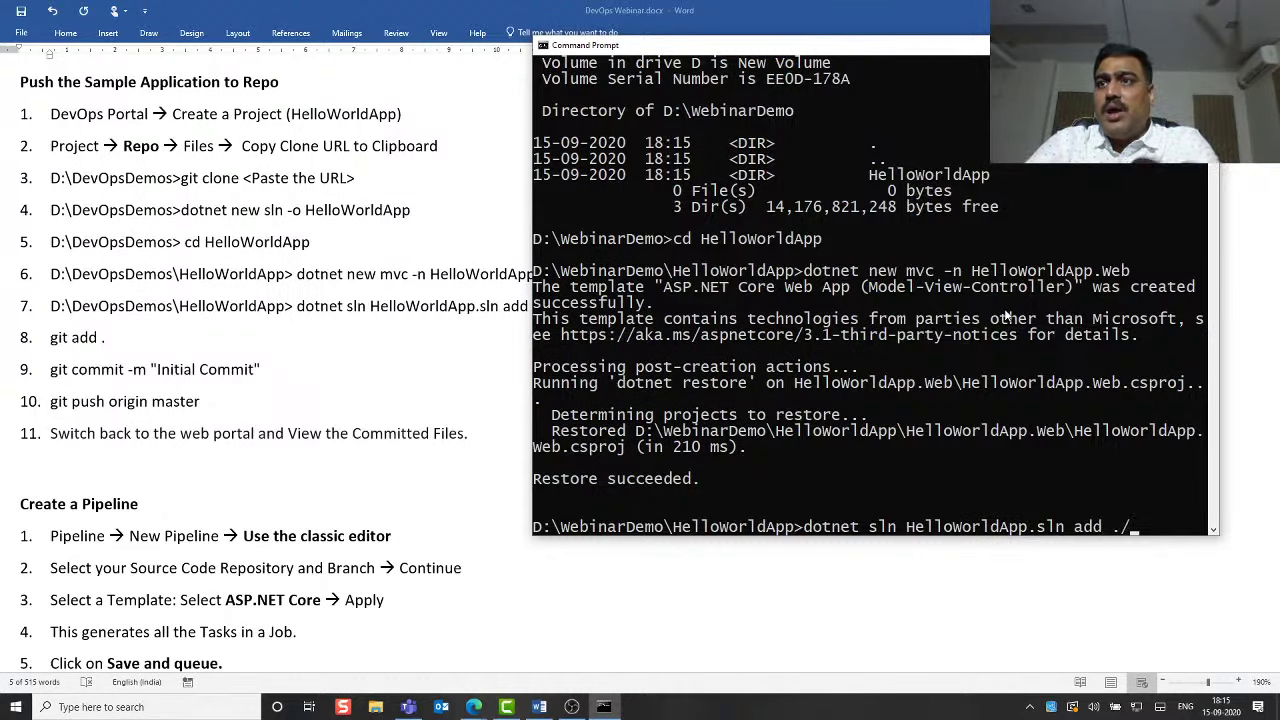
text(Hello)
key(Tab)
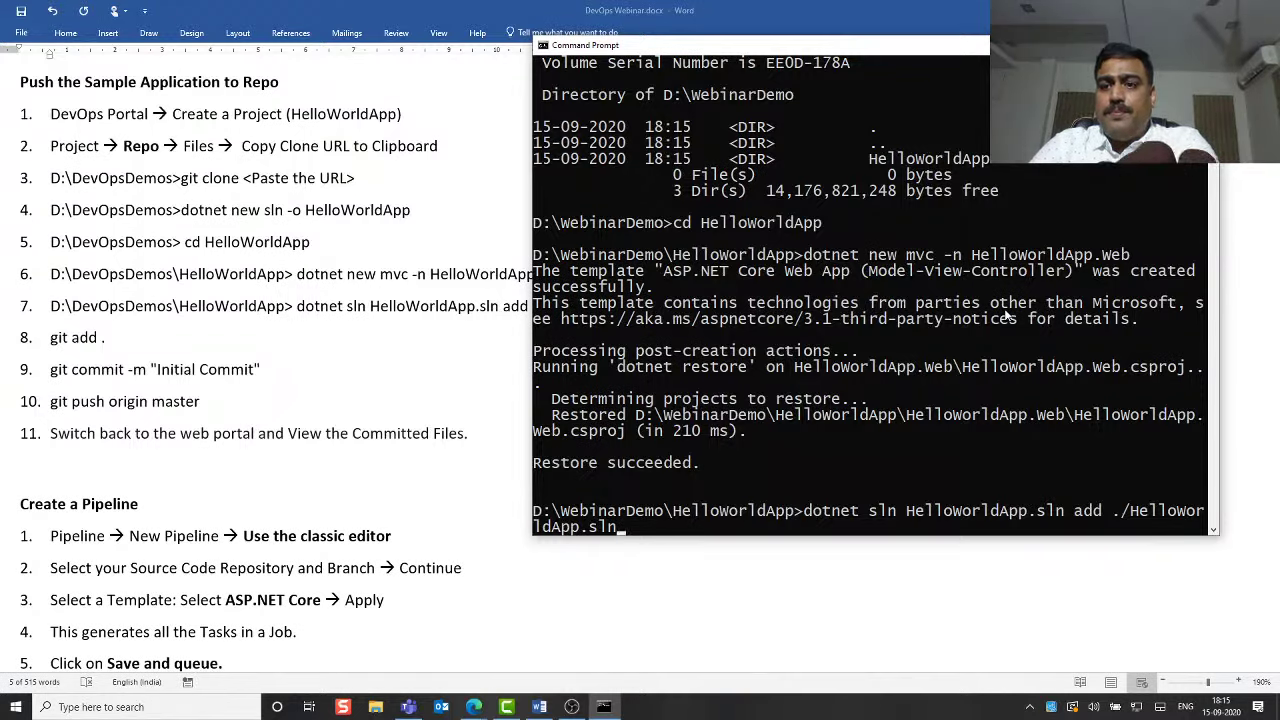
key(Tab)
text(/)
key(Tab)
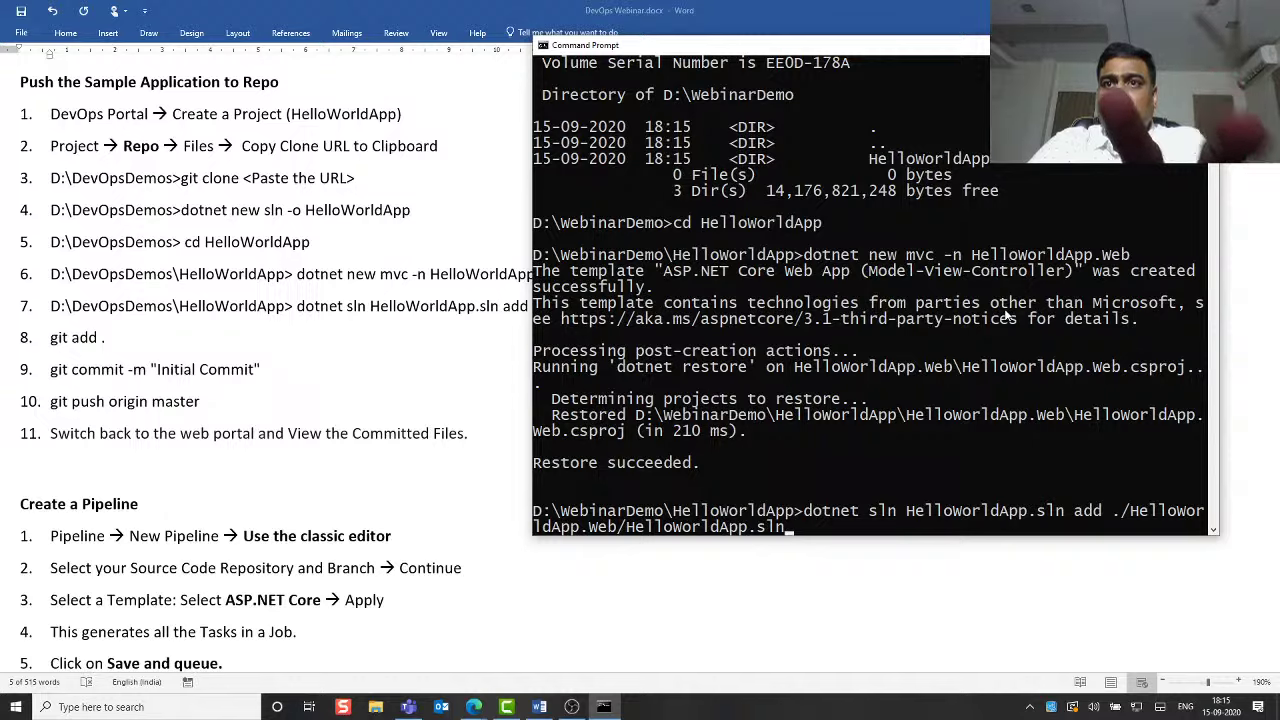
key(Tab)
key(BackSpace)
key(BackSpace)
key(BackSpace)
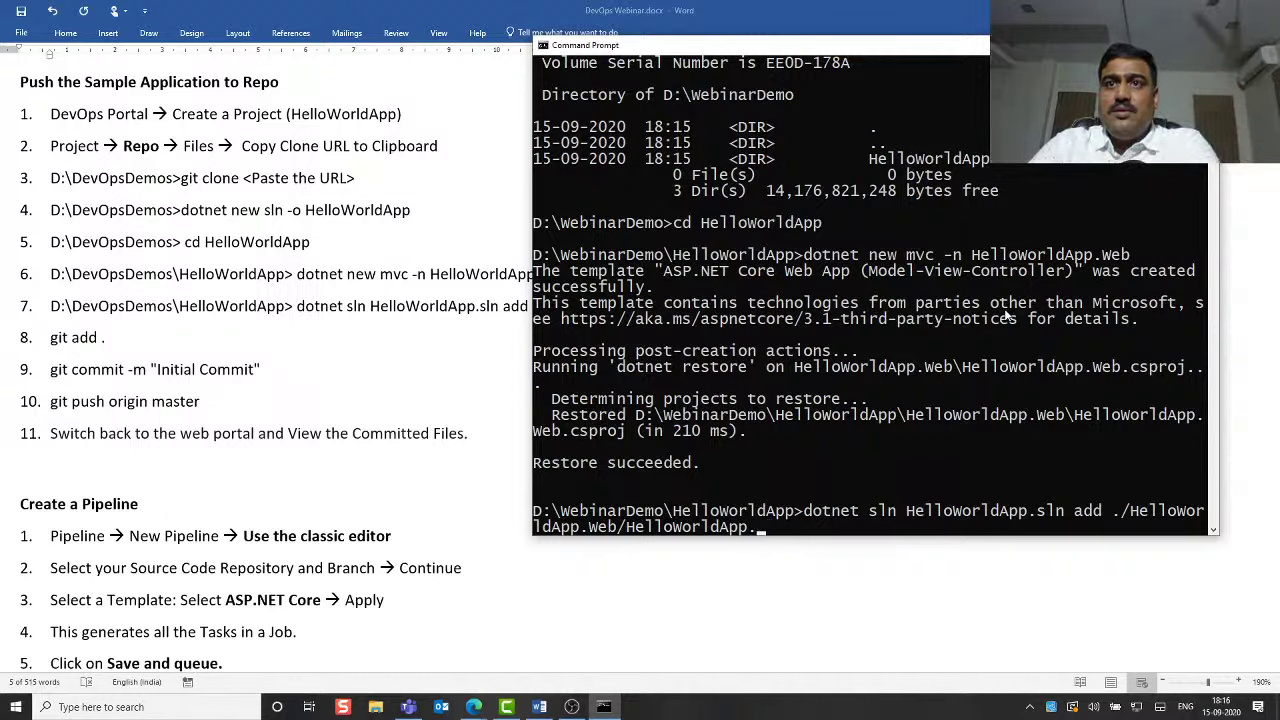
text(Web)
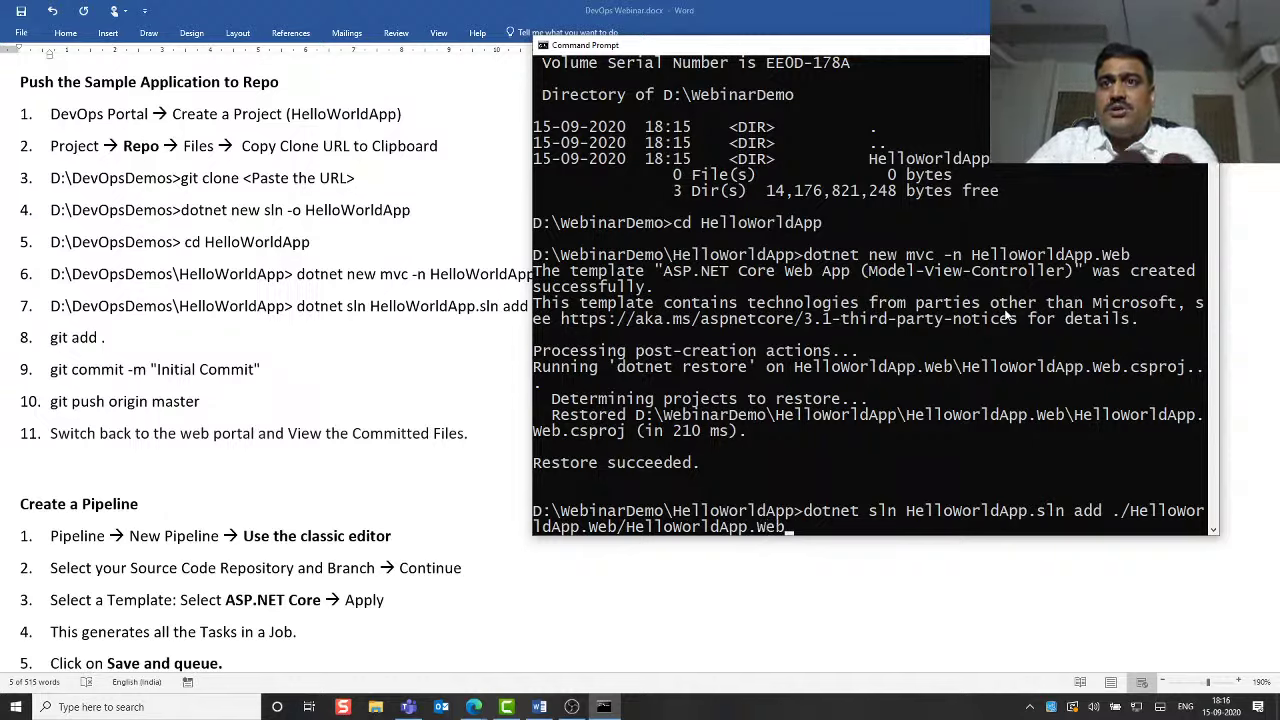
text(.cs)
text(roj)
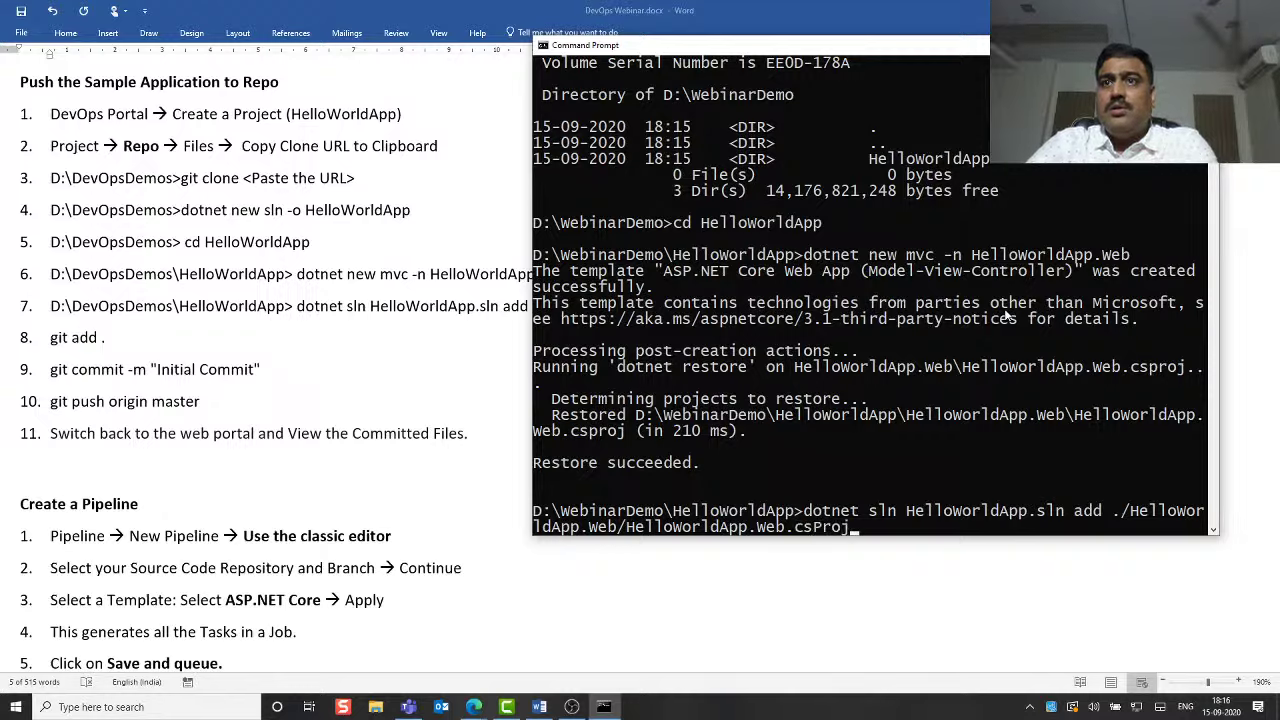
key(BackSpace)
key(BackSpace)
key(BackSpace)
key(BackSpace)
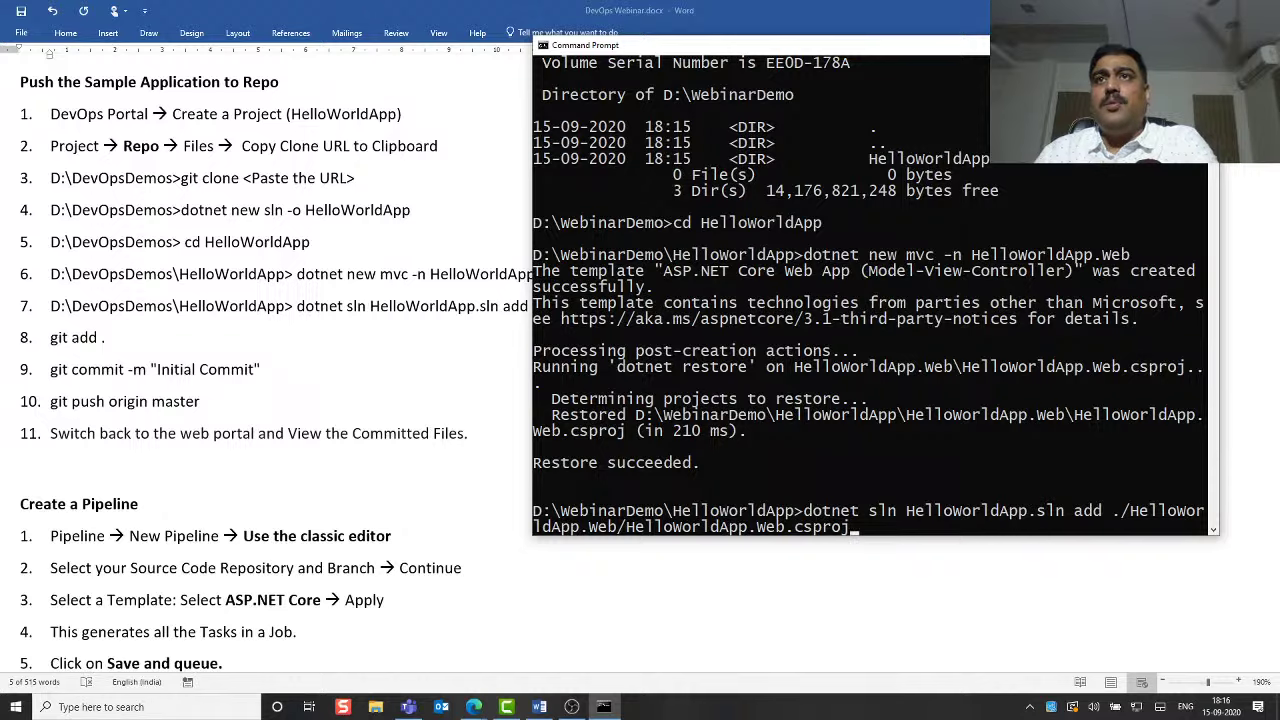
Widen the Command Prompt window and run the command adding the web project to the solution.
drag(947, 58, 642, 82)
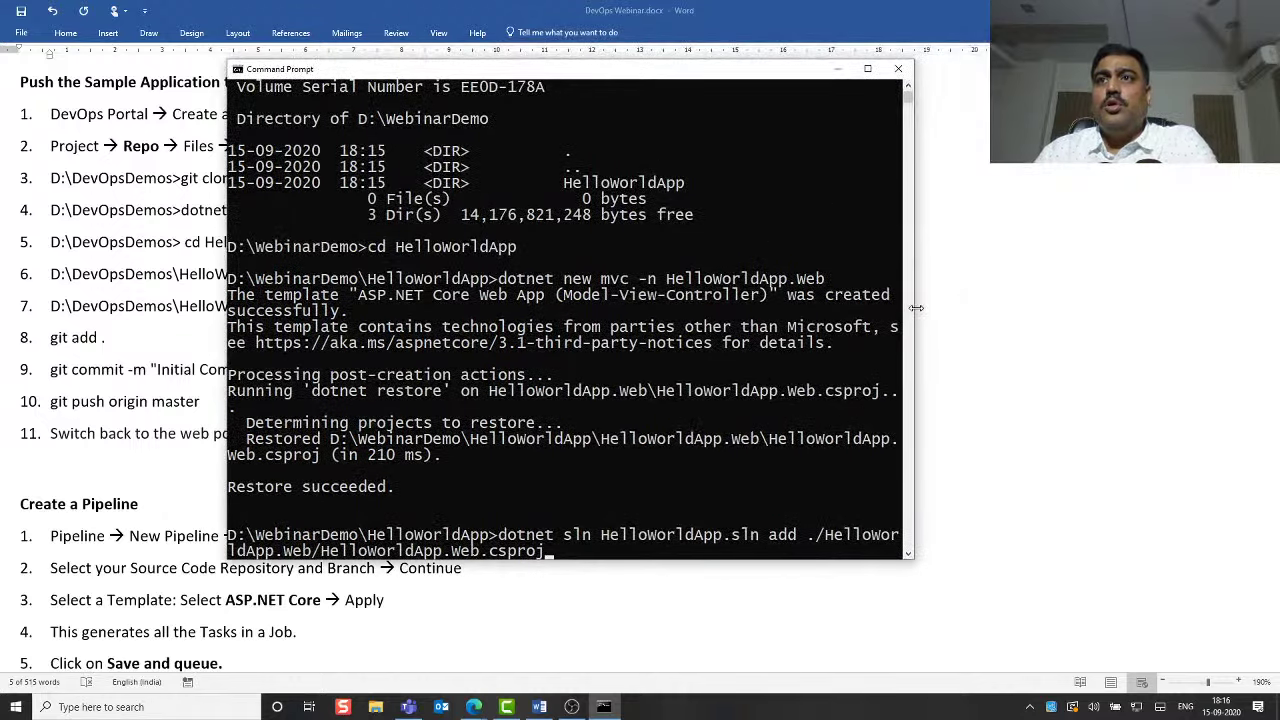
drag(916, 308, 1202, 309)
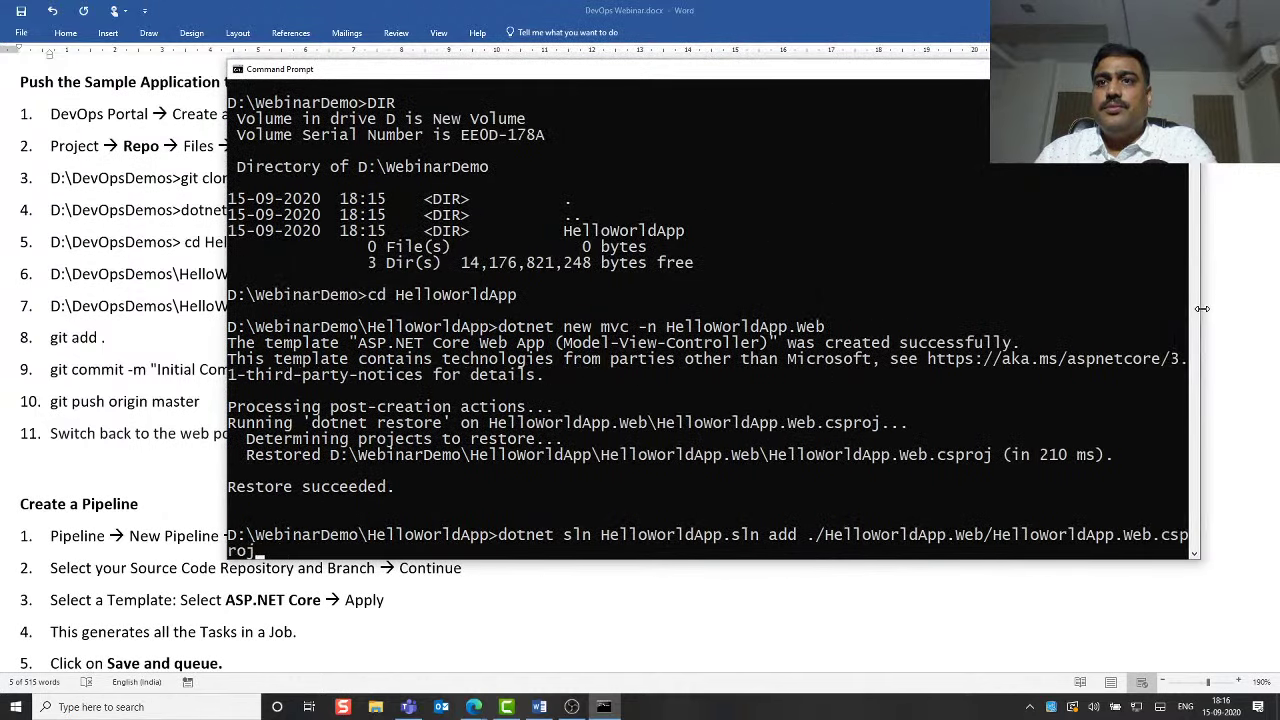
scroll(922, 508, down, 2)
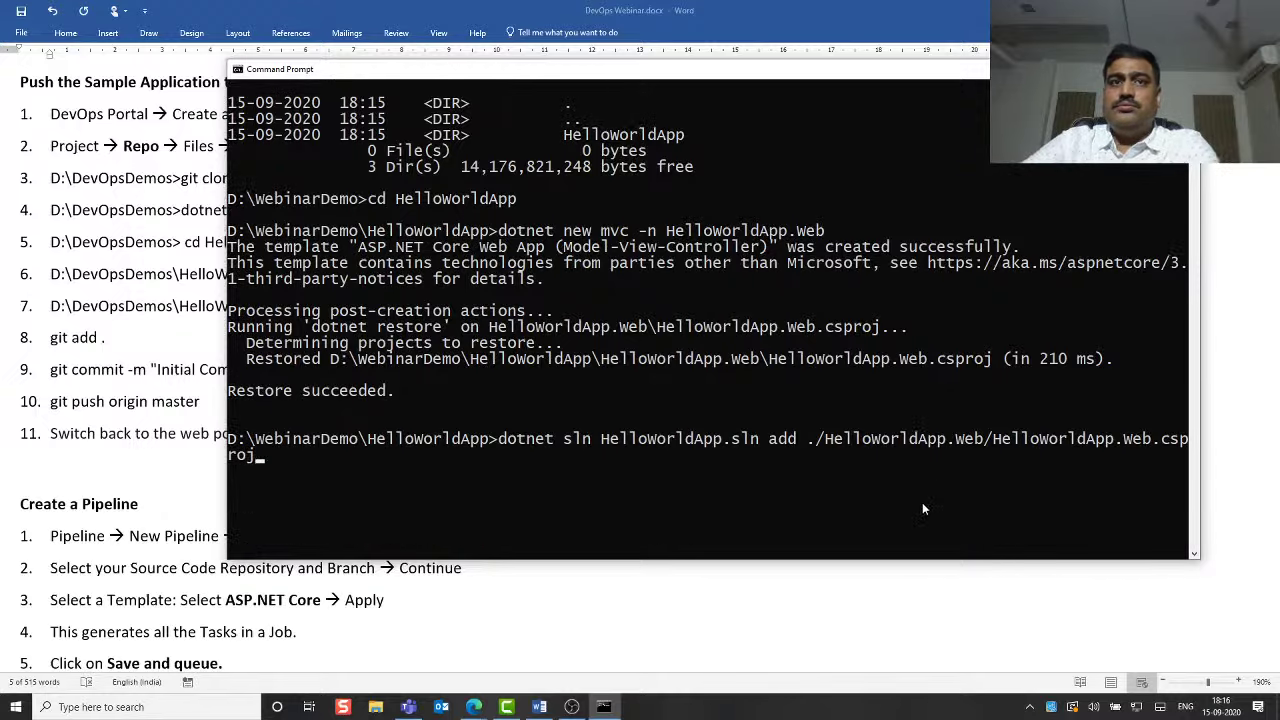
key(Return)
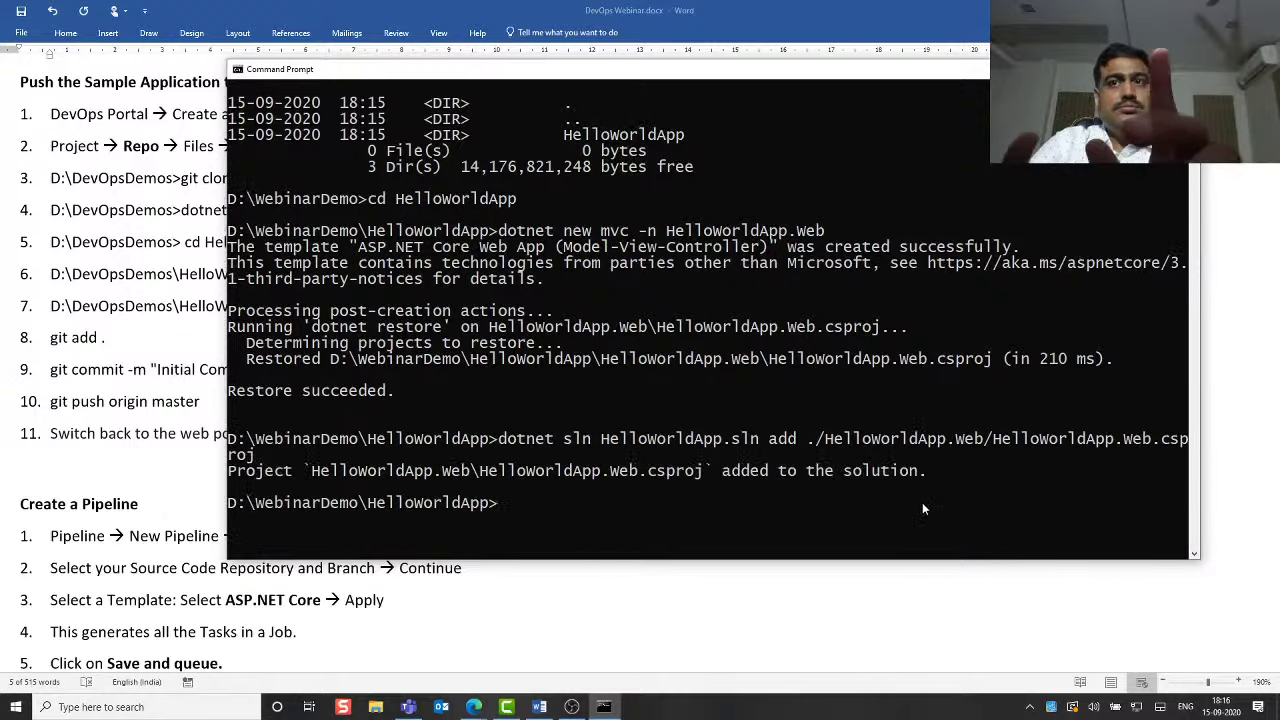
Build the solution with dotnet build, then list the HelloWorldApp.Web project folder's contents.
text(dotnet build)
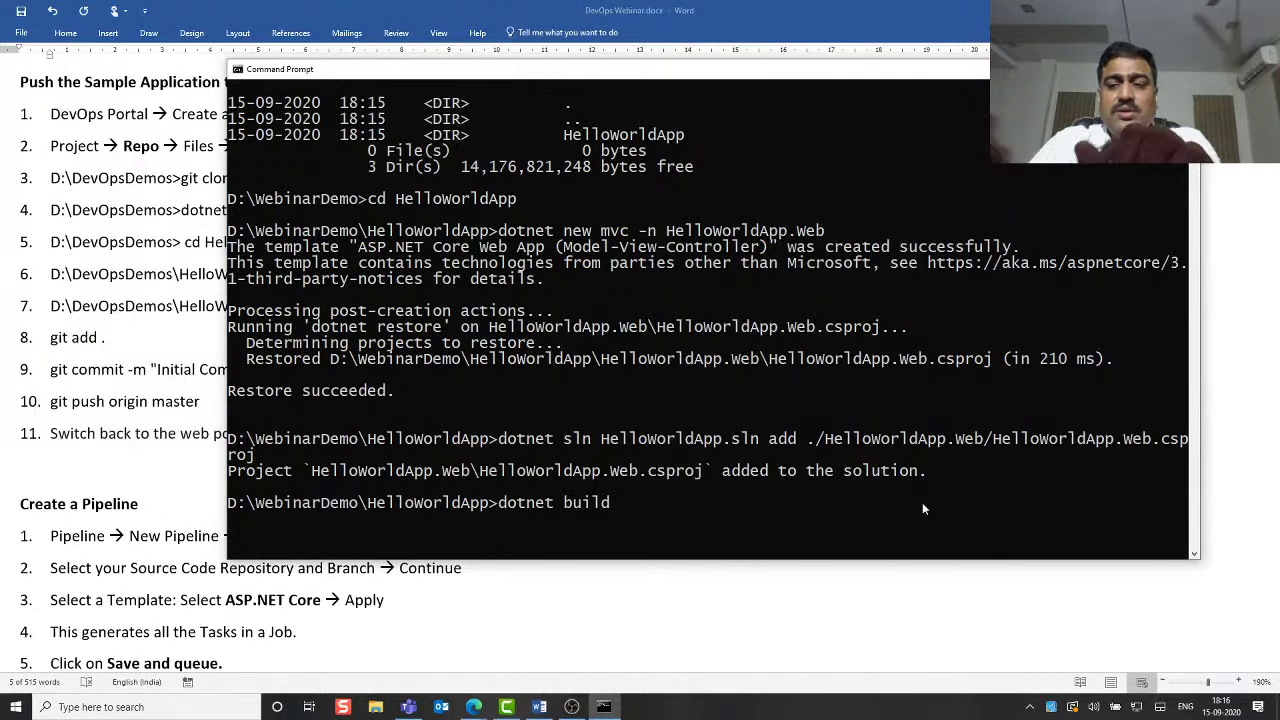
key(Return)
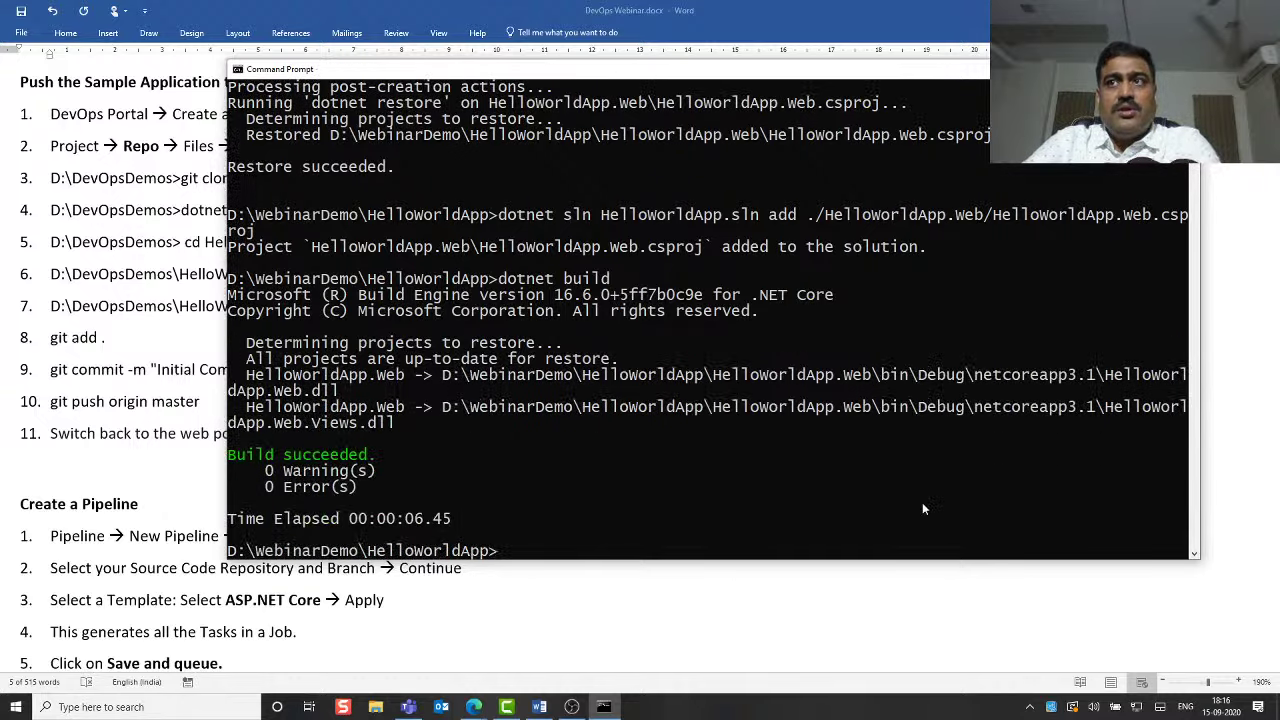
text(cd HelloWorldApp.Web)
key(Return)
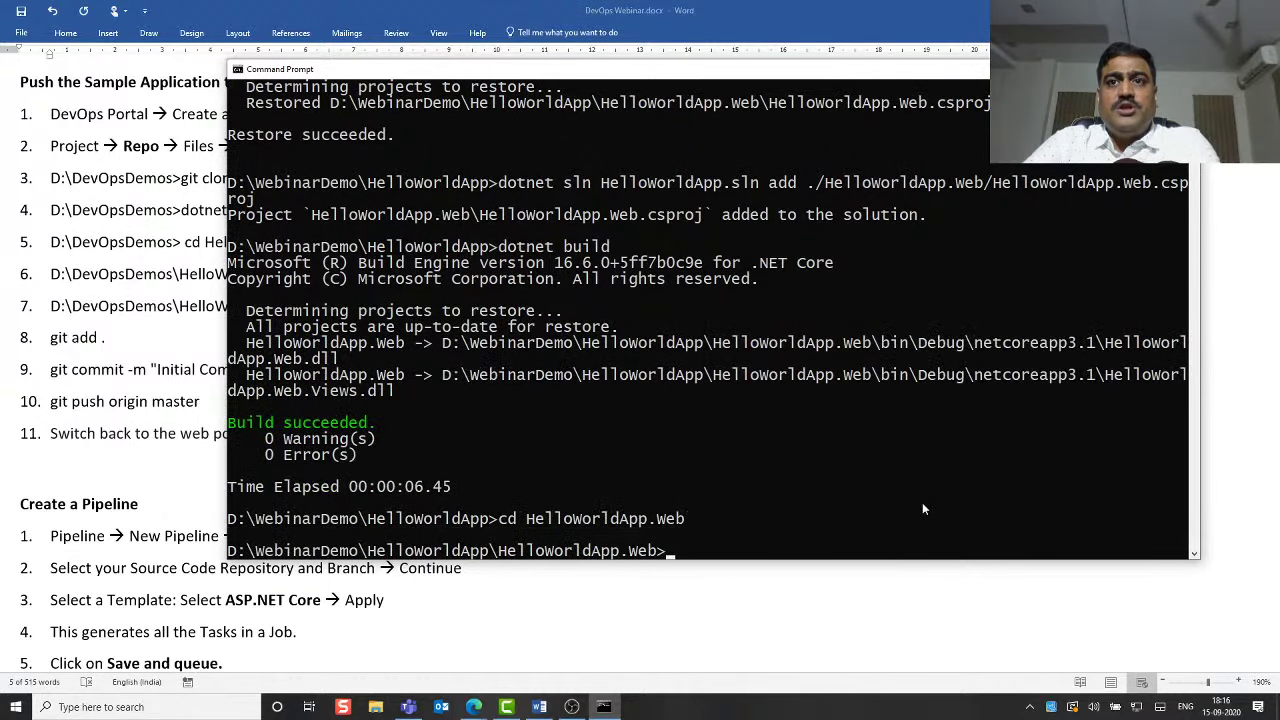
text(dir)
key(Return)
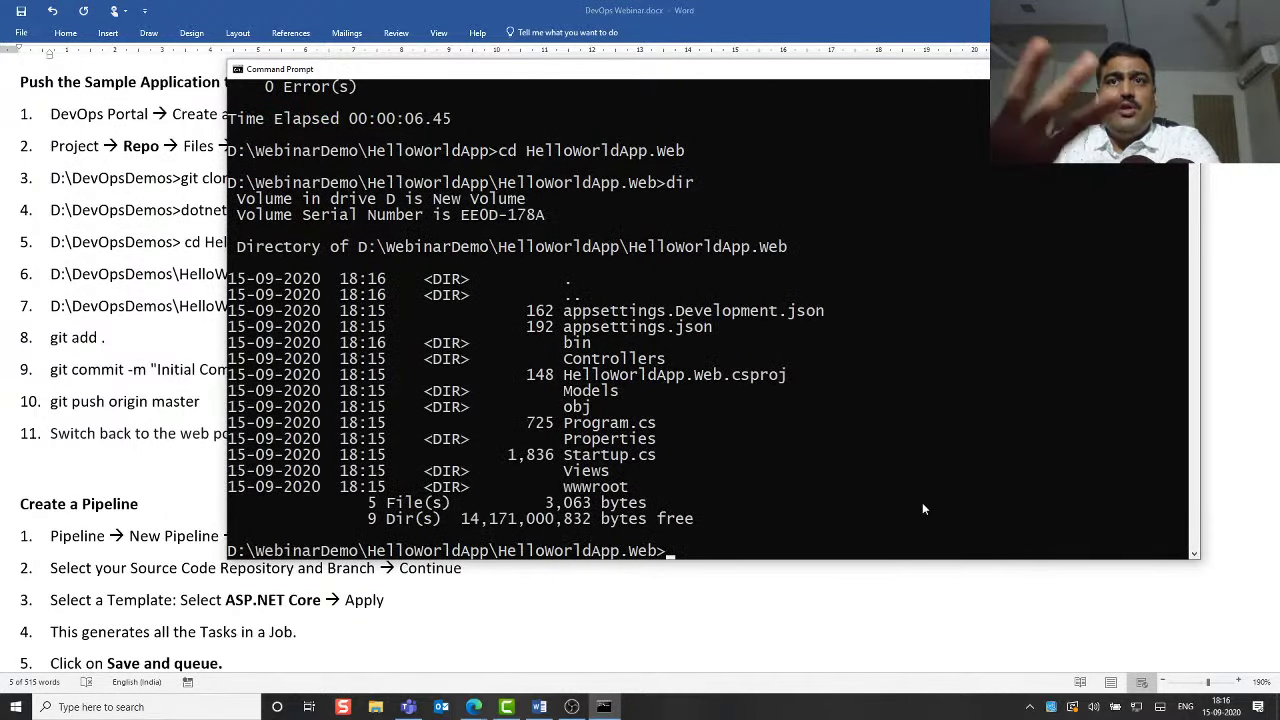
Go into bin\Debug\netcoreapp3.1 and list the compiled HelloWorldApp.Web output files.
drag(537, 345, 628, 344)
text(cd bin)
key(Return)
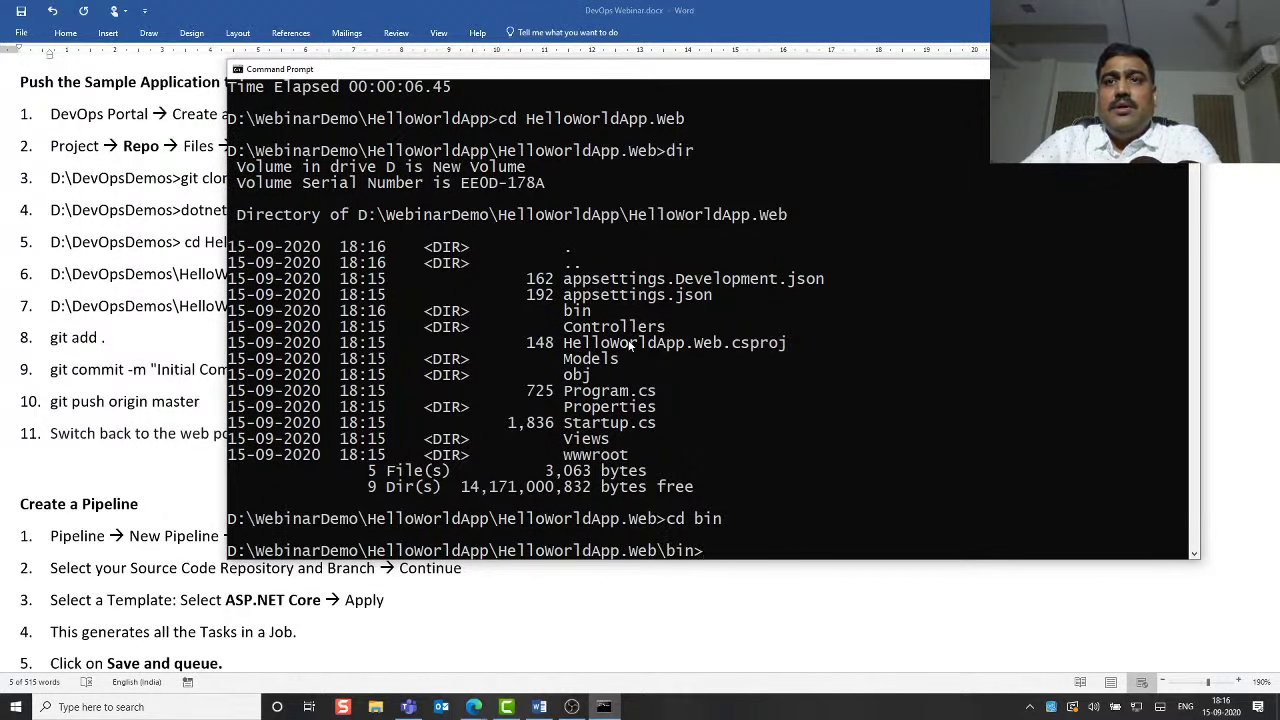
text(cd Debug)
key(Return)
text(cd )
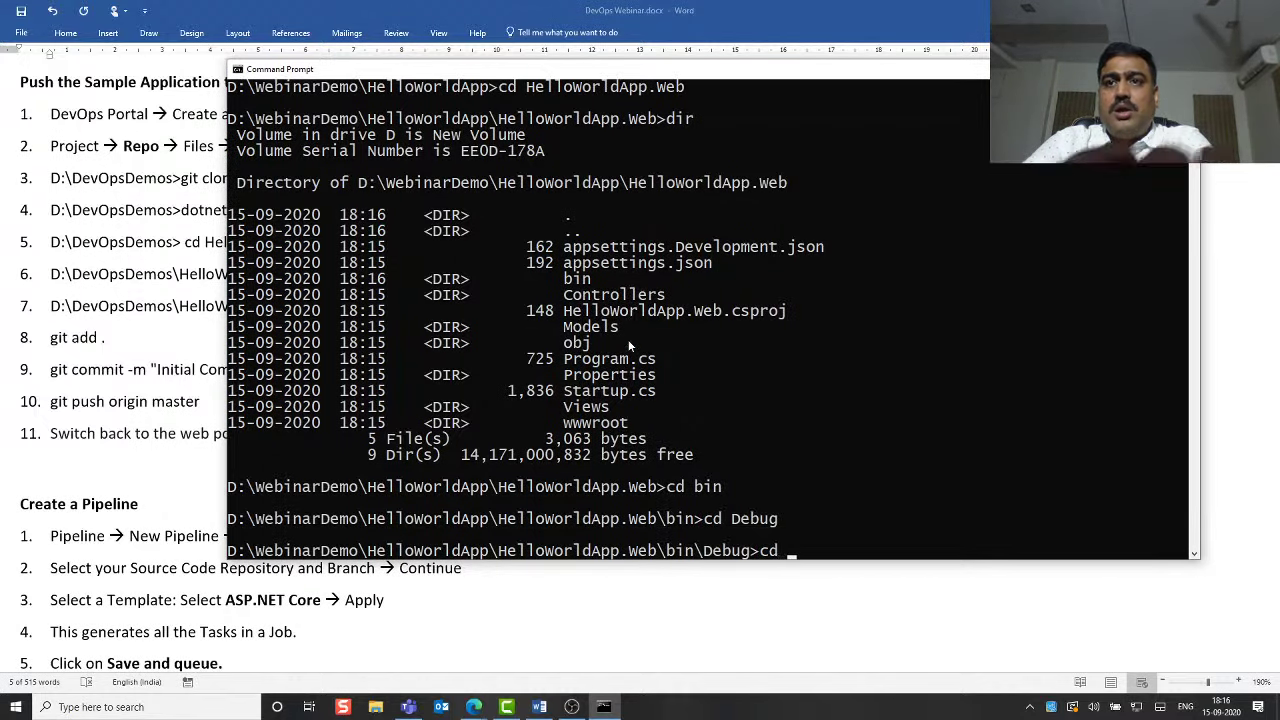
text(netcoreapp3.1)
key(Return)
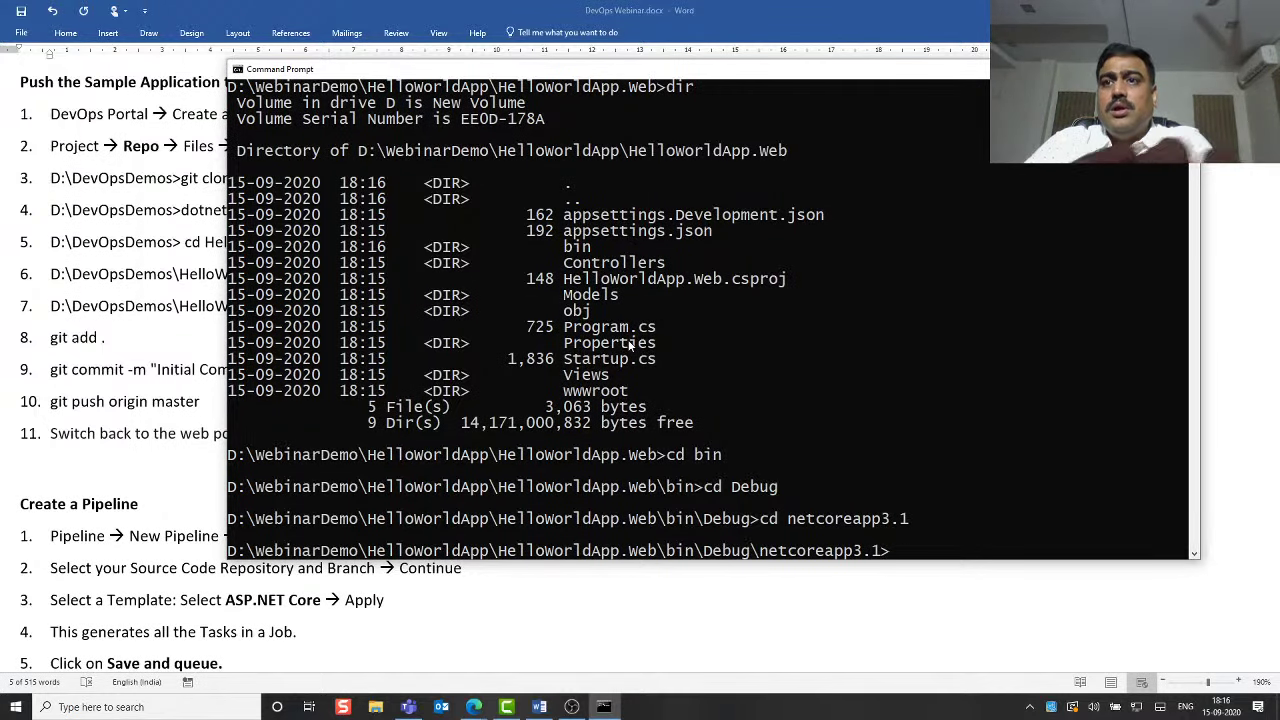
text(cd Properties)
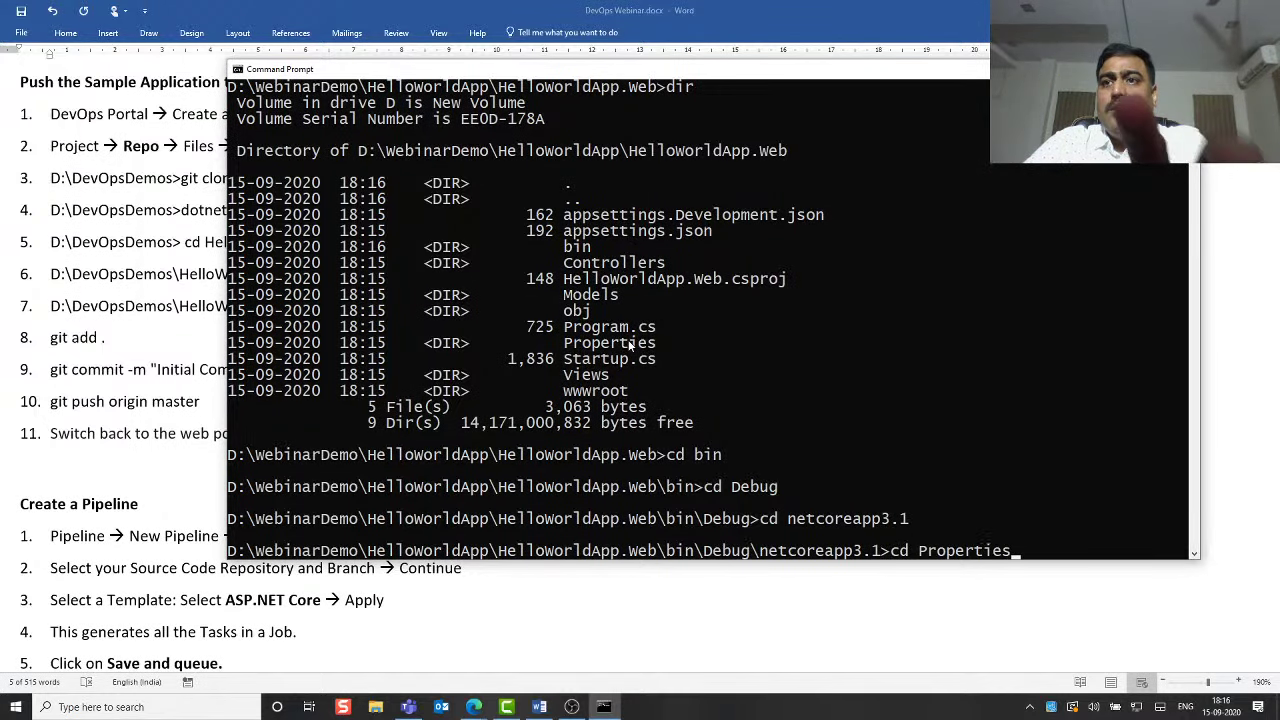
key(BackSpace)
key(BackSpace)
key(BackSpace)
key(BackSpace)
key(BackSpace)
key(BackSpace)
key(BackSpace)
key(BackSpace)
key(BackSpace)
key(BackSpace)
key(BackSpace)
key(BackSpace)
key(BackSpace)
text(di)
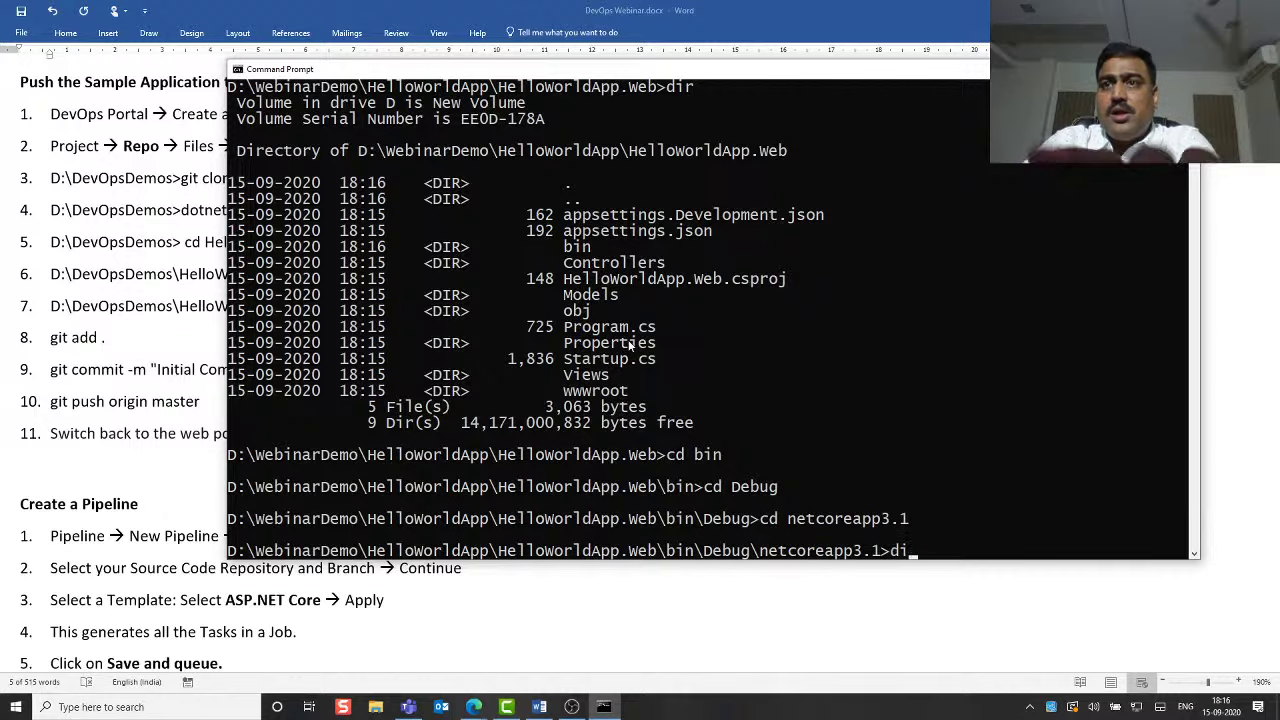
text(r)
key(Return)
scroll(609, 320, down, 1)
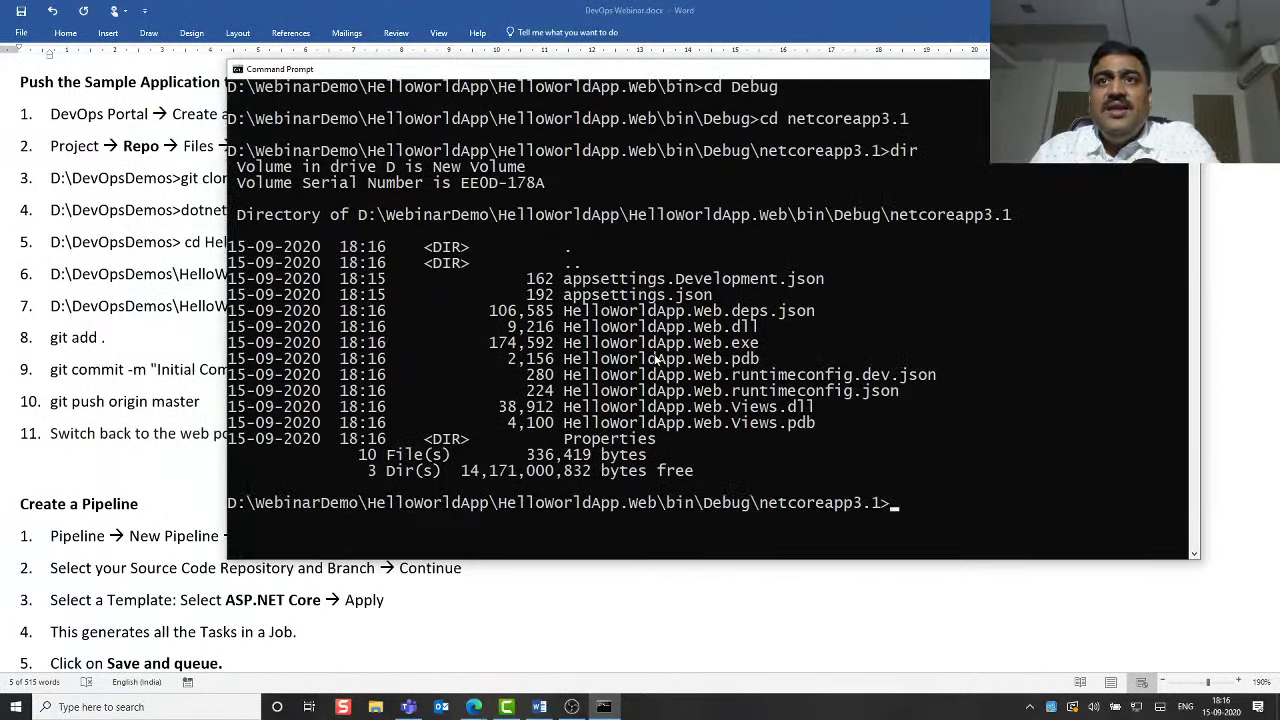
Run 'dotnet HelloWorldApp.Web.dll' to start the app locally.
drag(564, 328, 758, 328)
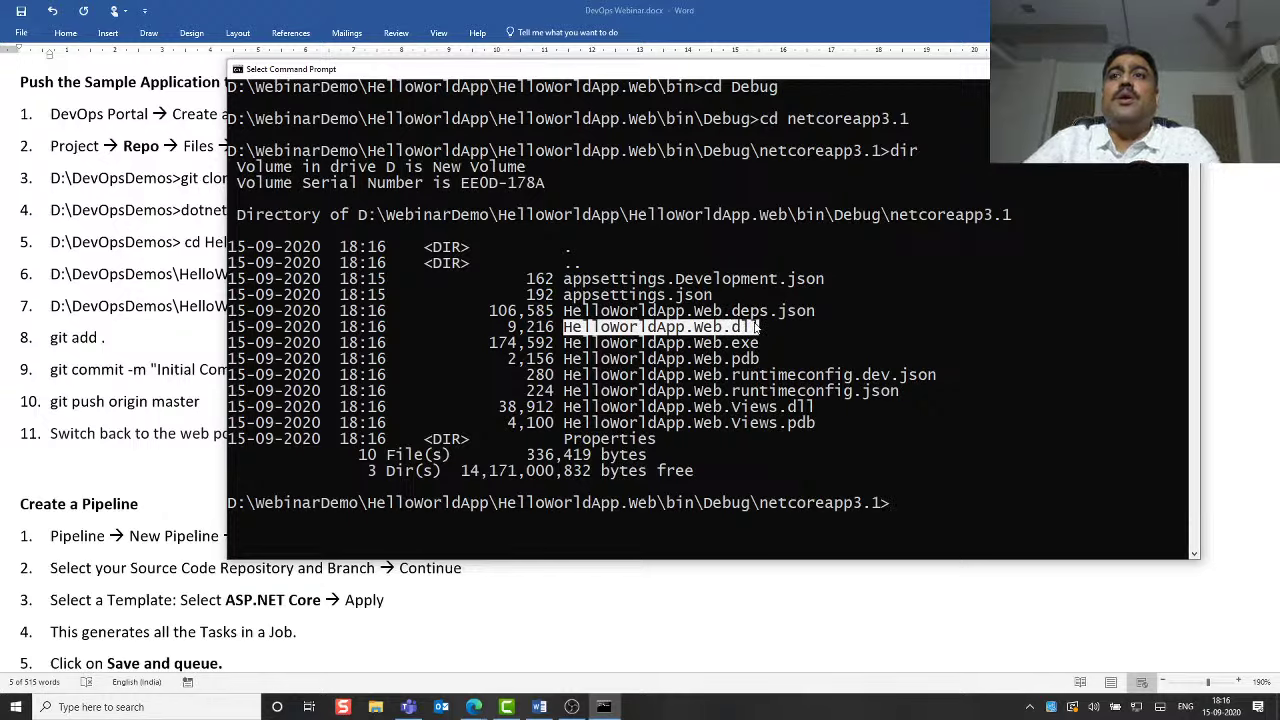
right_click(758, 328)
text(dotnet)
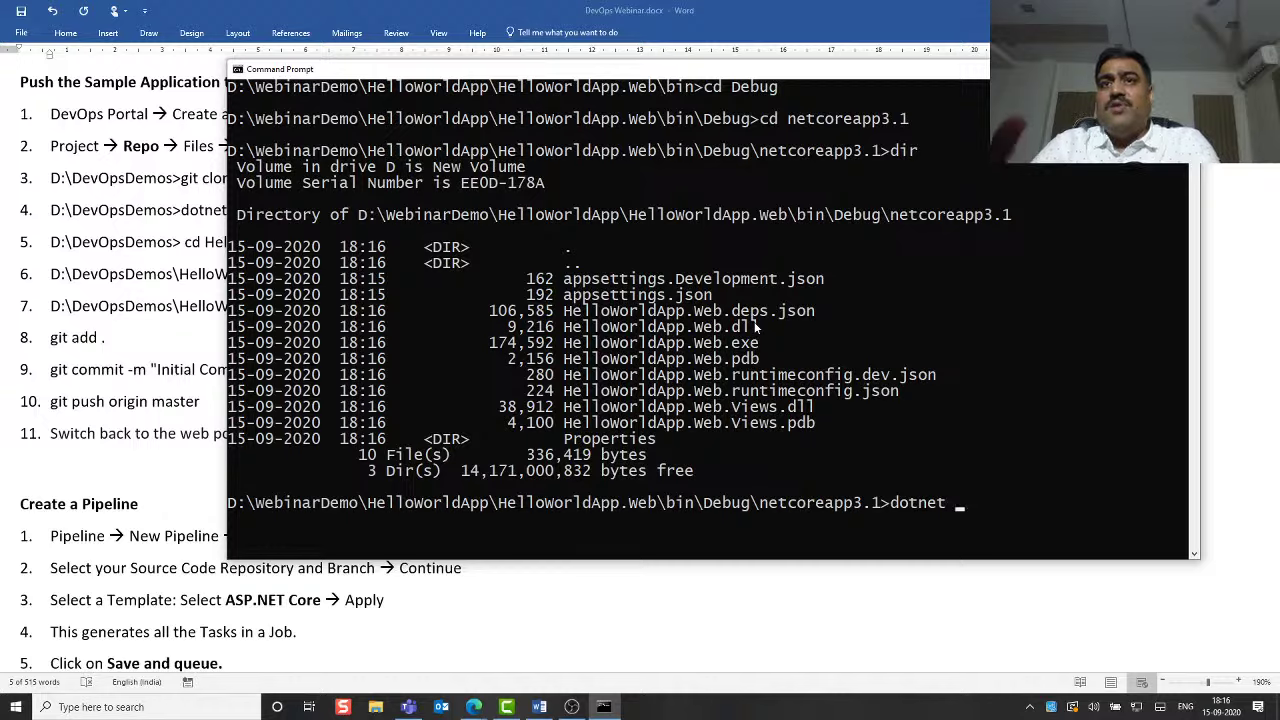
text(H)
key(Tab)
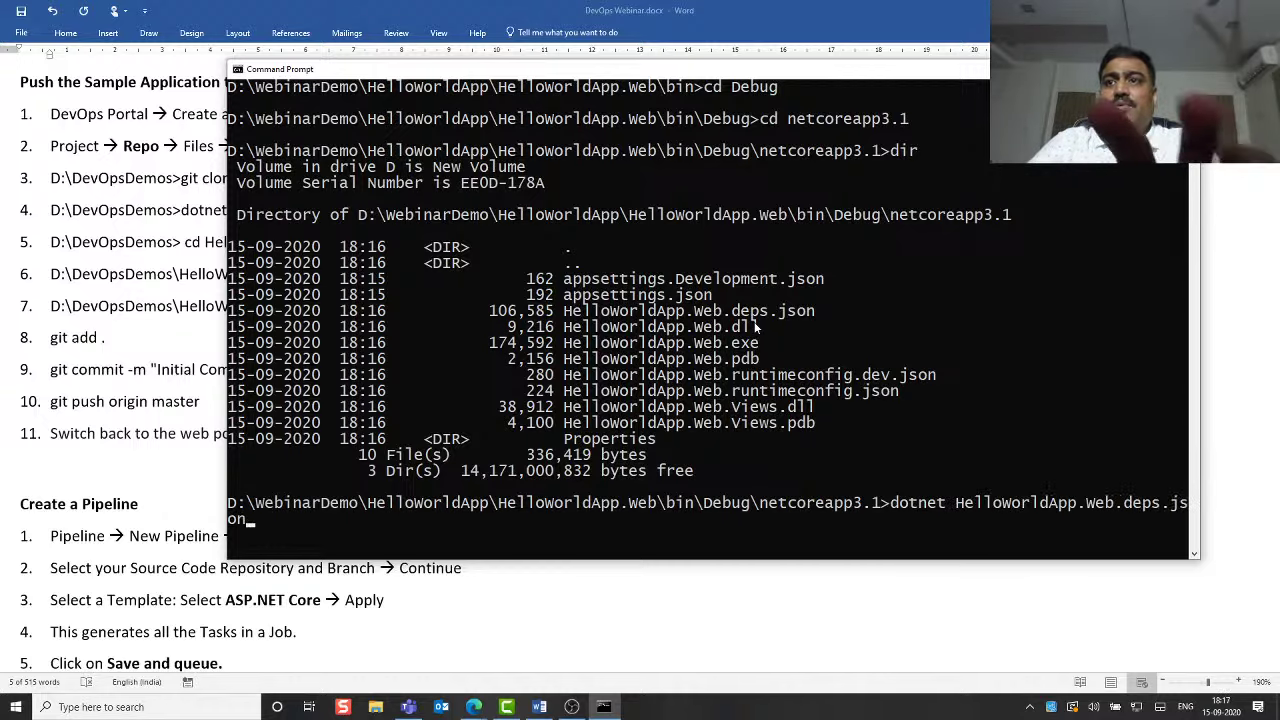
key(Tab)
key(Return)
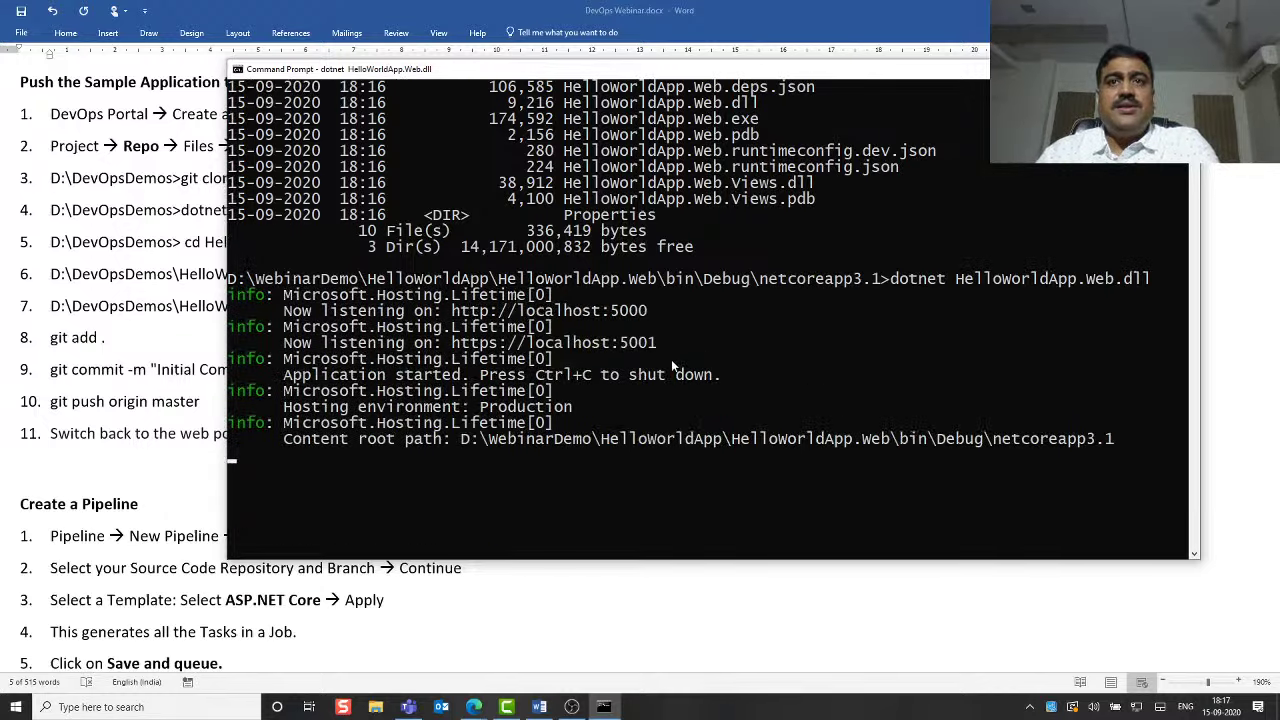
drag(452, 311, 644, 314)
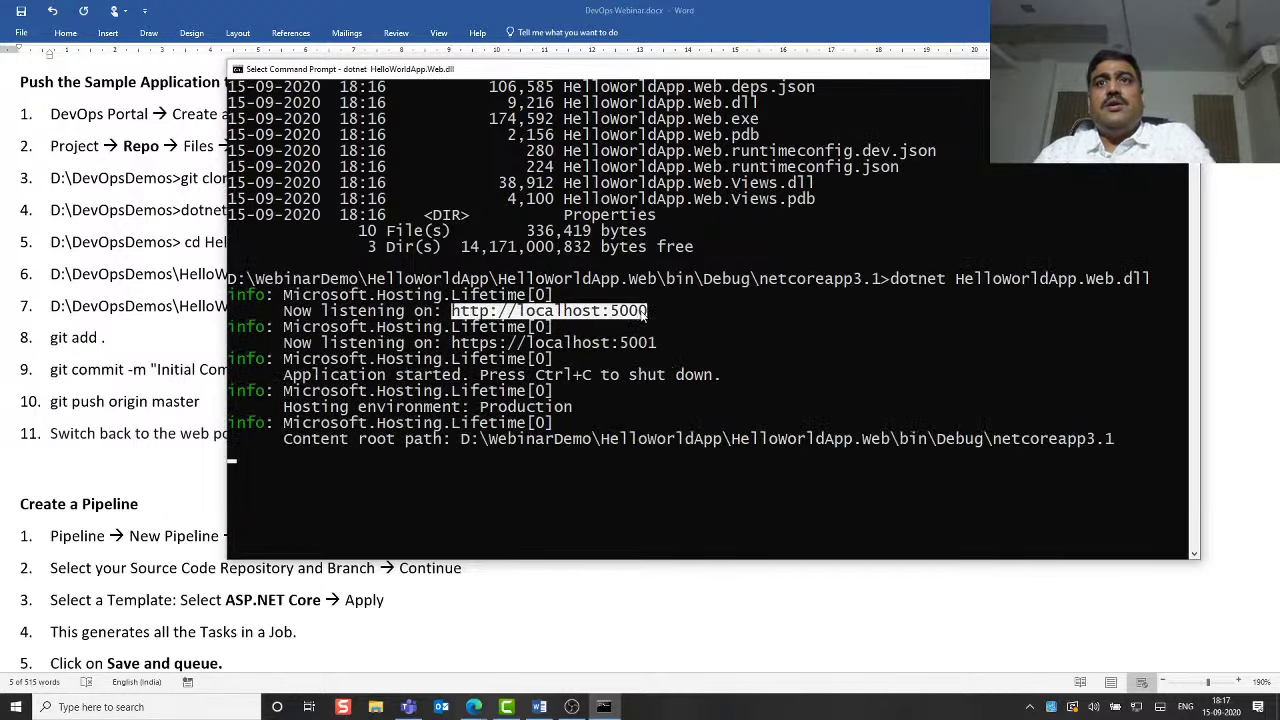
key(ctrl+c)
click(474, 707)
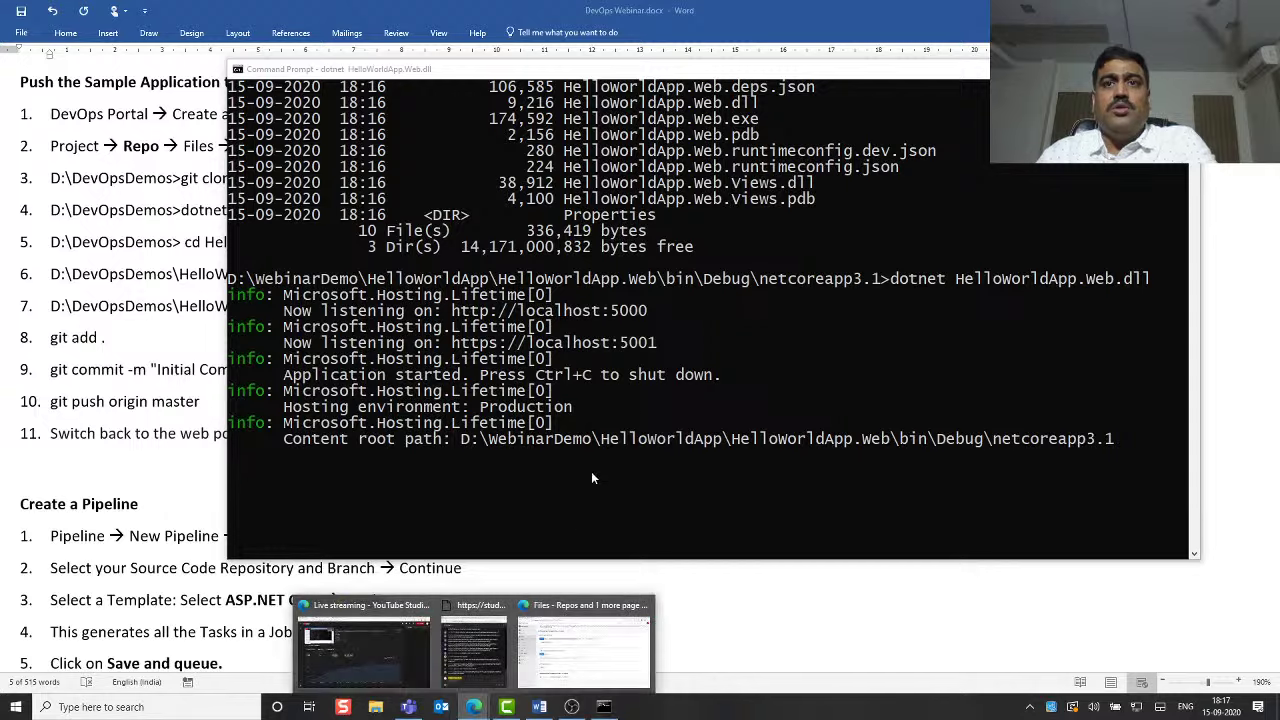
click(600, 650)
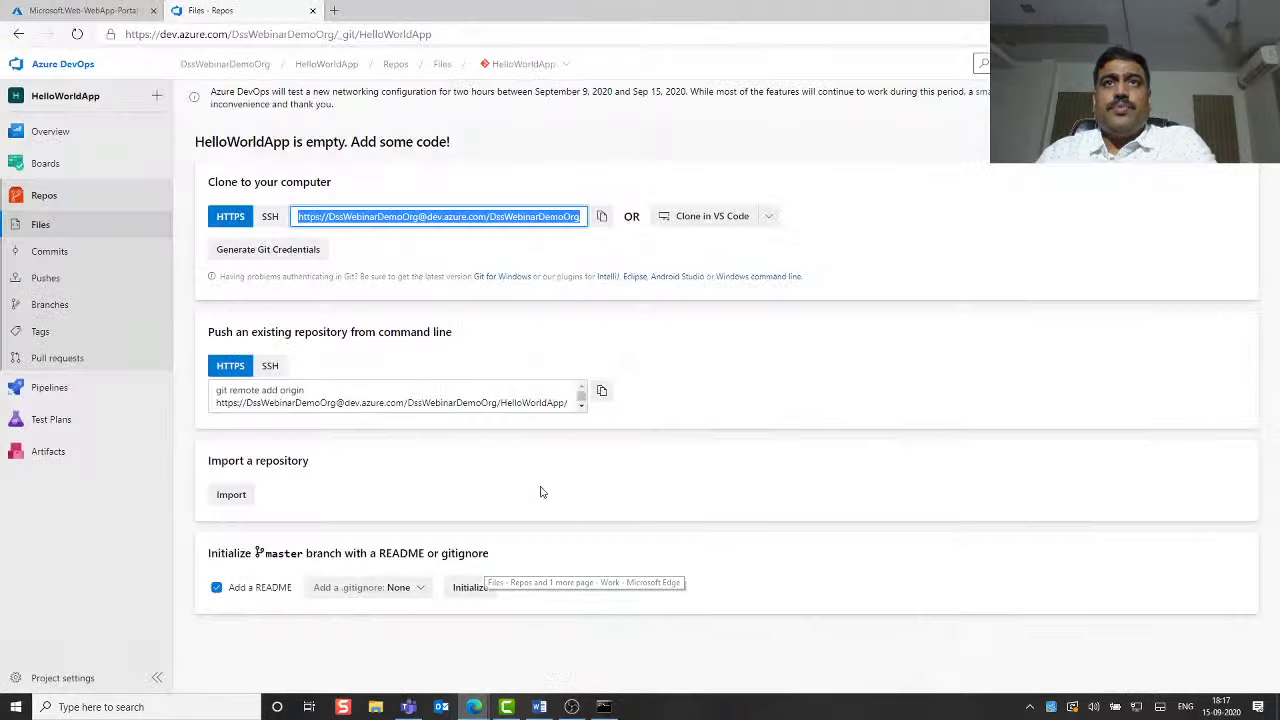
click(338, 10)
key(ctrl+v)
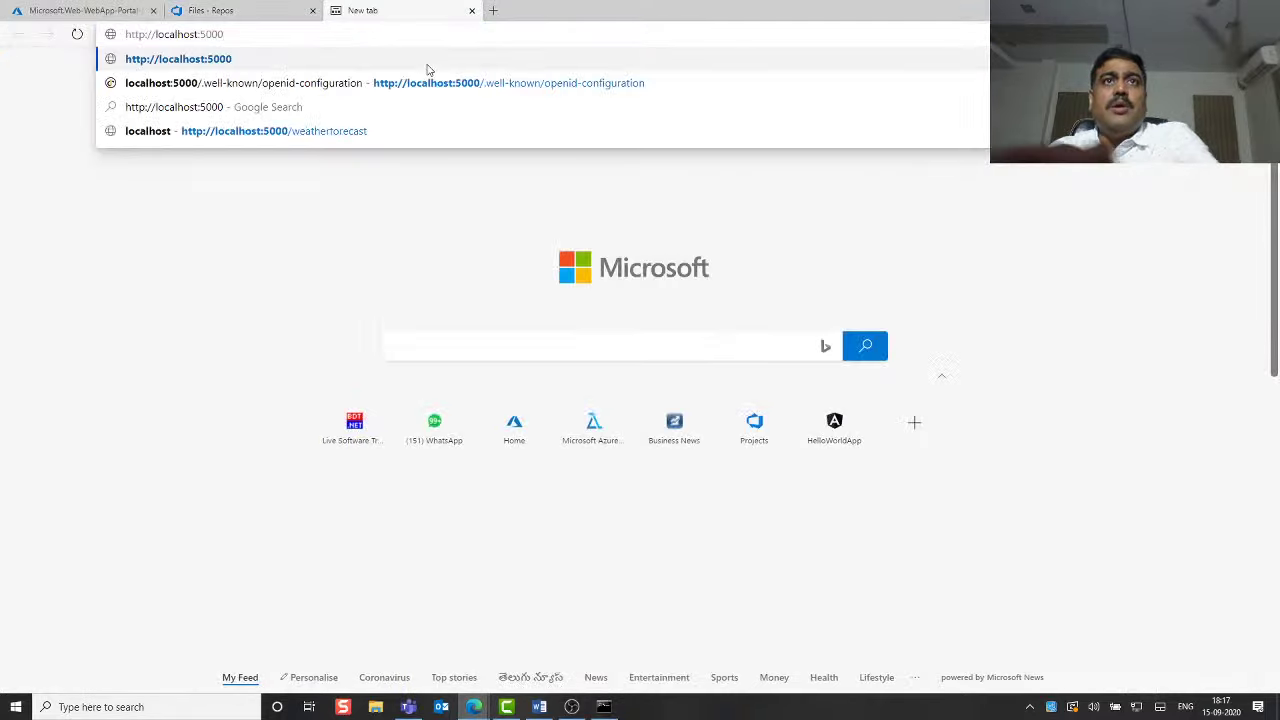
key(Return)
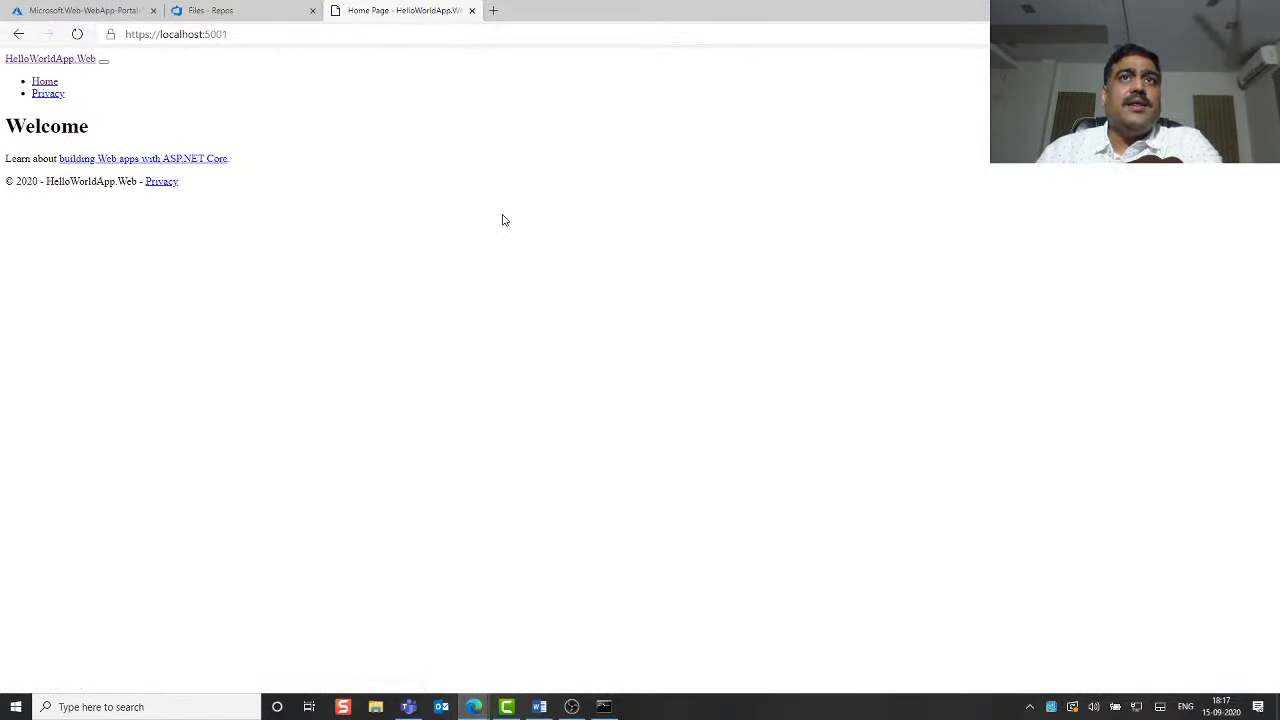
click(603, 708)
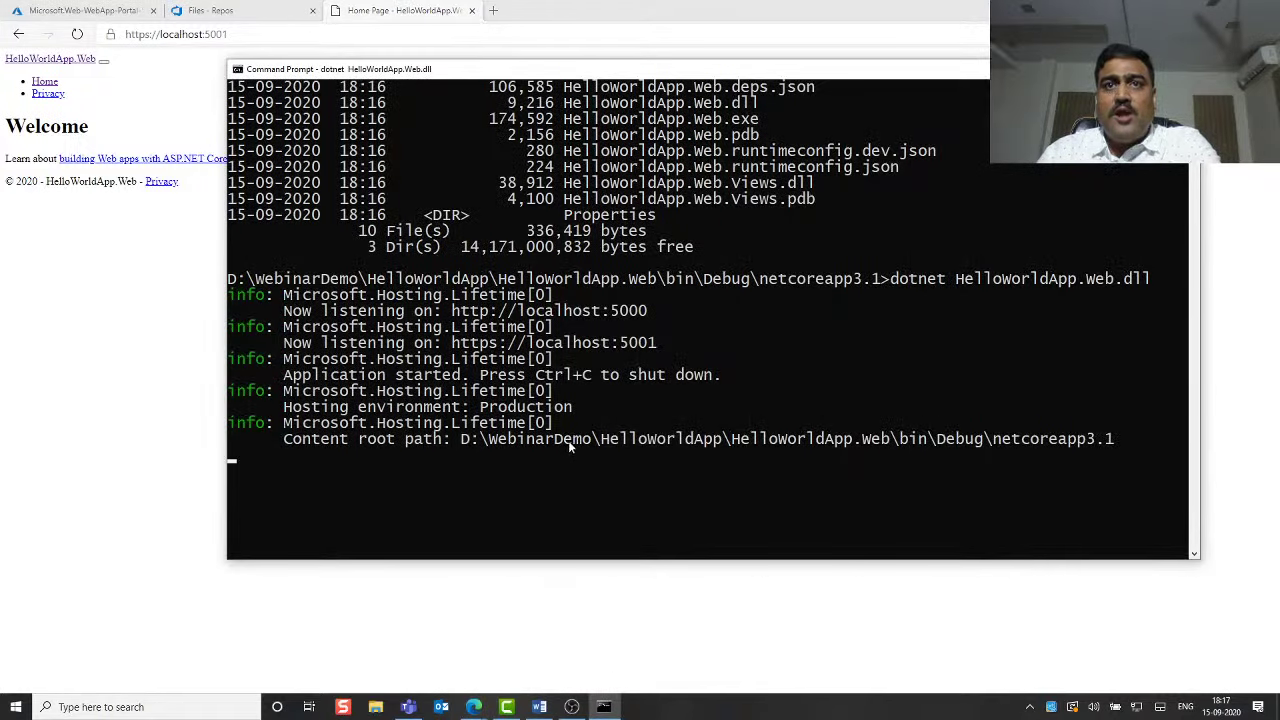
Stop the app, go back up to the HelloWorldApp.Web folder and list its contents.
key(ctrl+c)
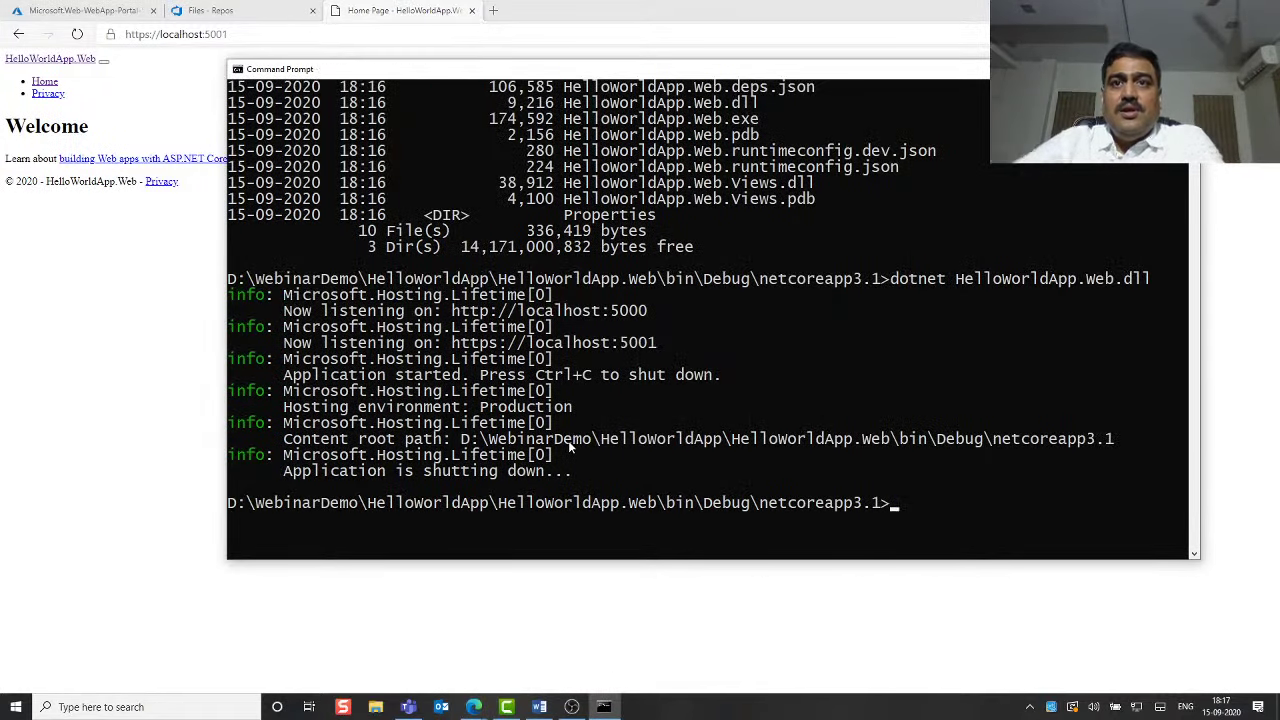
text(cd)
key(Return)
text(cd..)
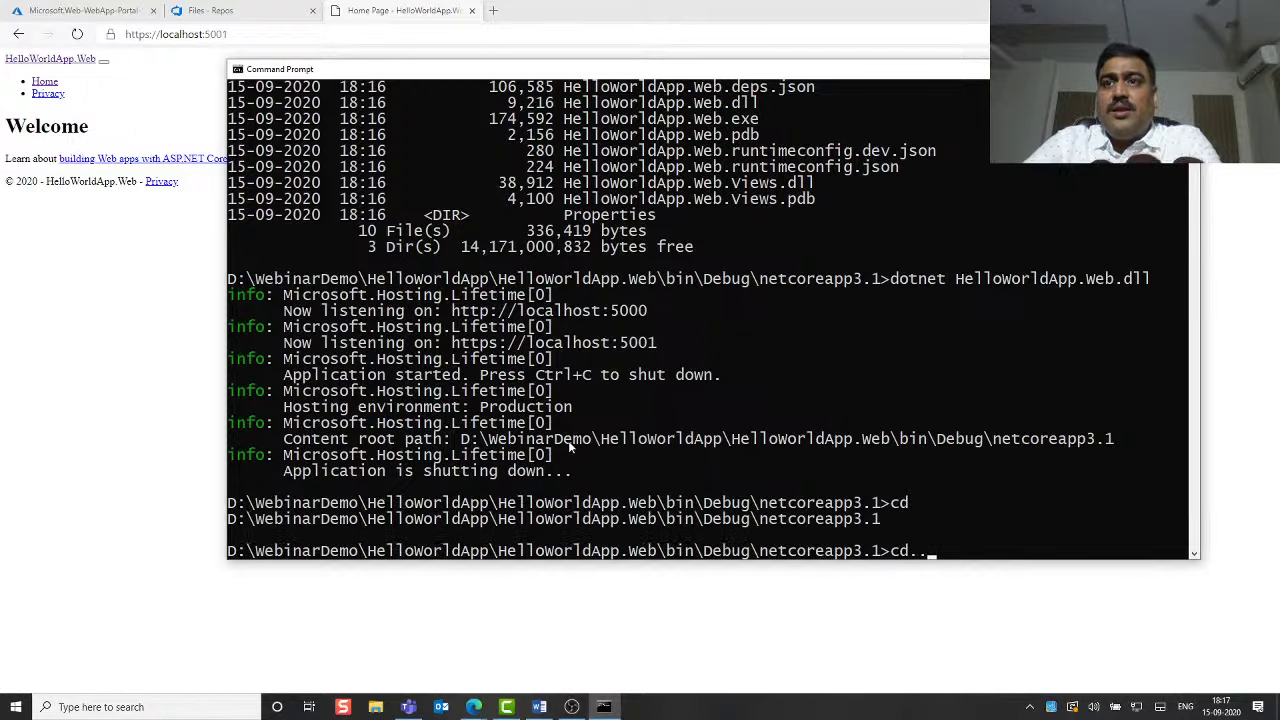
key(Return)
text(cd..)
key(Return)
text(cd..)
key(Return)
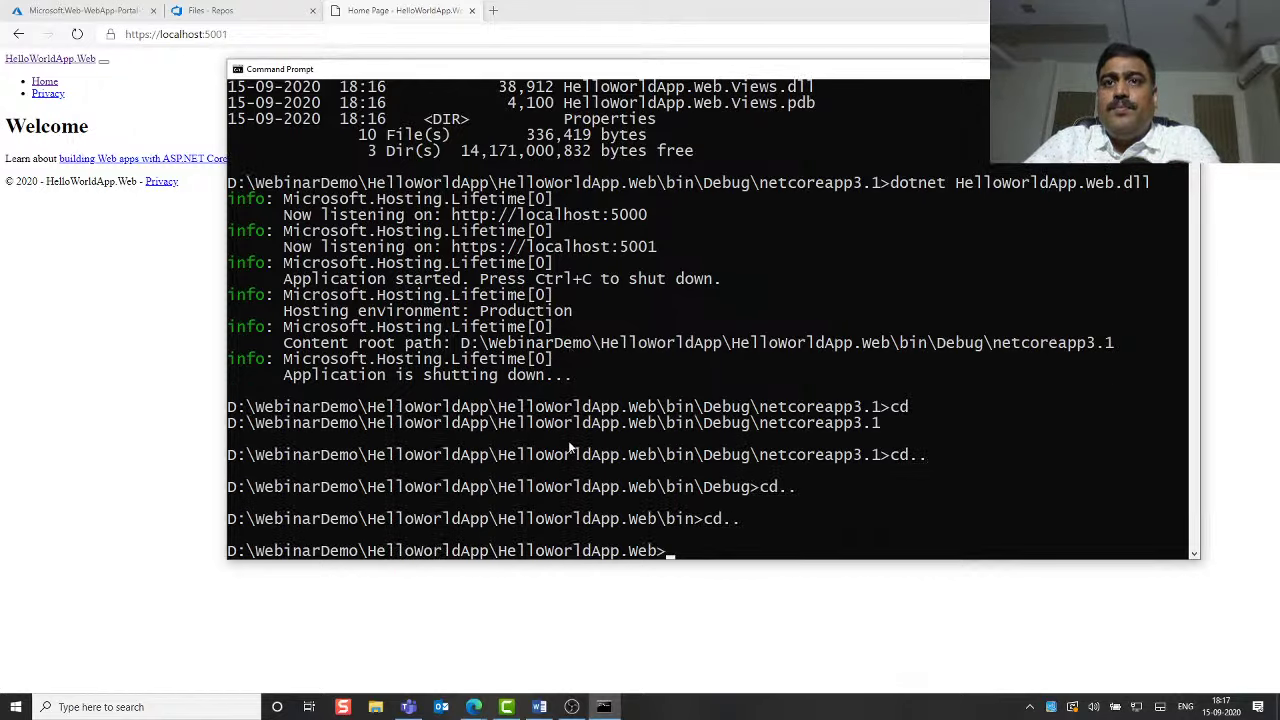
text(dir)
key(Return)
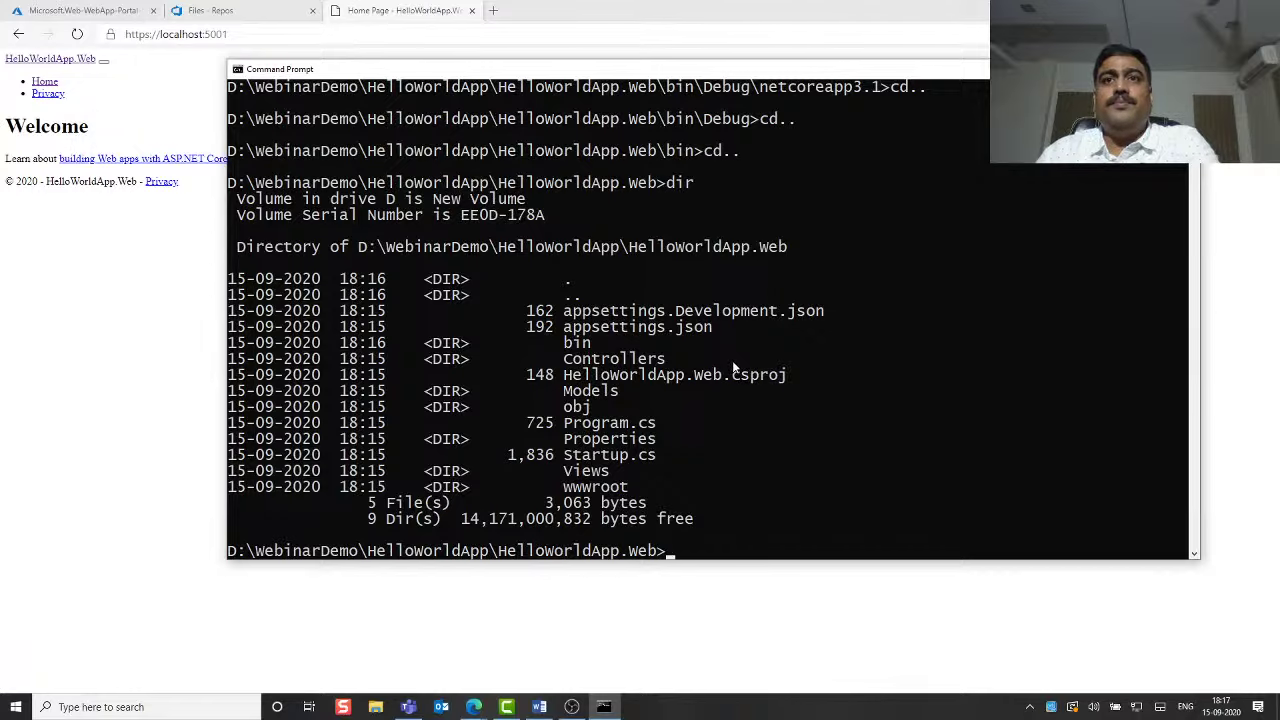
scroll(733, 368, down, 1)
Start the command 'dotnet ./bin/debug/' using tab completion for the path.
text(dotne)
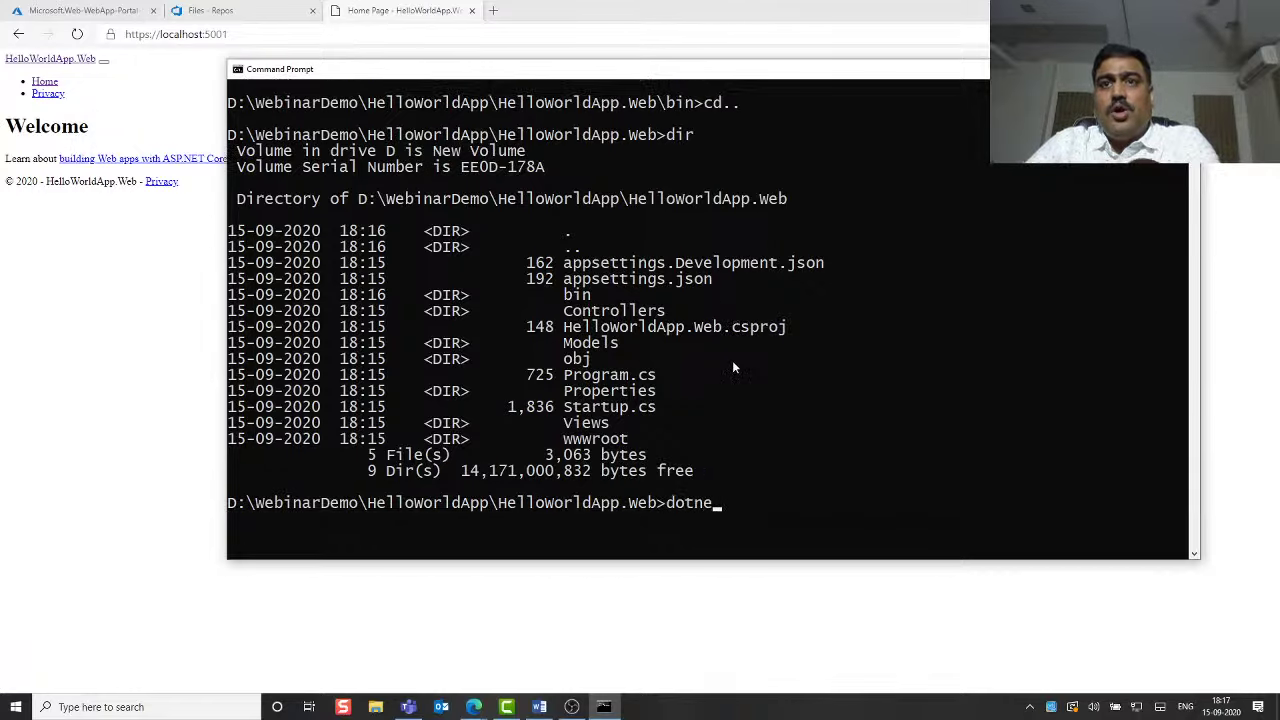
text(t)
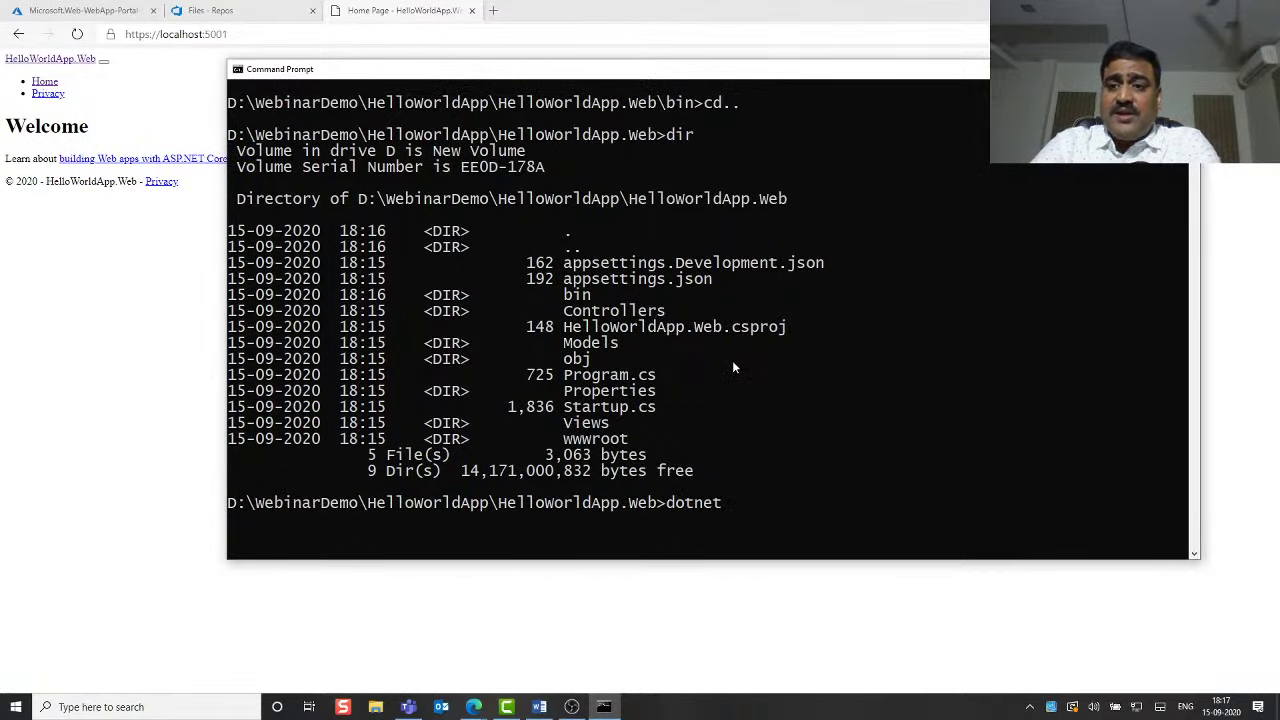
text( ./)
key(Tab)
key(Tab)
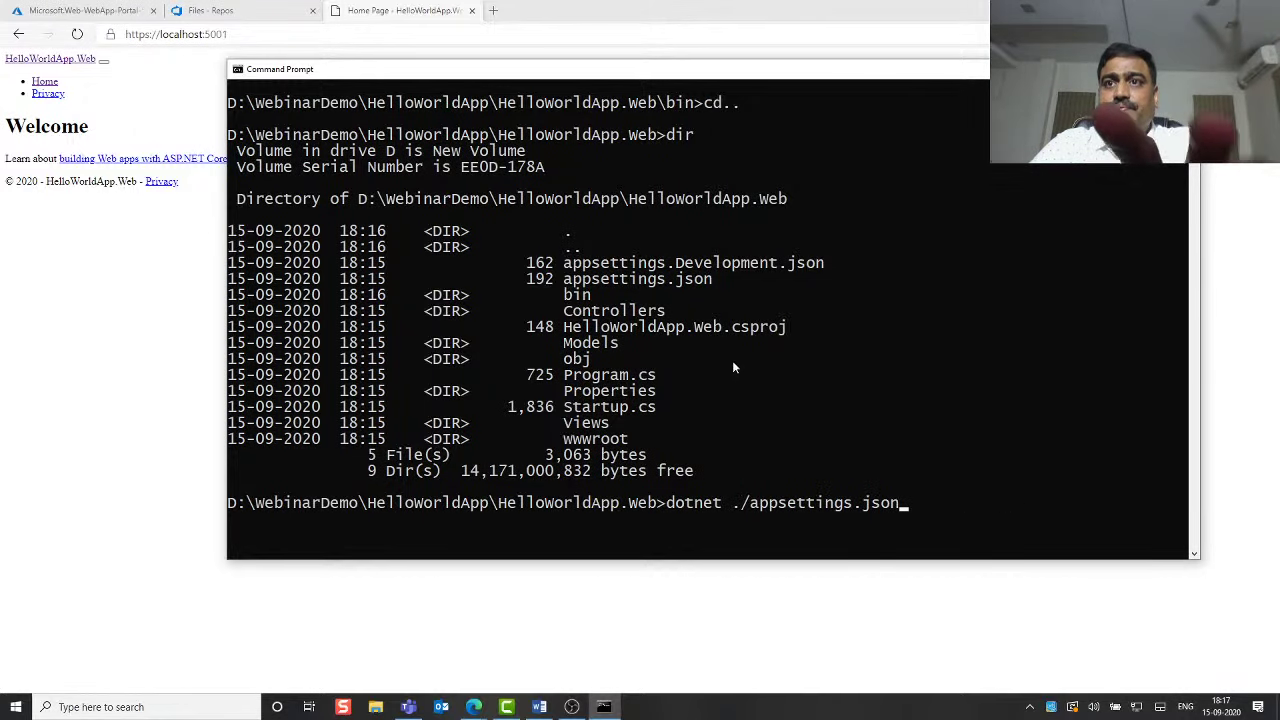
key(Tab)
text(/)
key(Tab)
key(Tab)
key(Tab)
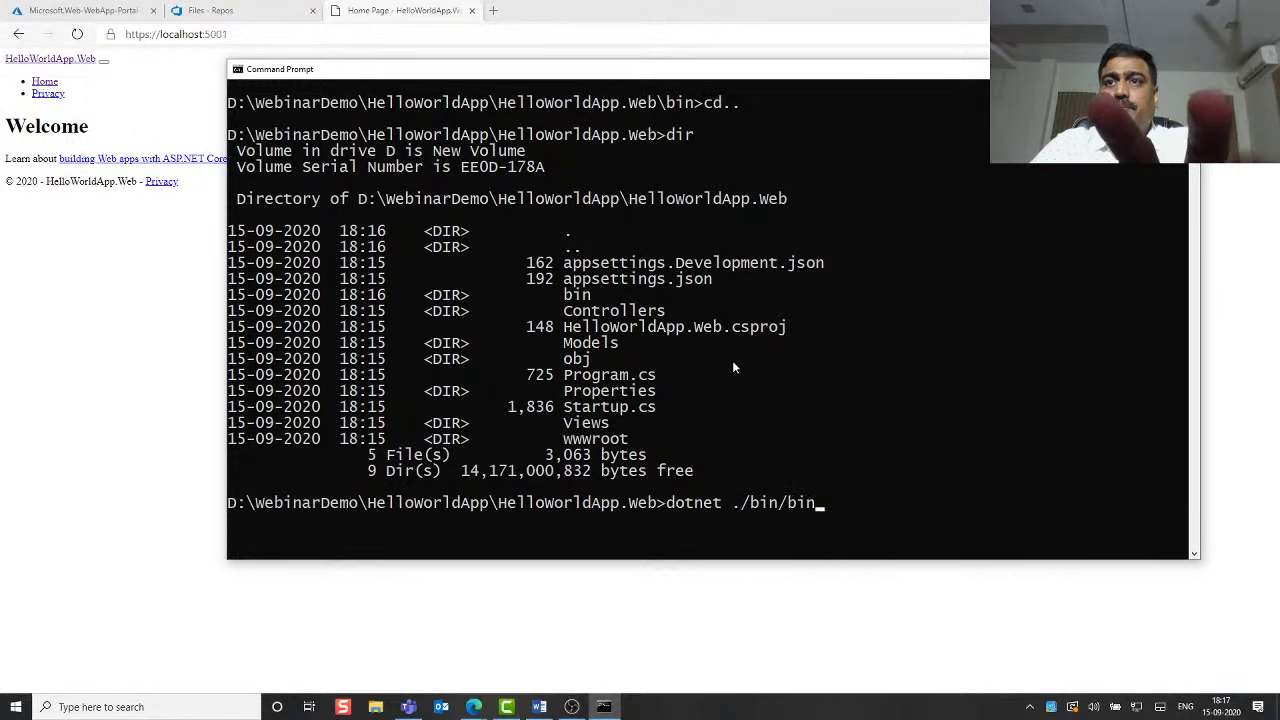
key(Tab)
key(BackSpace)
key(BackSpace)
key(BackSpace)
key(BackSpace)
key(BackSpace)
key(BackSpace)
key(BackSpace)
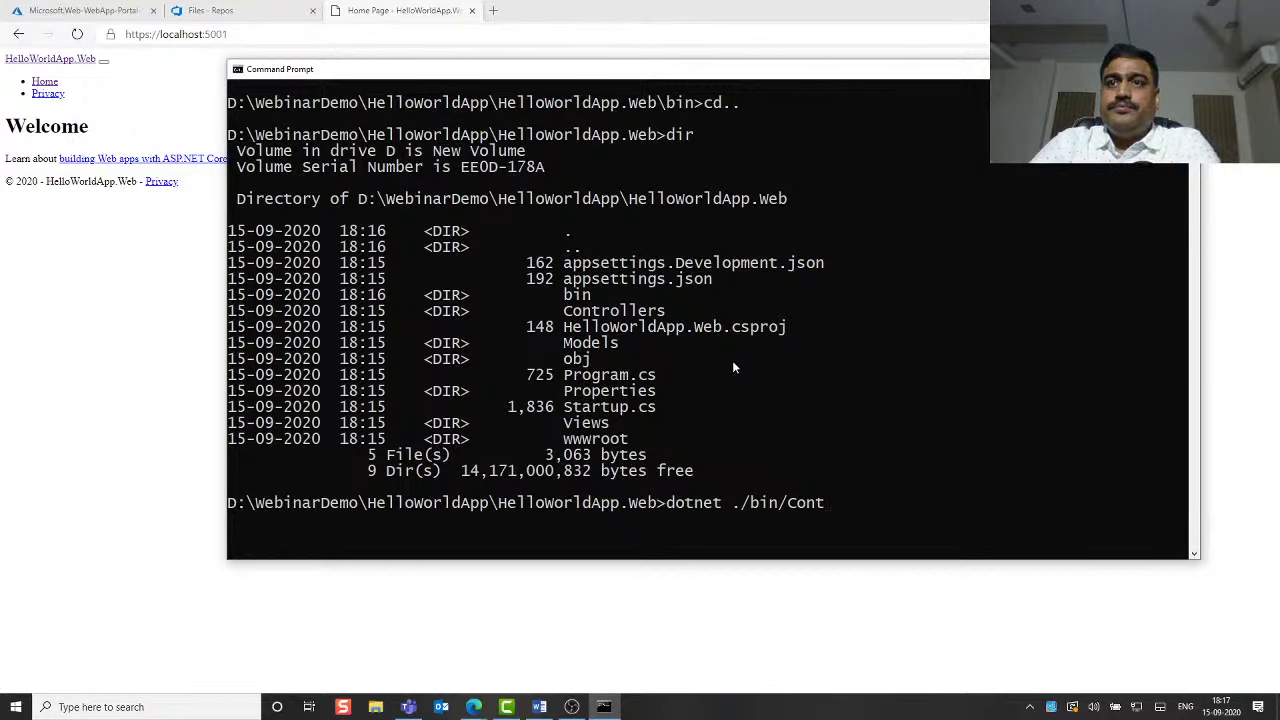
key(BackSpace)
key(BackSpace)
key(BackSpace)
key(BackSpace)
text(debug)
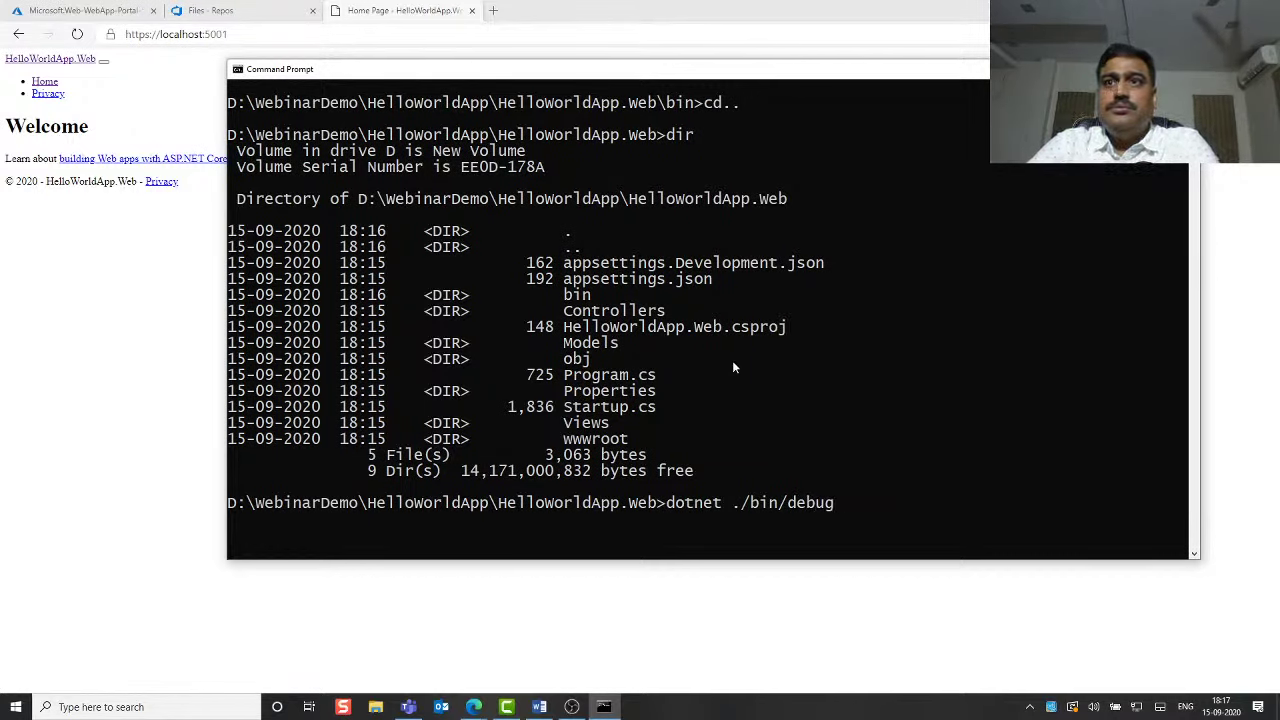
text(/)
key(Tab)
key(BackSpace)
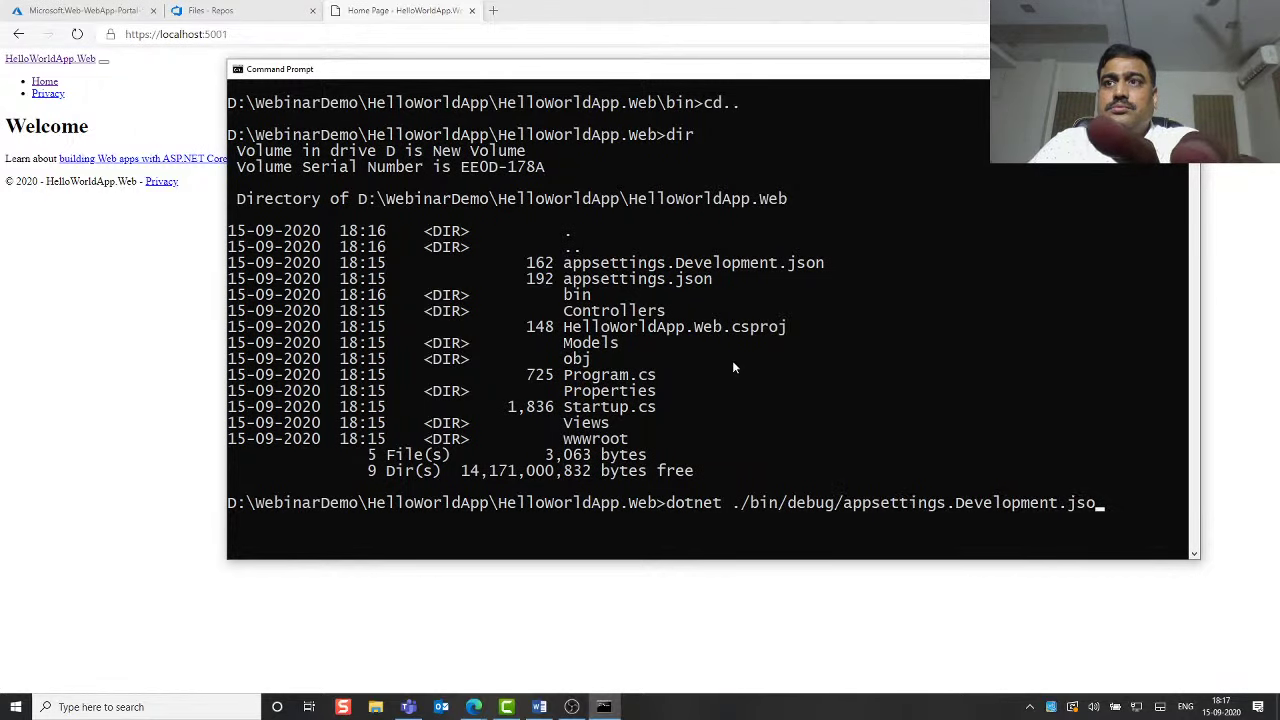
key(BackSpace)
key(BackSpace)
key(BackSpace)
key(BackSpace)
key(BackSpace)
key(BackSpace)
key(BackSpace)
key(BackSpace)
key(BackSpace)
key(BackSpace)
key(BackSpace)
key(BackSpace)
key(BackSpace)
key(BackSpace)
key(BackSpace)
key(BackSpace)
key(BackSpace)
key(BackSpace)
key(BackSpace)
key(BackSpace)
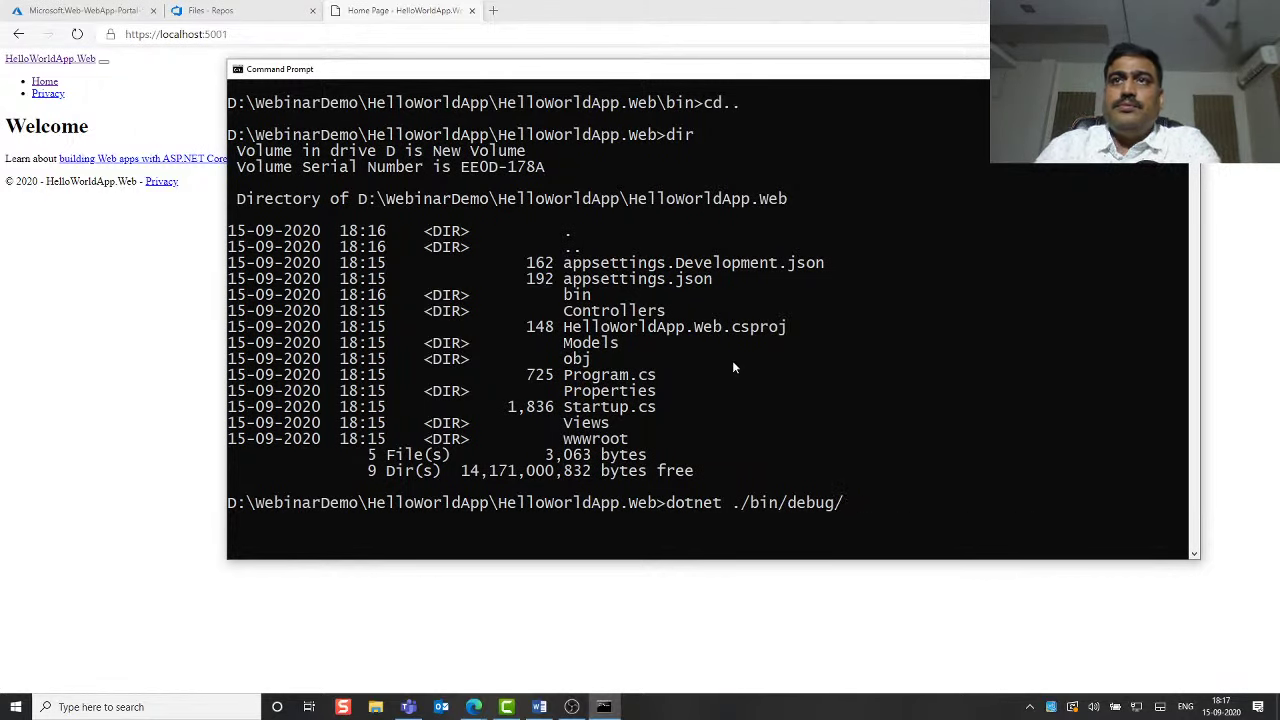
Finish the path with netcoreapp3.1/HelloWorldApp.Web.dll and run the app.
scroll(750, 206, up, 3)
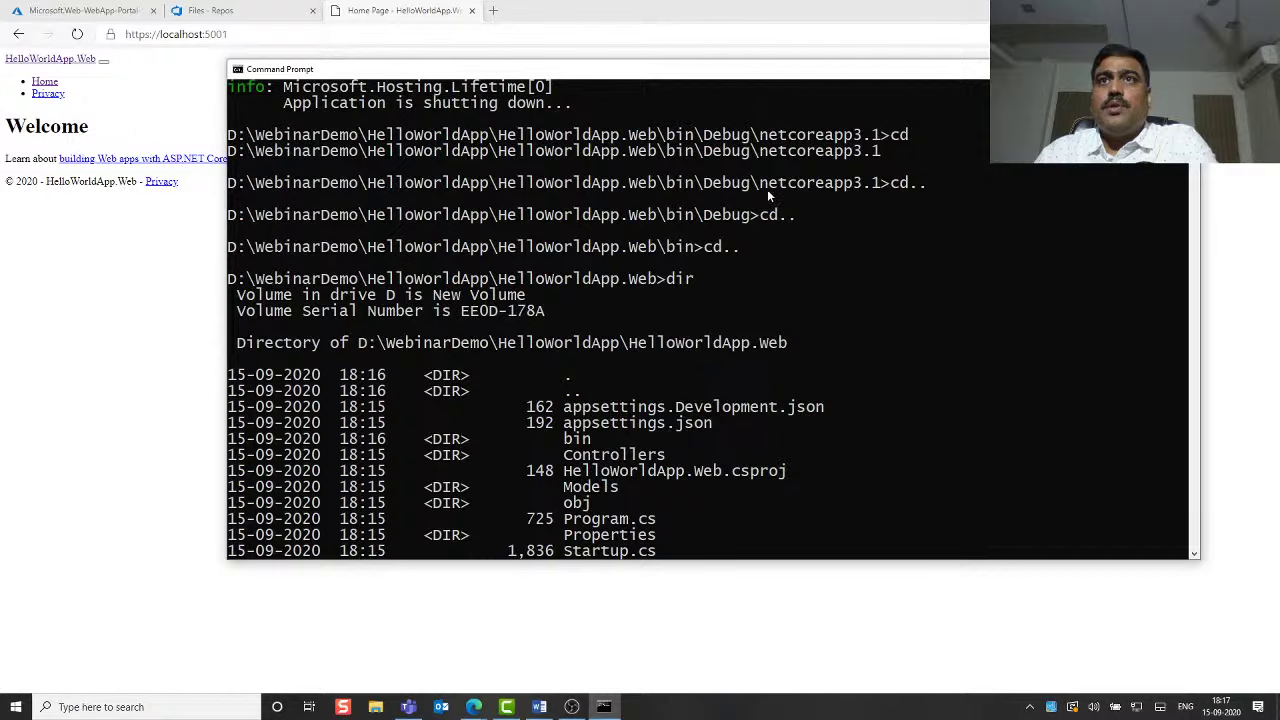
drag(762, 186, 875, 190)
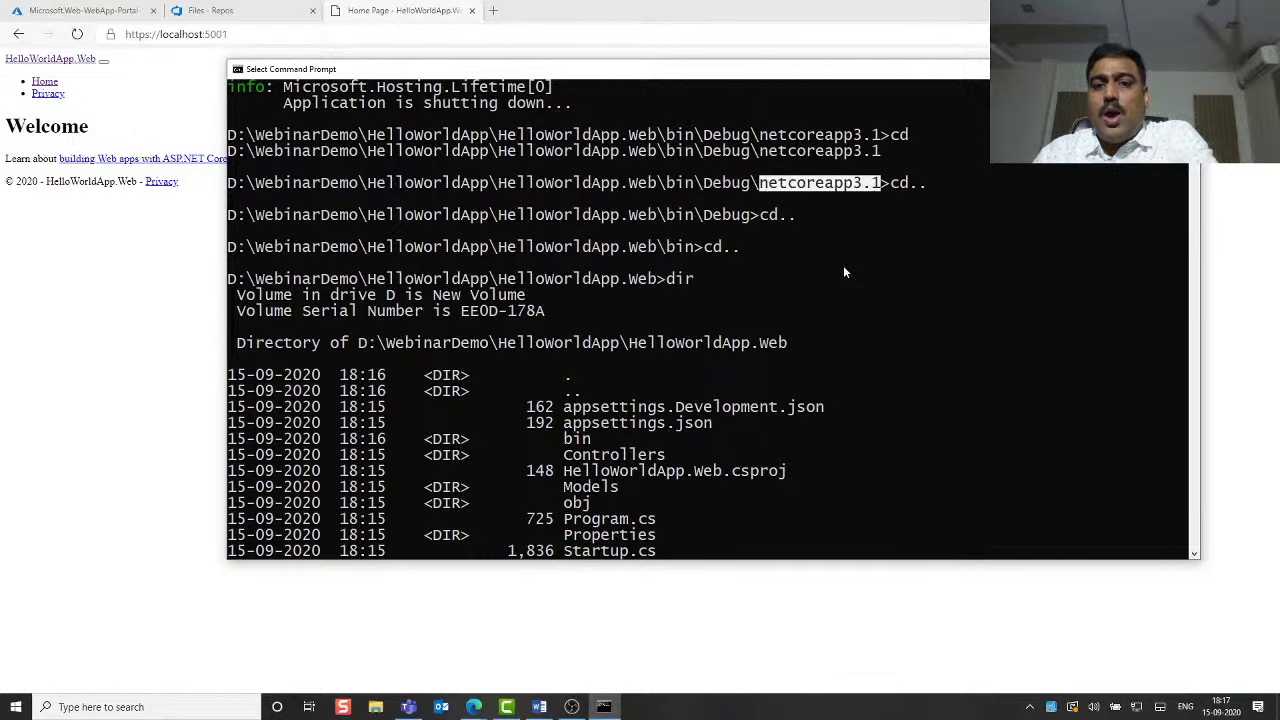
key(ctrl+c)
scroll(845, 350, down, 3)
key(ctrl+v)
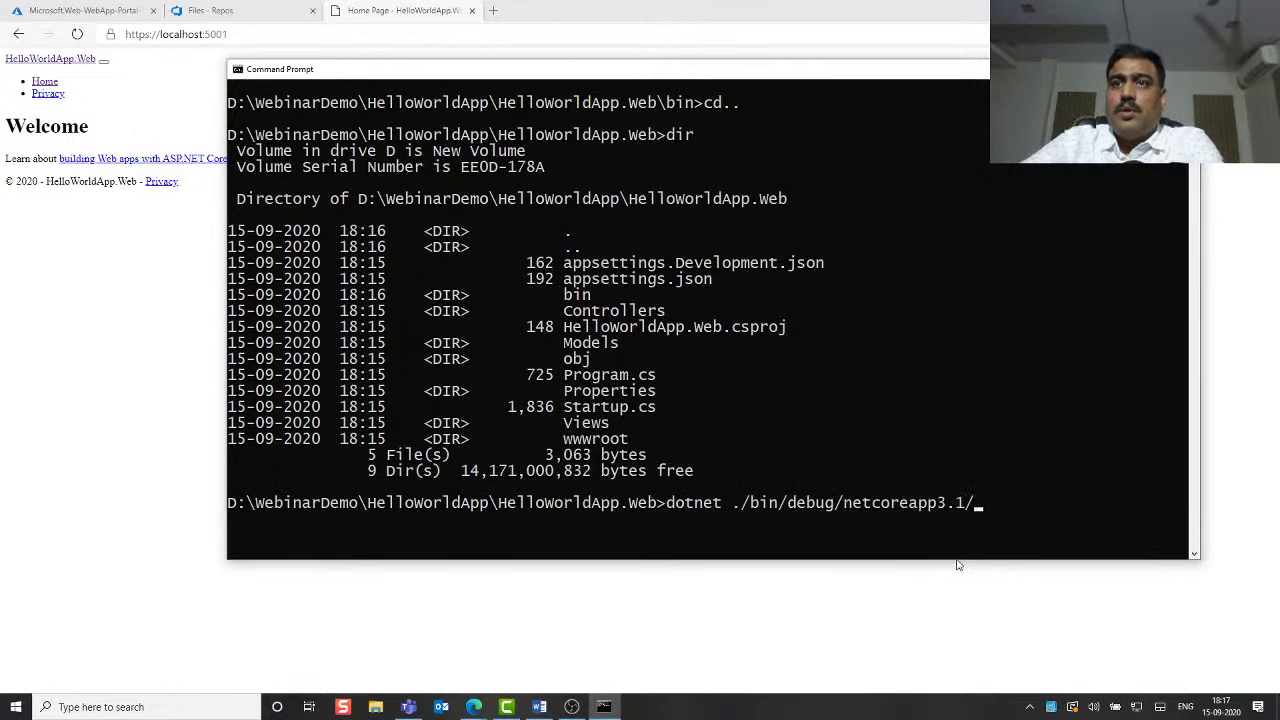
text(/HelloWorld)
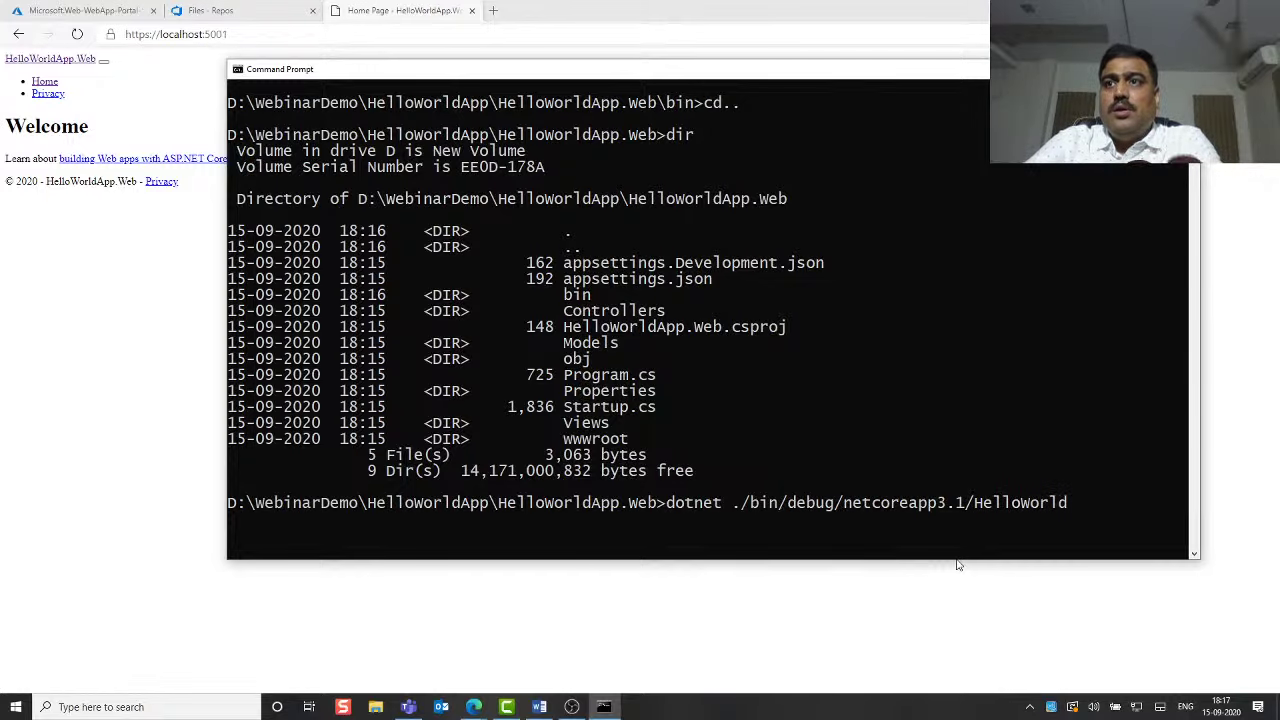
text(APp.W)
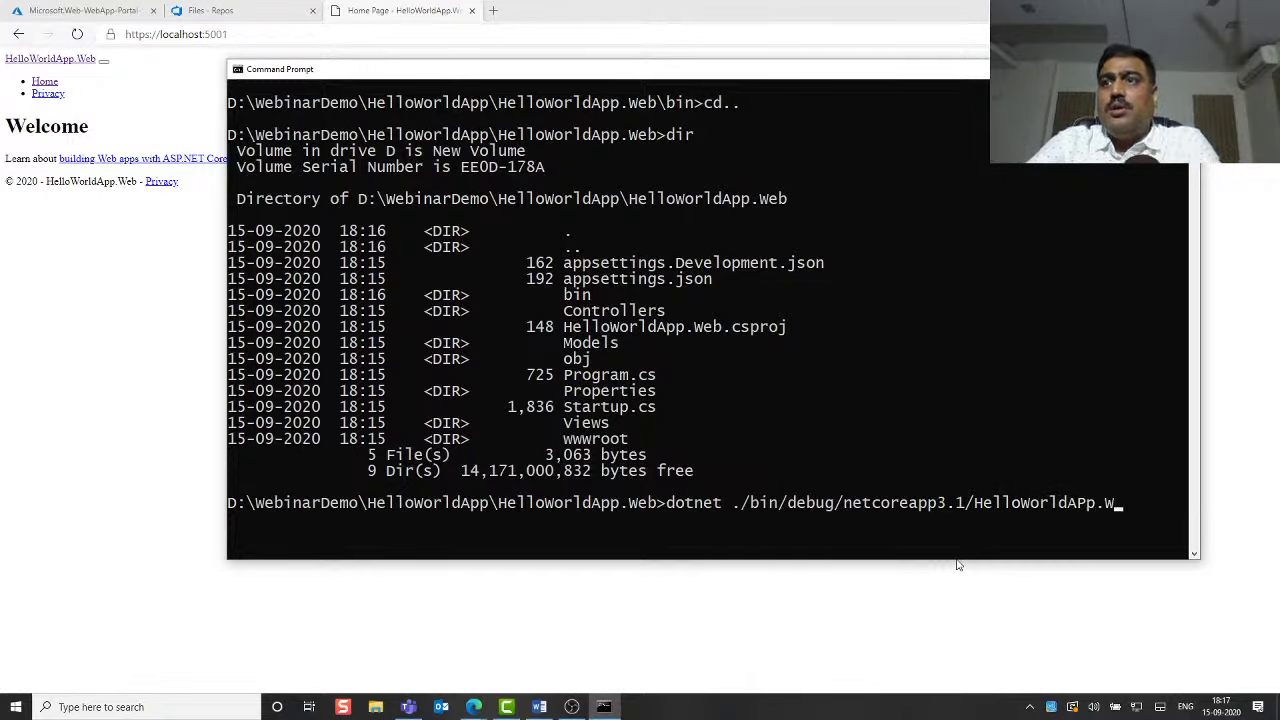
text(e)
key(BackSpace)
key(BackSpace)
key(BackSpace)
key(BackSpace)
key(BackSpace)
text(pp.W)
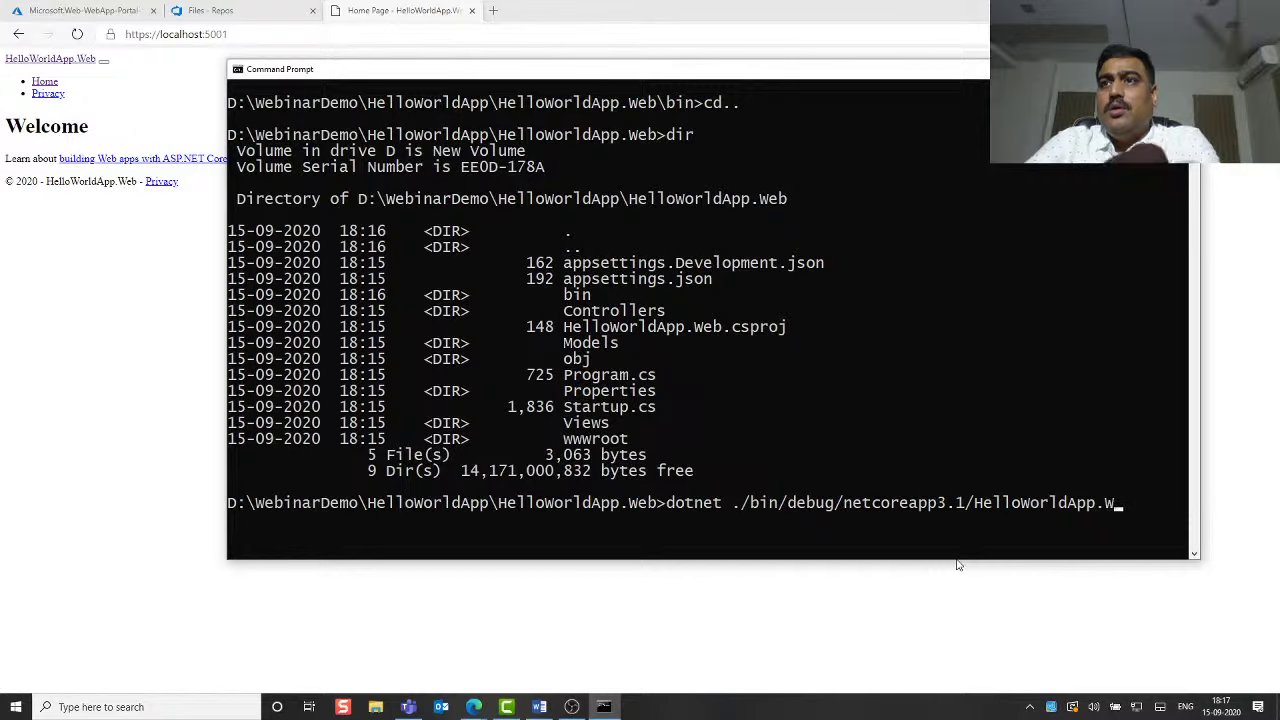
text(Ebb.dll)
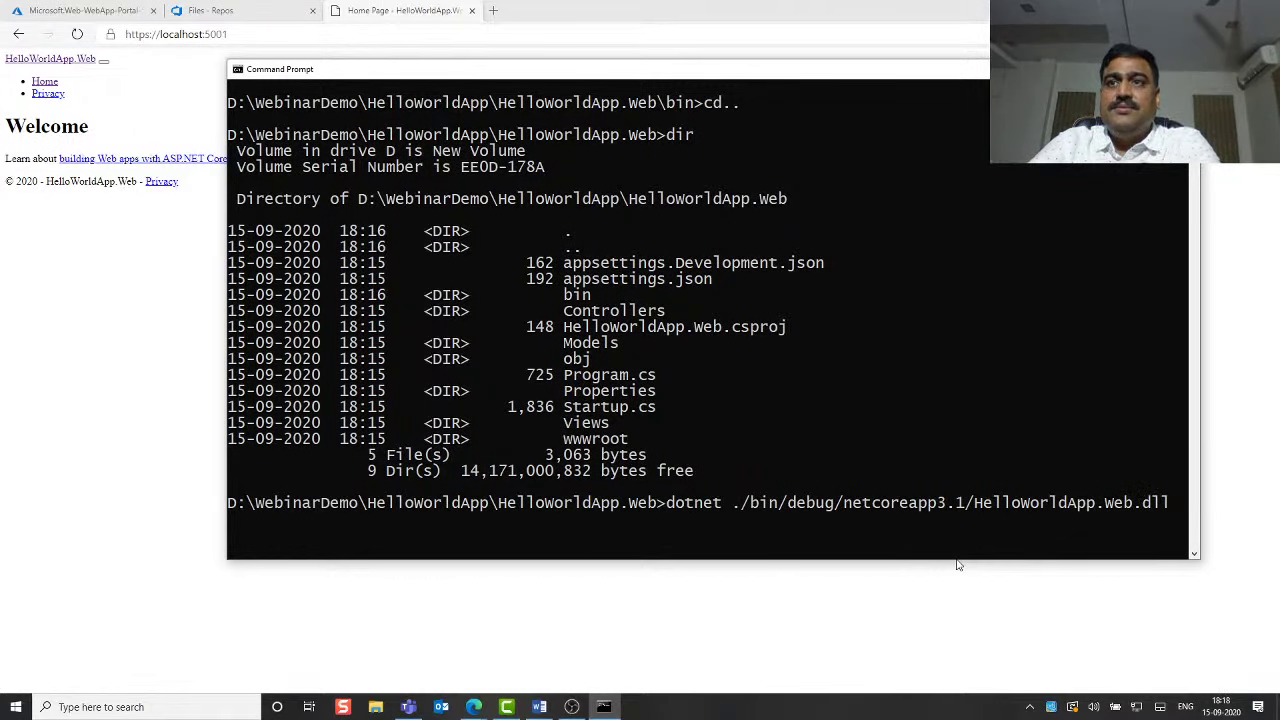
key(Return)
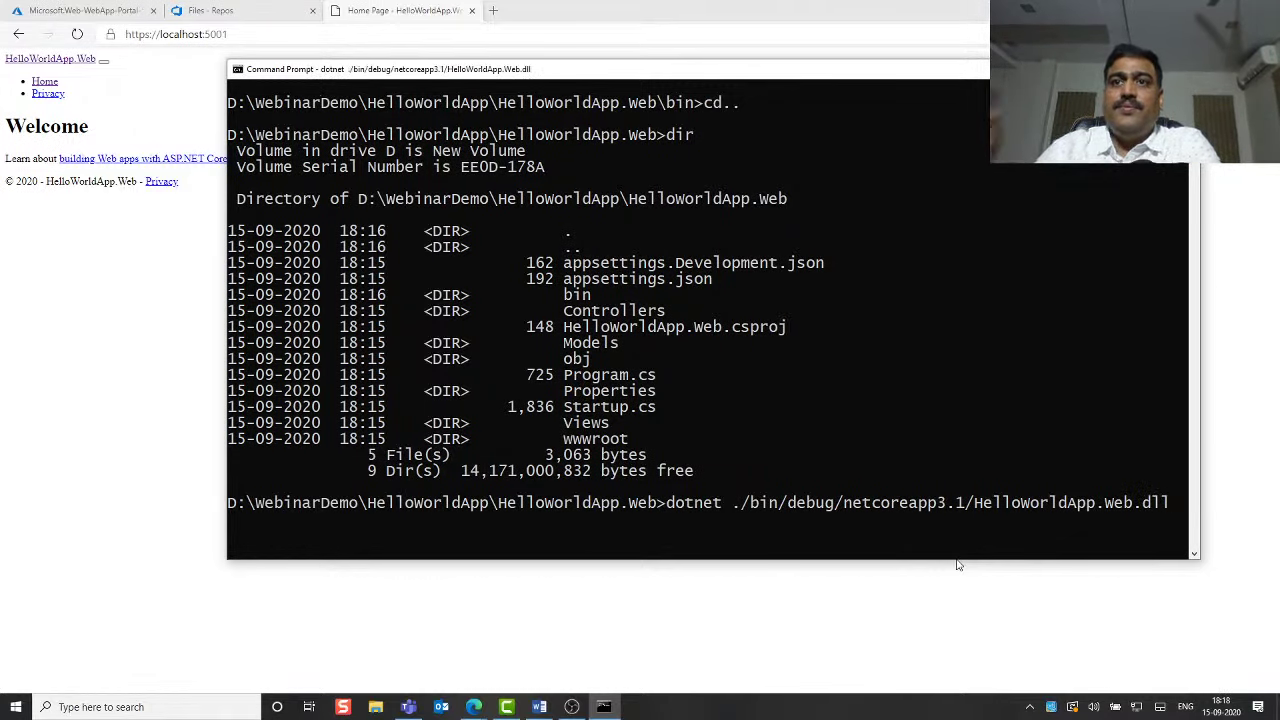
click(169, 290)
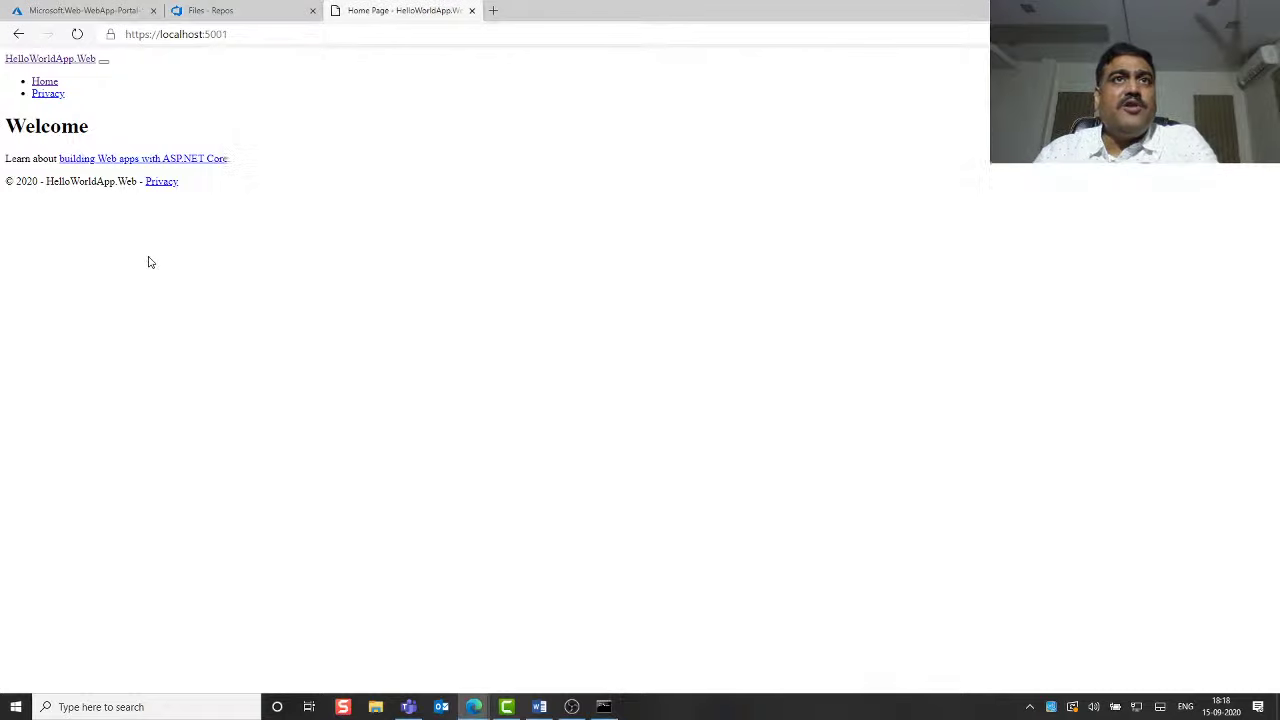
click(77, 34)
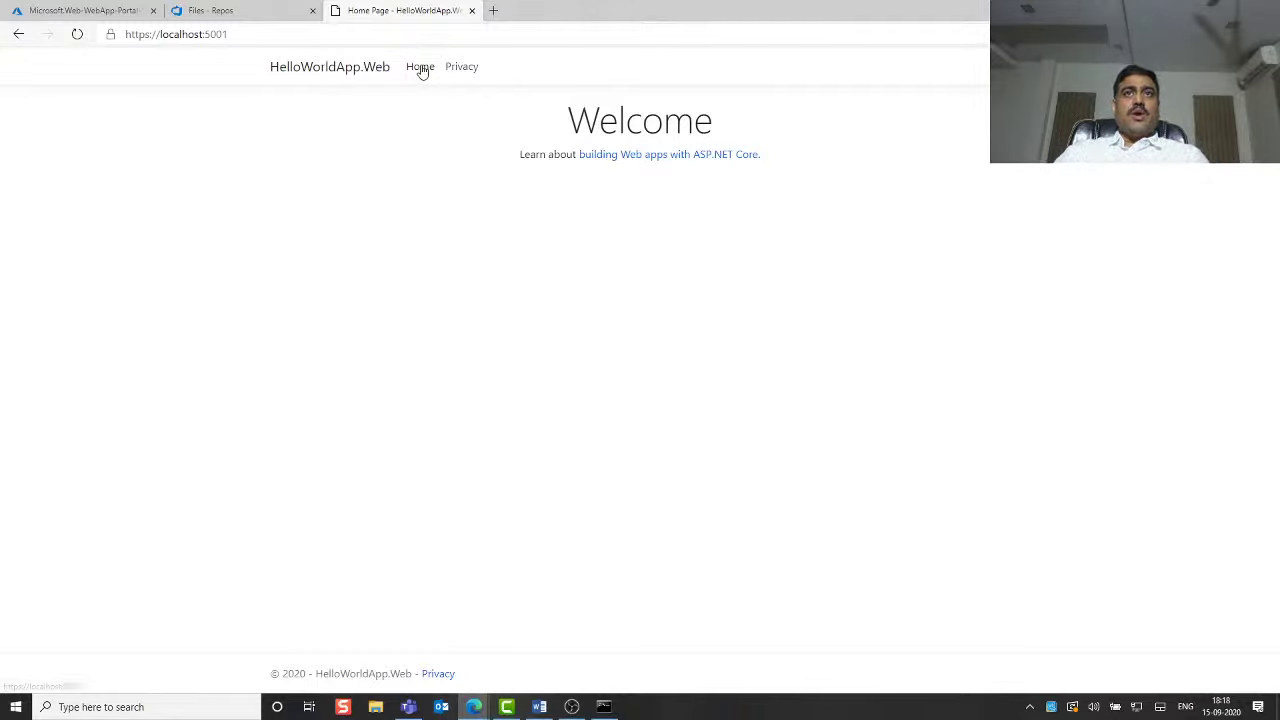
click(460, 68)
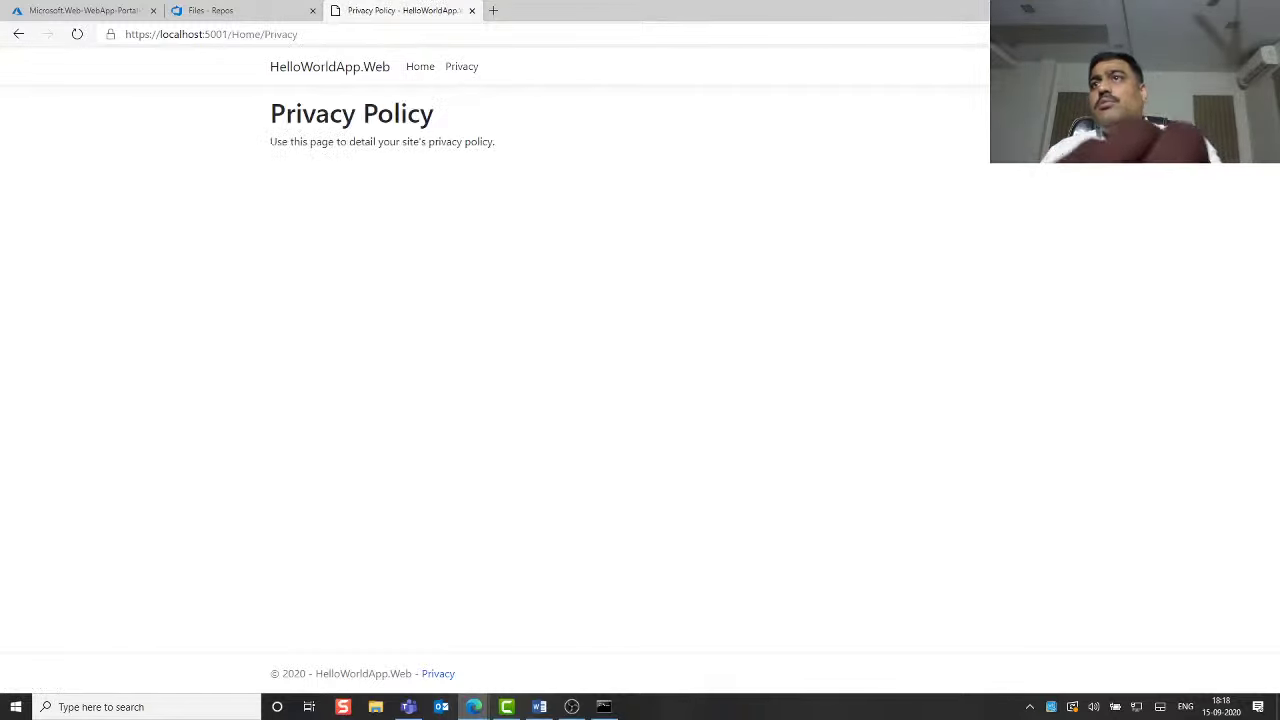
click(472, 10)
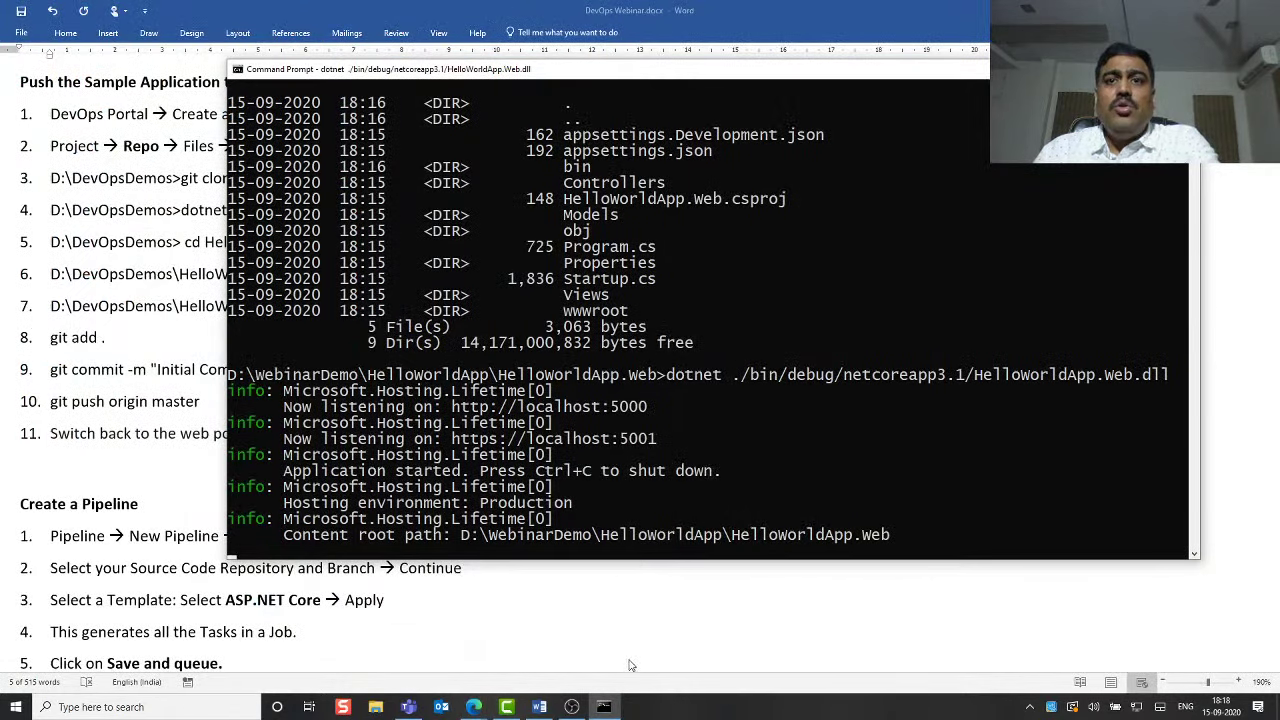
Shut down the local app with Ctrl+C and launch VS Code with 'code .' in HelloWorldApp.Web.
scroll(718, 485, down, 2)
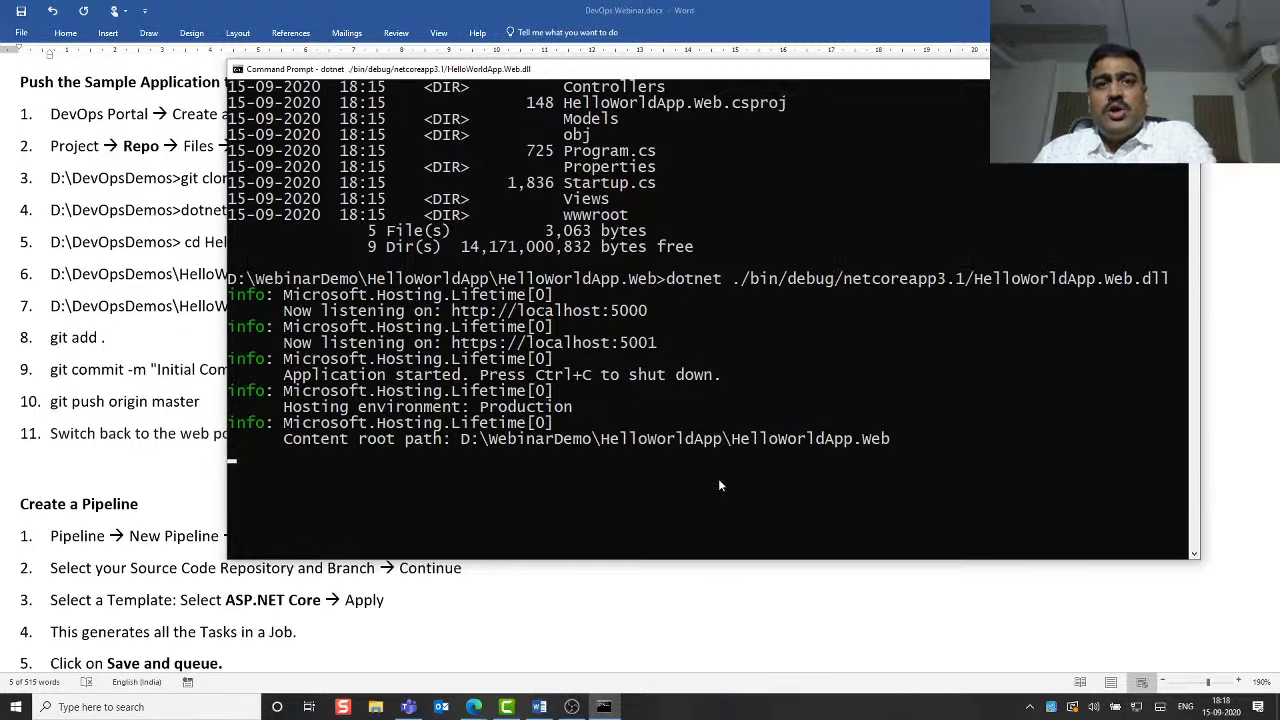
key(ctrl+c)
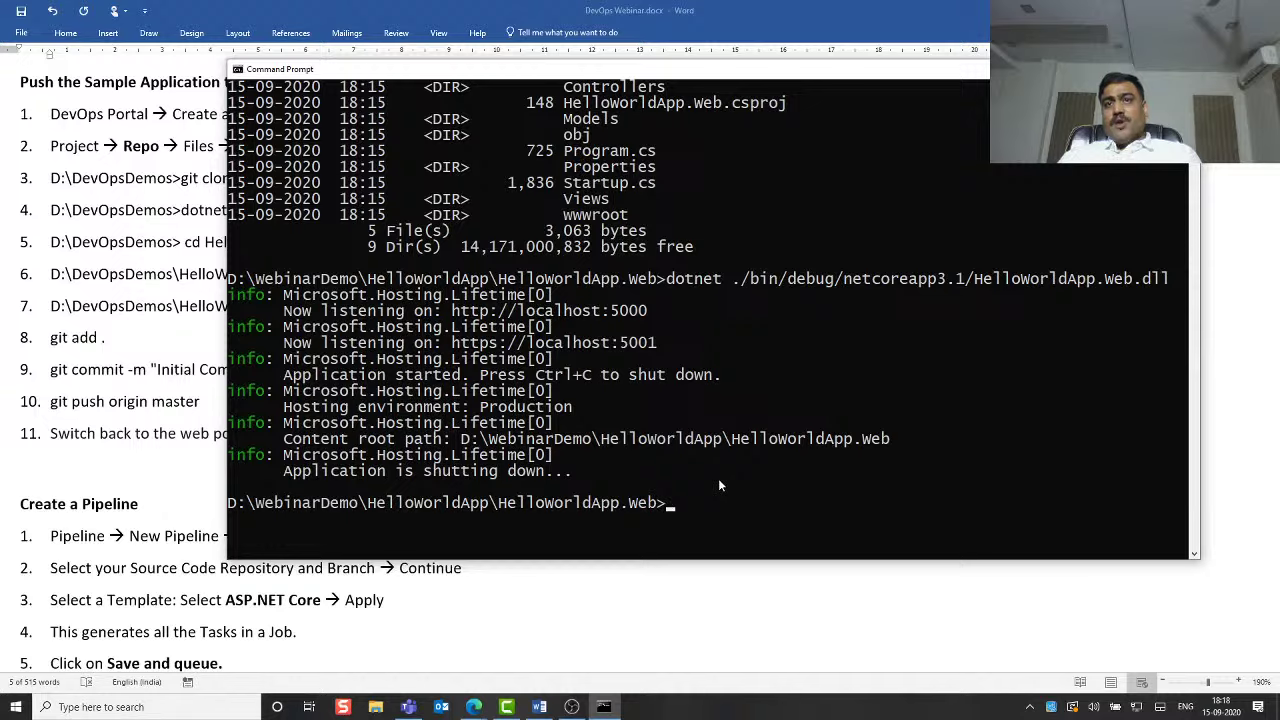
text(Co)
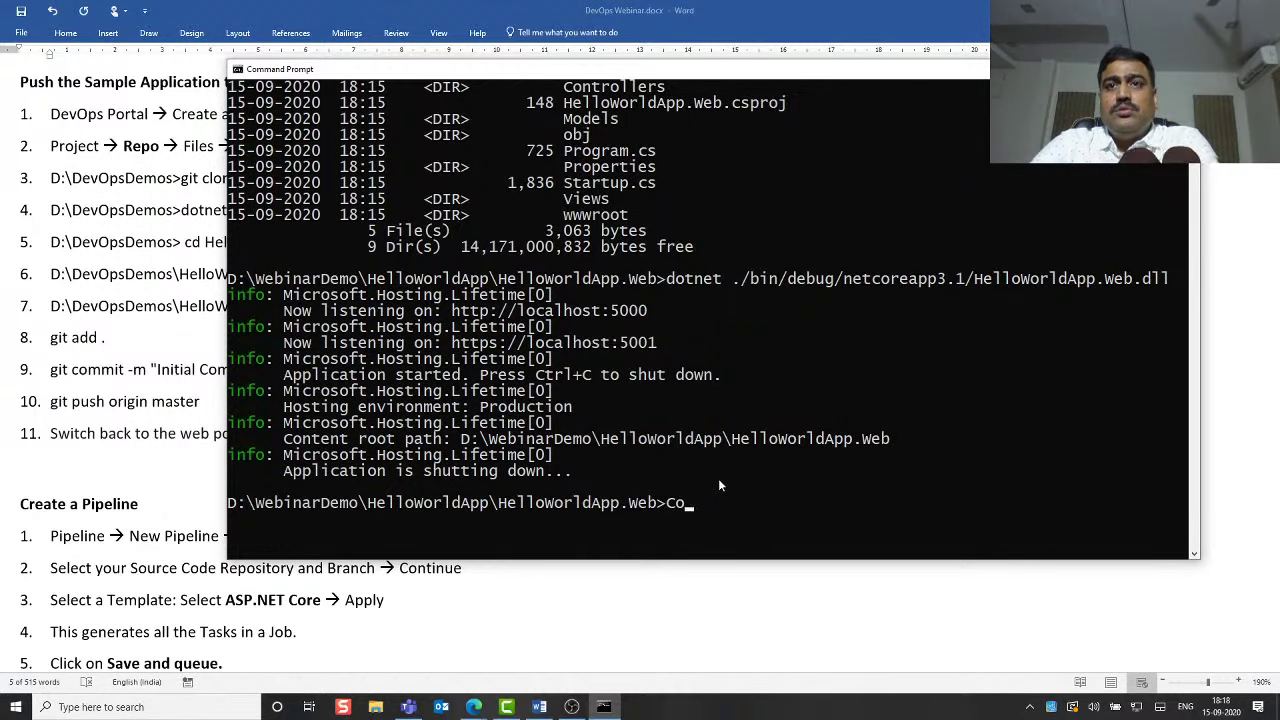
text(de .)
key(Return)
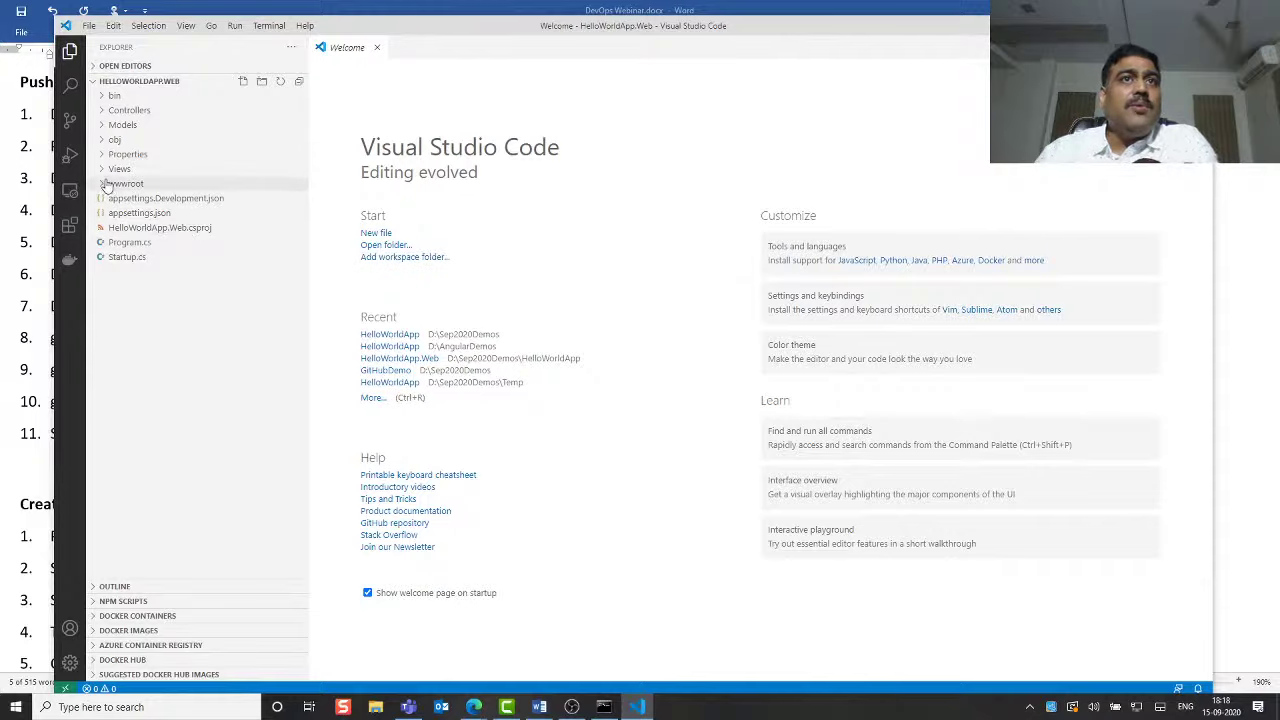
Edit the h1 in Views/Home/Index.cshtml to 'Welcome to Azure DevOps' and save it.
click(104, 112)
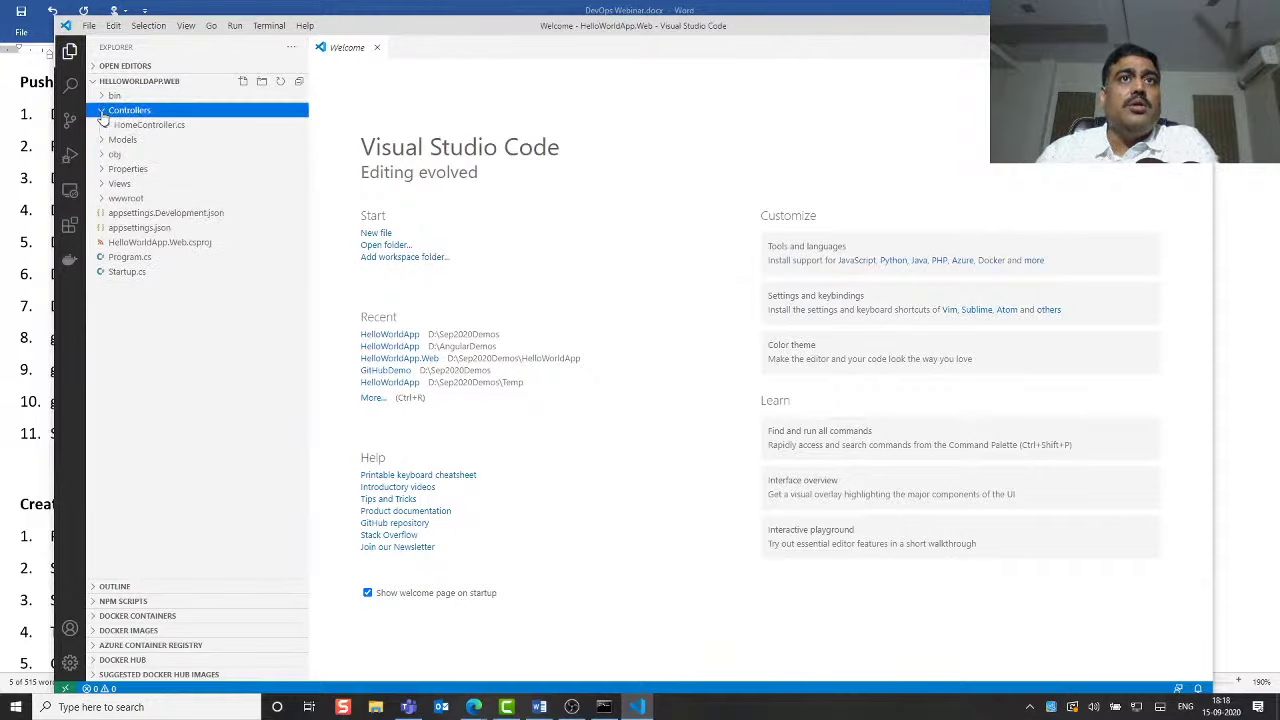
click(114, 126)
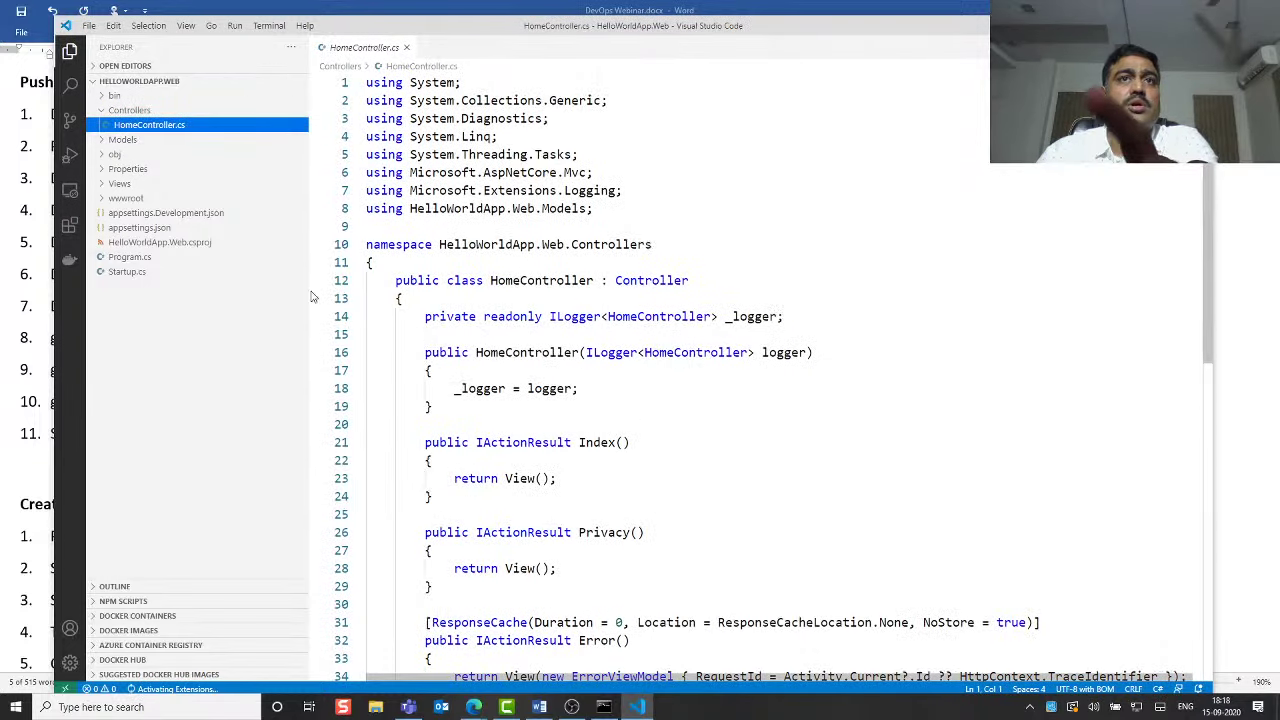
click(119, 184)
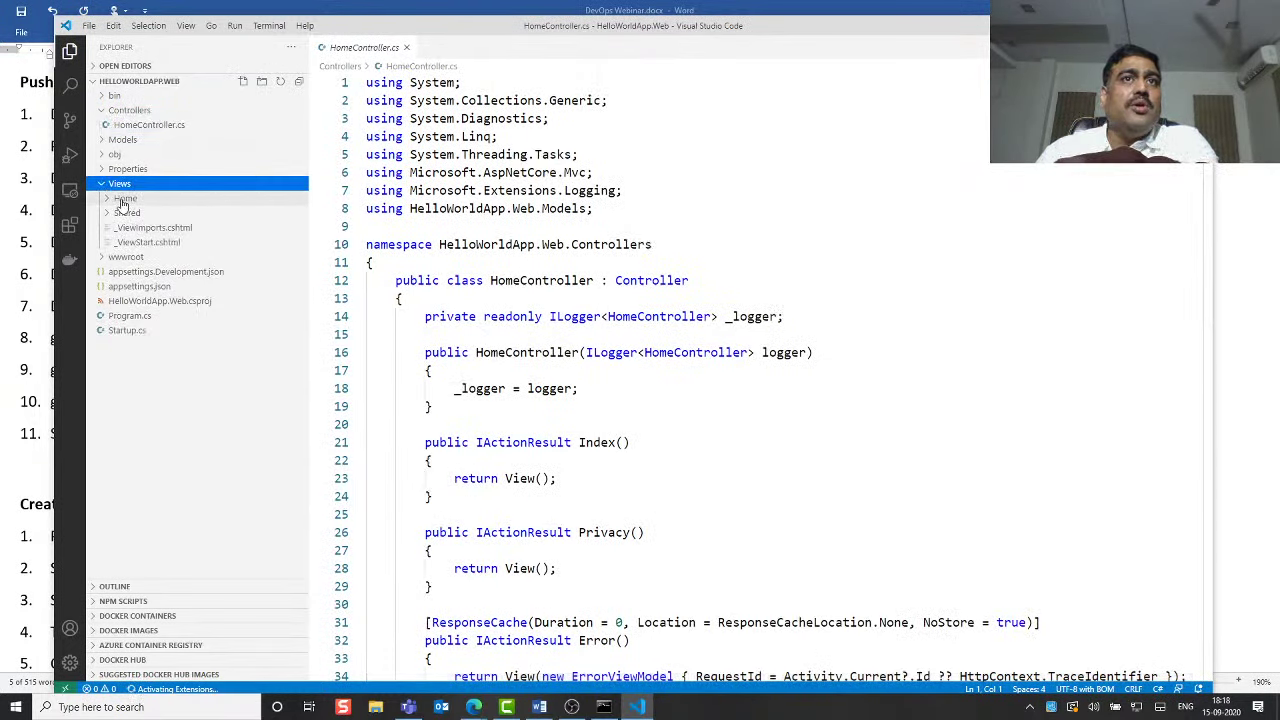
click(125, 198)
click(143, 213)
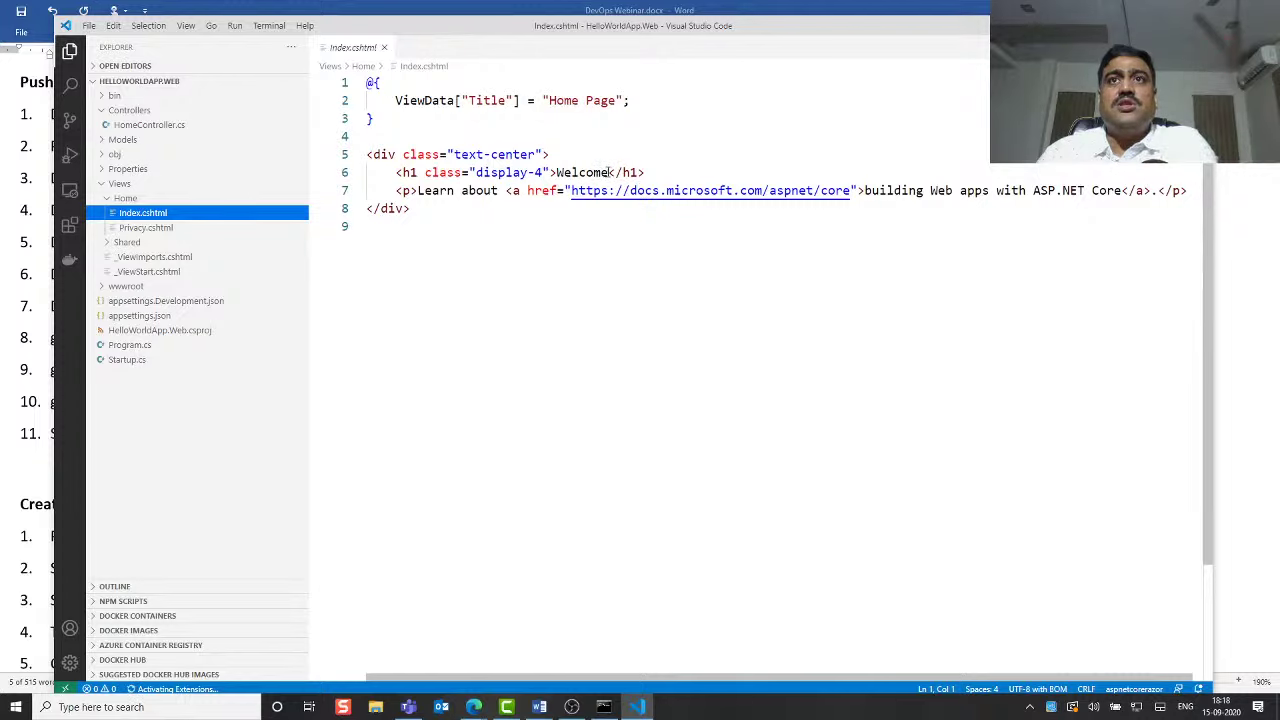
click(609, 172)
text(to)
text( Azure Deb)
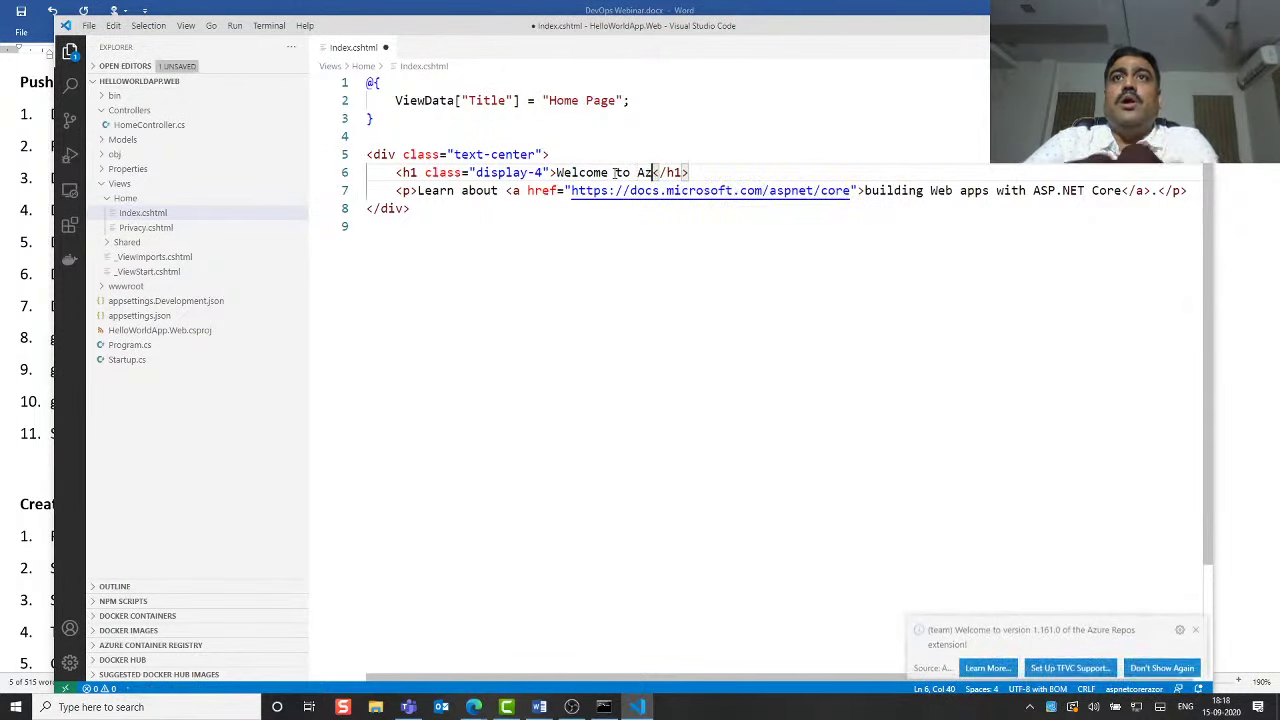
key(BackSpace)
text(vOps)
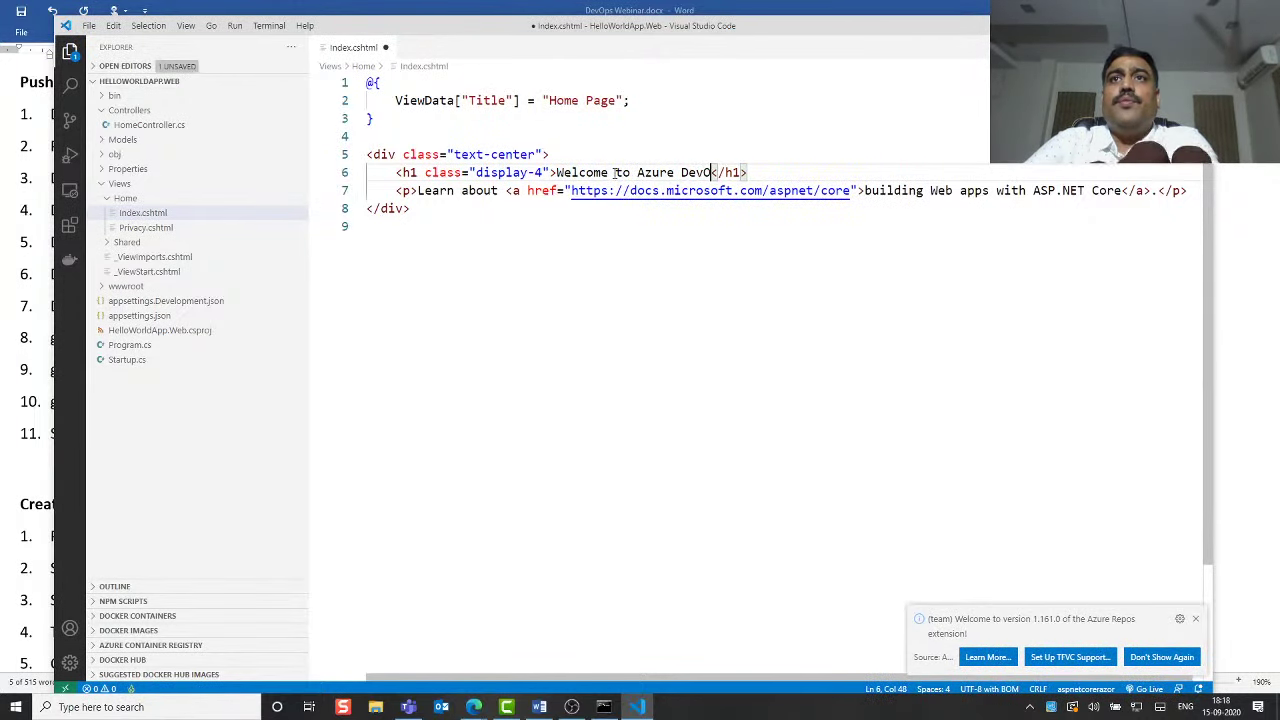
key(ctrl+s)
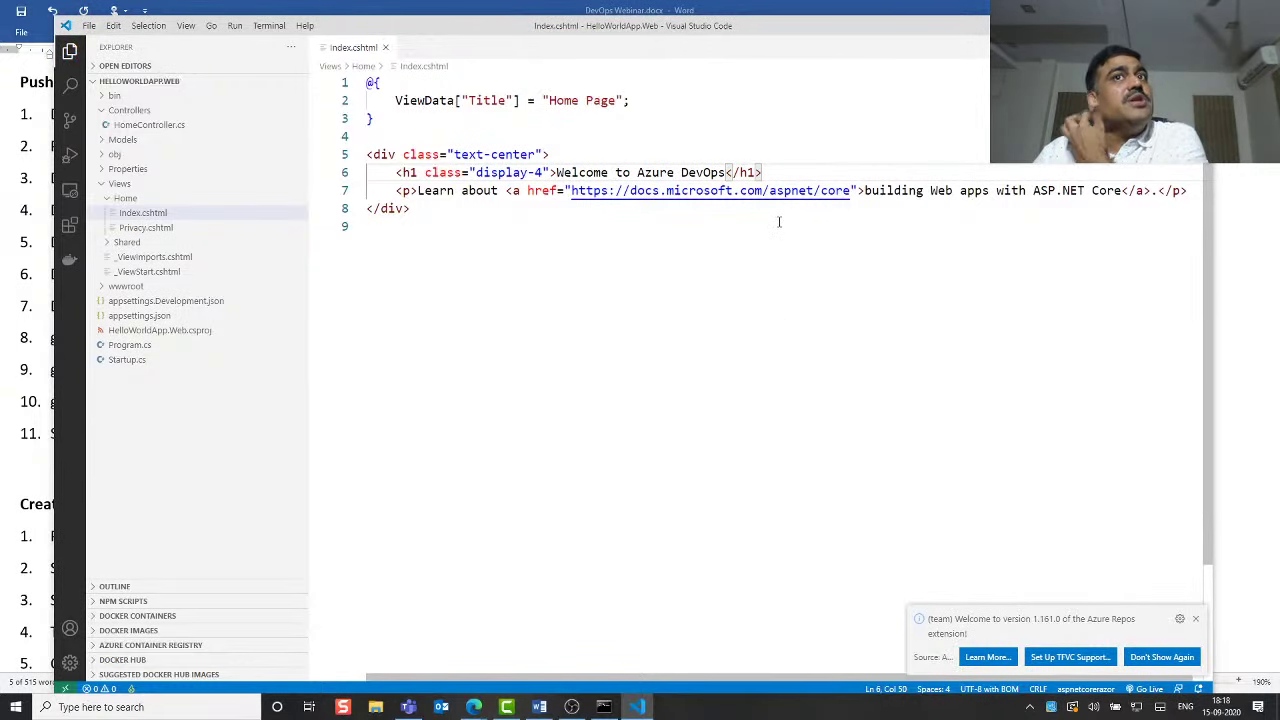
click(541, 321)
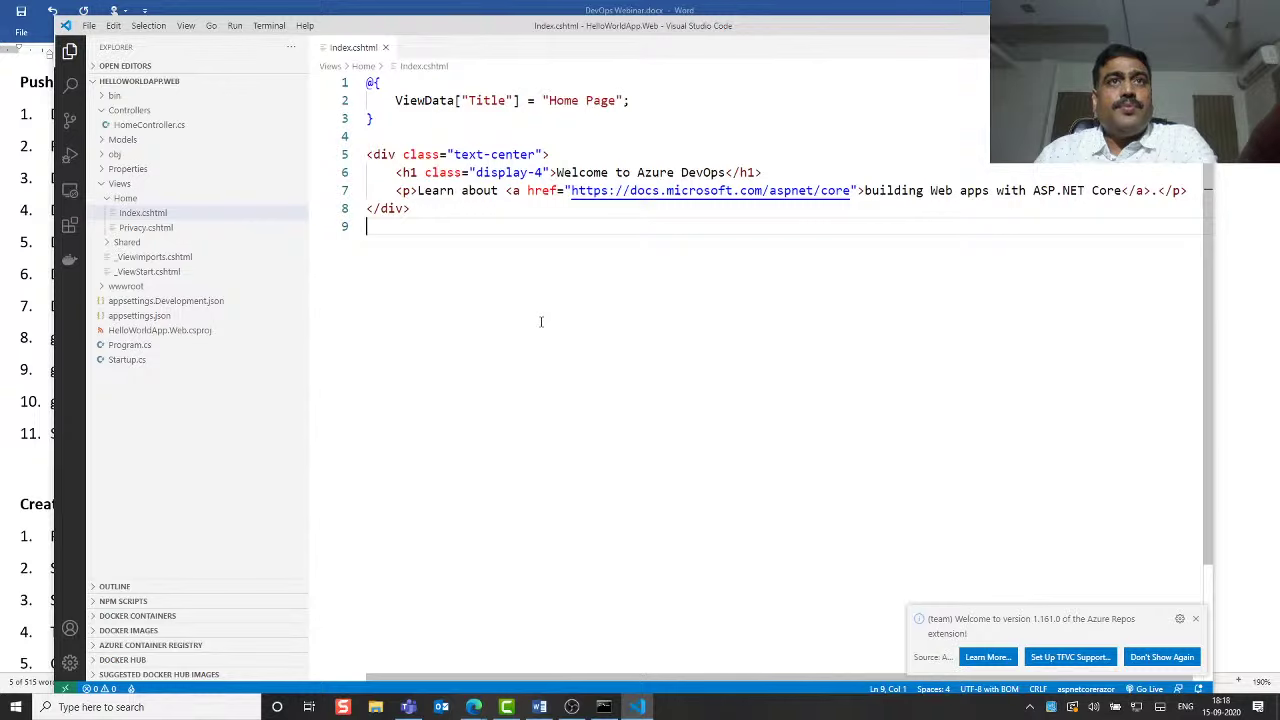
Create a .gitignore file at the HelloWorldApp.Web project root.
key(ctrl+shift+p)
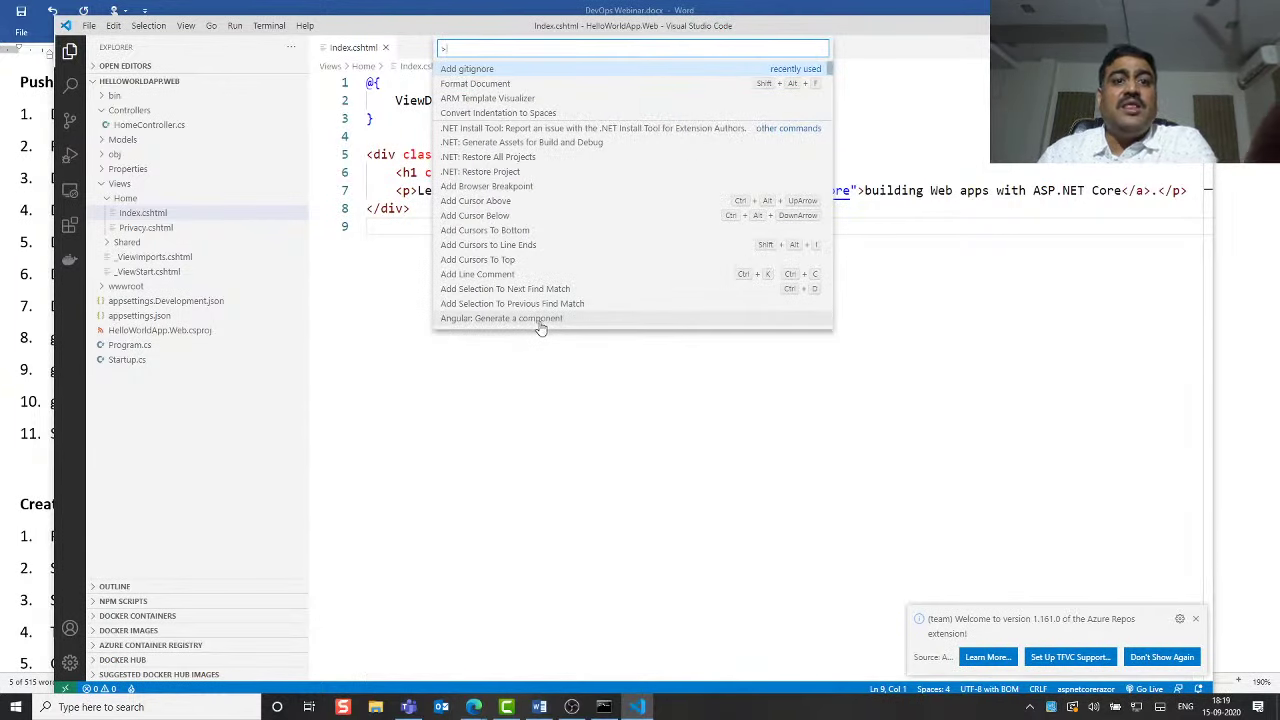
key(Escape)
click(243, 82)
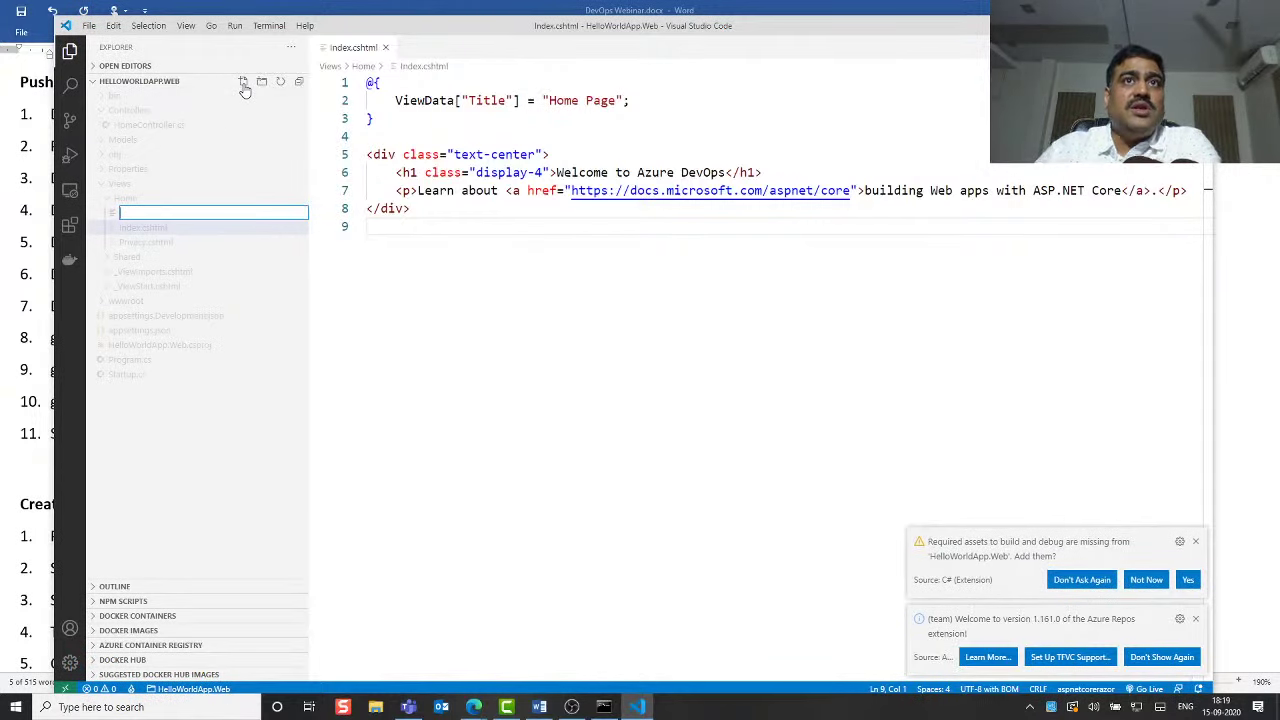
key(Escape)
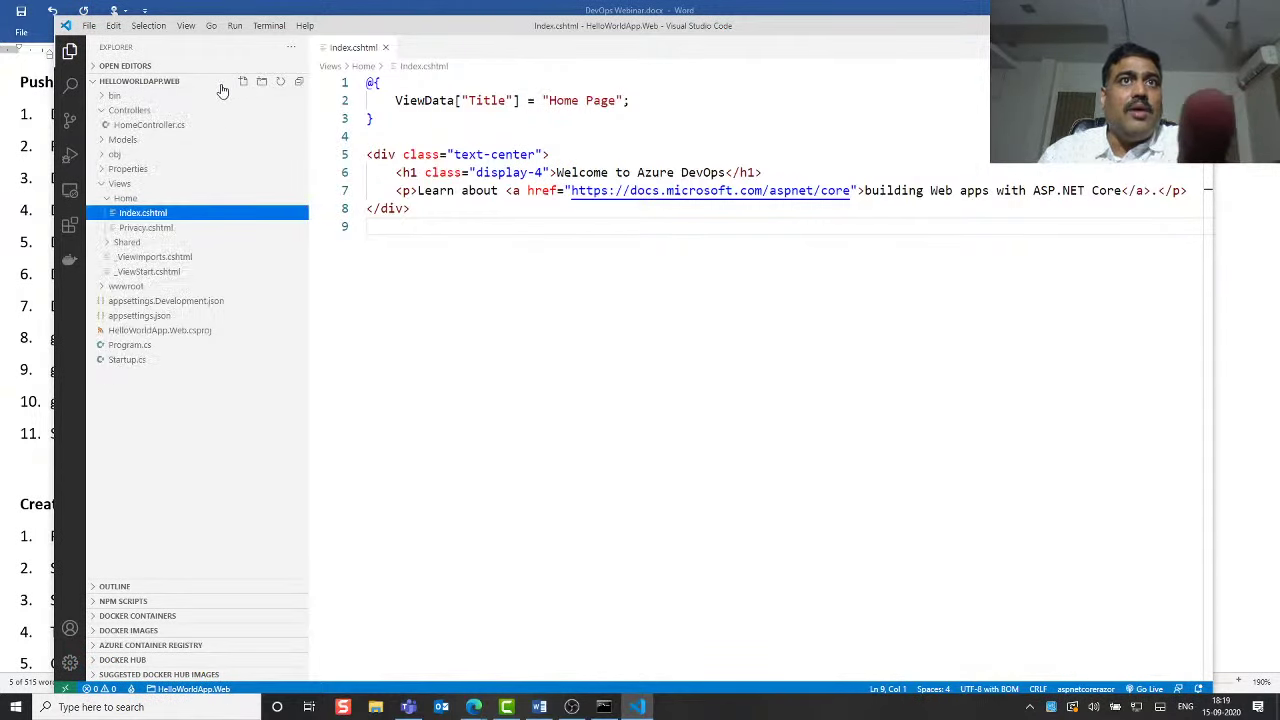
click(126, 83)
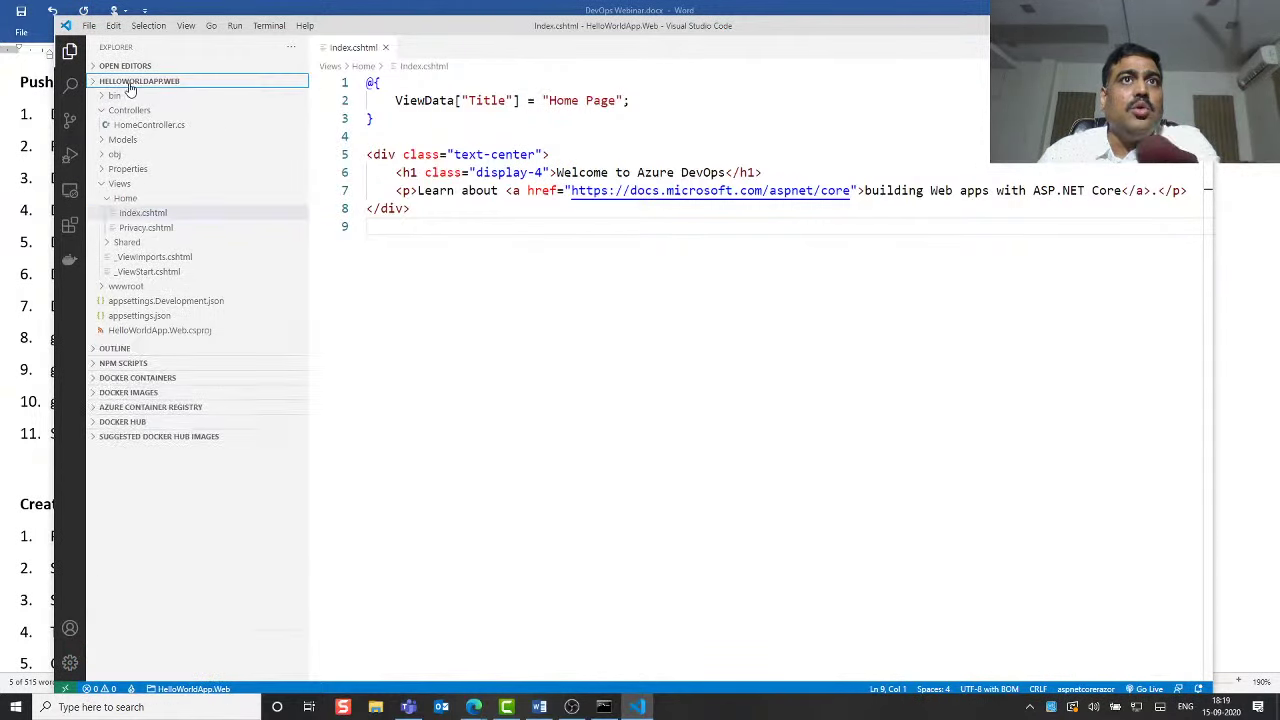
click(237, 85)
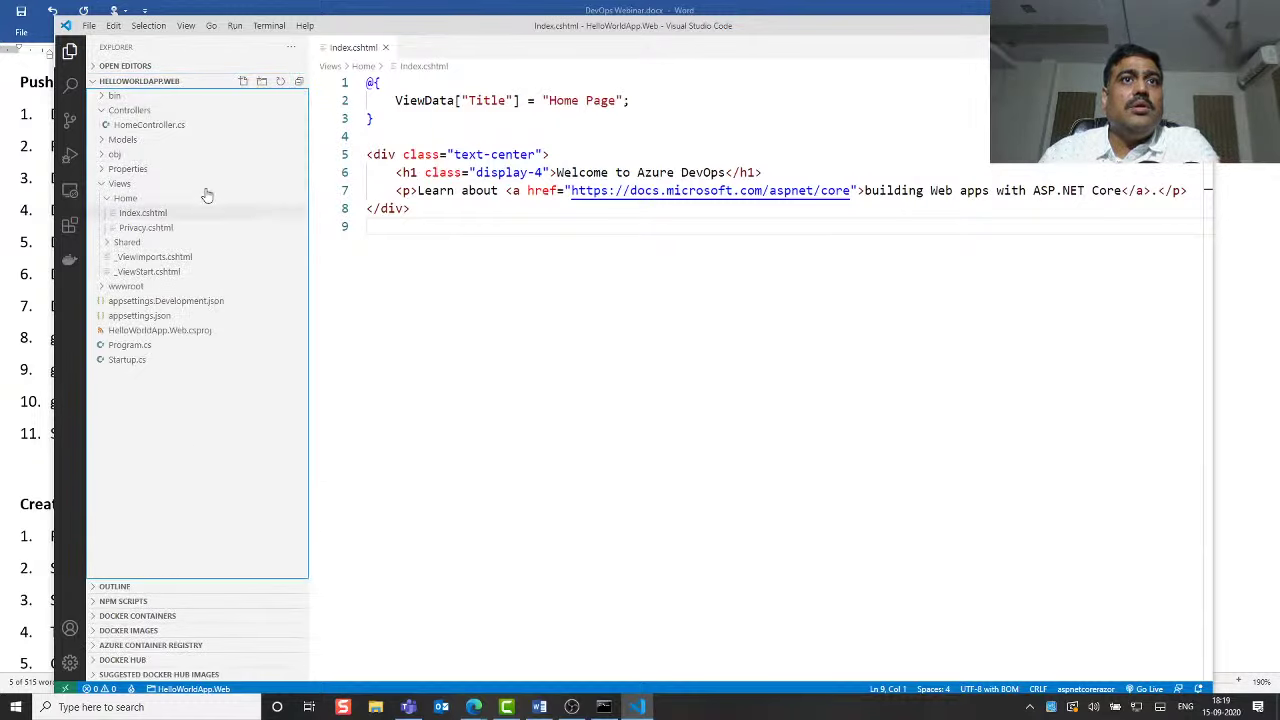
click(243, 83)
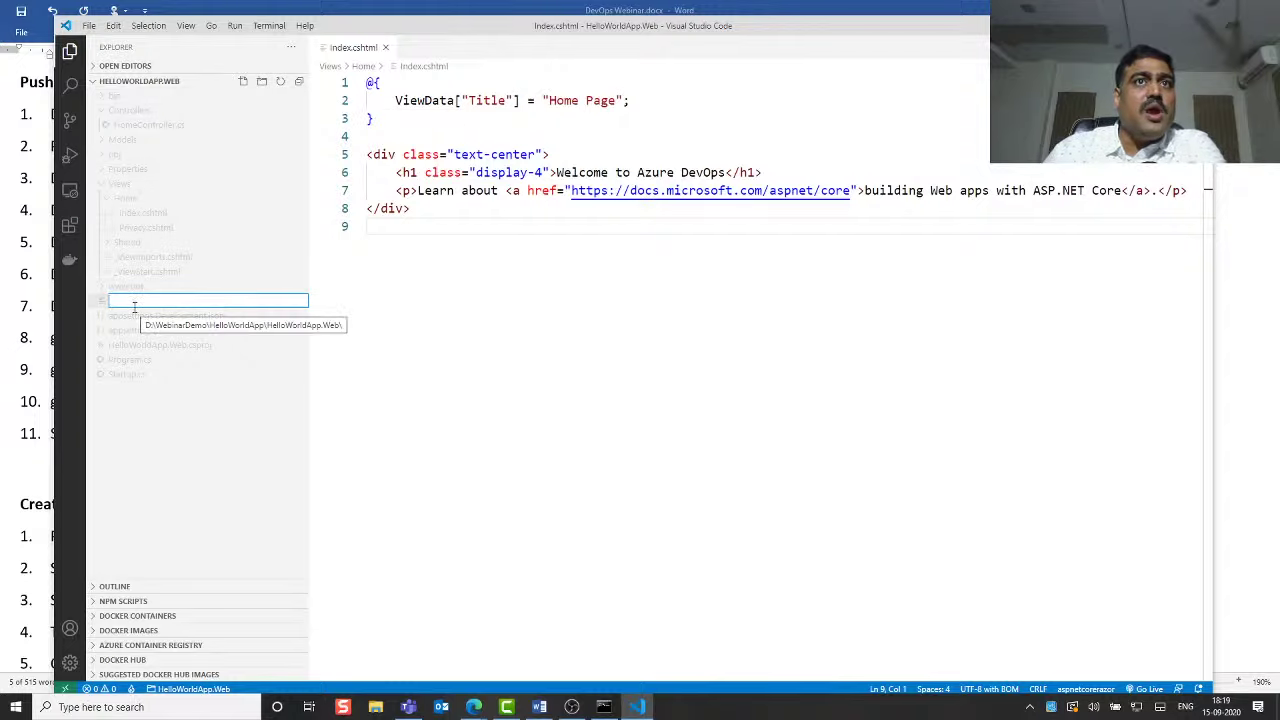
text(.gitignore)
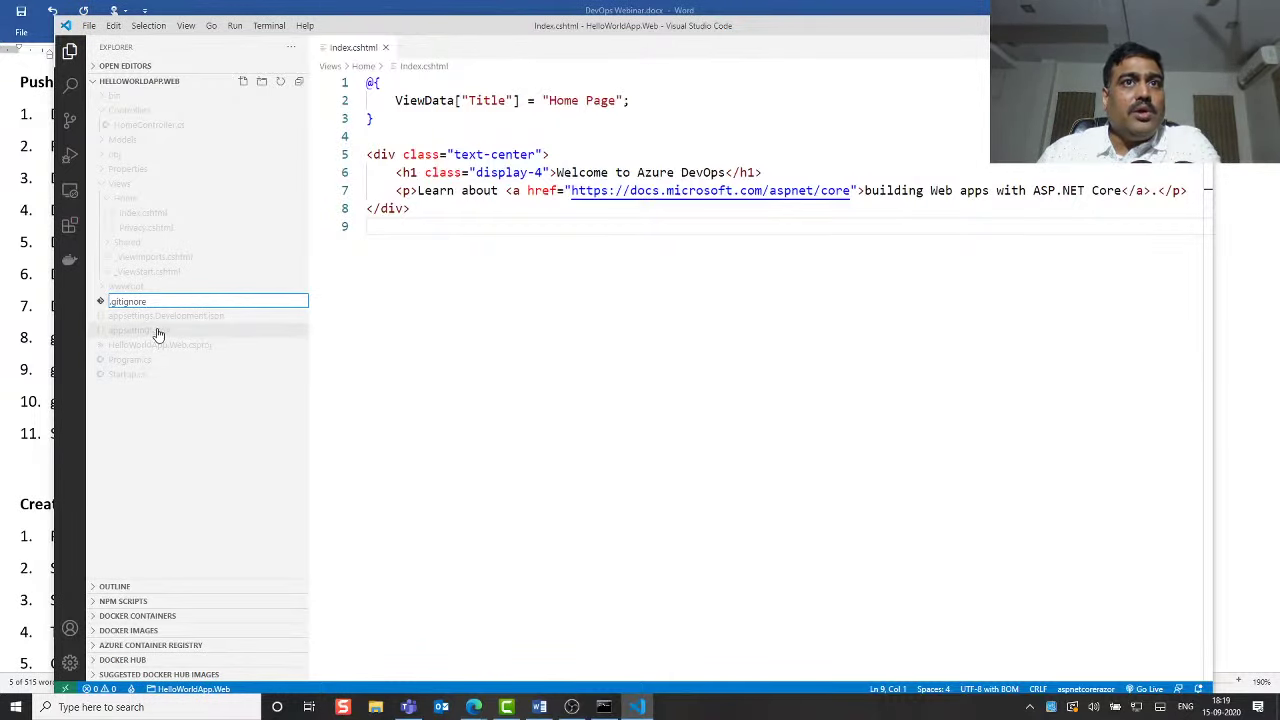
click(184, 407)
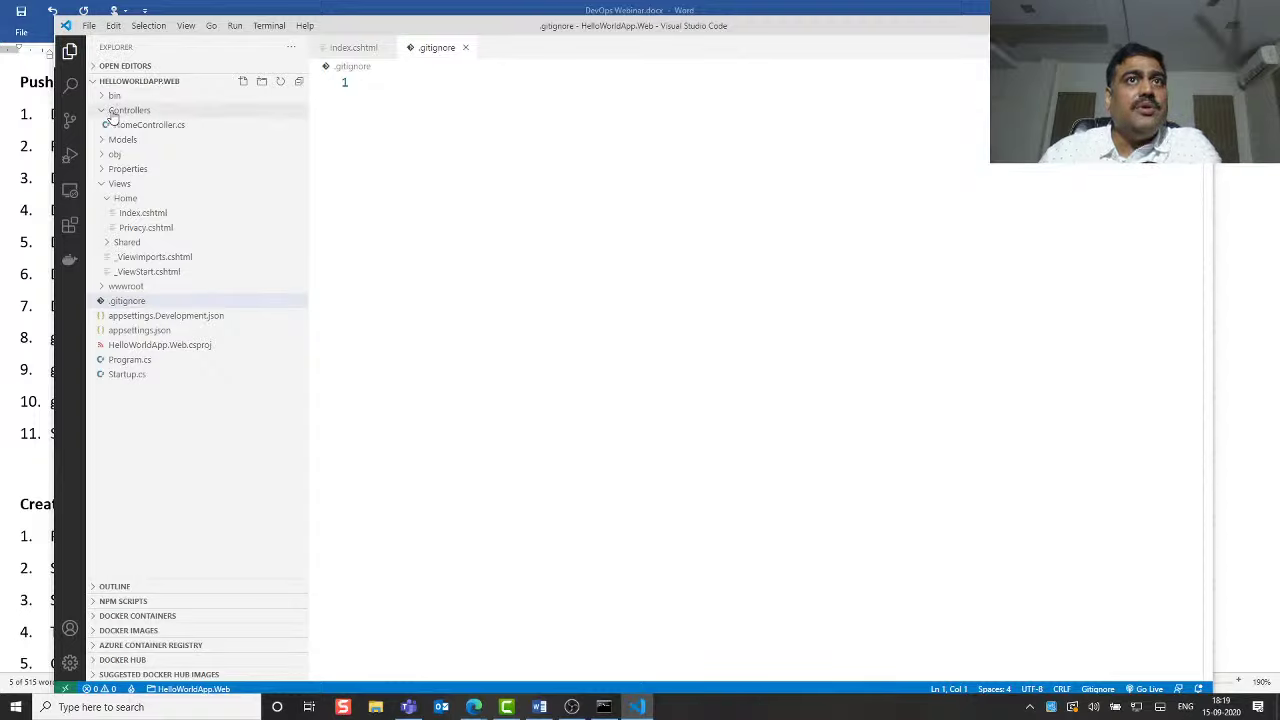
Delete the project-level .gitignore, close its editor tab and quit VS Code.
click(104, 111)
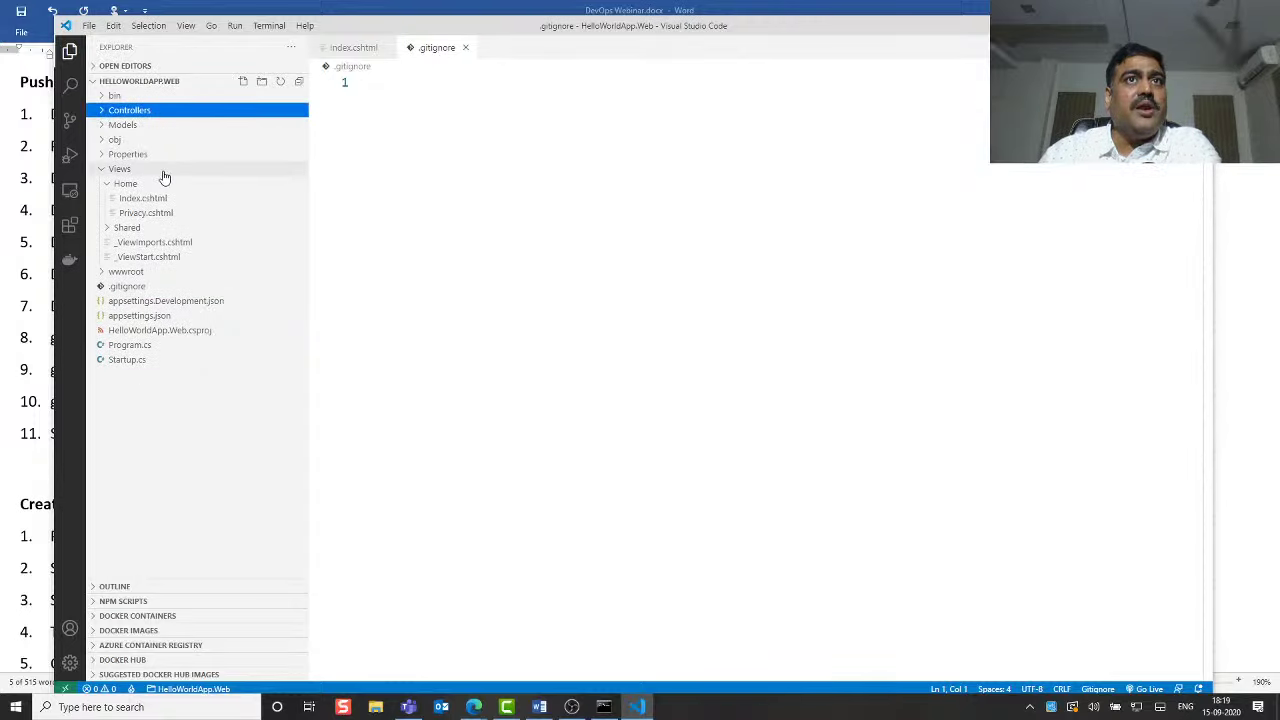
click(101, 171)
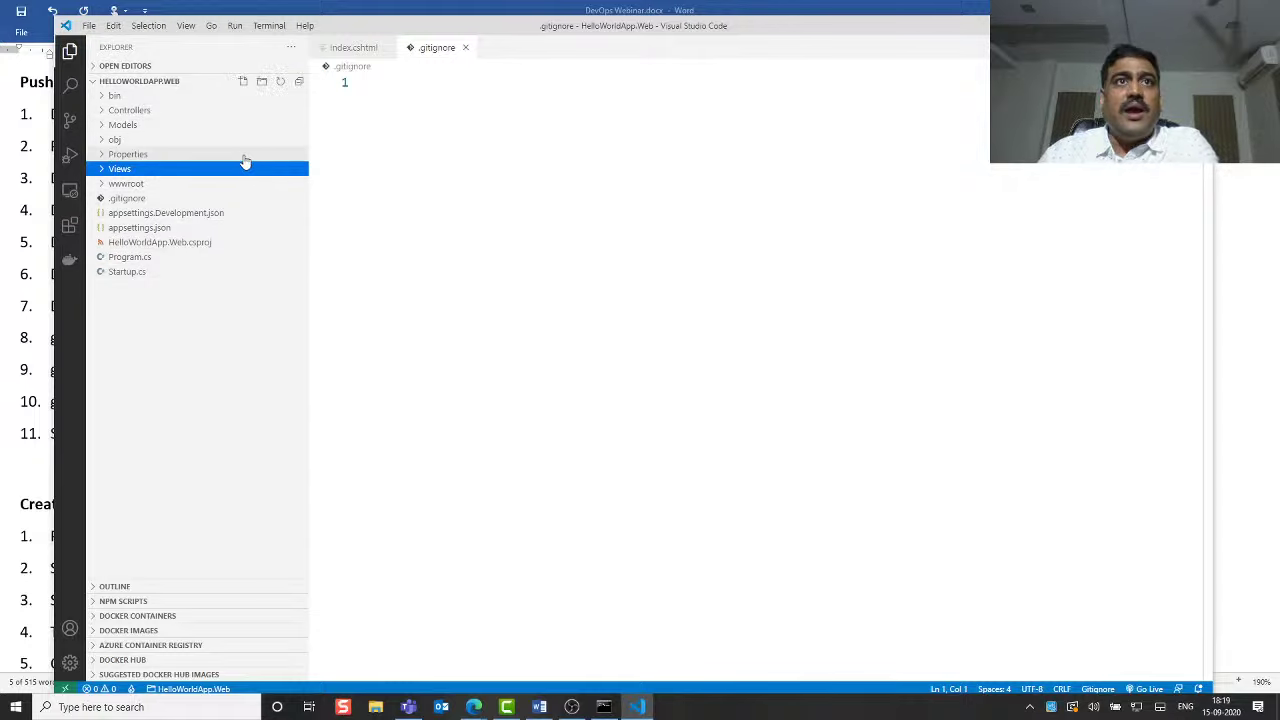
click(145, 200)
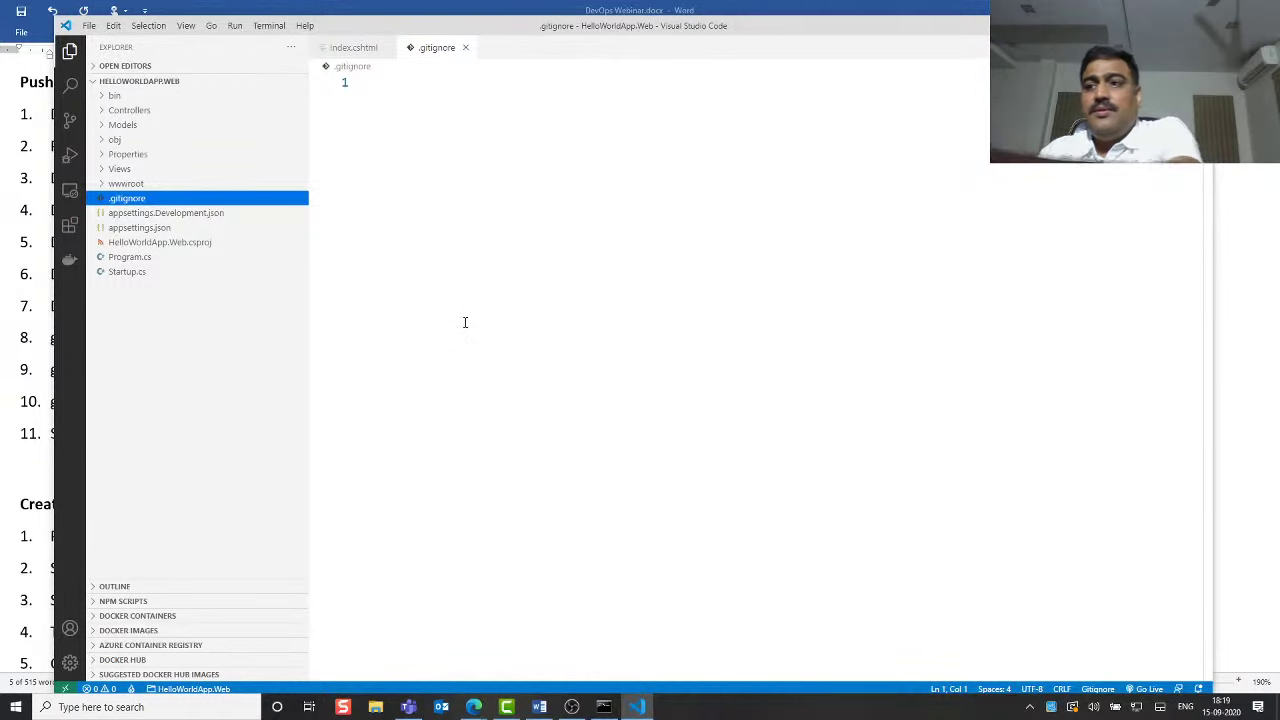
key(Delete)
key(Return)
key(ctrl+w)
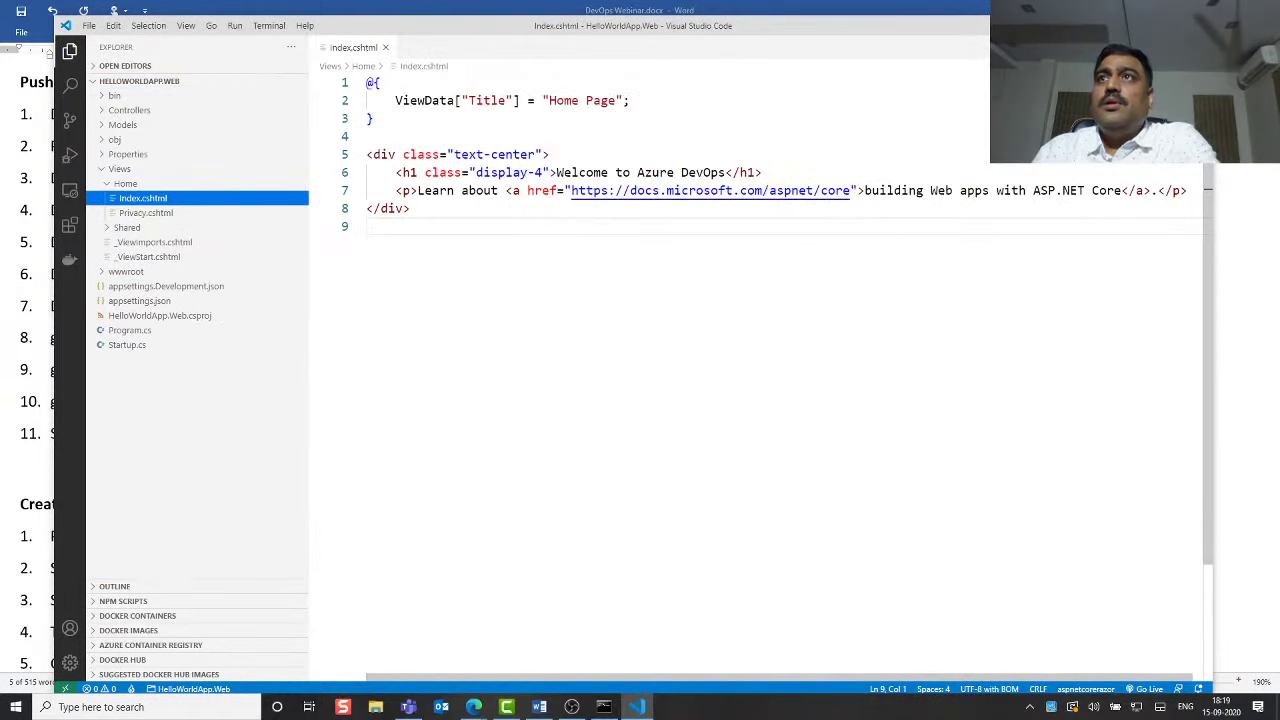
key(alt+F4)
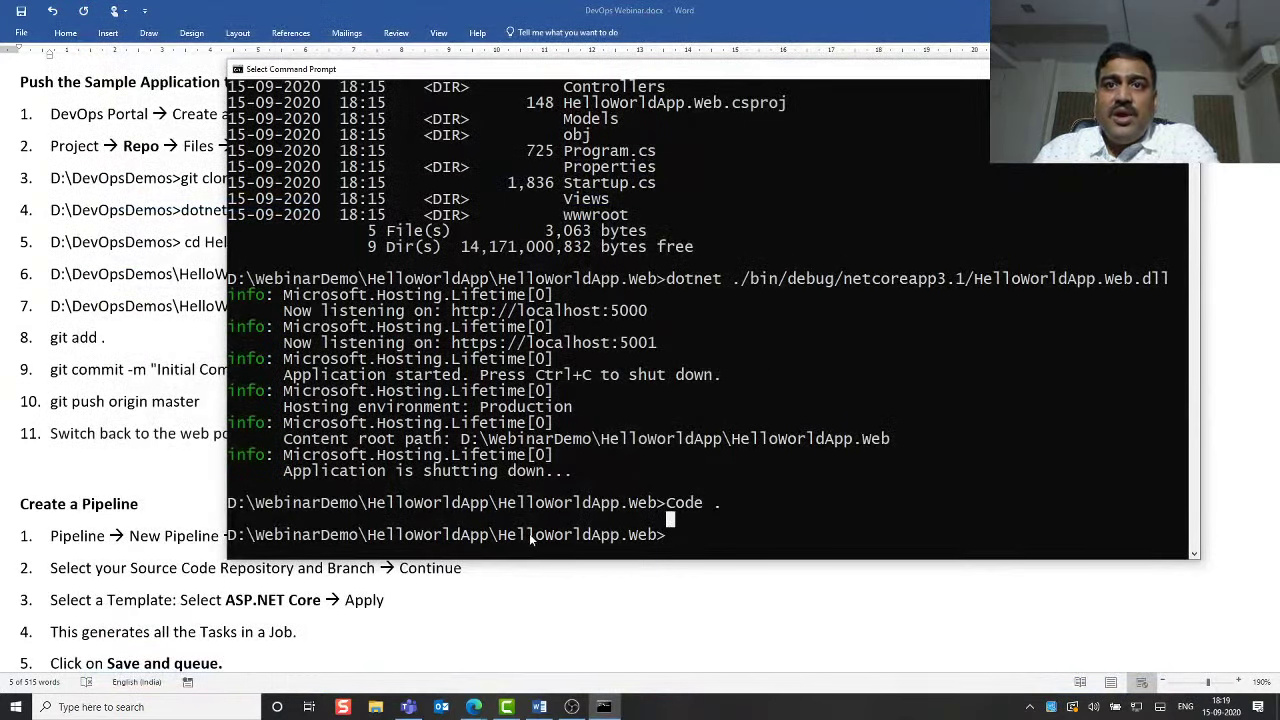
Move up to the HelloWorldApp folder with cd.., list it, and open it with 'code .'.
drag(490, 522, 690, 522)
scroll(781, 515, down, 3)
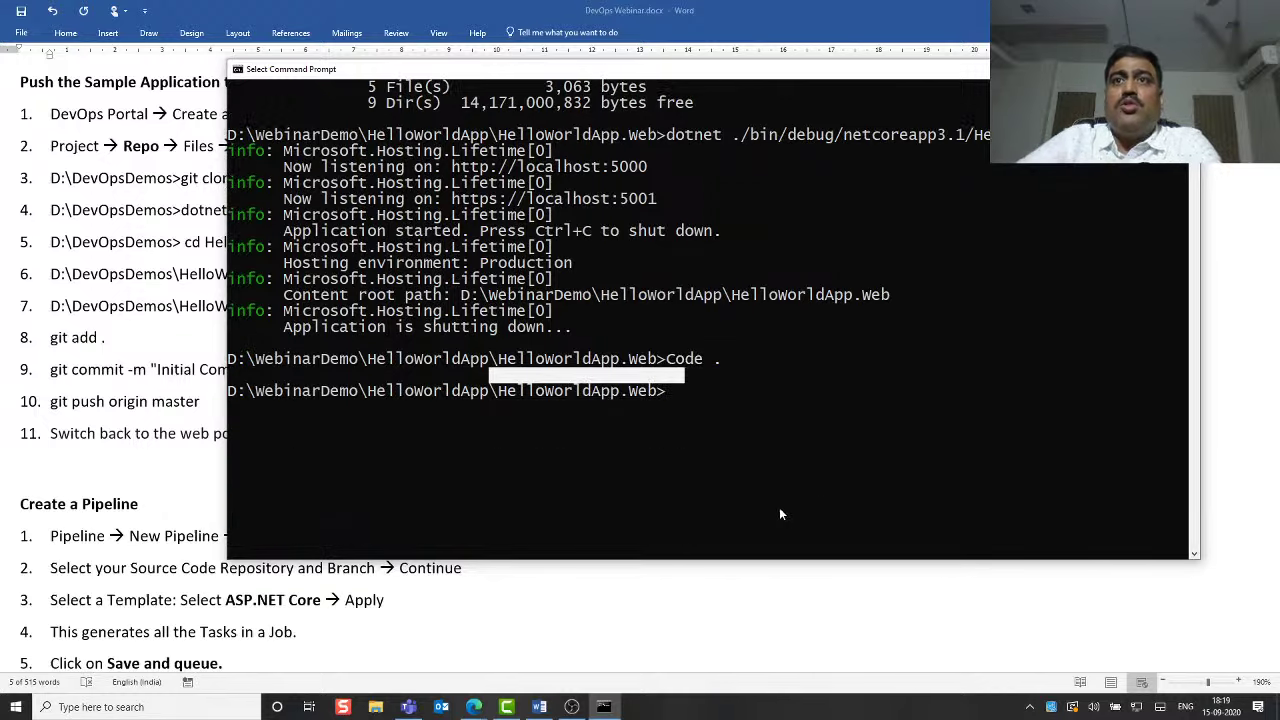
text(cd..)
key(Return)
text(dir)
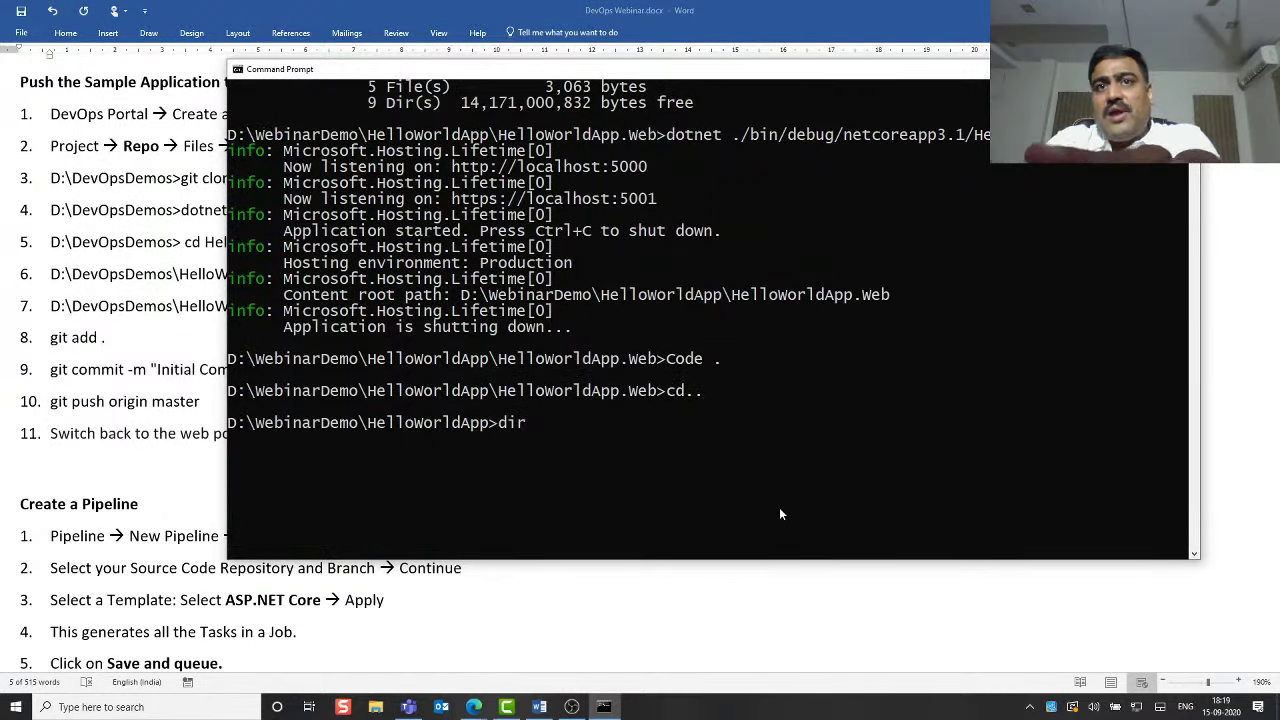
key(Return)
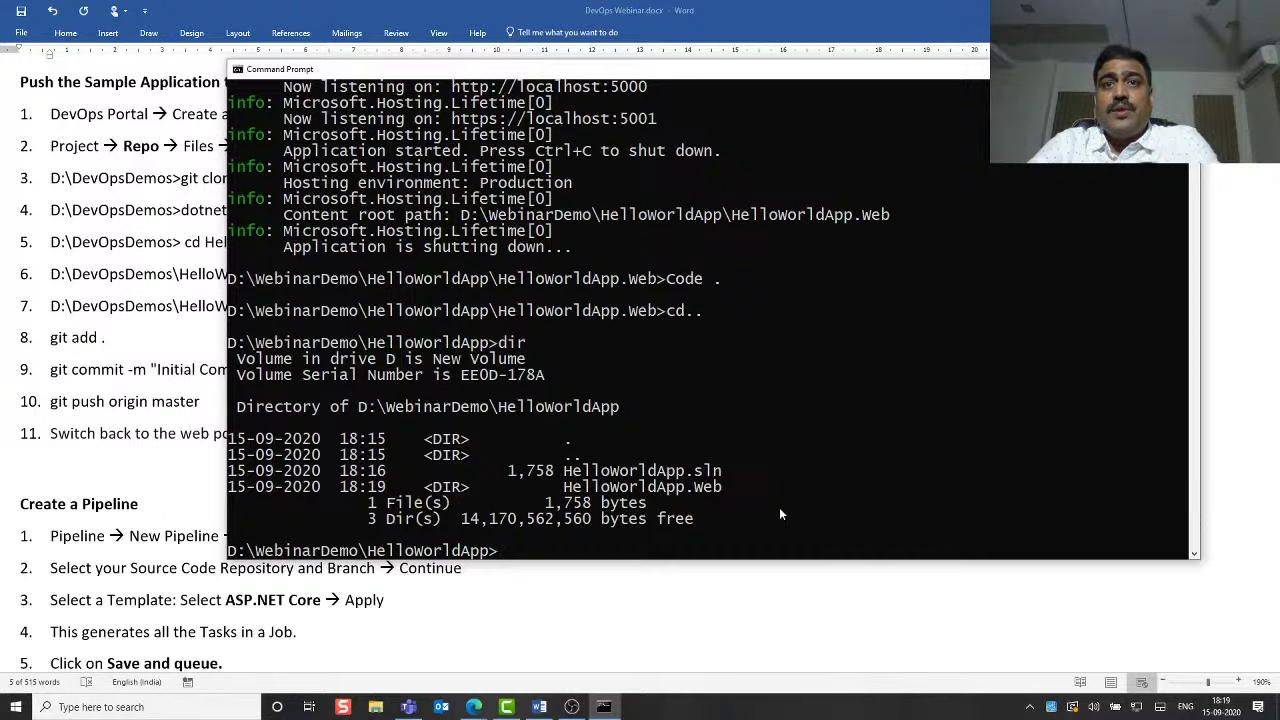
text(Code)
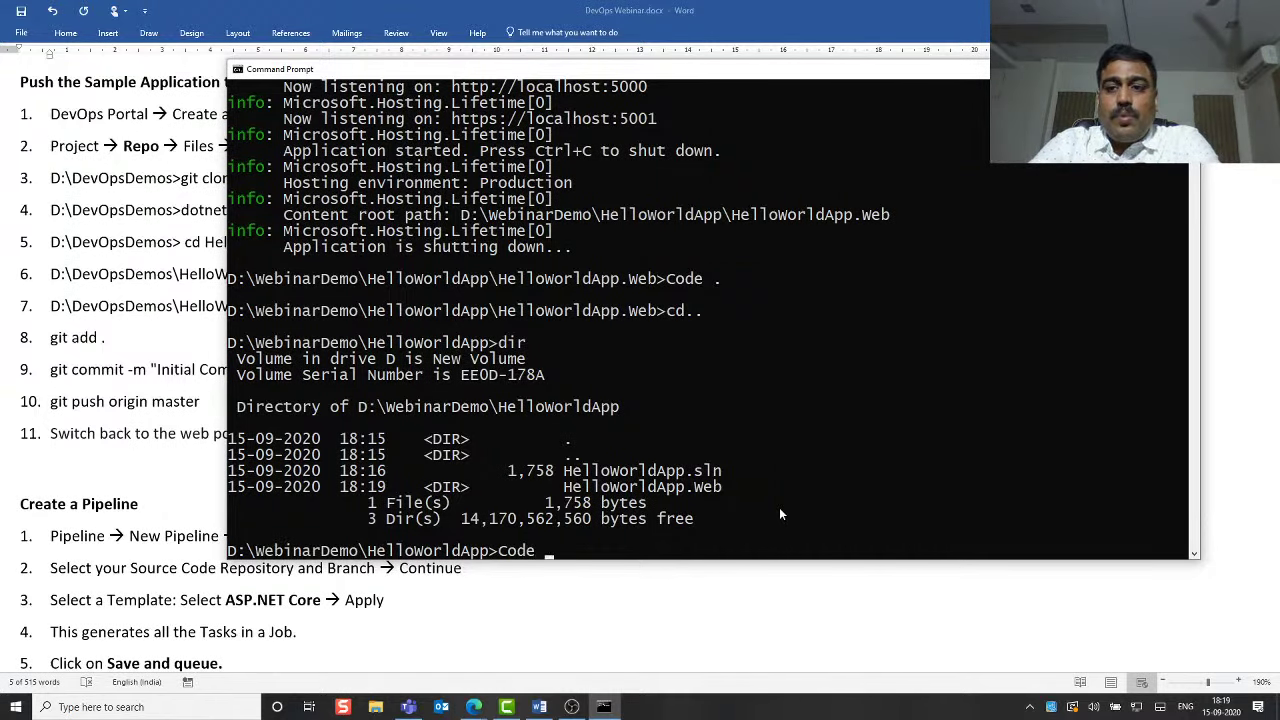
text( .)
key(Return)
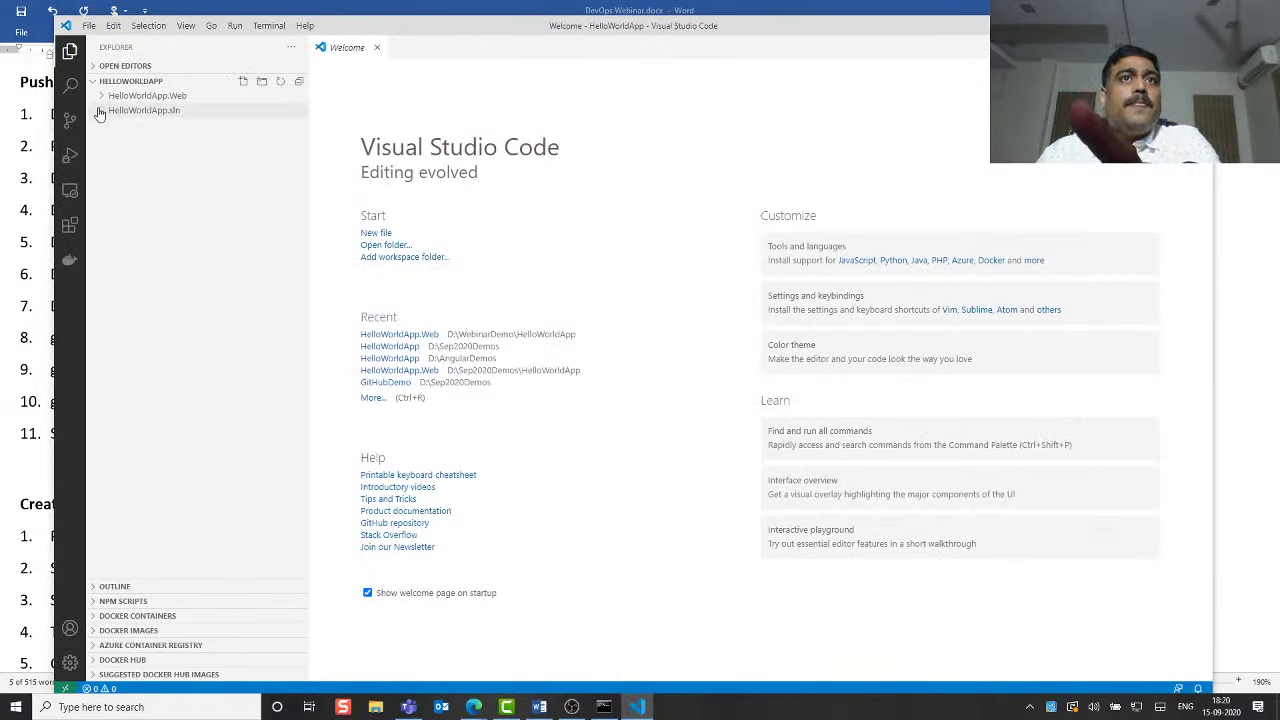
Create and save a root .gitignore containing 'bin' and 'debug' lines, then quit VS Code.
click(242, 82)
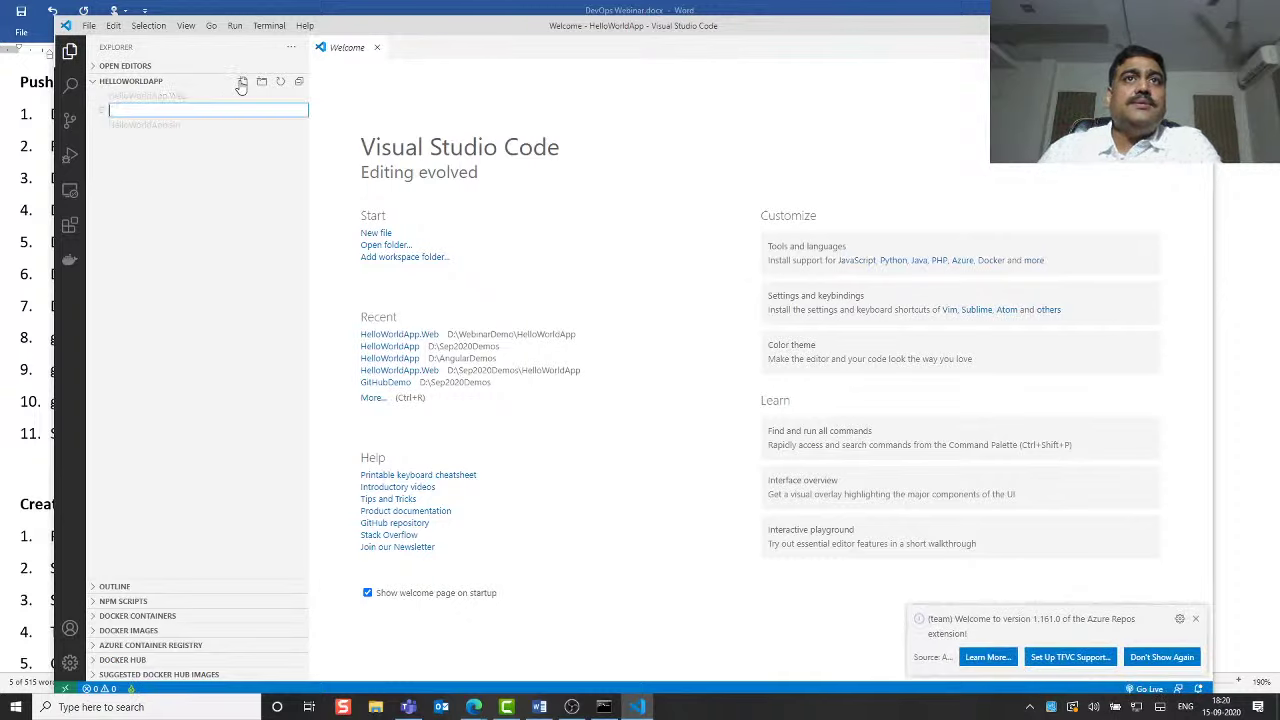
text(.gi)
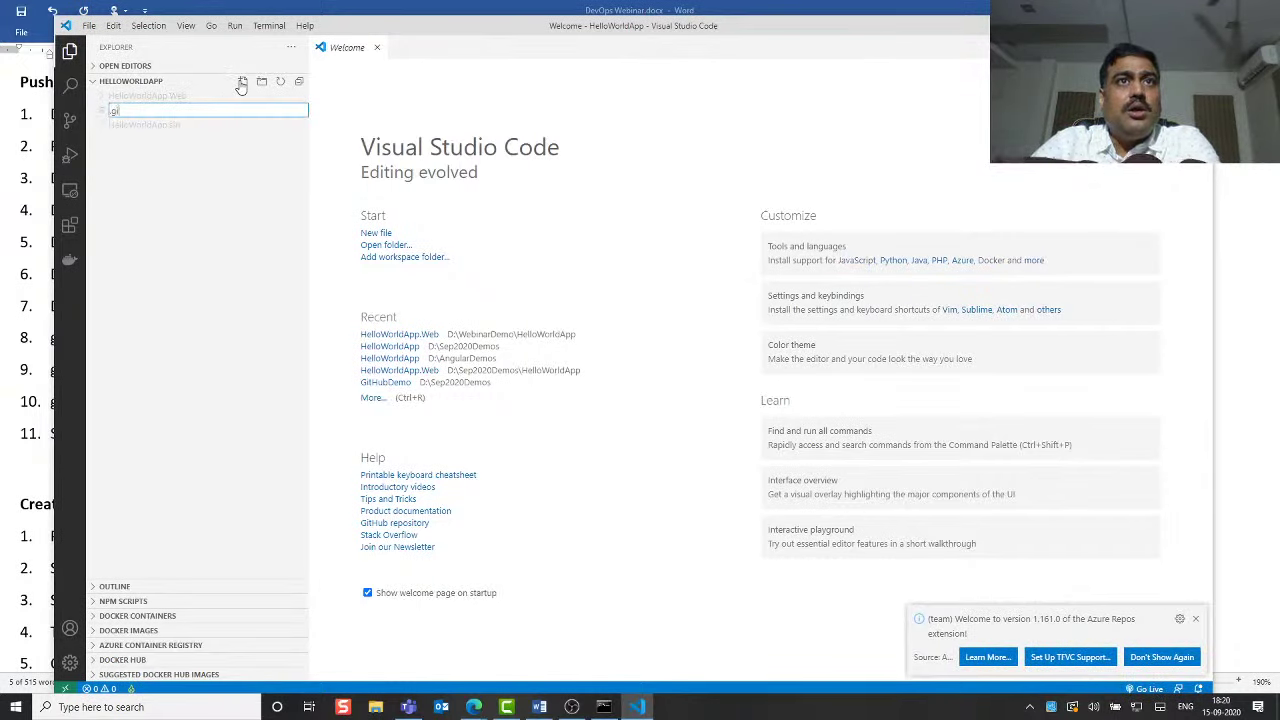
text(tign)
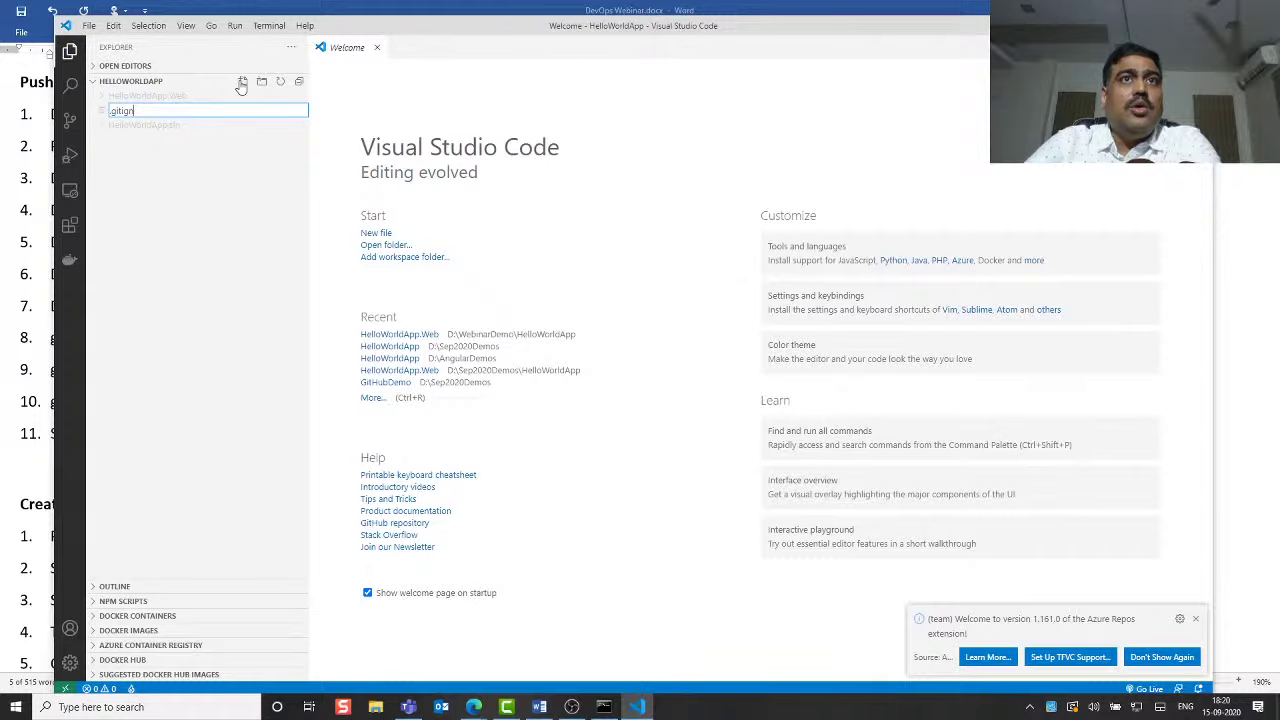
text(ore)
key(Return)
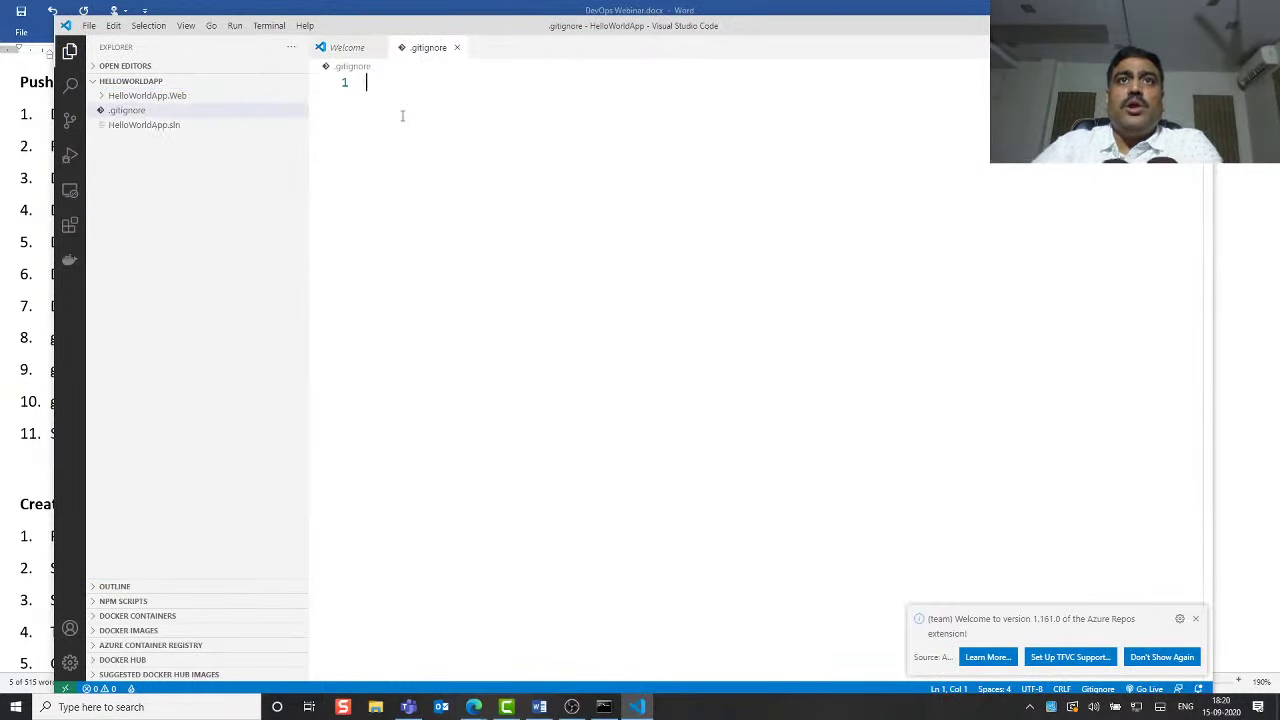
text(bin)
key(Return)
text(de)
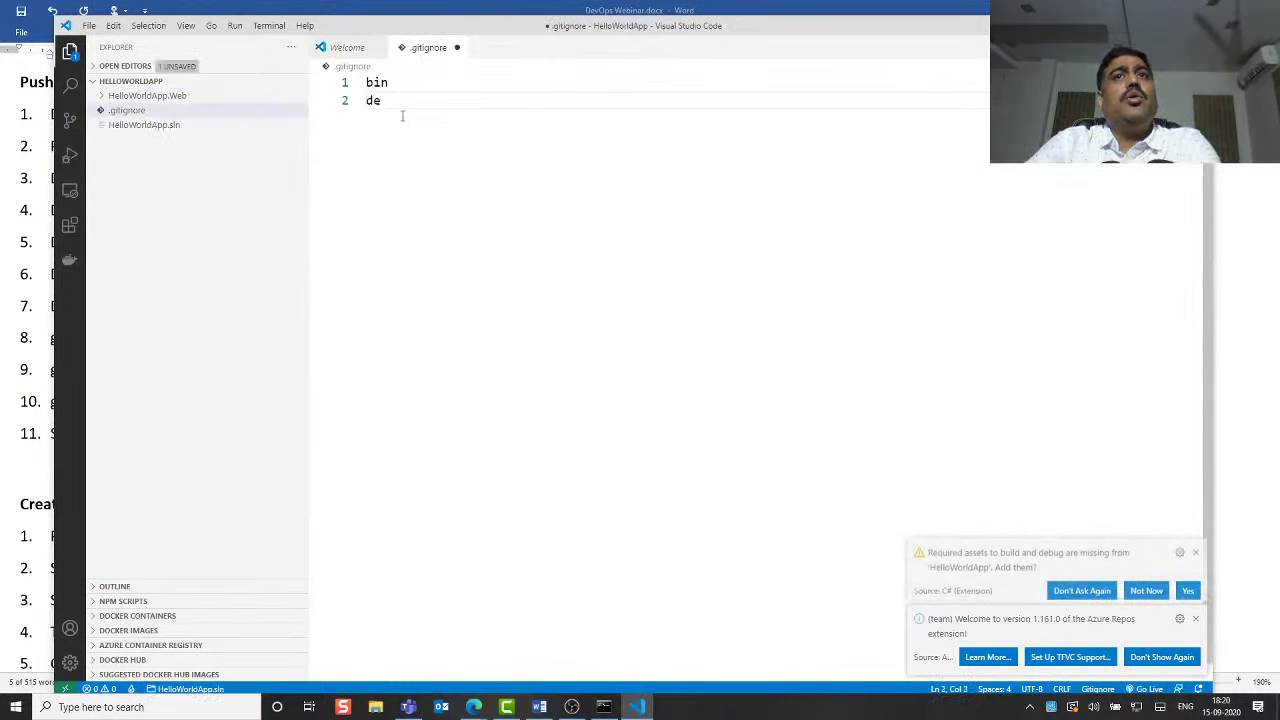
text(bug)
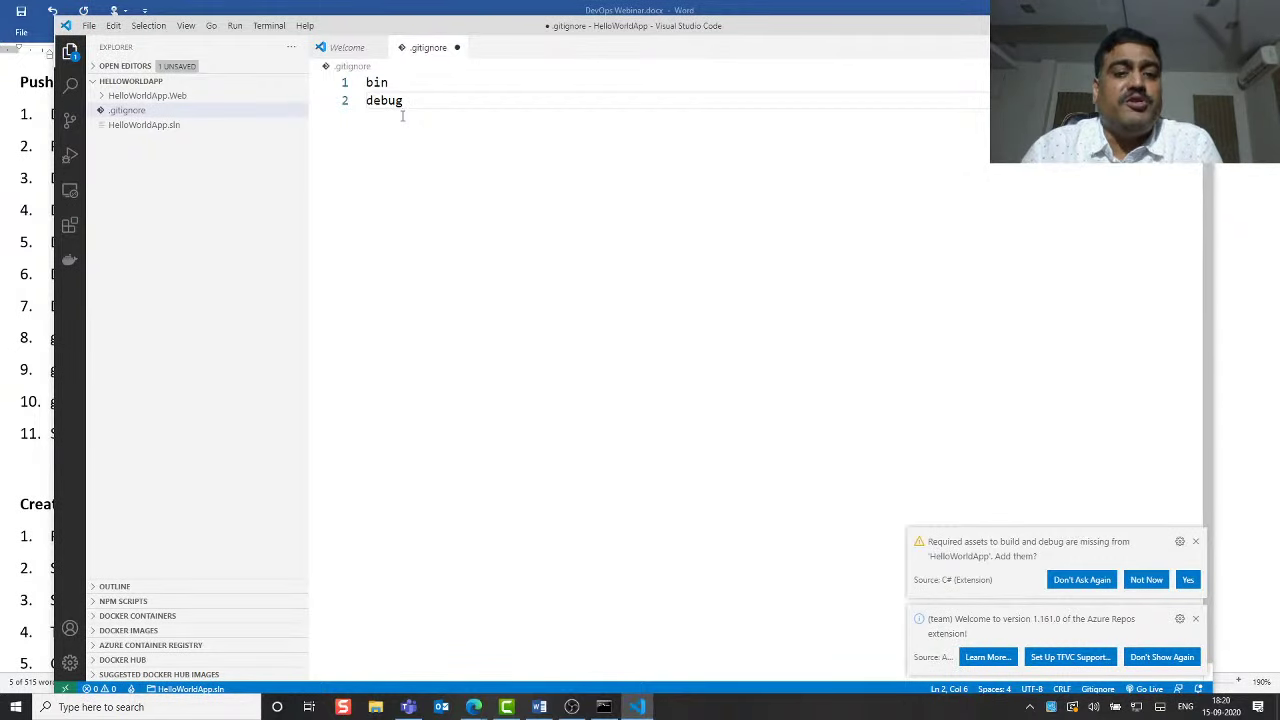
key(ctrl+s)
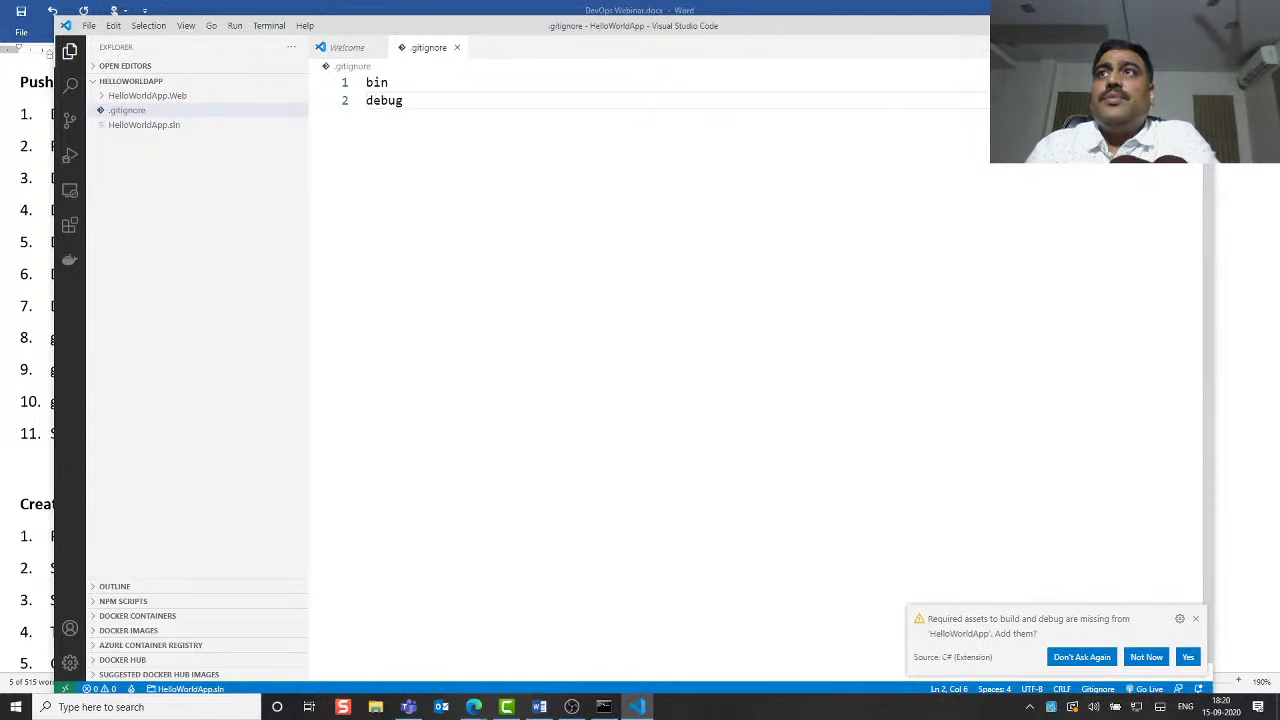
key(alt+F4)
List the HelloWorldApp folder with dir and initialize a git repository with git init.
scroll(585, 435, down, 4)
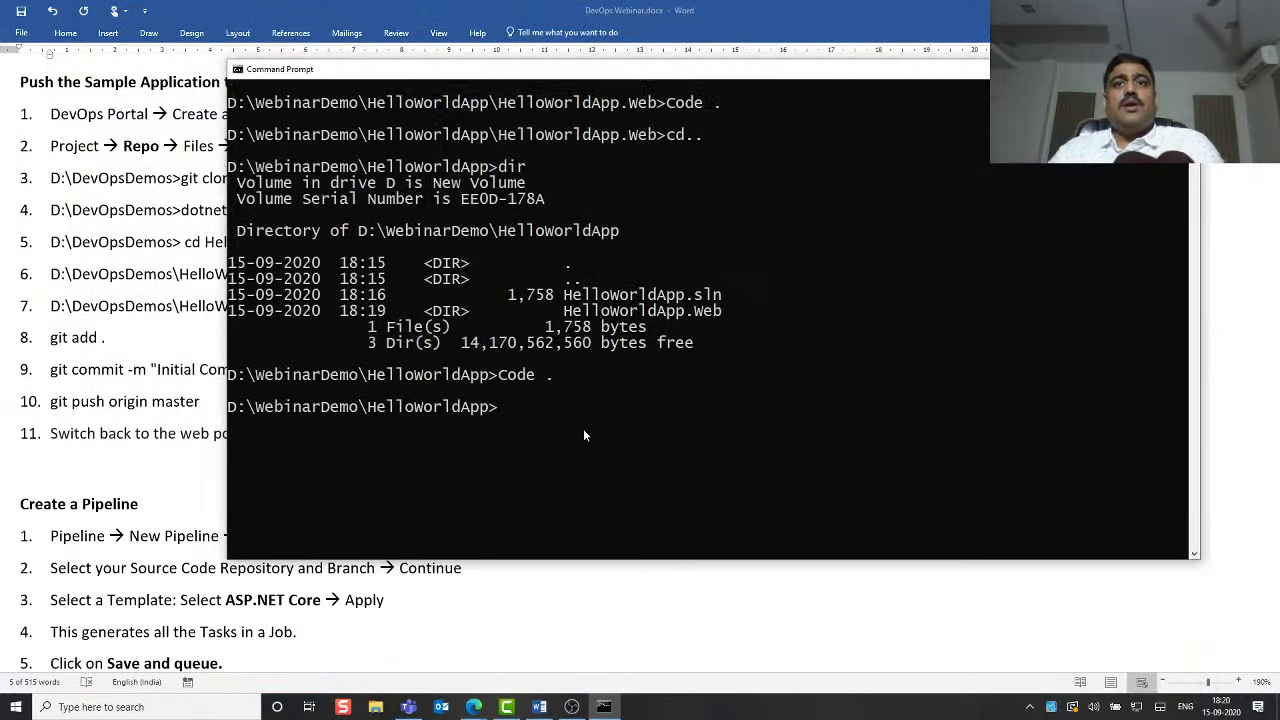
text(dir)
key(Return)
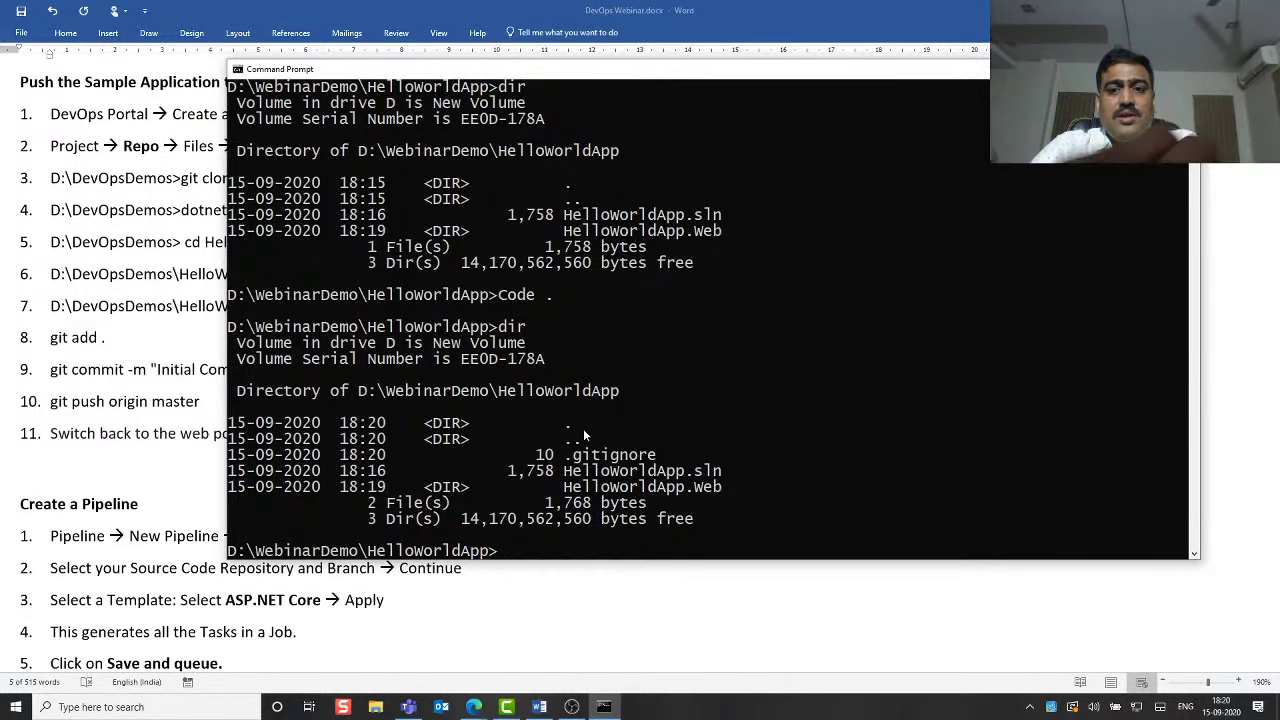
text(git init)
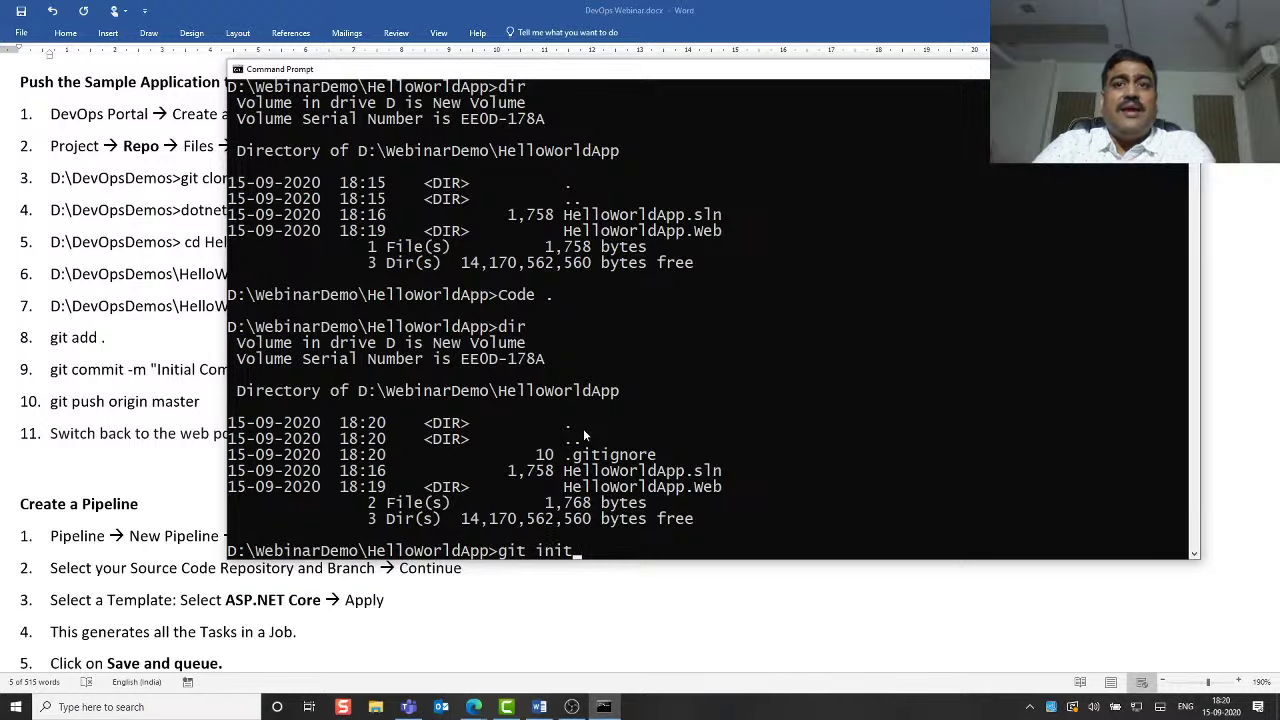
key(Return)
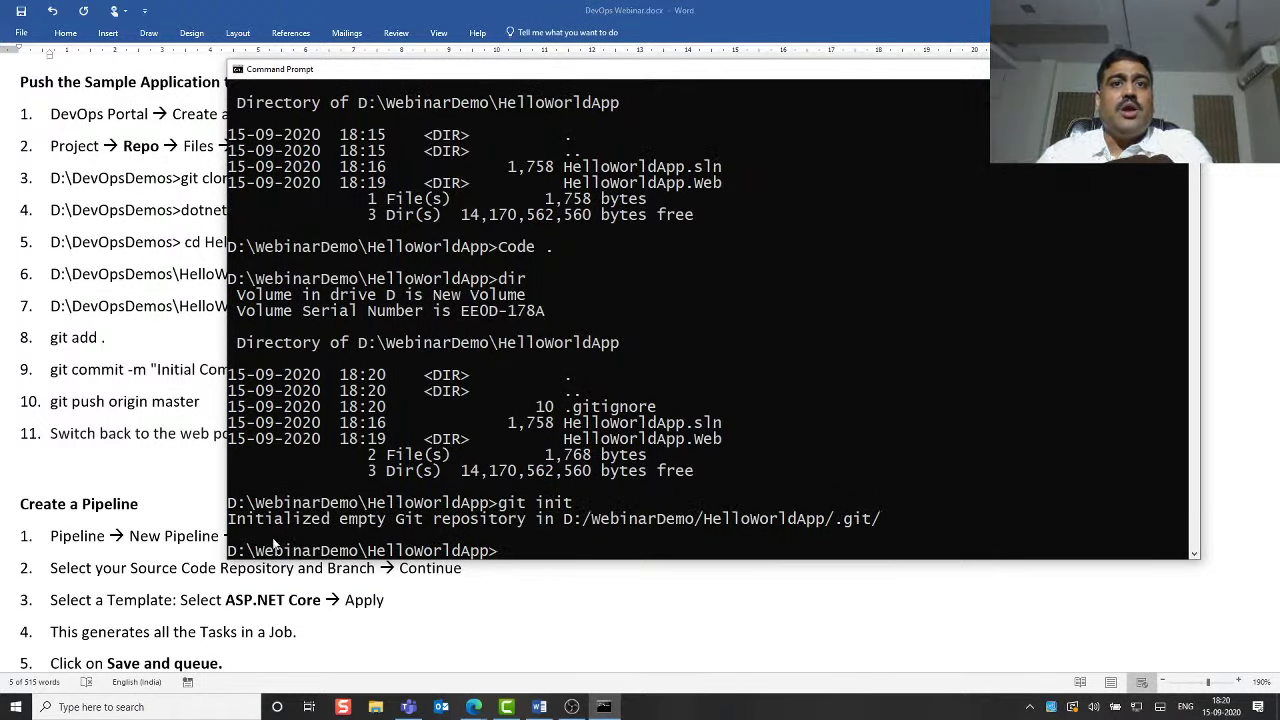
drag(228, 519, 888, 521)
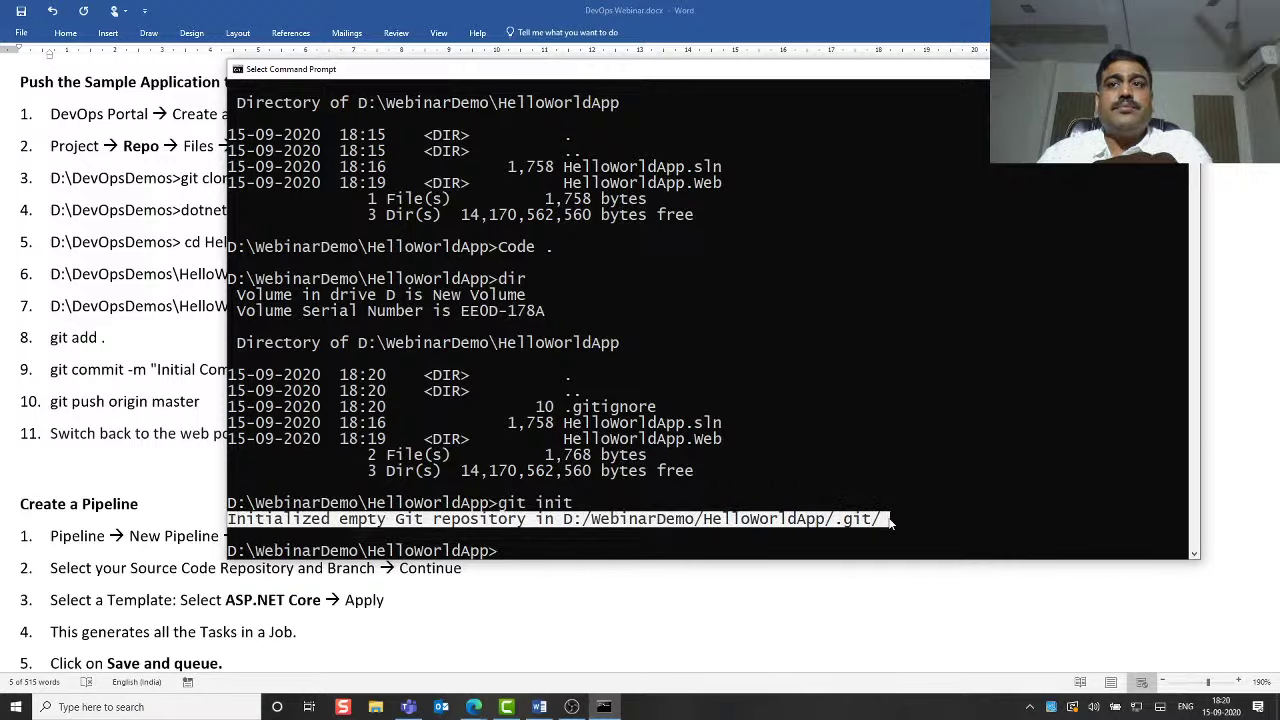
Clear the console and run git status on the new repository.
scroll(717, 528, down, 4)
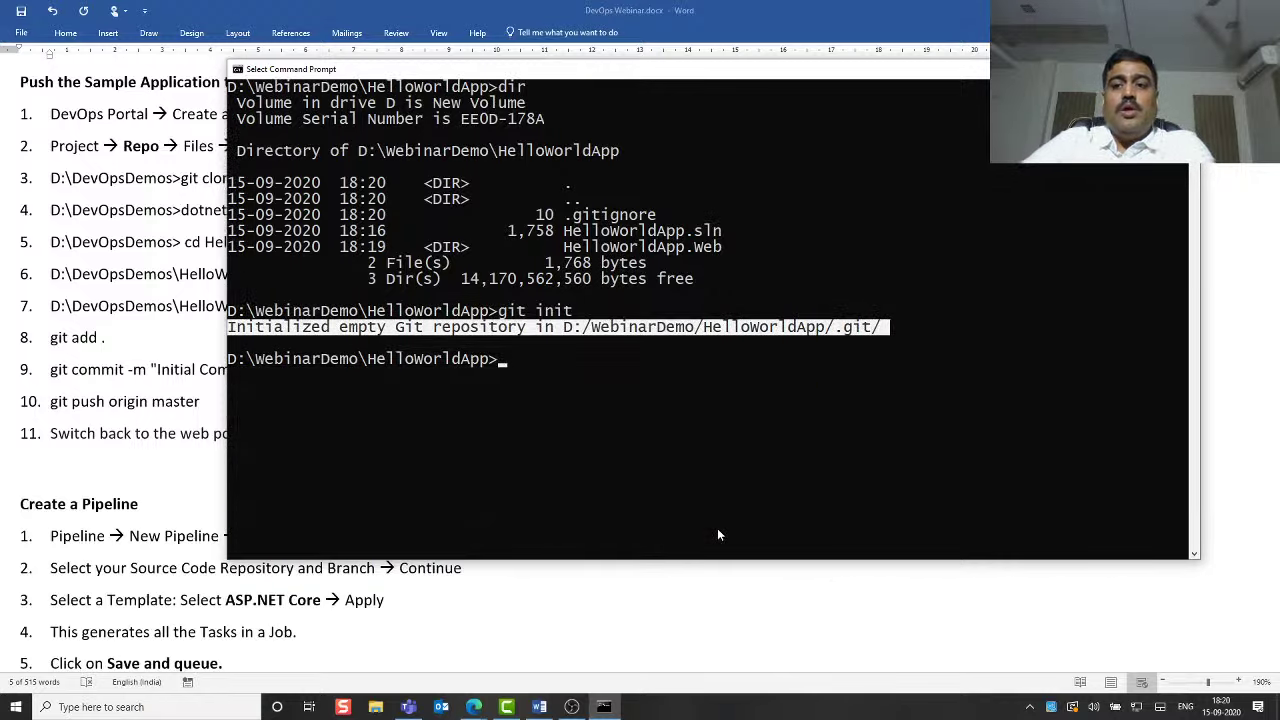
text(cls)
key(Return)
text(git)
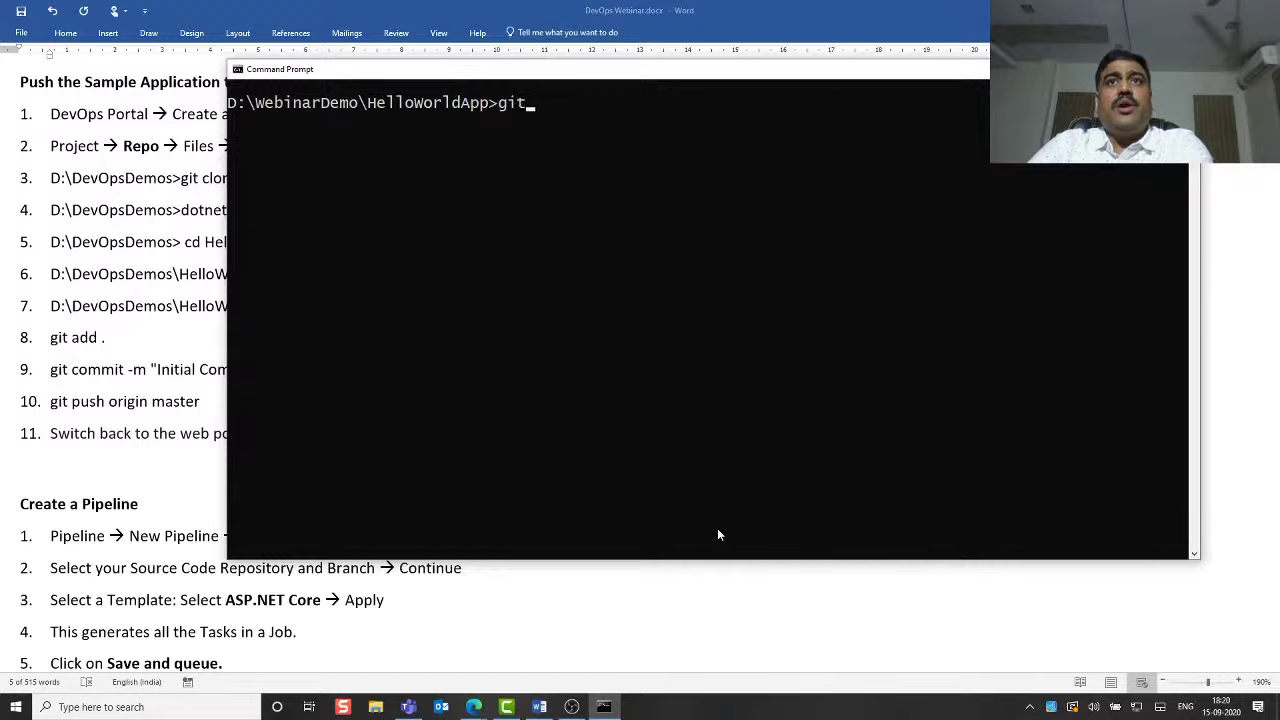
text( sta)
key(BackSpace)
text(statu)
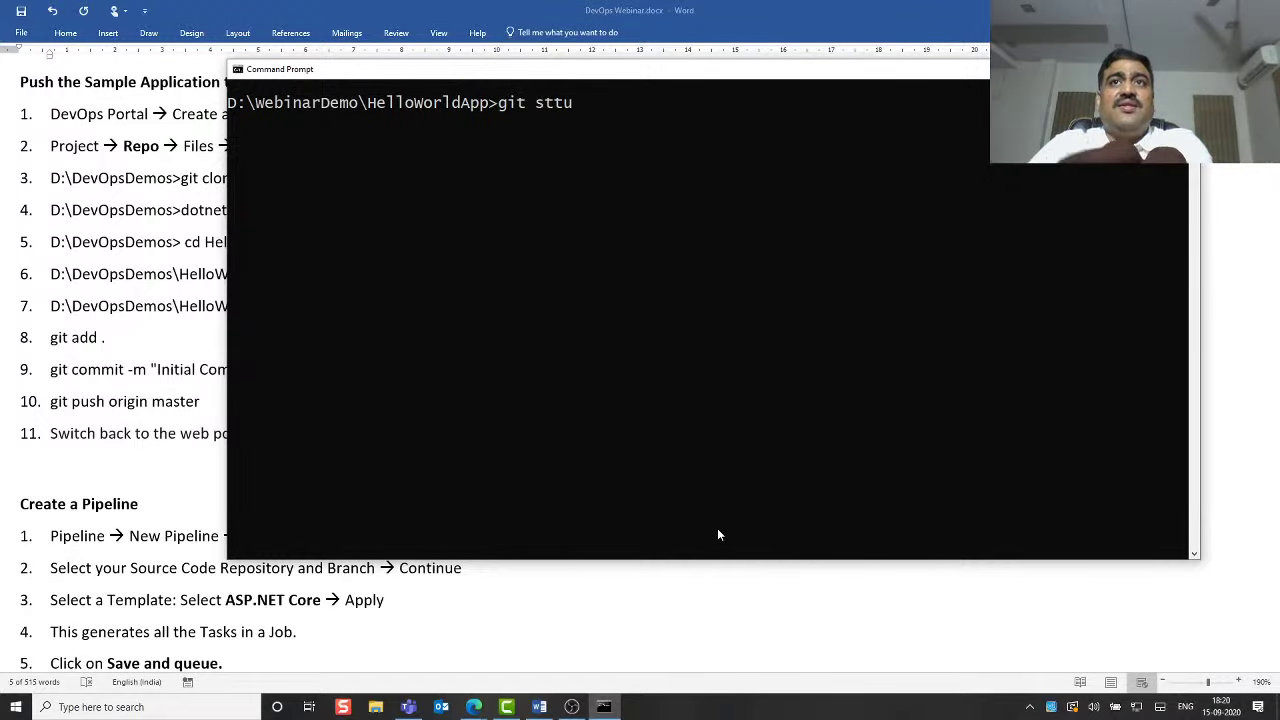
key(BackSpace)
key(BackSpace)
text(atus)
key(Return)
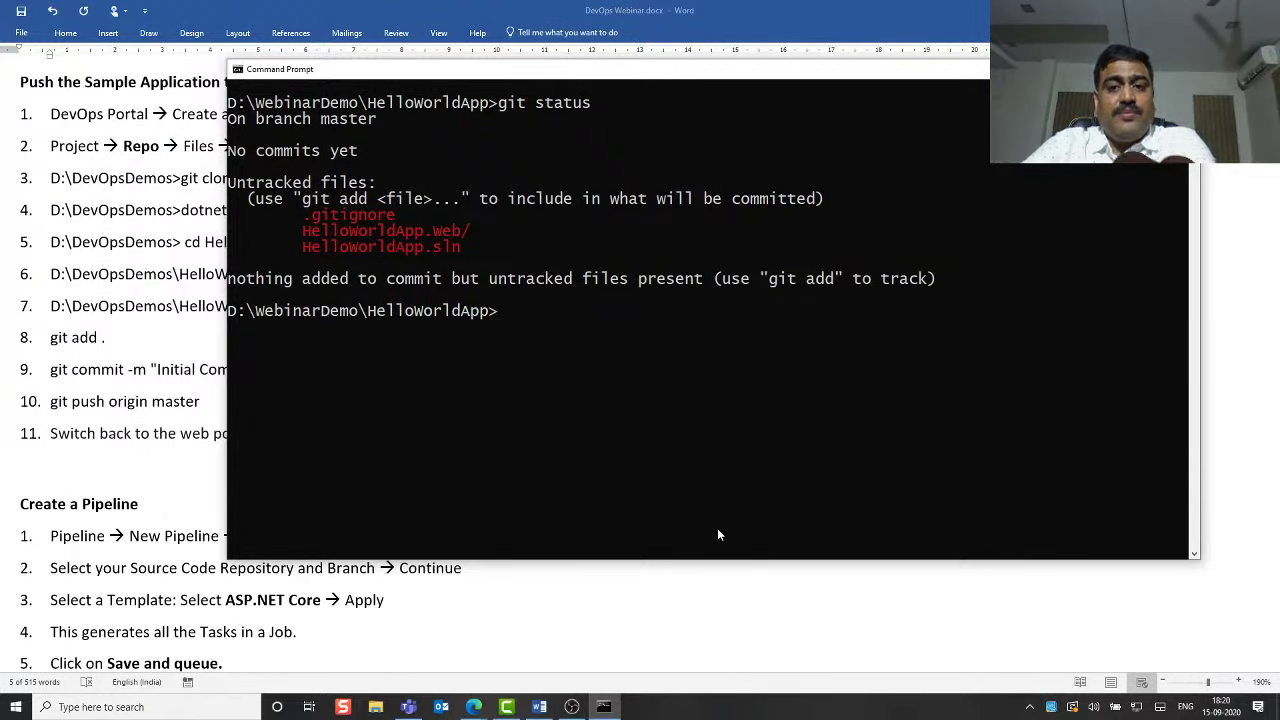
Stage all files and commit them with the message 'Initial Commit'.
text(git add .)
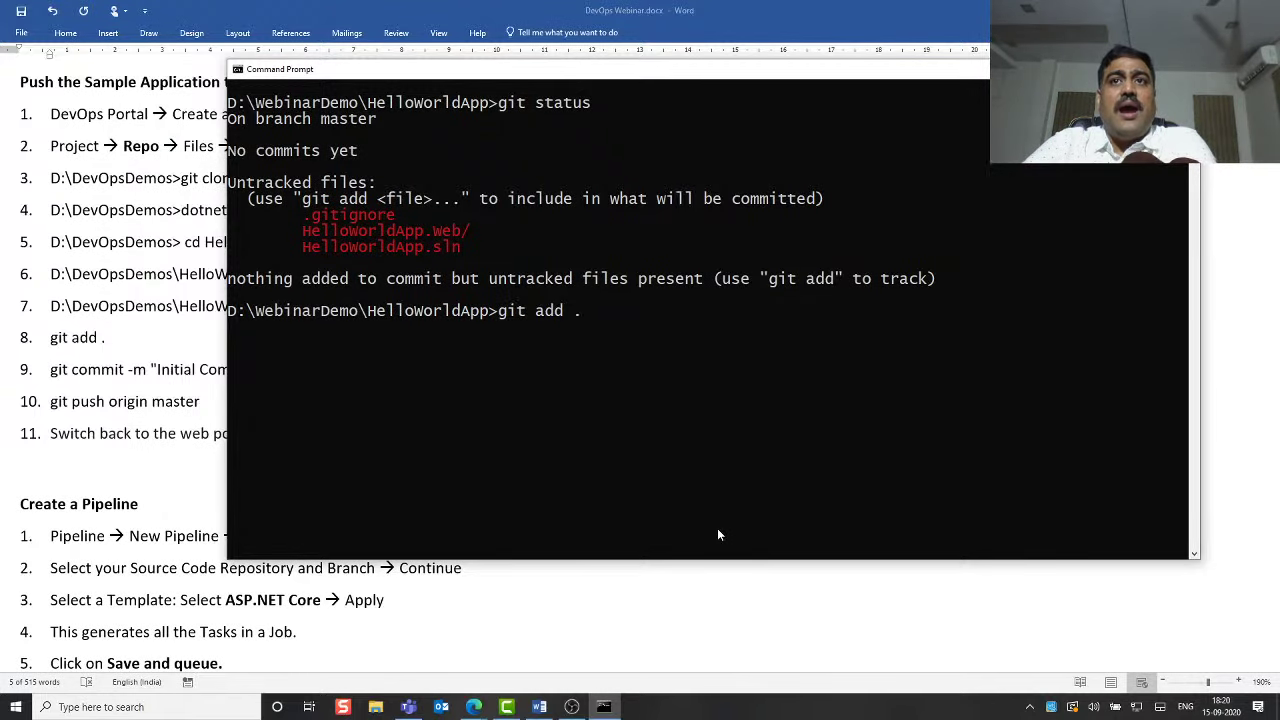
key(Return)
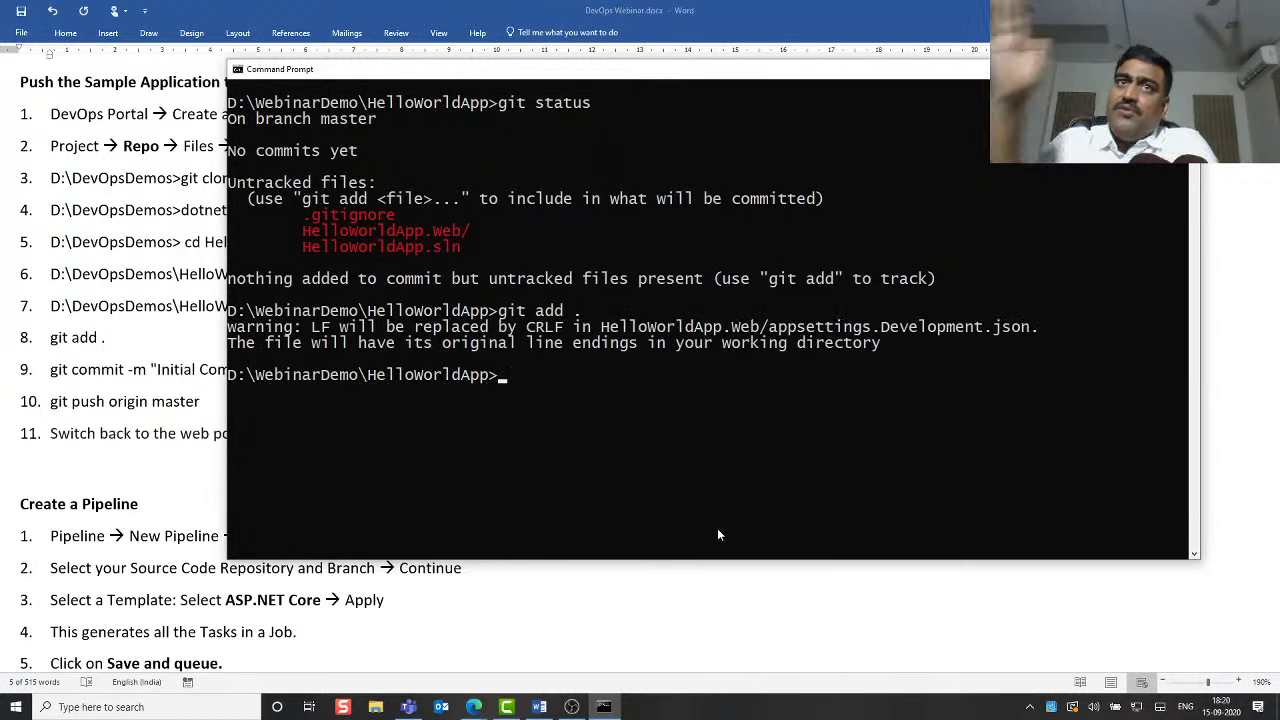
text(git )
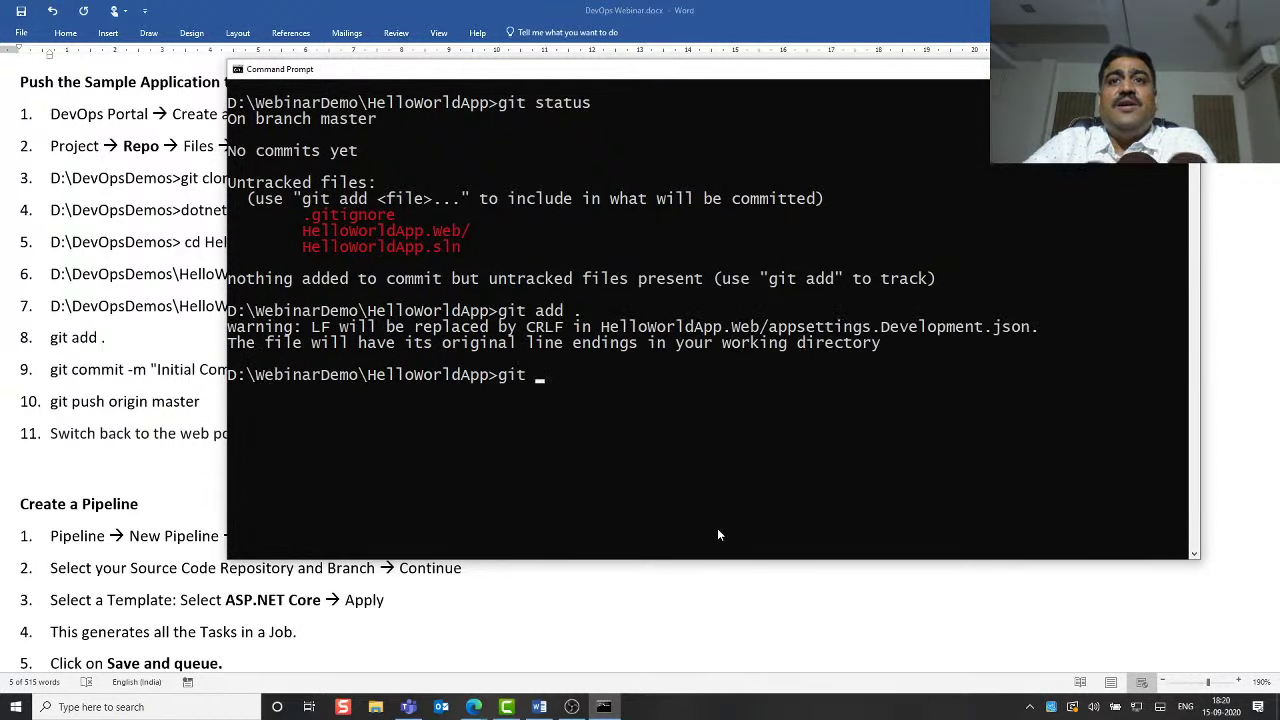
text(commit -m )
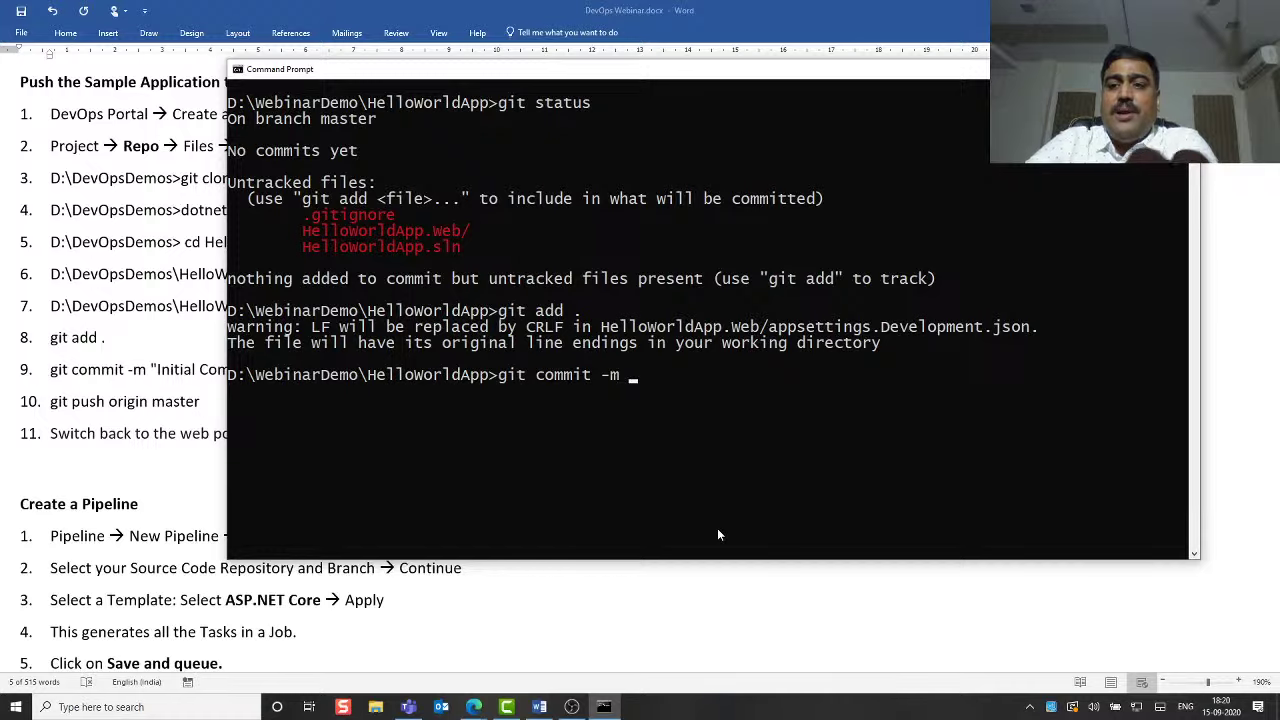
text("Initia)
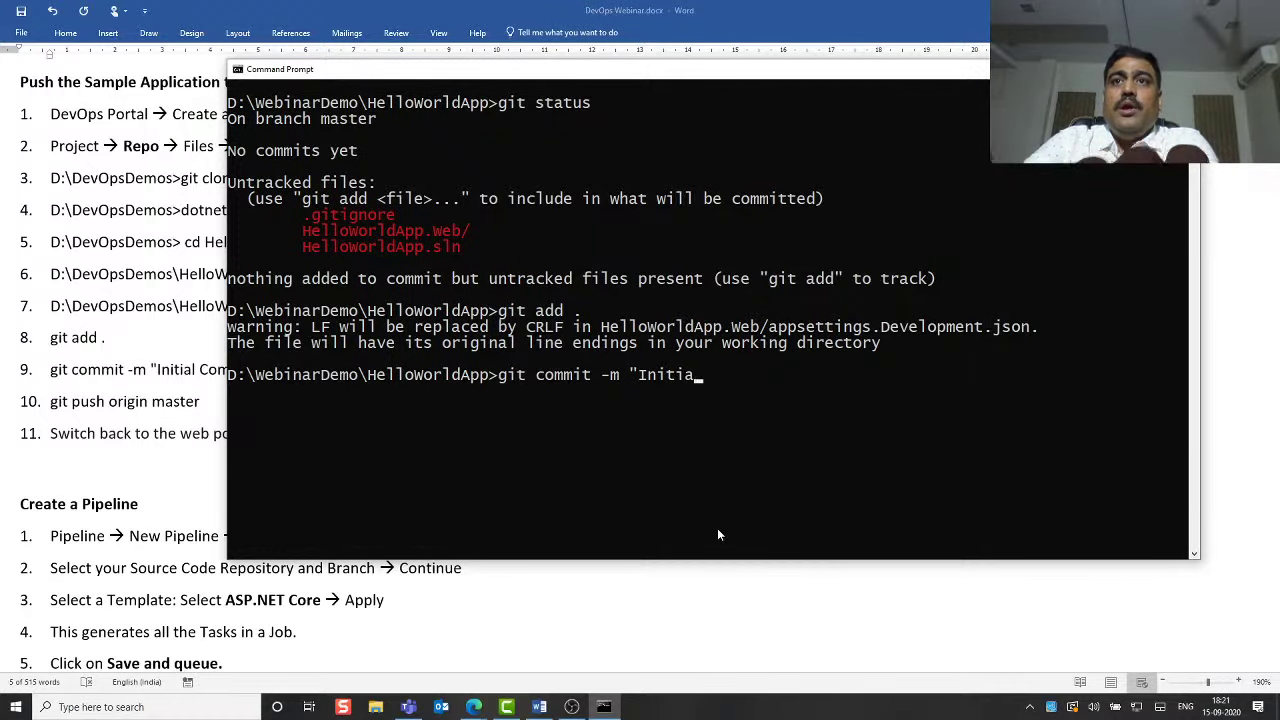
text(l Commit")
key(Return)
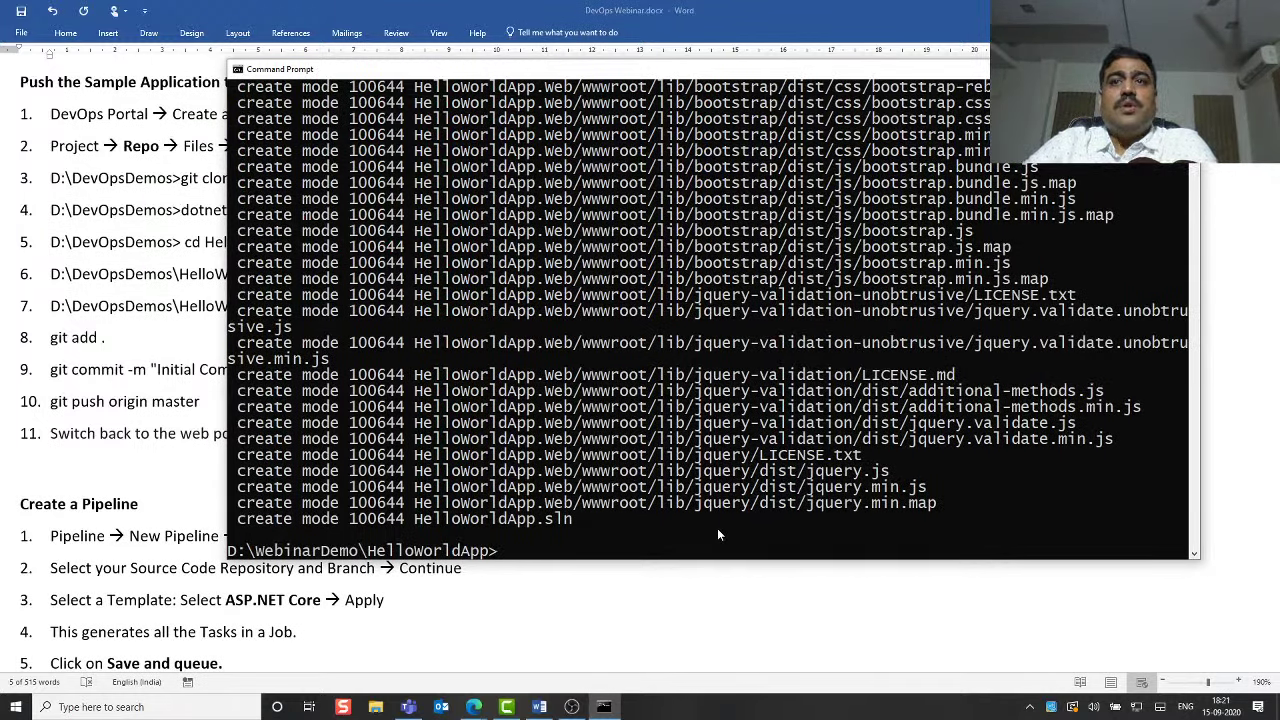
Confirm a clean working tree with git status, then open the folder in VS Code with 'Code .'.
text(cls)
key(Return)
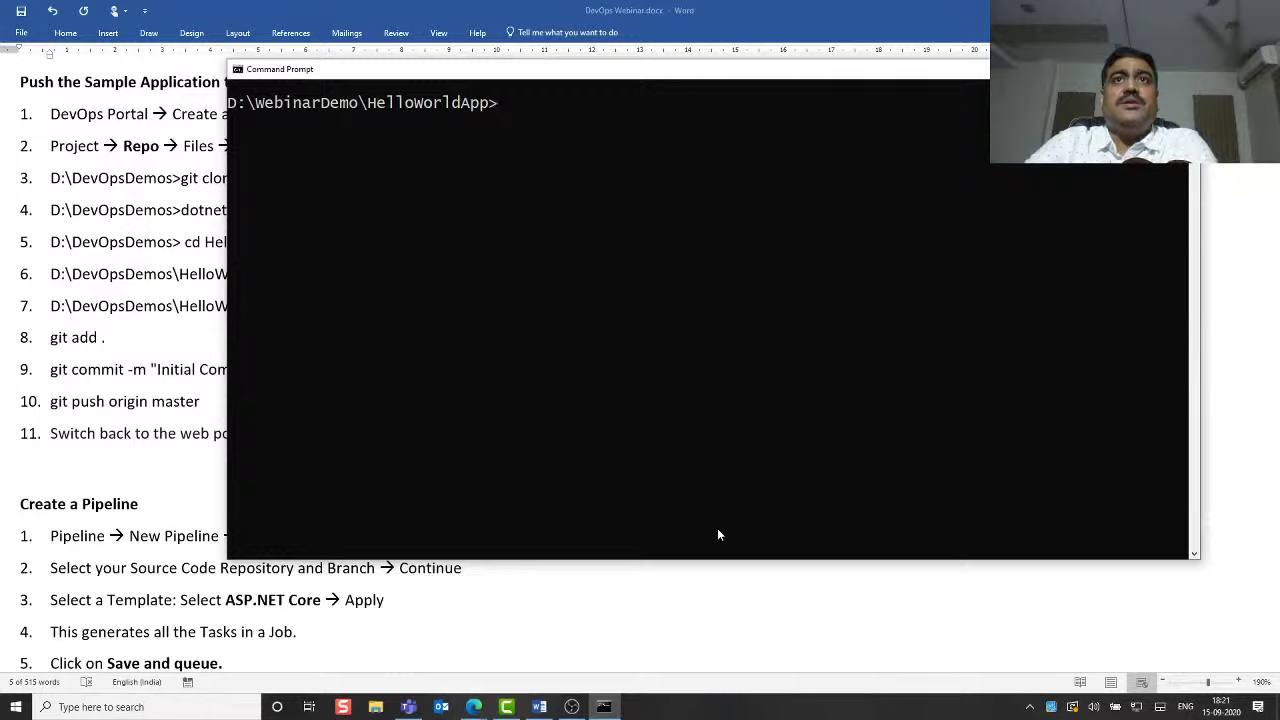
text(git status)
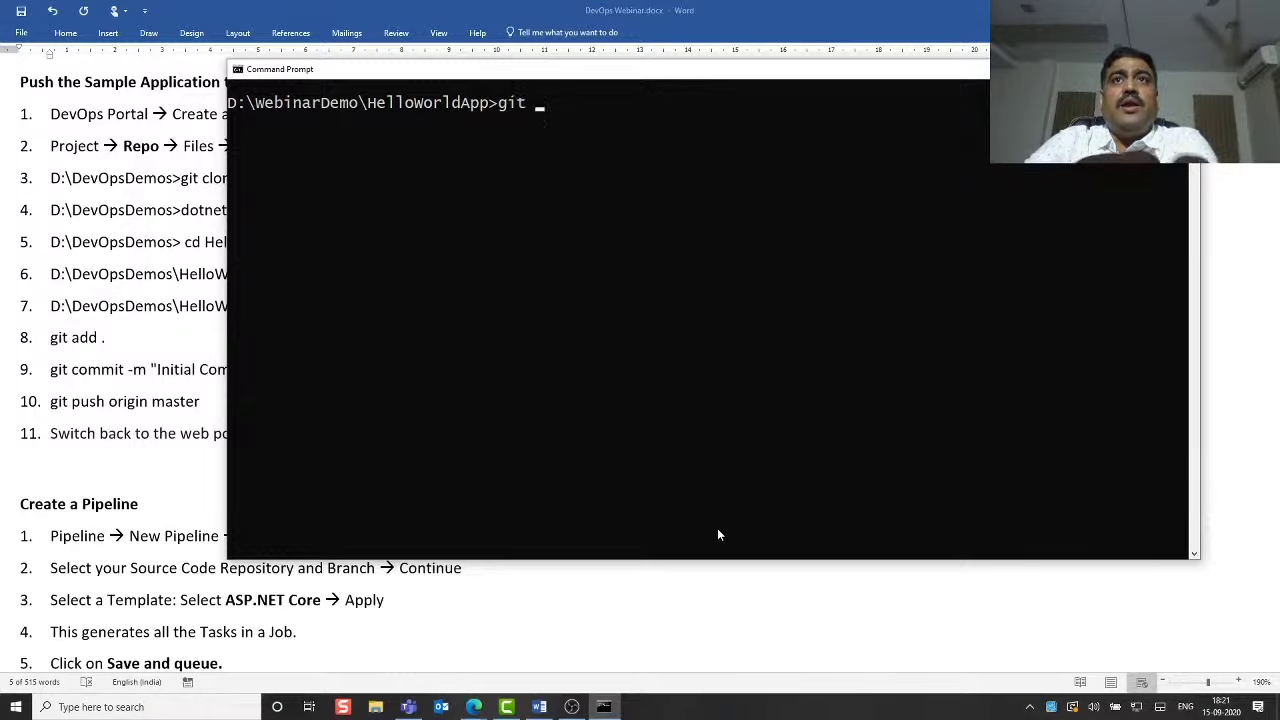
key(Return)
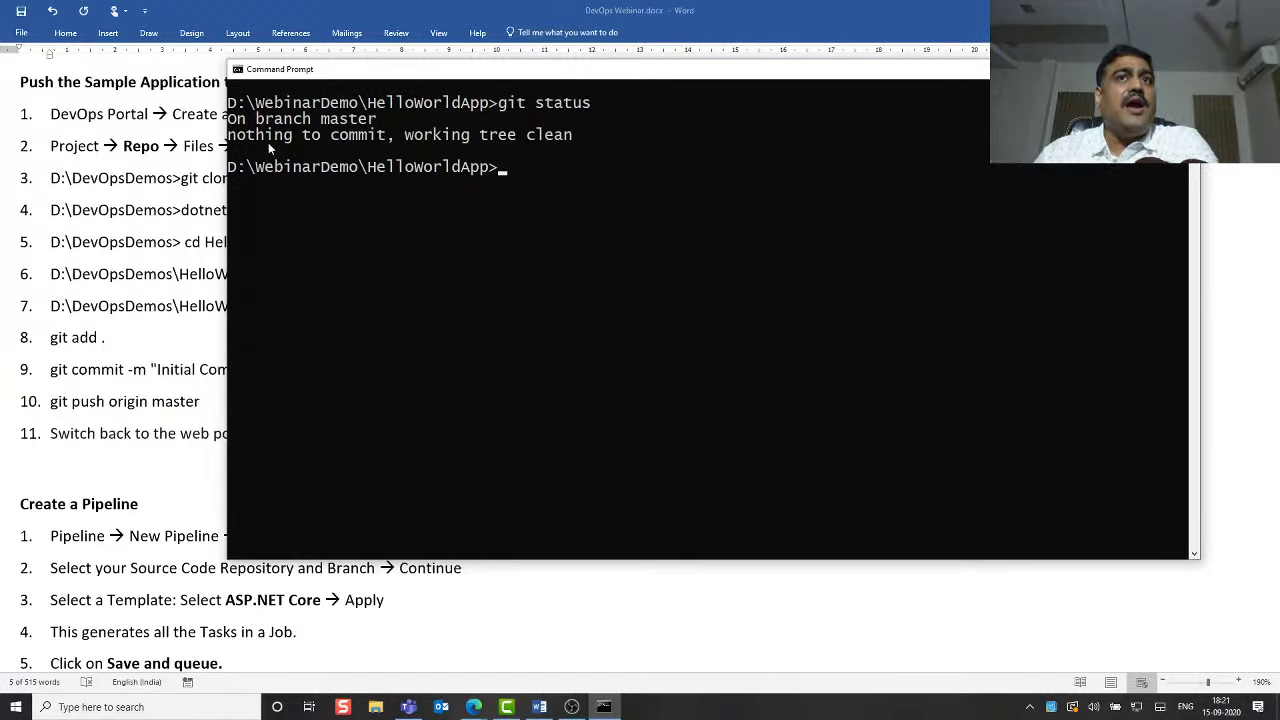
drag(268, 142, 574, 142)
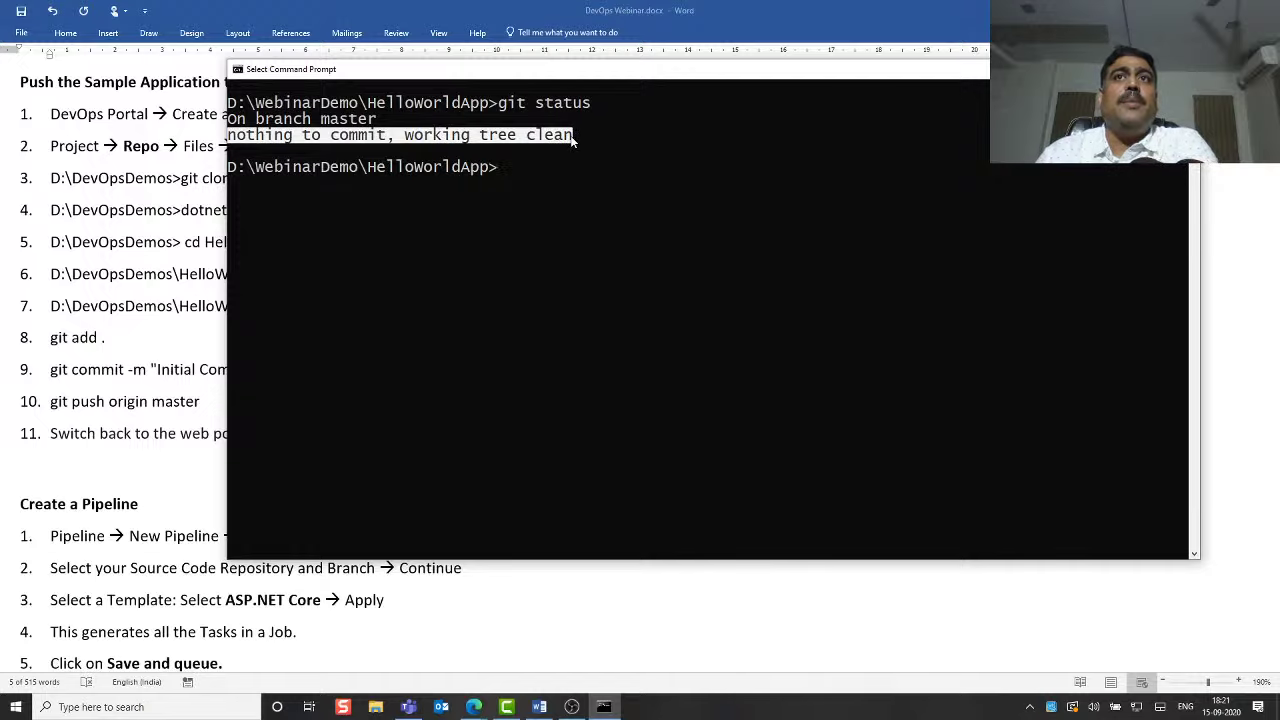
text(Code)
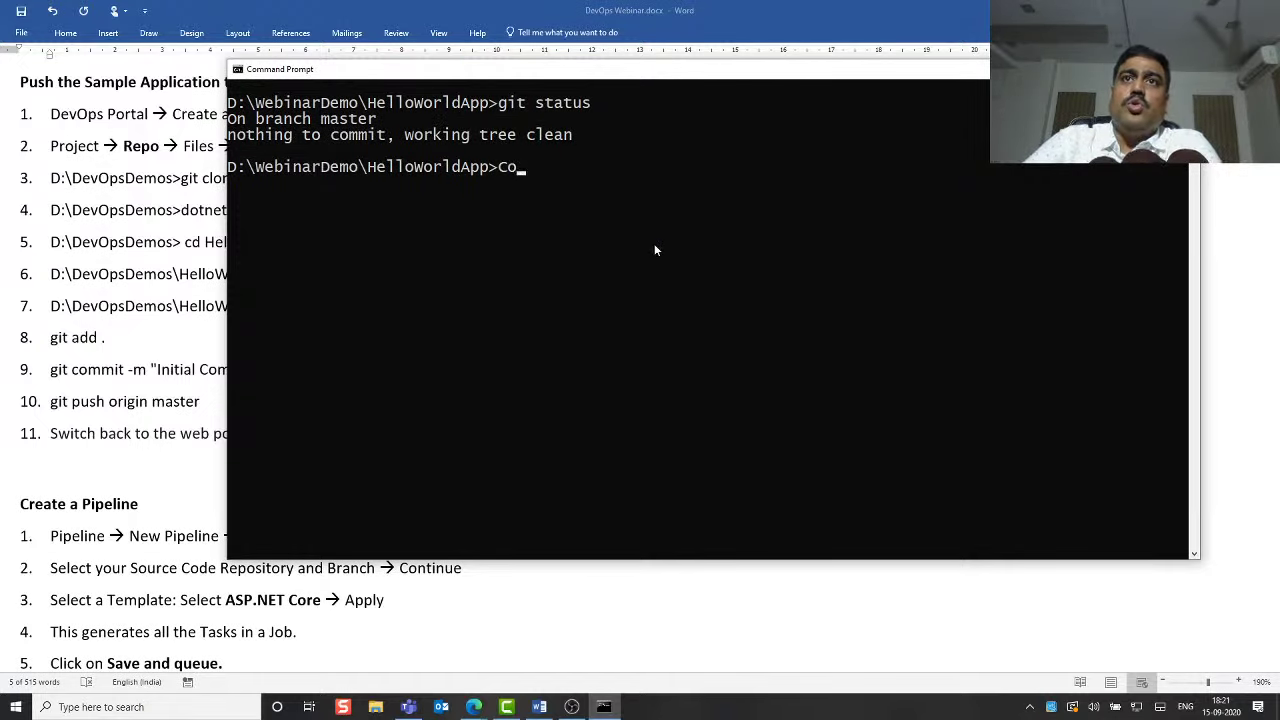
text( .)
key(Return)
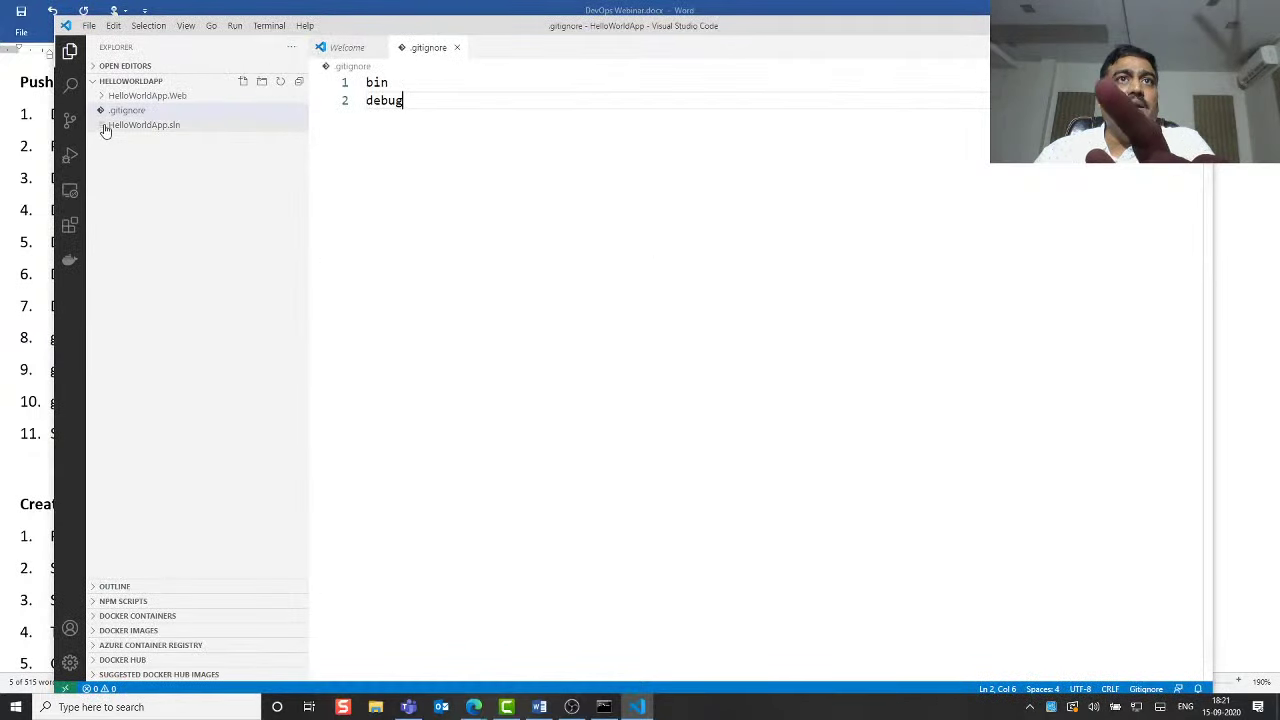
Open HelloWorldApp.Web > Views > Home > Index.cshtml, append '...' after DevOps in the heading, then close VS Code.
click(110, 95)
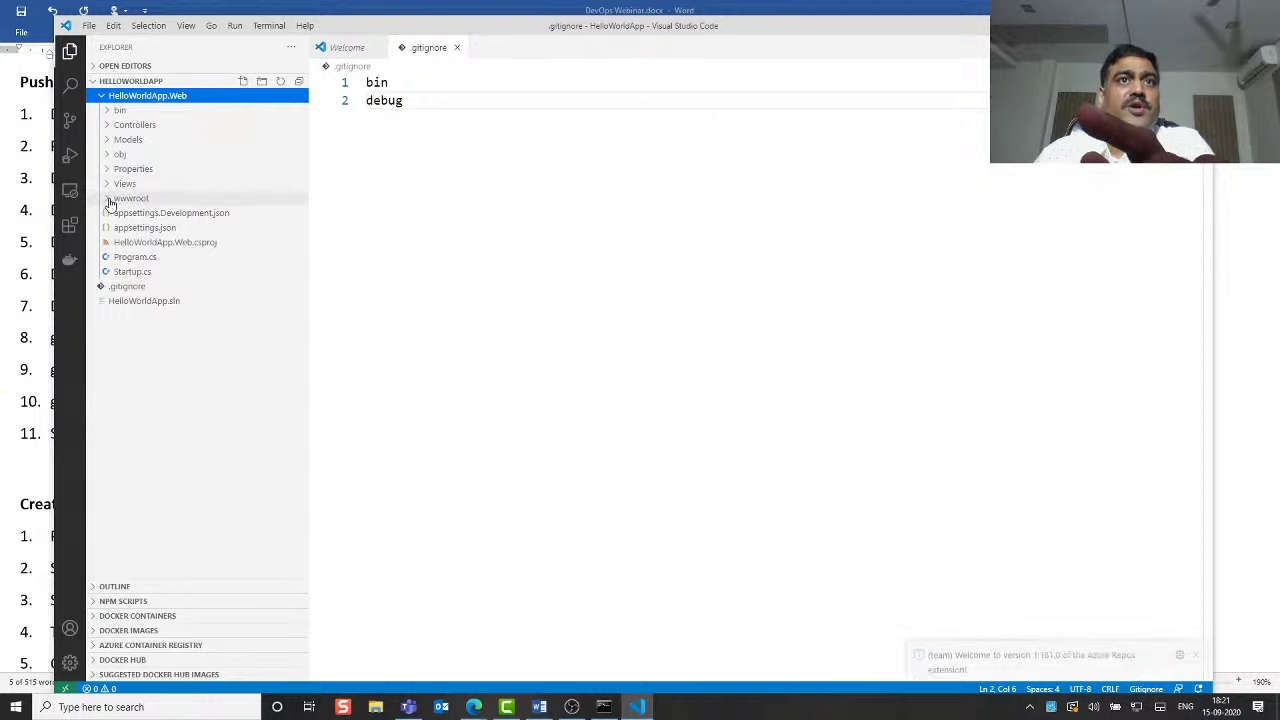
click(112, 185)
click(116, 200)
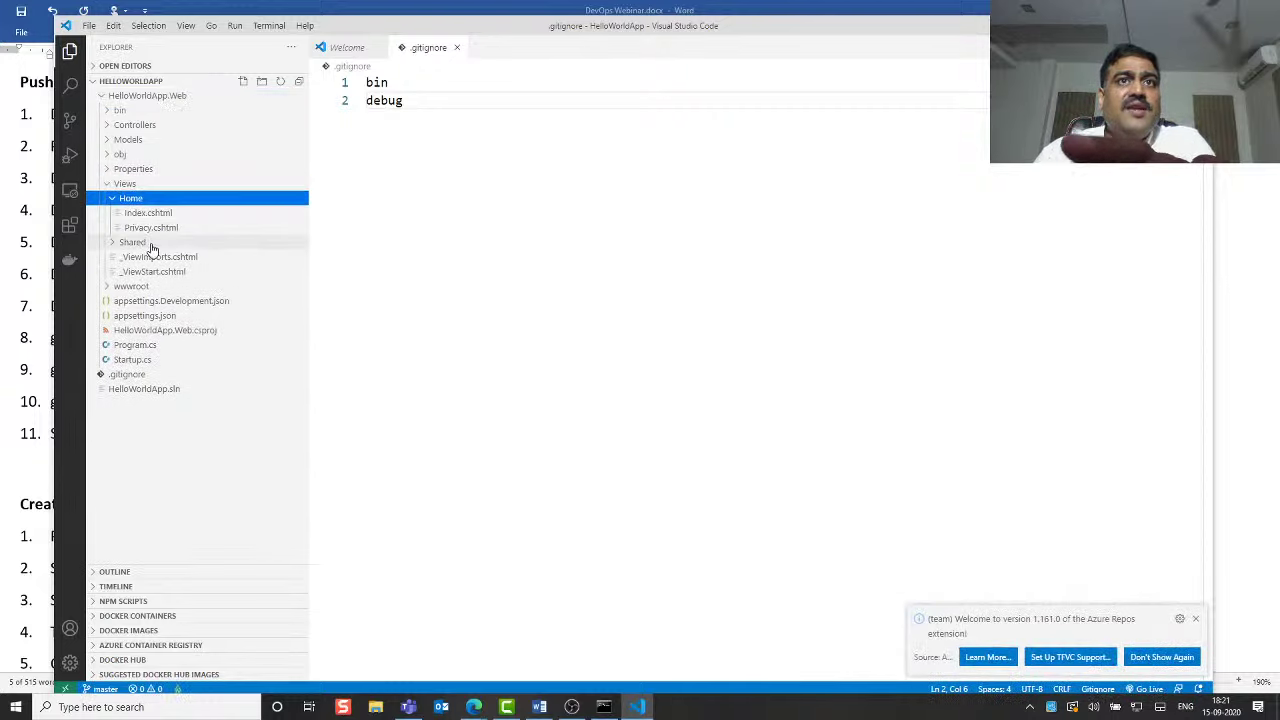
click(148, 213)
click(727, 172)
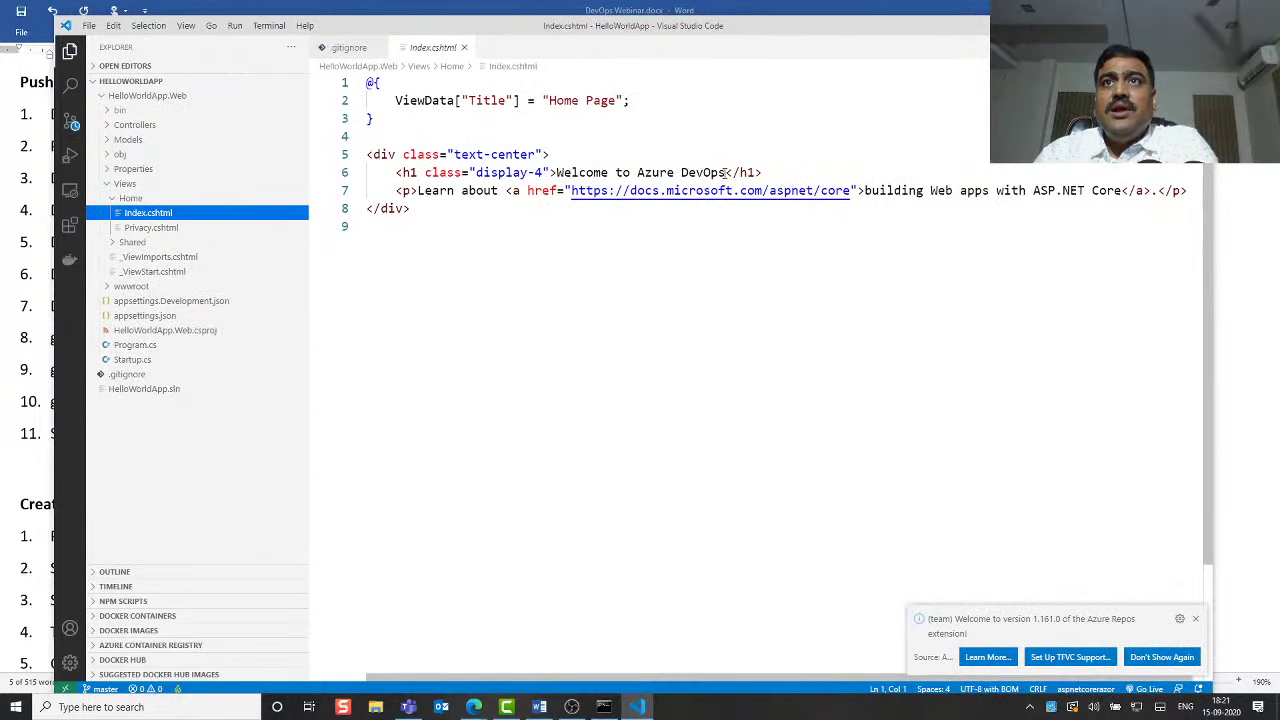
text(...)
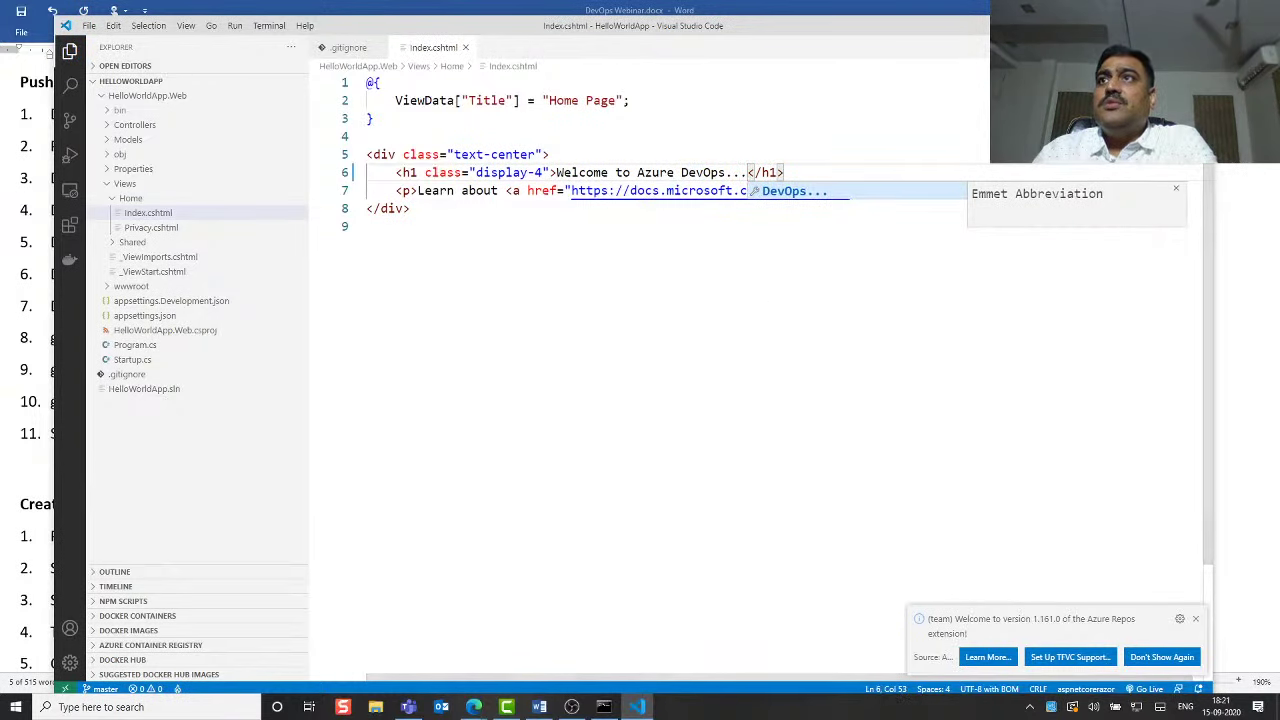
key(alt+F4)
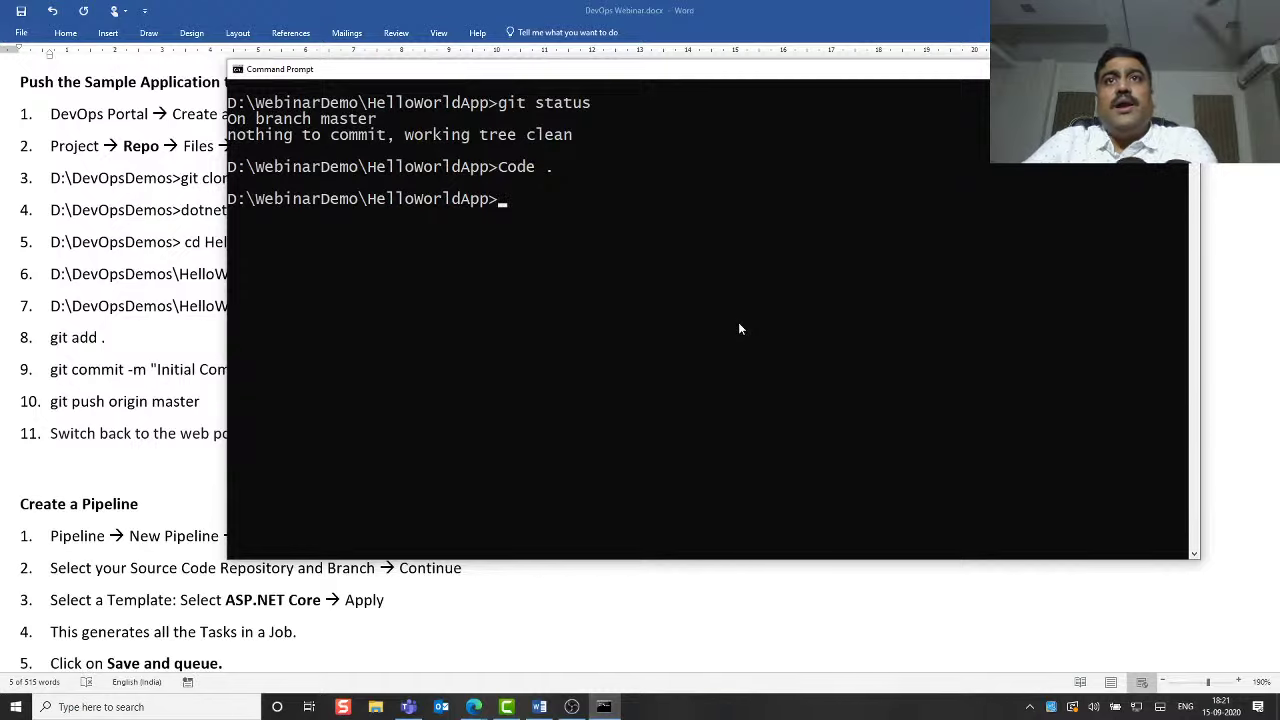
Stage the edited heading and commit it with the message 'Title changed'.
text(git add .)
key(Return)
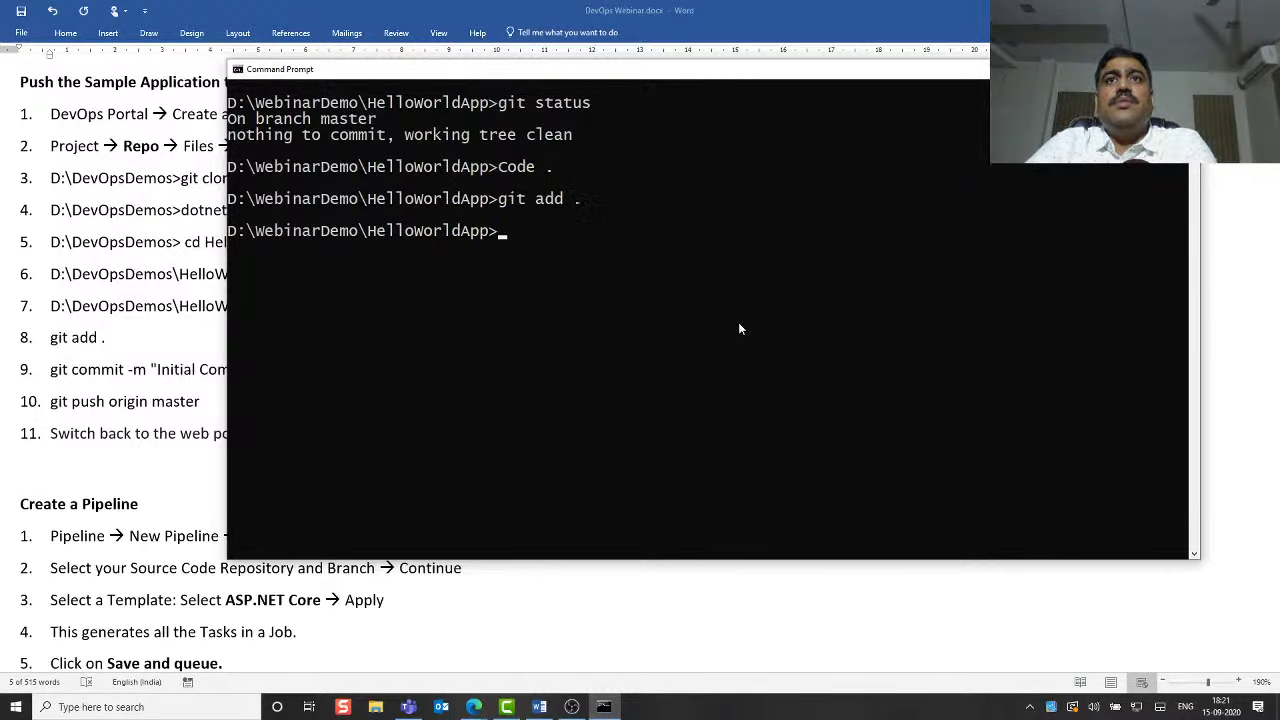
text(git commint)
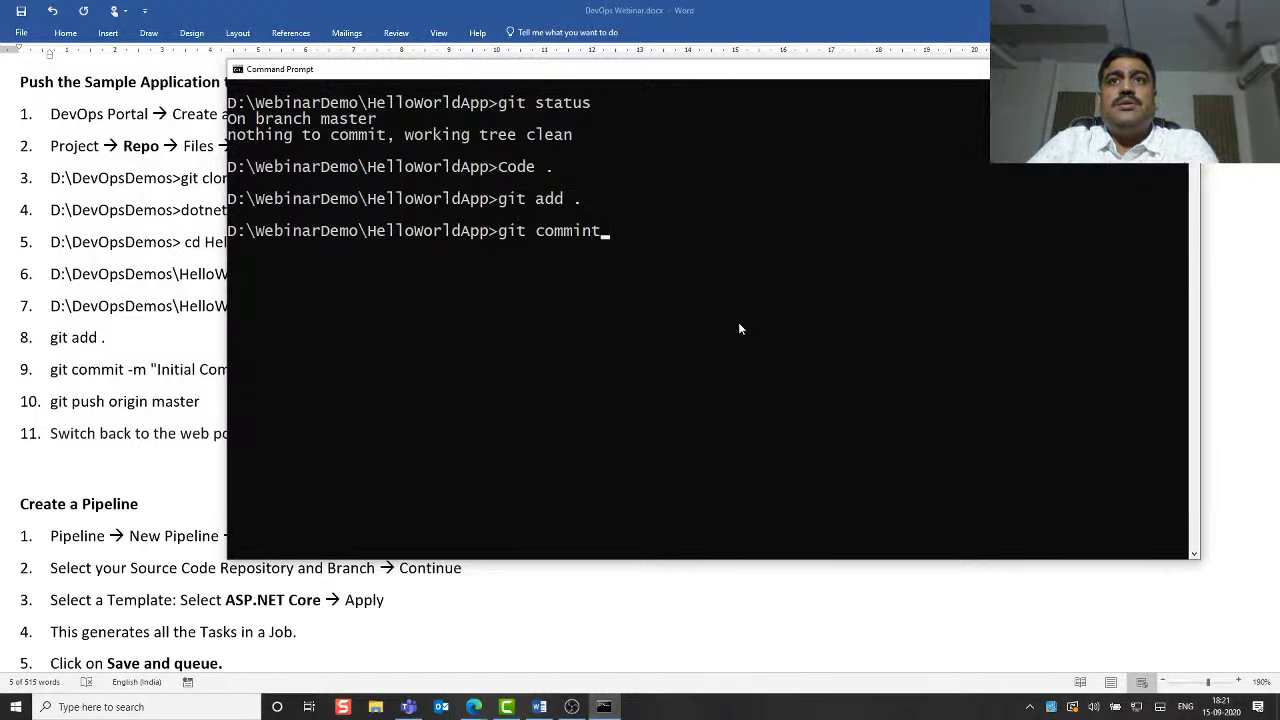
key(BackSpace)
key(BackSpace)
text(t -m)
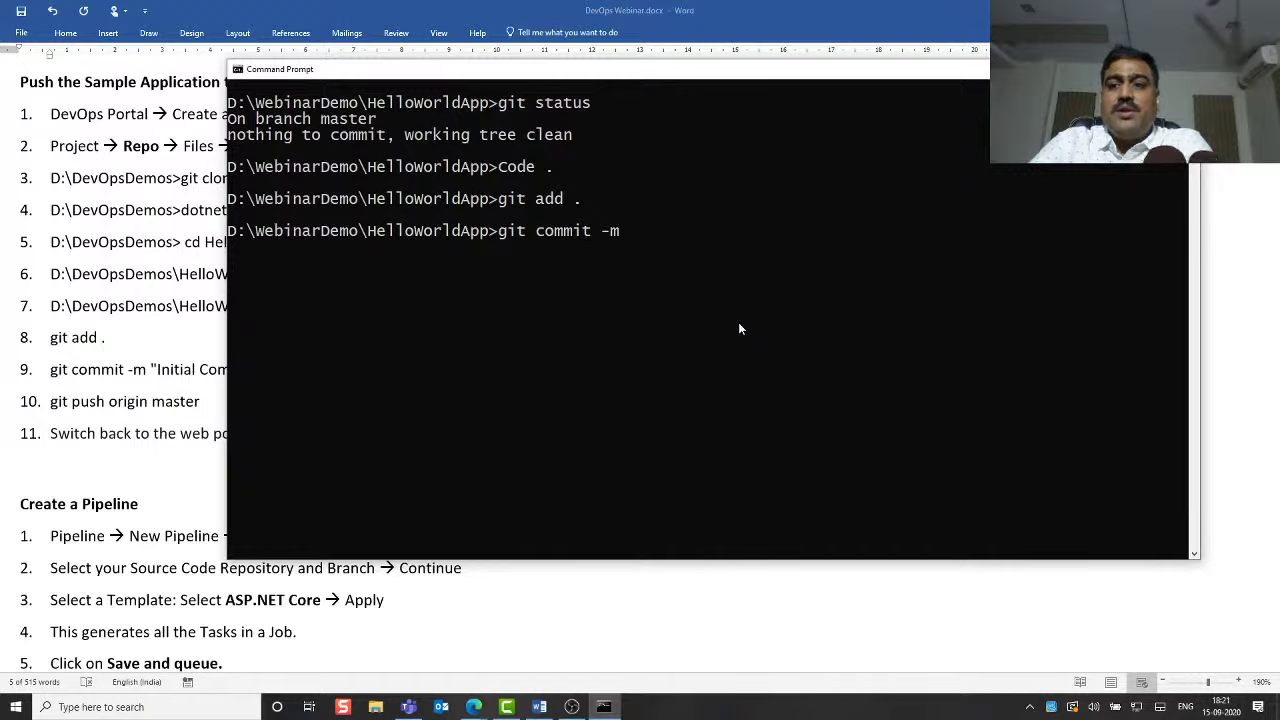
text( "Title chan)
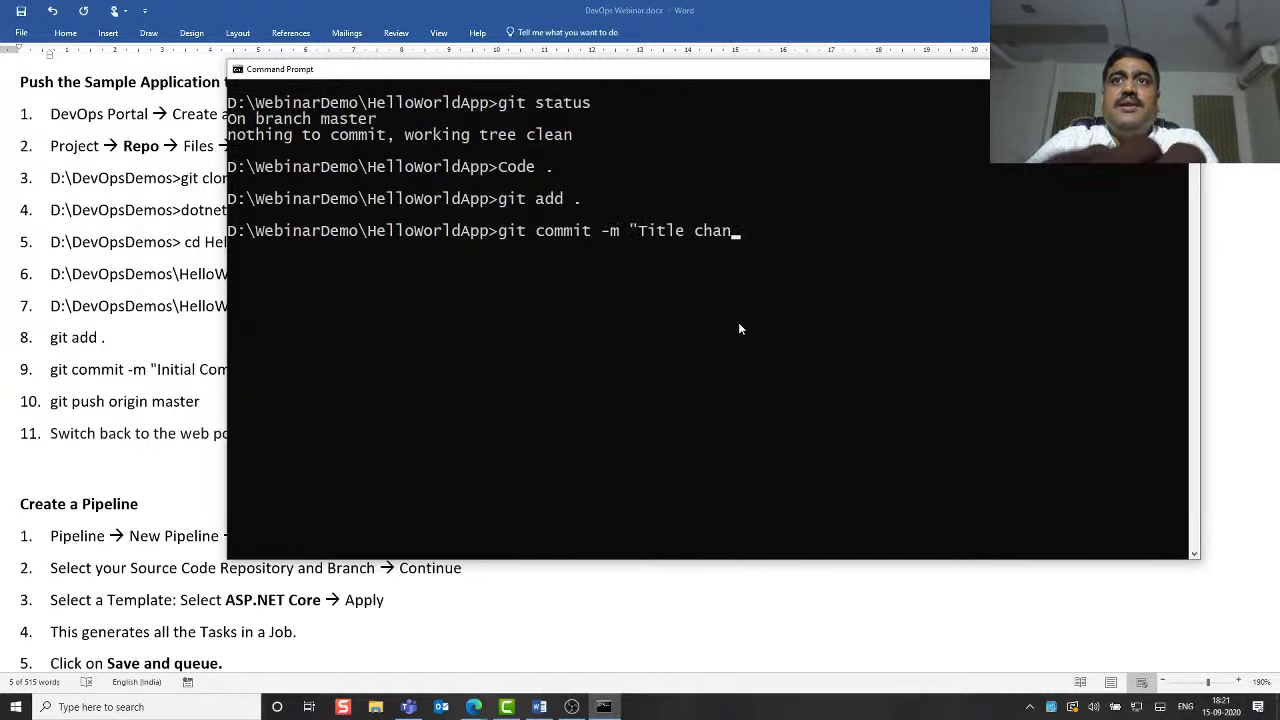
text(ged")
key(Return)
List the history with git log, highlighting the Title changed and Initial Commit entries.
text(gi)
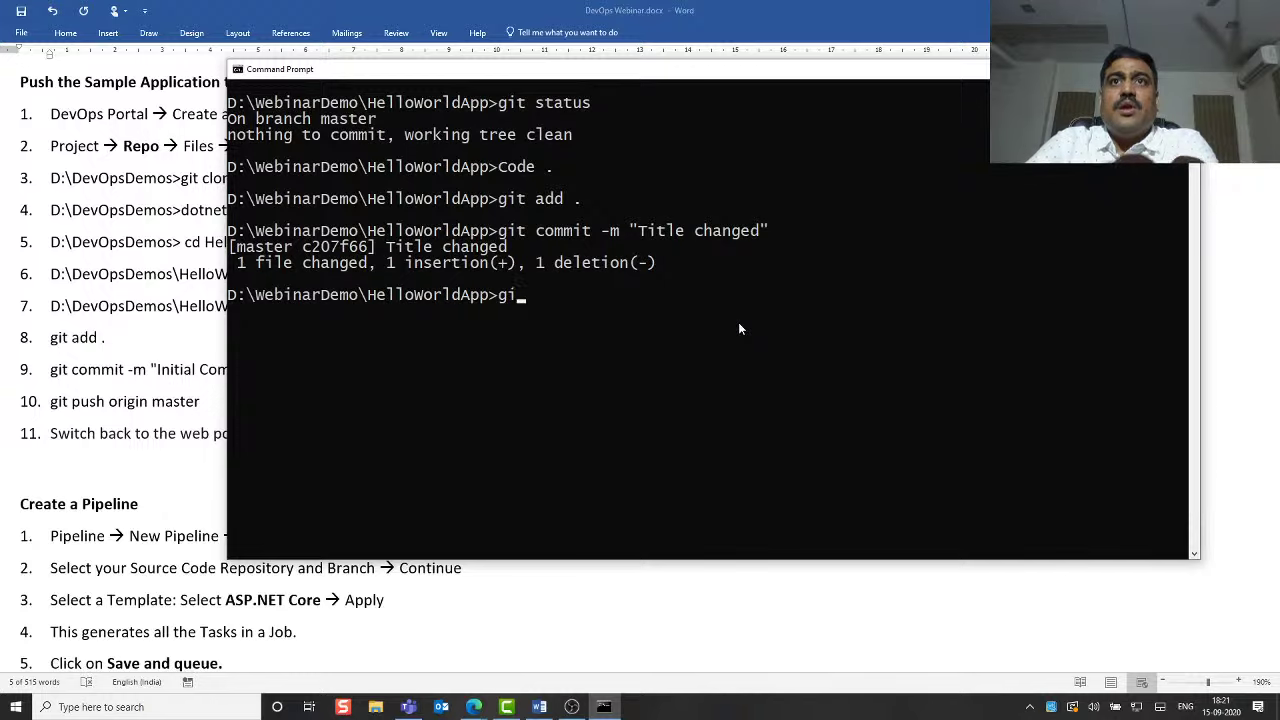
text(t log)
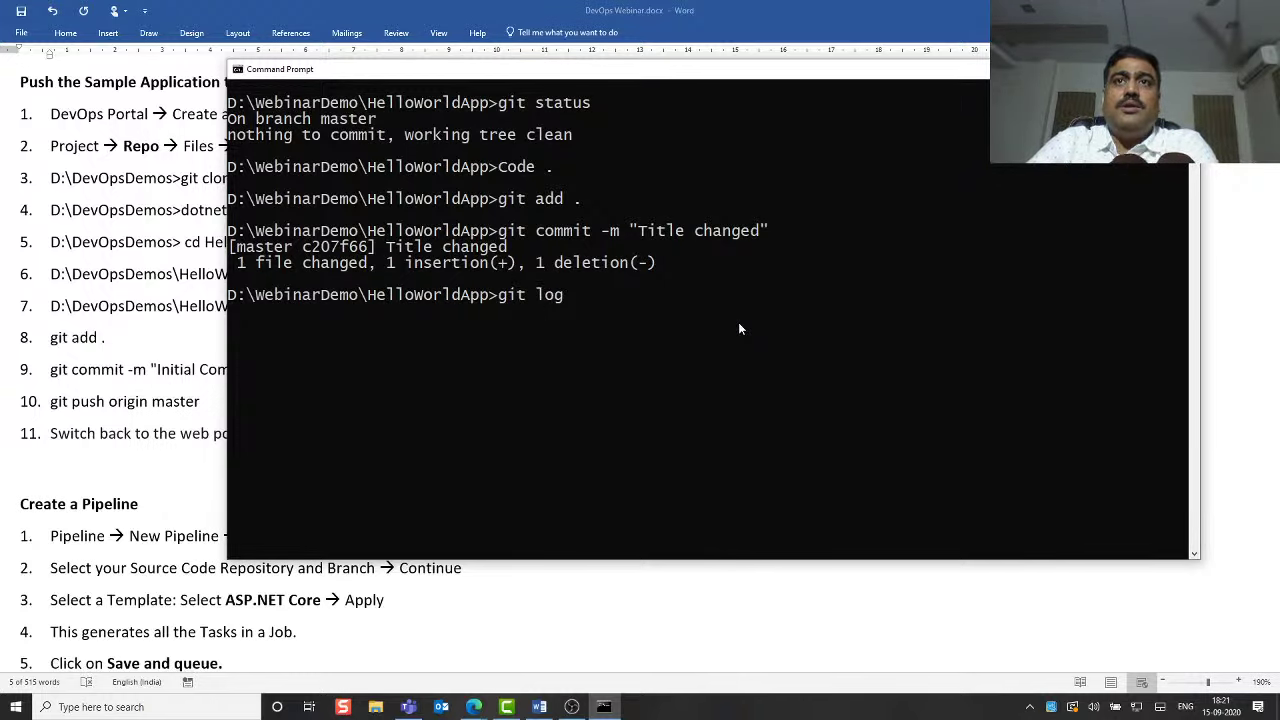
key(Return)
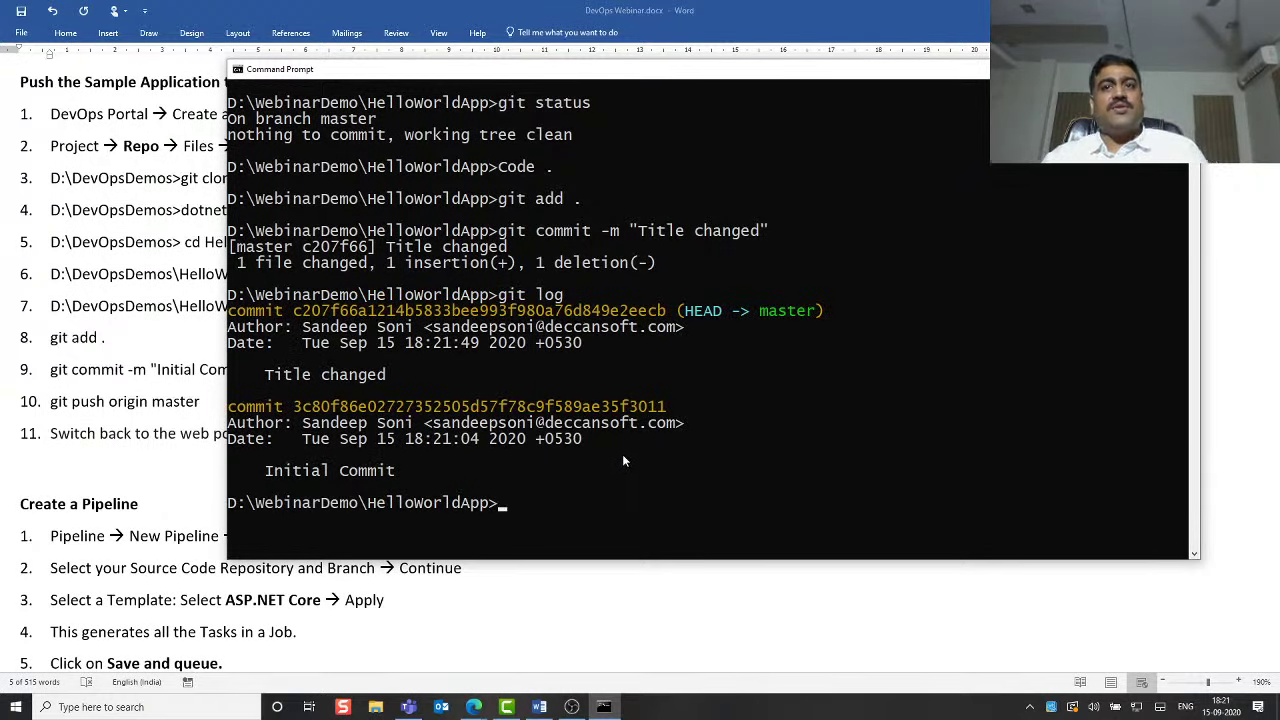
drag(665, 440, 230, 405)
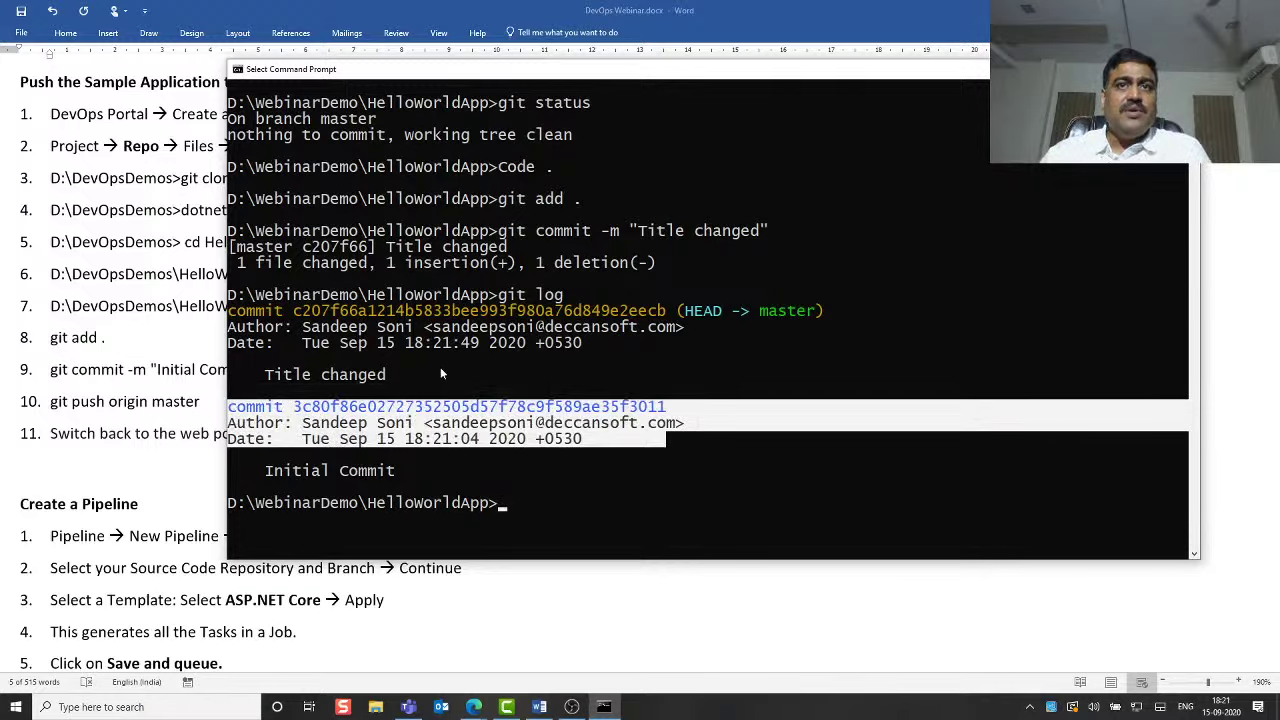
drag(636, 352, 228, 310)
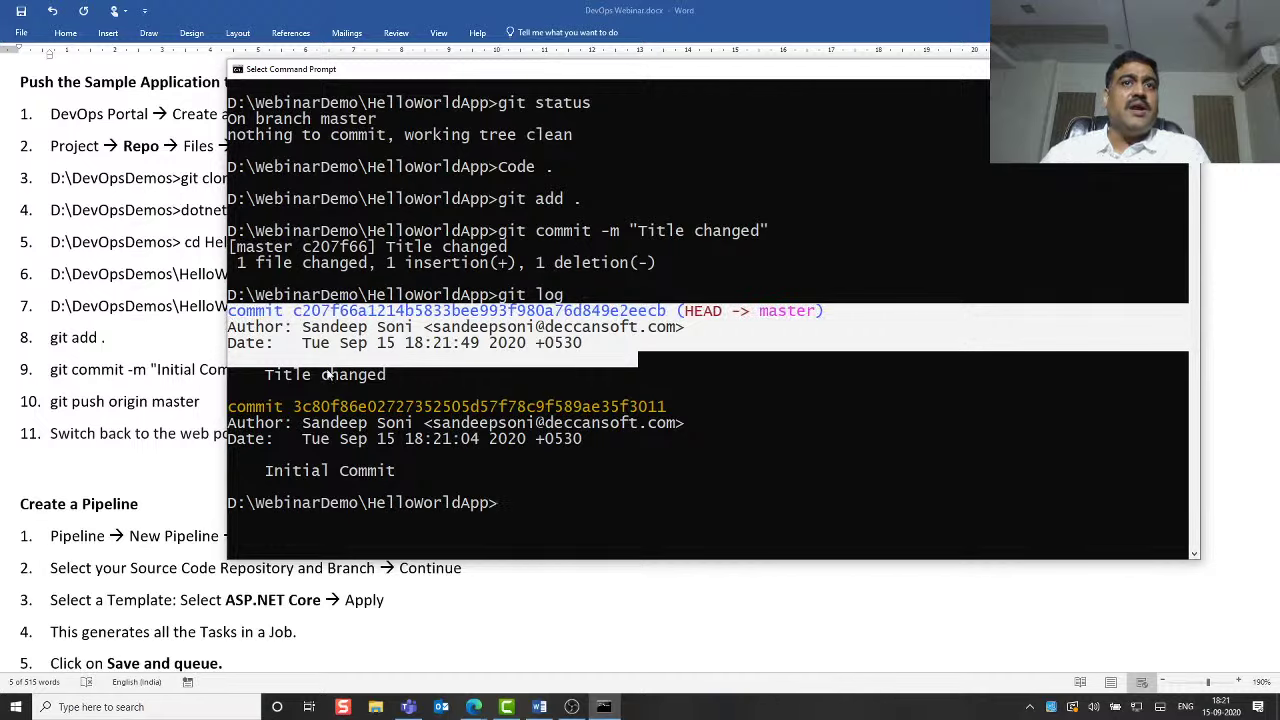
drag(479, 472, 232, 412)
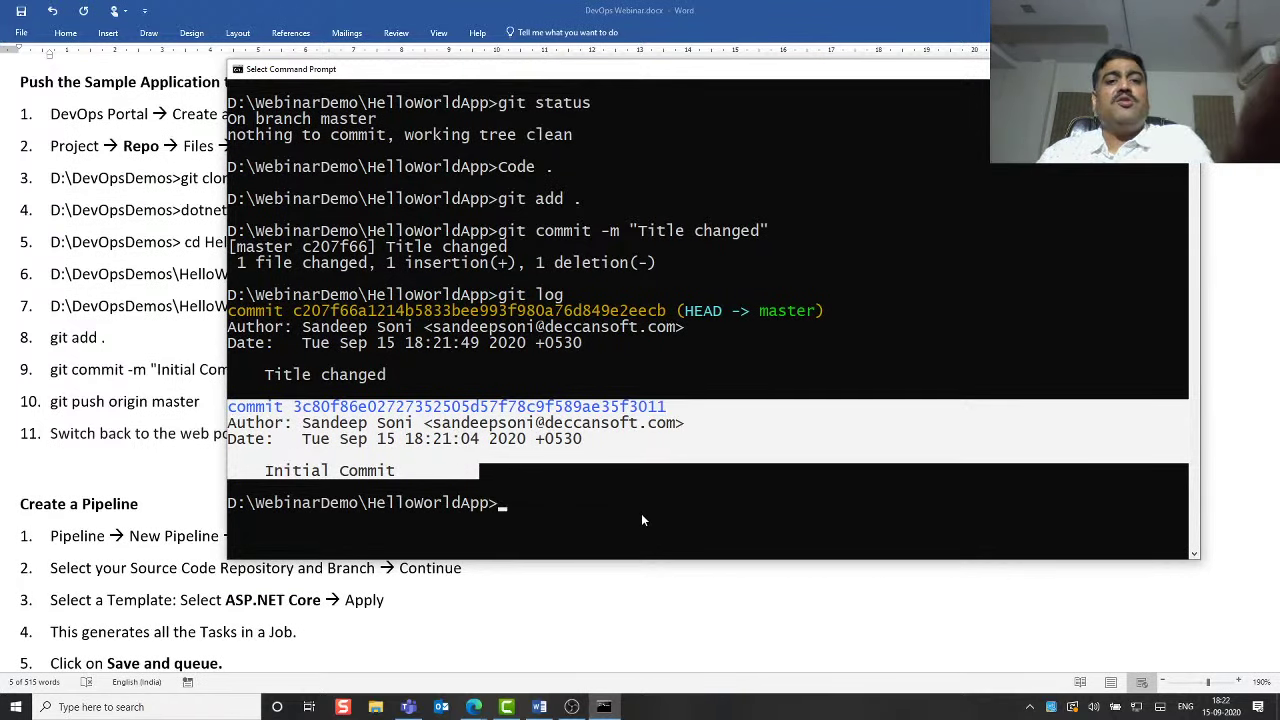
key(ctrl+c)
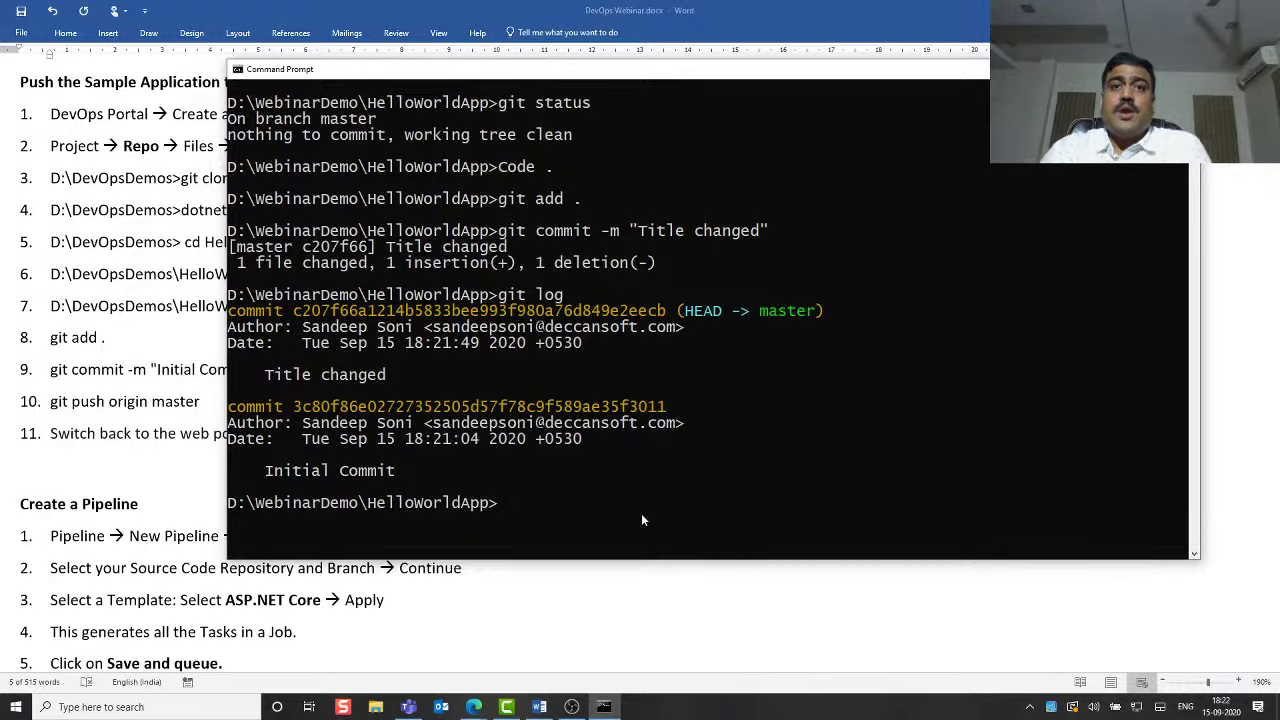
Copy the 'Push an existing repository' commands from the empty Azure repo page in Edge.
click(474, 707)
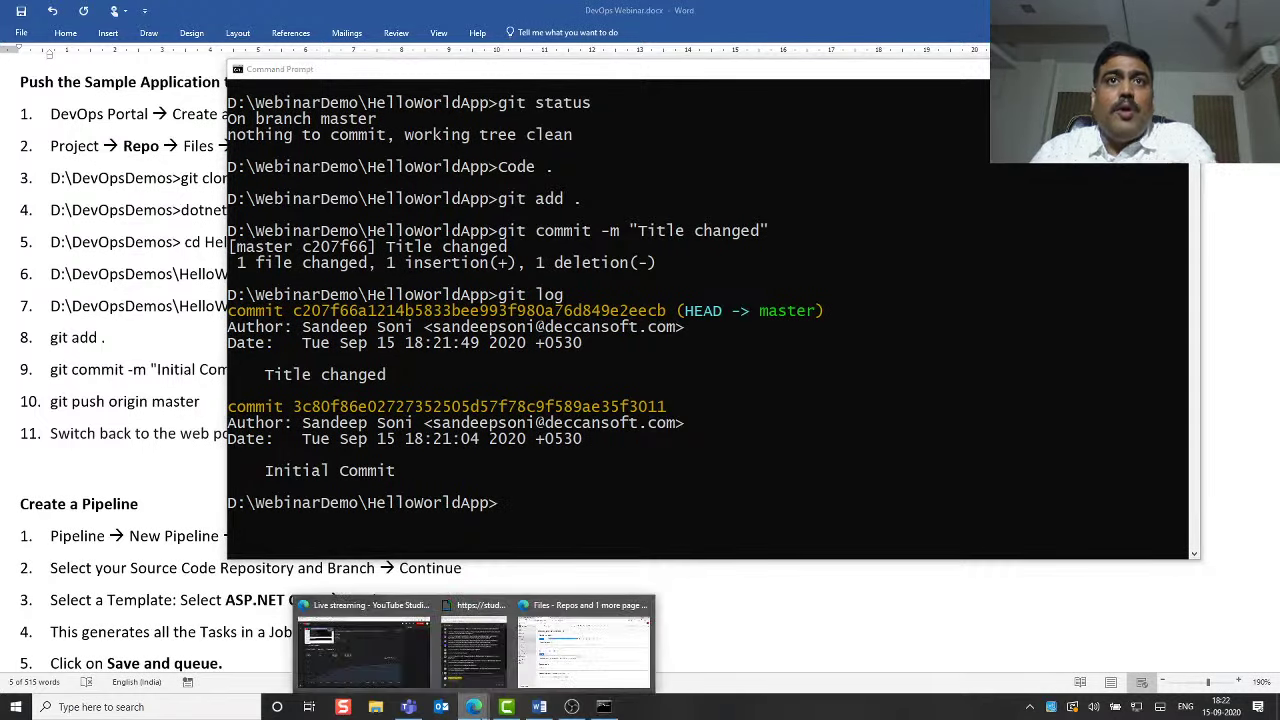
click(588, 662)
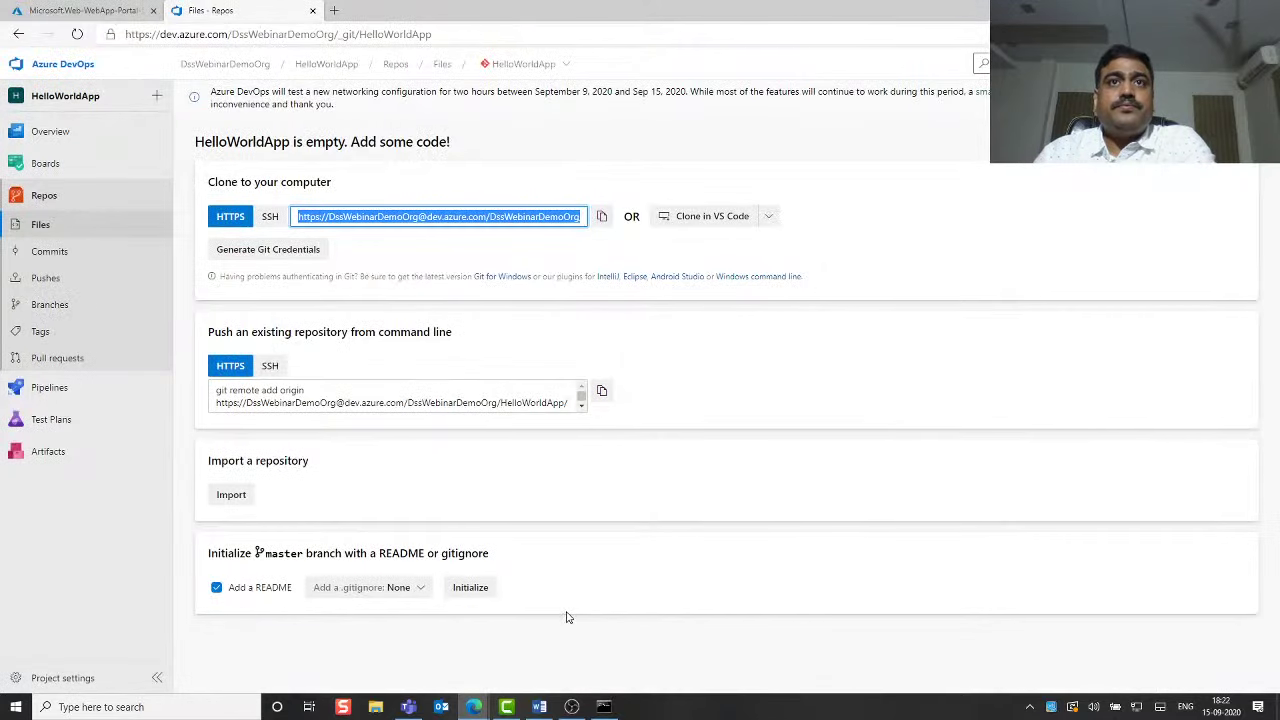
drag(209, 338, 453, 343)
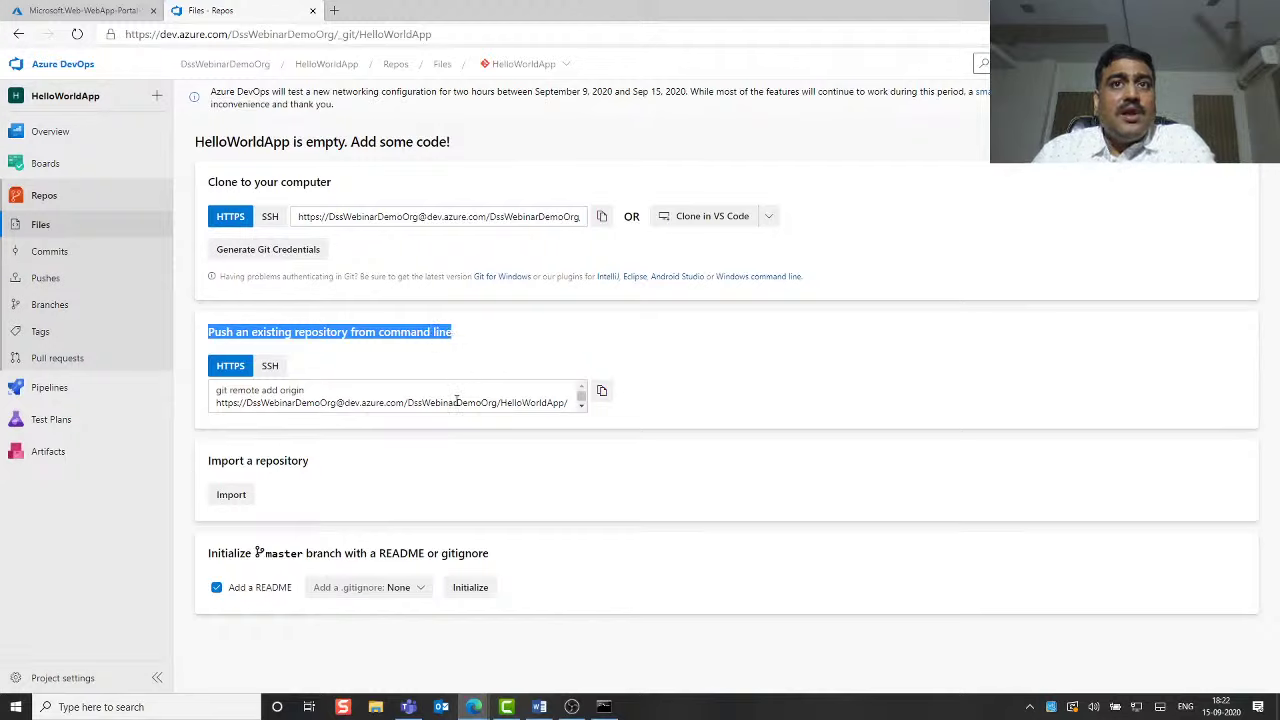
click(602, 392)
Paste the commands into Command Prompt to add the origin remote and push all branches, signing in with the existing account.
key(alt+Tab)
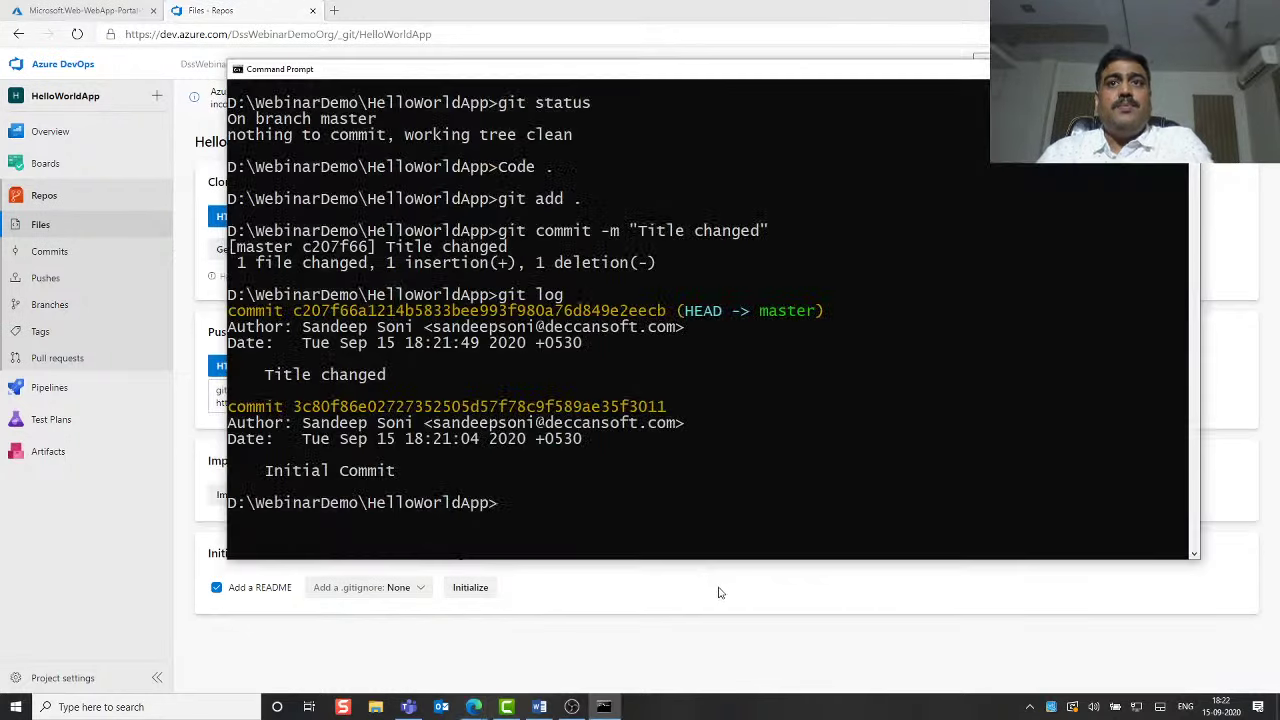
key(ctrl+v)
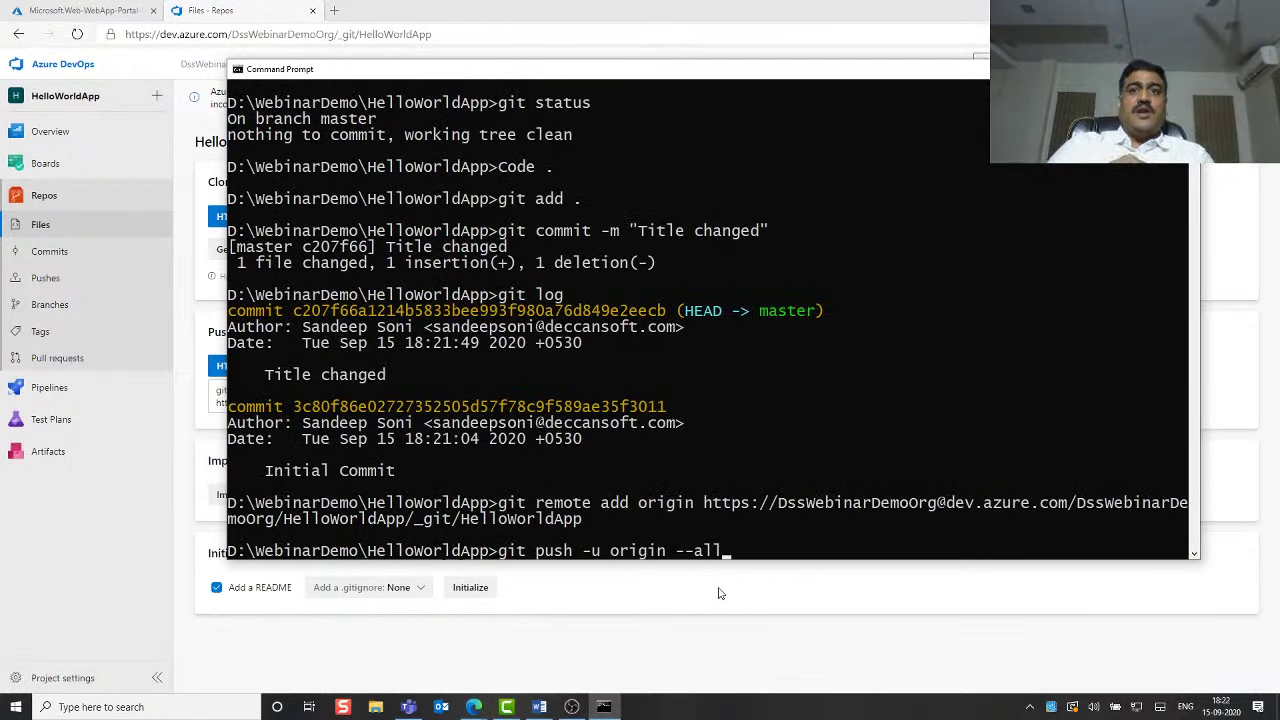
key(Return)
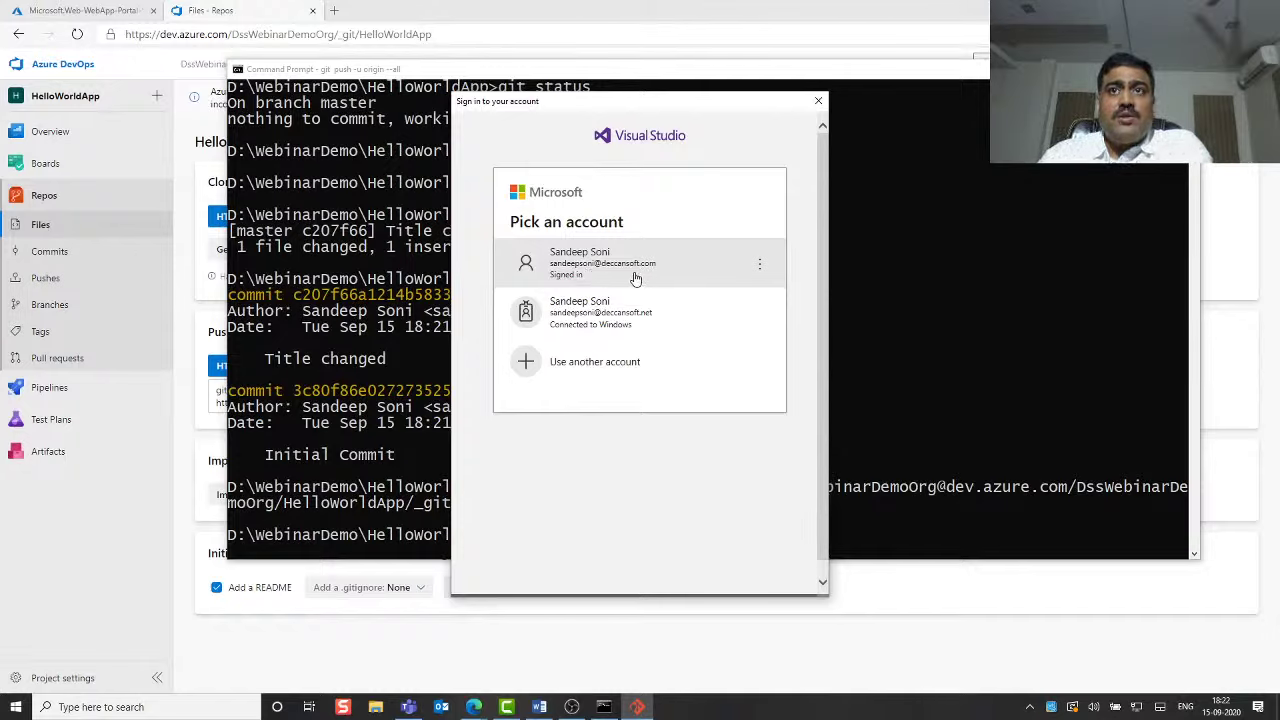
click(634, 270)
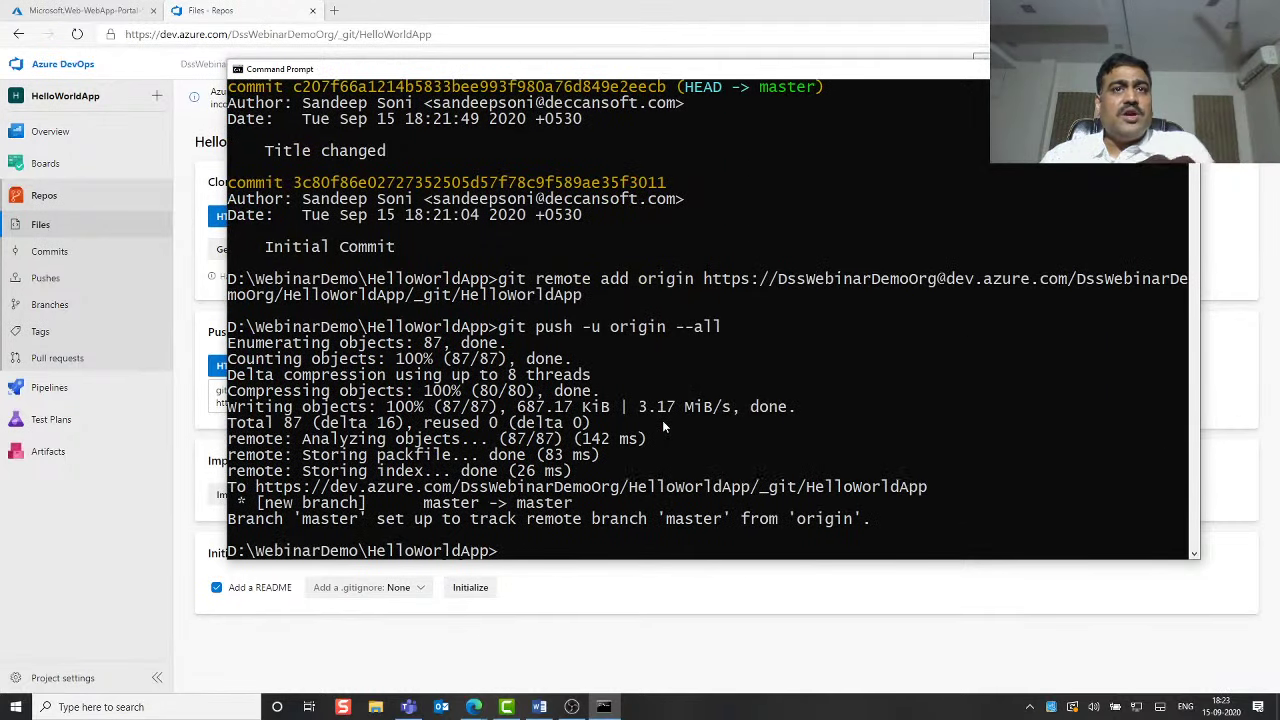
Browse the pushed HelloWorldApp files and the Commits list in Azure Repos, then go back to Command Prompt.
click(548, 662)
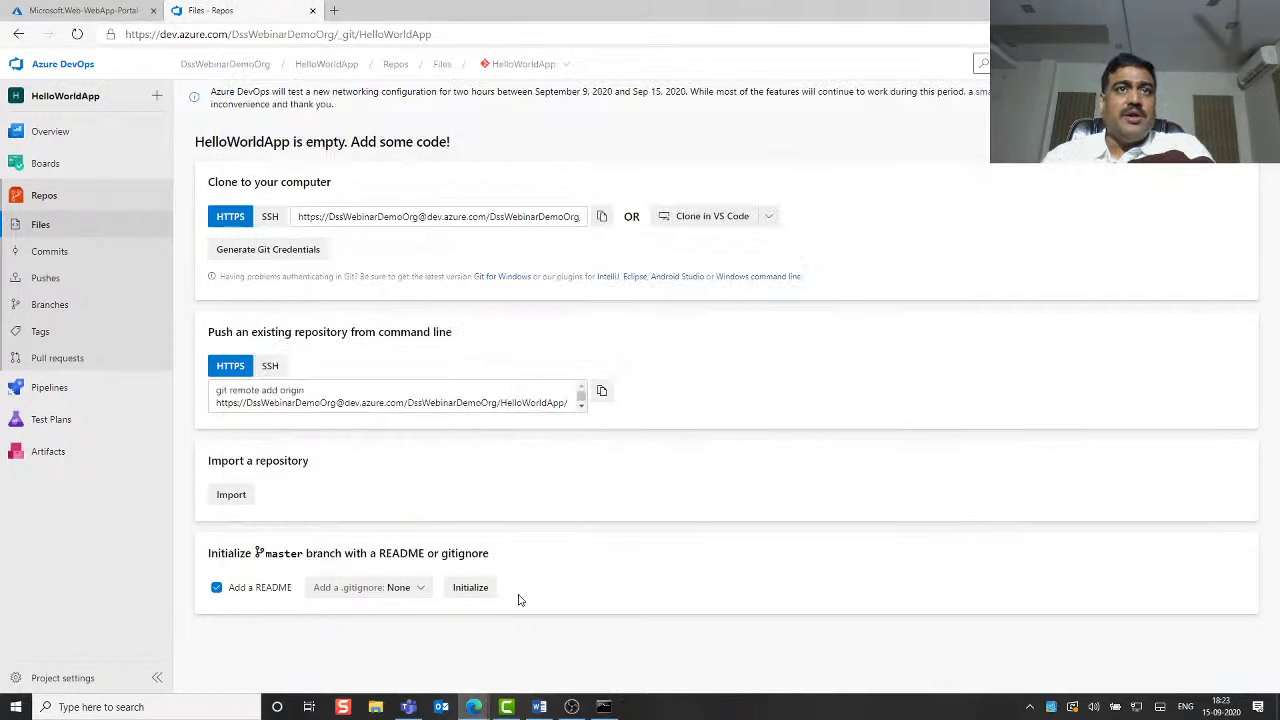
click(37, 226)
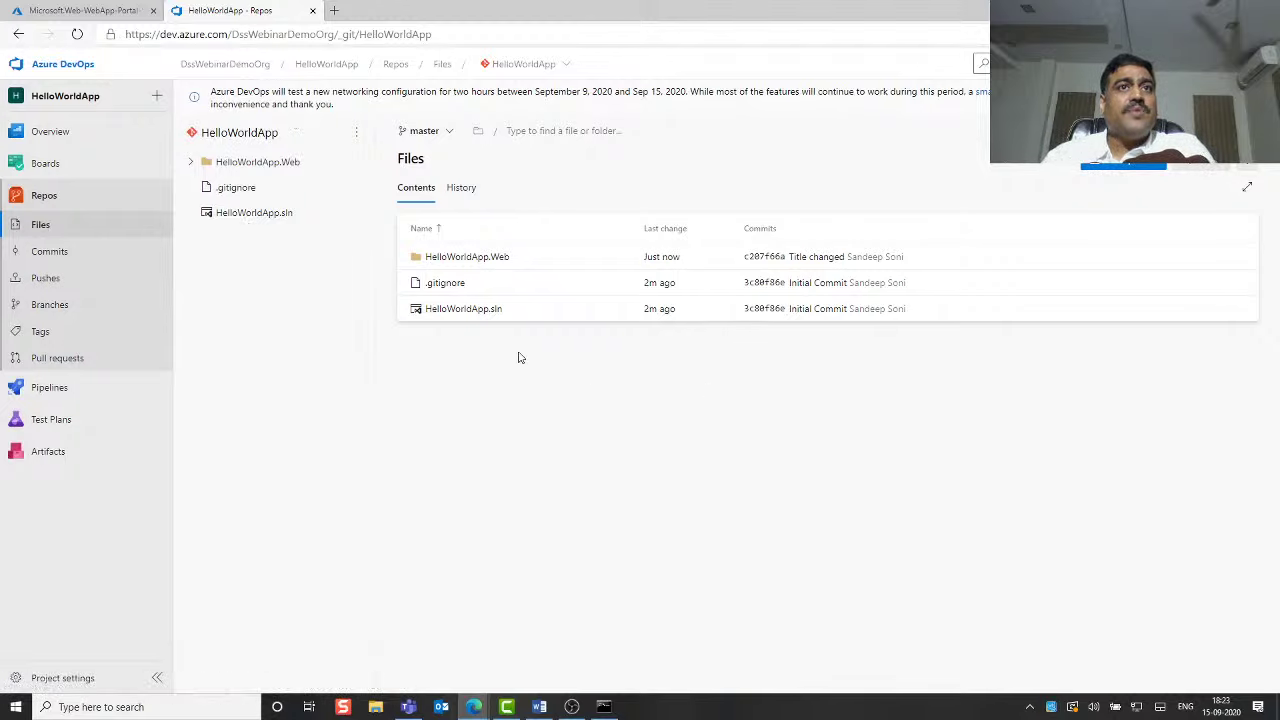
click(33, 252)
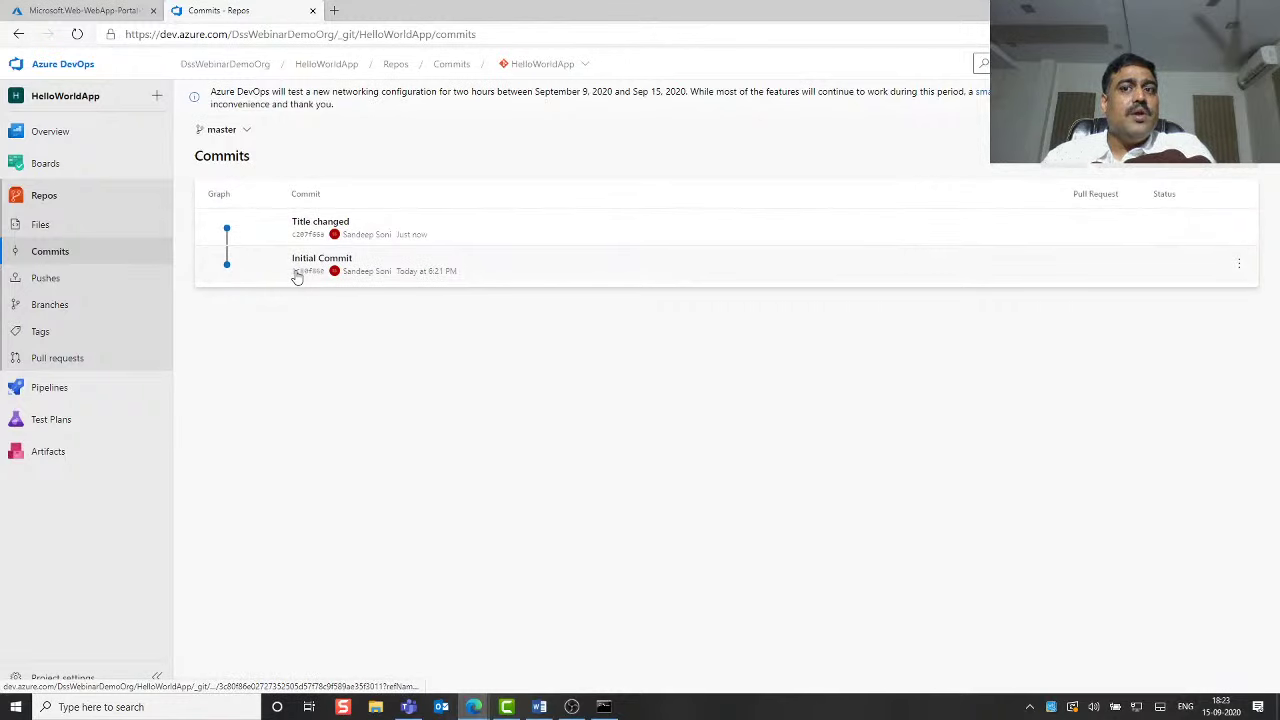
click(604, 706)
Reopen the project with 'code .', append 'Azure Repos' to the Index.cshtml heading, and save.
scroll(604, 518, down, 4)
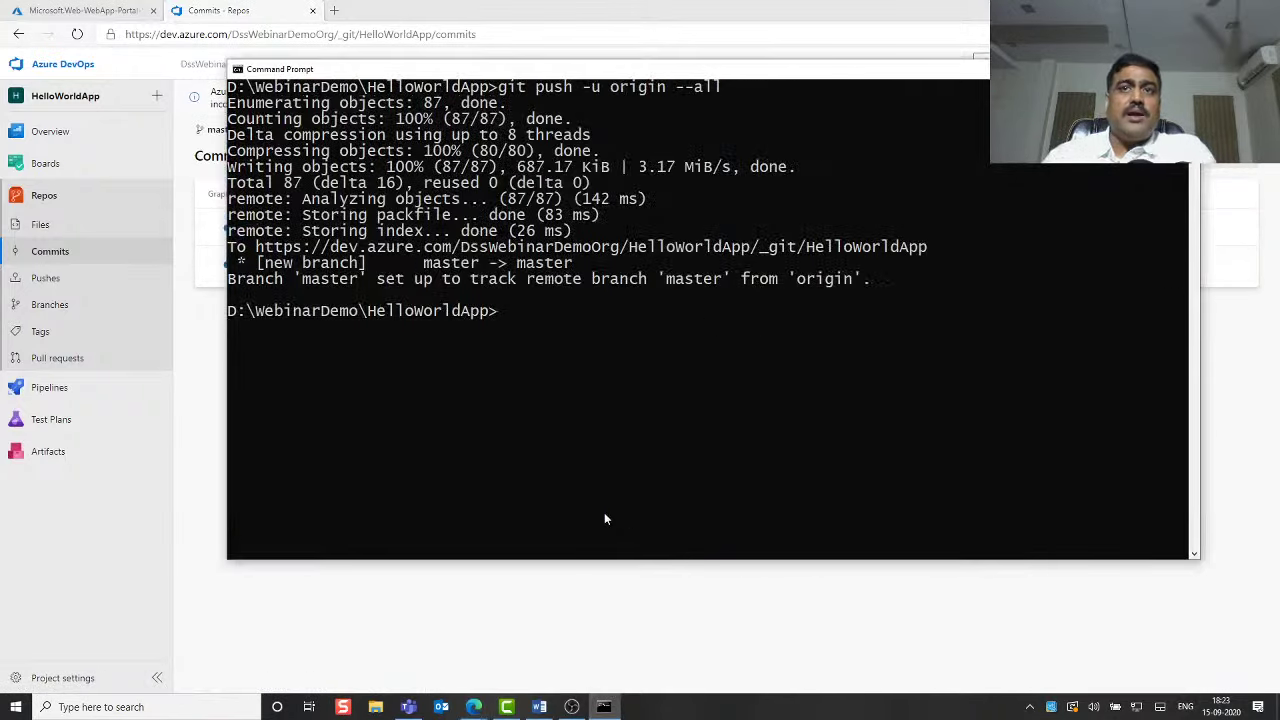
text(cod ee)
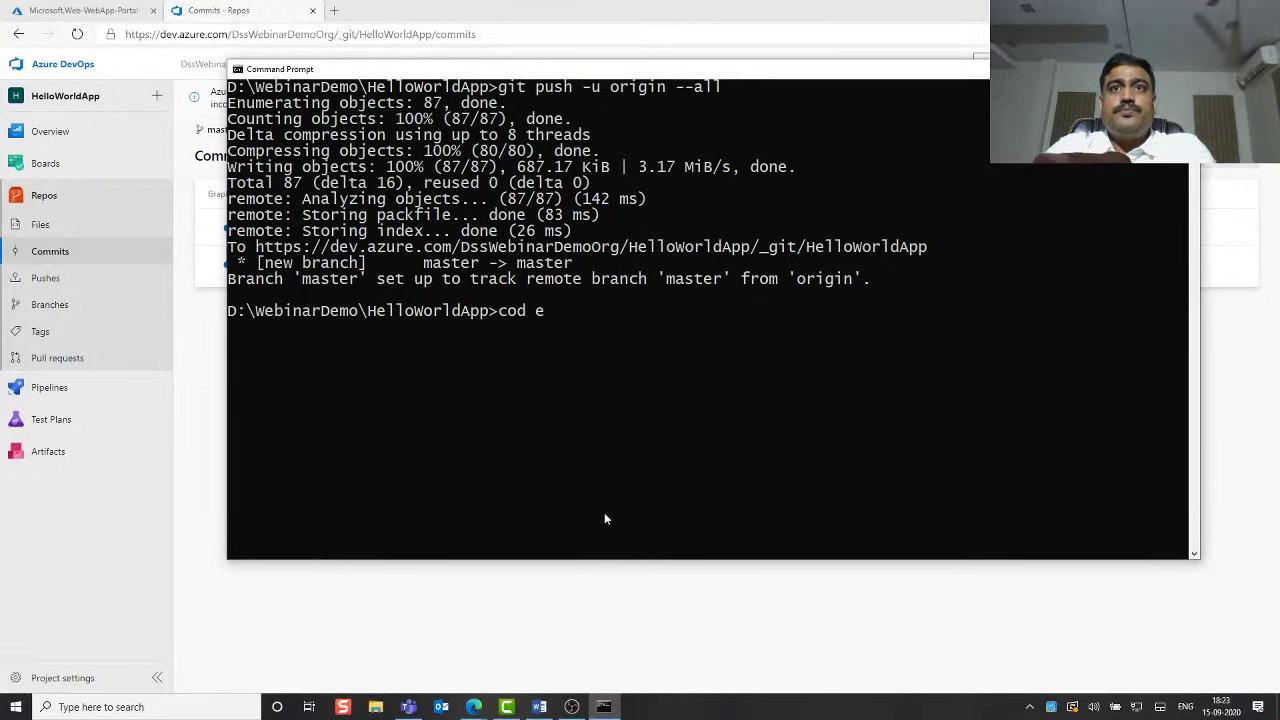
key(BackSpace)
key(BackSpace)
text(e .)
key(Return)
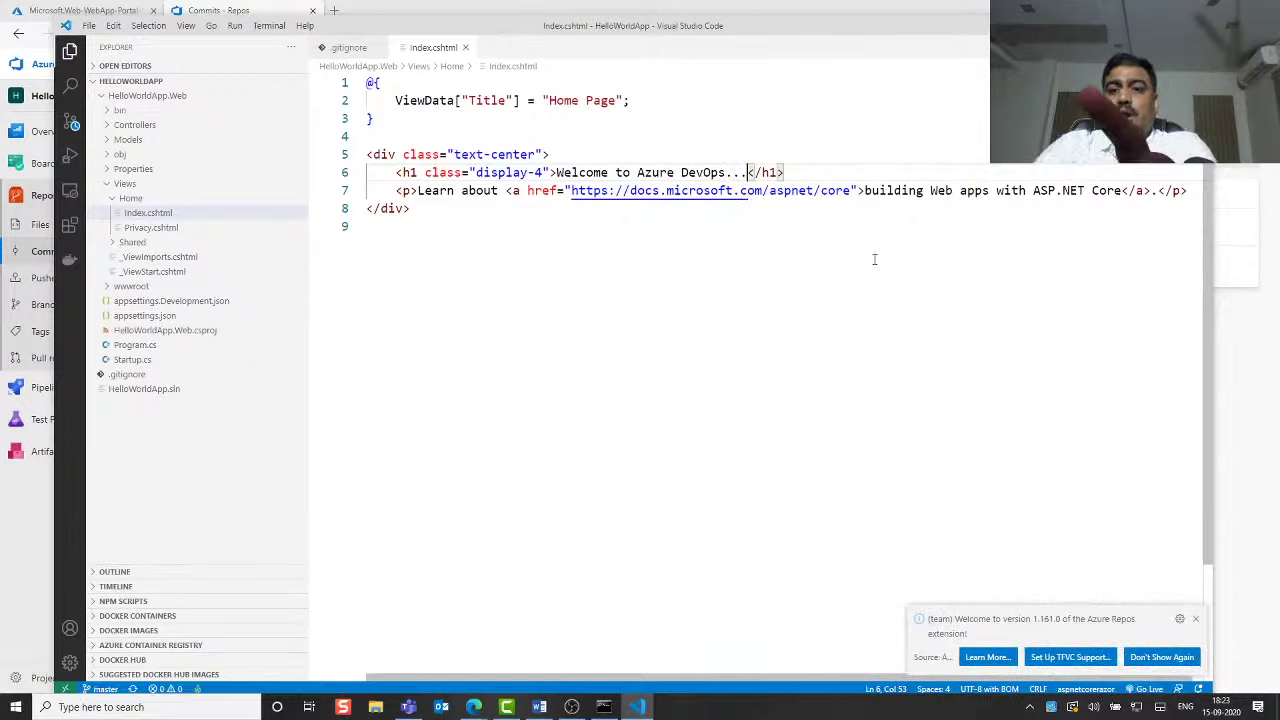
text(Azure Repo)
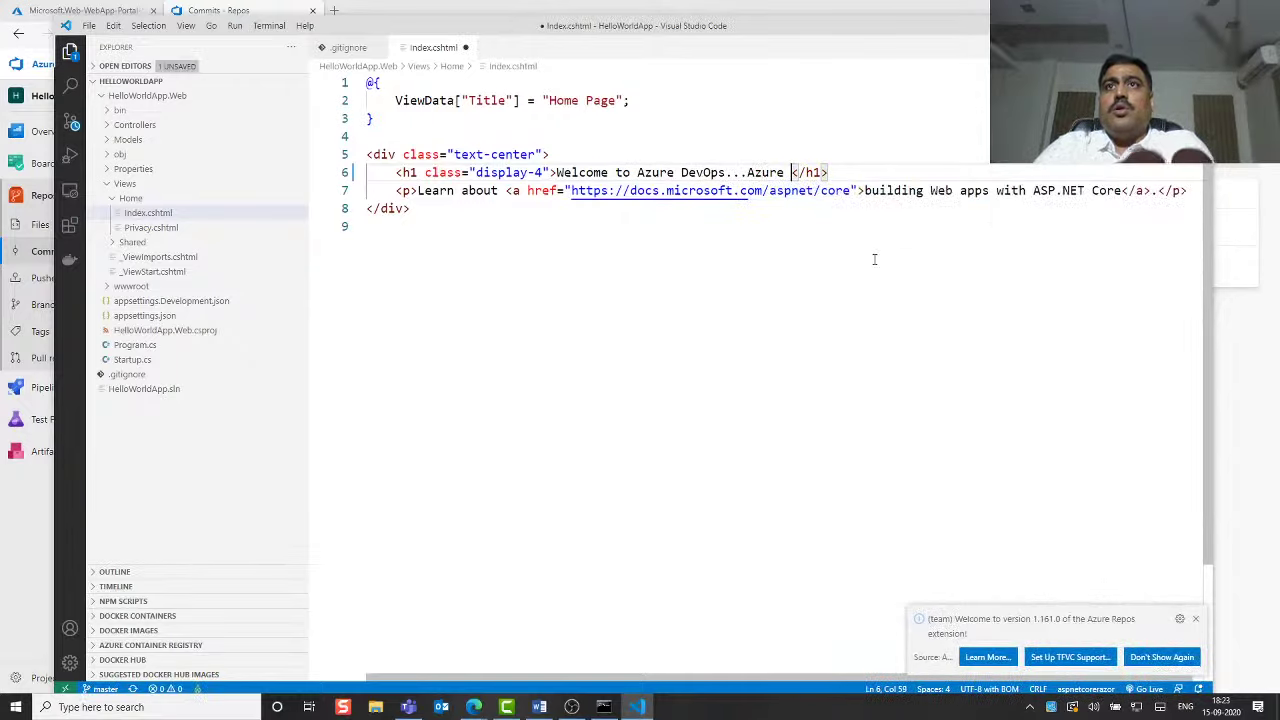
text(s)
key(ctrl+s)
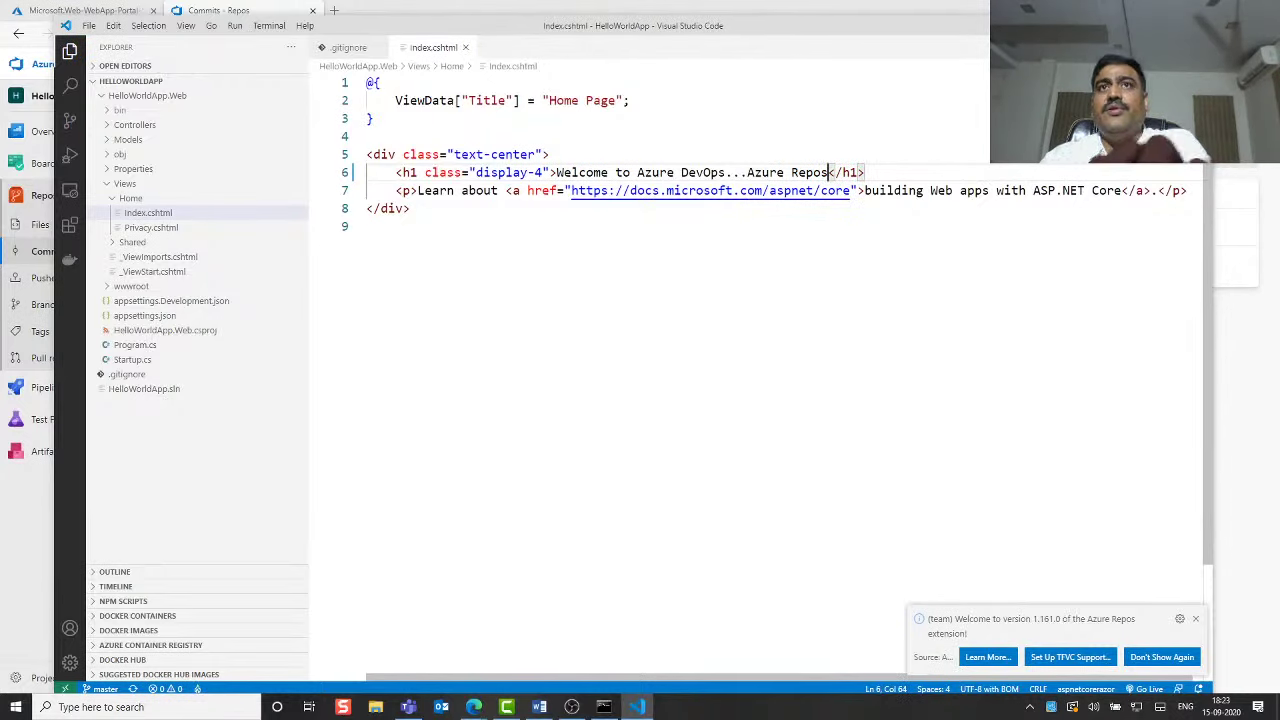
key(alt+Tab)
Commit the change as 'Repos added to title' and push it with git push origin master.
text(git )
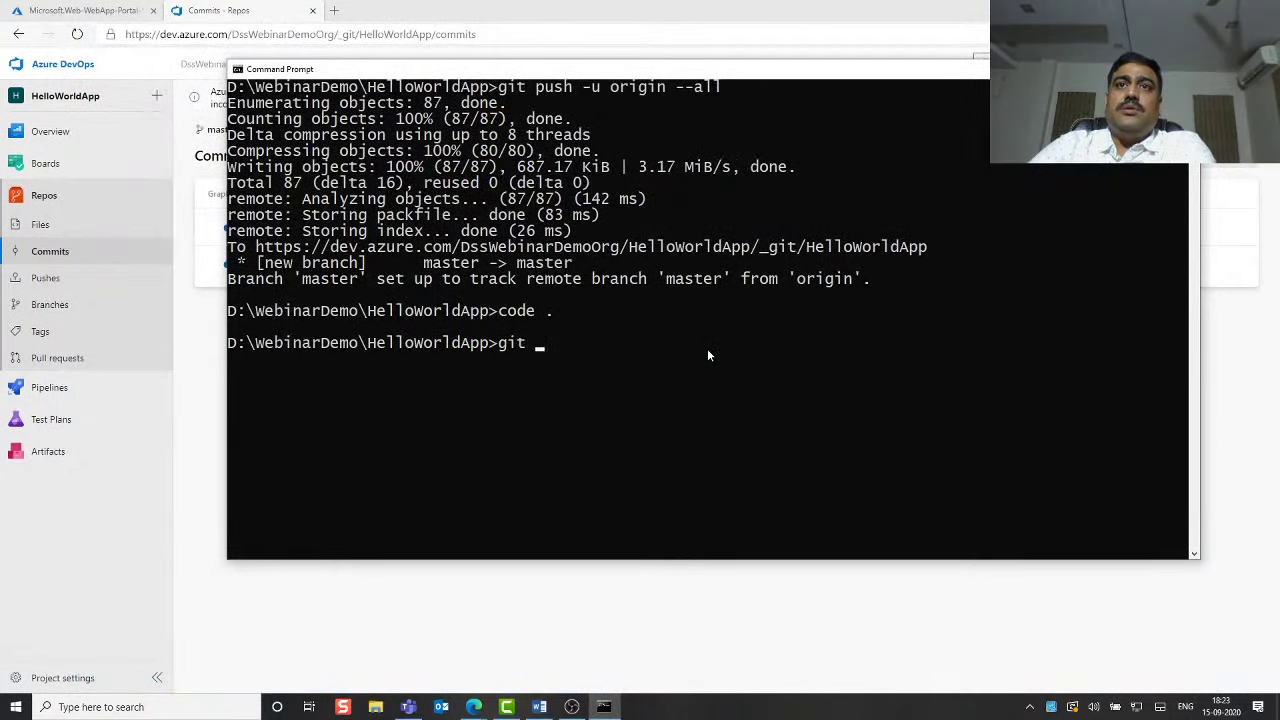
text(add .)
text(git commit)
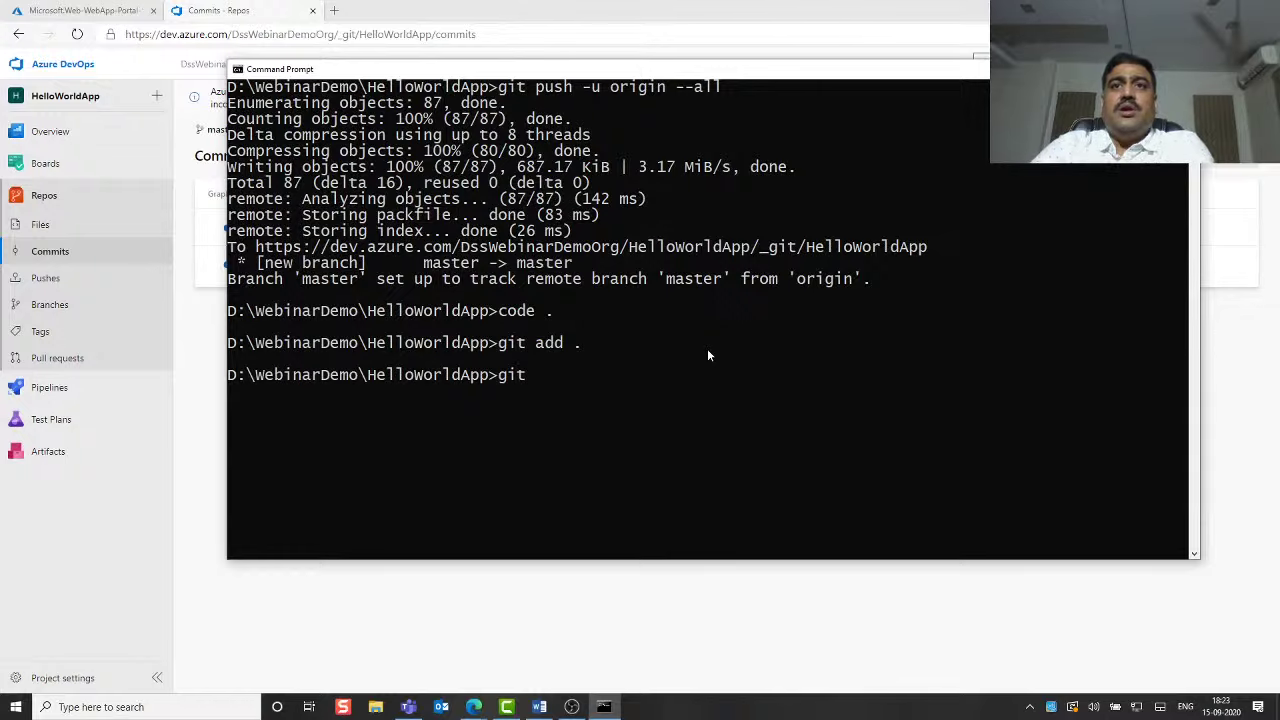
text( -)
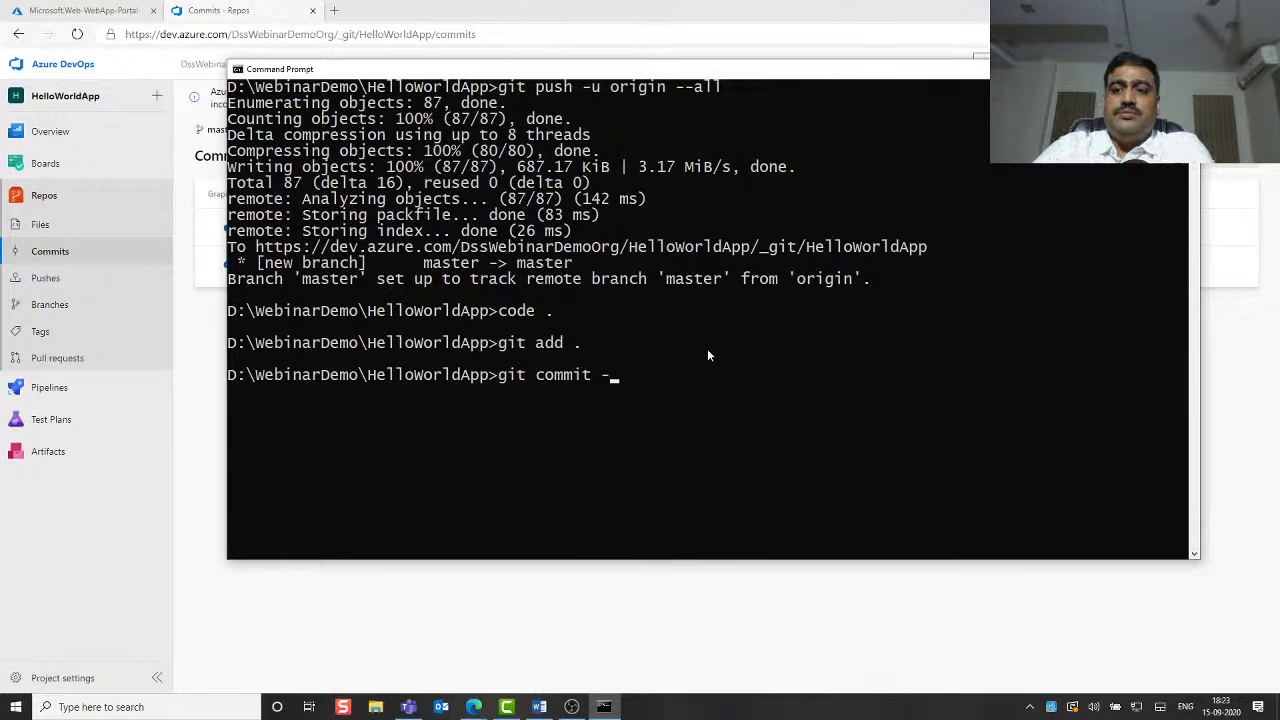
text(m "Repos)
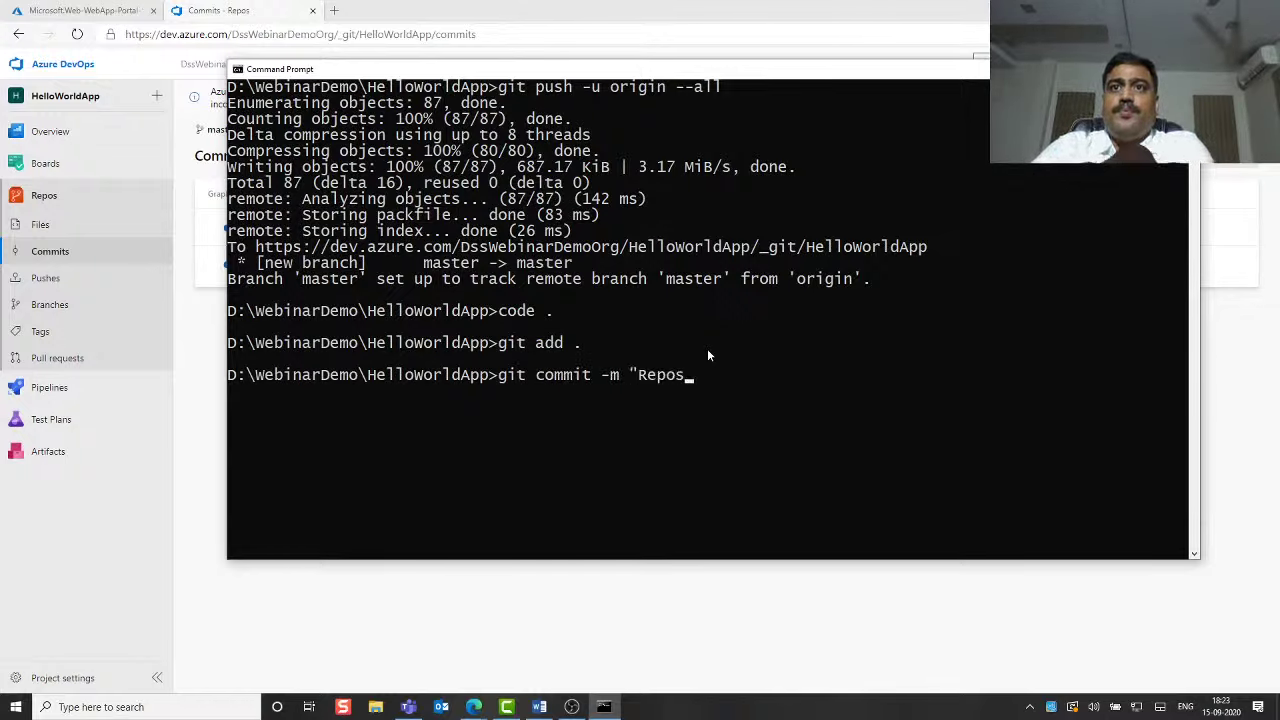
text( added to)
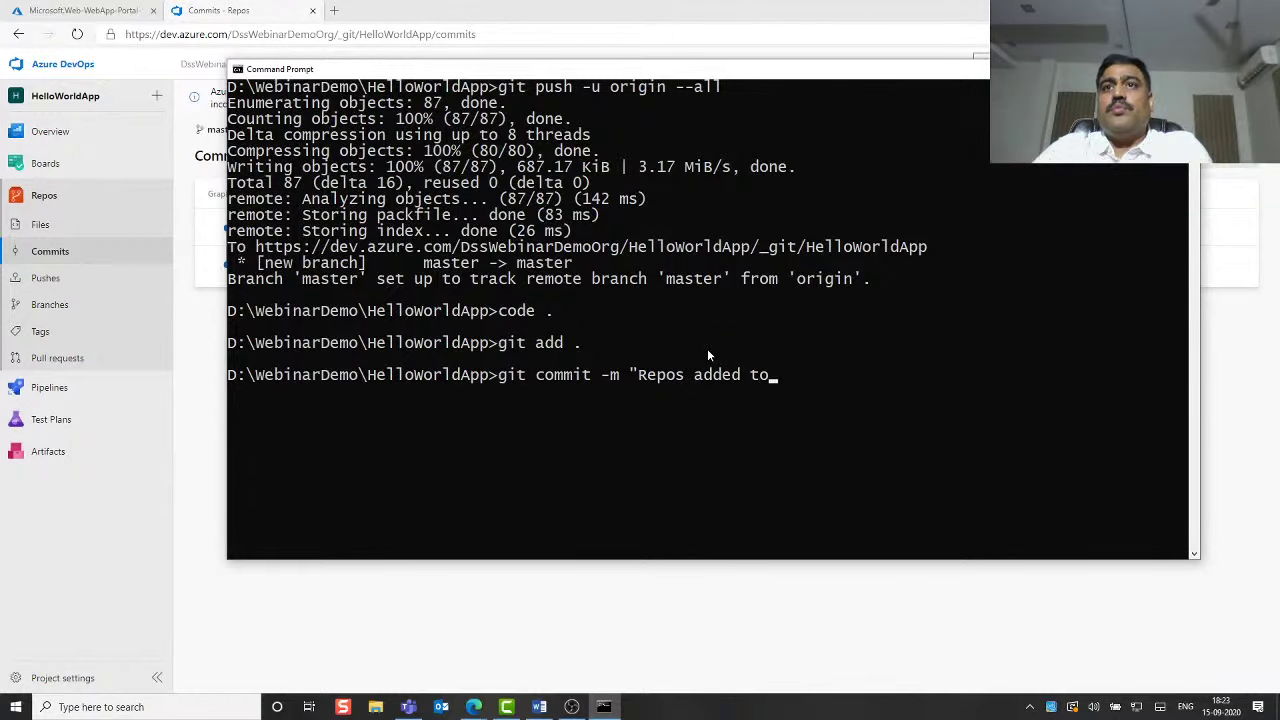
text( title")
key(Return)
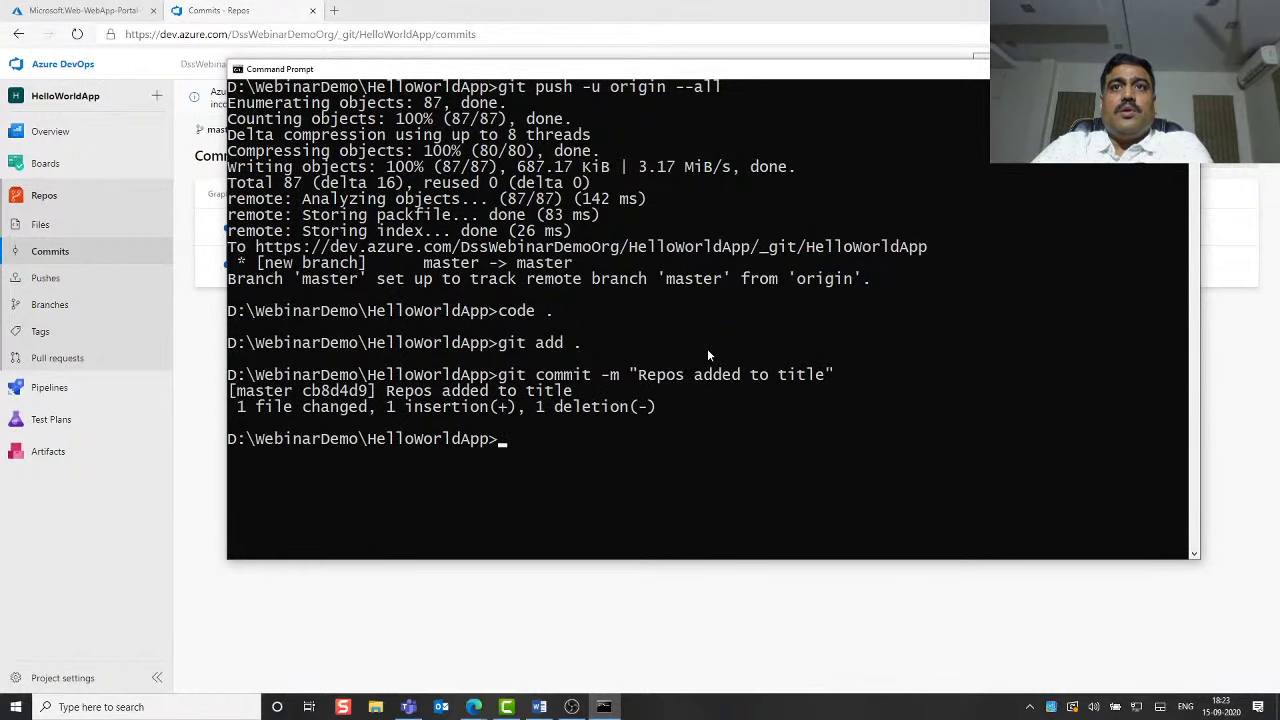
text(git push p)
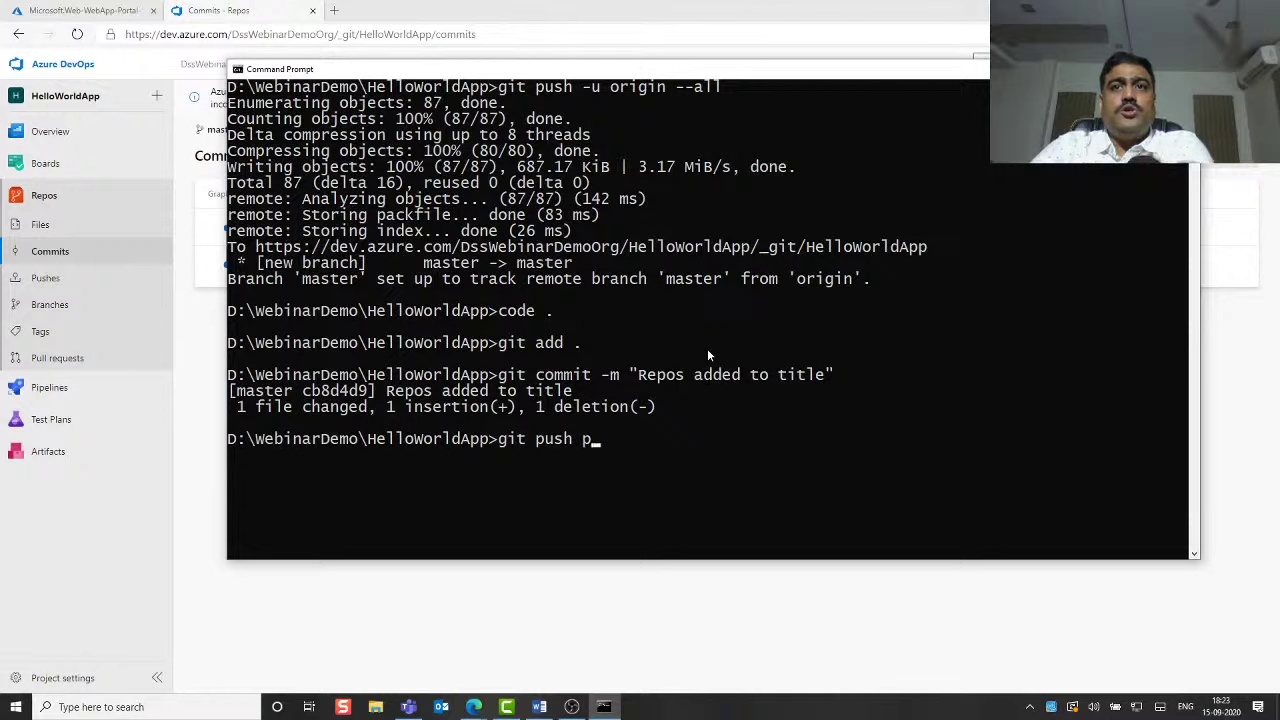
key(BackSpace)
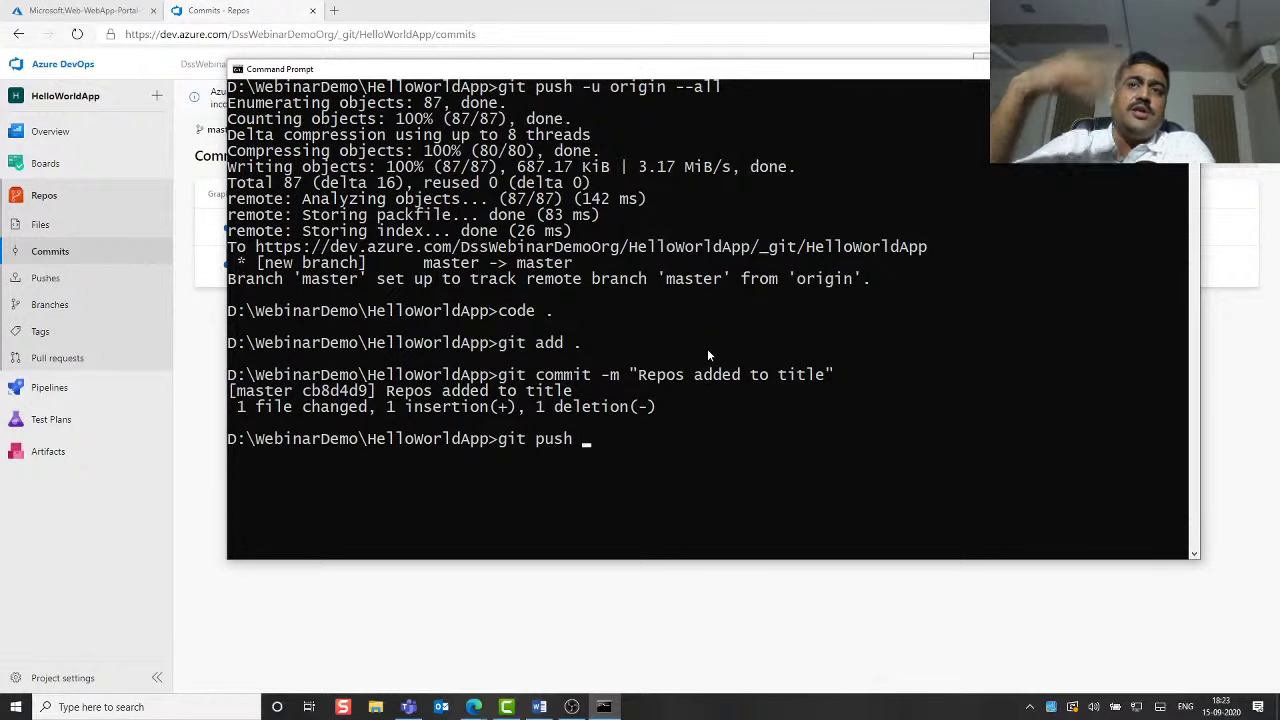
text(origin ma)
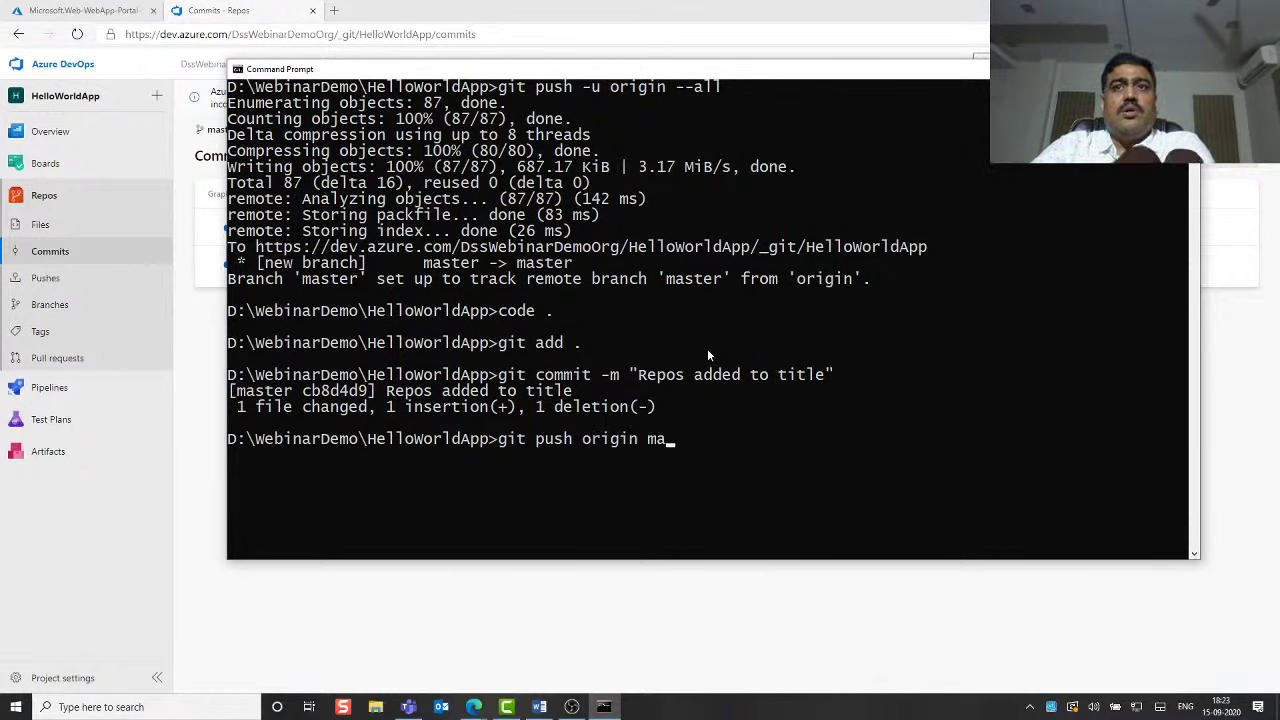
text(ster)
key(Return)
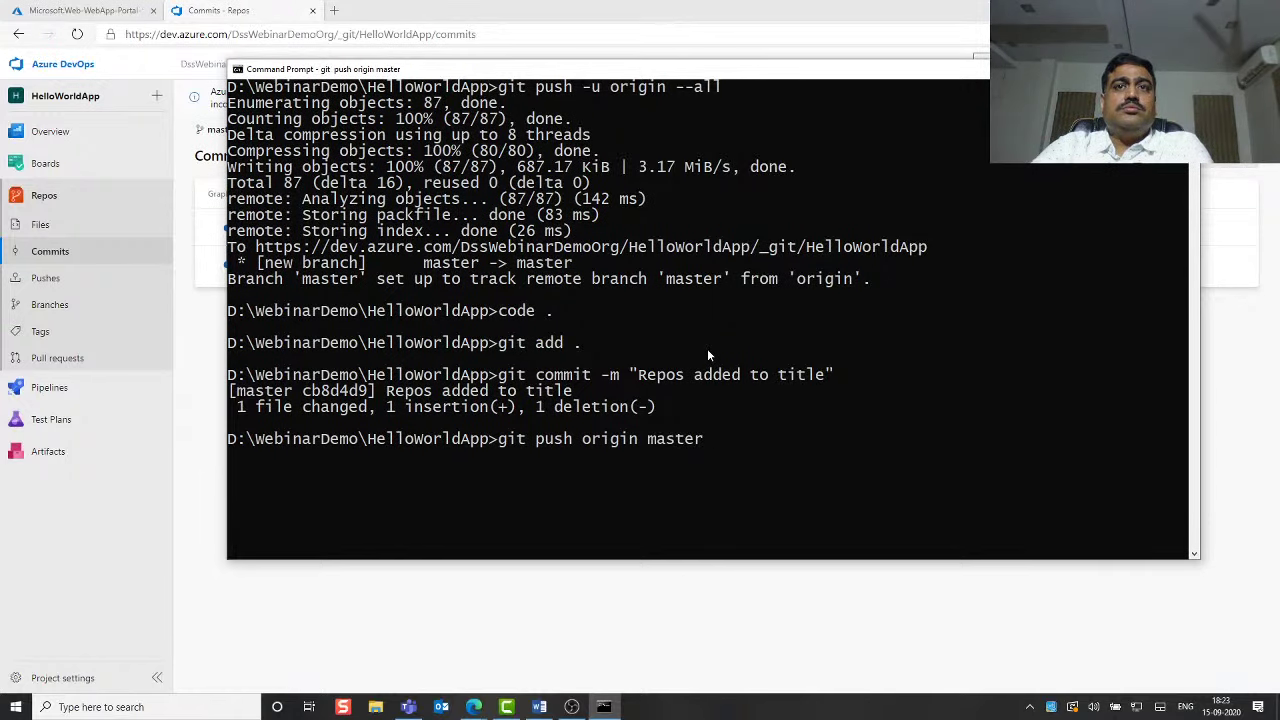
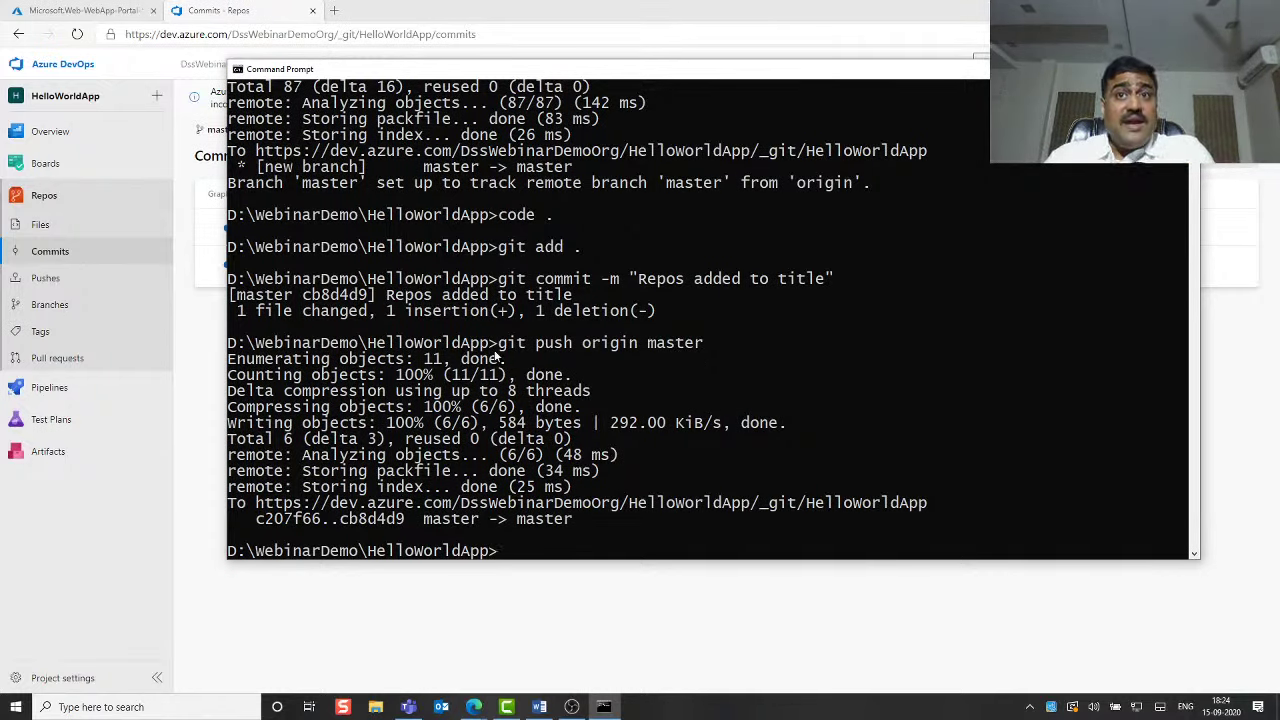
Select the git push origin master command text, then bring the Azure DevOps commits page forward.
drag(499, 344, 668, 345)
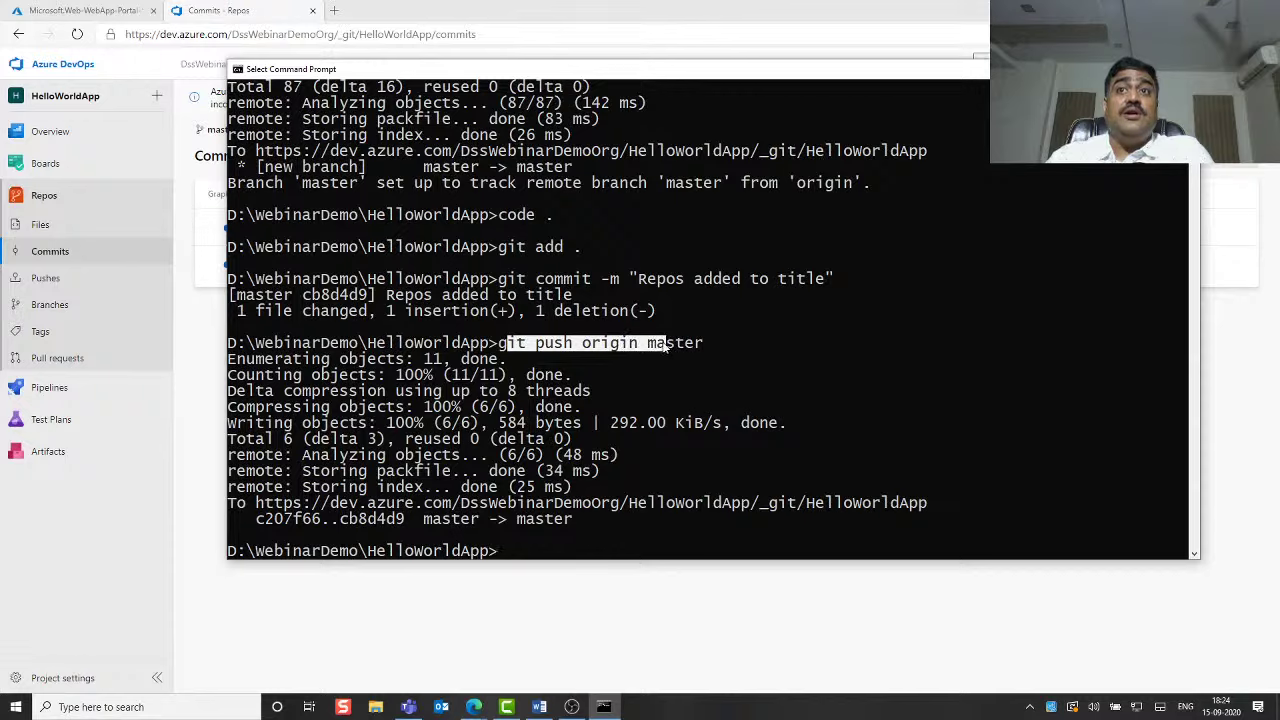
key(ctrl+c)
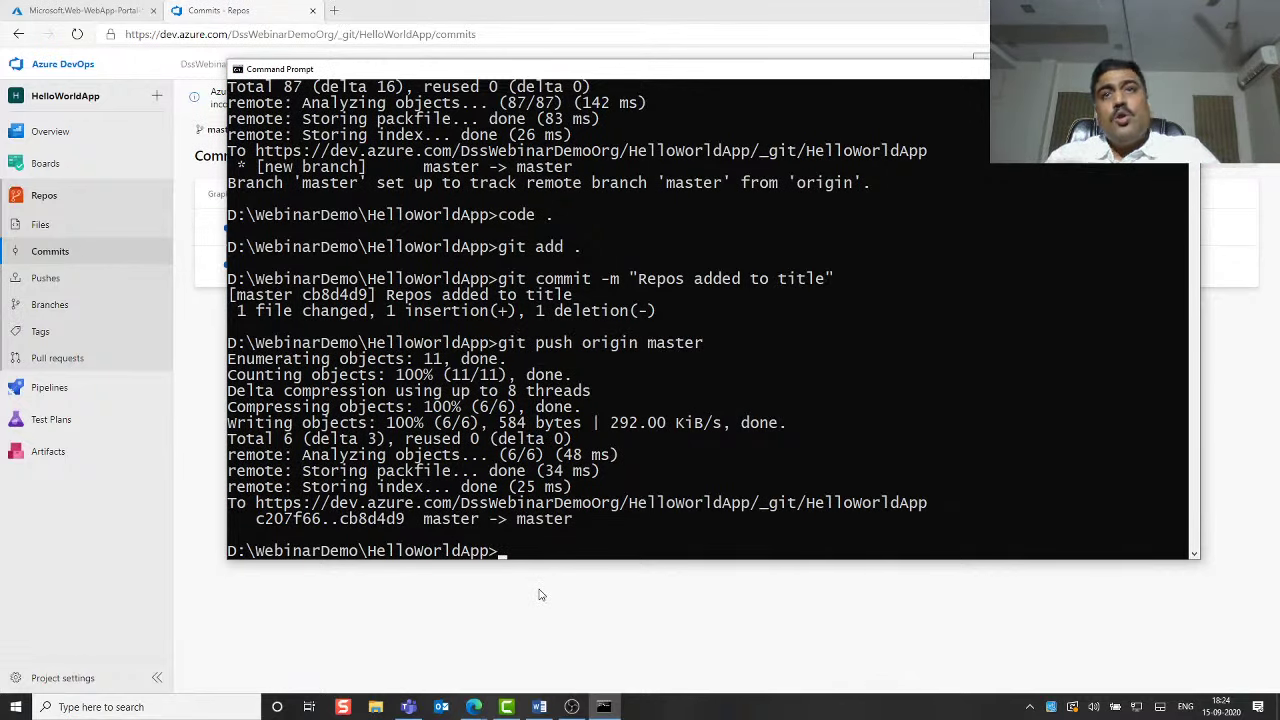
click(539, 595)
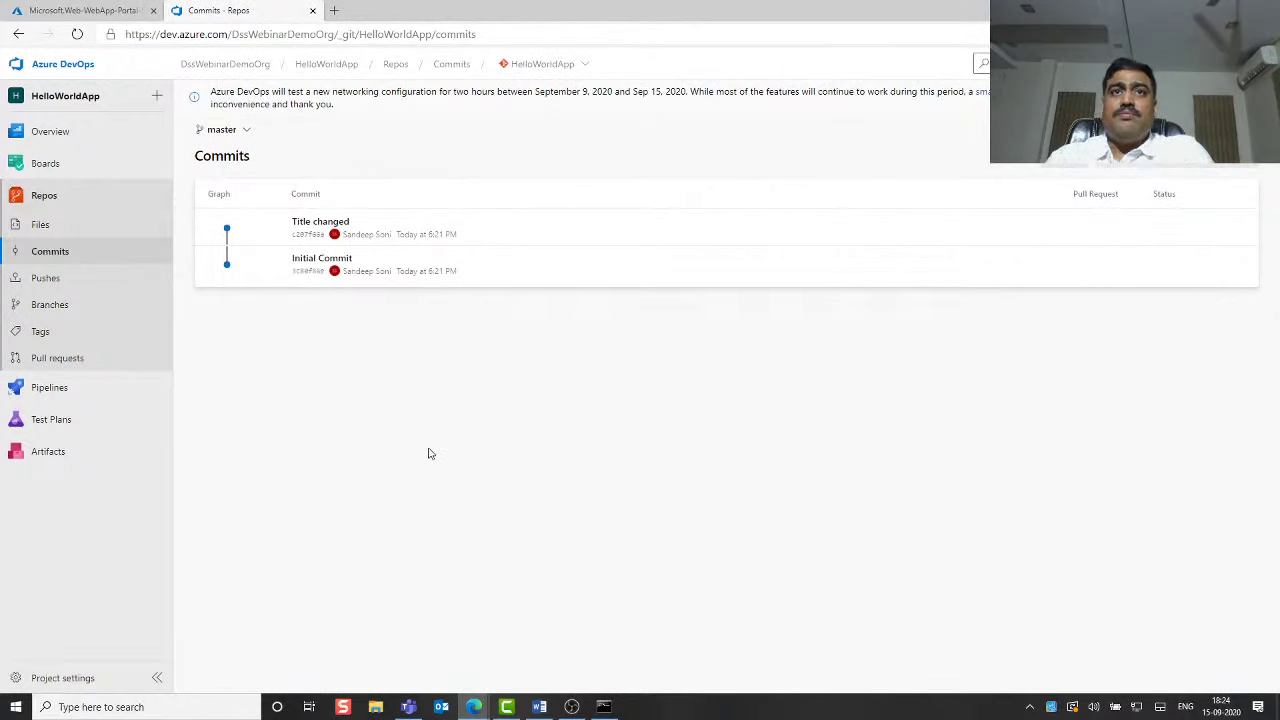
Reload Commits so 'Repos added to title' appears above 'Title changed' and 'Initial Commit'.
click(61, 258)
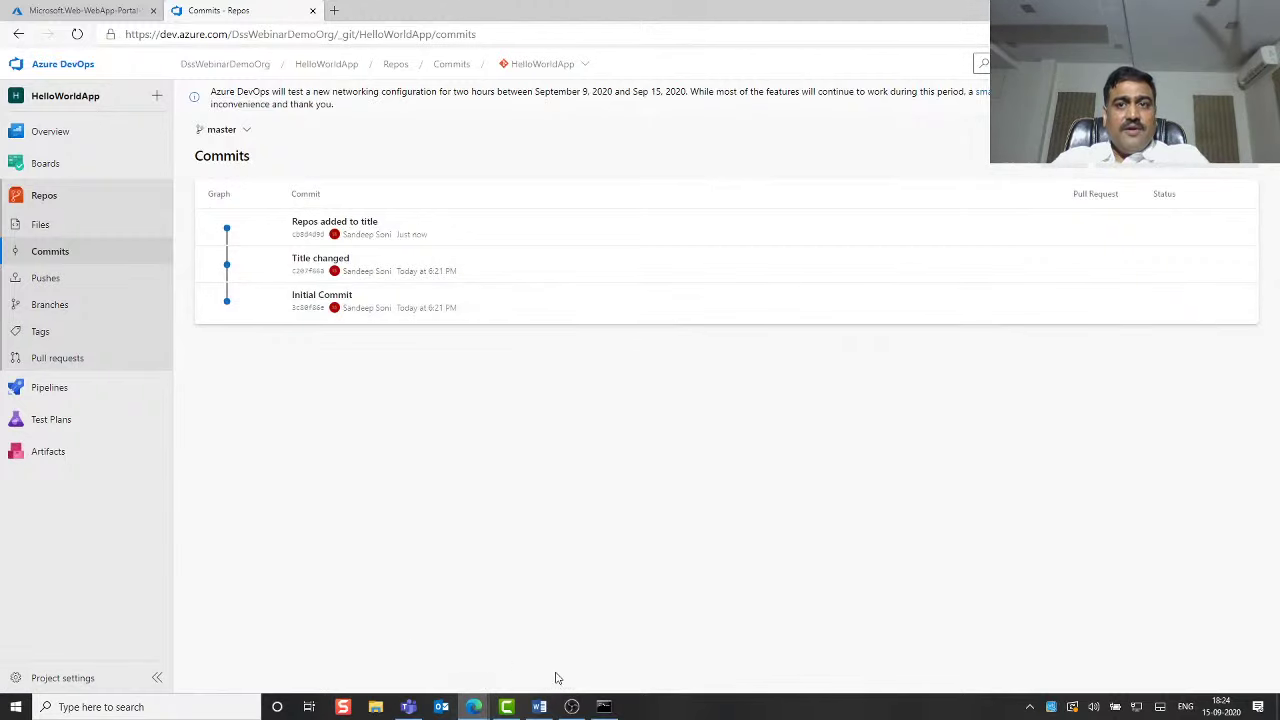
click(604, 707)
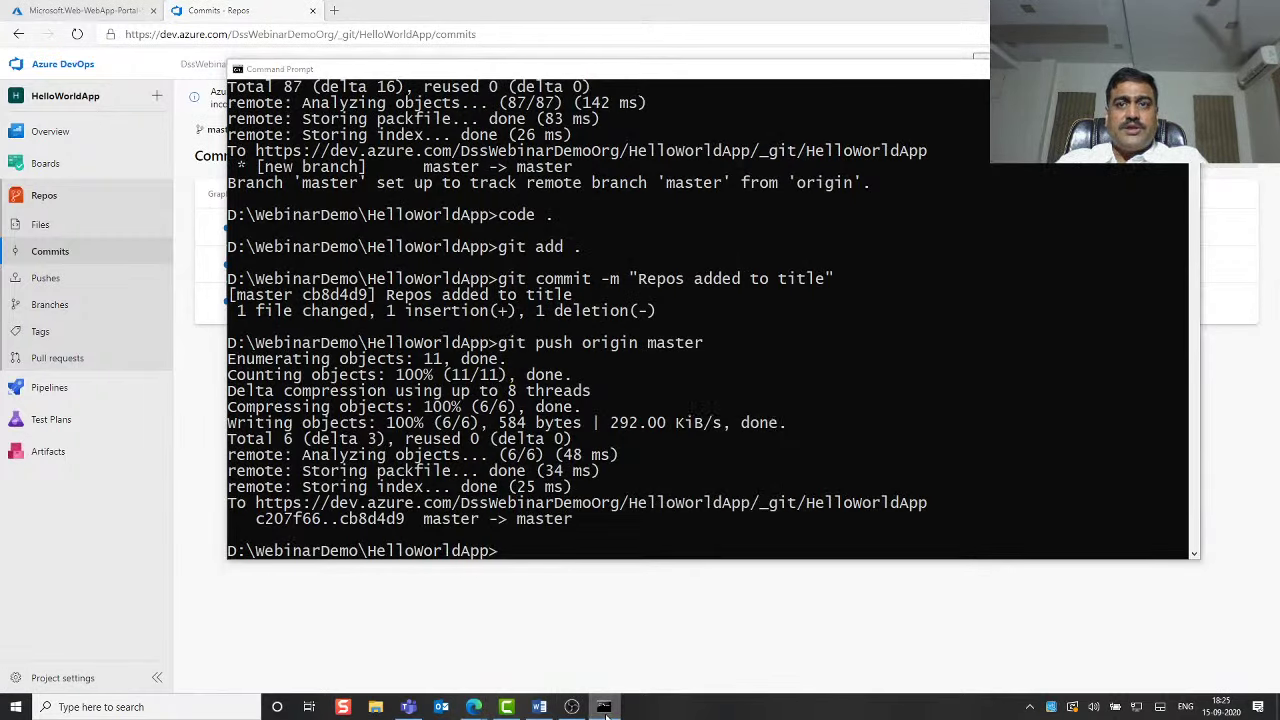
click(604, 707)
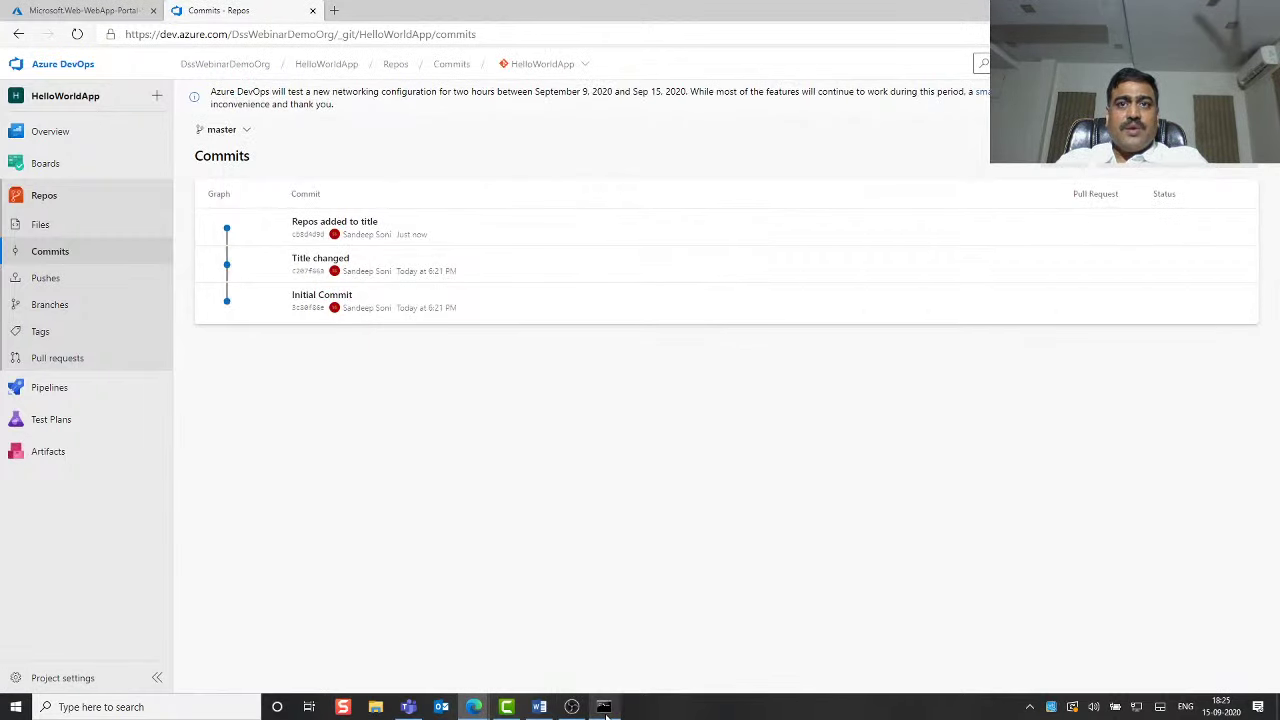
Launch a new Command Prompt and change to the D:\Temp folder.
click(128, 706)
text(cmd)
key(Return)
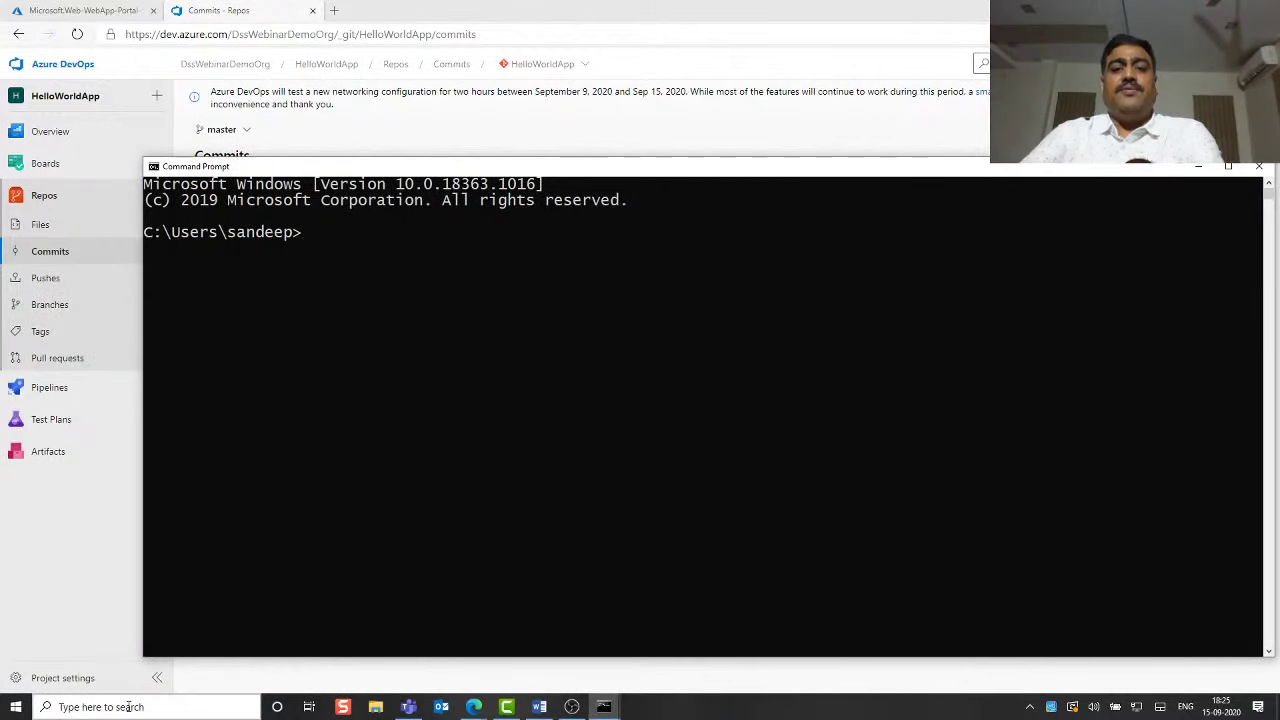
text(d:)
key(Return)
text(cd Temp)
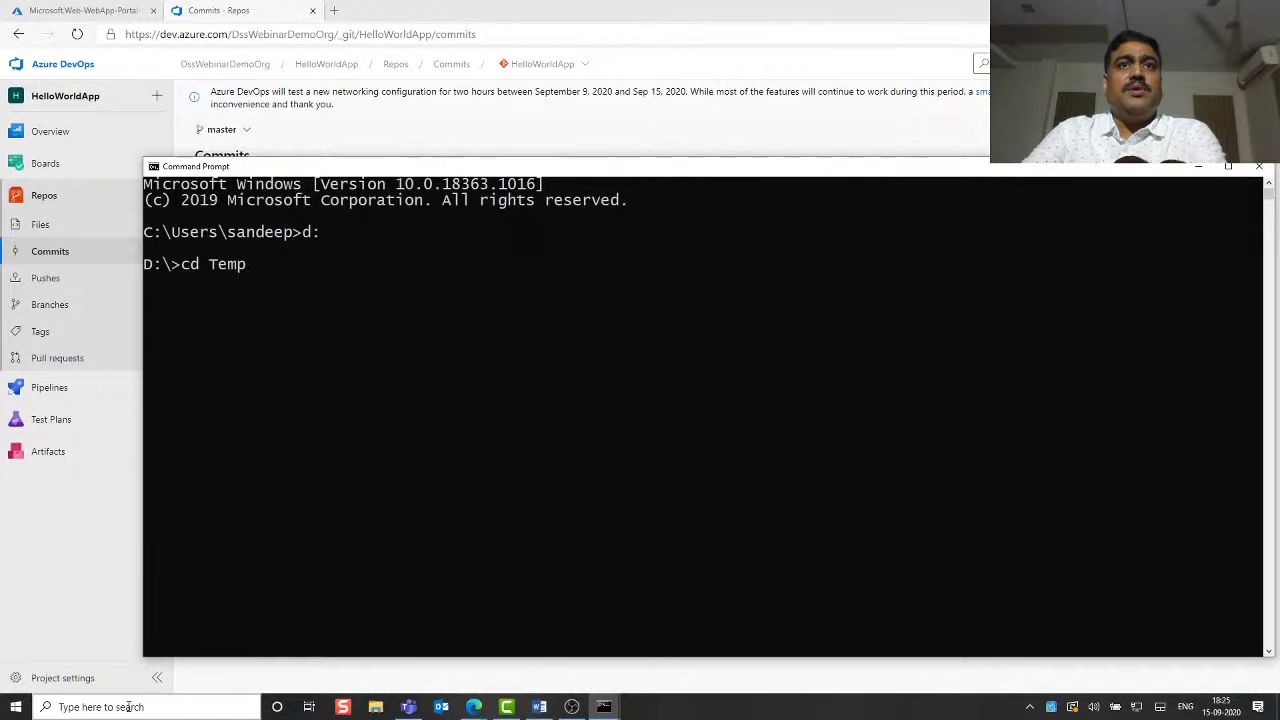
key(Return)
Create a Demo folder, move into it, clear the screen and list its empty contents.
text(cd)
key(BackSpace)
key(BackSpace)
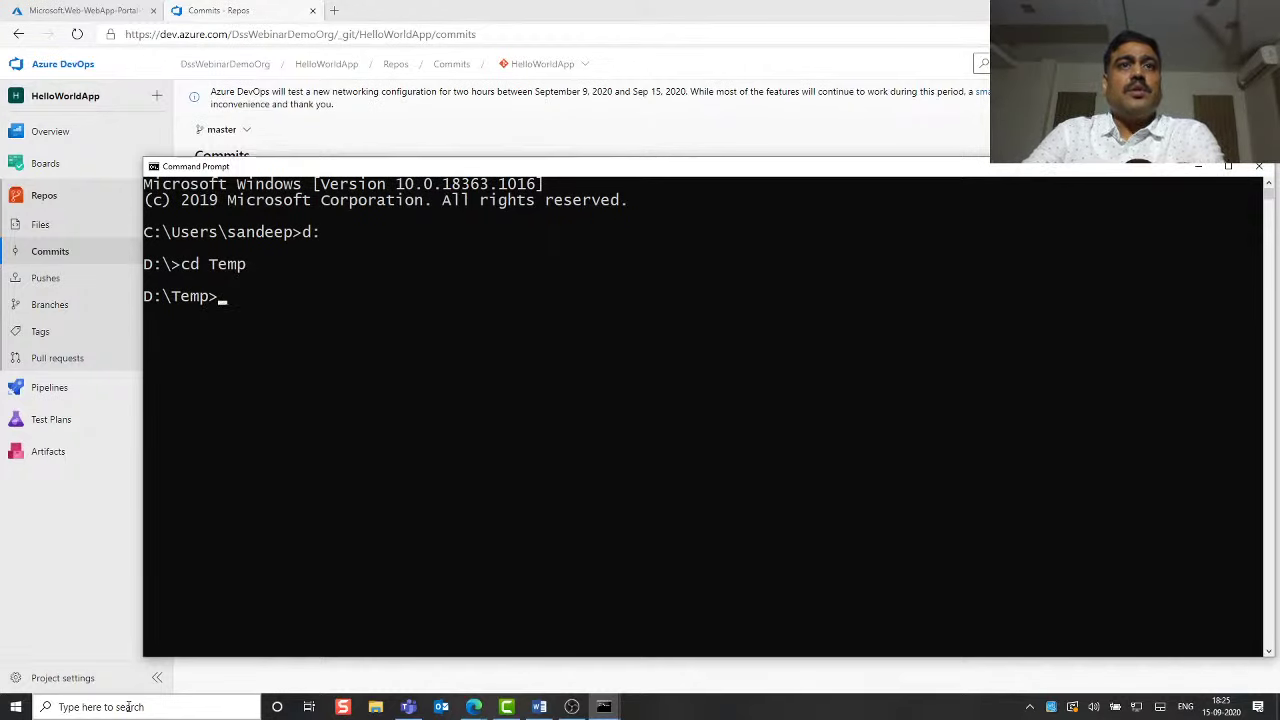
text(cd Demo)
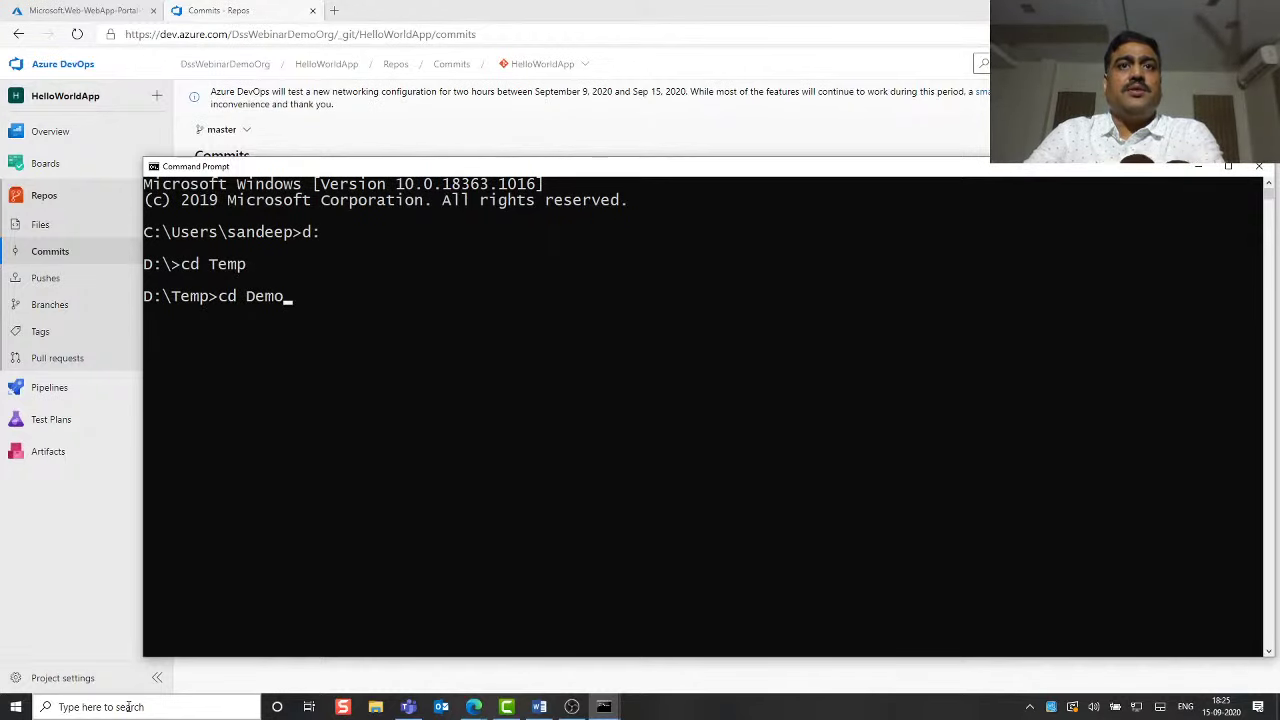
key(BackSpace)
key(BackSpace)
key(BackSpace)
key(BackSpace)
key(BackSpace)
key(BackSpace)
key(BackSpace)
text(md Demo)
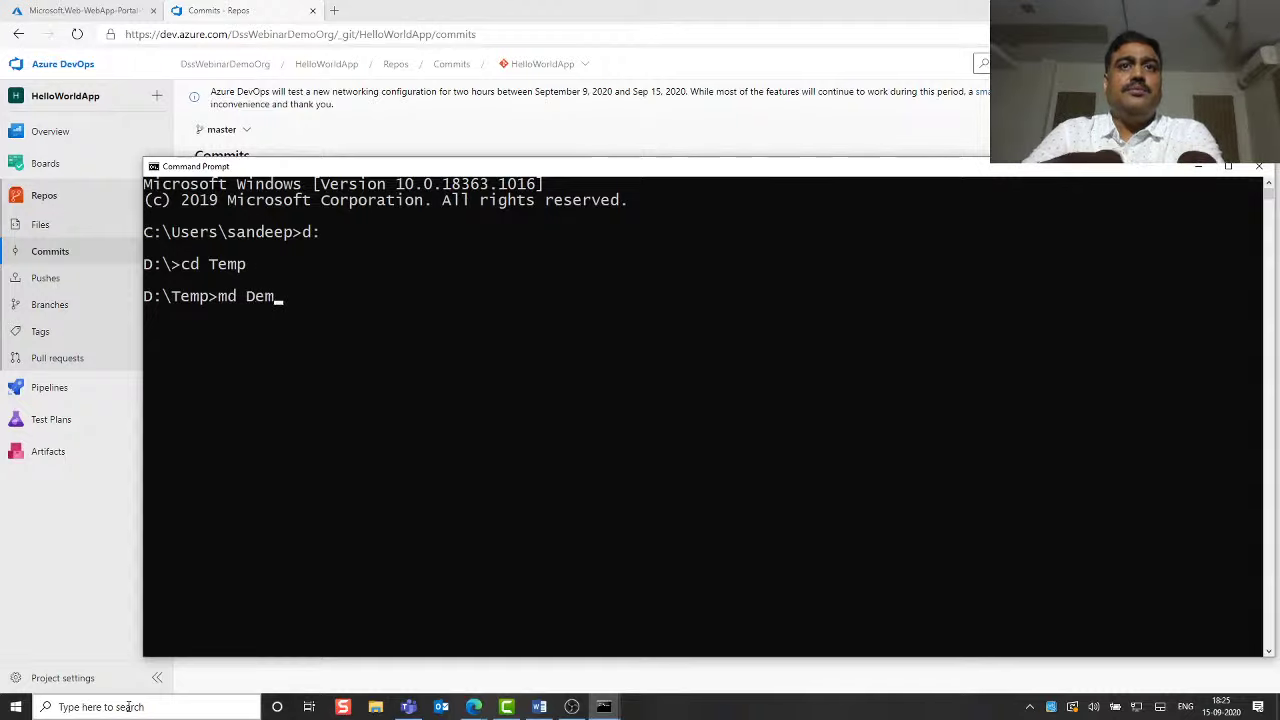
key(Return)
text(cd Demo)
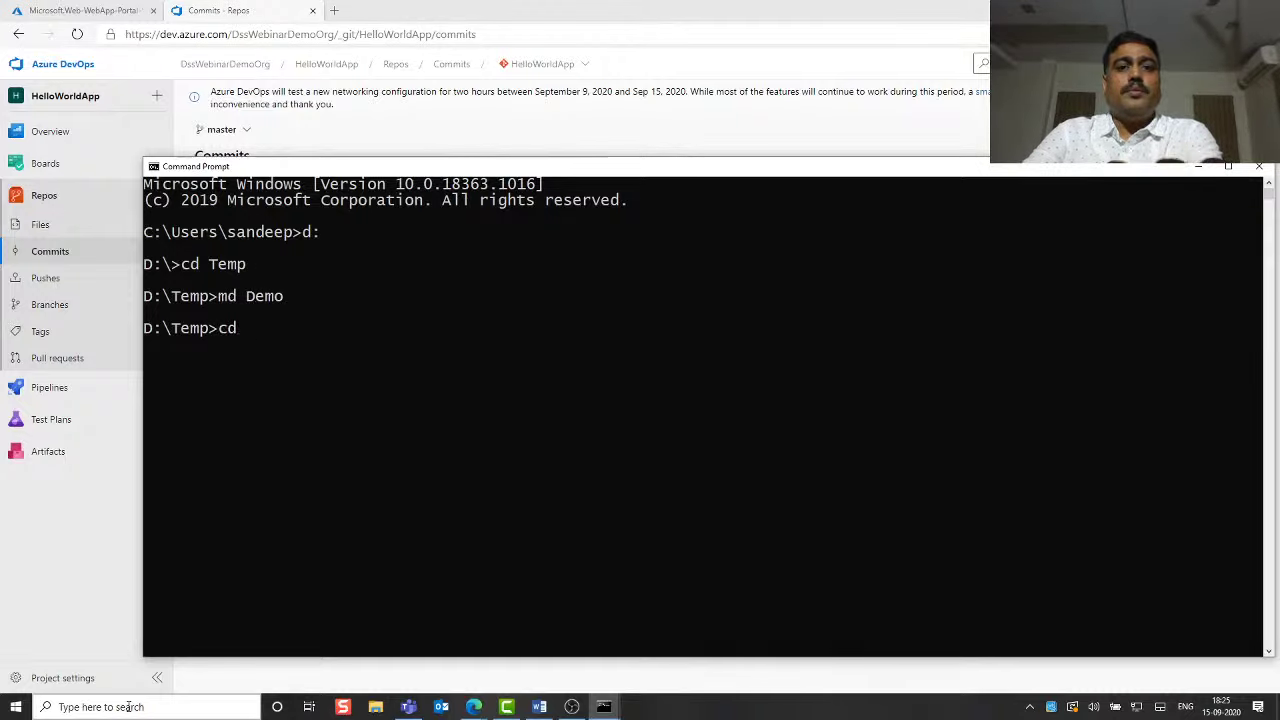
key(Return)
text(cls)
key(Return)
text(dir)
key(Return)
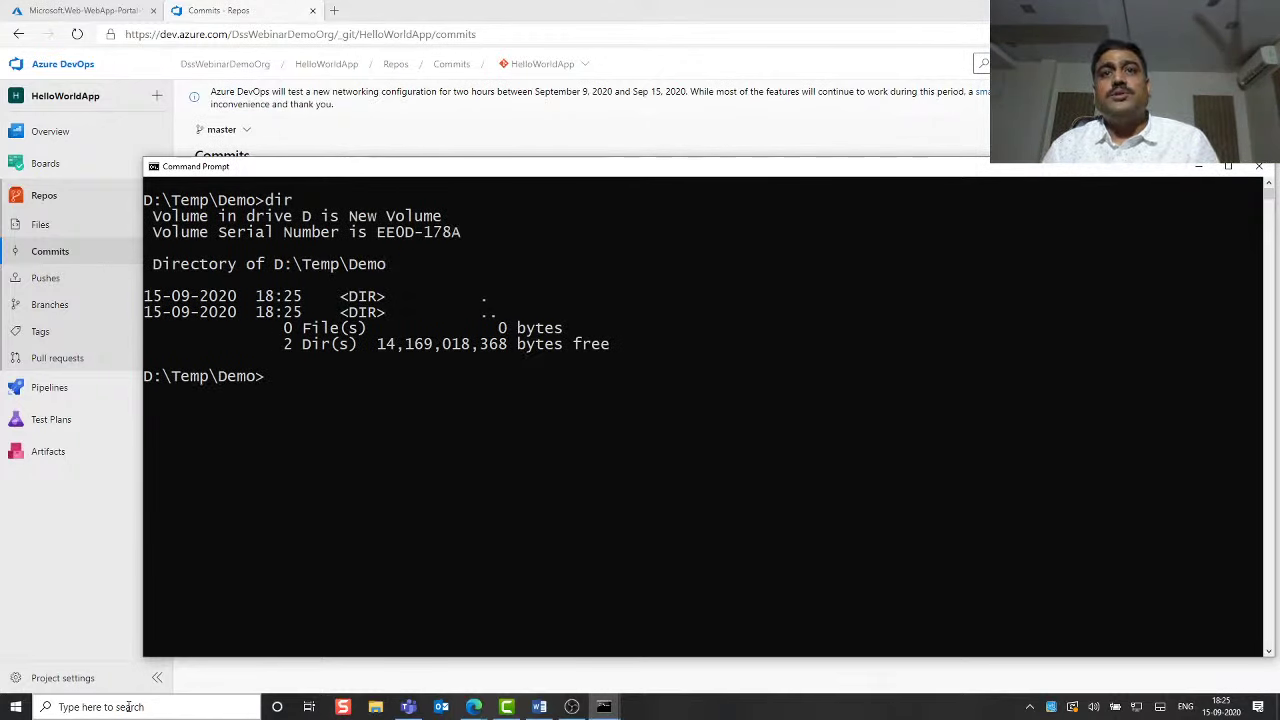
Show the HelloWorldApp Files page with its Clone panel, then return to Command Prompt.
click(652, 150)
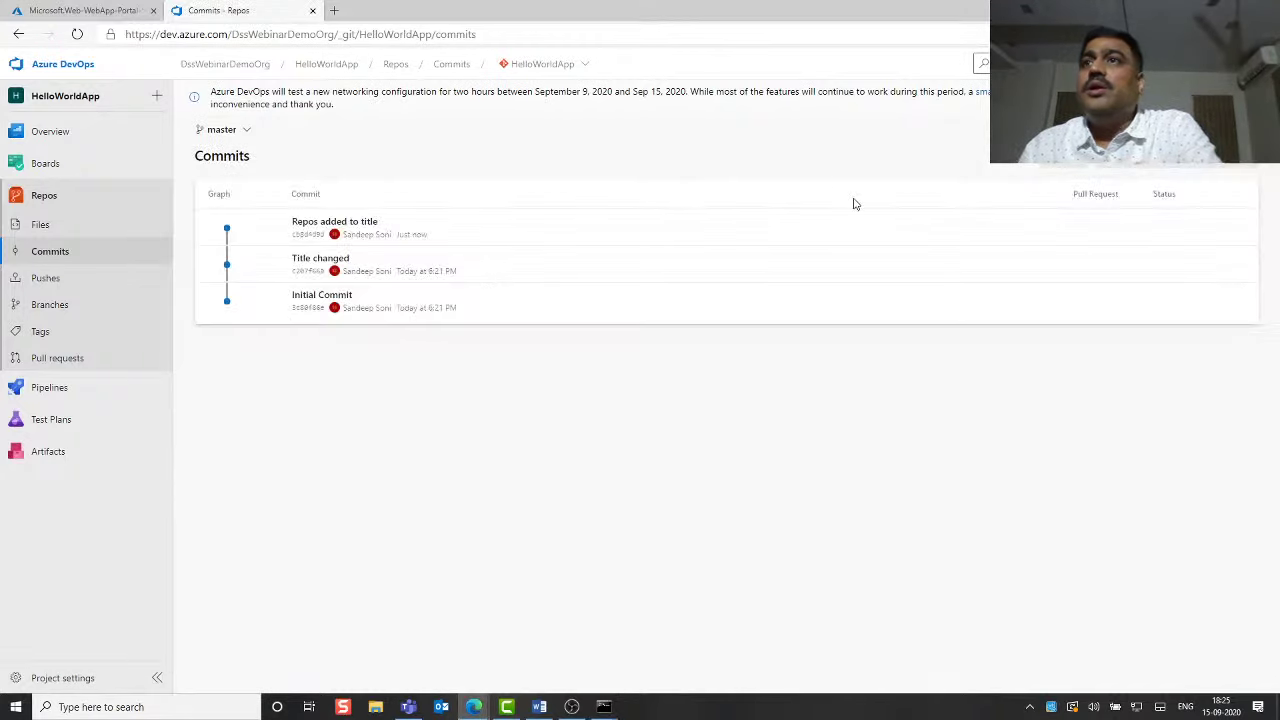
click(40, 222)
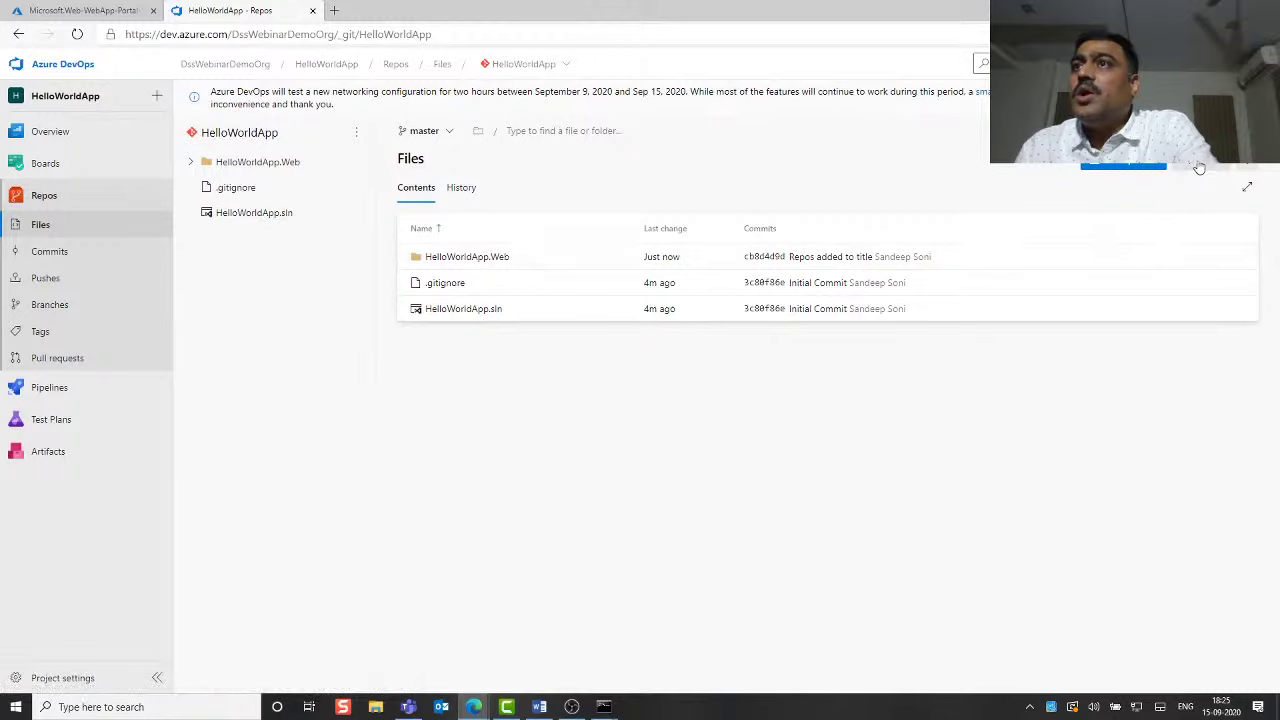
click(1199, 167)
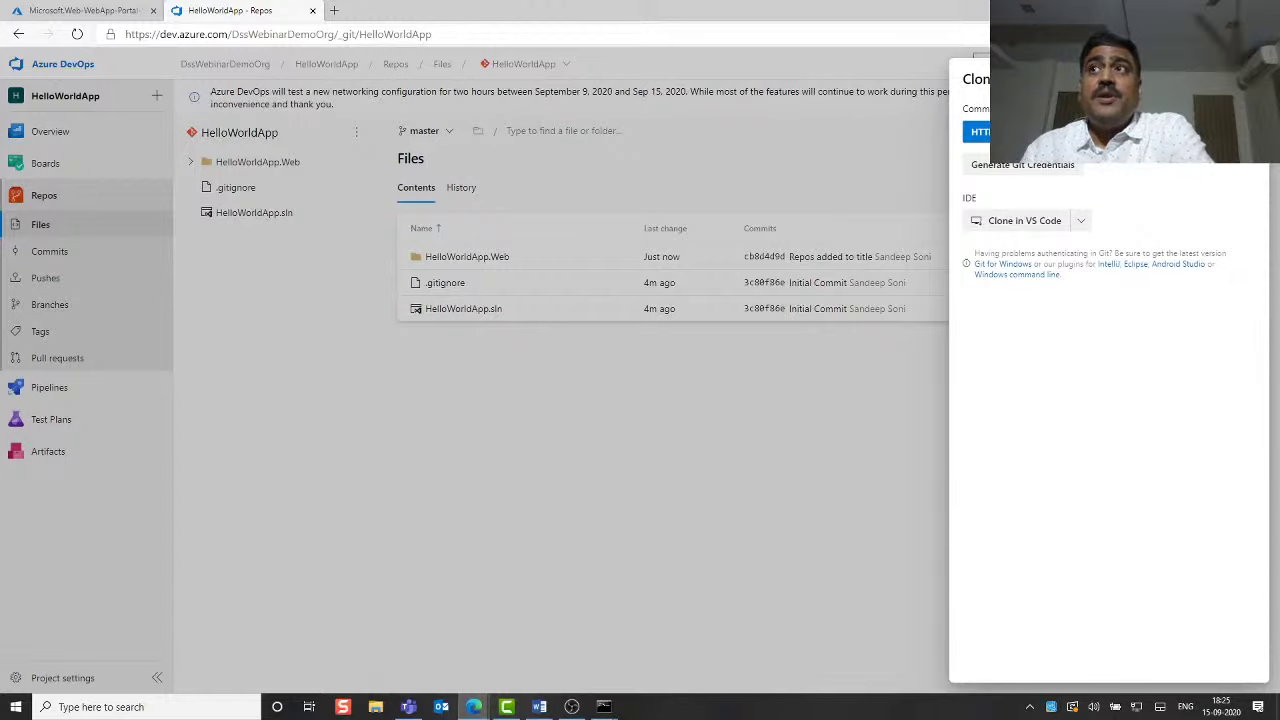
key(alt+Tab)
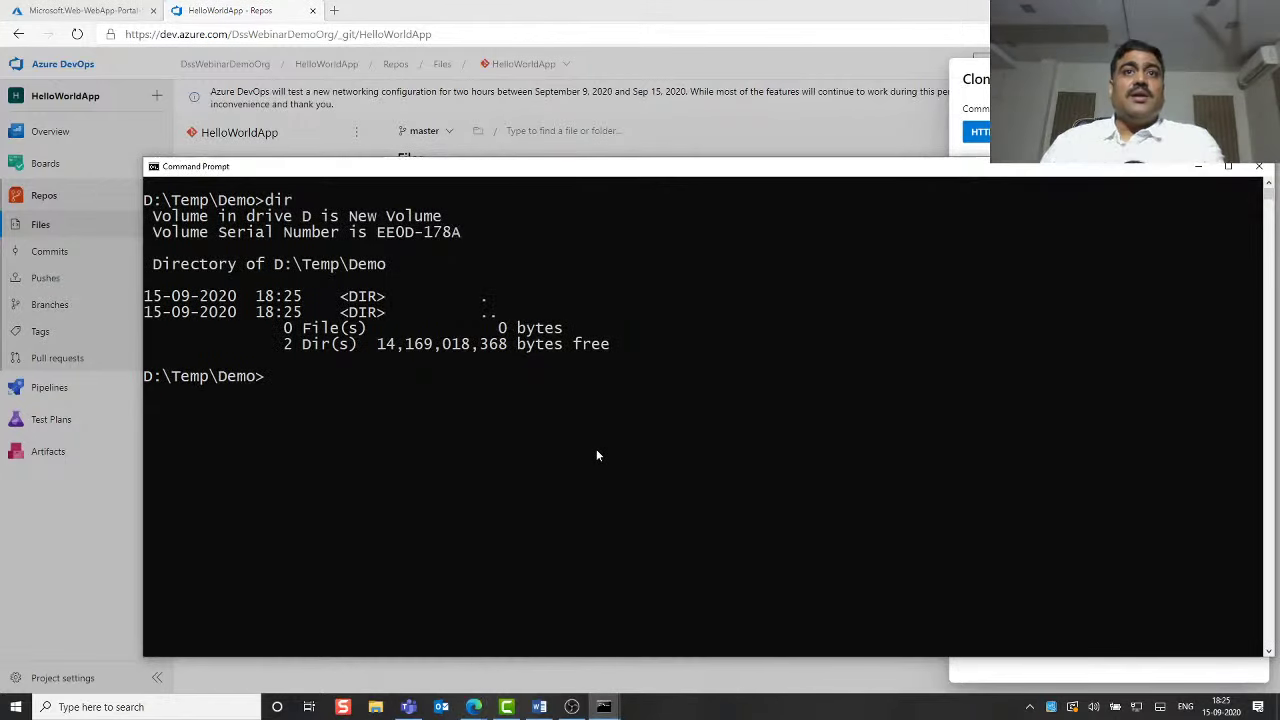
Run git clone with the pasted HTTPS URL to copy HelloWorldApp into D:\Temp\Demo.
text(git clone)
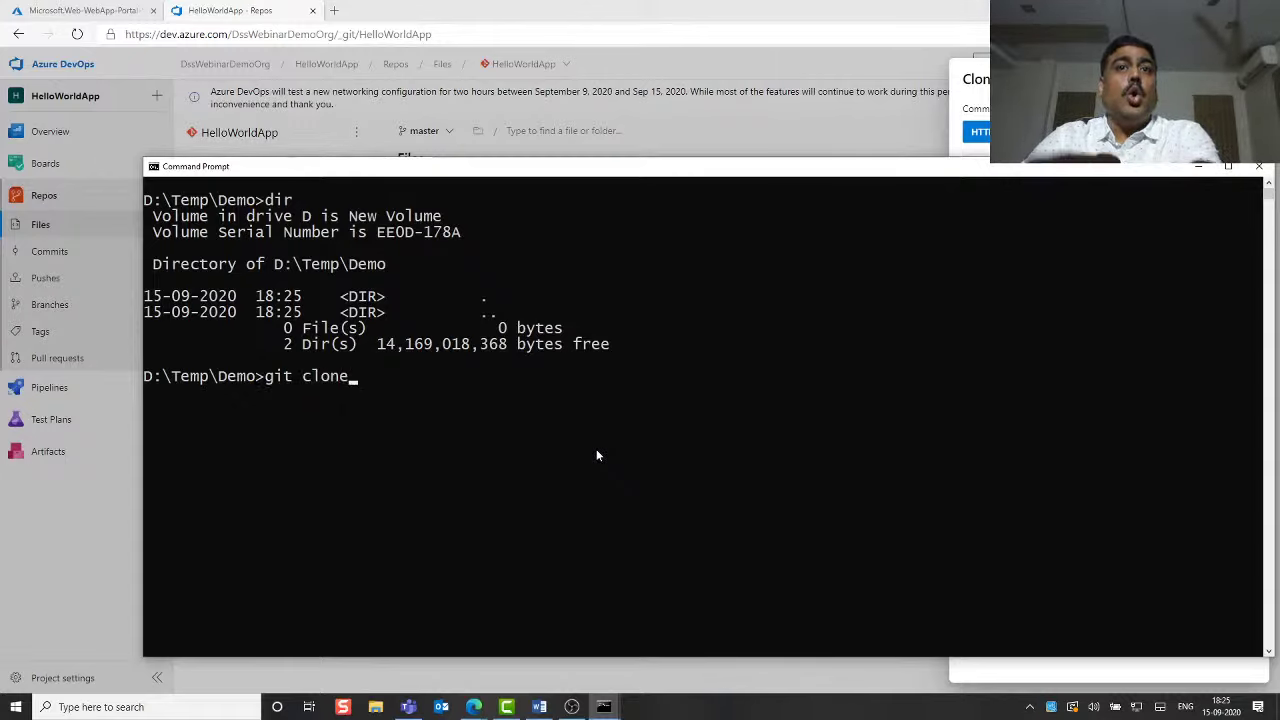
key(ctrl+v)
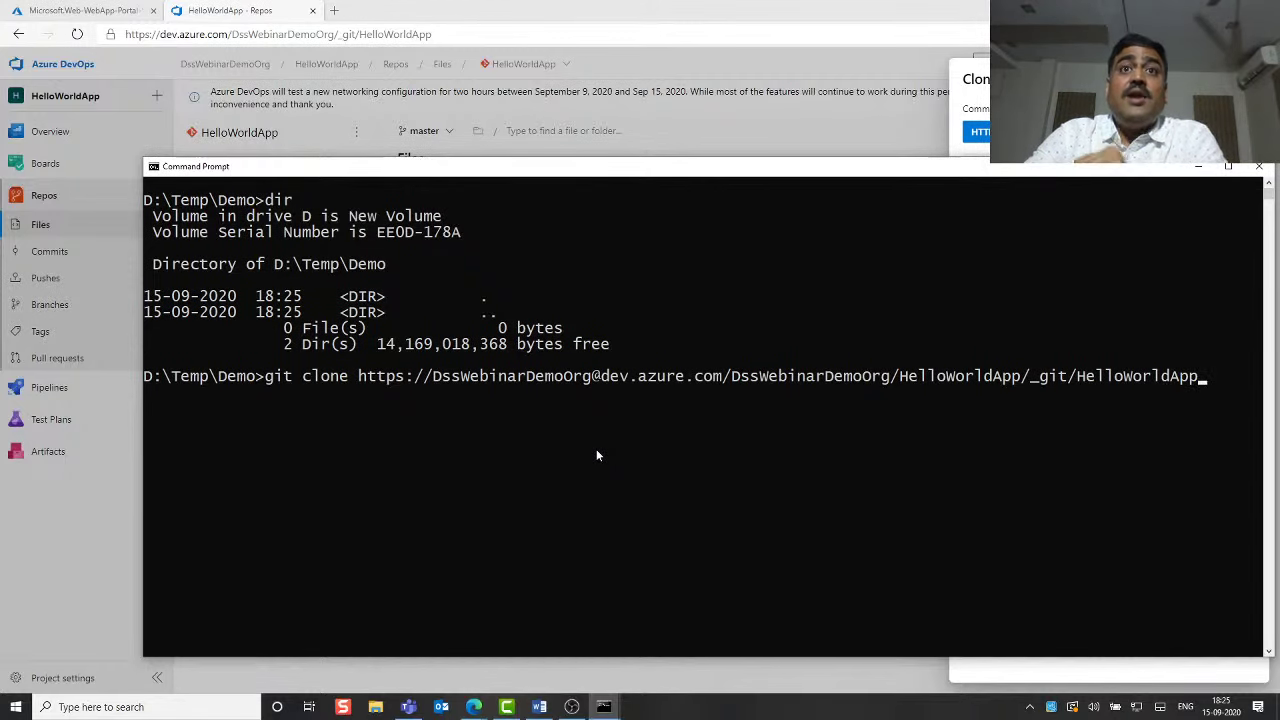
key(Return)
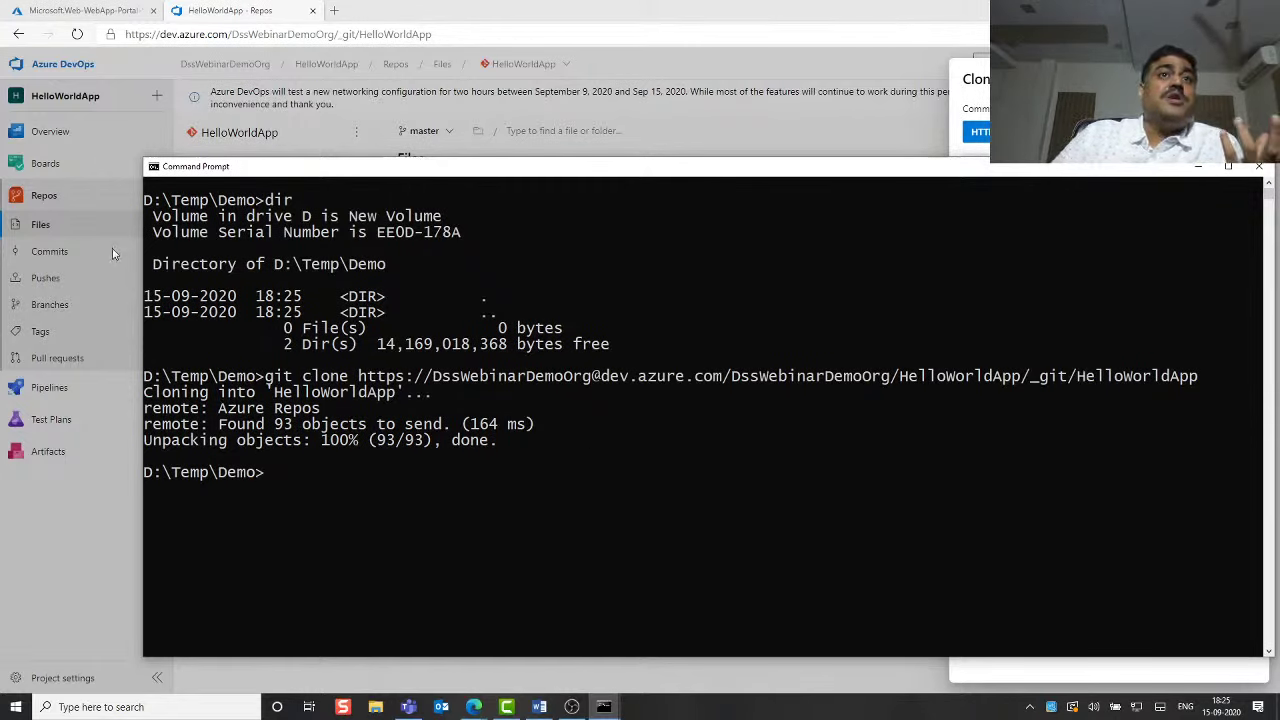
click(67, 203)
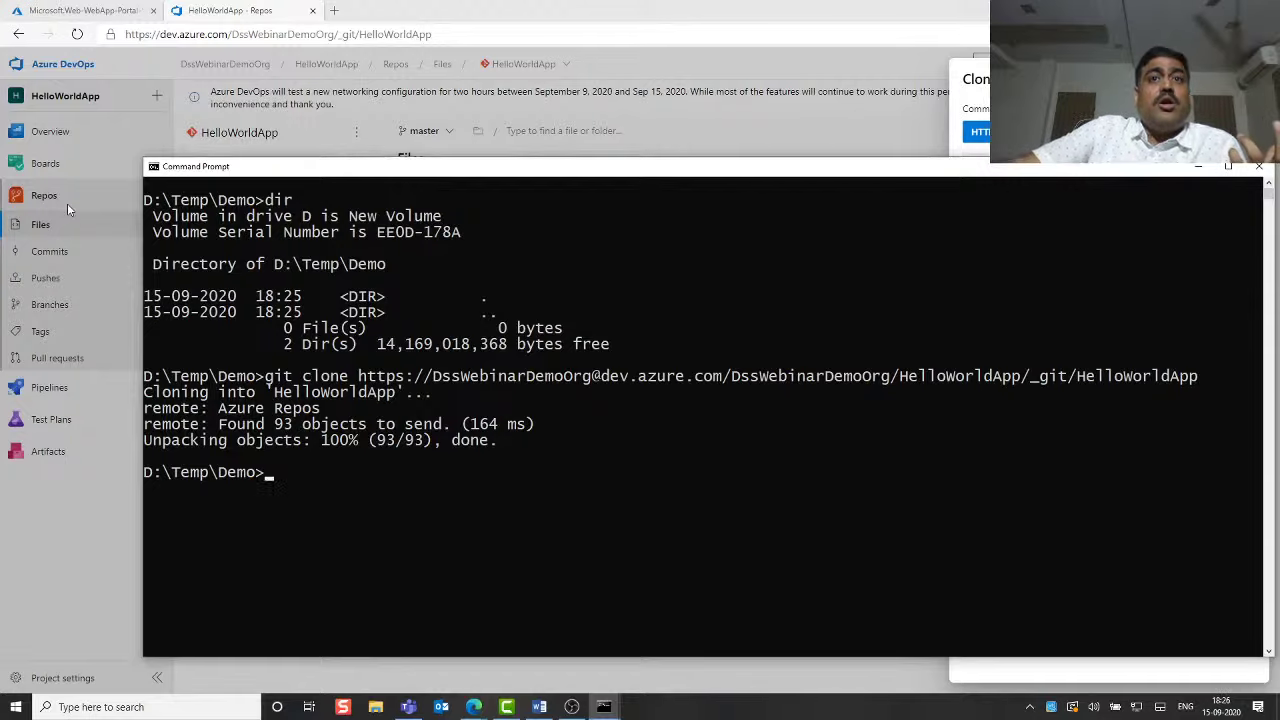
click(814, 148)
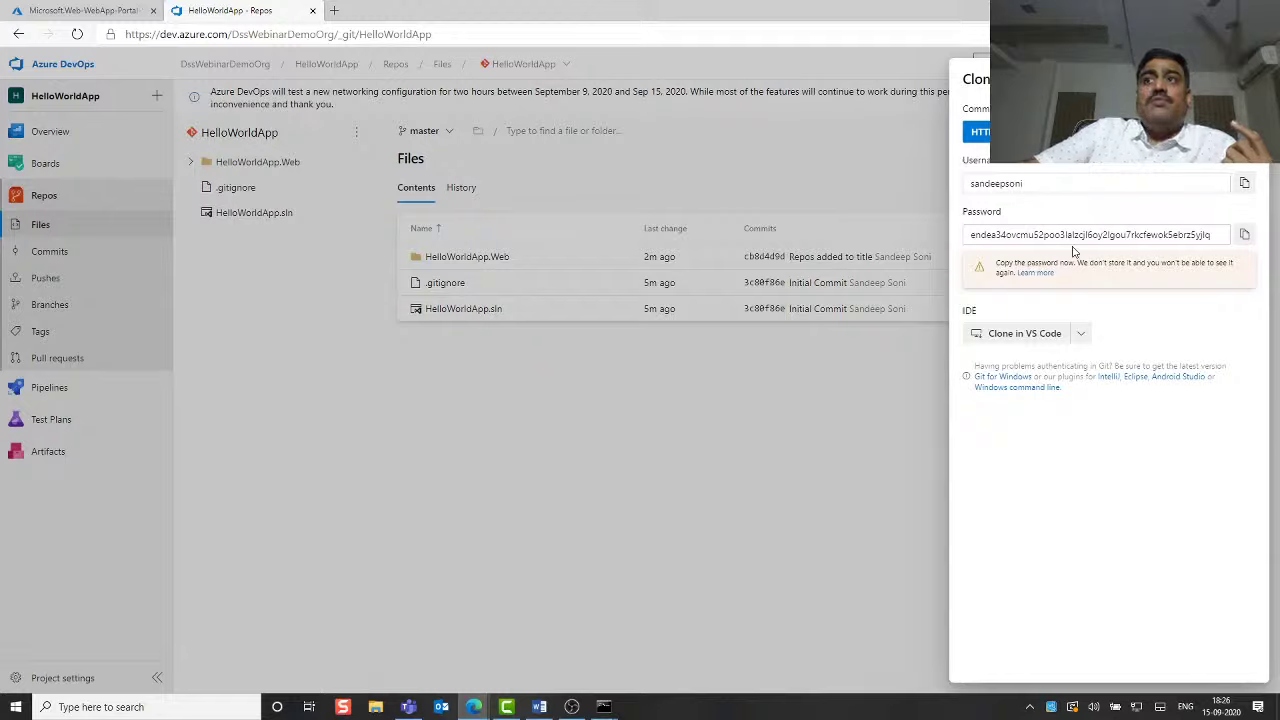
click(1008, 182)
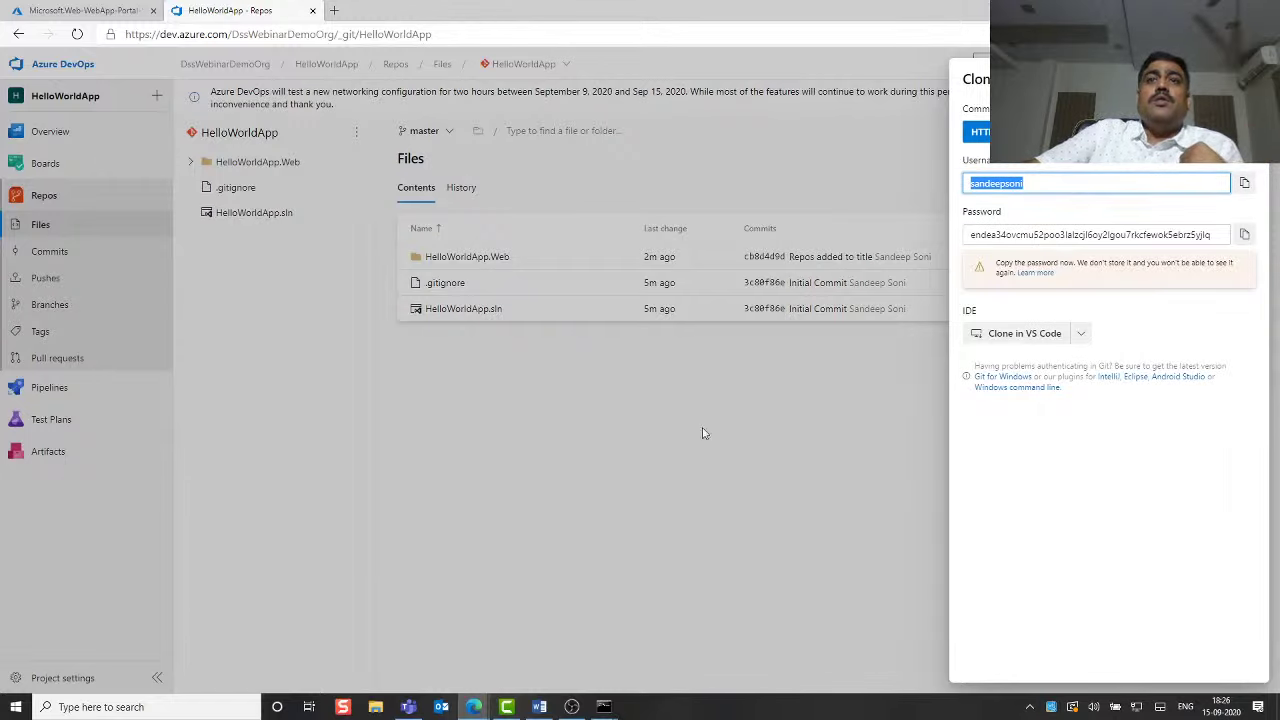
Enter the cloned HelloWorldApp folder and list its files.
mouse_move(604, 707)
click(641, 621)
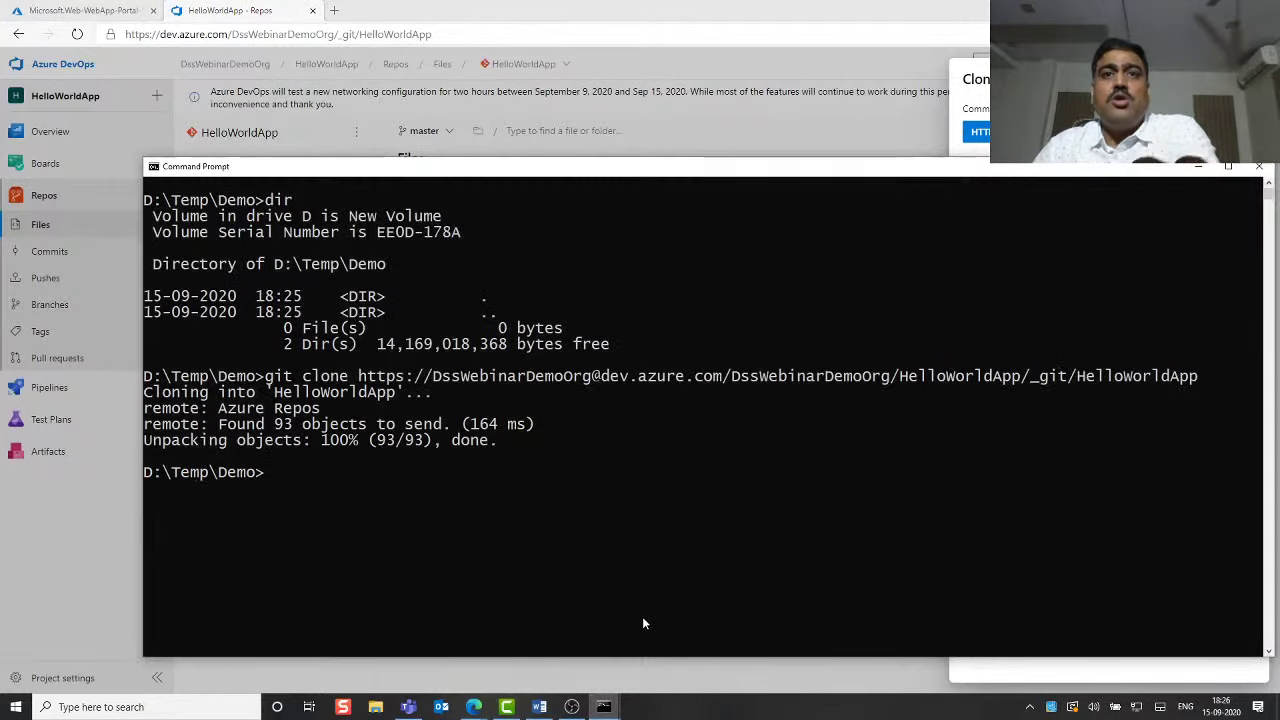
text(cd HelloWorldApp)
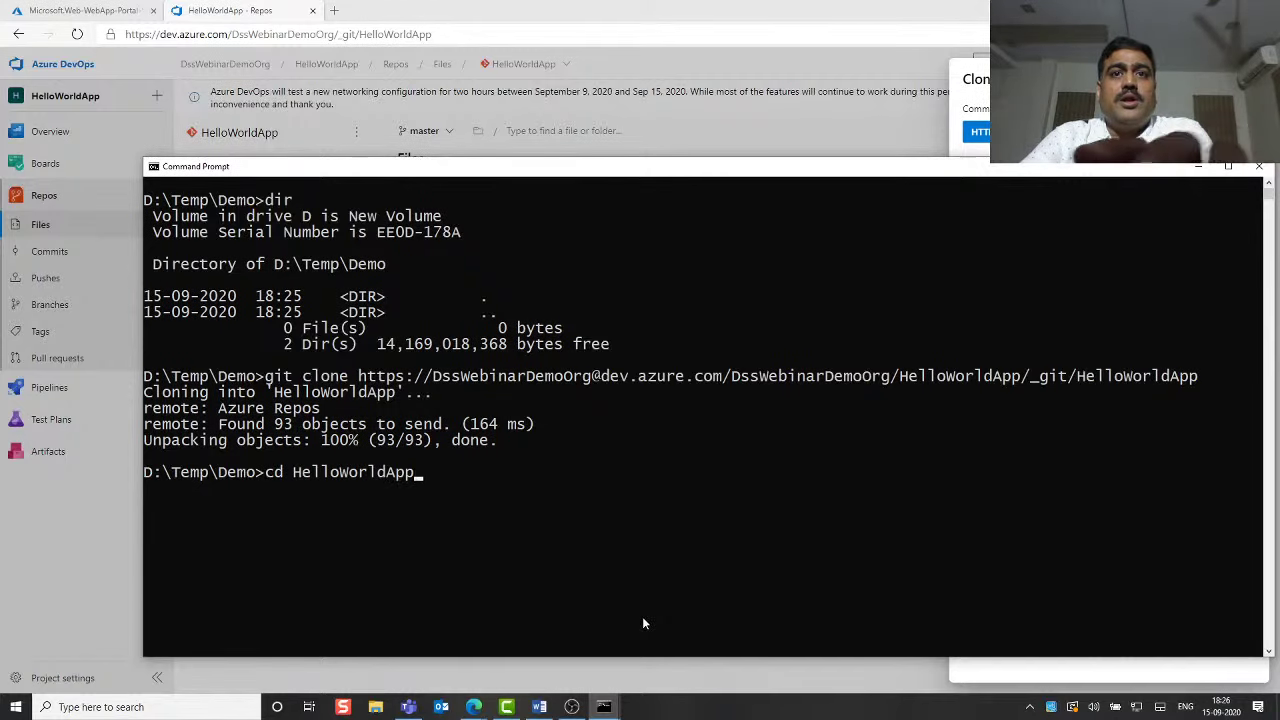
key(Return)
text(dir)
key(Return)
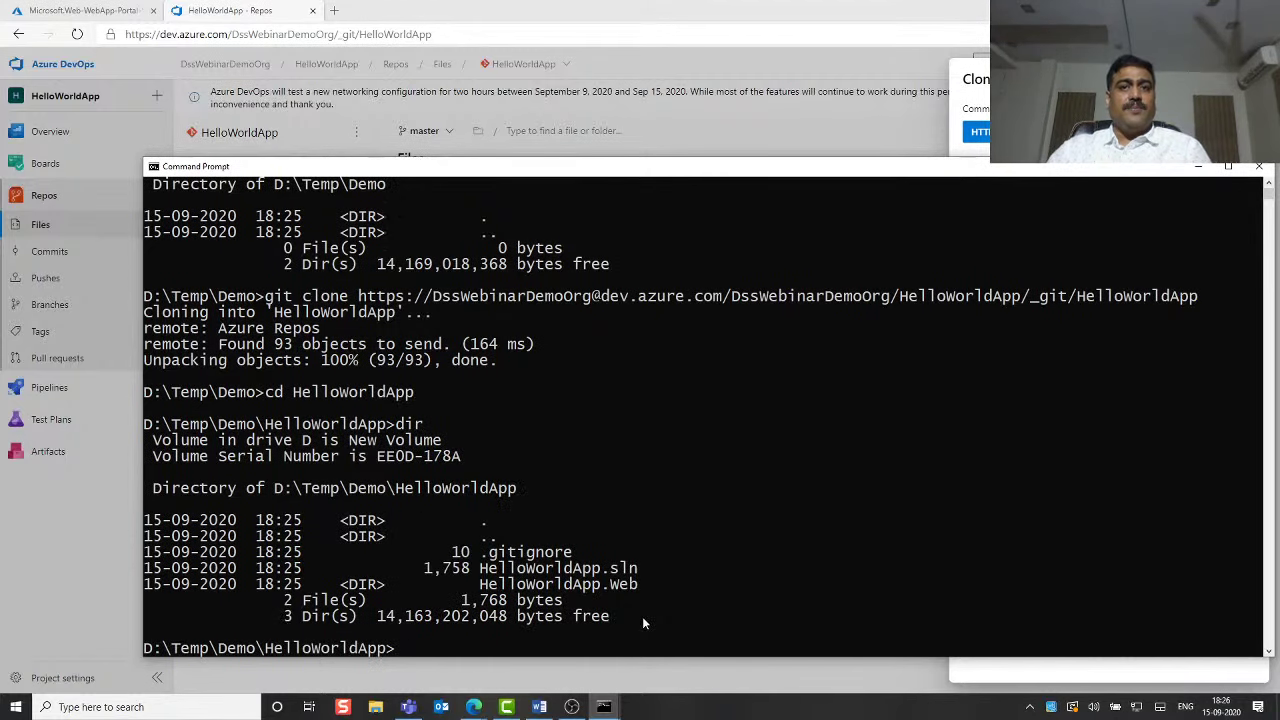
scroll(666, 586, down, 3)
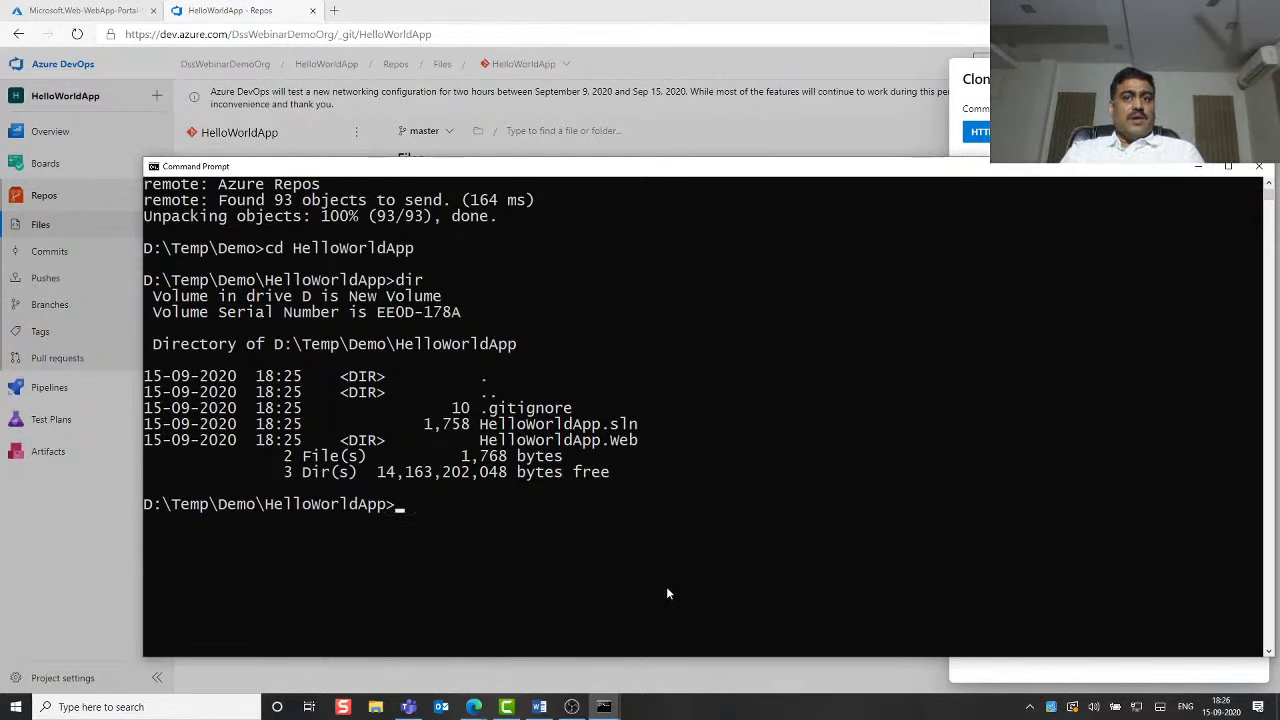
Place the original push console beside the clone console and compare their repository paths.
click(604, 707)
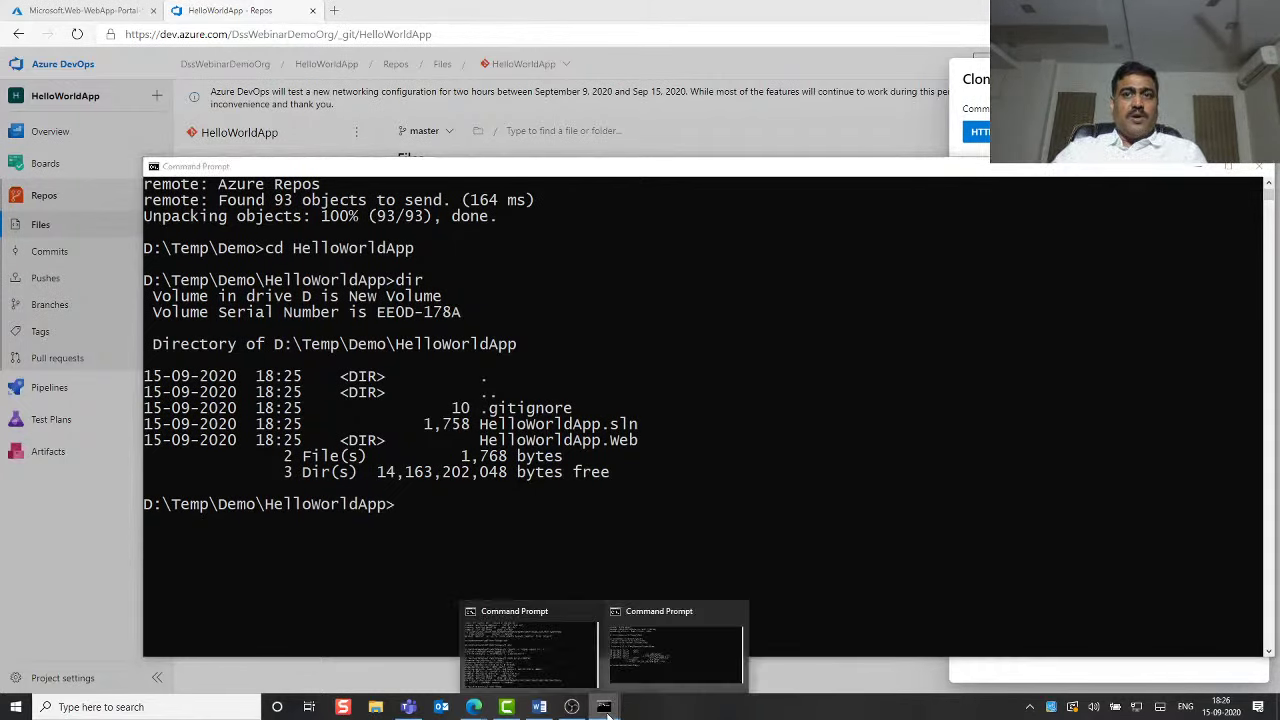
click(502, 650)
drag(375, 72, 894, 114)
scroll(902, 520, down, 4)
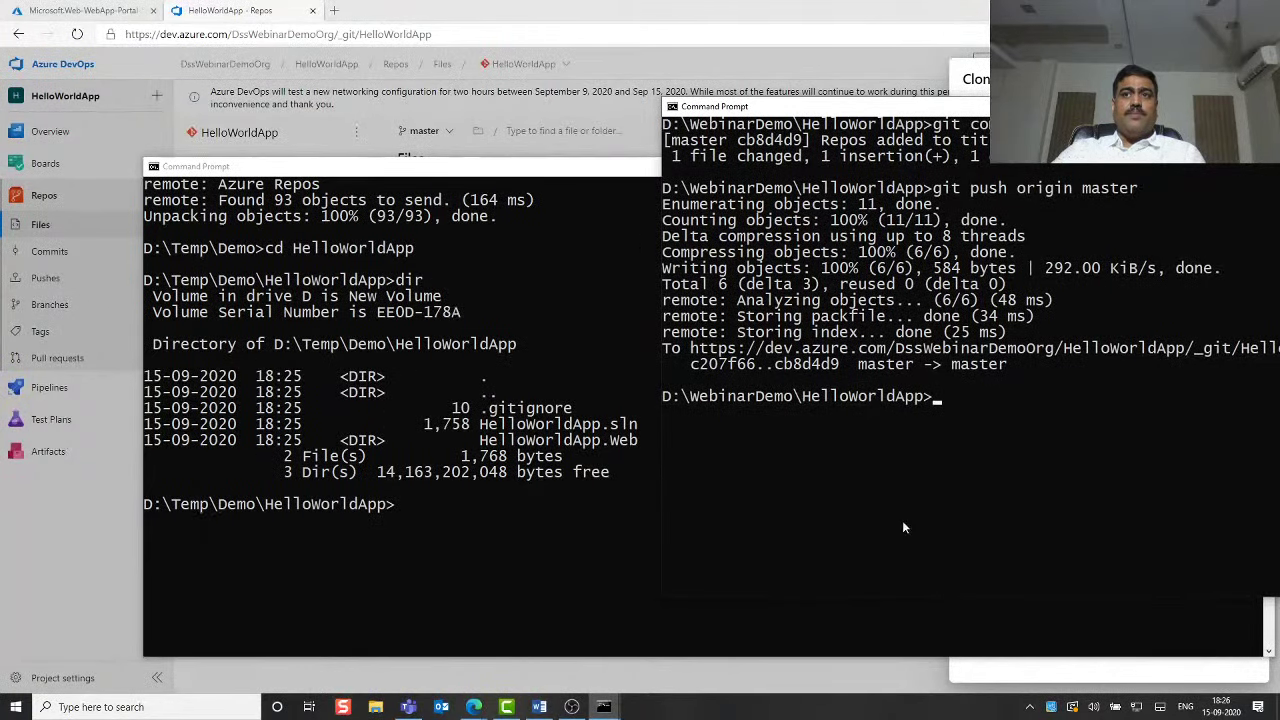
drag(663, 396, 880, 397)
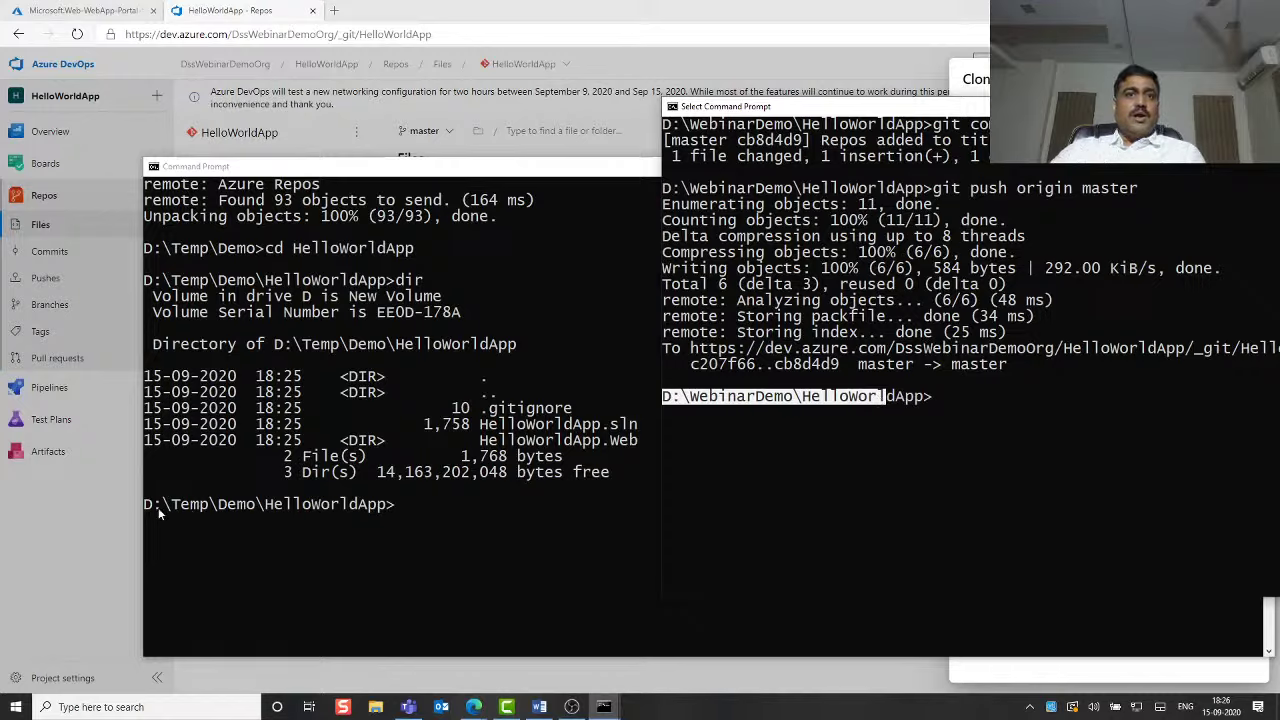
click(200, 506)
drag(248, 505, 395, 512)
Open the HelloWorldApp folder in Visual Studio Code with 'code .'.
click(456, 524)
text(cd)
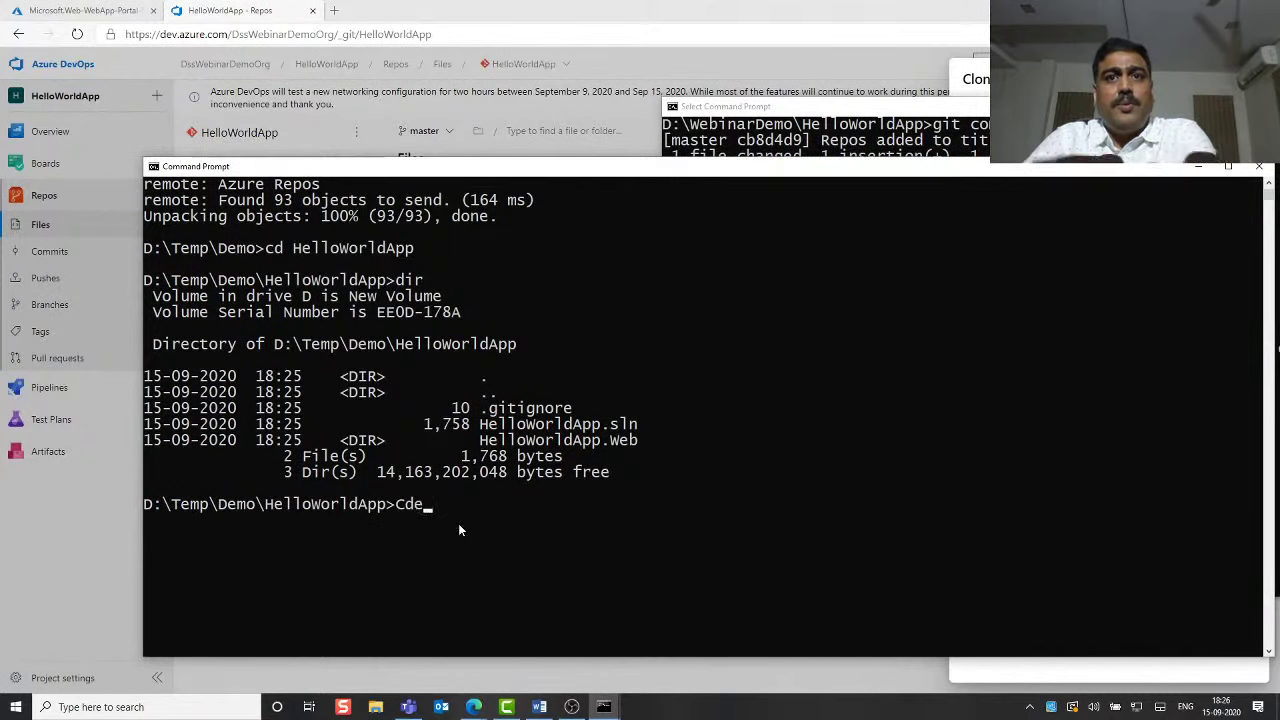
key(BackSpace)
text(ode .)
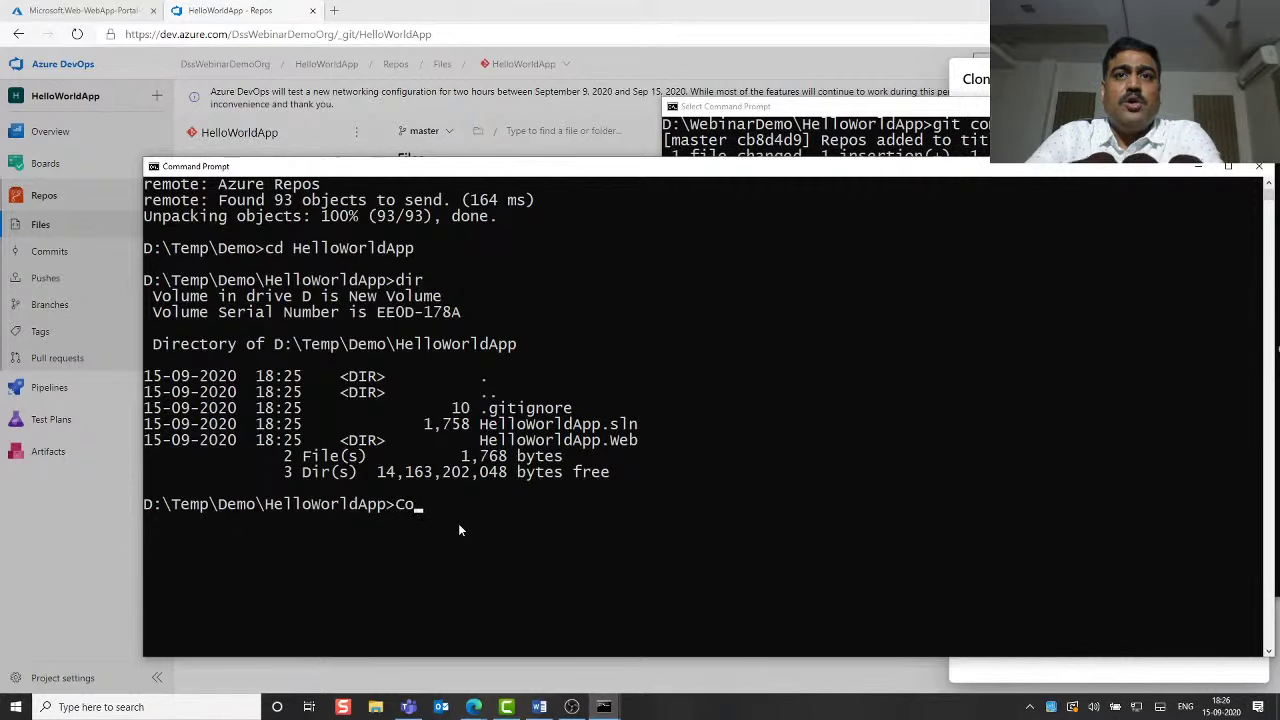
key(Return)
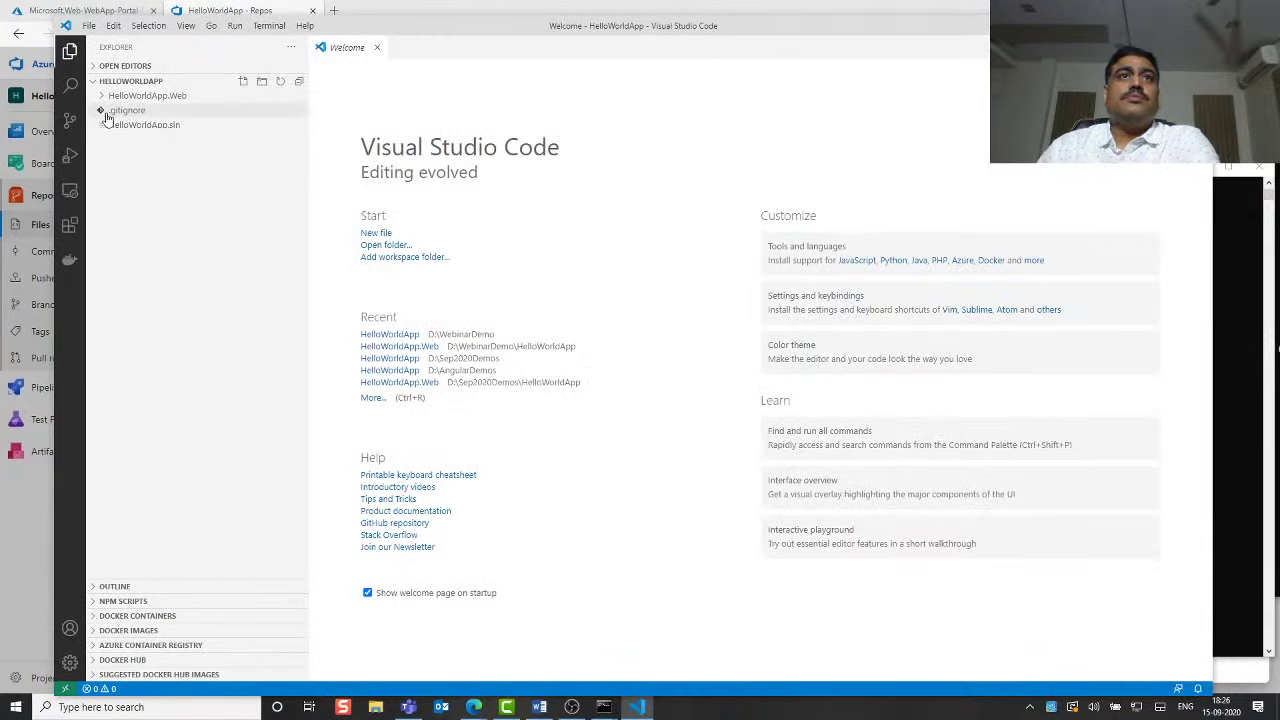
Open HelloWorldApp.Web/Views/Home/Index.cshtml from the explorer tree.
click(100, 95)
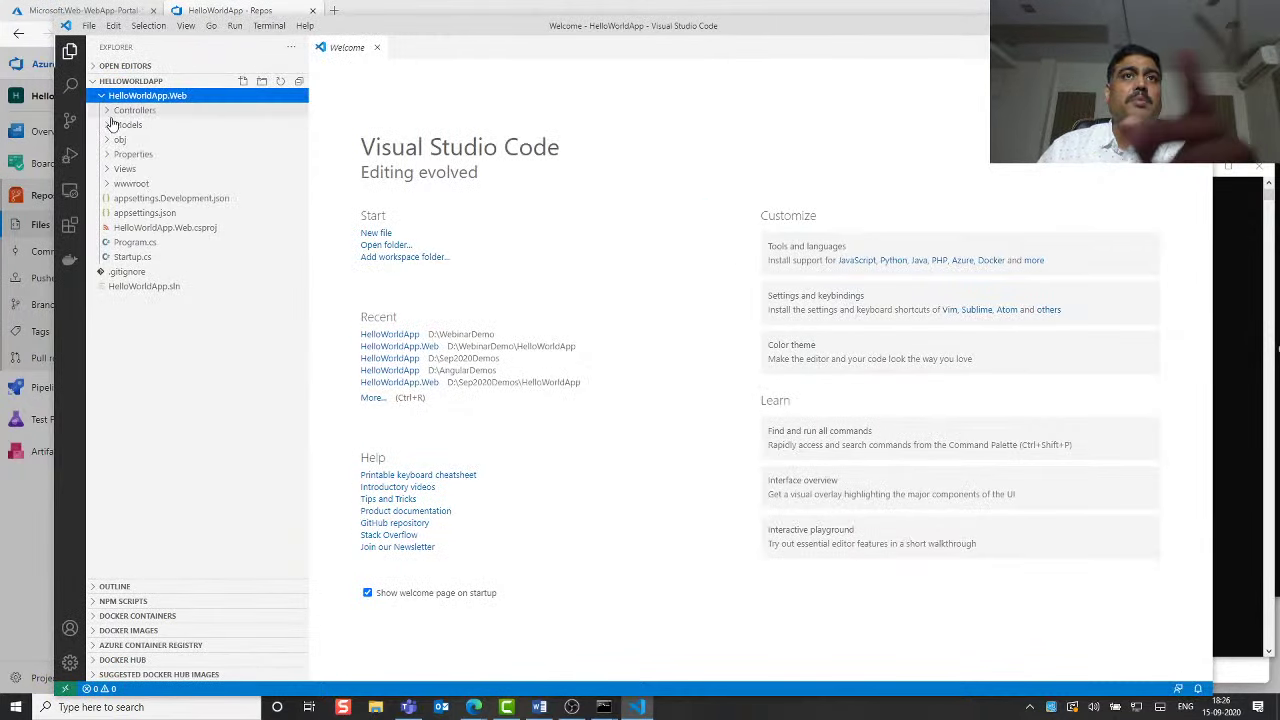
click(110, 185)
click(120, 169)
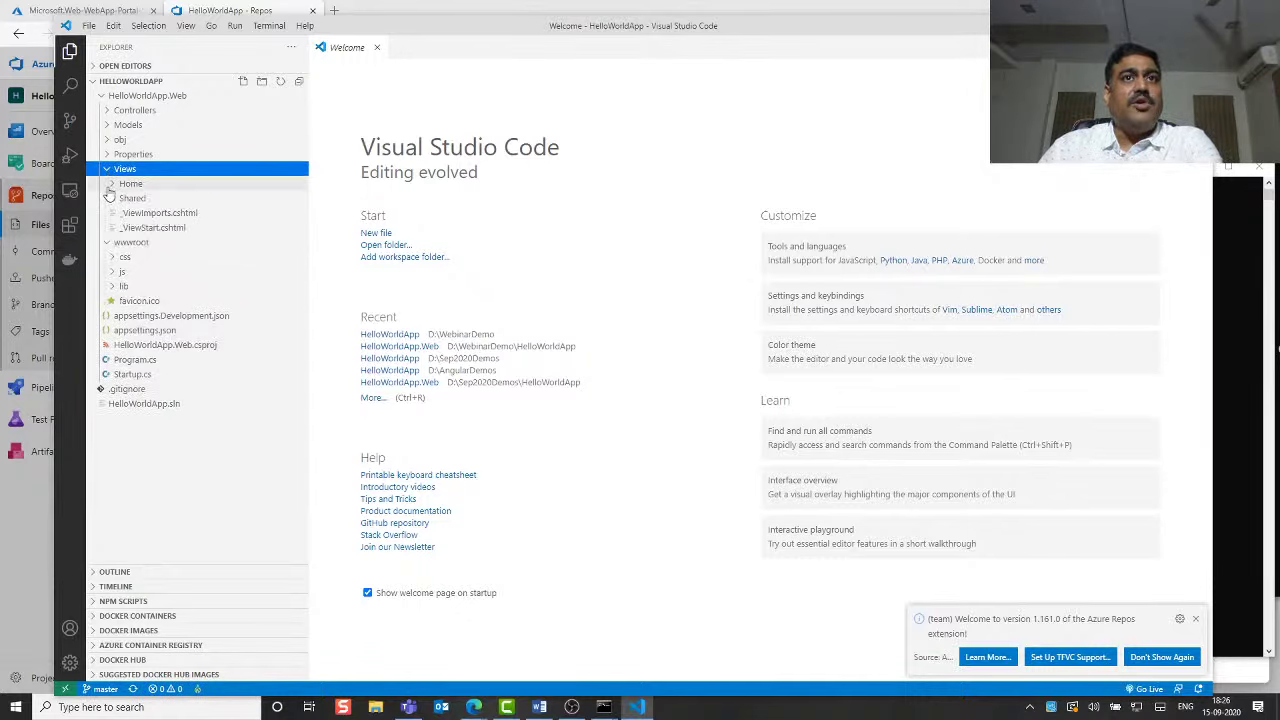
click(130, 184)
click(145, 199)
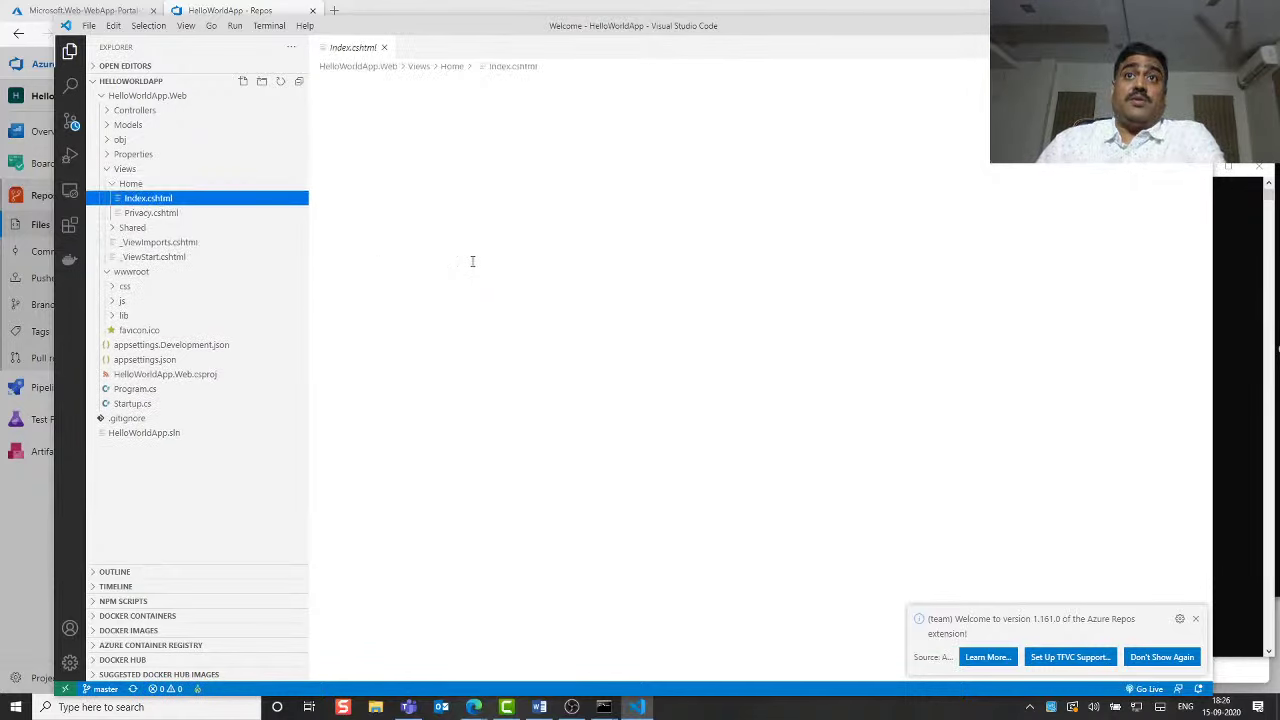
Add an 'I am developer2' h1 line below the welcome heading and save.
click(885, 175)
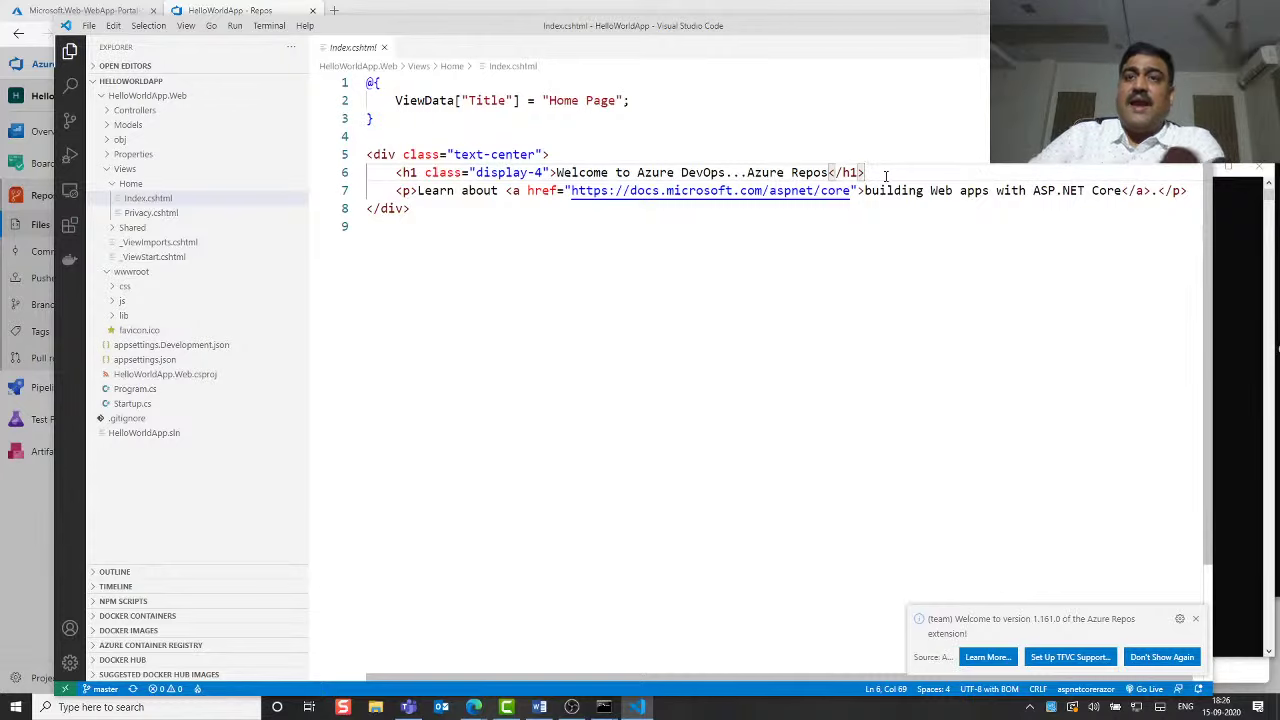
key(Return)
text(<h1>)
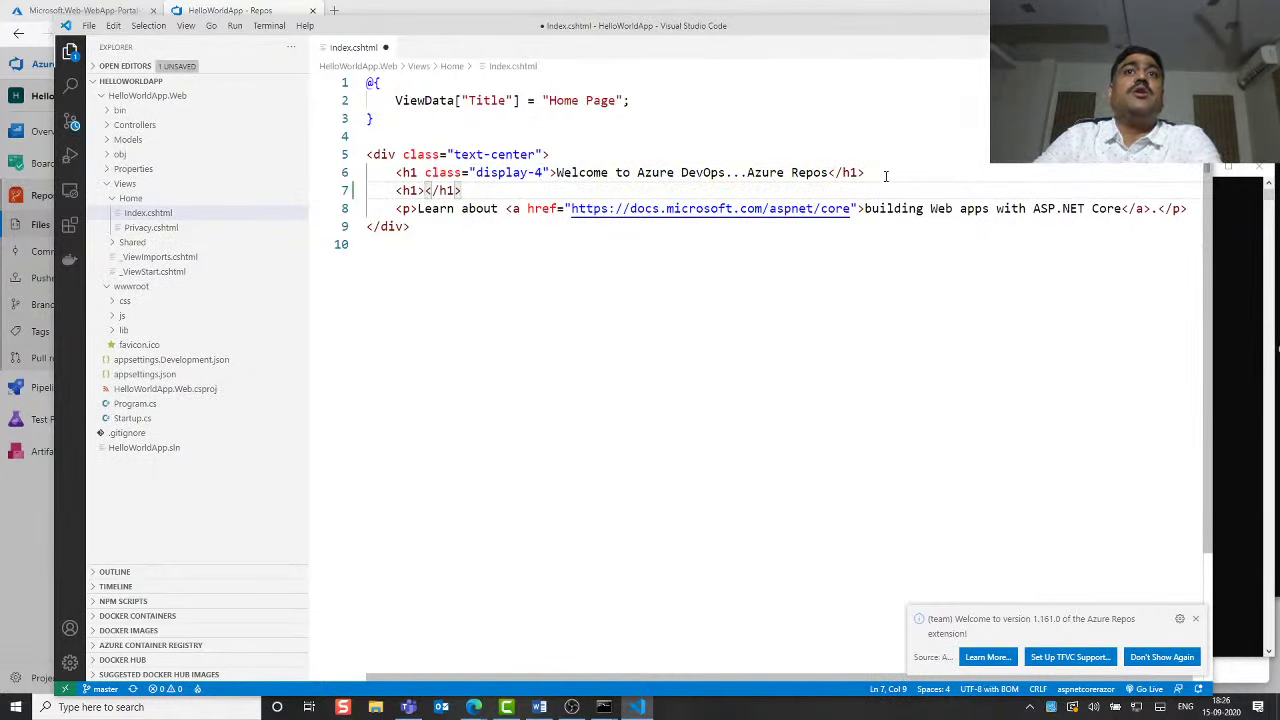
text(I am )
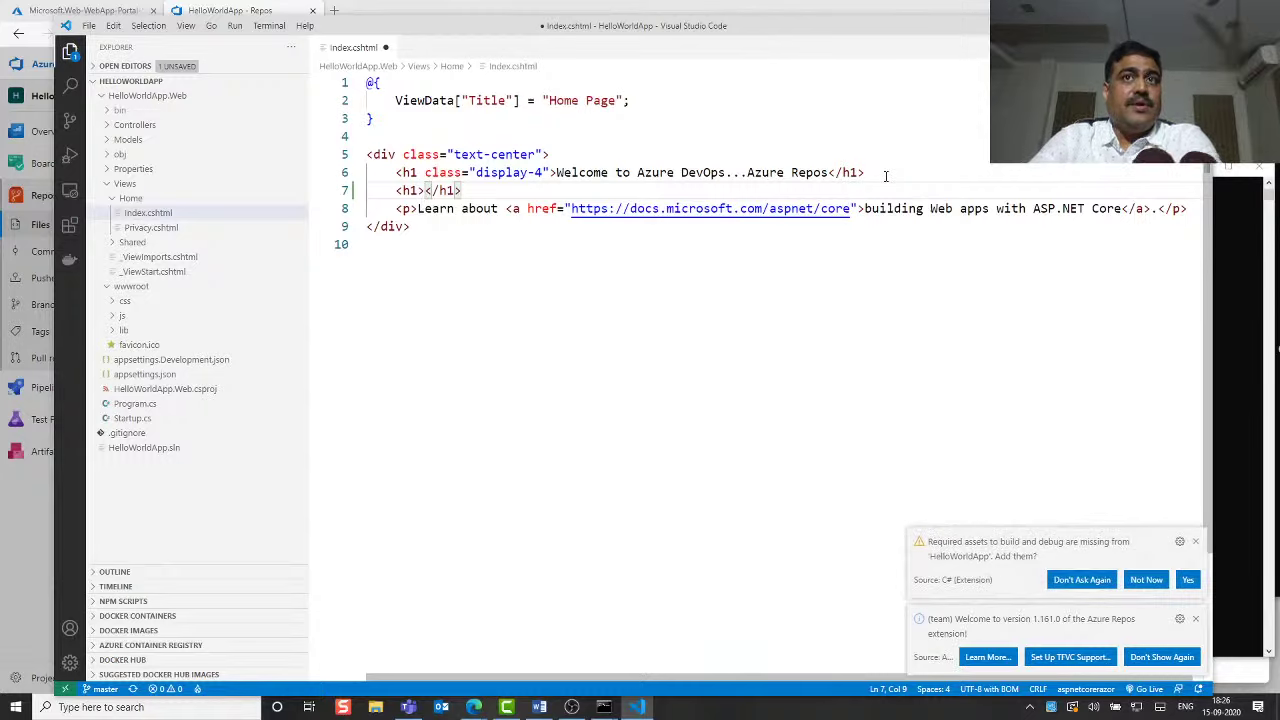
text(developer2)
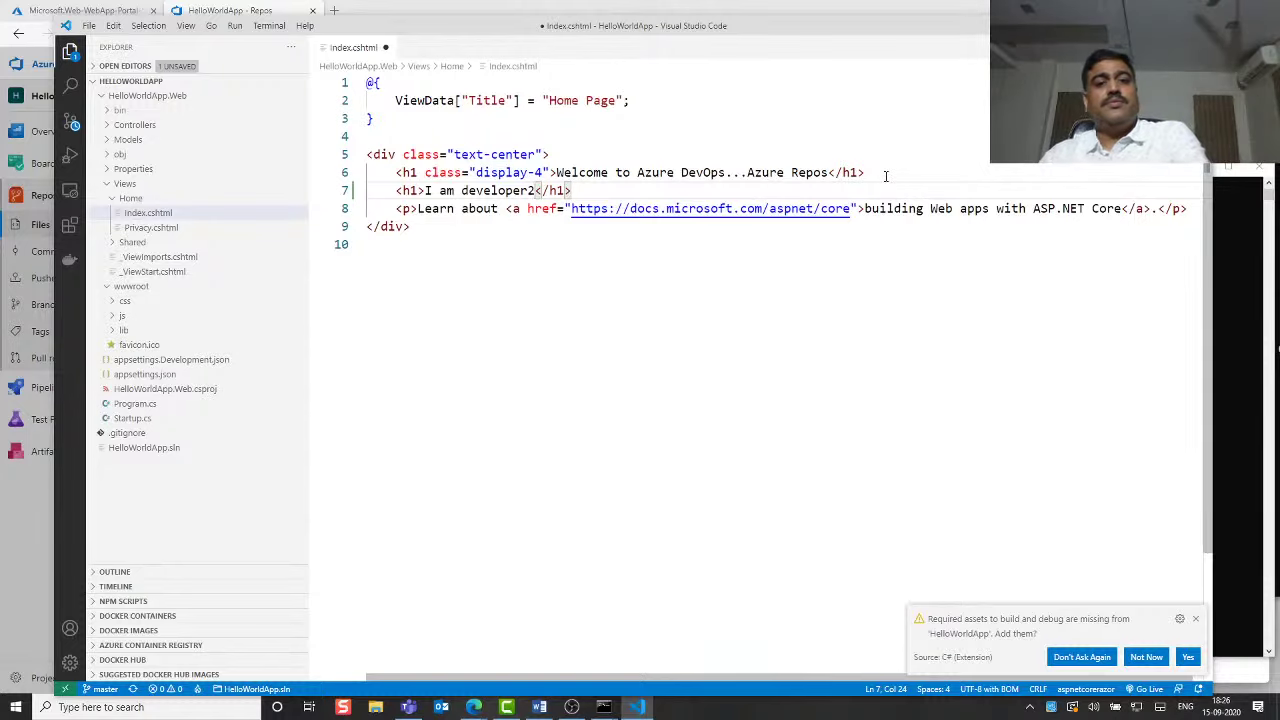
key(ctrl+s)
Close VS Code, stage all changes and commit them as "developer2 comments".
key(alt+F4)
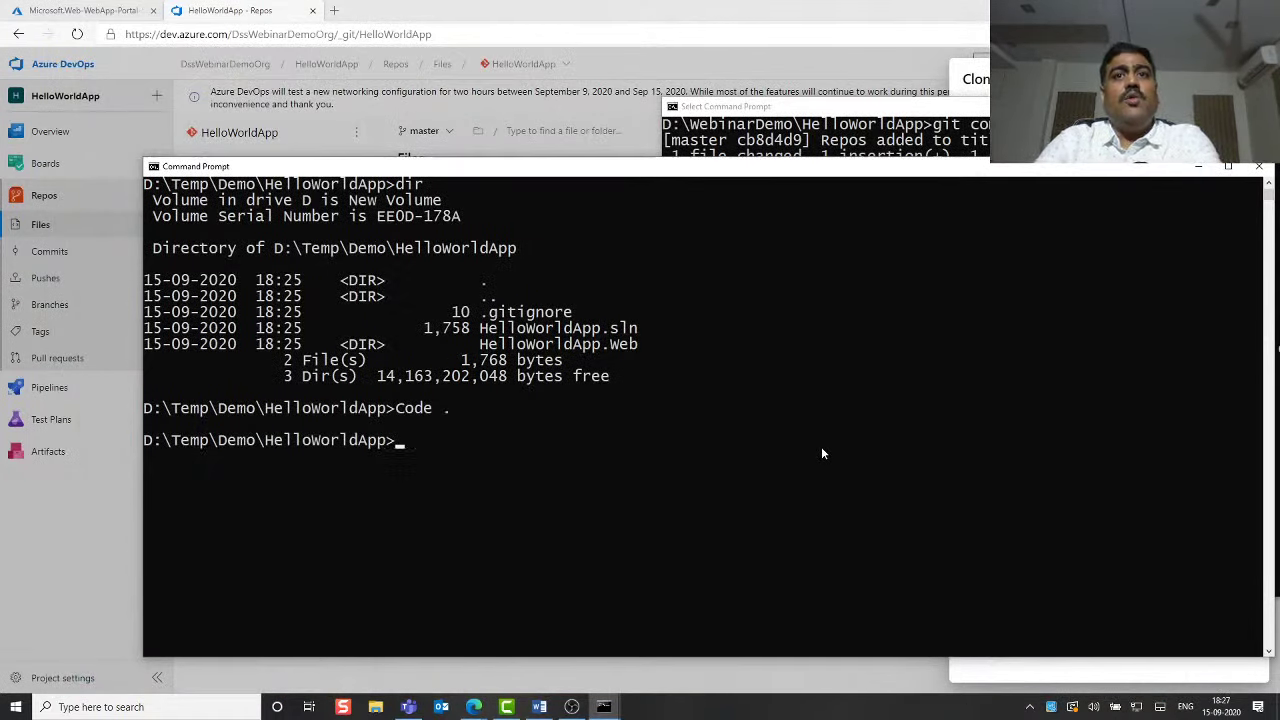
text(git a)
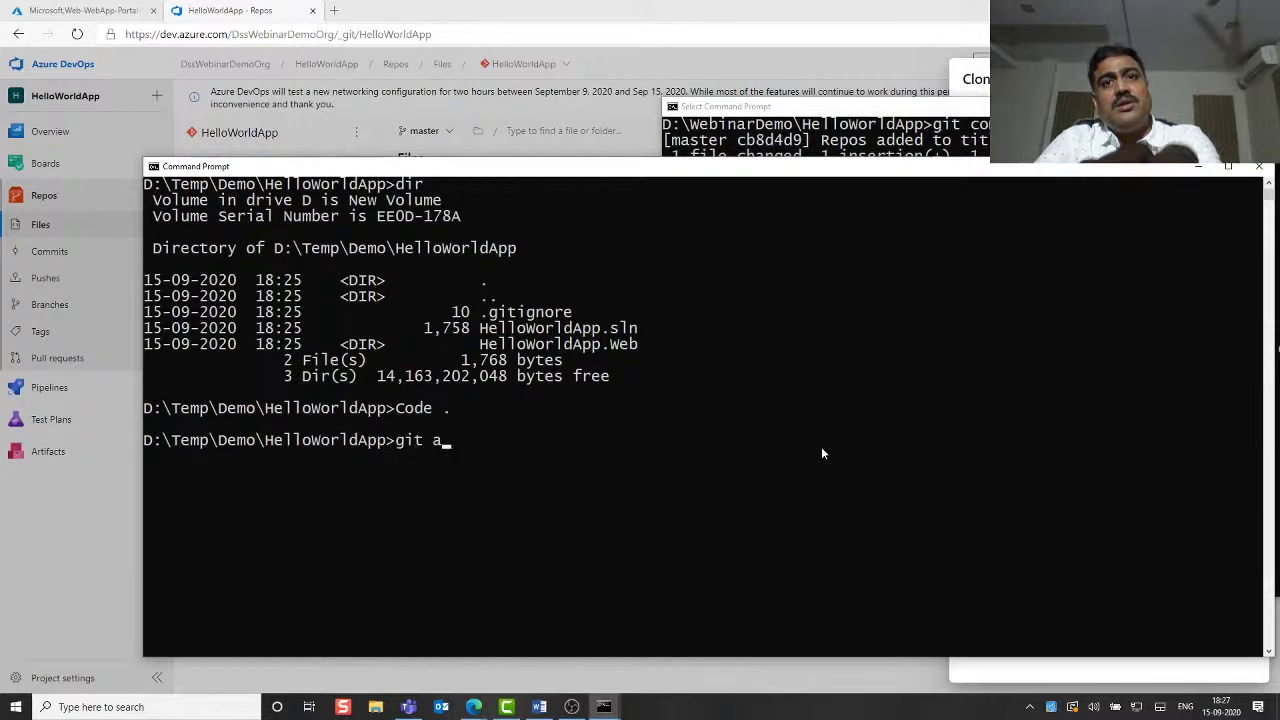
text(dd .)
key(Return)
text(git commi)
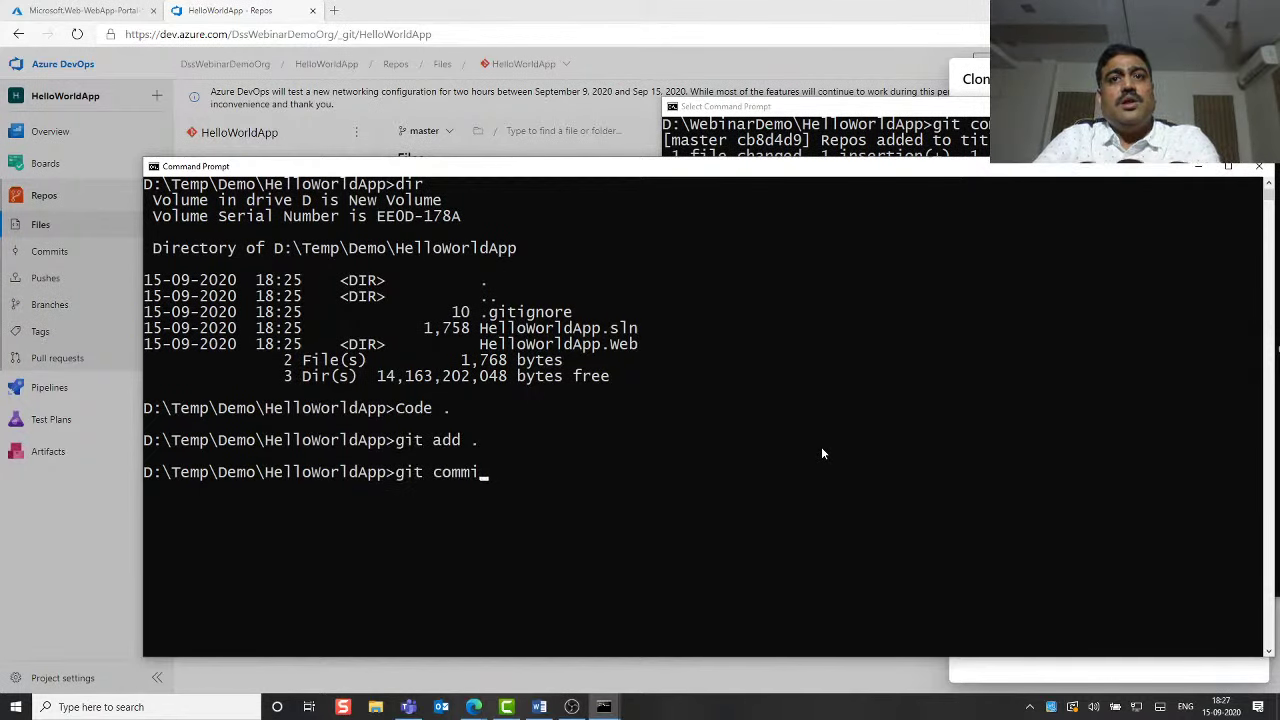
text(t -)
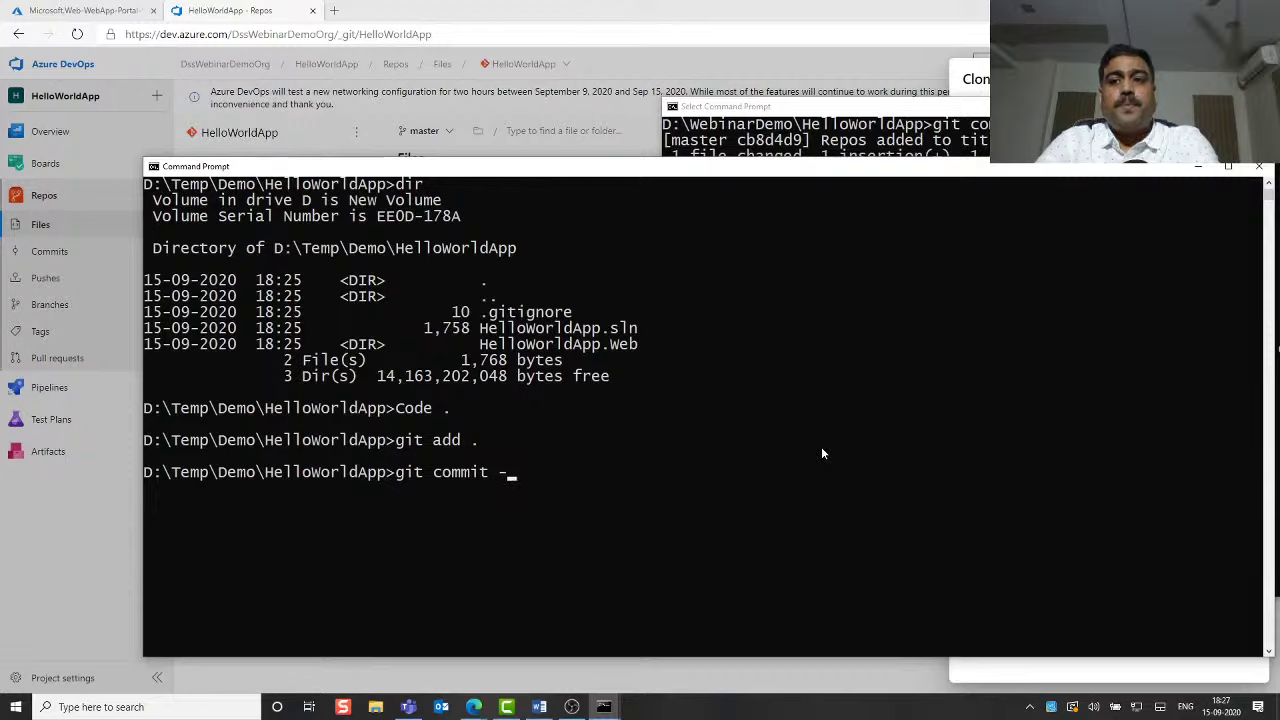
text(m "devel)
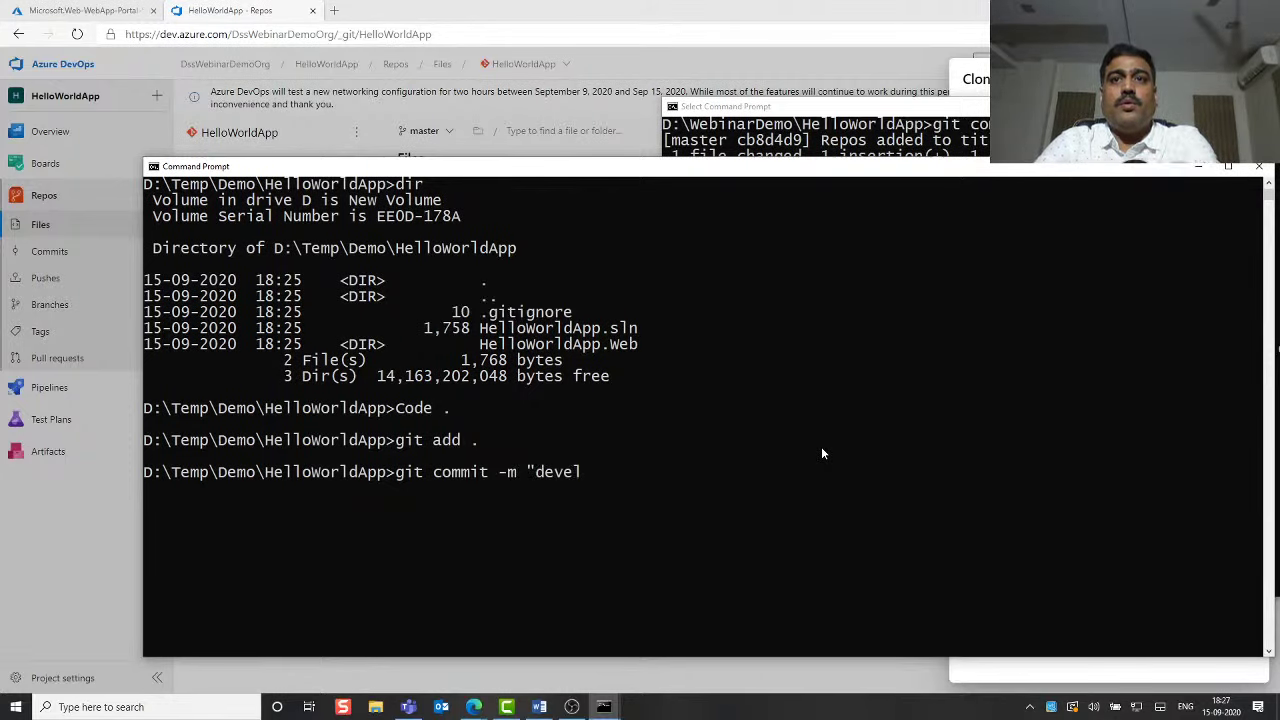
text(oper2 commne)
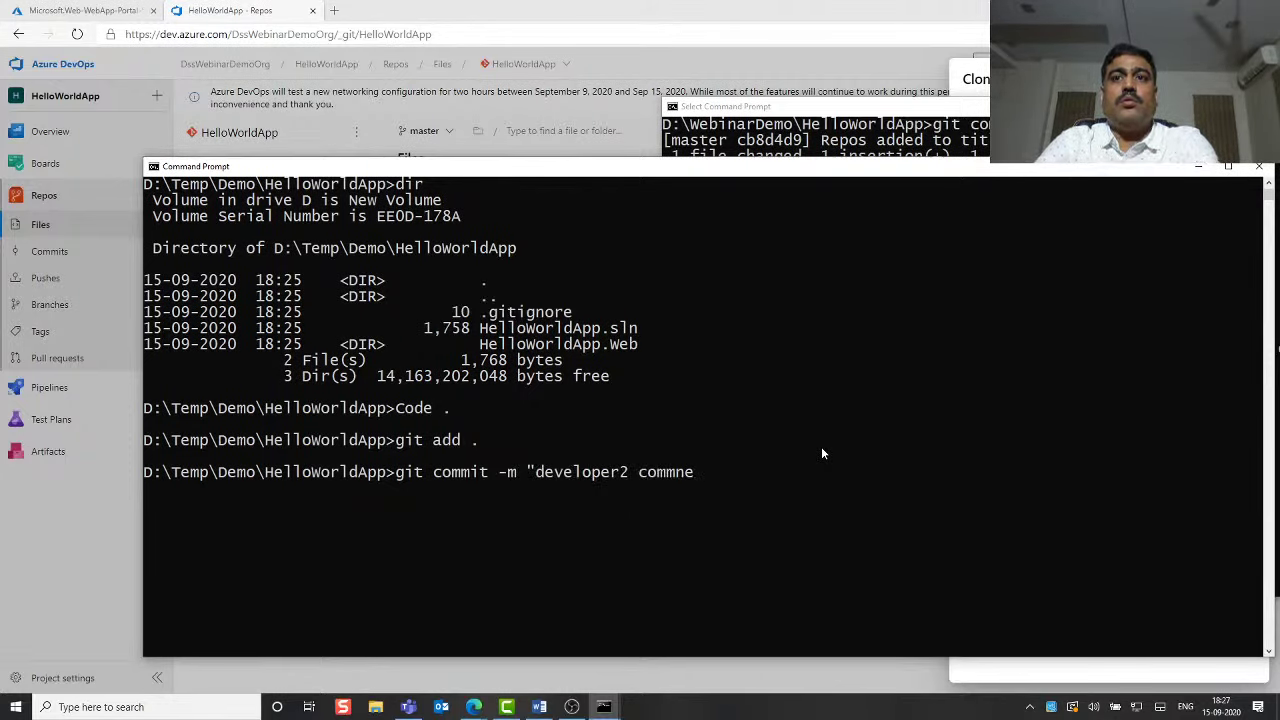
key(BackSpace)
key(BackSpace)
text(ents")
key(Return)
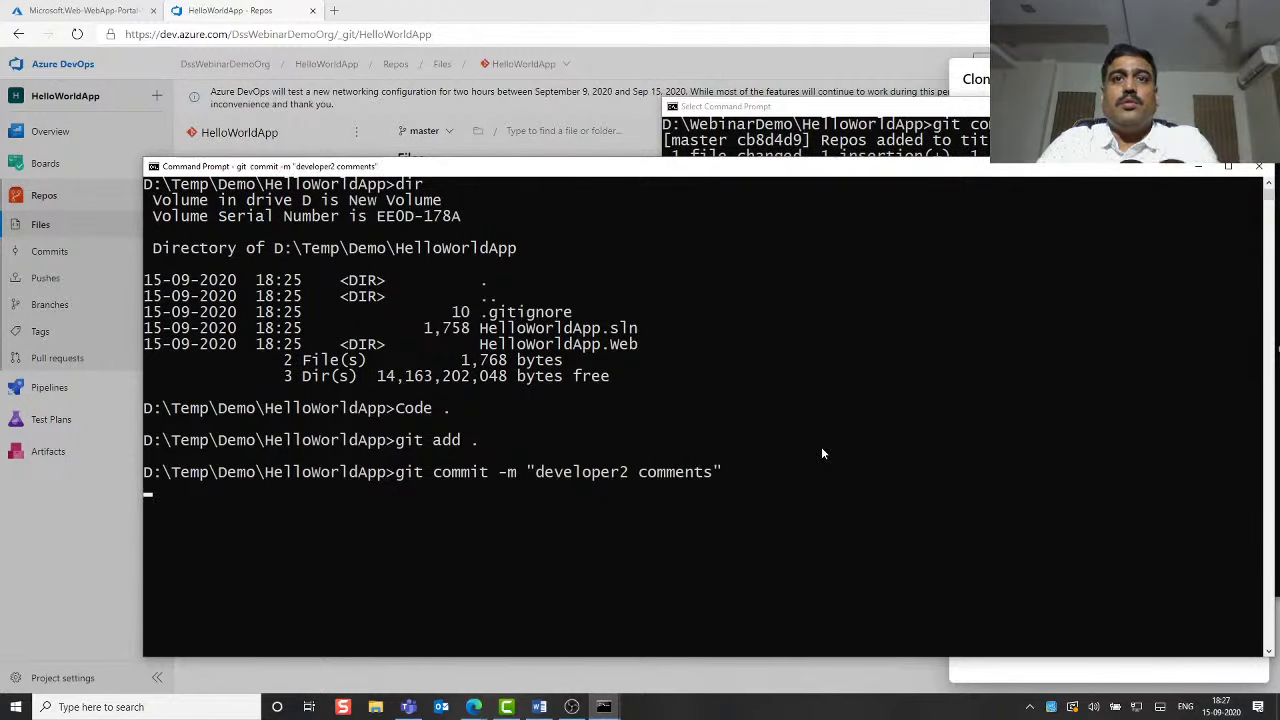
Push the commit to origin master.
text(cd)
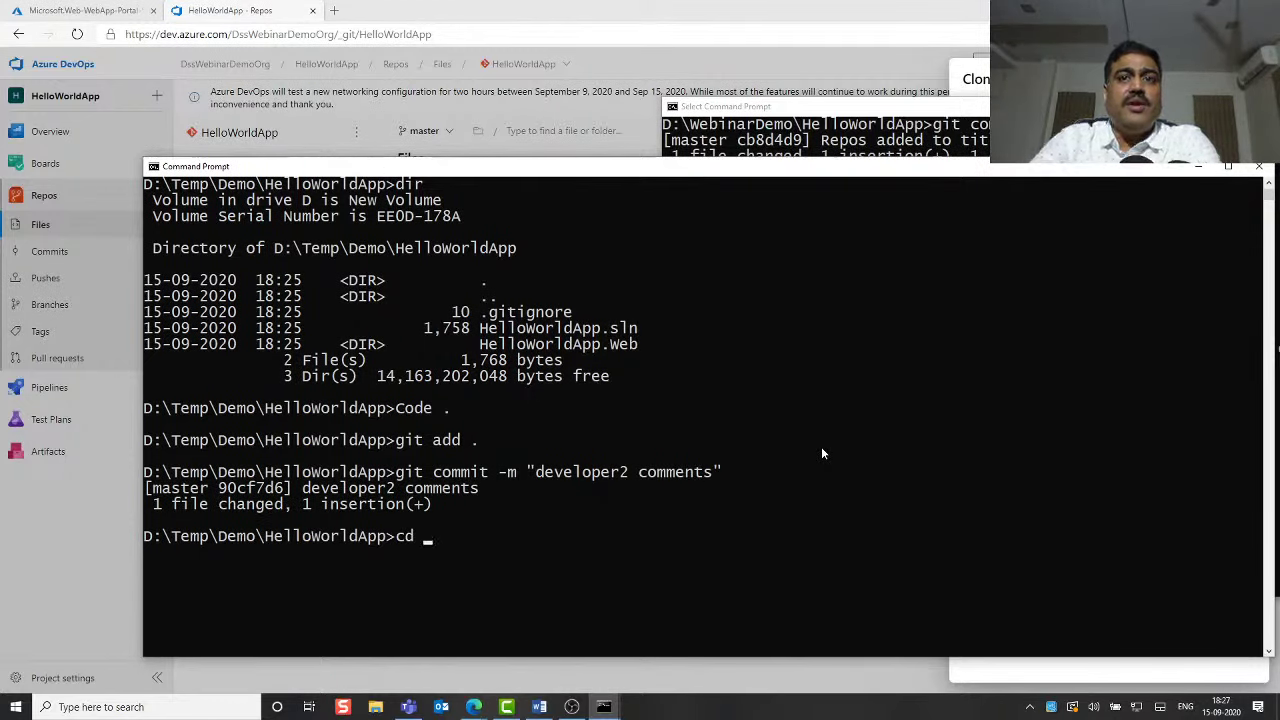
key(BackSpace)
key(BackSpace)
key(BackSpace)
text(gi)
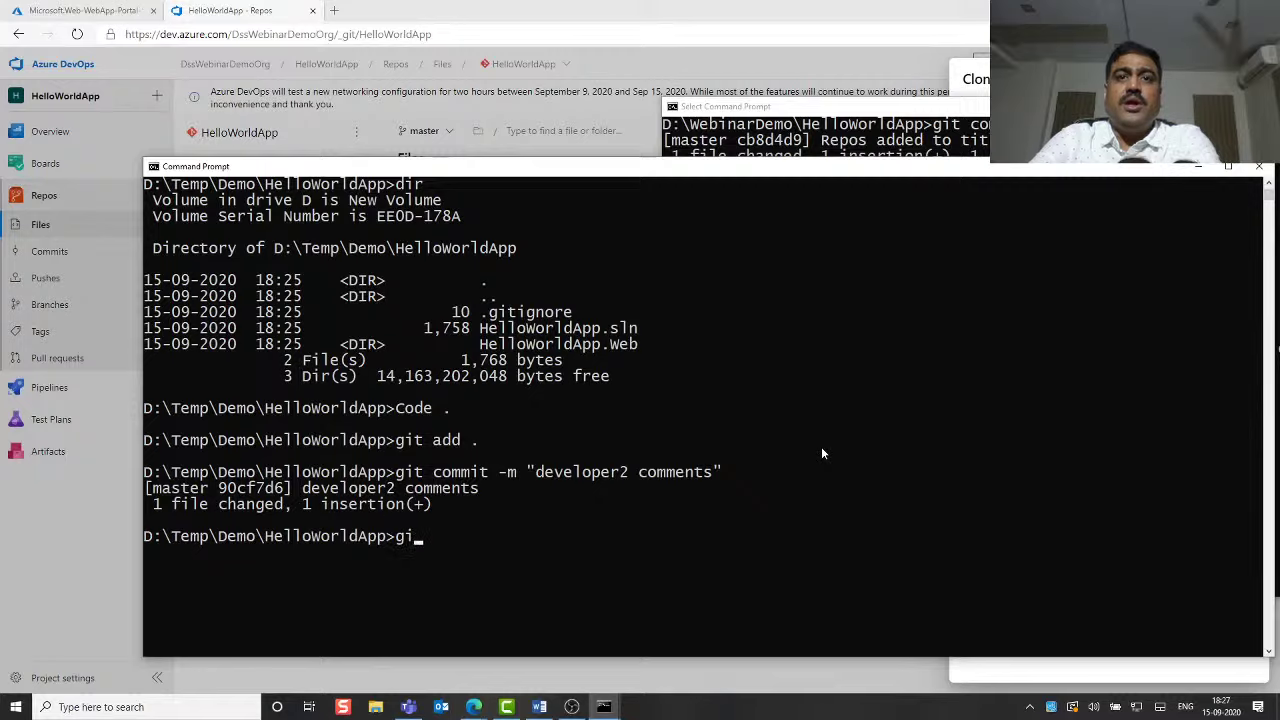
text(t push ori)
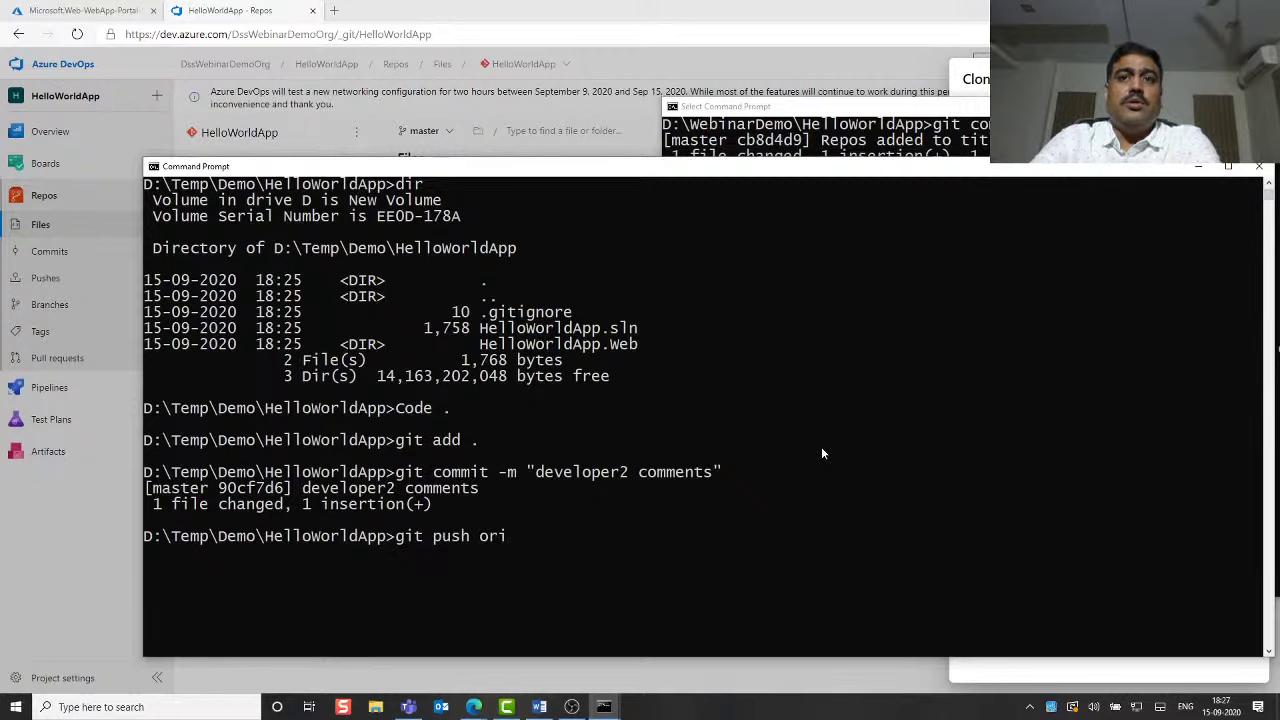
text(gin master)
key(Return)
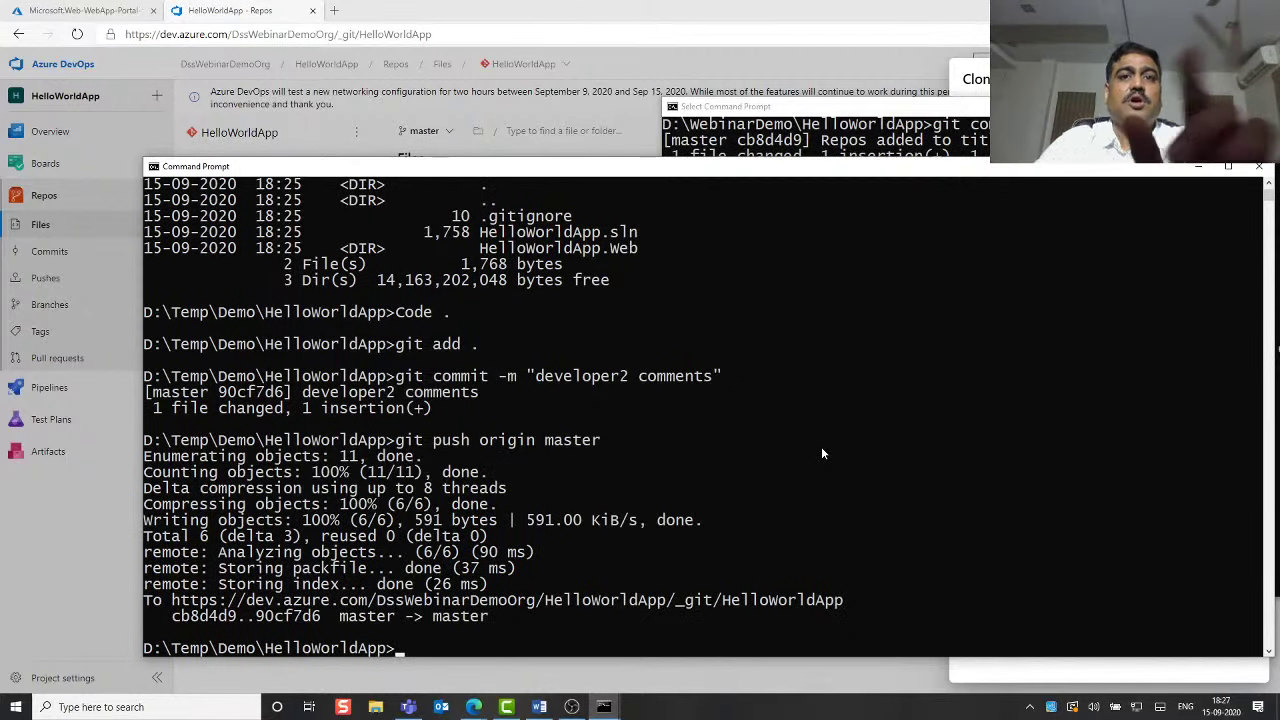
Close the Clone panel and open Commits to see the developer2 comments commit.
click(505, 152)
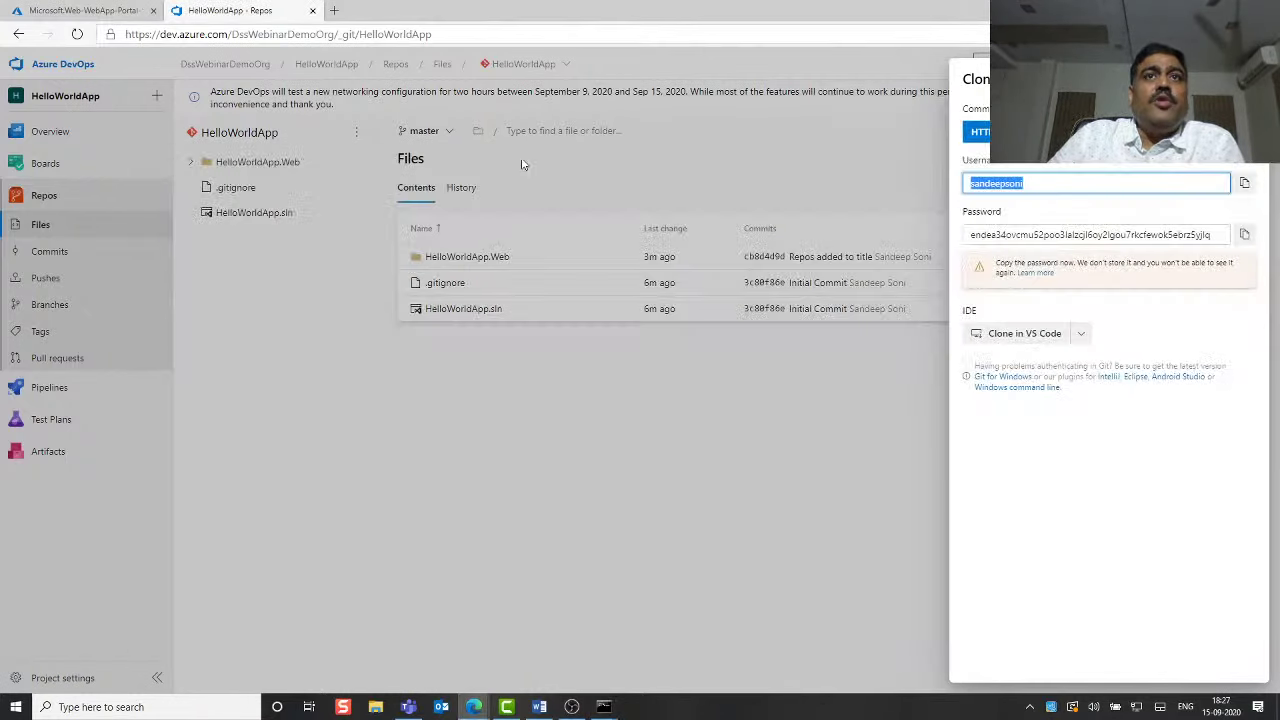
click(70, 258)
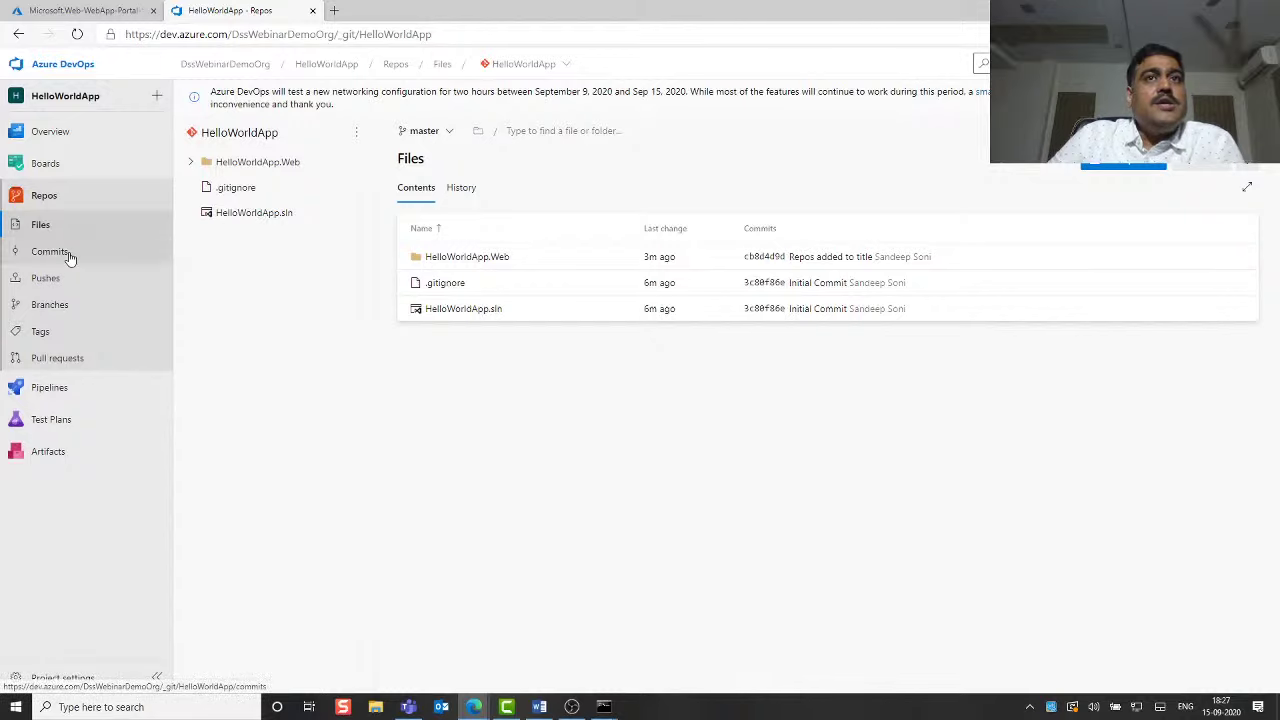
click(63, 252)
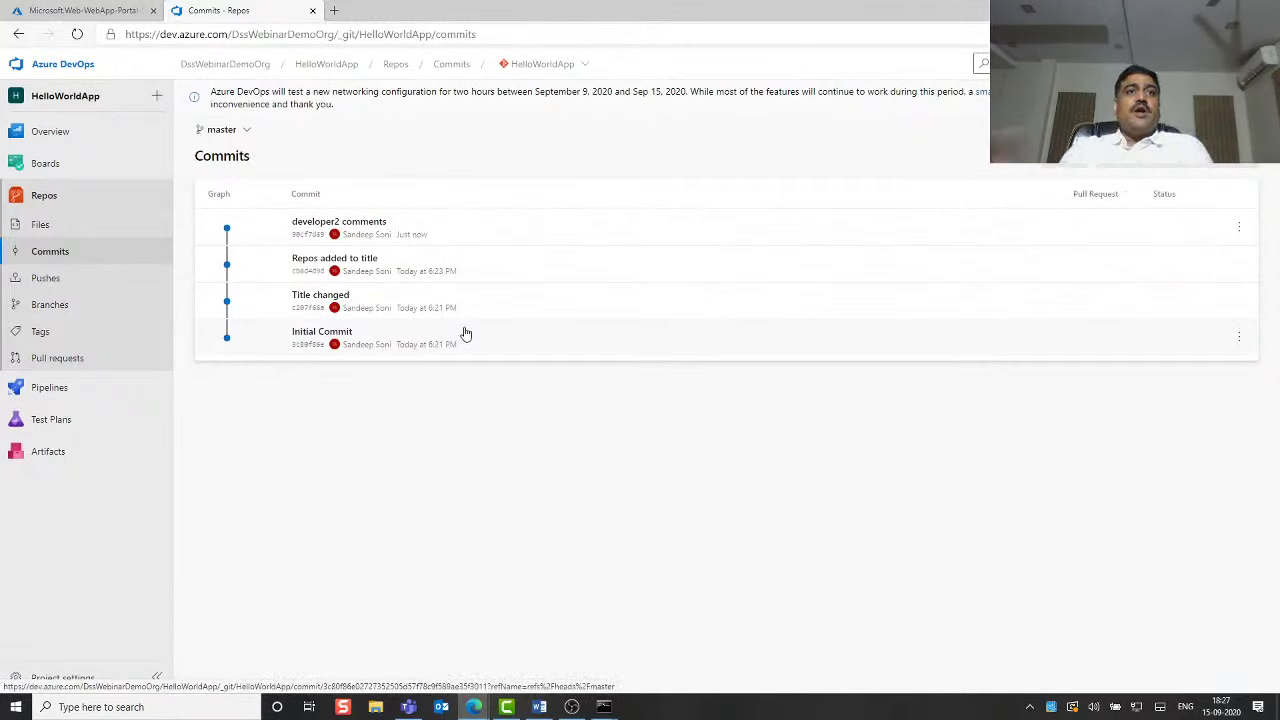
Browse HomeController.cs and Index.cshtml to verify the new heading, then go to Pipelines.
click(45, 225)
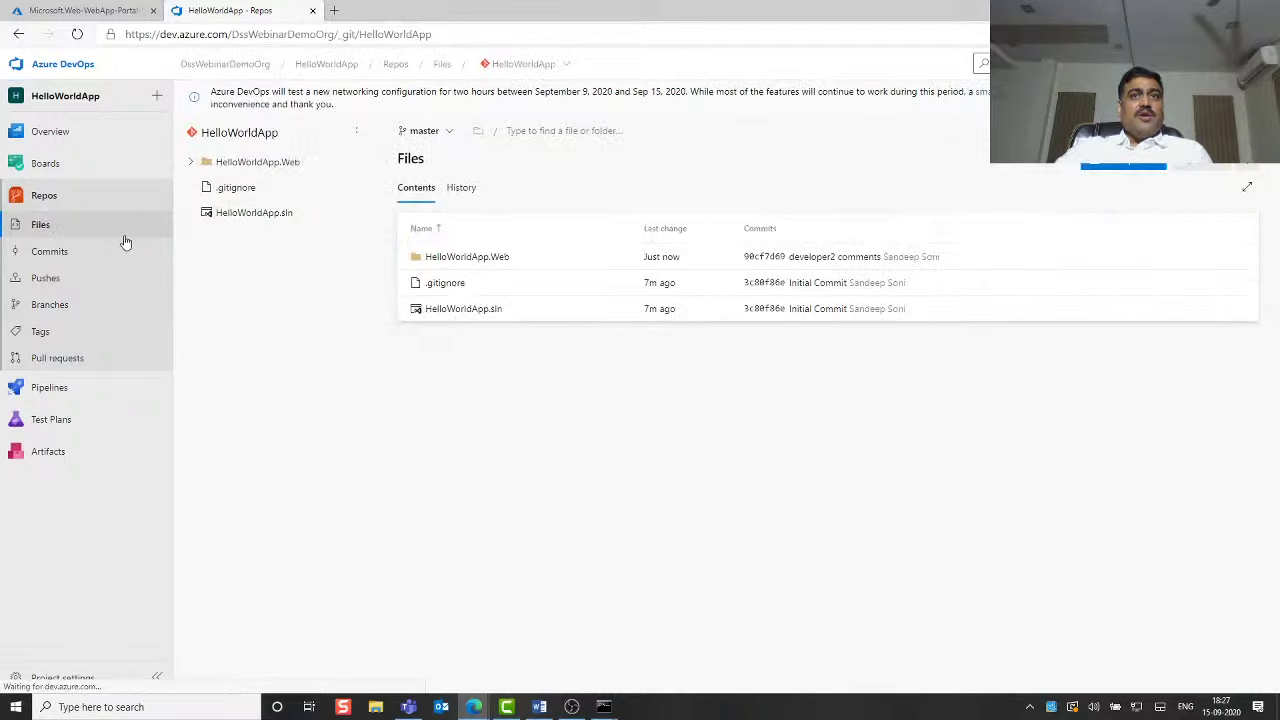
click(191, 162)
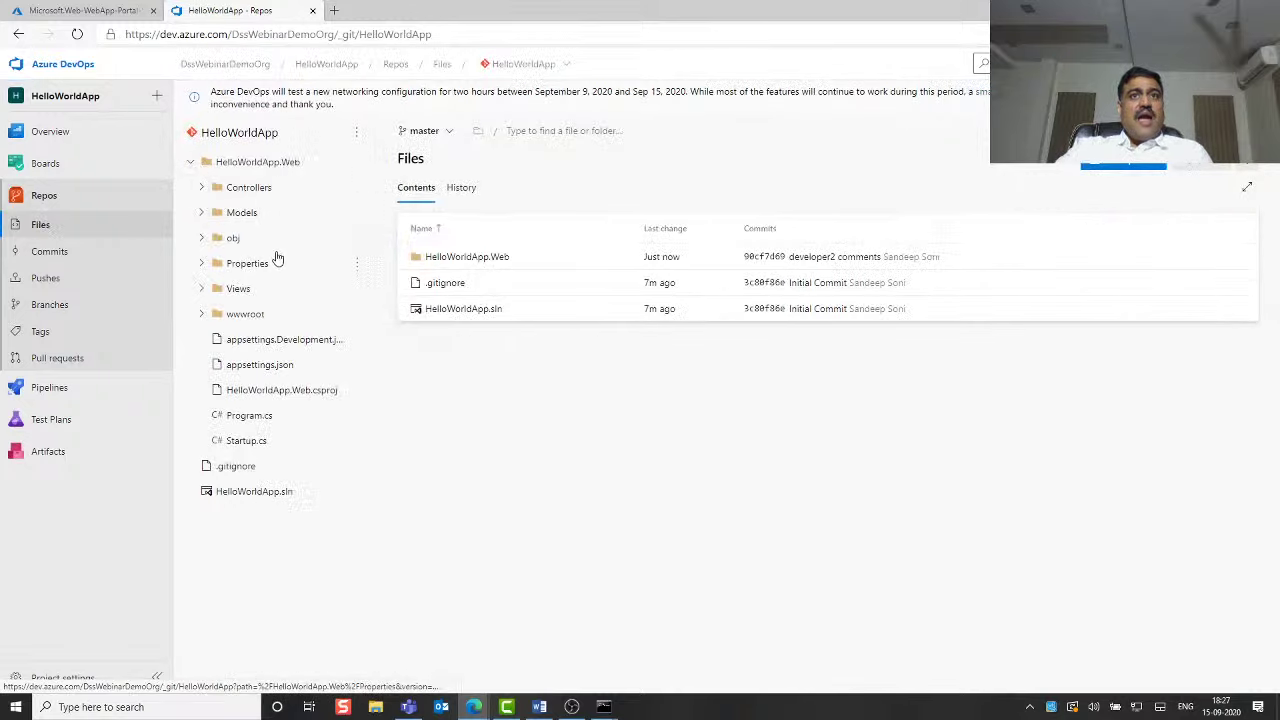
click(201, 187)
click(262, 213)
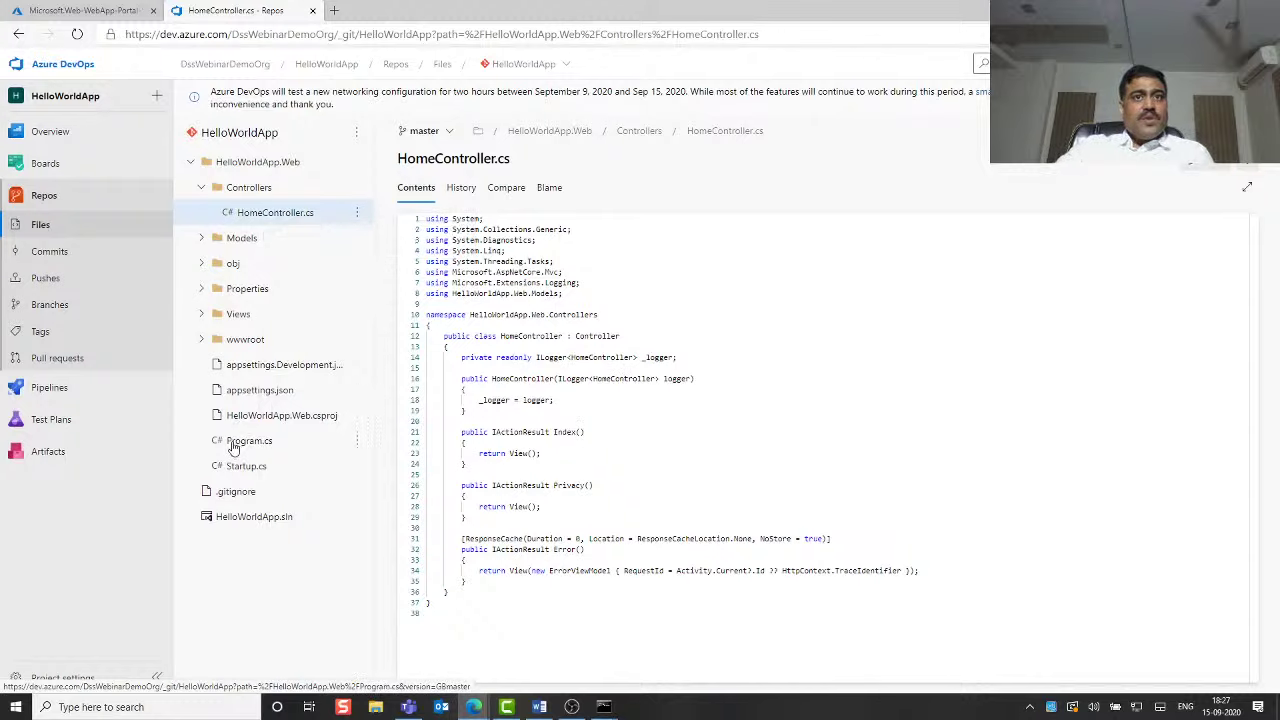
click(201, 339)
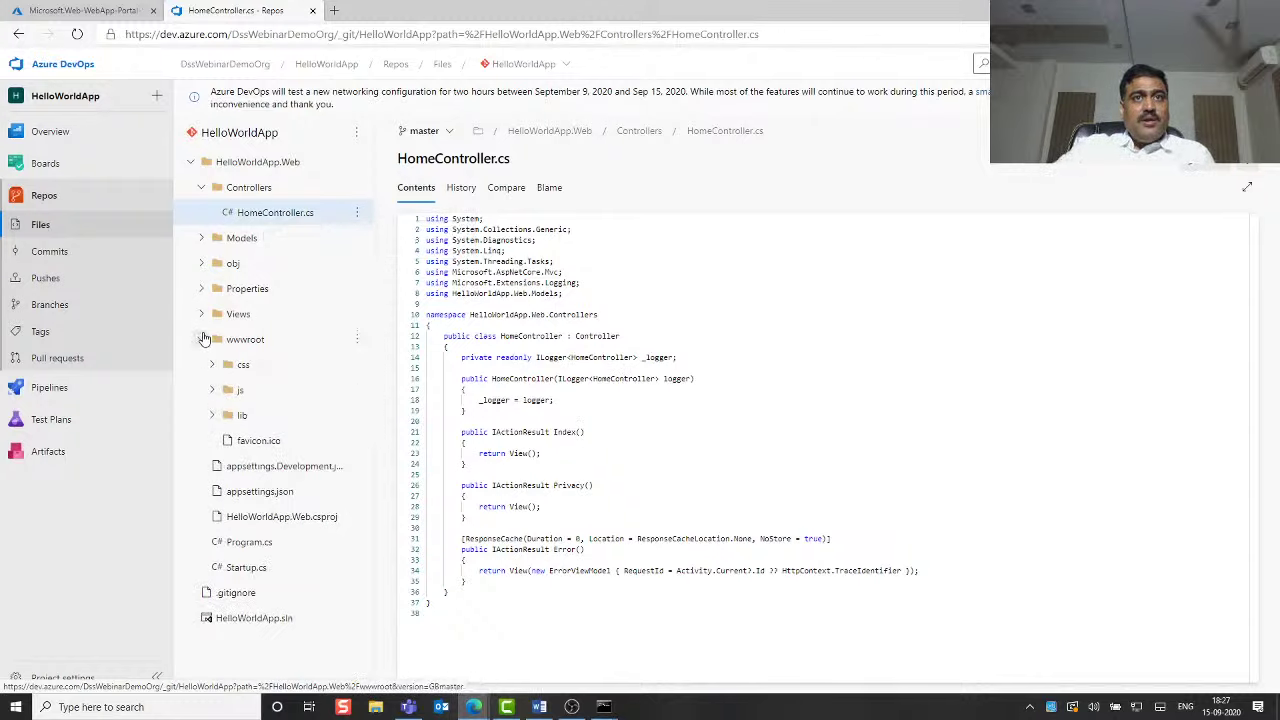
click(201, 313)
click(212, 339)
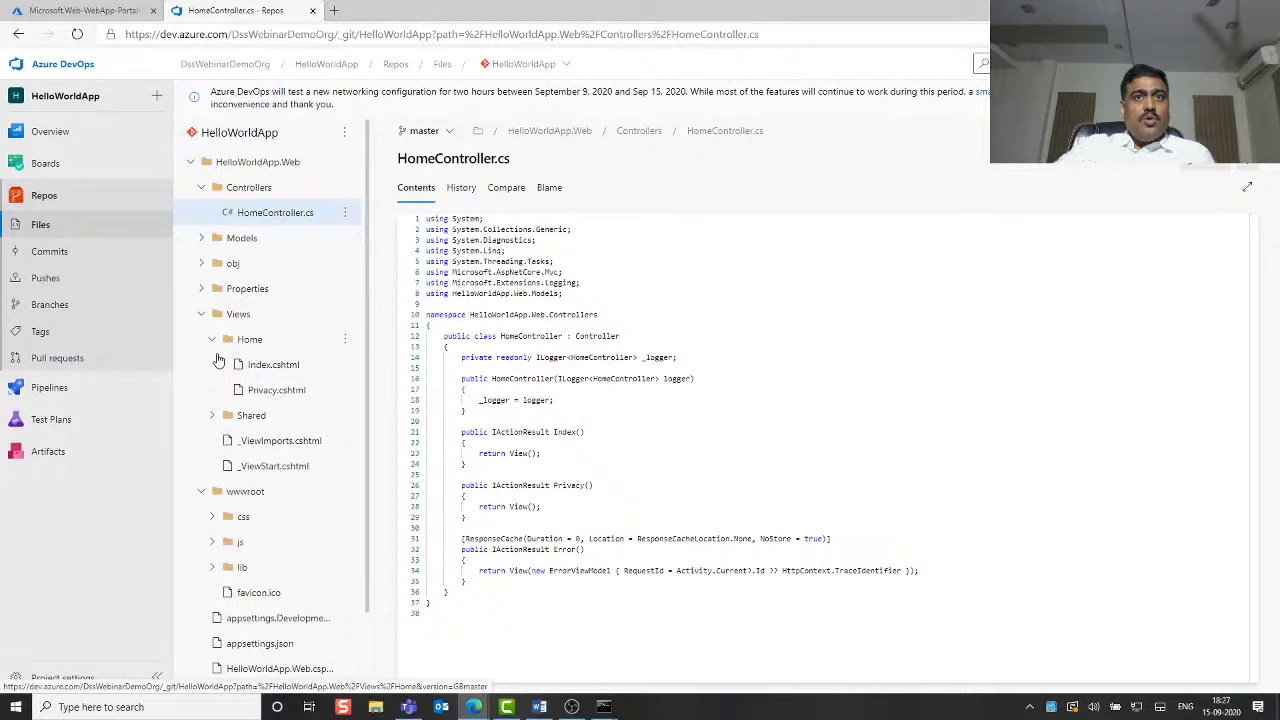
click(267, 377)
drag(549, 283, 692, 272)
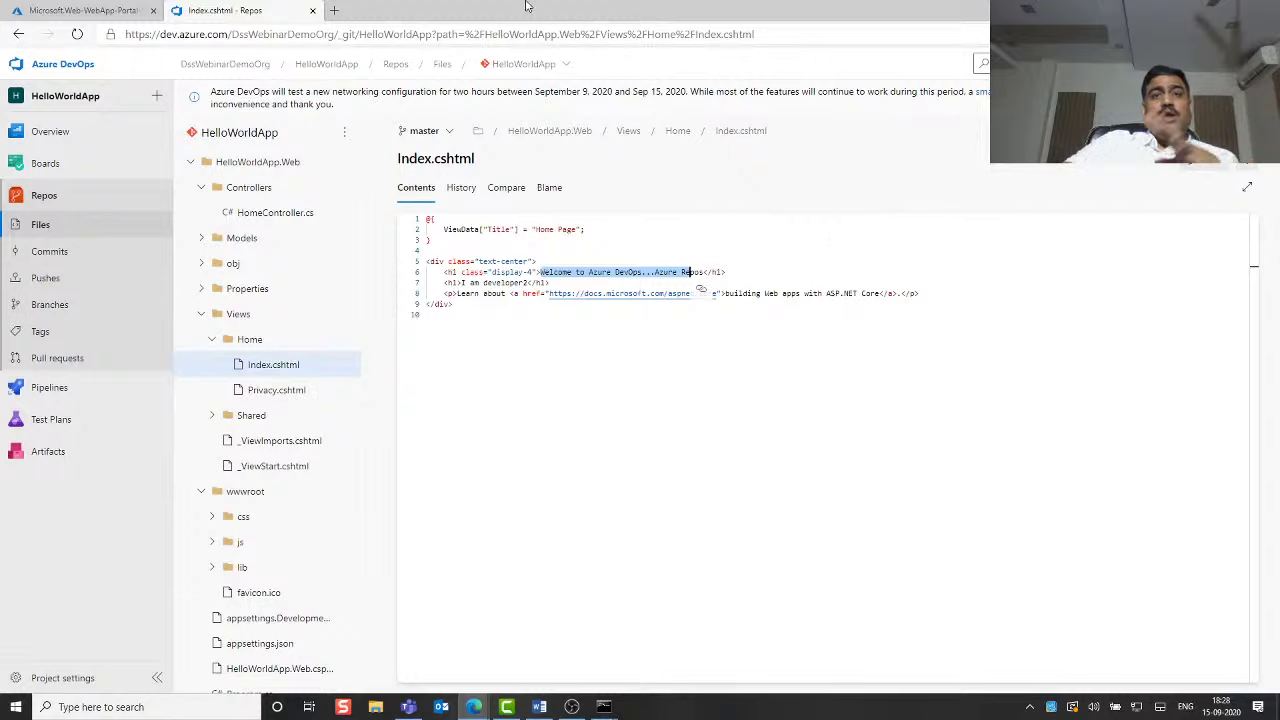
click(101, 207)
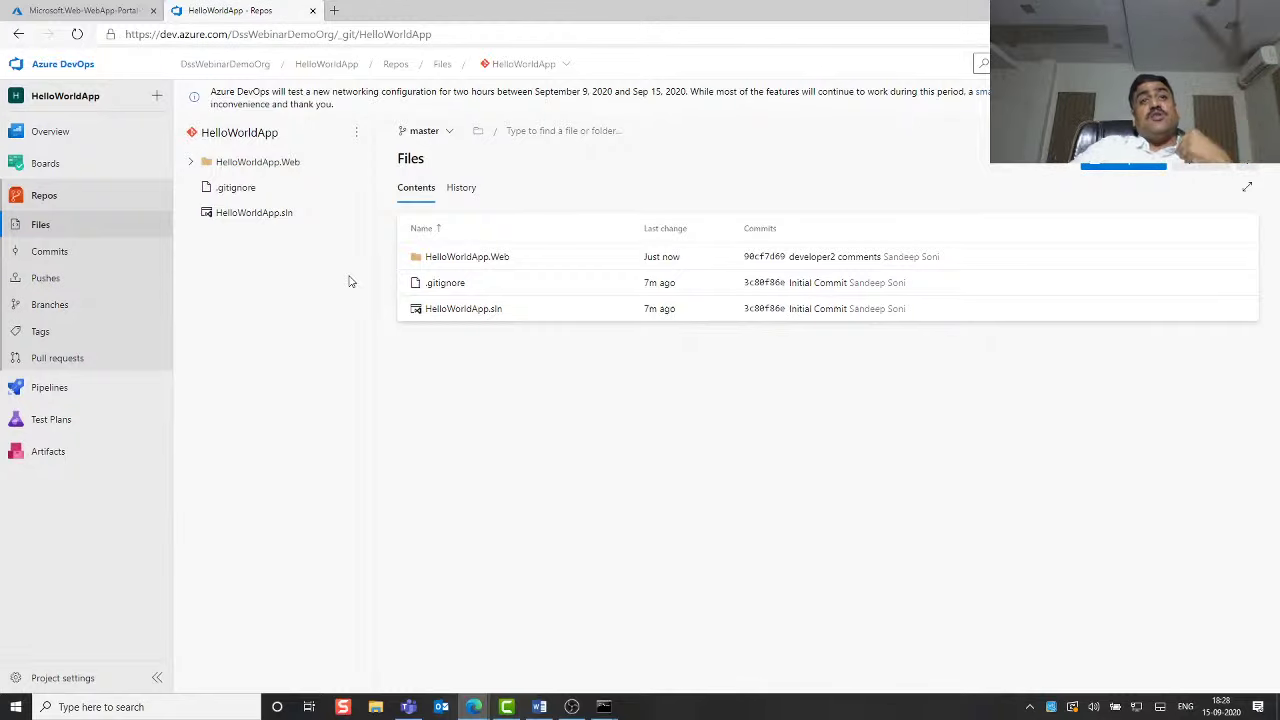
click(80, 386)
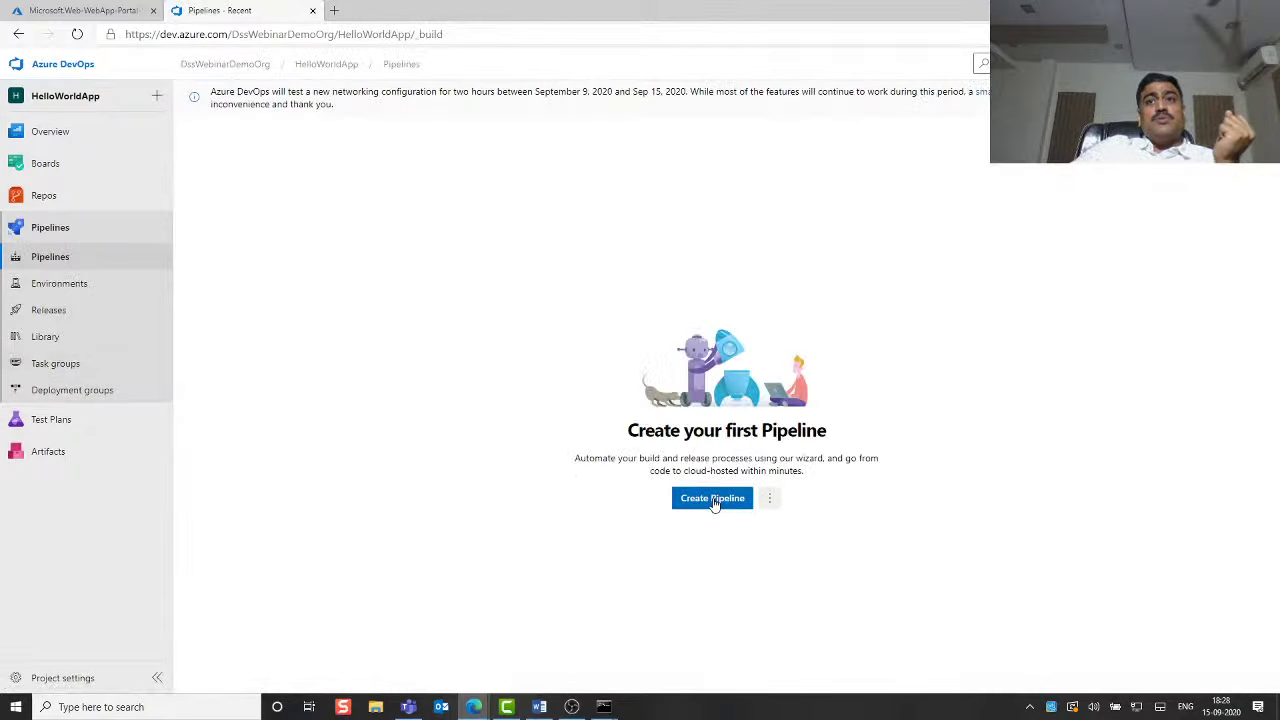
Choose Create Pipeline to reach the 'Where is your code?' source options.
click(713, 500)
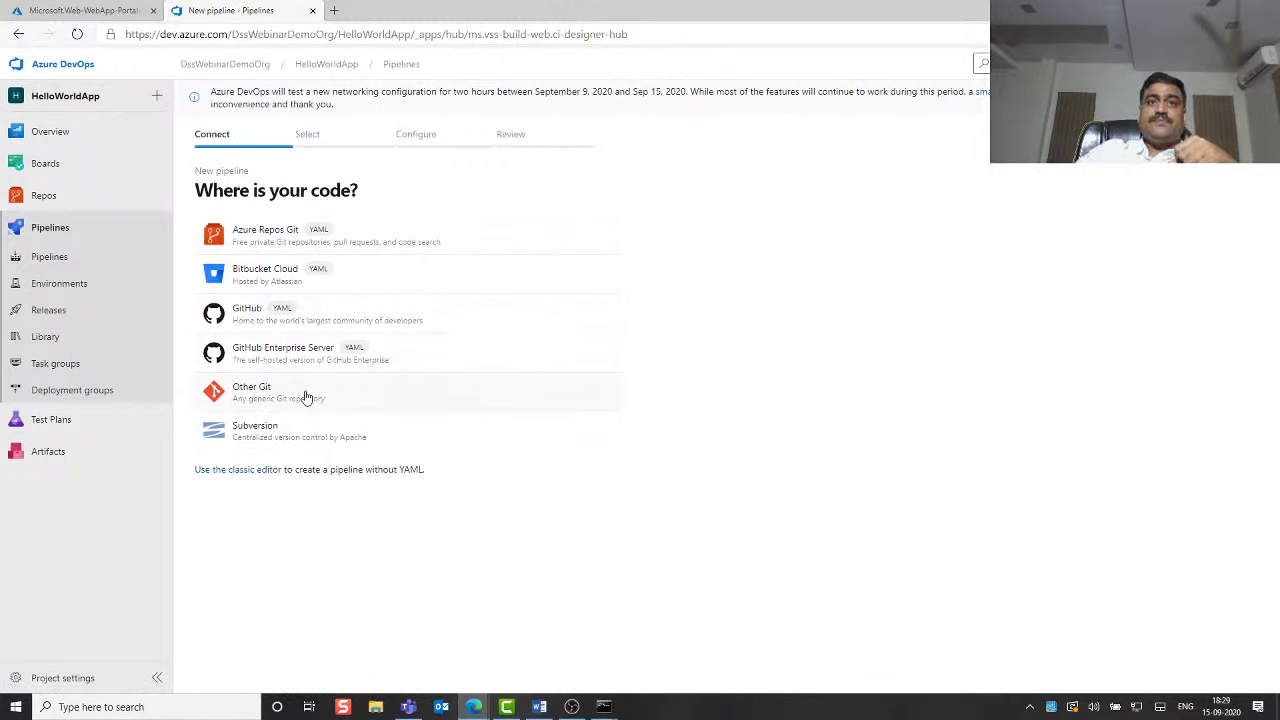
Use the classic editor with HelloWorldApp Azure Repos Git project, repository and master branch as source.
click(235, 471)
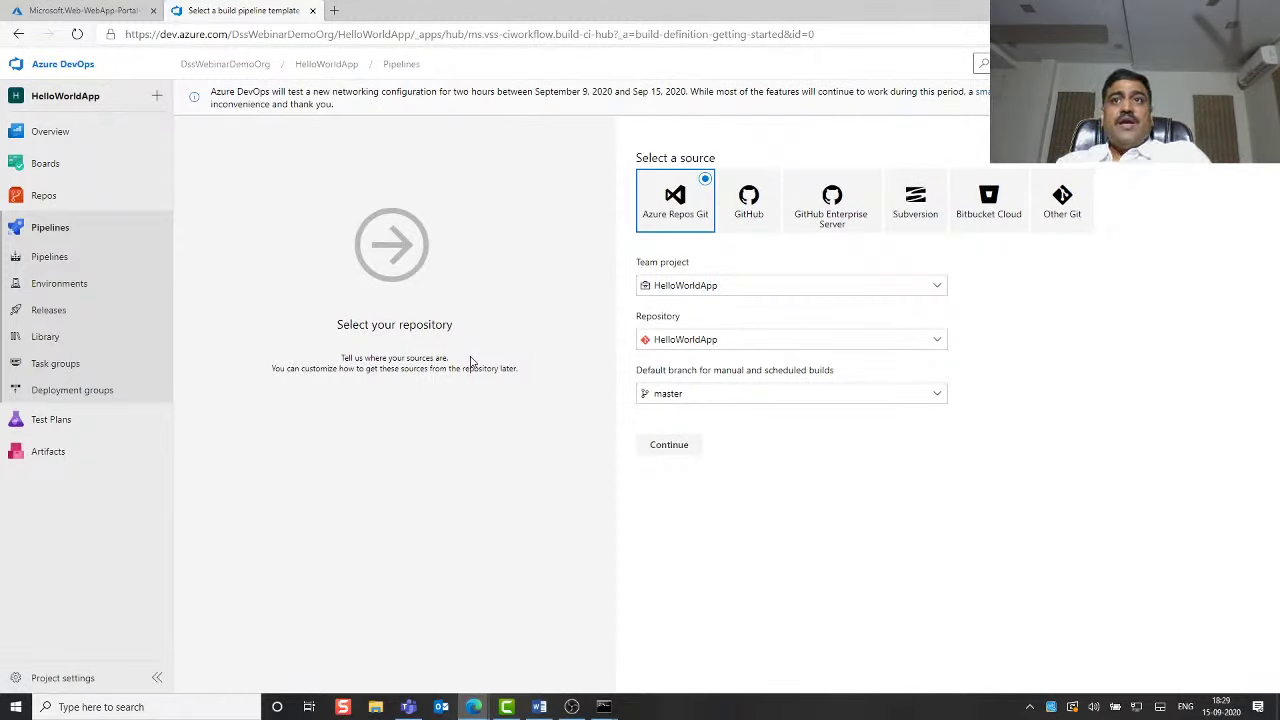
click(686, 288)
click(686, 288)
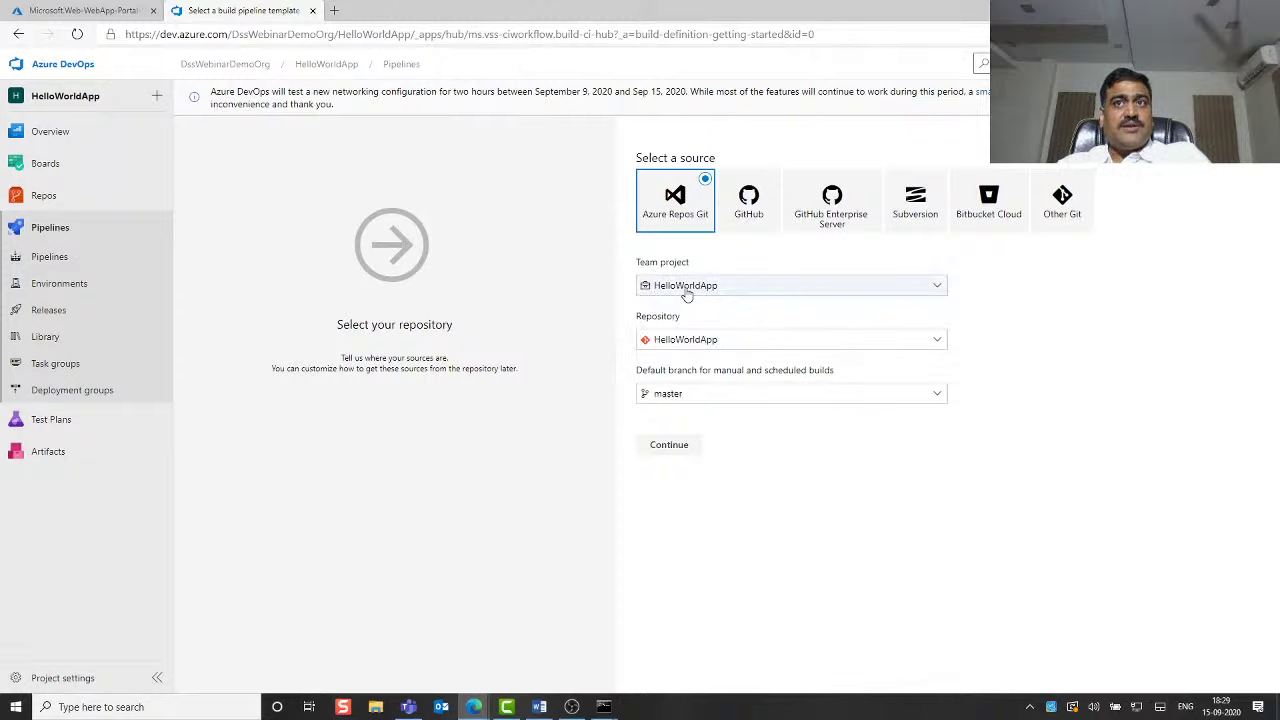
click(693, 342)
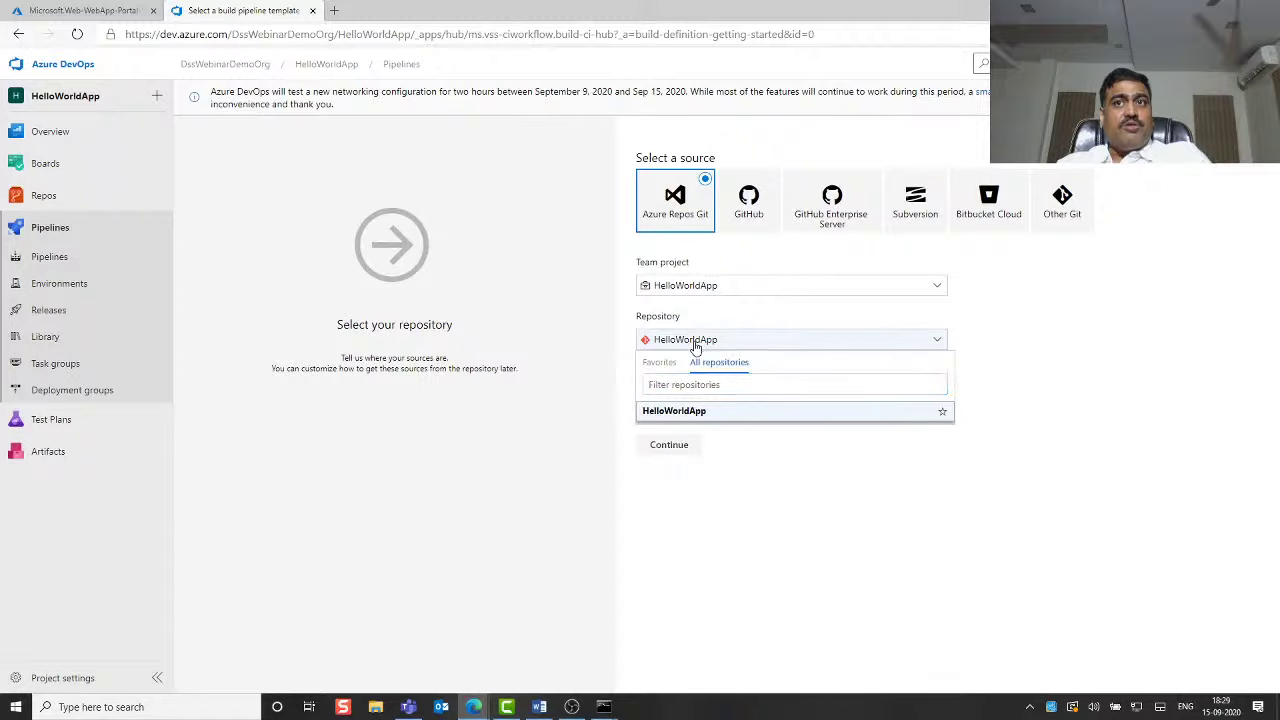
click(695, 343)
click(709, 394)
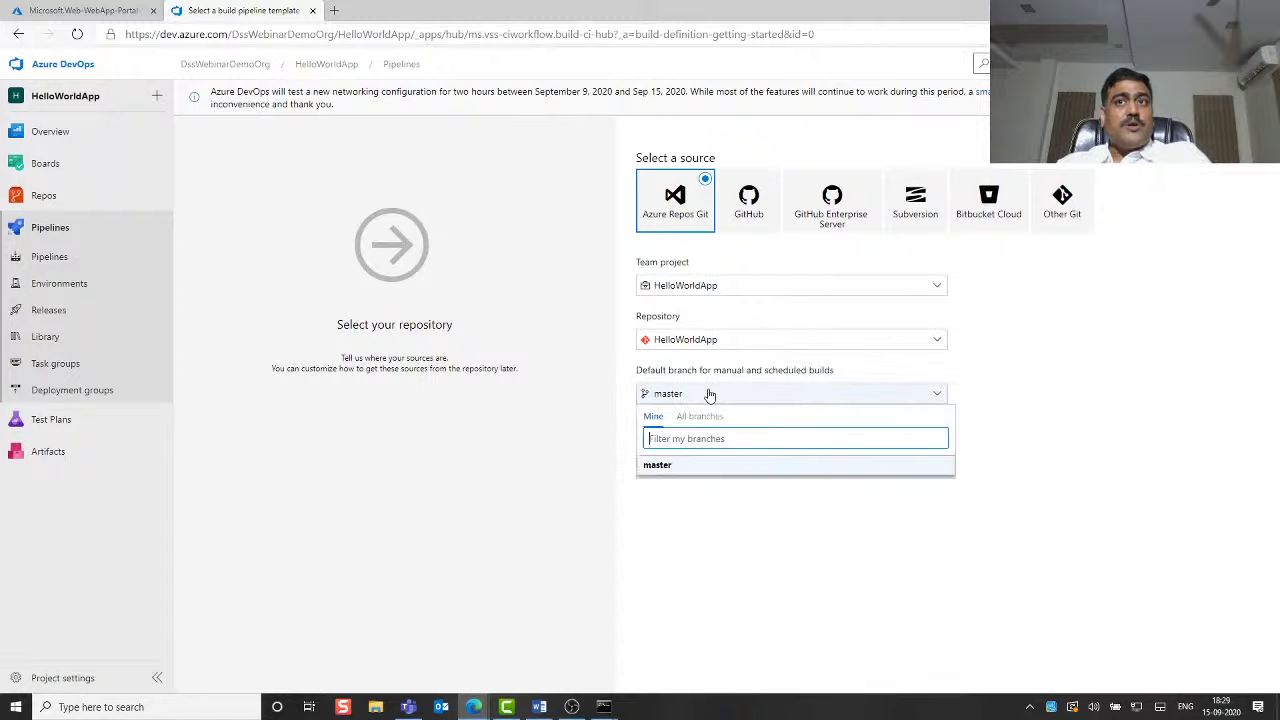
click(709, 394)
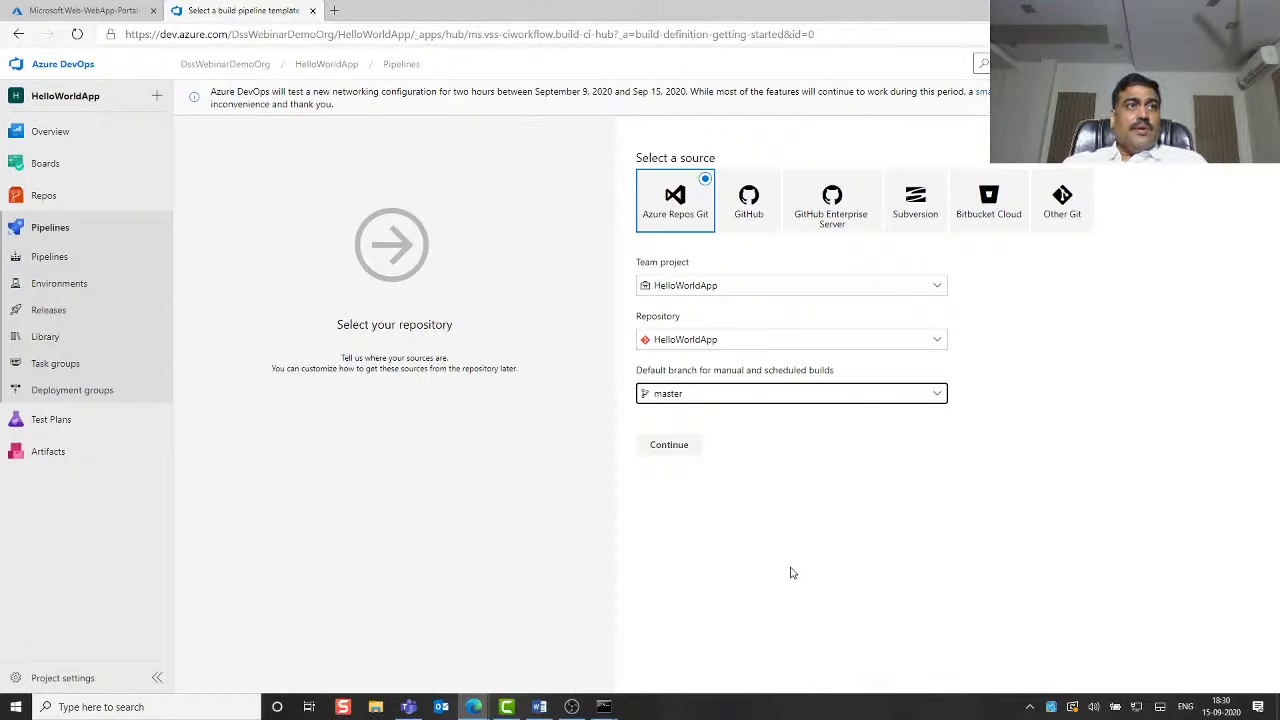
click(676, 455)
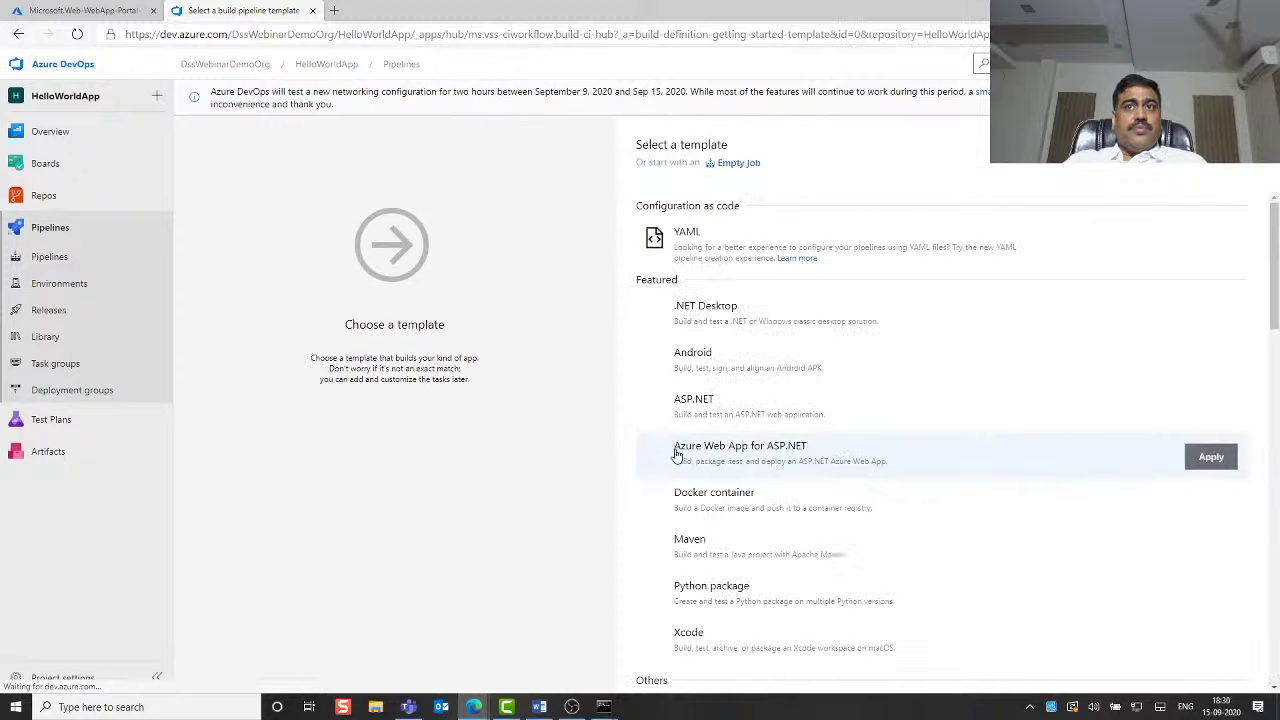
Compare the ASP.NET Core, ASP.NET Core (.NET Framework) and ASP.NET with containers templates.
scroll(818, 418, down, 3)
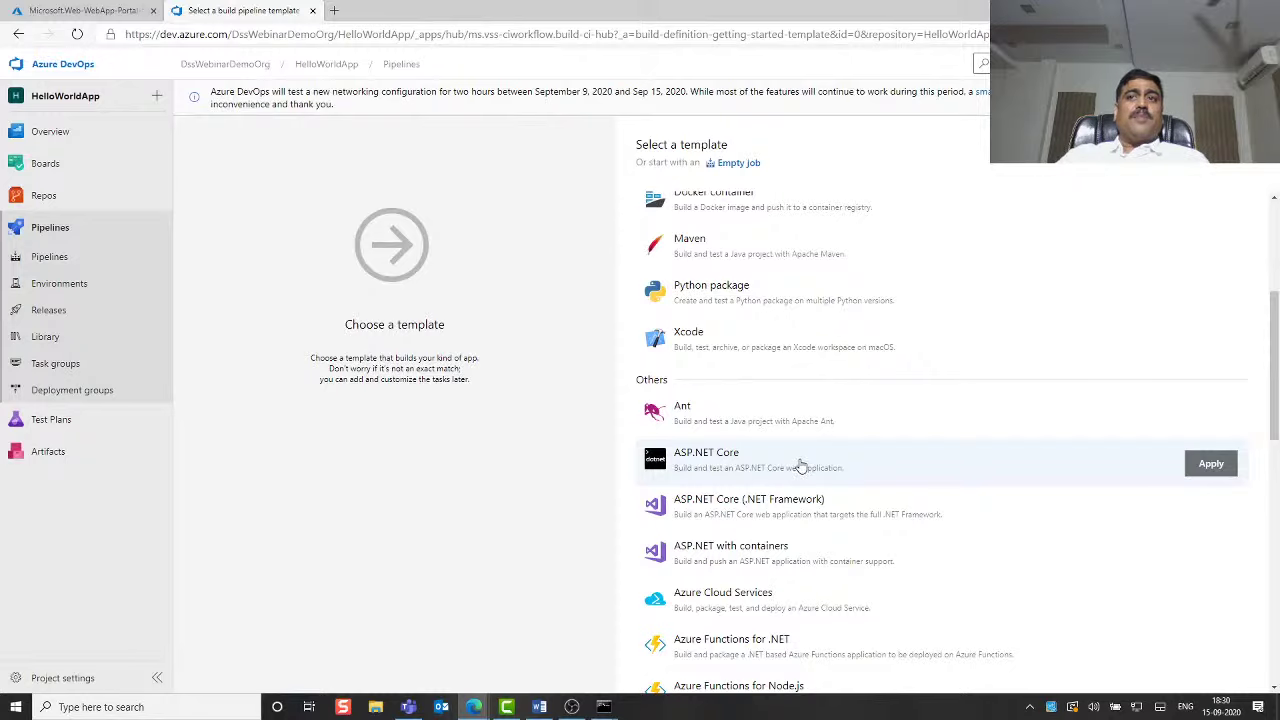
click(802, 466)
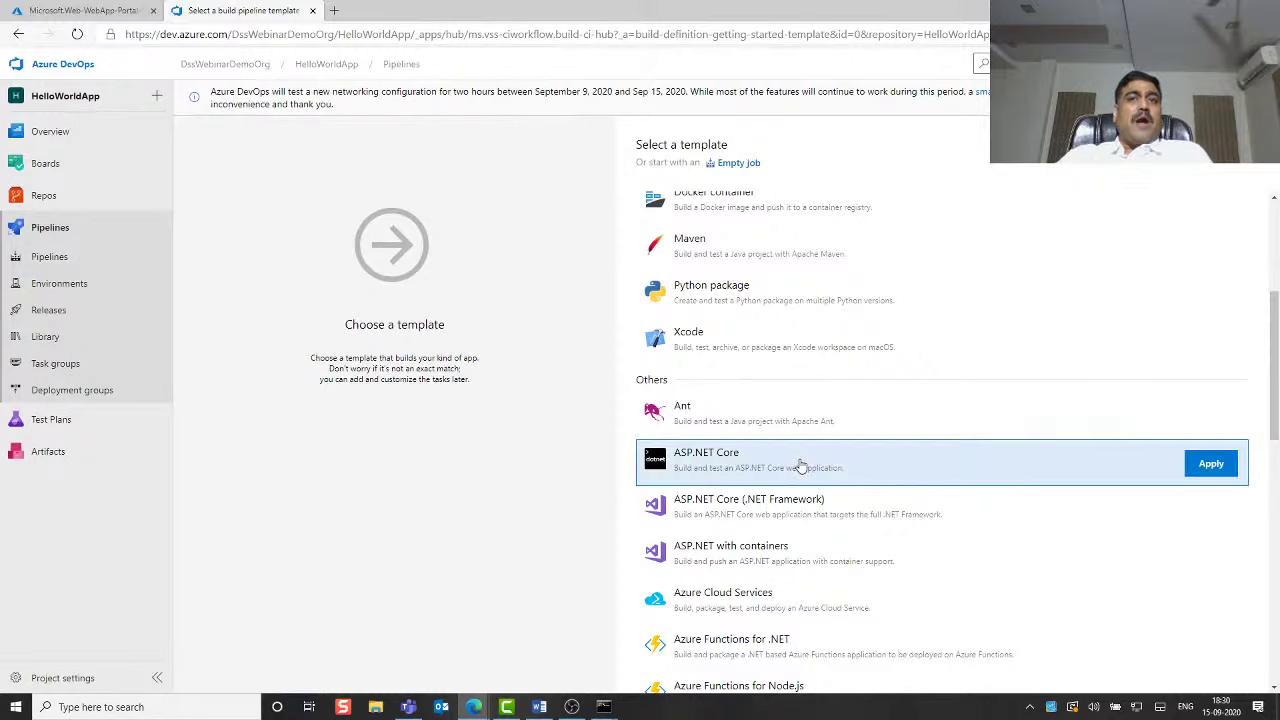
scroll(790, 470, down, 1)
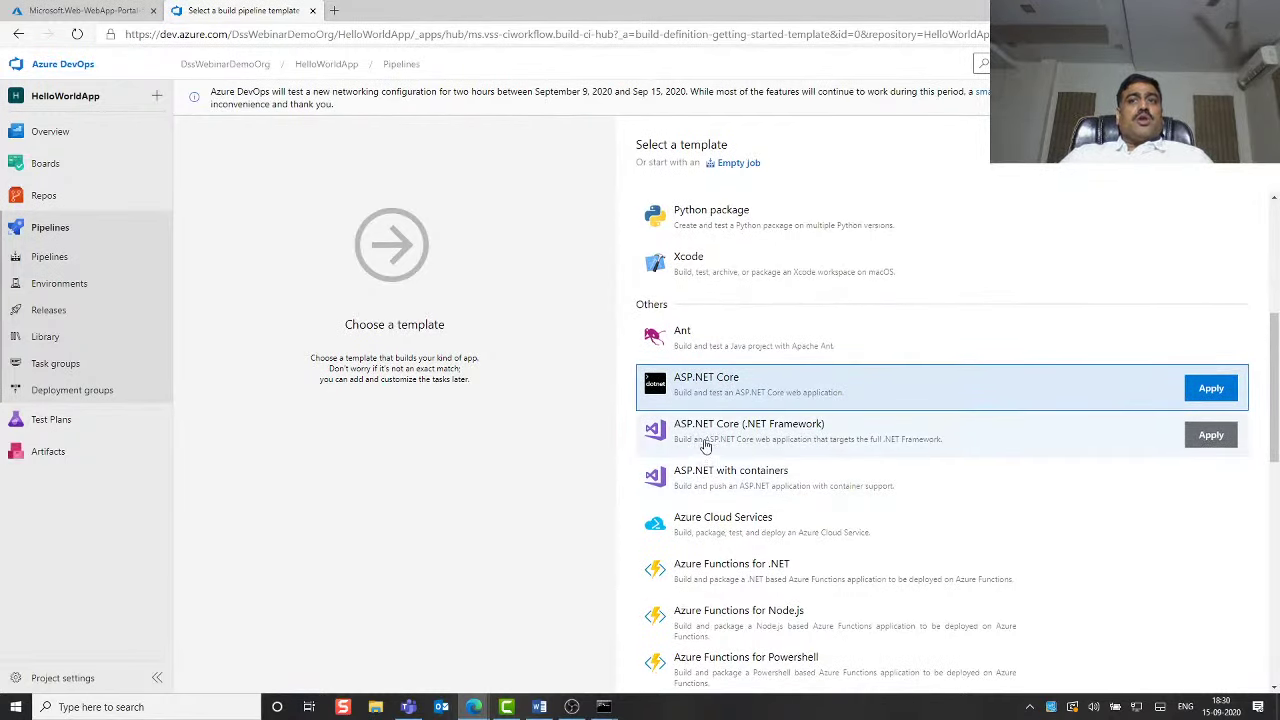
click(705, 446)
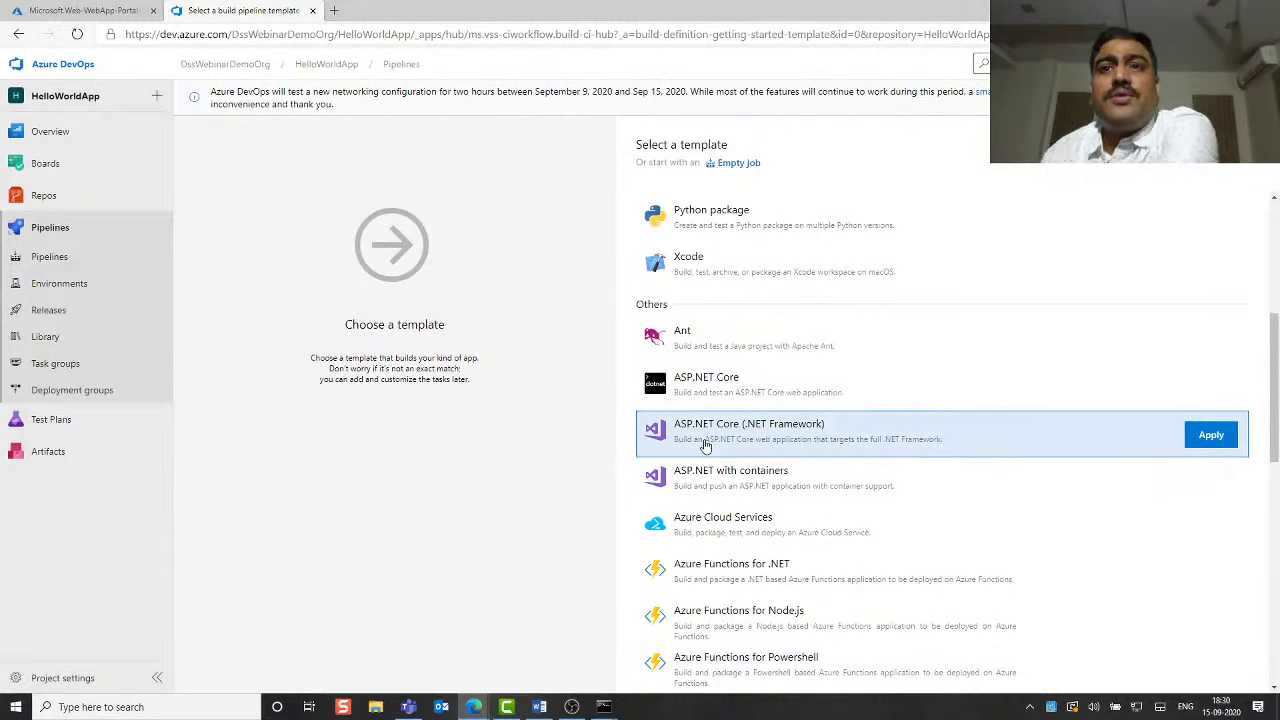
click(721, 499)
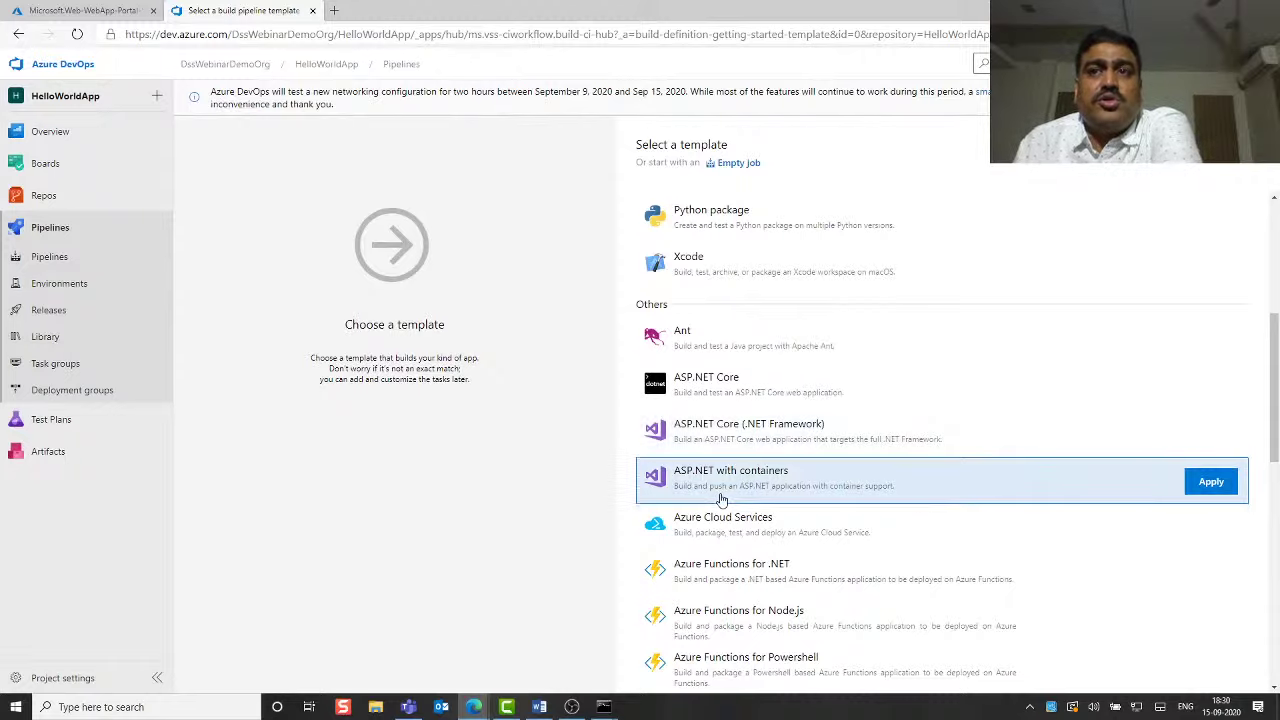
Browse the remaining templates, then apply the ASP.NET Core template to the pipeline.
scroll(721, 499, down, 4)
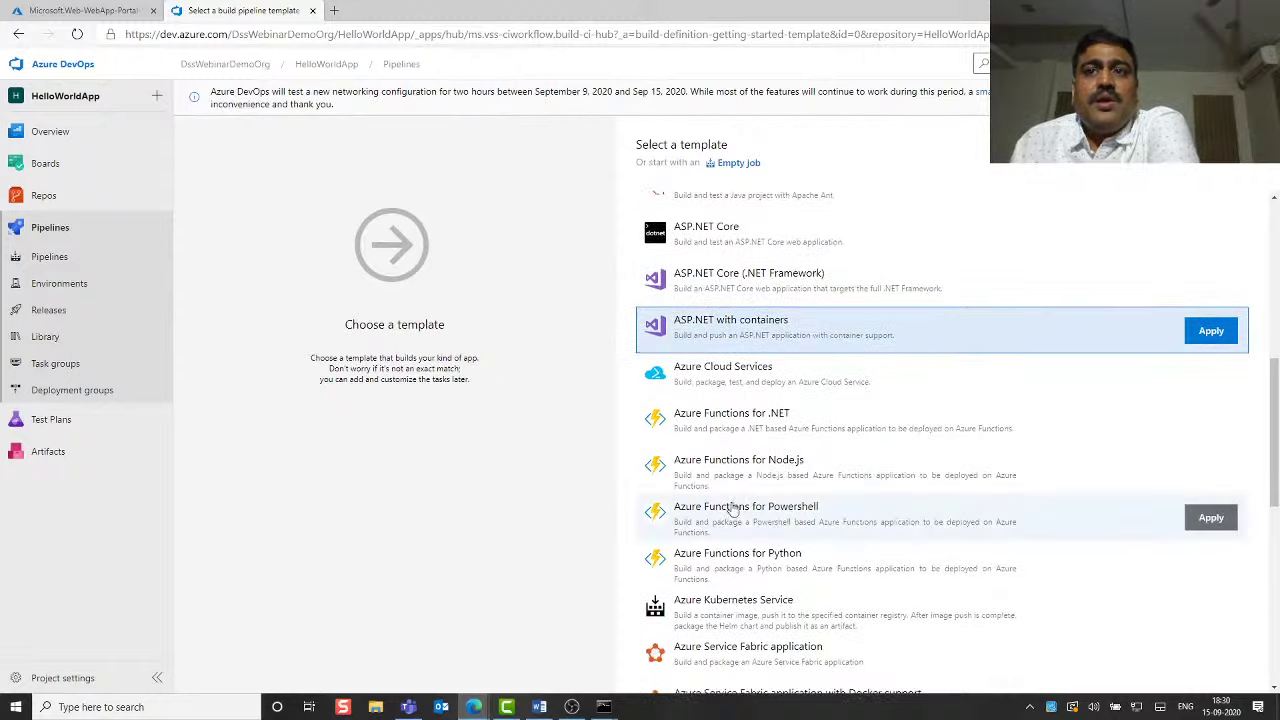
scroll(817, 629, down, 3)
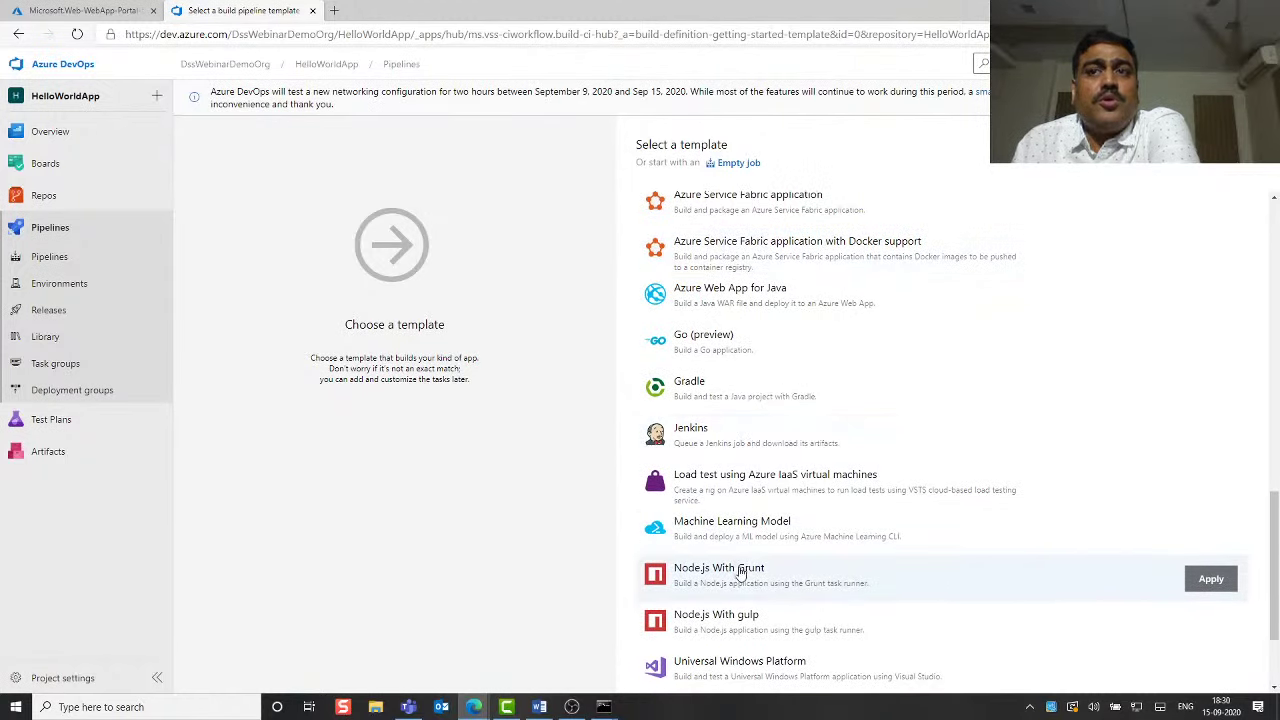
scroll(737, 571, down, 2)
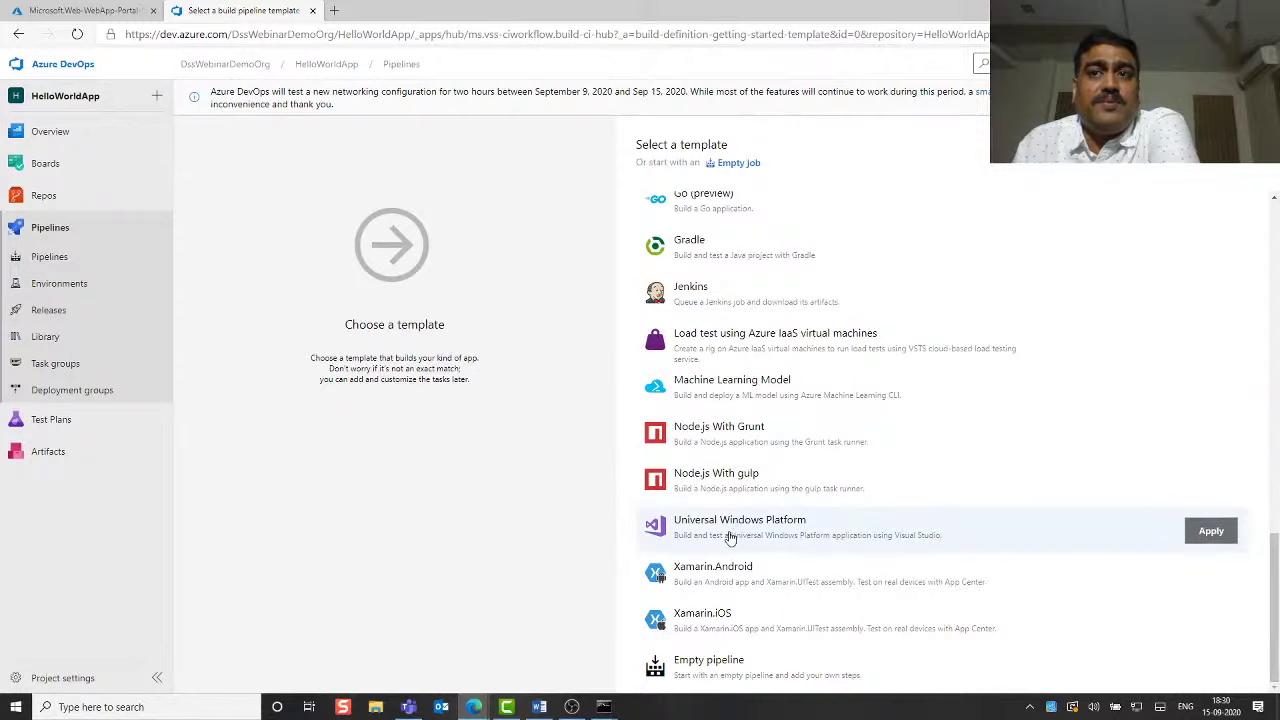
scroll(765, 622, up, 14)
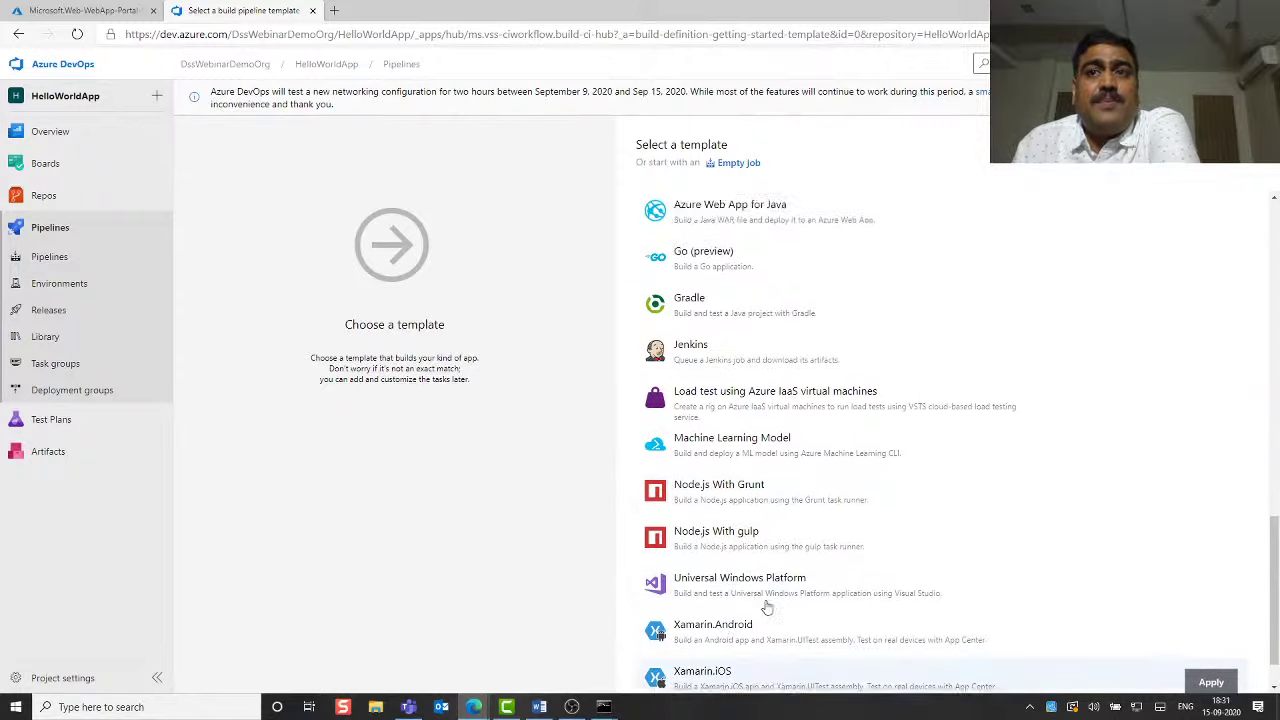
scroll(766, 606, up, 1)
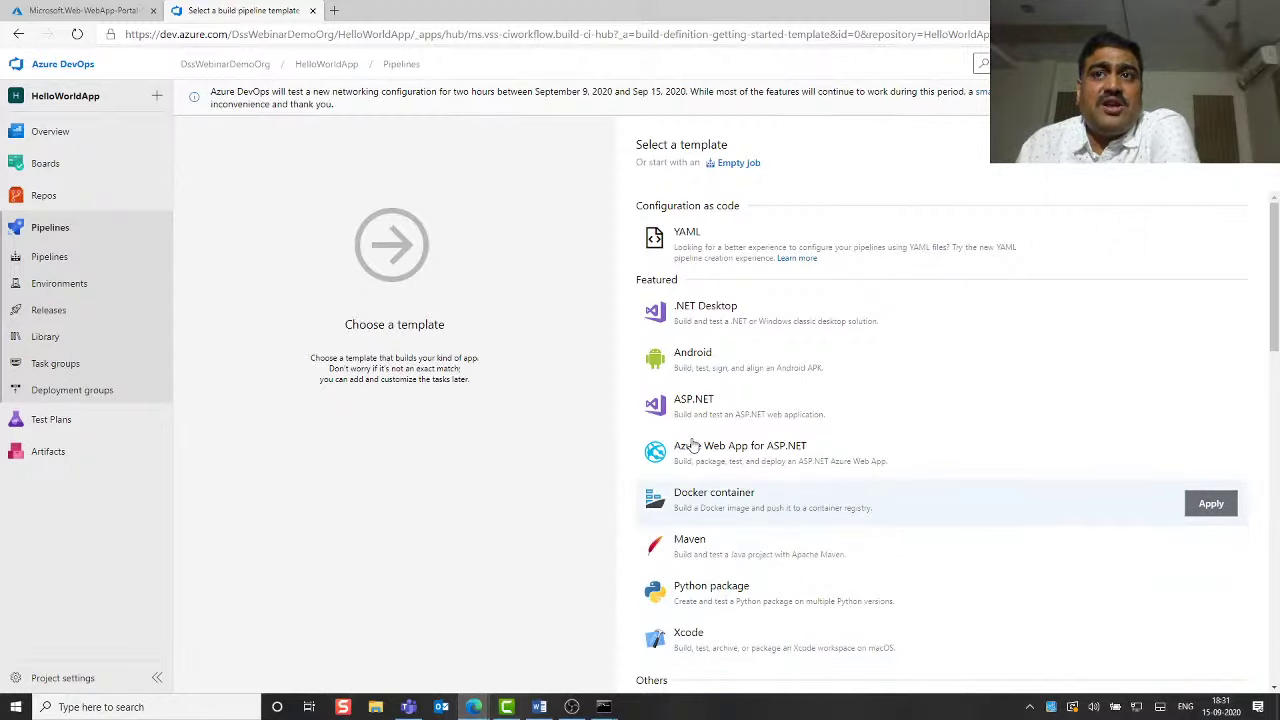
scroll(829, 600, down, 1)
scroll(829, 600, down, 2)
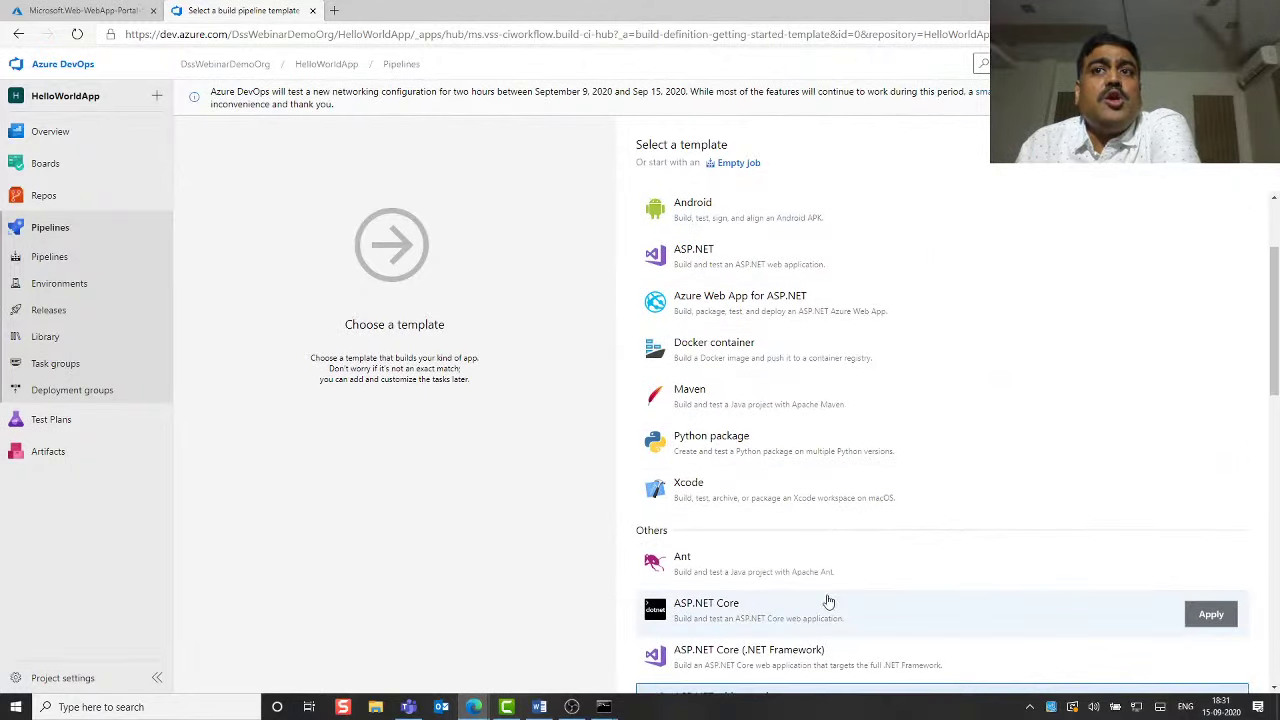
scroll(829, 600, up, 3)
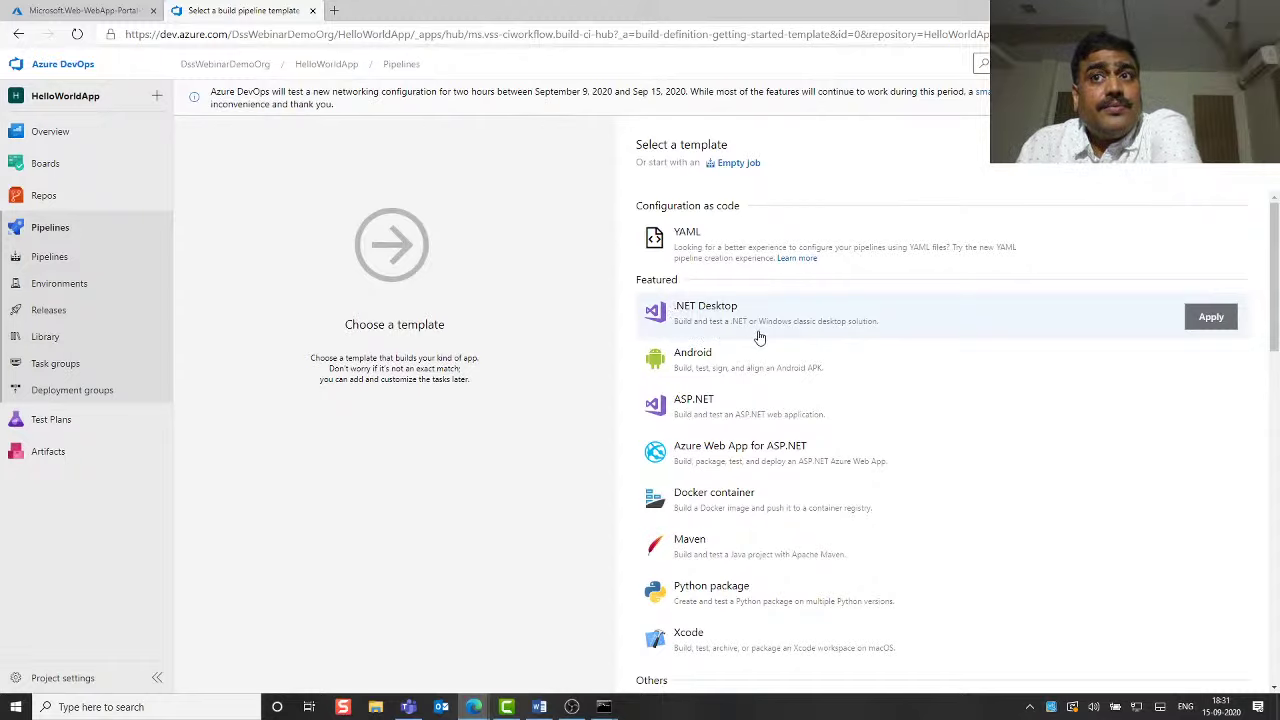
scroll(686, 380, down, 5)
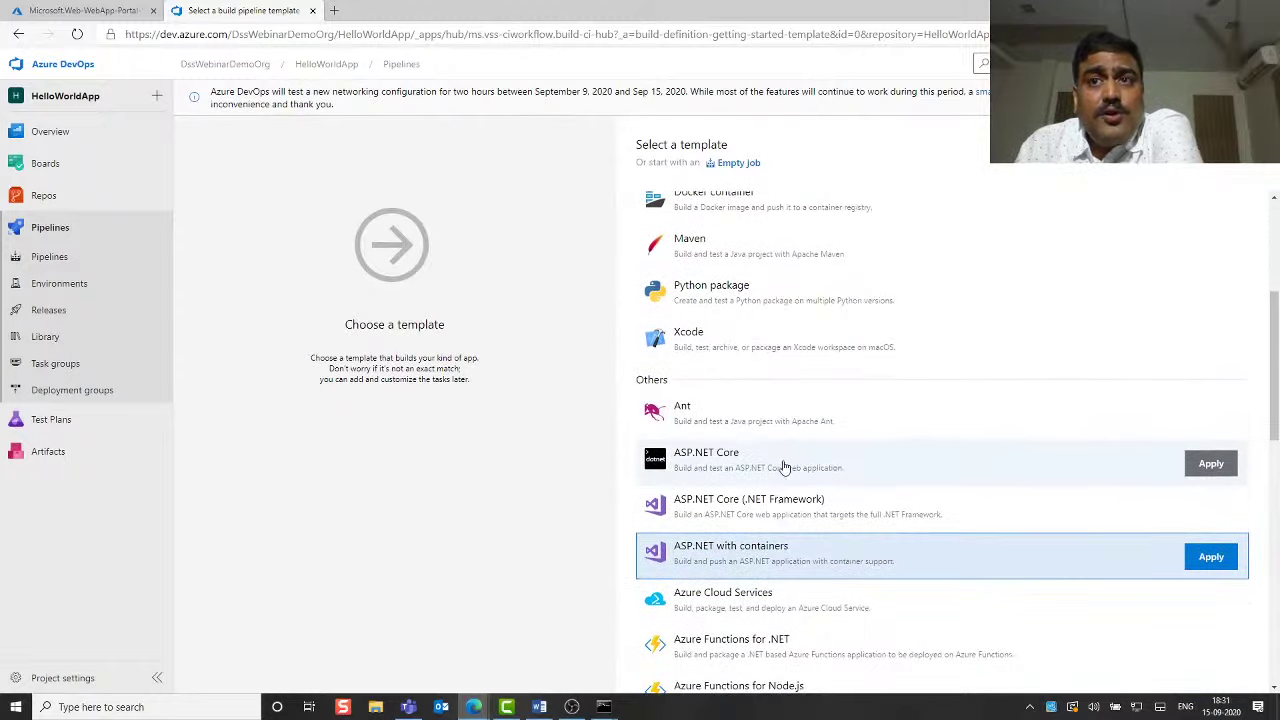
click(764, 485)
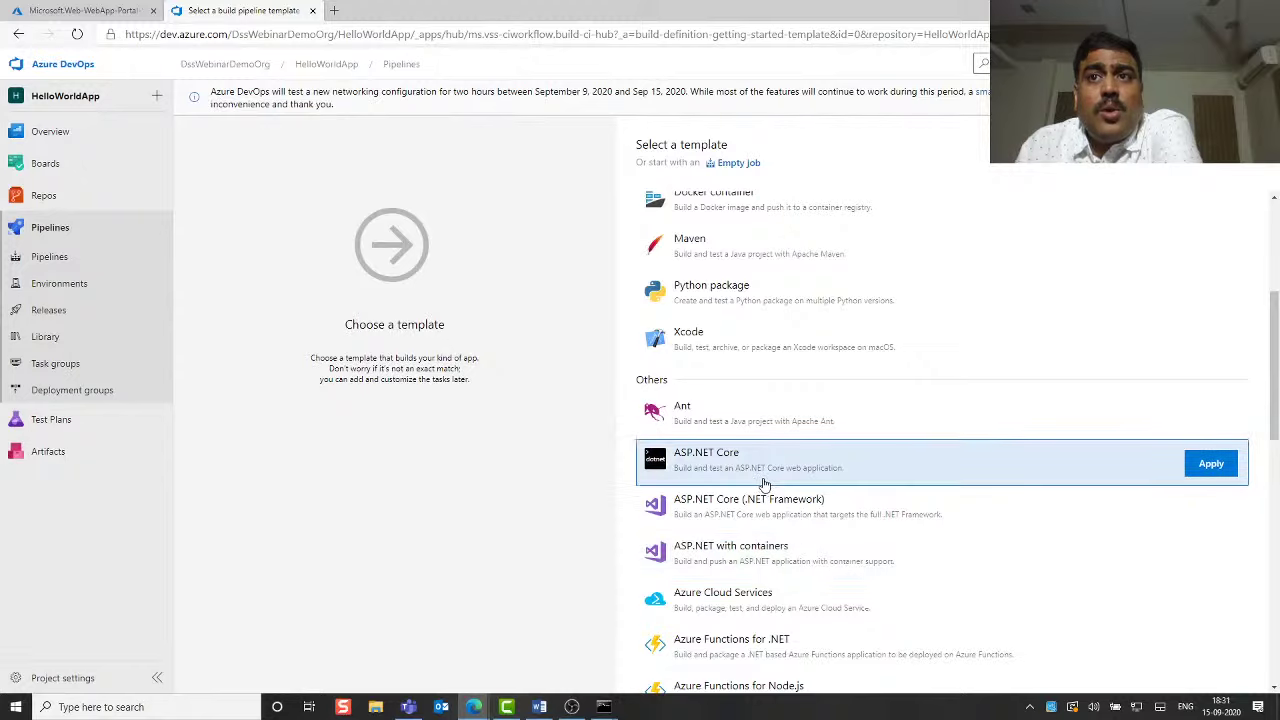
click(1206, 467)
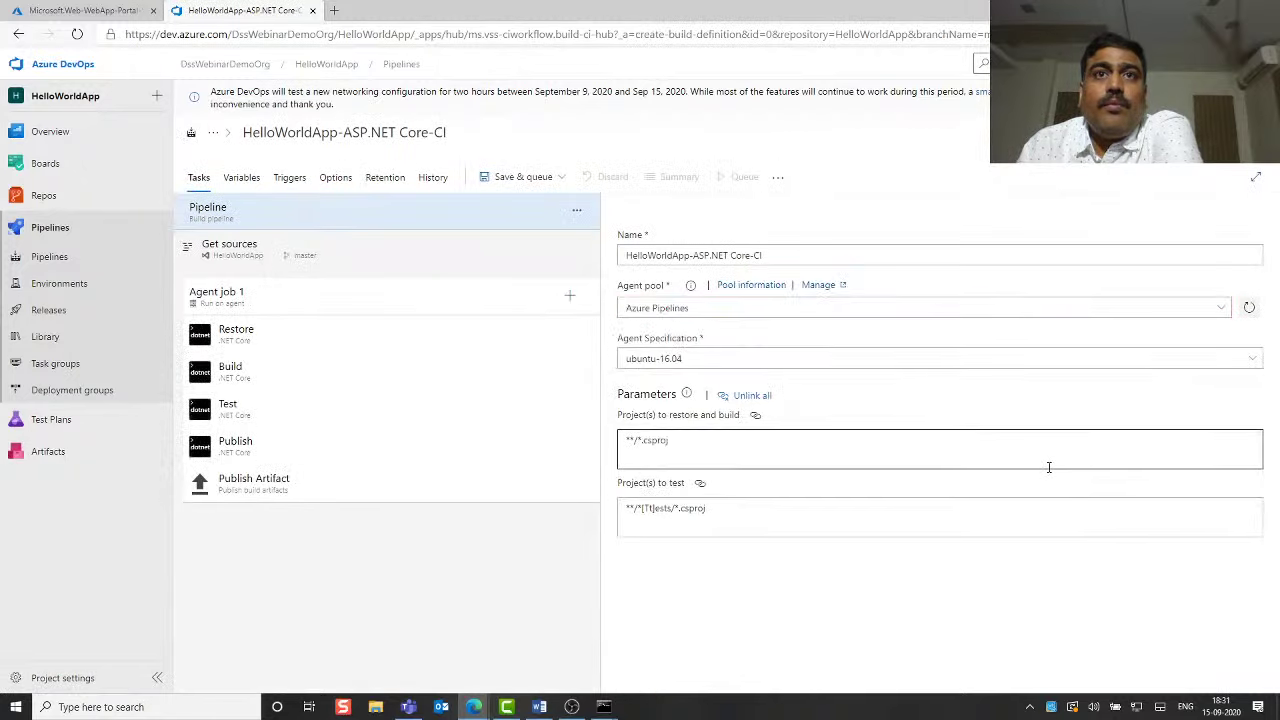
Review the settings of the Restore, Build, Test, Publish and Publish Artifact tasks.
click(276, 338)
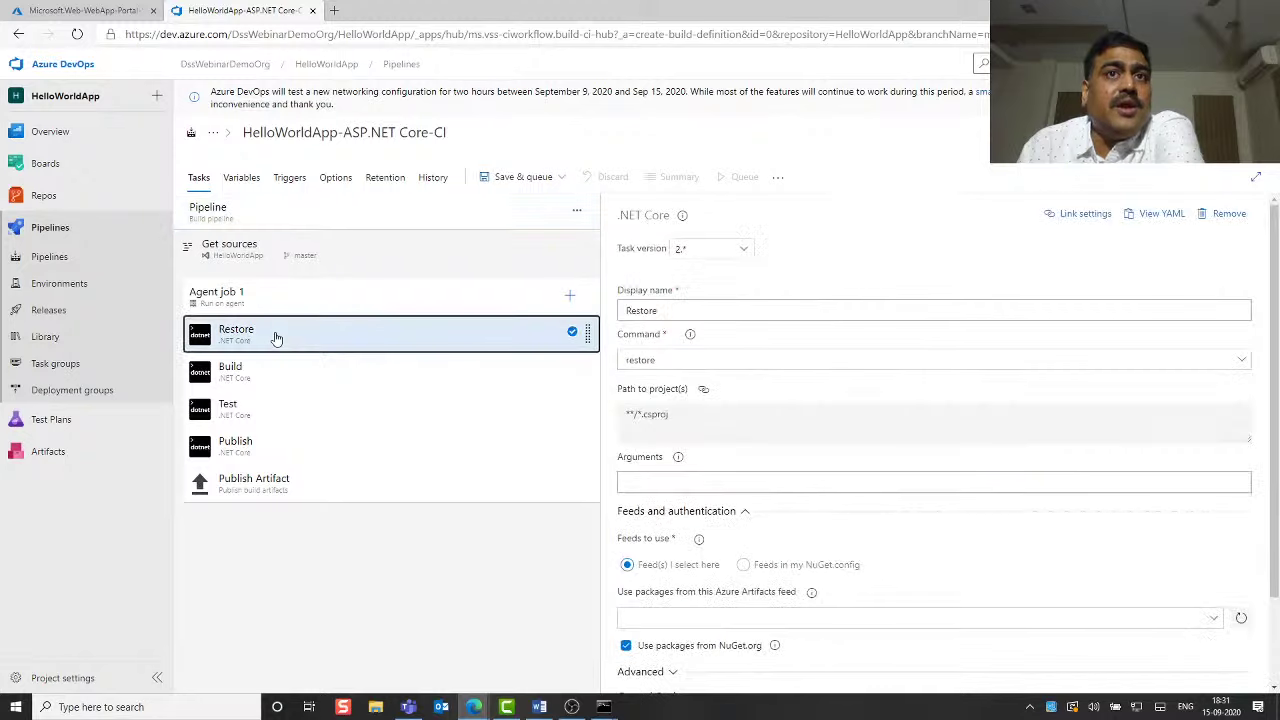
click(268, 377)
click(270, 416)
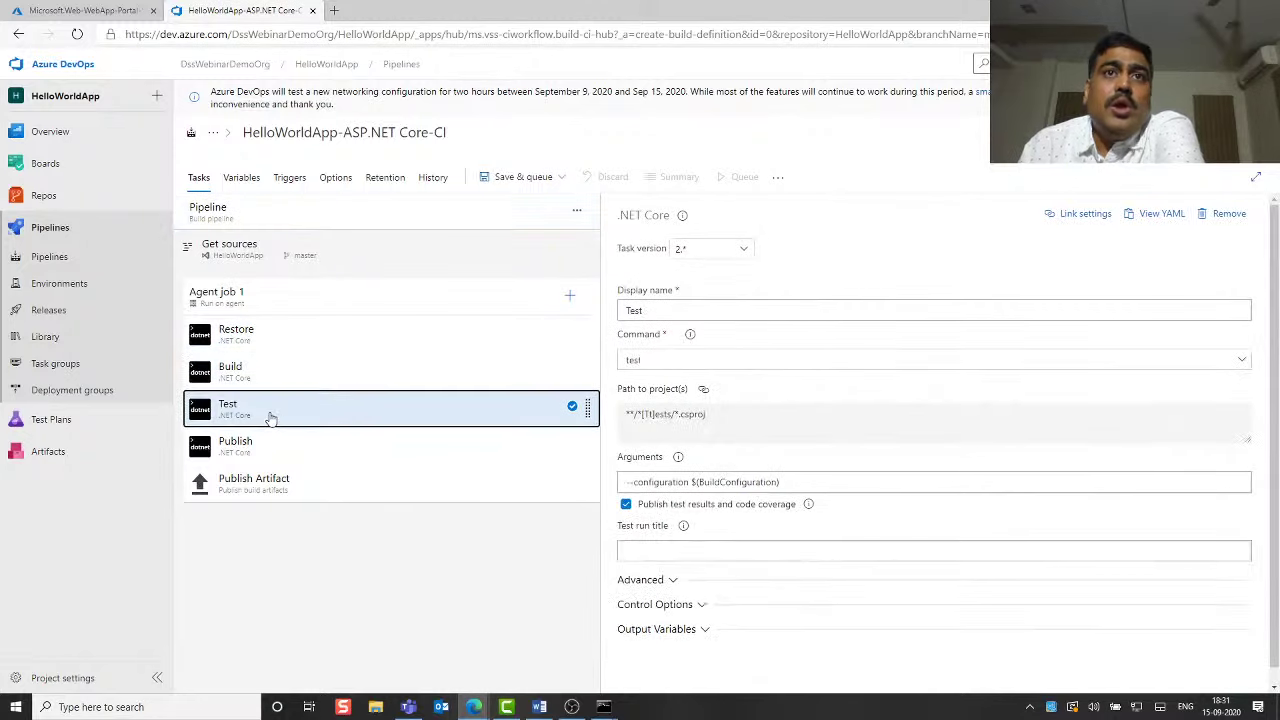
click(277, 345)
click(271, 375)
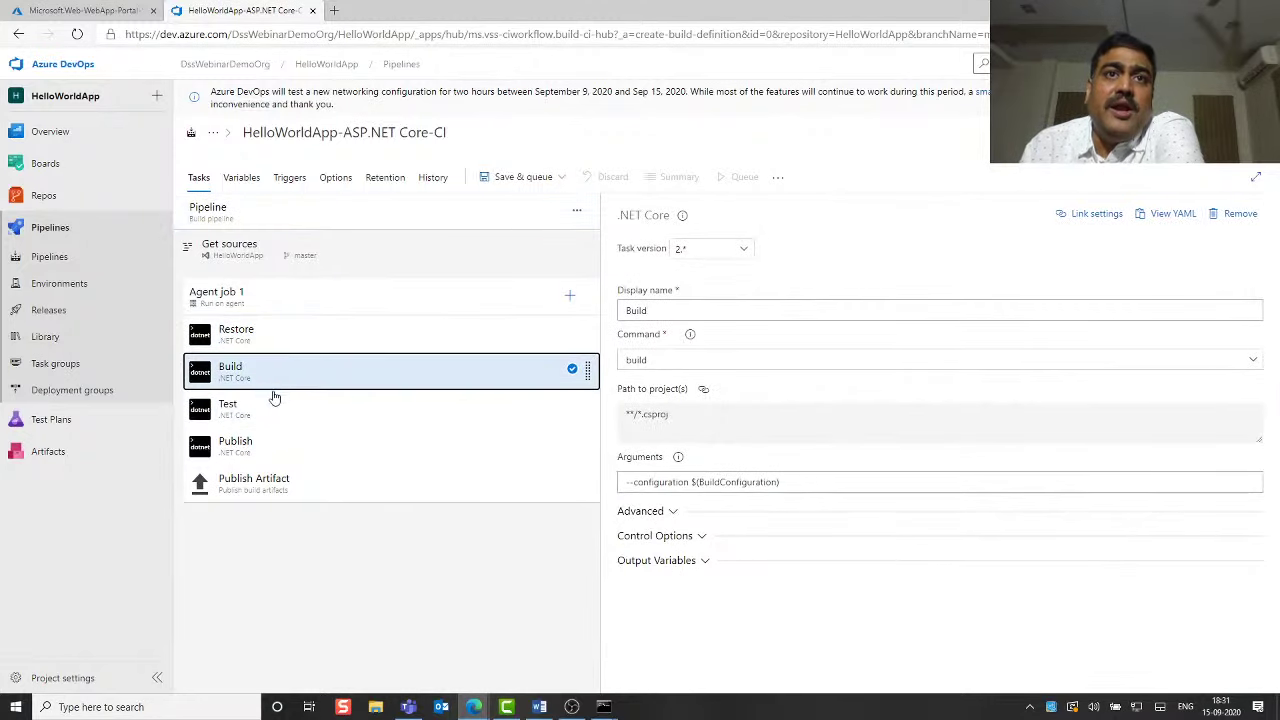
click(274, 407)
click(276, 452)
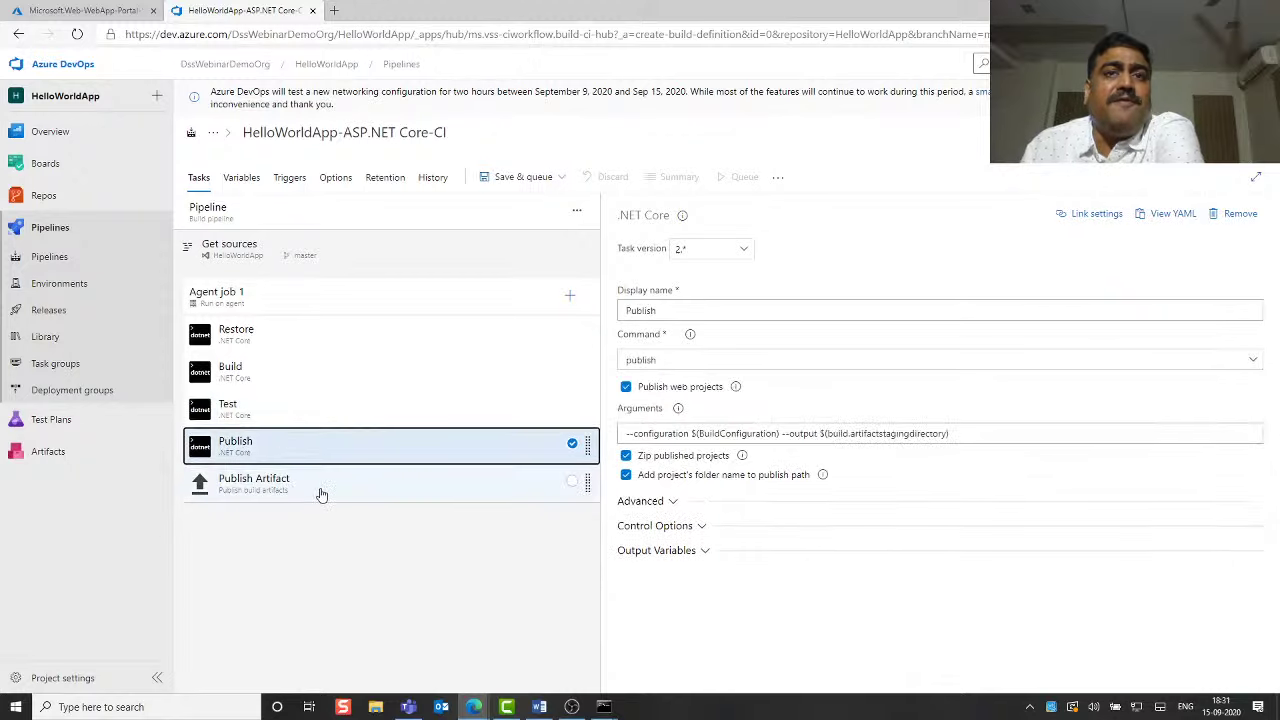
click(320, 494)
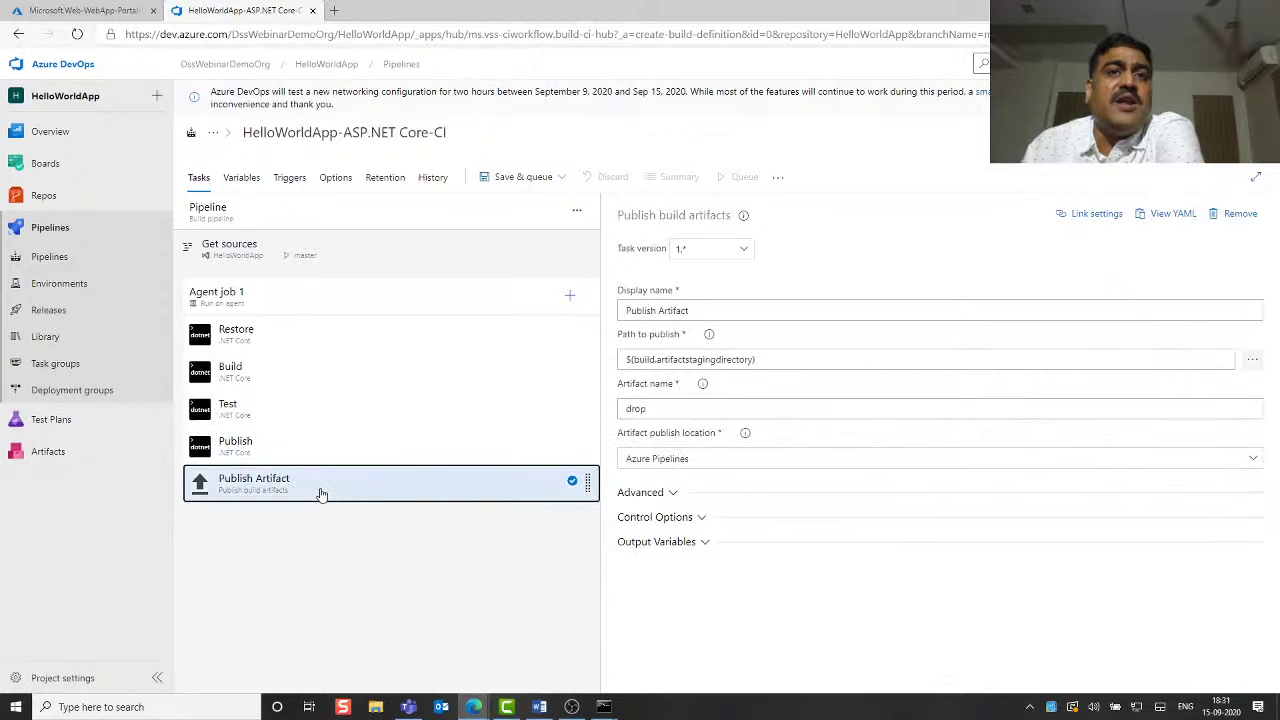
Bring up the CI/CD pipeline diagram in DevOps Webinar.docx and reposition its window.
click(539, 707)
scroll(417, 261, up, 3)
scroll(417, 261, up, 5)
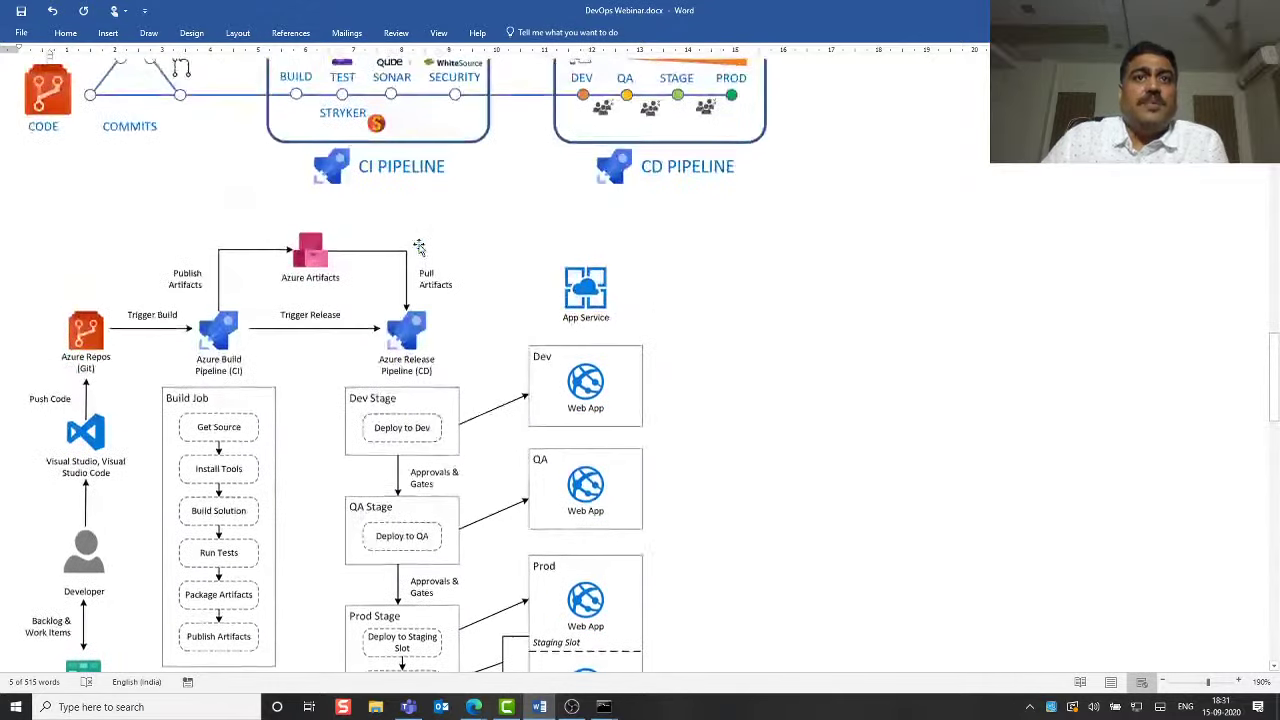
drag(450, 20, 848, 30)
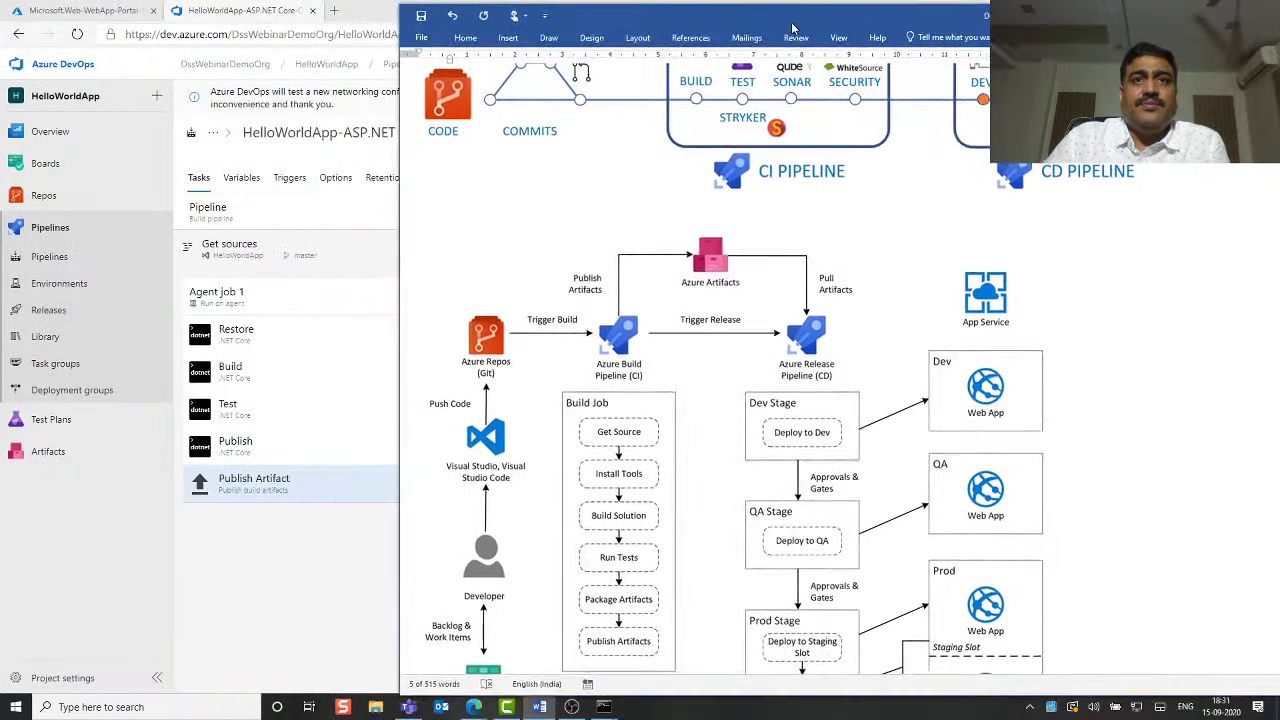
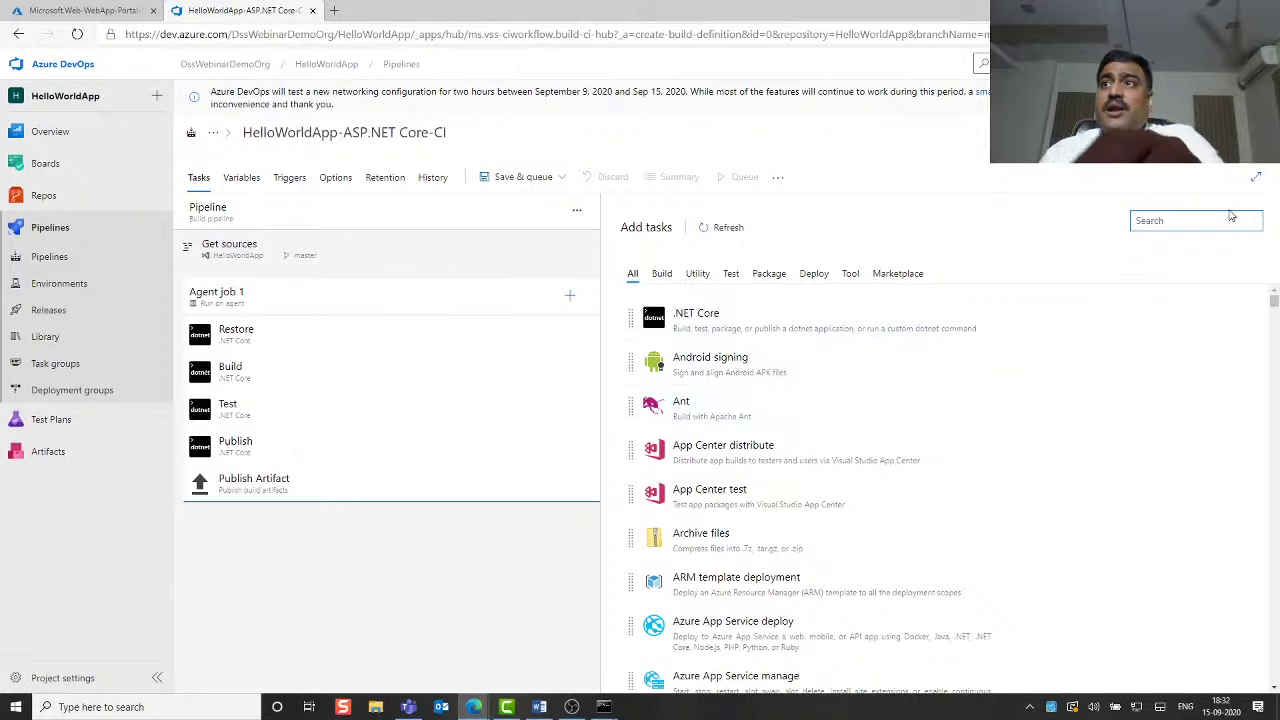
Disable the Test task in the HelloWorldApp build pipeline.
click(457, 422)
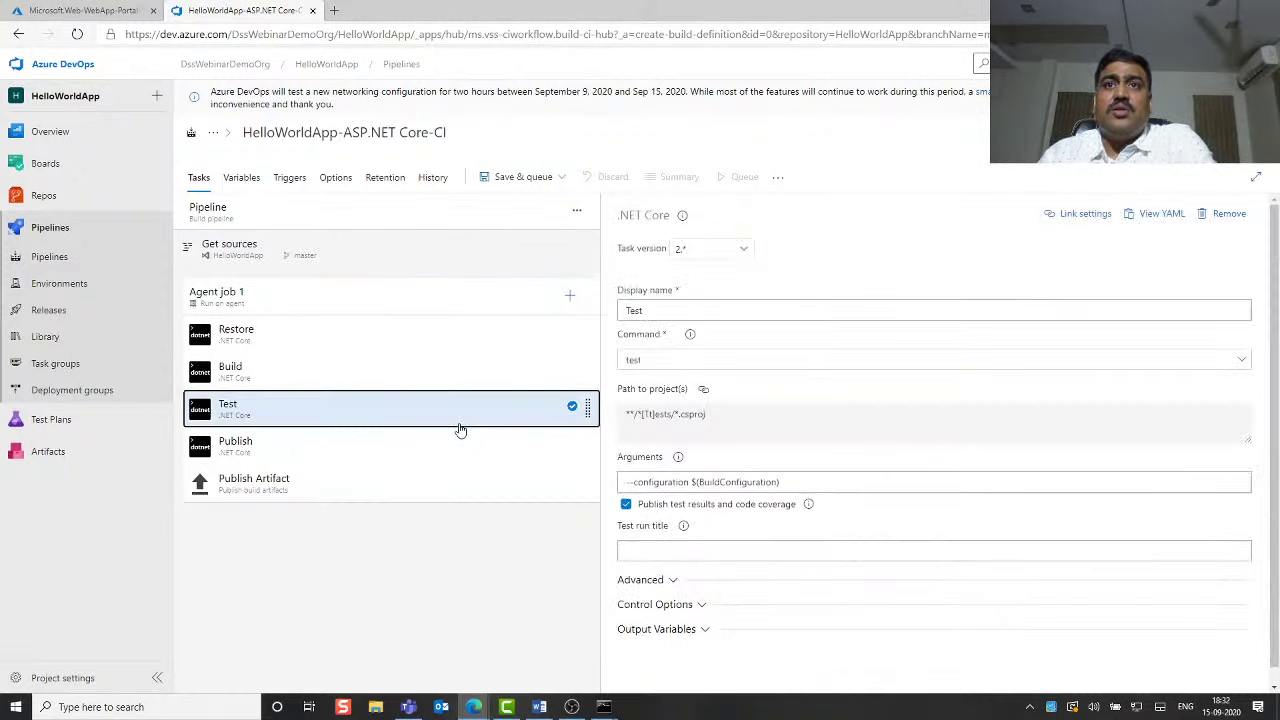
right_click(347, 420)
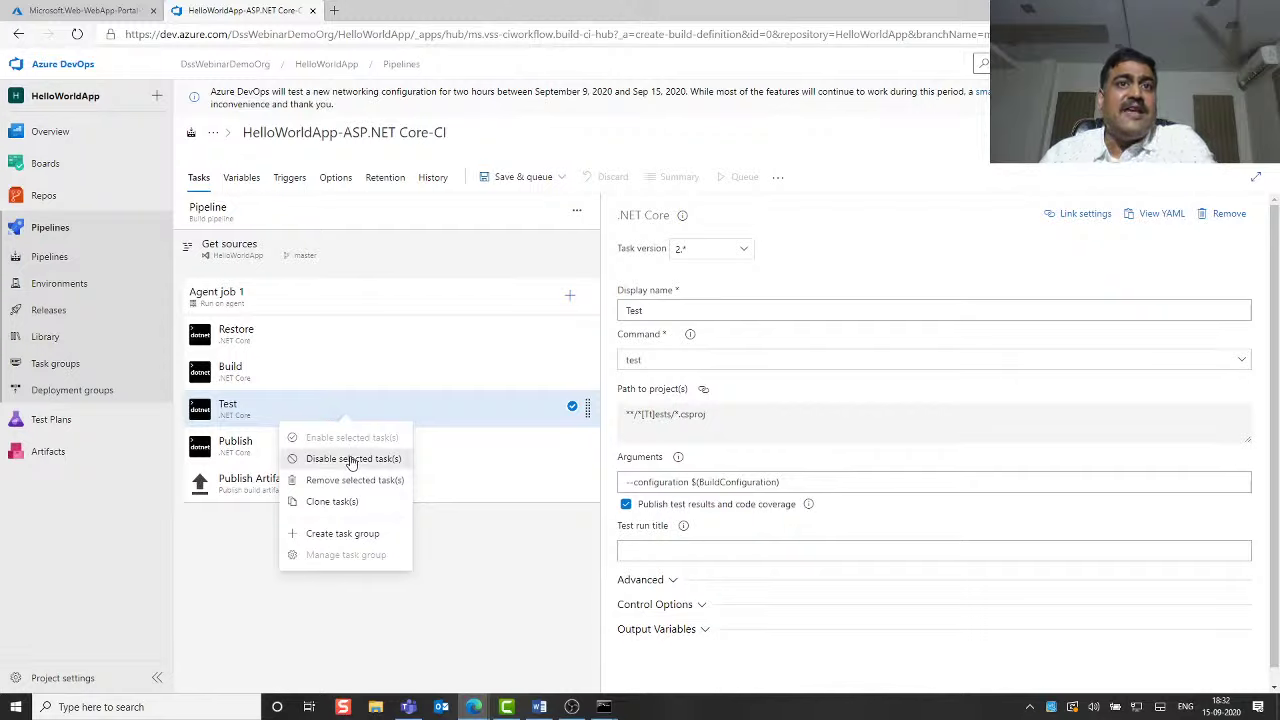
click(351, 459)
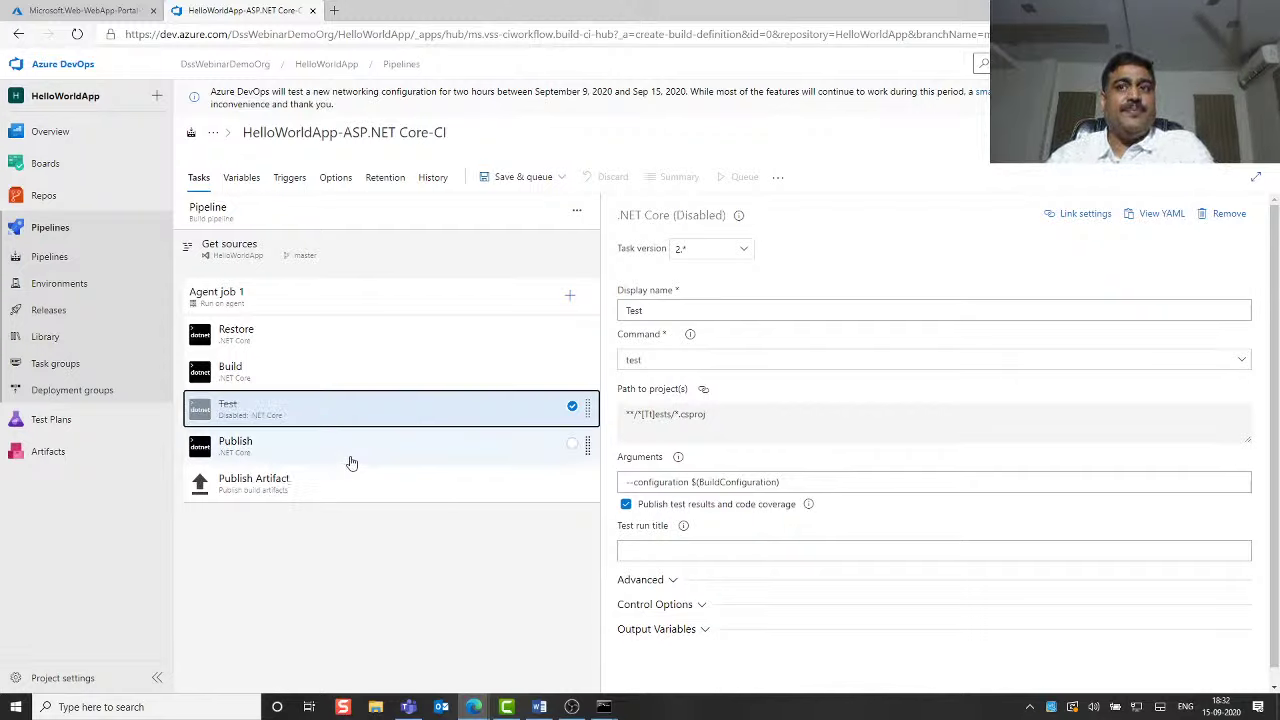
Review the Restore task's project path and the Publish task's $(BuildConfiguration) argument.
click(328, 338)
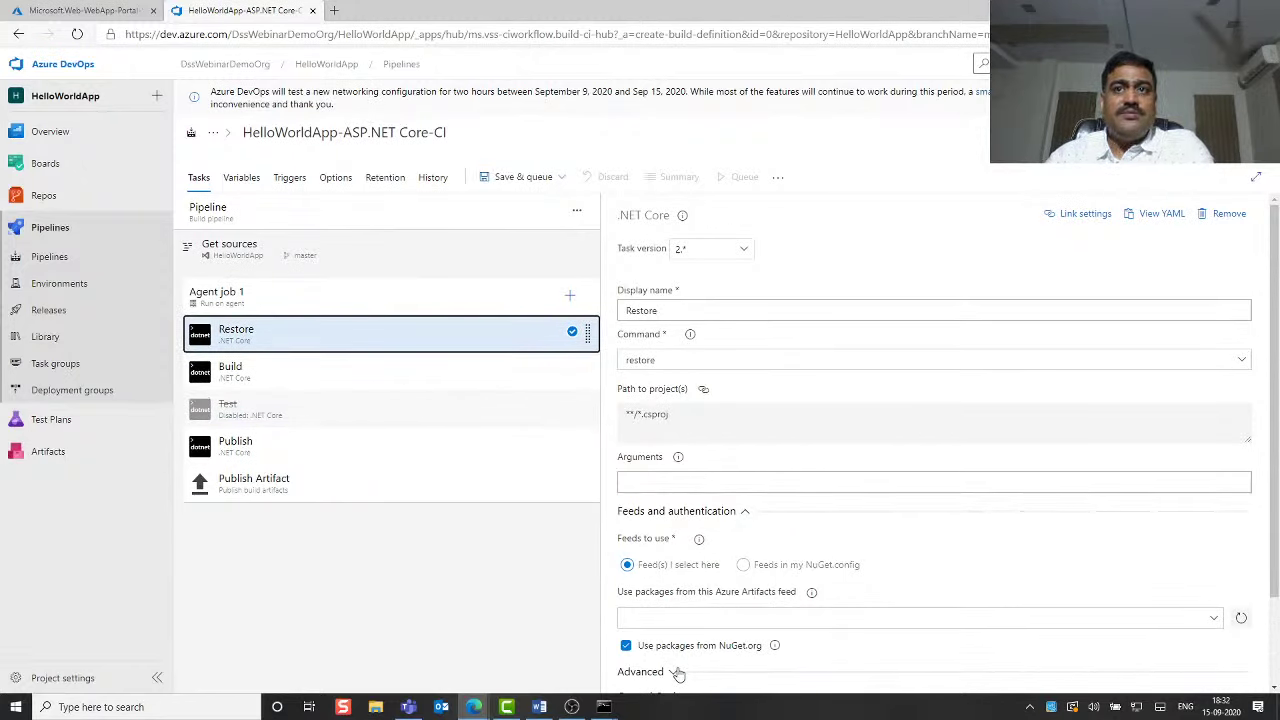
drag(690, 421, 614, 419)
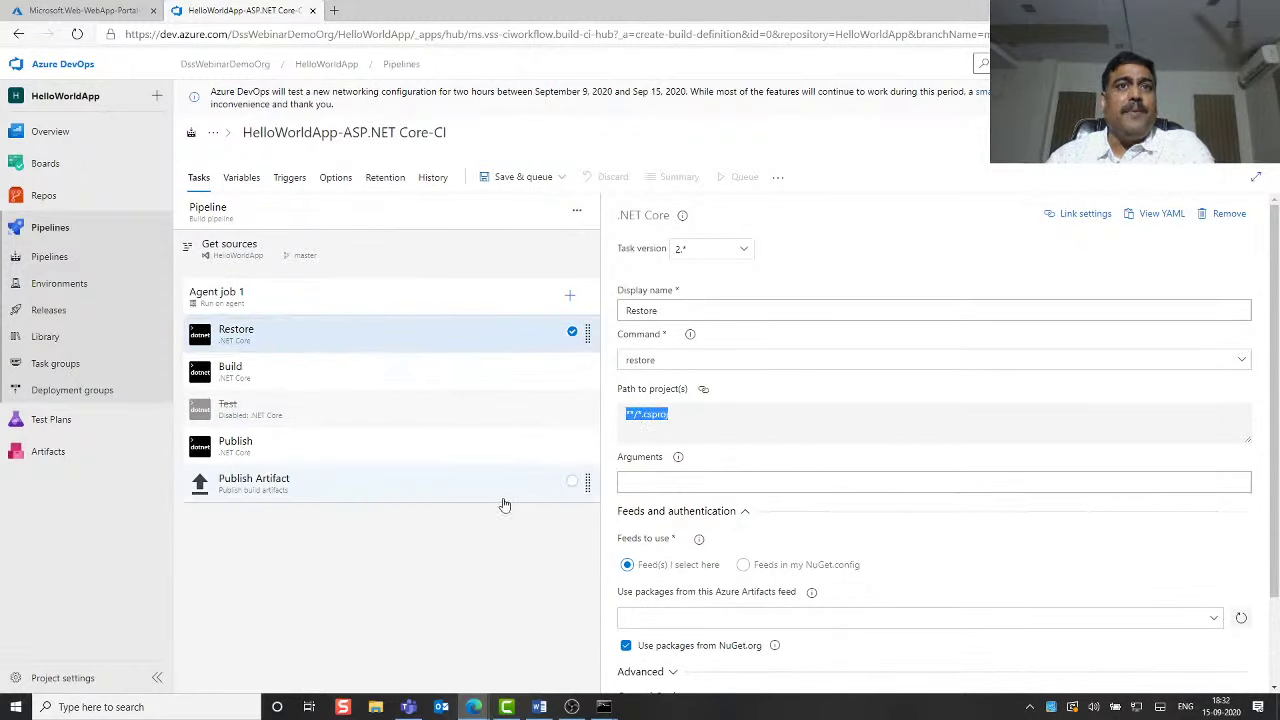
click(480, 451)
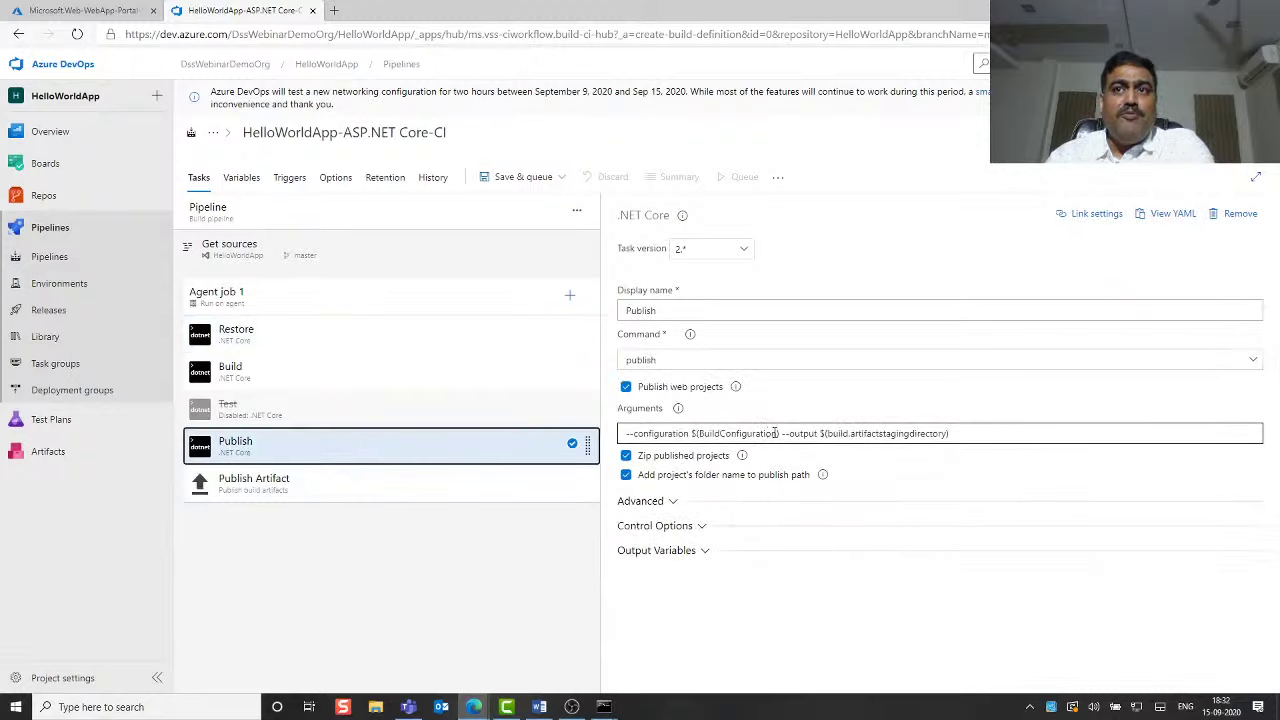
drag(777, 433, 691, 433)
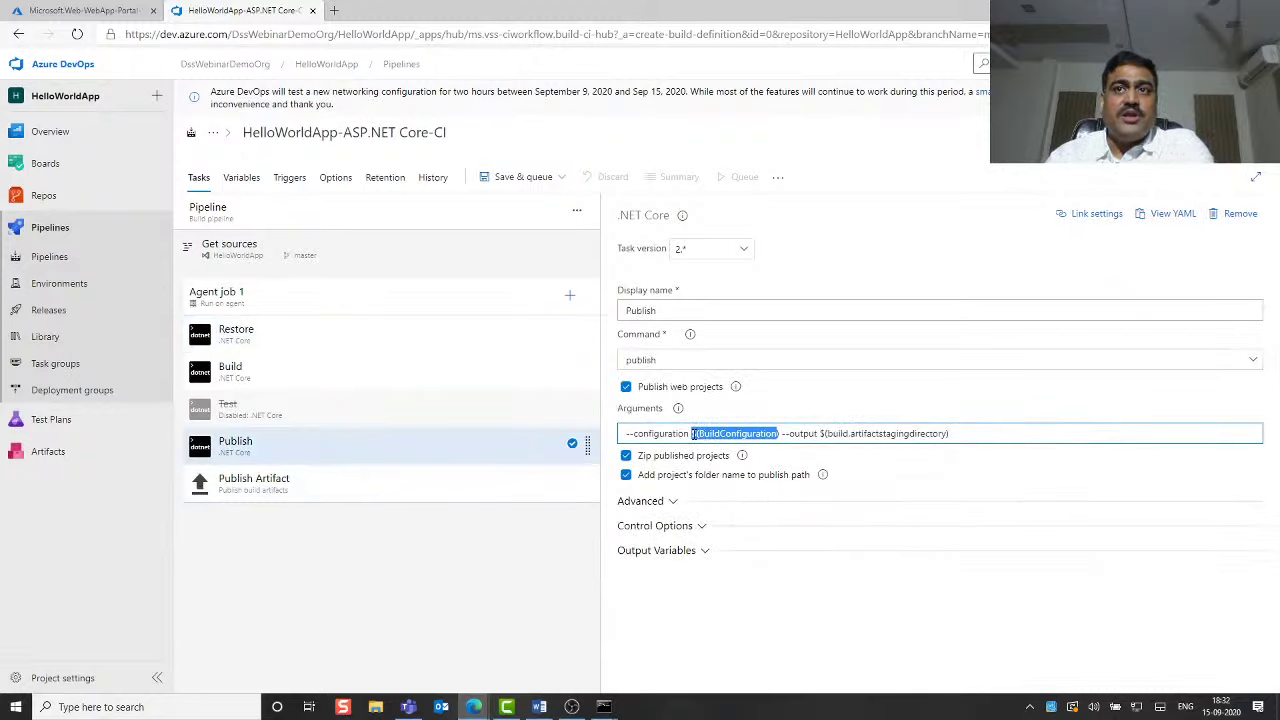
Check the pipeline variables, then review the Publish output directory and Publish Artifact settings.
click(240, 176)
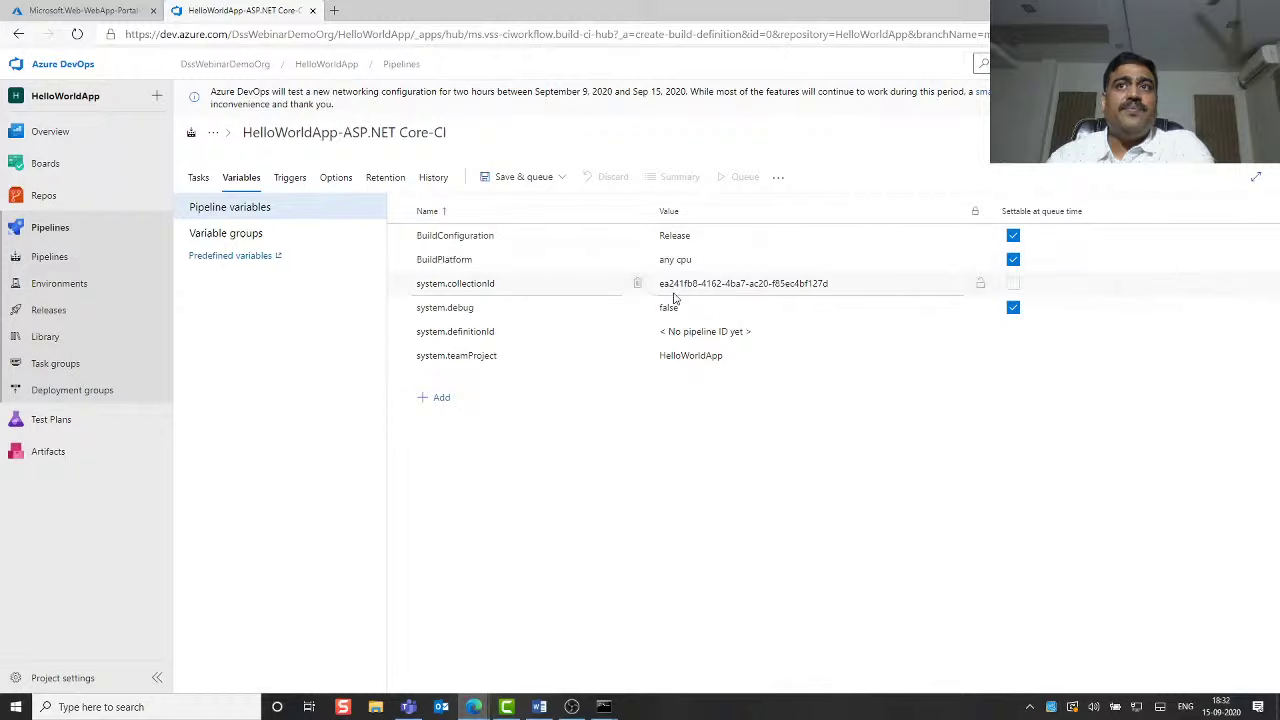
click(201, 181)
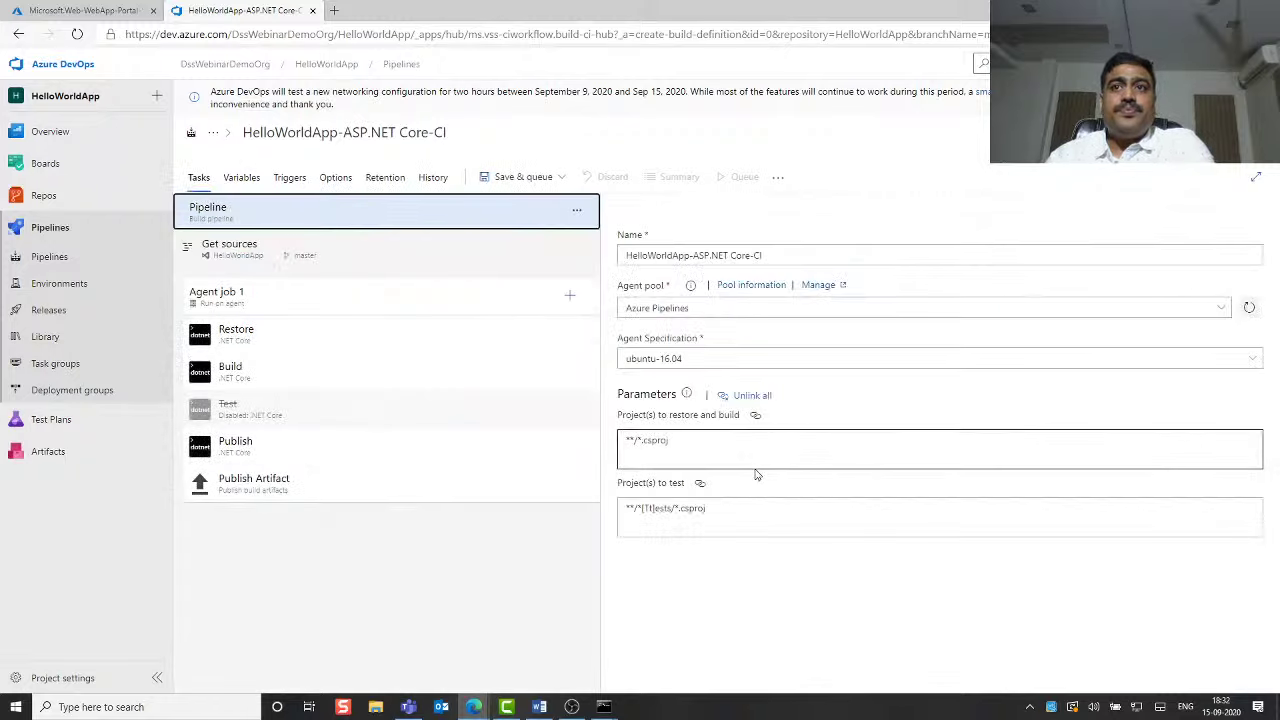
click(267, 455)
drag(784, 434, 957, 434)
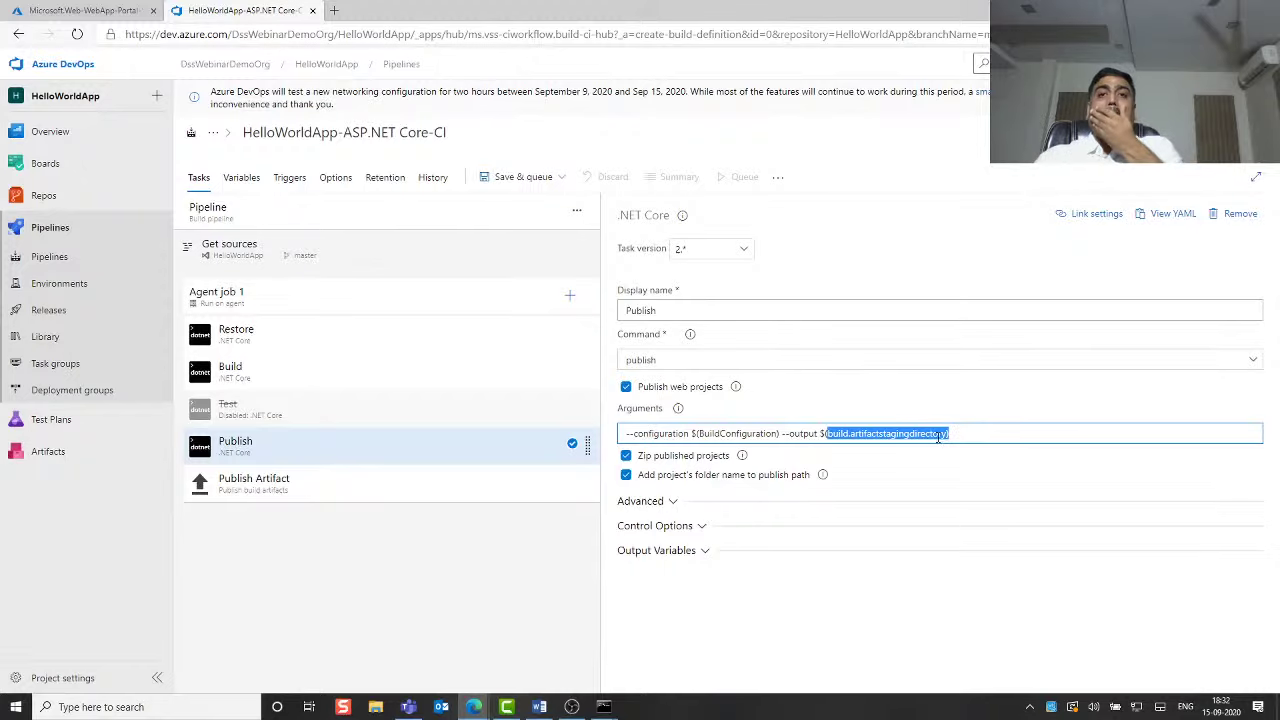
click(319, 490)
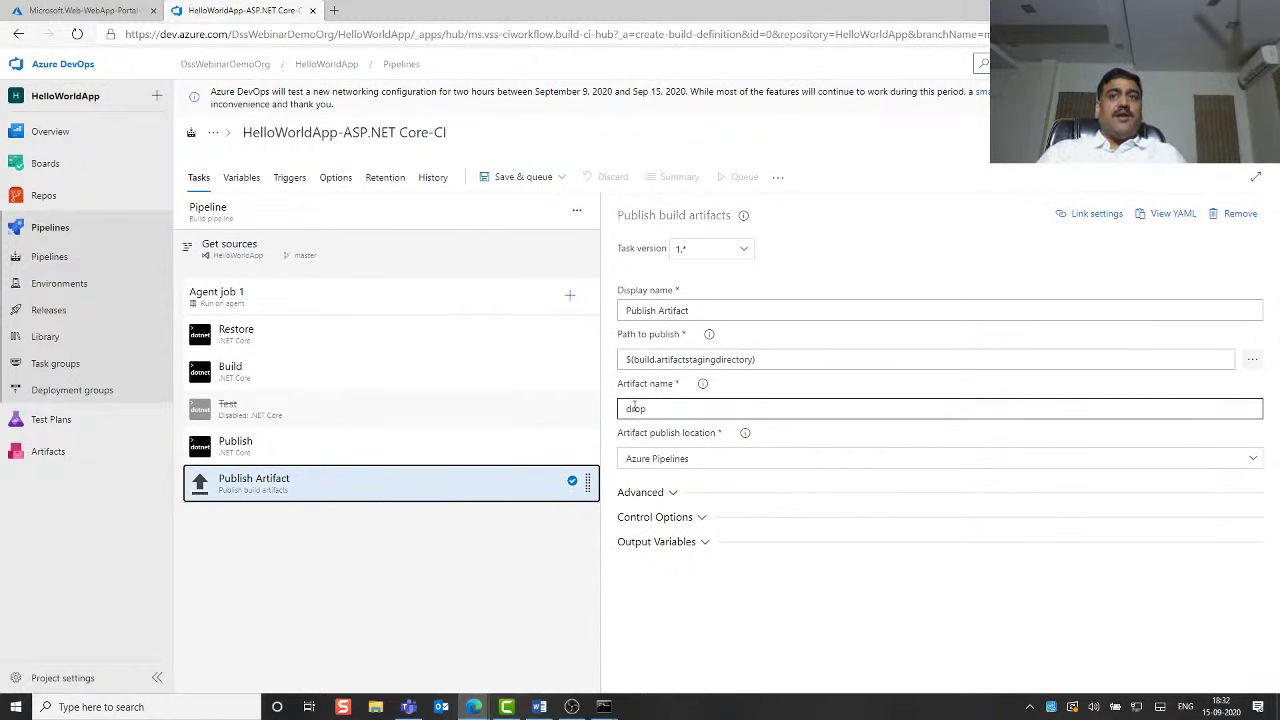
Confirm Publish Artifact publishes $(build.artifactstagingdirectory) as 'drop', then choose Save & queue.
drag(800, 360, 620, 372)
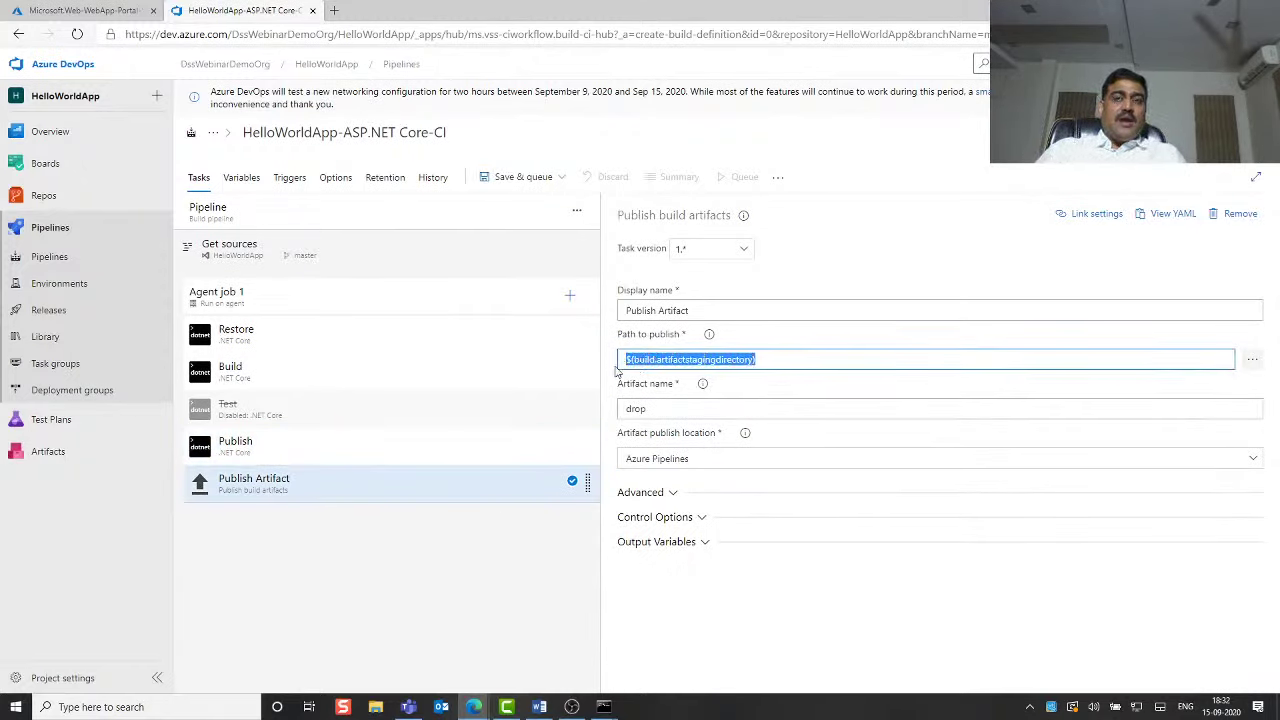
drag(661, 411, 627, 410)
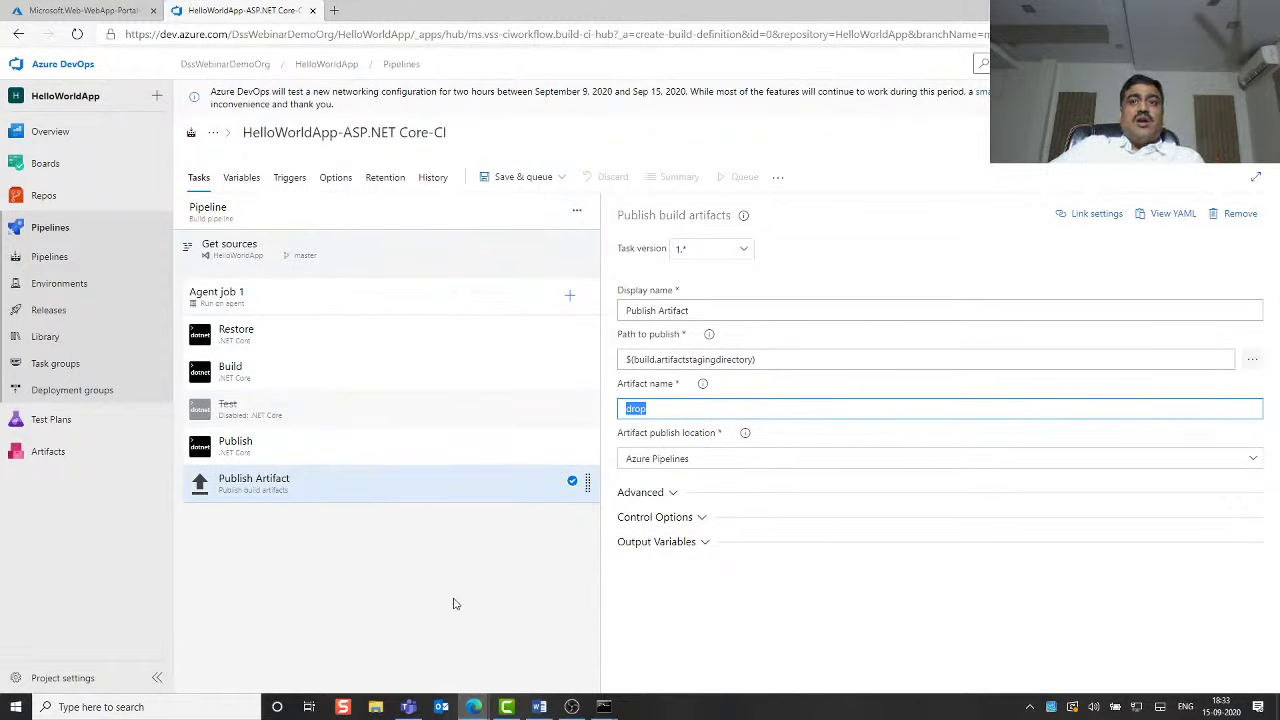
click(560, 177)
click(527, 206)
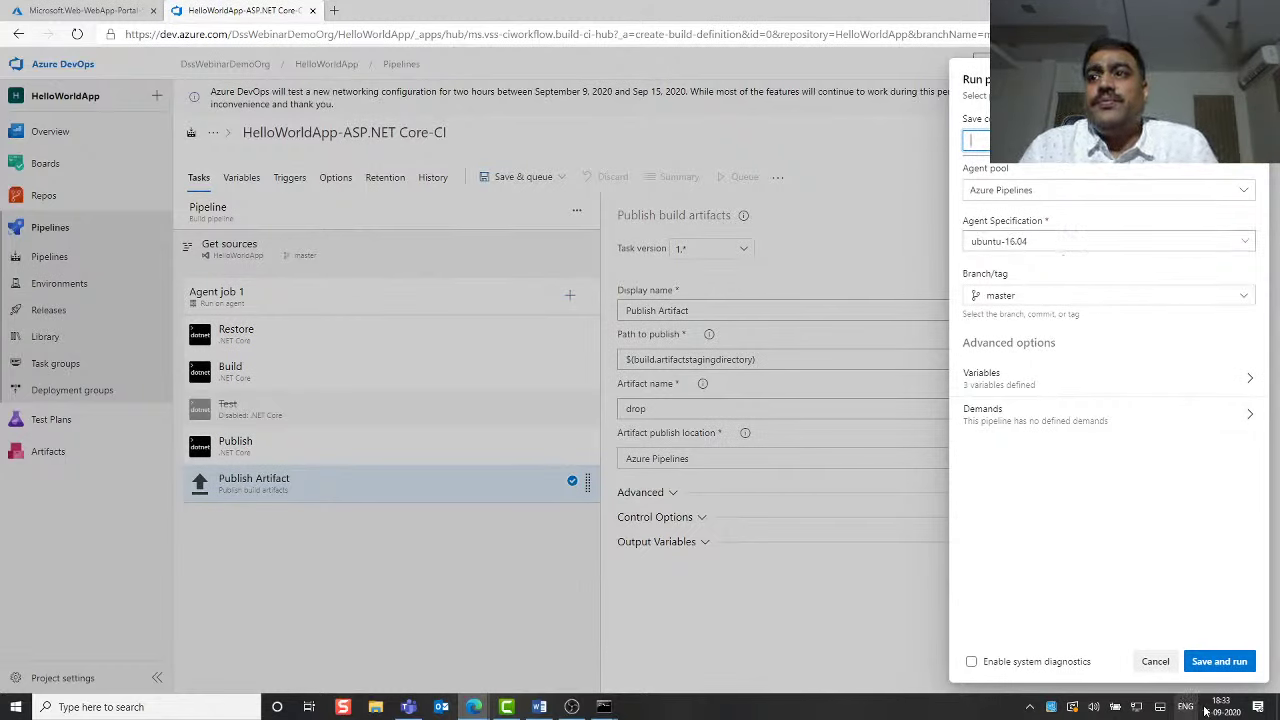
Save and run the pipeline, following the Checkout, Restore, Build and Publish logs.
click(1219, 661)
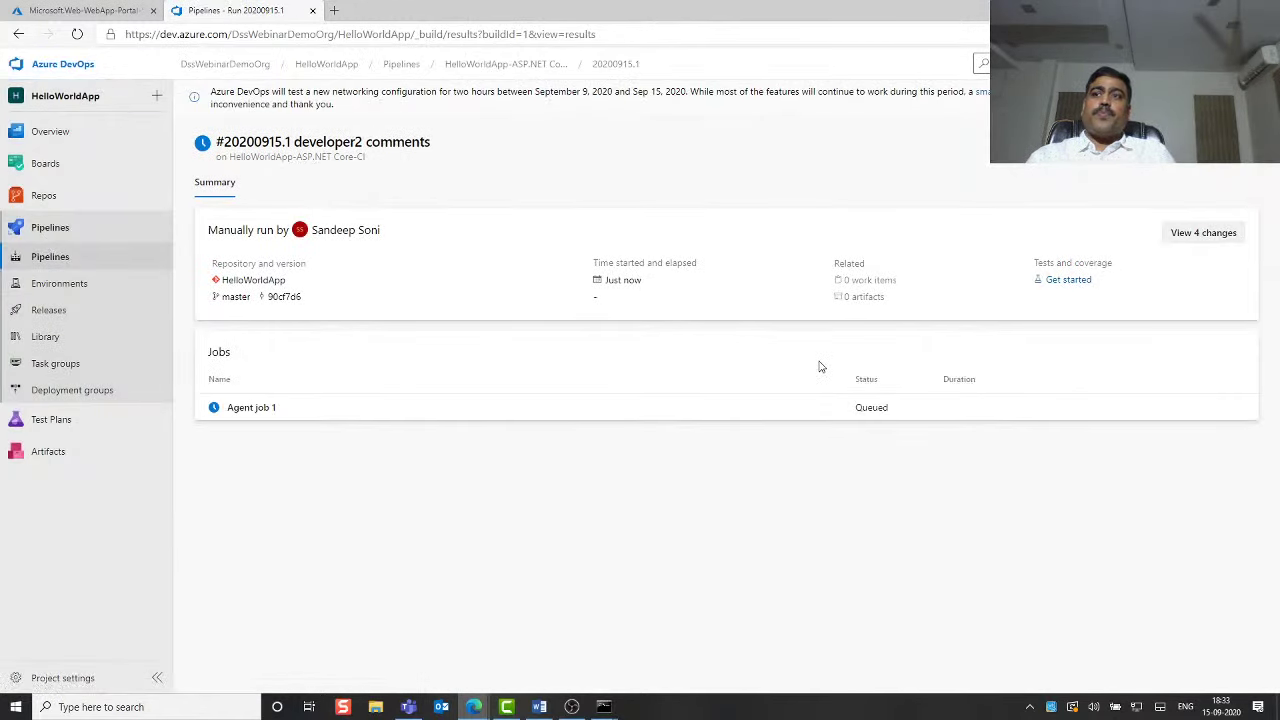
click(250, 416)
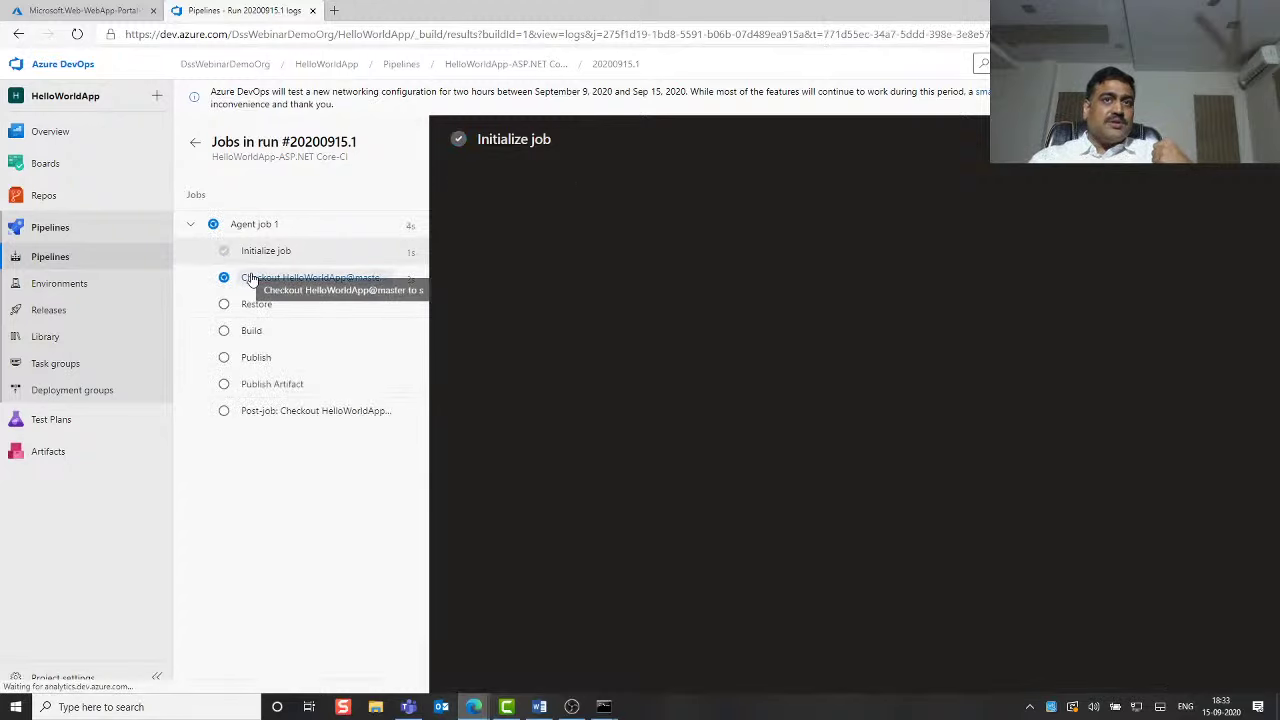
click(251, 278)
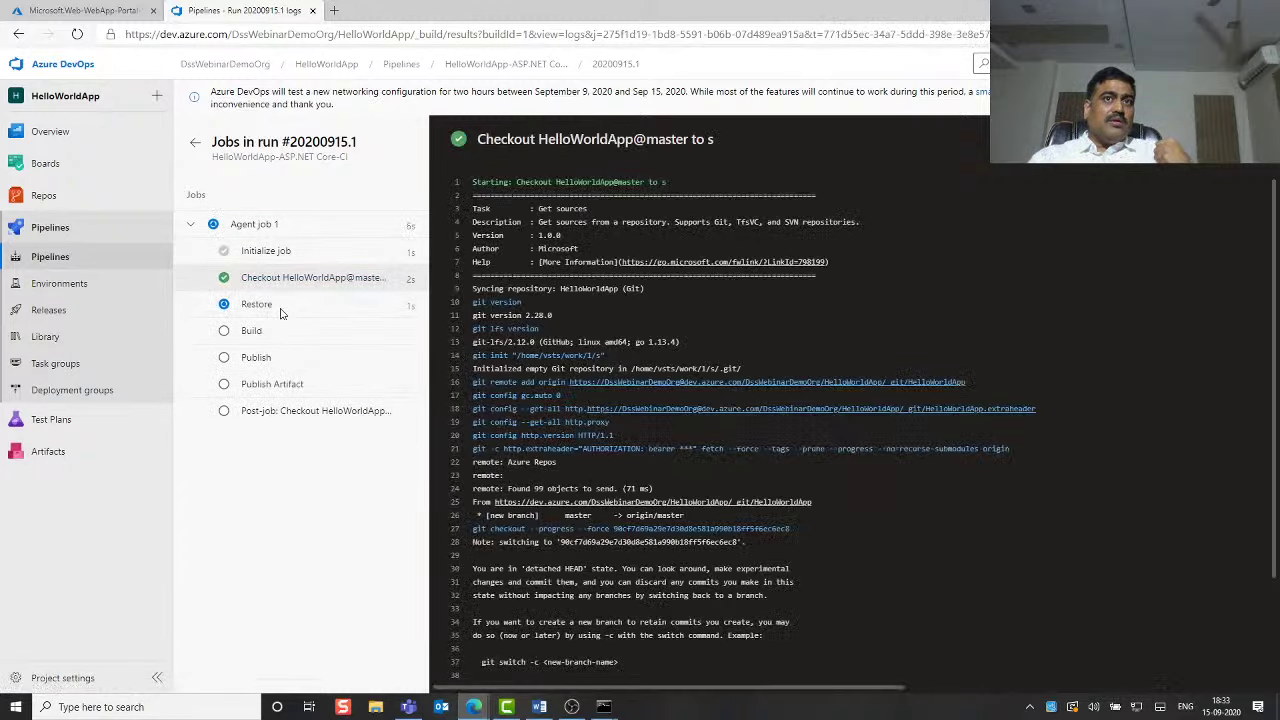
click(280, 312)
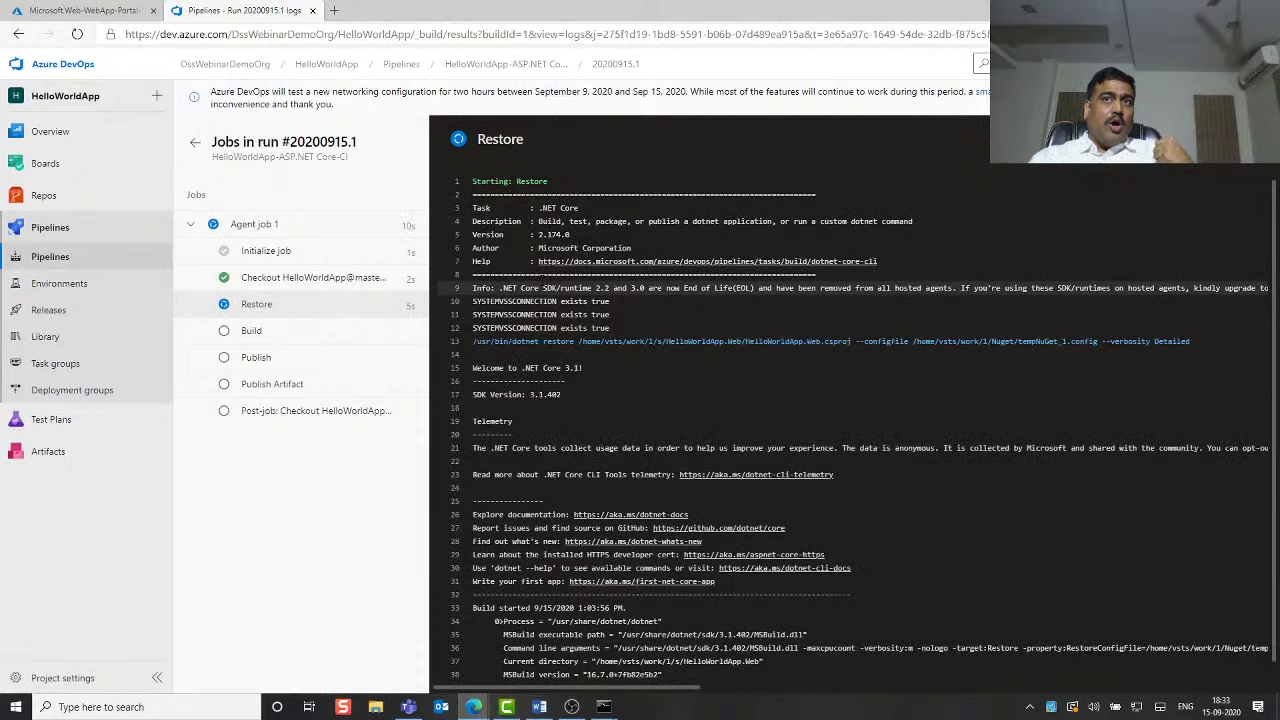
click(254, 333)
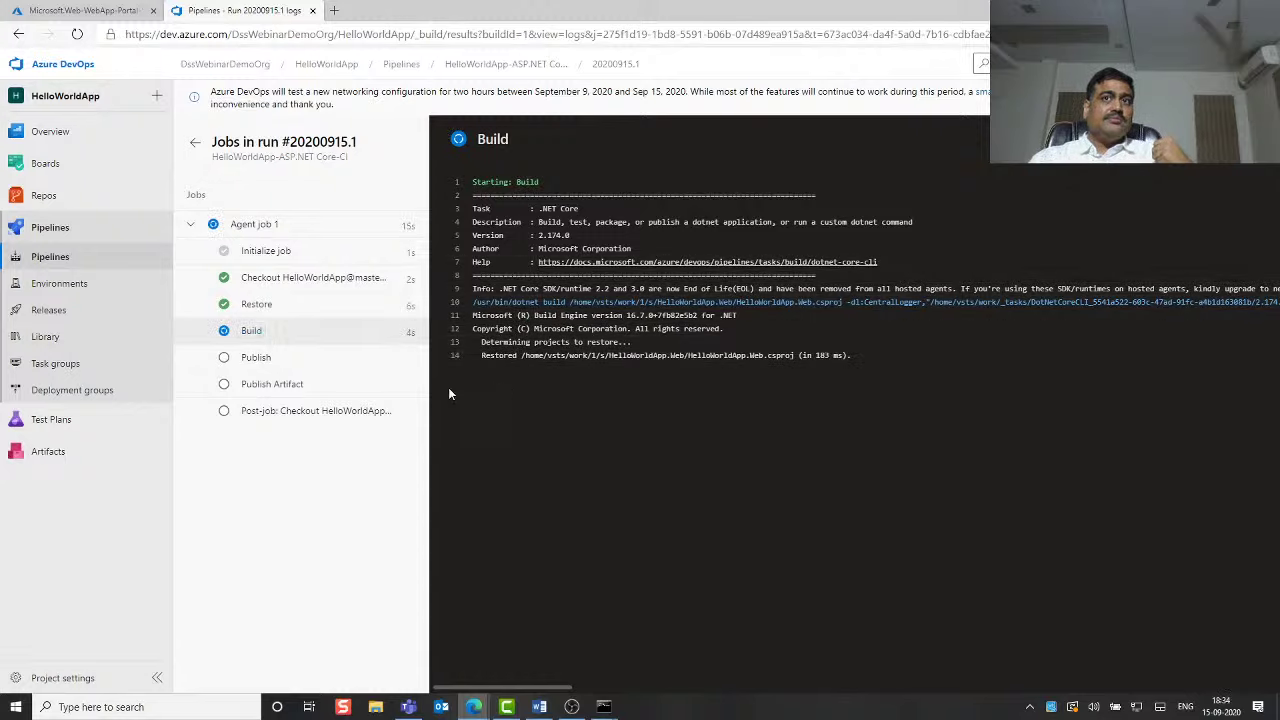
click(257, 360)
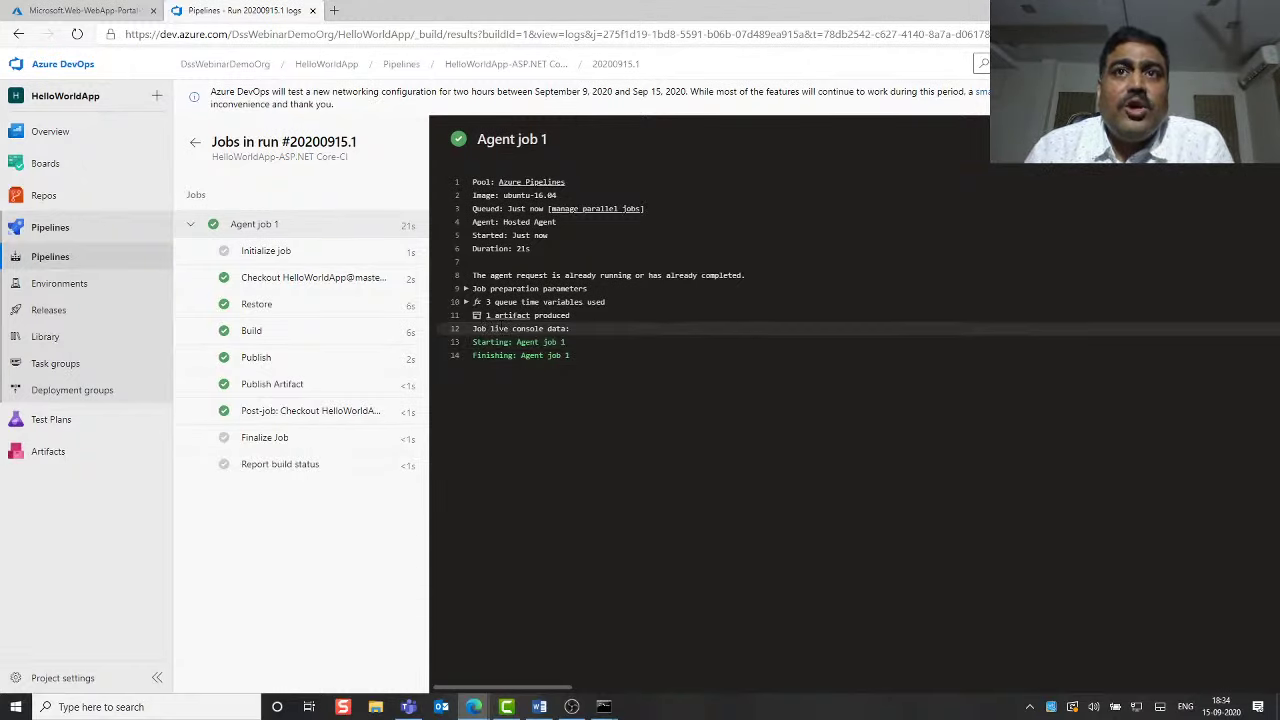
Download HelloWorldApp.Web.zip from the drop artifact and open it.
click(511, 318)
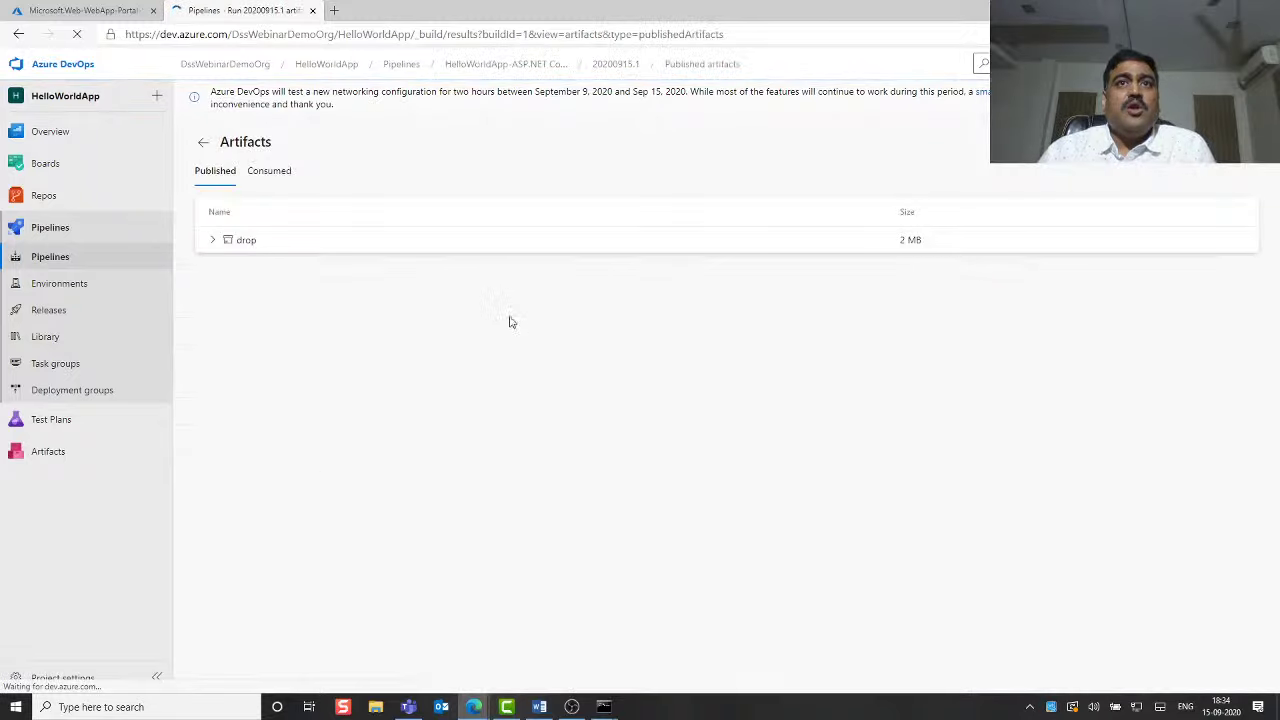
click(211, 243)
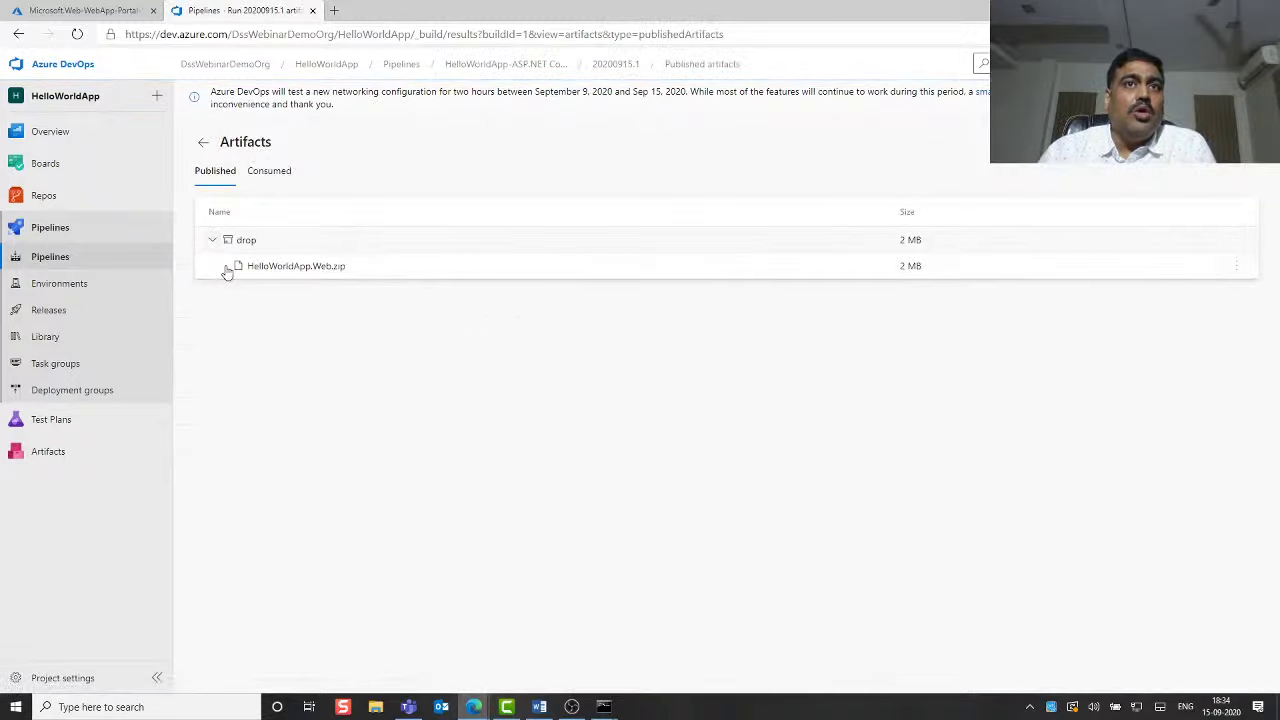
click(300, 268)
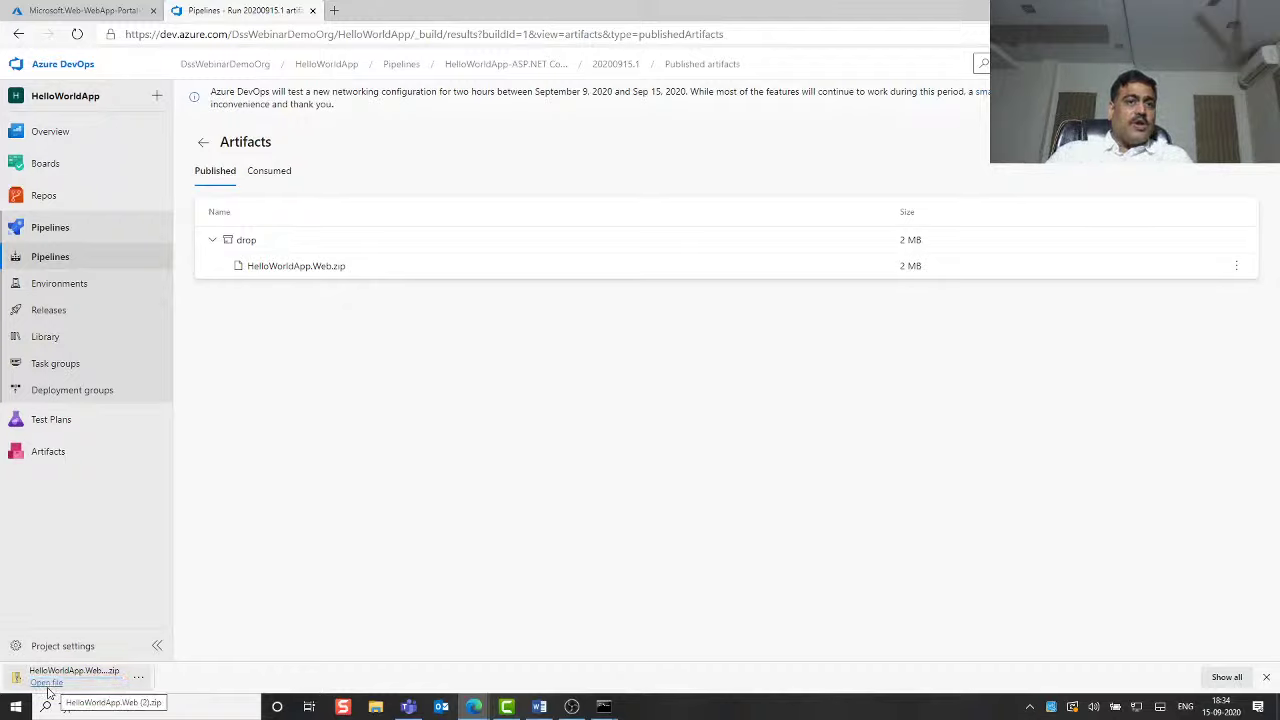
click(46, 688)
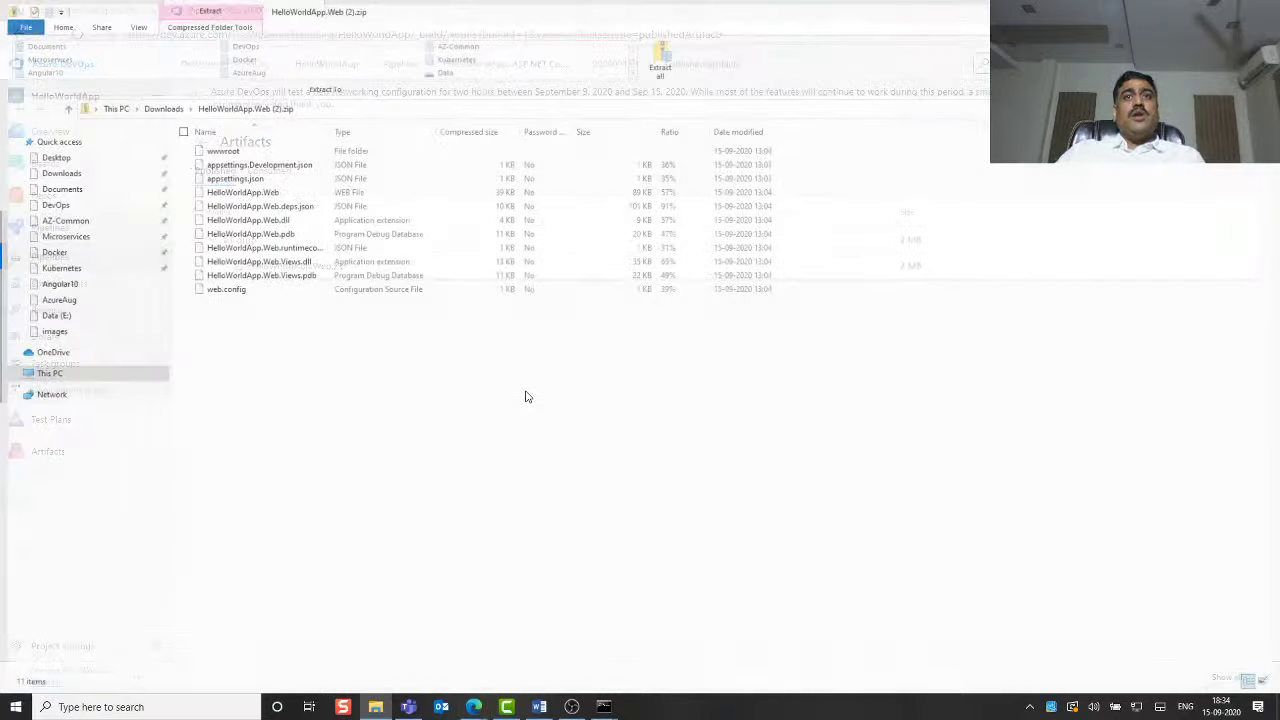
drag(456, 389, 240, 147)
click(349, 377)
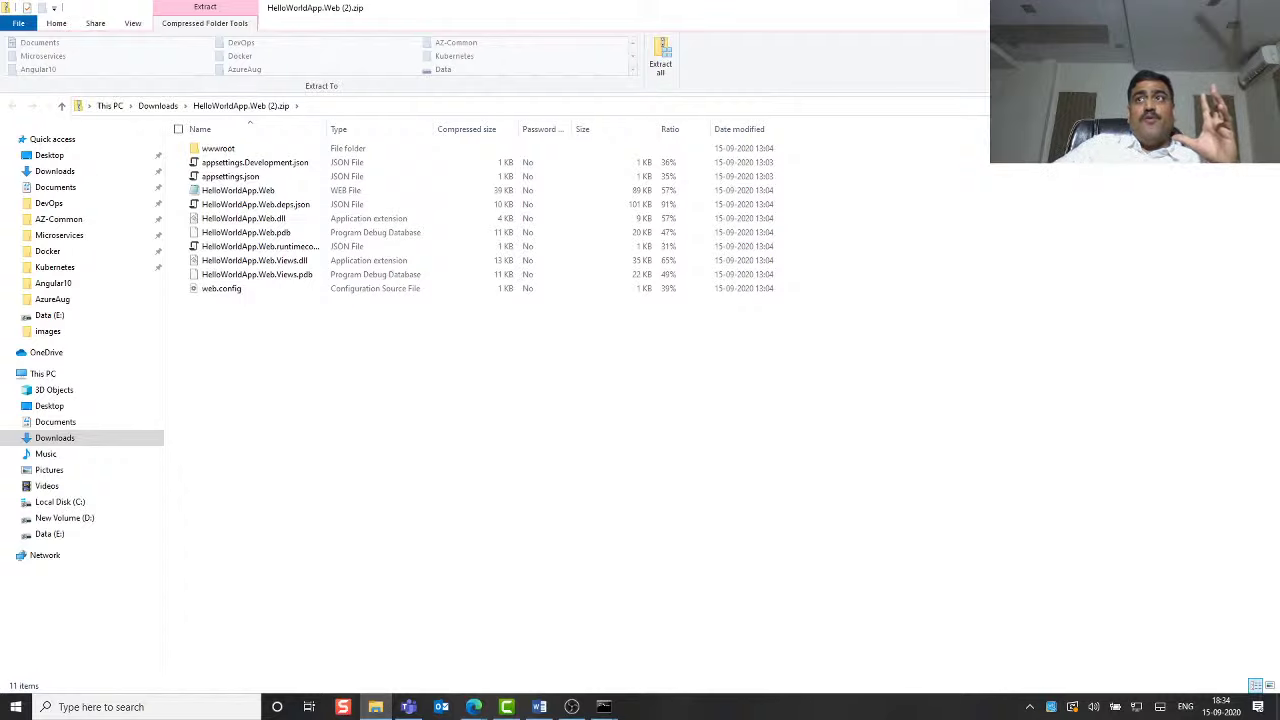
key(alt+Tab)
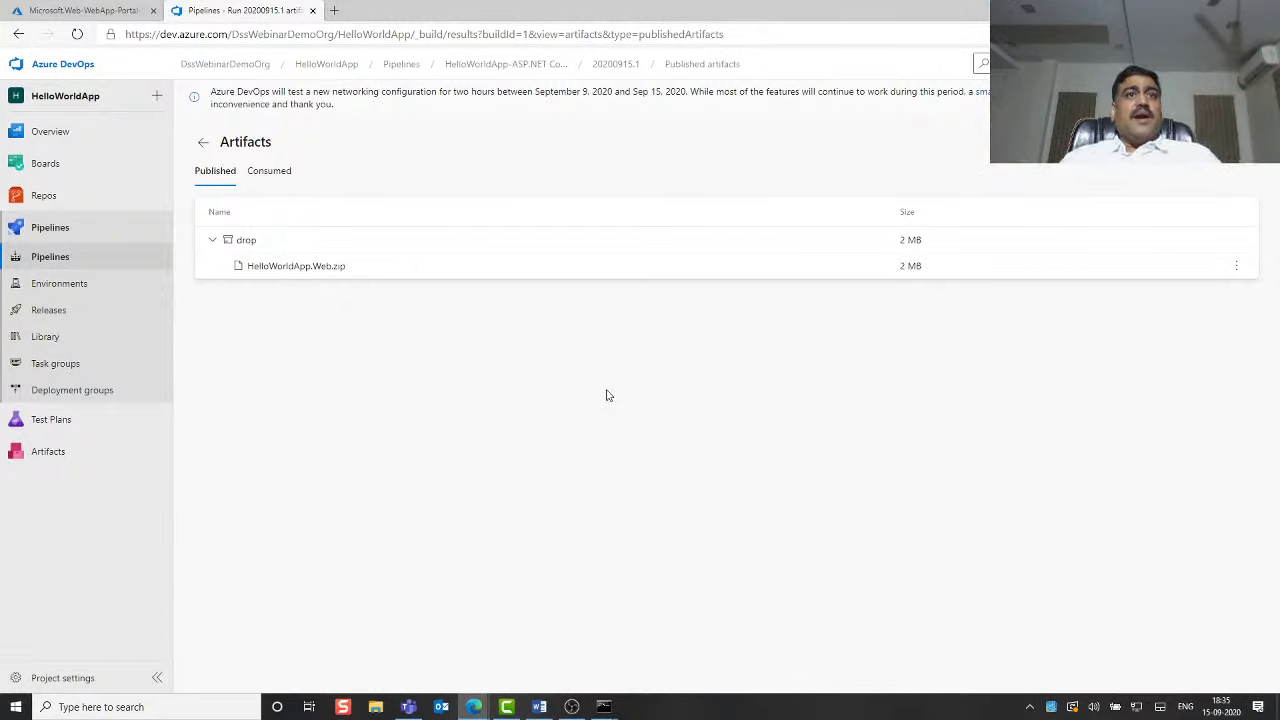
Enable the continuous integration trigger on the build pipeline and save it.
click(50, 245)
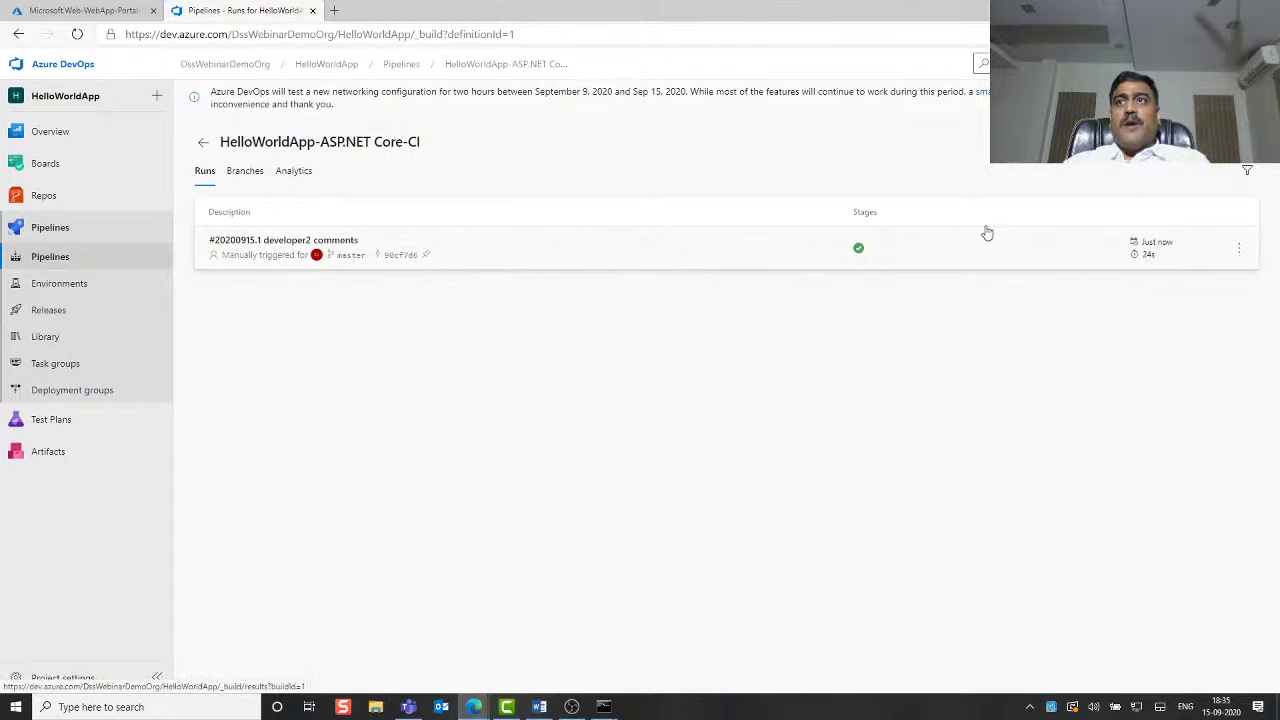
click(1134, 160)
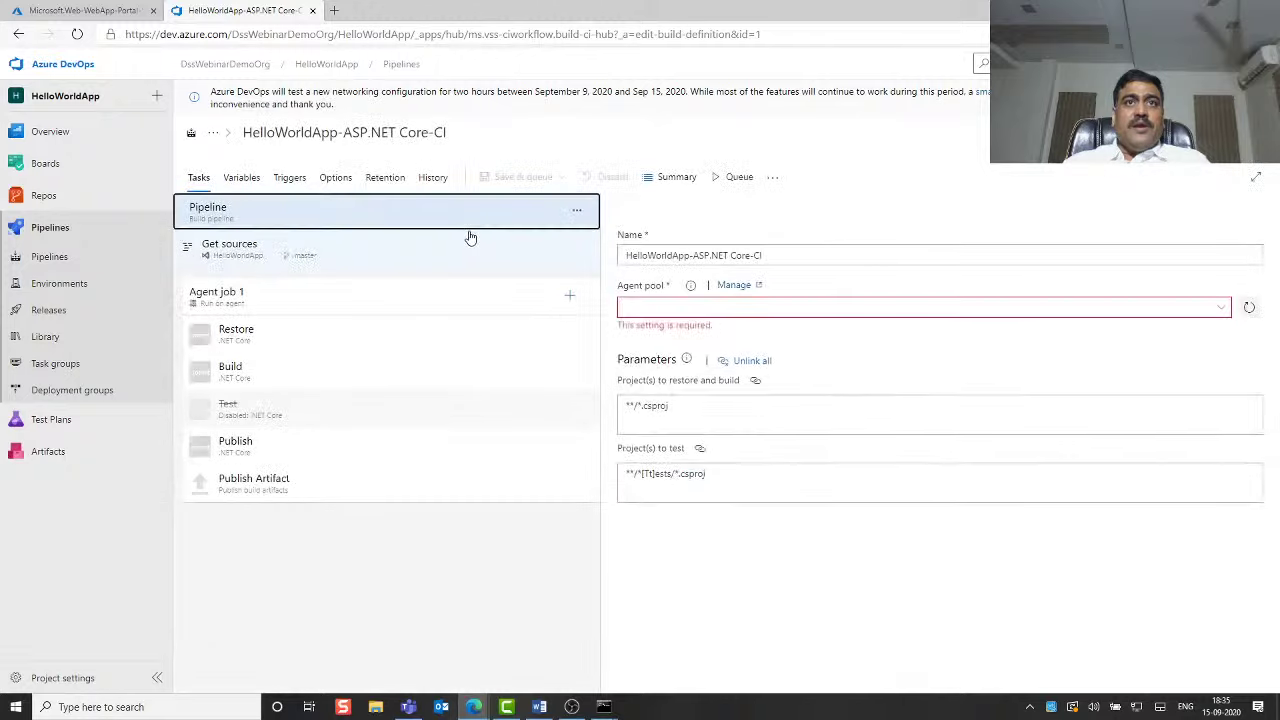
click(278, 180)
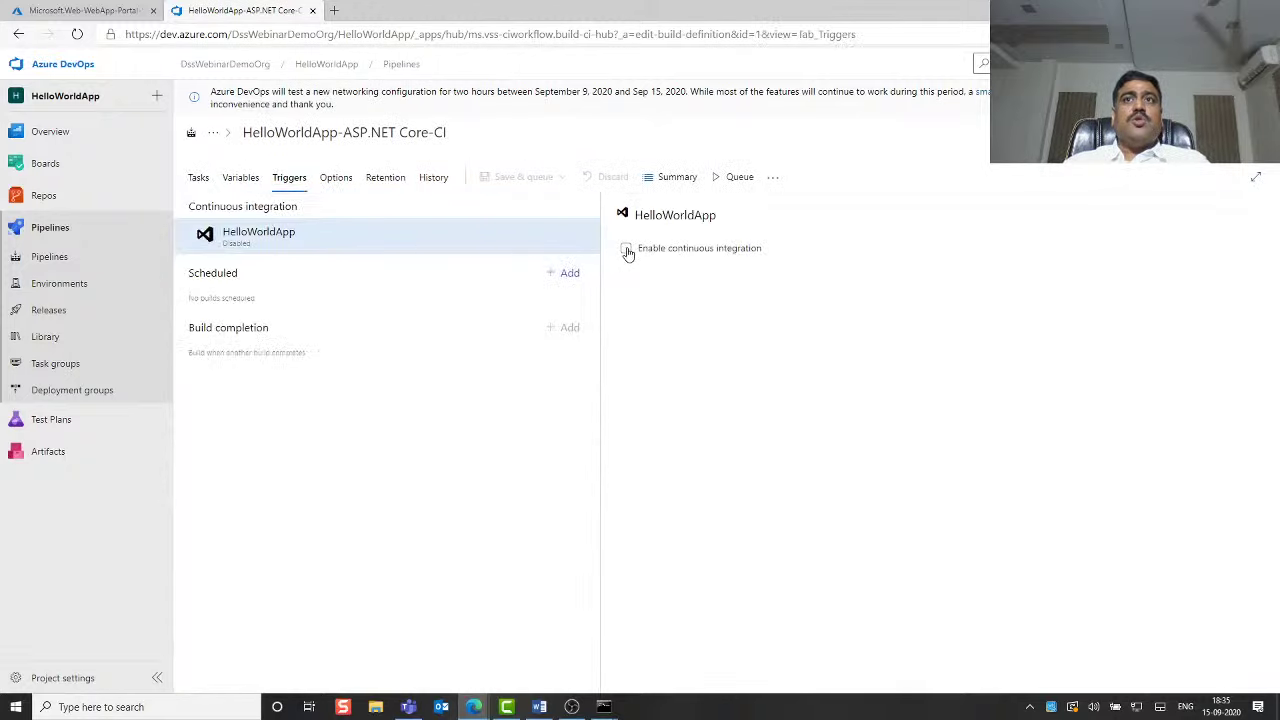
click(627, 250)
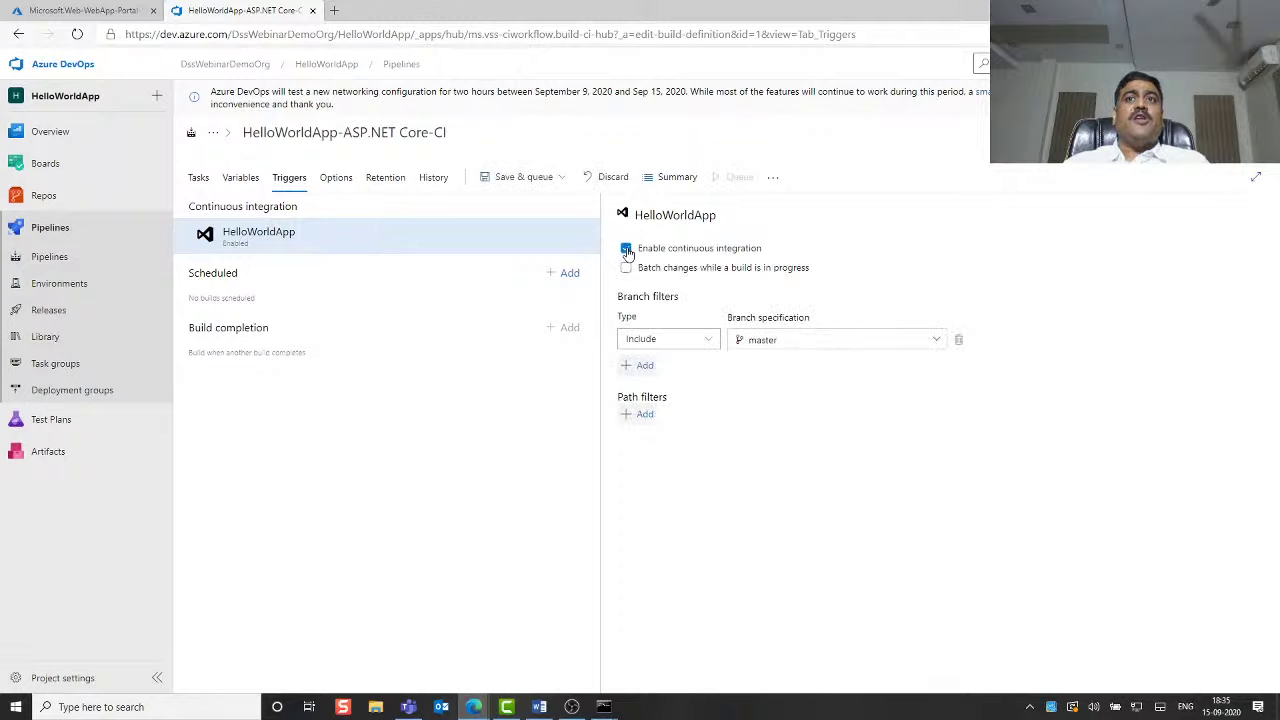
click(562, 180)
click(524, 226)
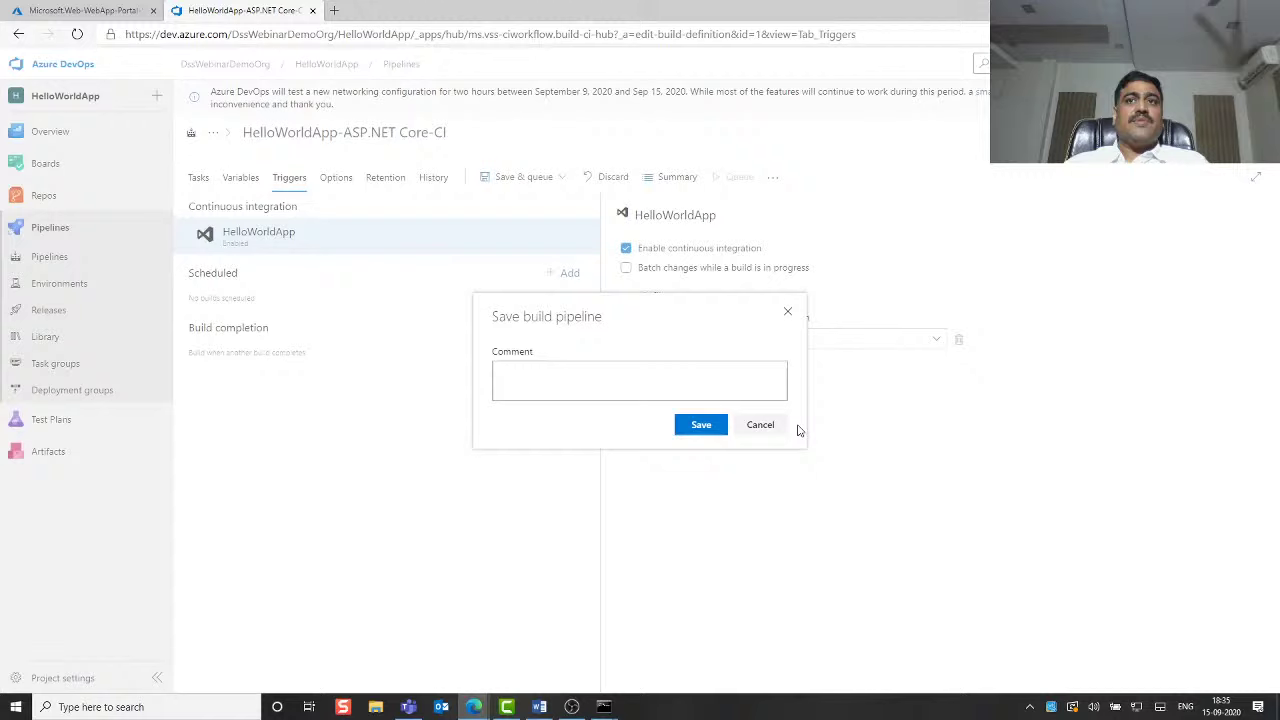
click(702, 426)
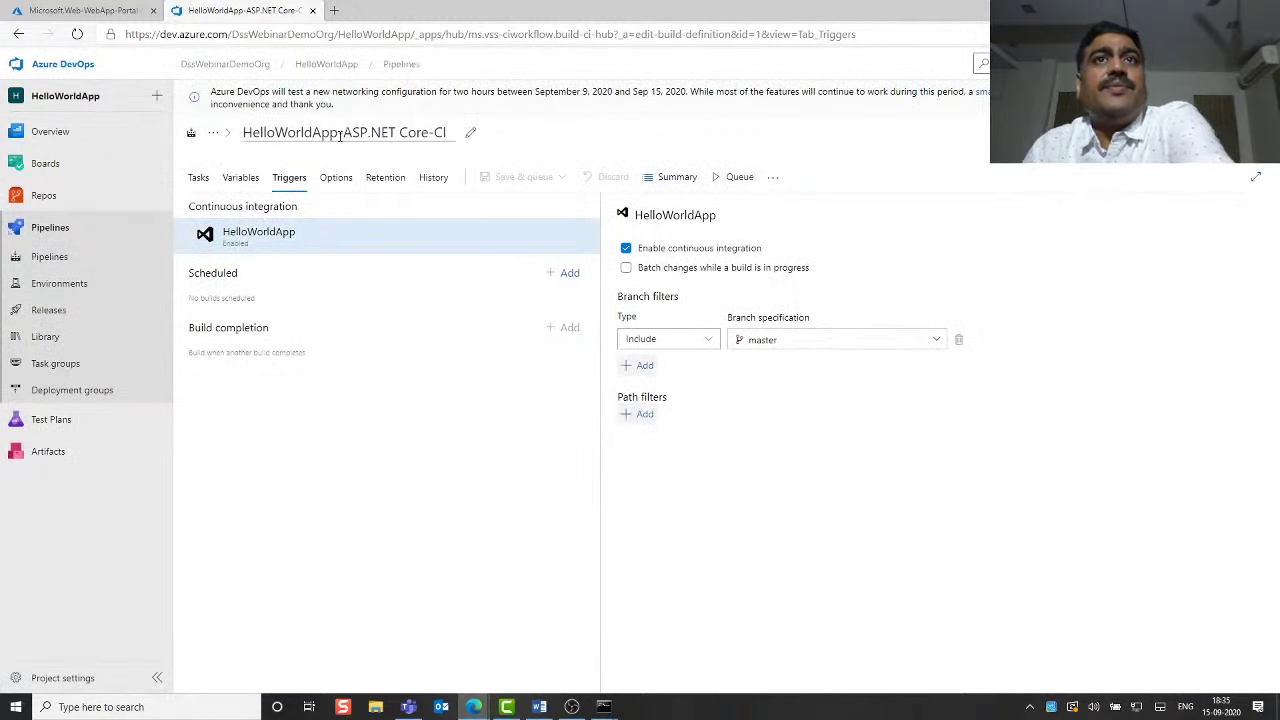
Check the pipeline name, then open the HelloWorldApp-ASP.NET Core-CI runs page.
click(346, 134)
click(432, 134)
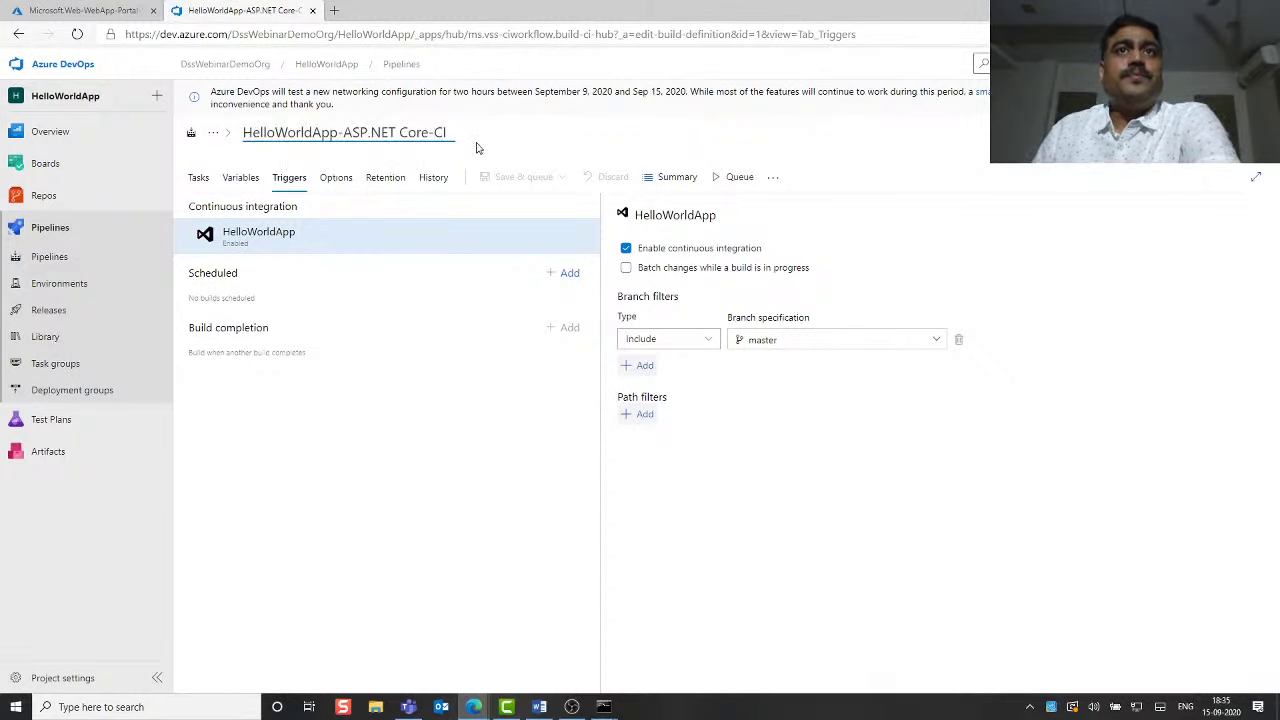
click(390, 64)
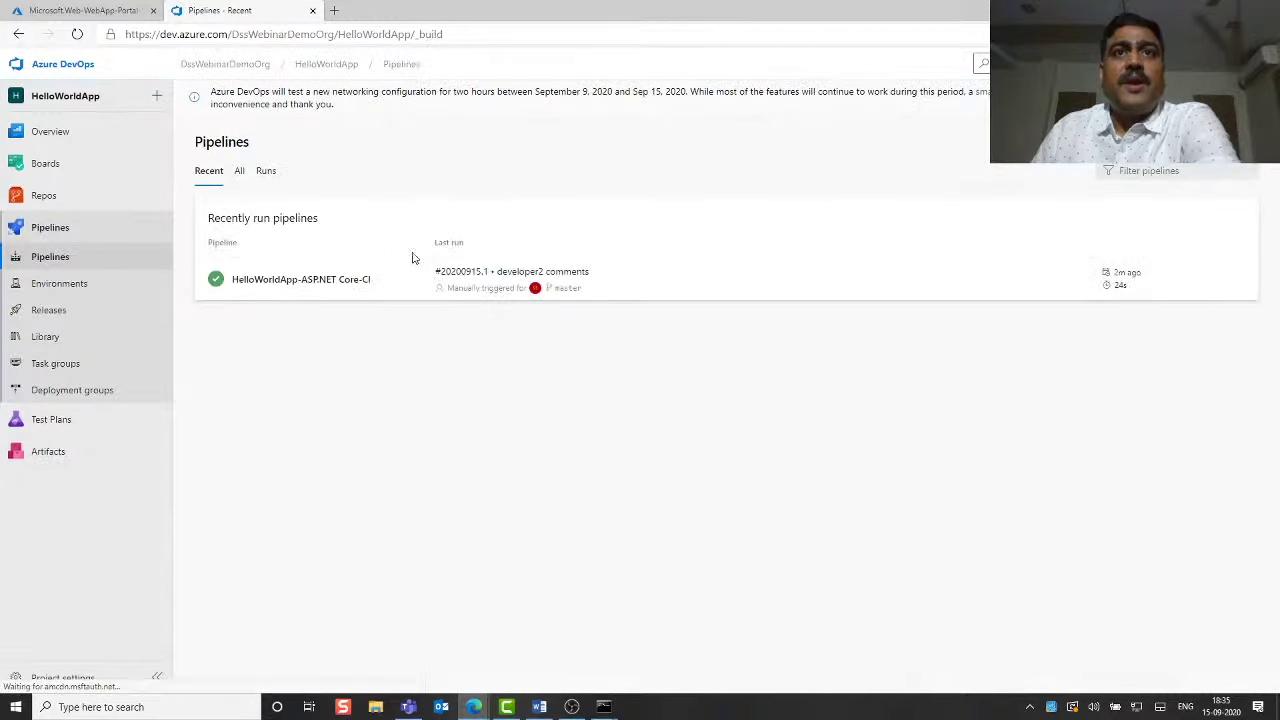
click(336, 288)
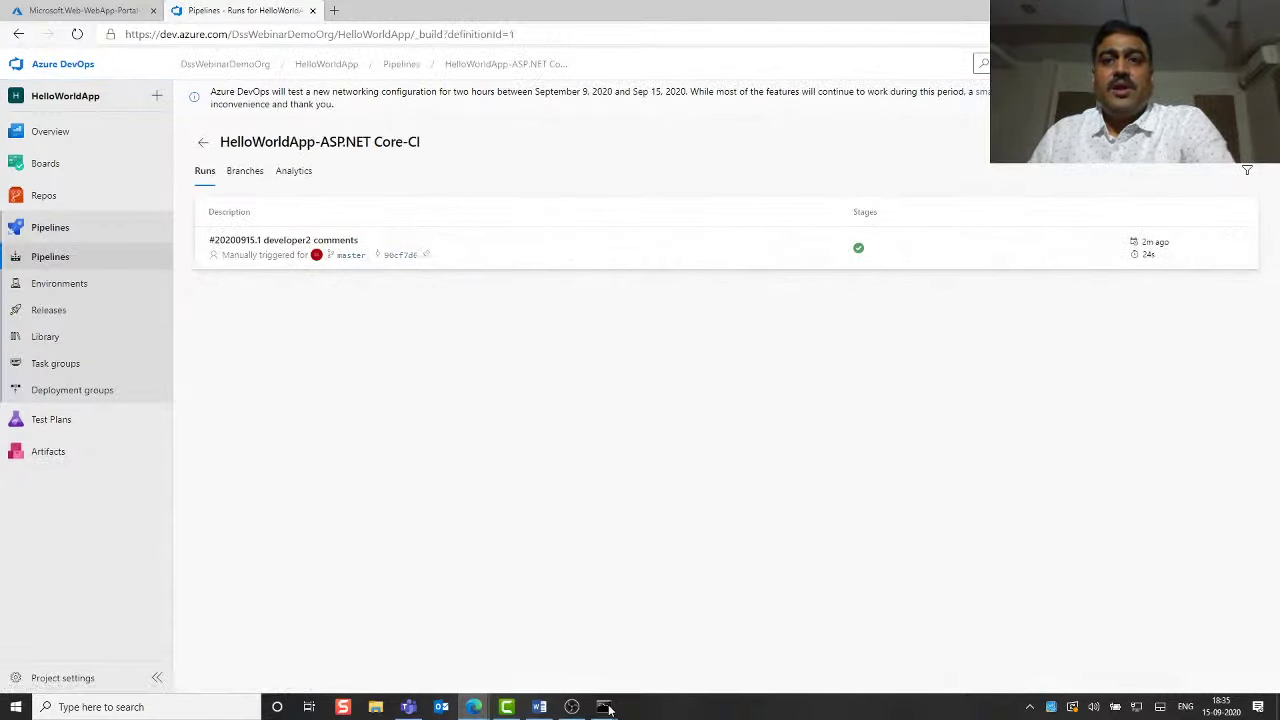
Open the project folder in VS Code by running 'Code .' in Command Prompt.
mouse_move(607, 716)
click(529, 655)
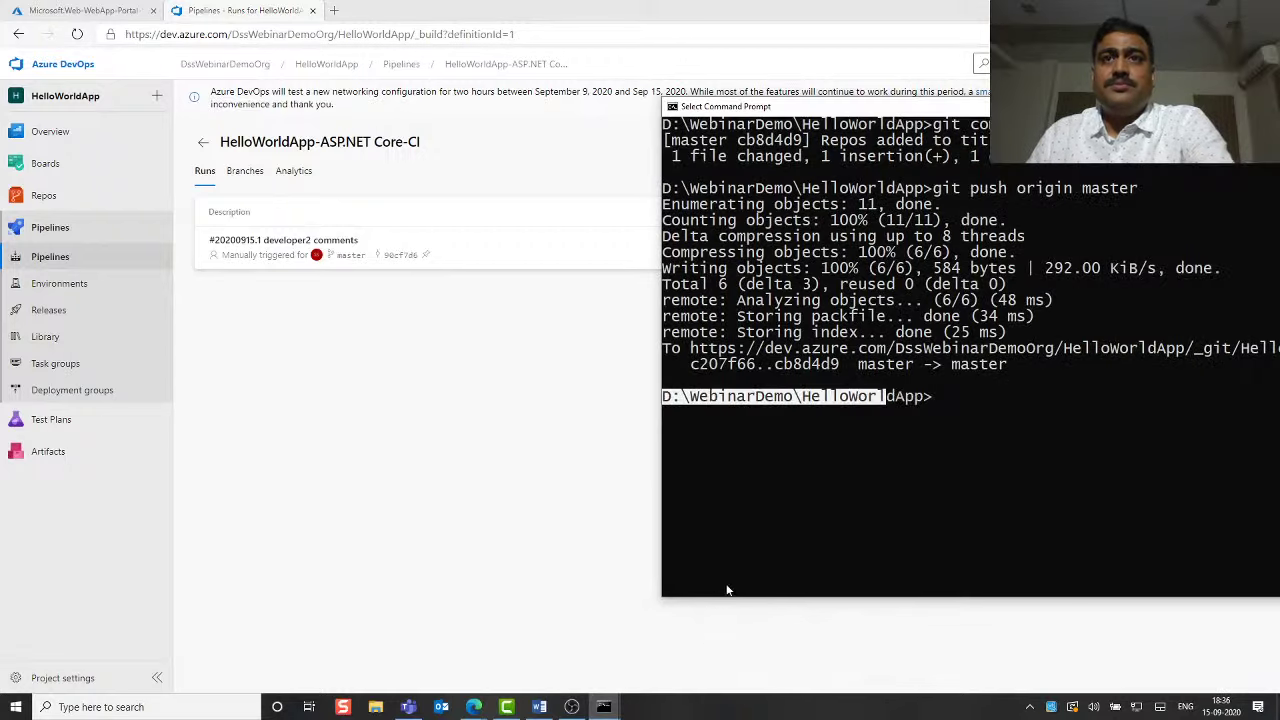
click(998, 410)
text(Code)
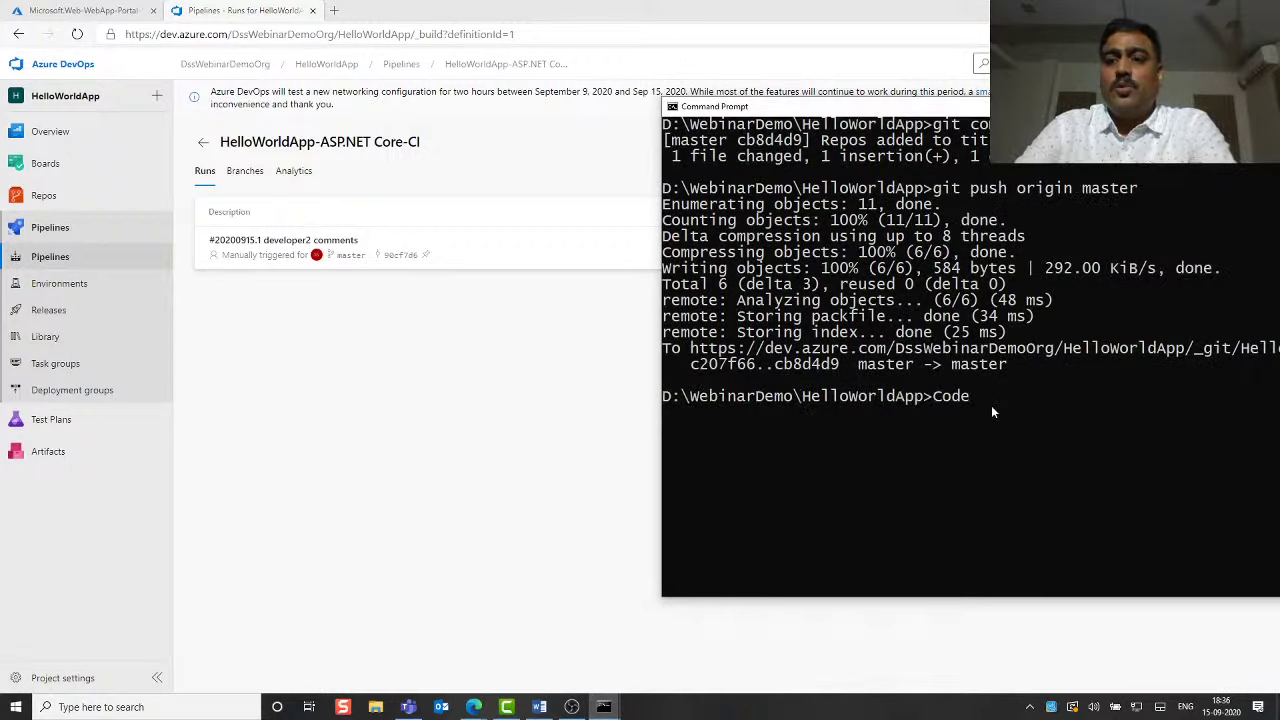
text( .)
key(Return)
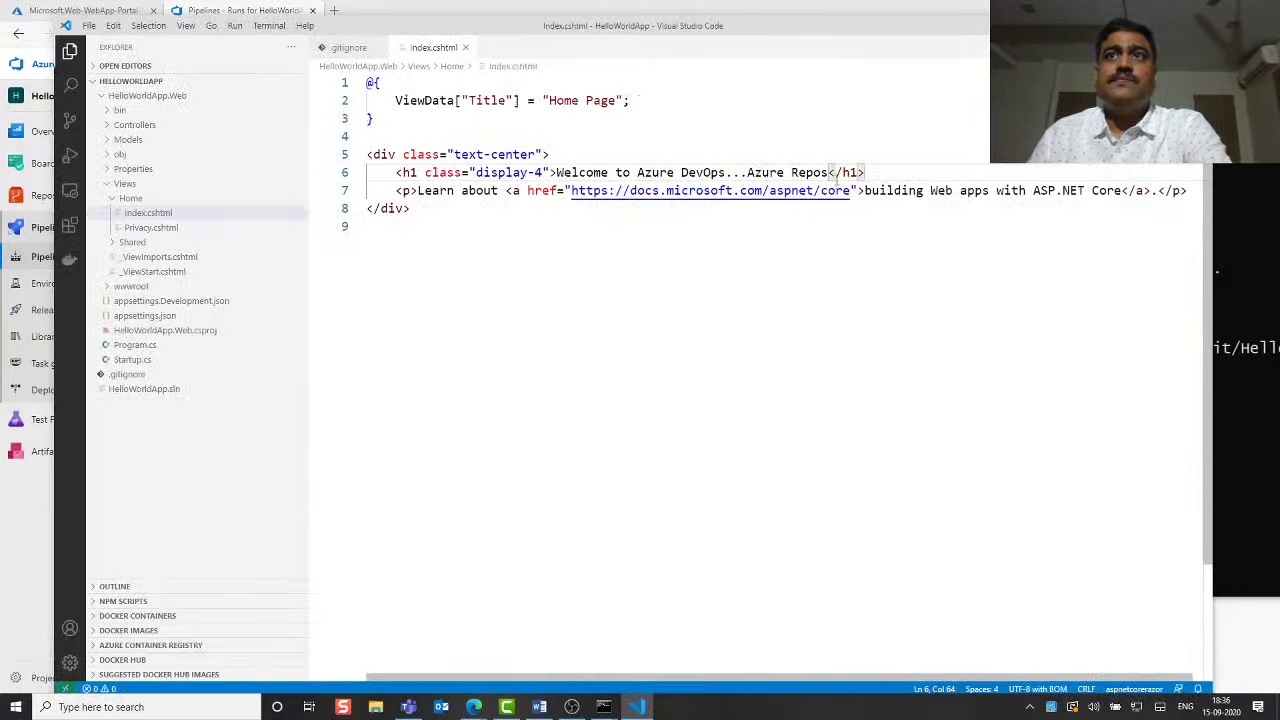
Add 'and CI Pipeline' to the Index.cshtml heading, save, and close VS Code.
text(CI )
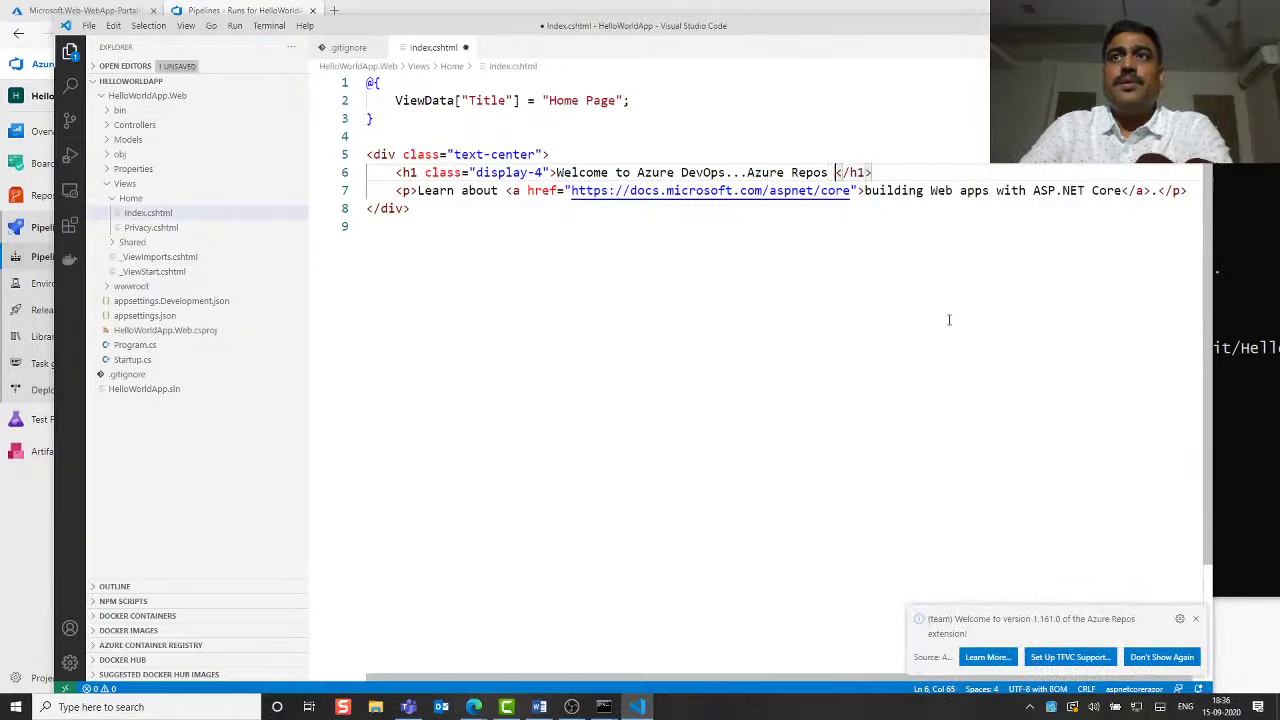
text(Pipelin)
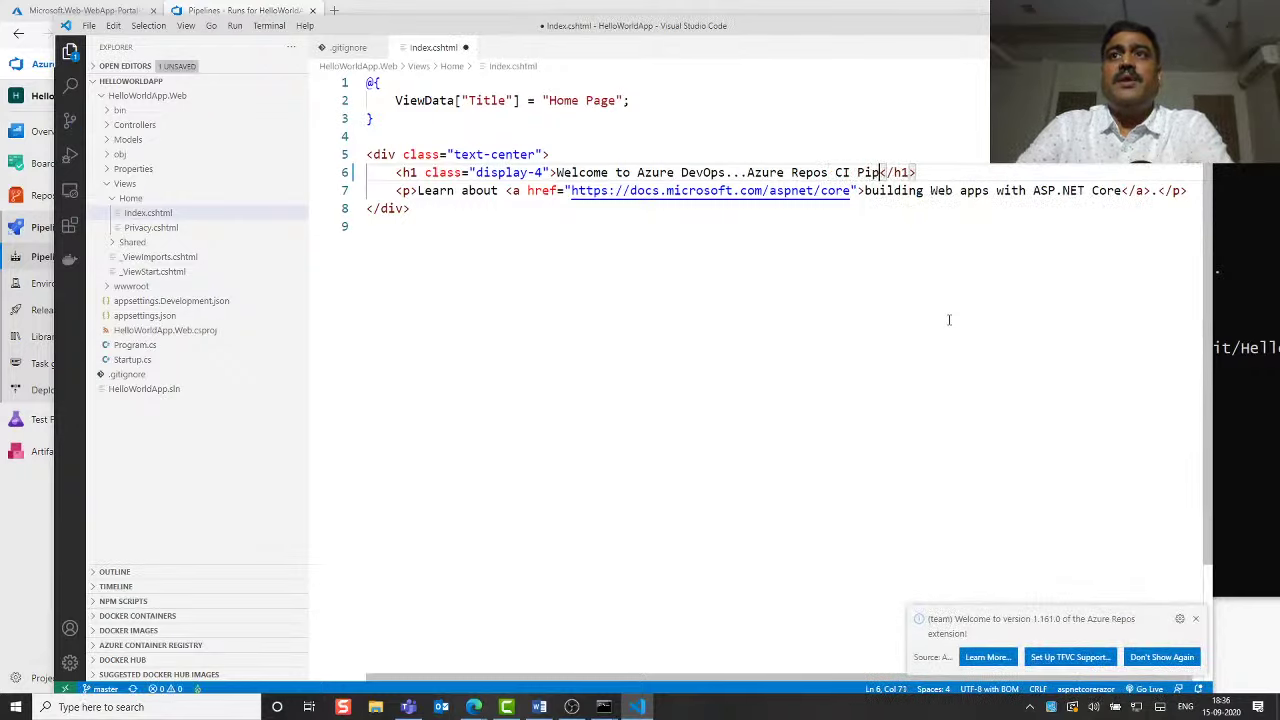
text(e)
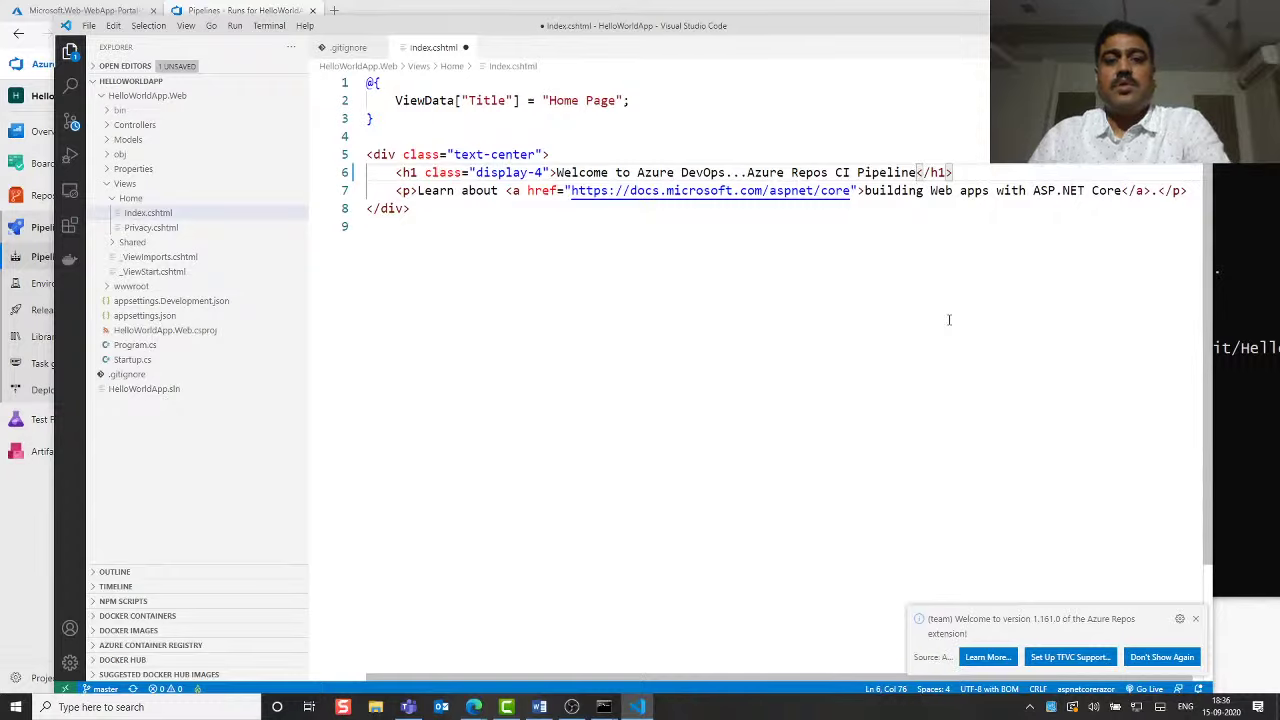
key(ctrl+Left)
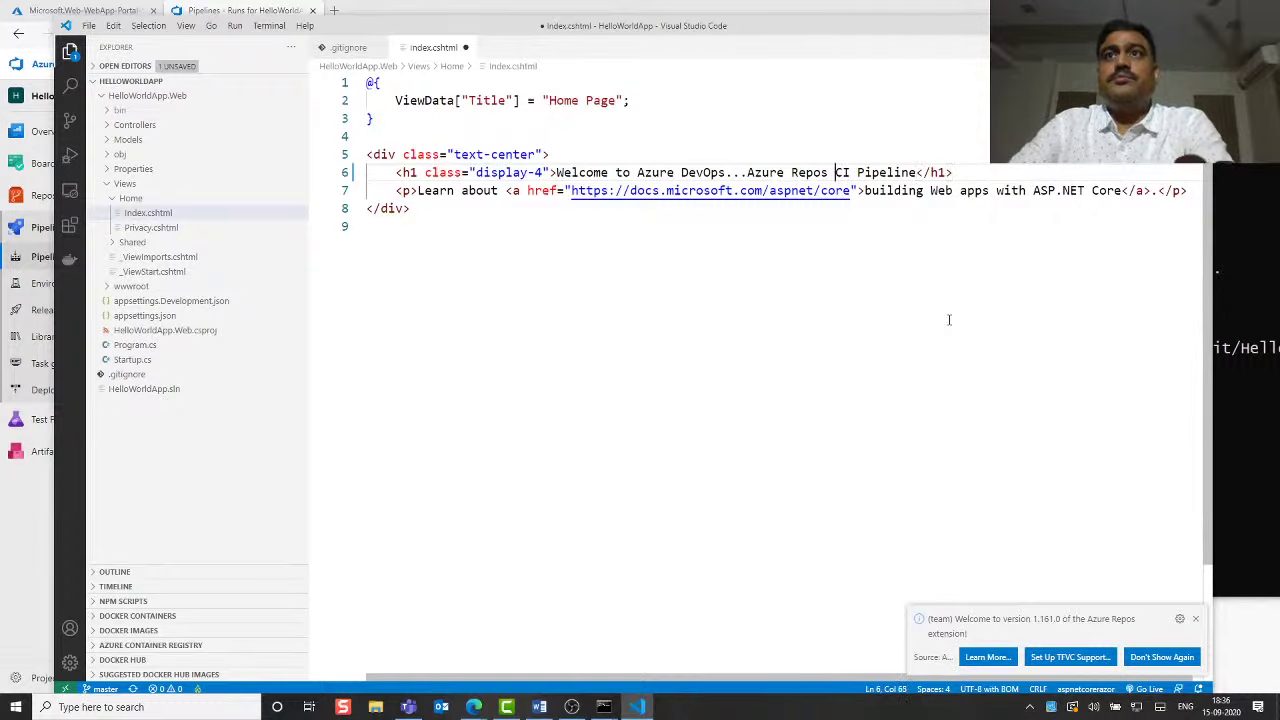
text(and)
key(ctrl+s)
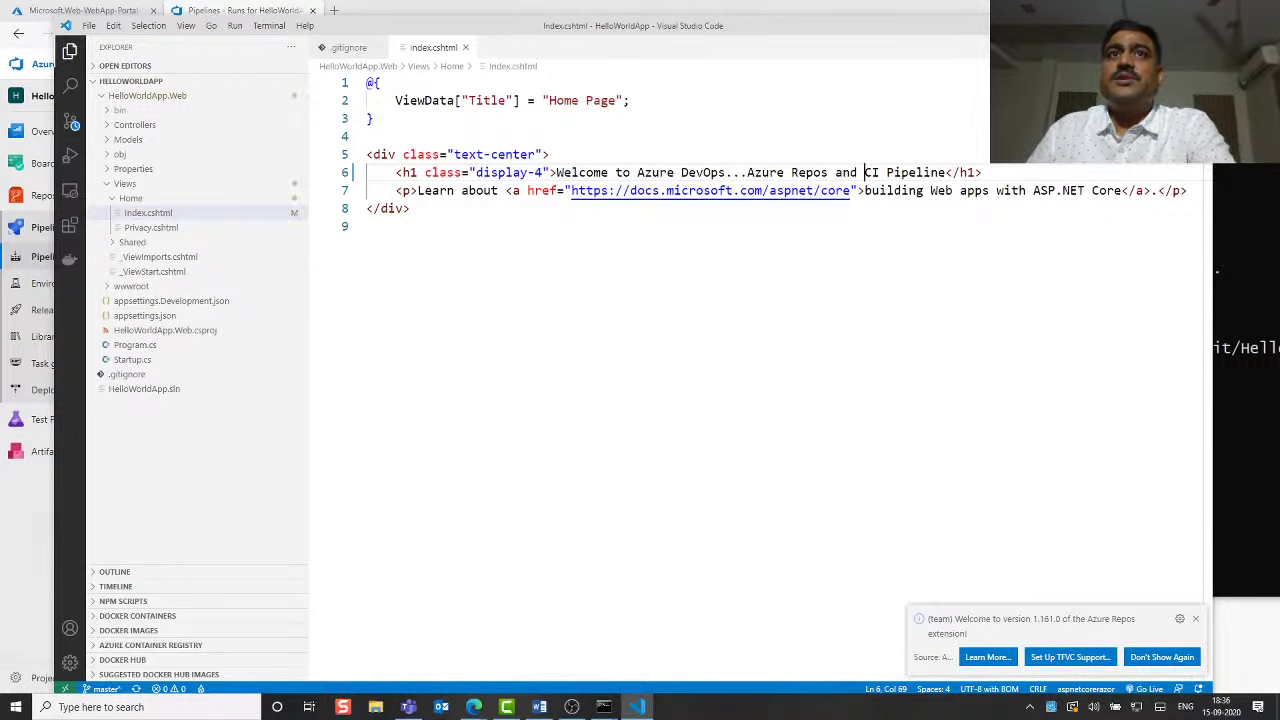
key(alt+F4)
Stage all changes and commit them with message "CI Pipleline".
text(git add .)
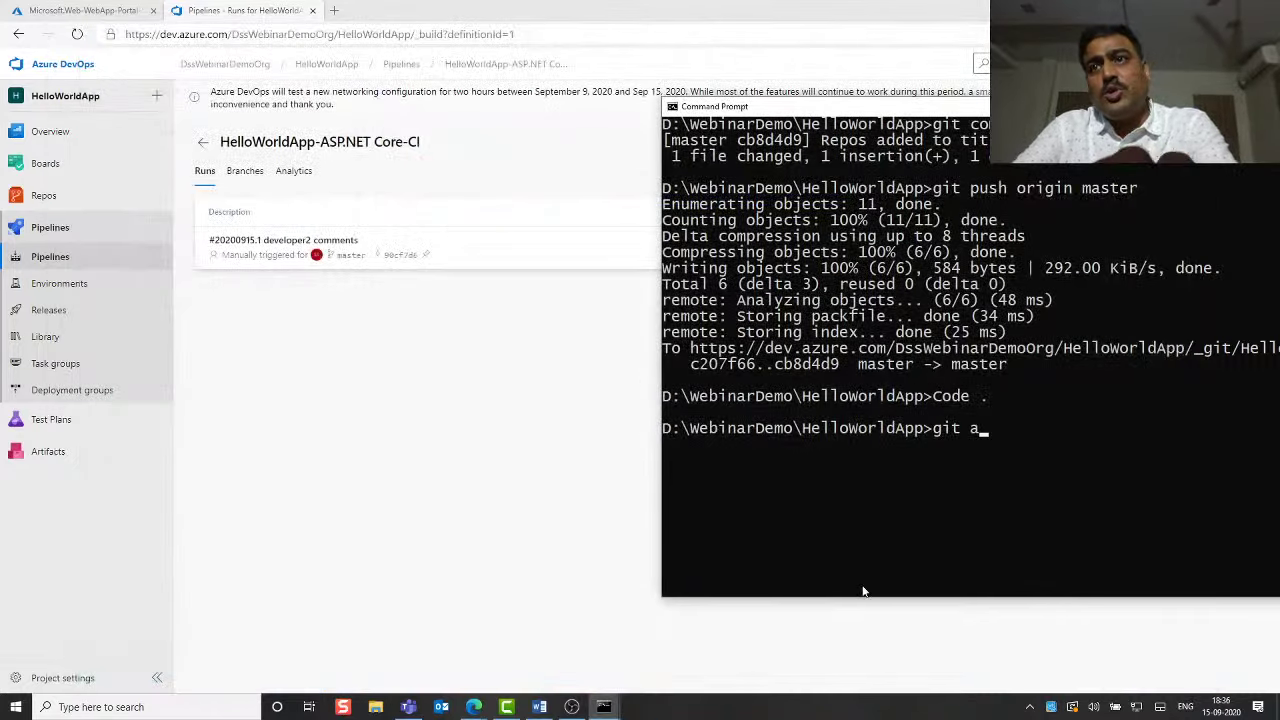
key(Return)
text(git commit -m ")
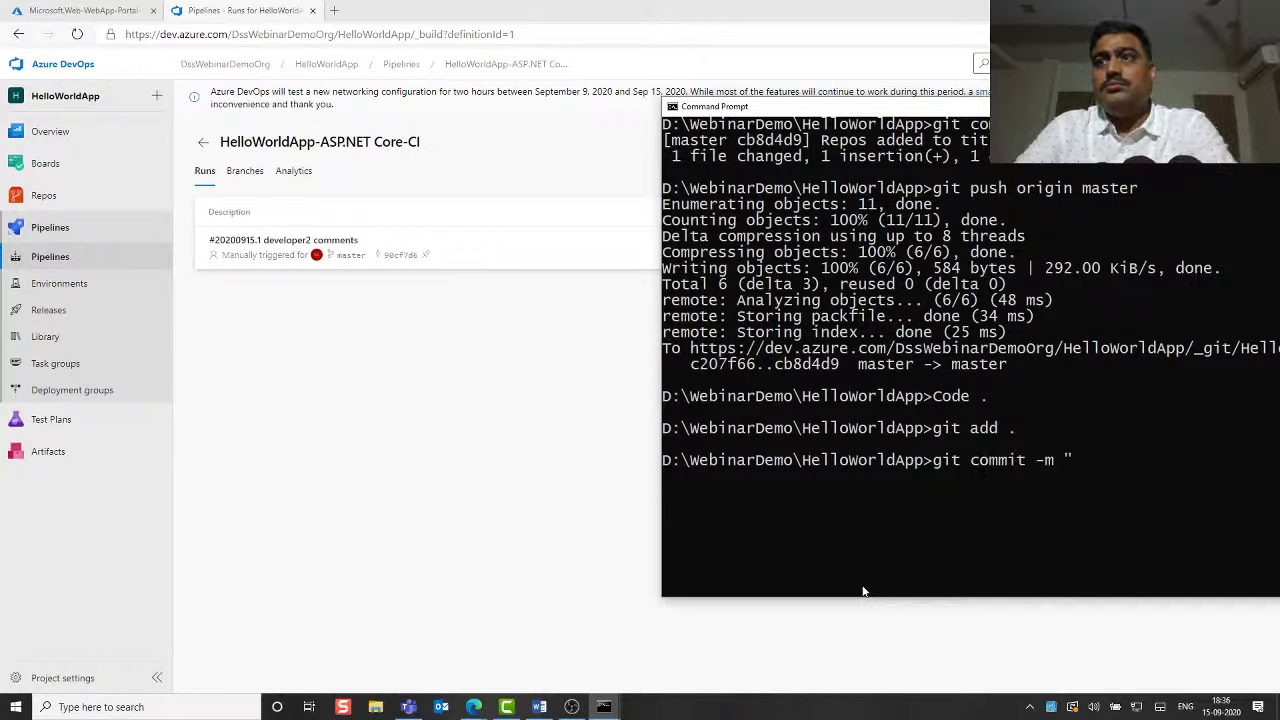
text(CI Pipleline)
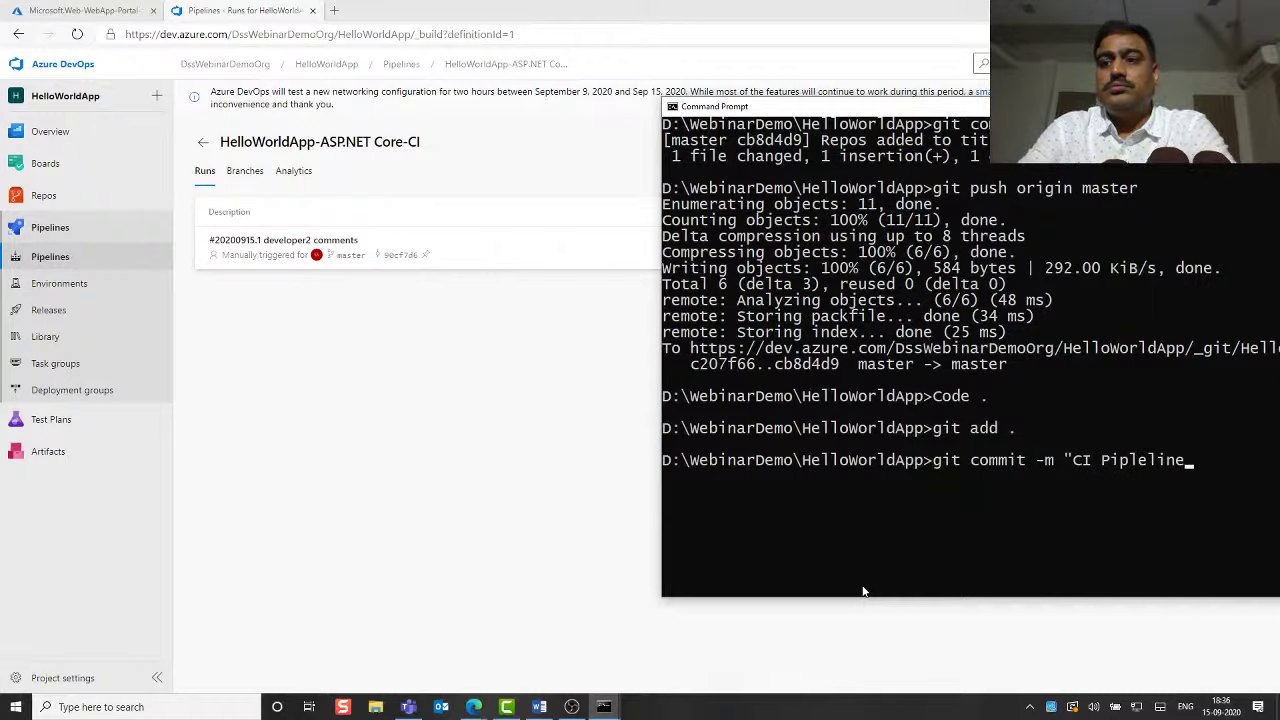
text(")
key(Return)
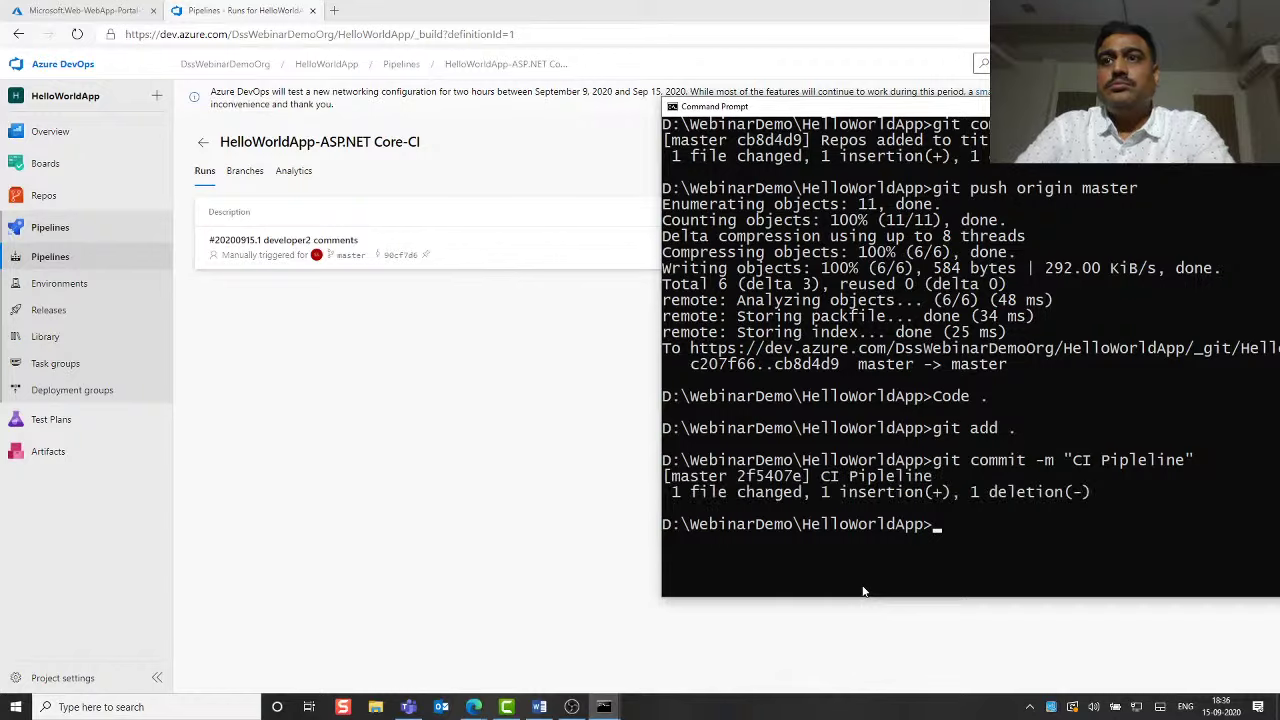
Push to origin master, which is rejected, and prepare git pull origin master.
text(git )
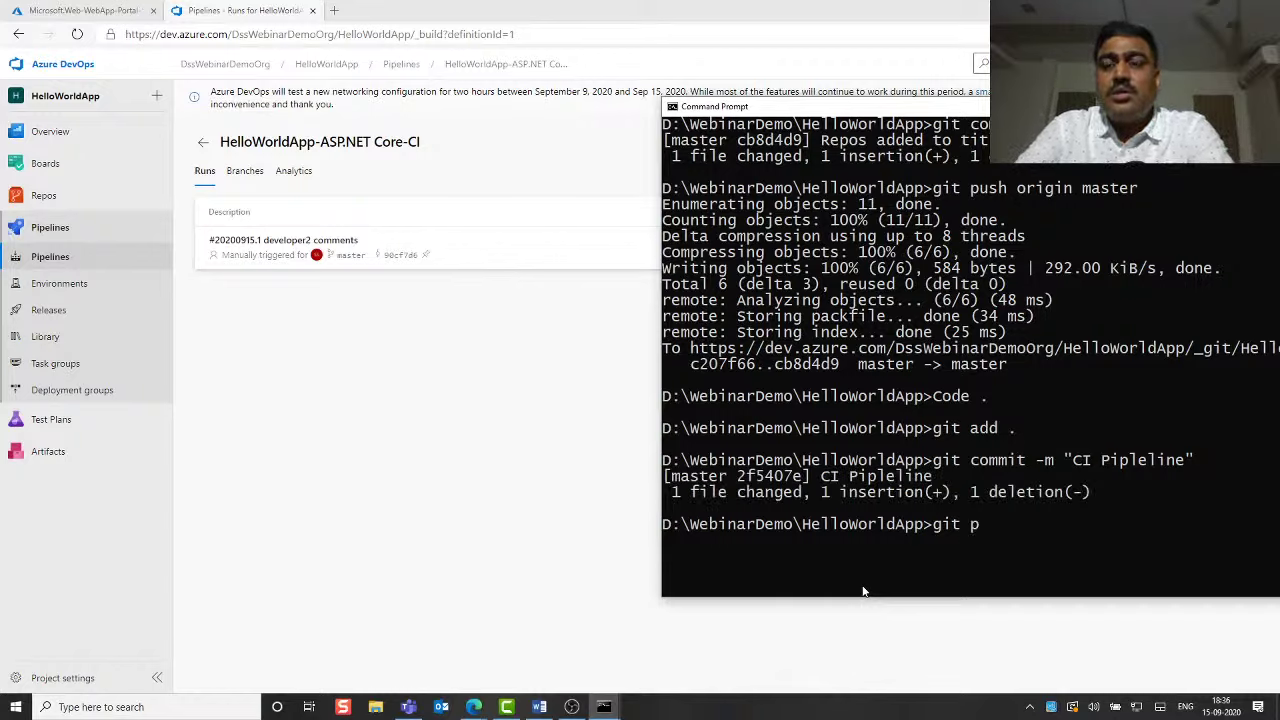
text(push ori)
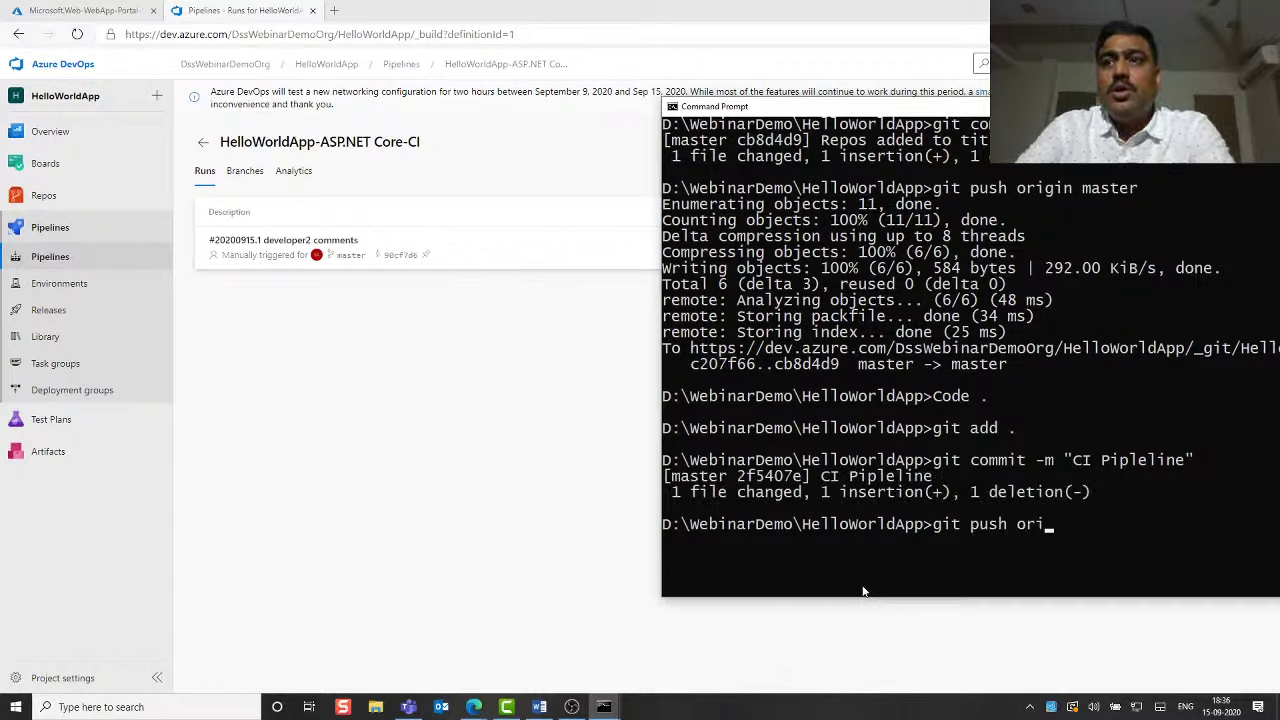
text(gin master)
key(Return)
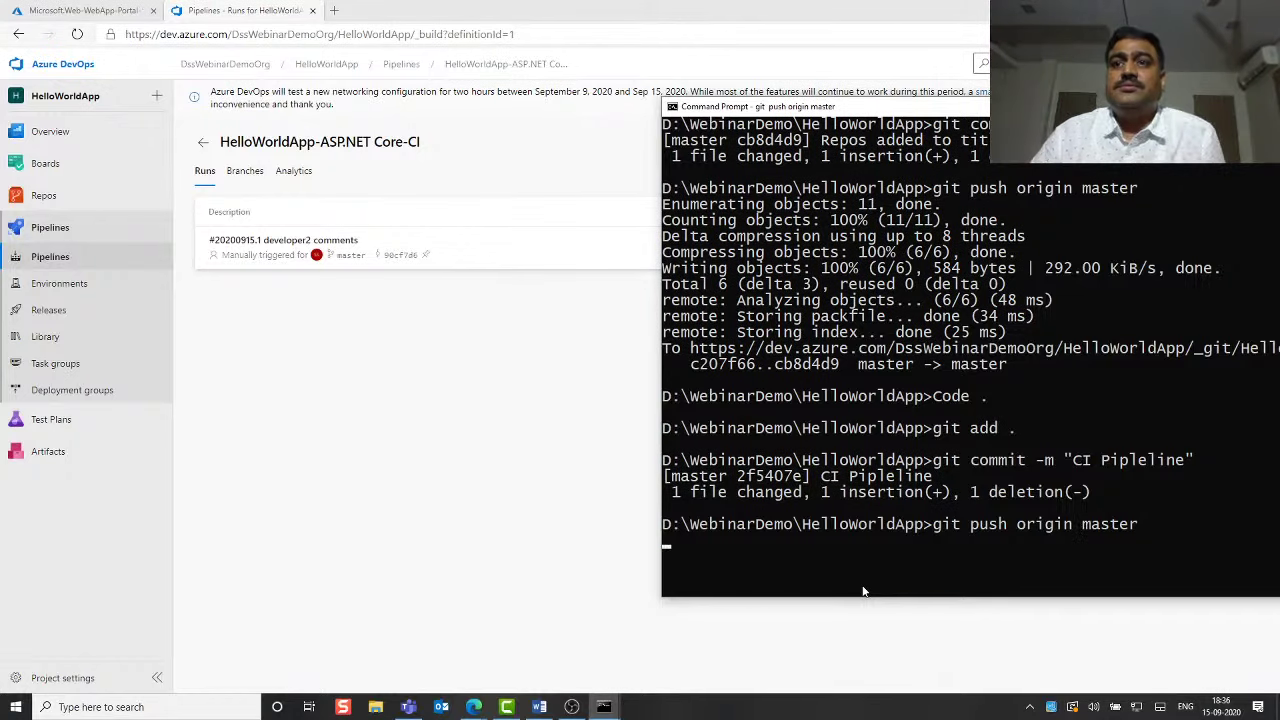
drag(922, 118, 516, 188)
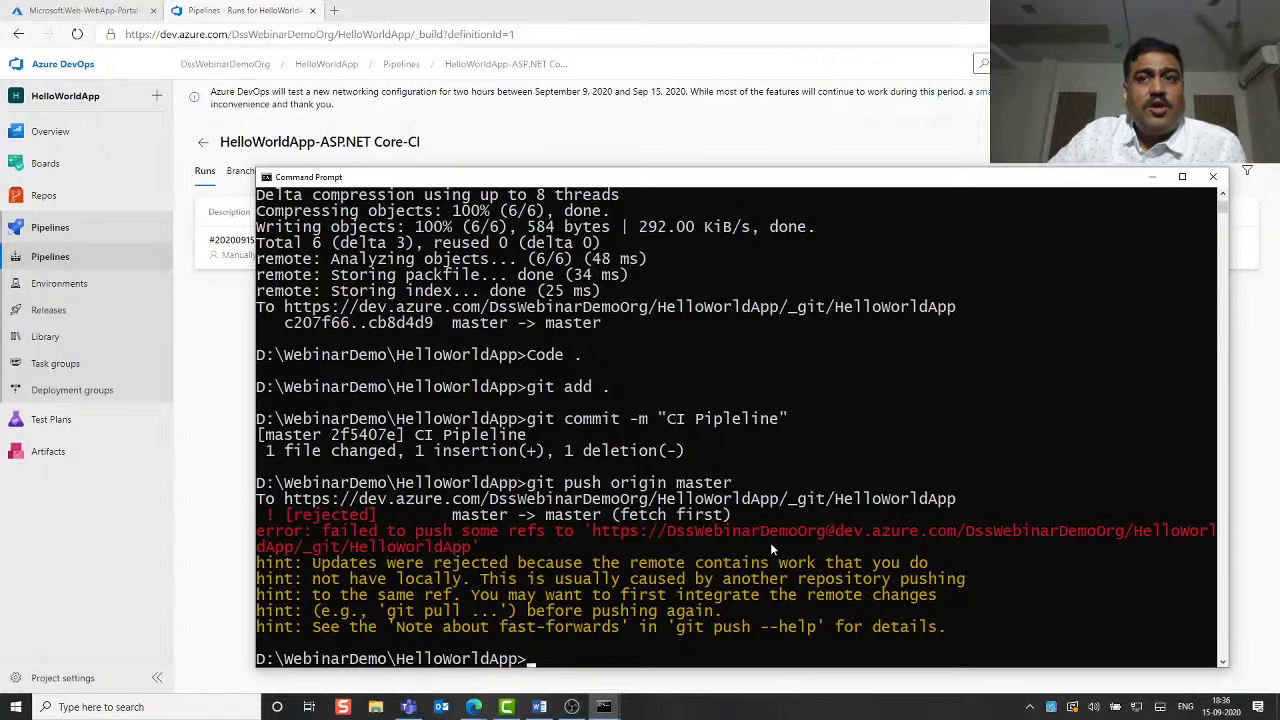
scroll(770, 542, down, 2)
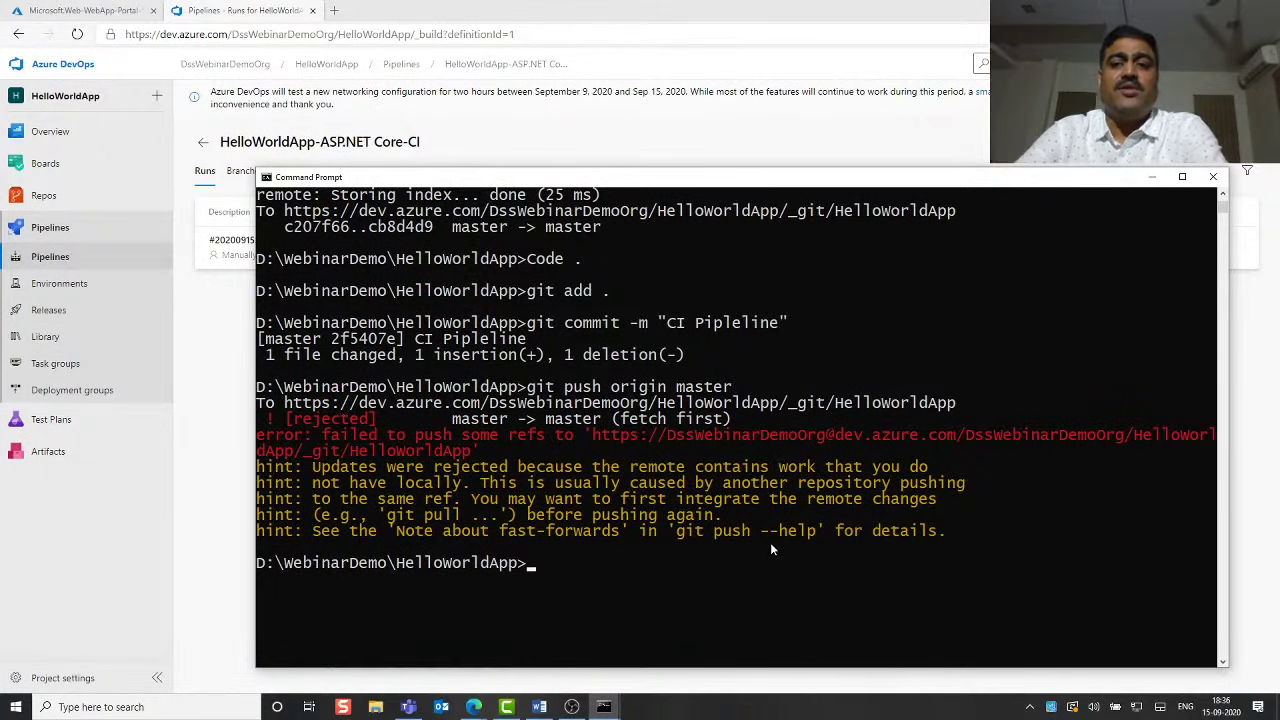
text(git p)
key(BackSpace)
key(BackSpace)
text(t pu)
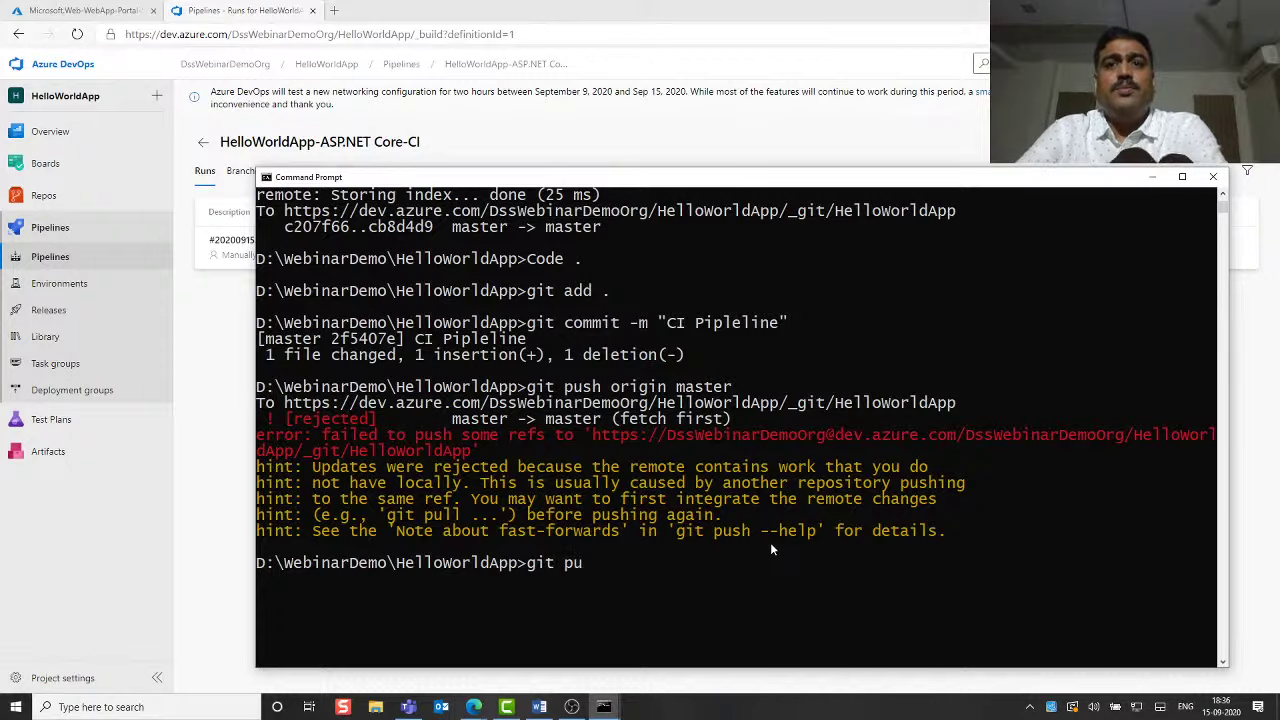
text(ll )
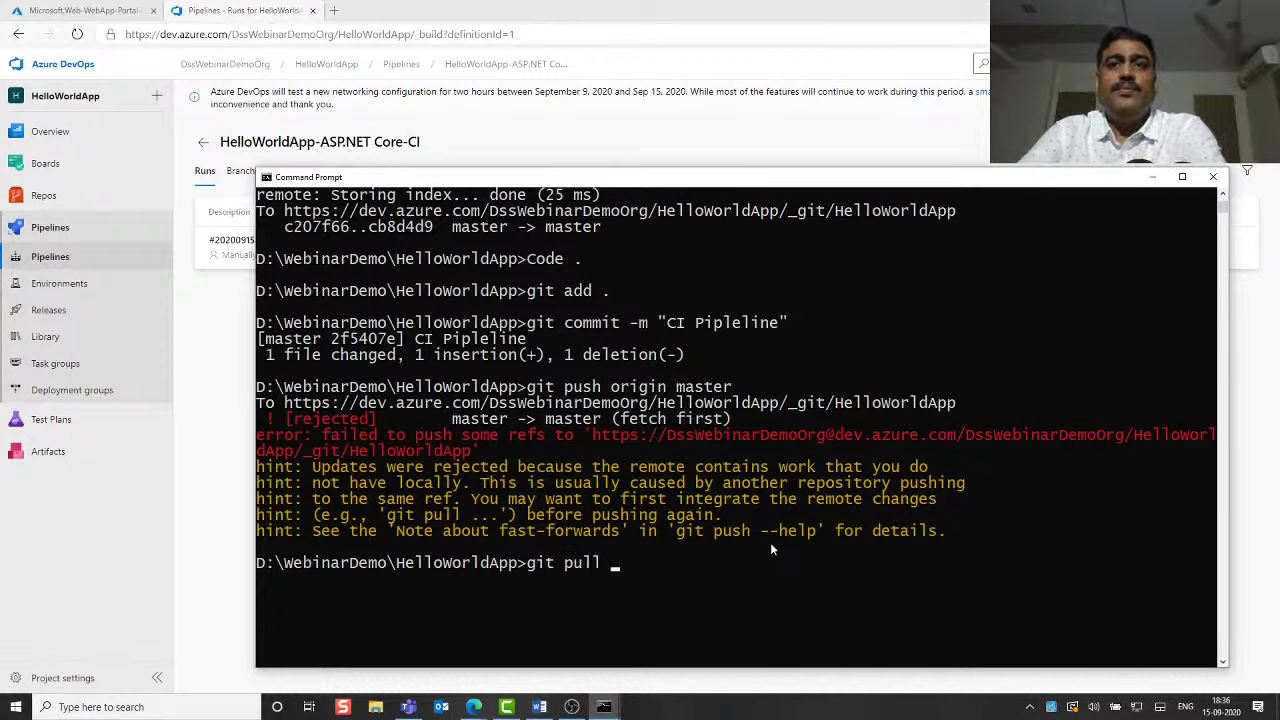
text(origin master)
Pull origin master and retry git push origin master.
key(Return)
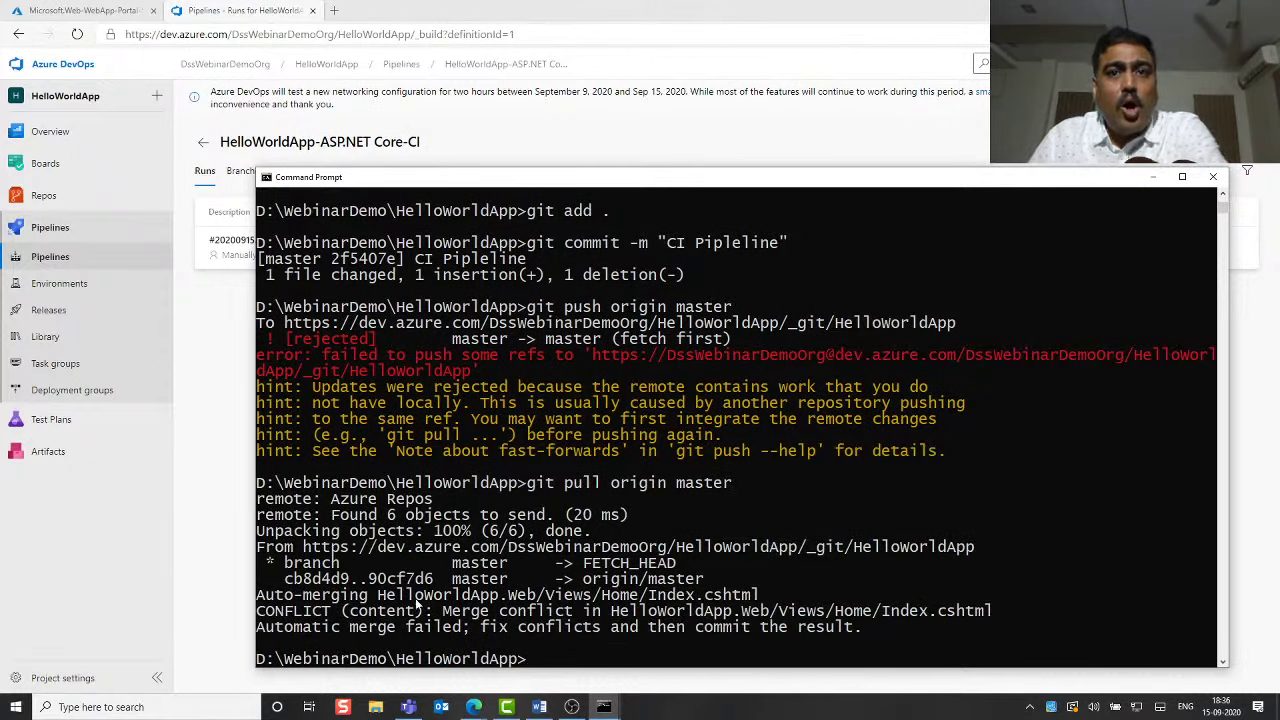
drag(258, 594, 980, 610)
scroll(774, 597, down, 4)
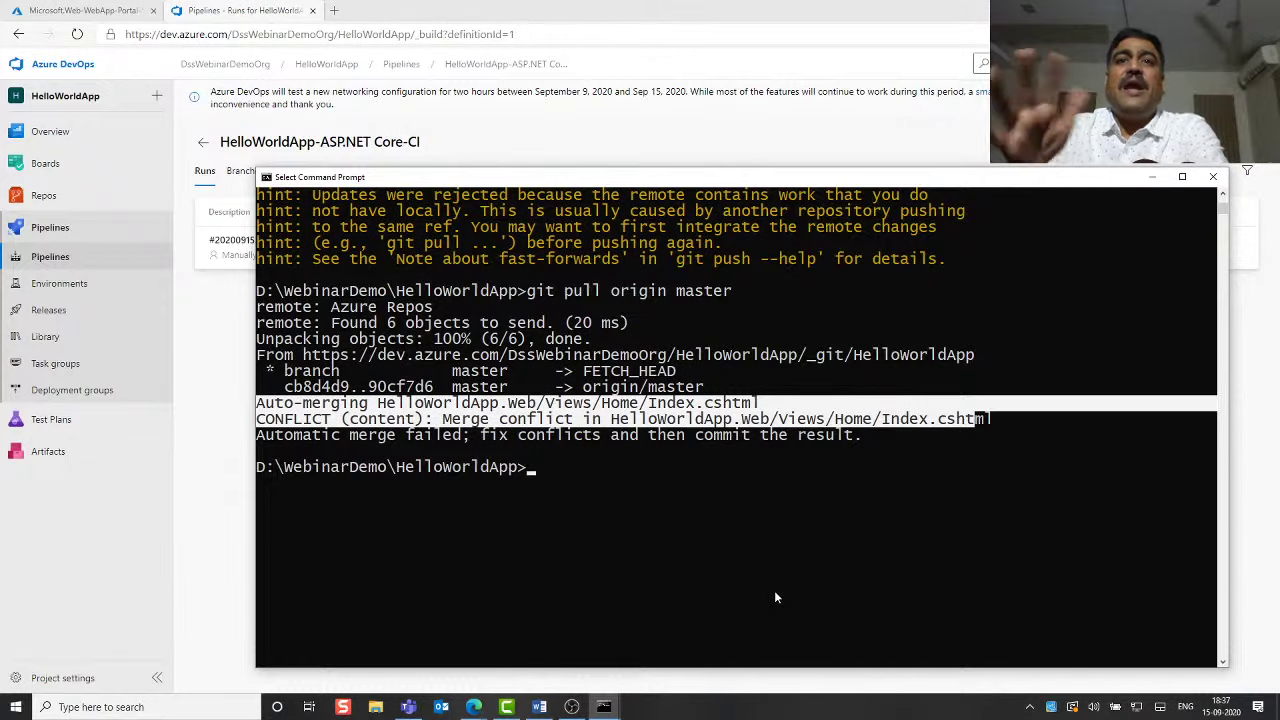
key(Escape)
key(Up)
key(Up)
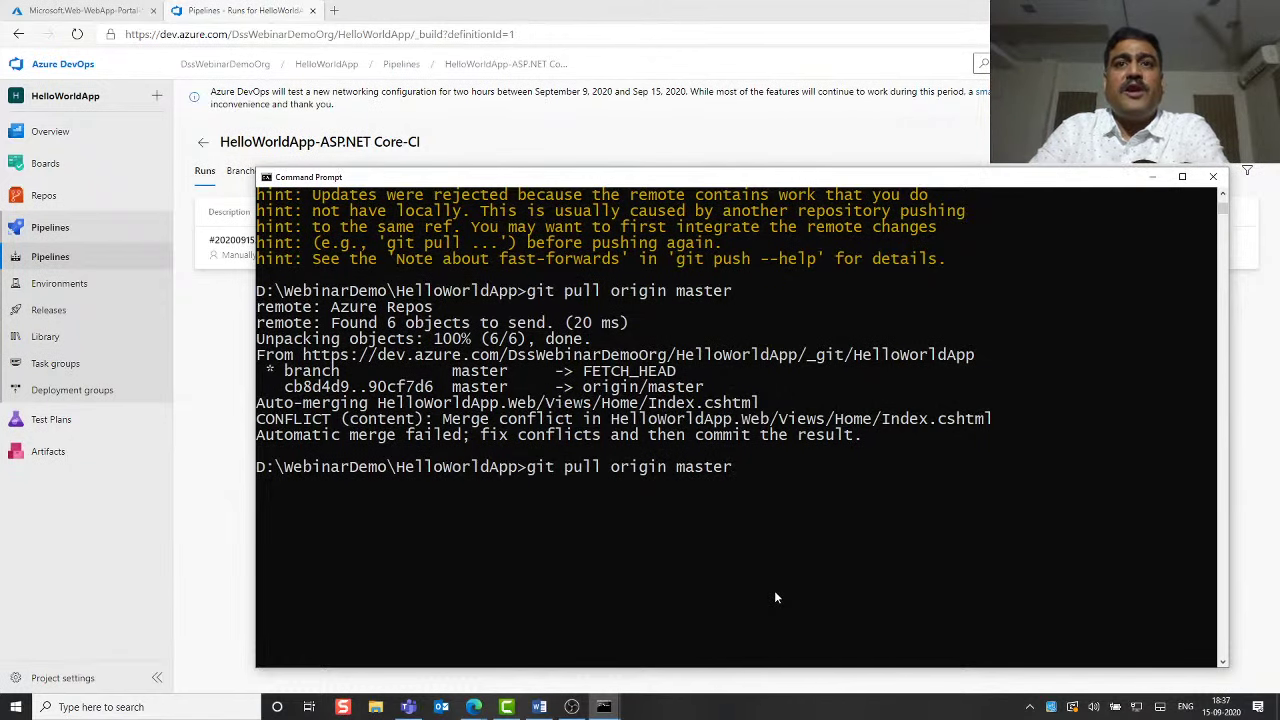
key(Return)
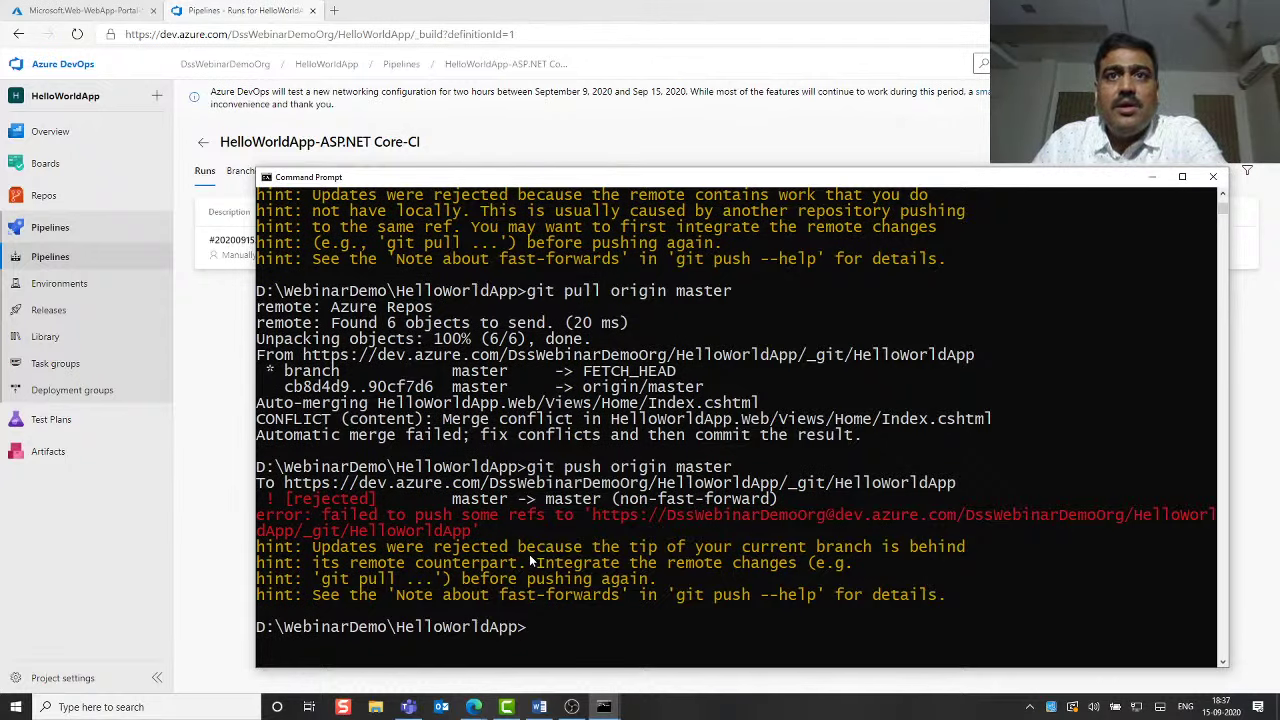
Point out the Index.cshtml automatic merge failure and open the project with 'Code .'.
scroll(542, 514, down, 1)
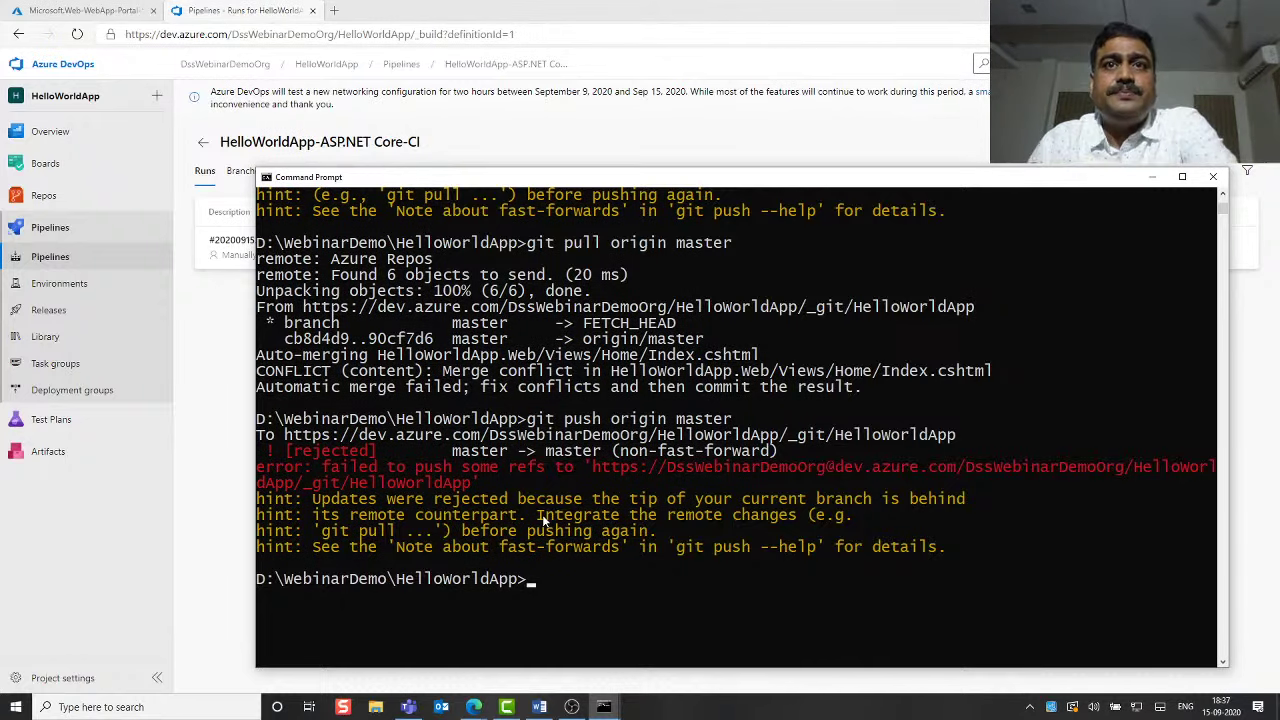
click(260, 388)
drag(262, 393, 868, 396)
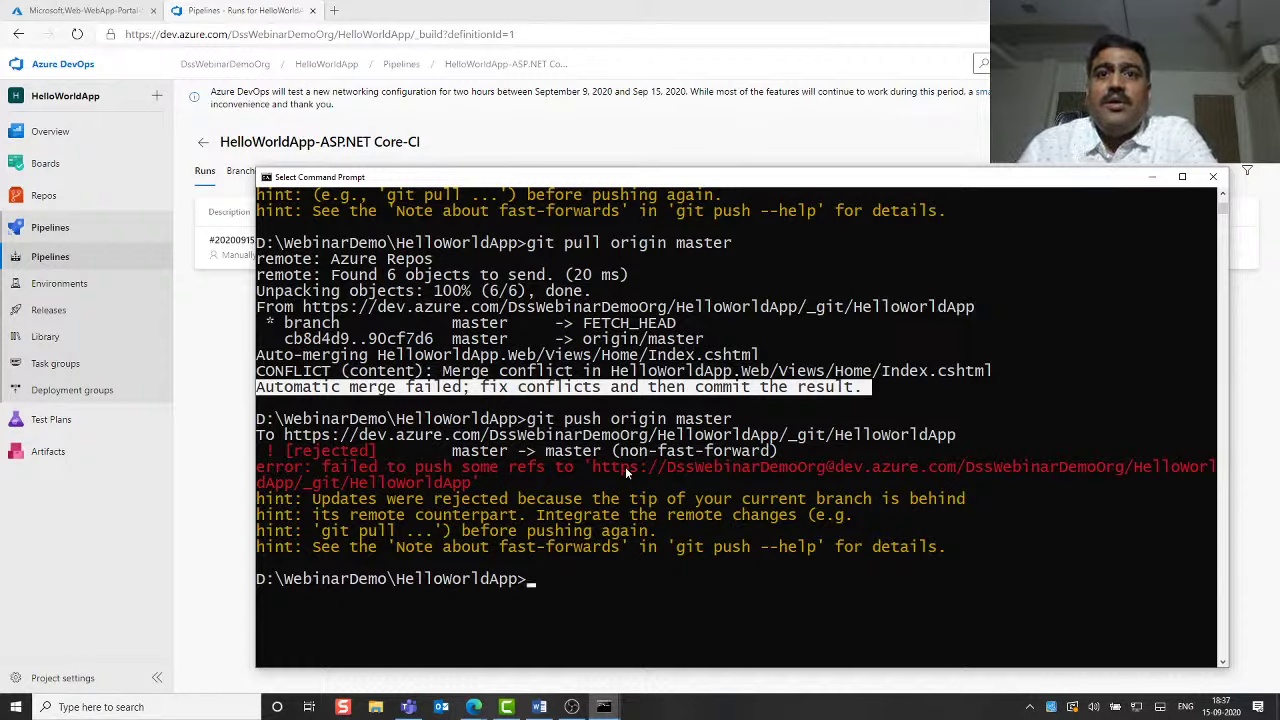
drag(611, 380, 1002, 372)
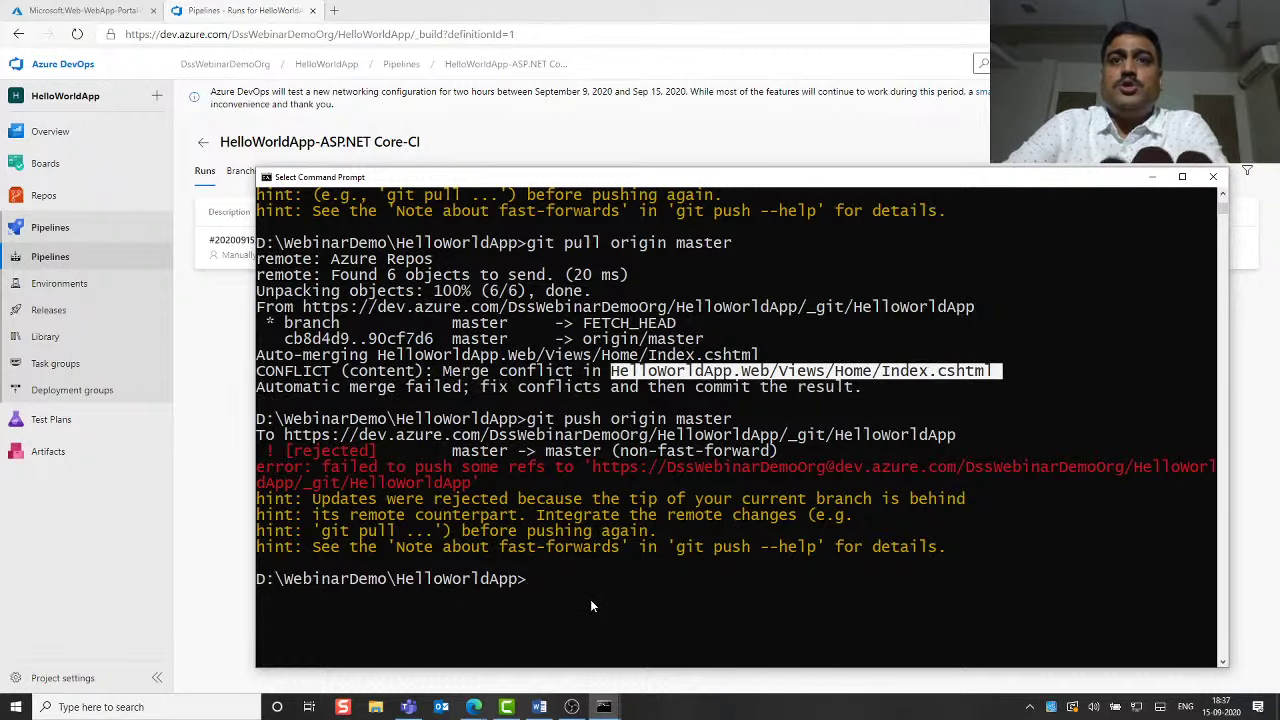
key(ctrl+c)
text(Code .)
key(Return)
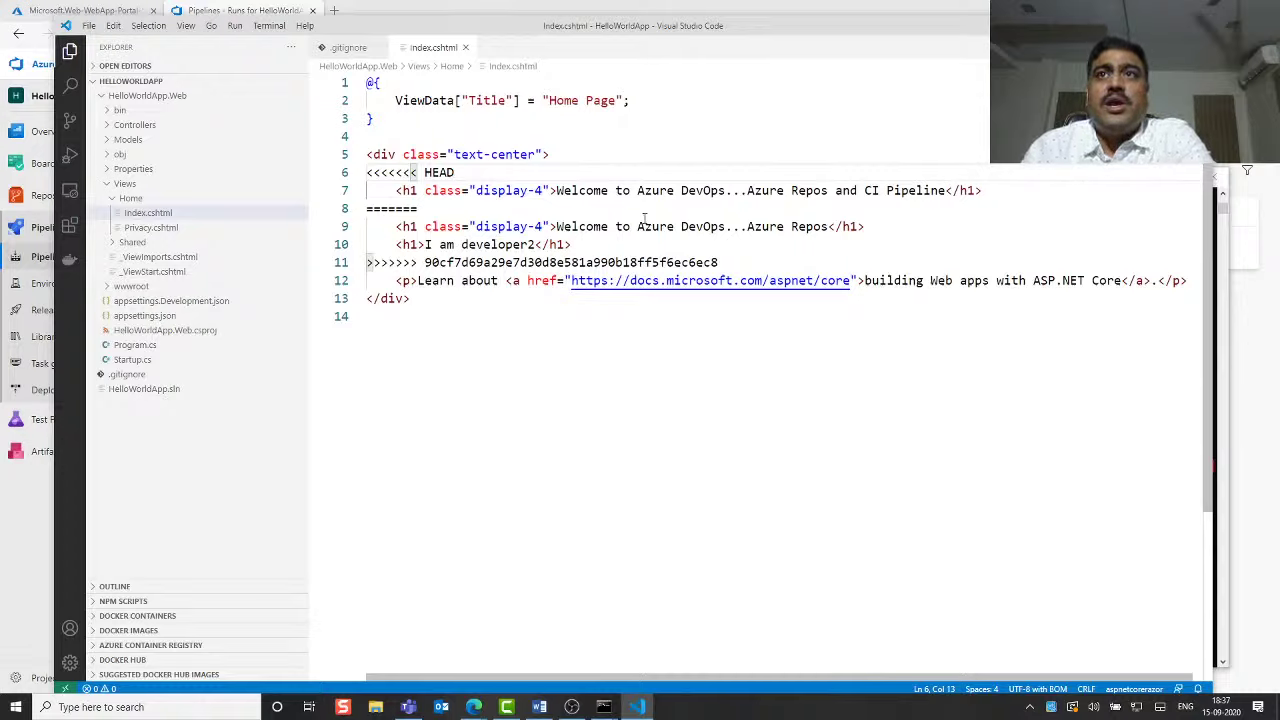
Accept the current change keeping the CI Pipeline heading, save Index.cshtml, and close VS Code.
drag(741, 262, 366, 208)
click(474, 226)
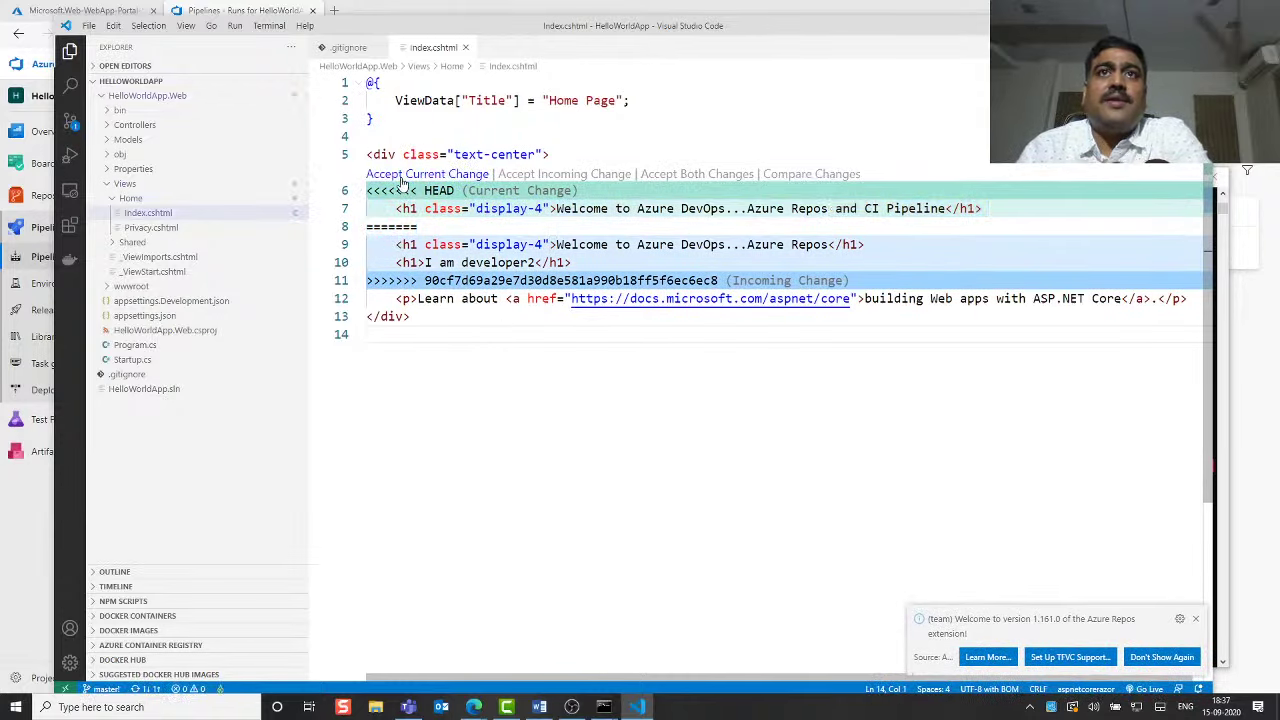
click(404, 176)
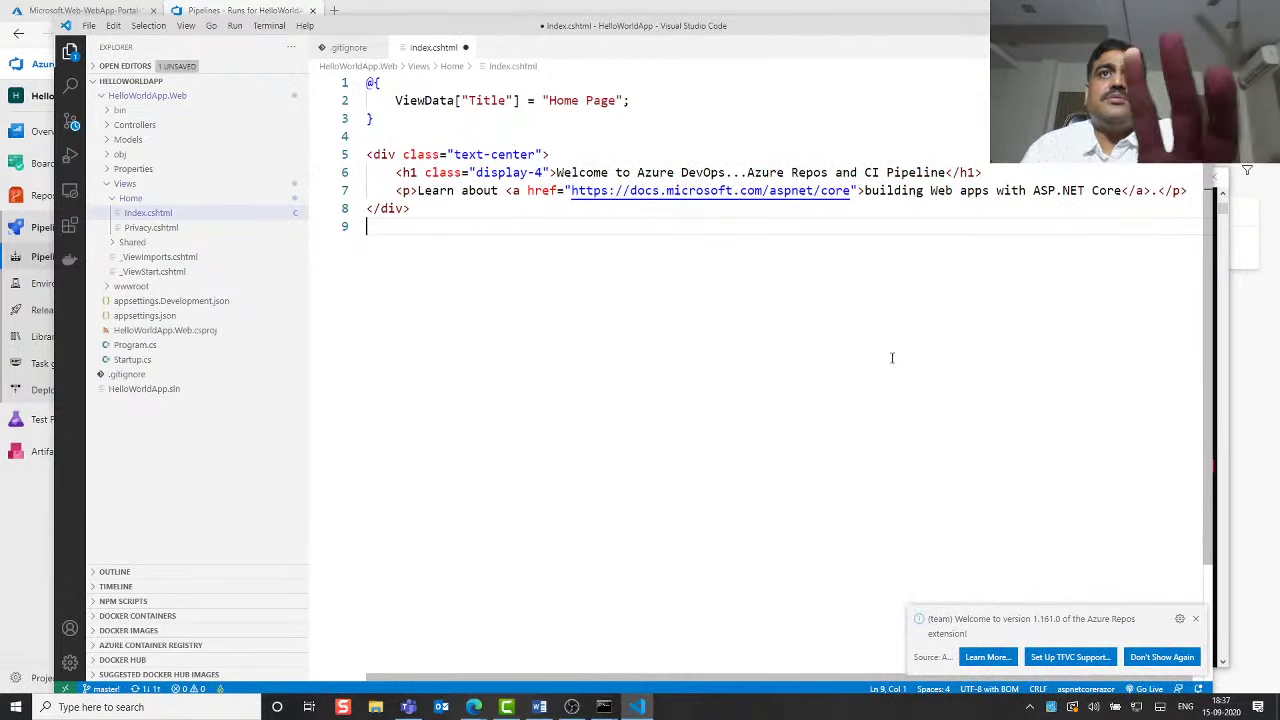
key(ctrl+s)
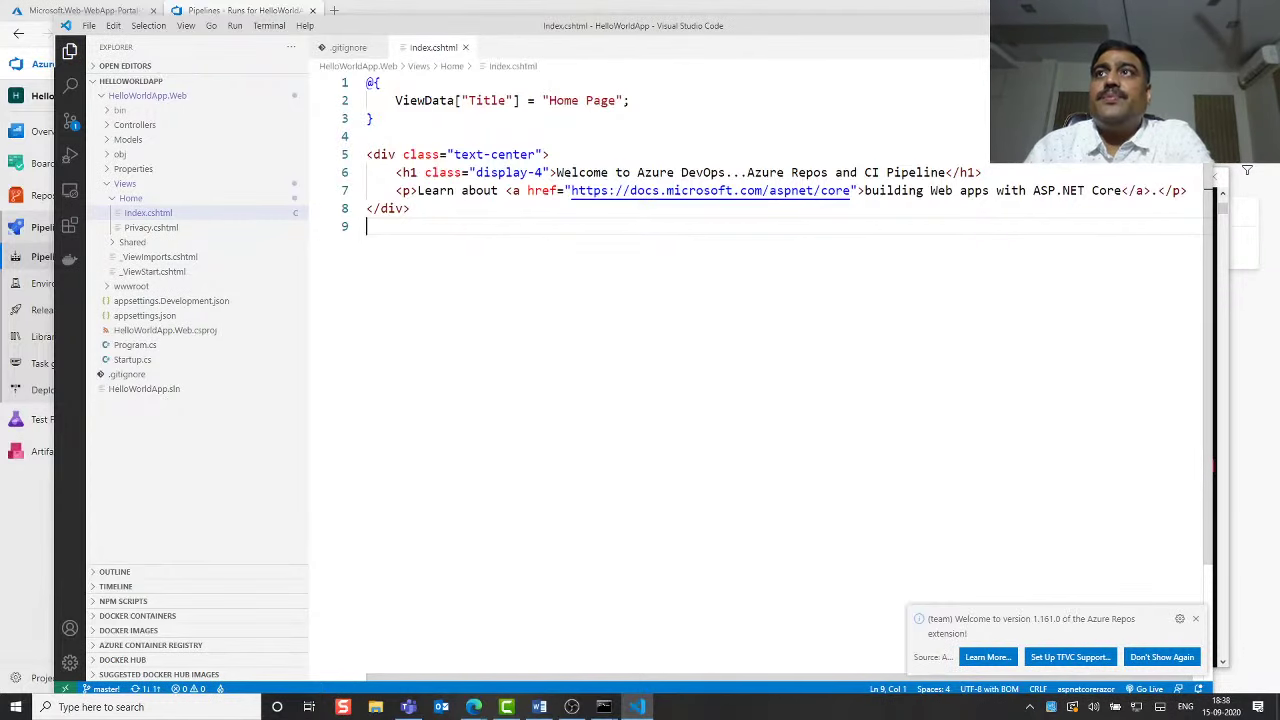
key(alt+F4)
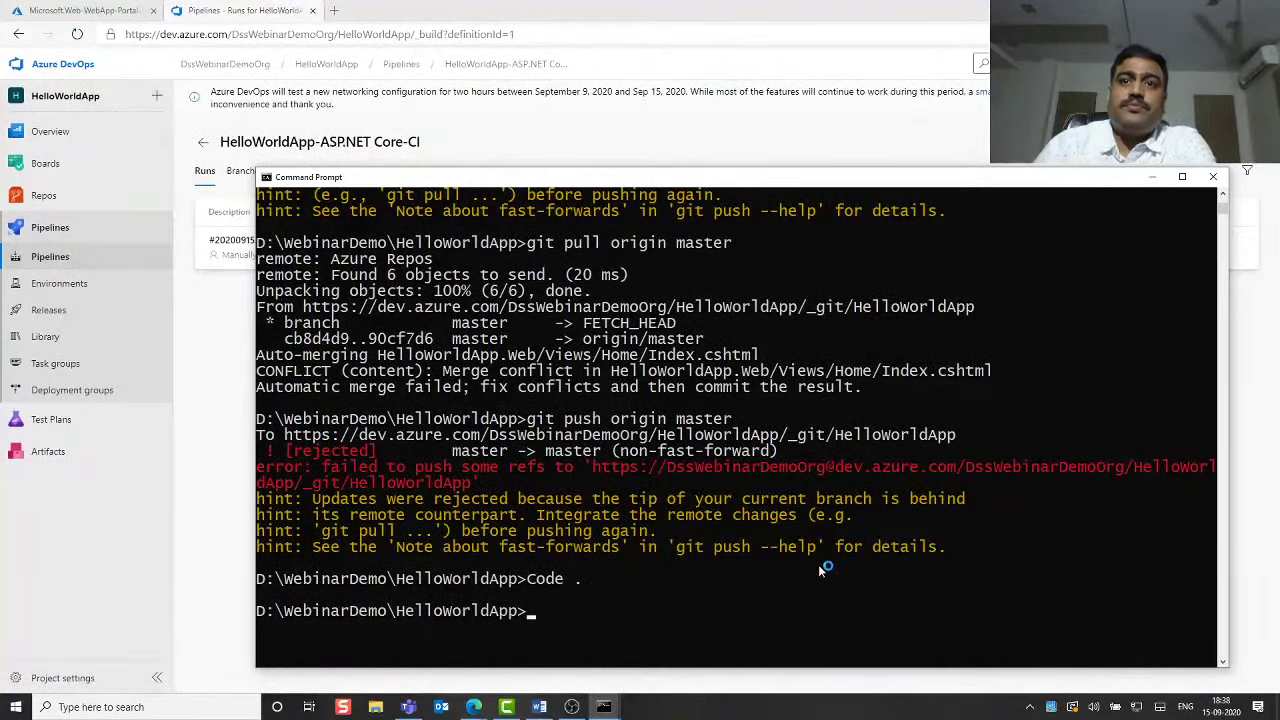
Stage all changes and commit them as "Conflict Resolved".
text(git add )
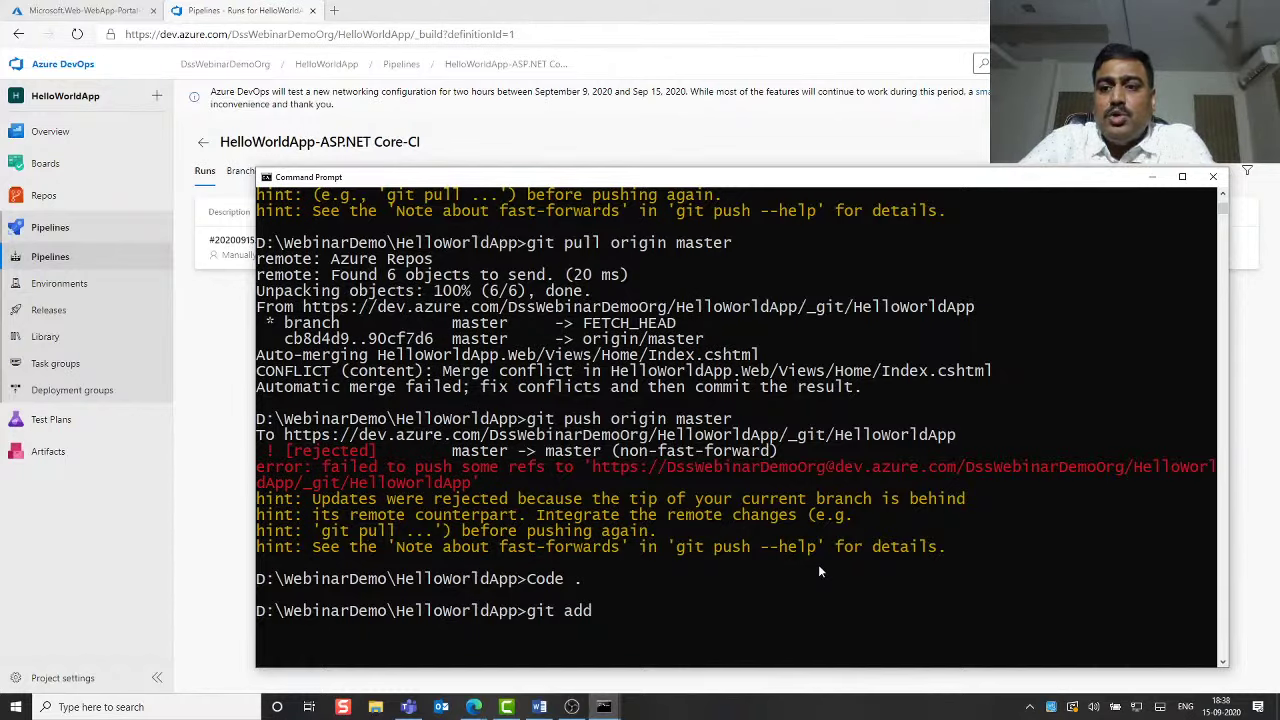
text(.)
key(Return)
text(git)
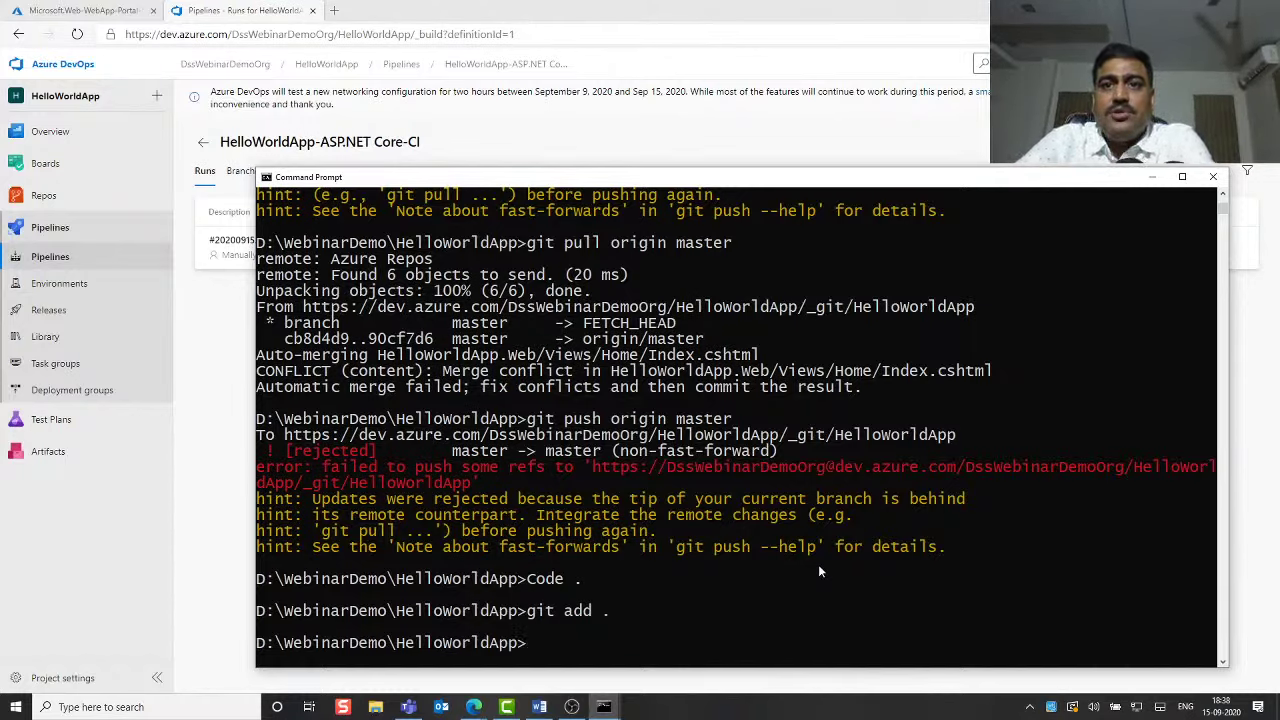
text(git commit )
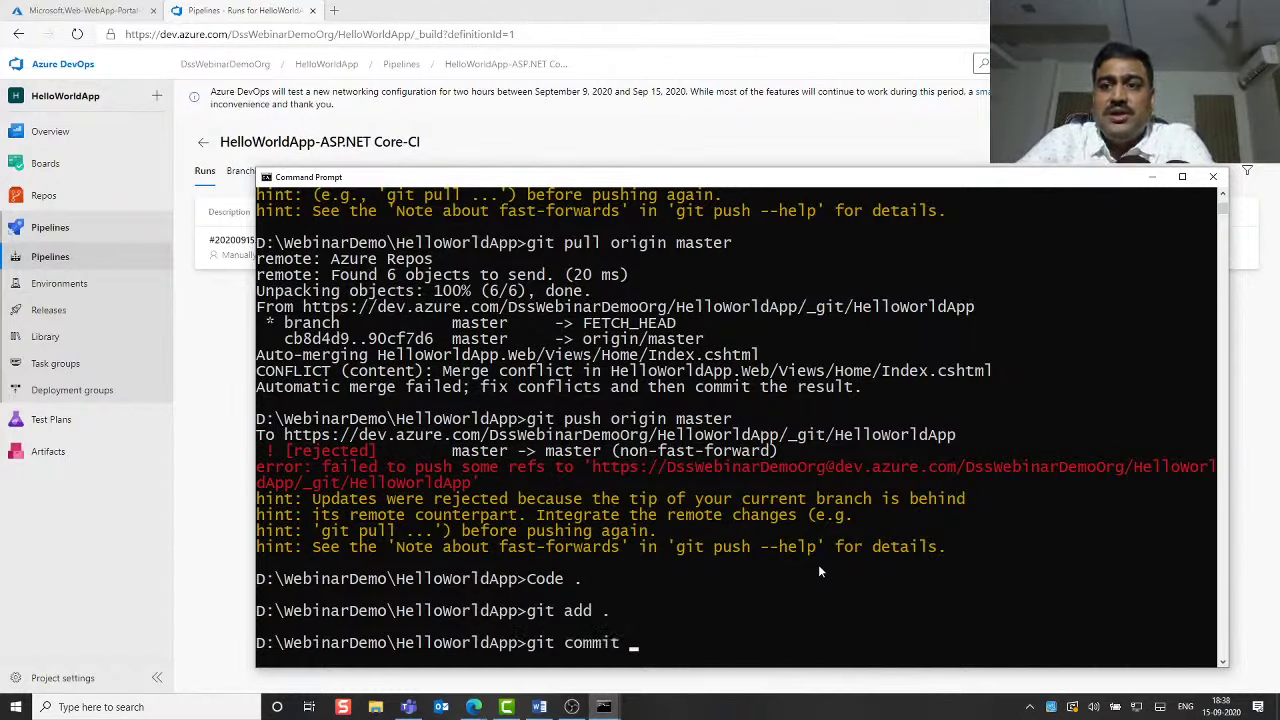
text(-m "Cof)
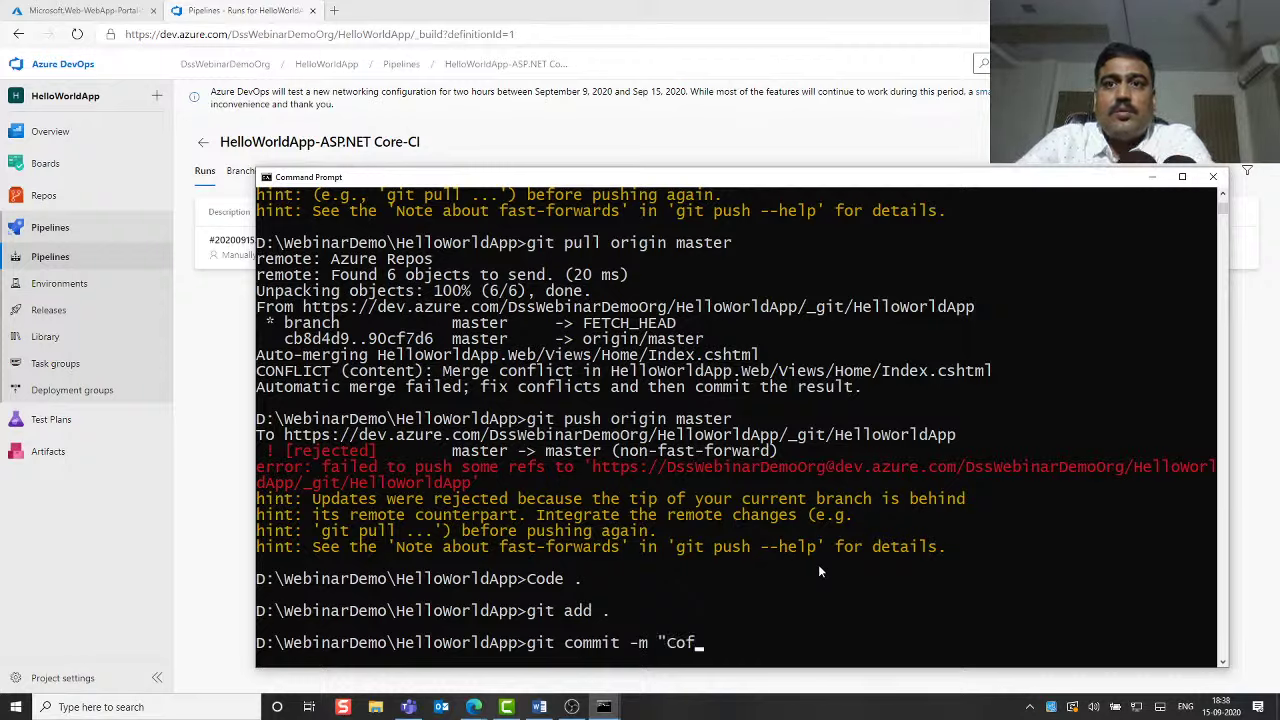
key(BackSpace)
text(nfl)
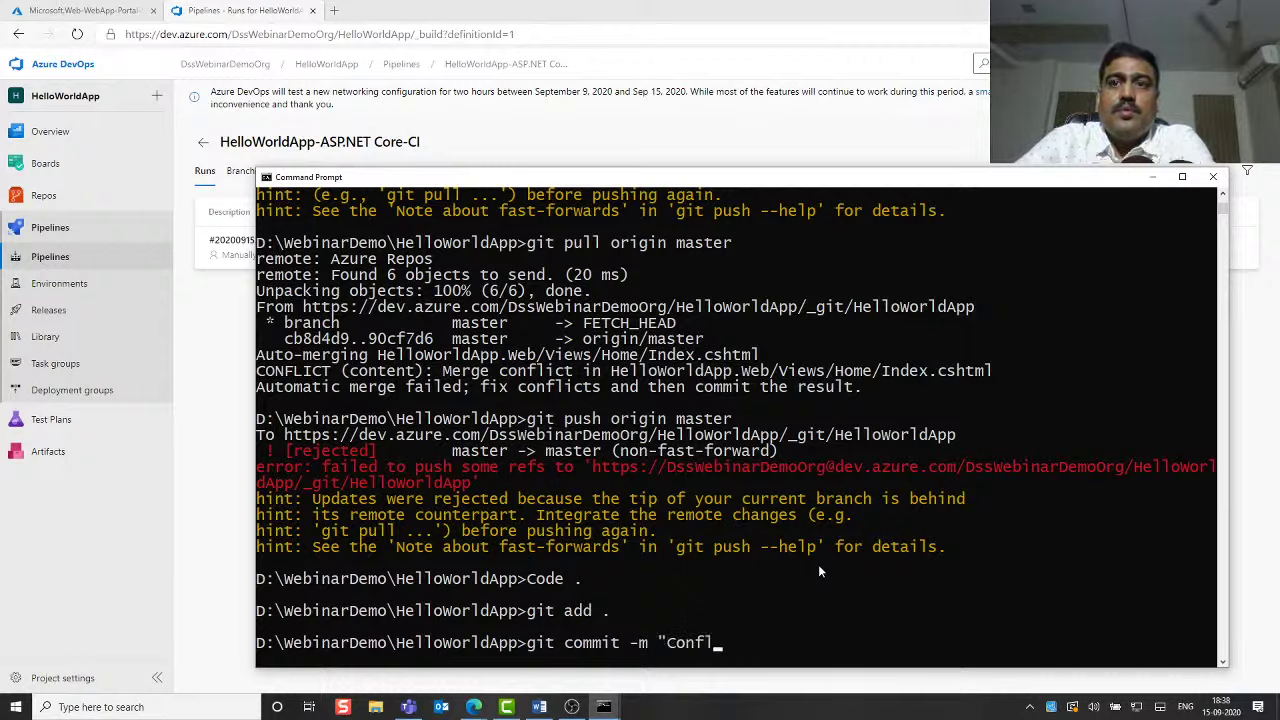
text(ict Resolv)
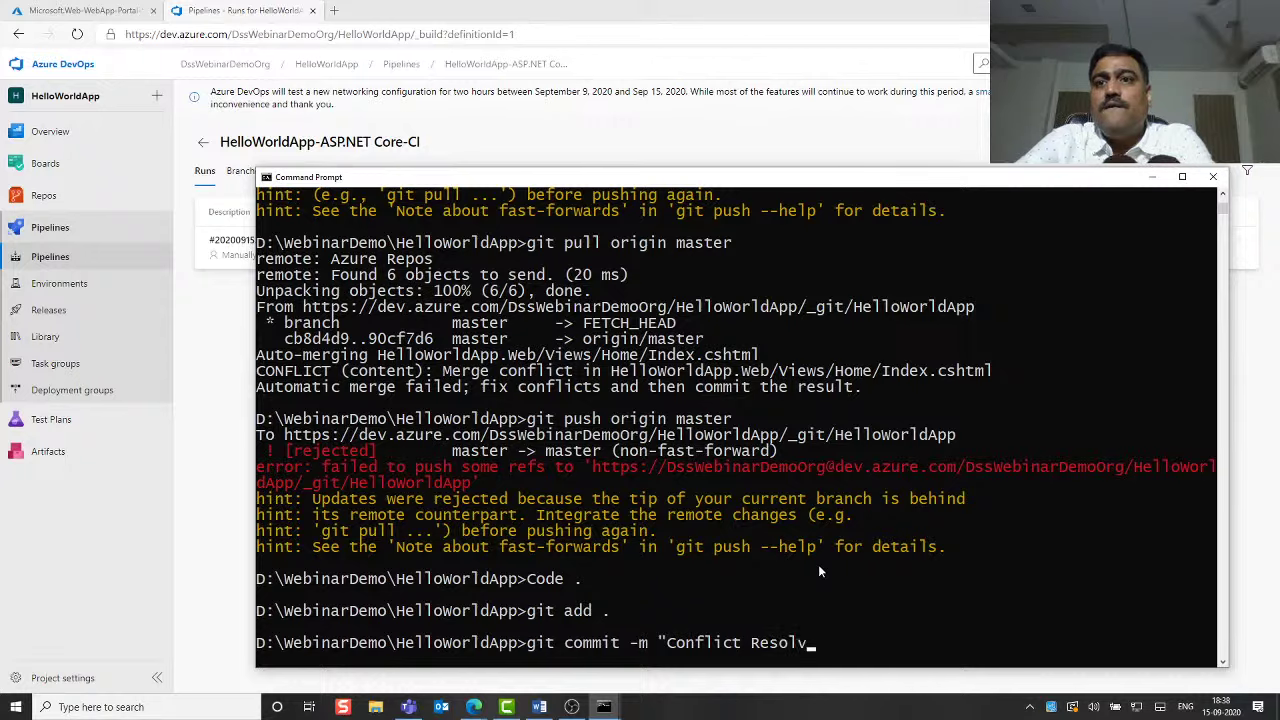
text(ed")
key(Return)
Push the commit to origin master, fixing typos, then minimize Command Prompt.
text(git)
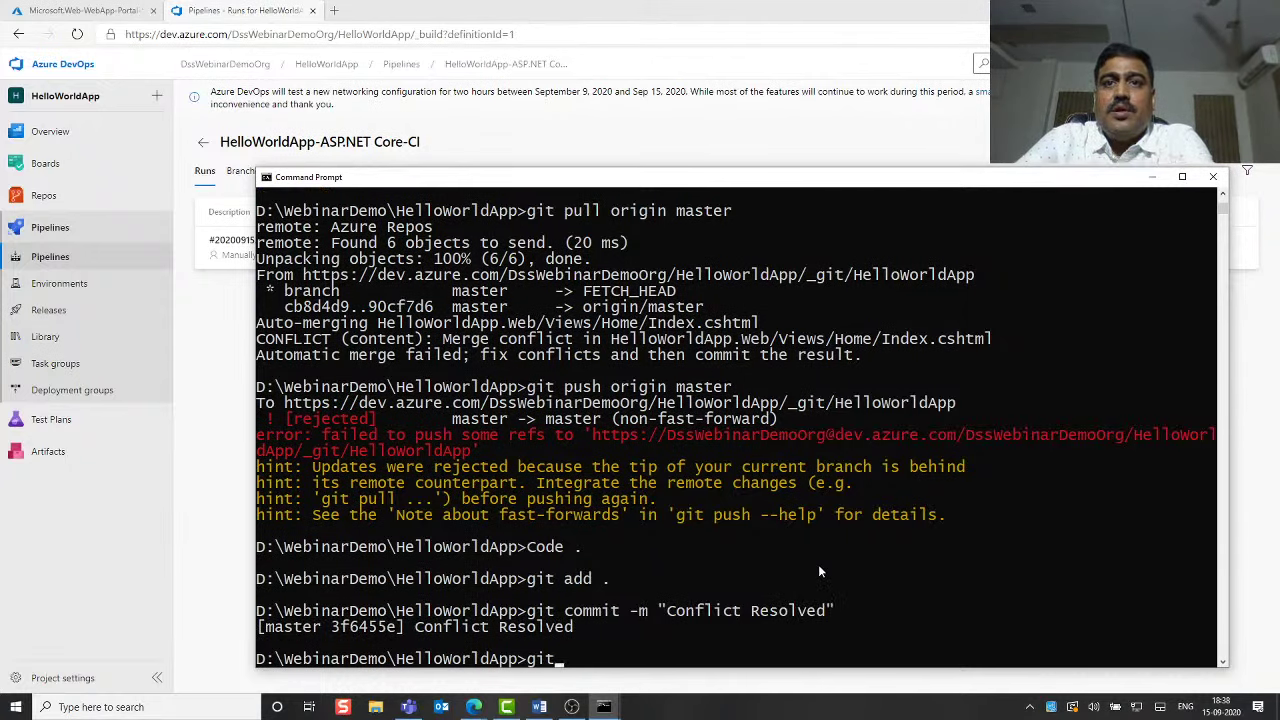
text( push orign)
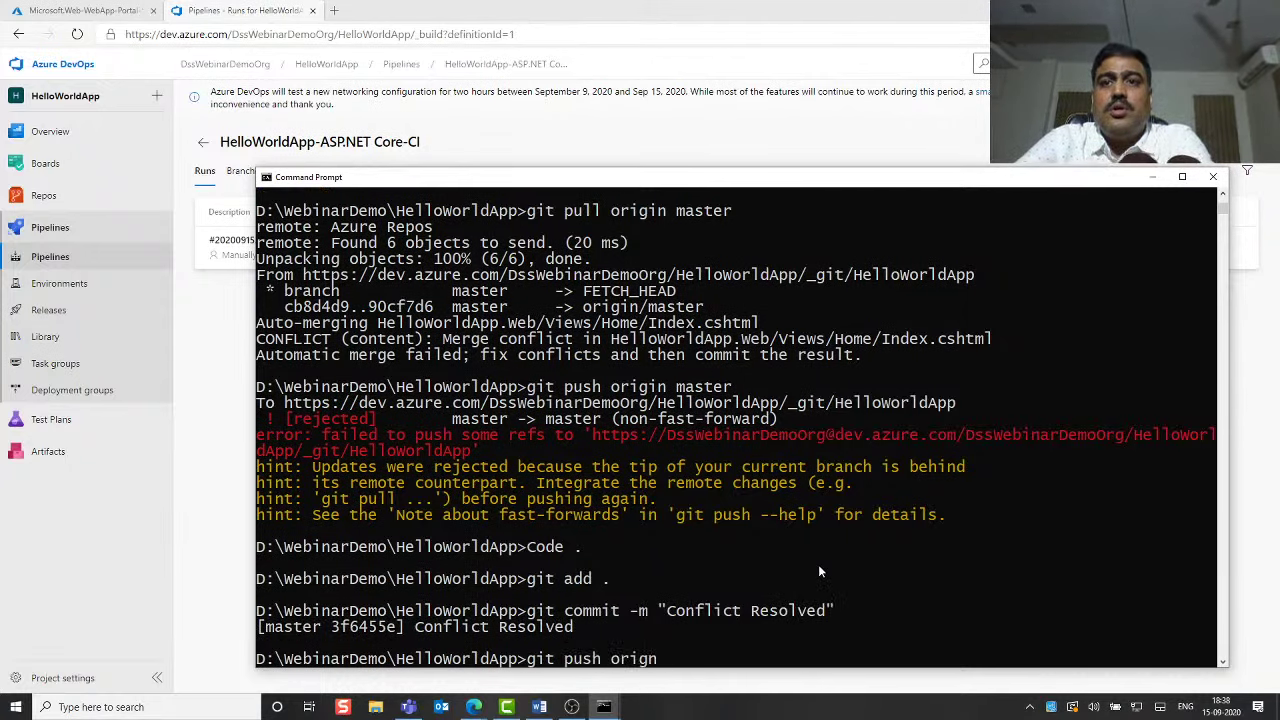
key(BackSpace)
key(BackSpace)
text(gin ma)
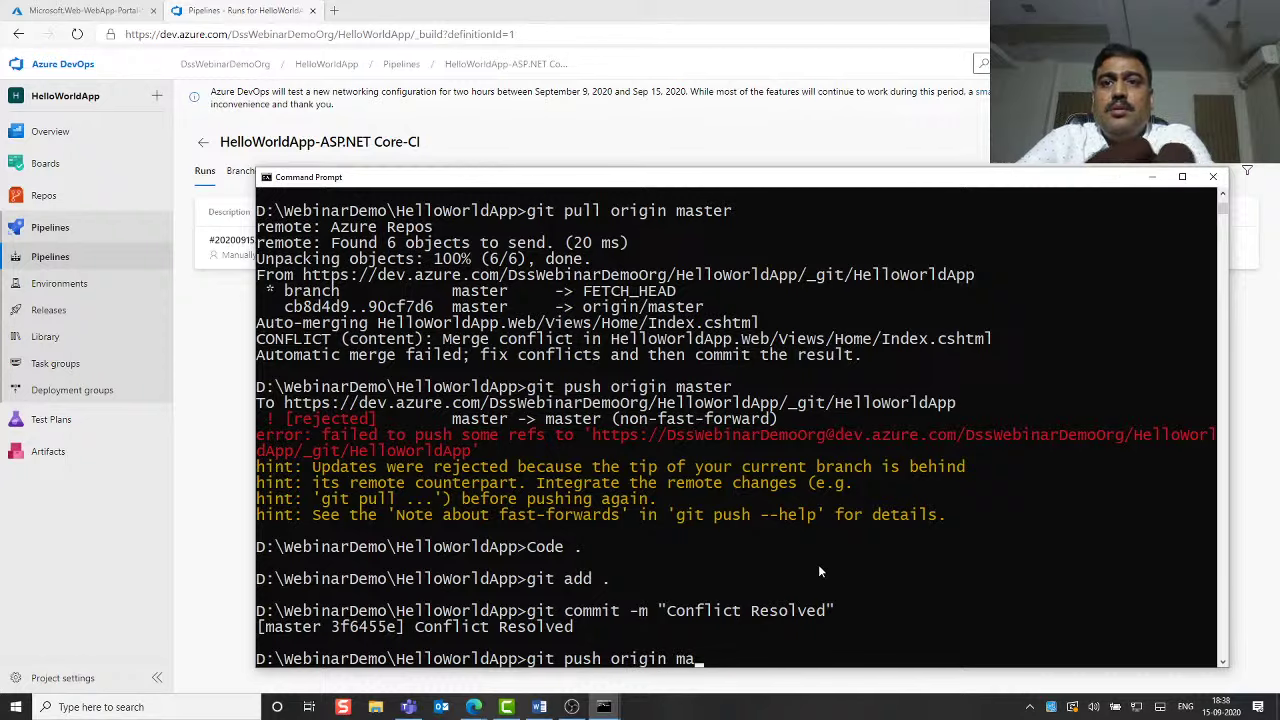
text(ste)
key(Return)
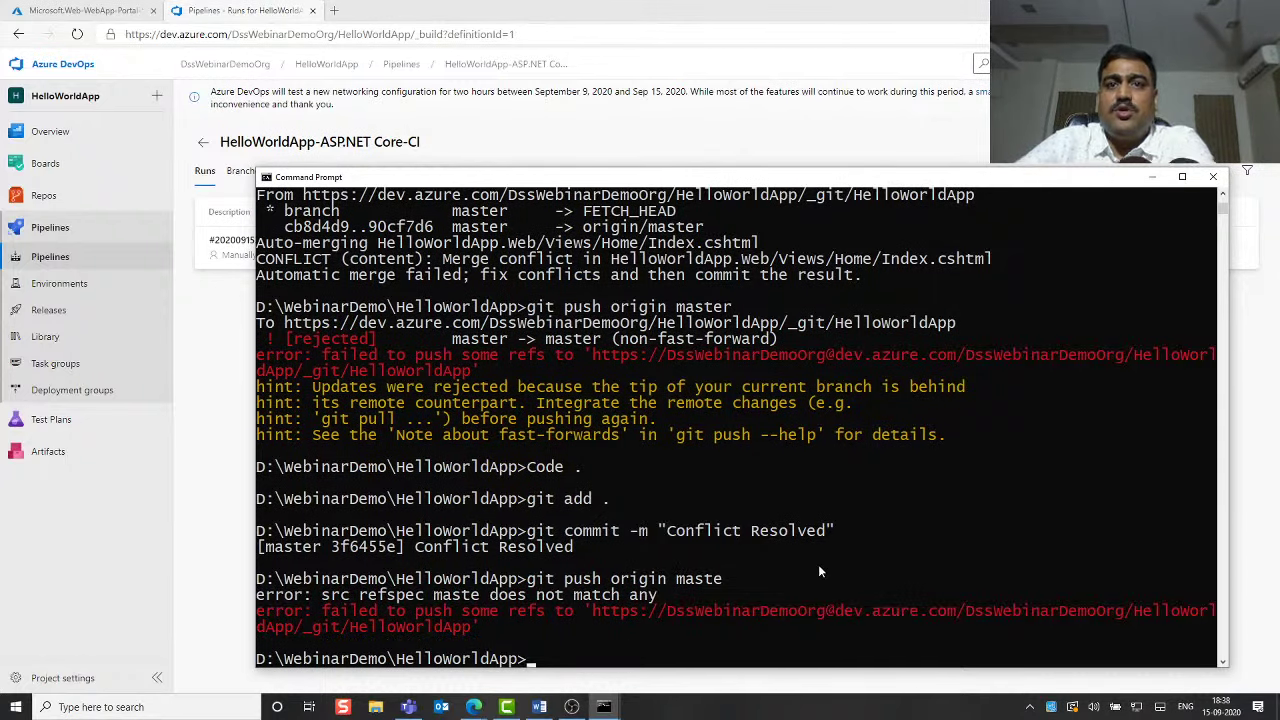
key(Up)
text(r)
key(Return)
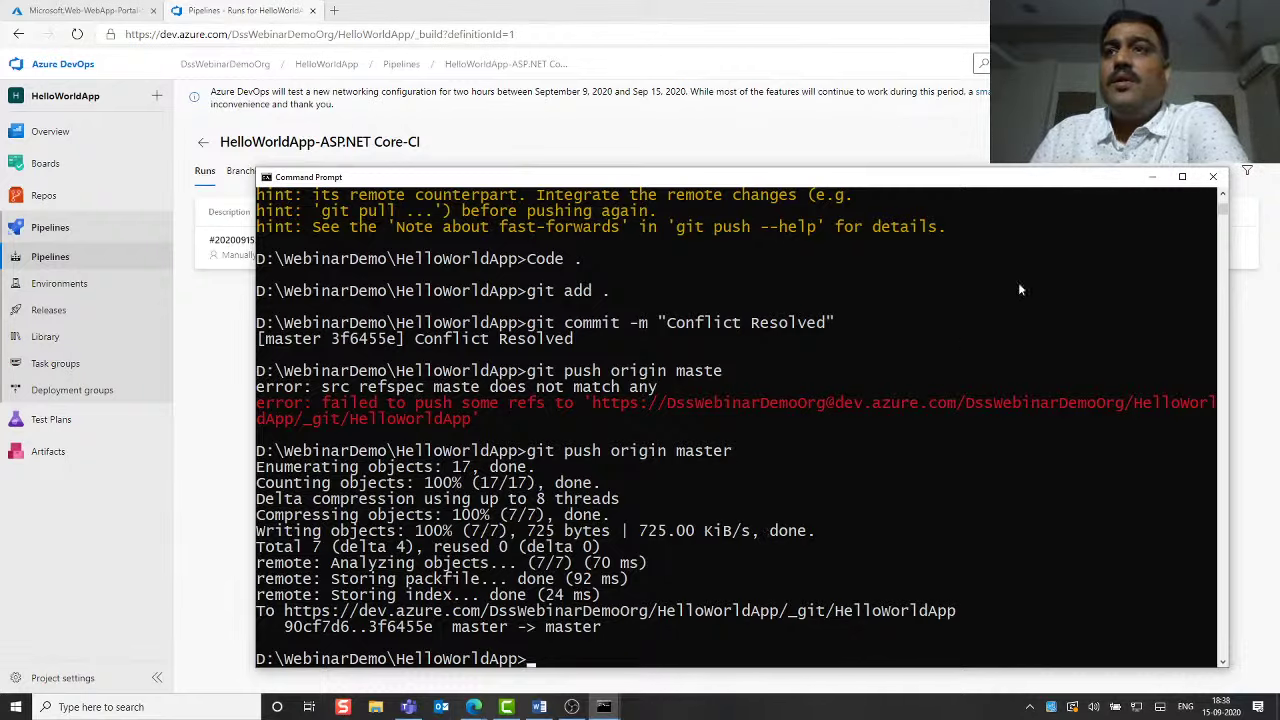
click(1152, 177)
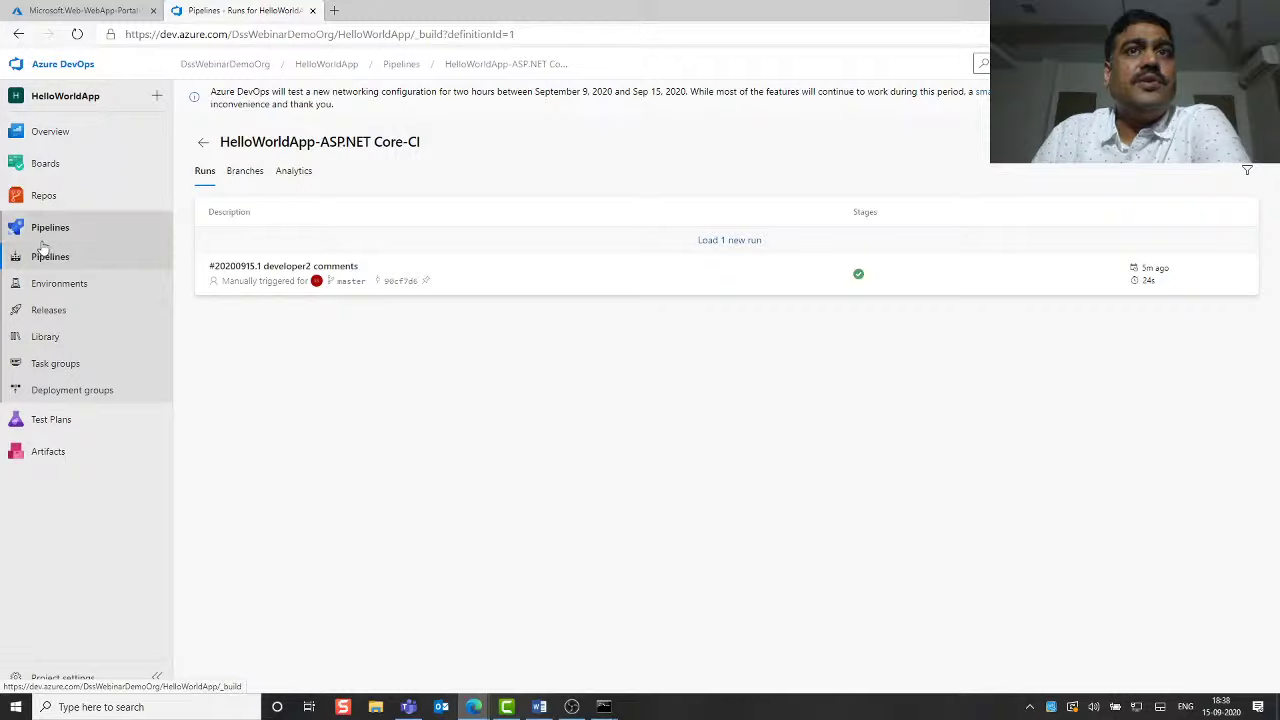
Load the new run and open #20200915.2 Conflict Resolved.
click(727, 248)
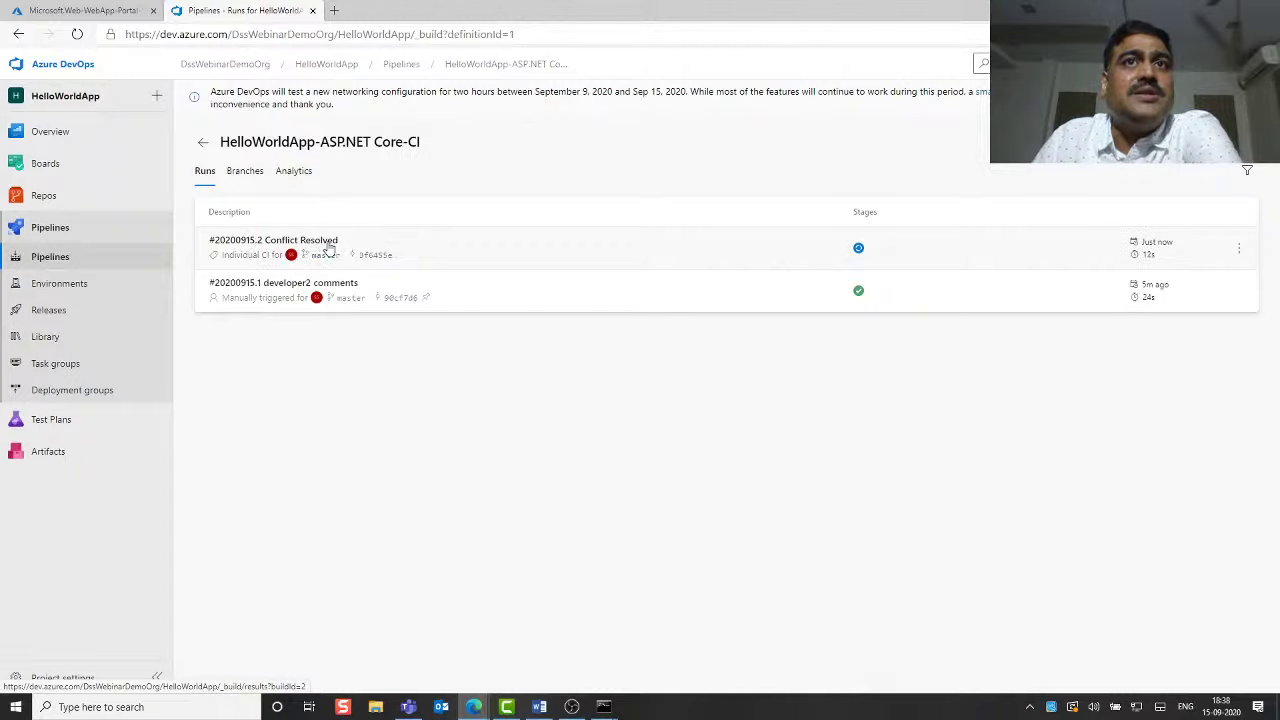
click(246, 241)
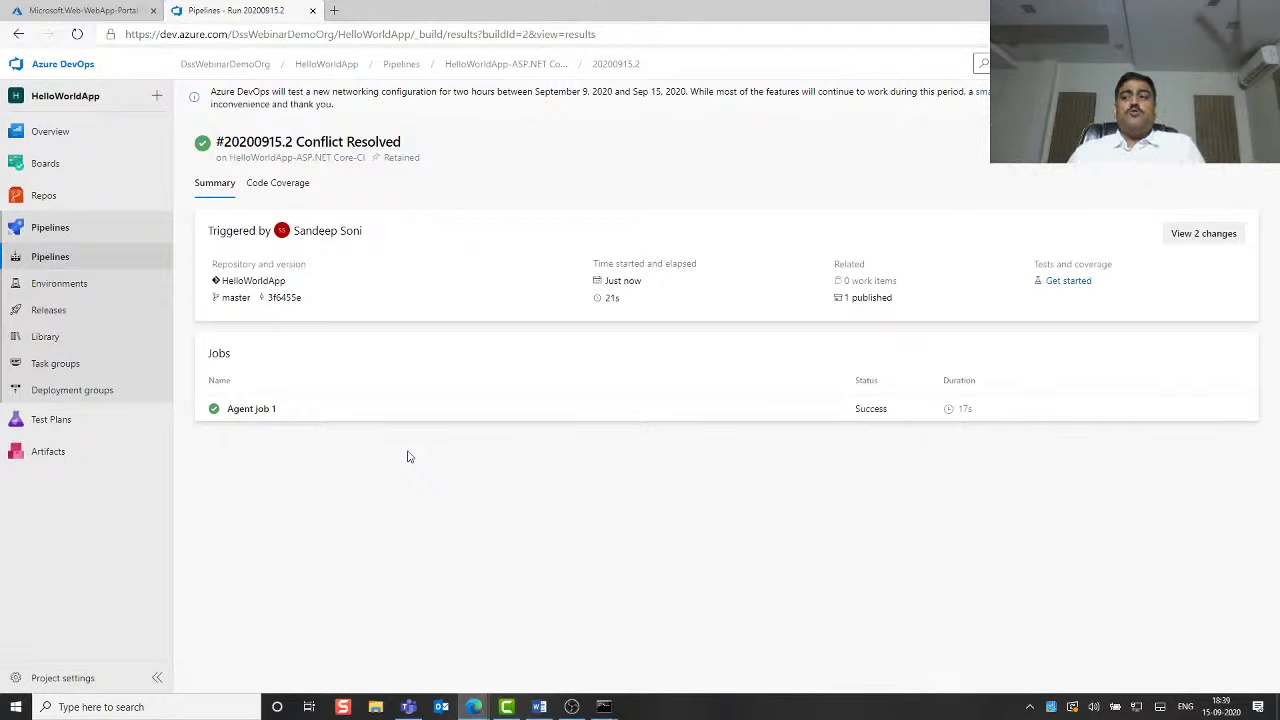
Check Agent job 1's build logs, then open the Releases page, which has no release pipelines yet.
click(237, 410)
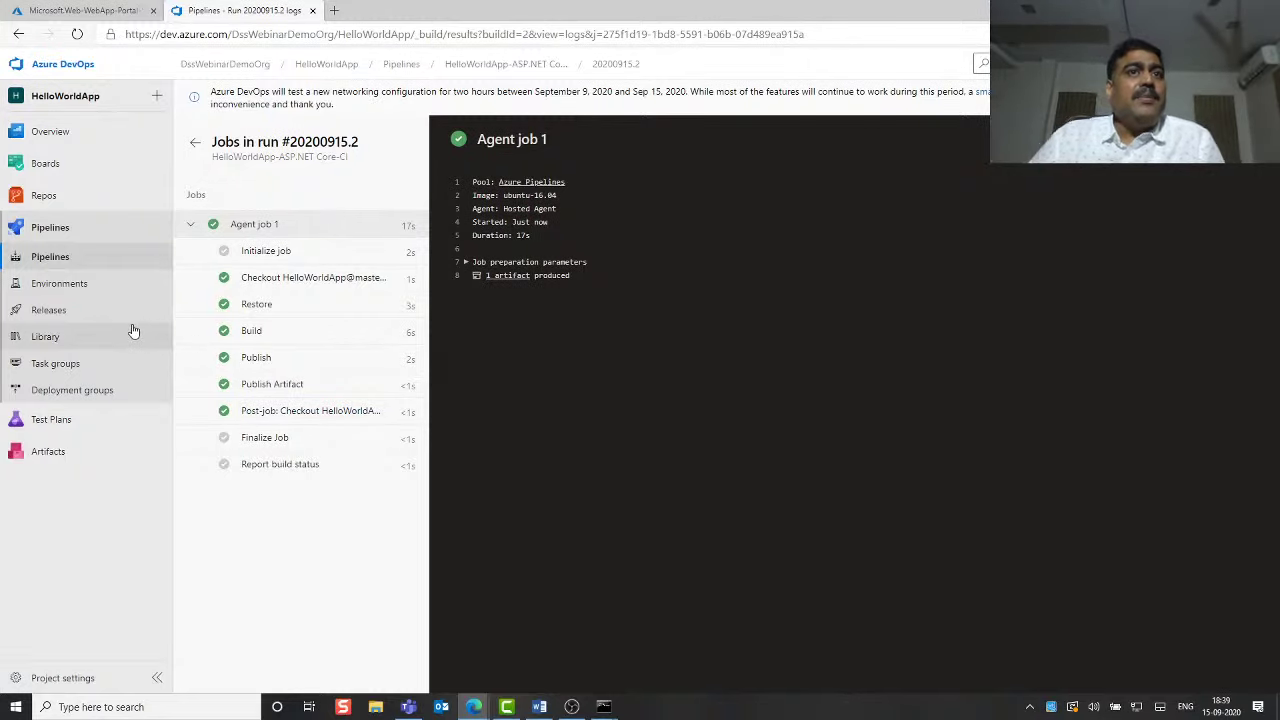
click(57, 318)
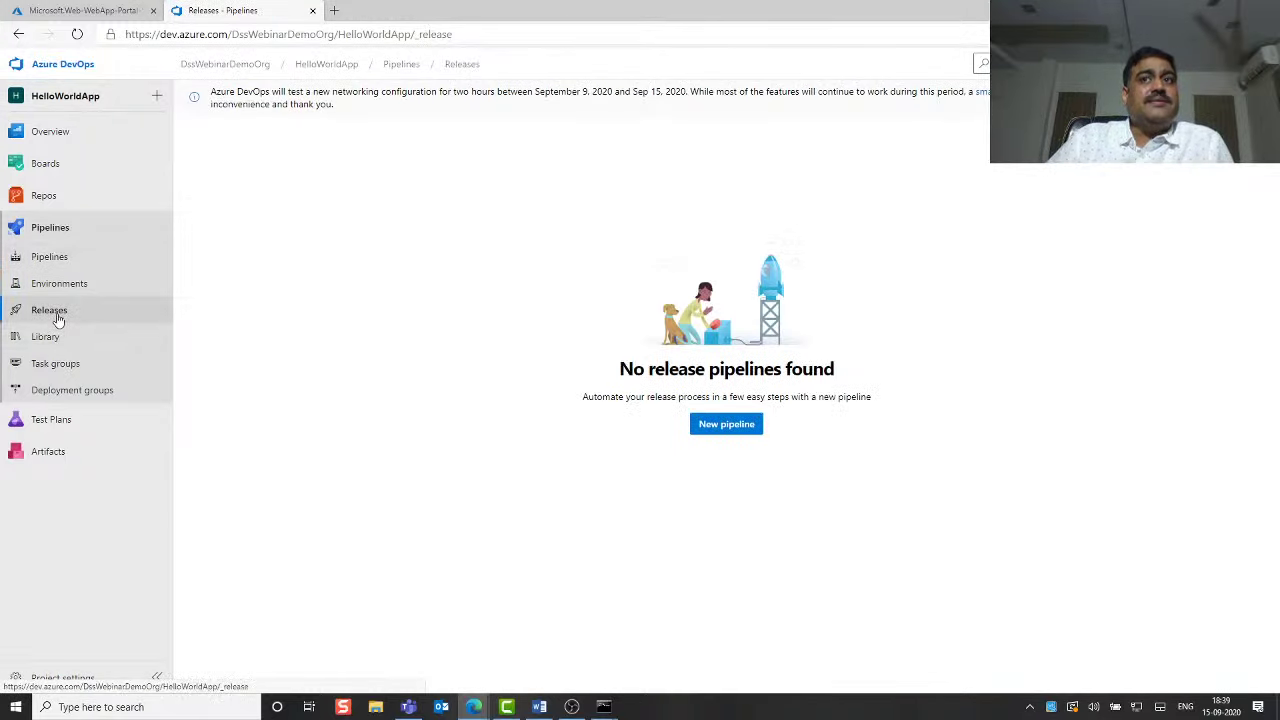
Create a new release pipeline from the Azure App Service deployment template.
click(740, 432)
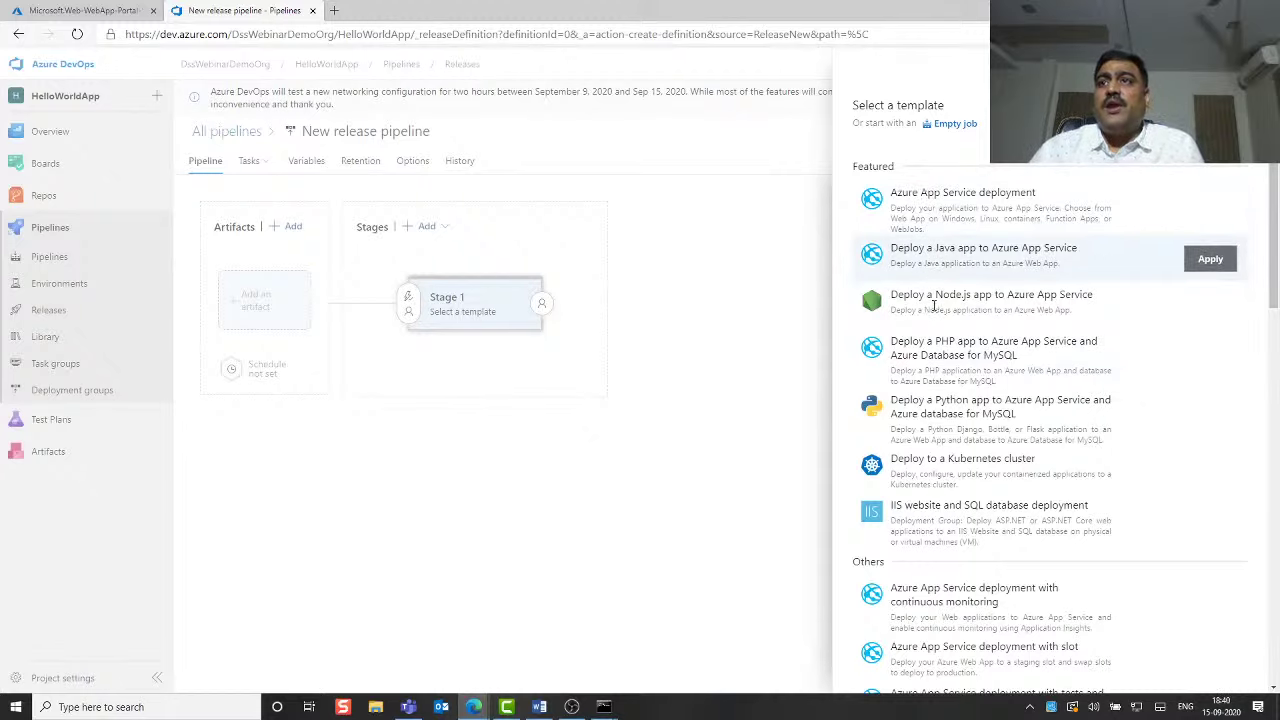
scroll(980, 630, down, 5)
scroll(980, 635, up, 5)
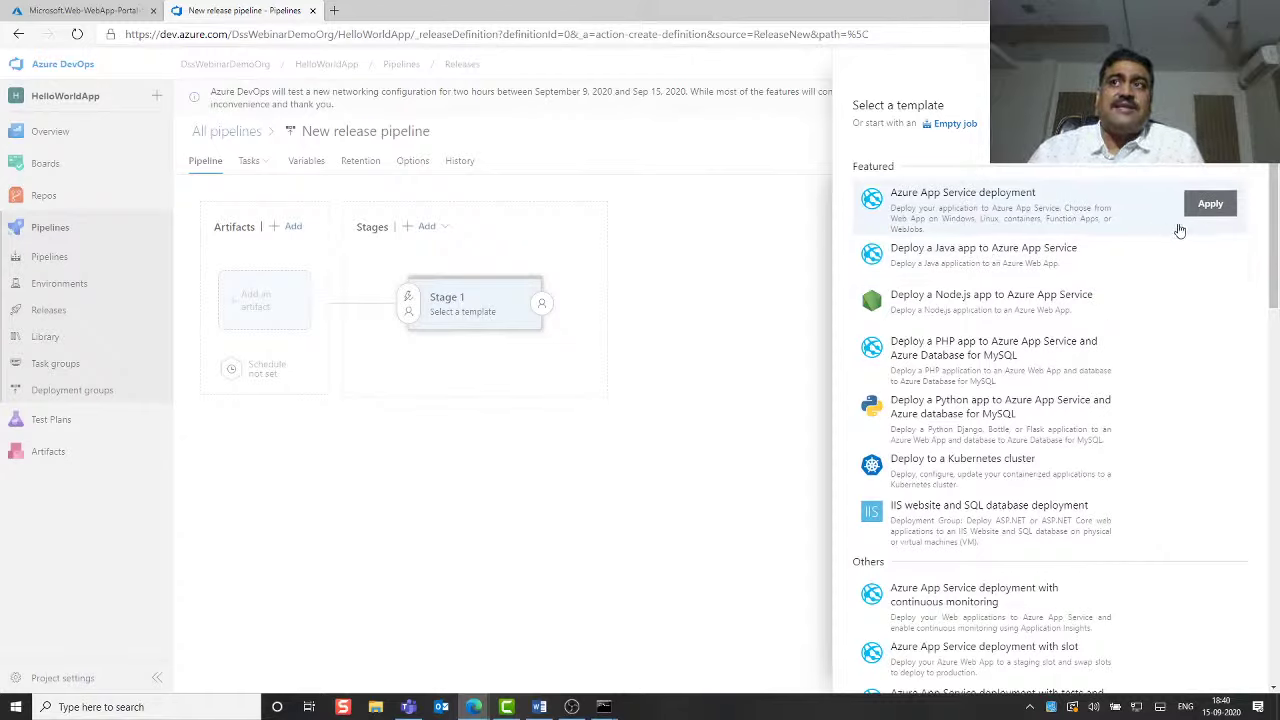
click(1206, 210)
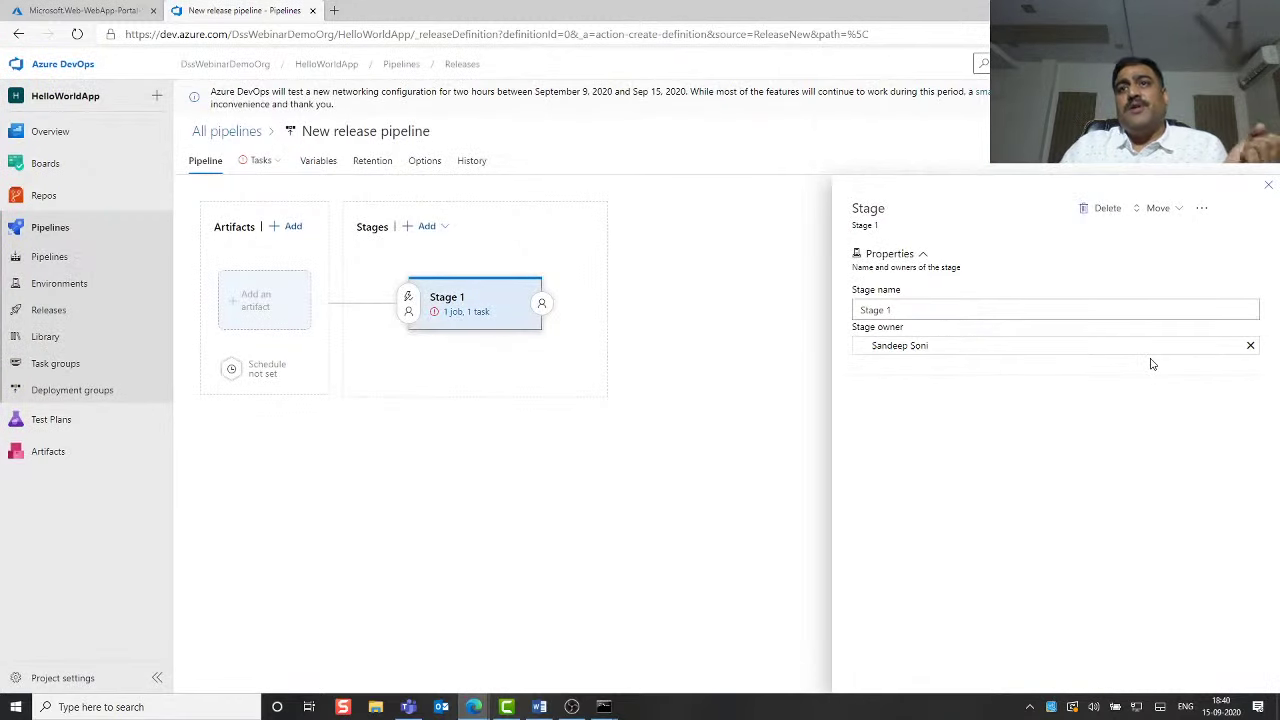
Rename Stage 1 to 'Dev' and bring up the Dev stage's tasks.
click(976, 311)
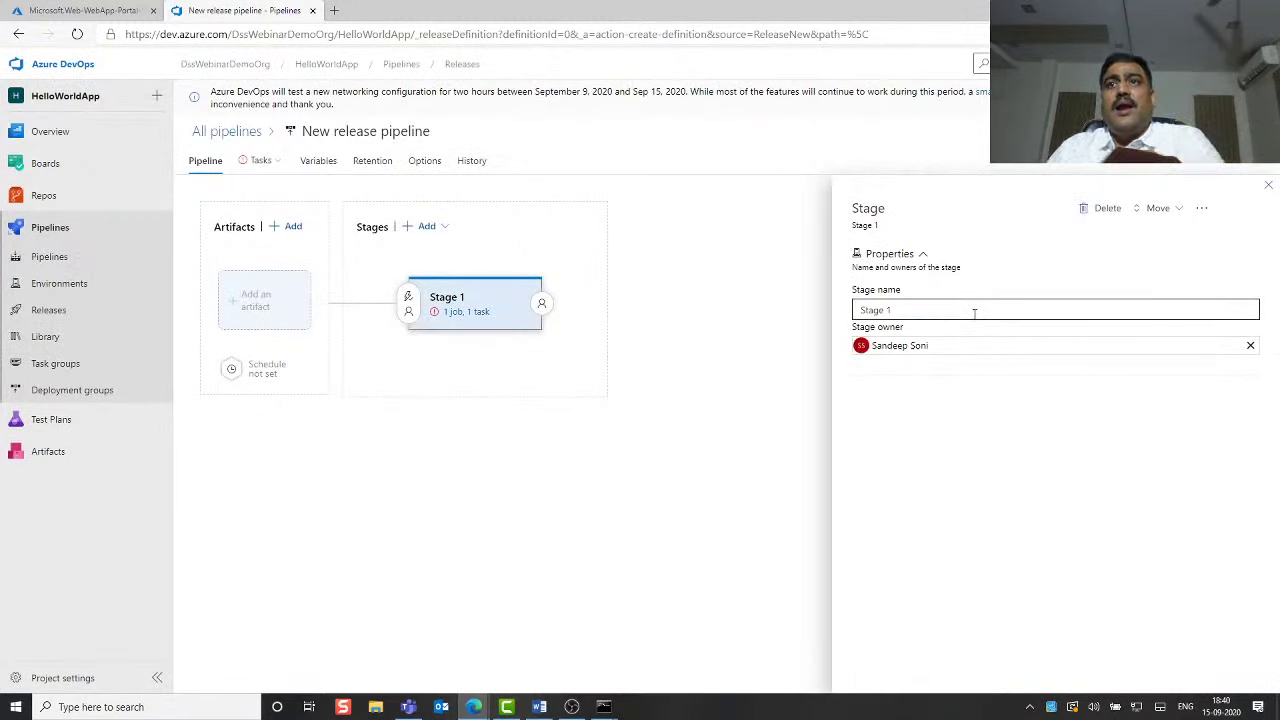
triple_click(975, 313)
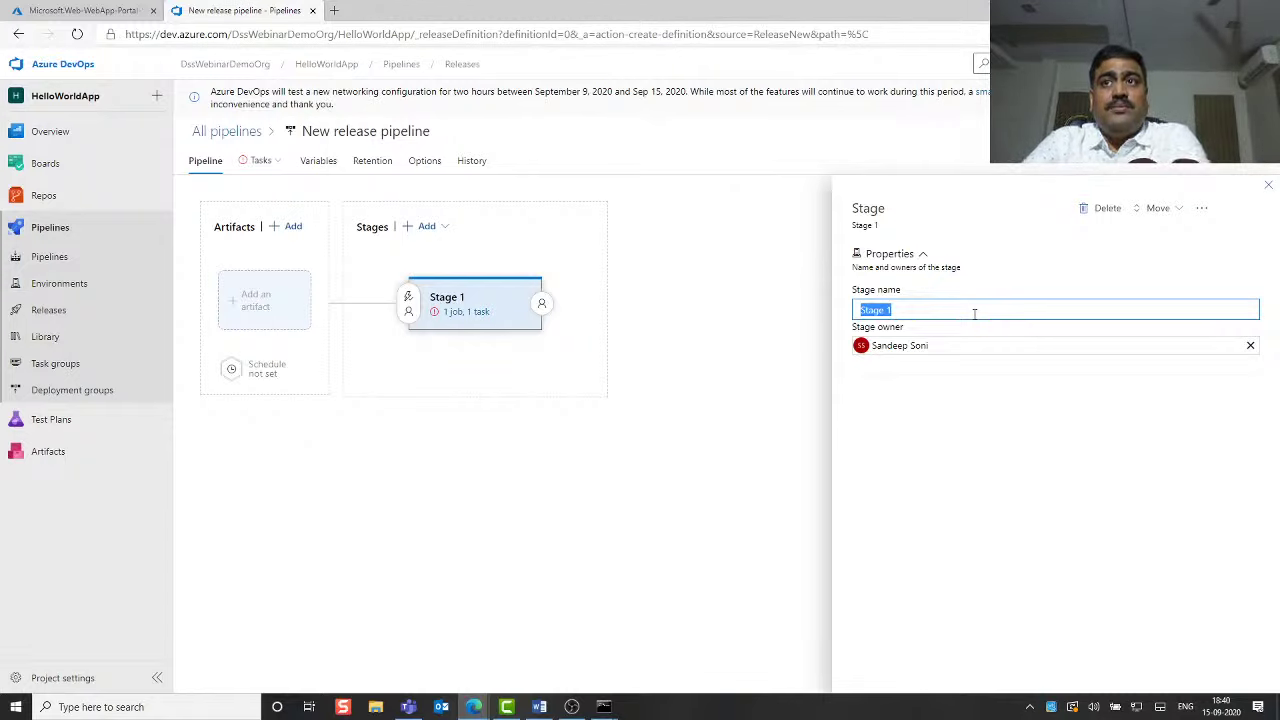
text(Q)
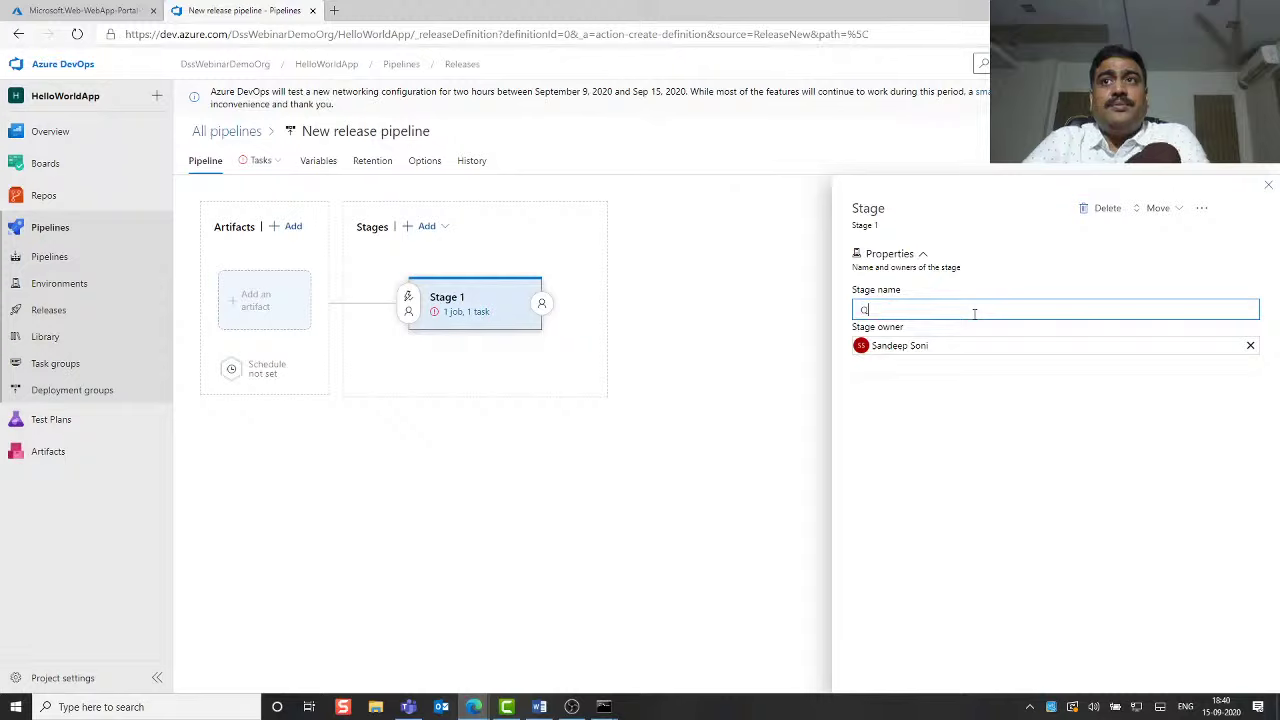
key(BackSpace)
text(Dev)
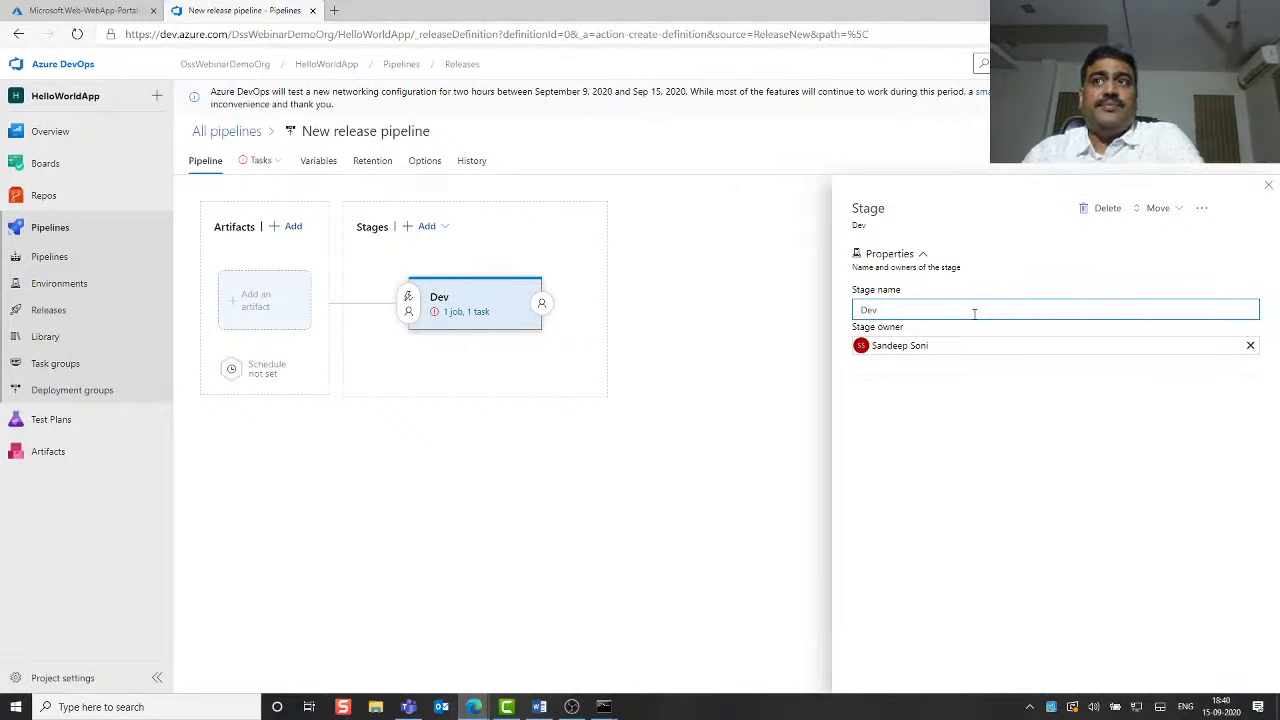
click(508, 377)
click(457, 314)
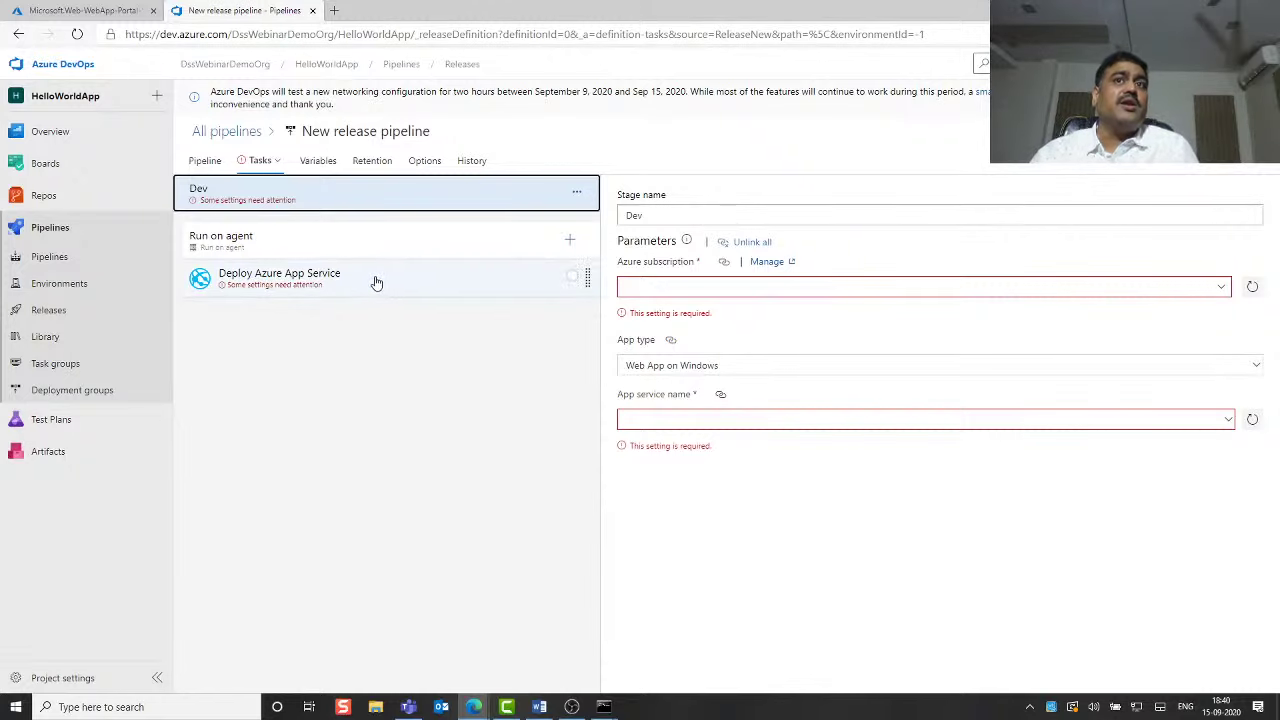
Show the Deploy Azure App Service task settings, where the subscription and app name are still required.
click(375, 283)
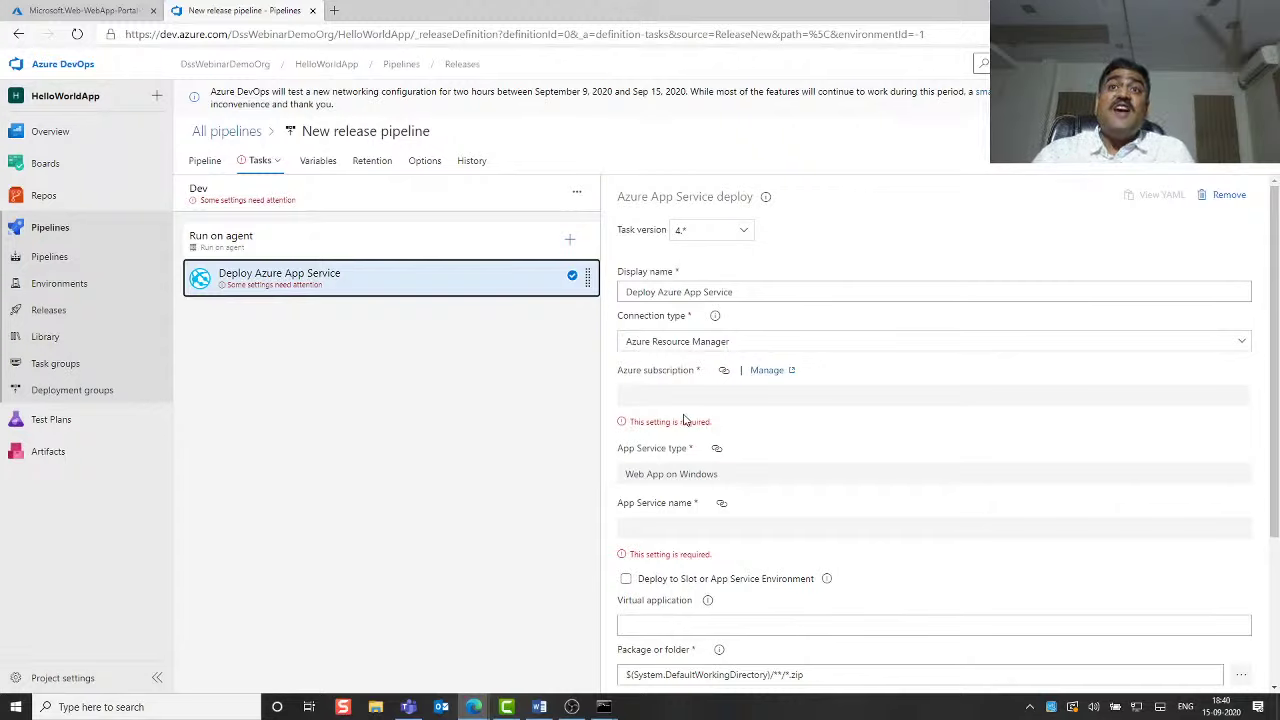
drag(617, 372, 697, 376)
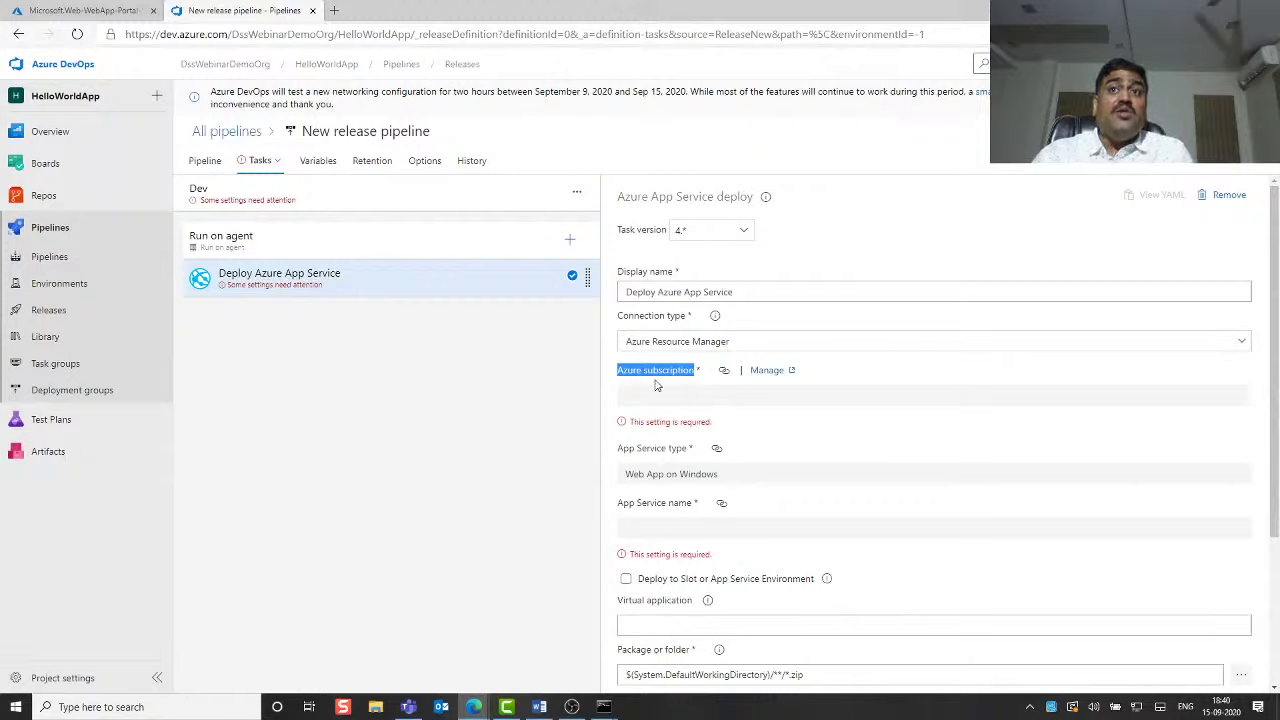
click(728, 401)
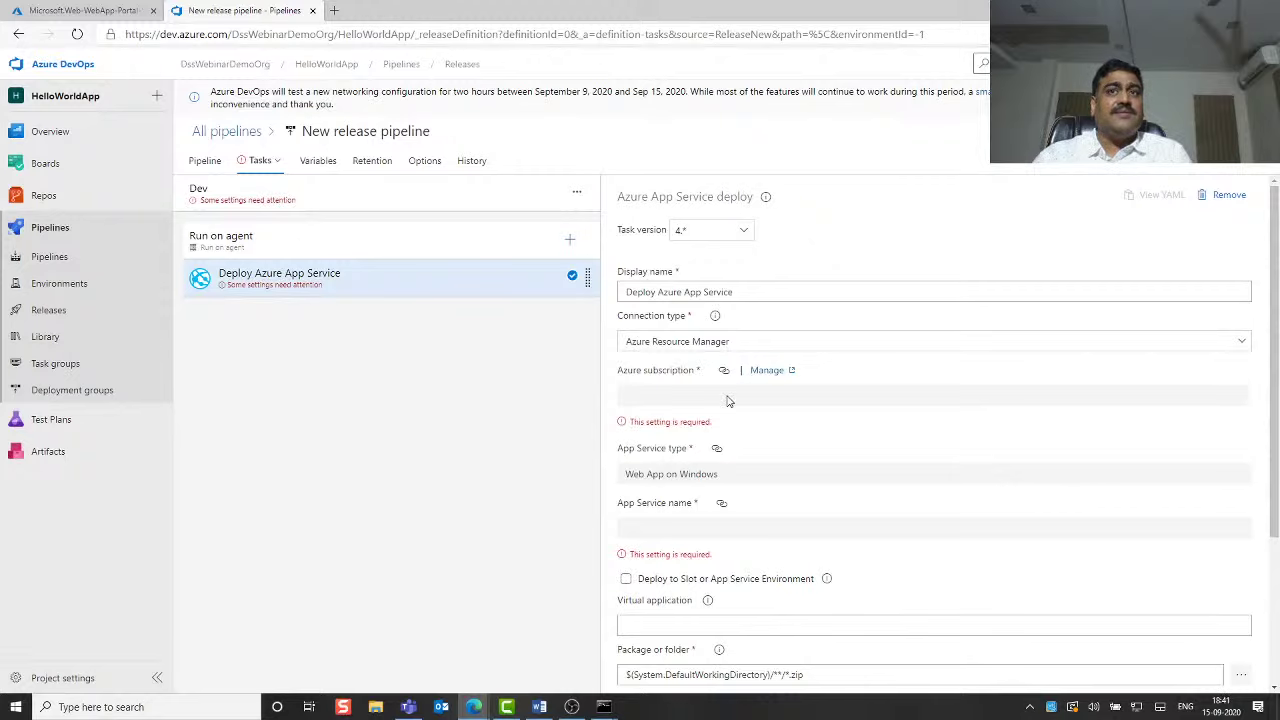
Start a new Azure Resource Manager service connection from the task's Manage link and reach its details form.
click(766, 370)
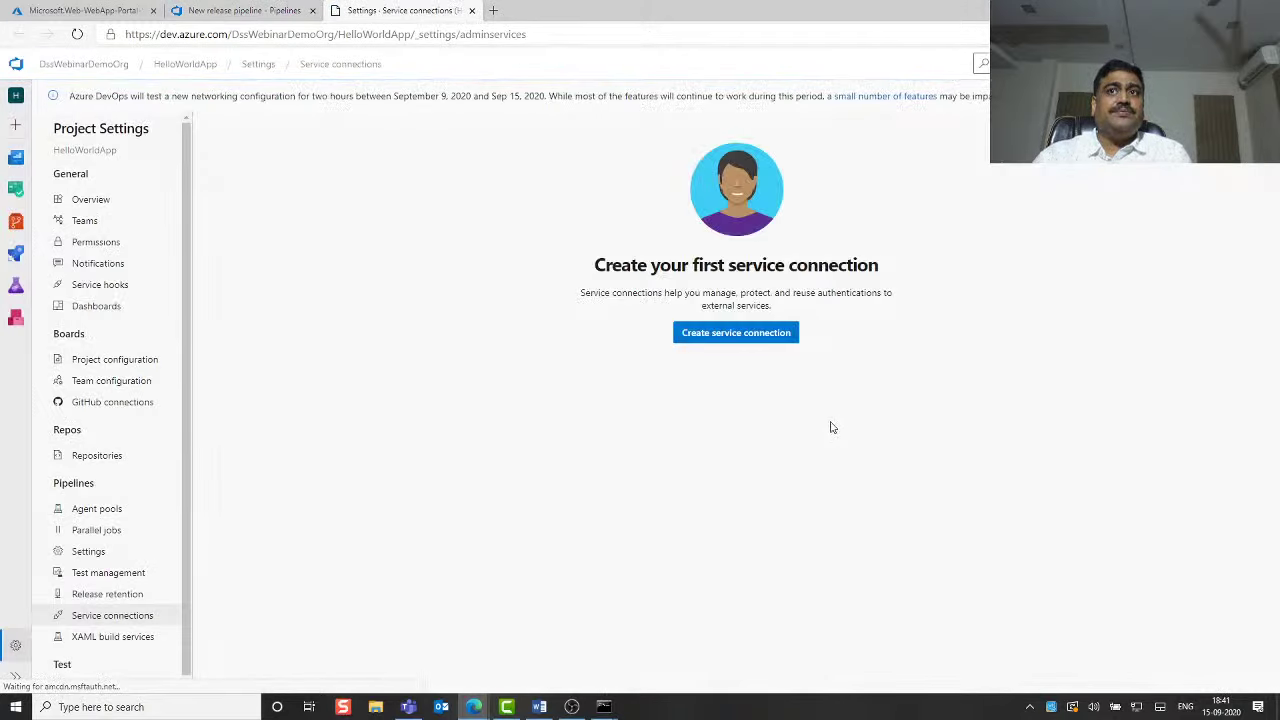
click(737, 338)
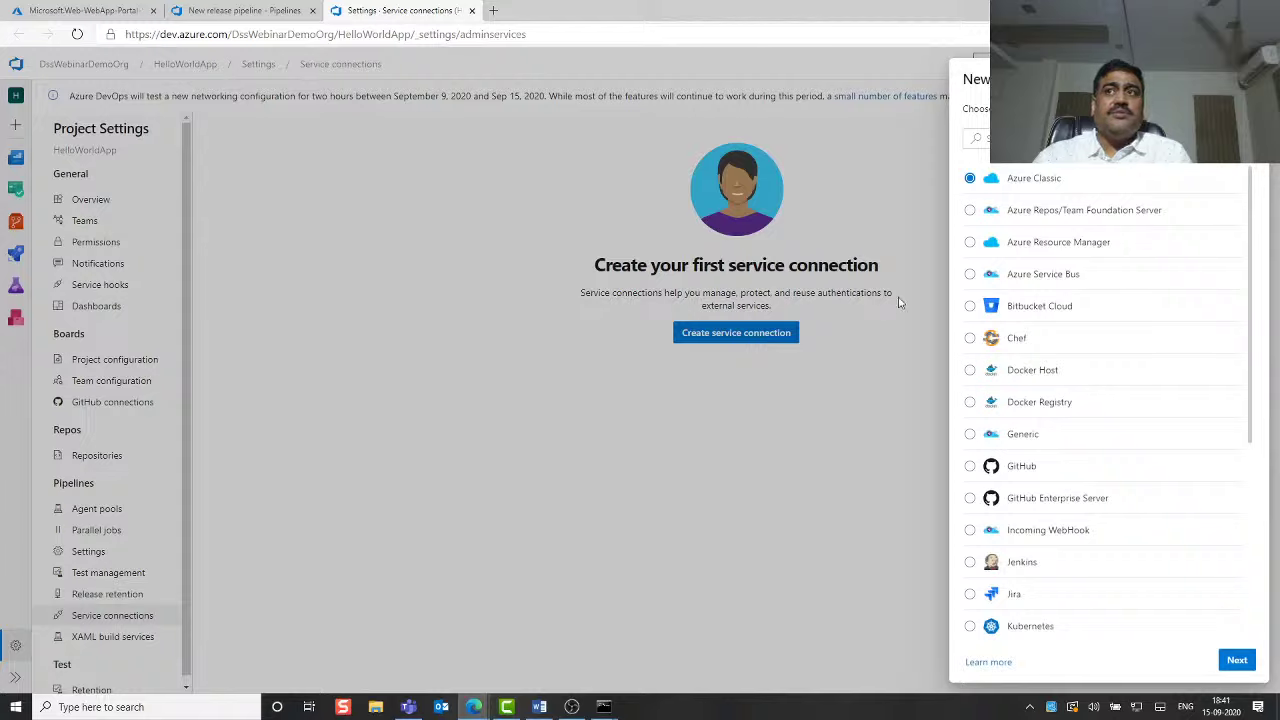
click(1039, 250)
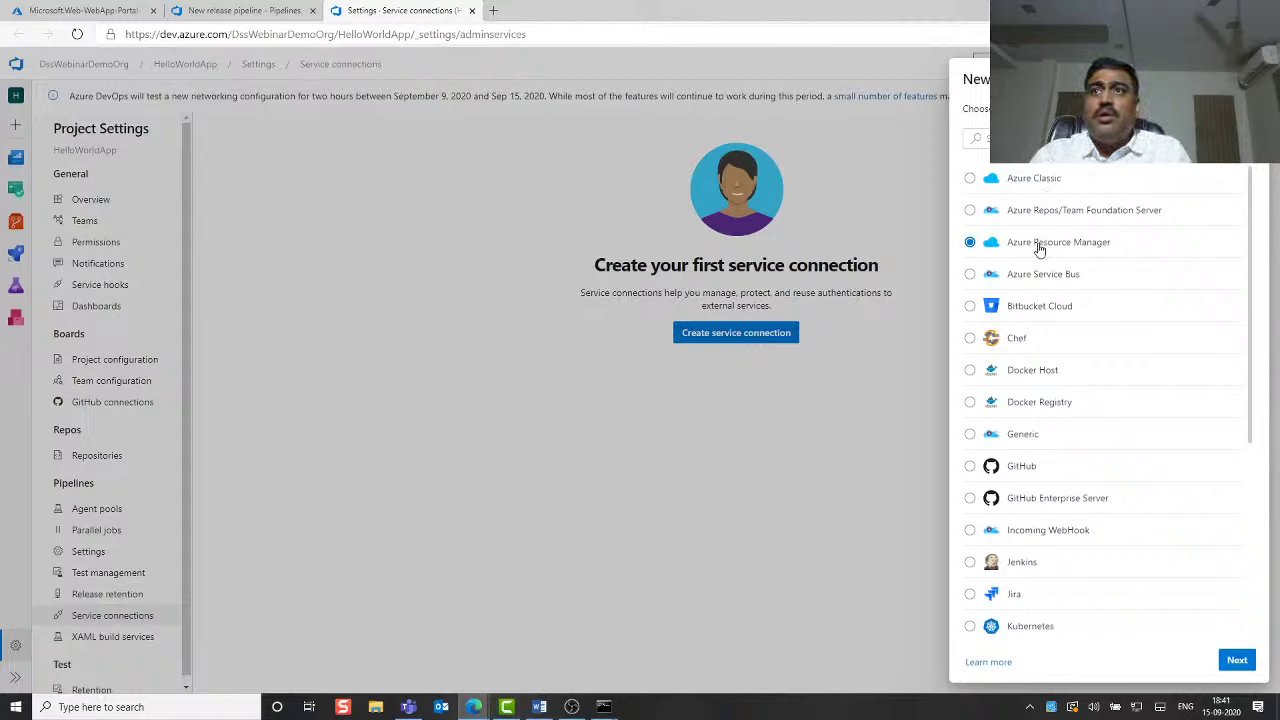
click(1237, 660)
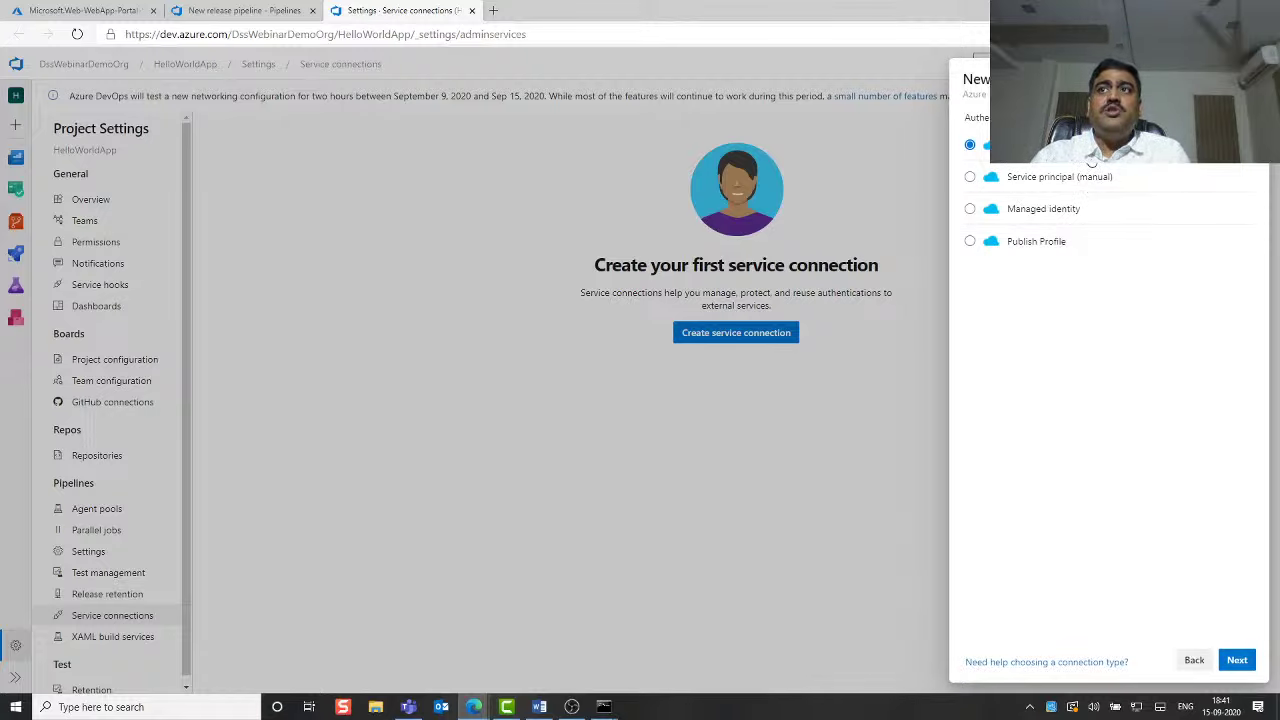
click(1237, 660)
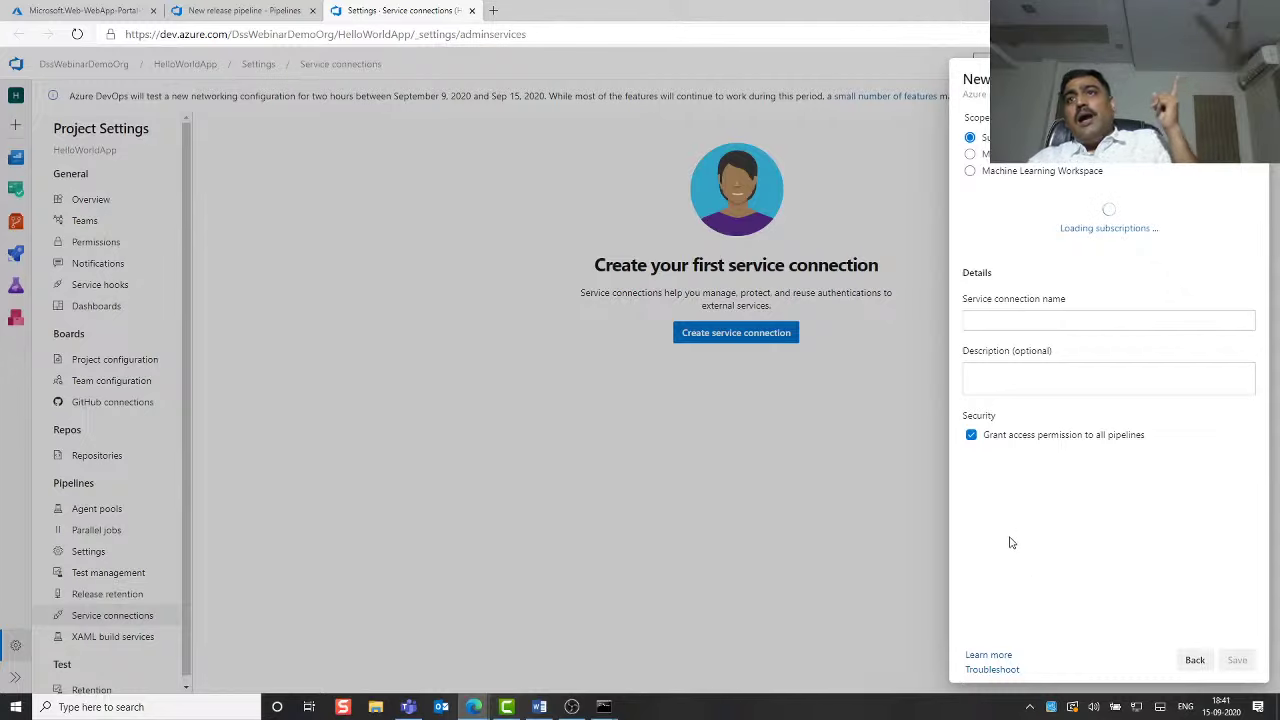
Name it 'Azure Subscription Connection', check the subscription list, then cancel without saving.
click(1047, 322)
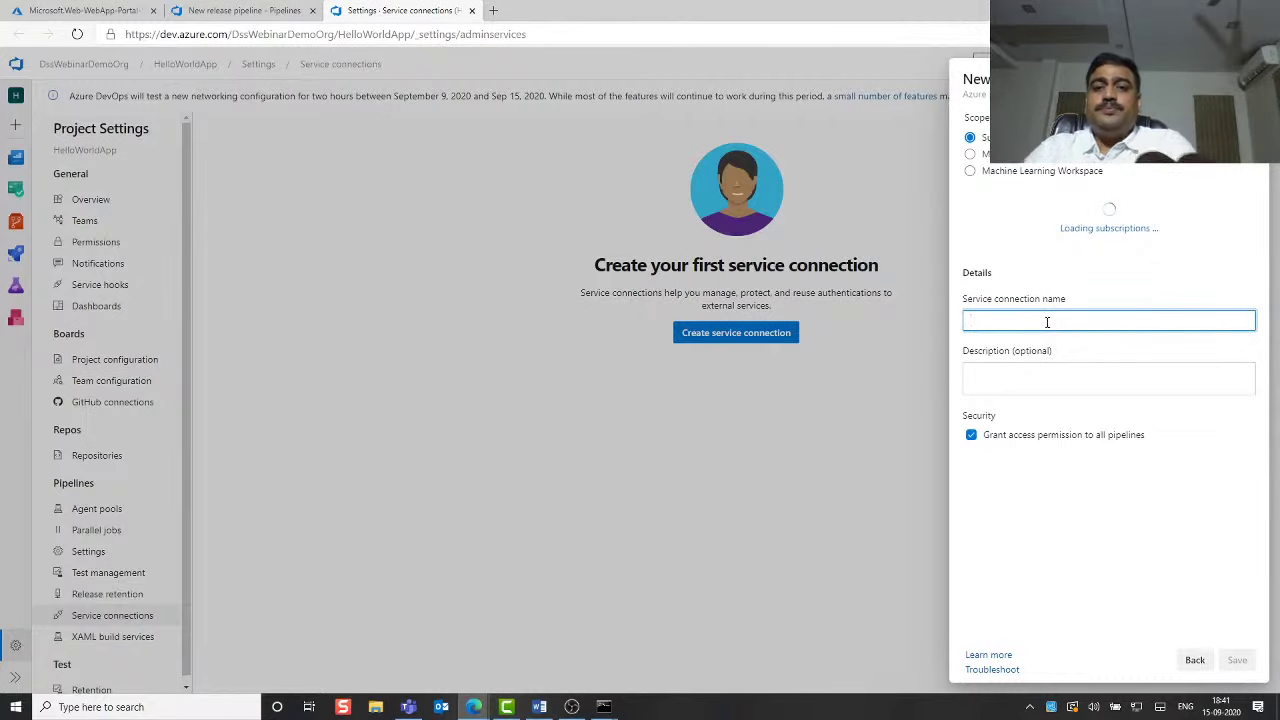
text(Azure )
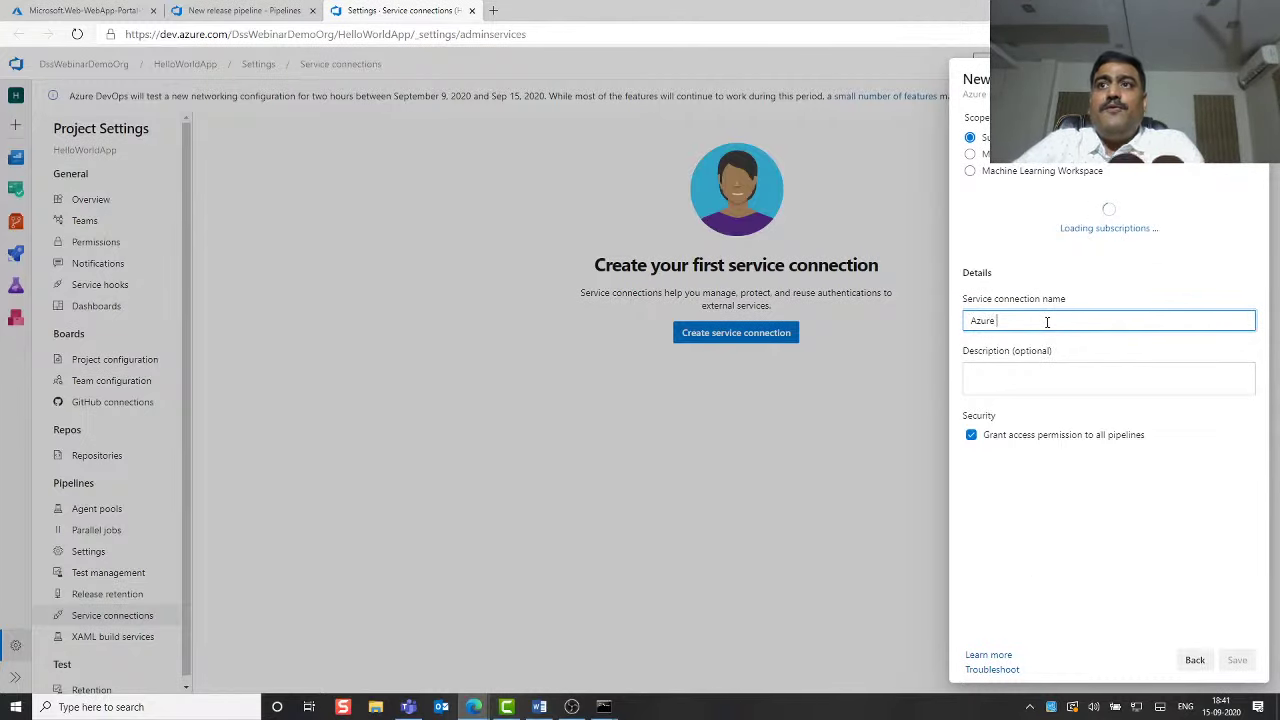
text(Se)
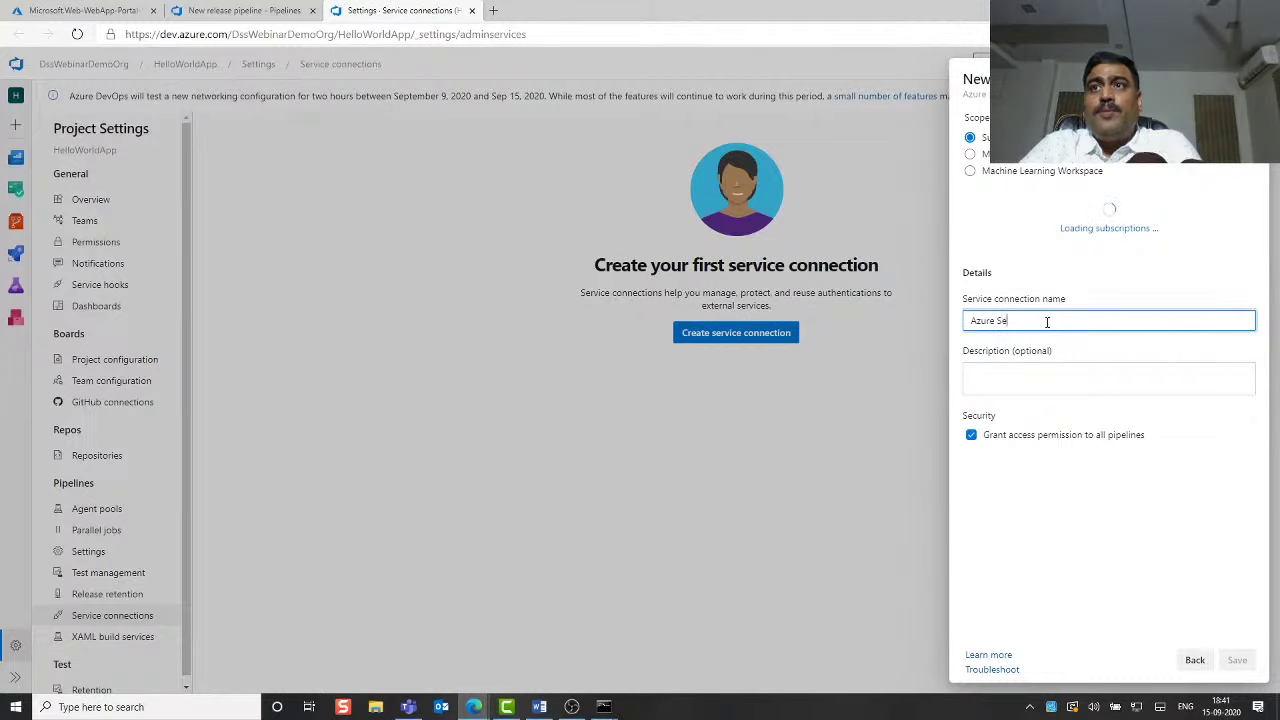
text(r)
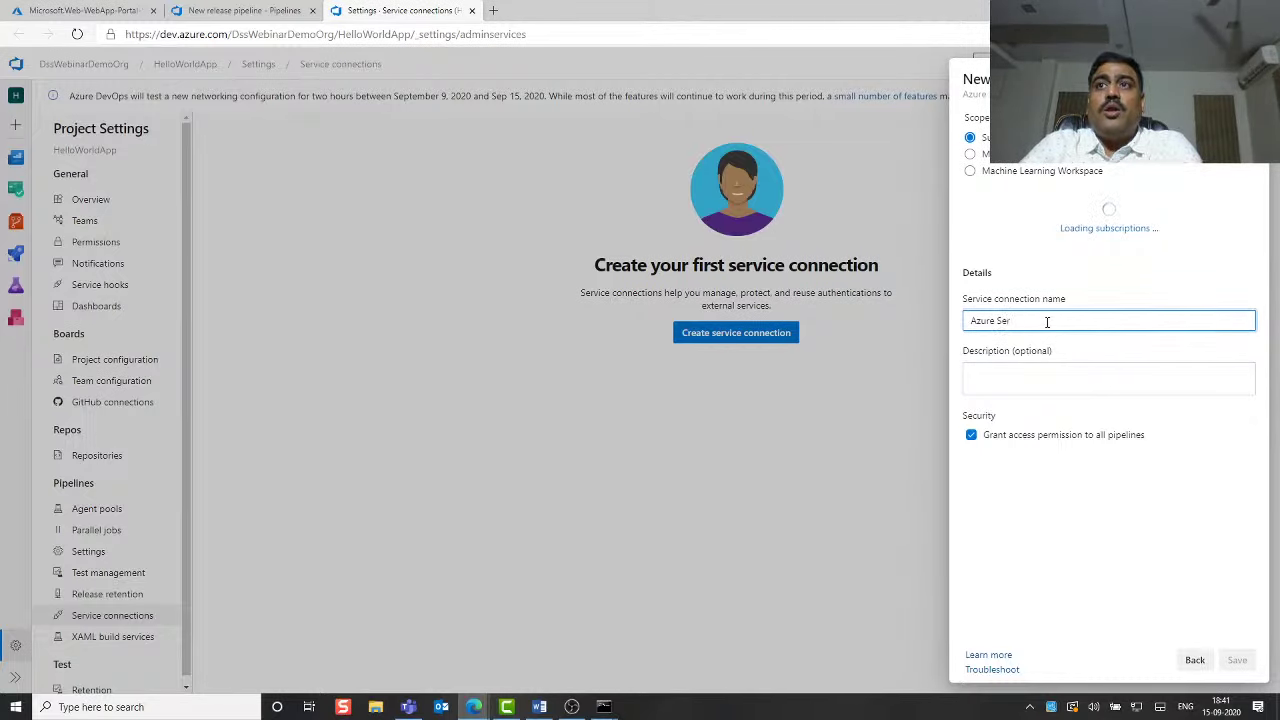
key(BackSpace)
key(BackSpace)
text(ubs)
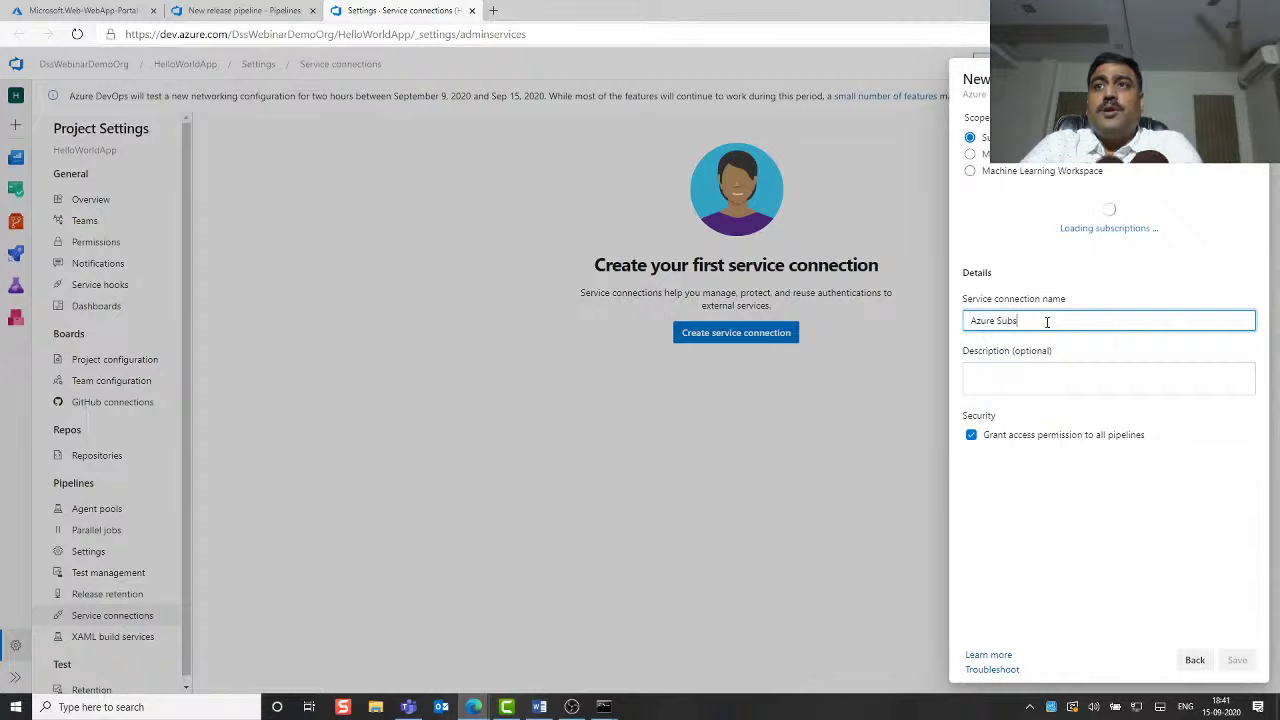
text(cription C)
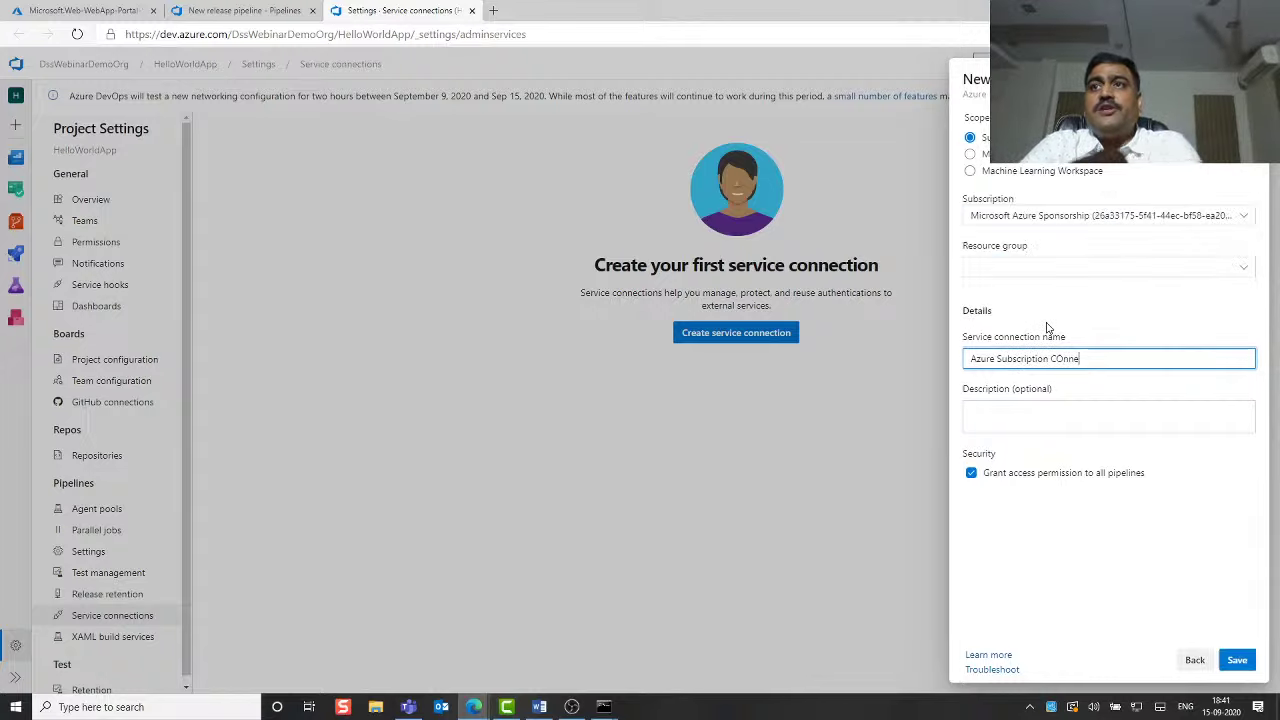
text(onnection)
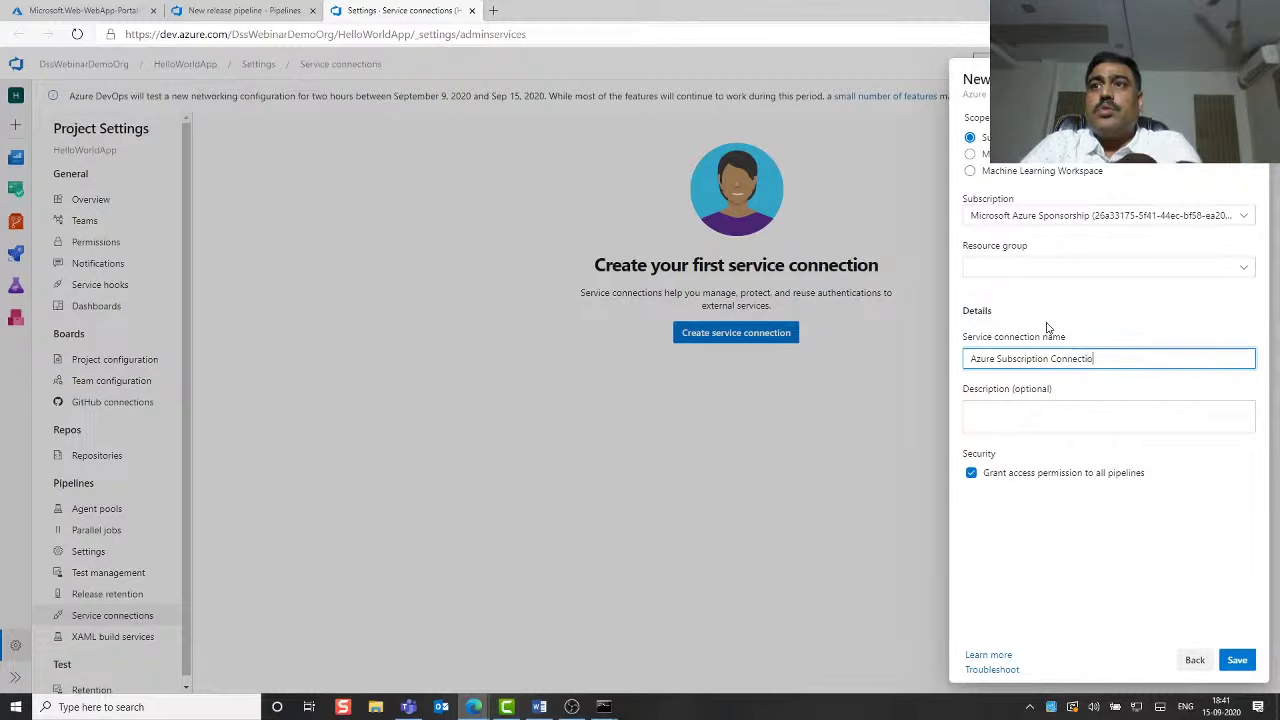
click(1127, 220)
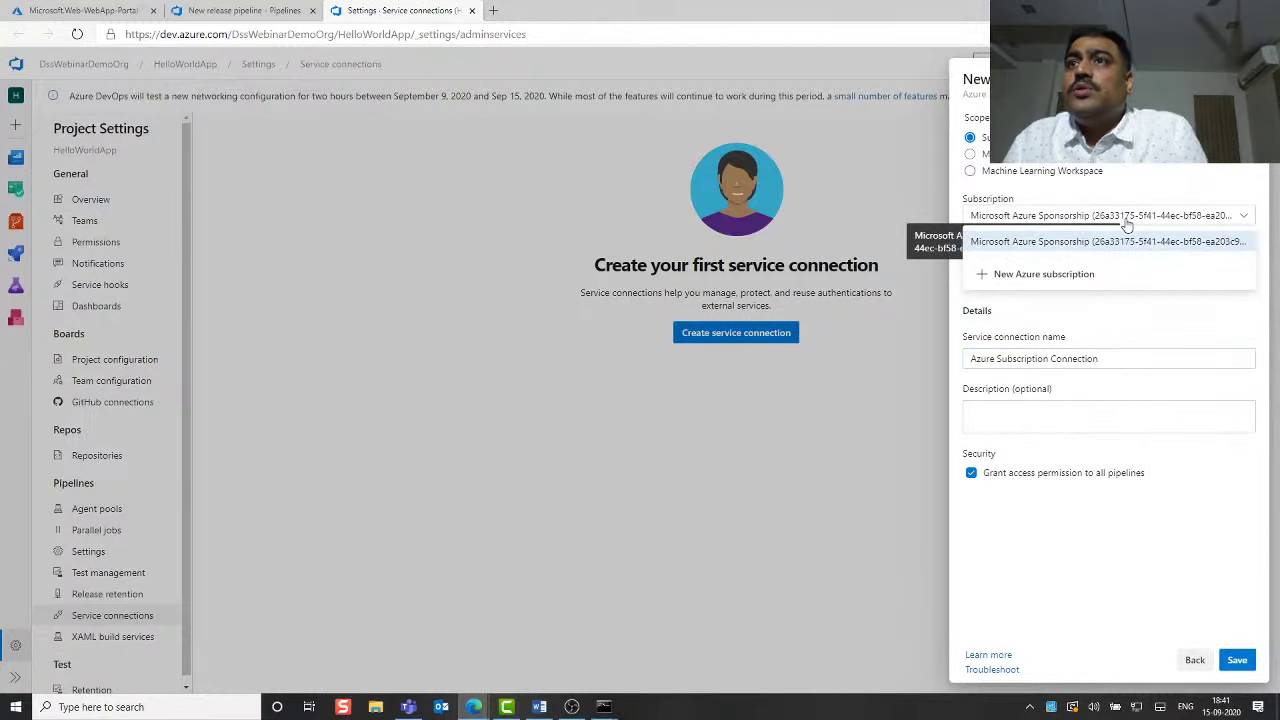
click(1084, 319)
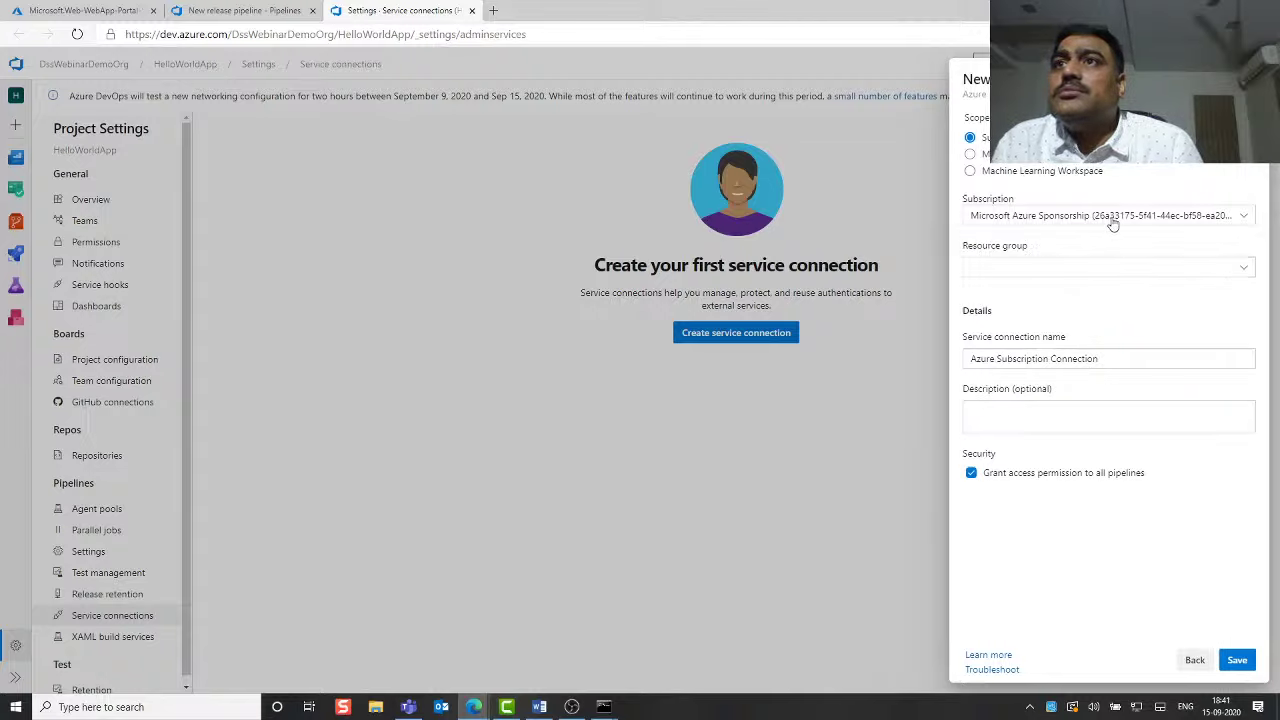
click(1113, 222)
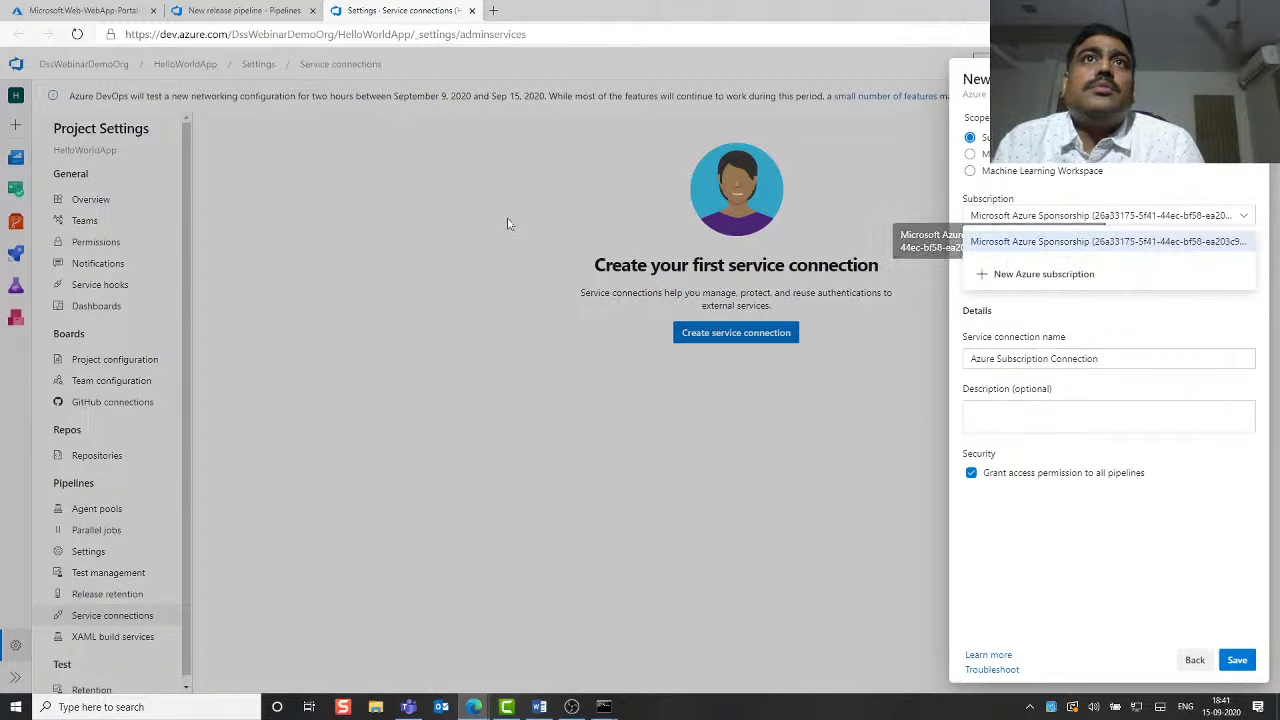
click(434, 260)
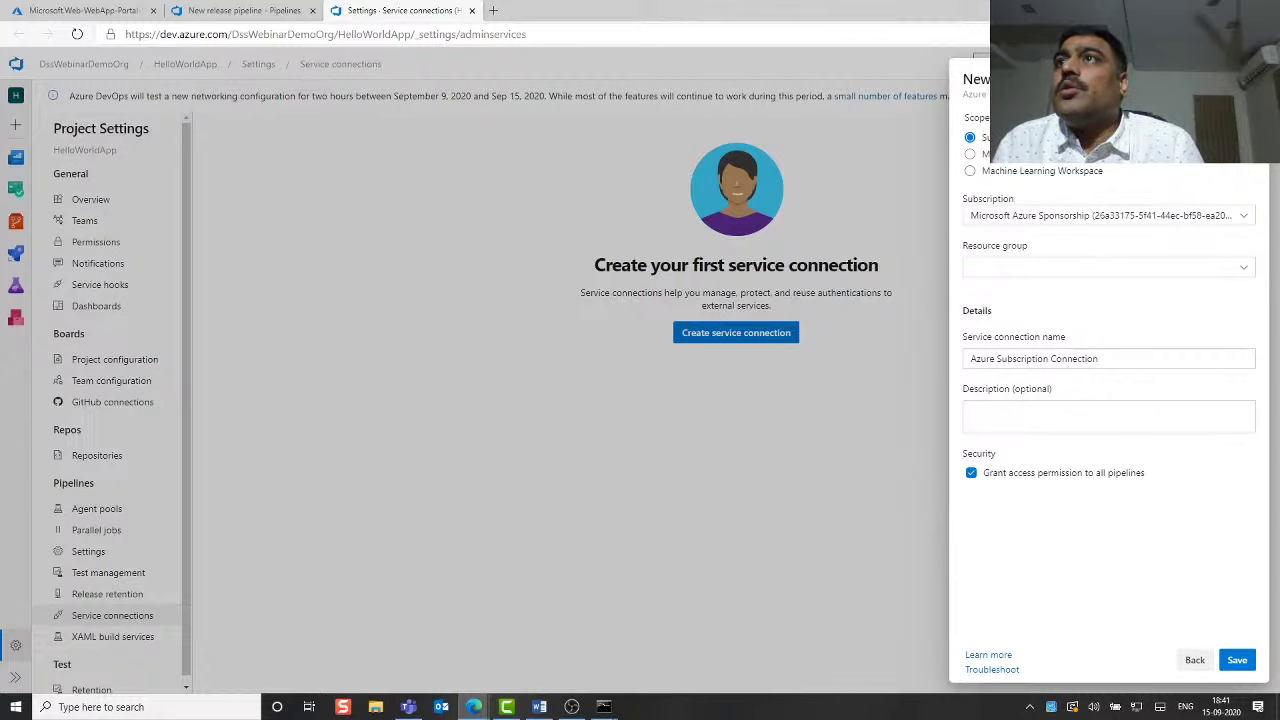
key(Escape)
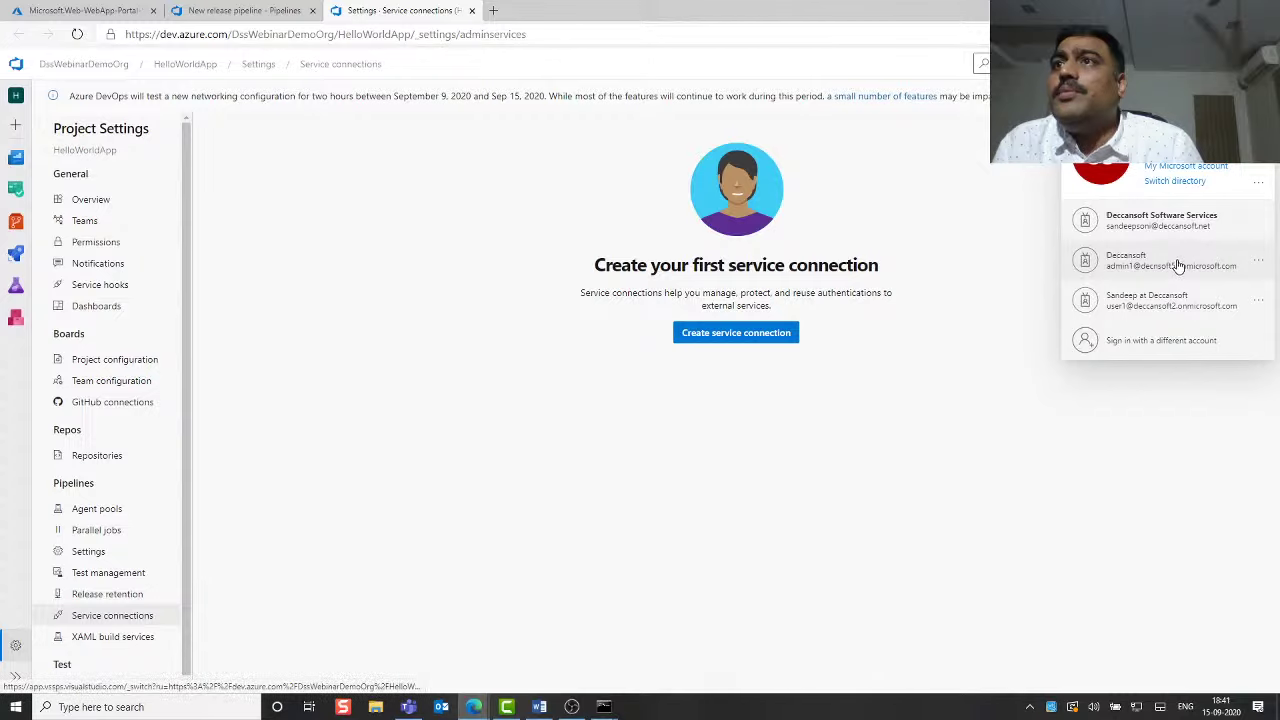
Start another Azure Resource Manager service connection and advance to its subscription and details form.
click(850, 200)
click(717, 334)
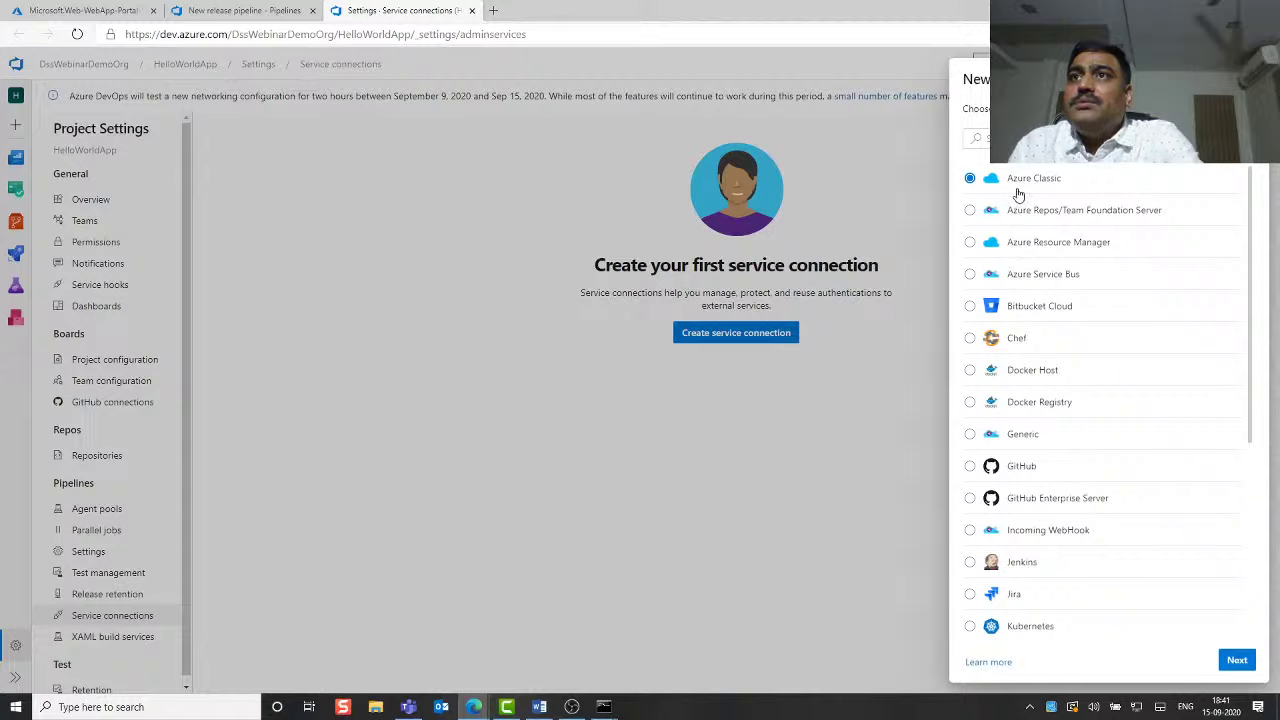
click(1010, 244)
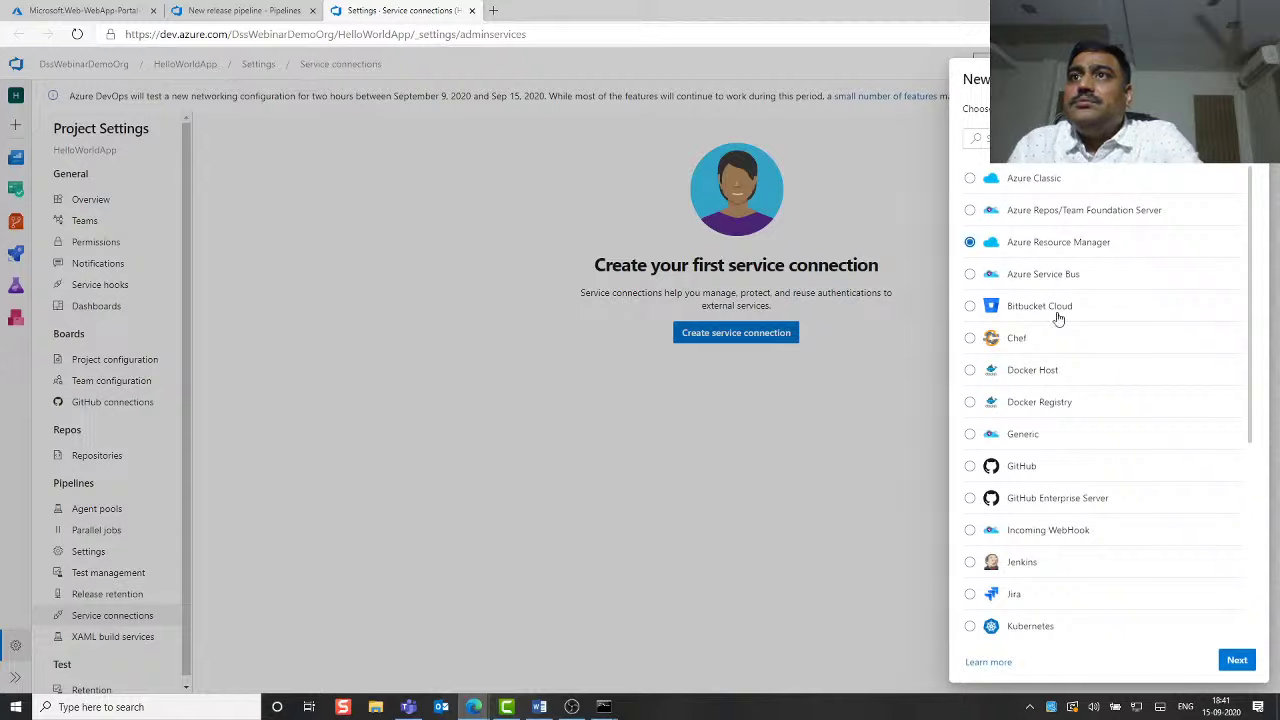
click(1237, 660)
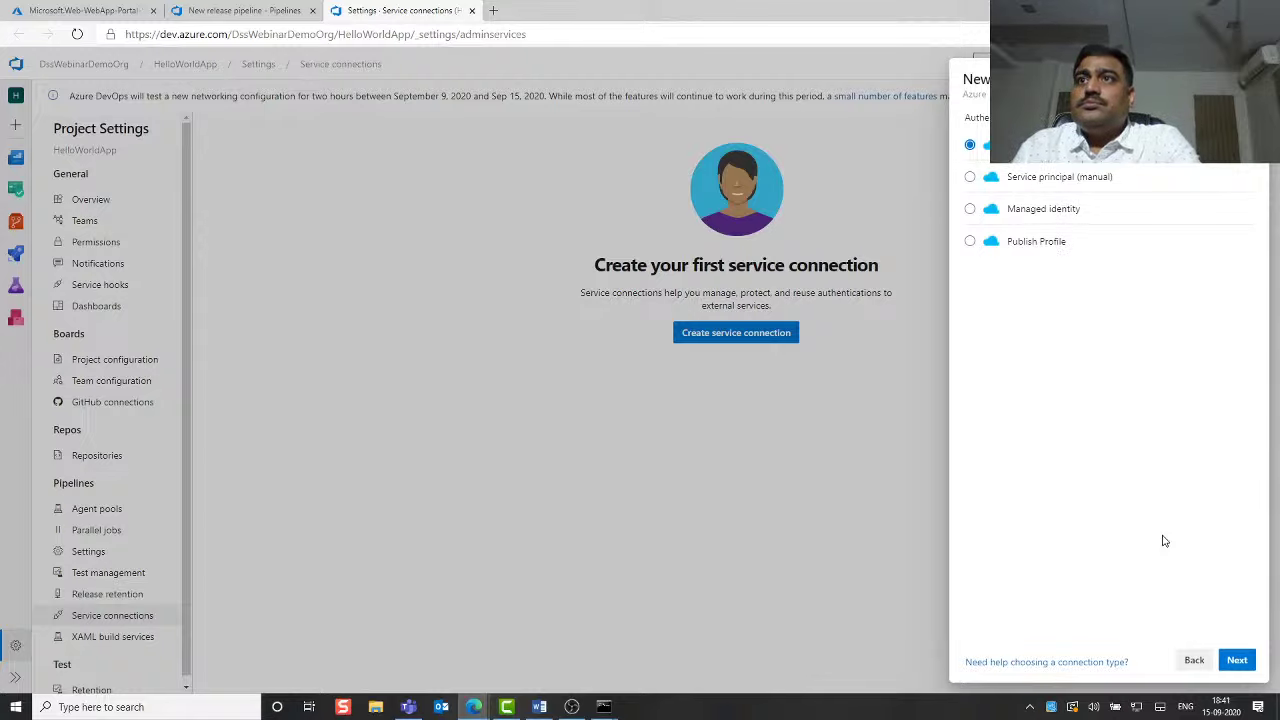
click(1237, 660)
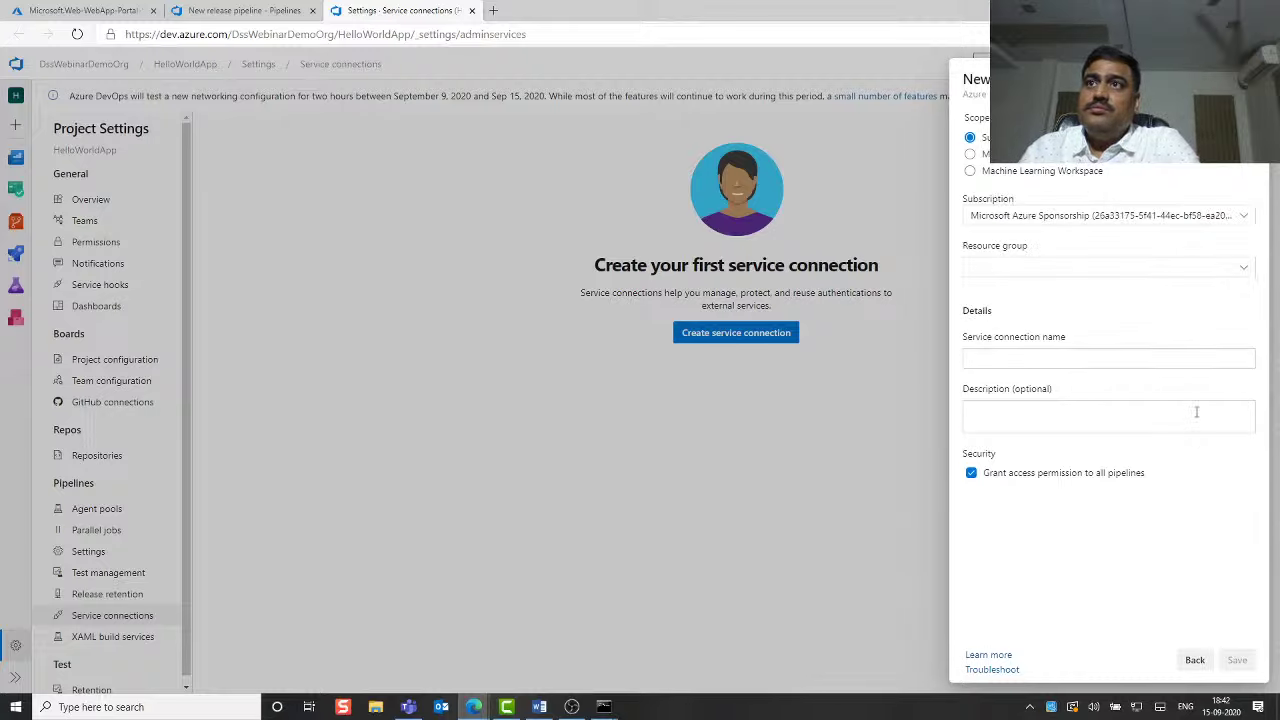
Request a new Azure subscription, then view the completed Microsoft.Web-WebApp-Portal deployment and its account menu.
click(1156, 220)
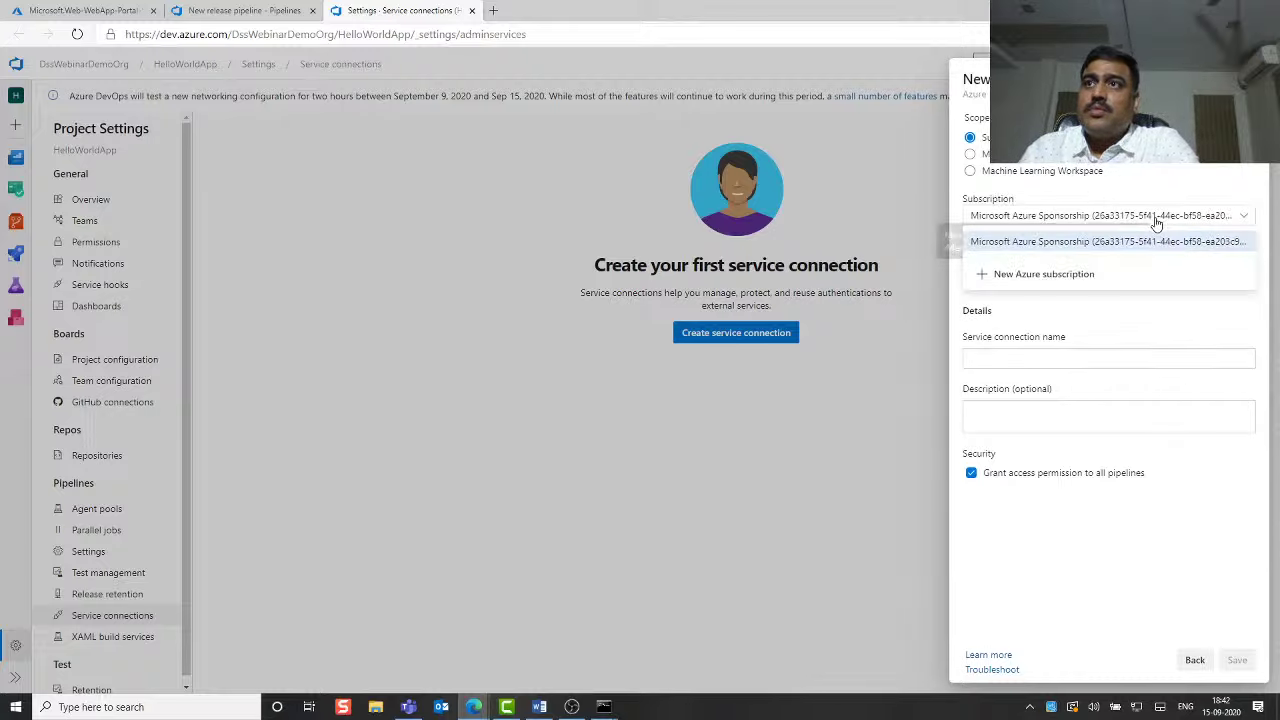
click(1056, 280)
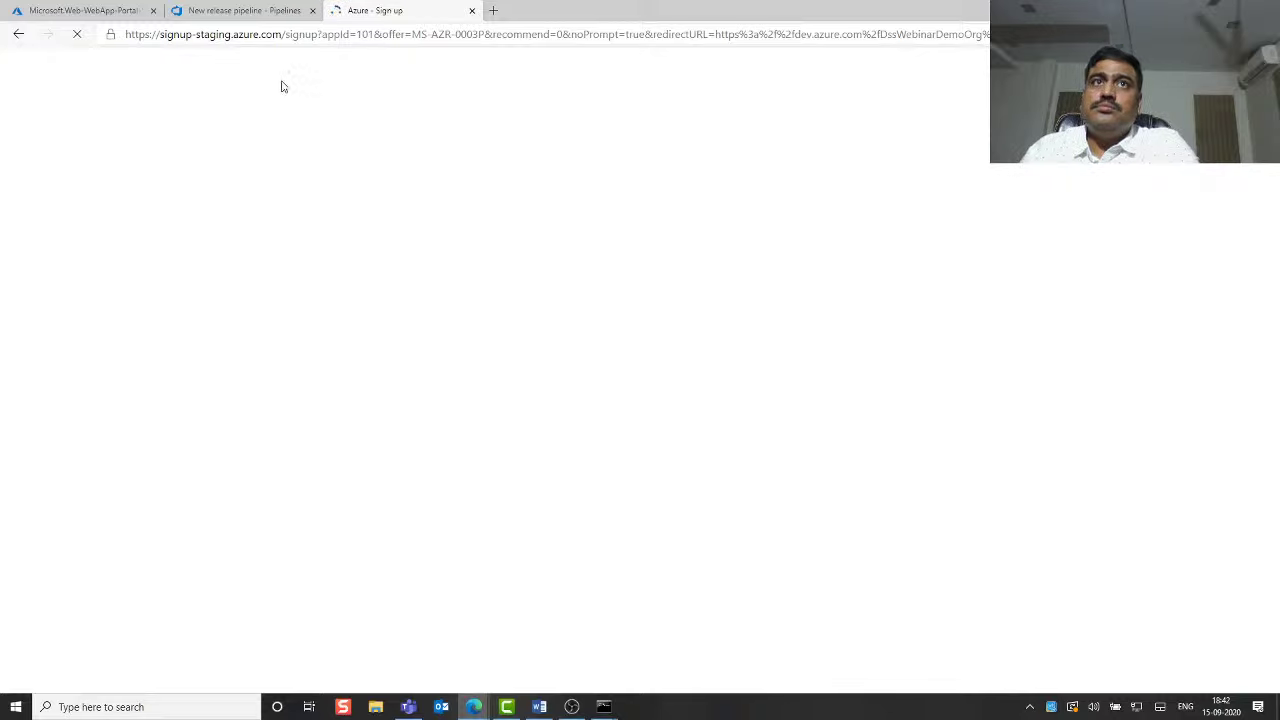
click(251, 16)
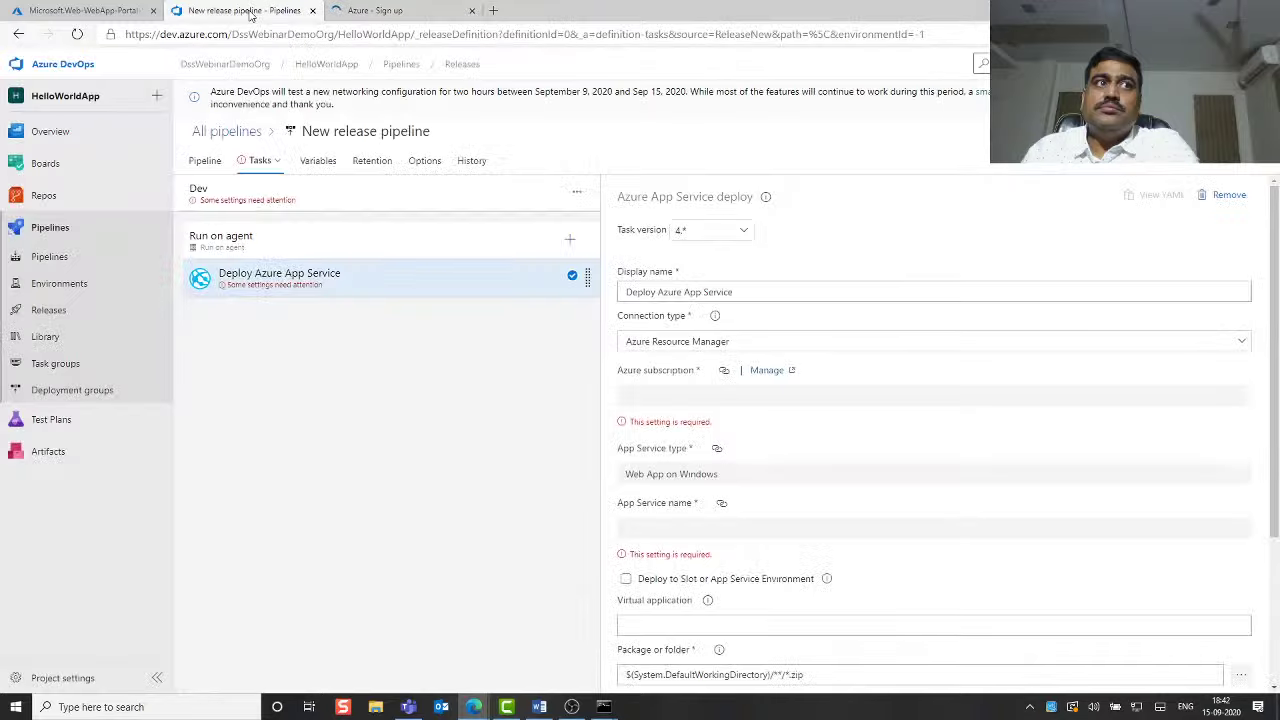
click(440, 11)
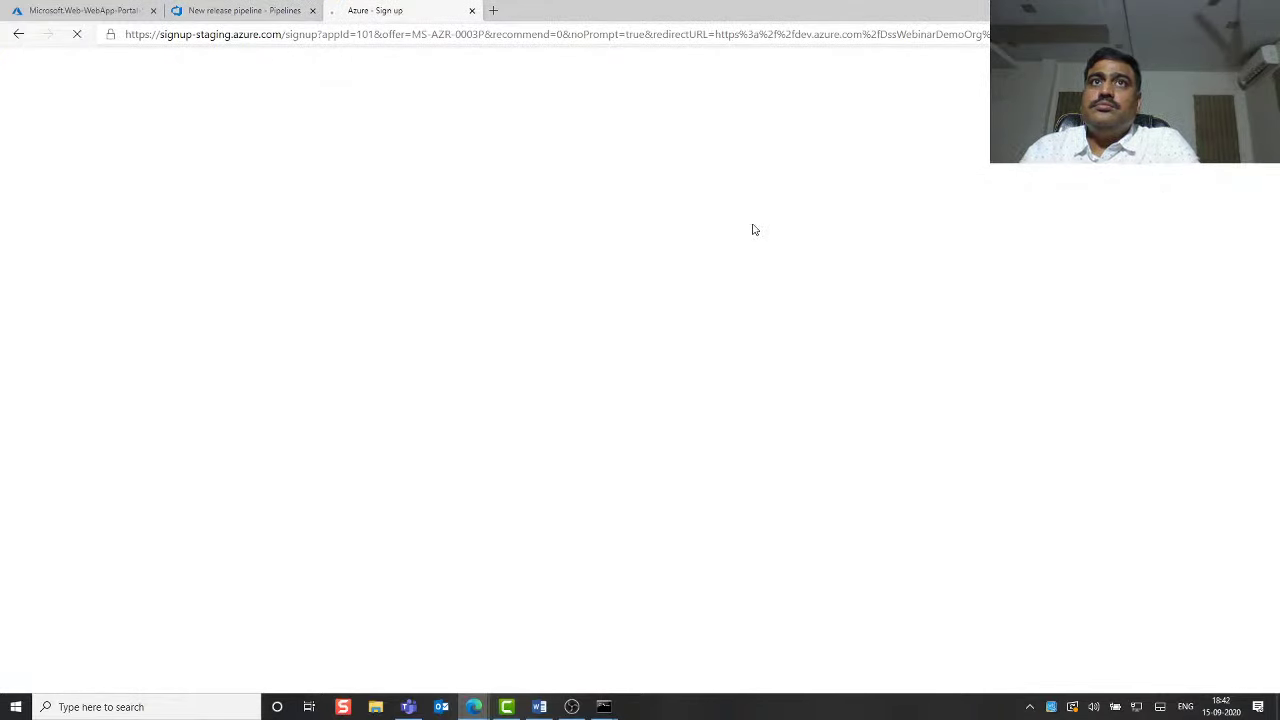
click(66, 11)
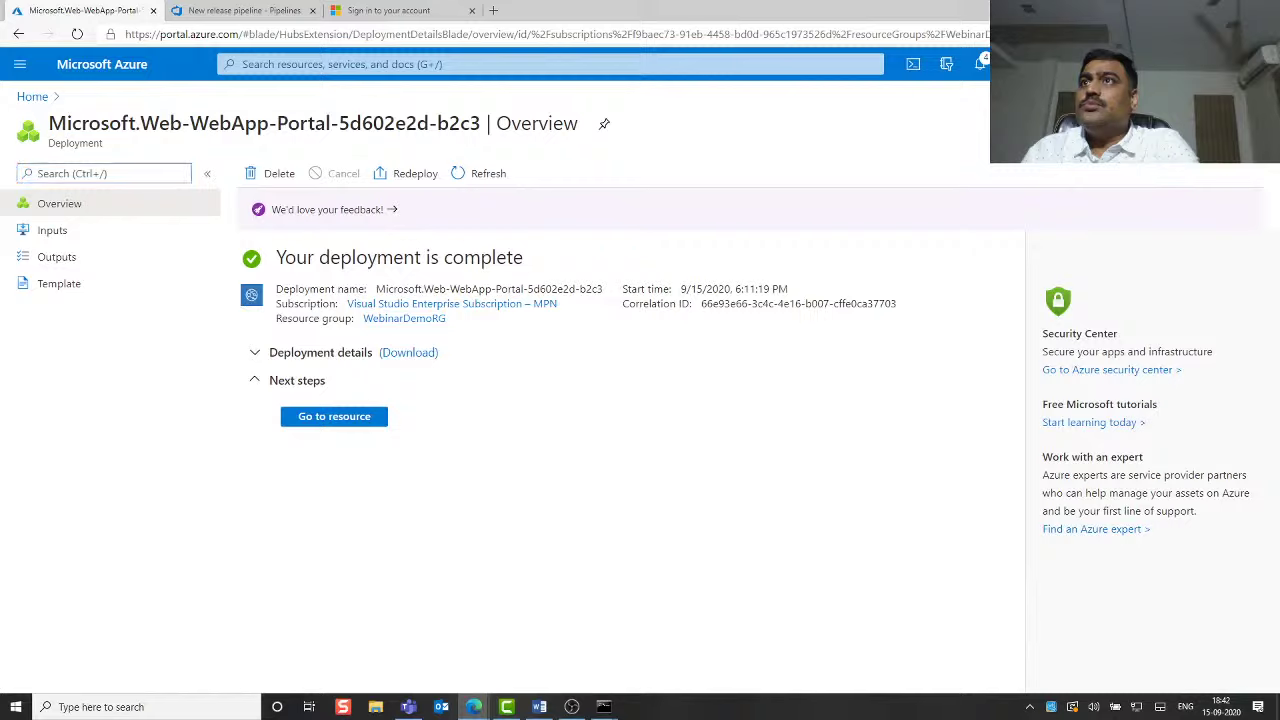
click(1230, 64)
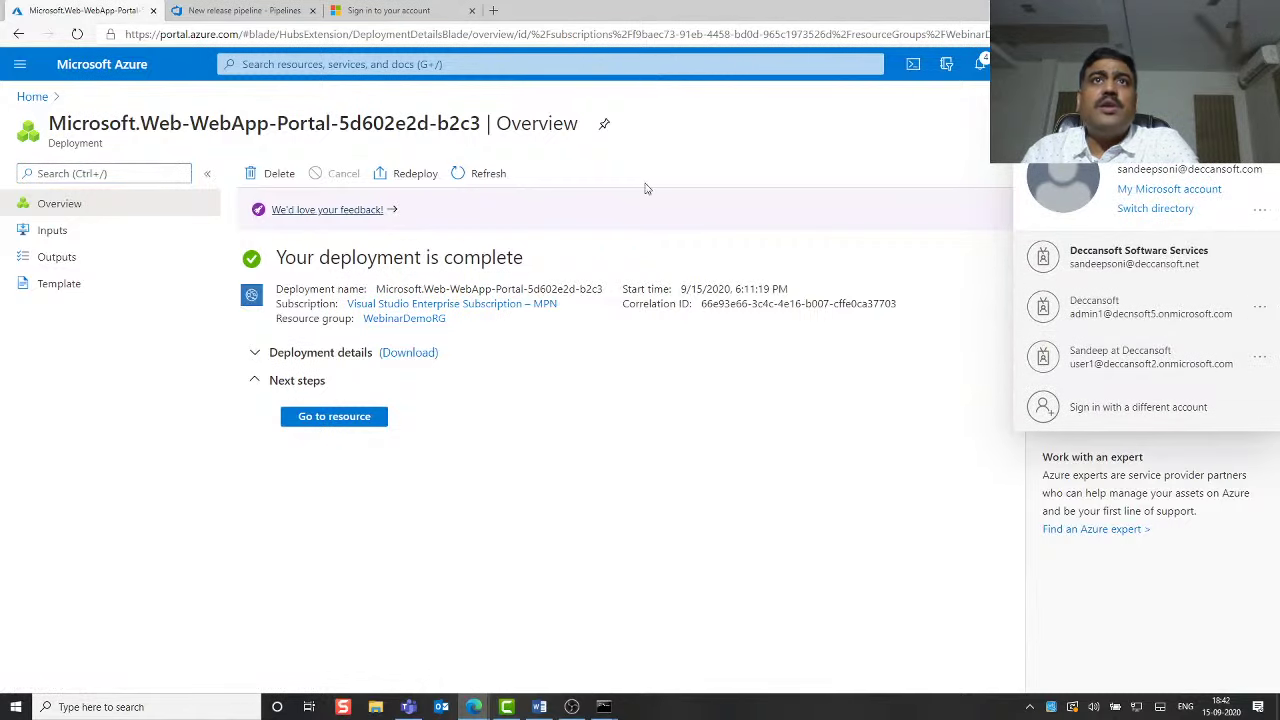
Try signing in to Microsoft with the account e-mail, which is rejected, then return to the pipeline tab.
click(405, 12)
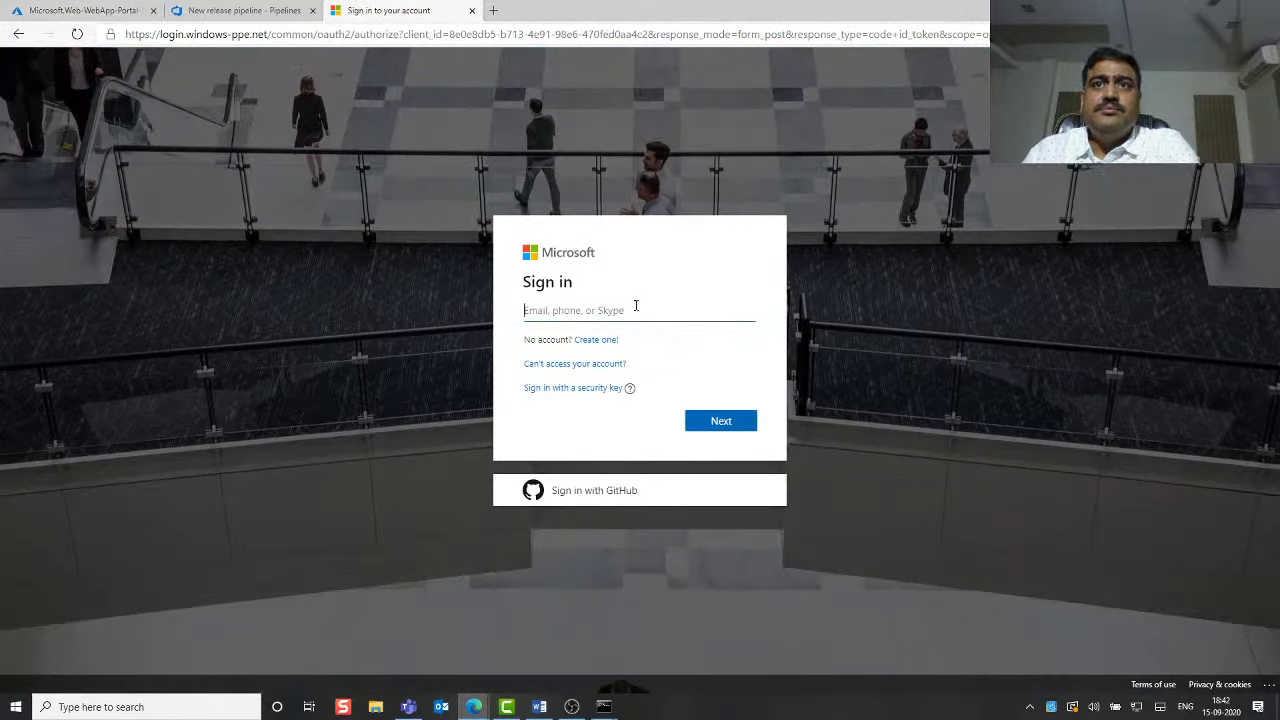
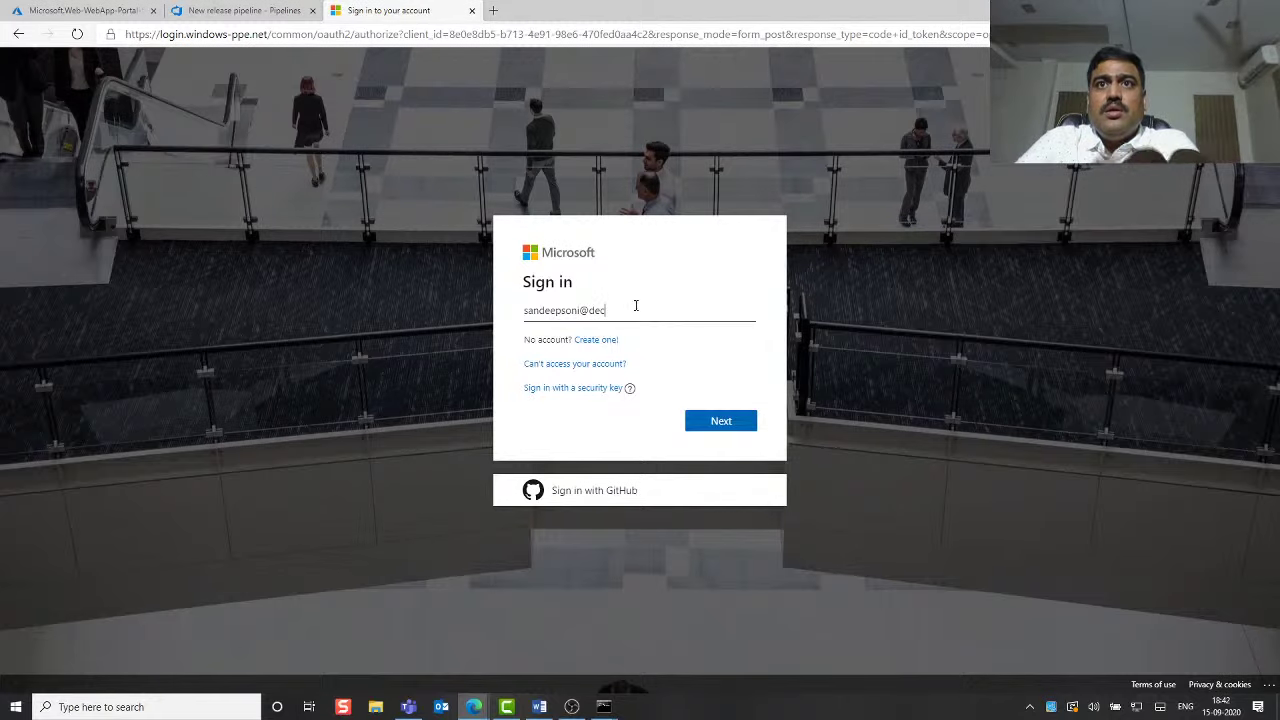
key(Return)
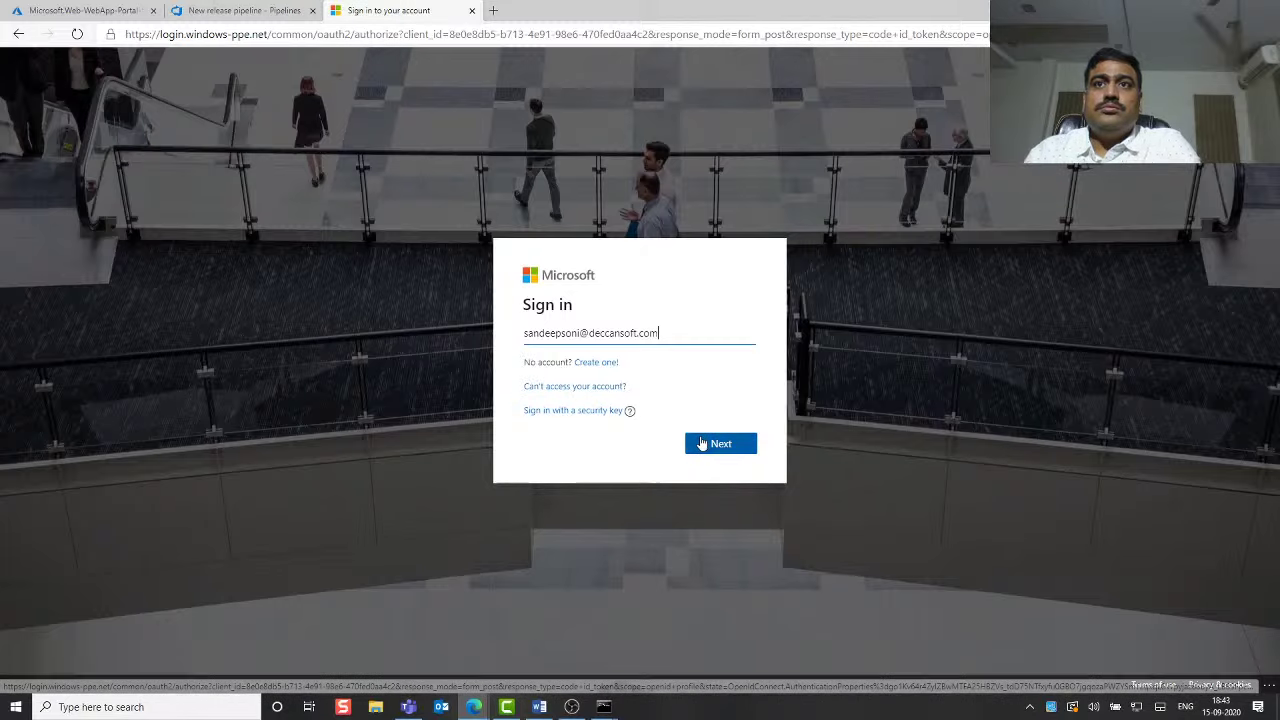
click(703, 445)
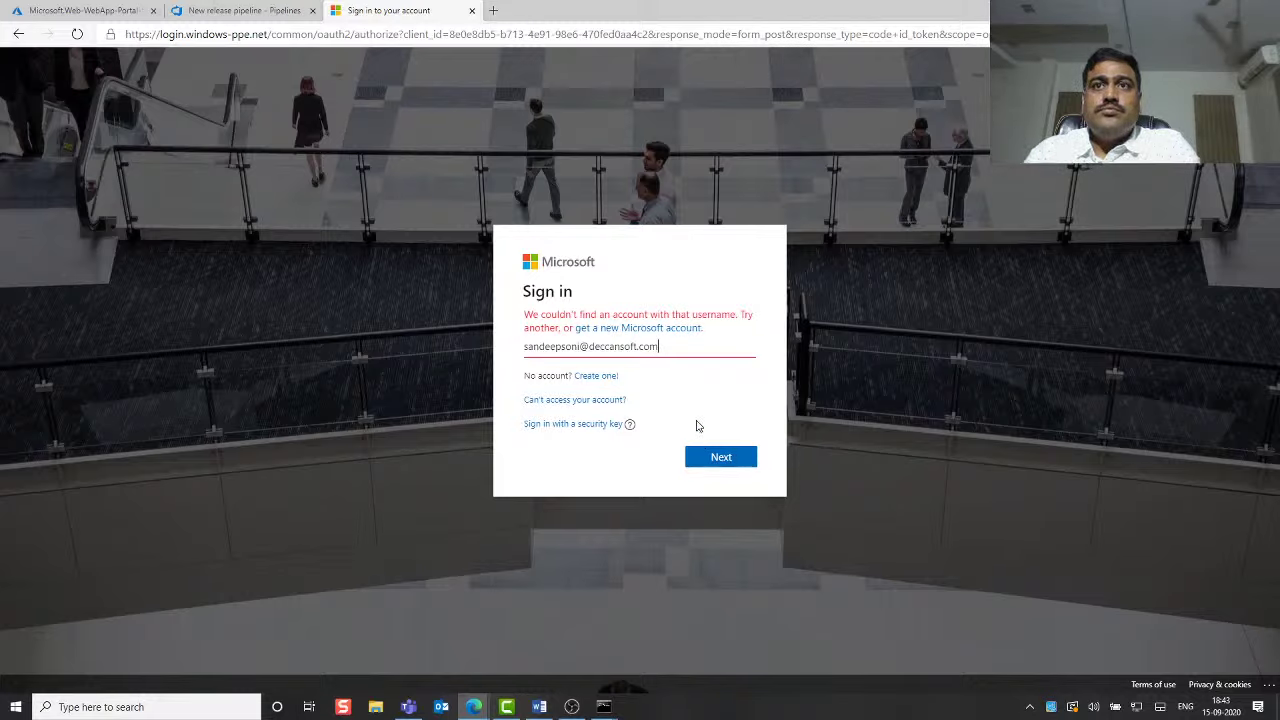
key(BackSpace)
key(BackSpace)
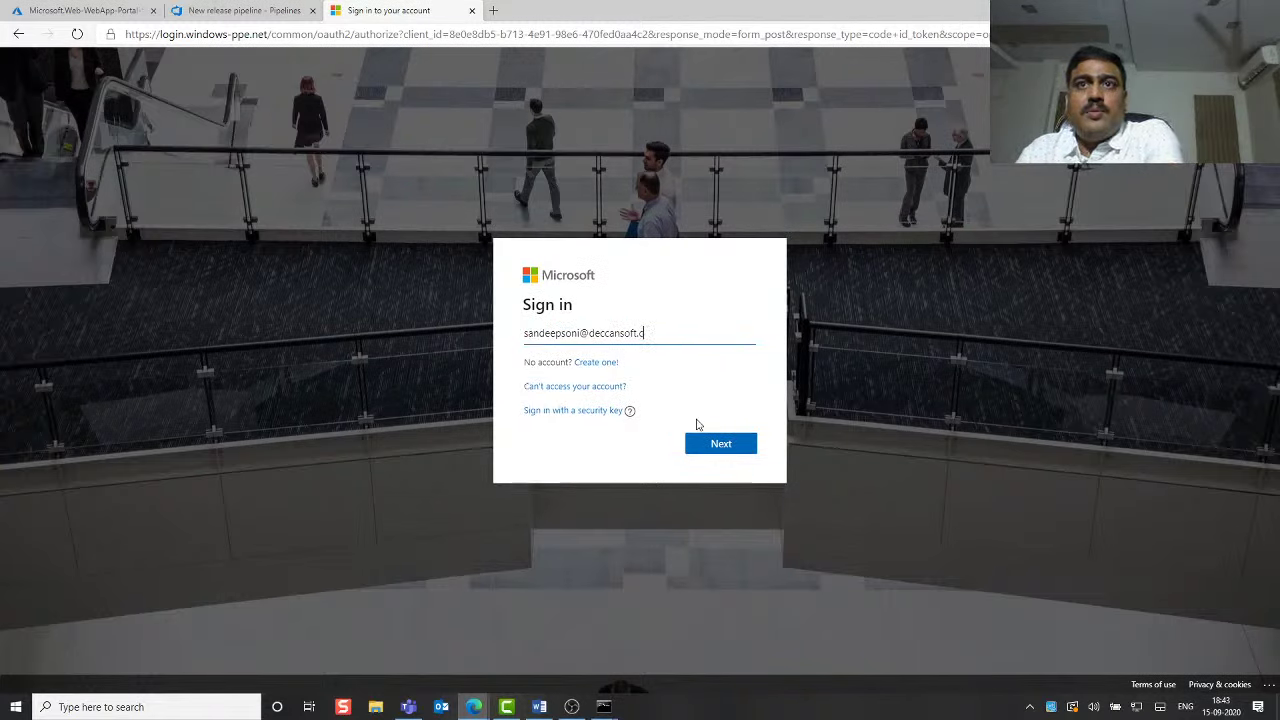
key(BackSpace)
key(BackSpace)
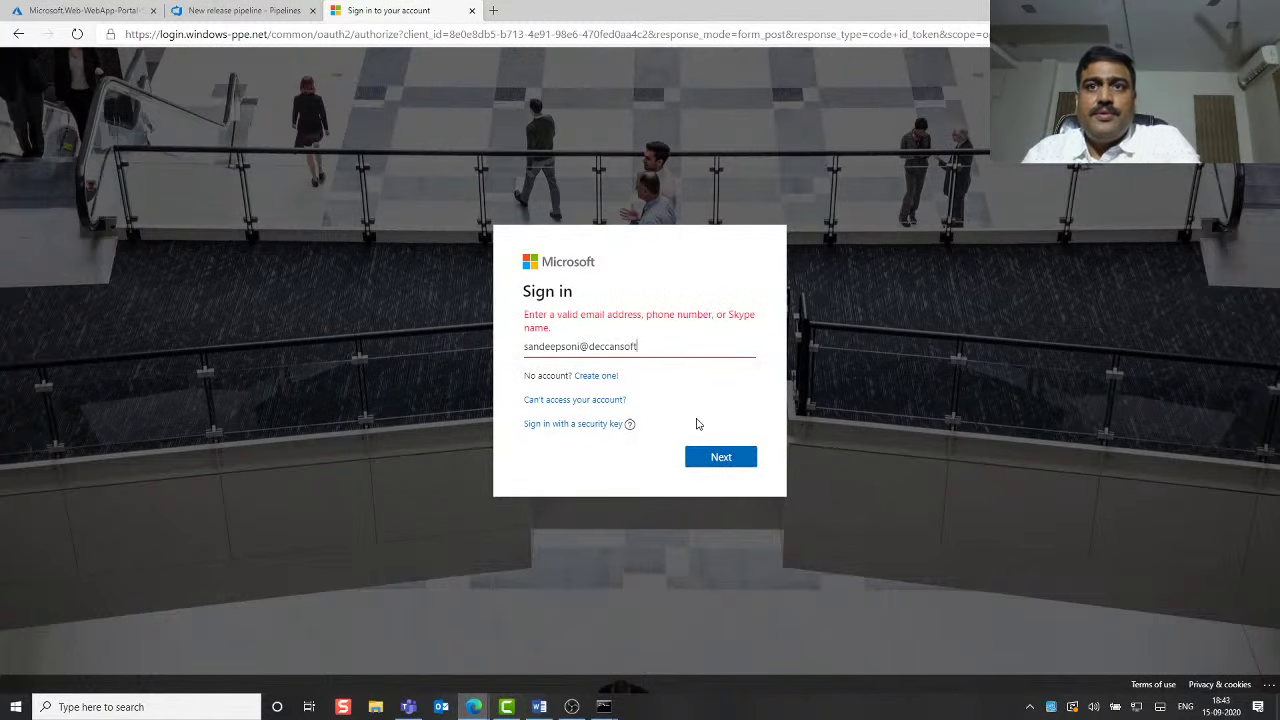
click(240, 18)
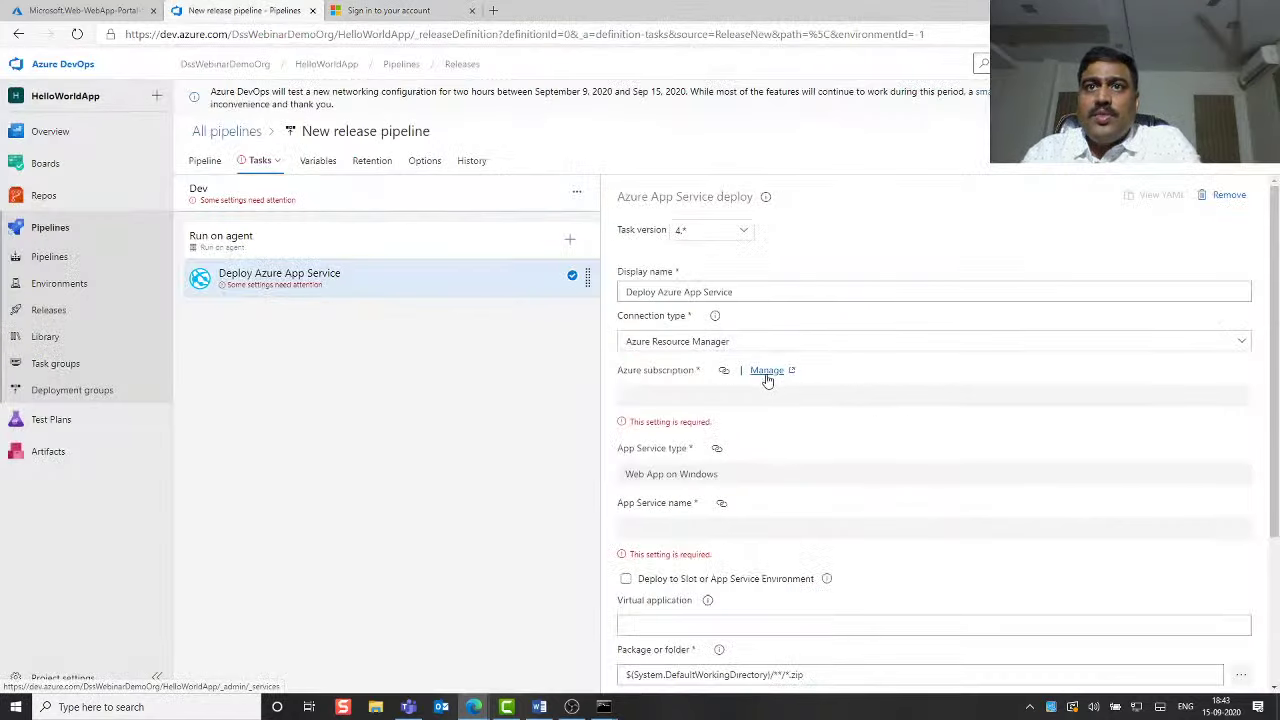
Leave the unsaved New release pipeline editor, discarding changes, for the HelloWorldApp Project Settings overview.
click(48, 688)
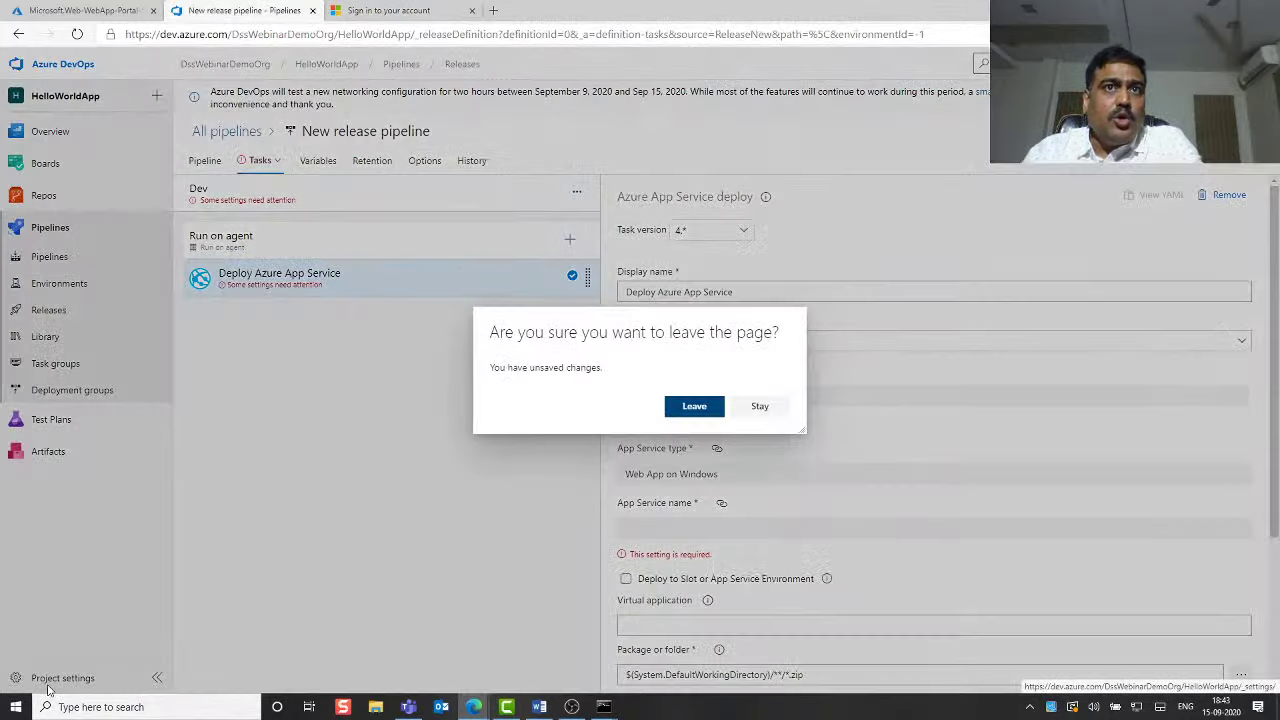
click(768, 408)
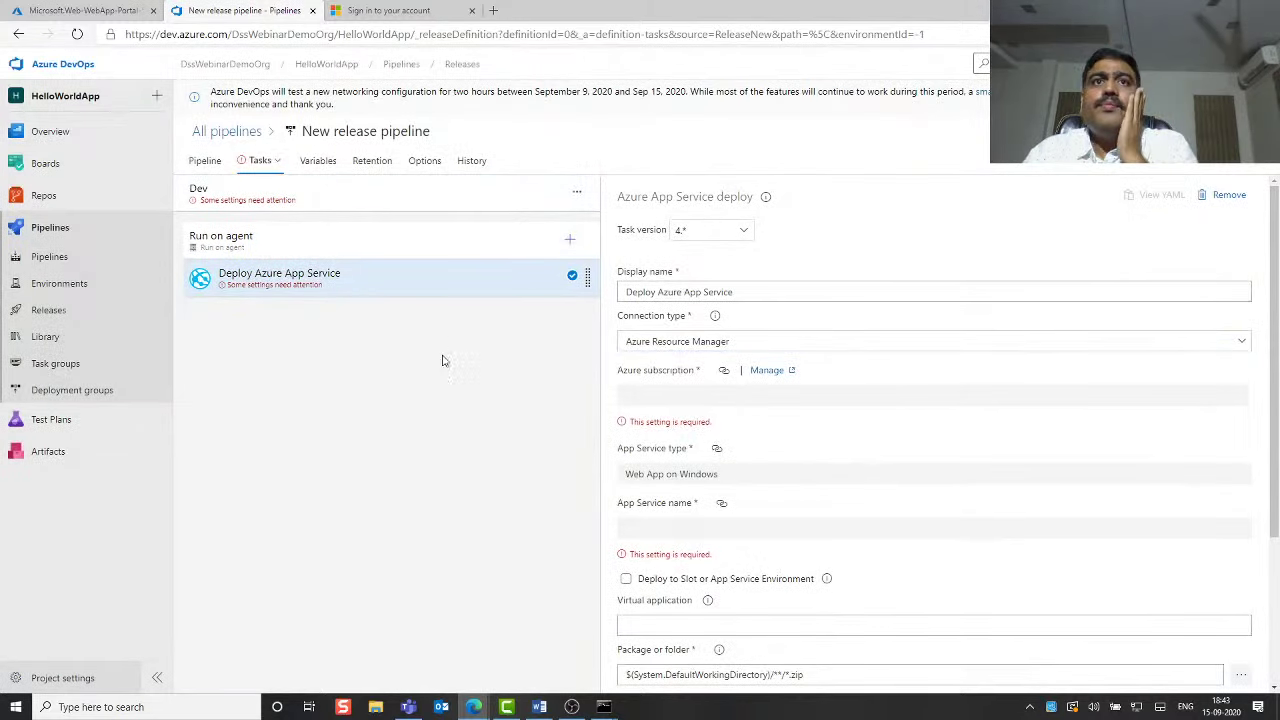
click(469, 240)
click(207, 161)
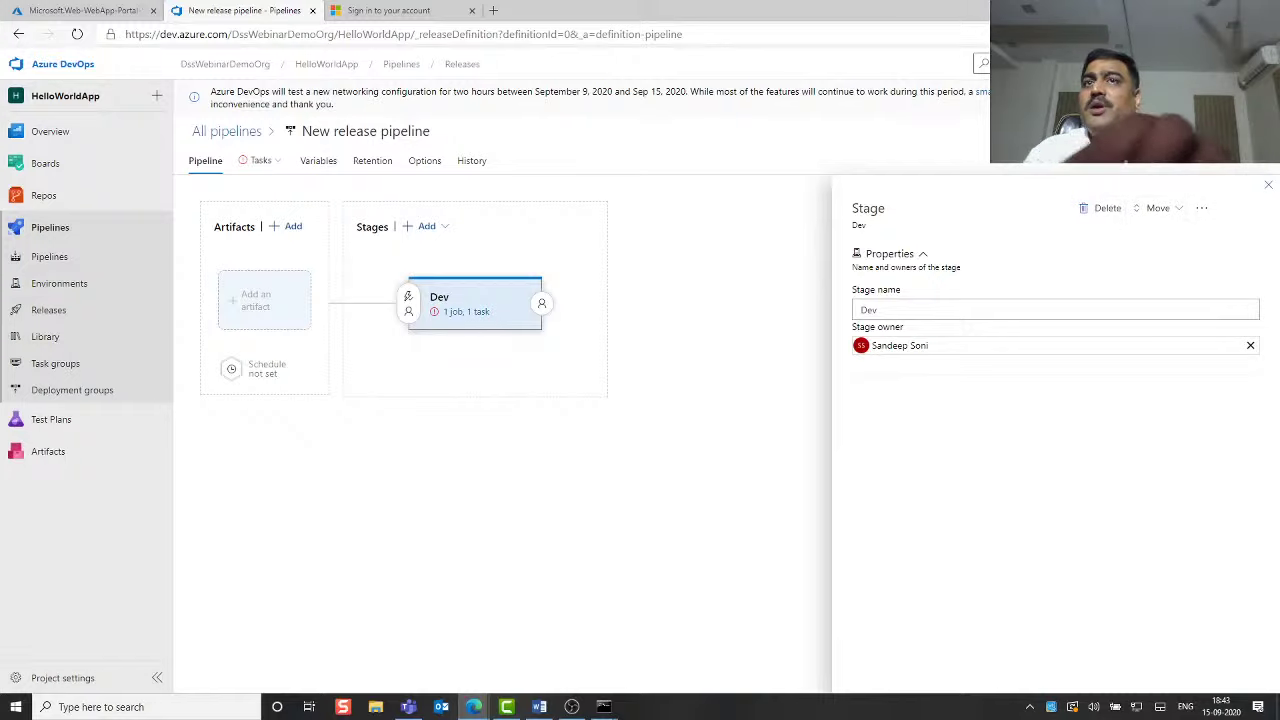
click(1268, 97)
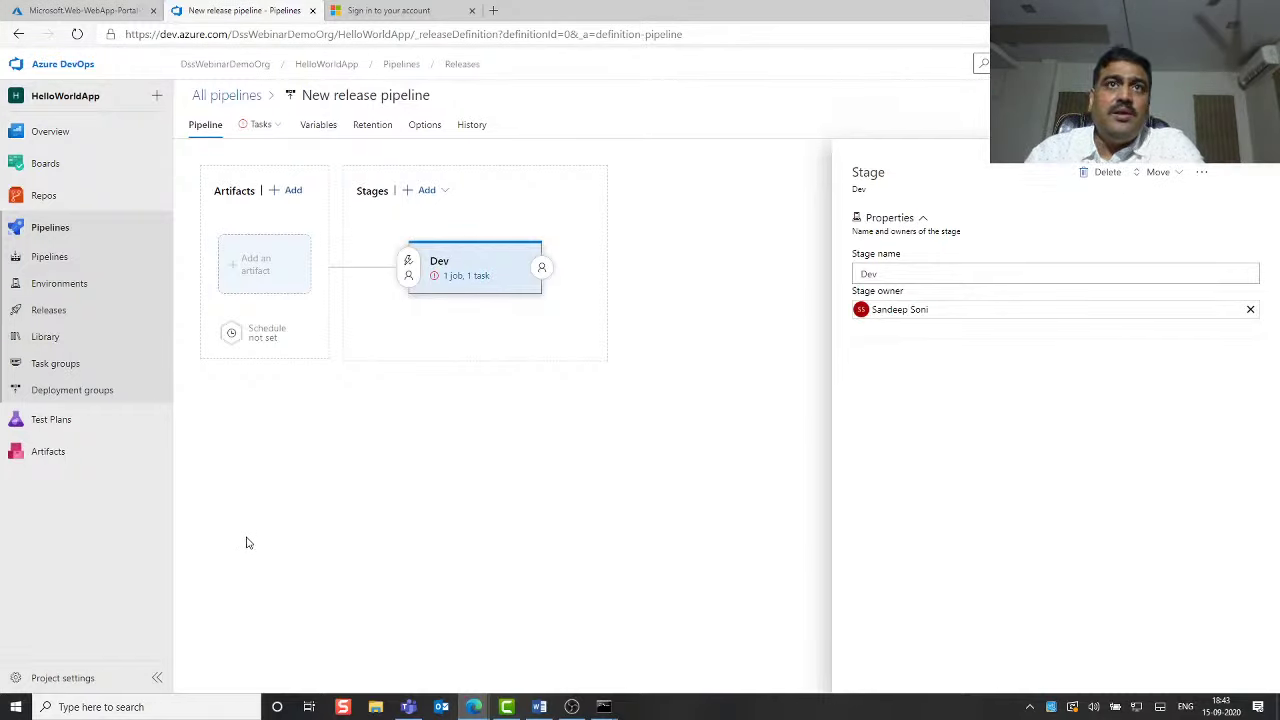
click(50, 680)
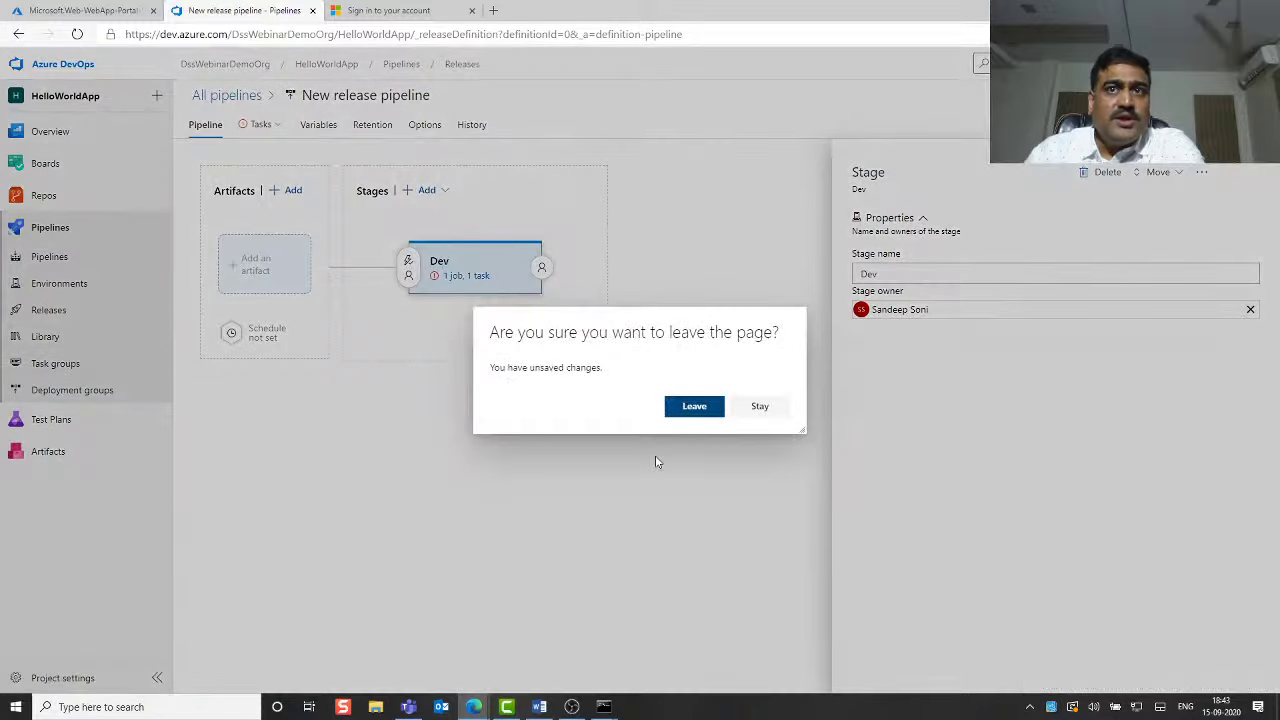
click(716, 414)
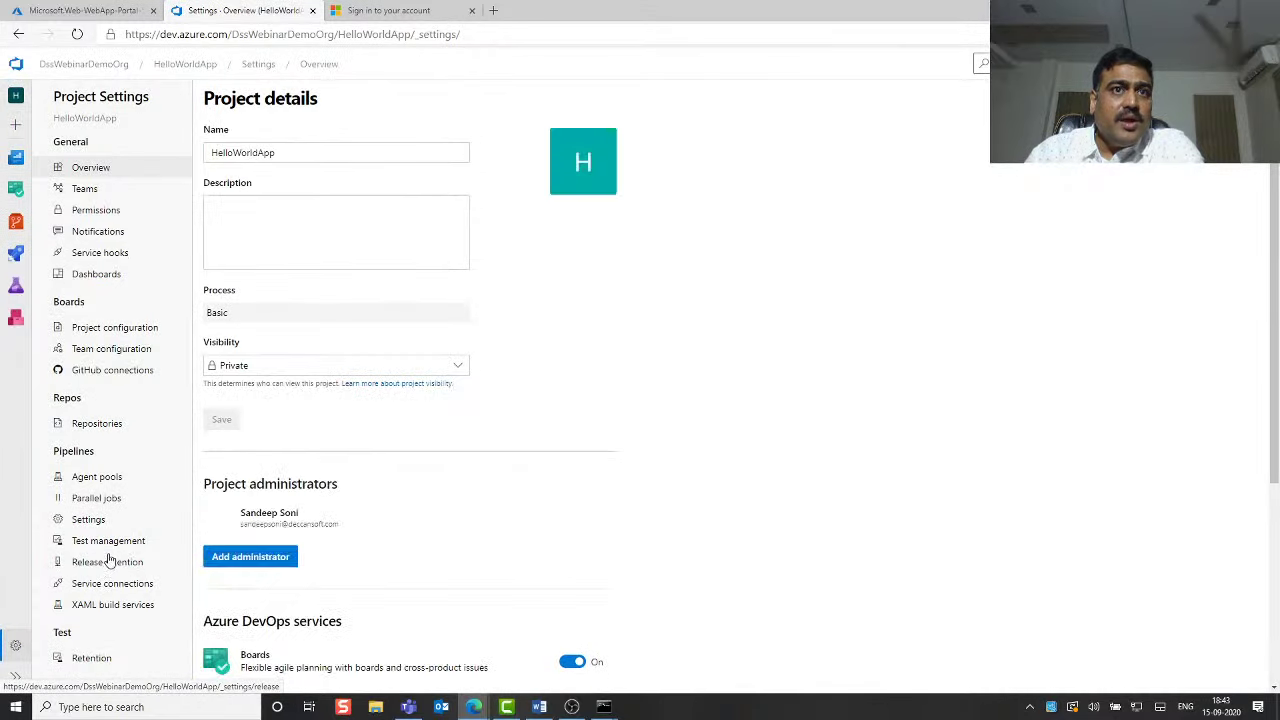
From Service connections, start an Azure Resource Manager connection and select the Microsoft Azure Sponsorship subscription.
click(104, 585)
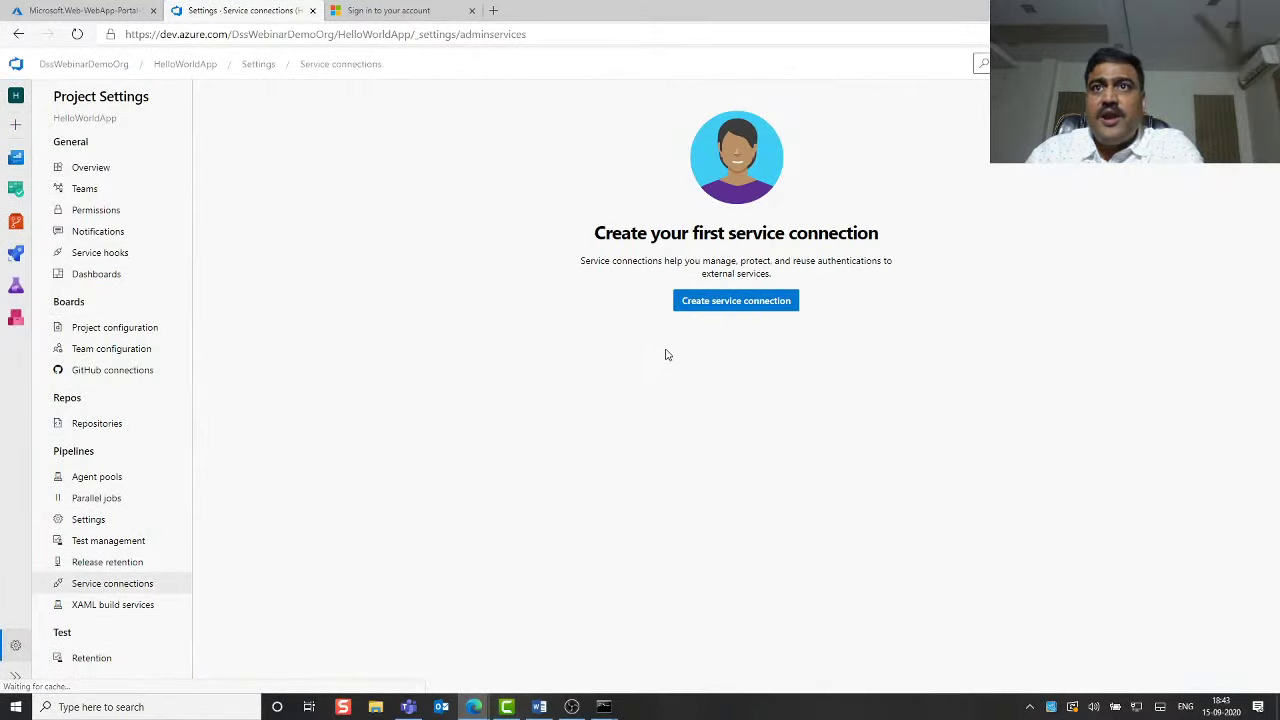
click(719, 312)
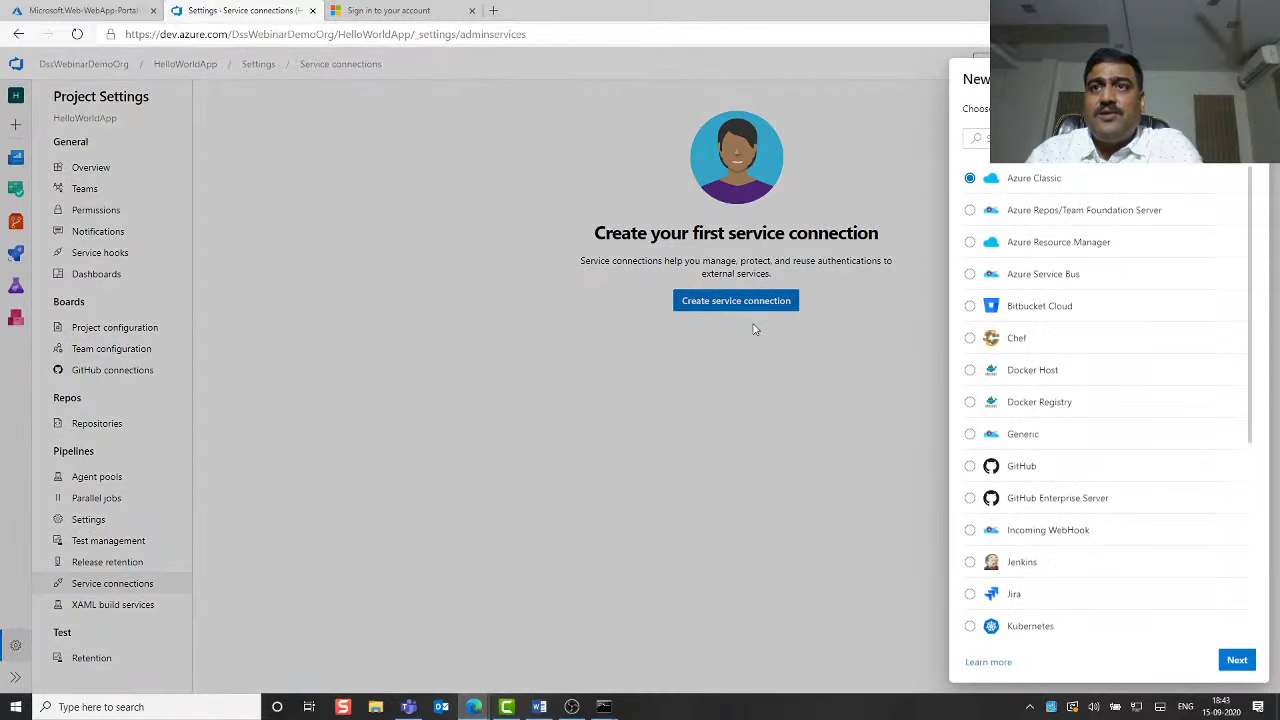
click(1062, 243)
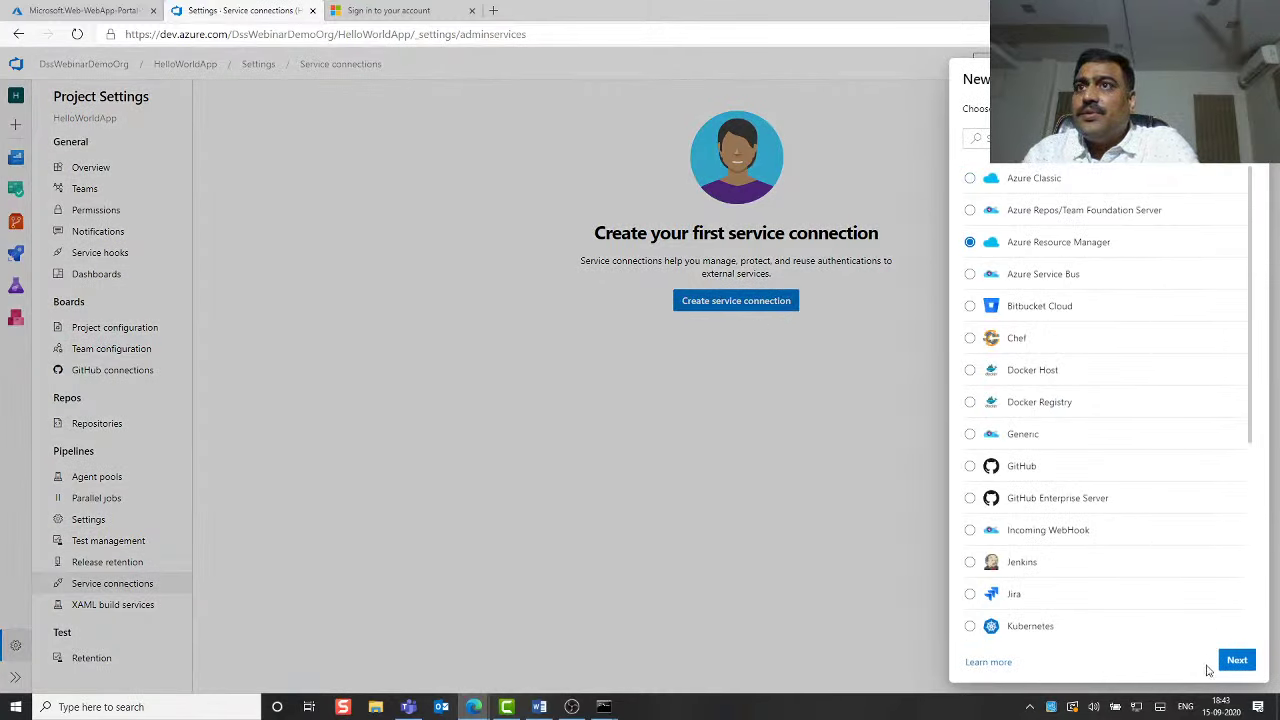
click(1236, 659)
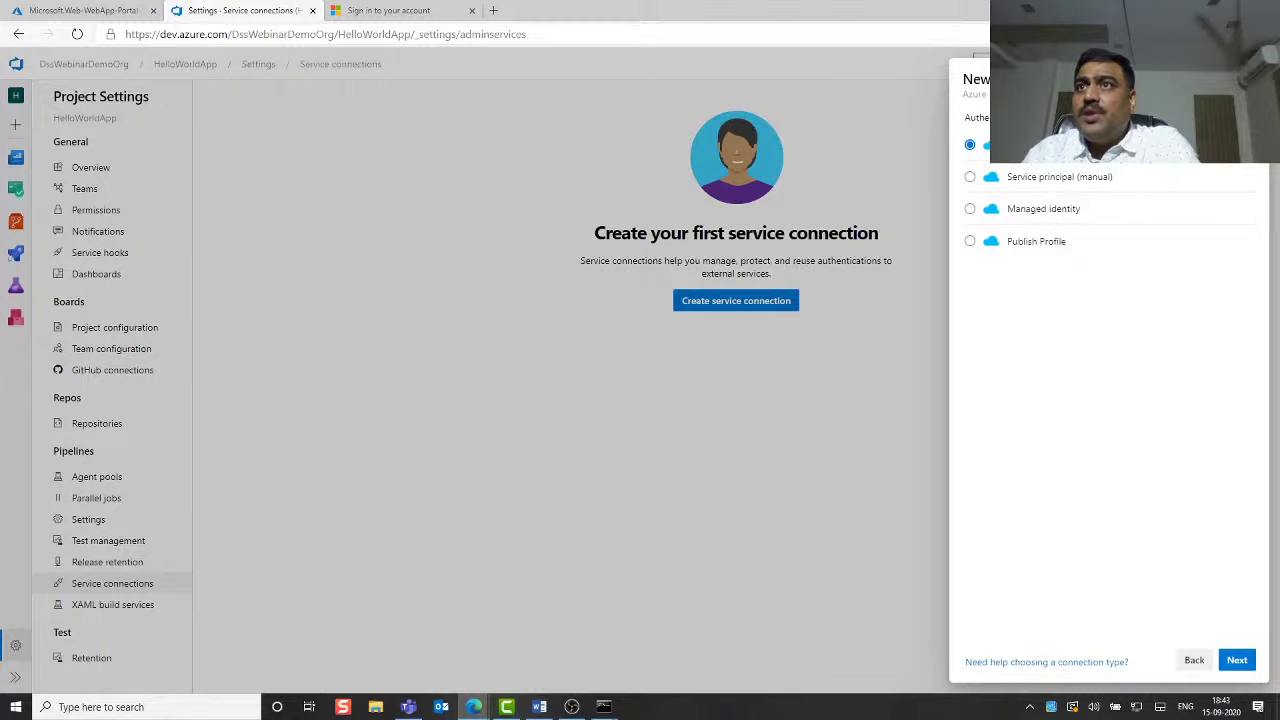
click(1236, 660)
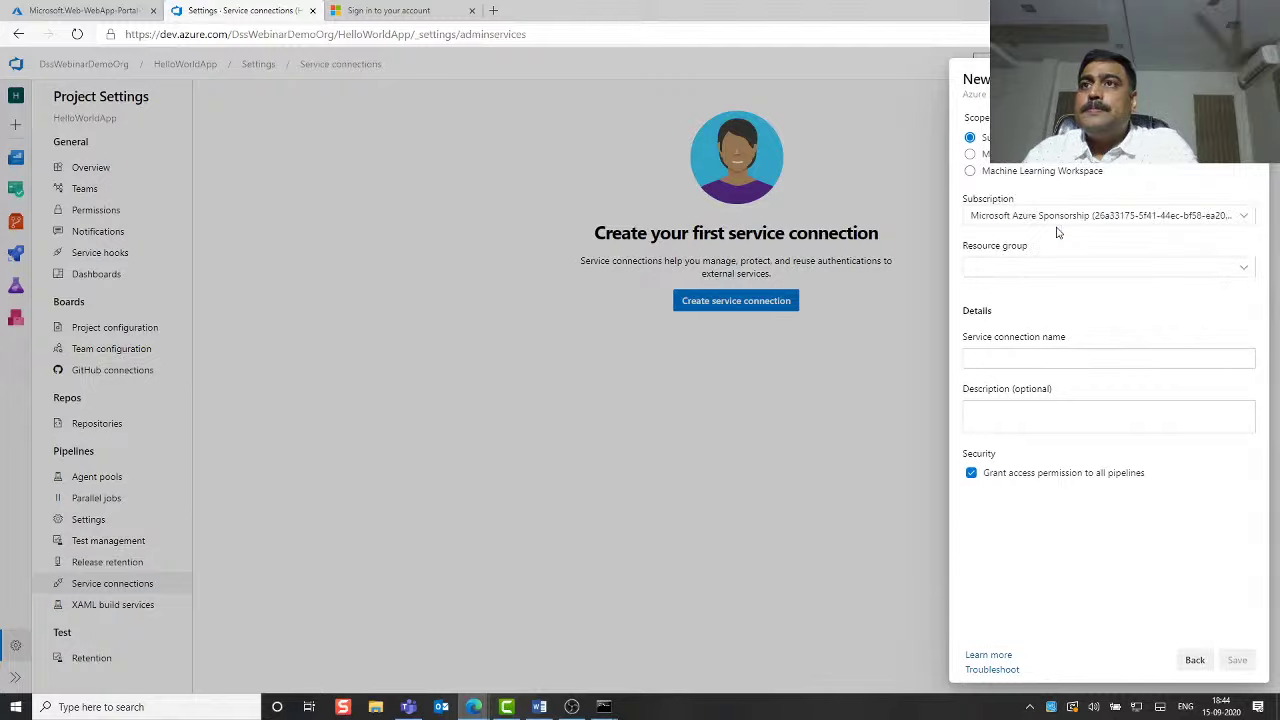
click(1056, 224)
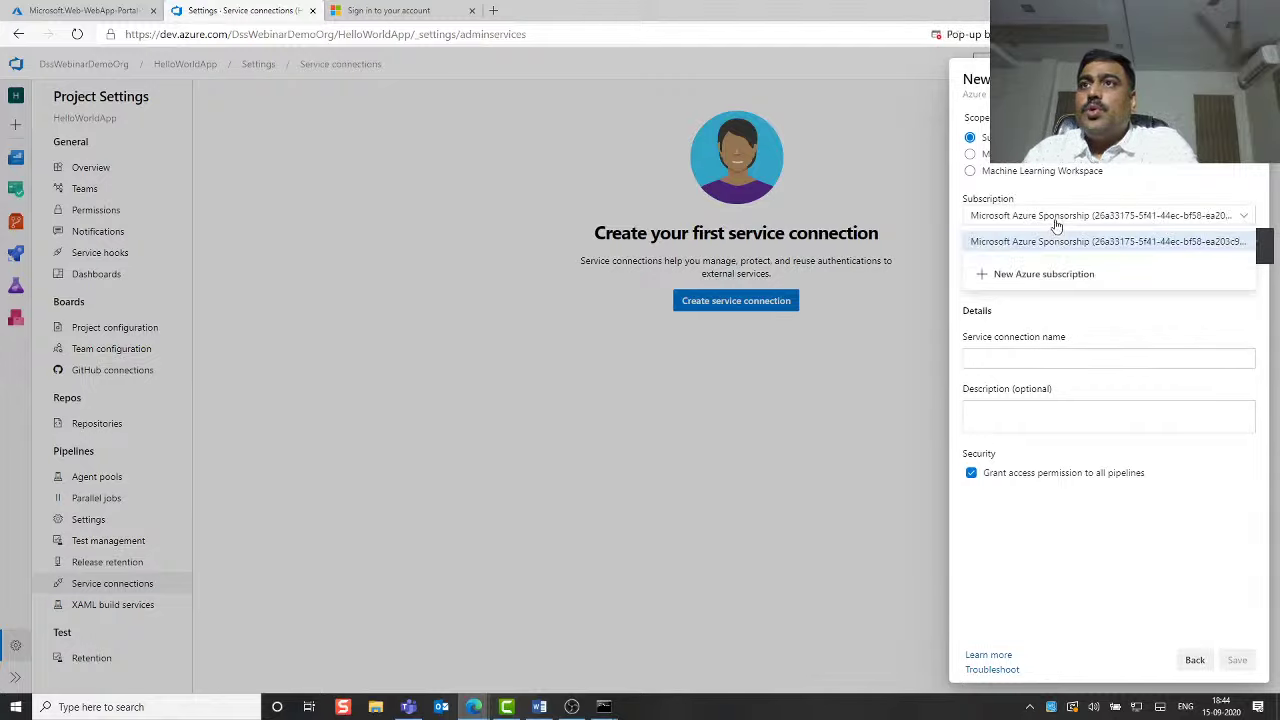
click(1057, 240)
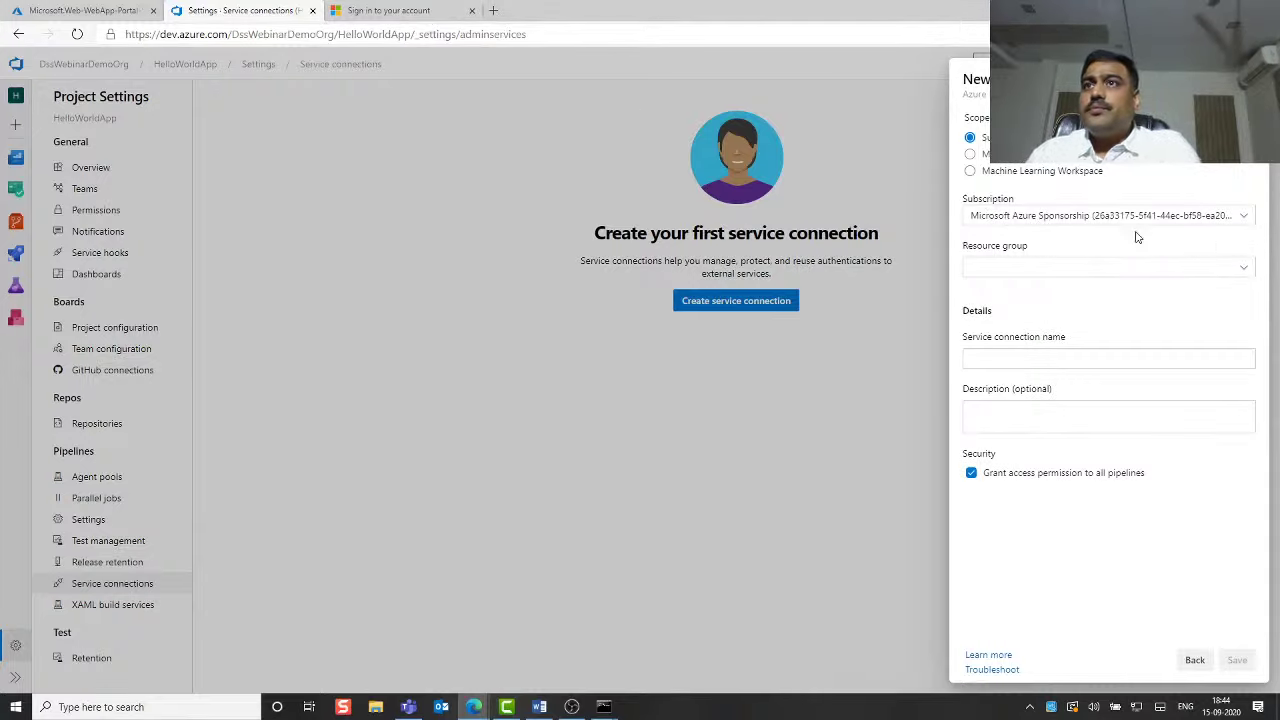
Sign in to portal.azure.com from a new InPrivate window using the saved account and password.
right_click(1094, 240)
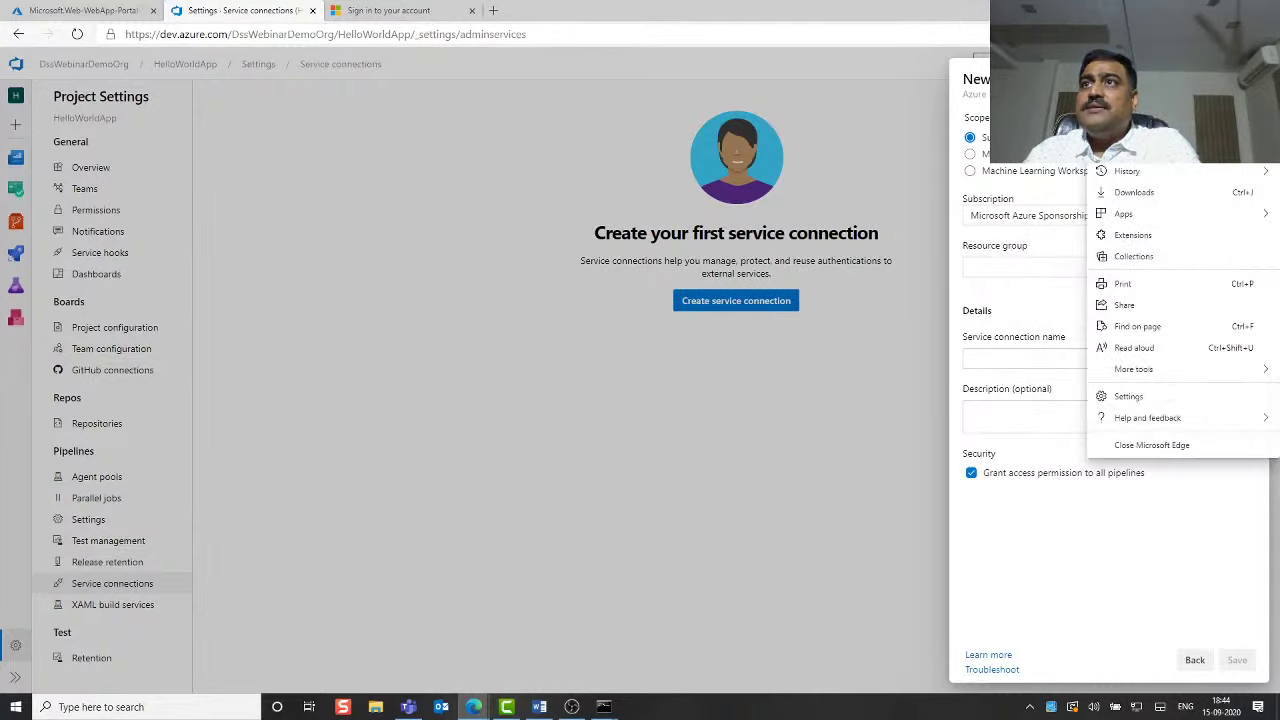
key(ctrl+shift+n)
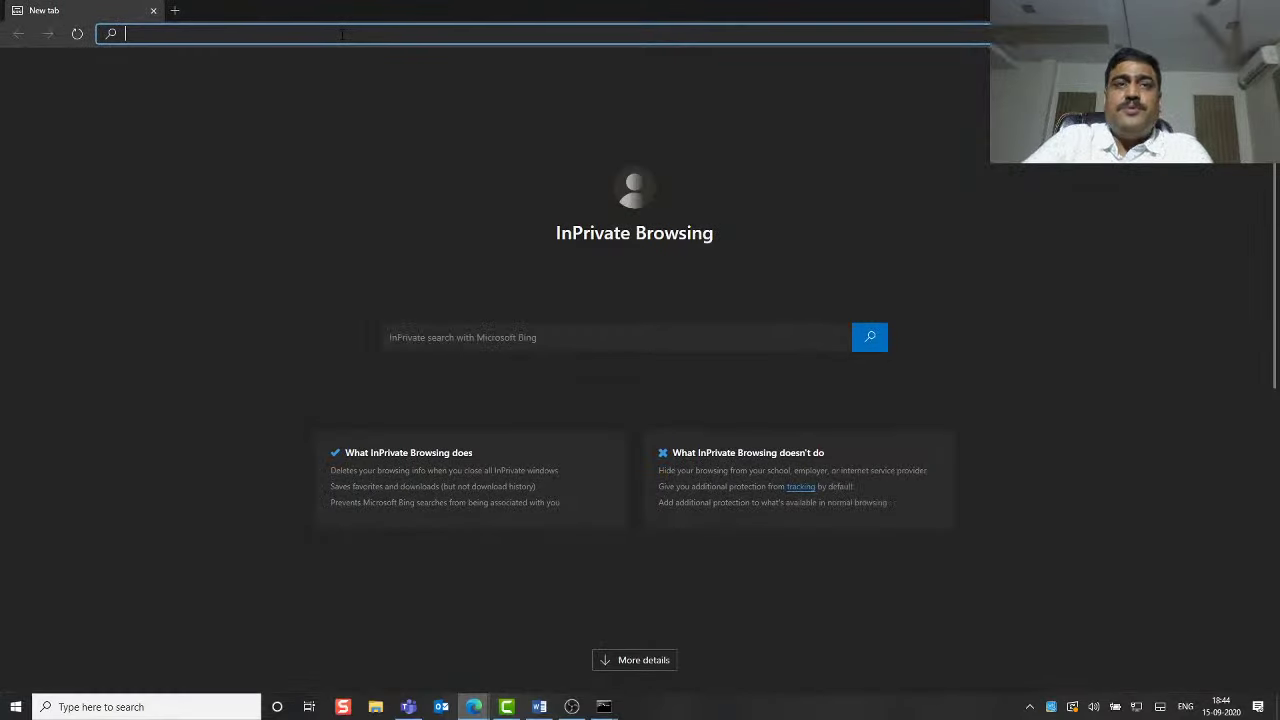
text(portal.azure.com)
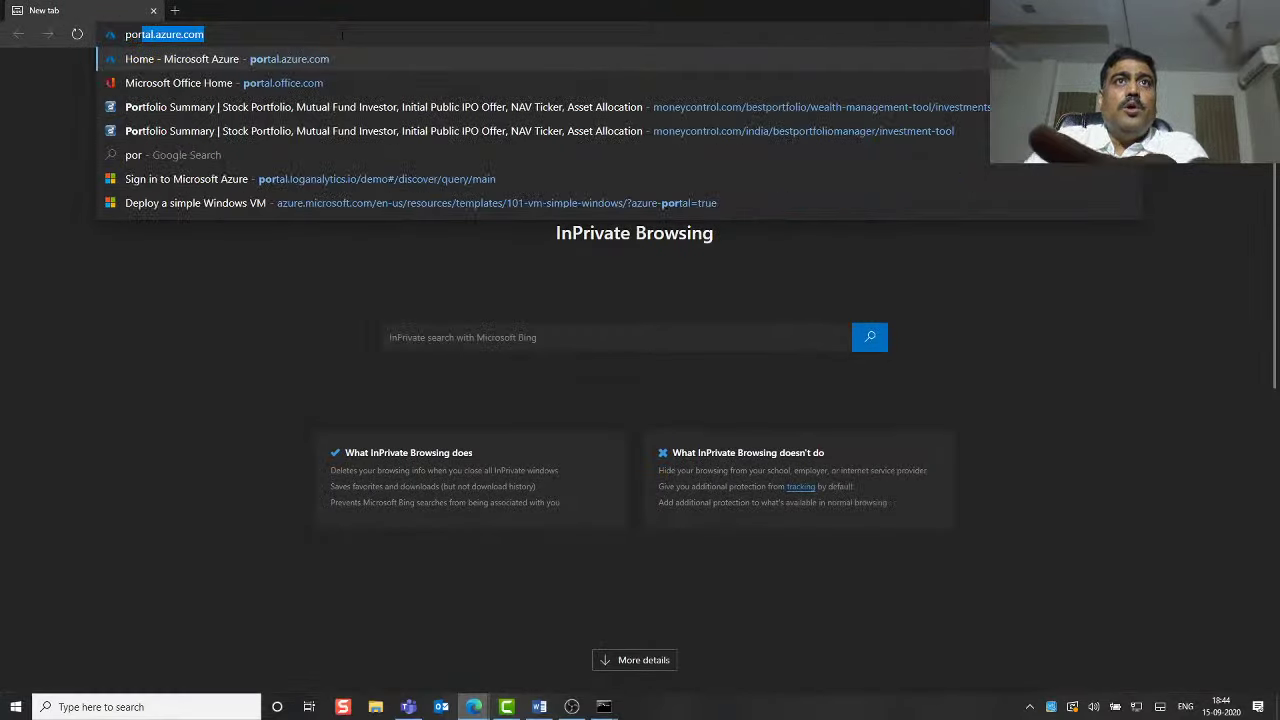
key(Return)
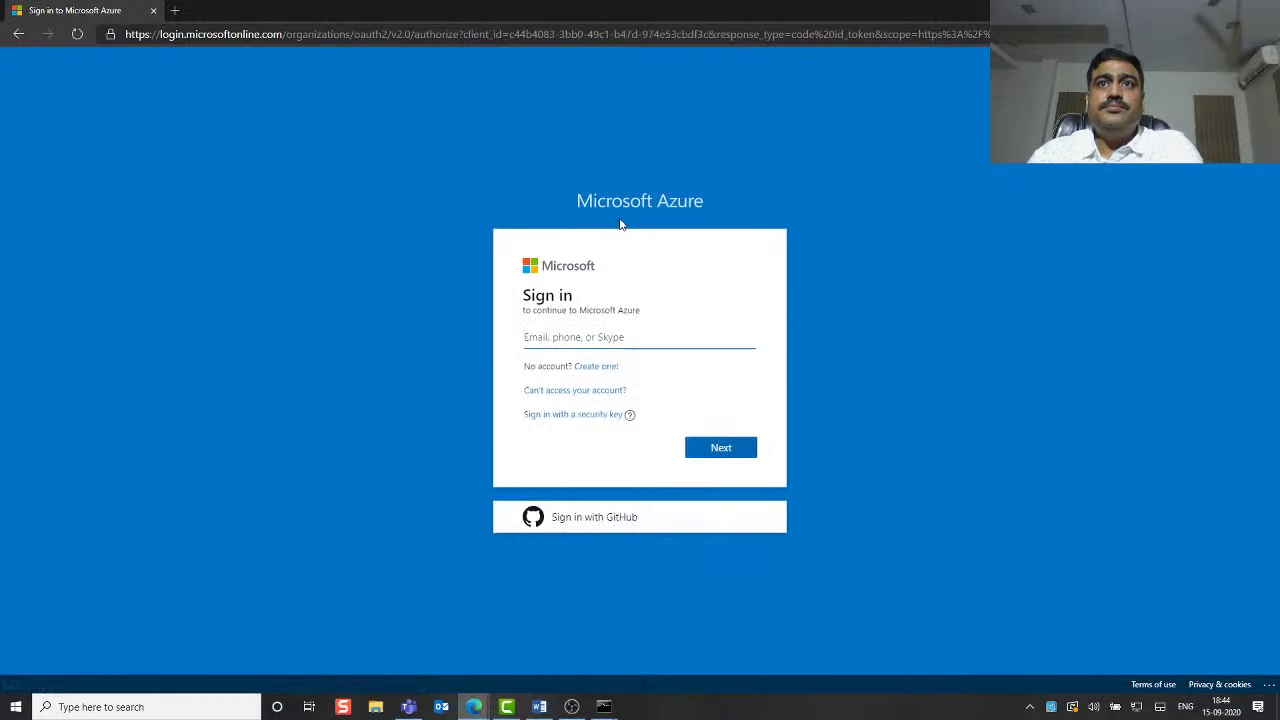
click(599, 336)
click(600, 364)
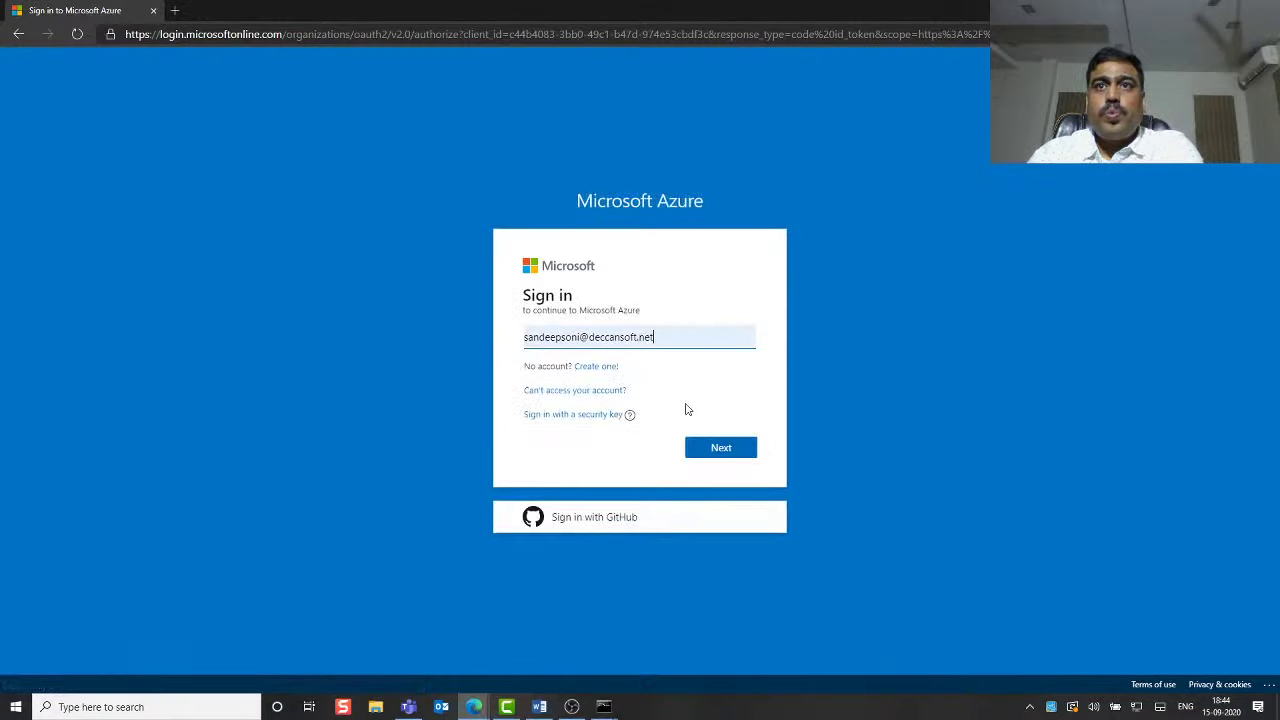
click(720, 448)
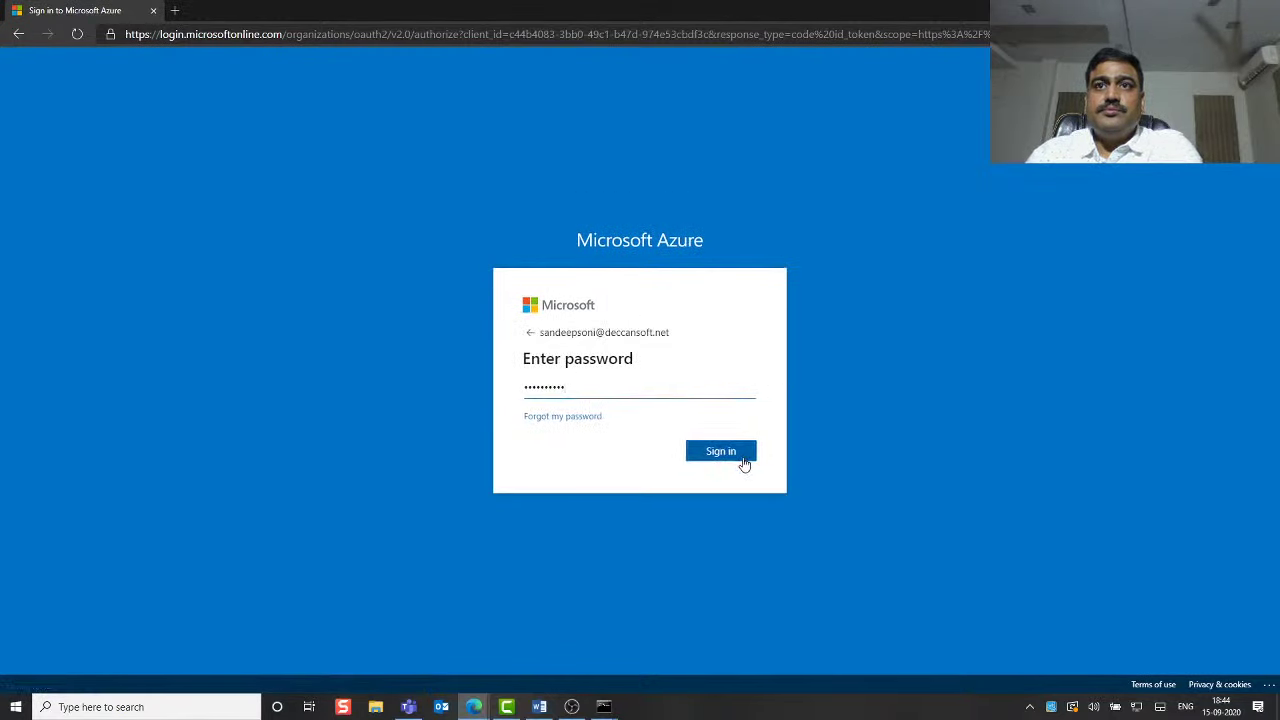
click(740, 460)
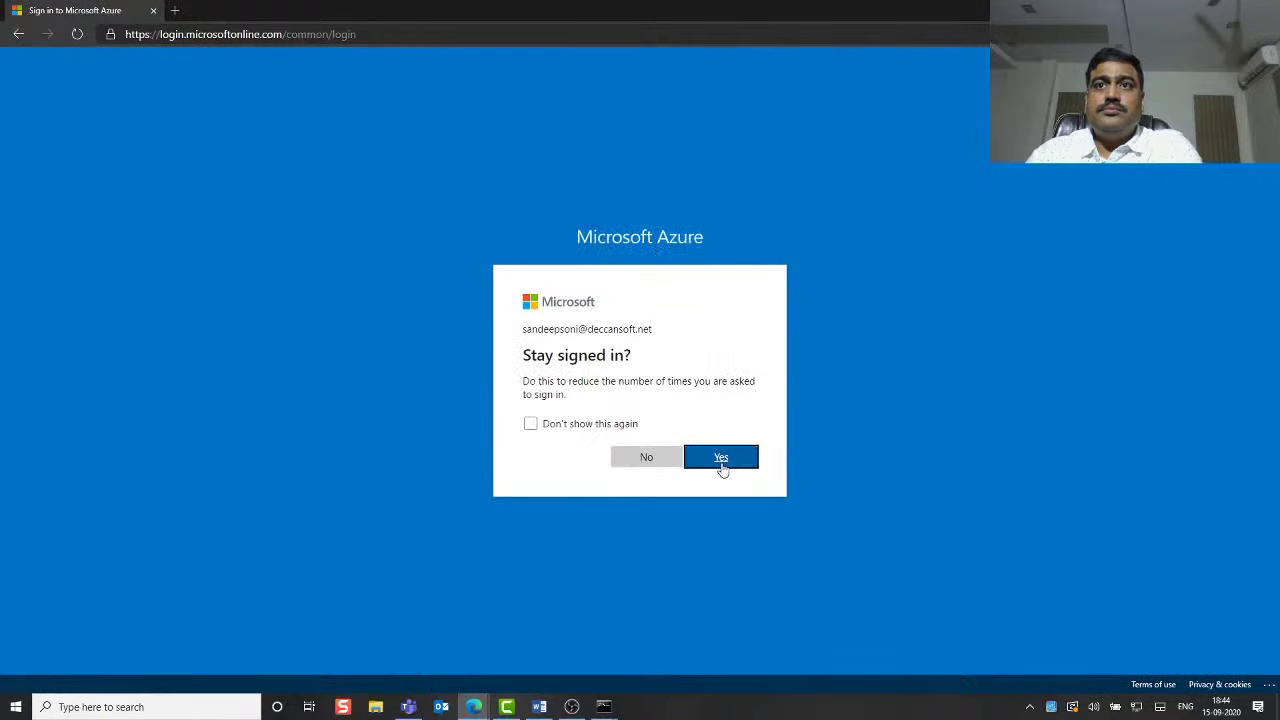
click(722, 466)
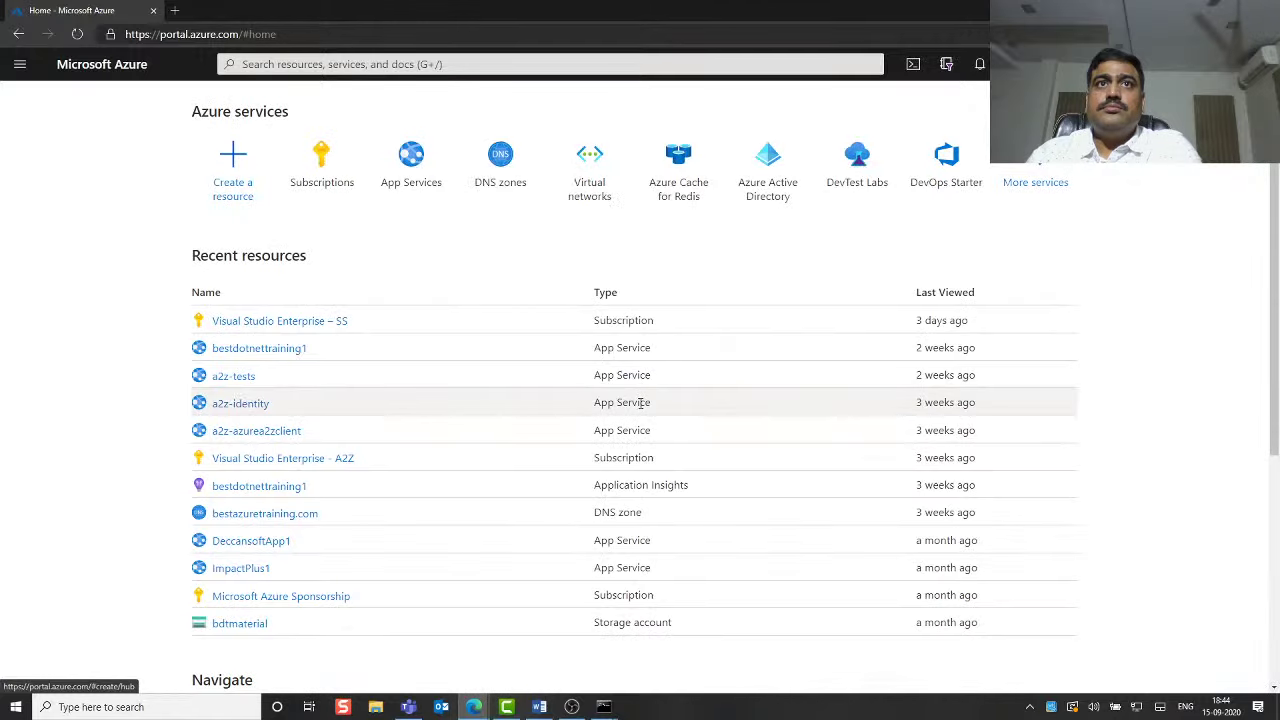
Clear the global subscription filter to list all 22 subscriptions, then return to DevOps.
click(343, 168)
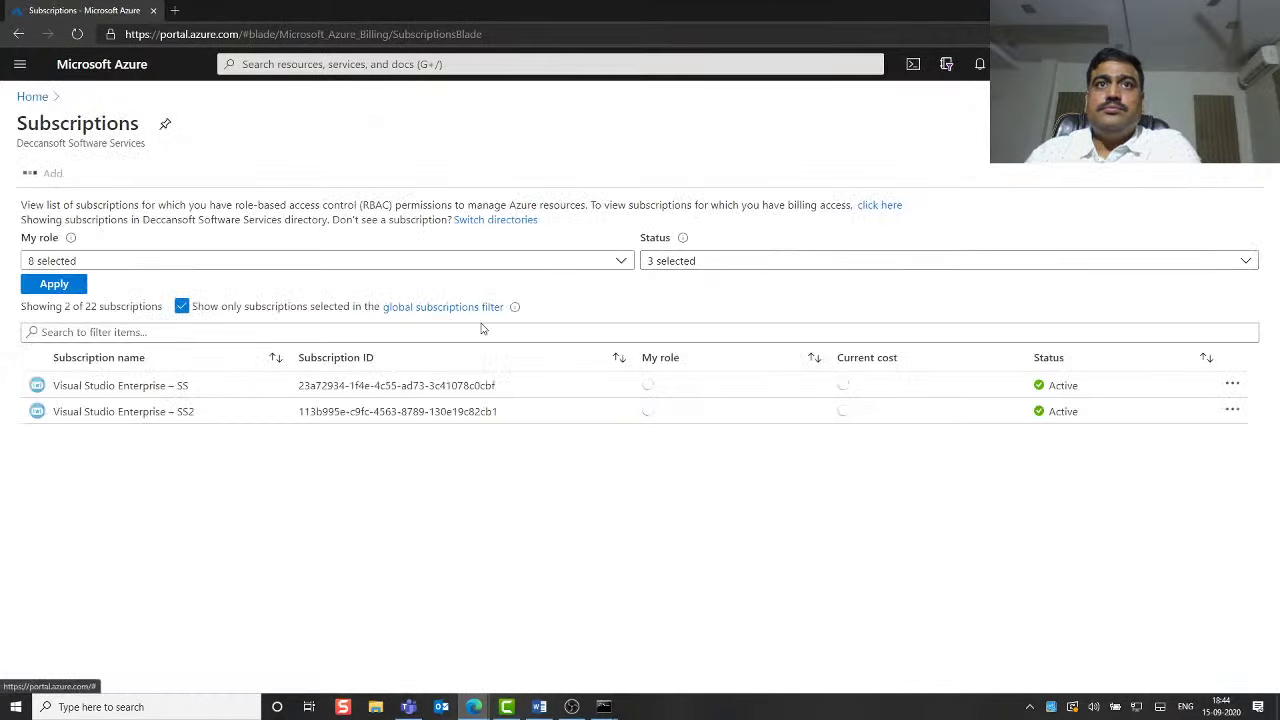
click(182, 307)
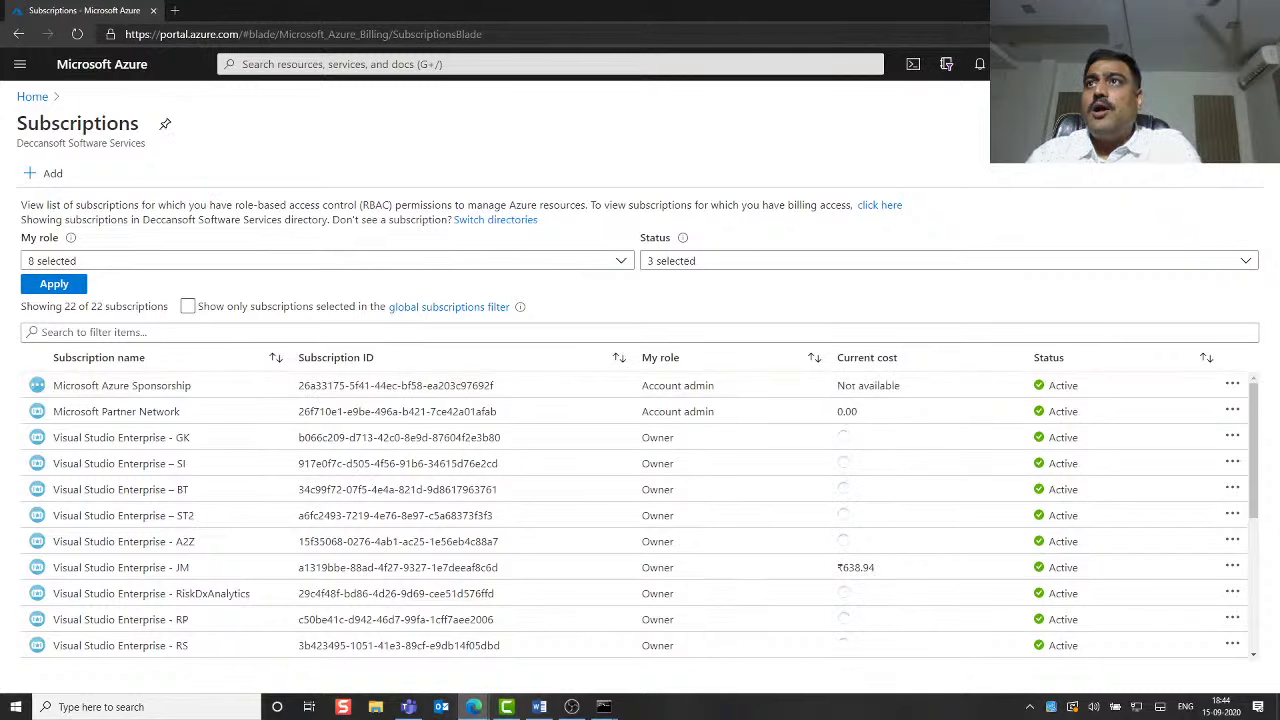
key(alt+Tab)
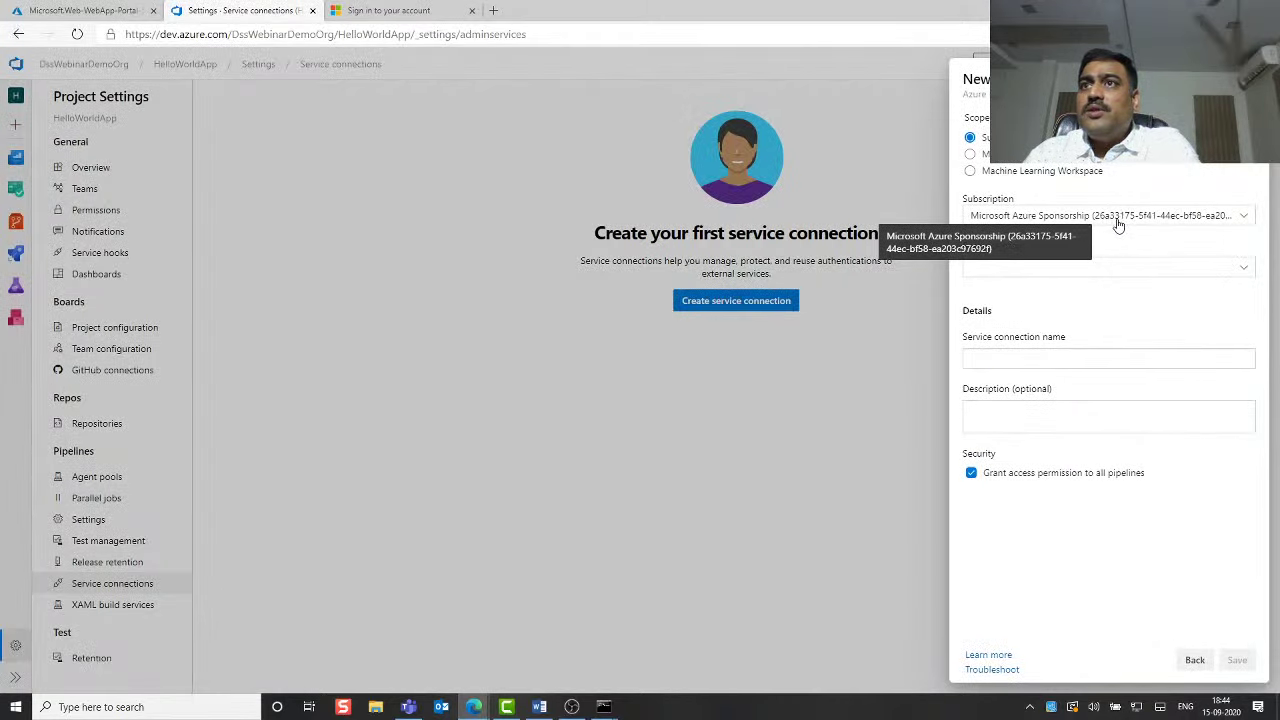
click(1118, 218)
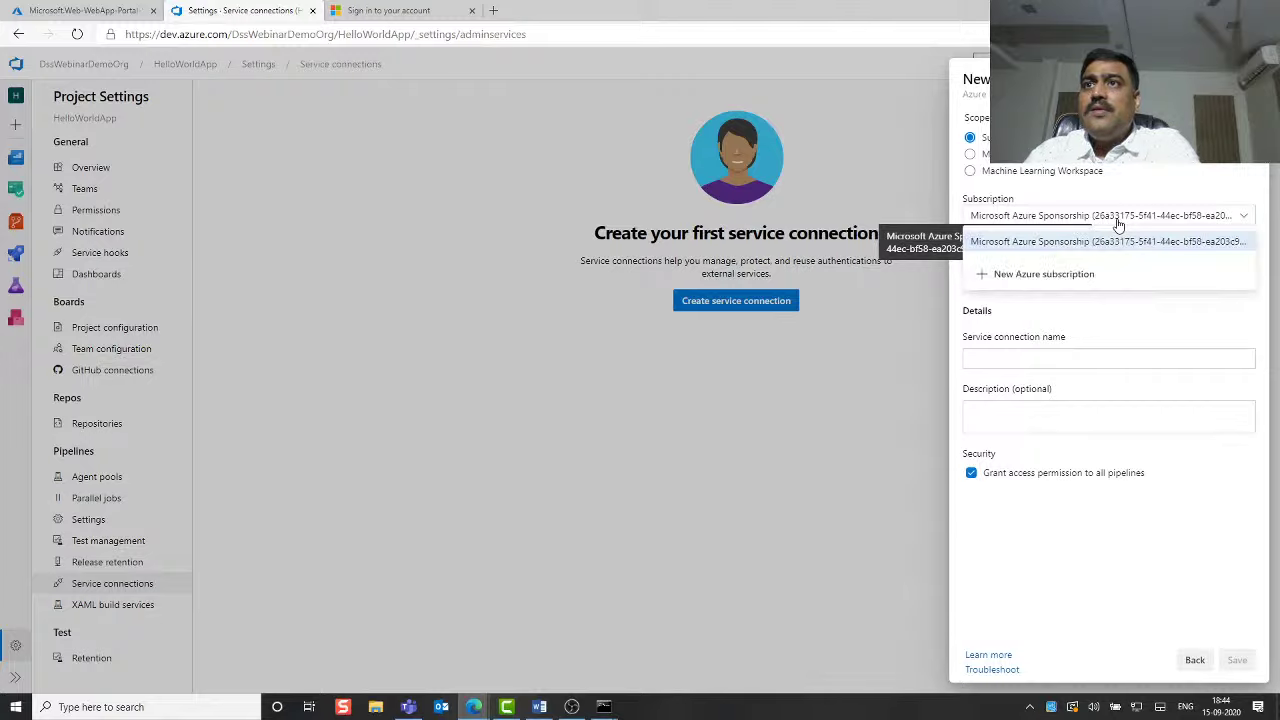
click(1118, 218)
click(1118, 218)
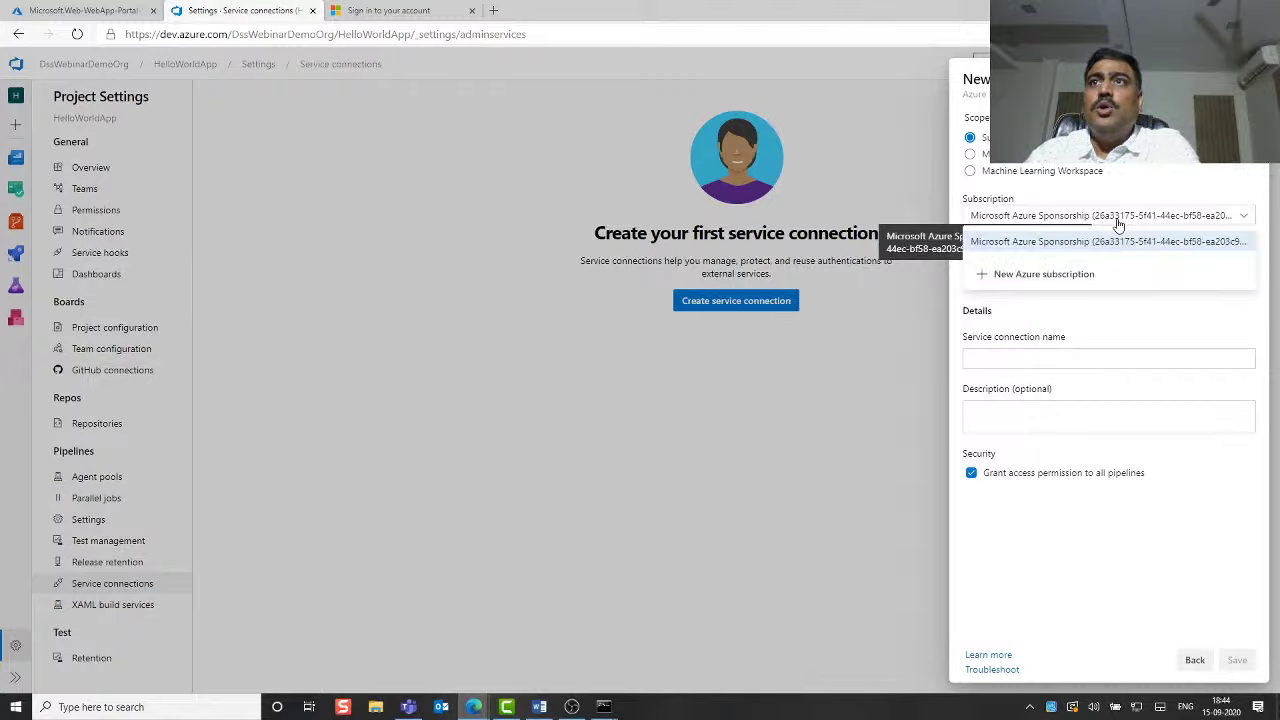
click(1118, 220)
click(1118, 220)
click(1118, 220)
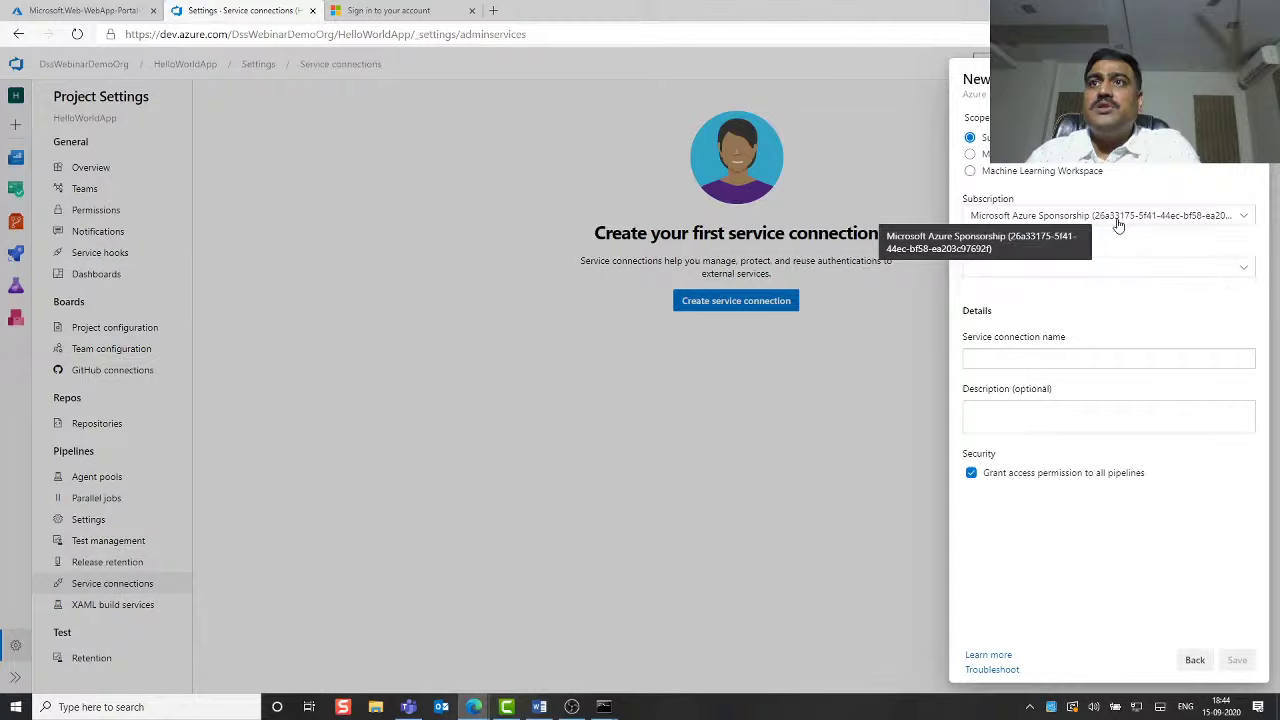
click(1118, 220)
click(1118, 220)
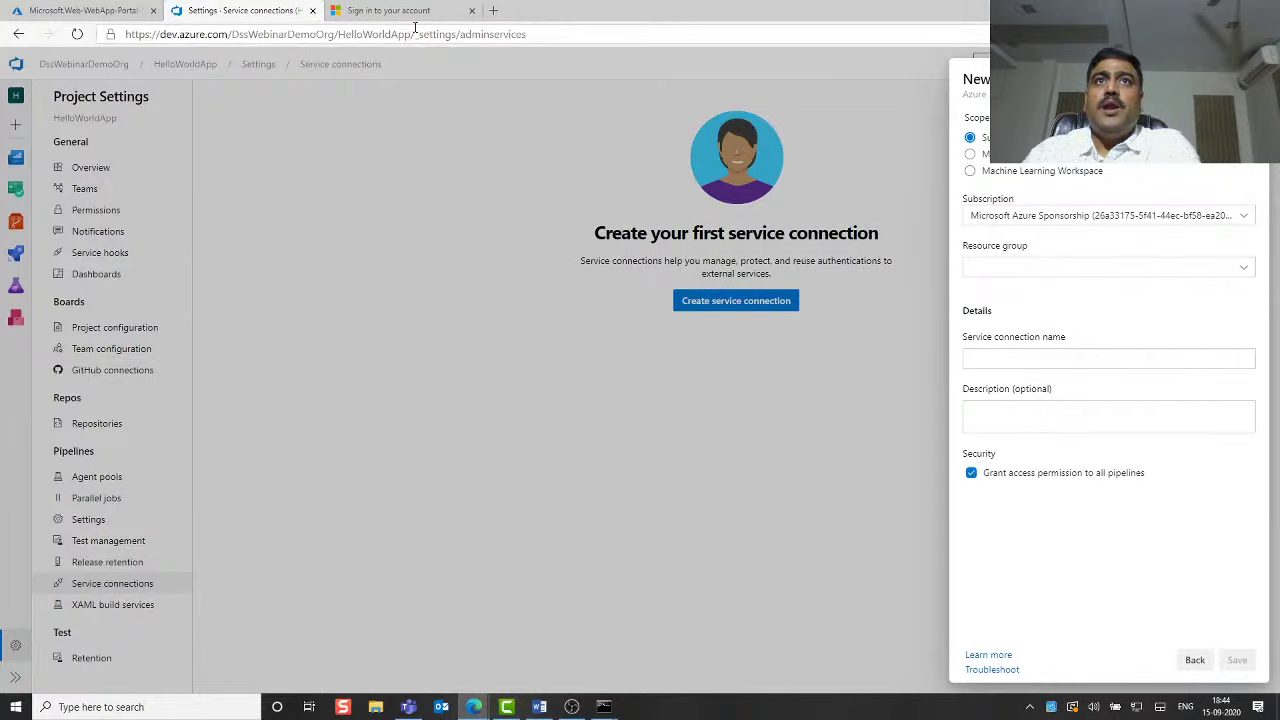
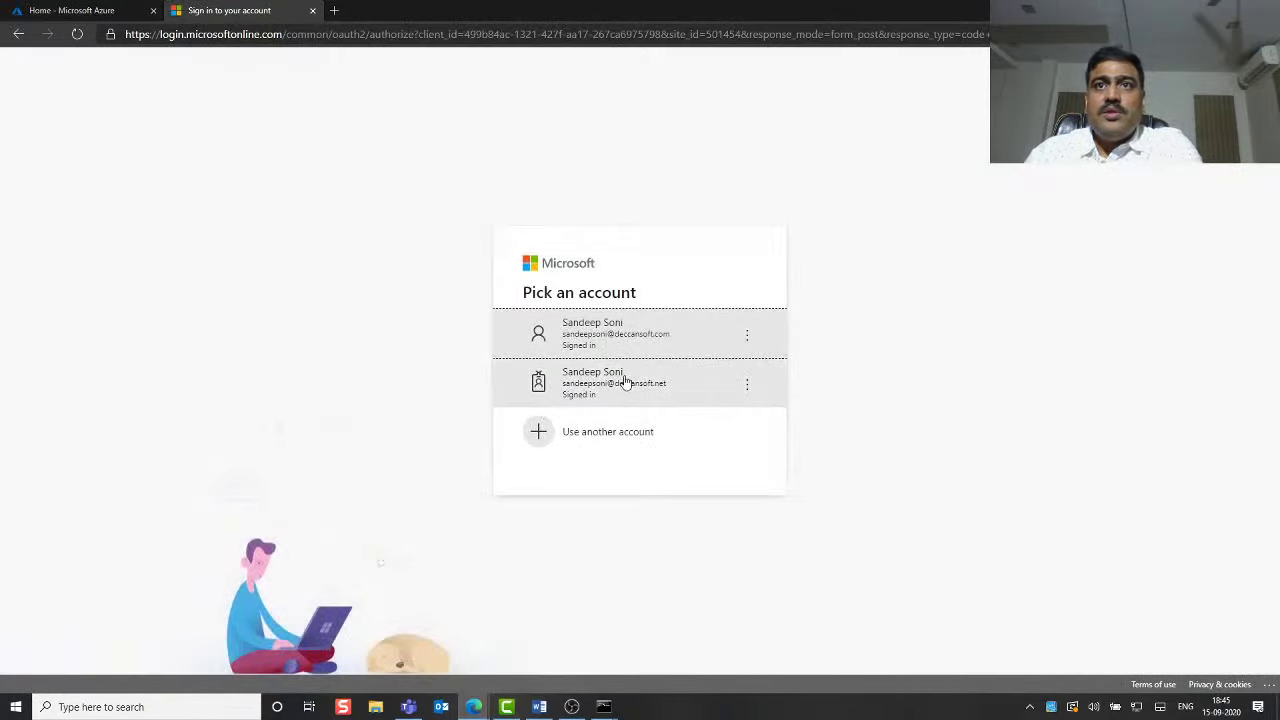
Sign in, open HelloWorldApp's Project settings > Service connections, and start a new service connection.
click(630, 346)
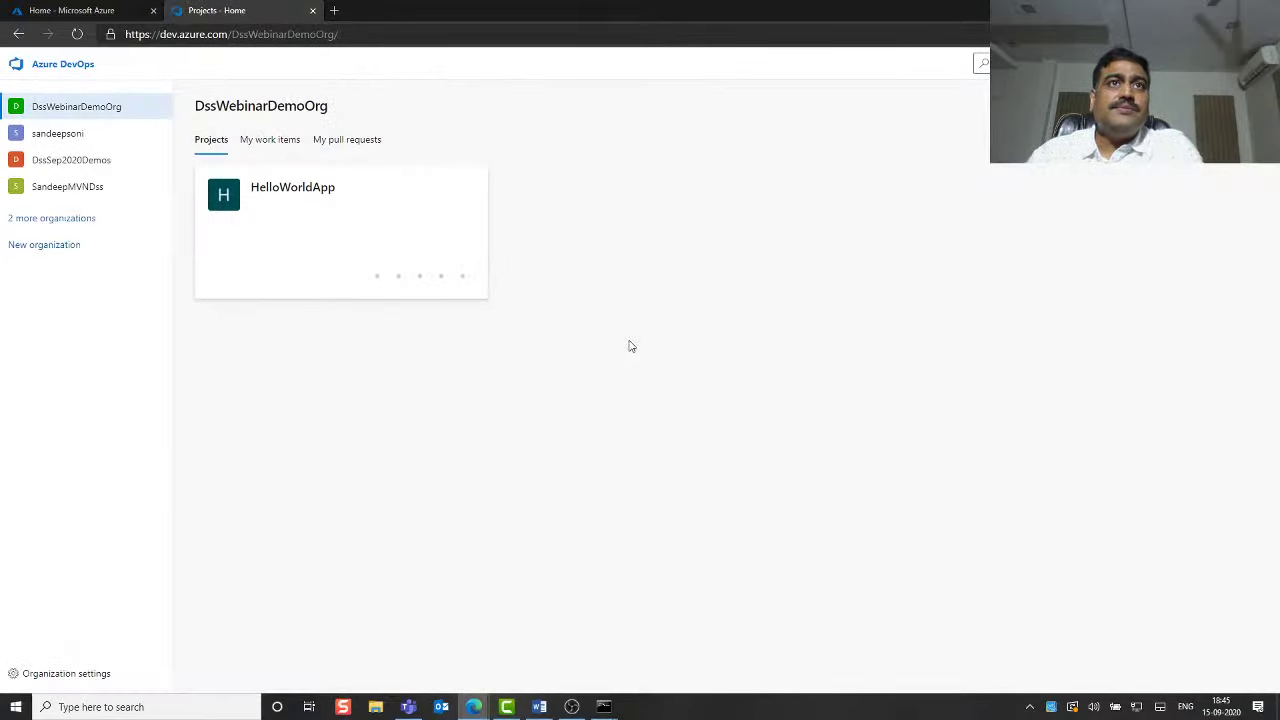
click(331, 246)
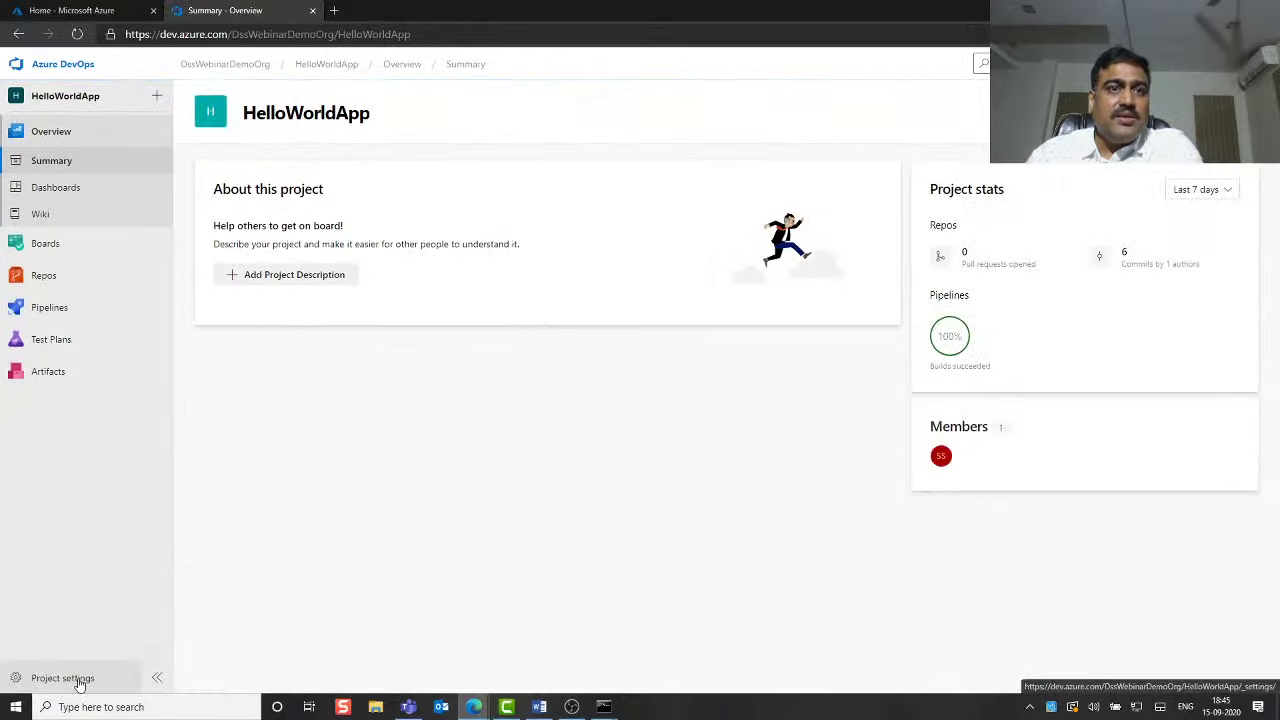
click(80, 677)
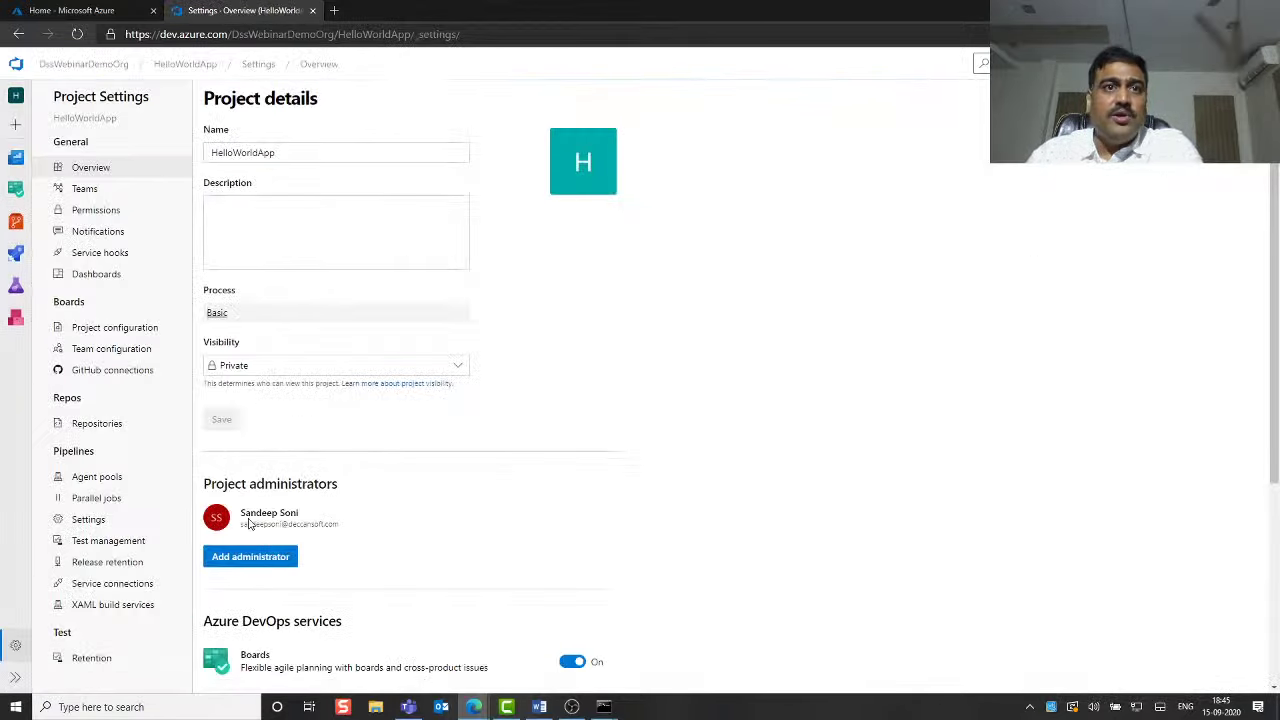
scroll(345, 575, down, 3)
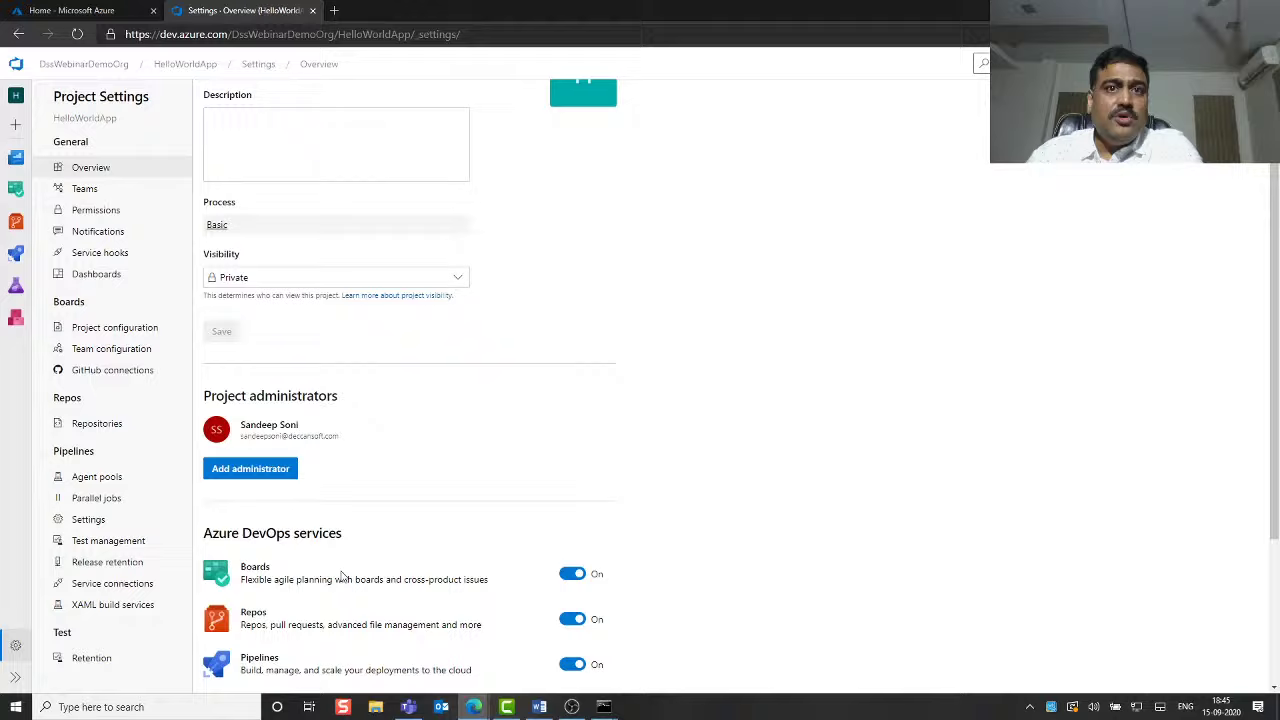
click(112, 586)
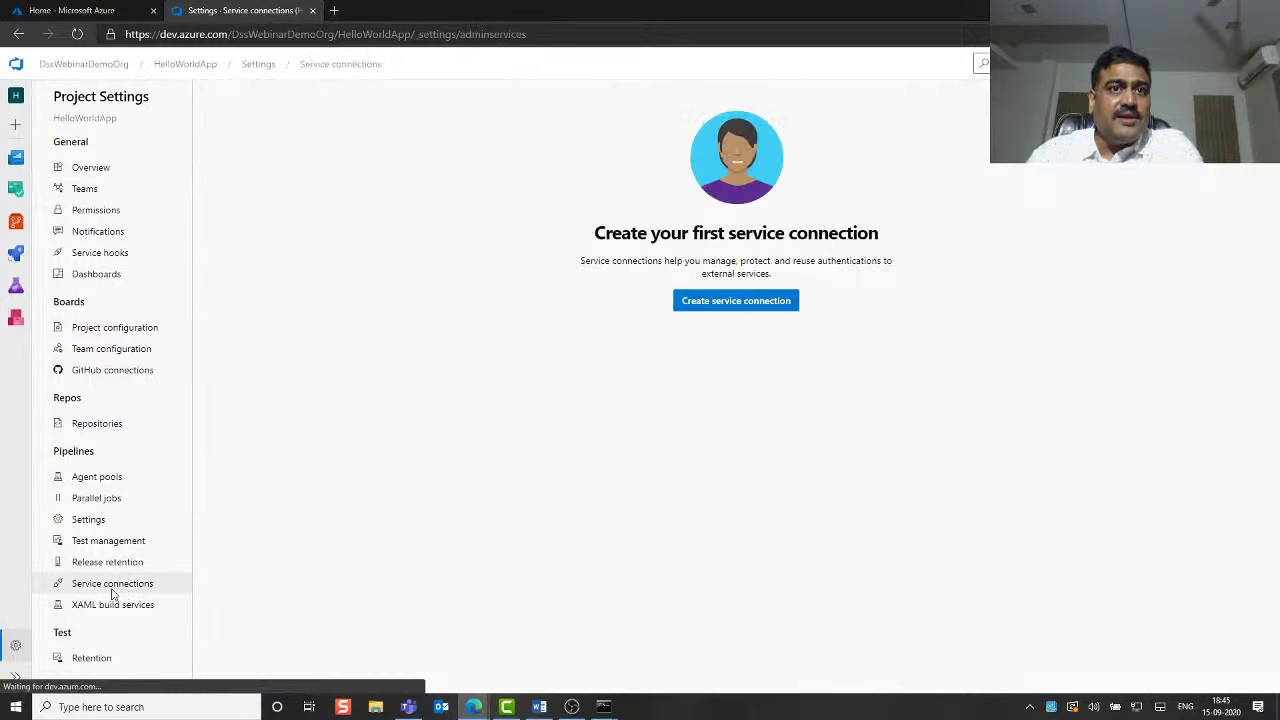
click(750, 309)
Choose Azure Resource Manager with automatic service principal and select the MPN subscription.
click(1066, 245)
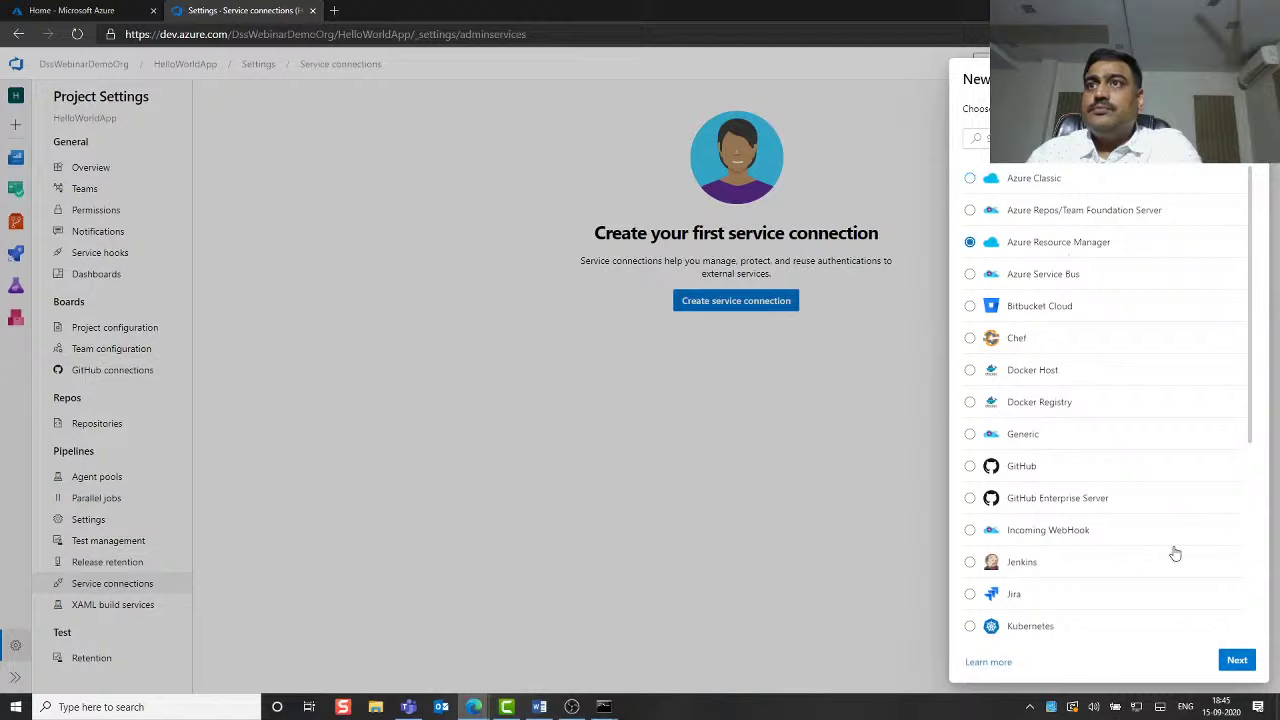
click(1237, 660)
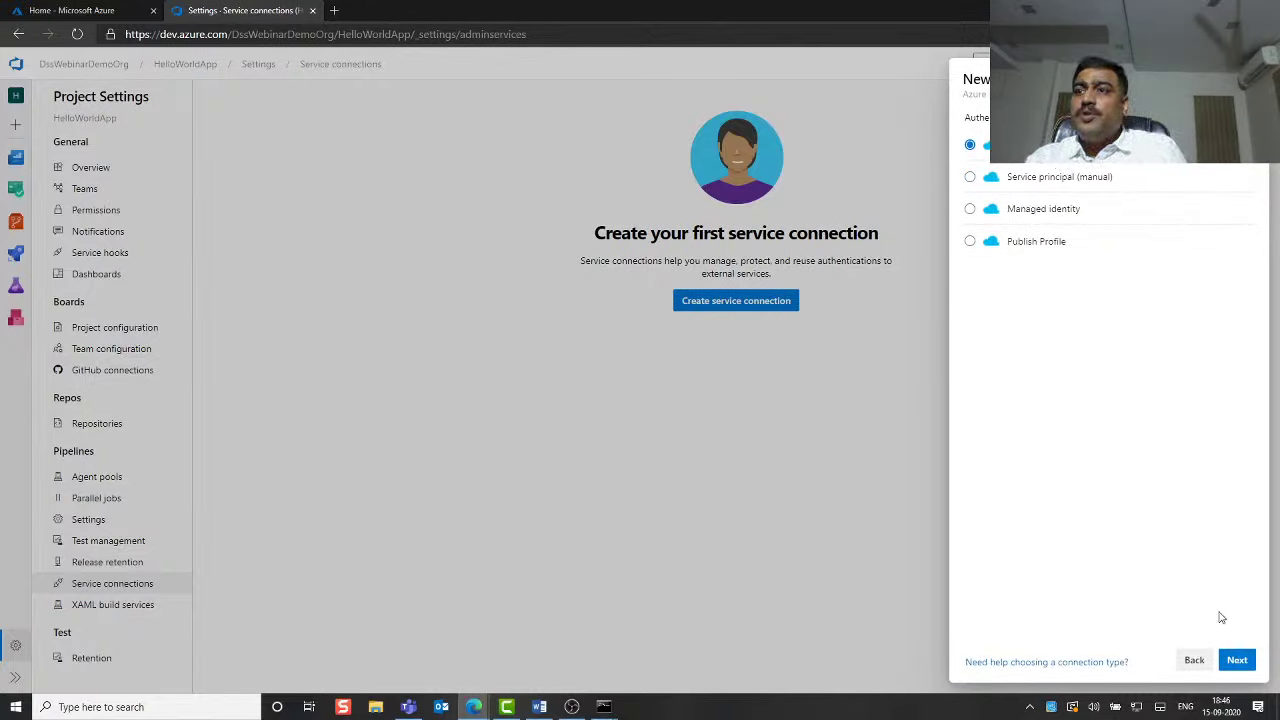
click(1237, 660)
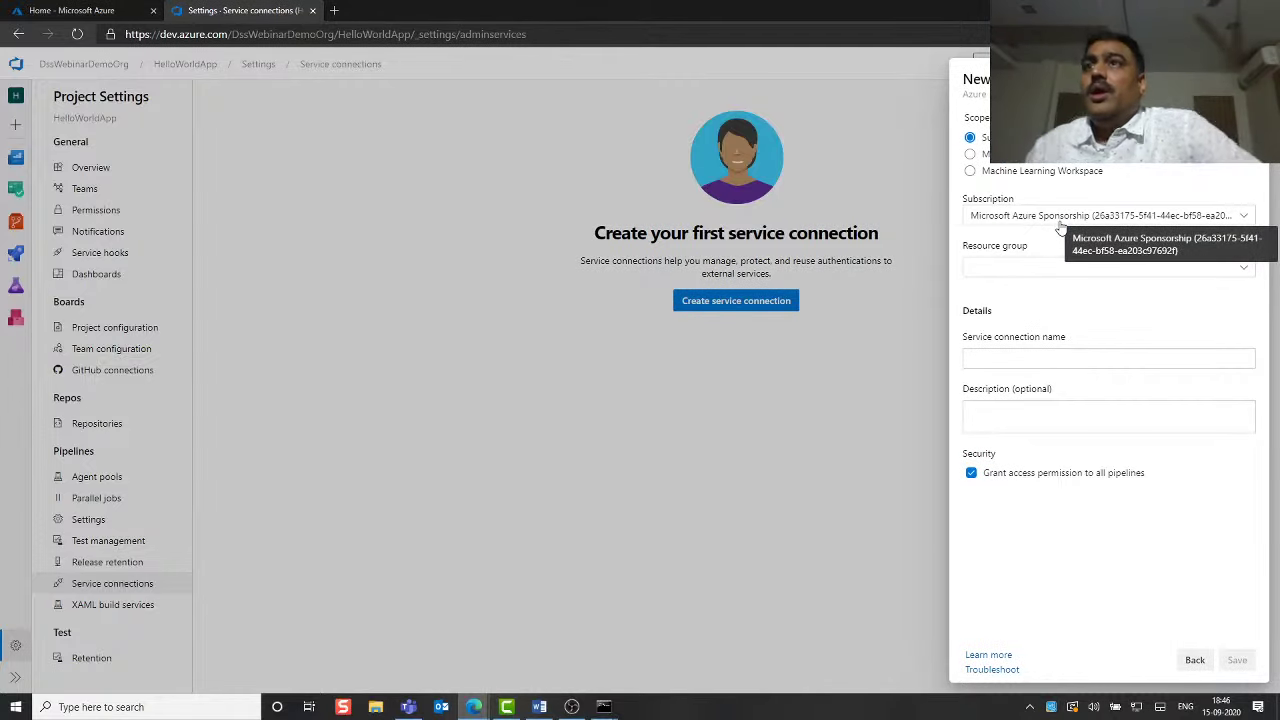
click(1060, 225)
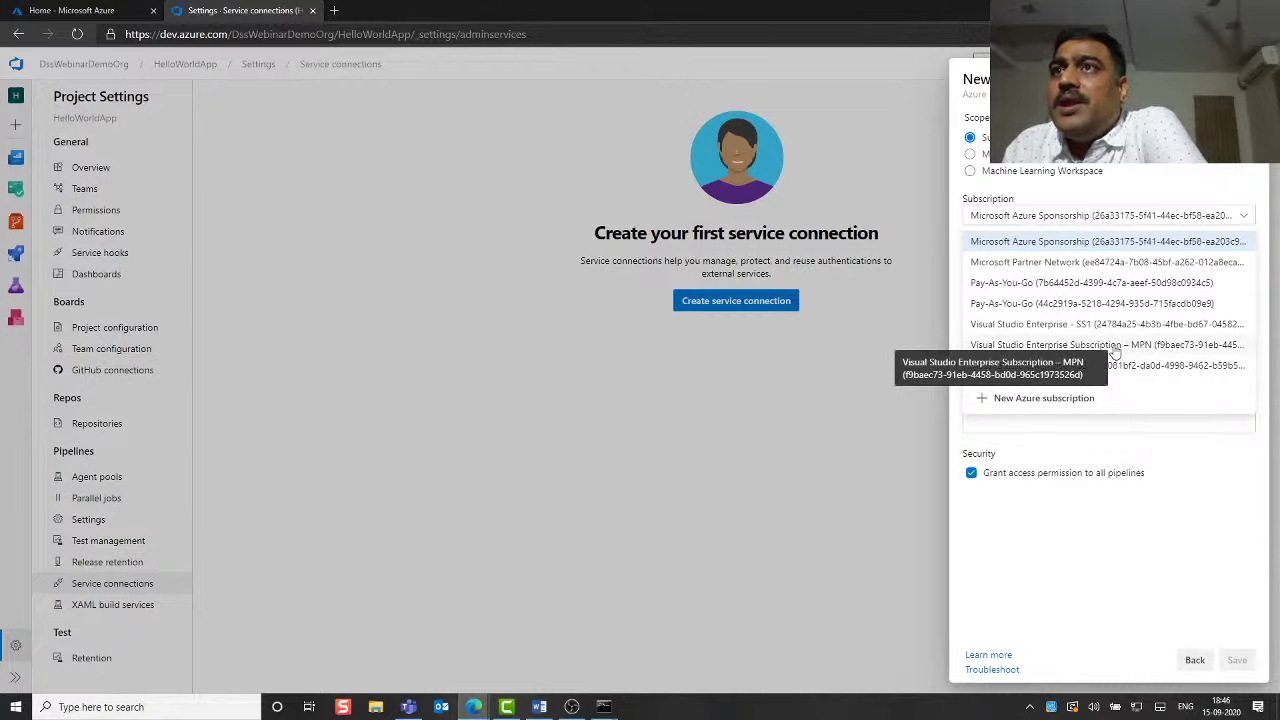
click(1185, 345)
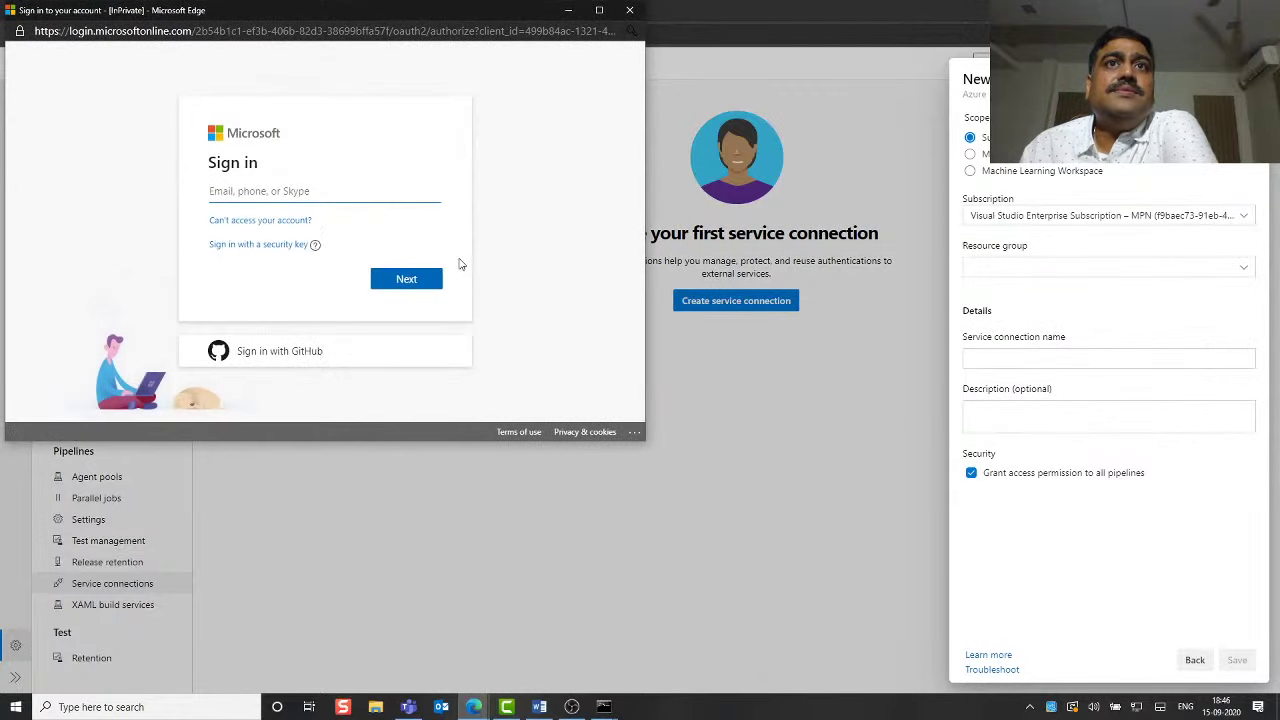
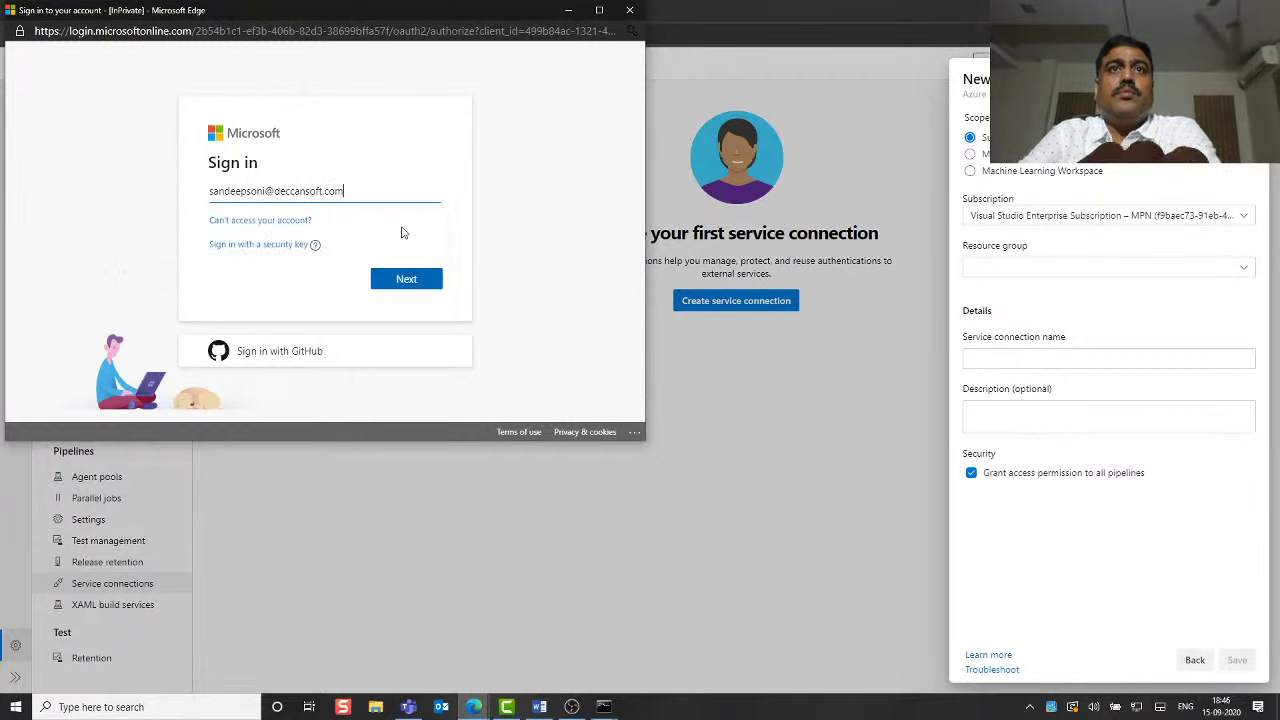
Sign in to the Microsoft account popup with the account e-mail and password.
key(Return)
click(326, 262)
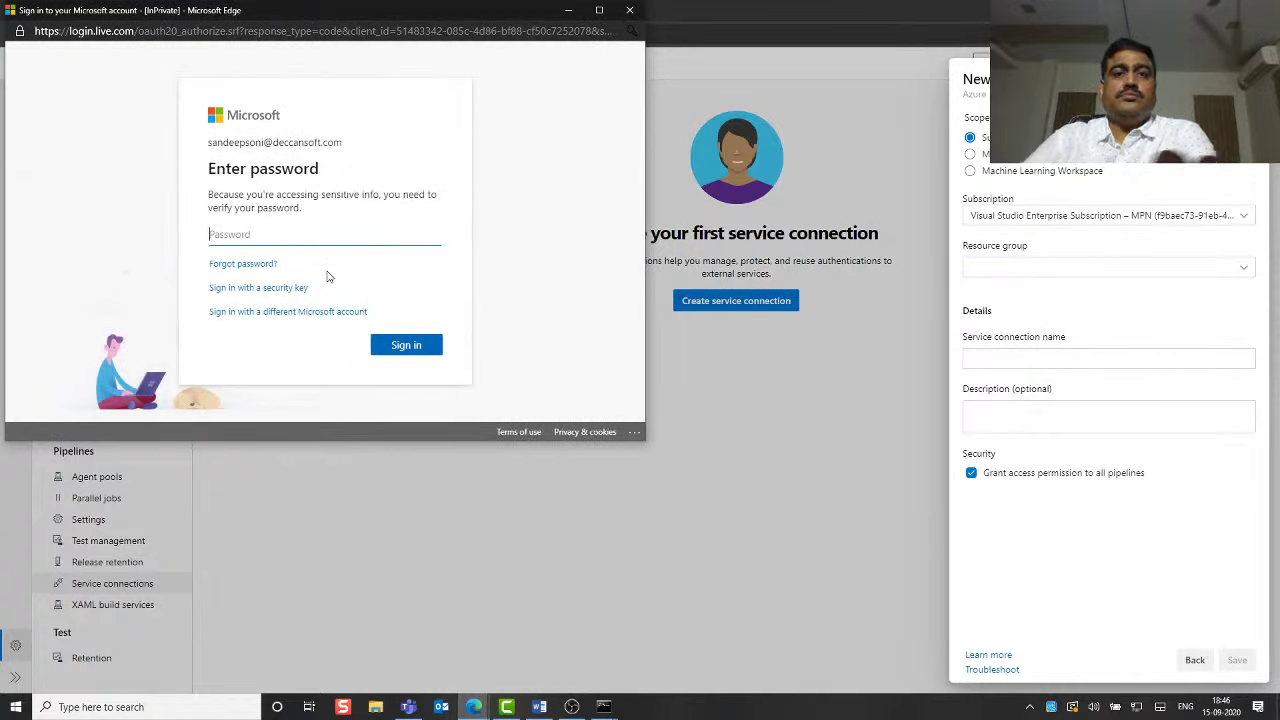
text(*)
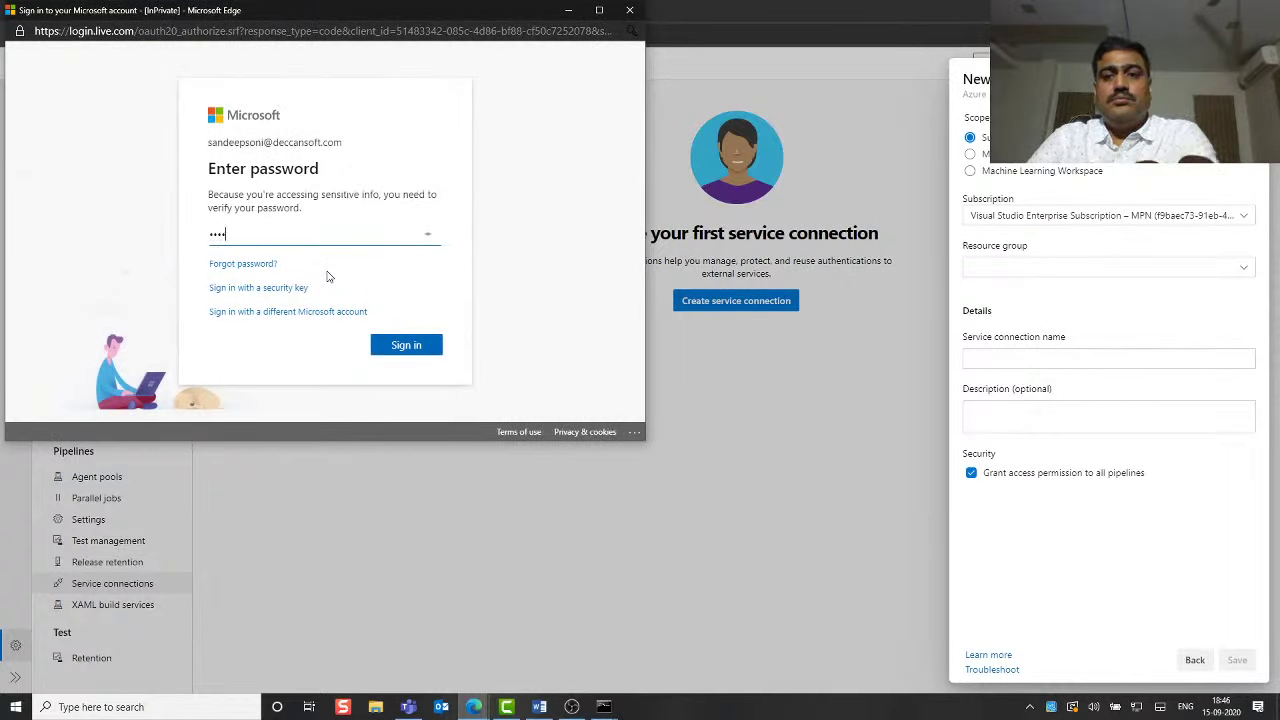
text(**********)
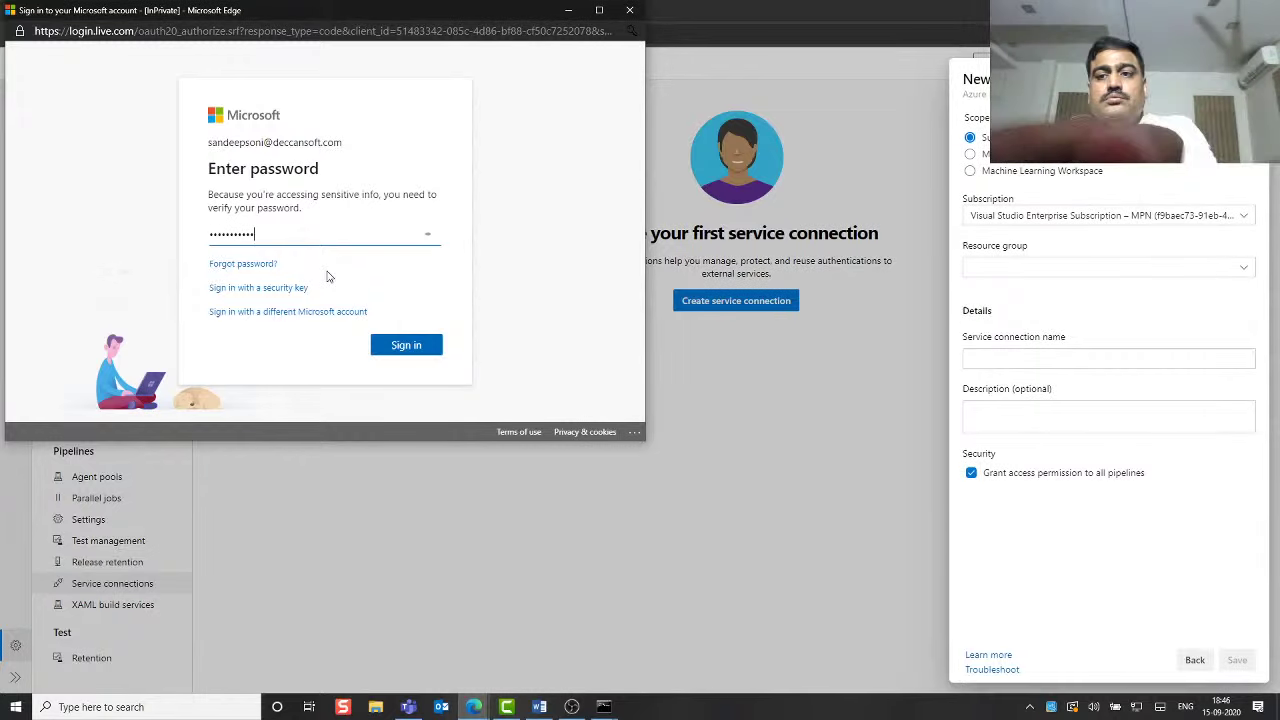
key(Return)
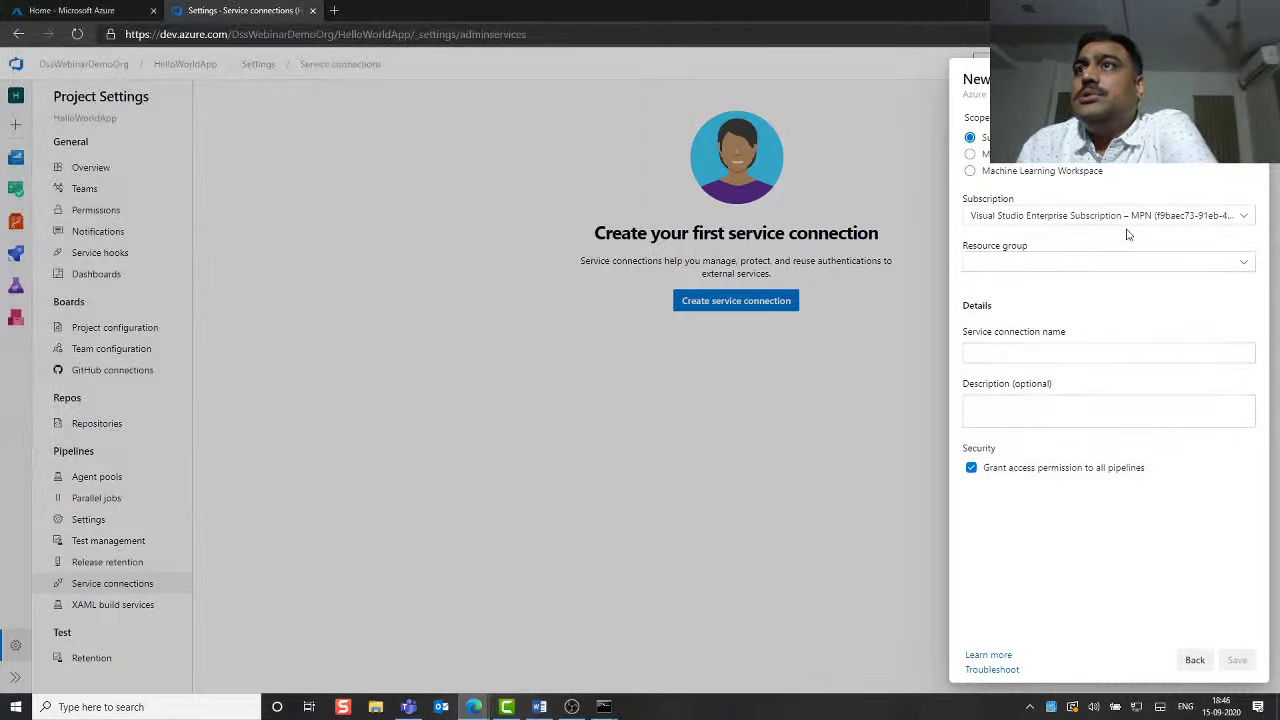
click(70, 12)
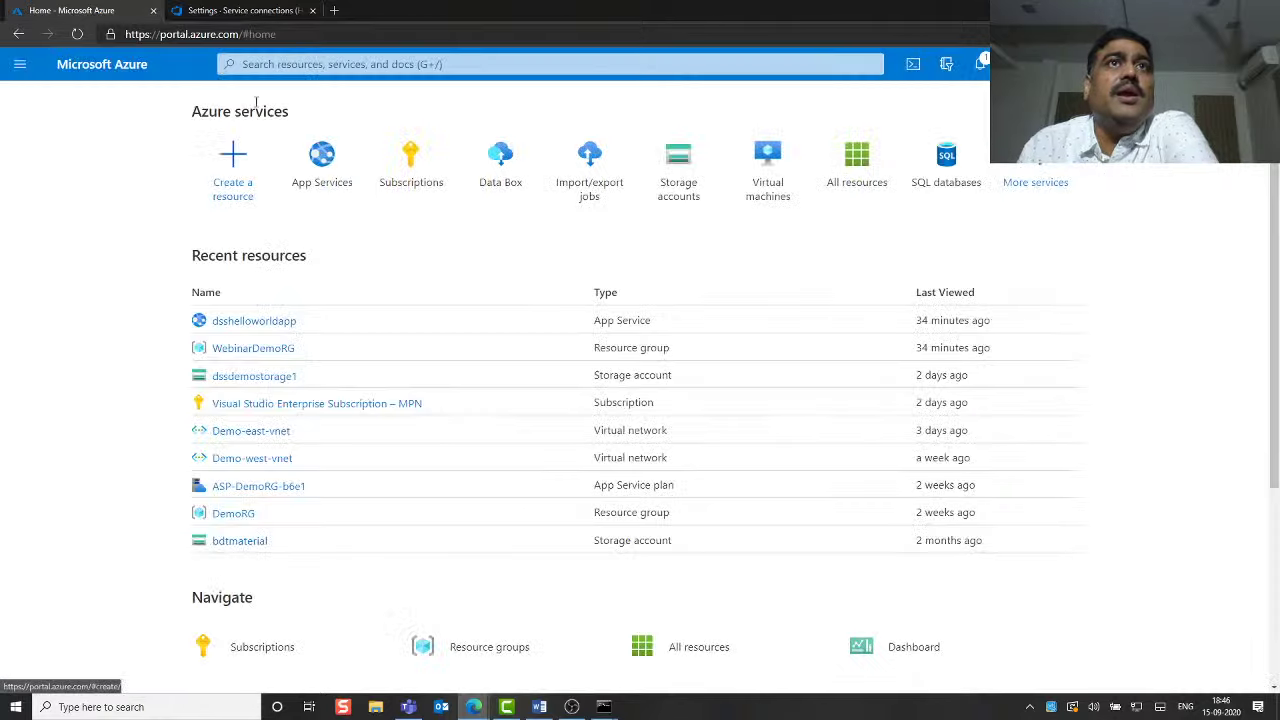
click(399, 192)
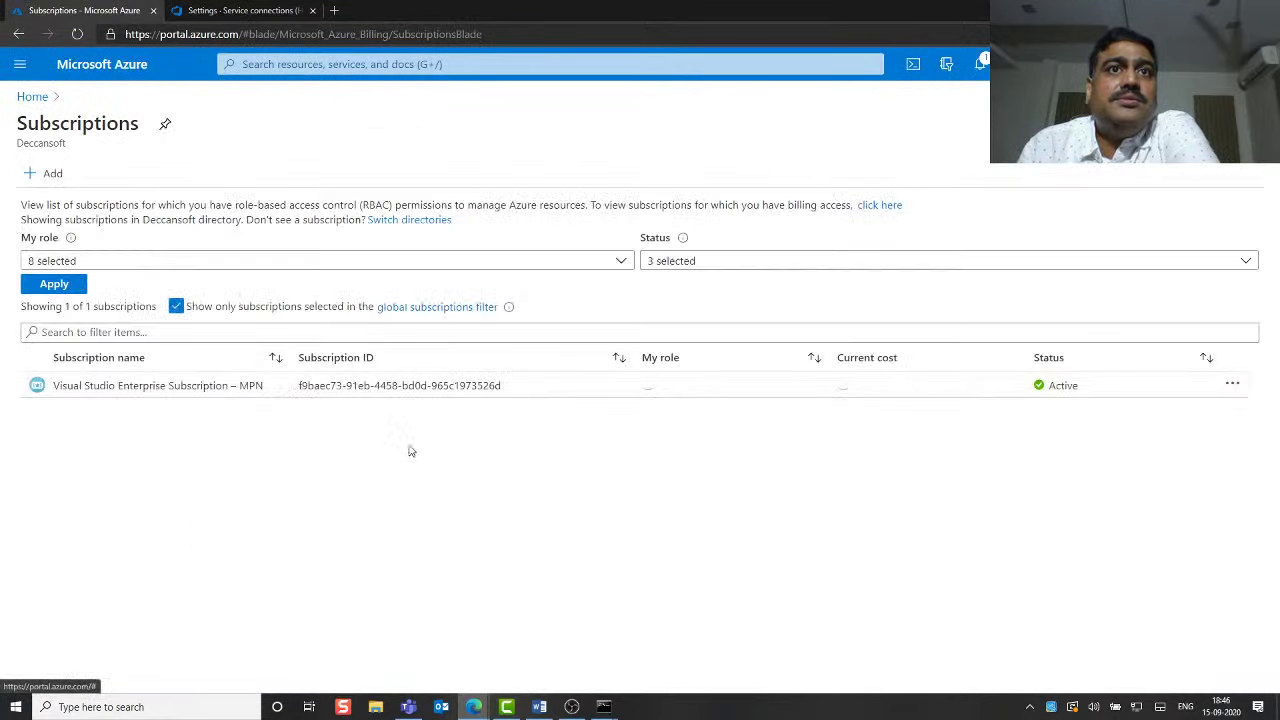
drag(299, 388, 325, 400)
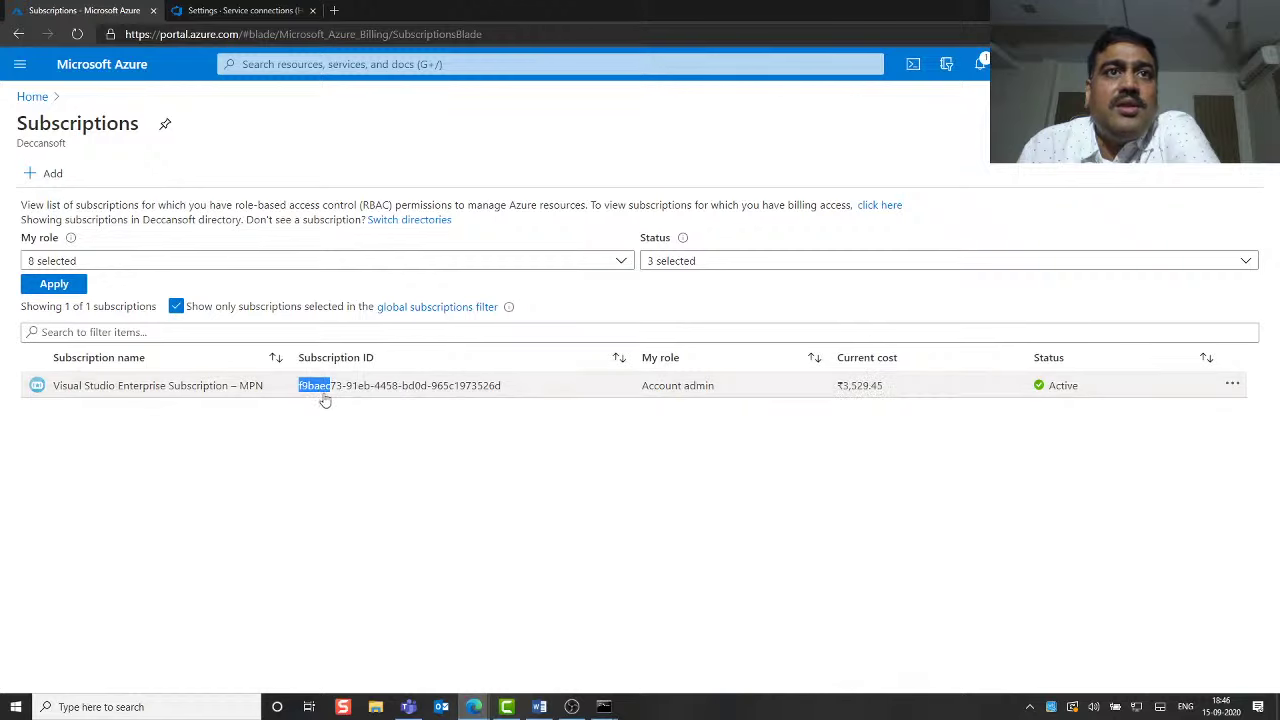
click(177, 390)
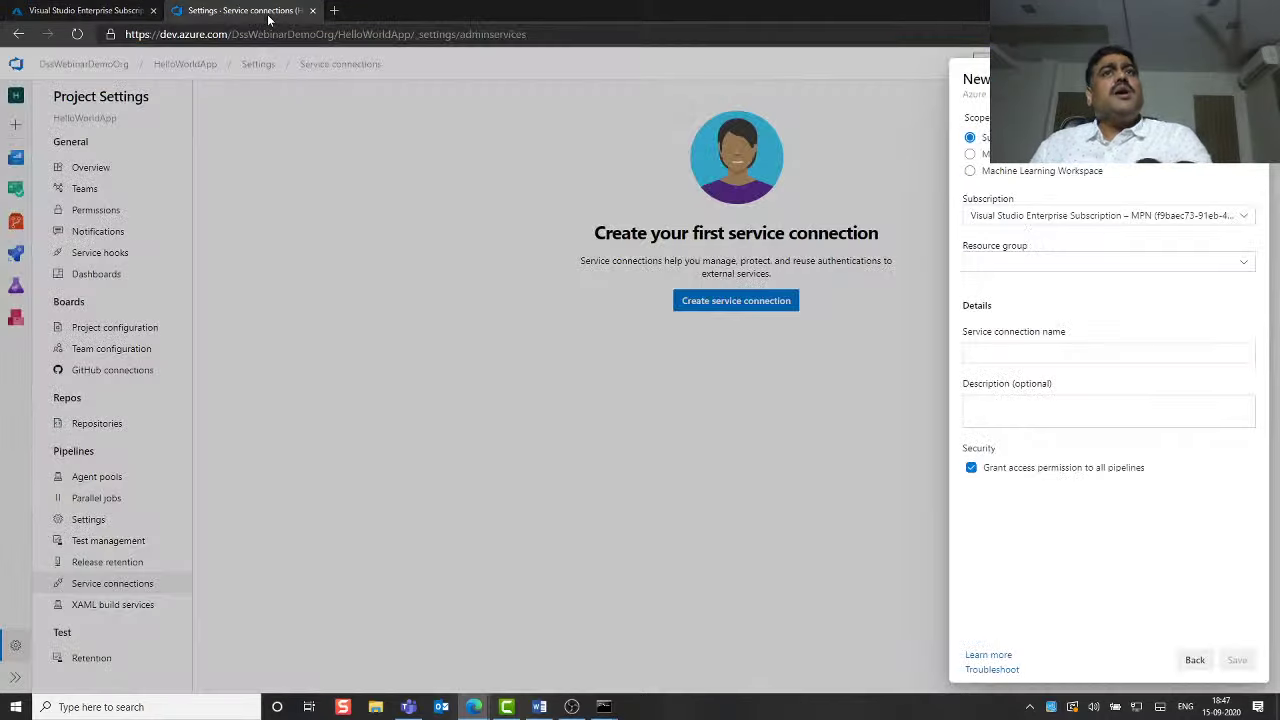
click(245, 10)
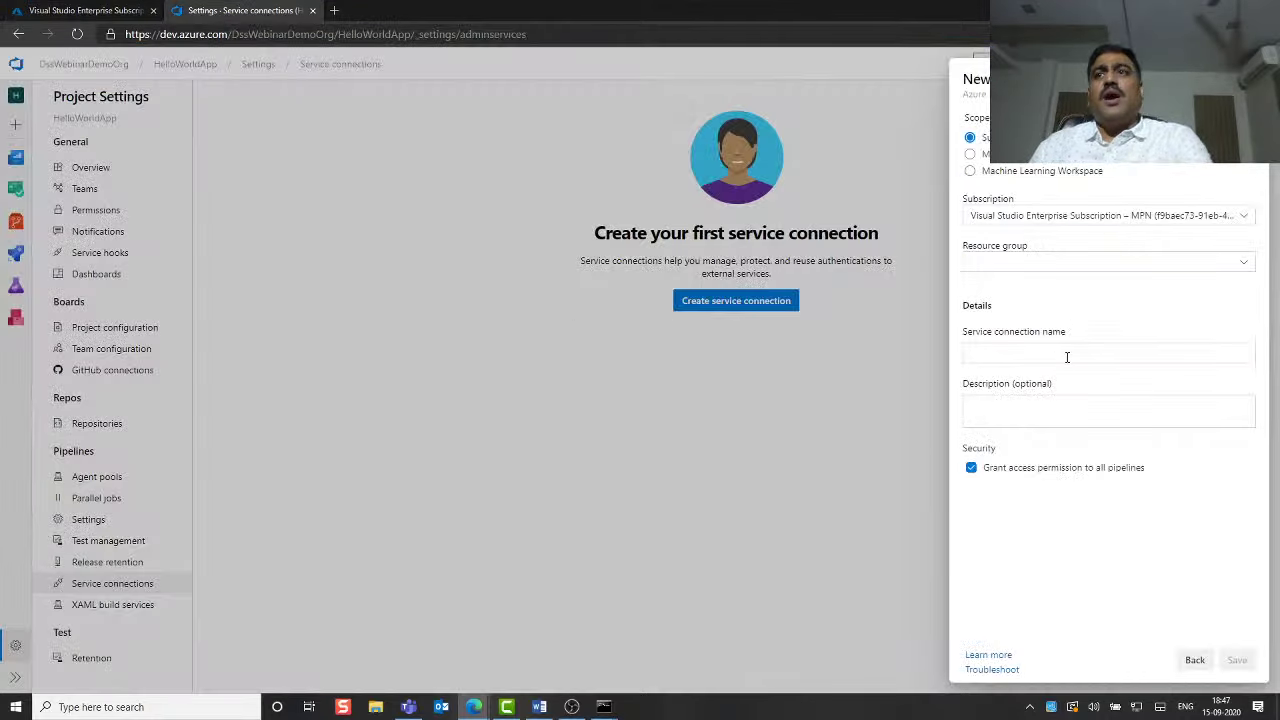
Scope the connection to WebinarDemoRG, name it 'Azure Connection', and save.
click(1072, 264)
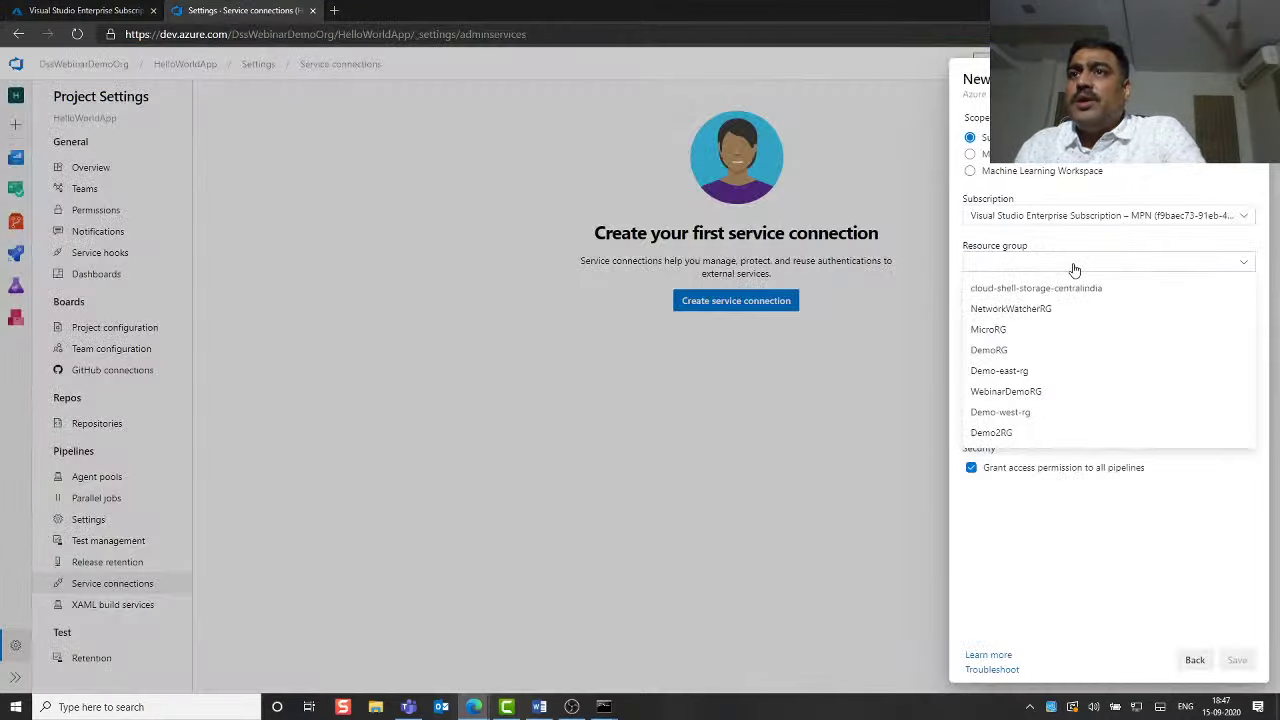
click(1037, 399)
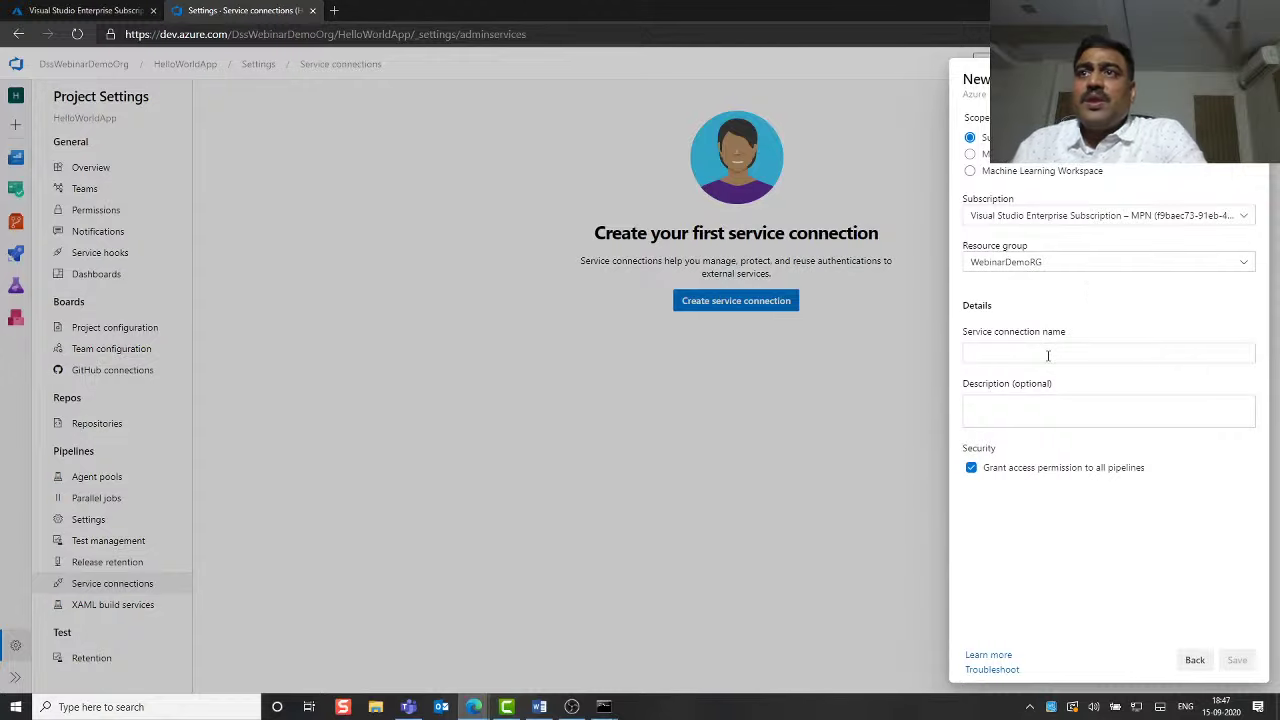
click(1048, 355)
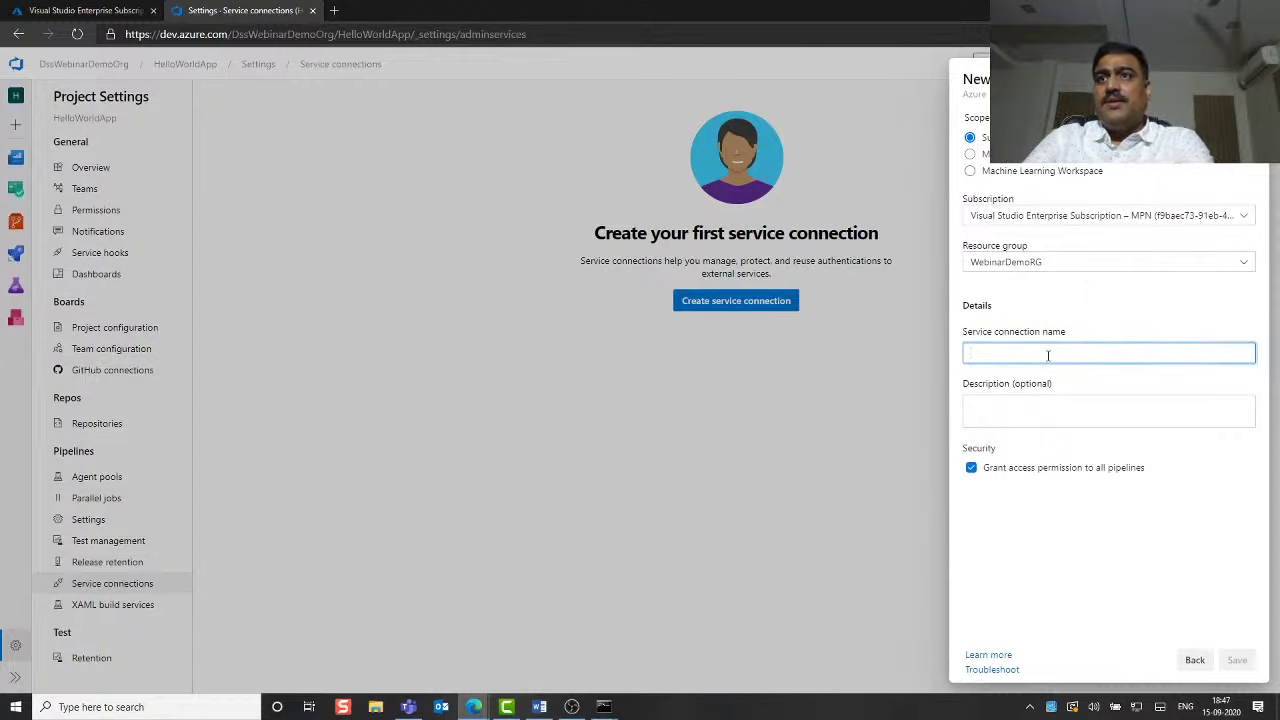
text(Azure C)
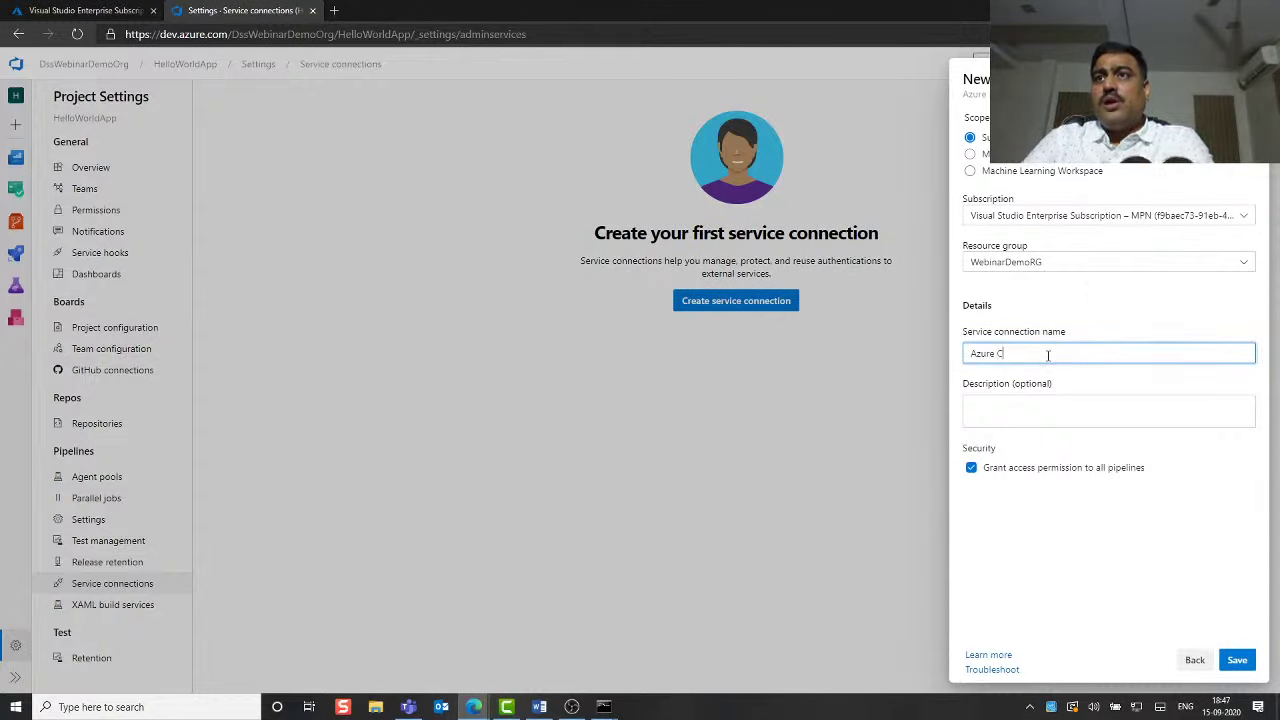
text(onnection)
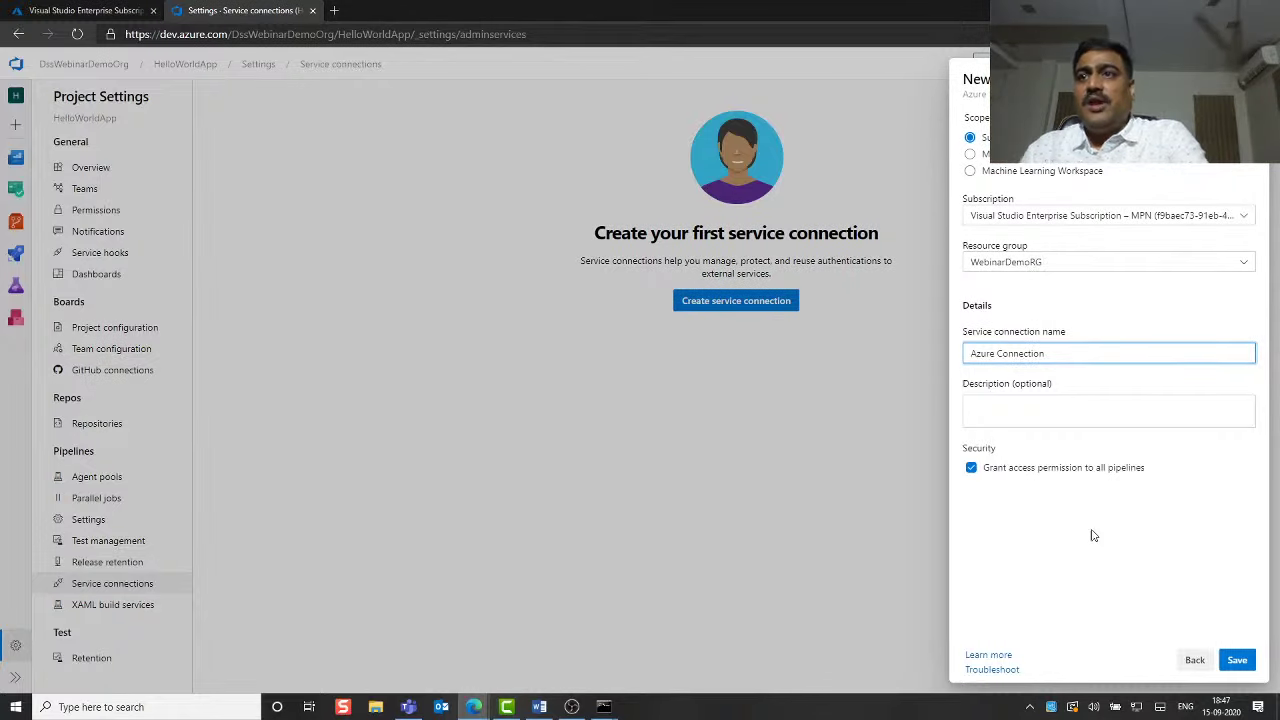
click(1236, 659)
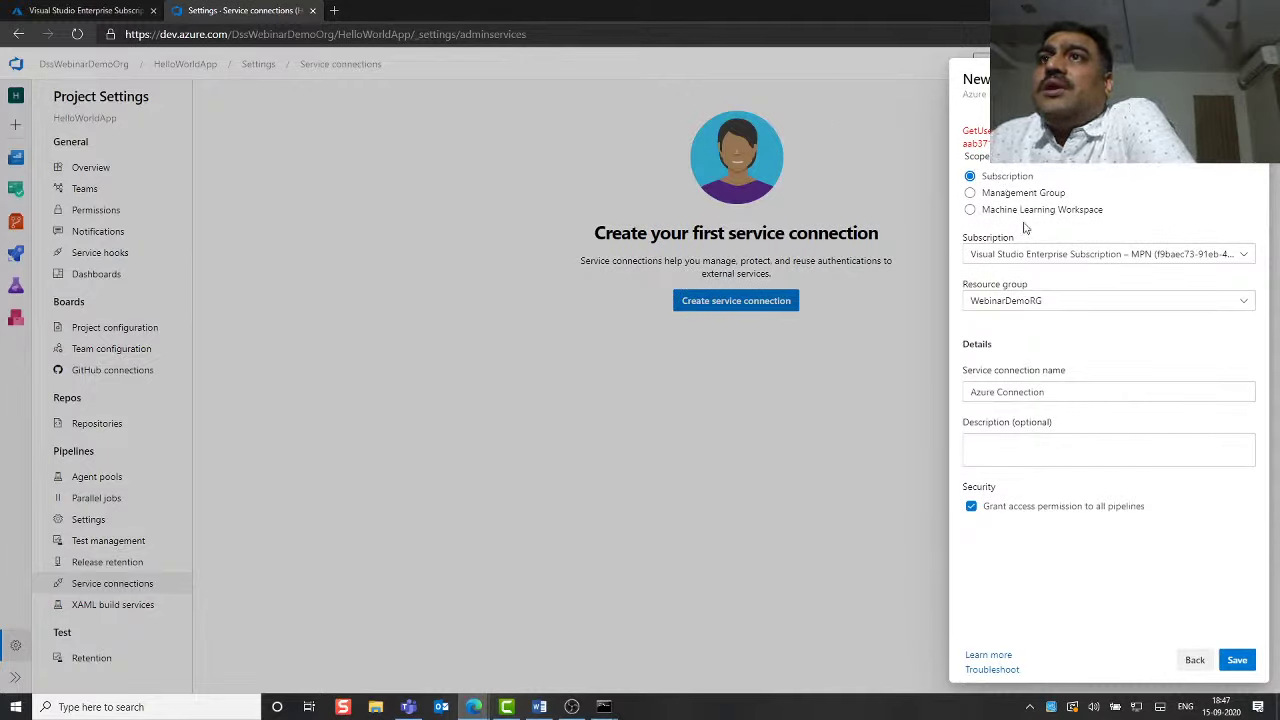
Reselect the MPN subscription to clear the error, save, and open the connection's details.
click(1237, 661)
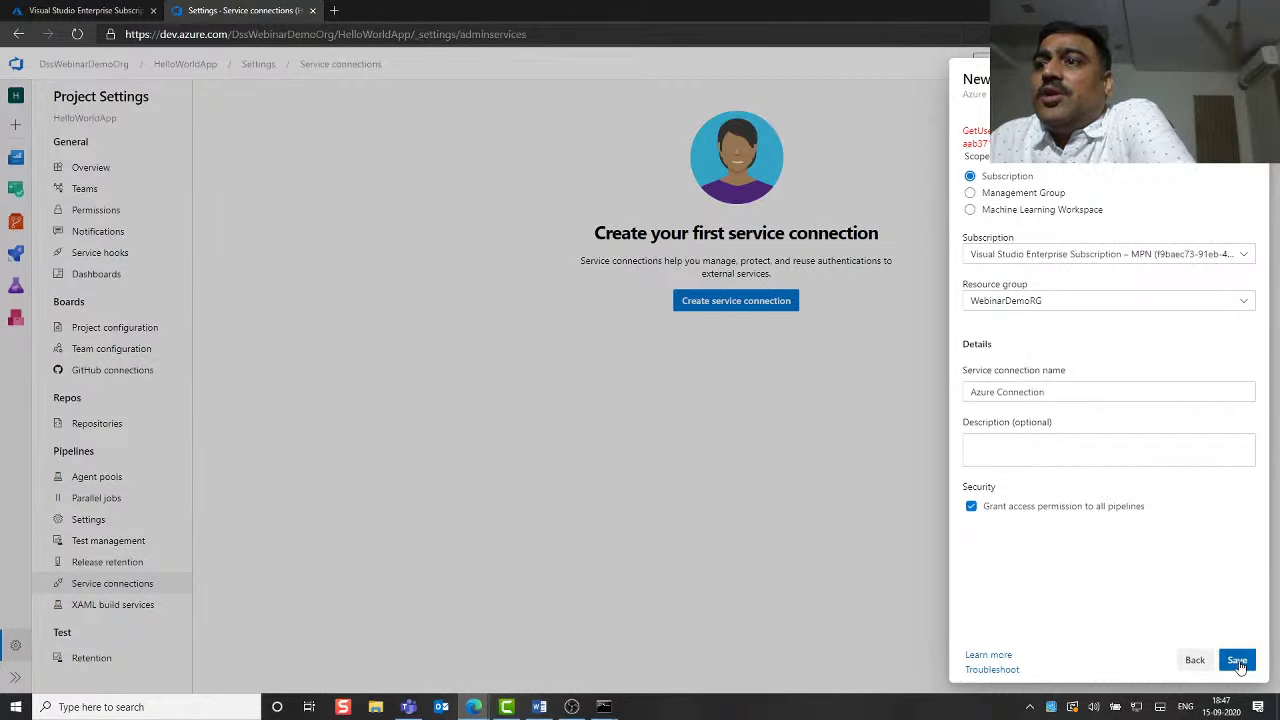
click(1055, 268)
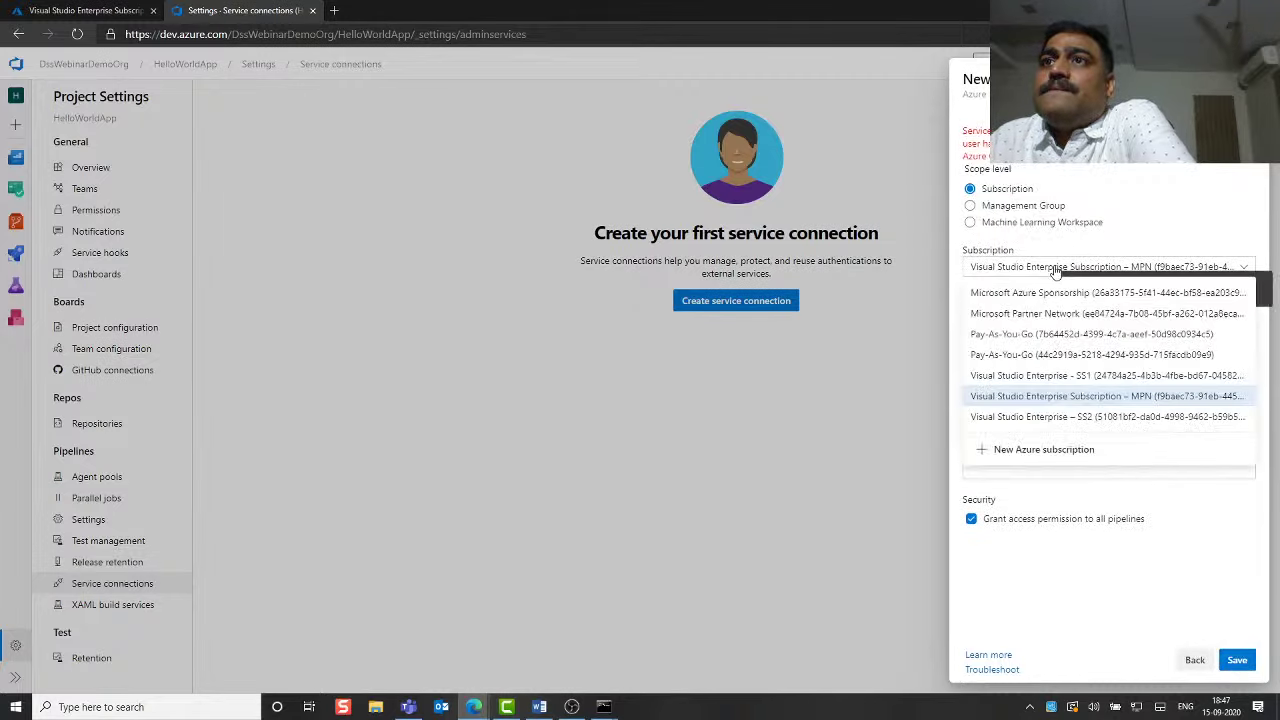
click(1055, 398)
click(79, 35)
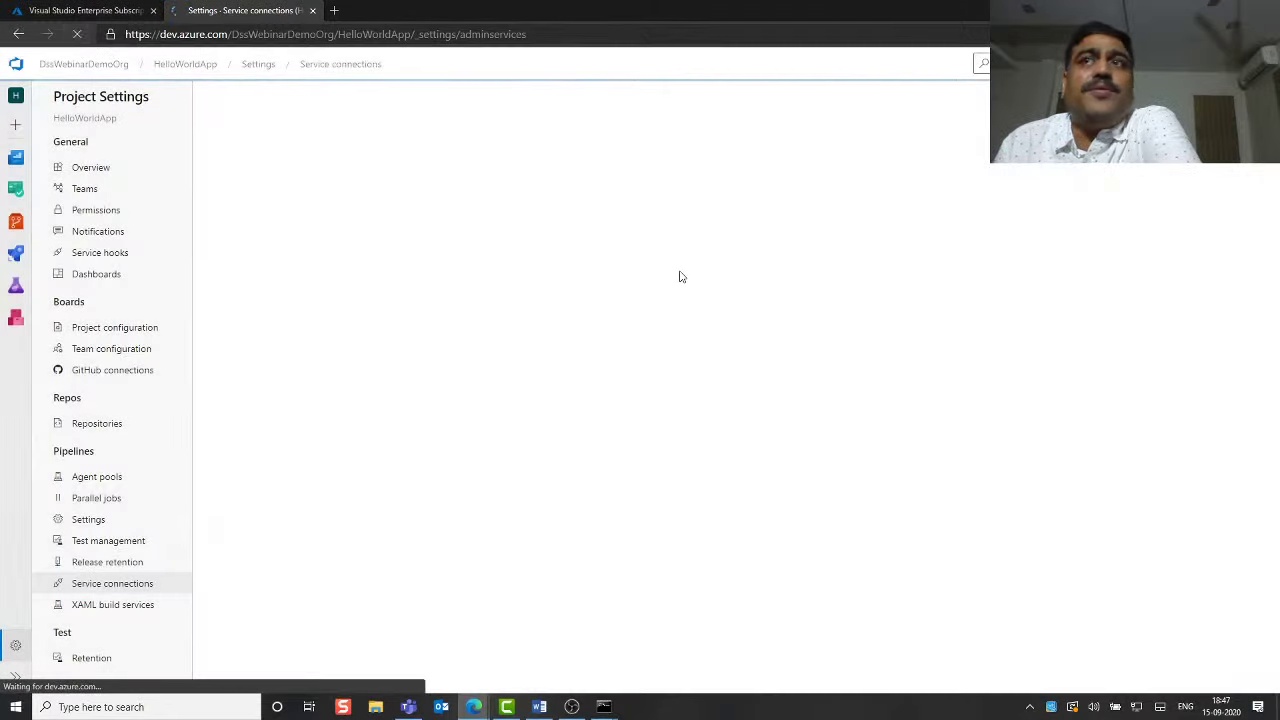
click(300, 200)
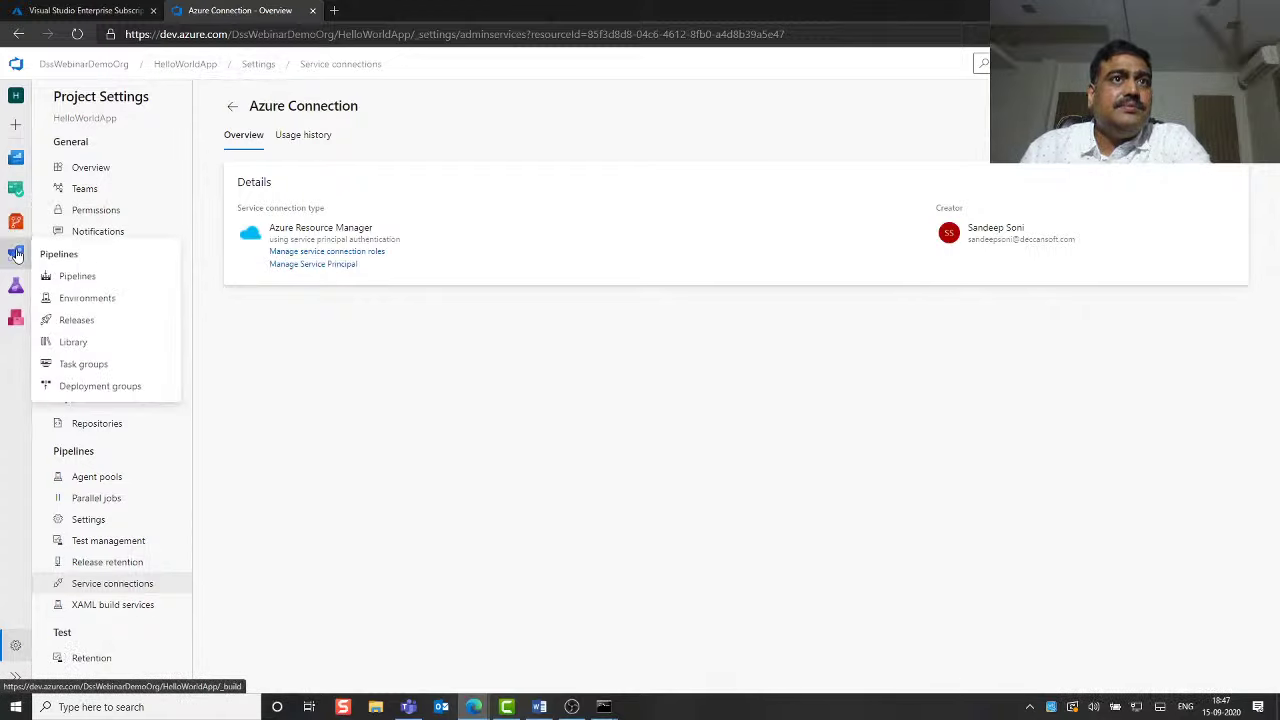
Create a new release pipeline from the Azure App Service deployment template.
click(15, 220)
click(47, 400)
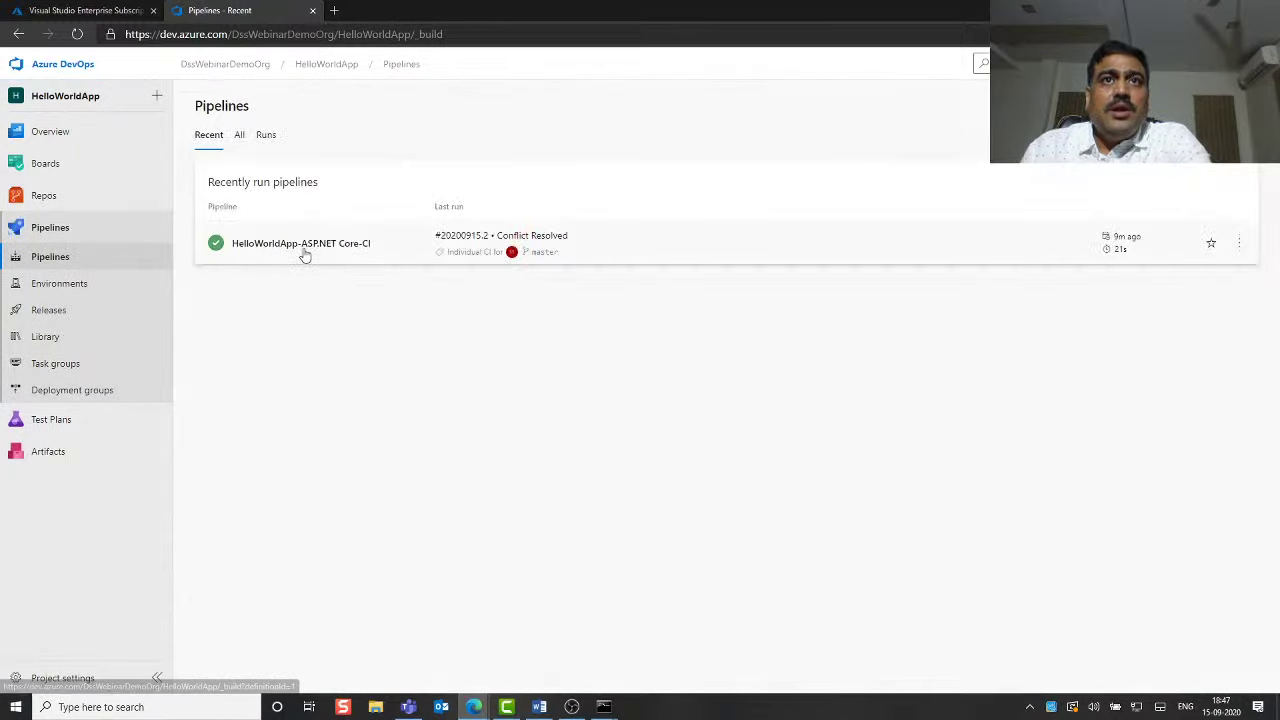
click(44, 321)
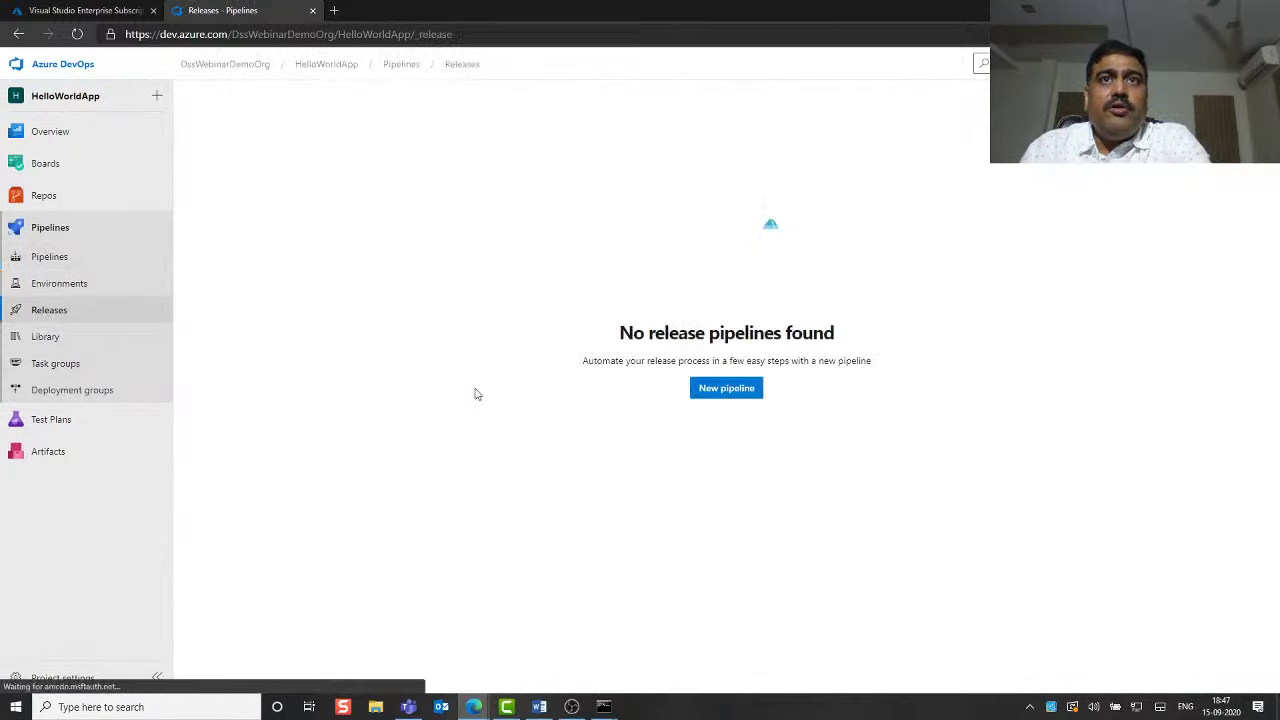
click(734, 392)
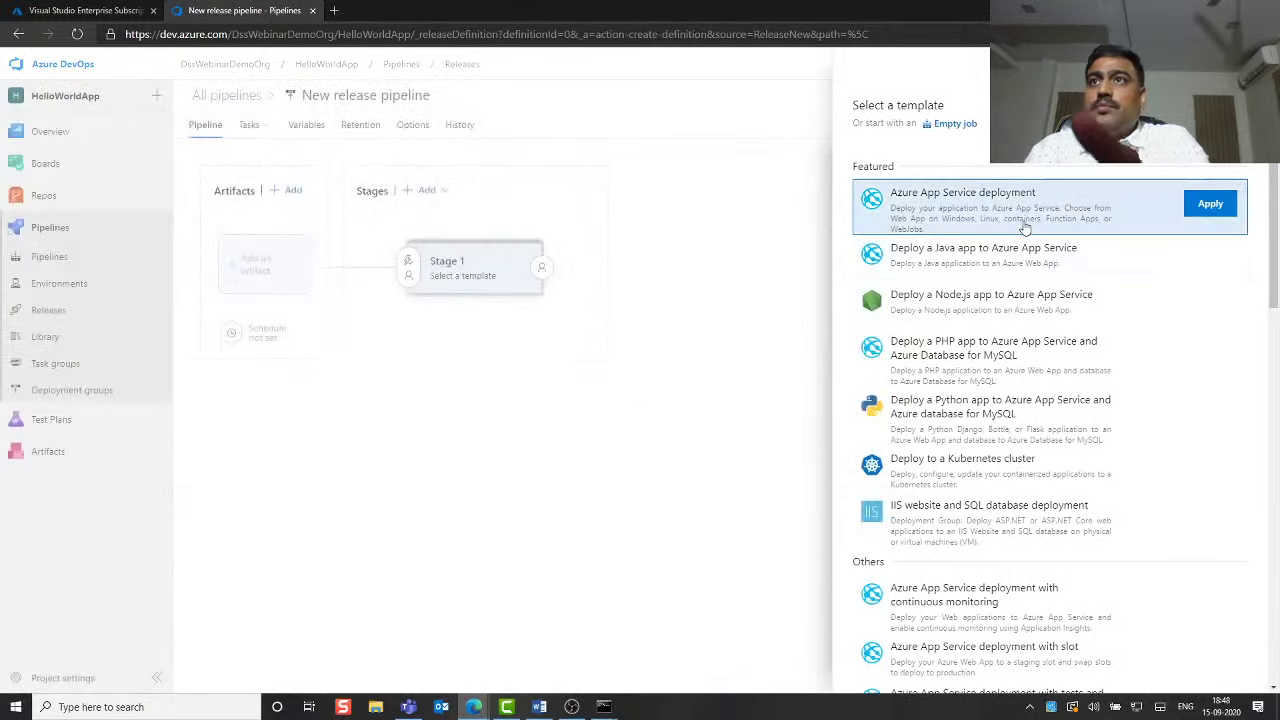
click(1130, 205)
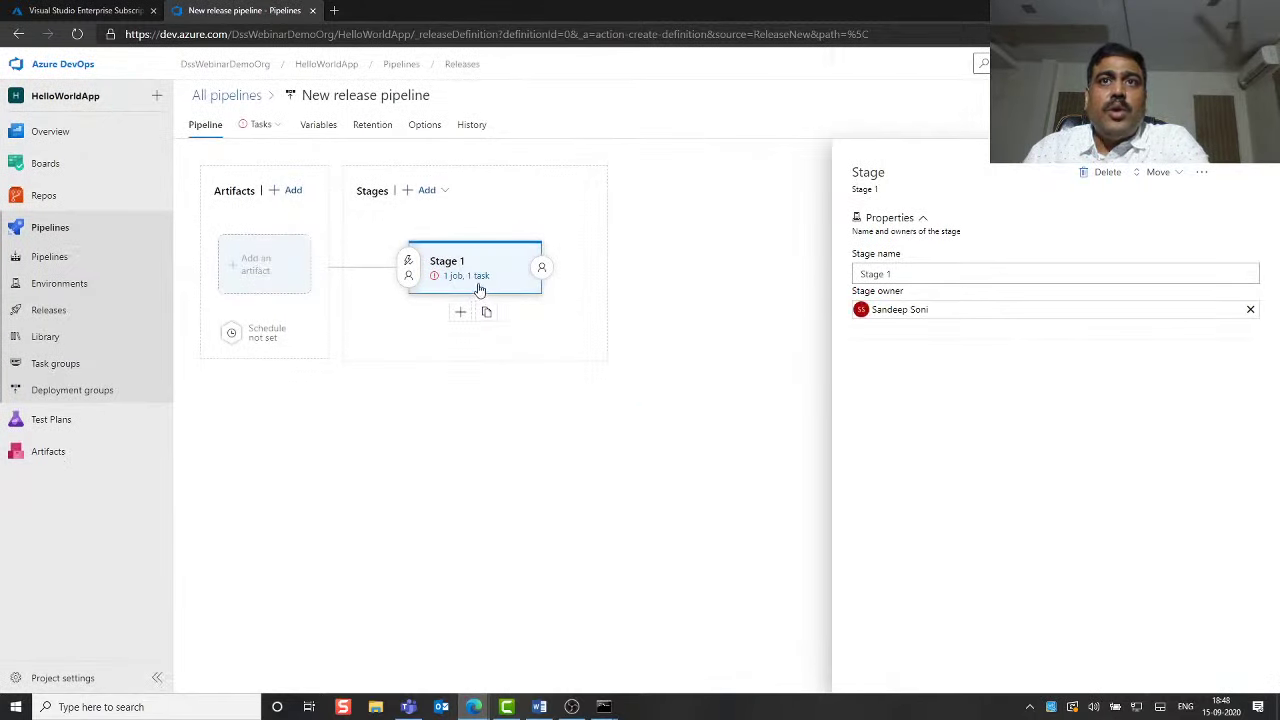
Open Stage 1's deploy task and open service connections in a new tab via Manage.
click(475, 278)
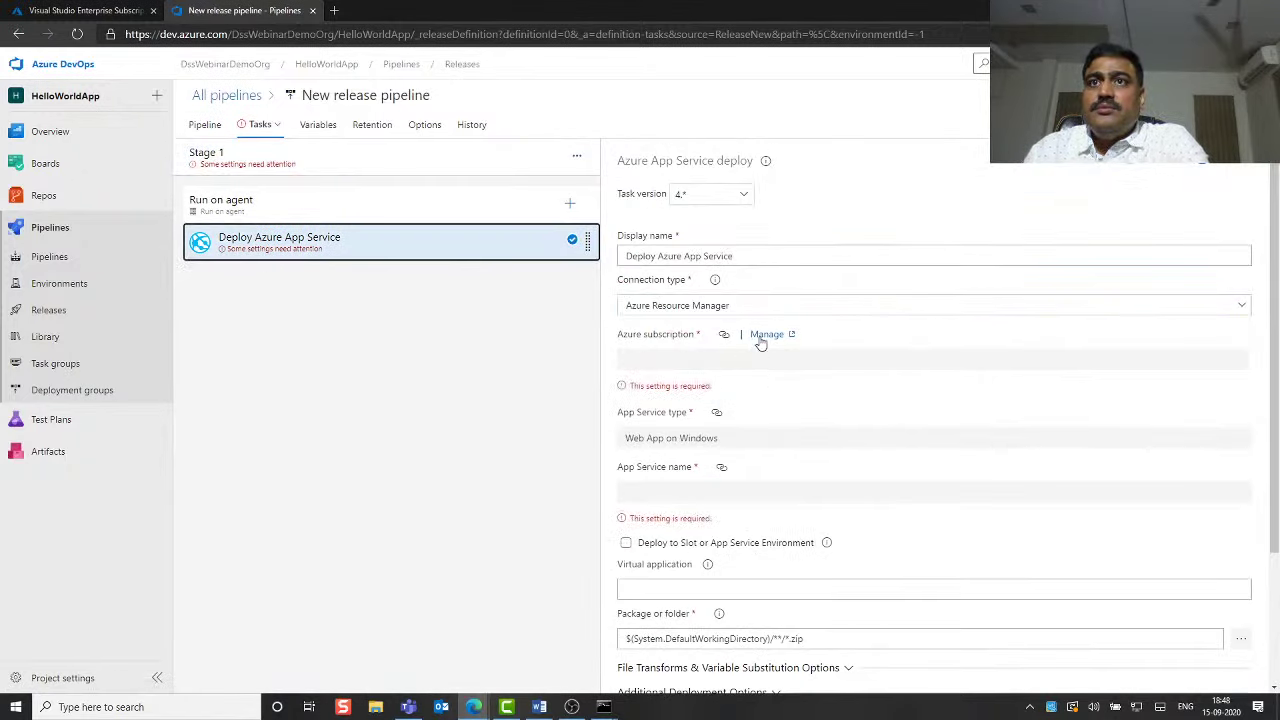
click(729, 257)
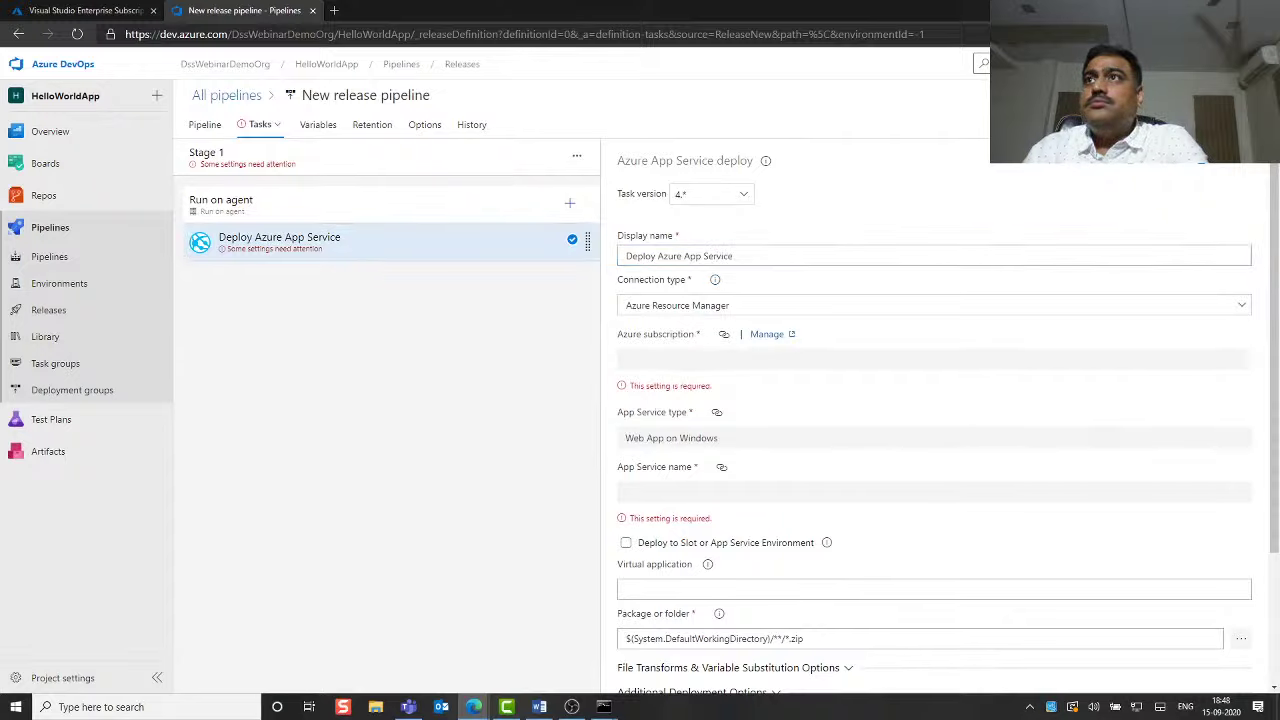
click(1258, 63)
click(710, 367)
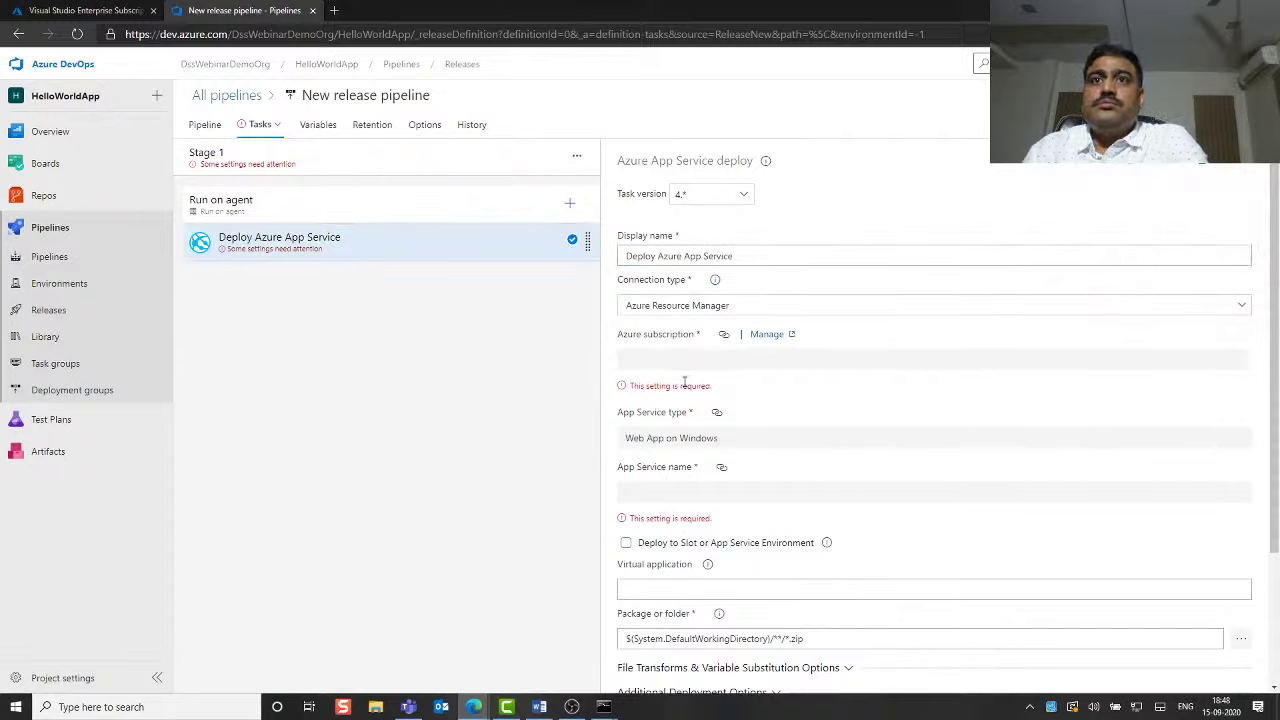
drag(712, 386, 681, 387)
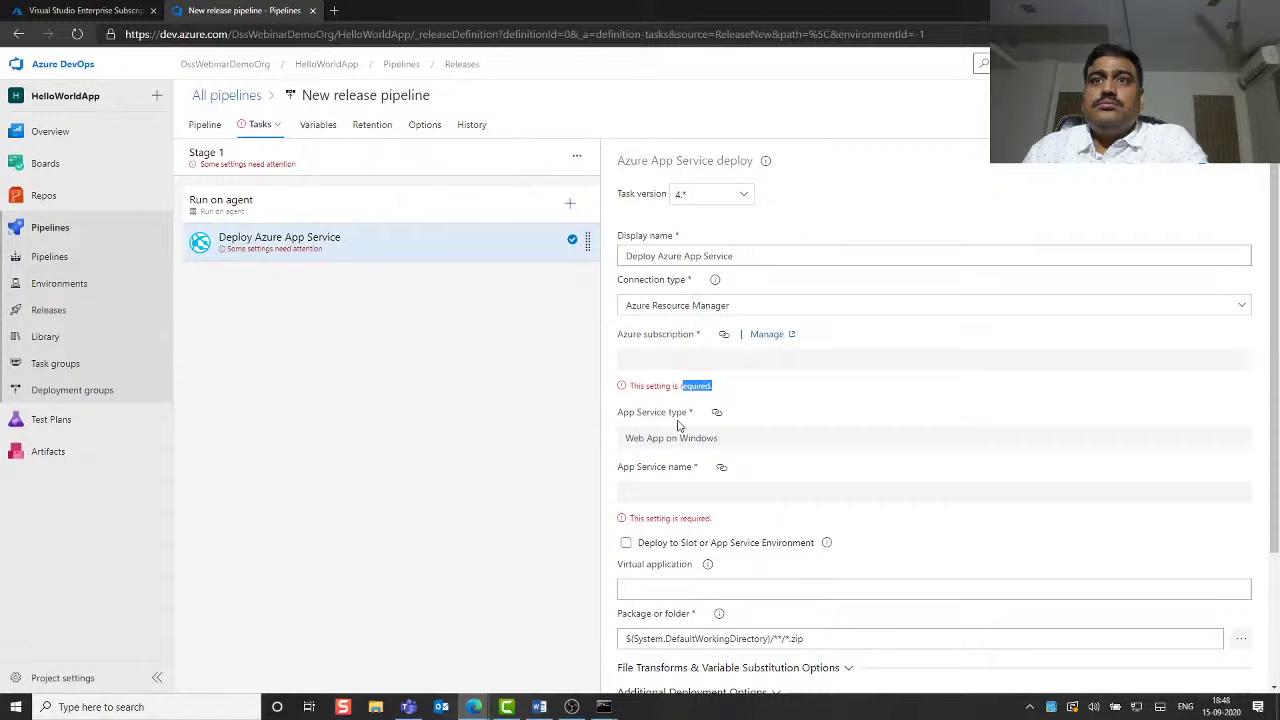
click(767, 335)
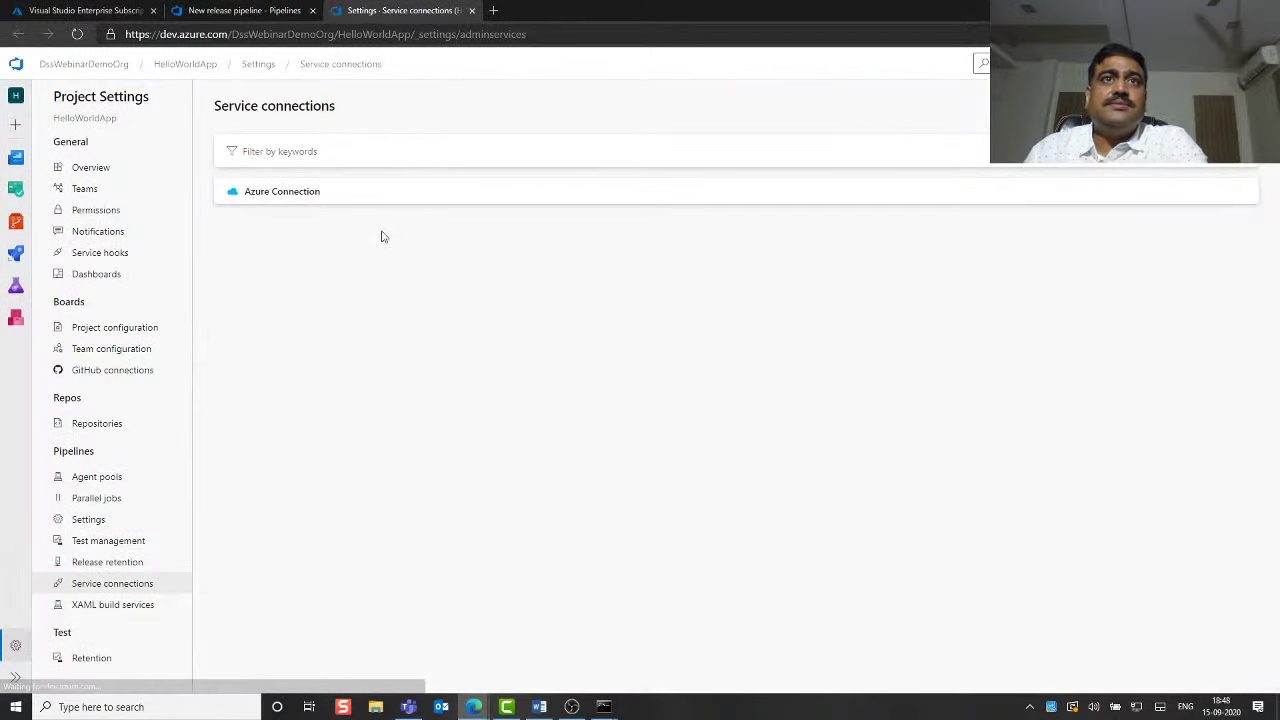
click(289, 191)
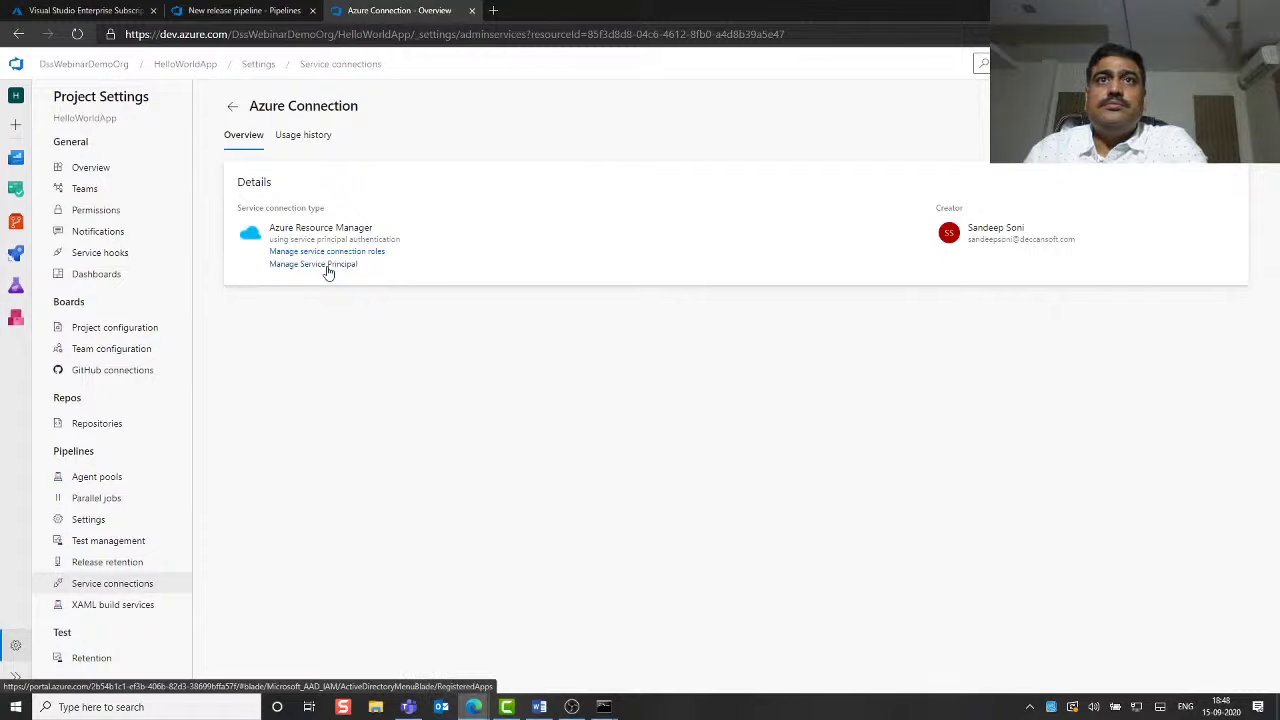
click(1190, 105)
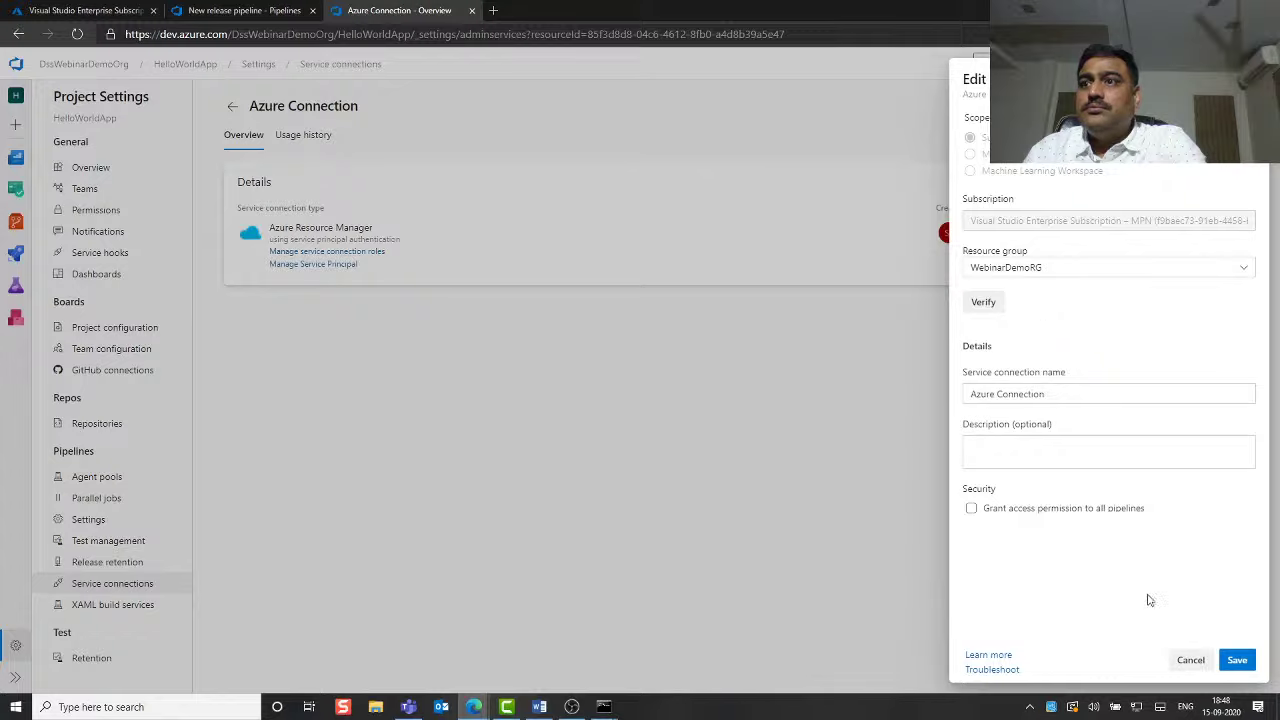
click(971, 508)
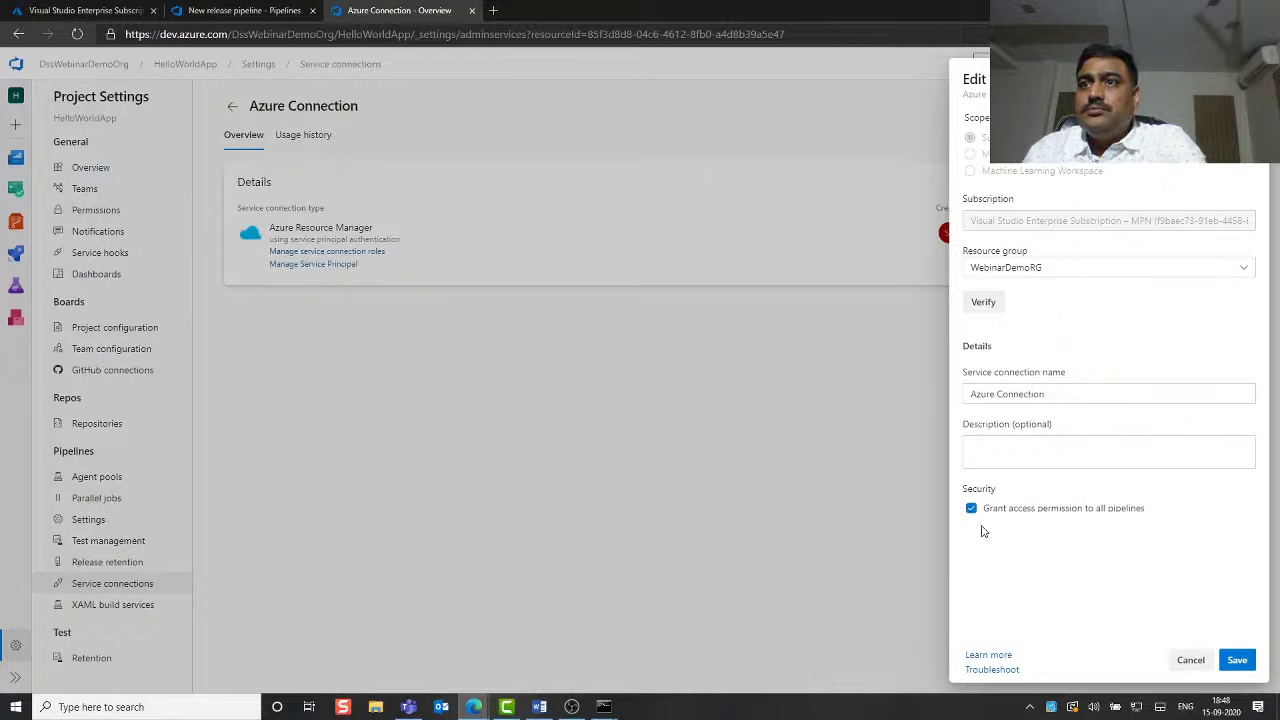
click(1239, 664)
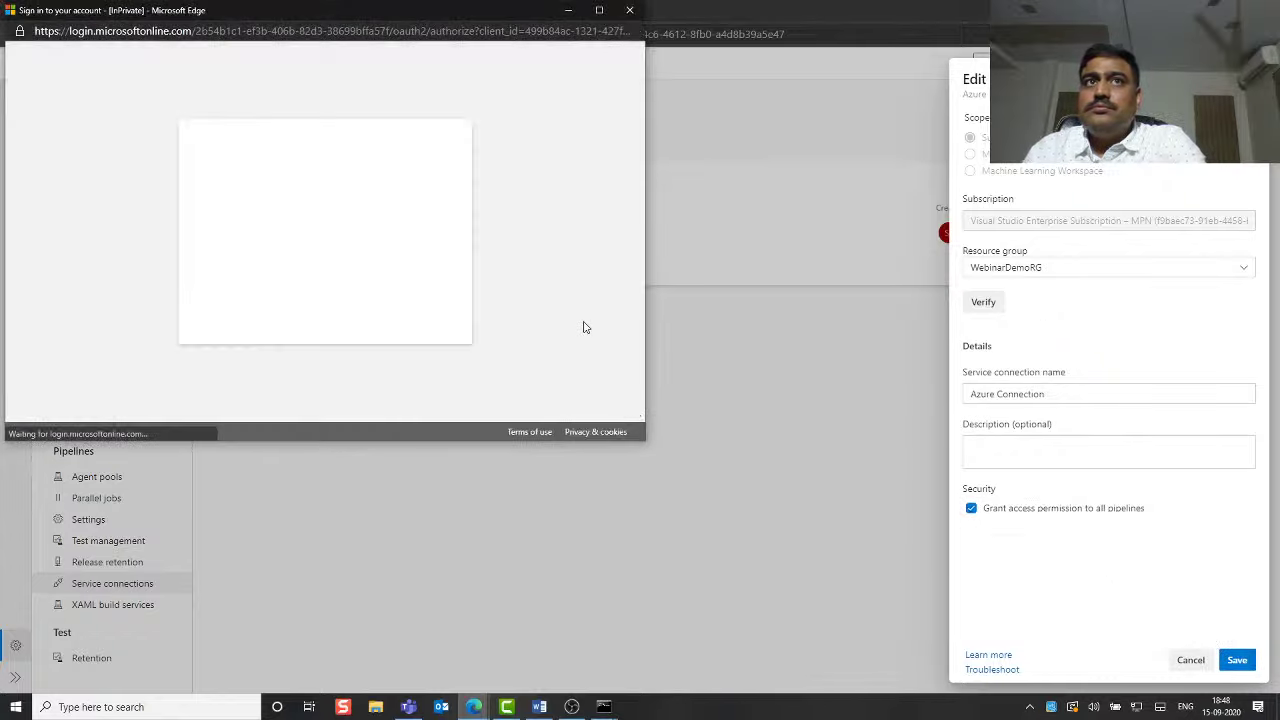
click(312, 198)
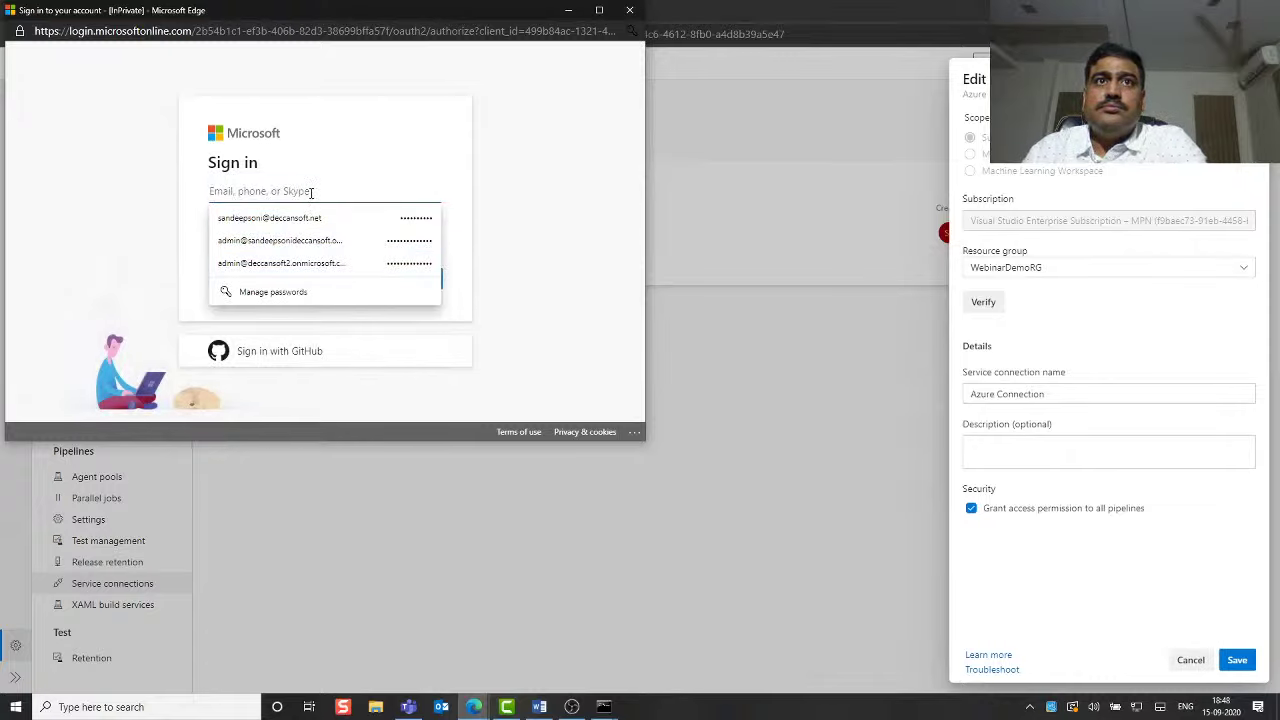
click(269, 217)
click(356, 187)
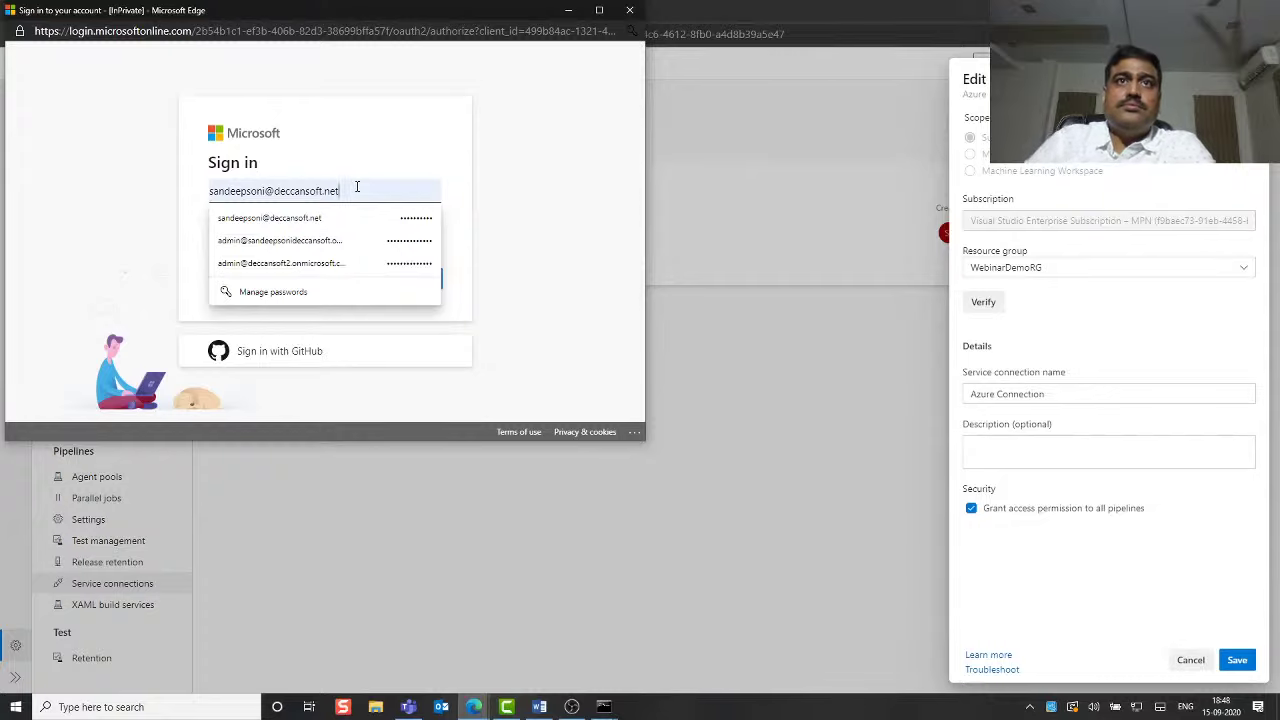
key(BackSpace)
key(BackSpace)
key(BackSpace)
text(com)
key(Return)
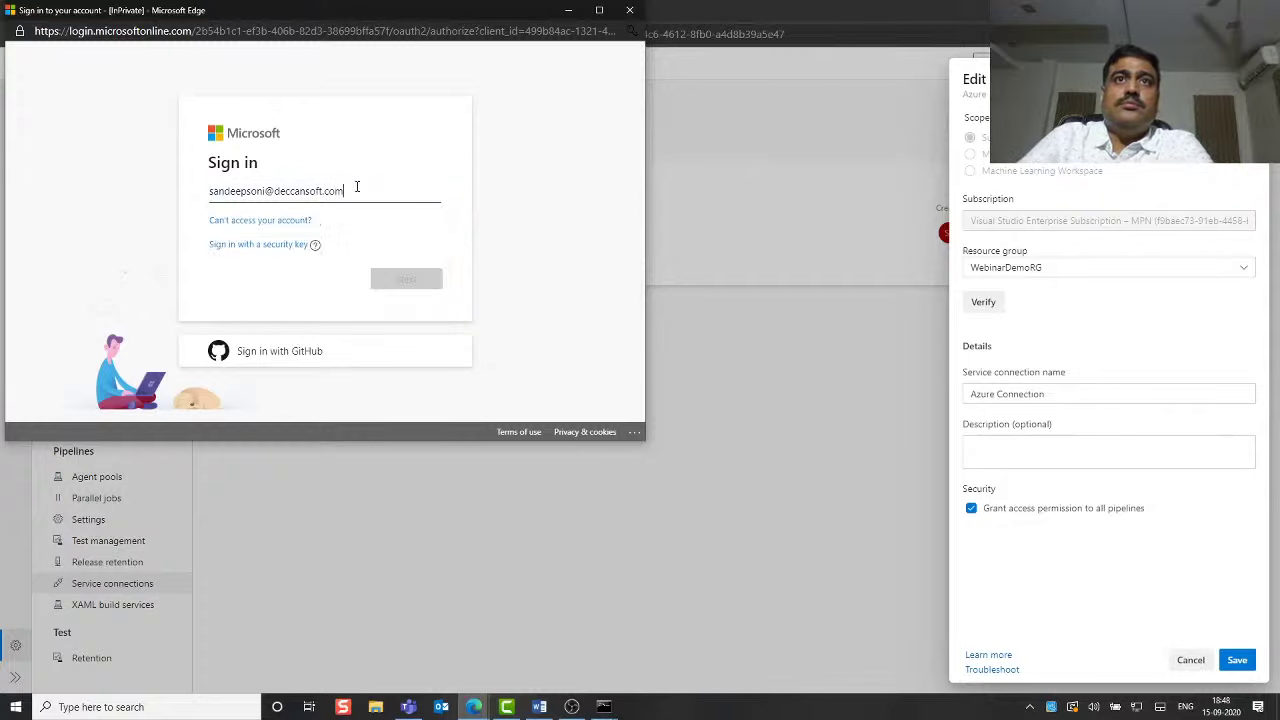
click(303, 268)
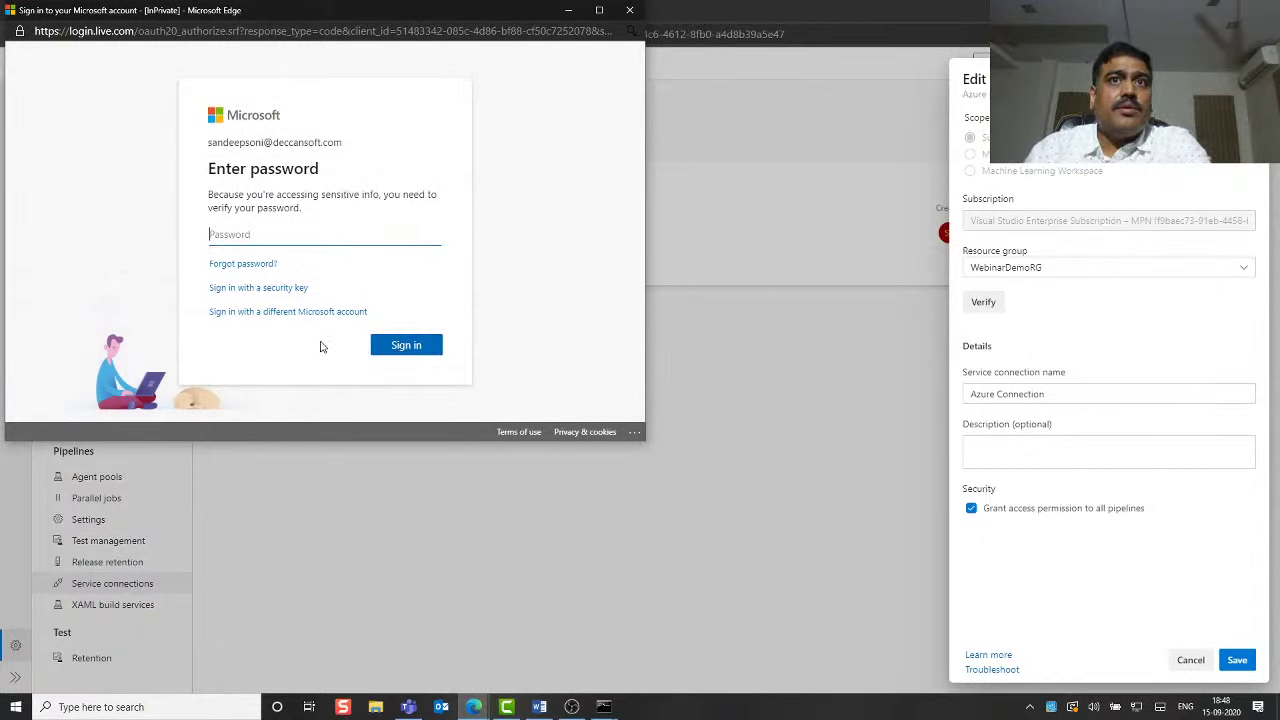
click(252, 238)
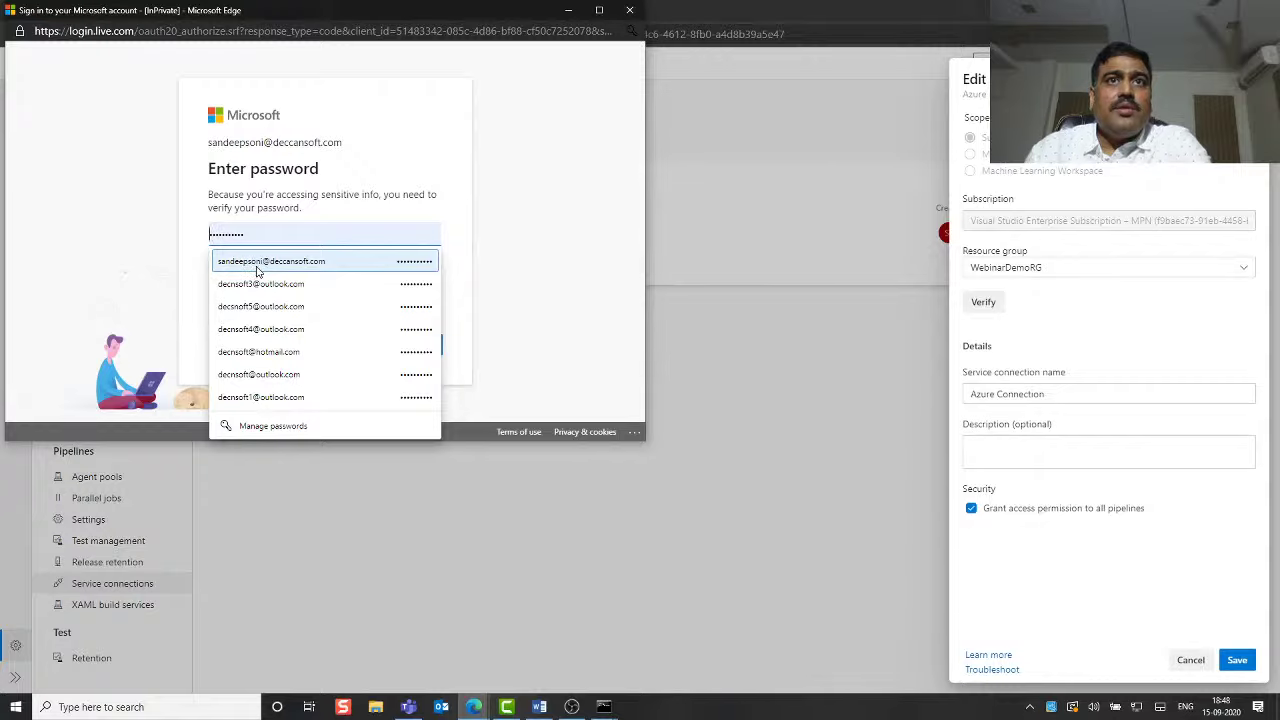
click(265, 261)
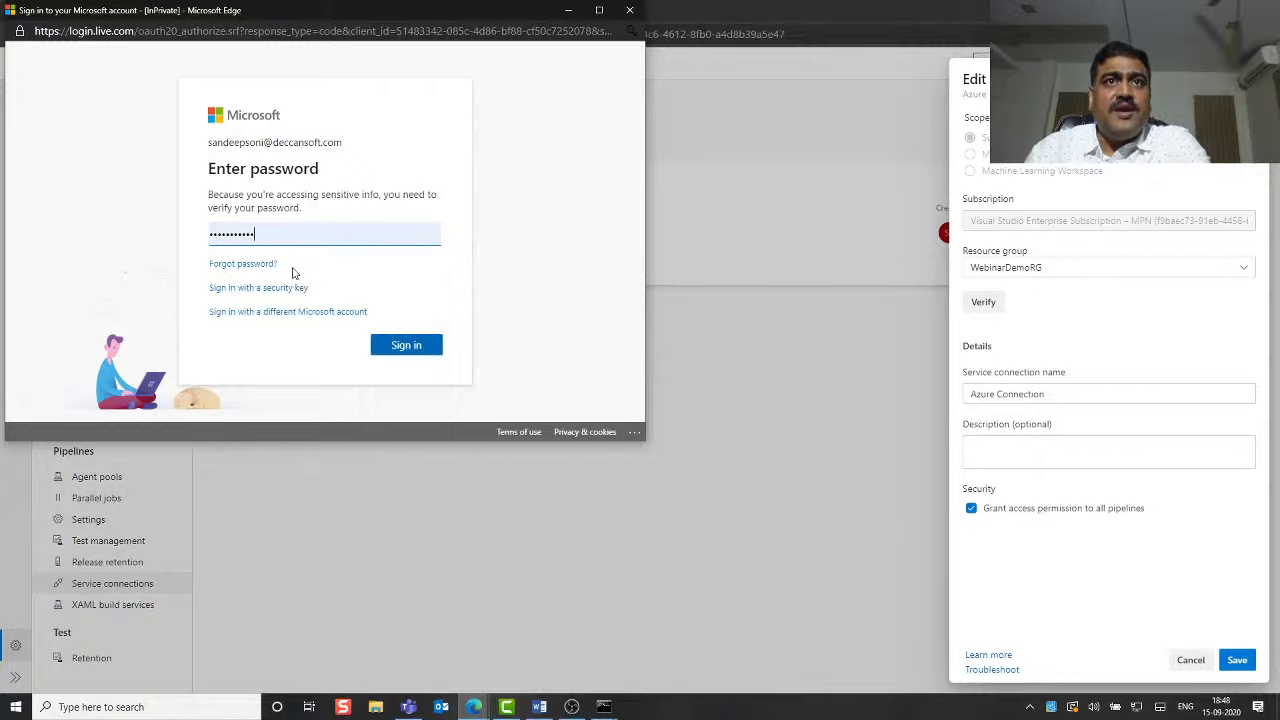
click(406, 344)
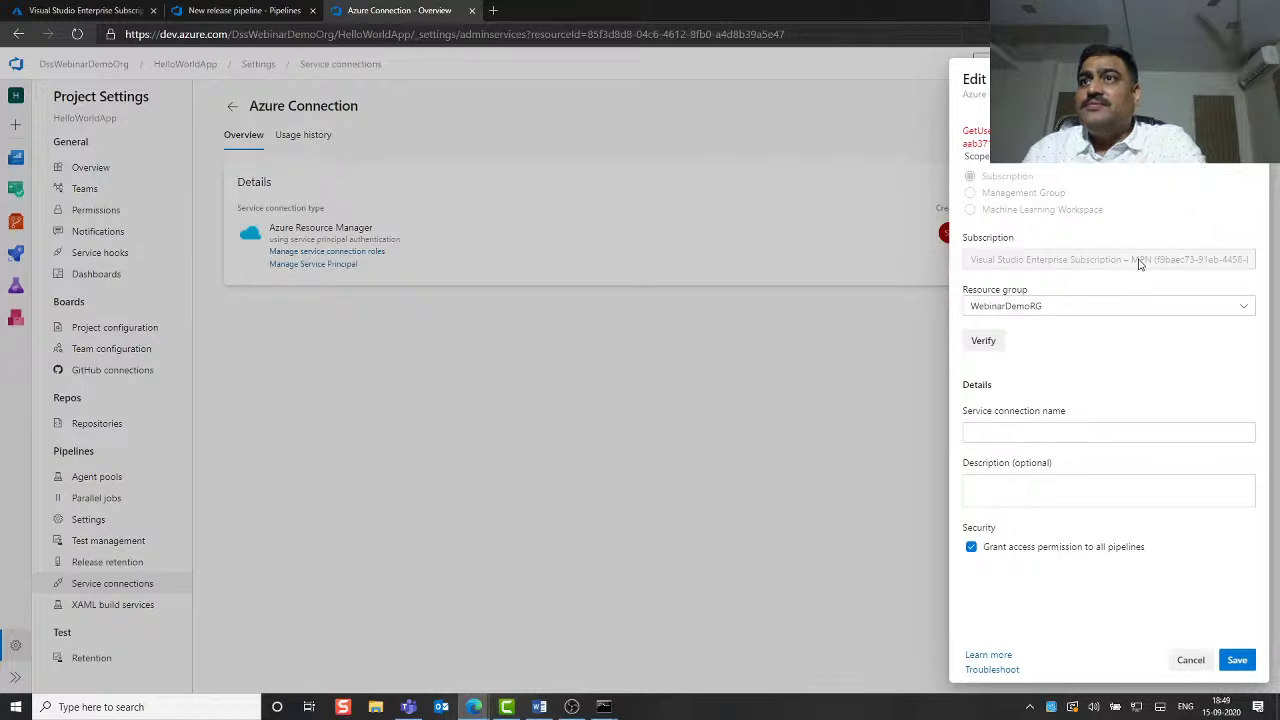
click(1014, 433)
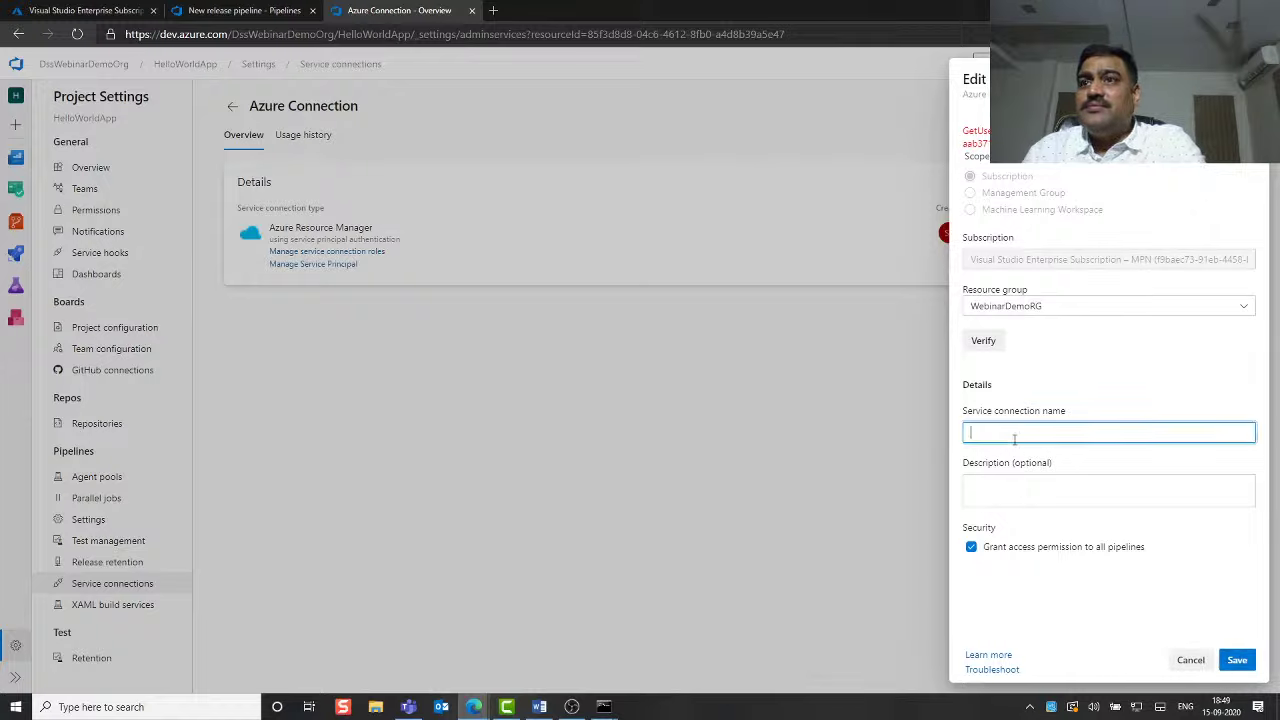
click(991, 344)
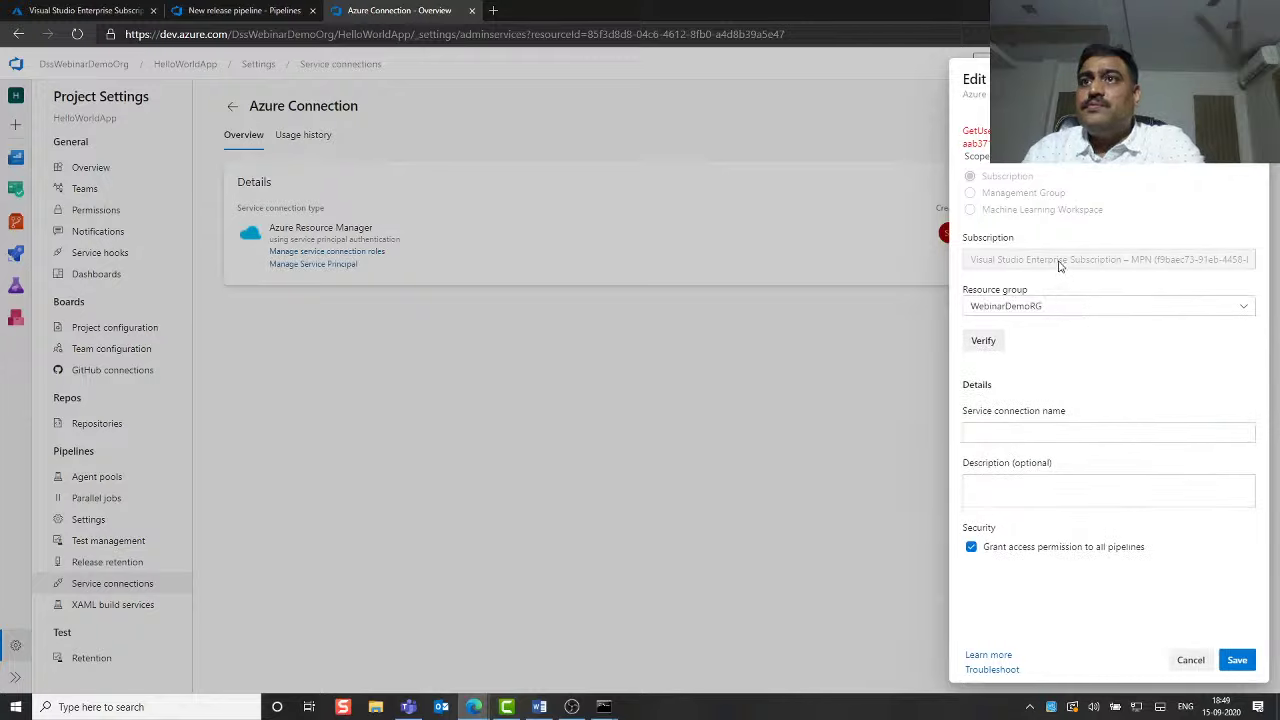
click(988, 341)
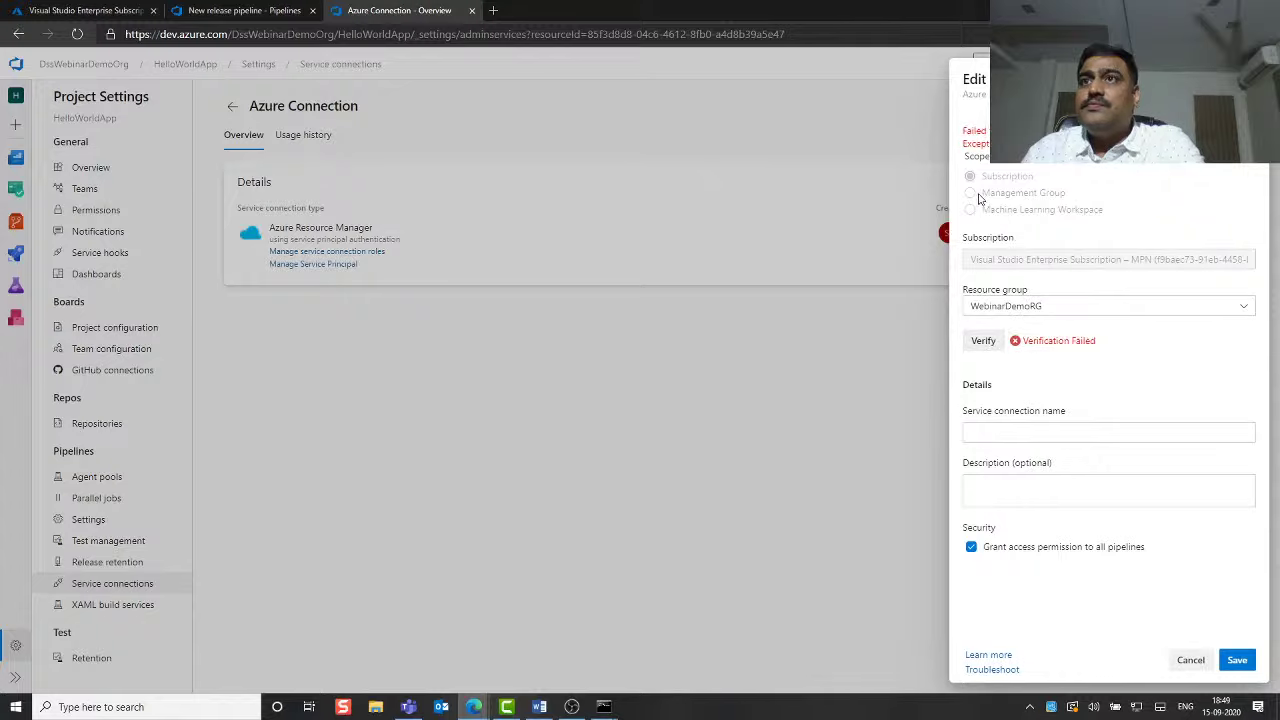
key(Escape)
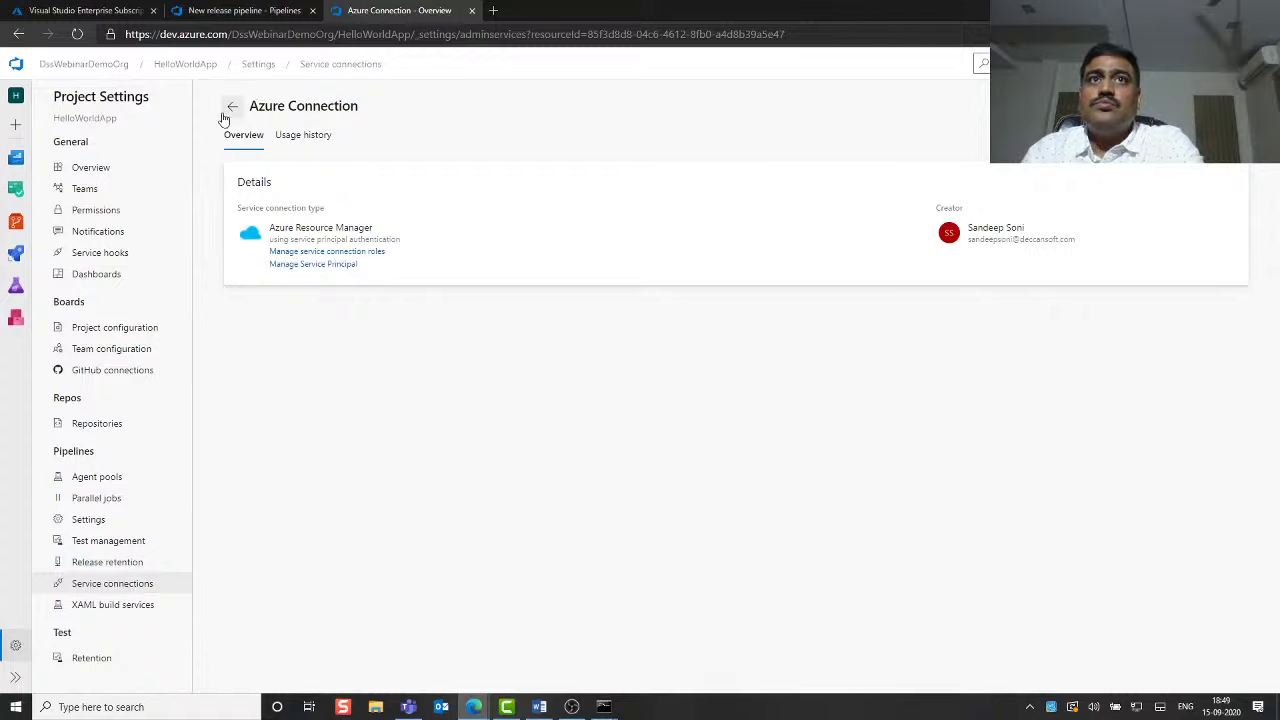
click(128, 584)
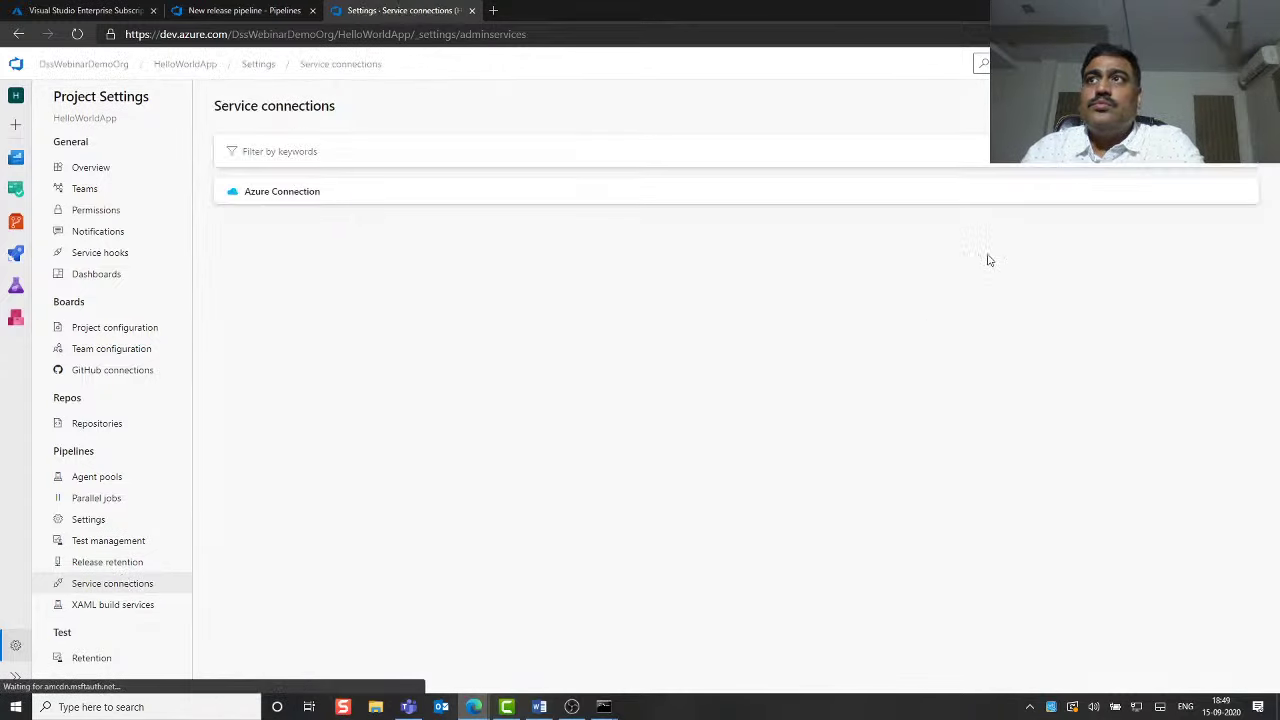
Start a new Azure Resource Manager connection with automatic service principal authentication.
click(1180, 106)
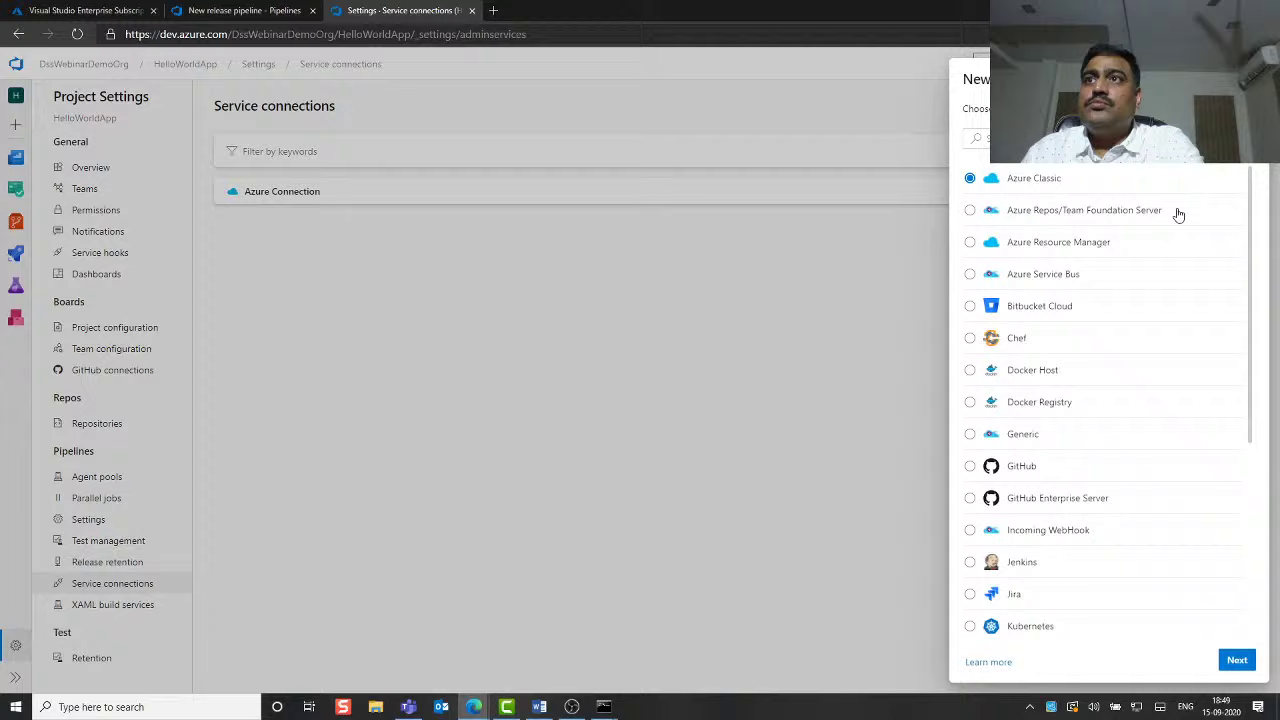
click(1020, 242)
click(1237, 660)
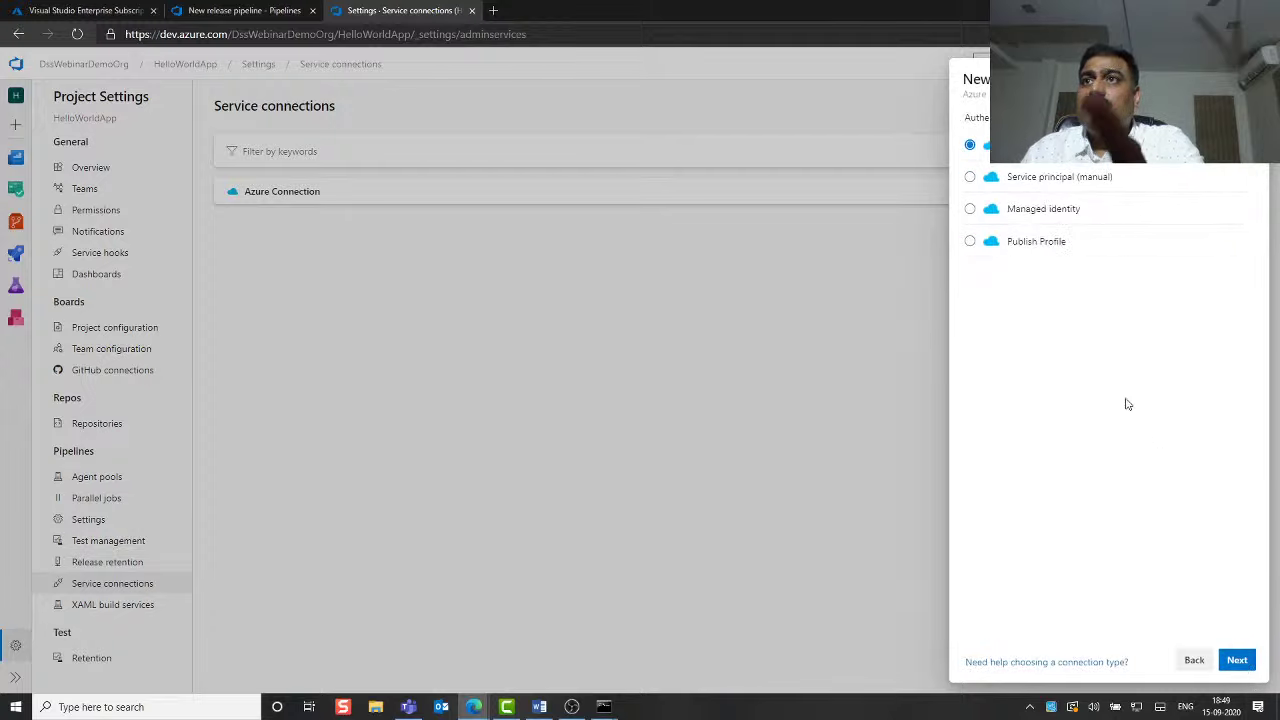
click(1237, 660)
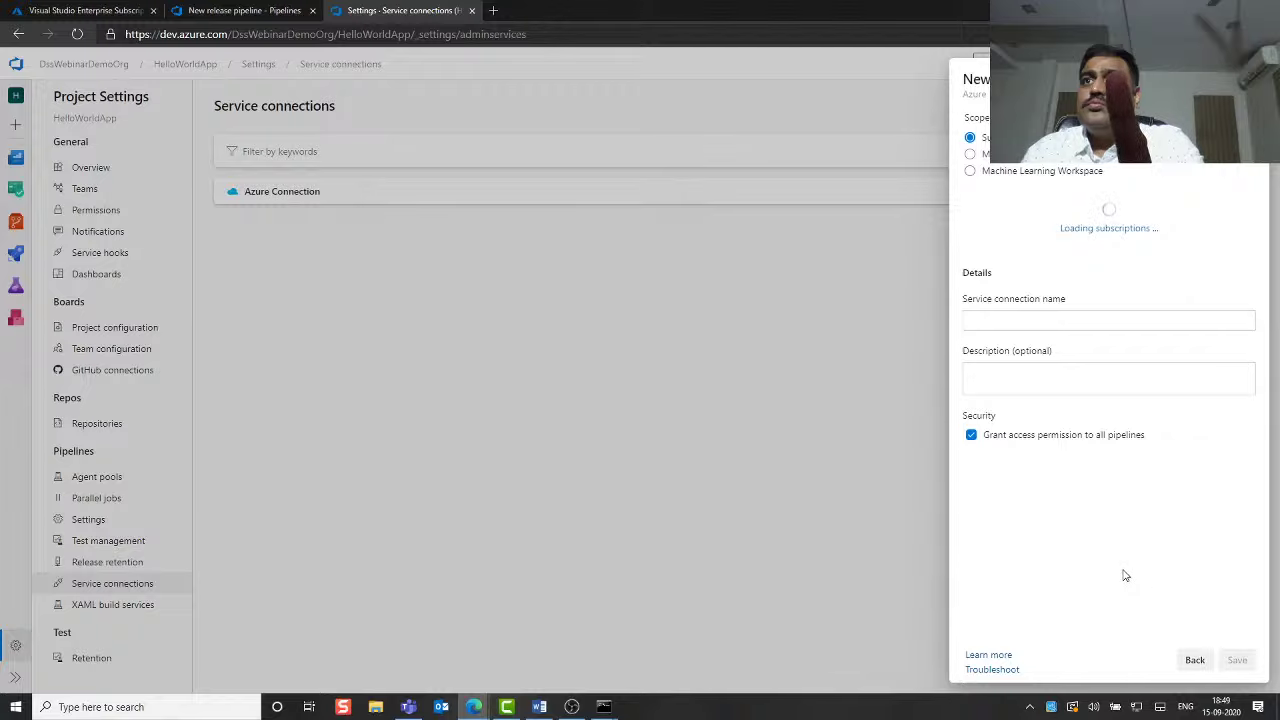
click(1021, 321)
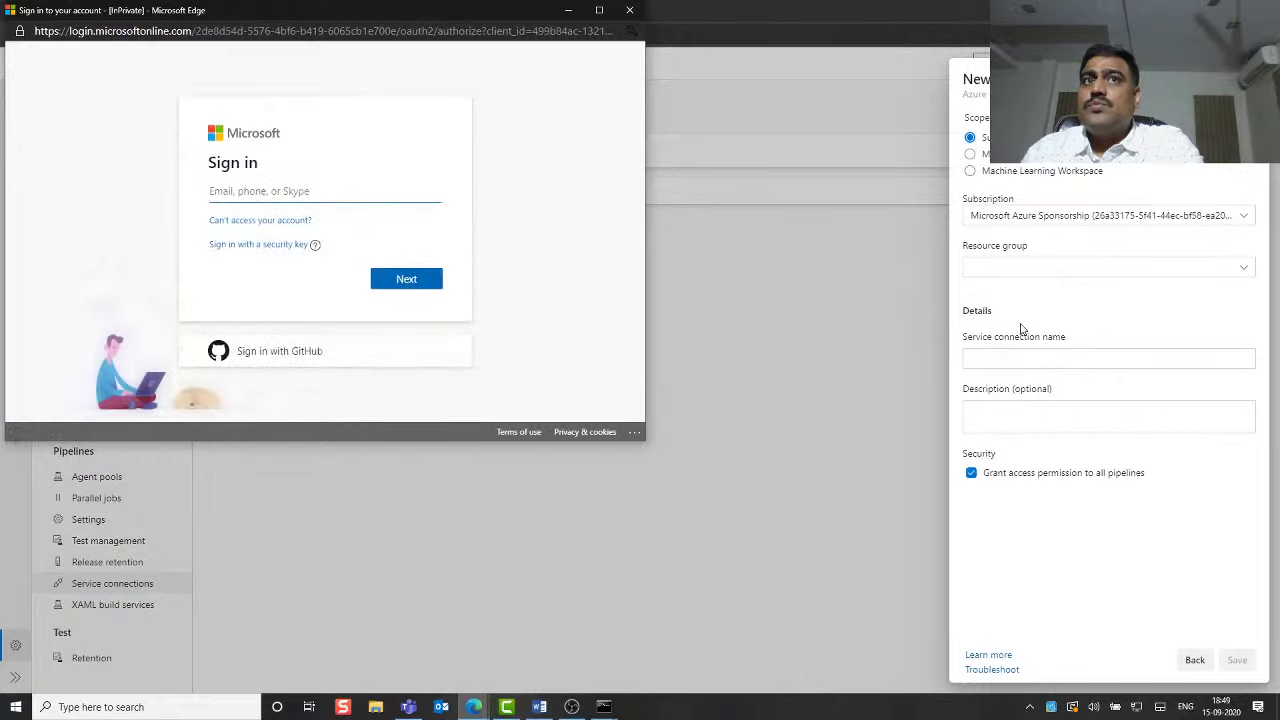
Sign in through the Microsoft popup with the account e-mail and saved password.
click(327, 190)
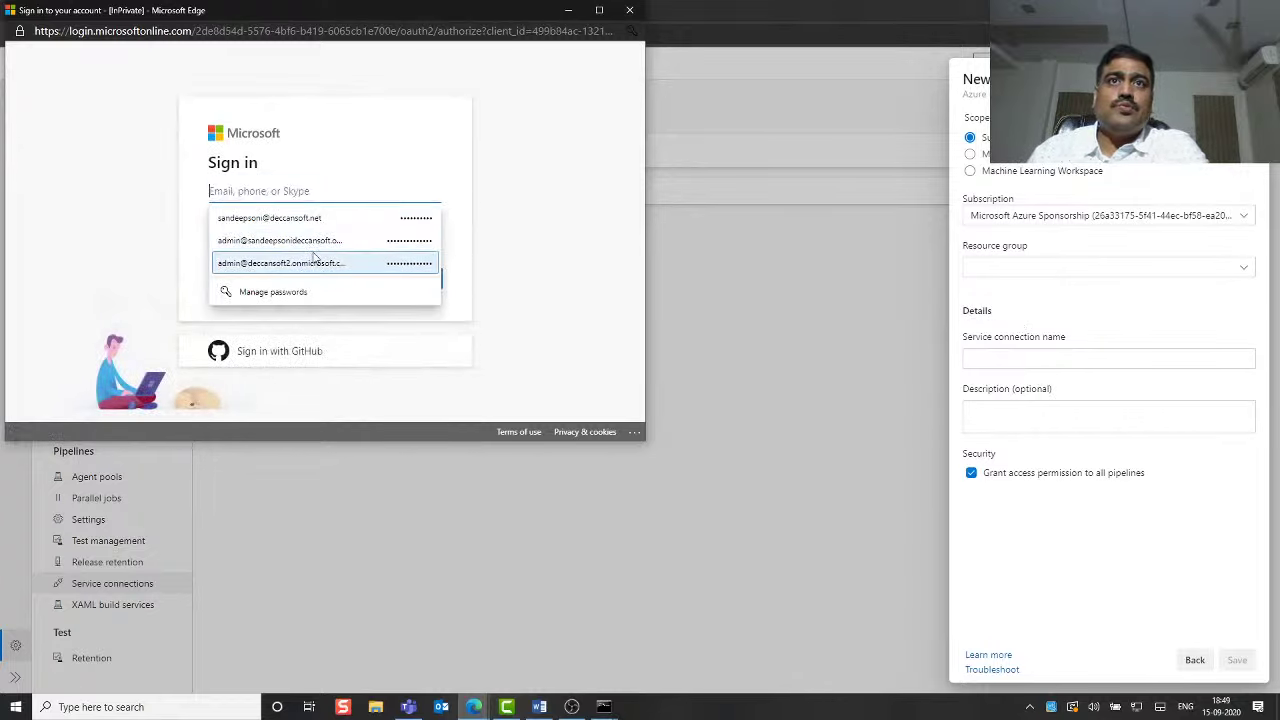
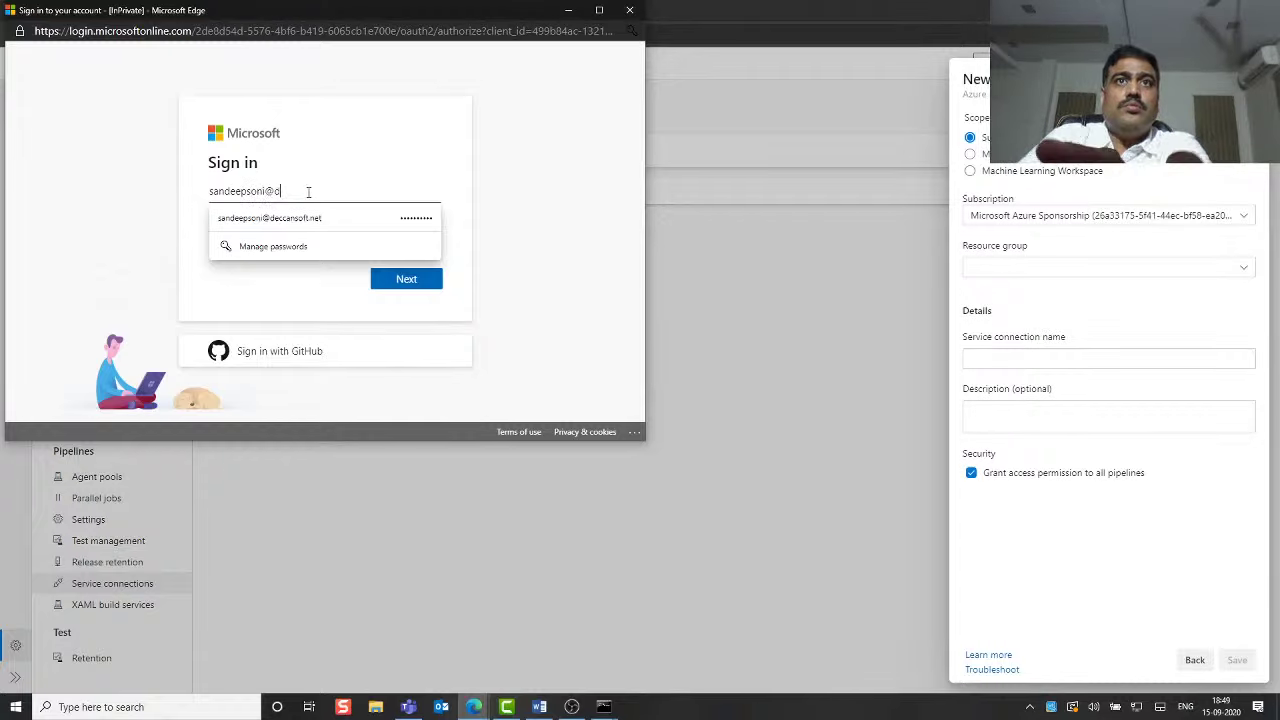
key(Return)
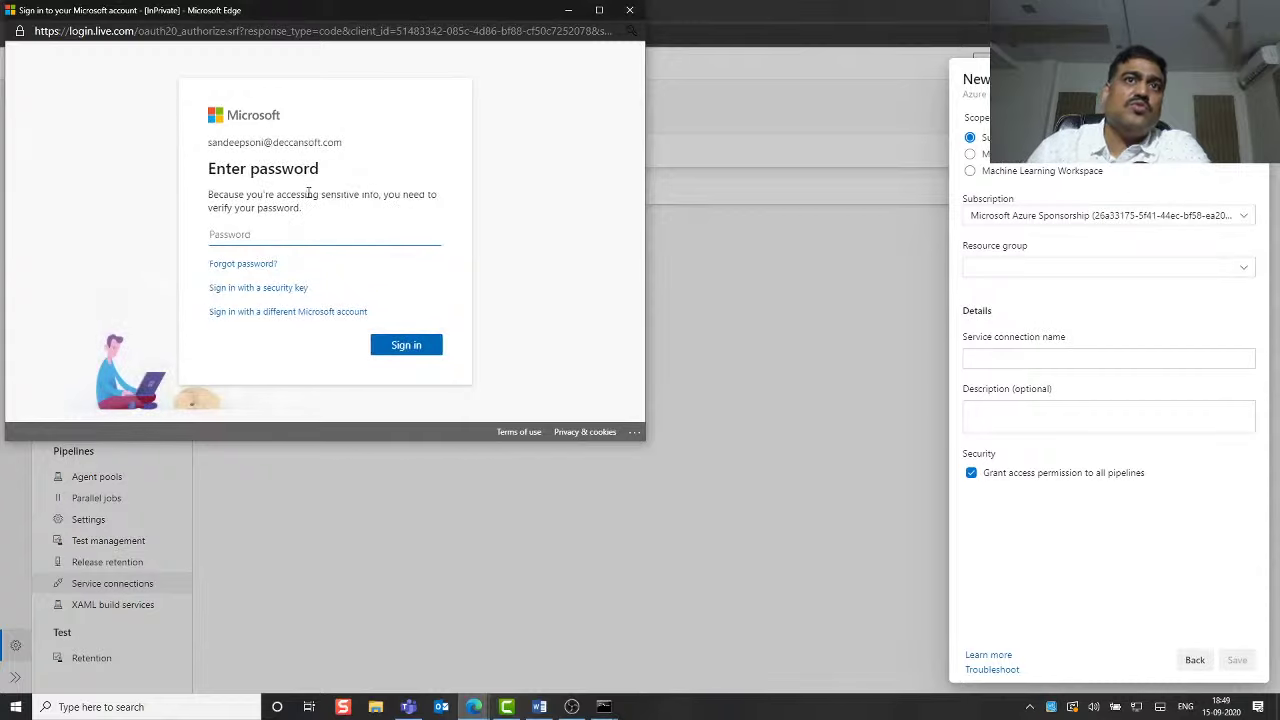
click(281, 234)
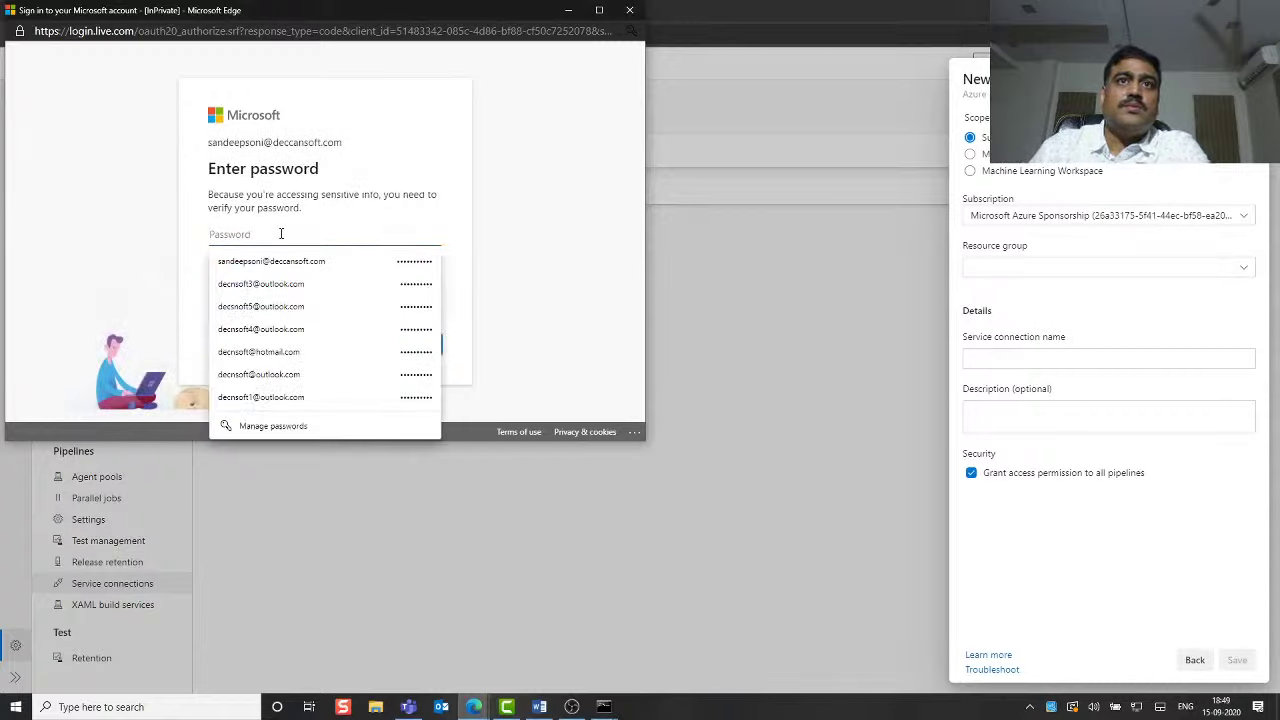
click(279, 264)
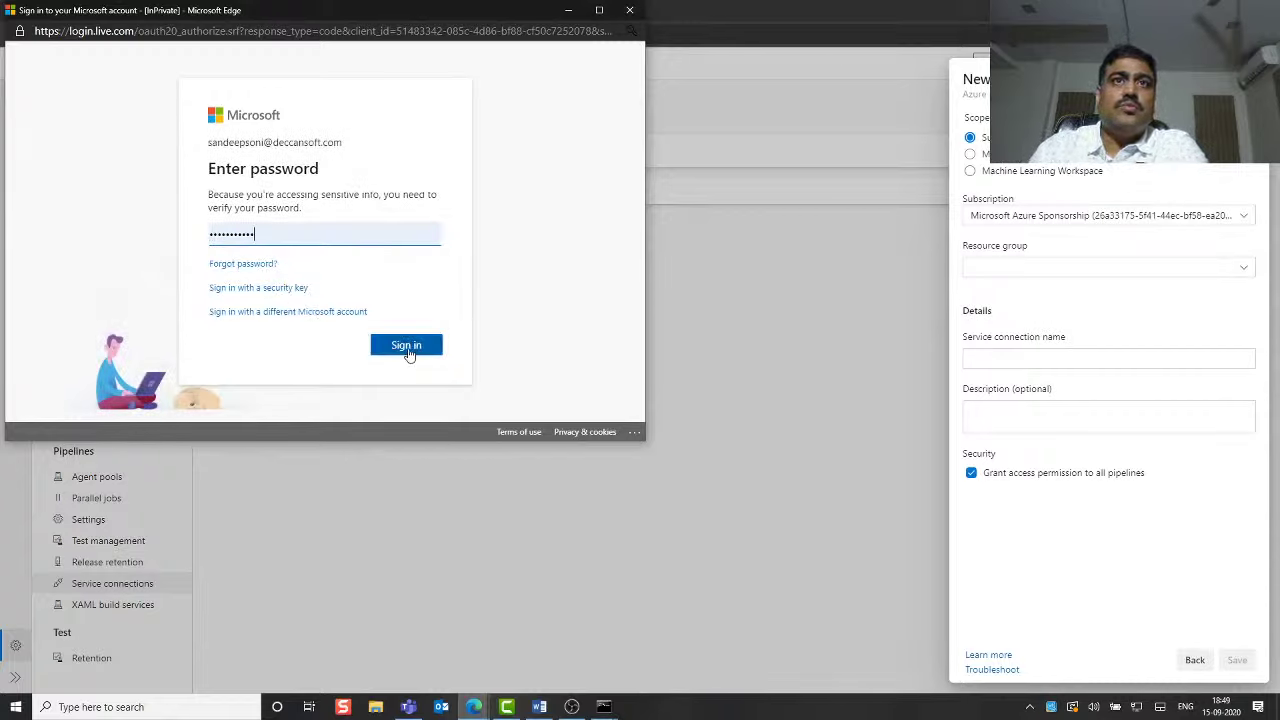
click(408, 352)
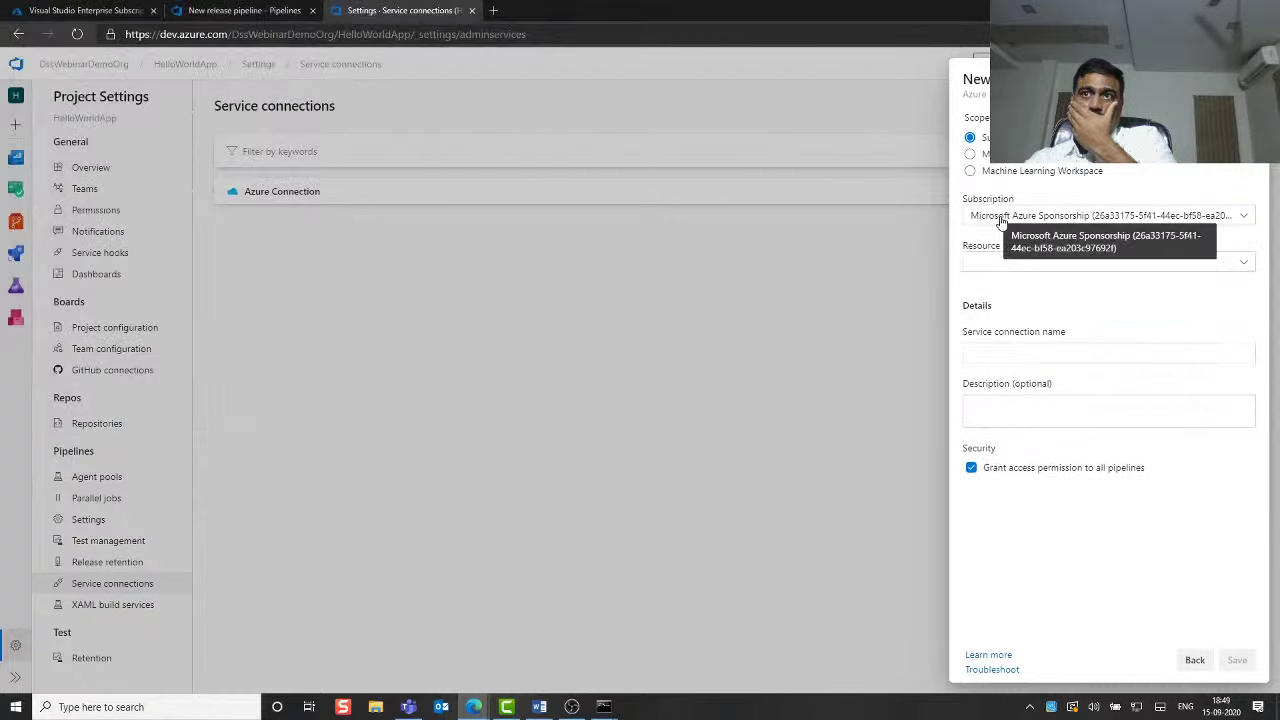
Choose the Visual Studio Enterprise Subscription – MPN and sign in again as a personal account.
click(1000, 218)
click(1027, 347)
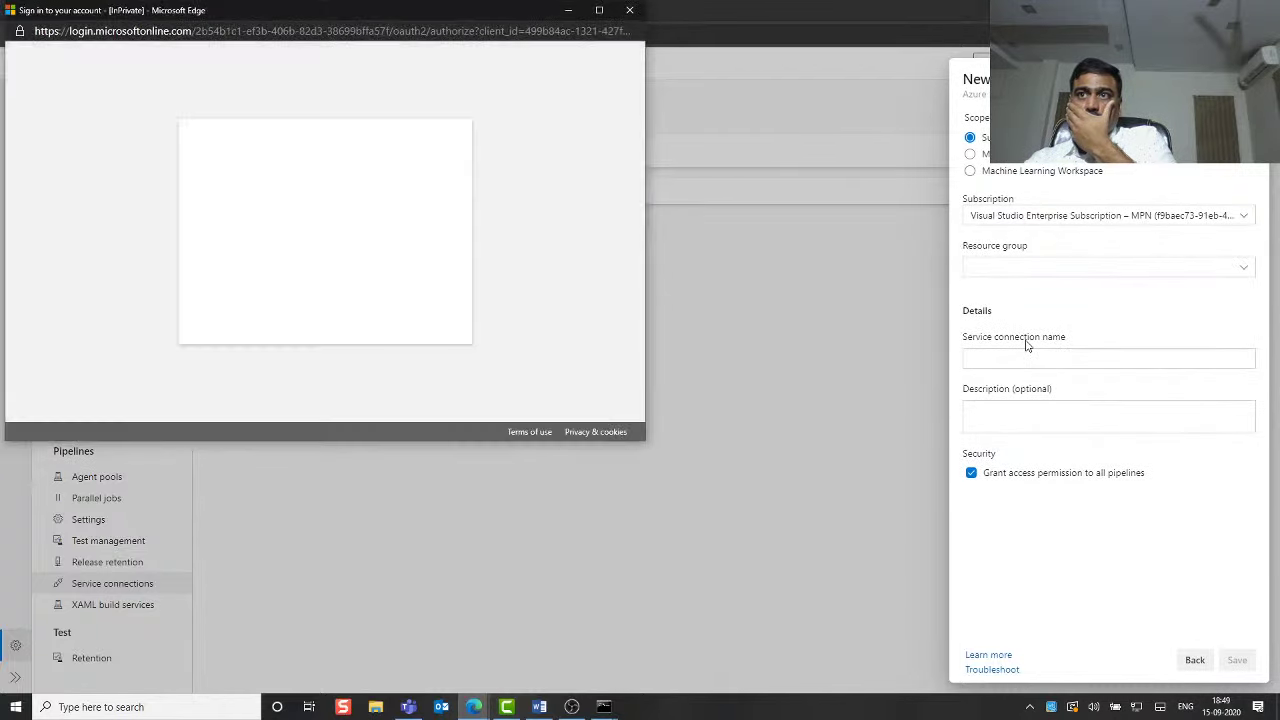
click(305, 190)
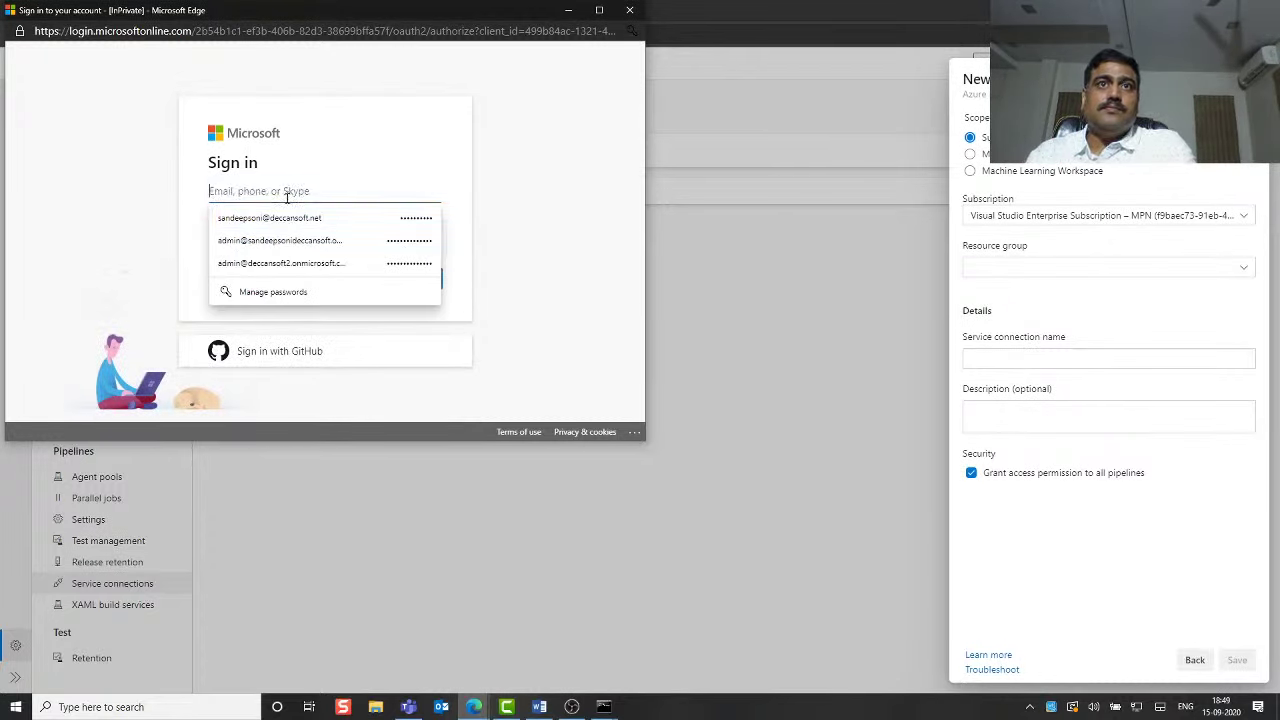
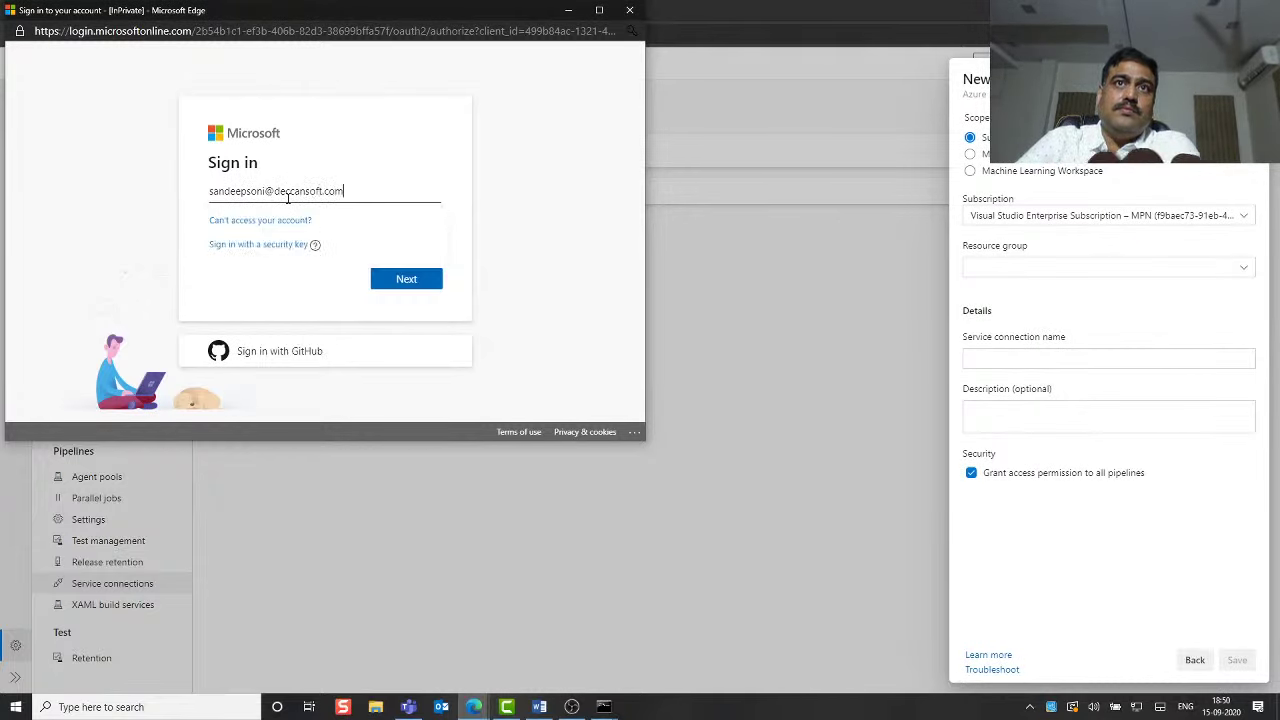
key(Return)
click(290, 256)
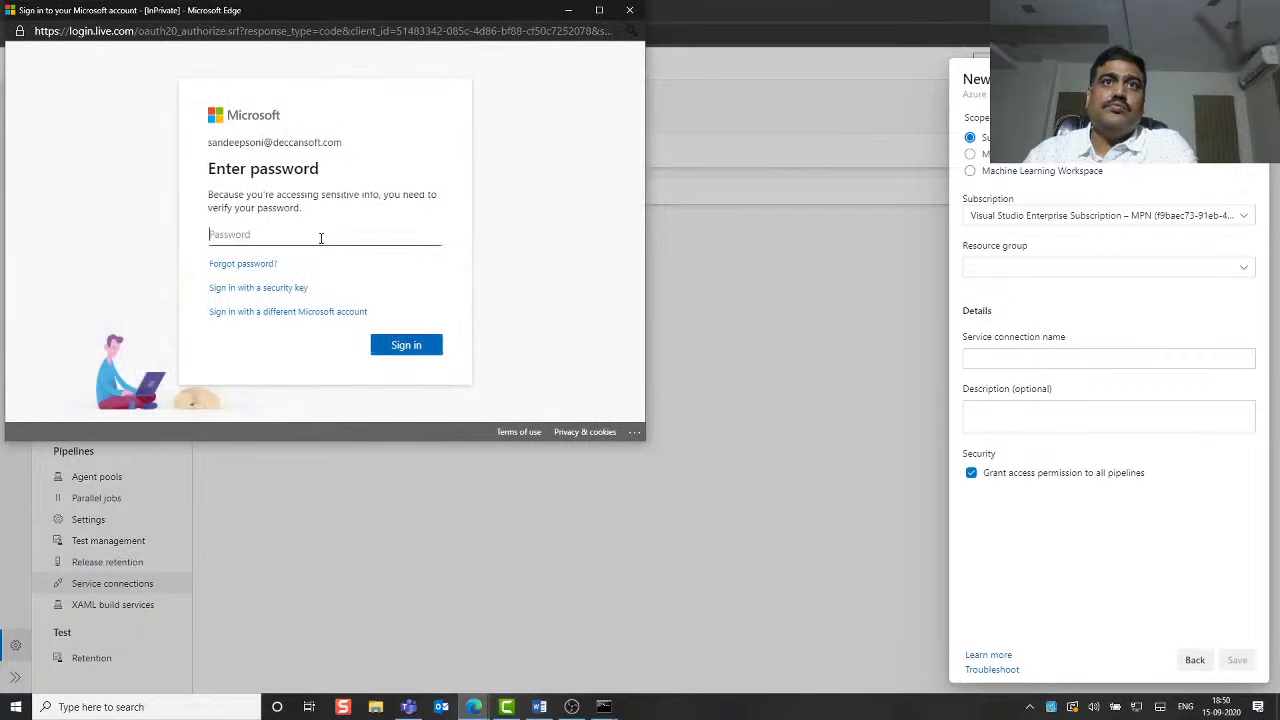
click(320, 237)
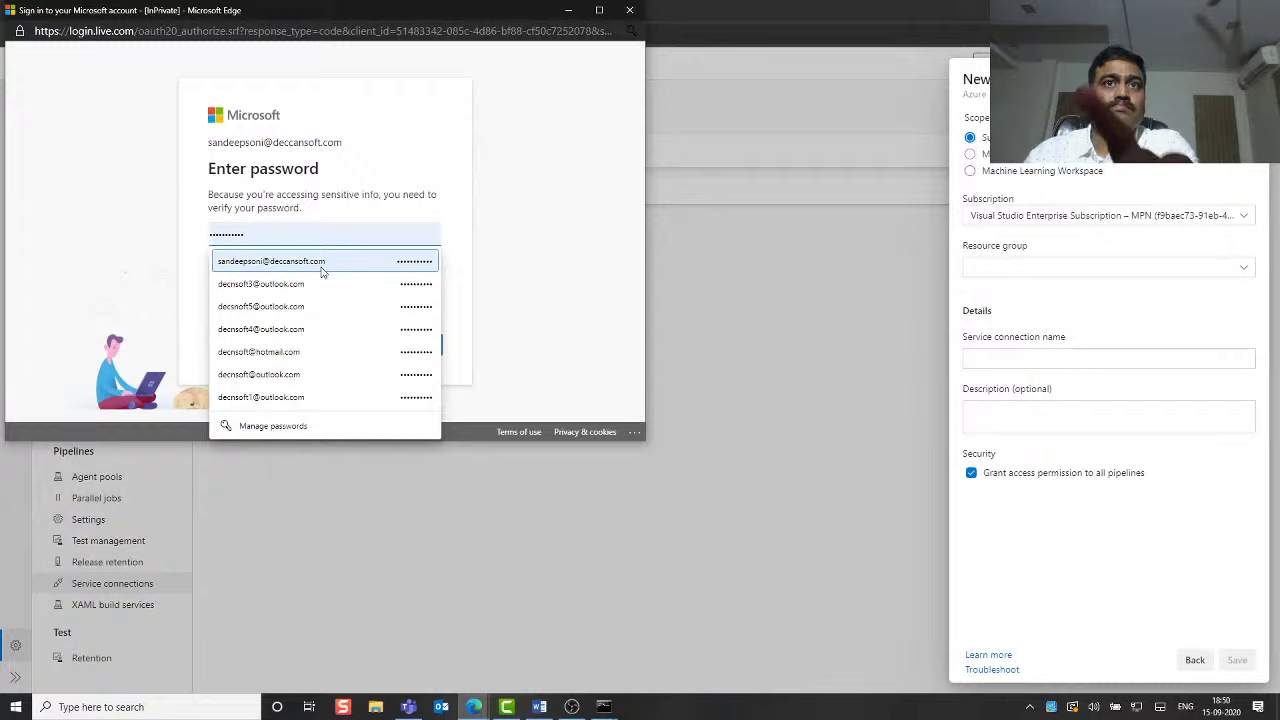
click(322, 264)
click(405, 345)
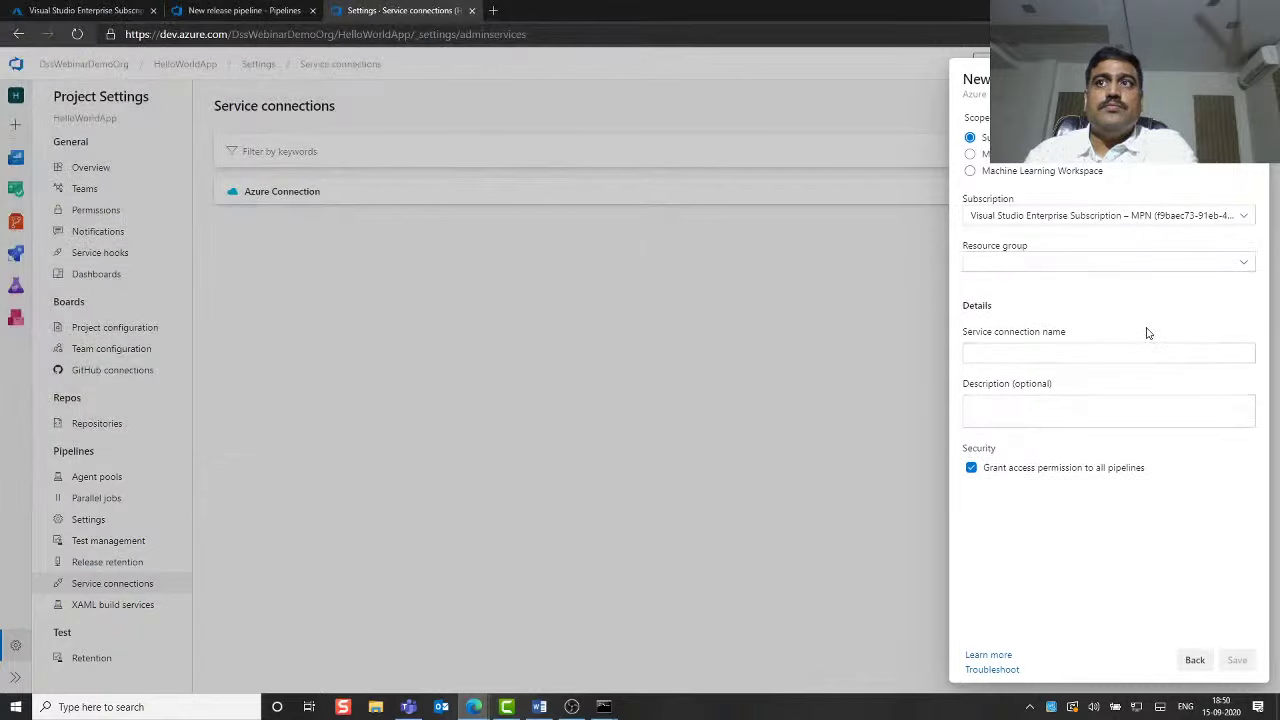
Name the connection 'Azure Connection', then retry saving as 'Azure Connection2' after the error.
click(1046, 358)
text(Azure Co)
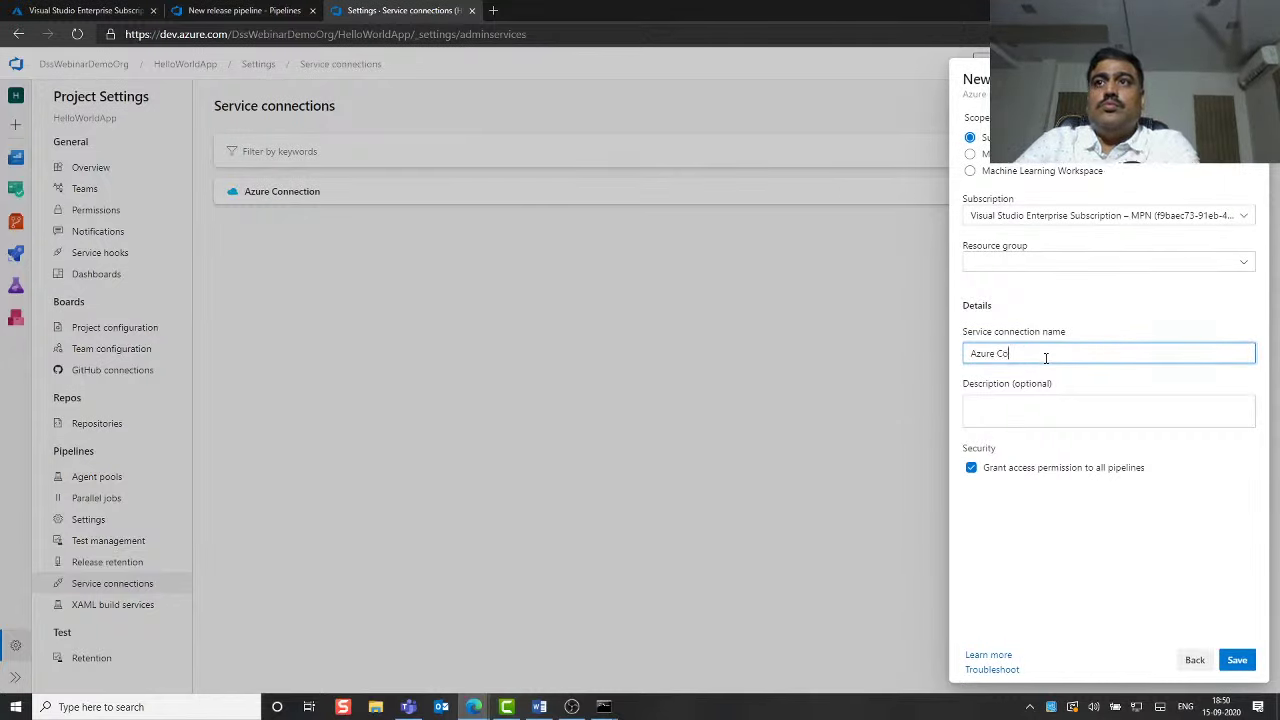
text(nnection)
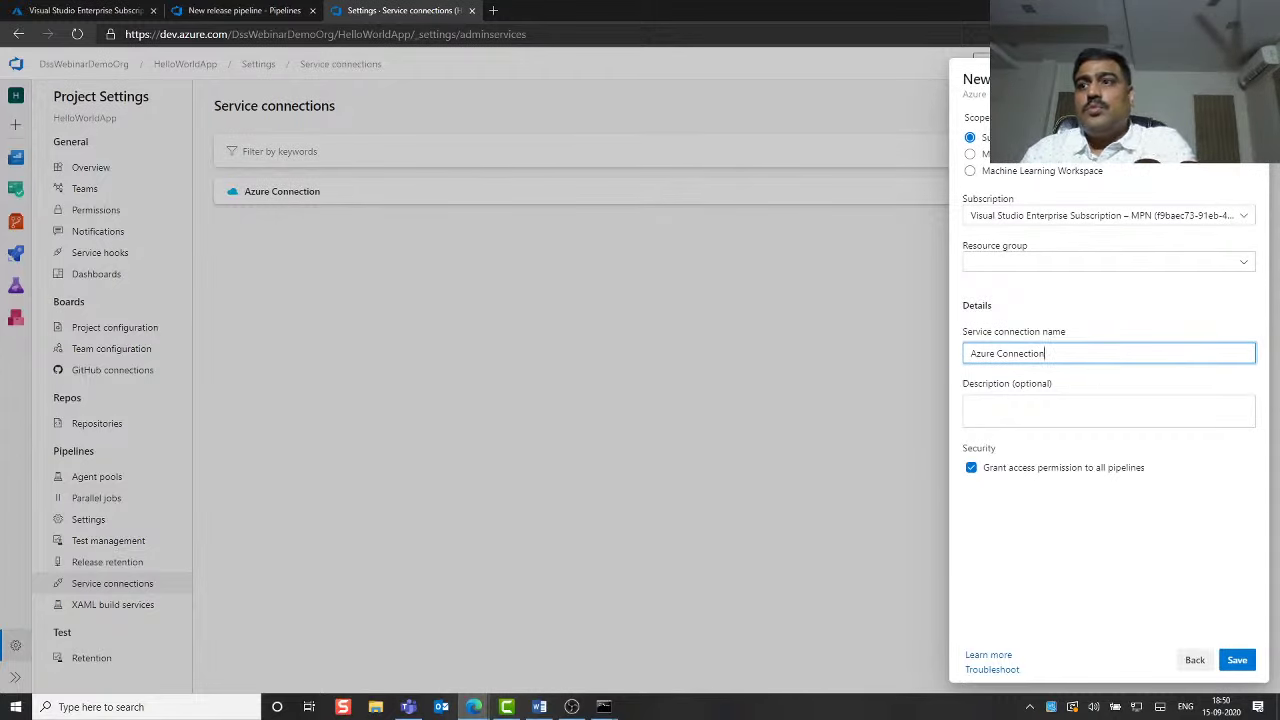
click(1246, 658)
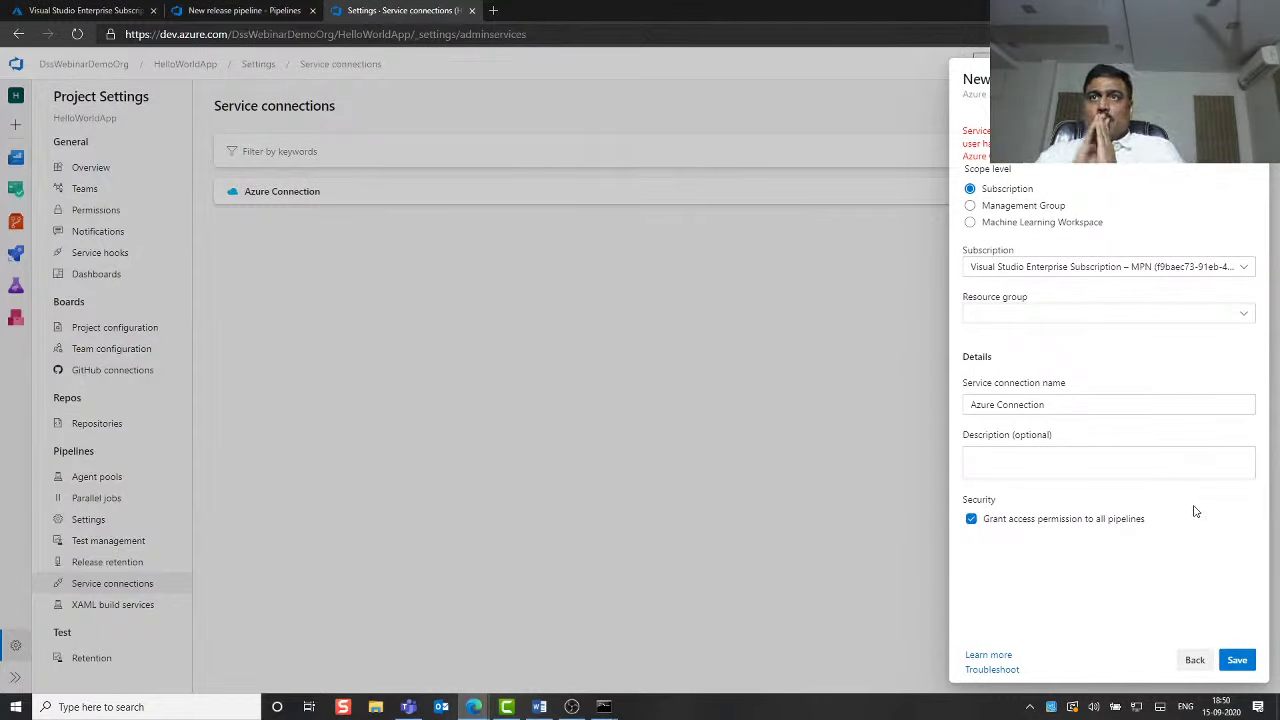
click(1064, 409)
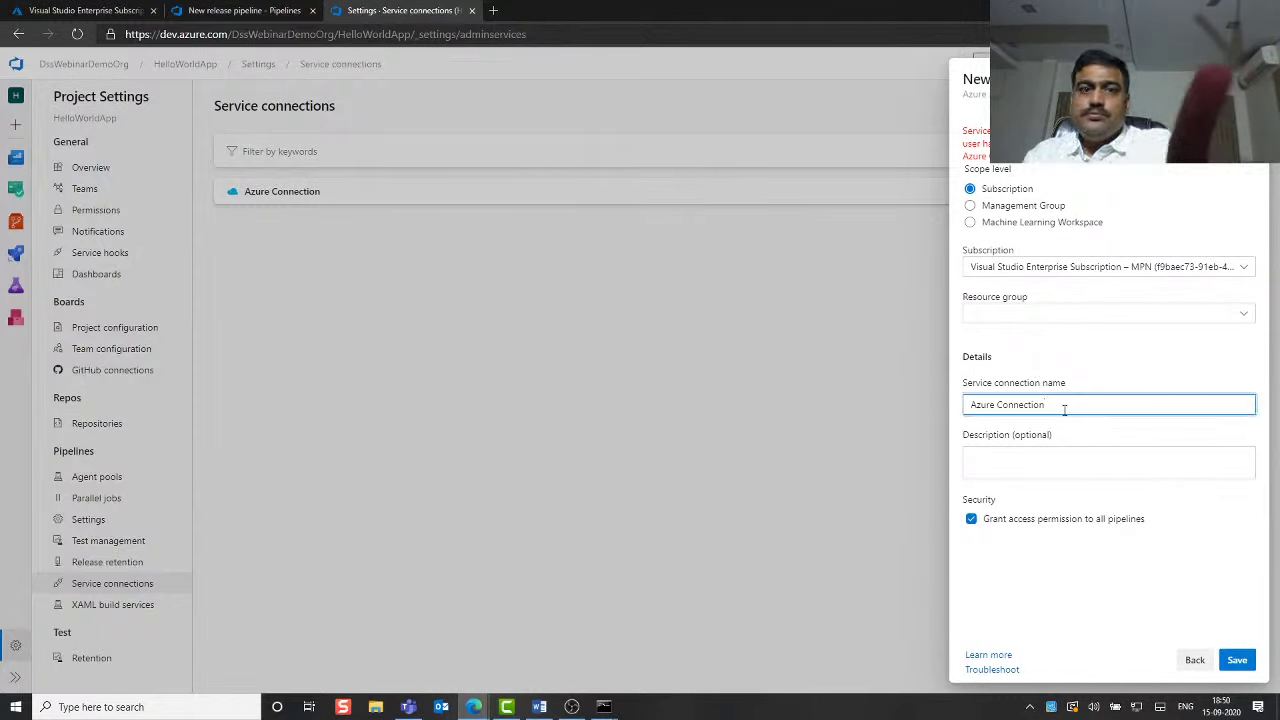
text(2)
click(1237, 660)
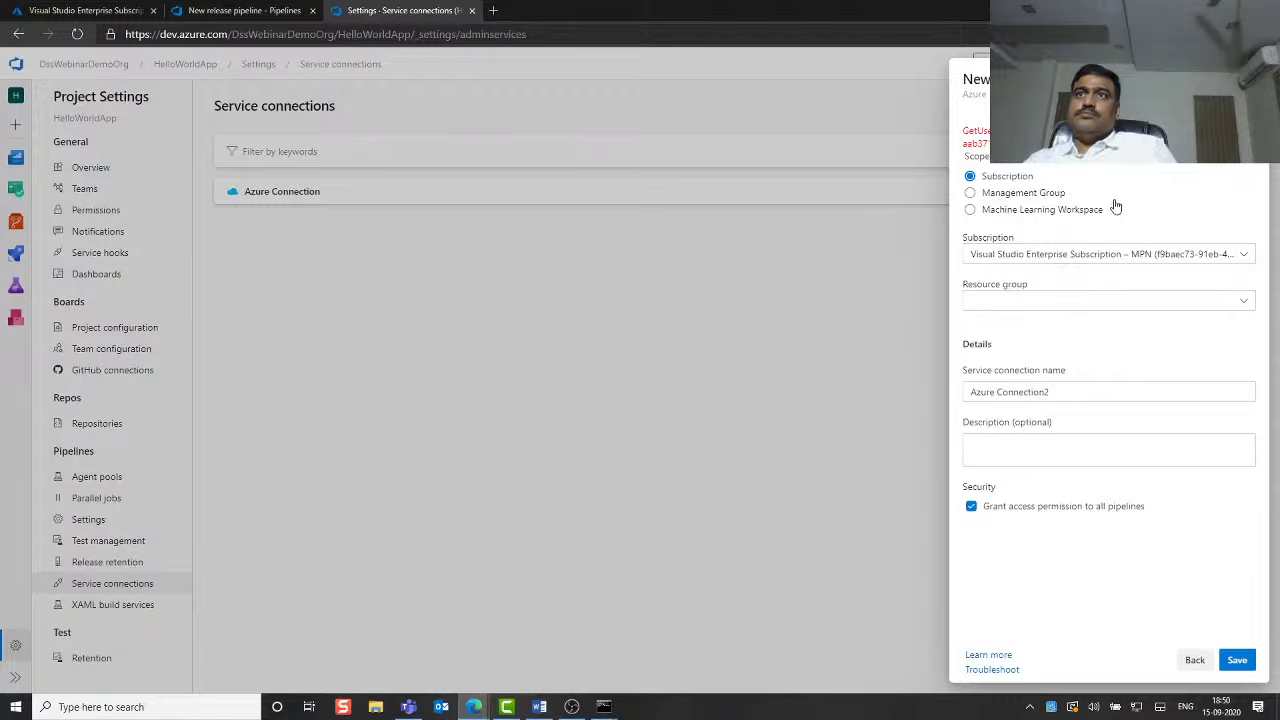
double_click(966, 144)
click(1157, 252)
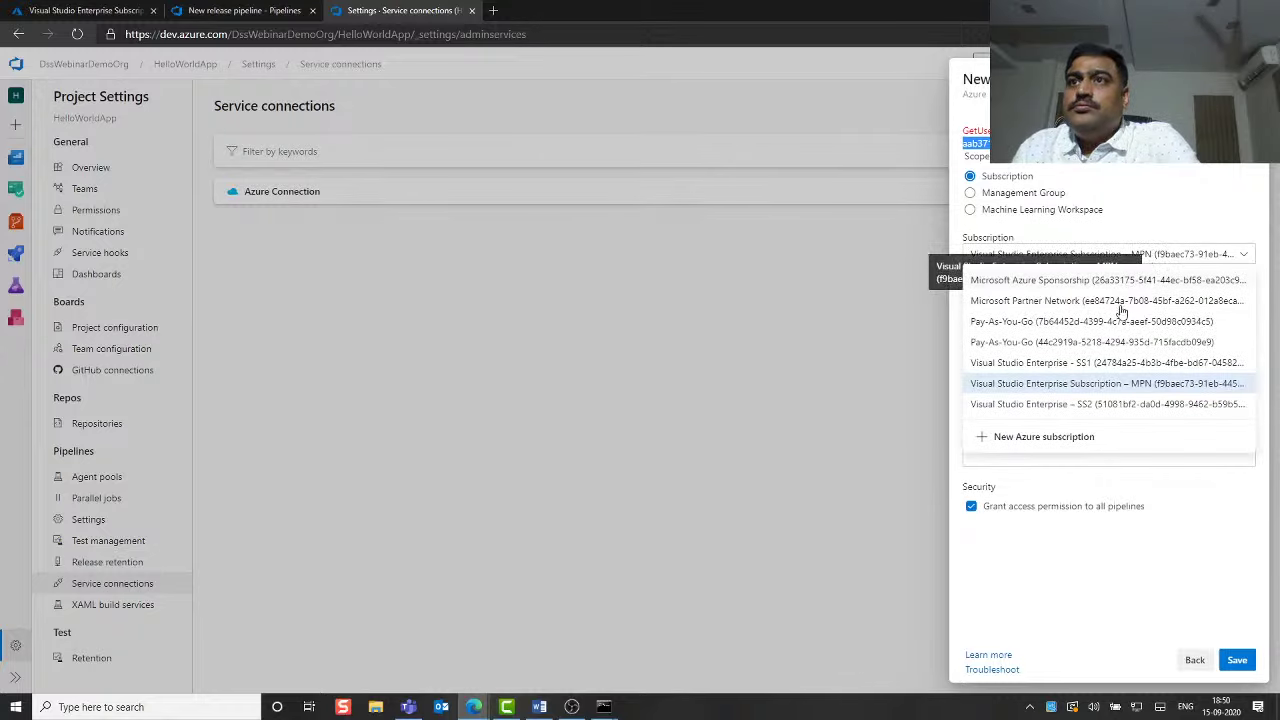
Switch to the Visual Studio Enterprise – SS2 subscription, correcting the e-mail domain to .com to sign in.
click(1078, 406)
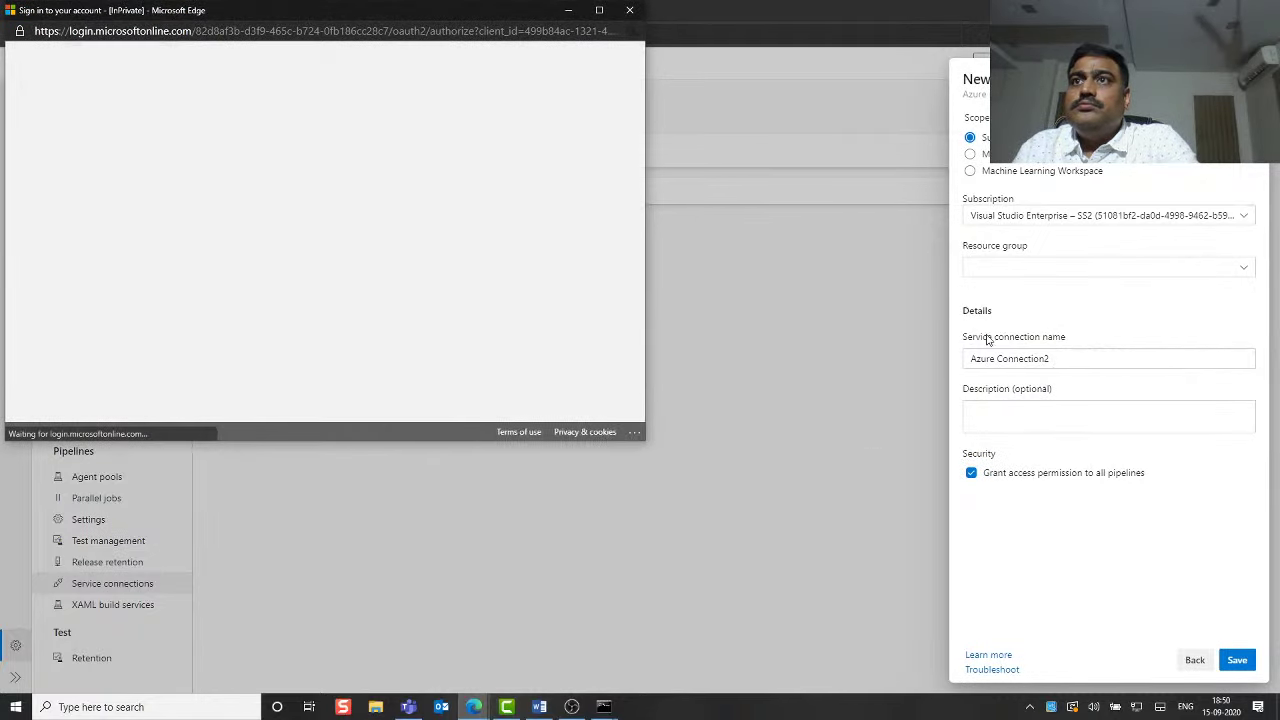
click(302, 175)
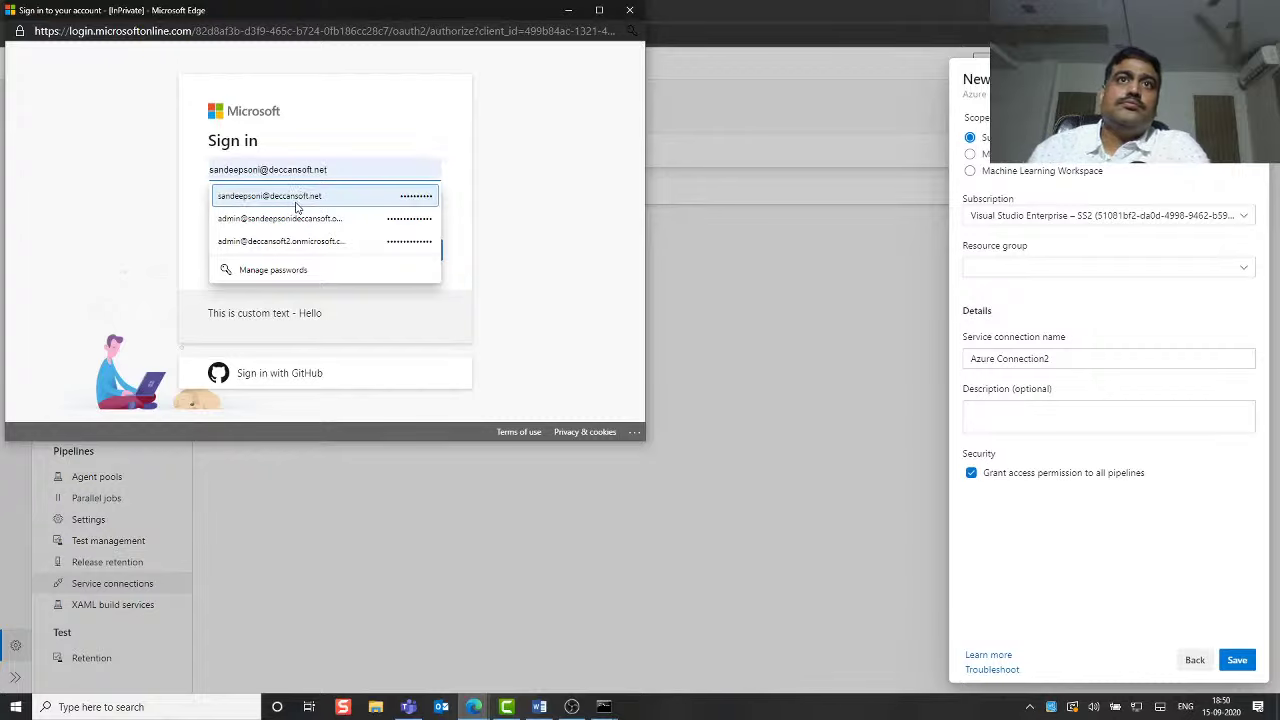
click(235, 195)
click(329, 169)
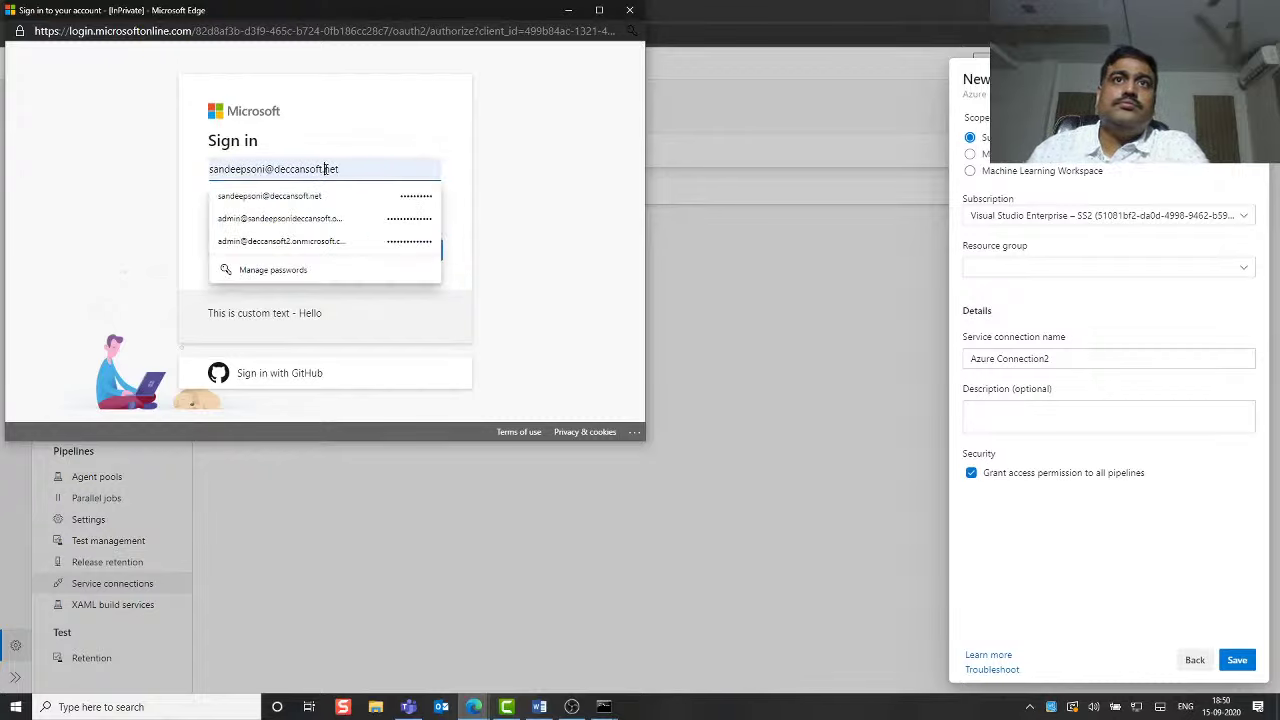
double_click(330, 169)
text(com)
key(Return)
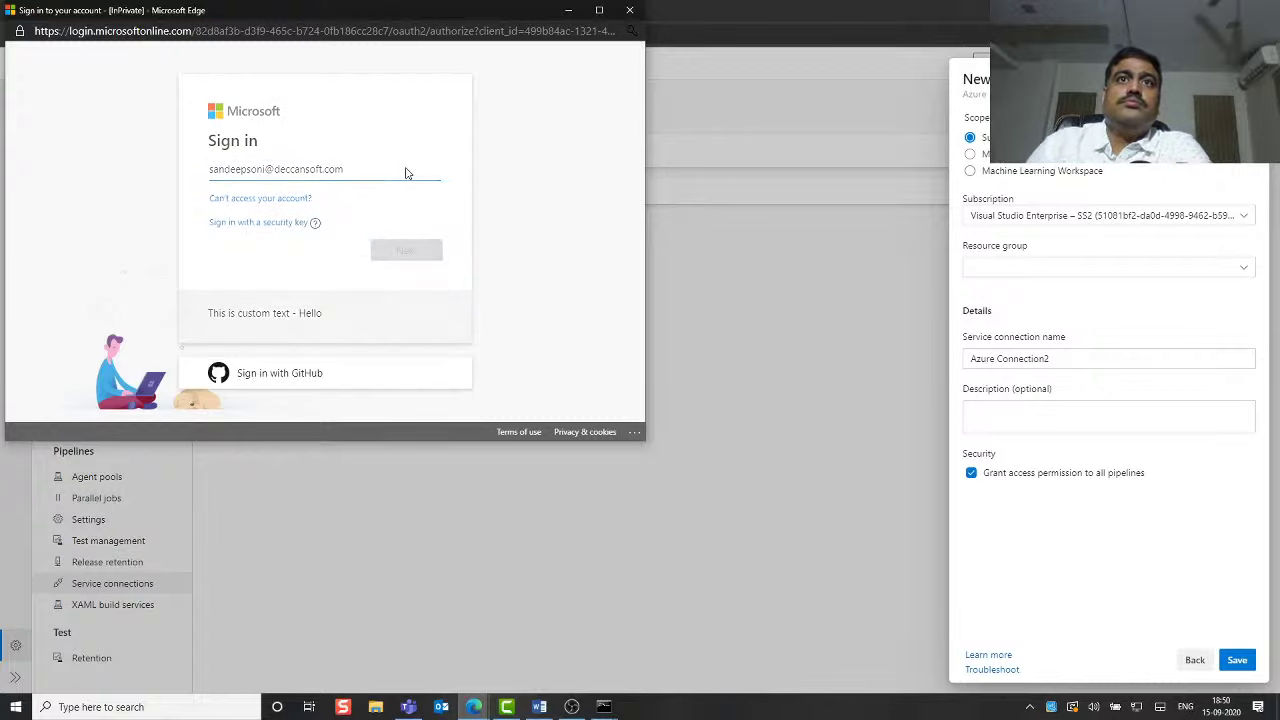
click(400, 257)
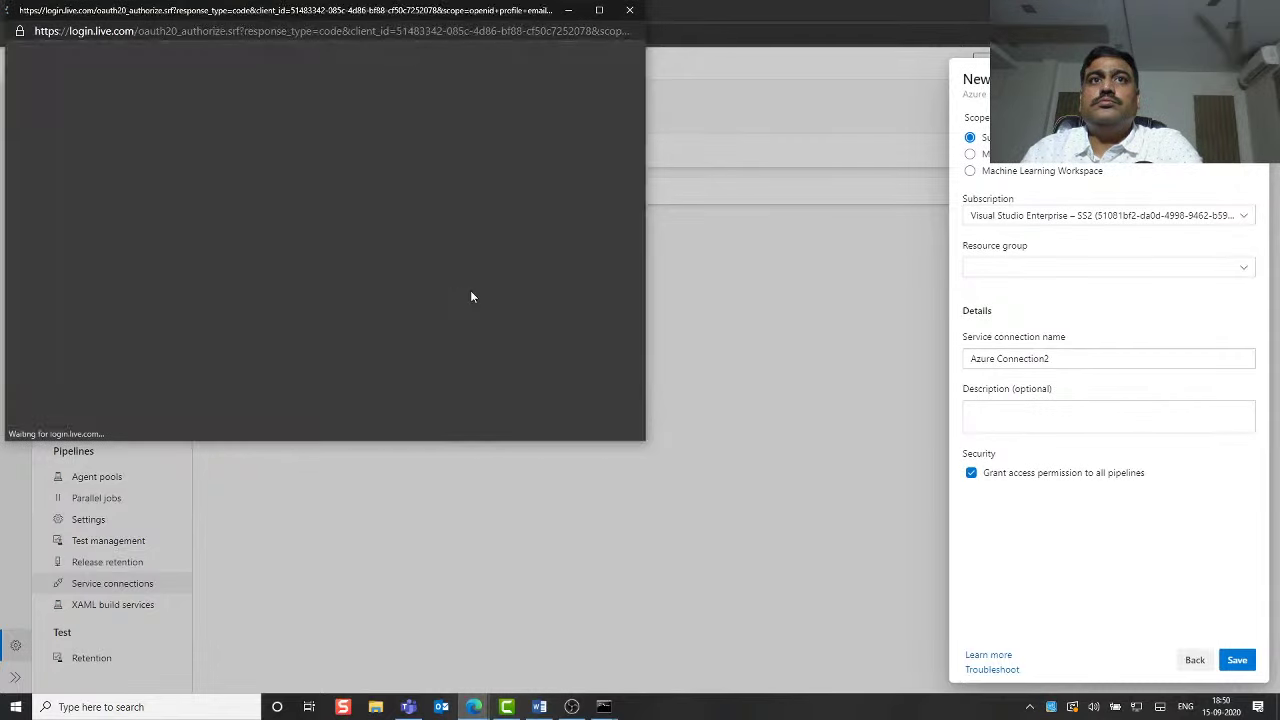
click(368, 239)
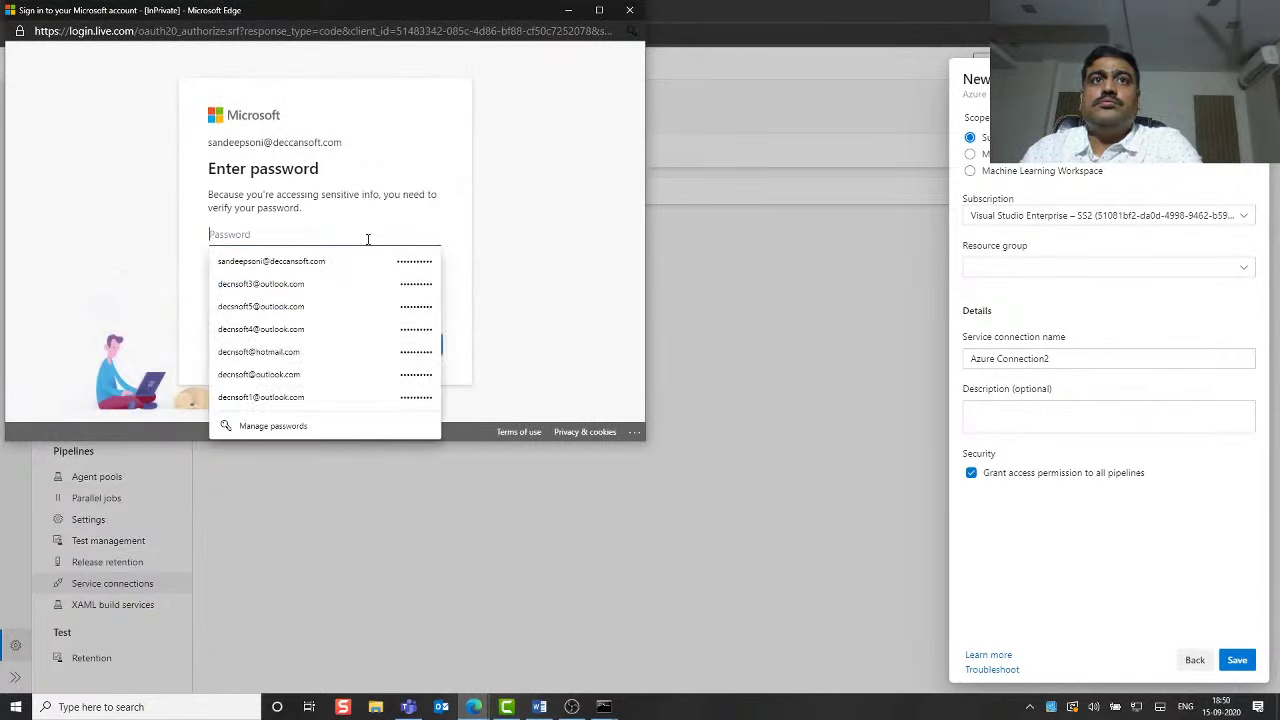
click(368, 261)
click(406, 345)
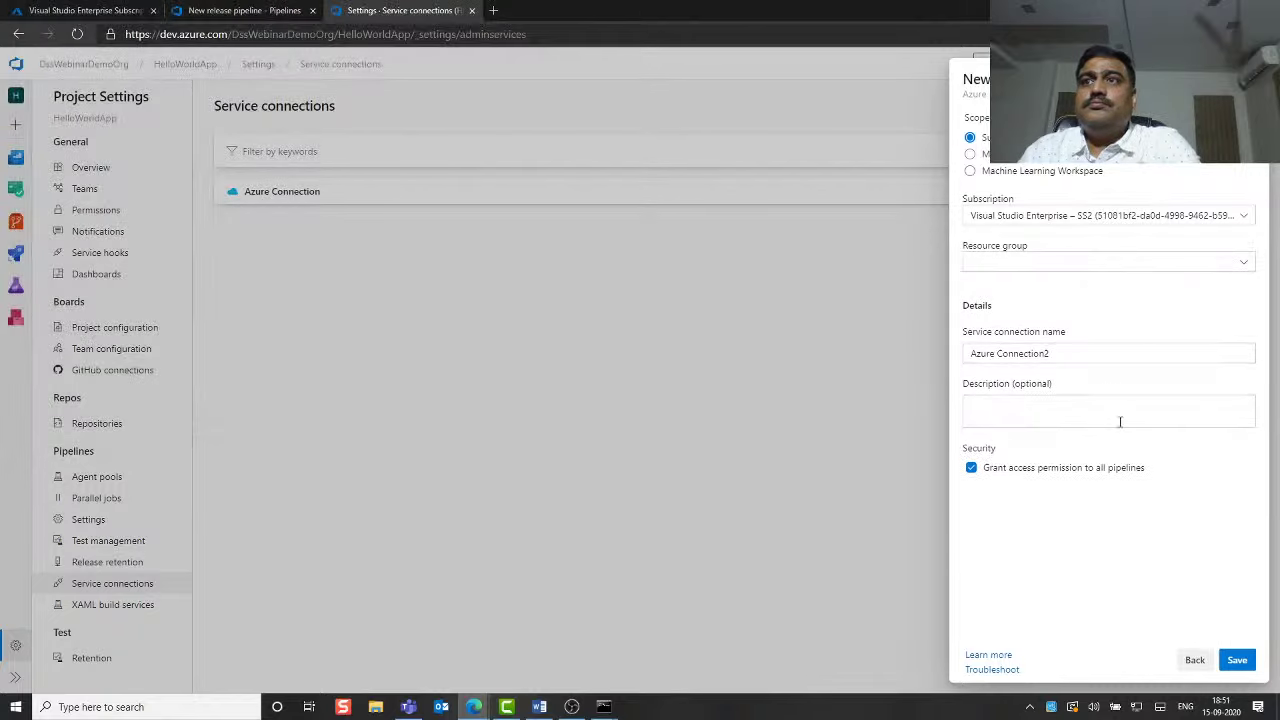
Save the connection, then retry it renamed as 'Azure Connection3'.
click(1236, 662)
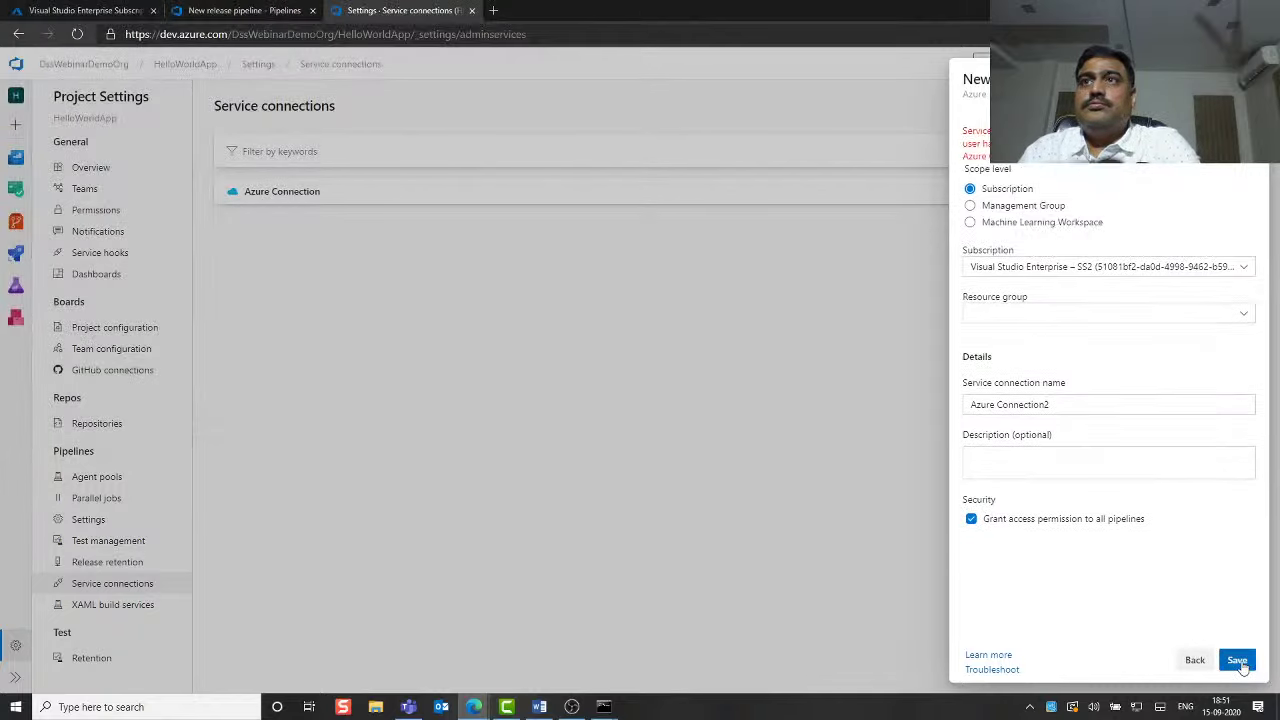
click(1083, 405)
key(BackSpace)
text(3)
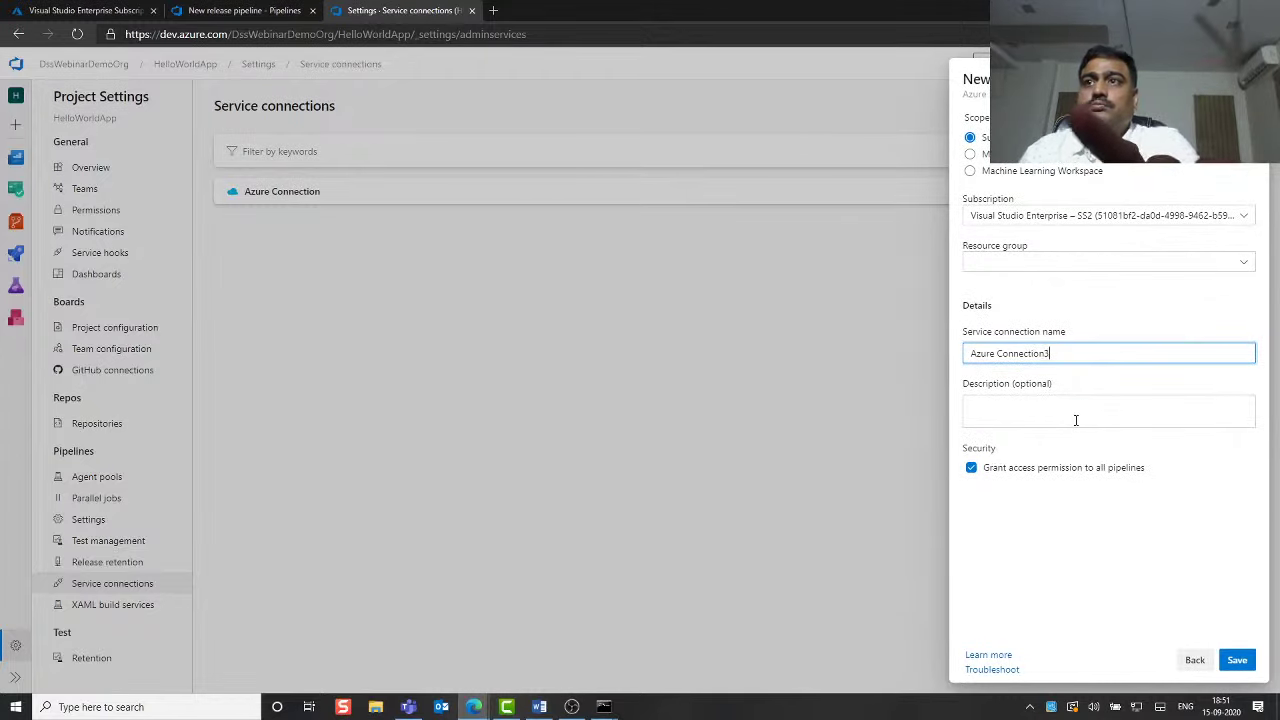
click(1238, 659)
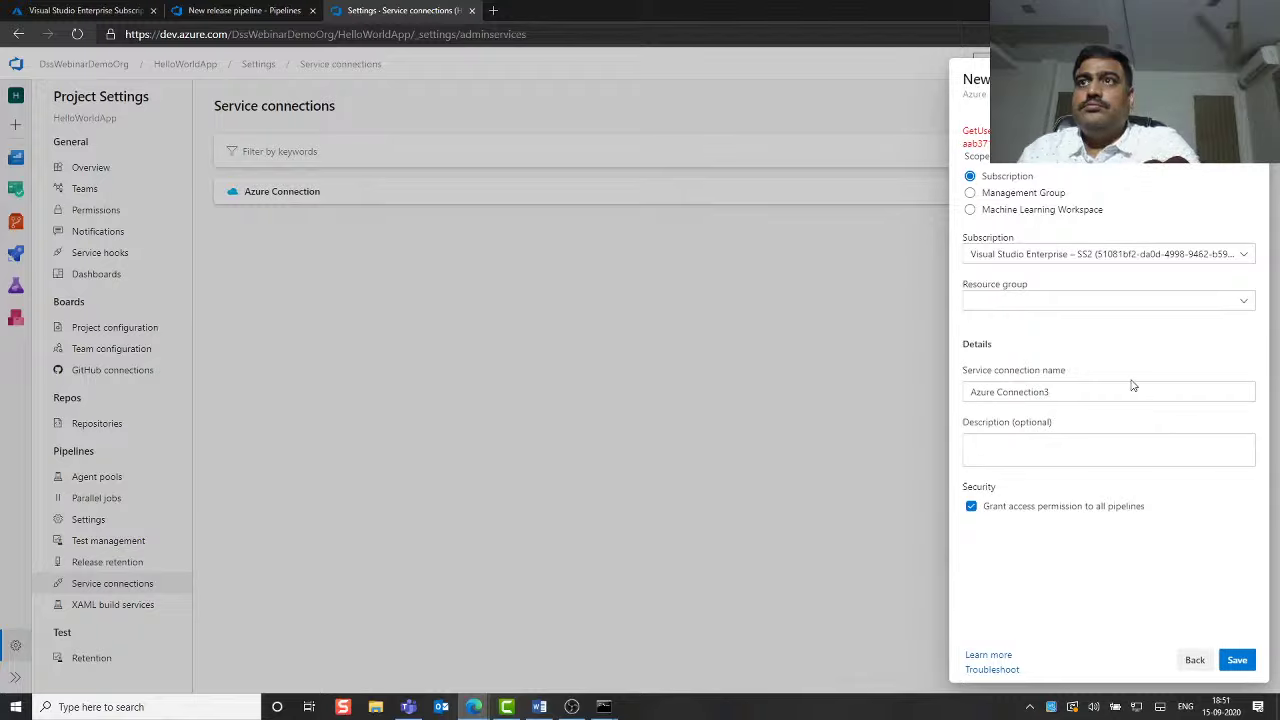
Scope to the WebinarRG resource group and retry saving as 'Azure Connection4'.
click(1010, 300)
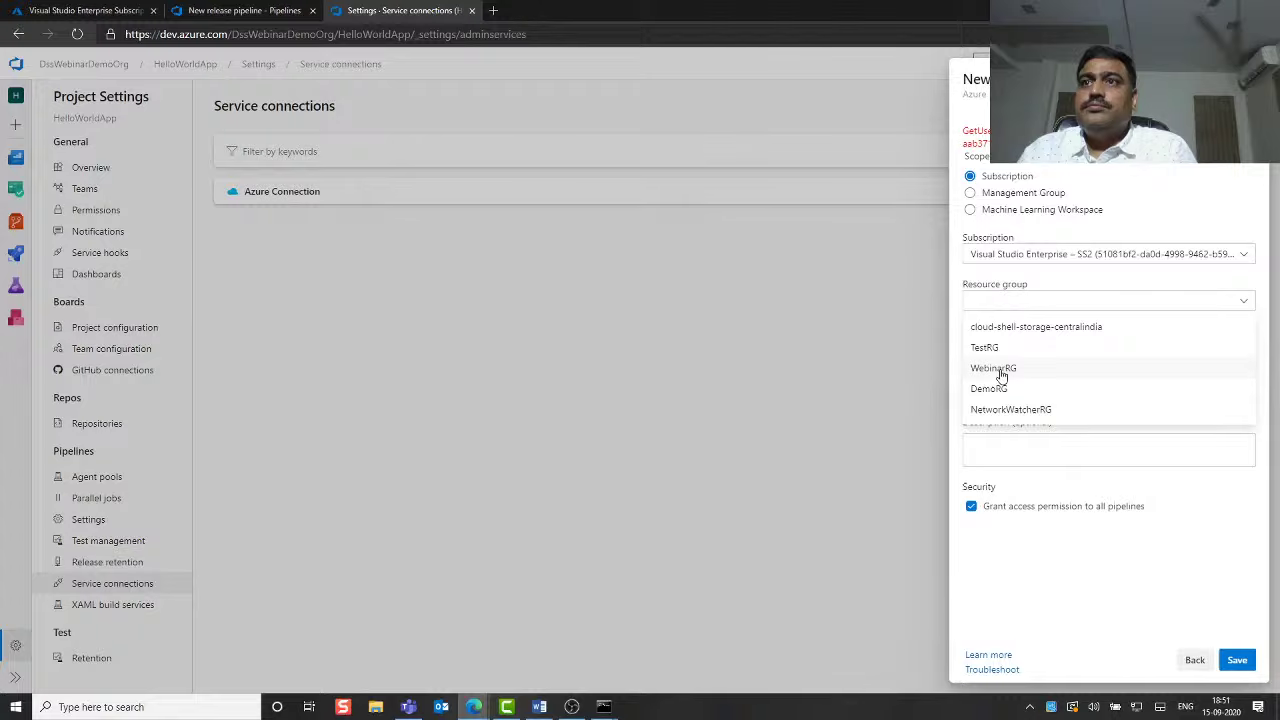
click(1002, 370)
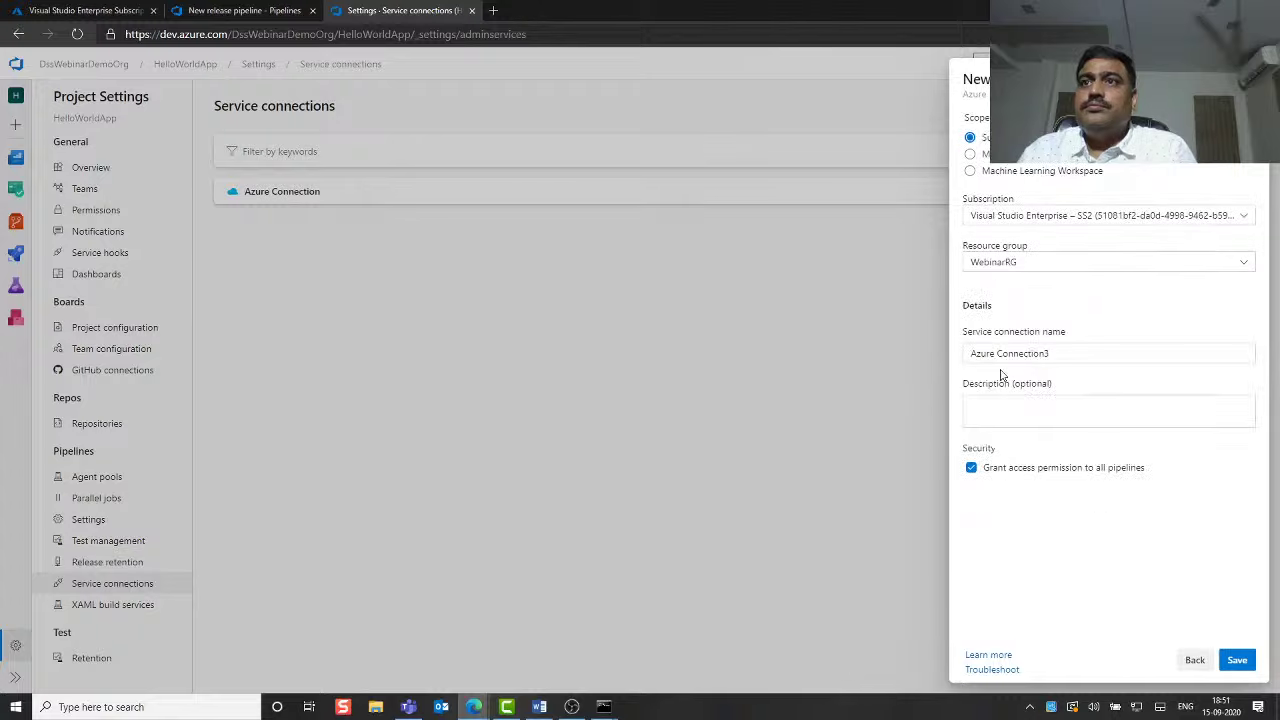
click(1242, 658)
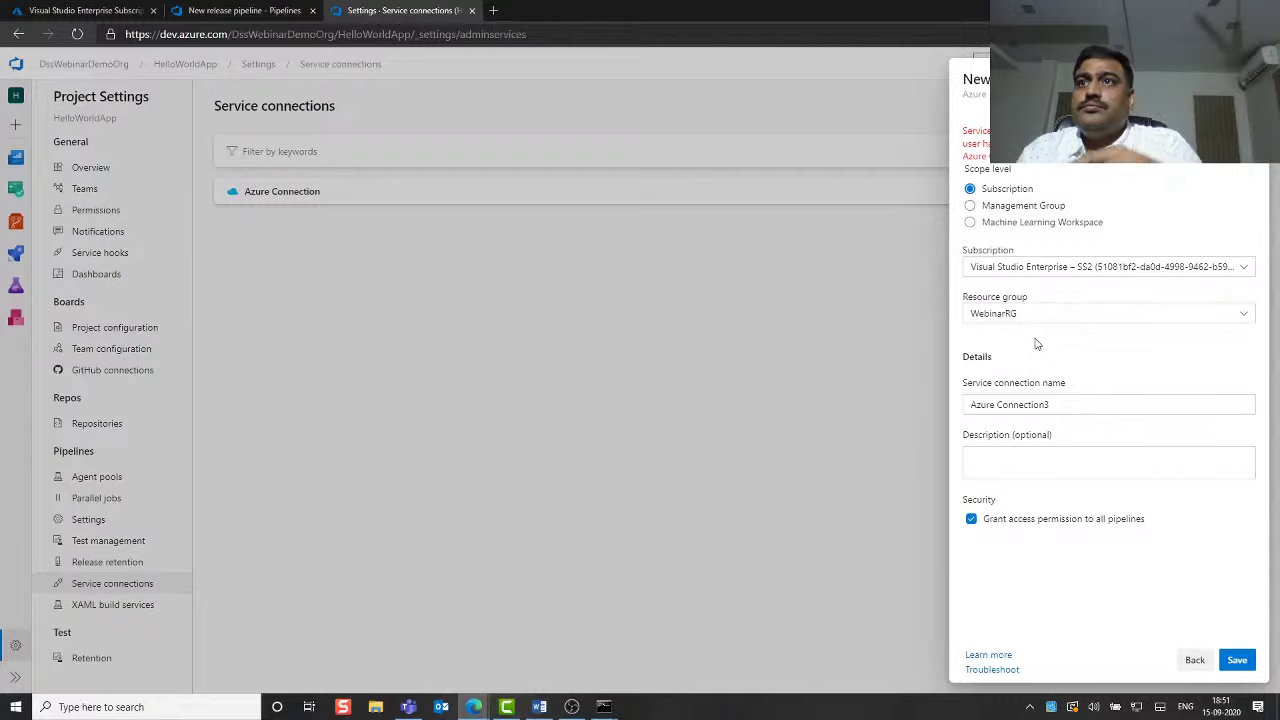
click(1054, 404)
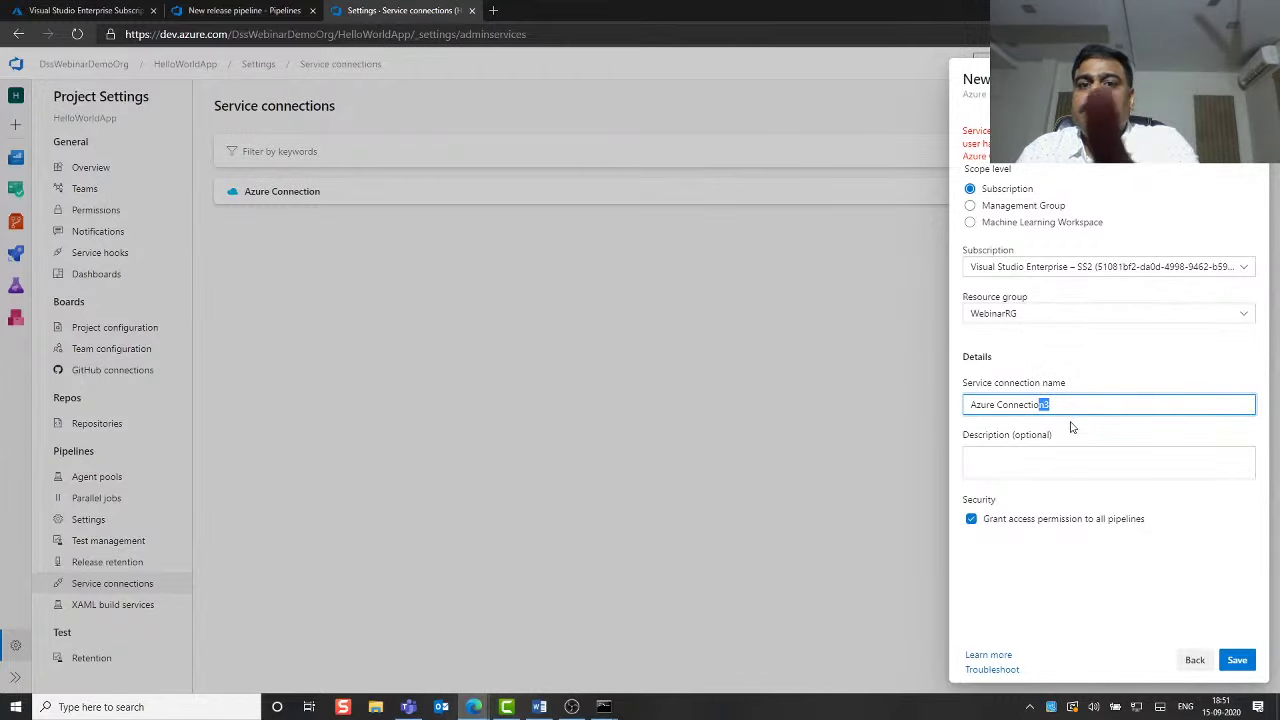
text(n4)
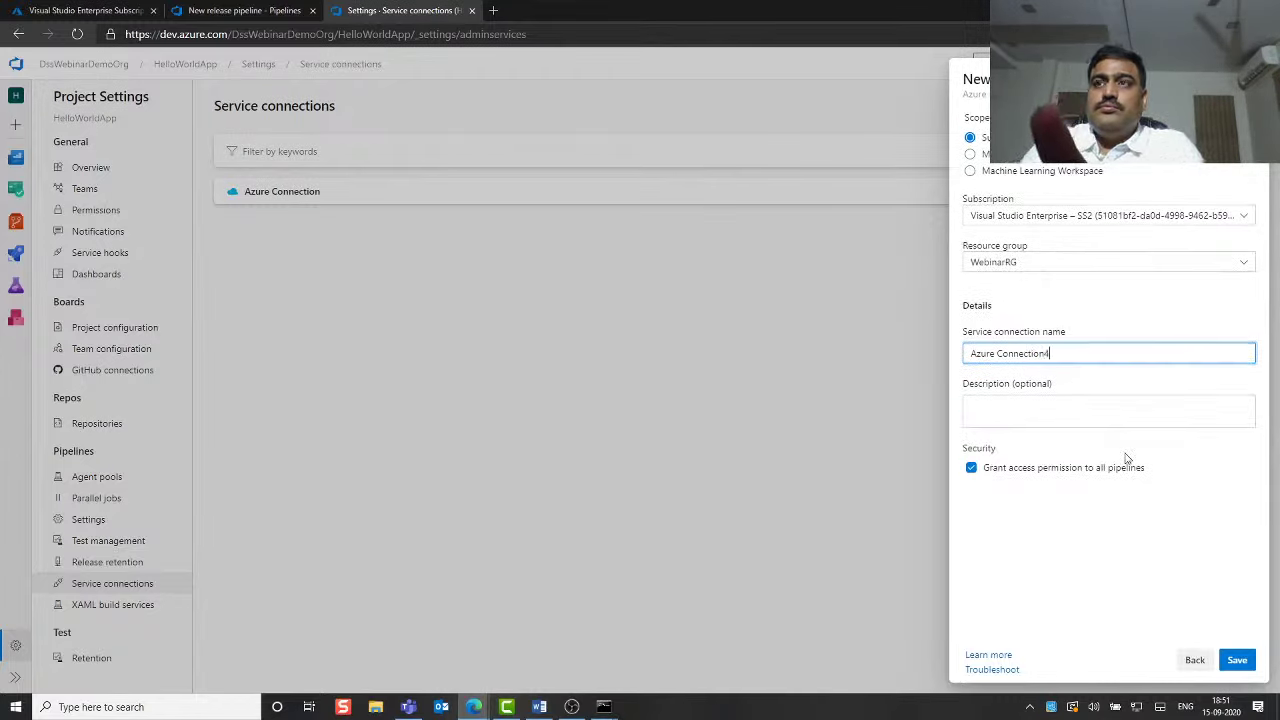
click(1237, 660)
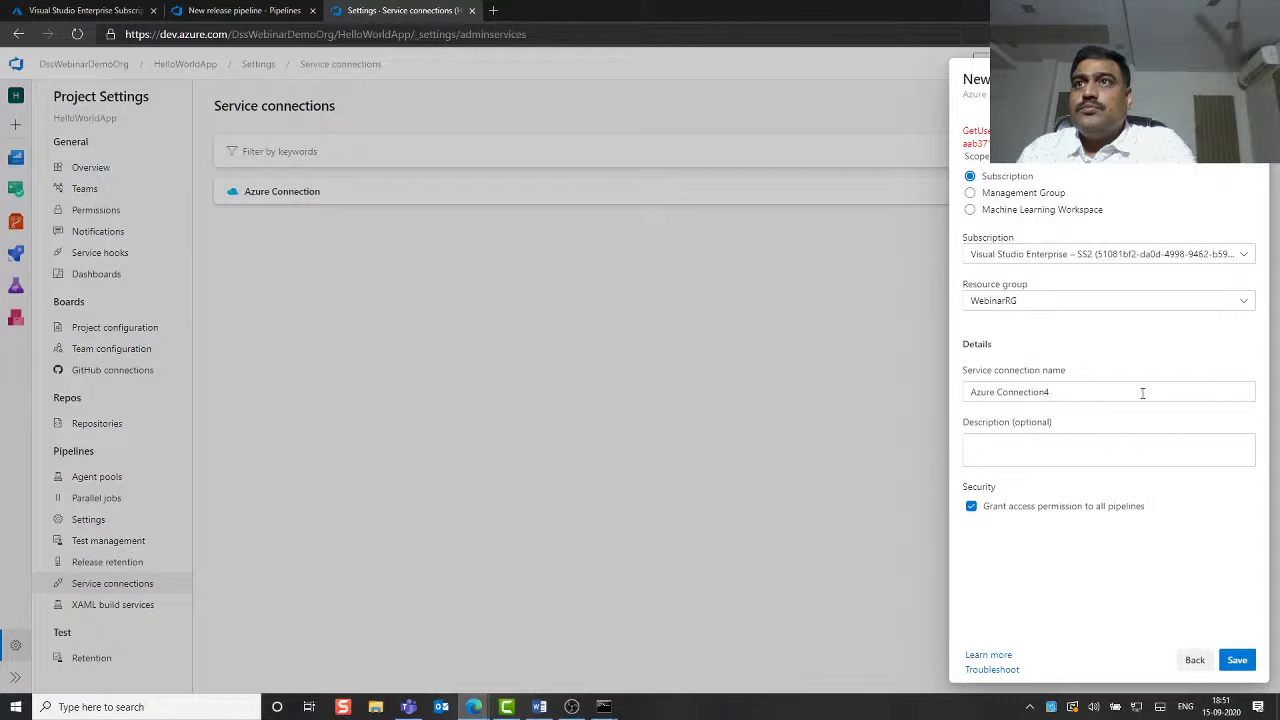
Leave the subscription unchanged and go back to the authentication method choices.
click(1062, 256)
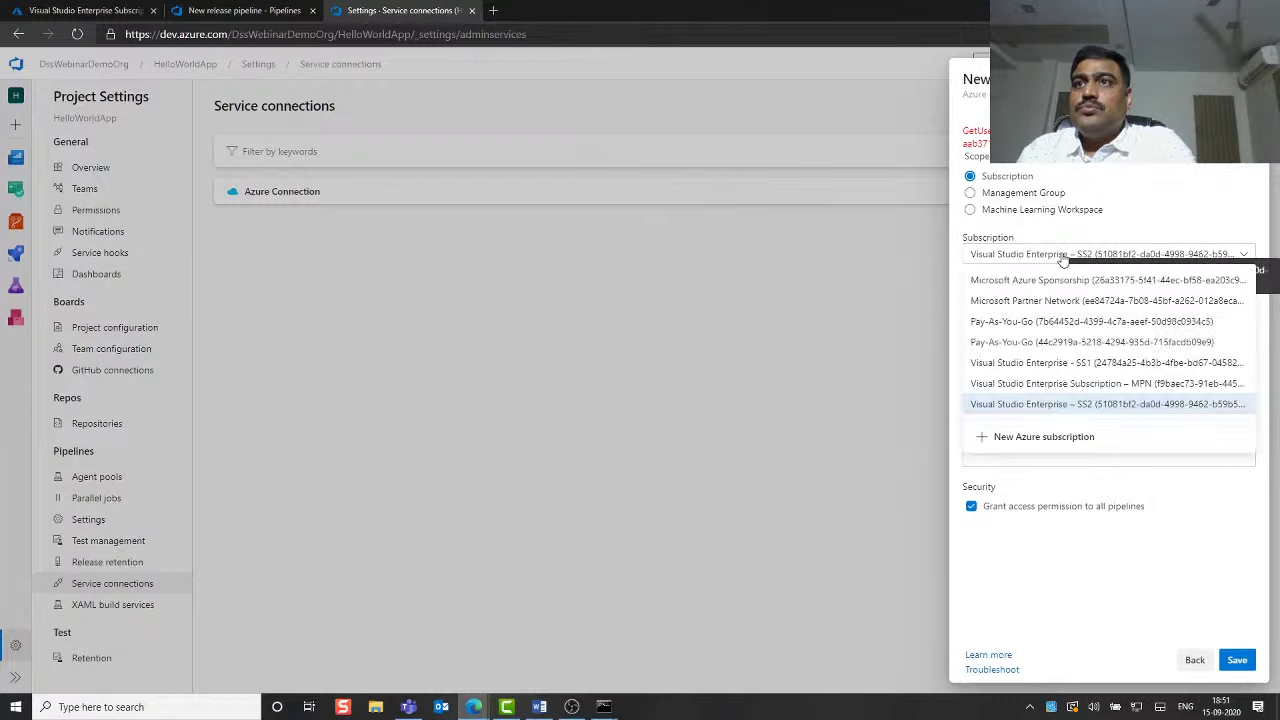
click(1062, 258)
click(1062, 256)
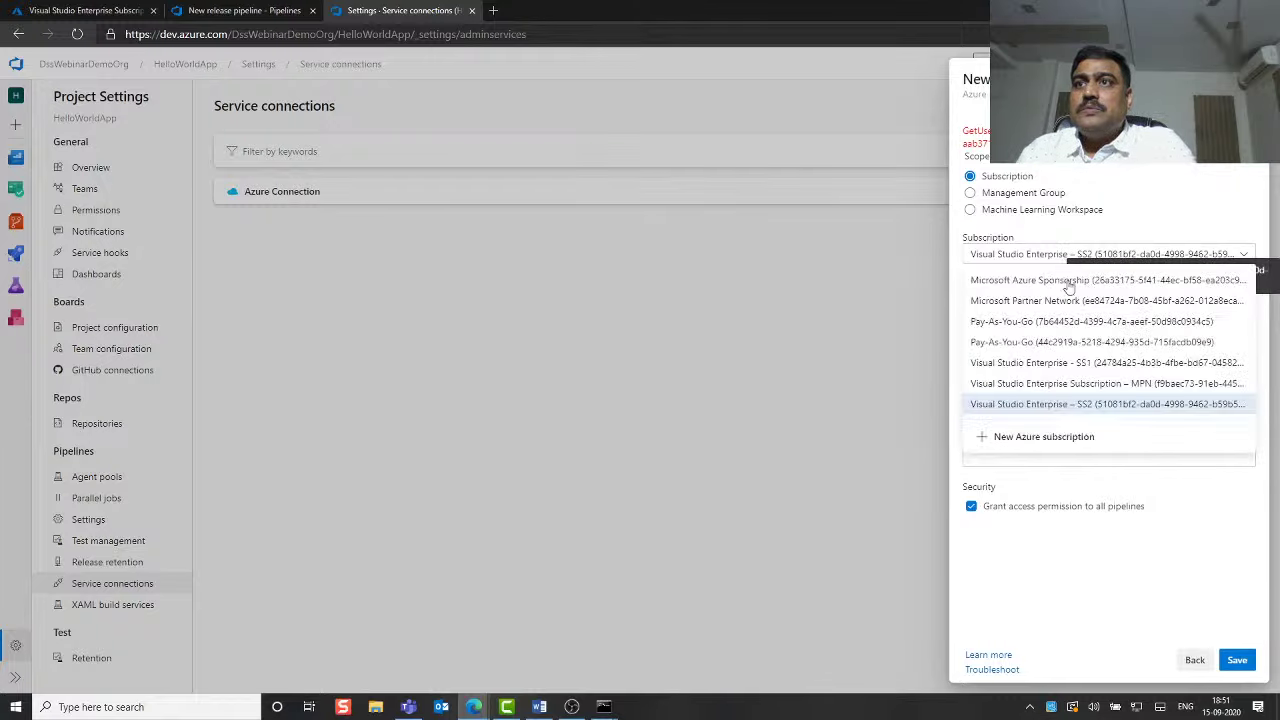
click(1194, 660)
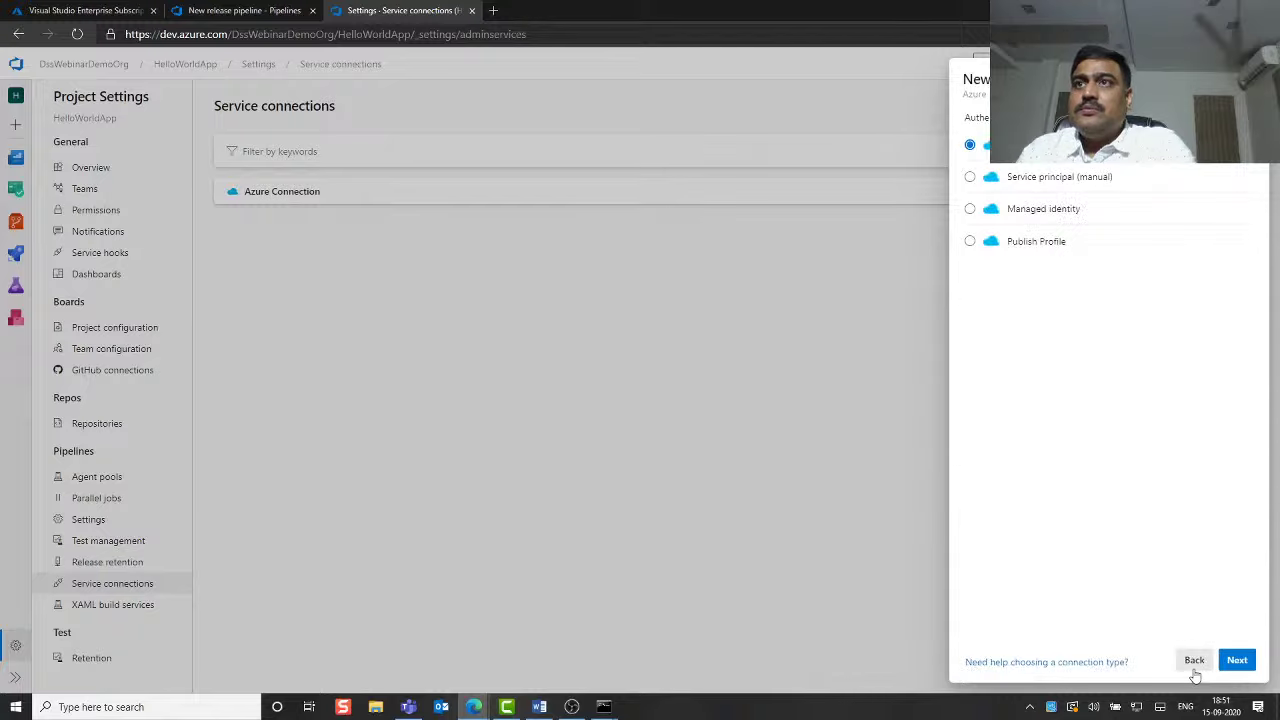
Choose manual service principal authentication, continue, and switch to the Azure portal subscription tab.
click(1069, 177)
click(1237, 661)
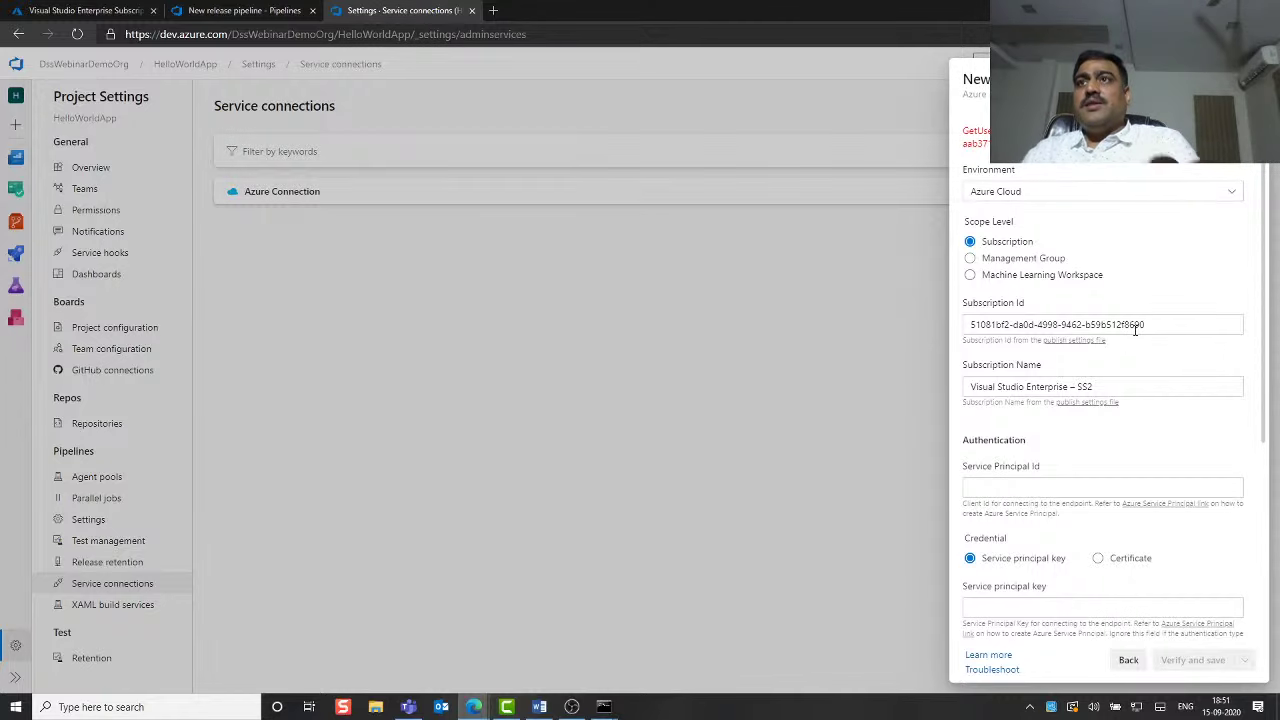
click(222, 12)
click(62, 12)
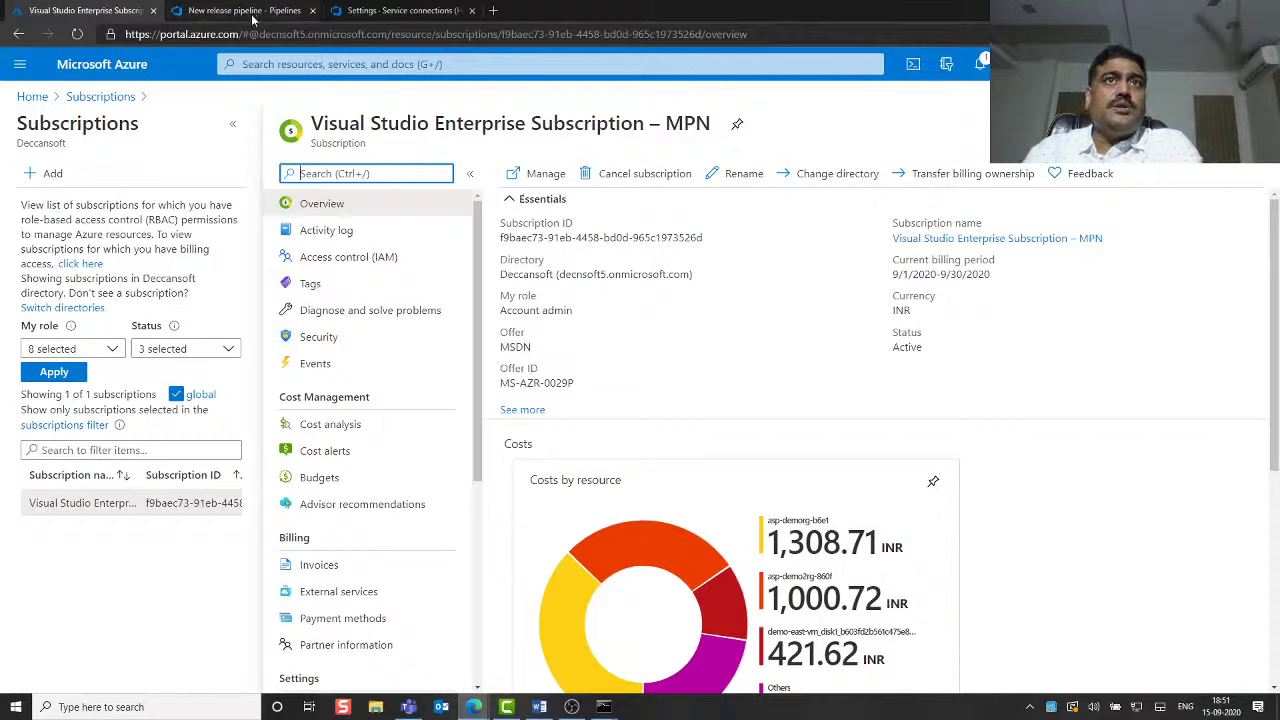
Return to the portal's deployment window, open the deployed resource, then go to Azure Active Directory.
click(473, 706)
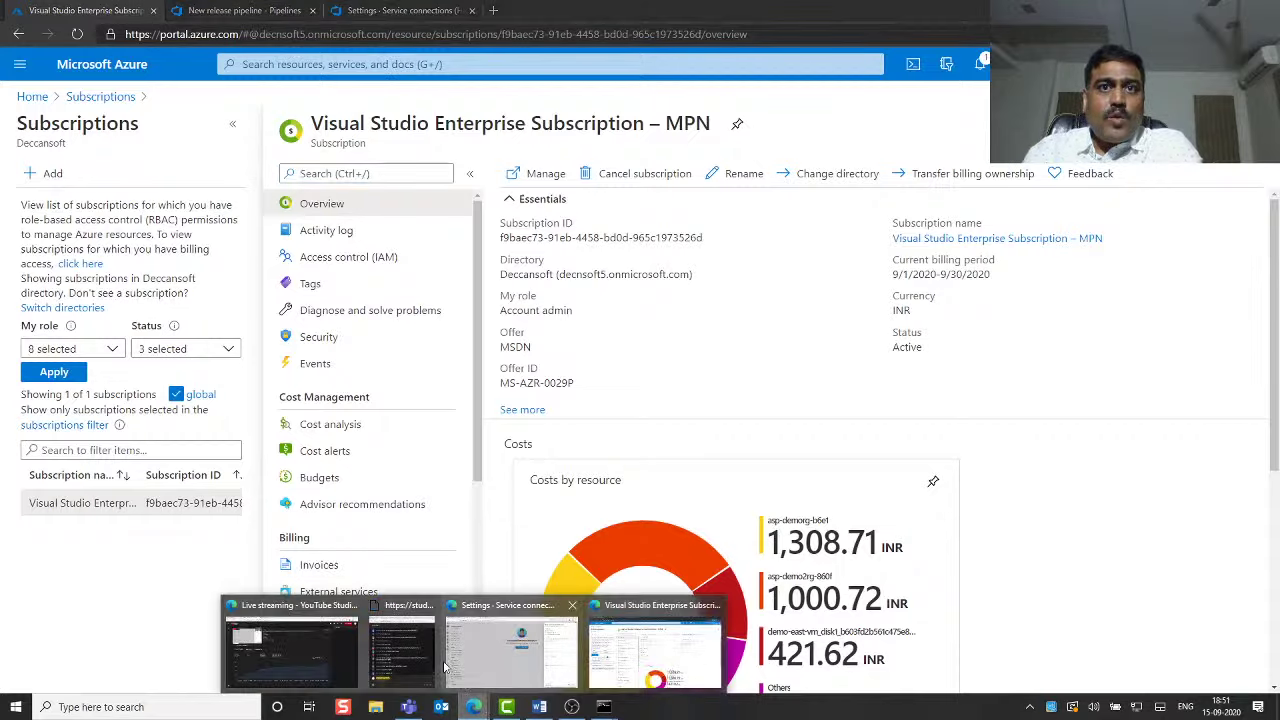
click(650, 676)
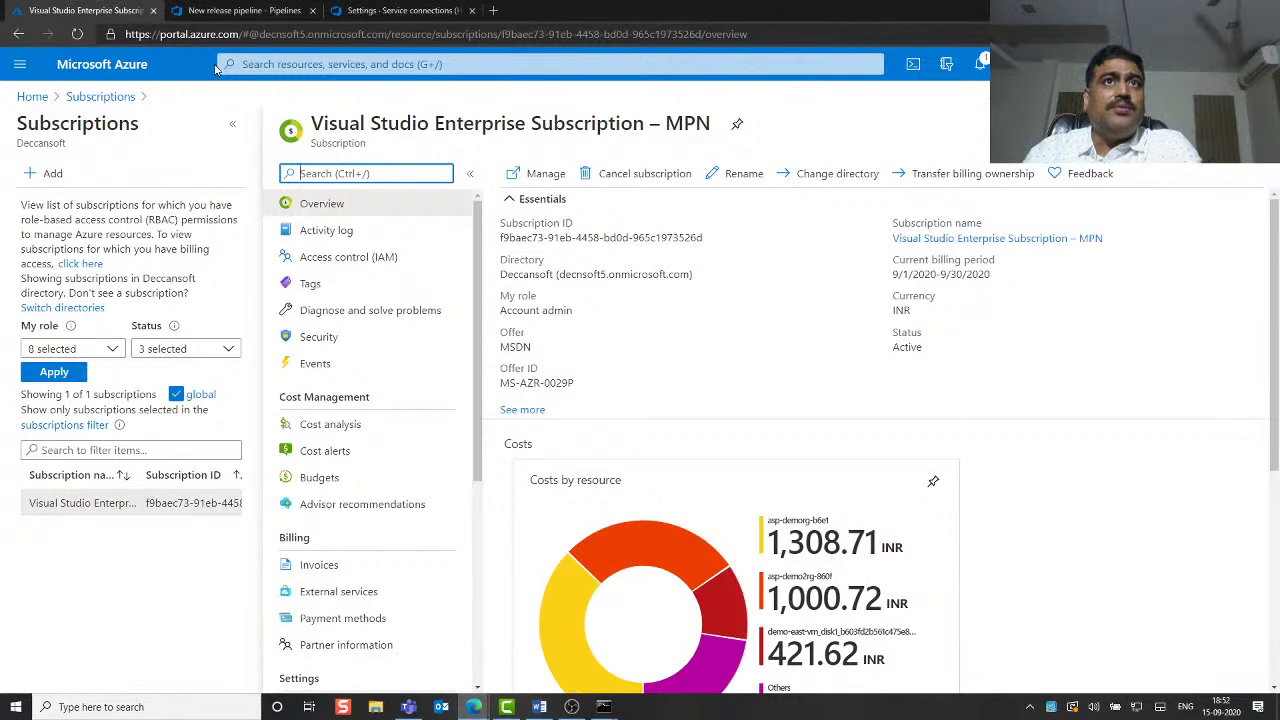
click(466, 708)
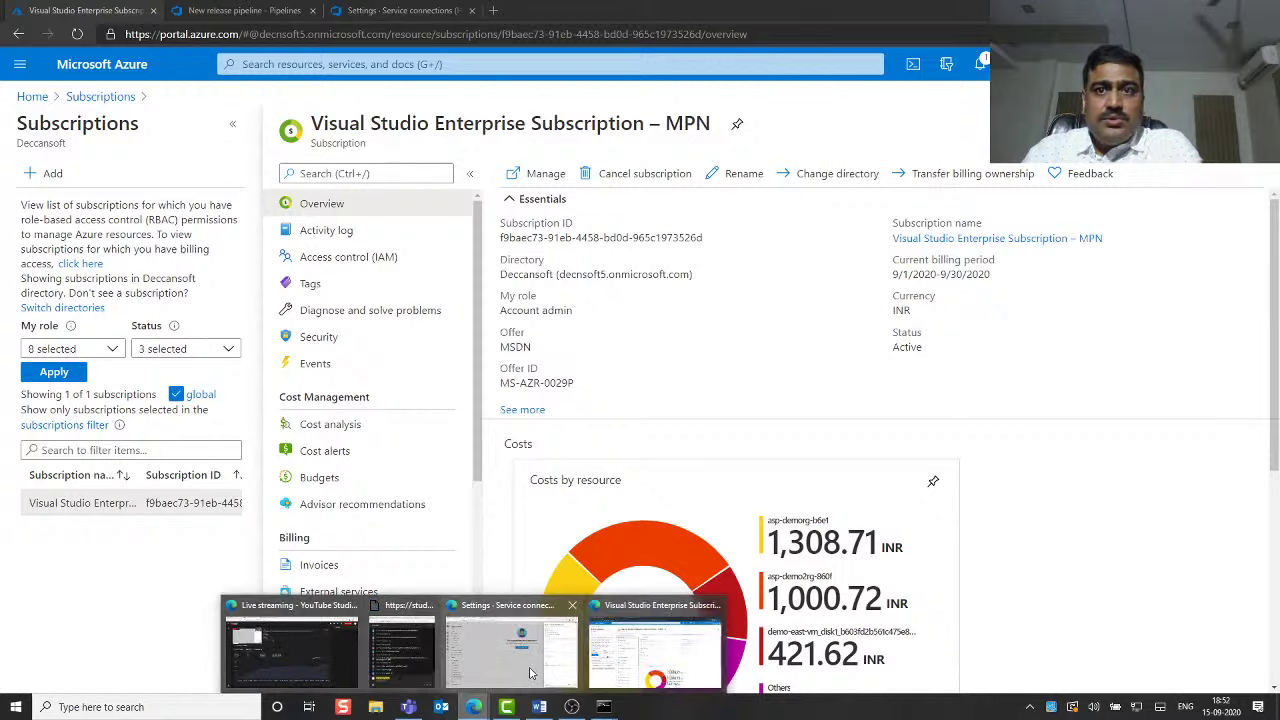
click(533, 672)
key(alt+Tab)
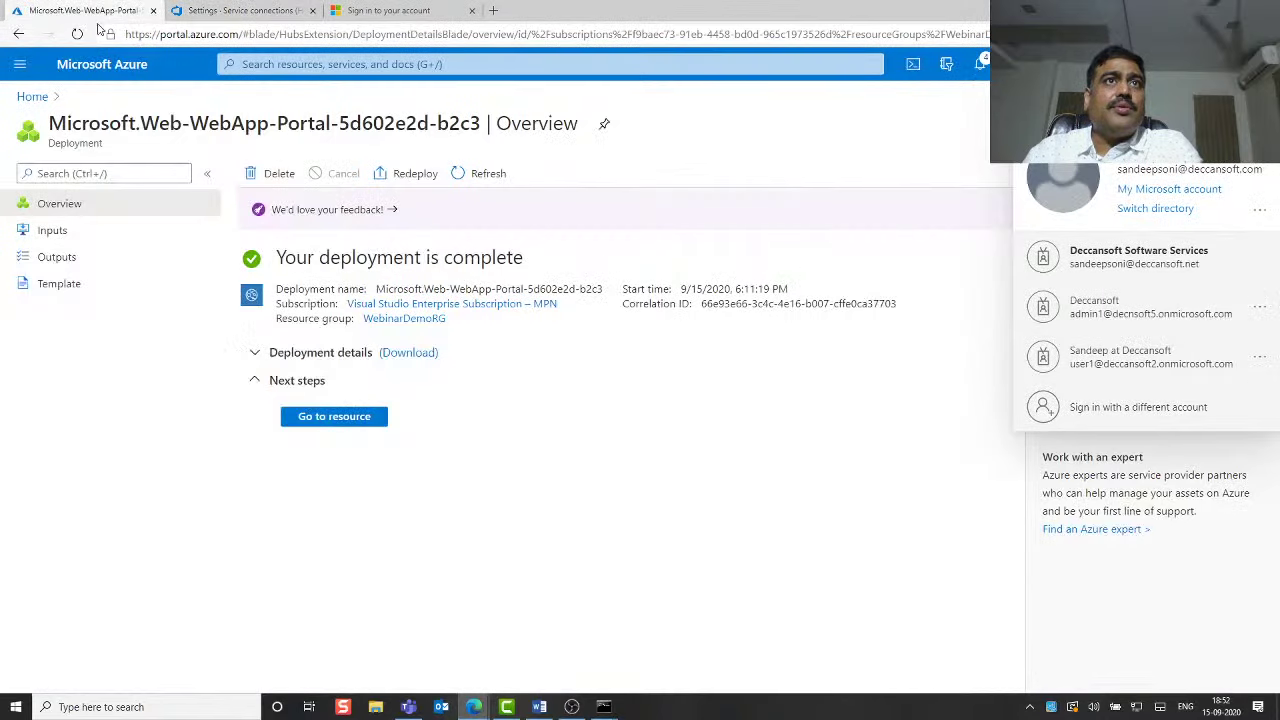
click(789, 394)
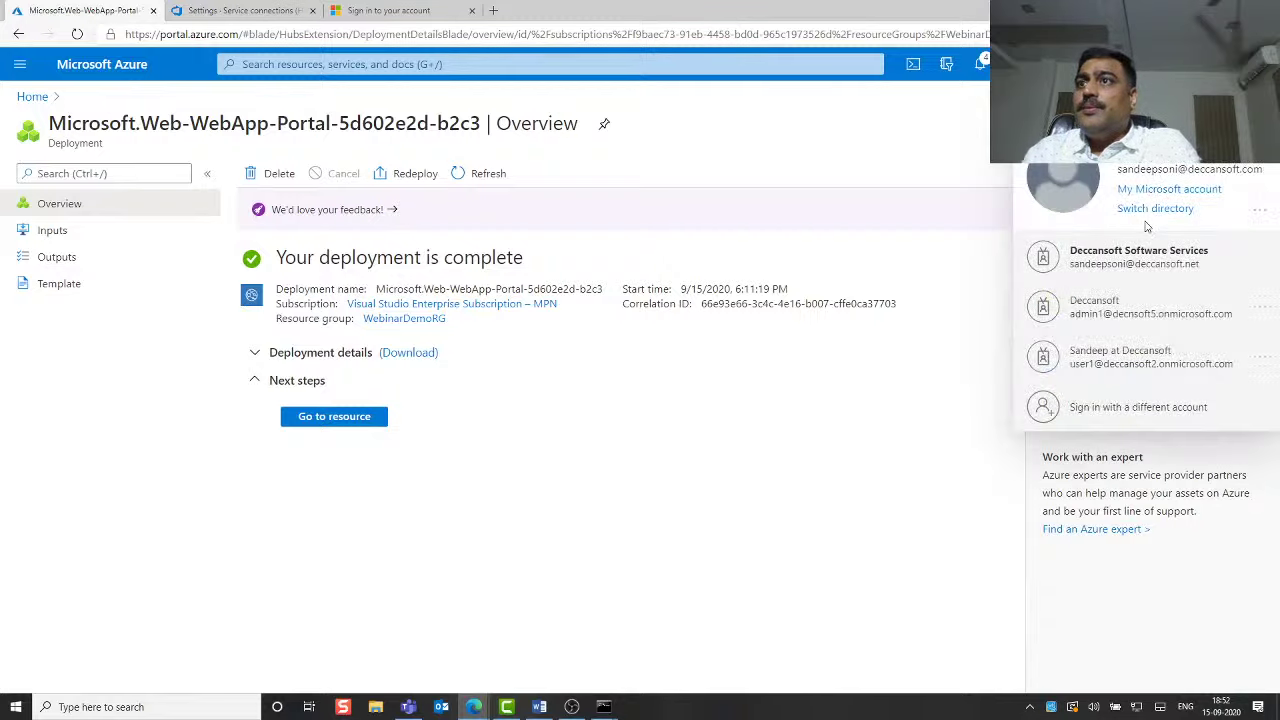
click(462, 551)
click(318, 428)
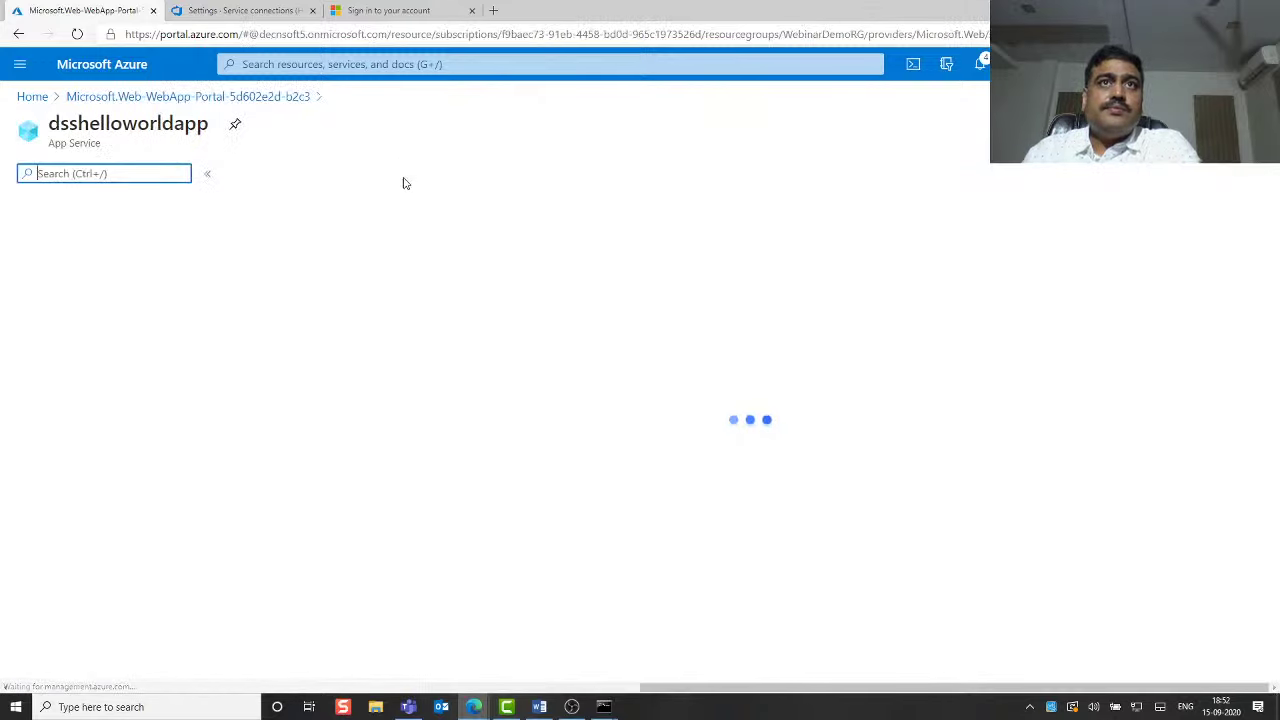
click(364, 64)
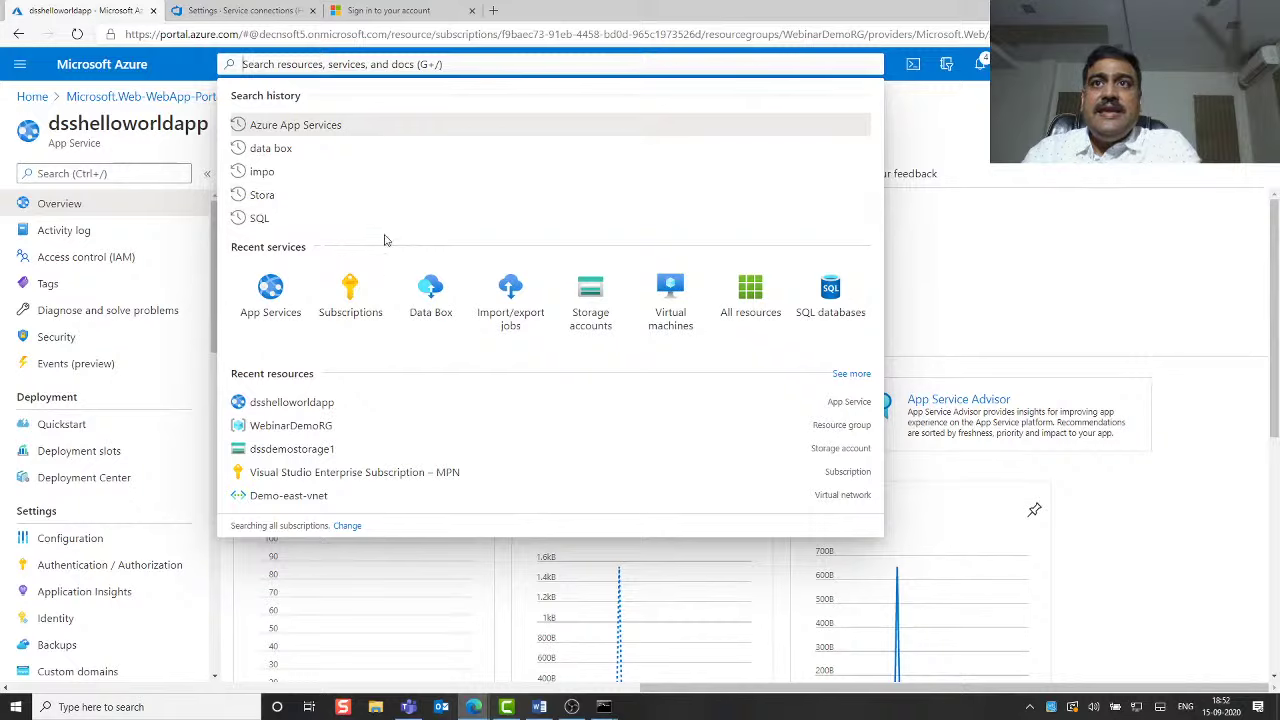
click(20, 64)
click(82, 496)
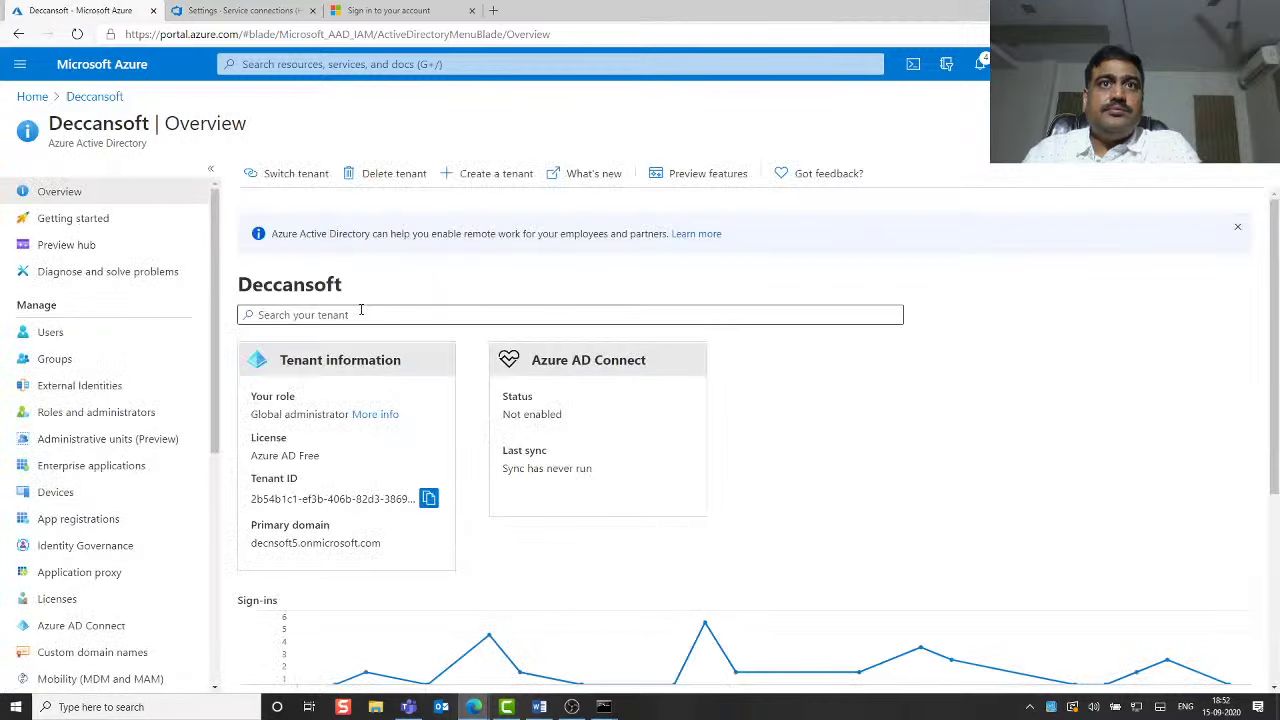
Register the AzureDevOps application, copy its client ID, and return to the service connections tab.
click(70, 518)
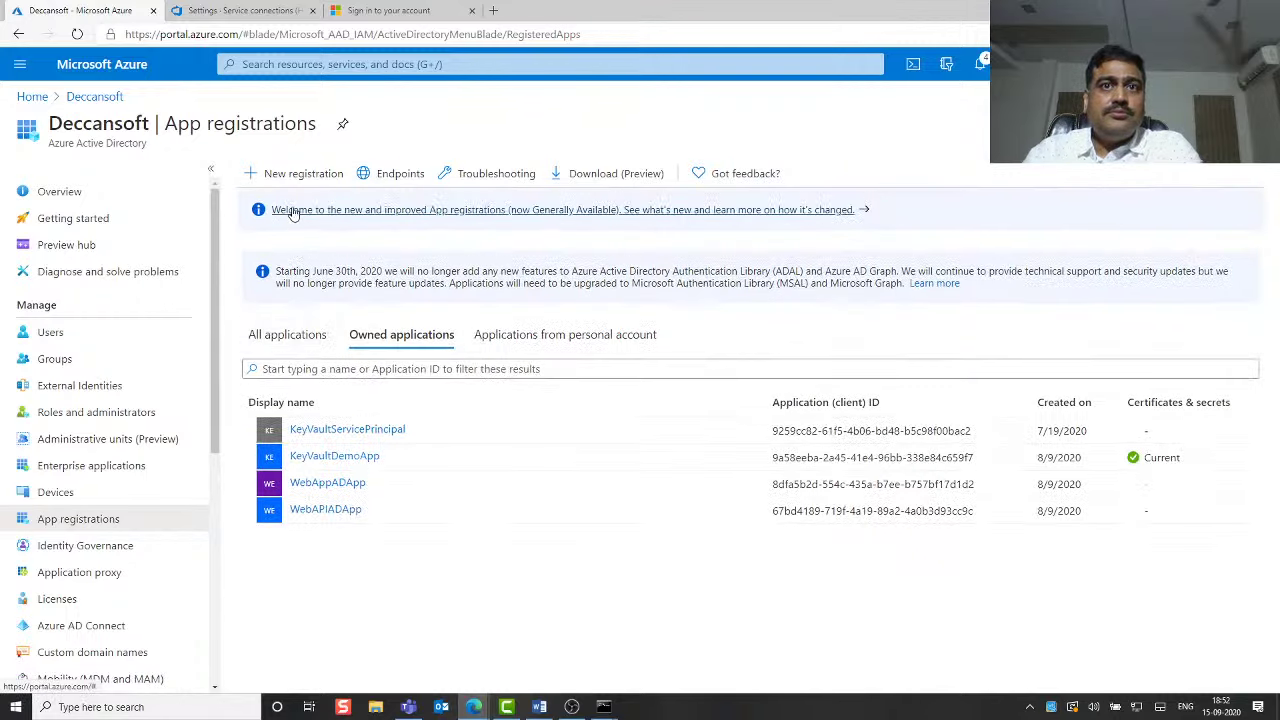
click(290, 175)
text(A)
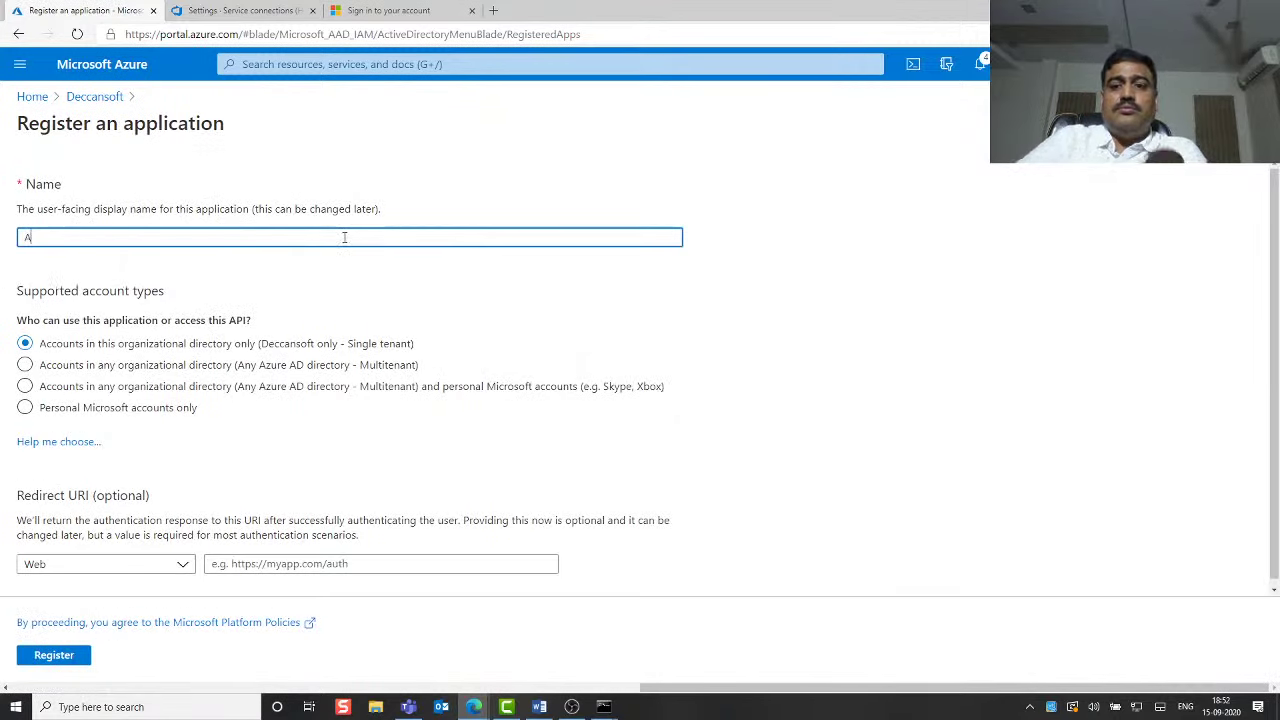
text(zure)
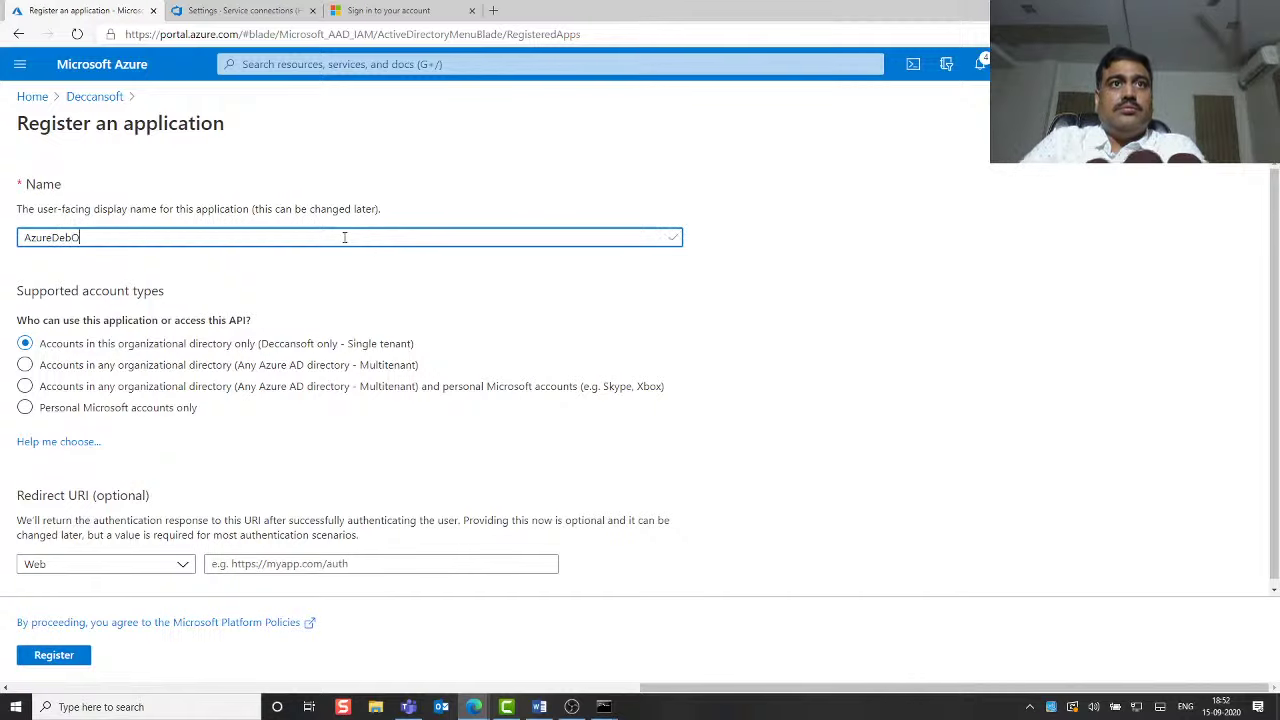
text(DevOps)
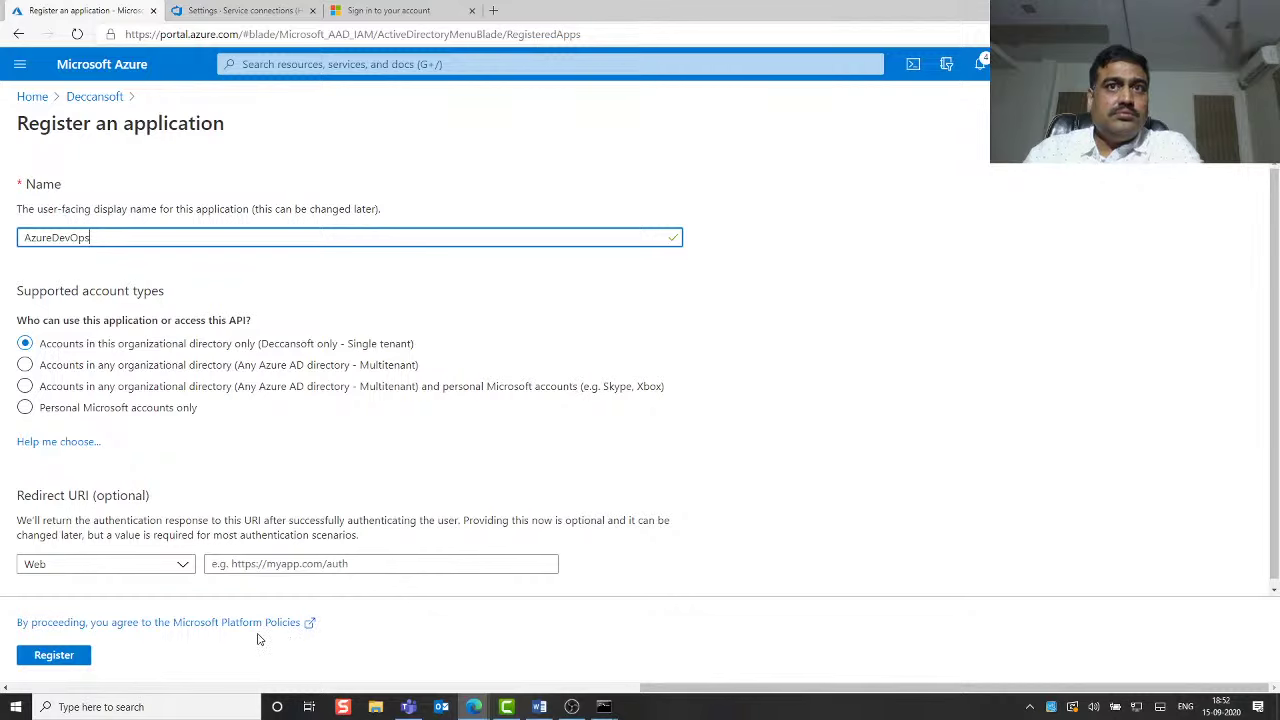
click(79, 658)
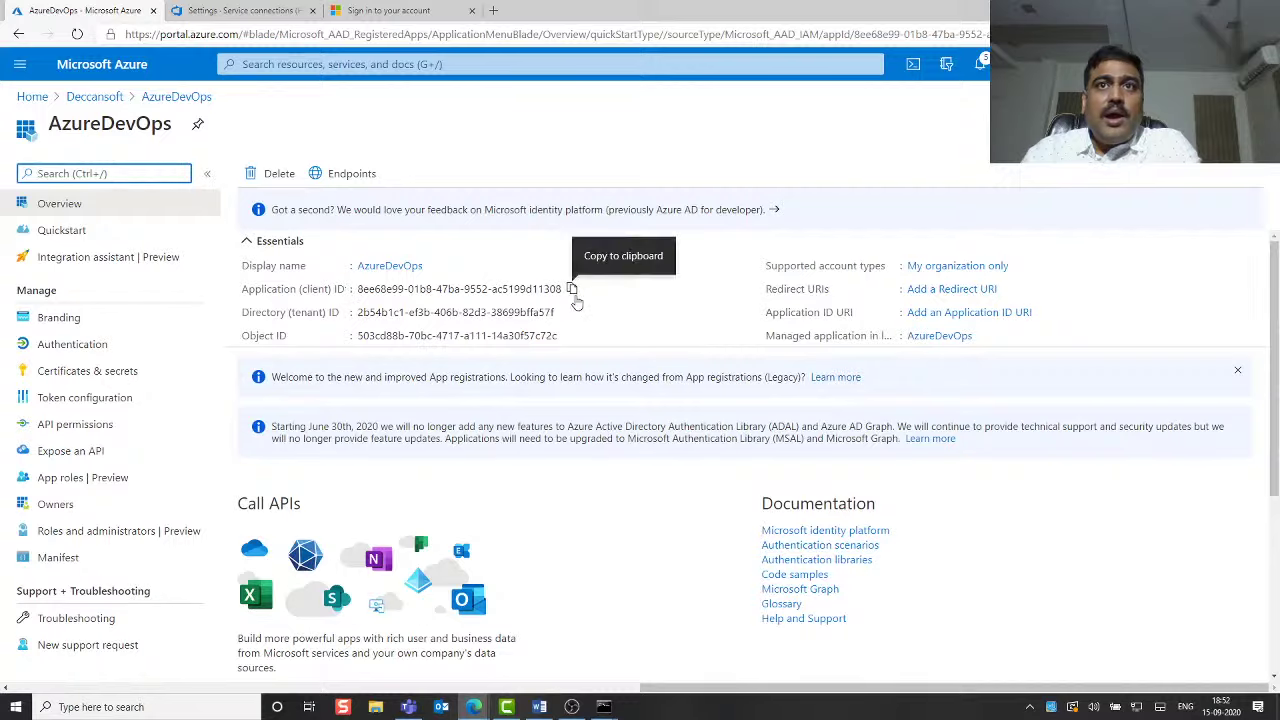
click(571, 289)
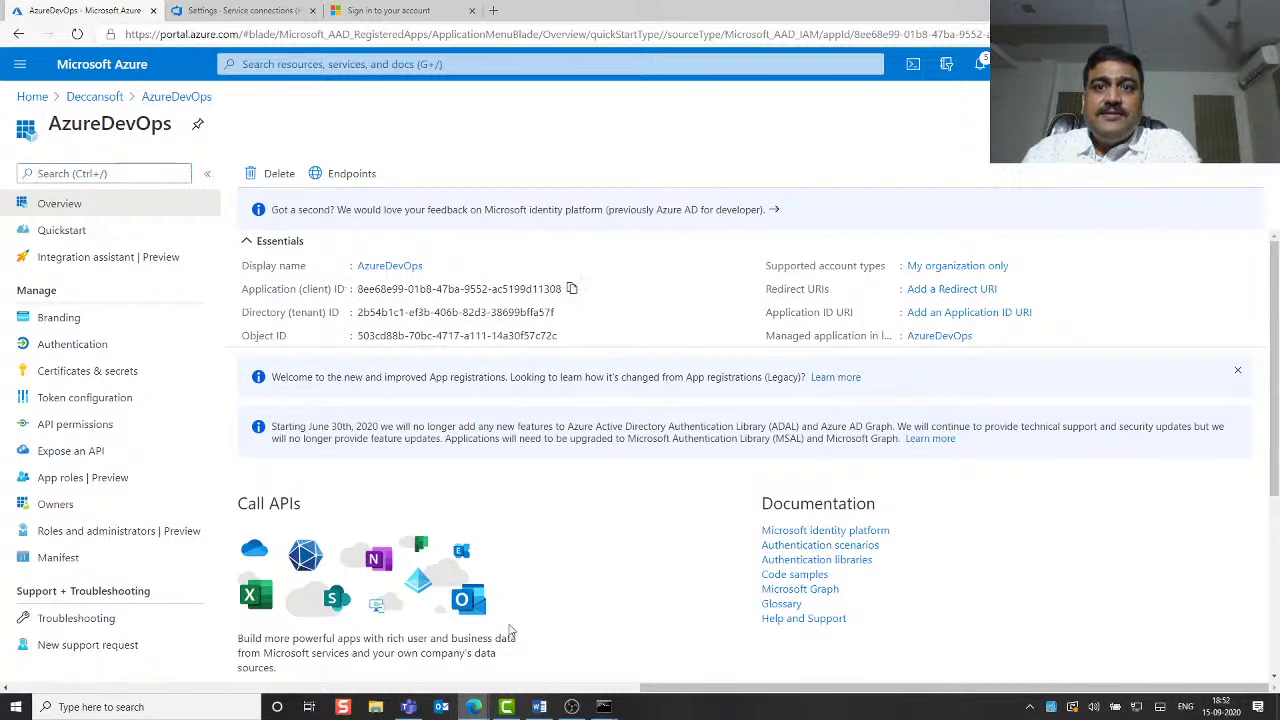
click(238, 11)
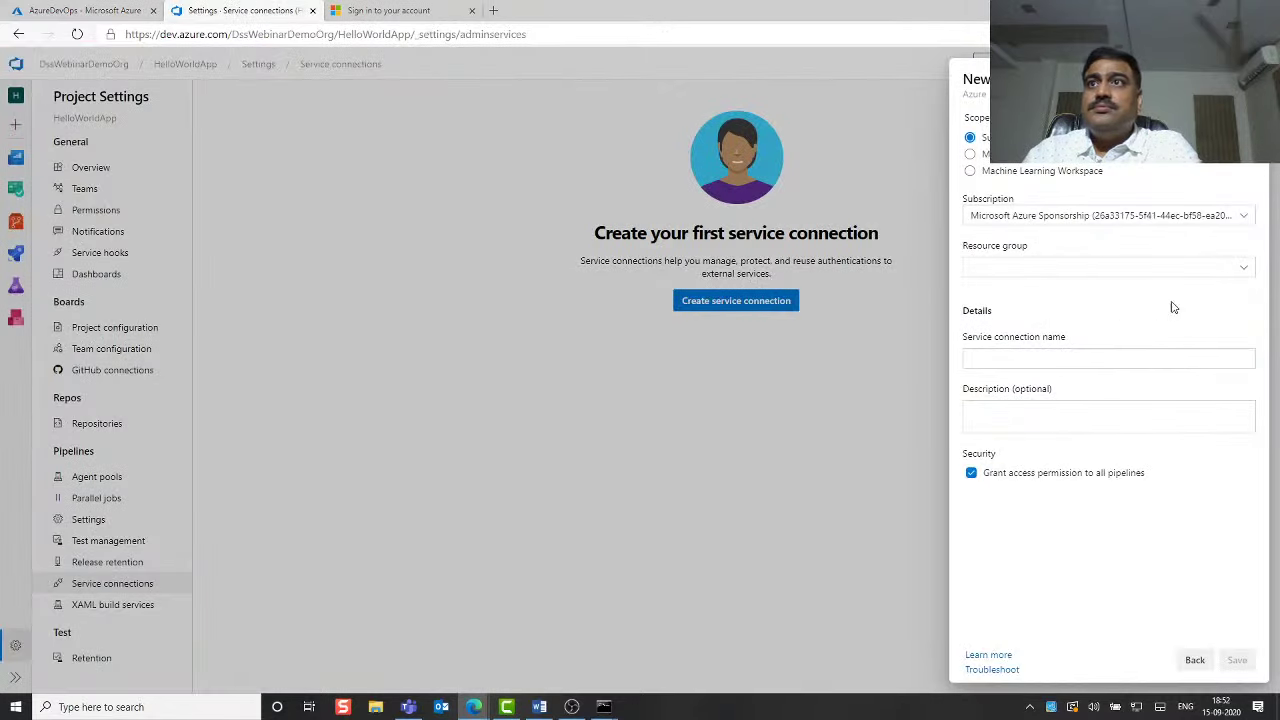
Switch to Service principal (manual) authentication and paste the AzureDevOps client ID as Service Principal Id.
click(1194, 660)
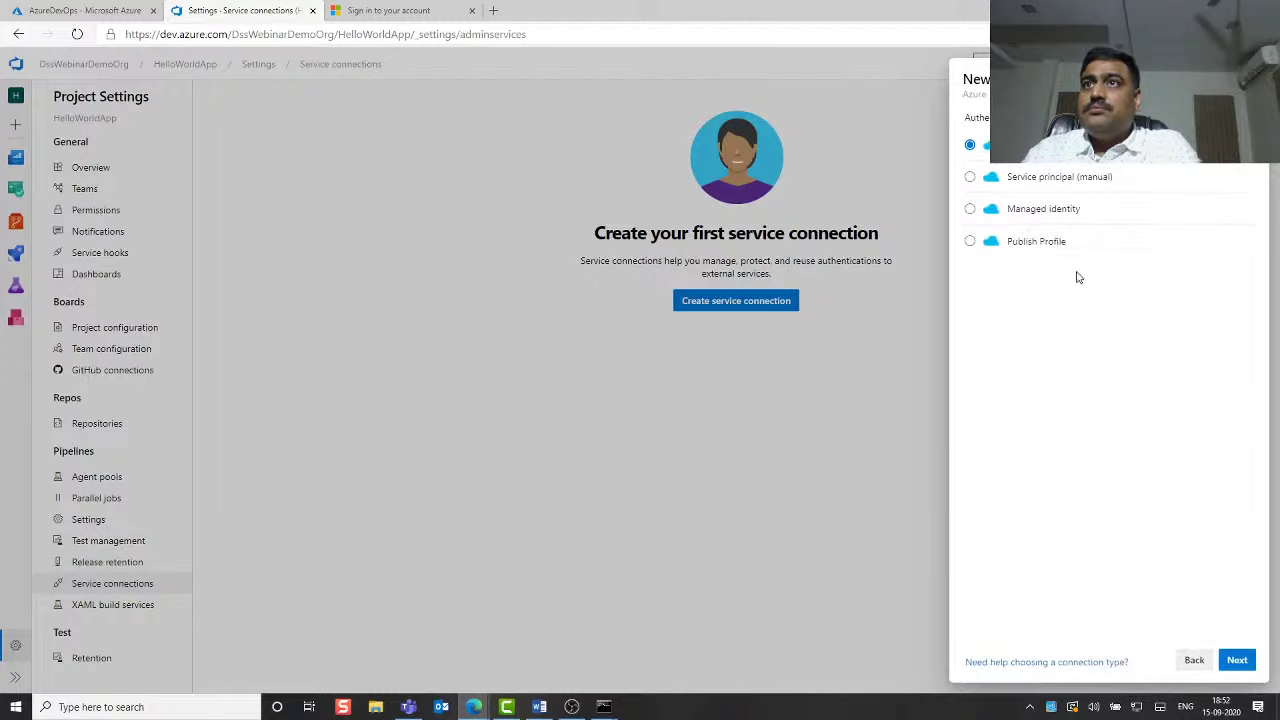
click(1036, 180)
click(1234, 659)
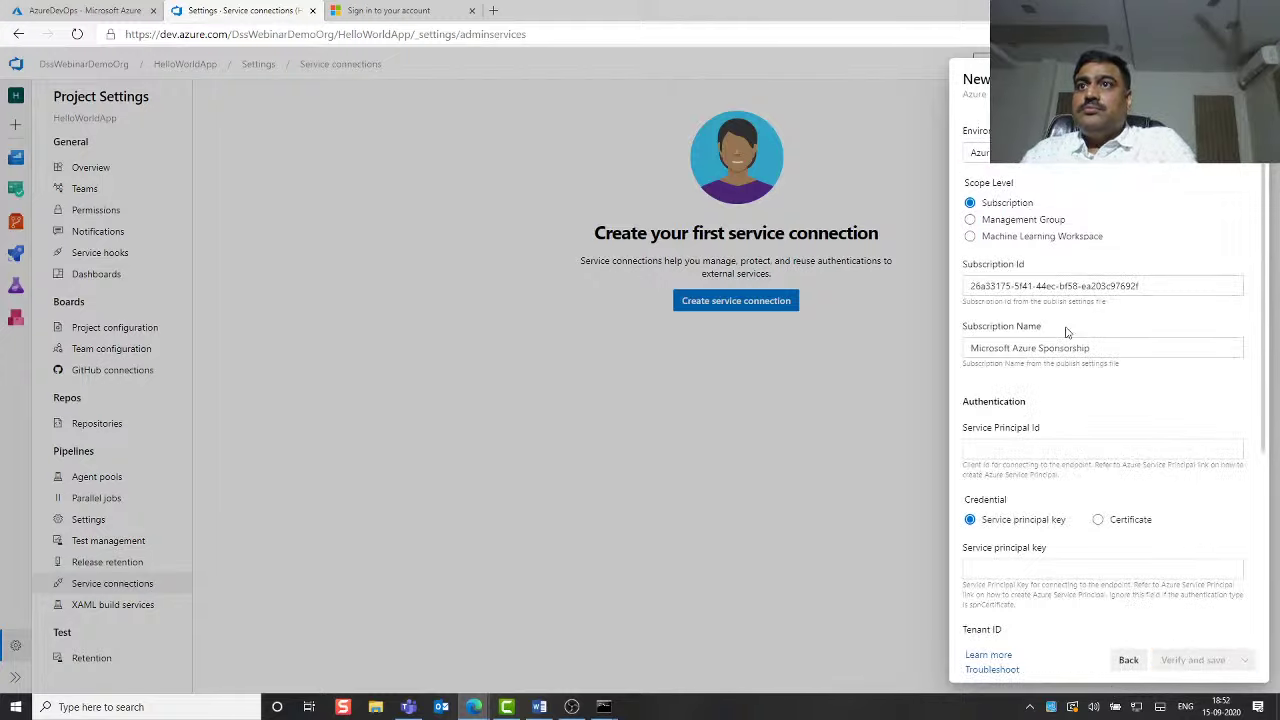
click(1047, 452)
key(ctrl+v)
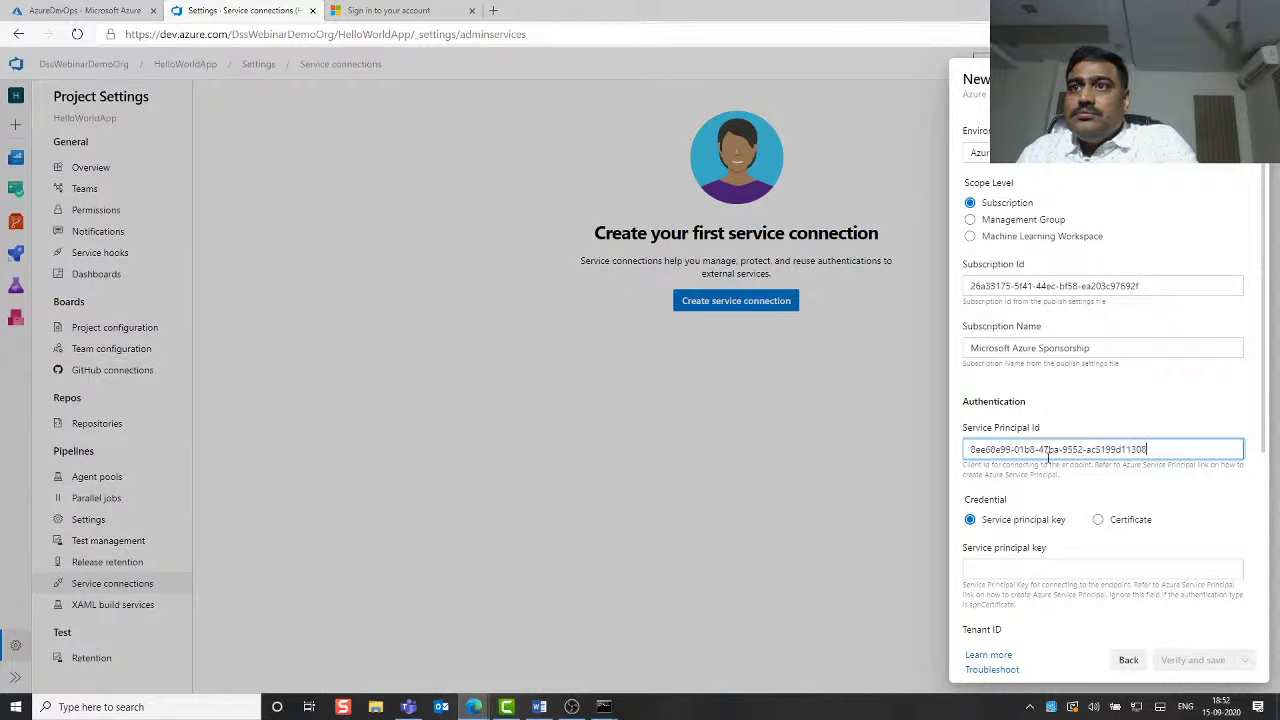
click(1041, 569)
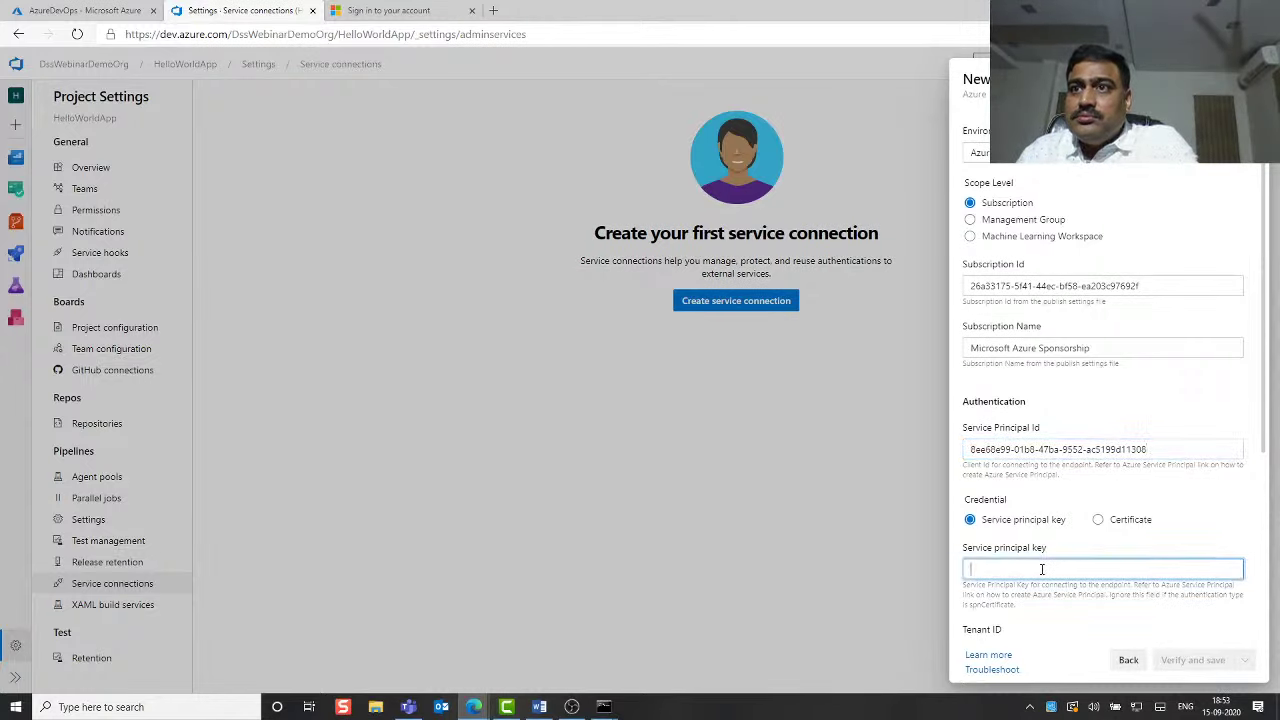
click(85, 10)
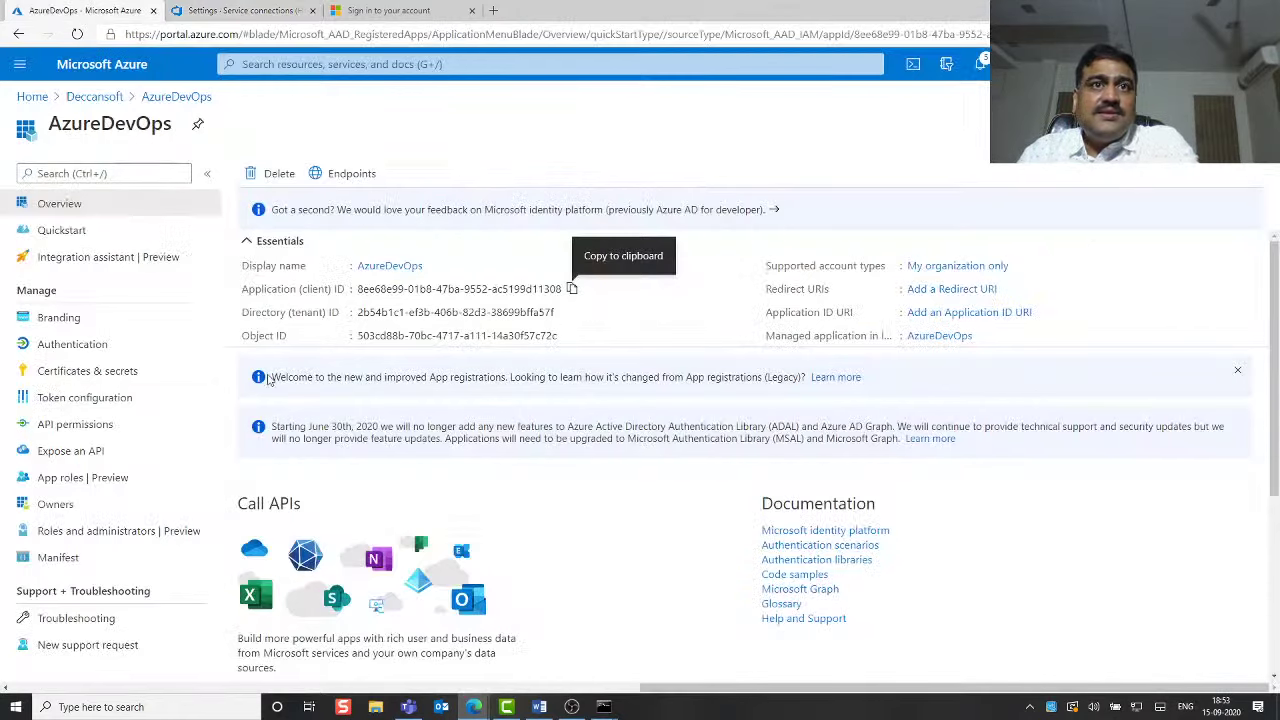
Add a new client secret to the AzureDevOps app registration and copy its value.
click(74, 371)
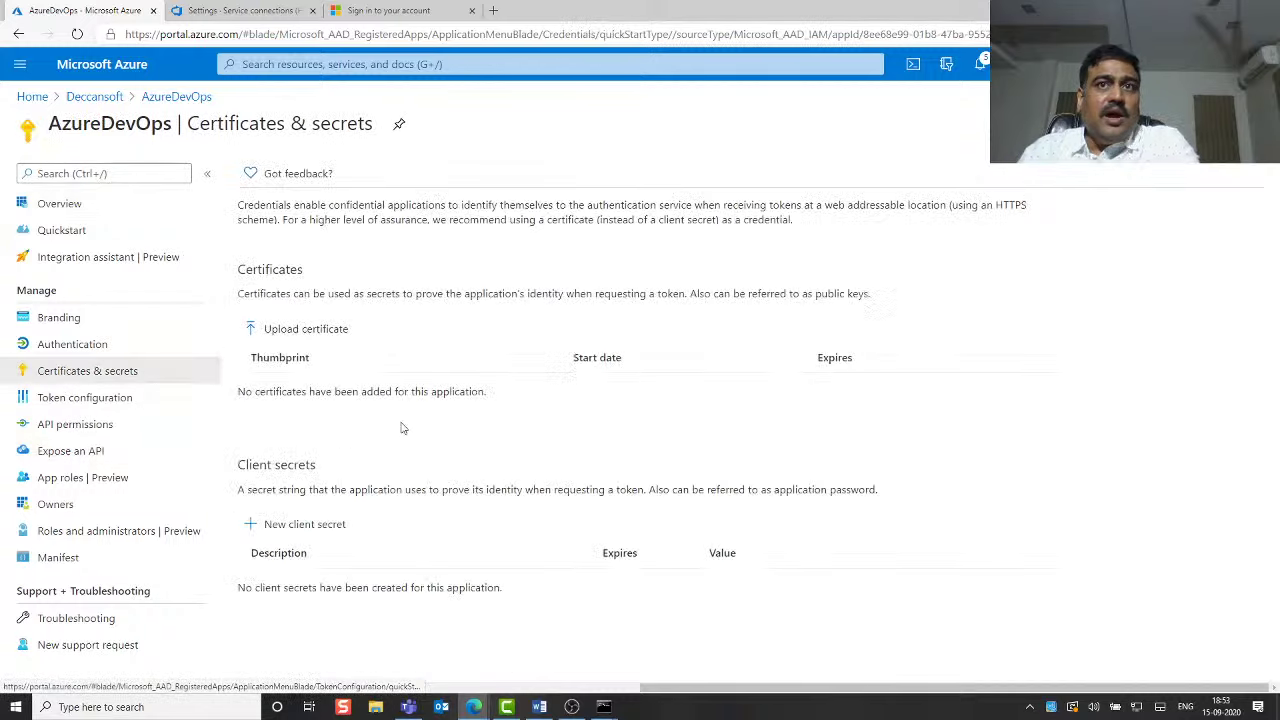
click(300, 524)
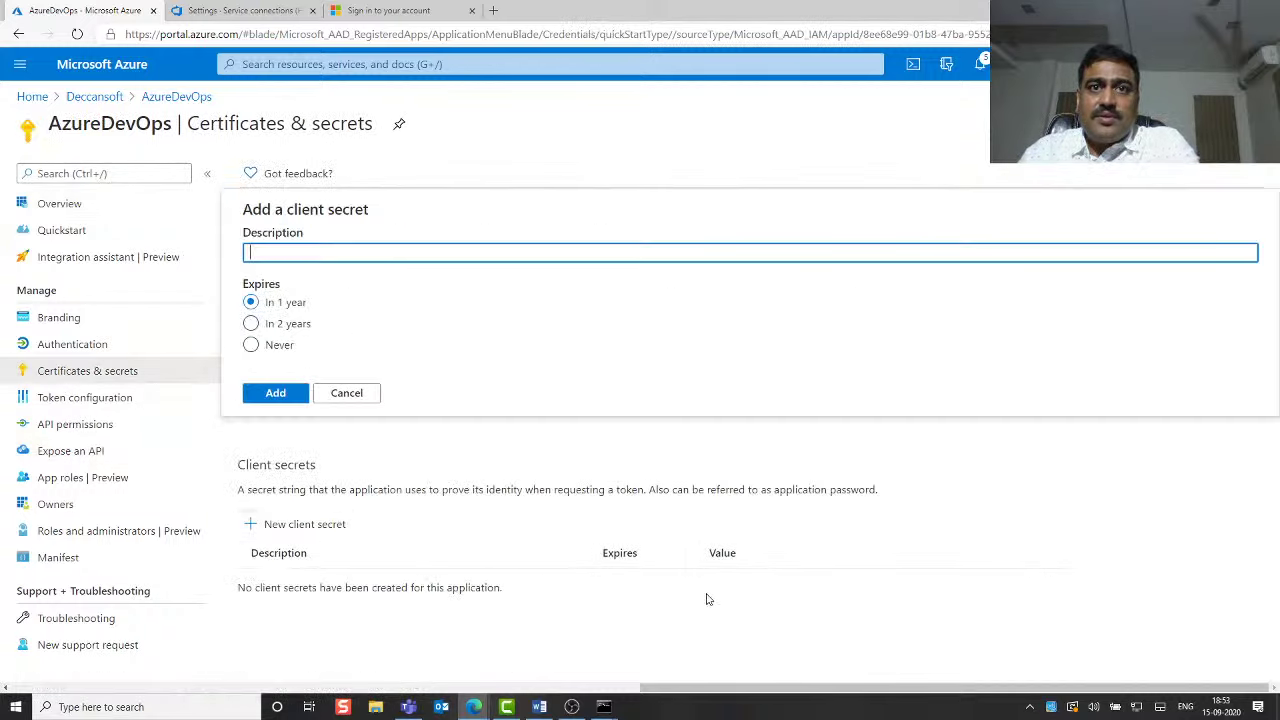
click(285, 398)
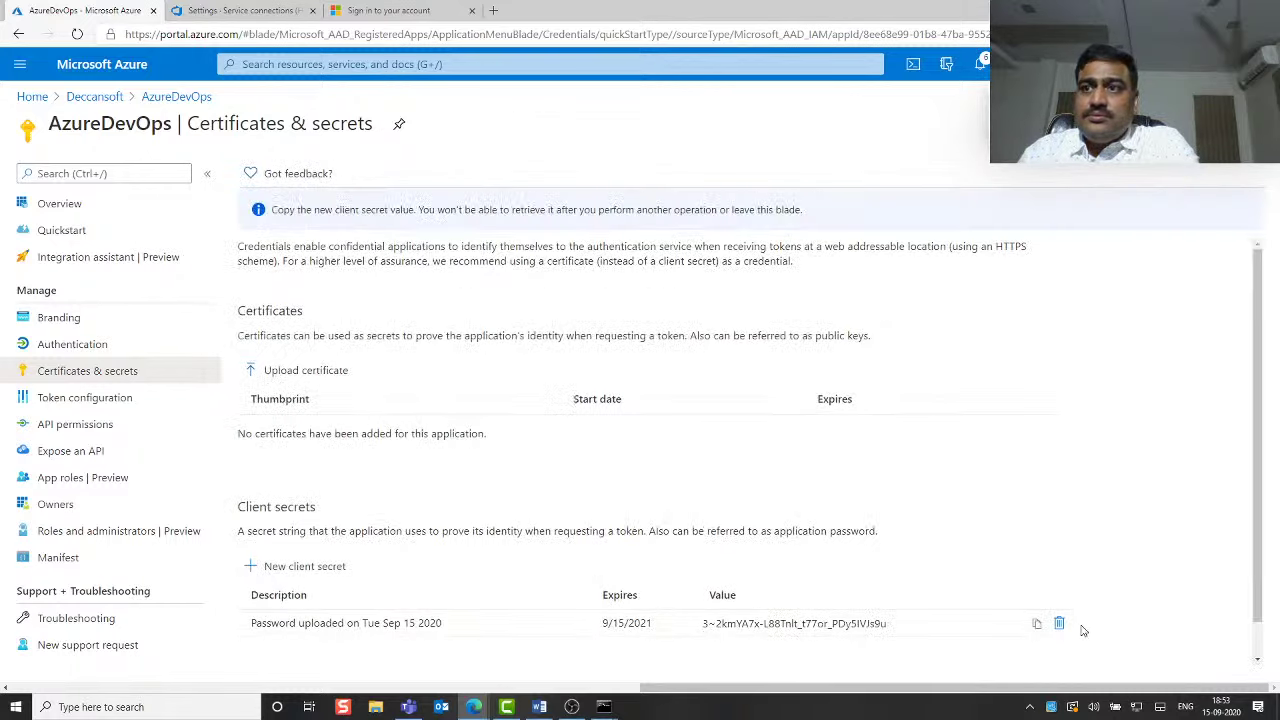
click(1036, 624)
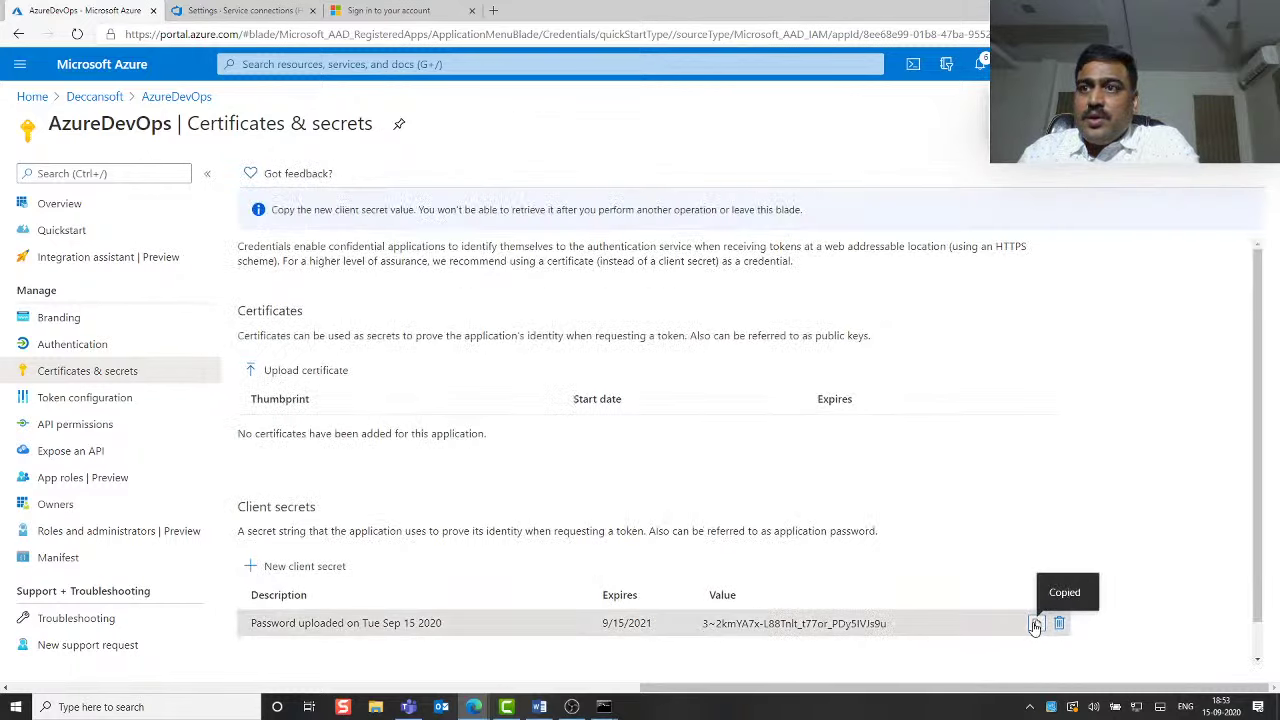
Paste the client secret into the DevOps form's Service principal key field.
click(203, 12)
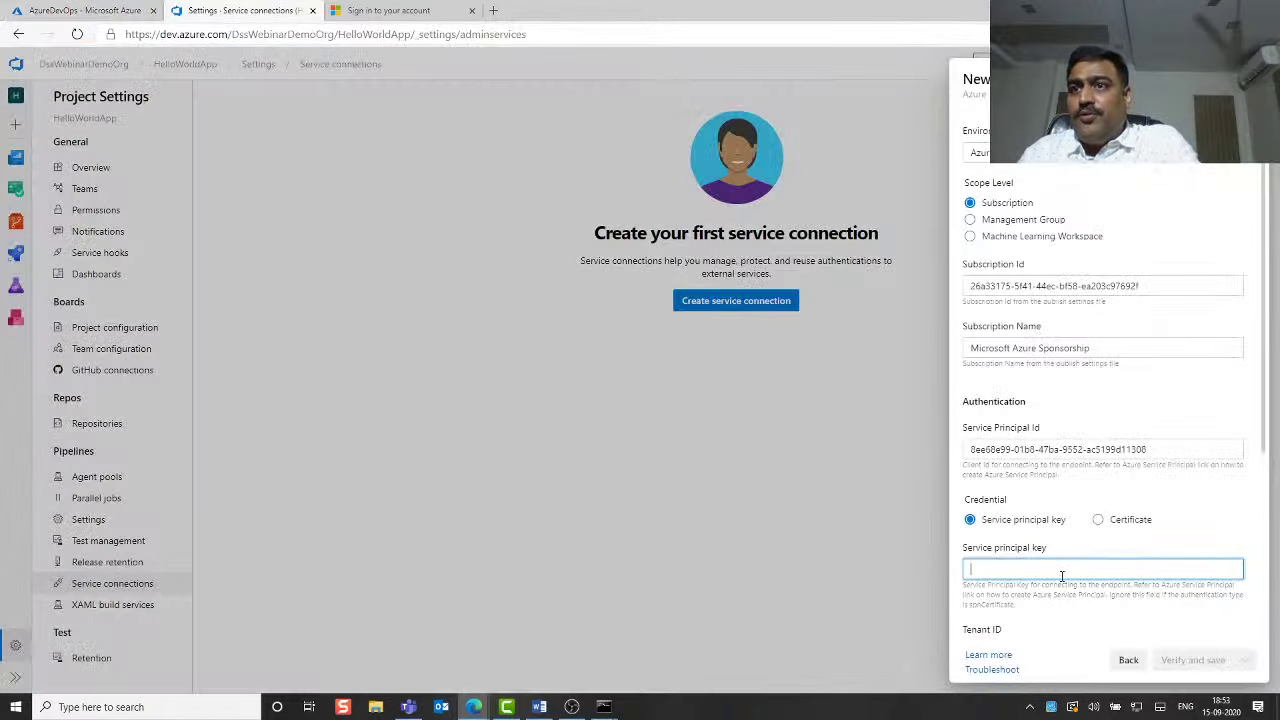
key(ctrl+v)
scroll(1107, 607, down, 1)
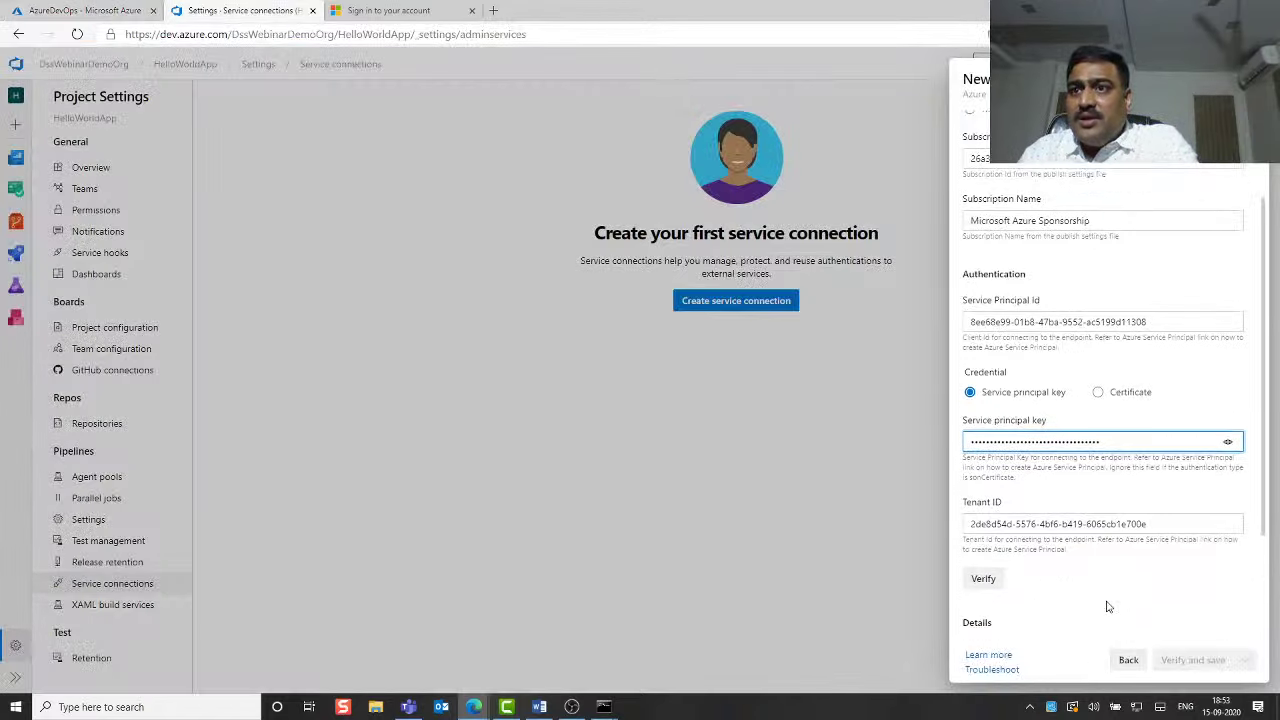
scroll(1100, 600, down, 1)
double_click(1024, 492)
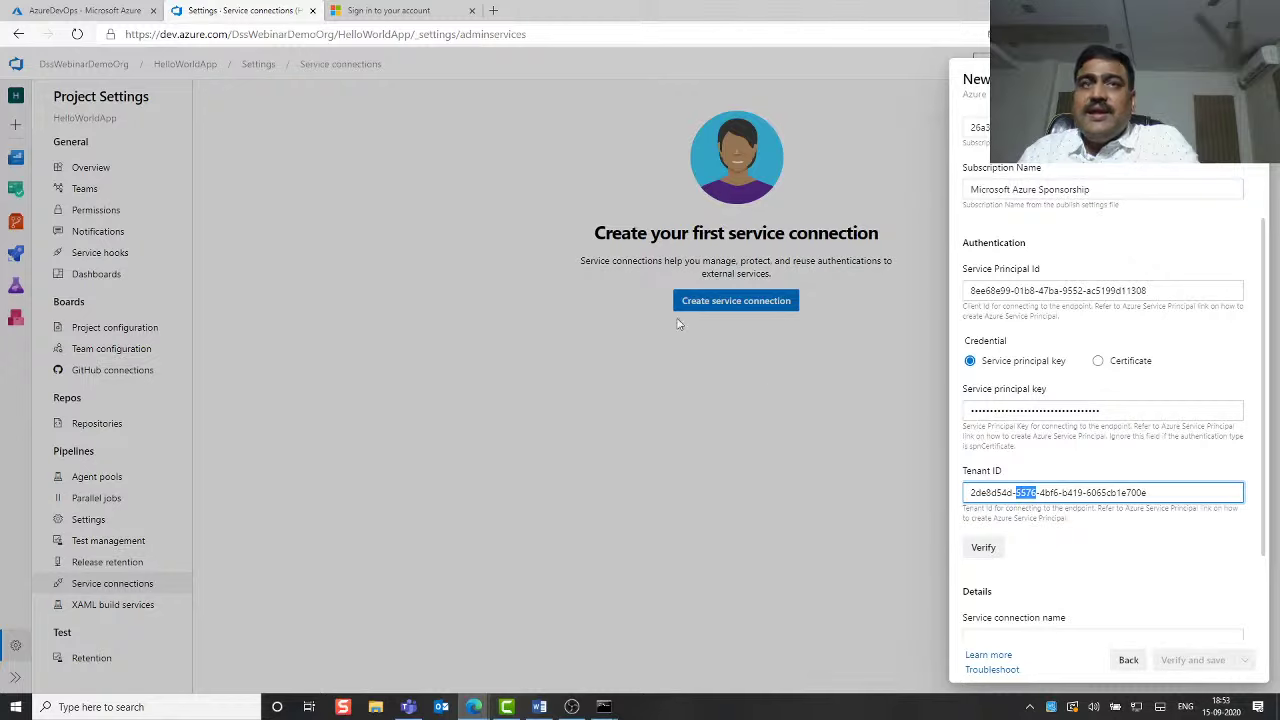
click(92, 14)
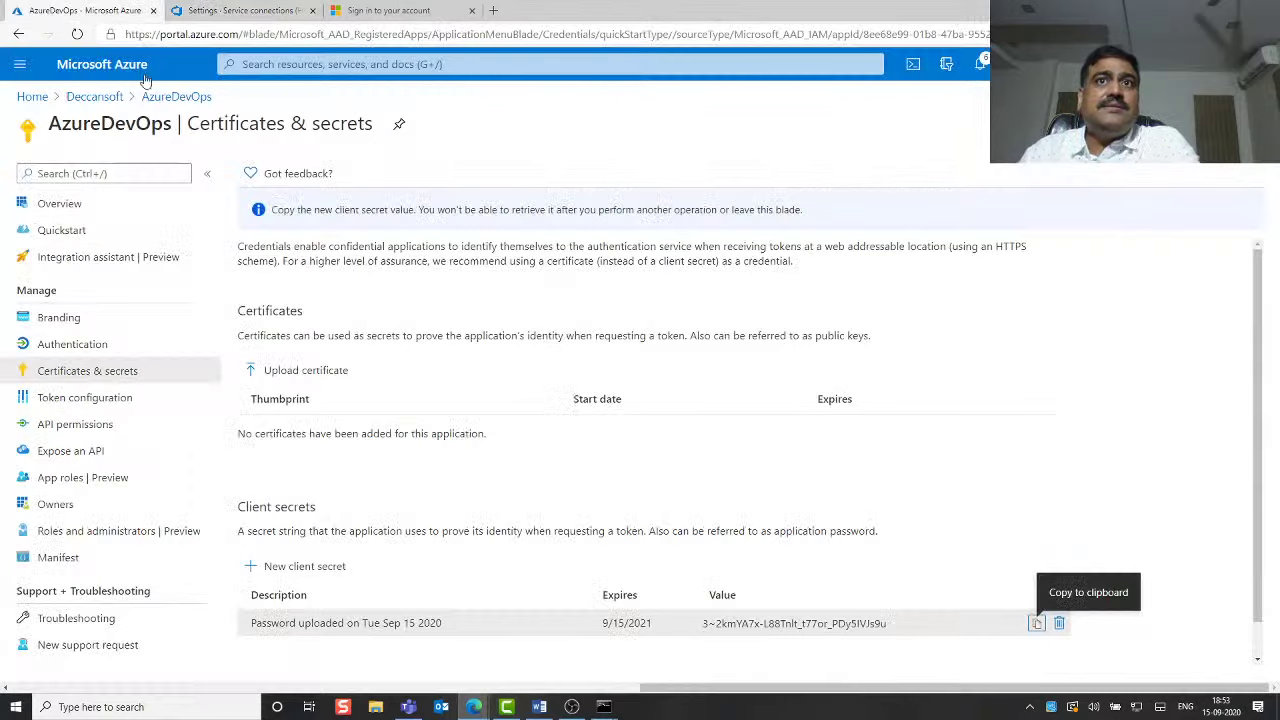
Copy the Directory (tenant) ID from the AzureDevOps app's Overview page.
click(85, 207)
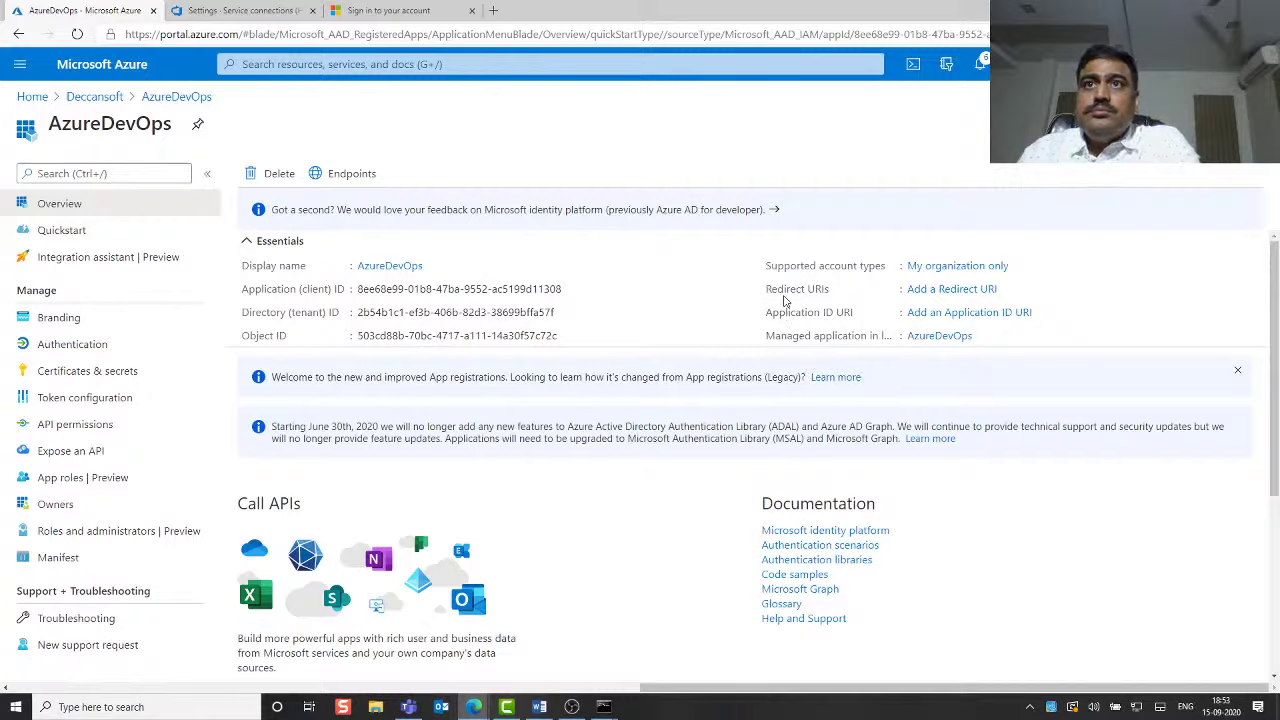
click(566, 314)
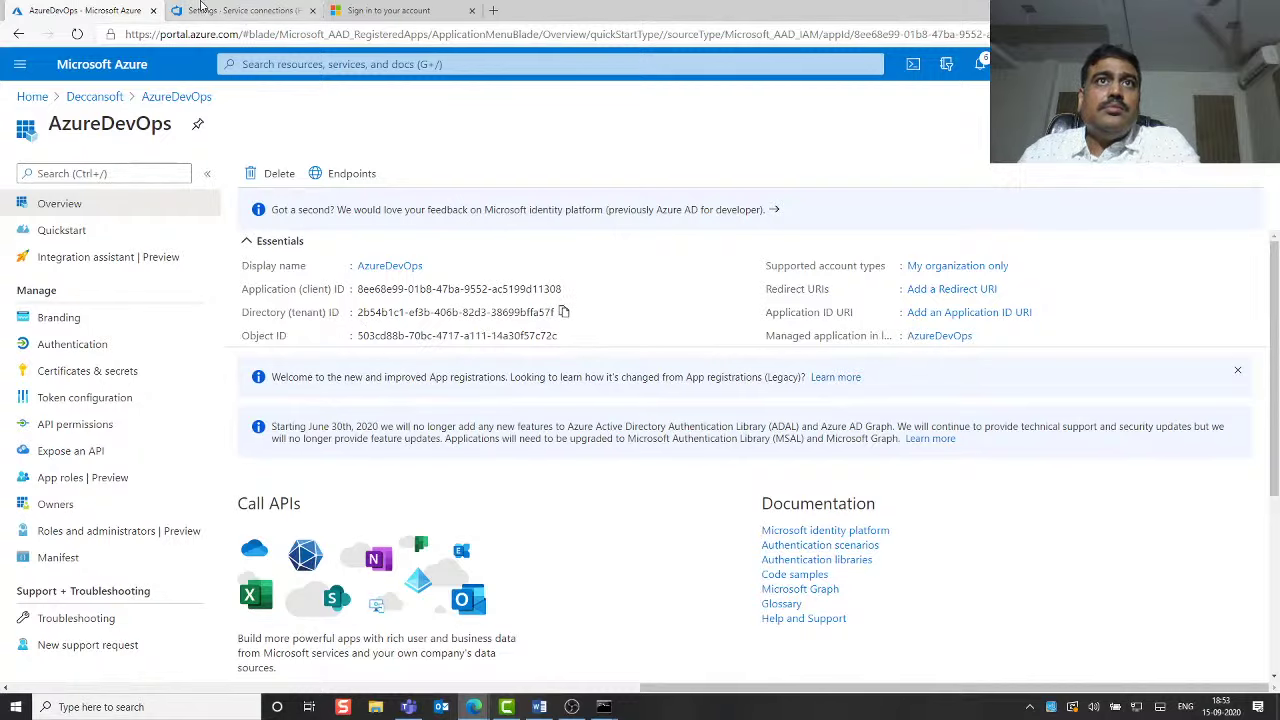
click(242, 10)
Paste the copied directory ID over the Tenant ID and verify the connection, which fails.
drag(1108, 488, 929, 486)
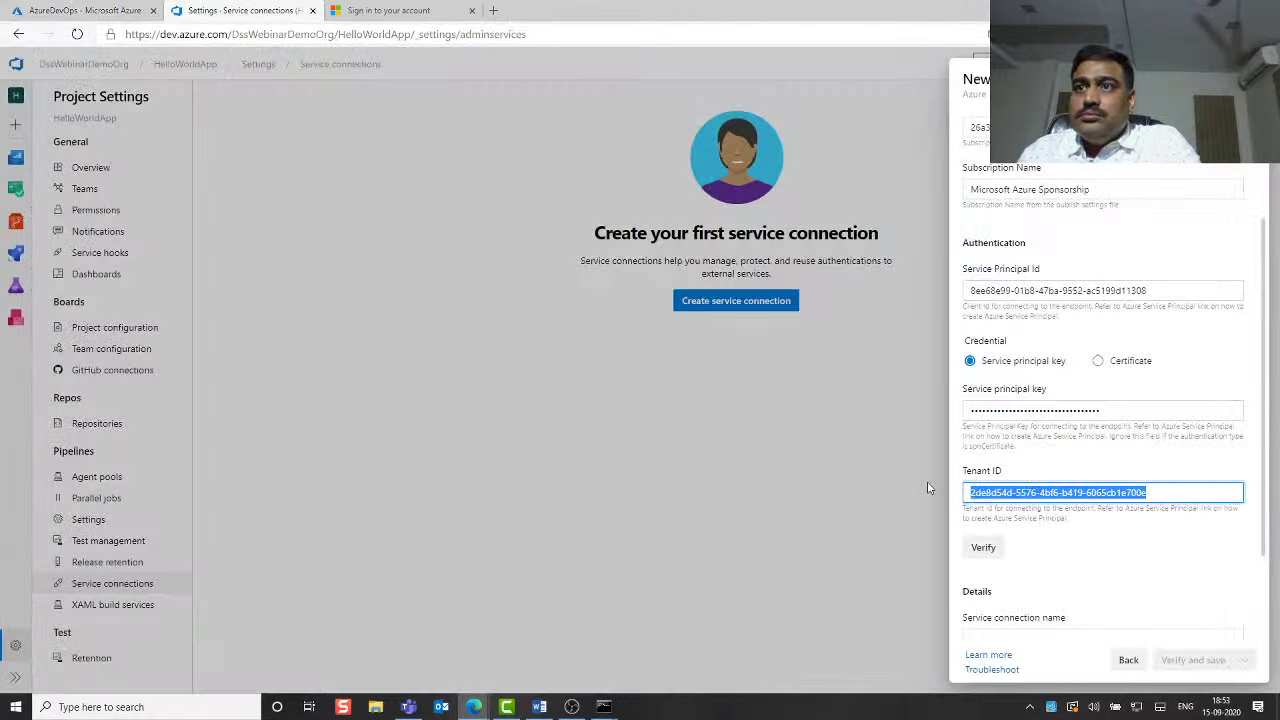
key(ctrl+v)
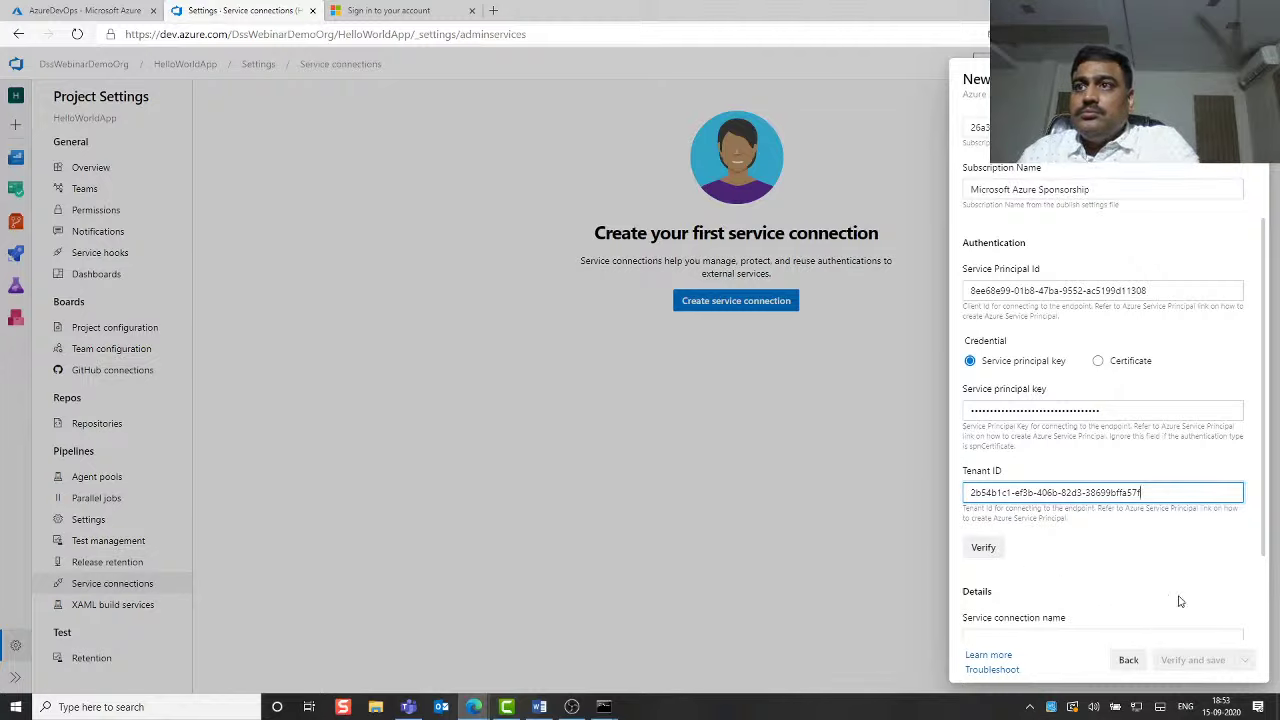
click(983, 547)
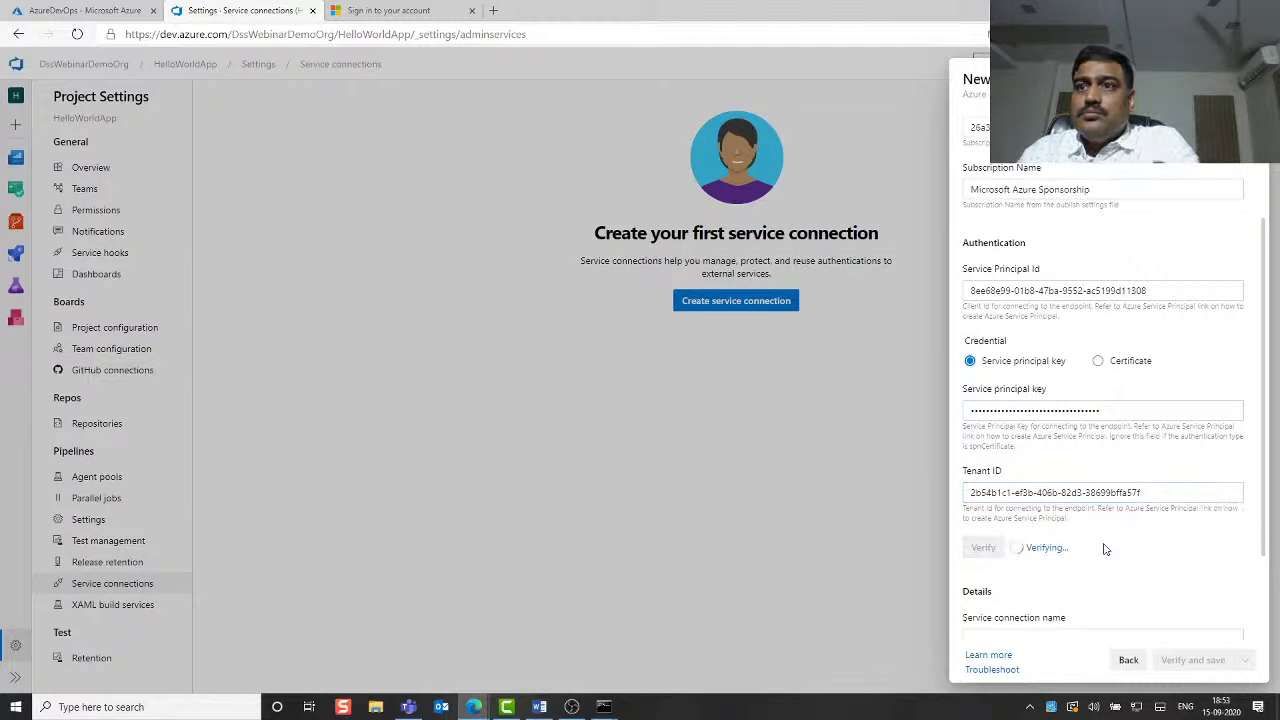
Select the current Subscription Name value so it can be replaced.
scroll(1088, 404, up, 1)
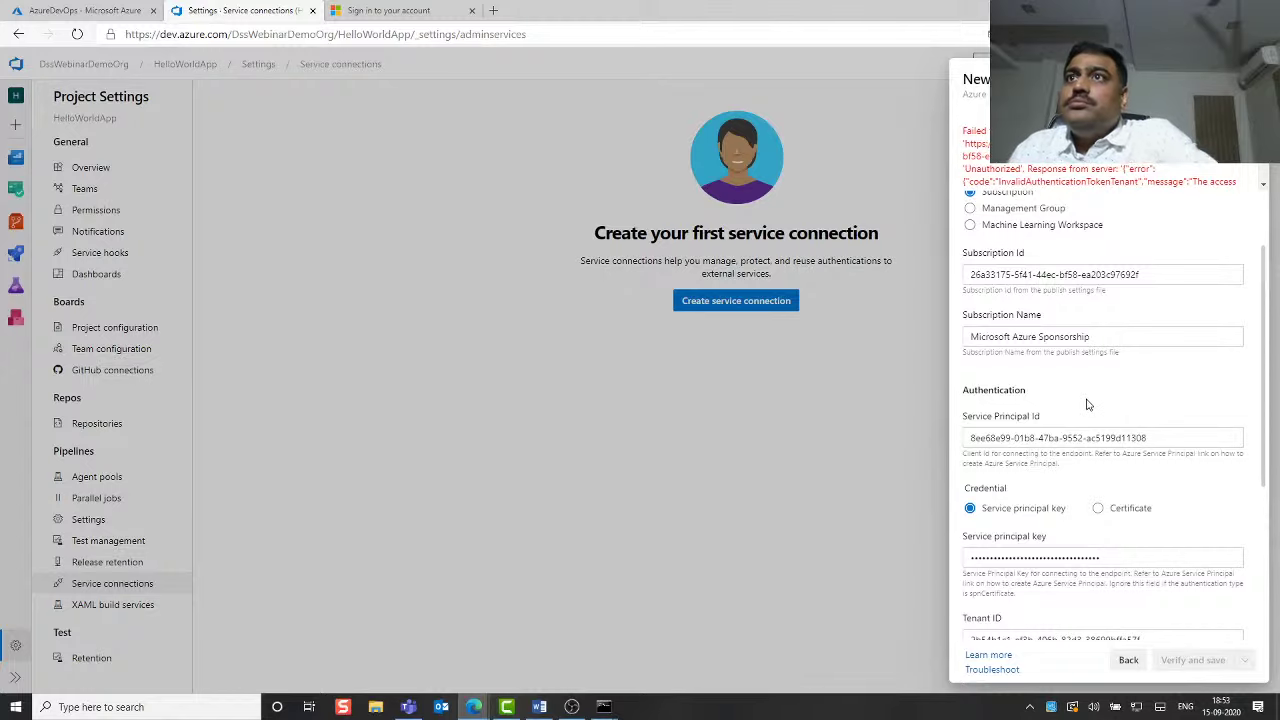
scroll(1089, 386, up, 1)
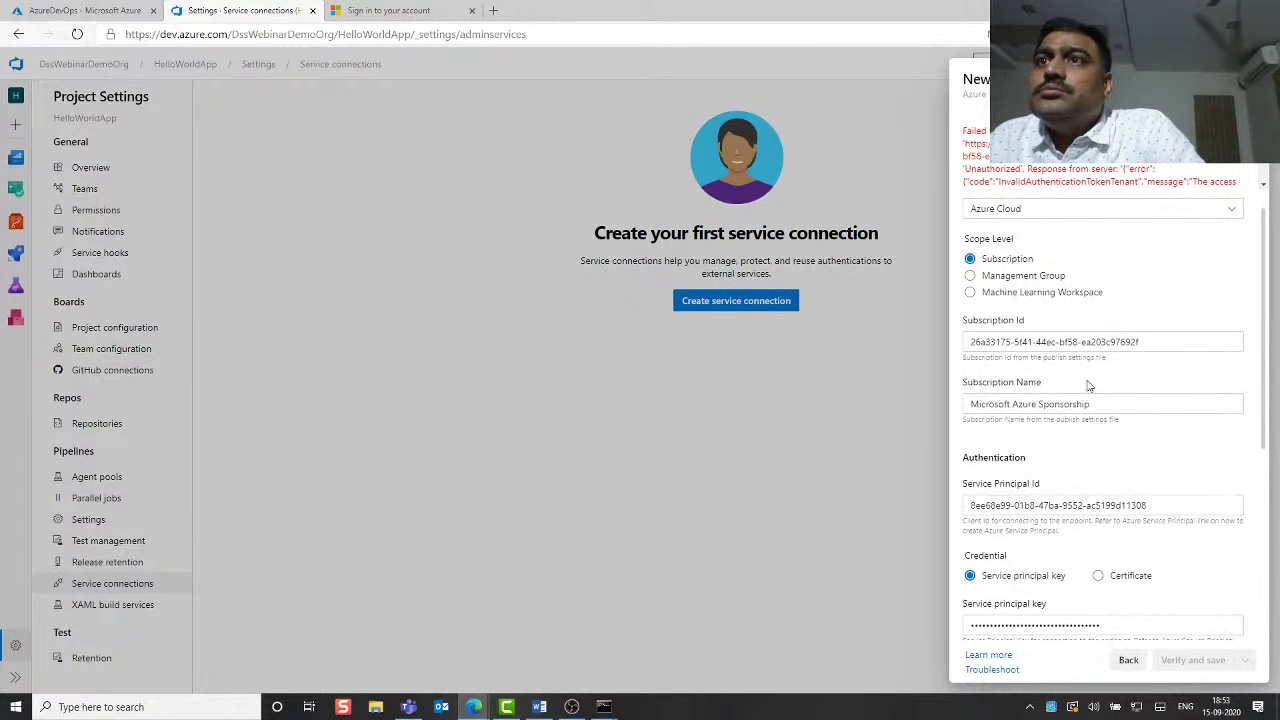
click(1092, 403)
drag(1102, 403, 962, 404)
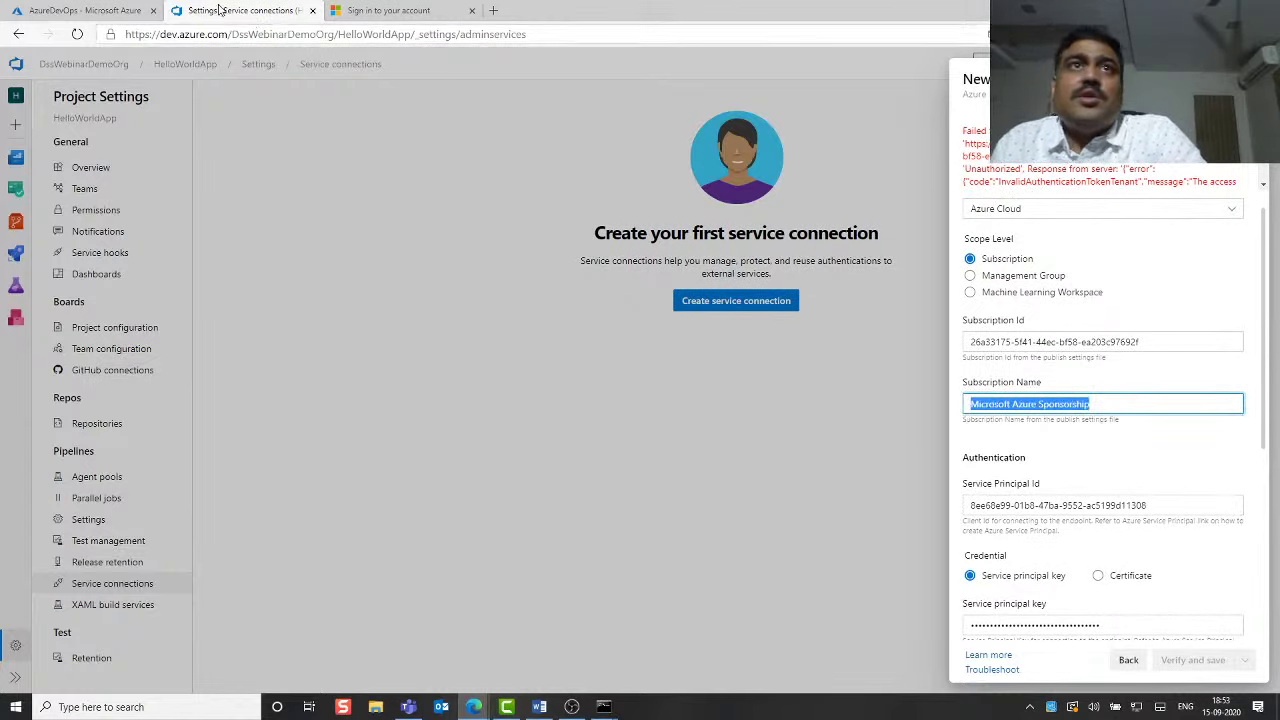
click(84, 12)
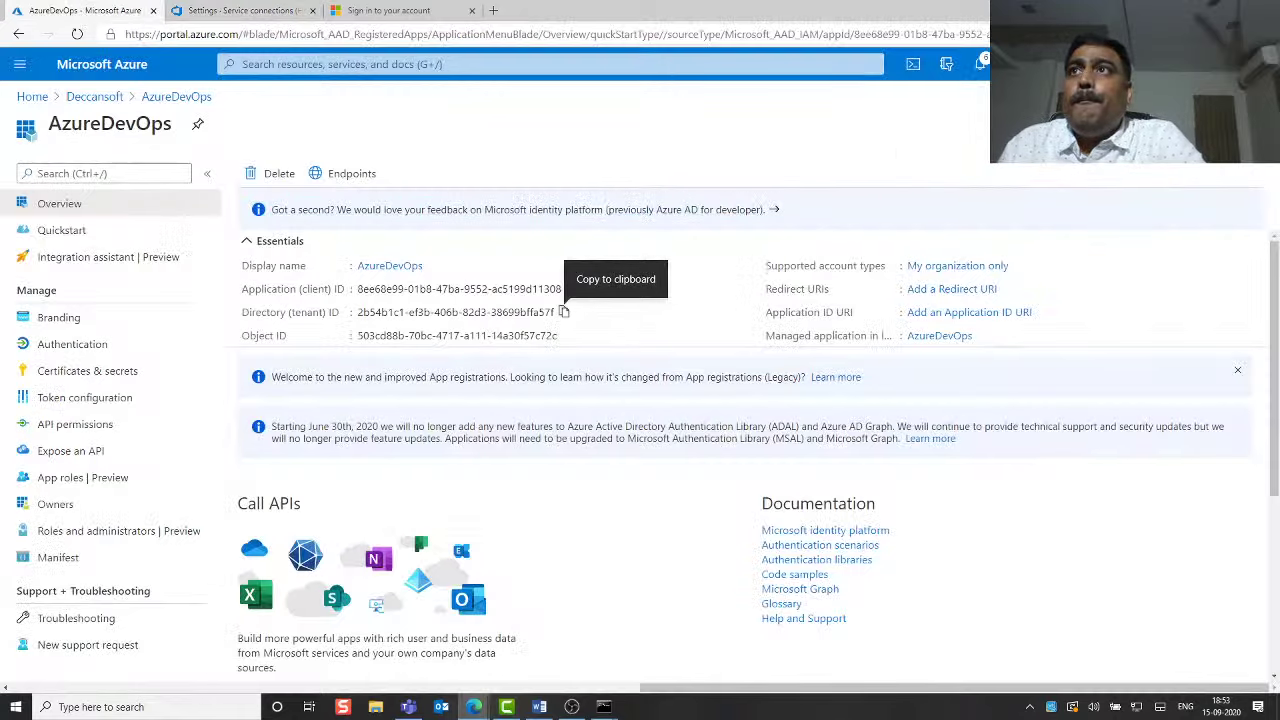
Copy the Visual Studio Enterprise Subscription – MPN name from Subscriptions into Subscription Name.
click(456, 60)
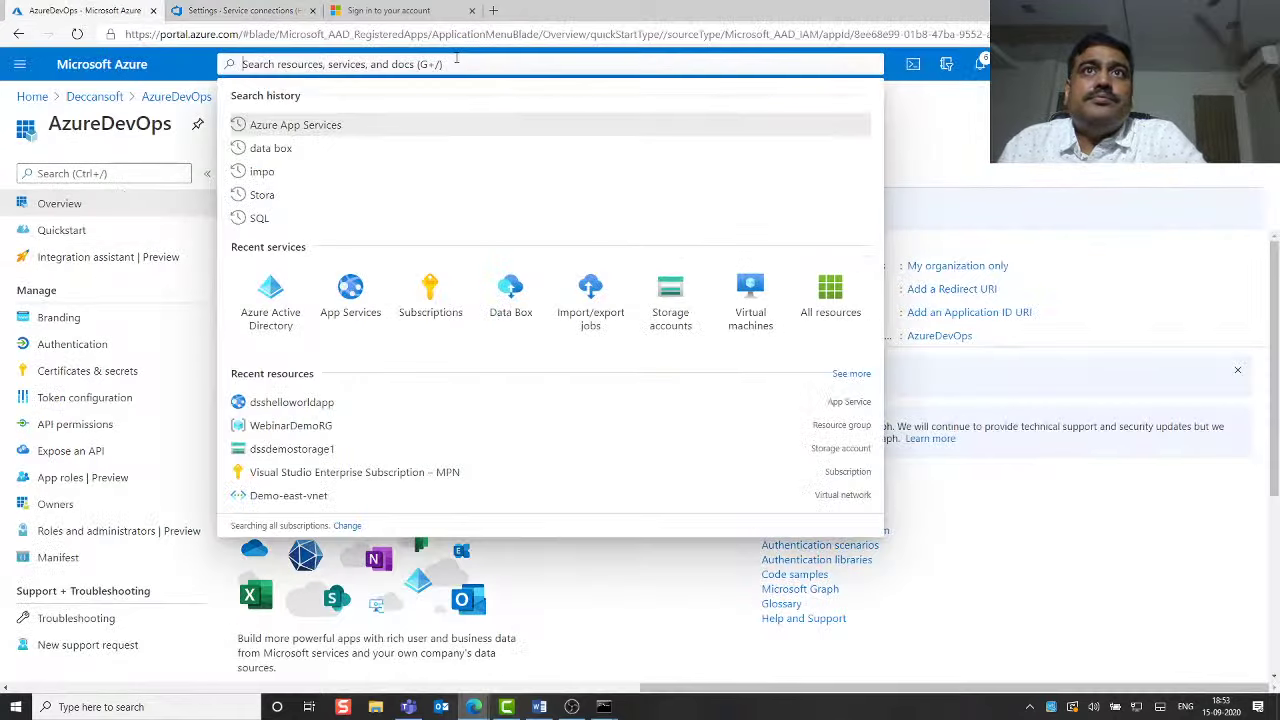
click(432, 314)
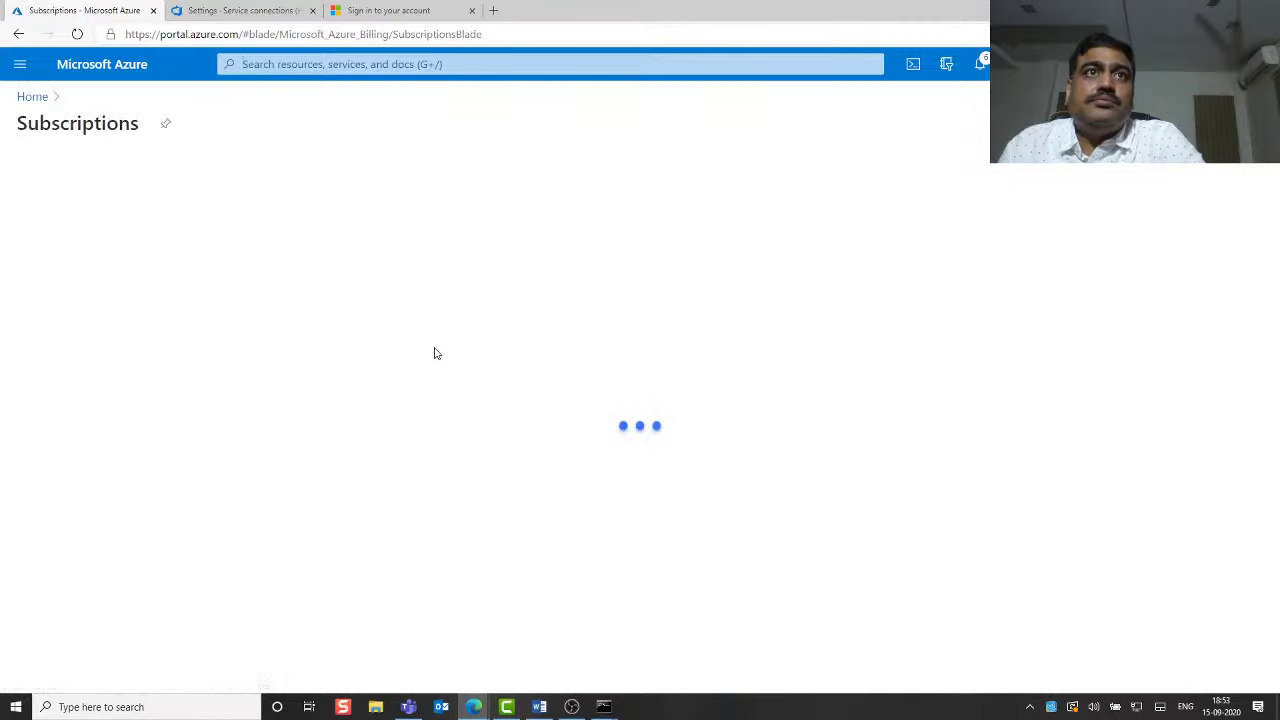
drag(262, 388, 53, 391)
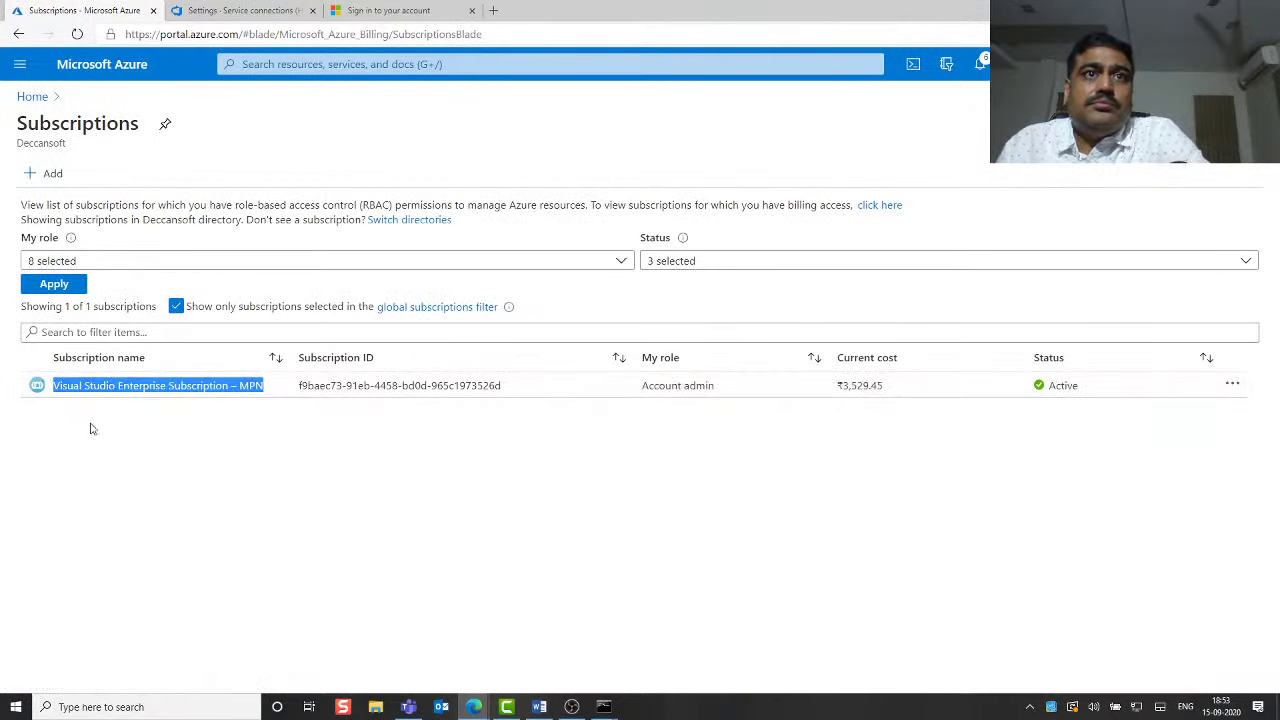
click(209, 12)
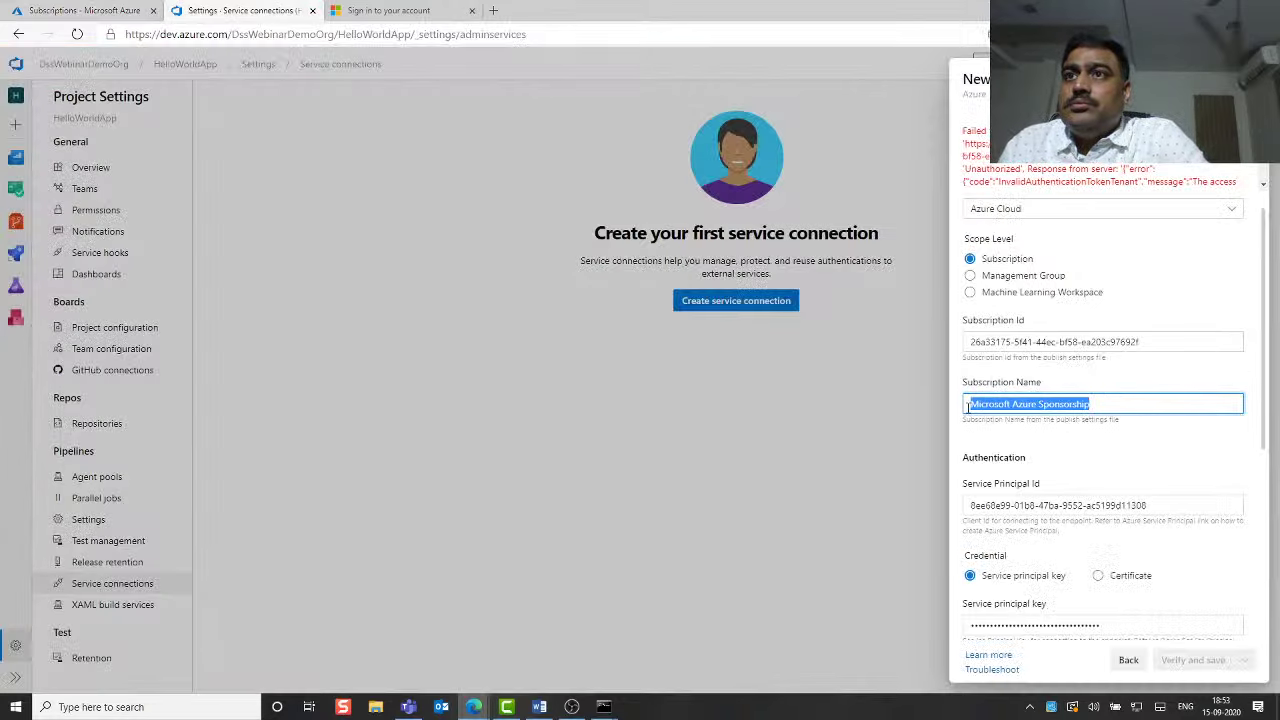
key(ctrl+v)
scroll(957, 413, down, 1)
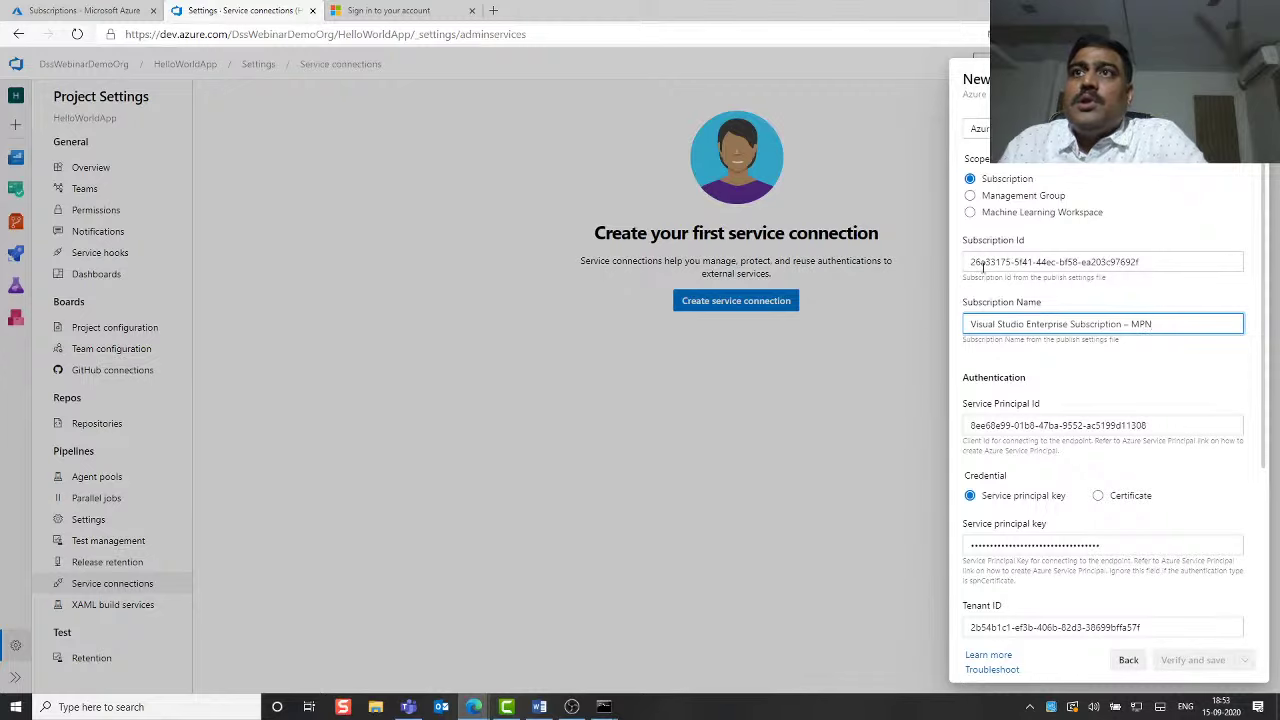
Copy the MPN subscription ID and paste it over the Subscription Id value.
click(983, 265)
click(80, 12)
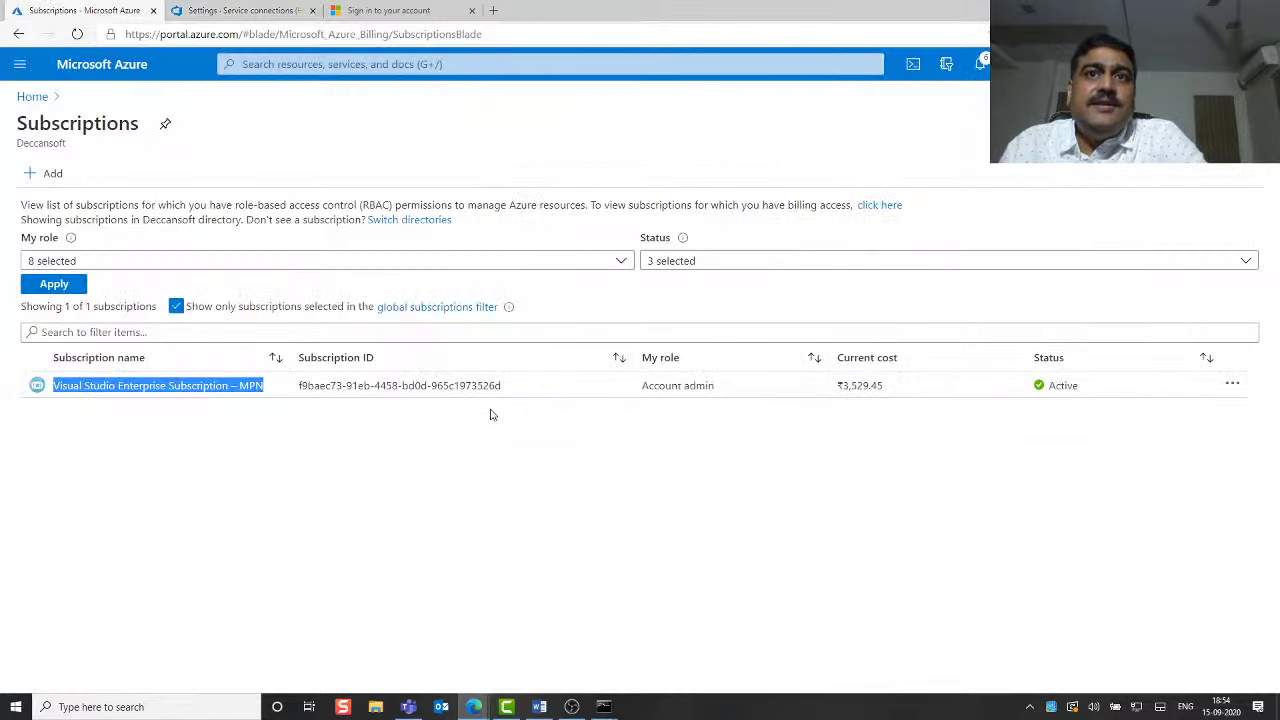
drag(504, 386, 295, 395)
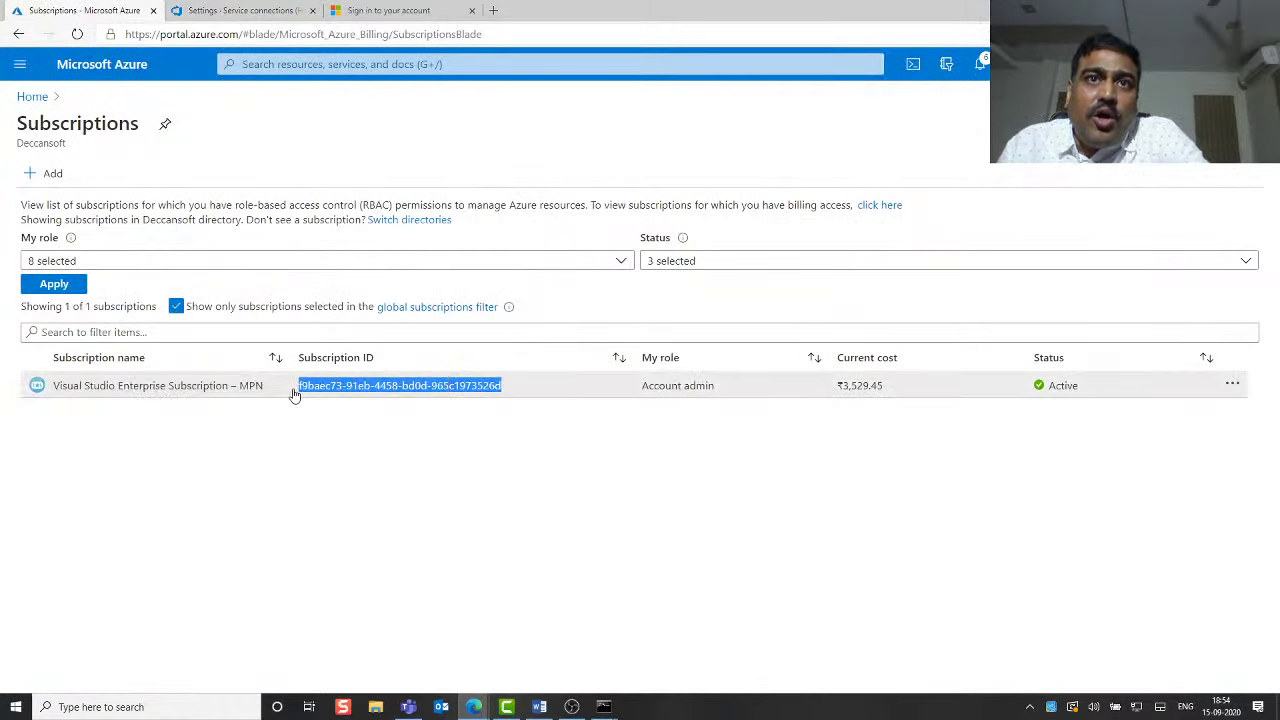
click(259, 12)
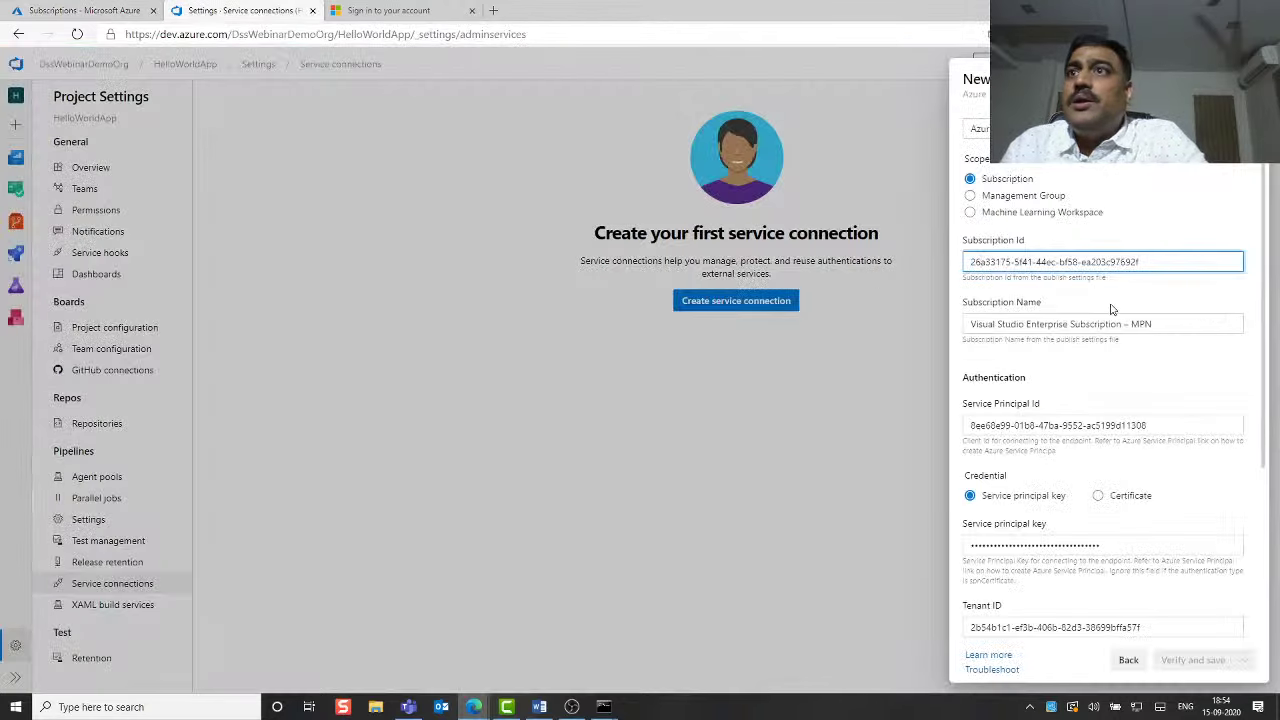
key(ctrl+a)
key(ctrl+v)
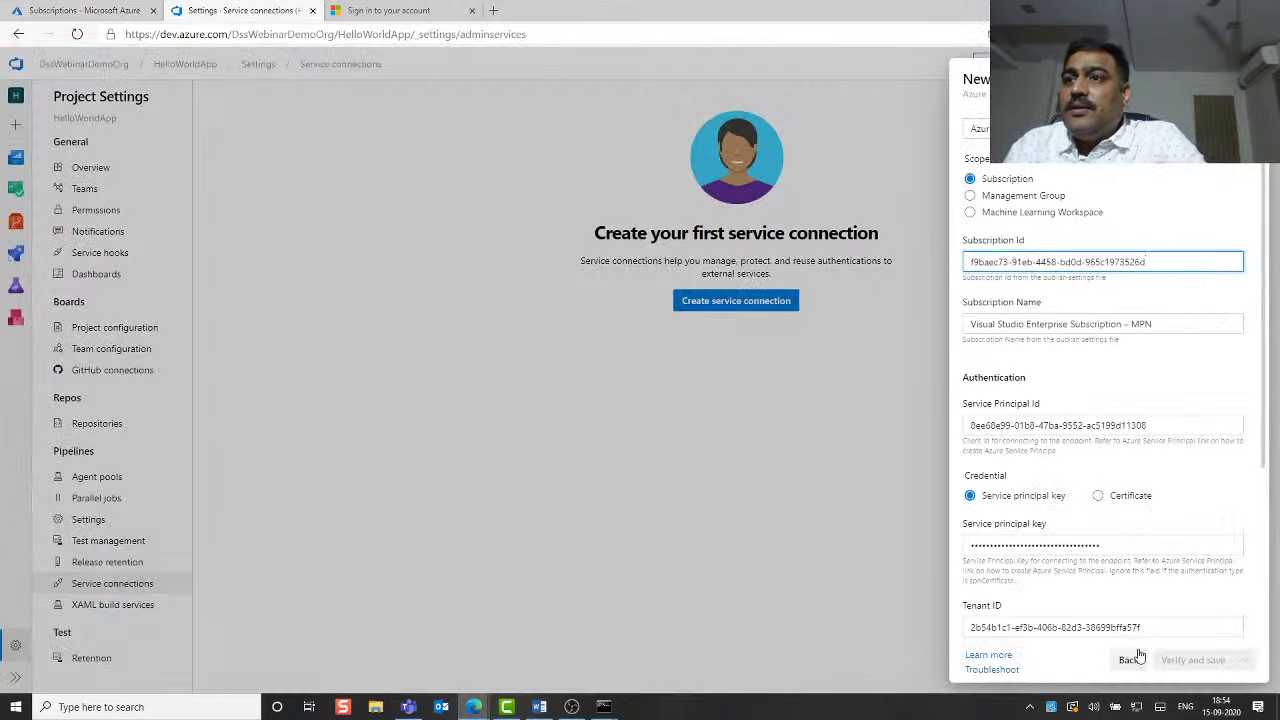
Verify the connection again, which still fails with an authorization error.
scroll(1063, 600, down, 2)
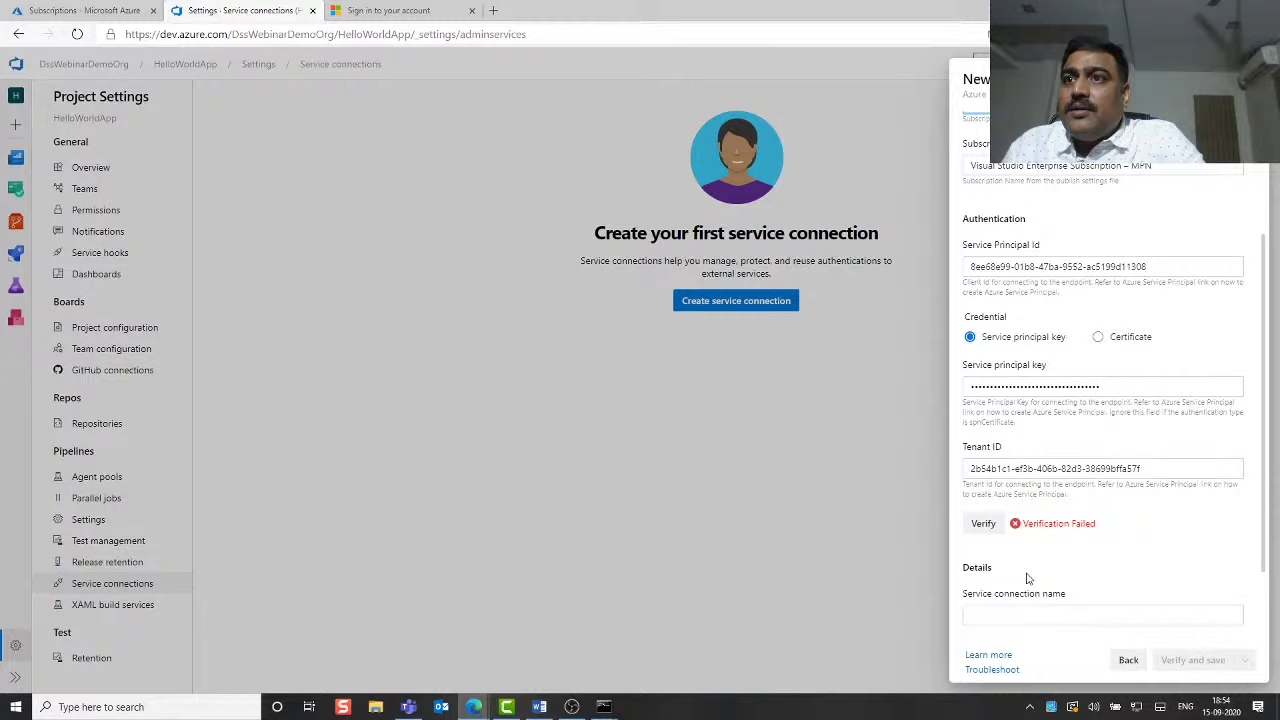
click(981, 524)
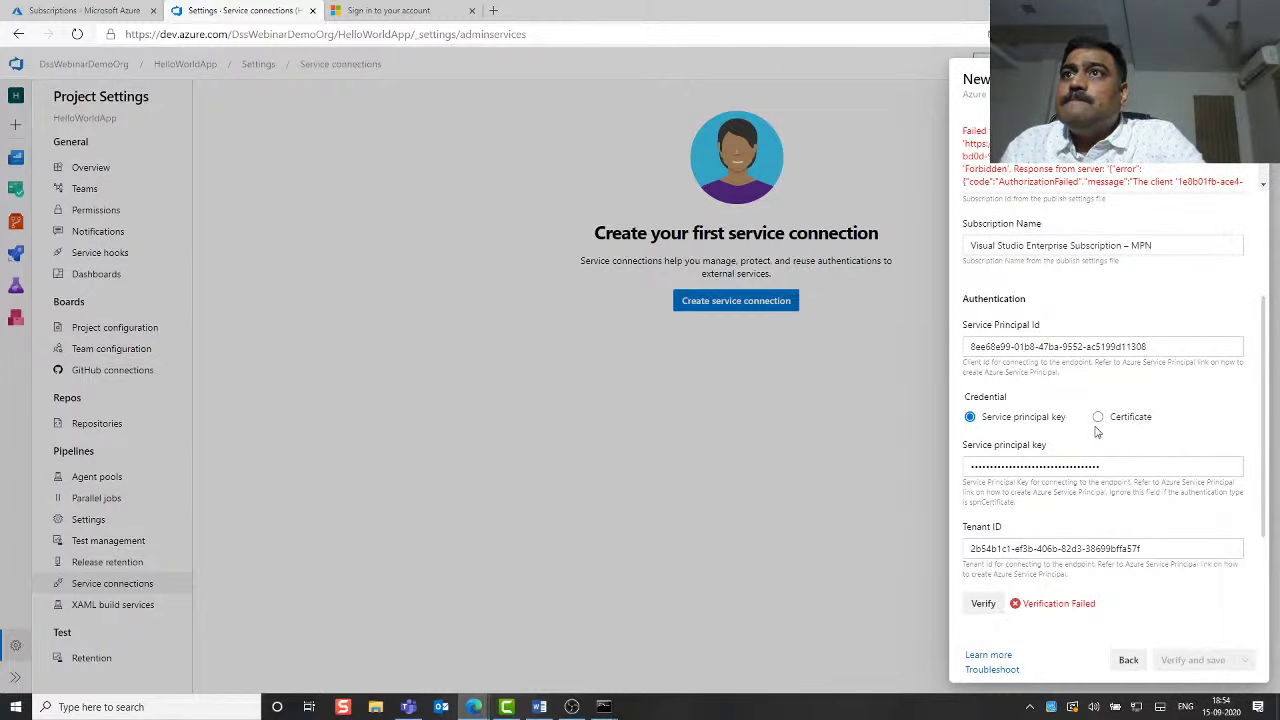
scroll(1125, 262, up, 3)
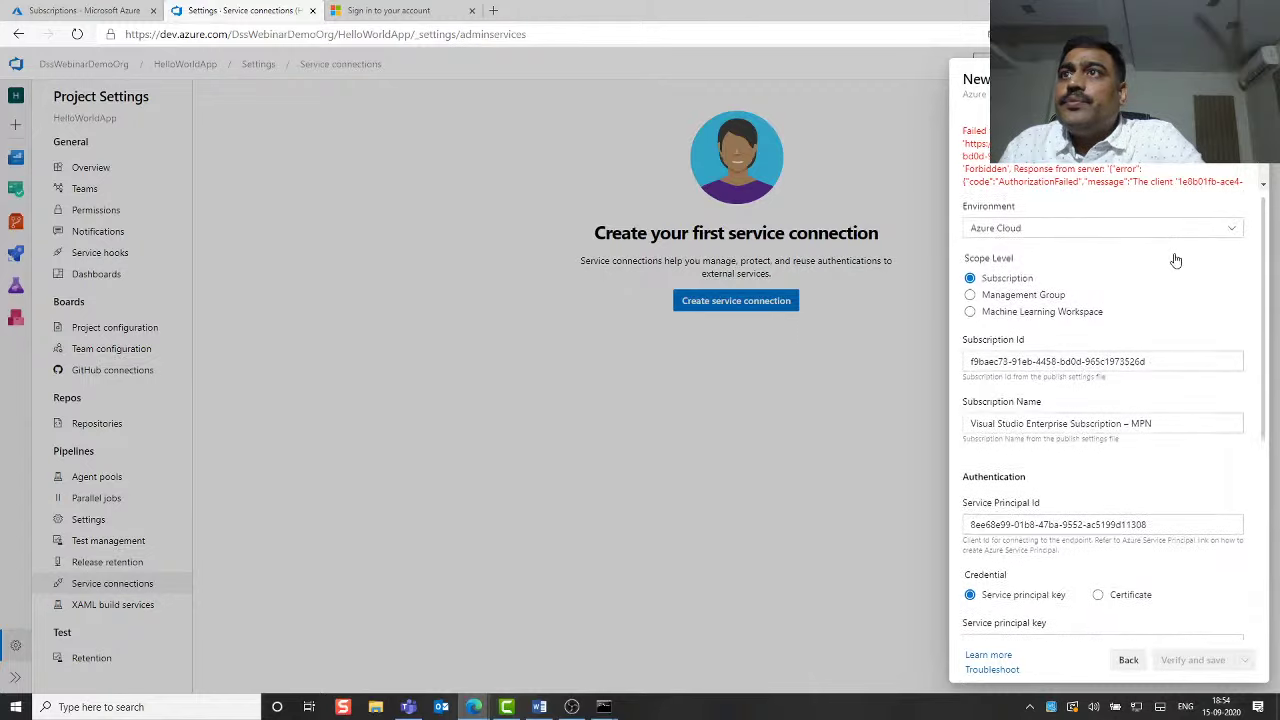
click(125, 8)
In the MPN subscription's Access control (IAM), add an Owner role assignment for AzureDevOps and save.
click(100, 383)
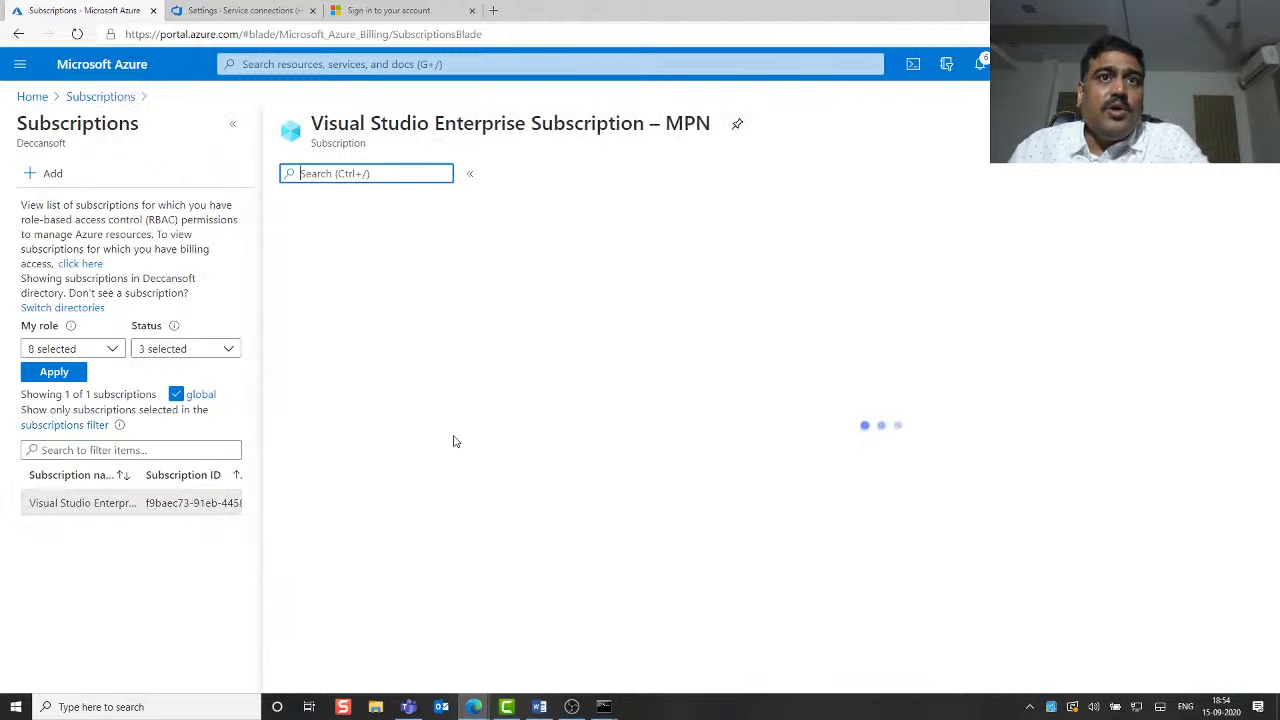
click(345, 256)
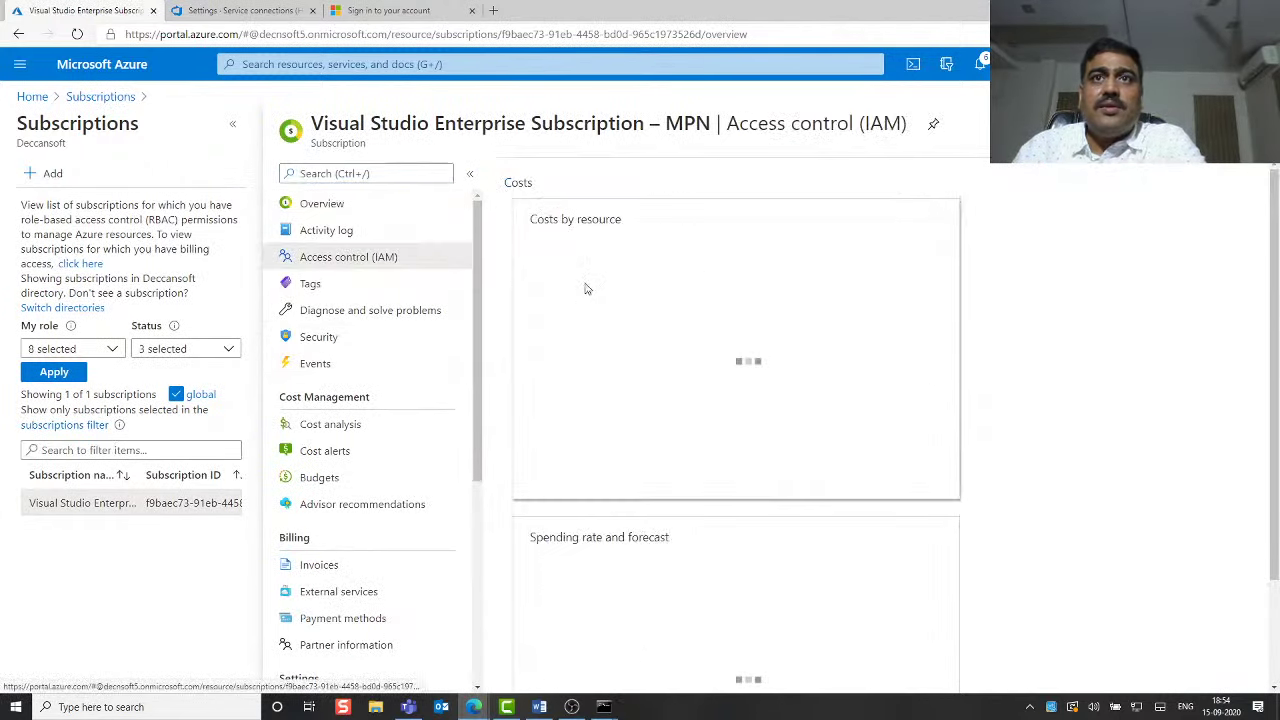
click(873, 388)
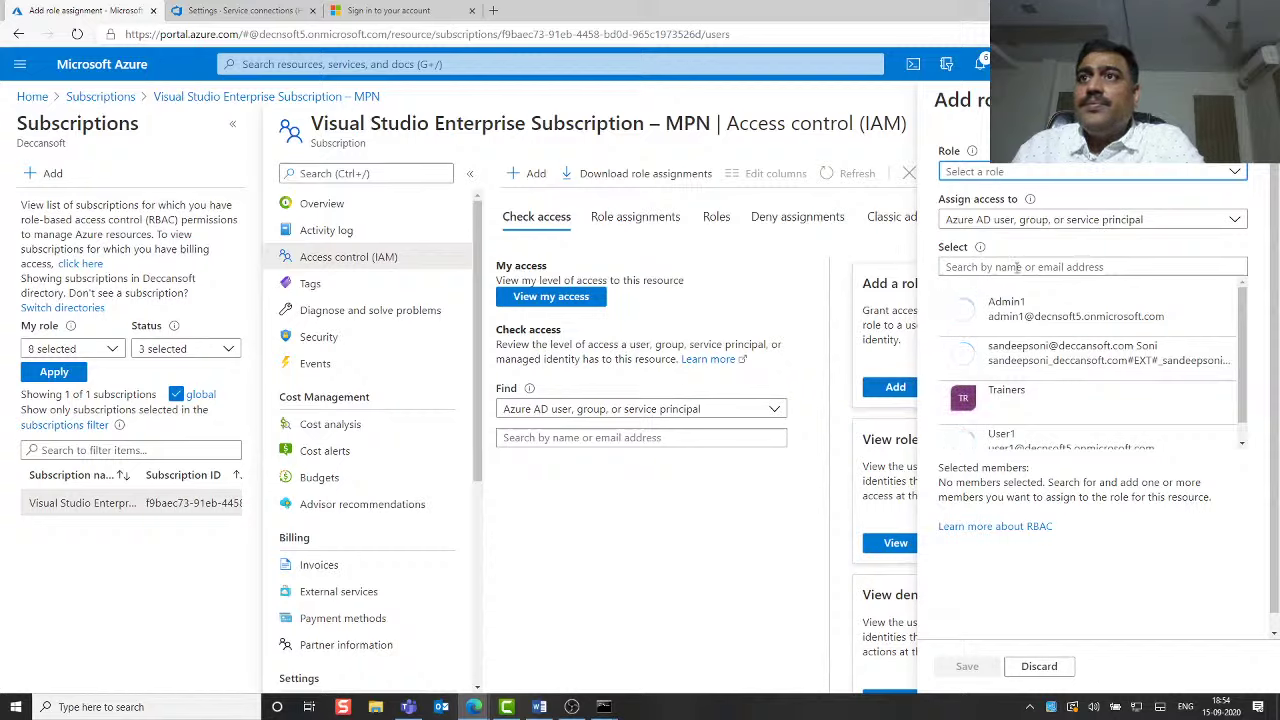
click(1018, 267)
text(DevOps)
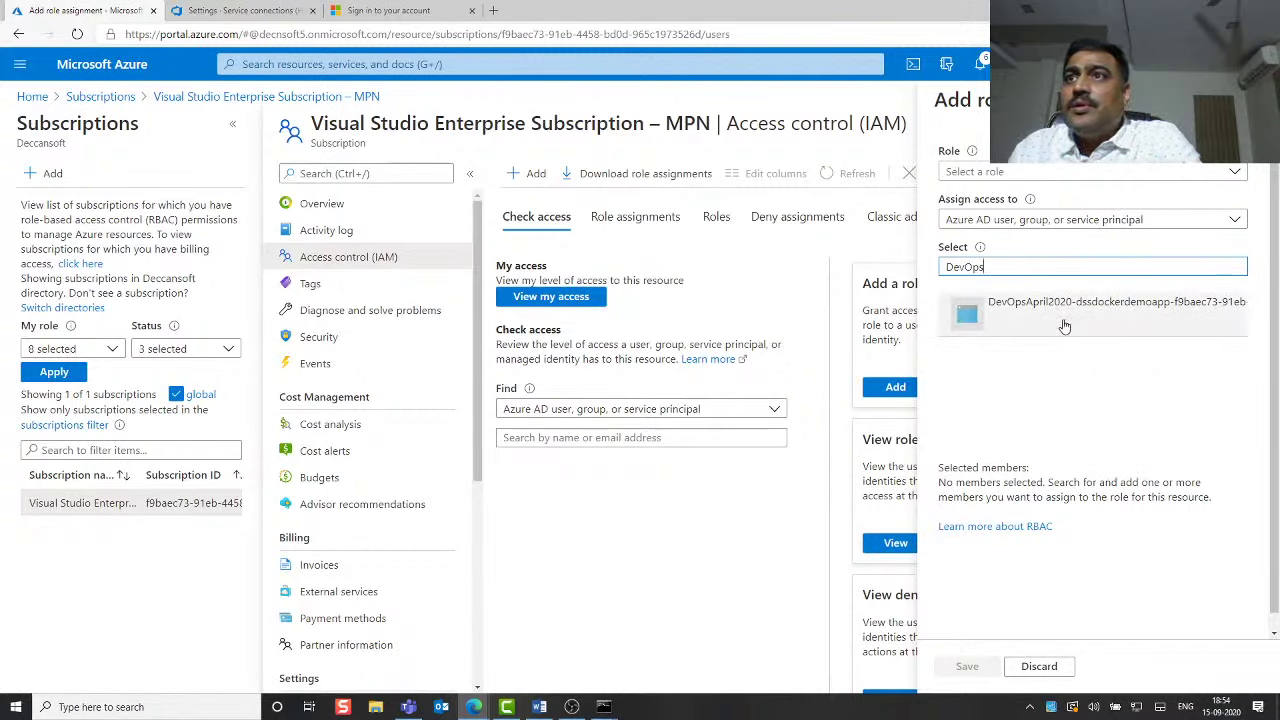
click(996, 172)
click(960, 229)
double_click(955, 266)
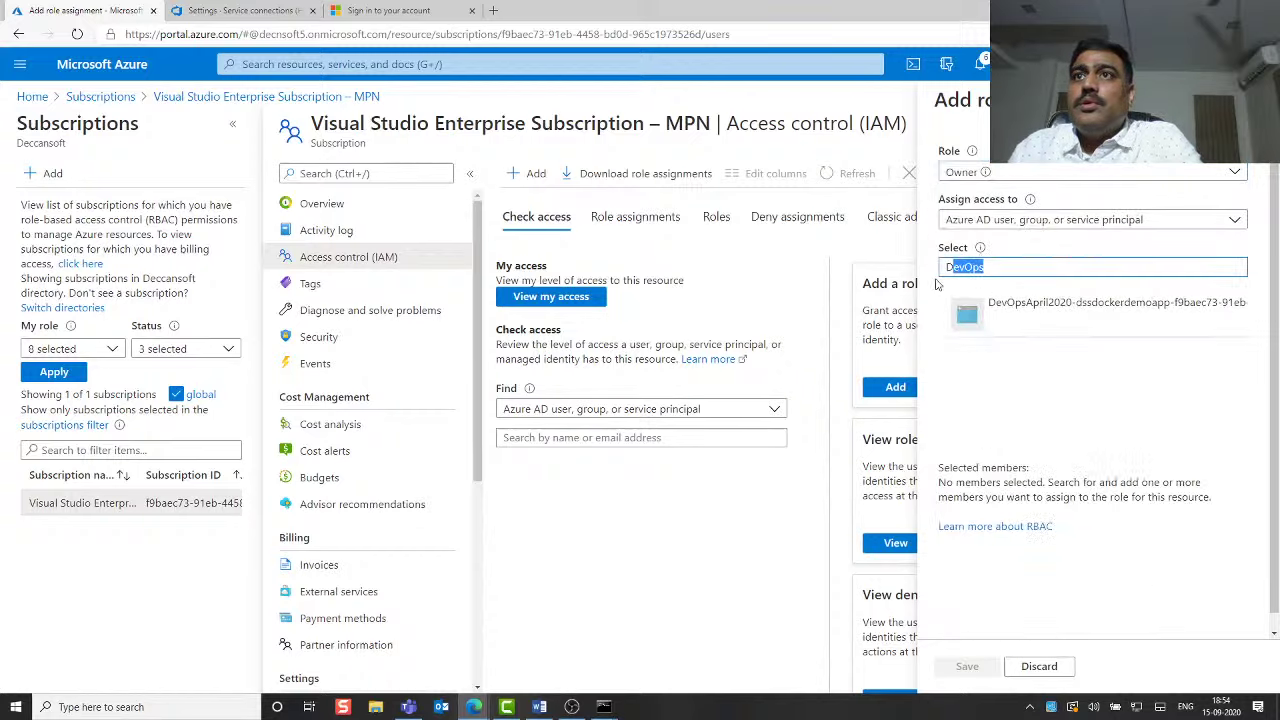
text(Az)
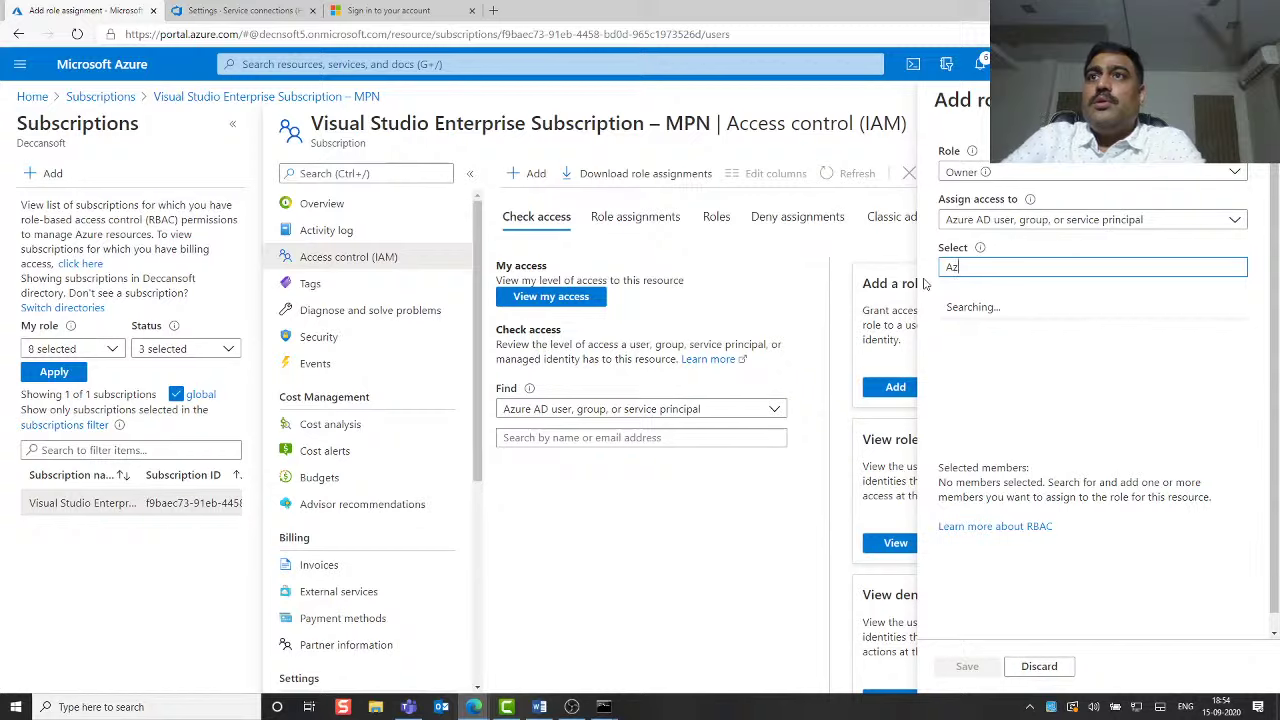
text(u)
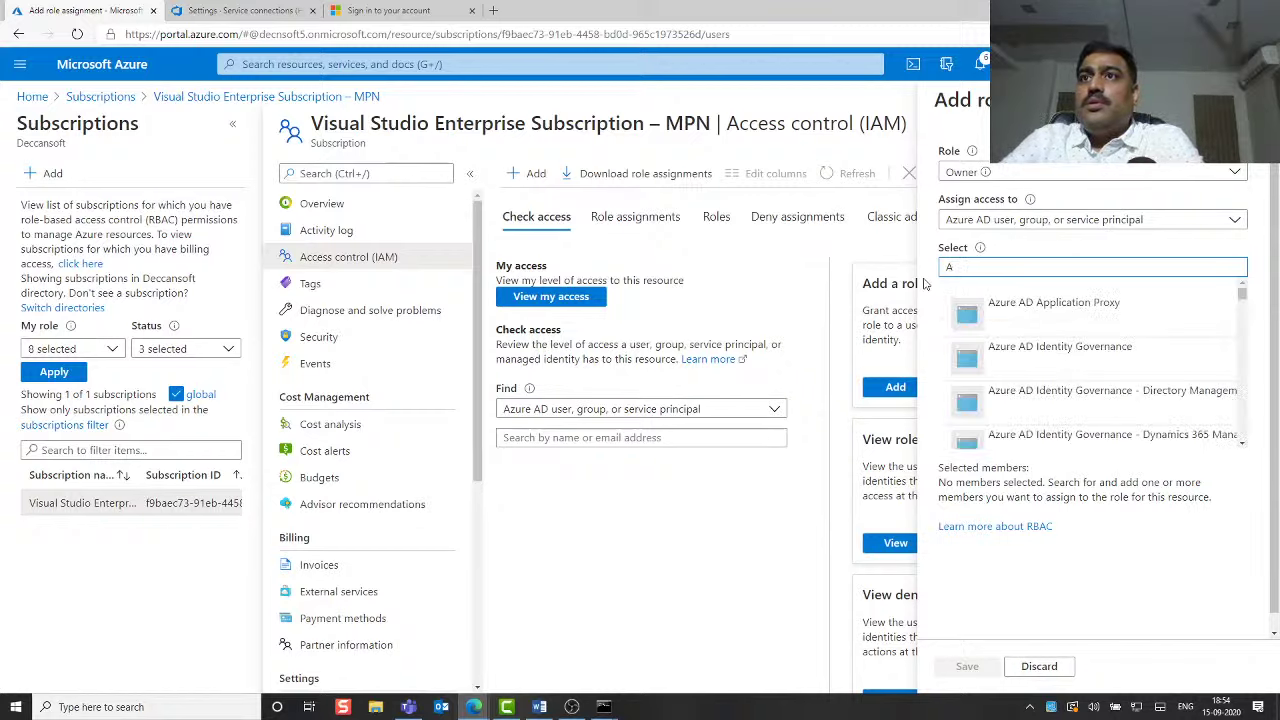
text(re)
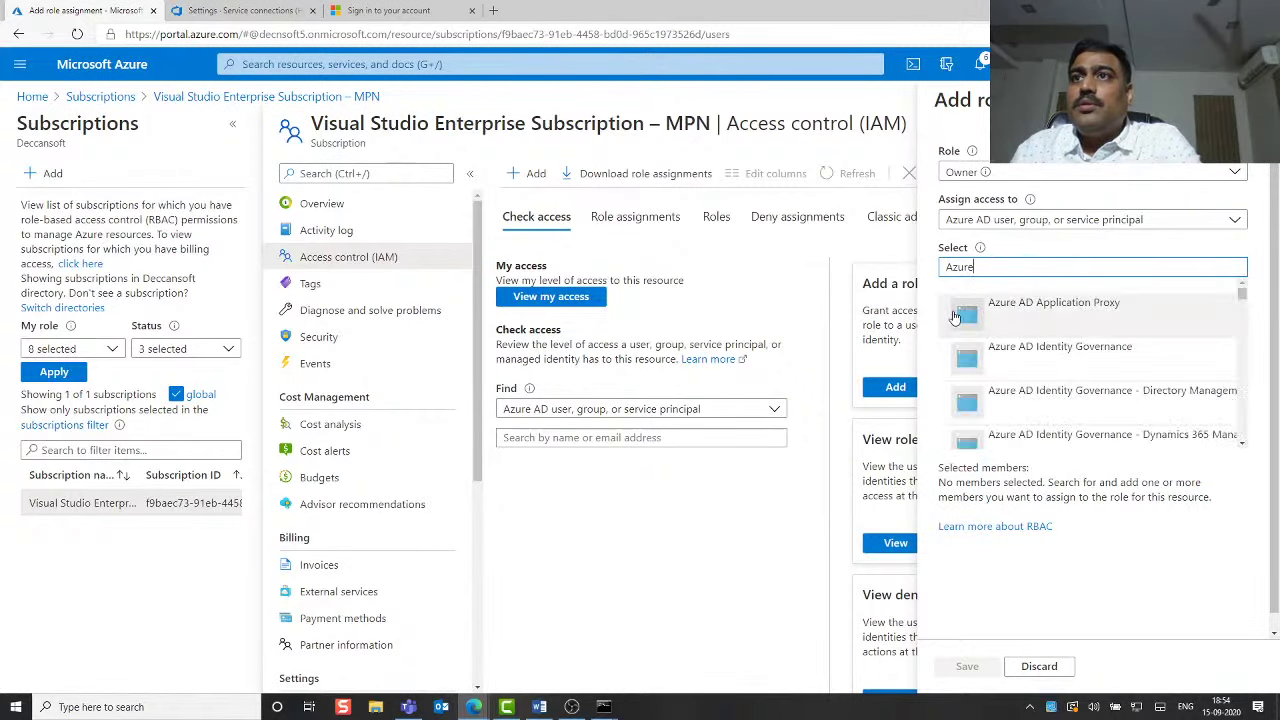
text(Dev)
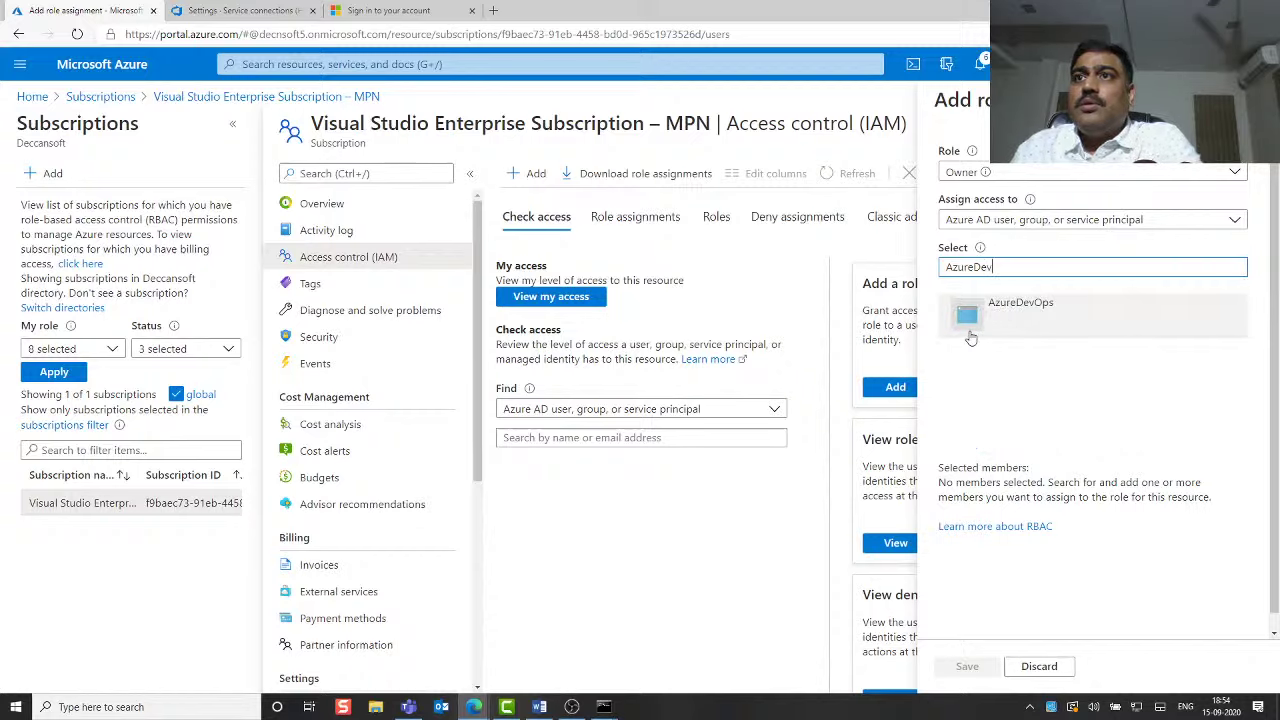
click(970, 332)
click(970, 667)
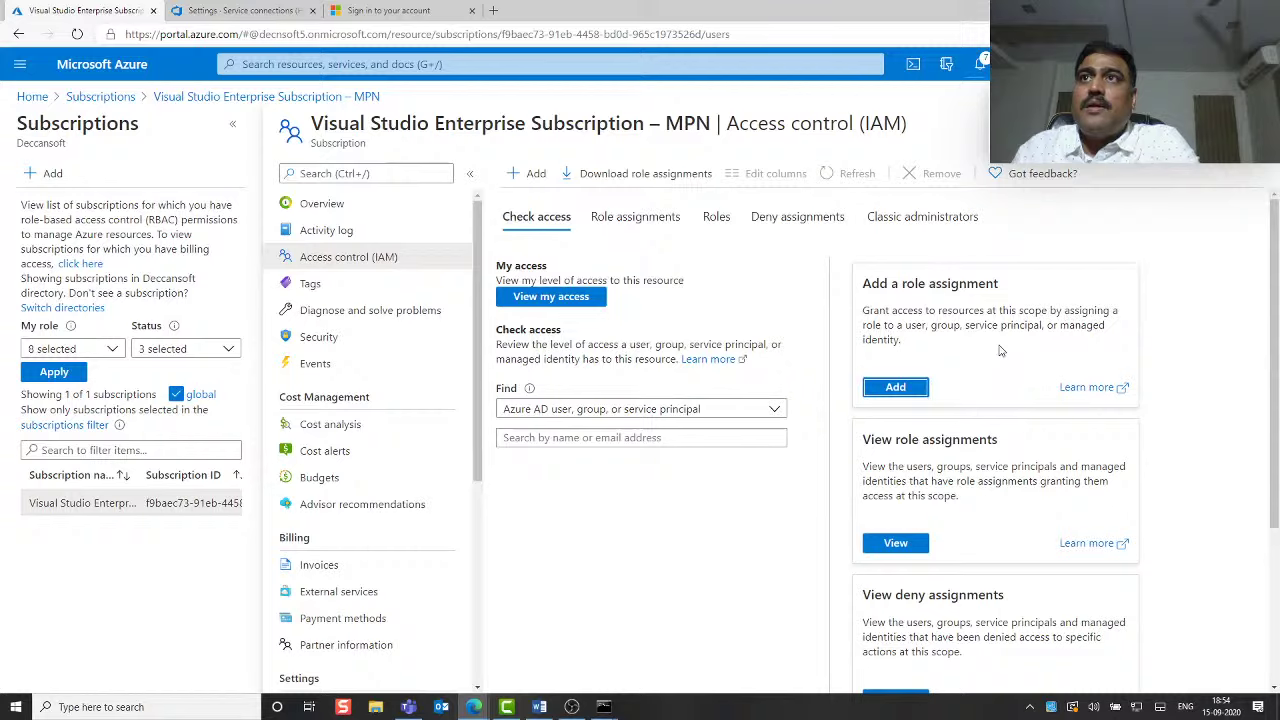
click(248, 12)
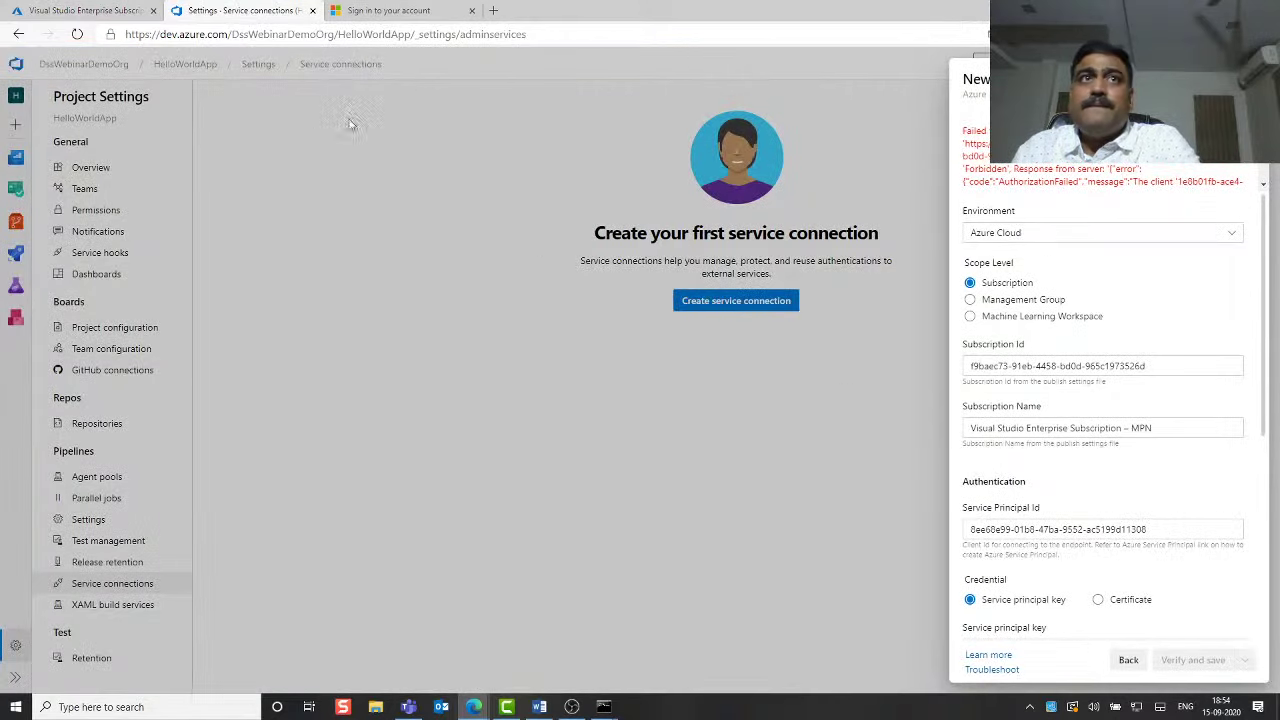
Re-verify the service connection credentials, which now succeed.
click(135, 20)
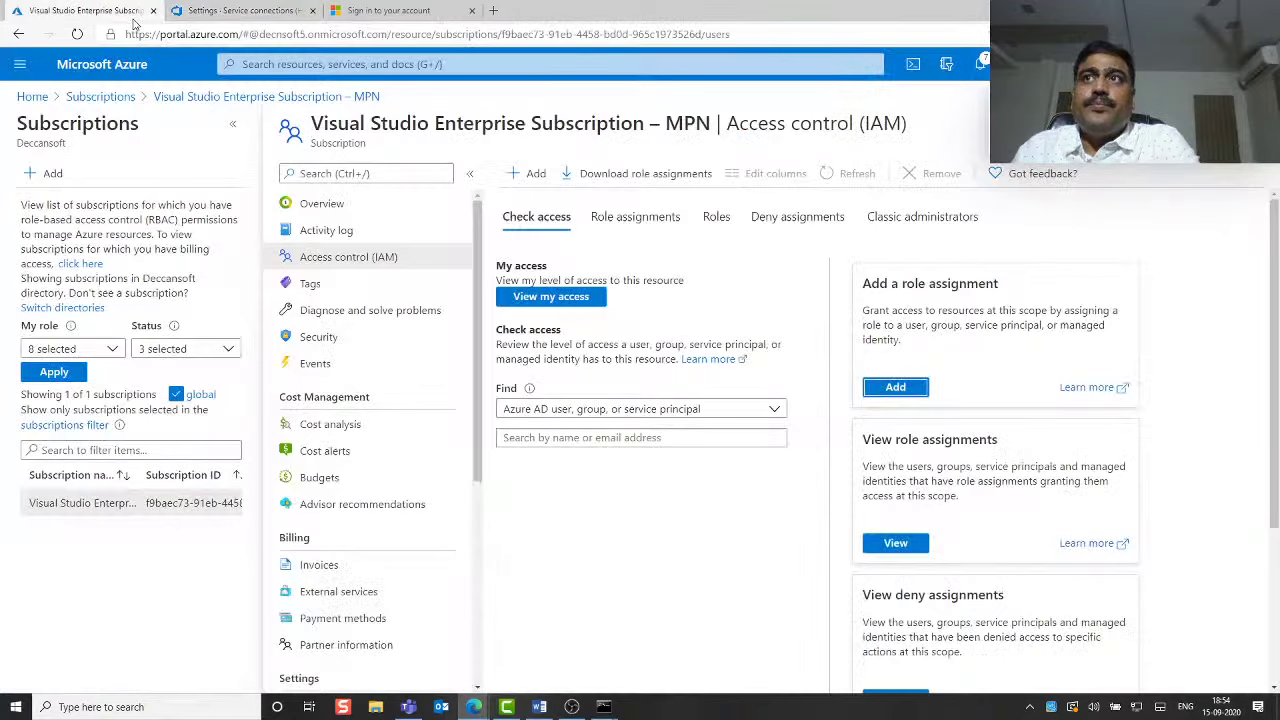
click(215, 12)
scroll(1100, 470, down, 4)
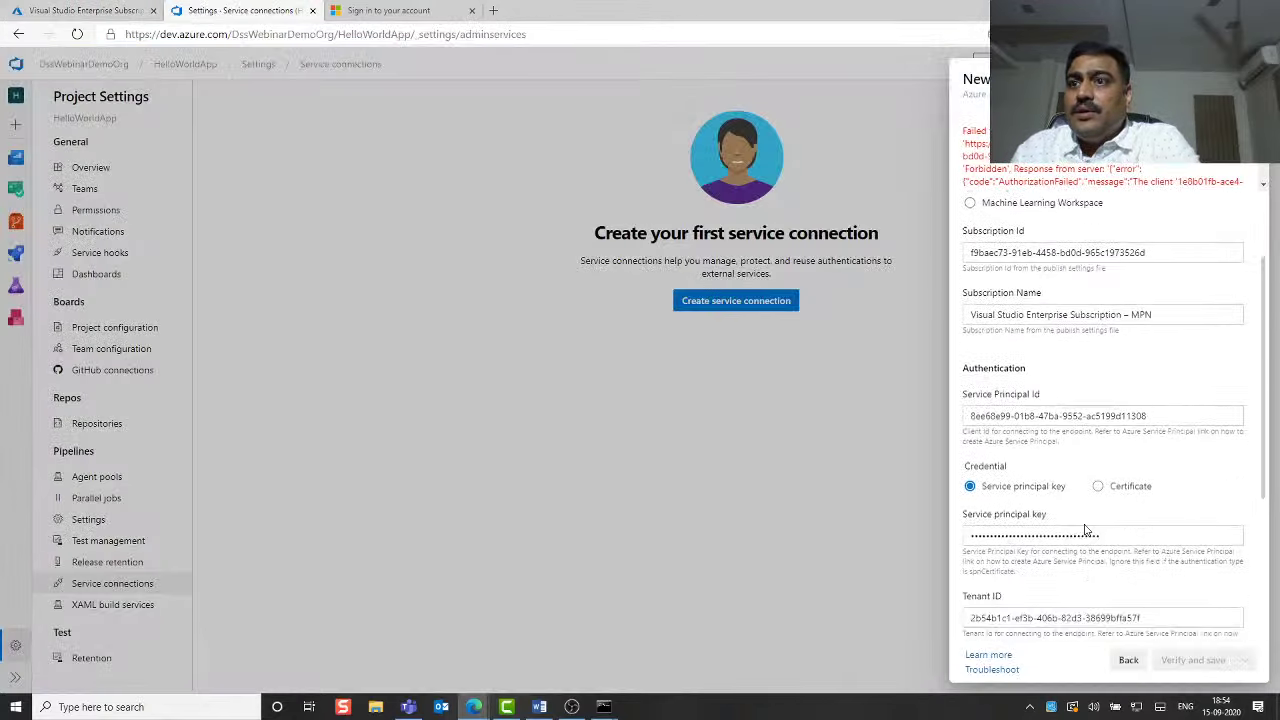
click(980, 452)
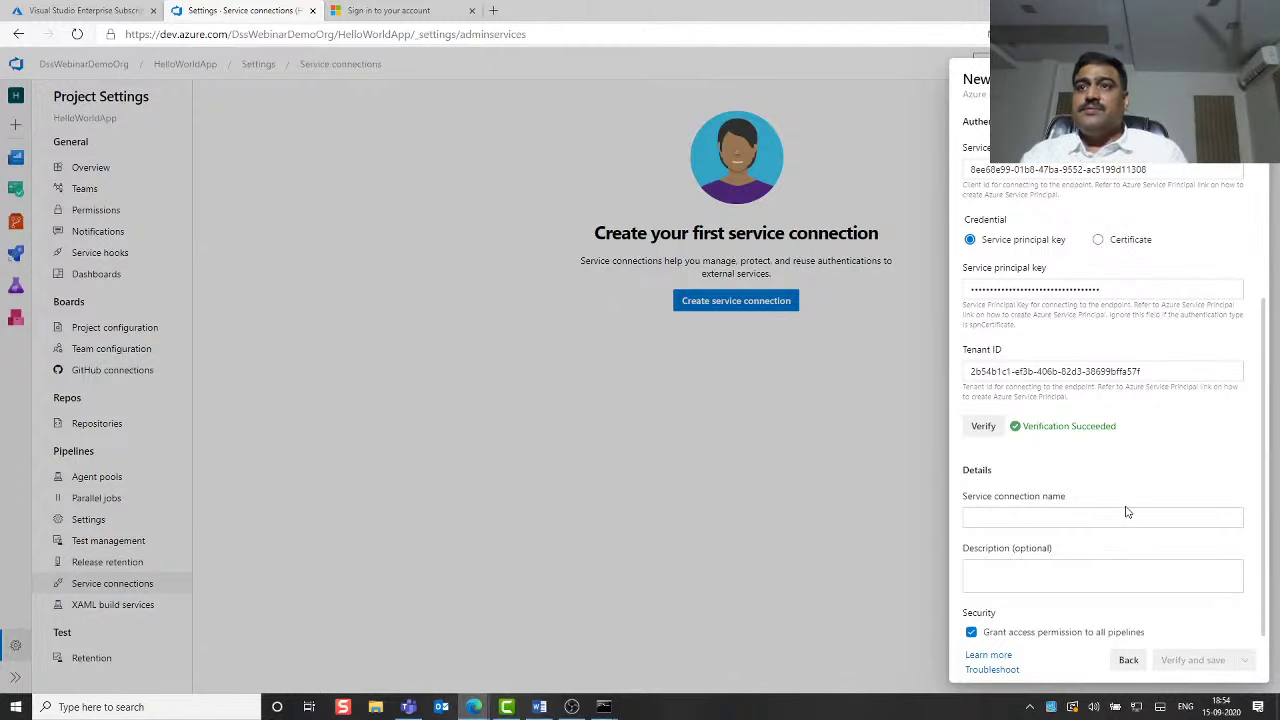
Name the connection 'Azure MPN Connection' and save it with Verify and save.
click(1060, 515)
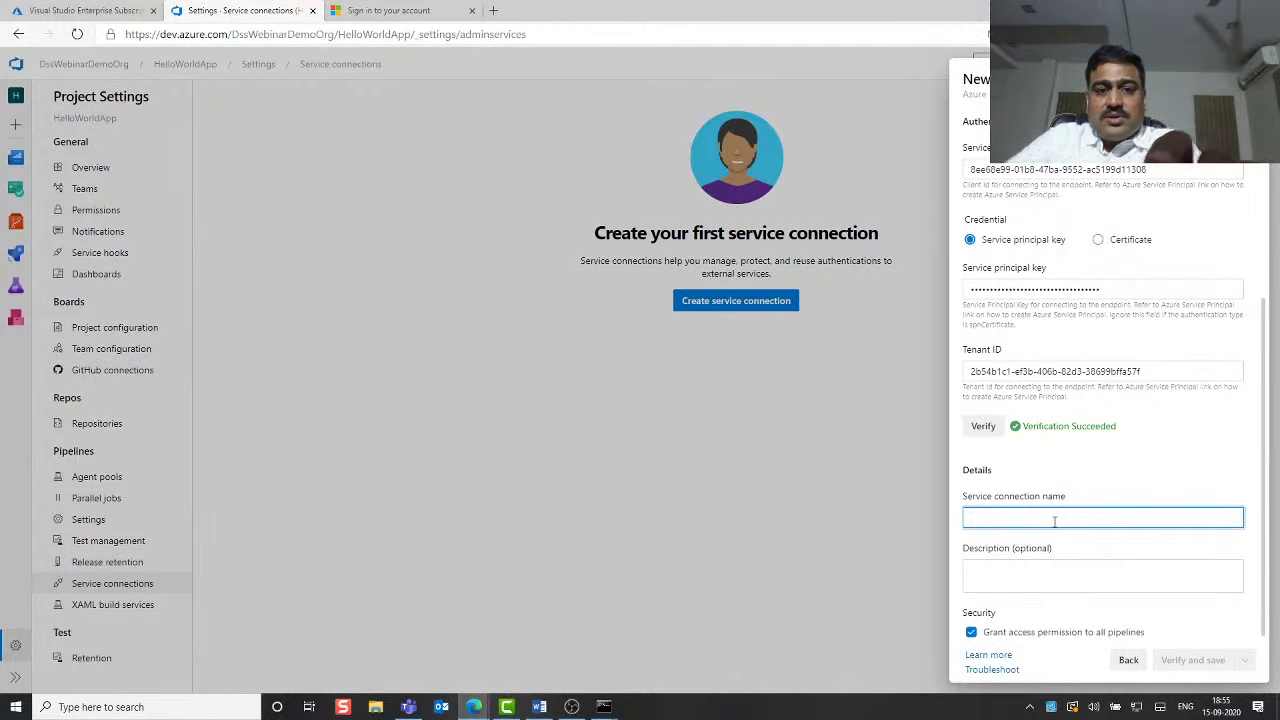
text(Azure)
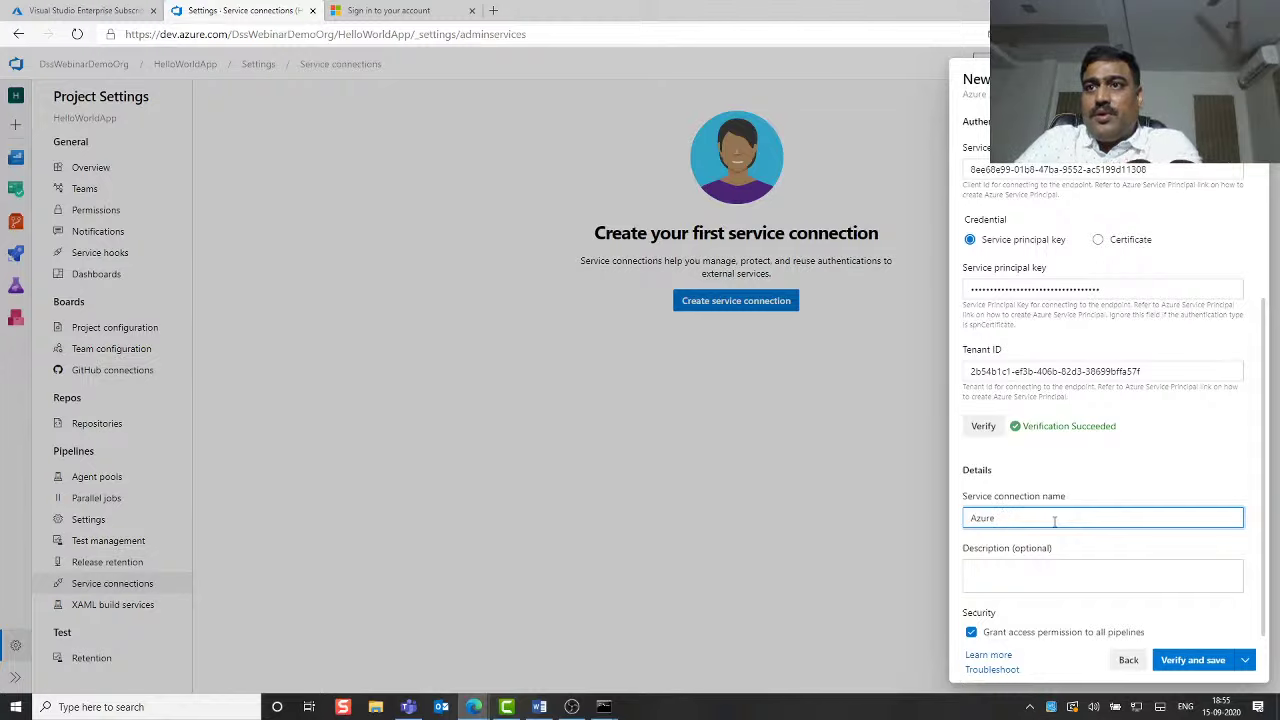
text(M)
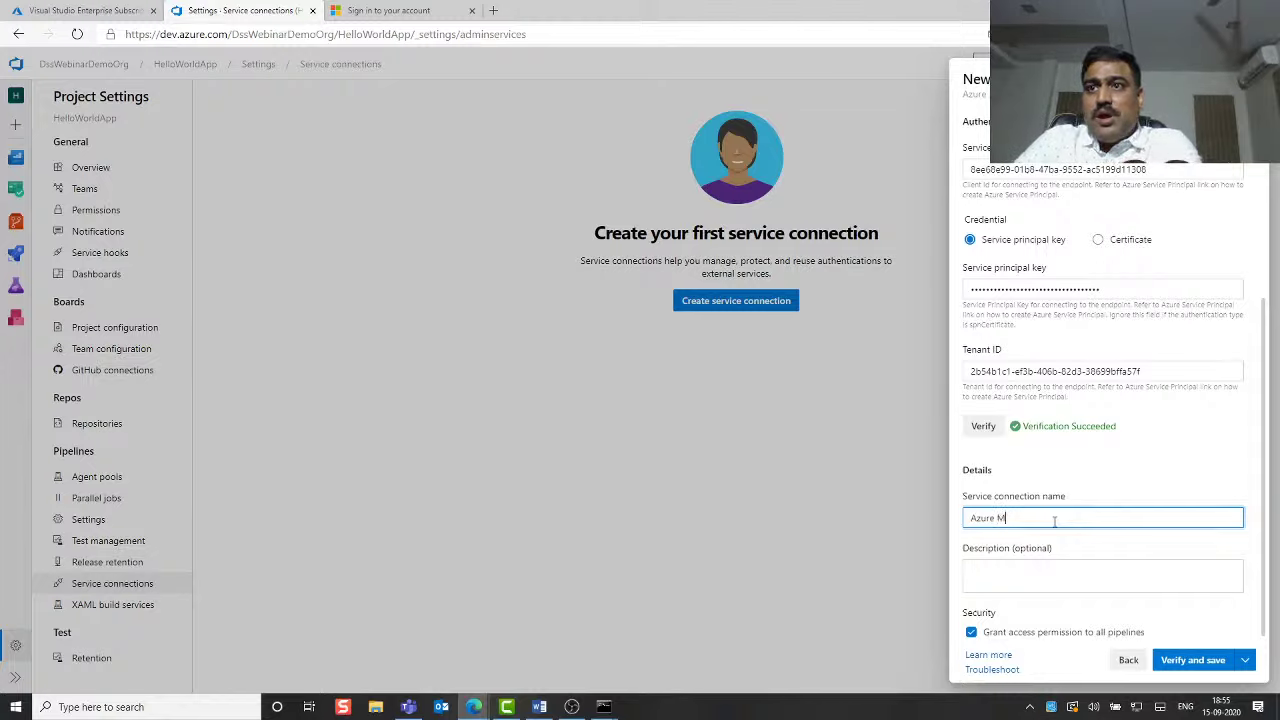
text(PN)
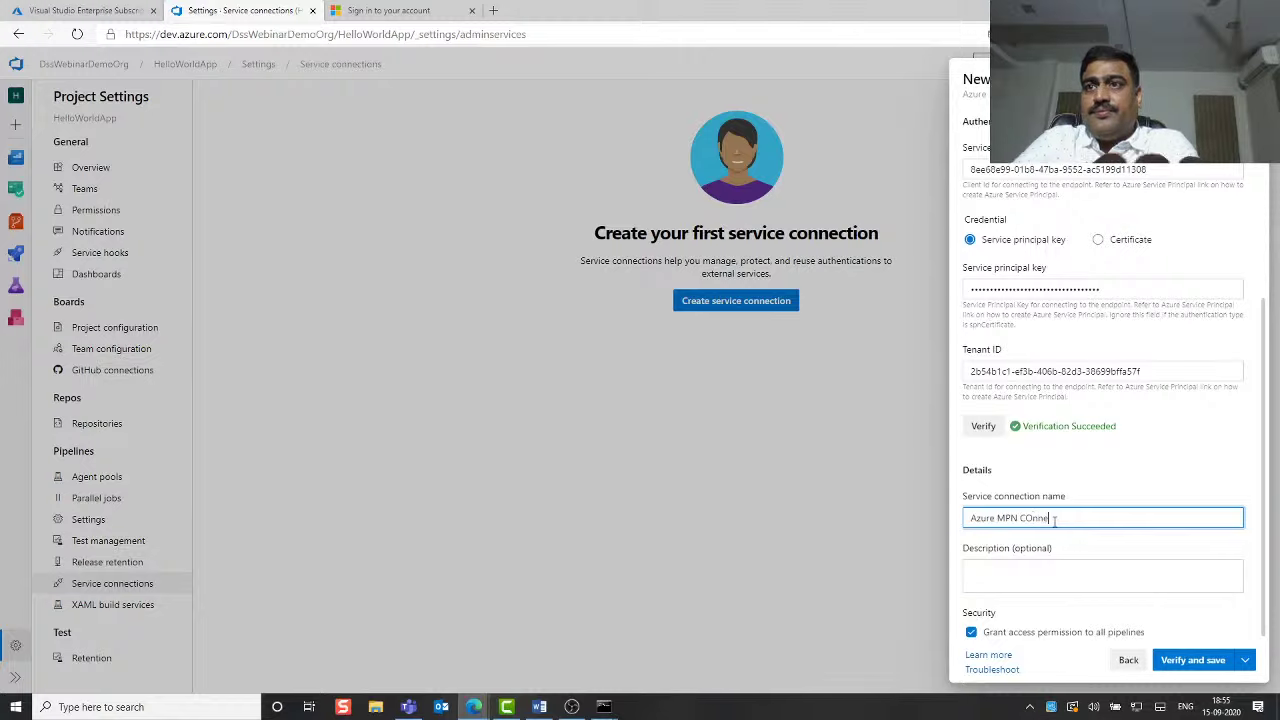
text( Connection)
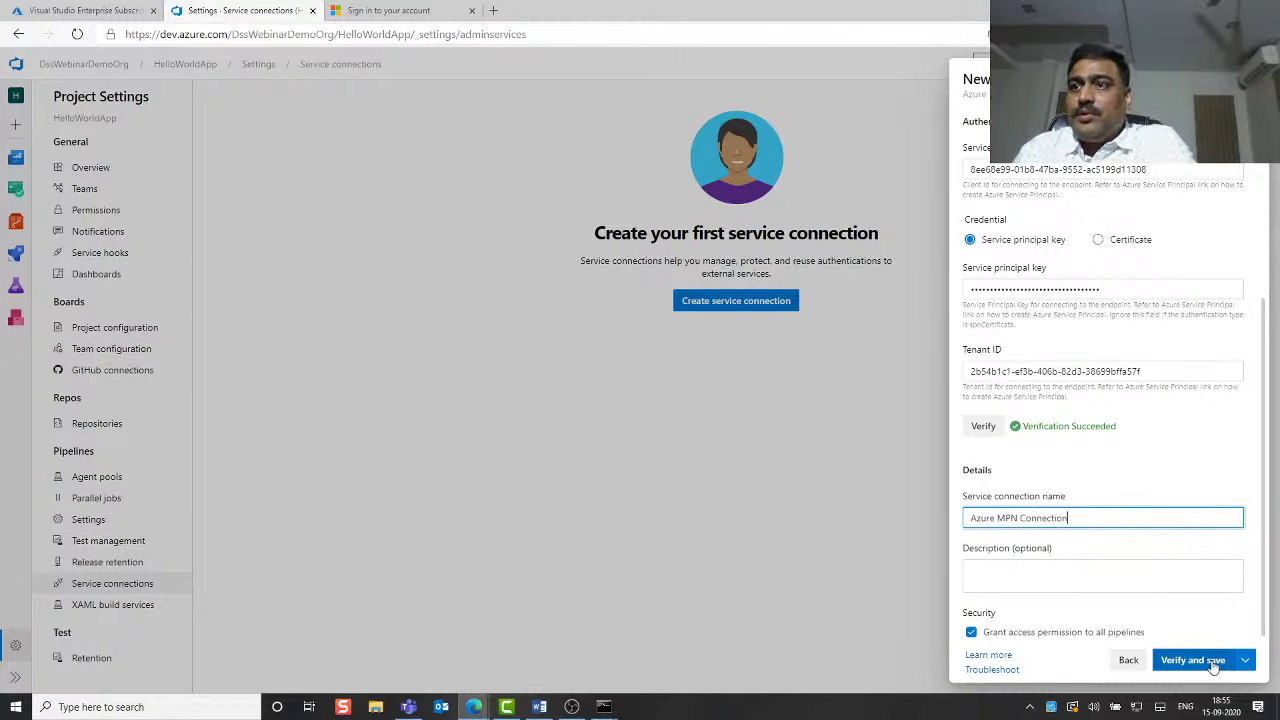
click(1212, 664)
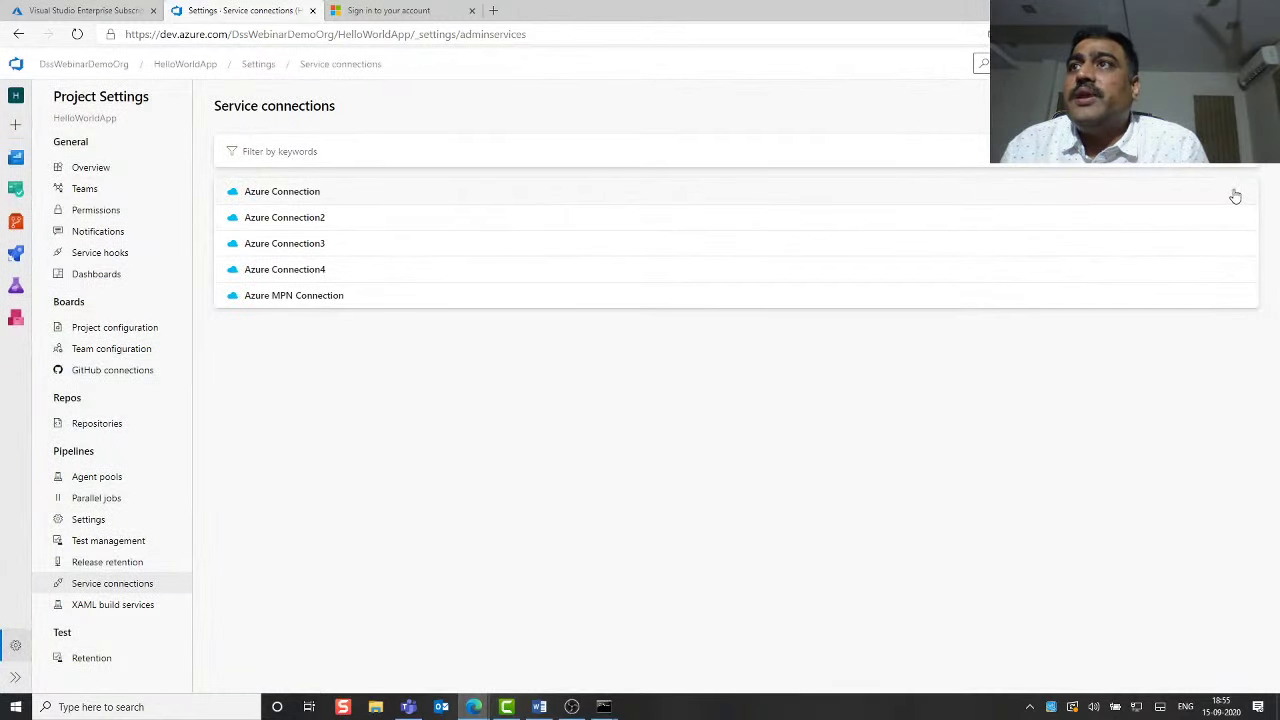
Delete the Azure Connection and Azure Connection2 service connections, confirming past the cleanup errors.
click(250, 194)
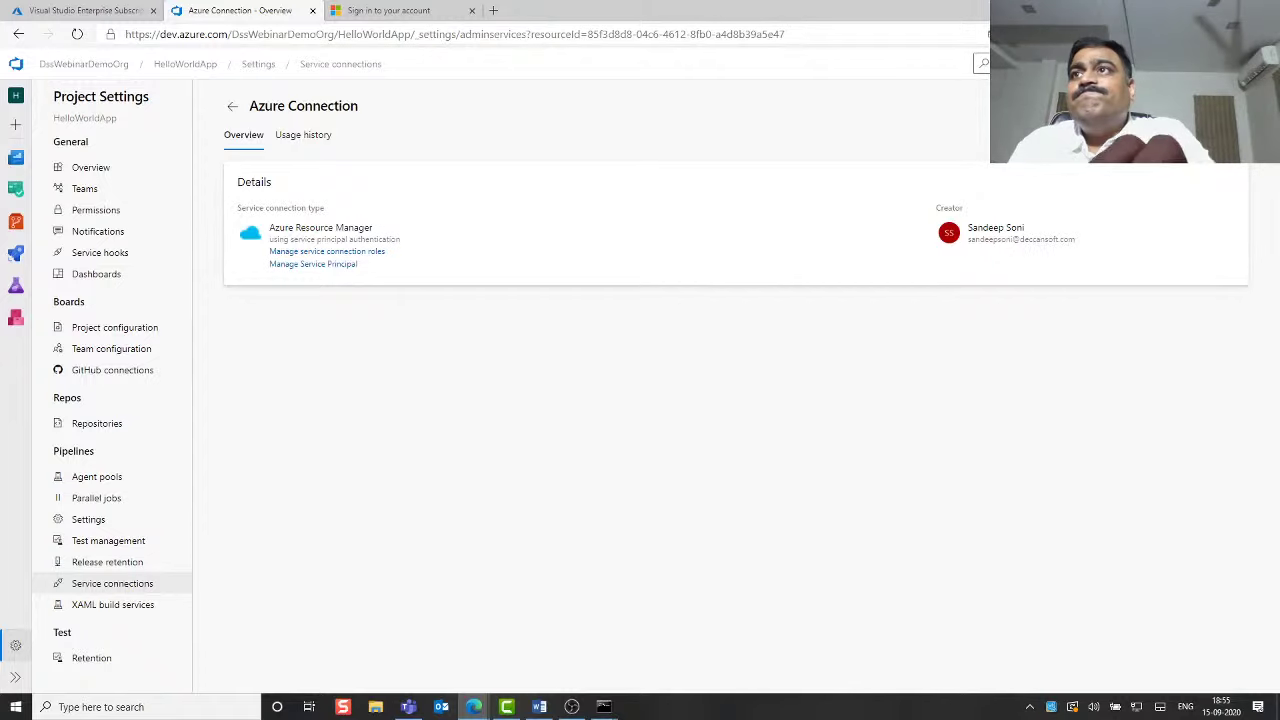
click(1141, 190)
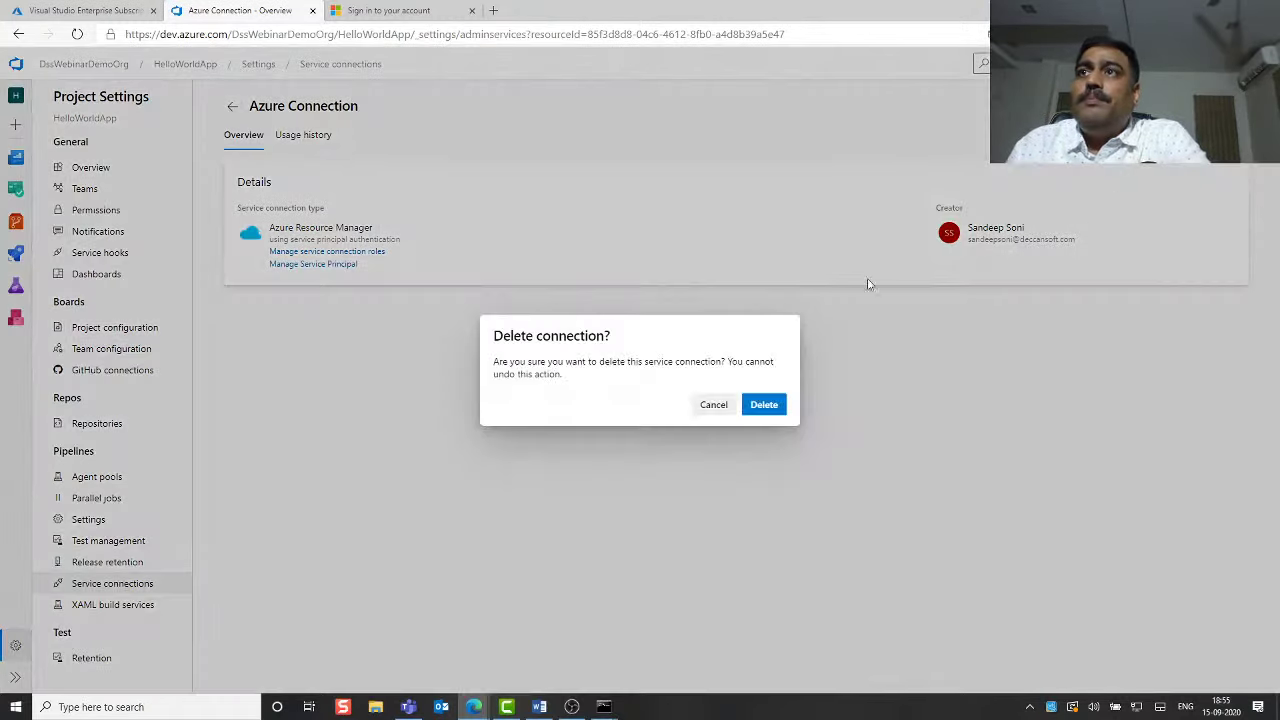
click(763, 404)
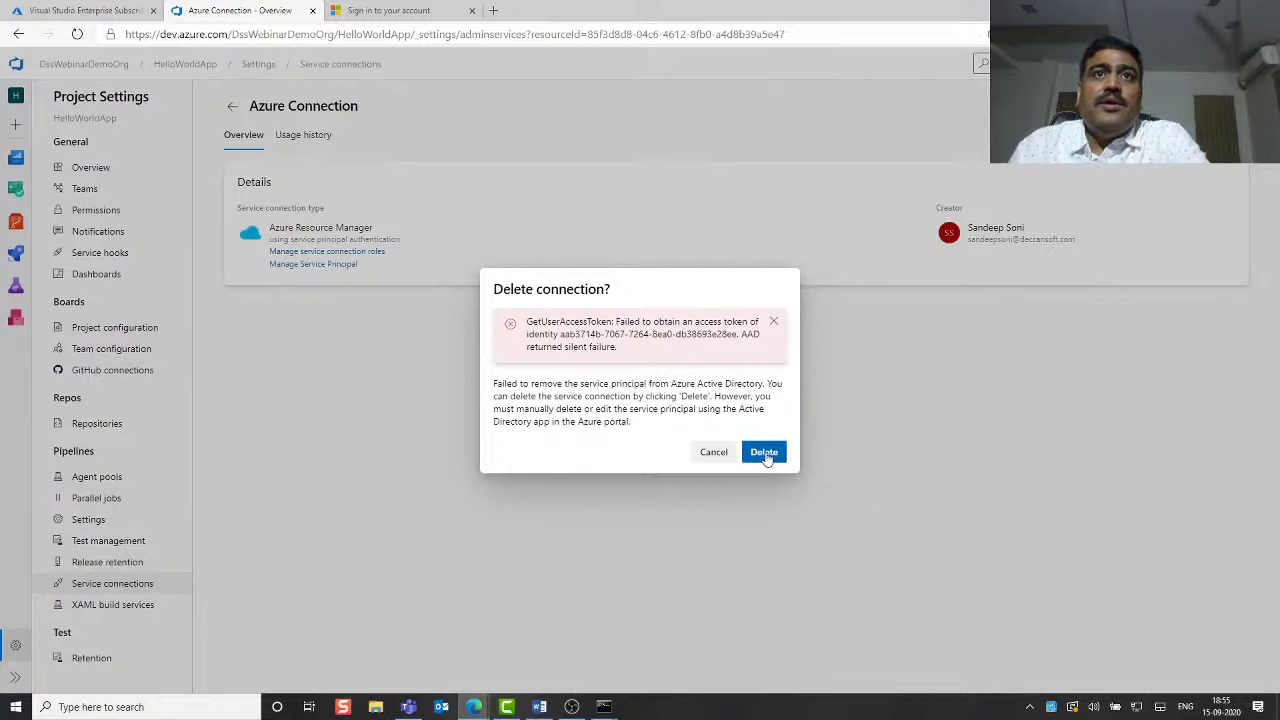
click(764, 452)
click(1246, 194)
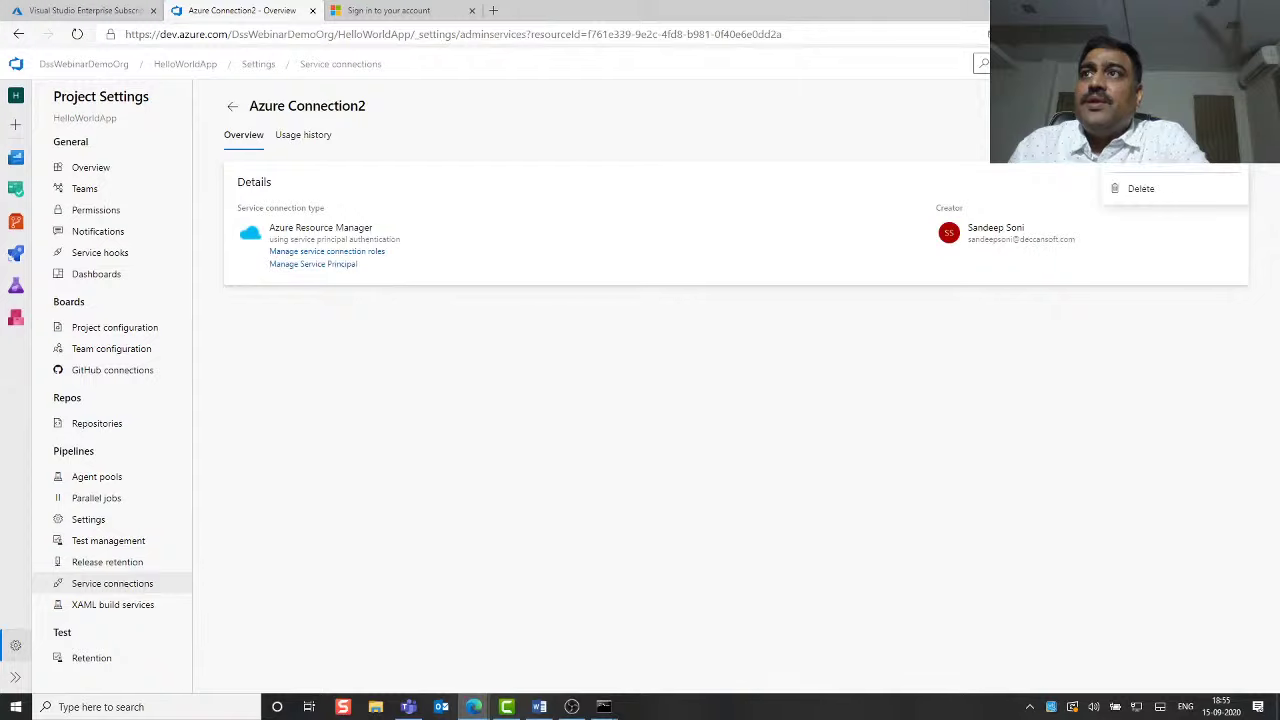
click(1141, 189)
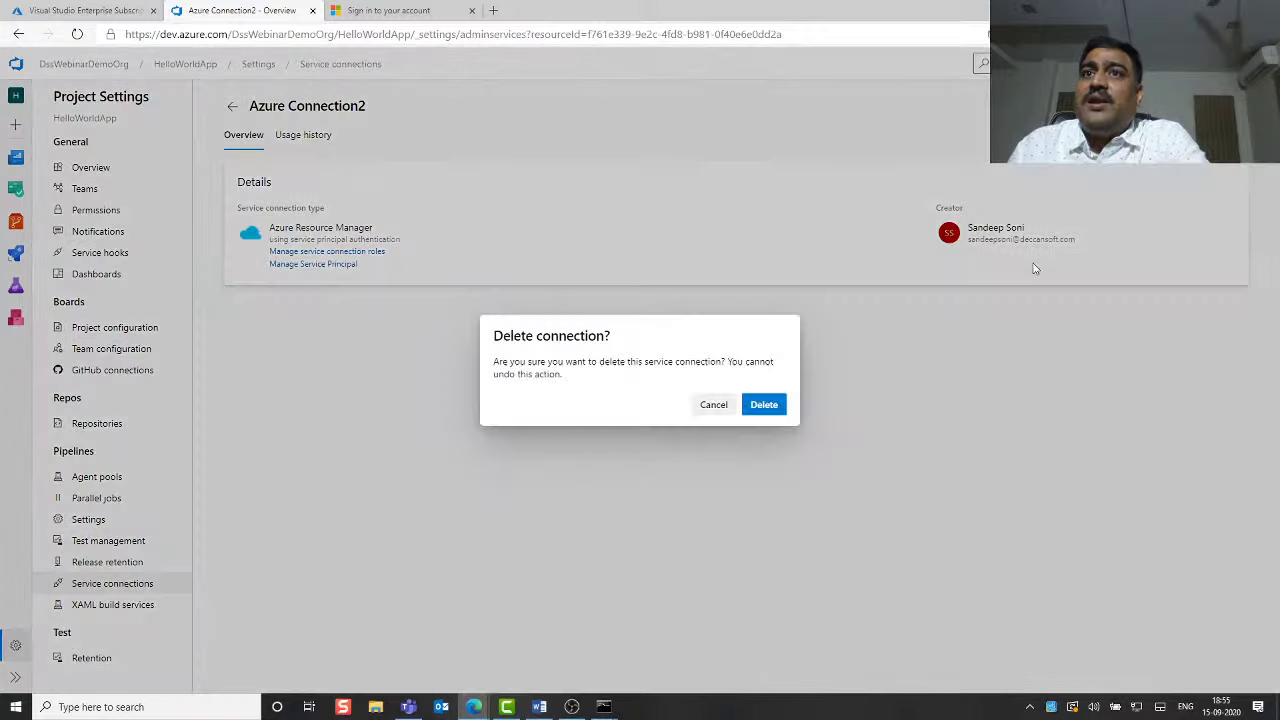
click(764, 412)
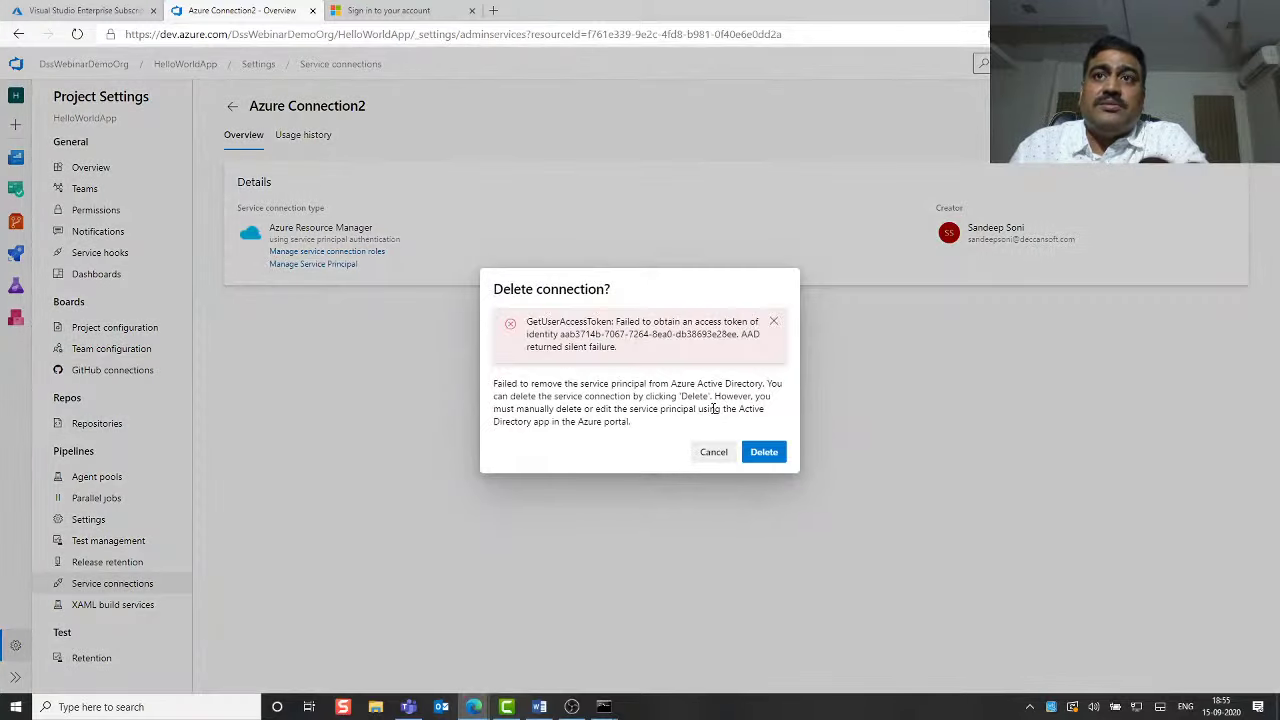
click(784, 452)
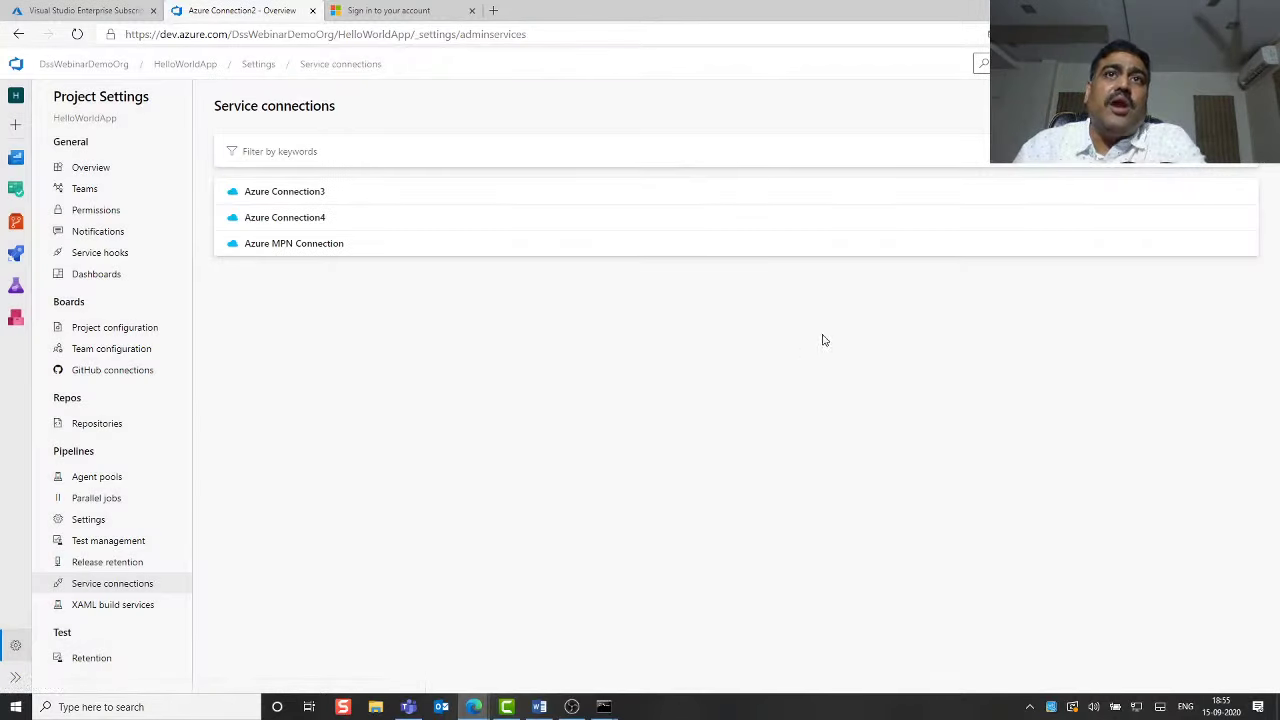
Delete Azure Connection3 and Azure Connection4, then open Azure MPN Connection's details.
click(1231, 191)
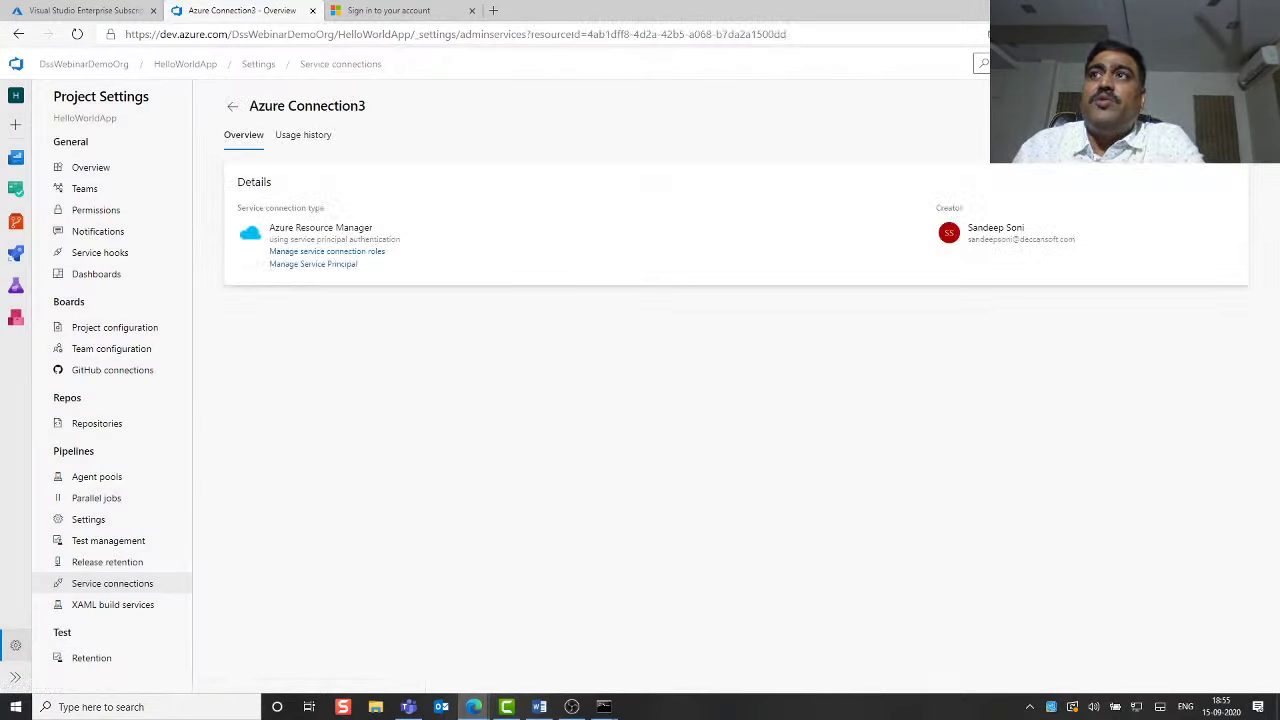
click(1233, 105)
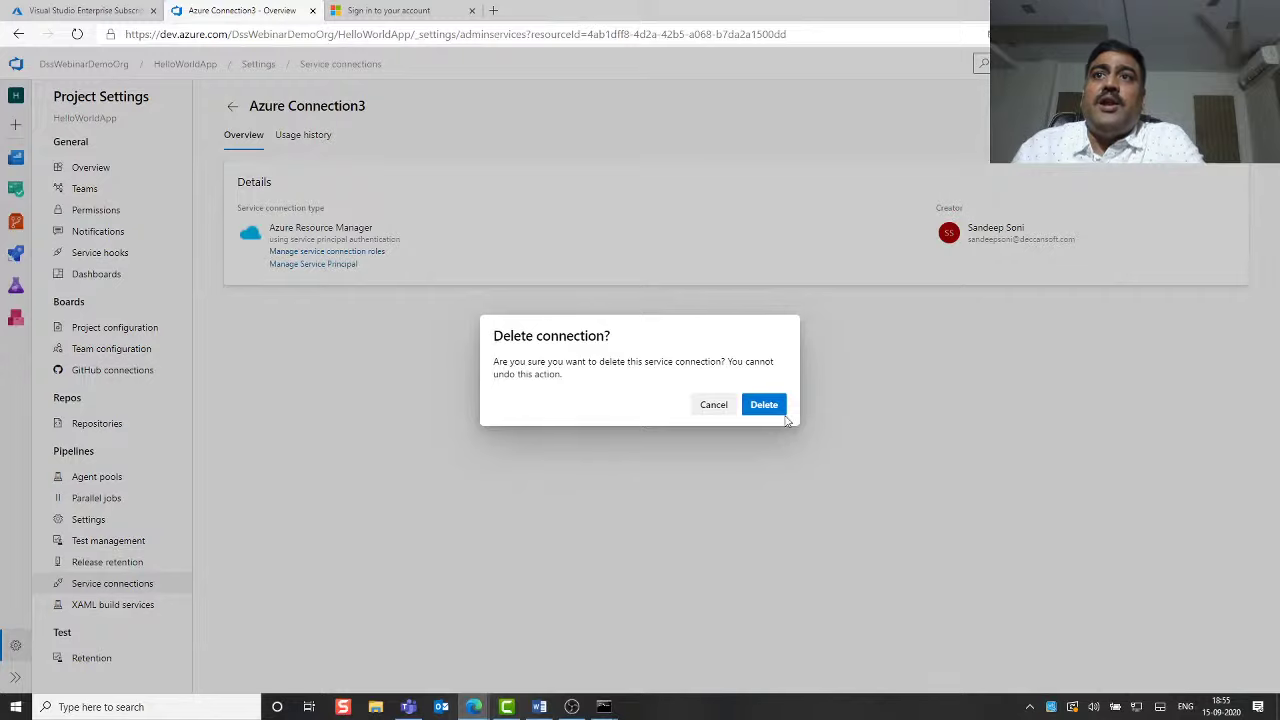
click(778, 410)
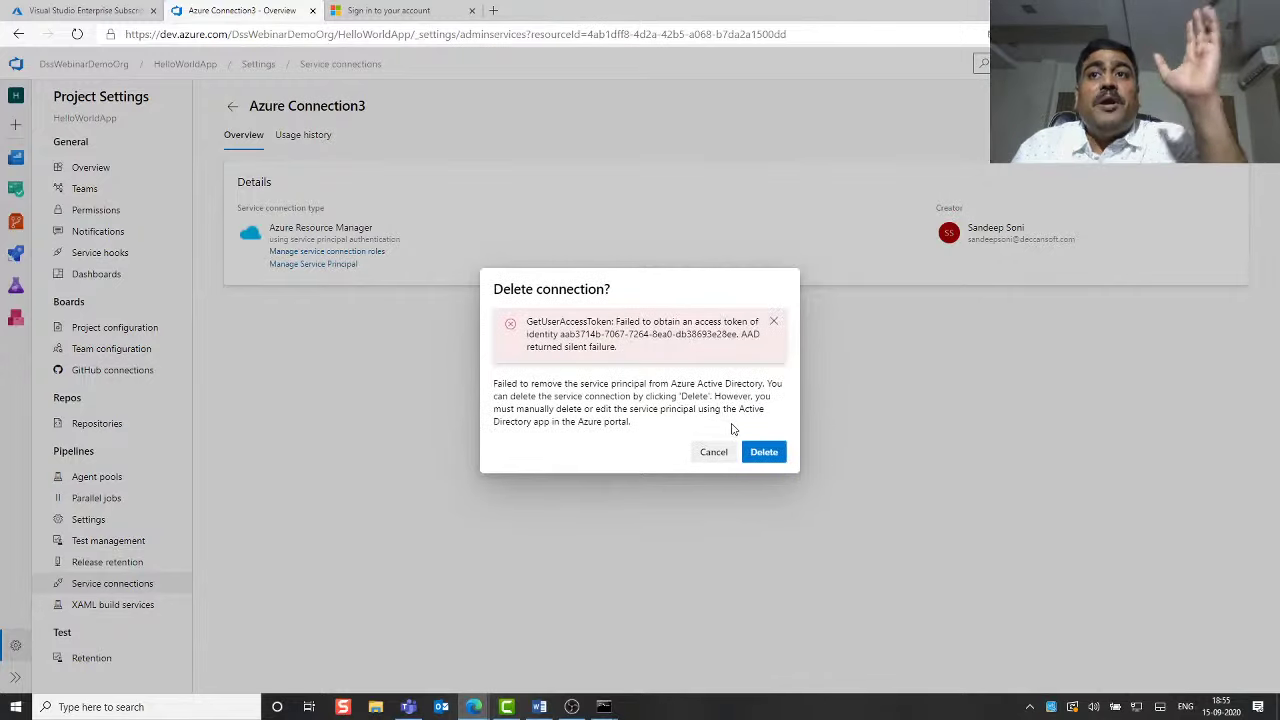
click(764, 452)
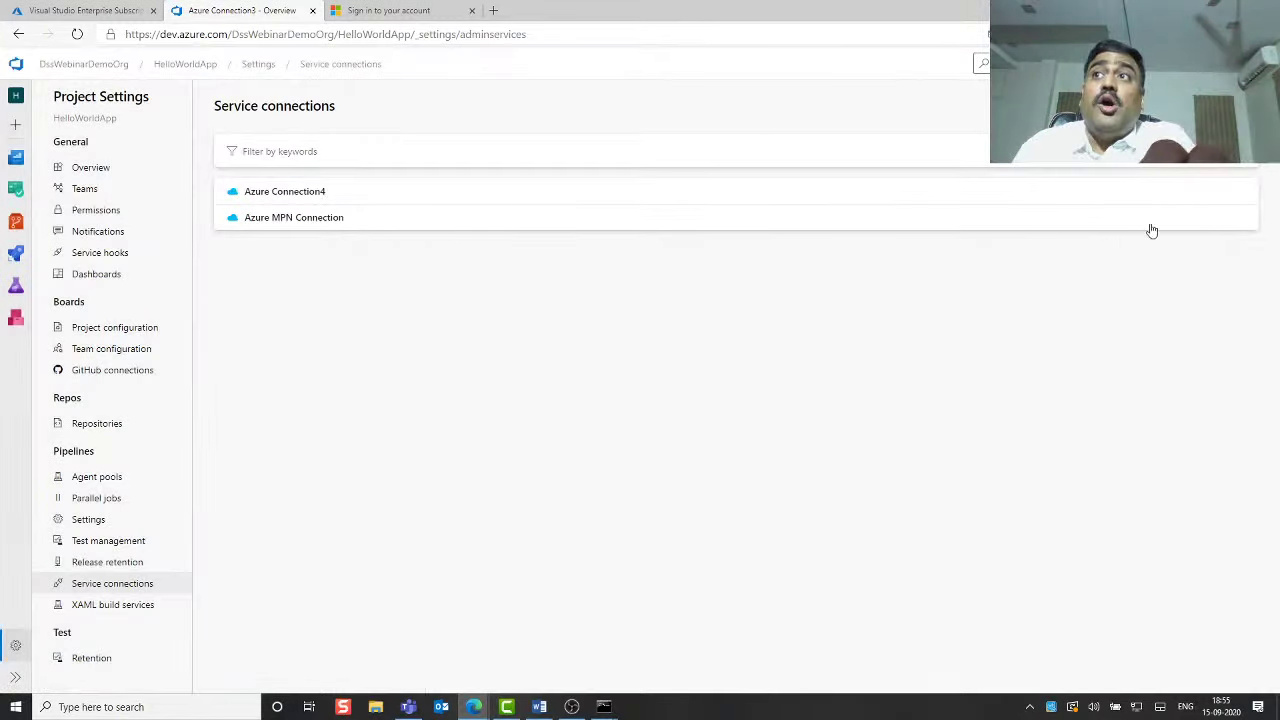
click(1243, 191)
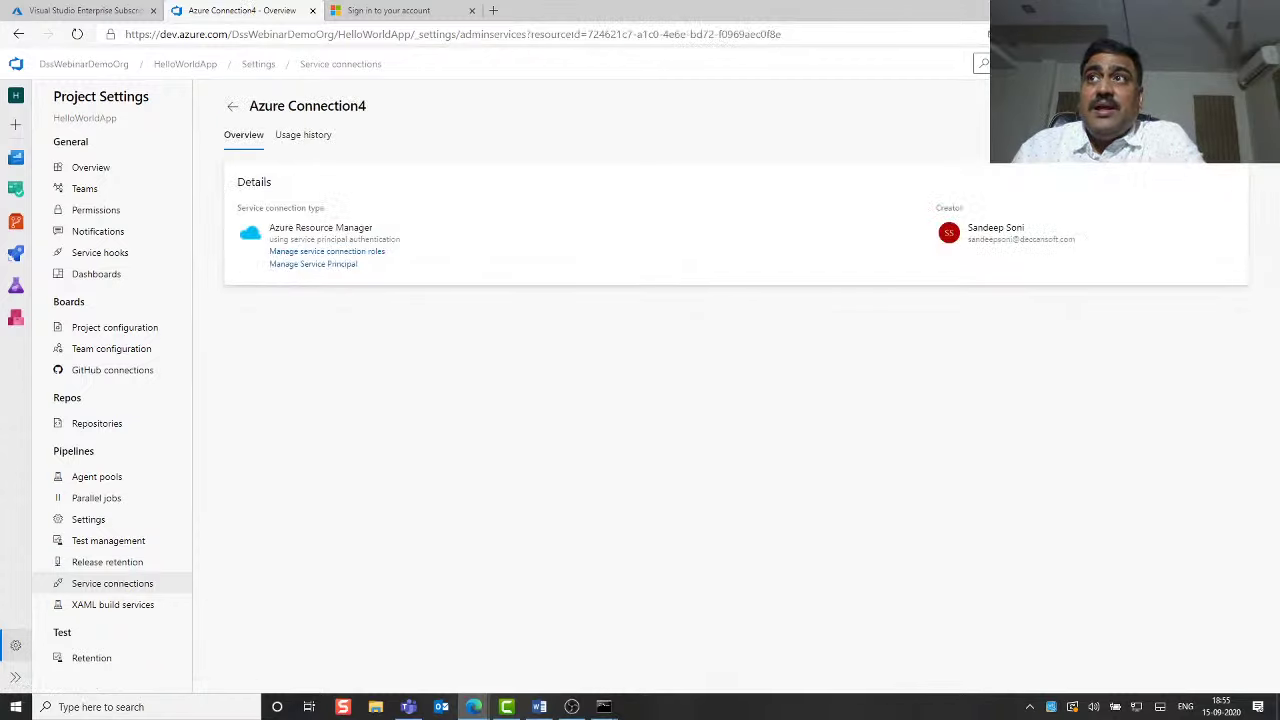
click(1155, 196)
click(764, 408)
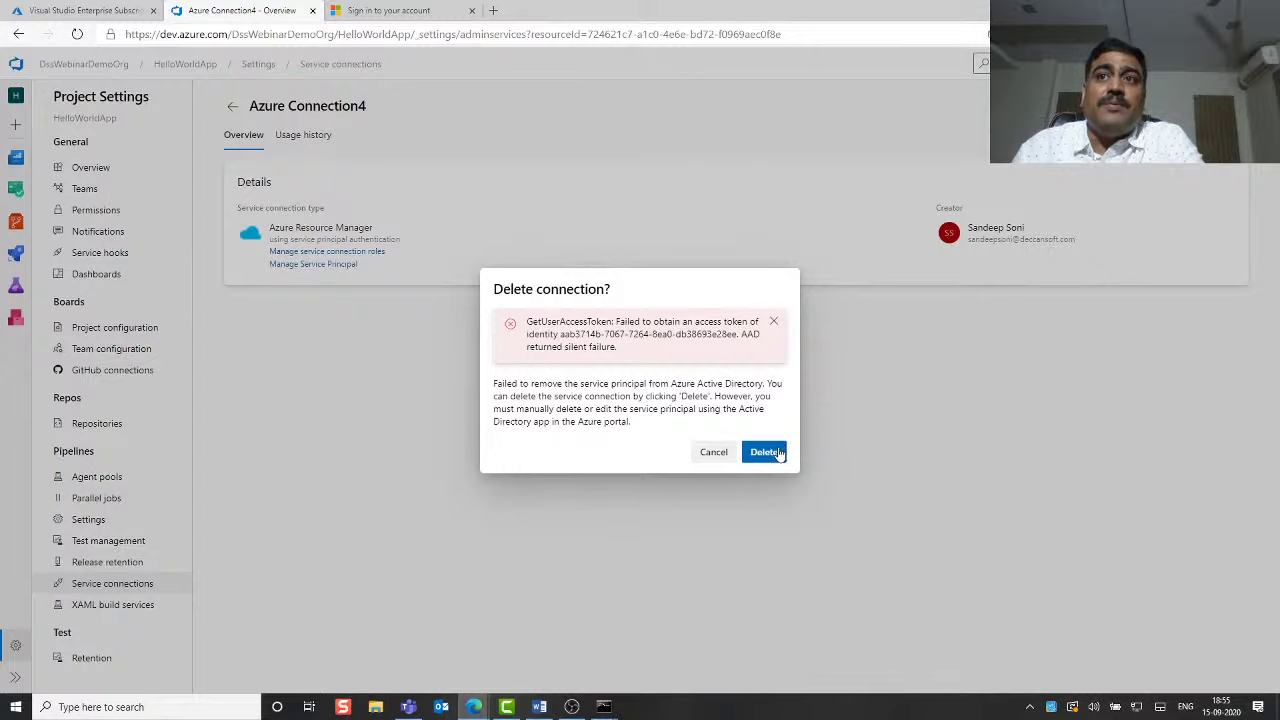
click(773, 455)
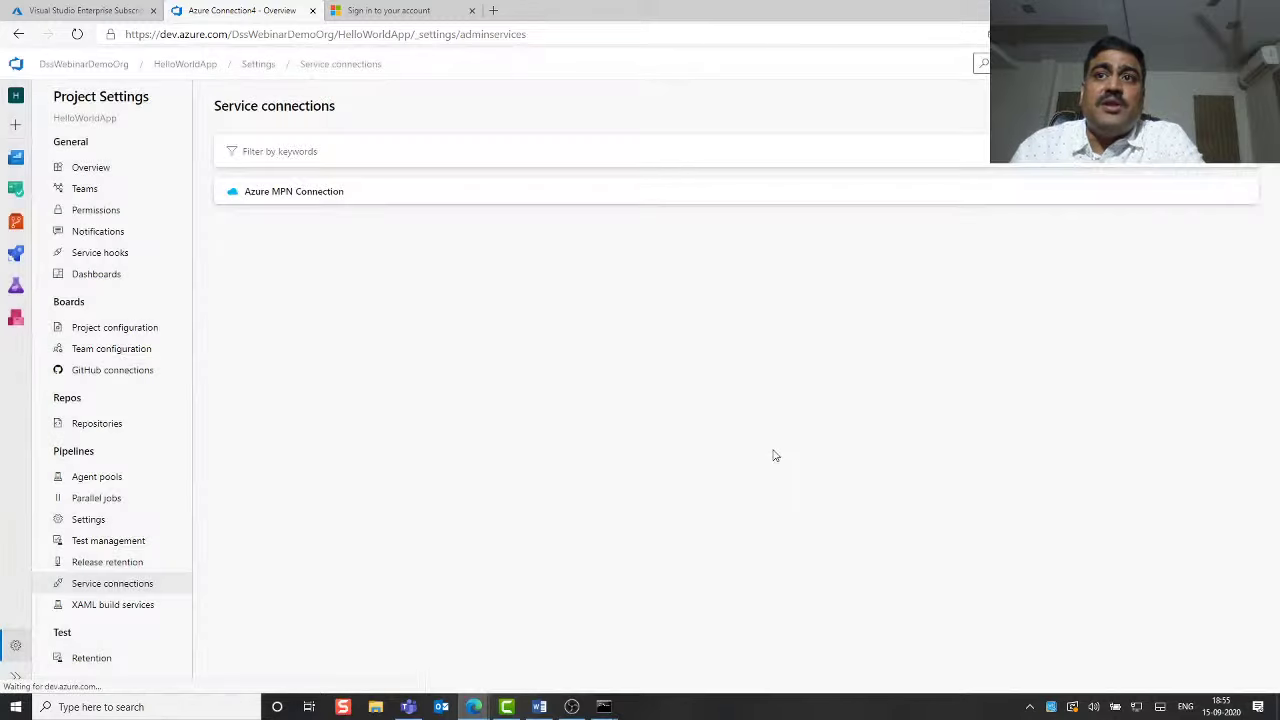
click(326, 205)
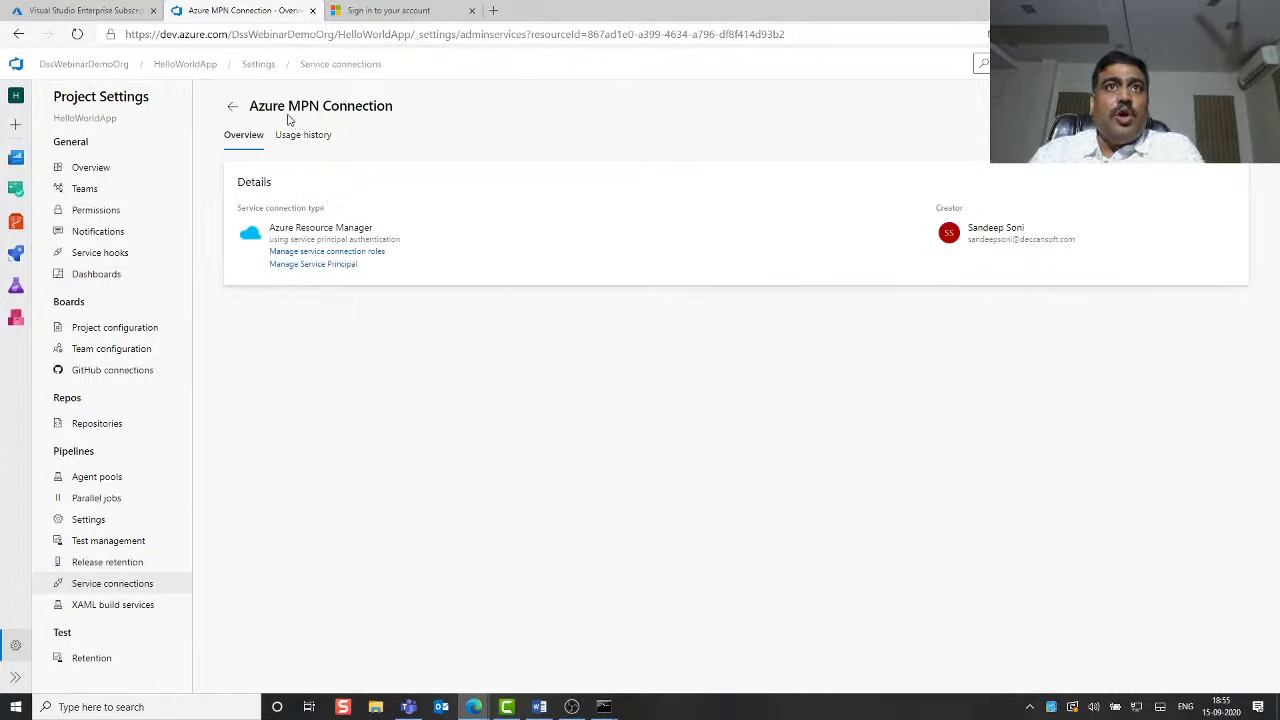
Select the Azure MPN Connection name, then go to the HelloWorldApp project's Releases page.
drag(397, 106, 256, 108)
click(248, 112)
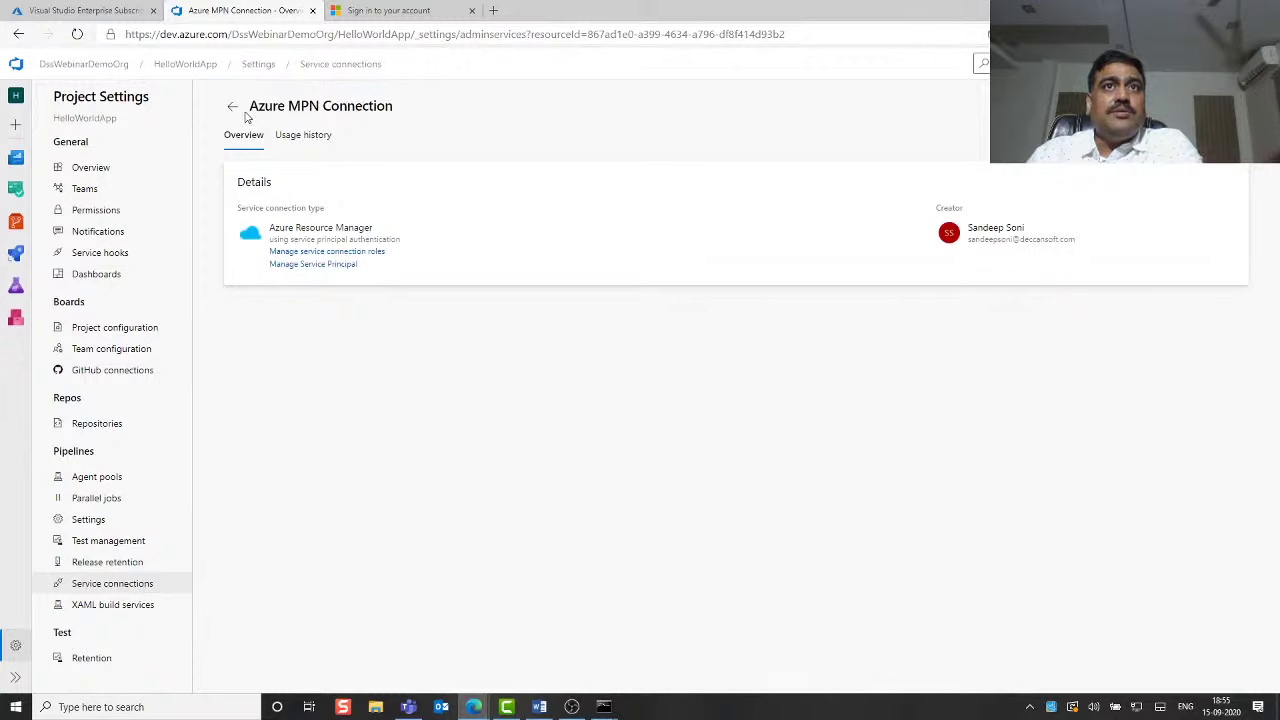
triple_click(252, 110)
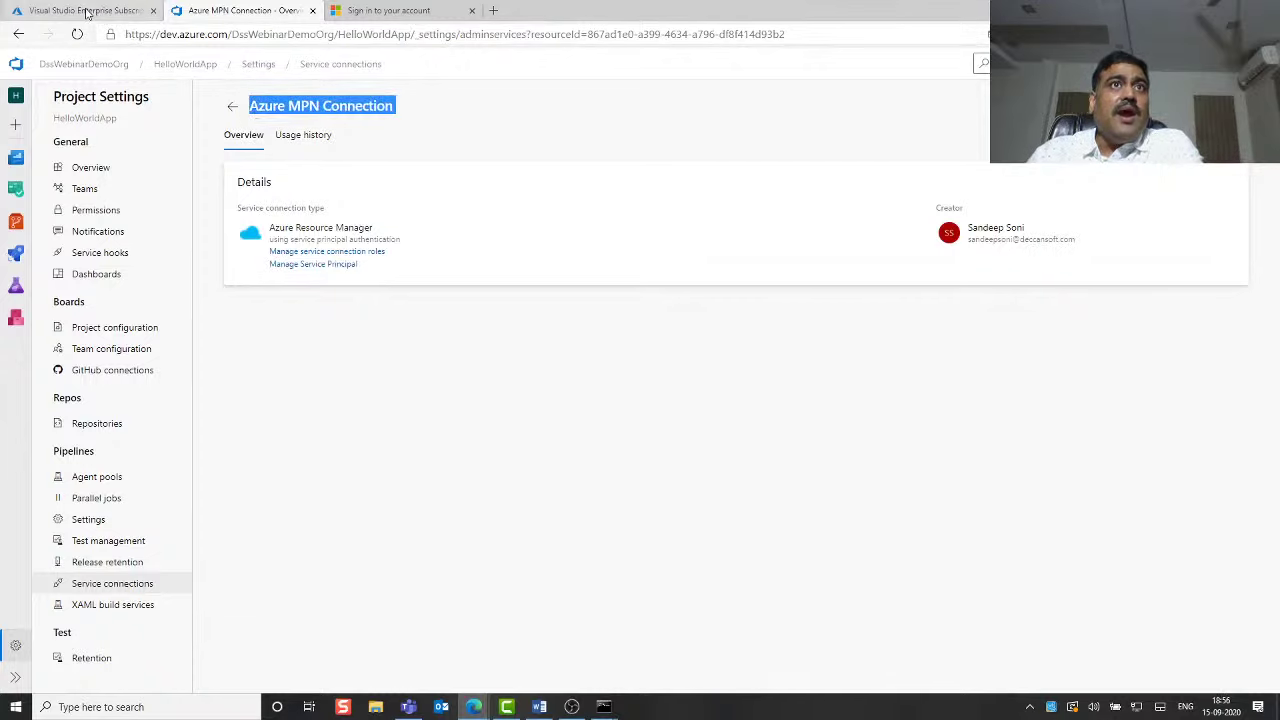
click(125, 11)
click(178, 14)
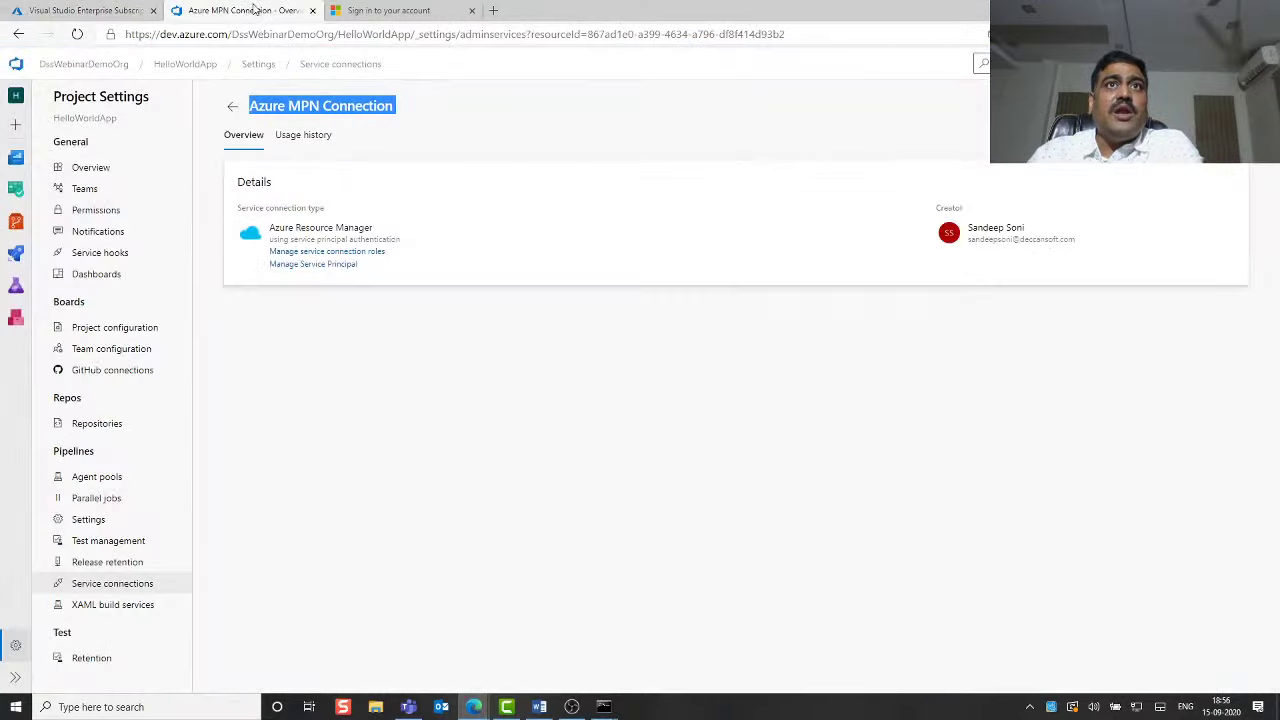
mouse_move(16, 258)
click(70, 320)
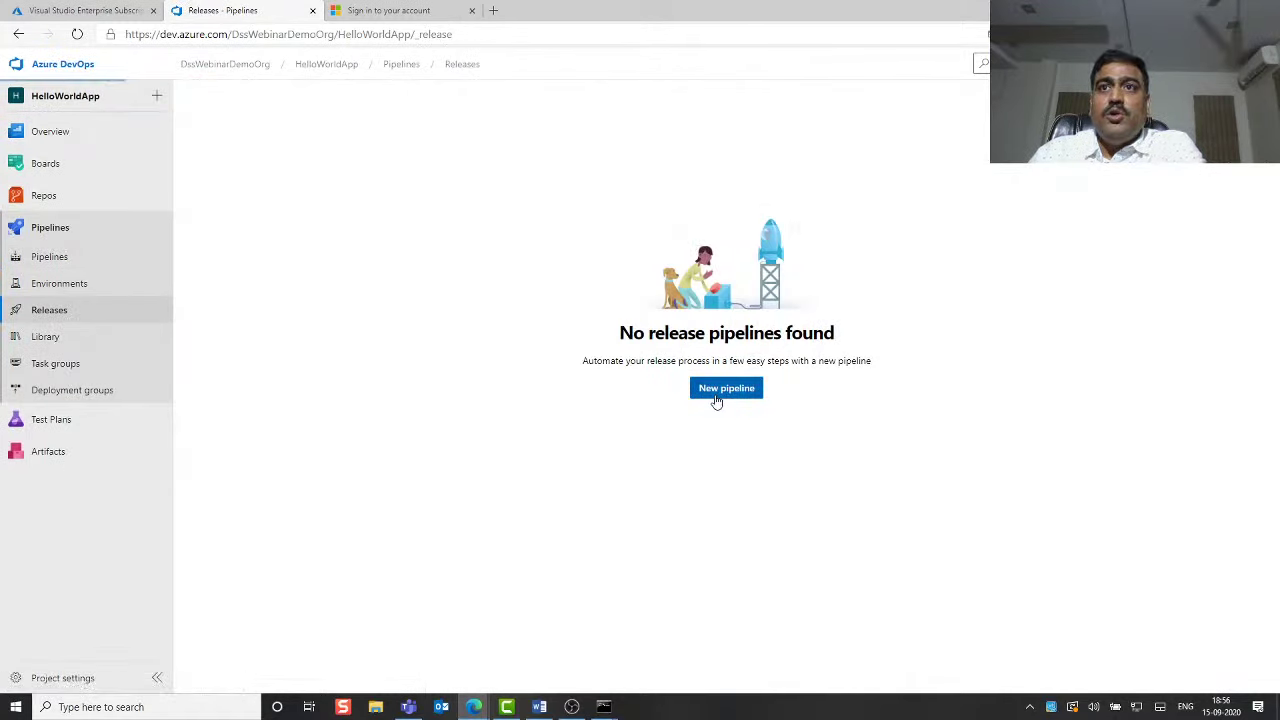
Start a new release pipeline from the Azure App Service deployment template, naming the stage Dev.
click(726, 388)
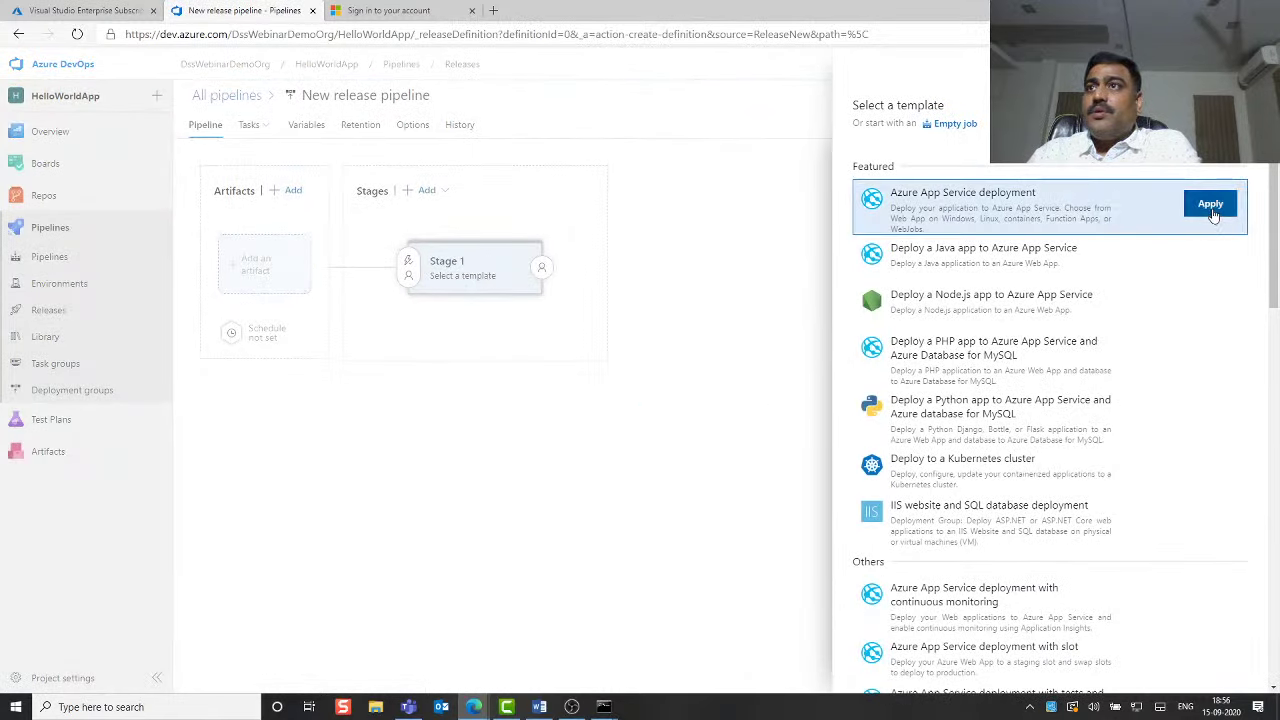
click(1210, 210)
triple_click(928, 272)
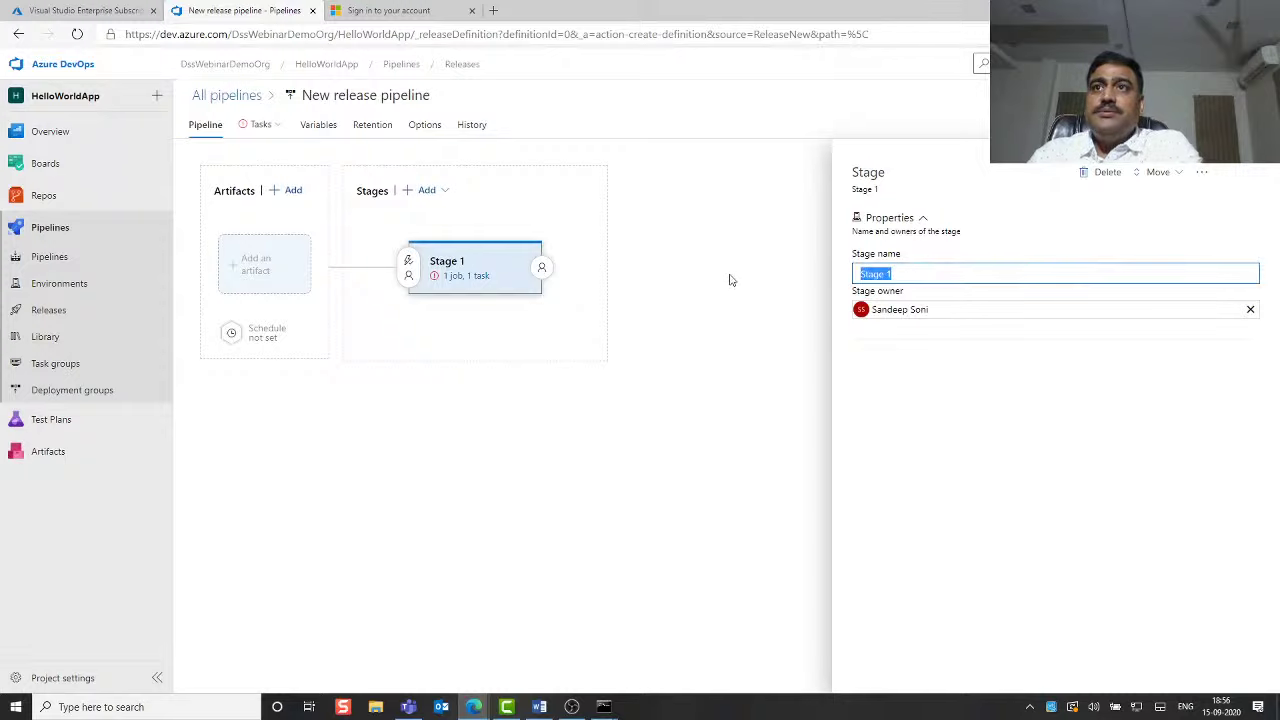
text(Dev)
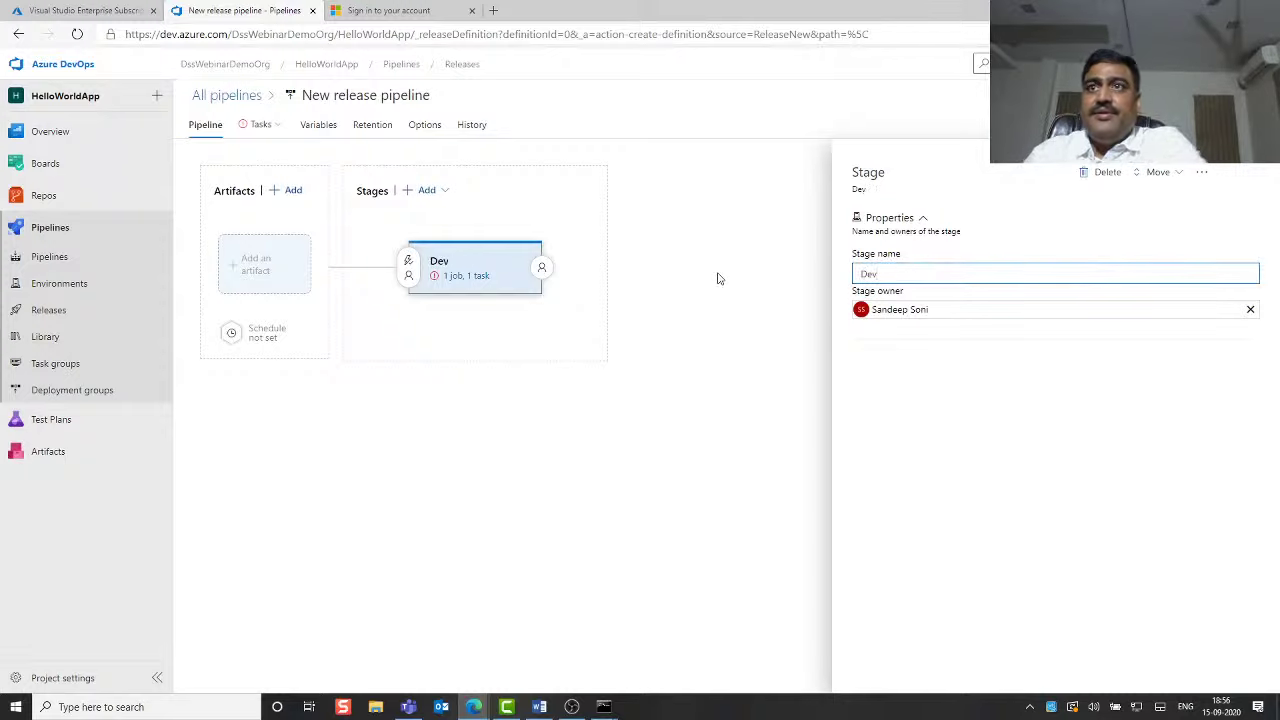
Set the Dev tasks to Azure MPN Connection and app service dsshelloworldapp-dev, then save.
click(465, 277)
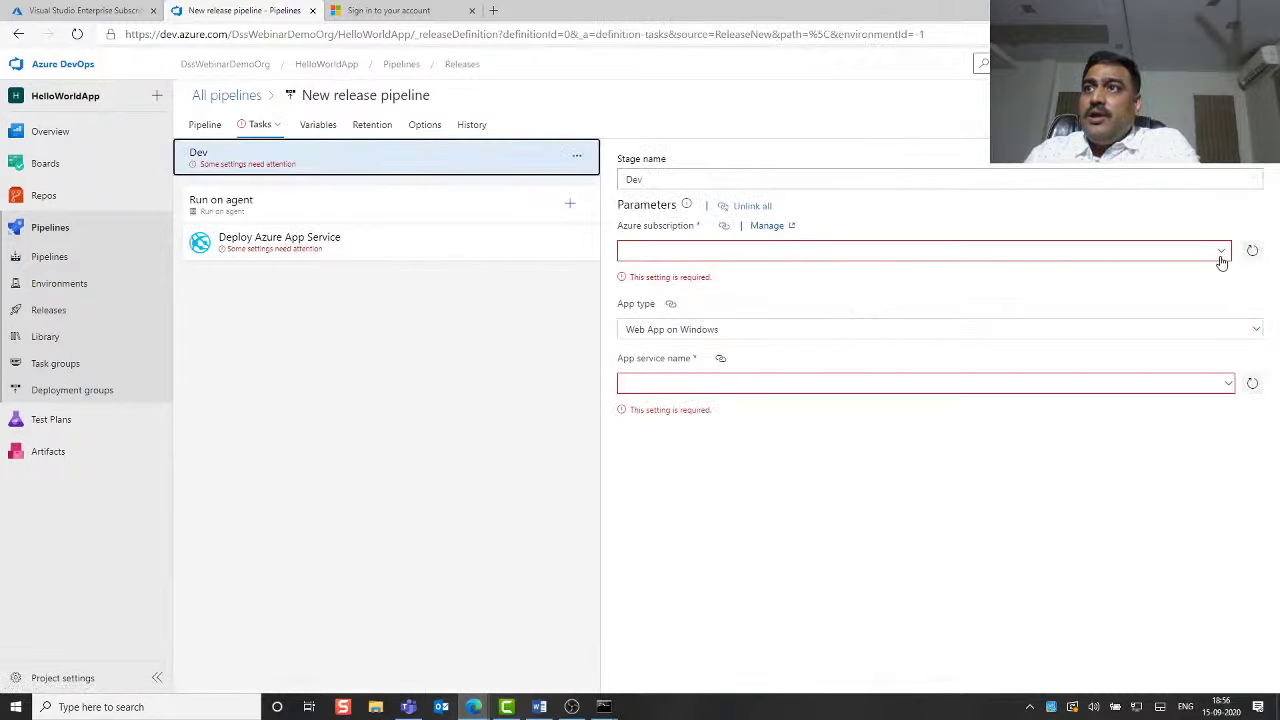
click(1220, 258)
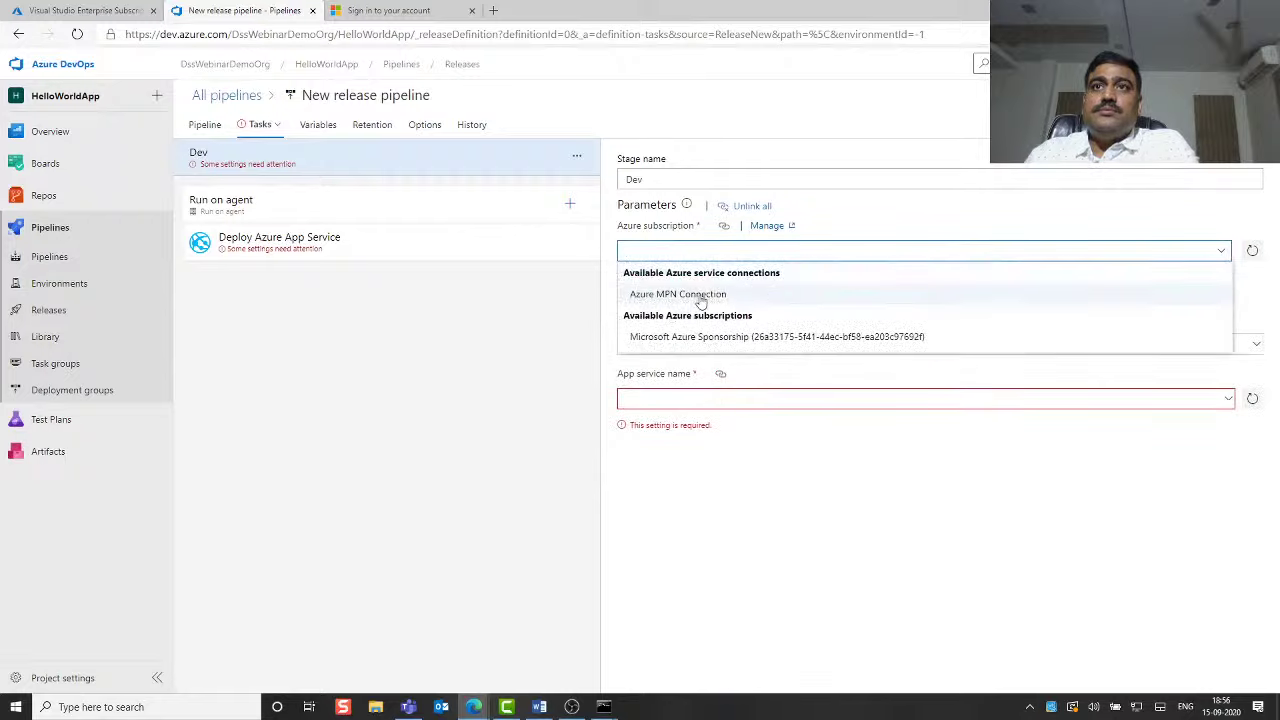
click(684, 300)
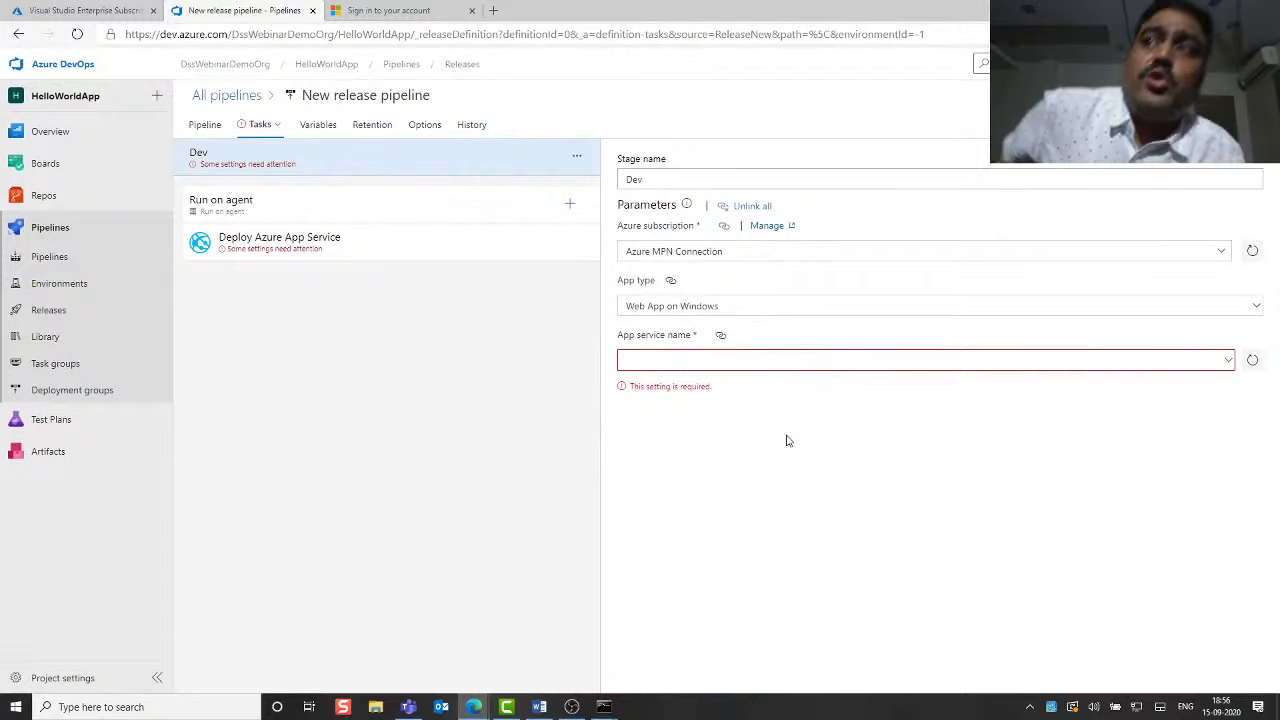
click(1228, 364)
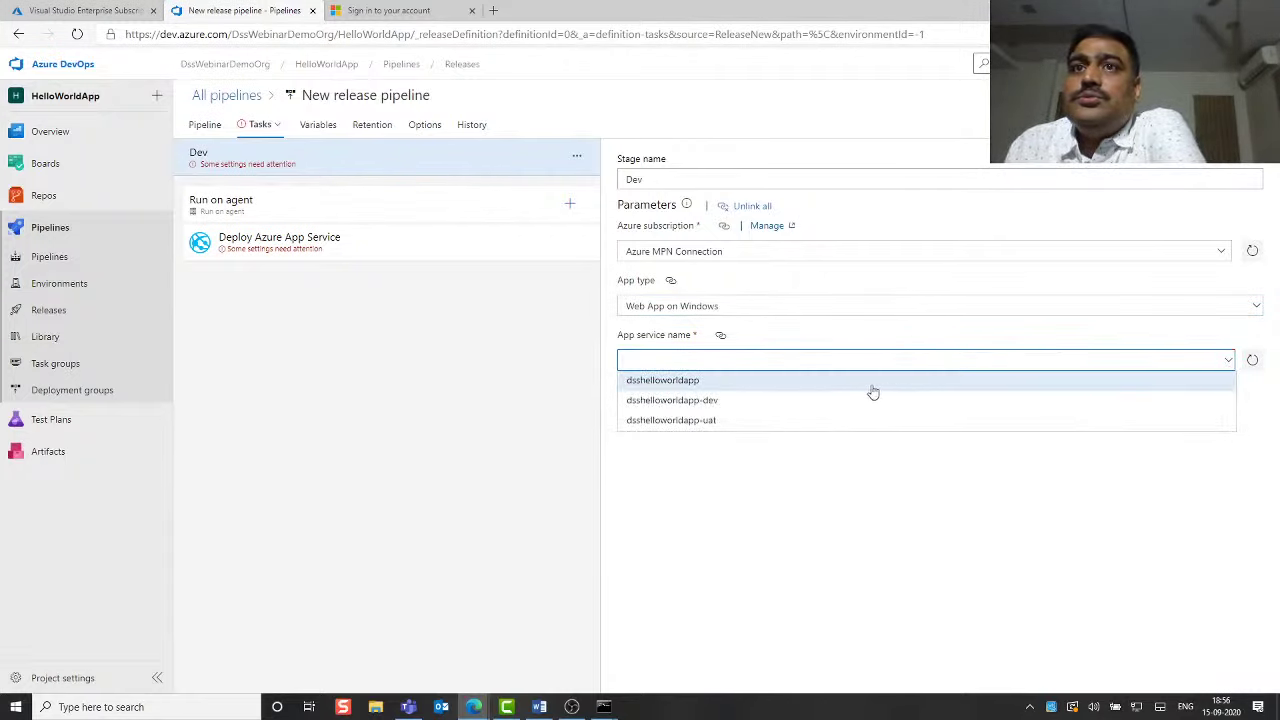
click(665, 401)
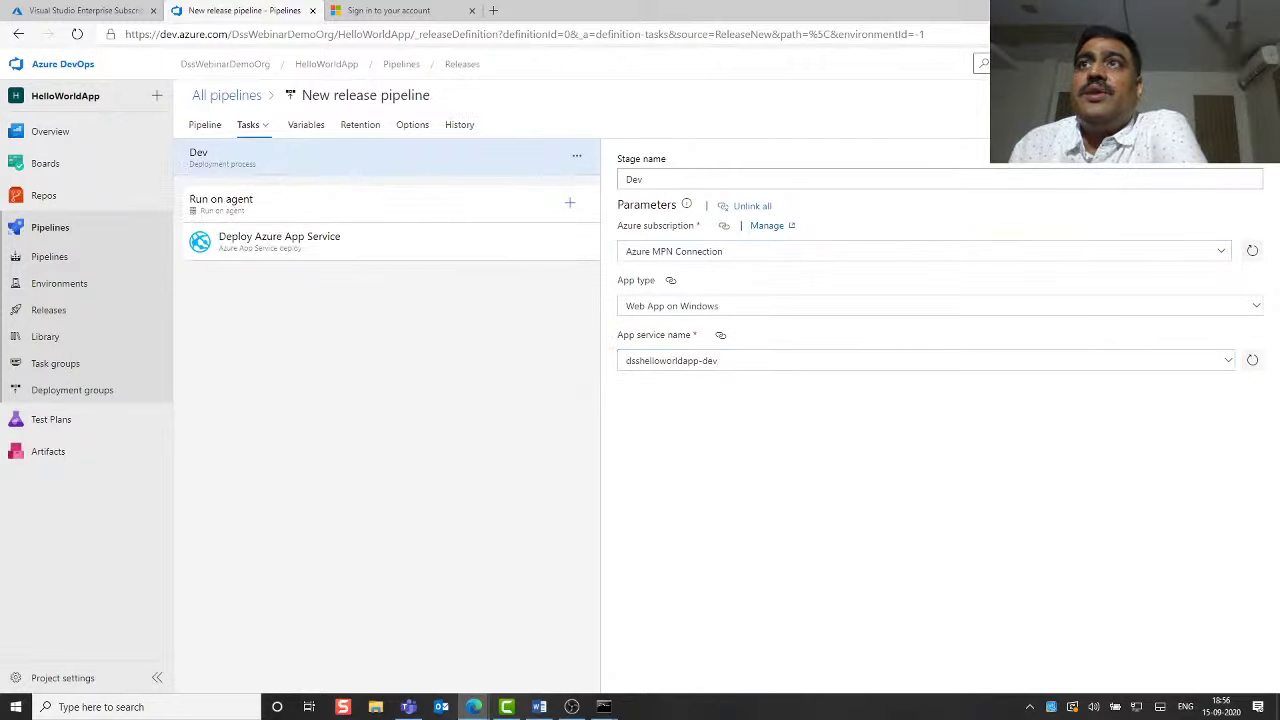
key(ctrl+s)
click(716, 461)
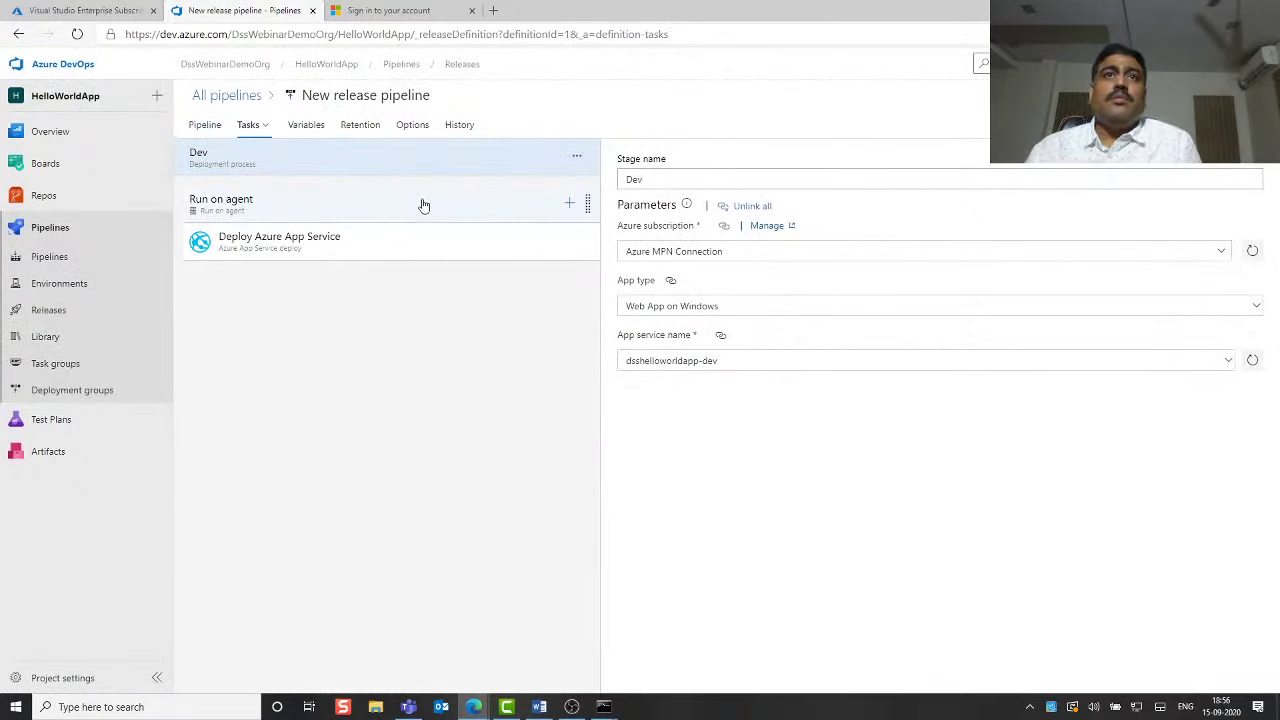
Add the HelloWorldApp-ASP.NET Core-CI build as the release pipeline's artifact.
click(212, 128)
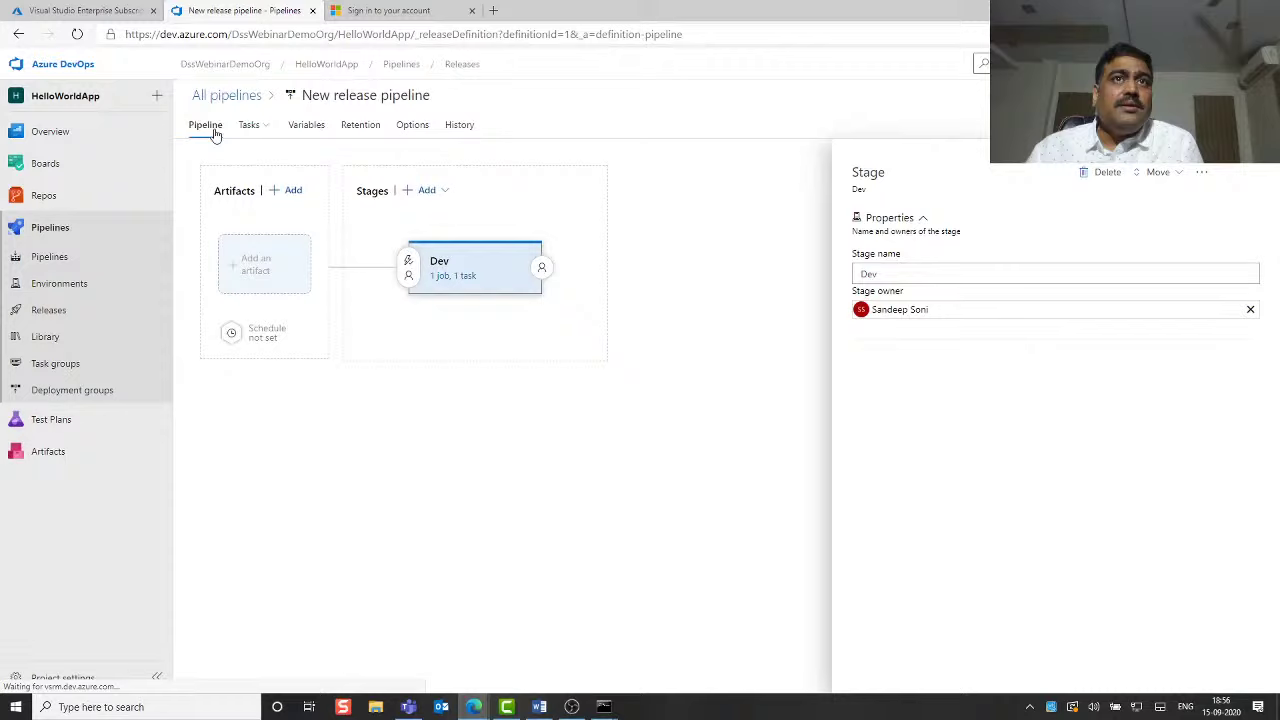
click(290, 192)
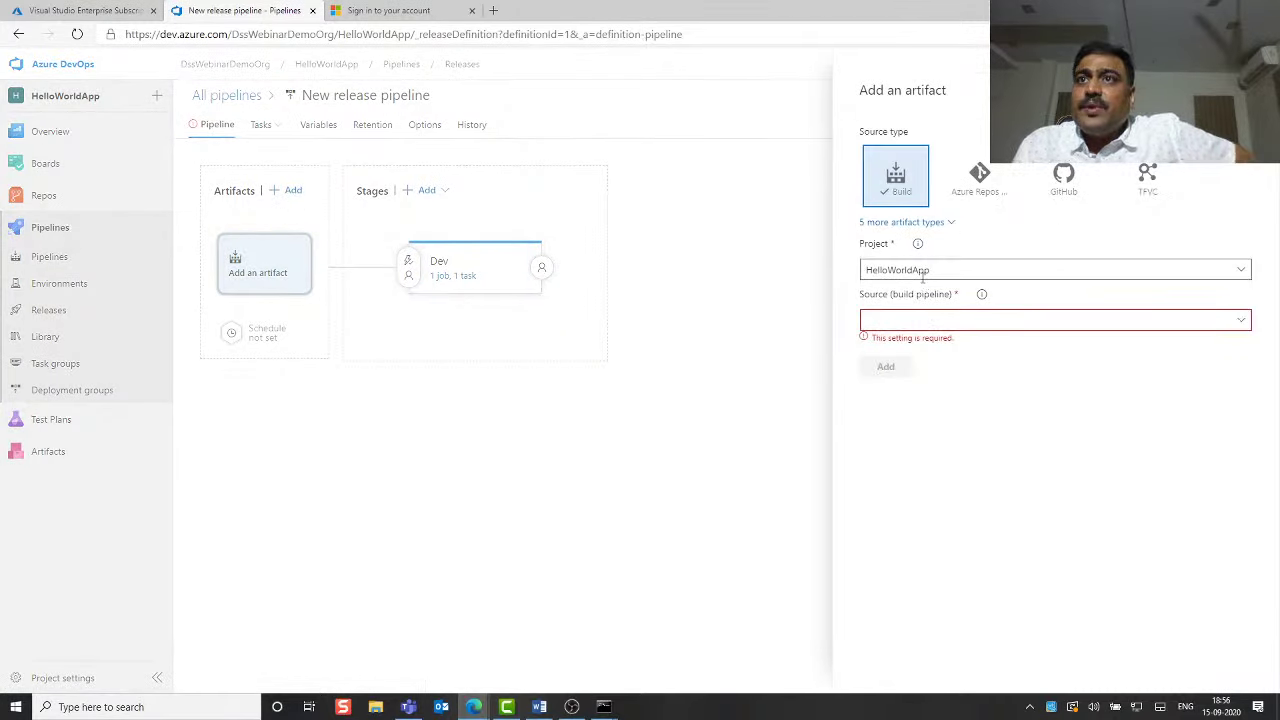
click(1241, 321)
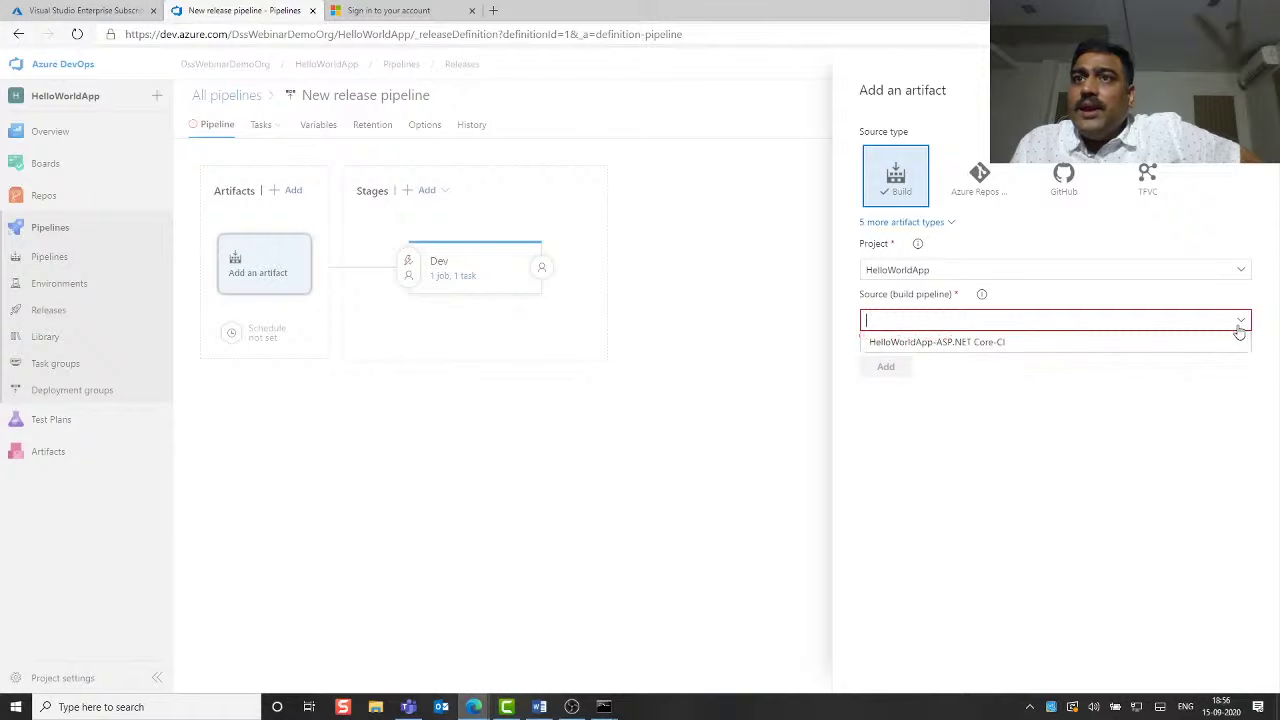
click(1014, 346)
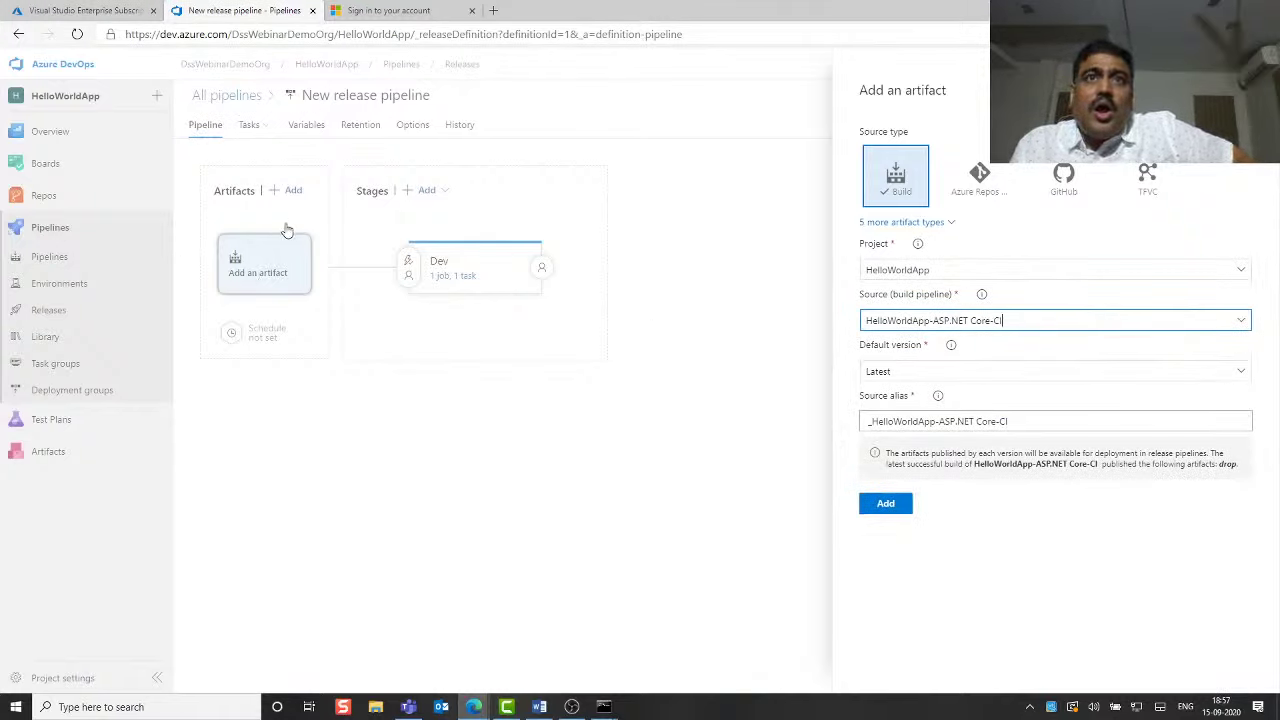
drag(1013, 320, 860, 320)
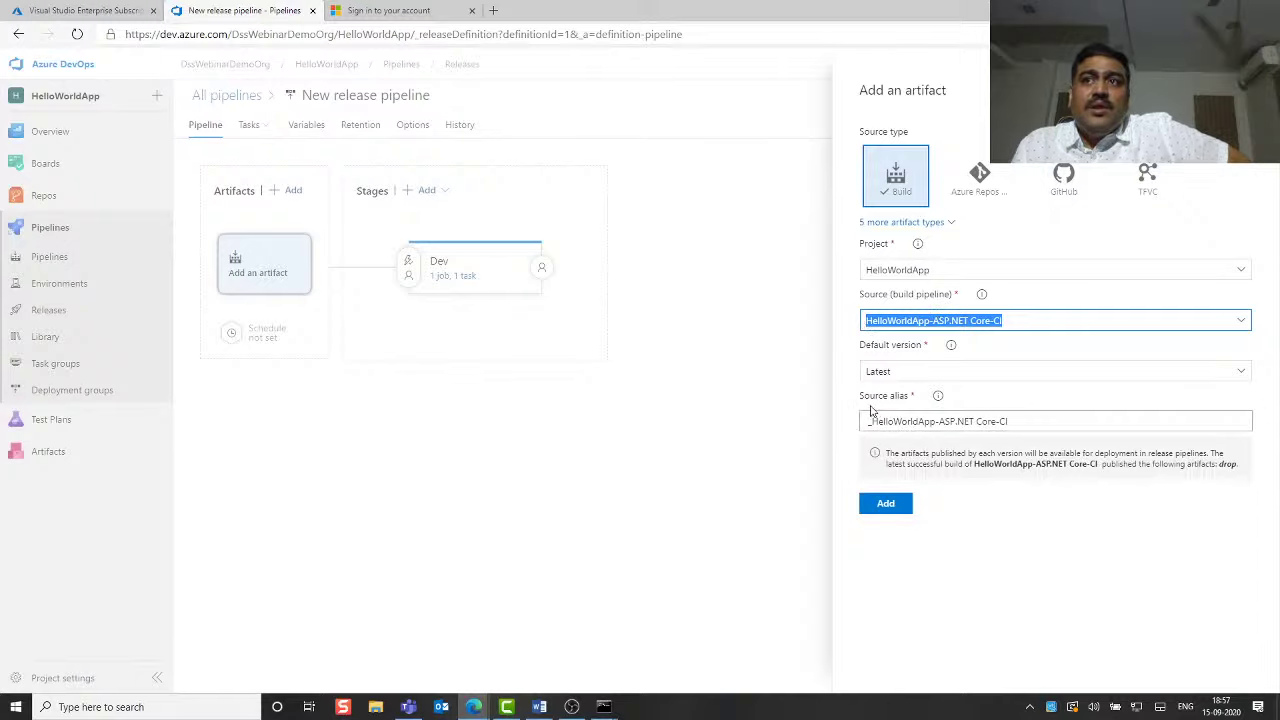
drag(1031, 420, 866, 420)
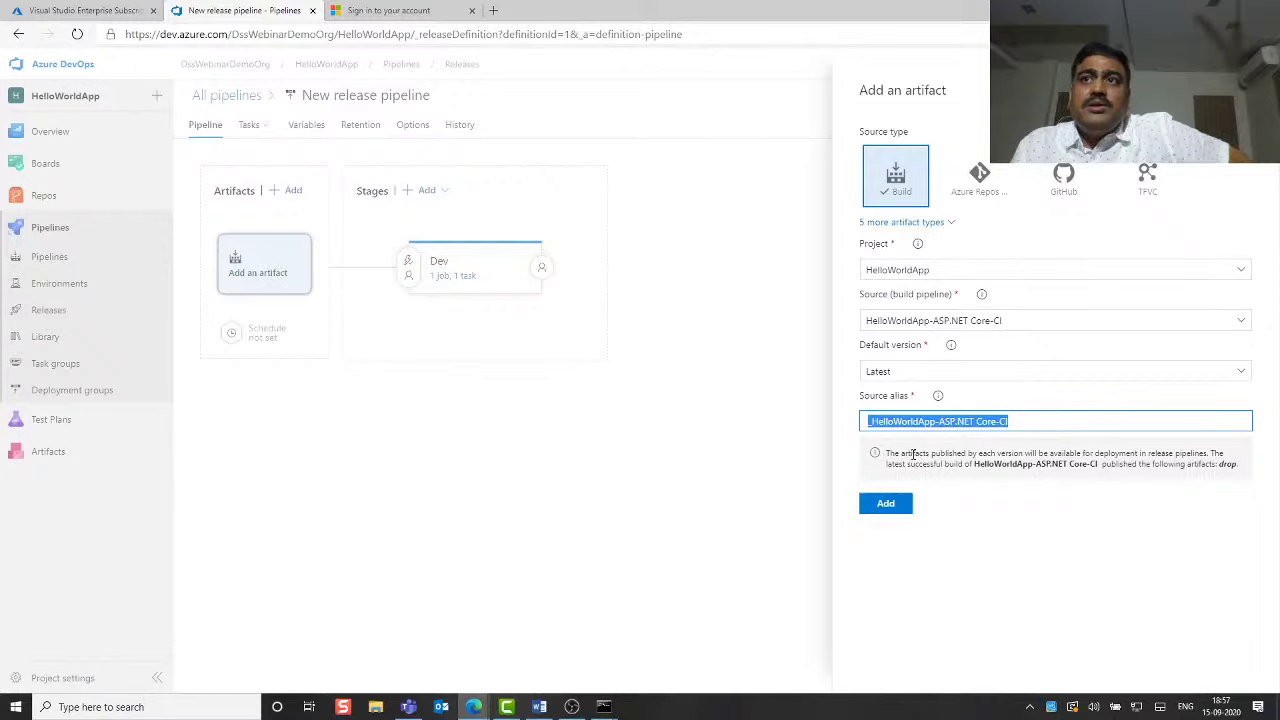
click(887, 503)
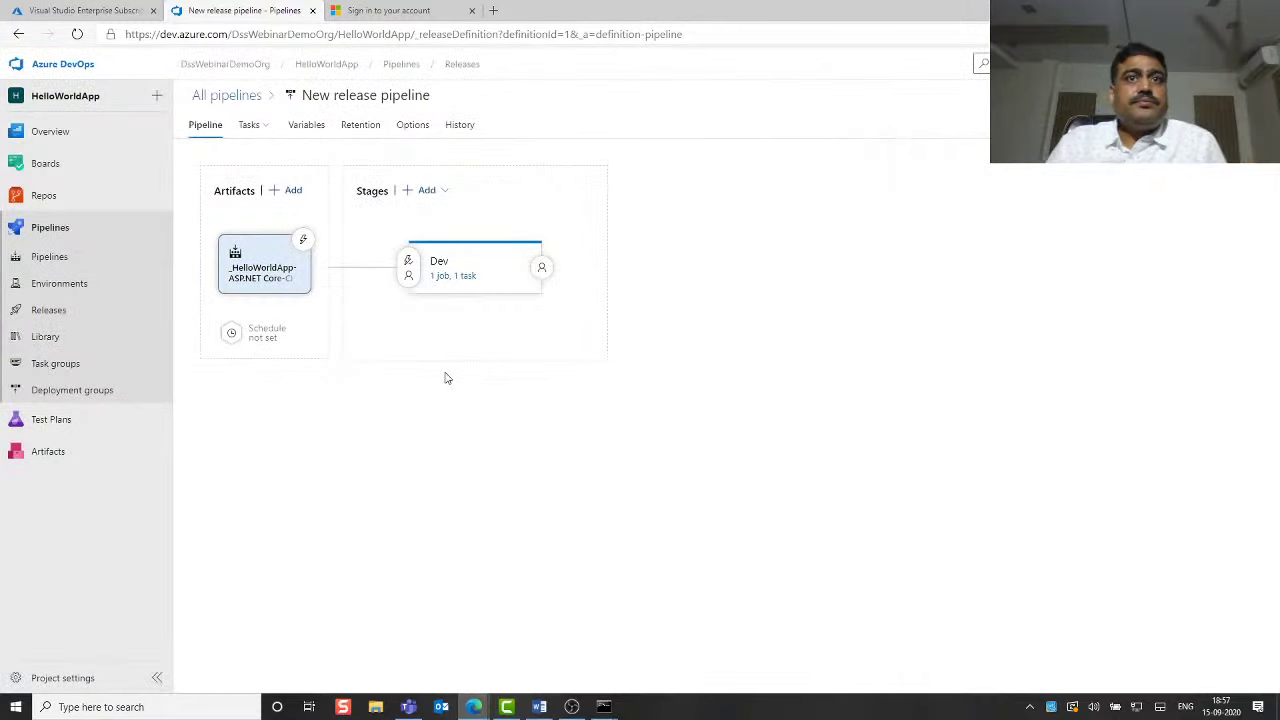
Enable the artifact's continuous deployment trigger and save the pipeline.
click(304, 242)
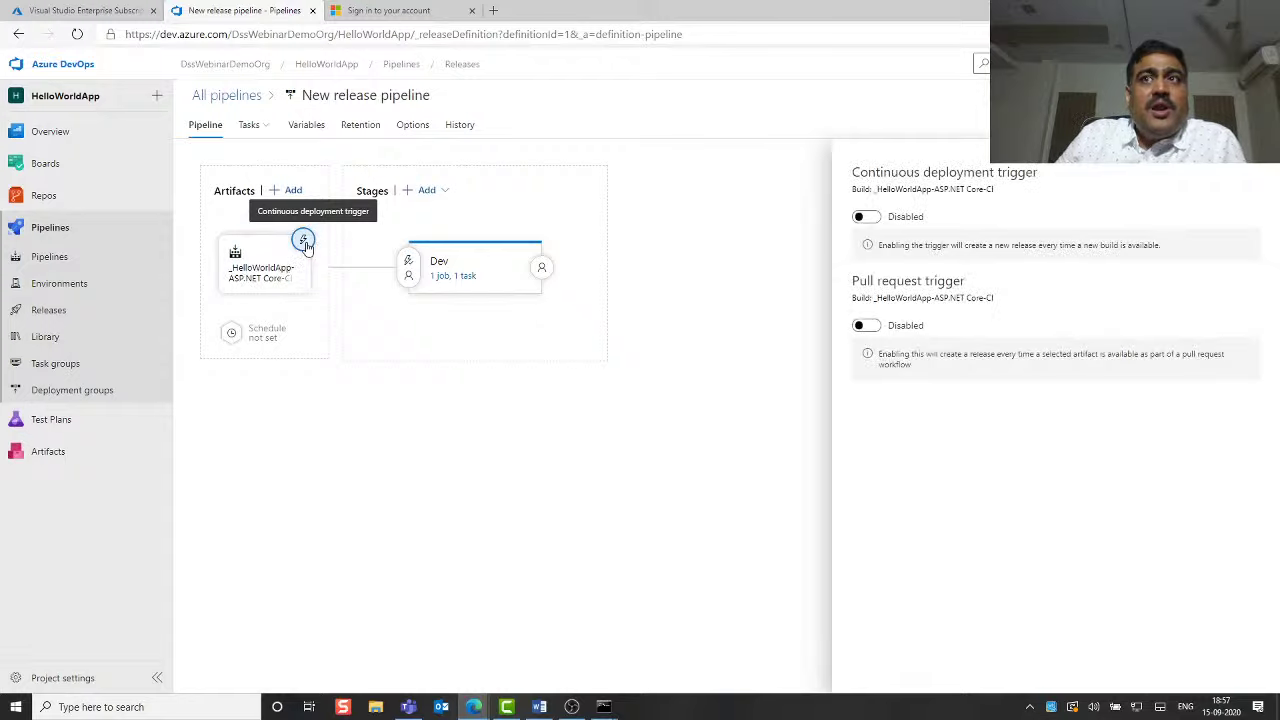
click(866, 217)
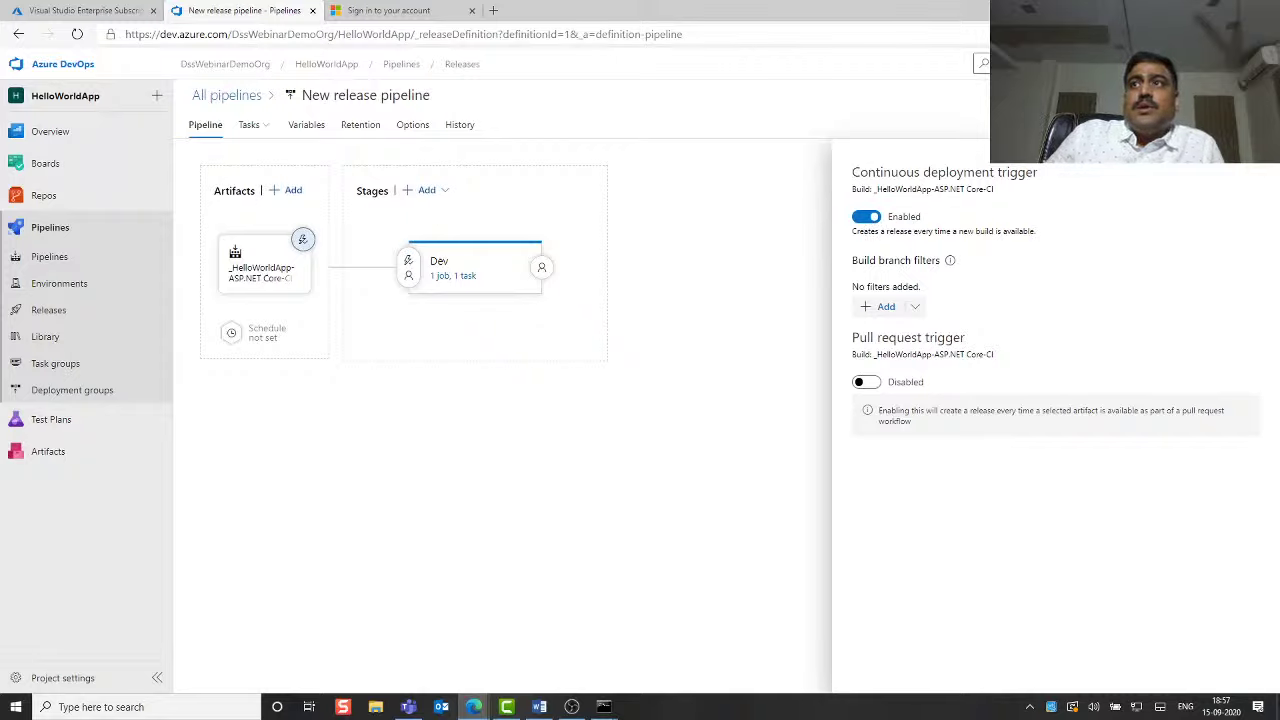
click(302, 239)
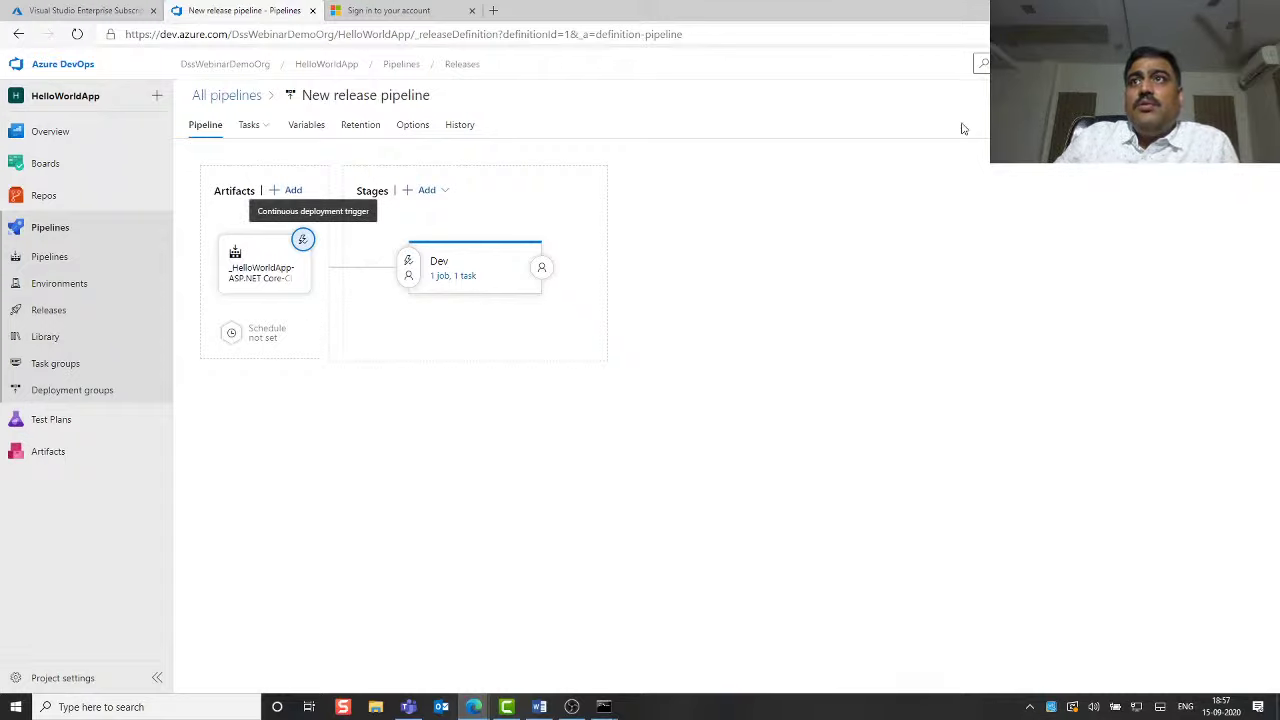
click(1010, 95)
click(690, 425)
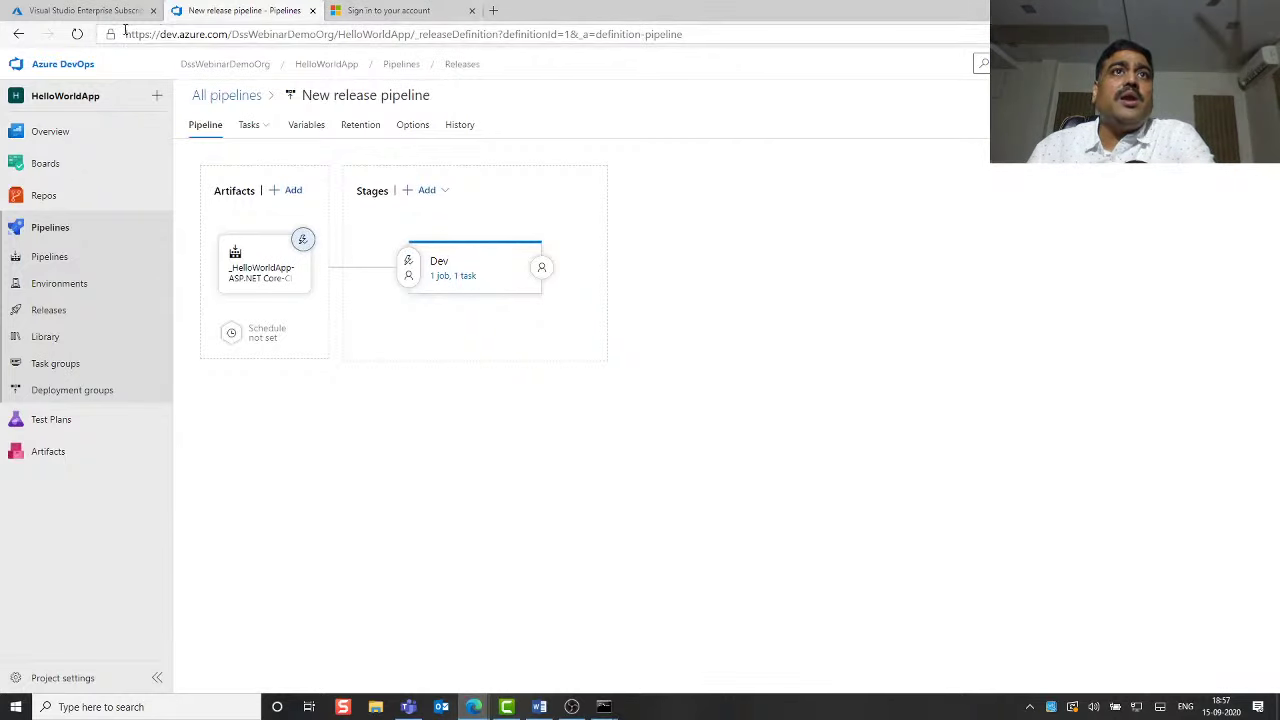
Open the dsshelloworldapp-dev App Service in the Azure portal and copy its URL.
click(91, 12)
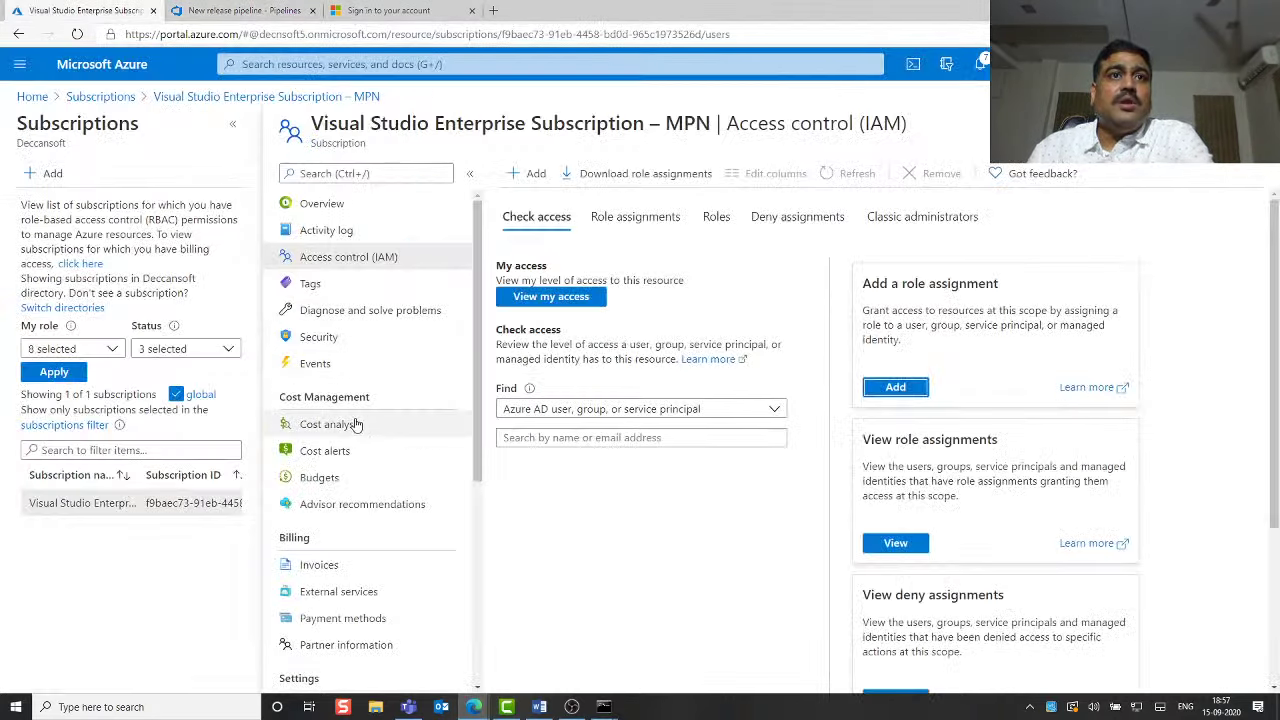
click(381, 65)
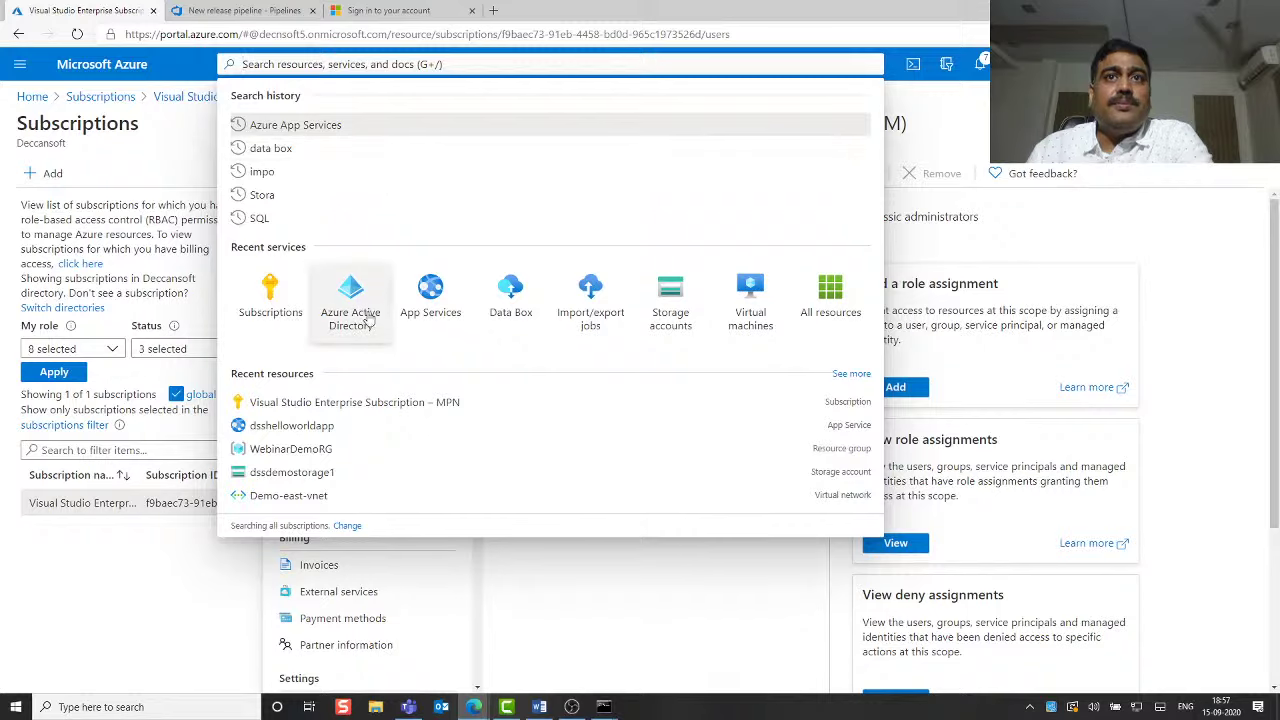
click(435, 312)
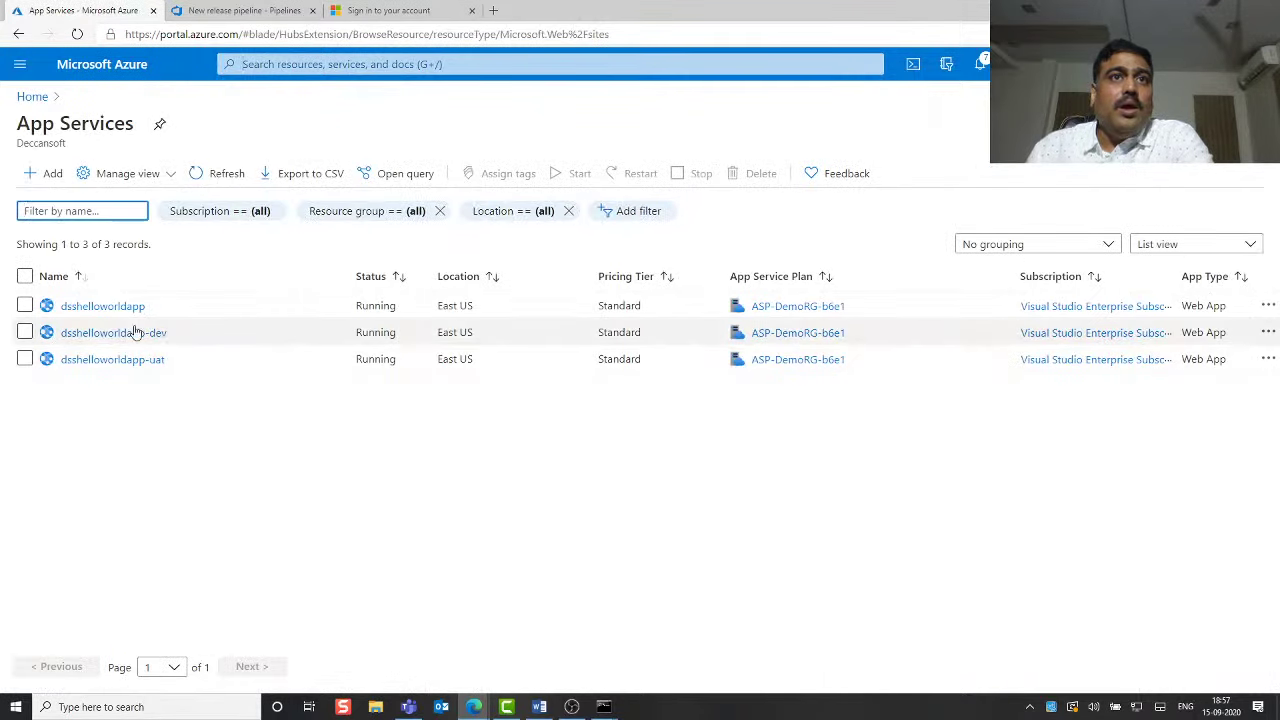
click(113, 333)
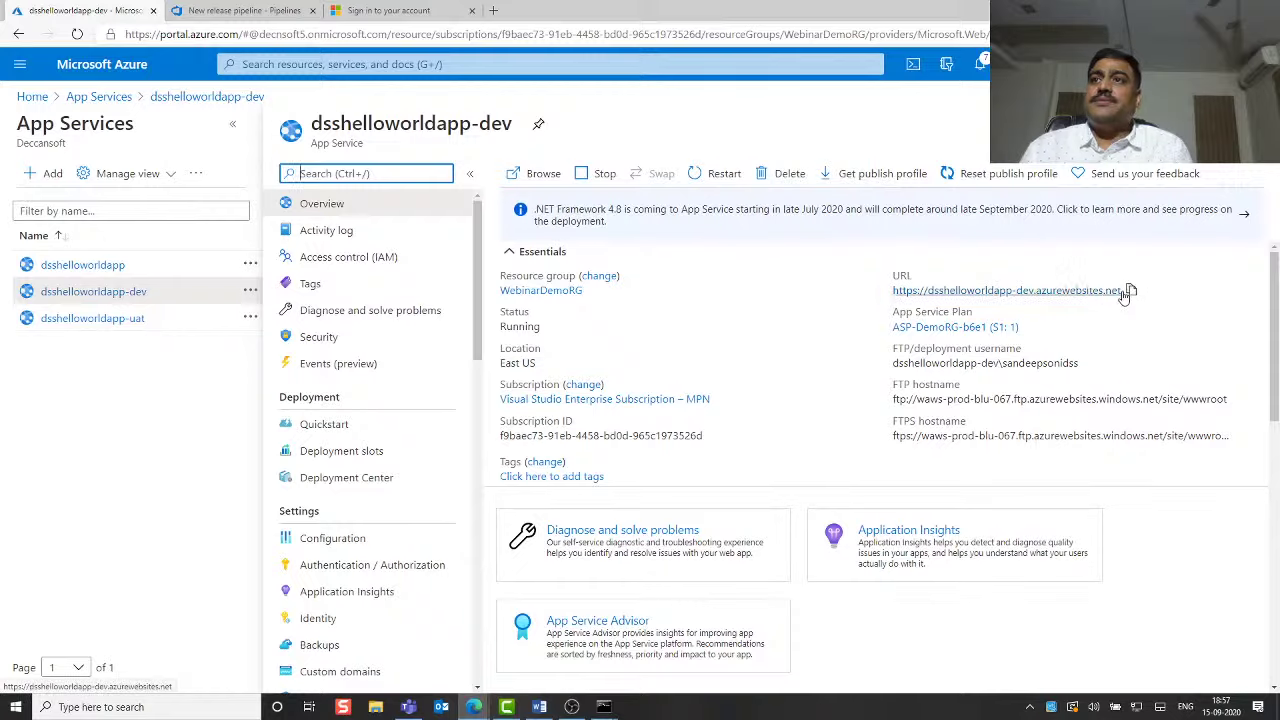
click(1131, 291)
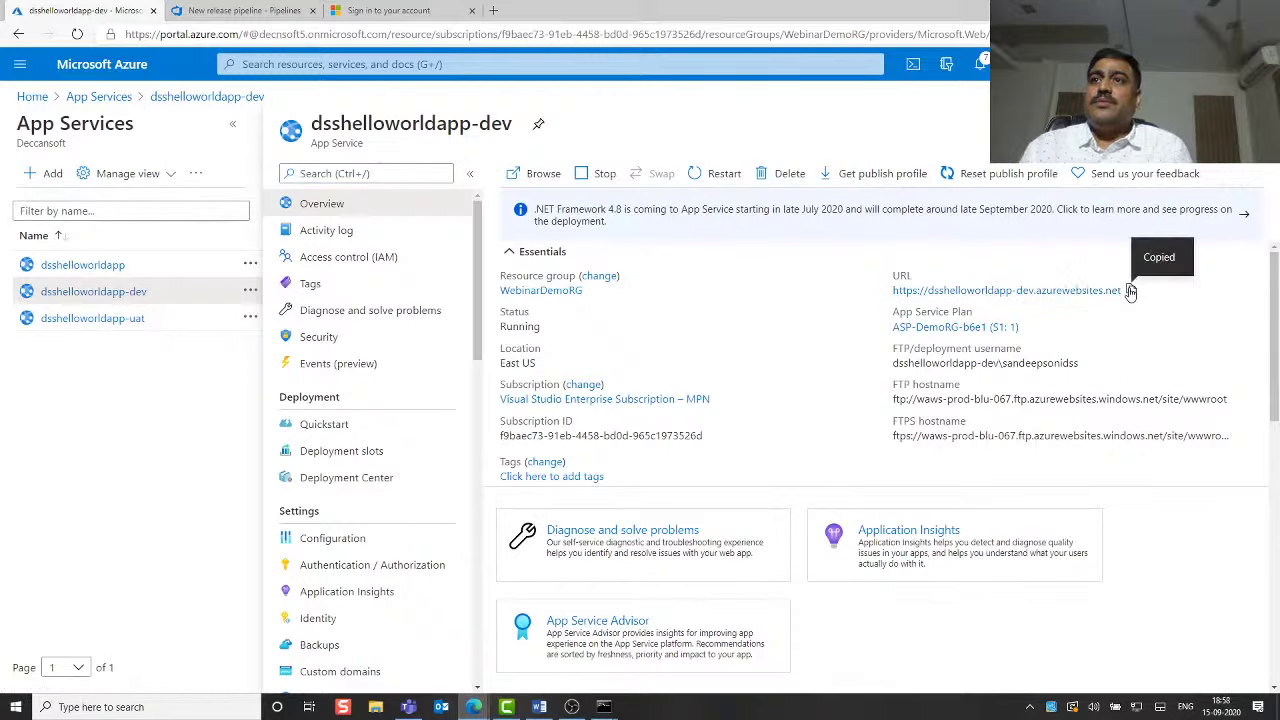
Load the dev app's site in a new tab, then return to the New release pipeline.
click(492, 10)
key(ctrl+v)
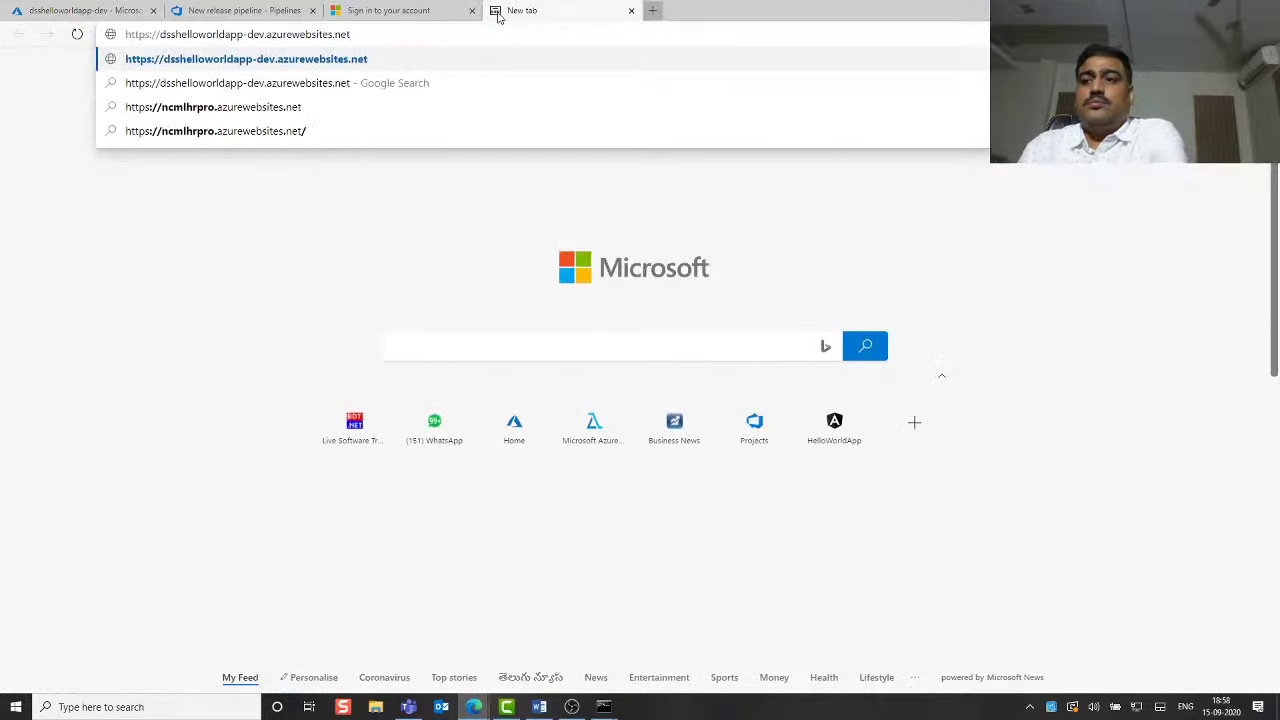
key(Return)
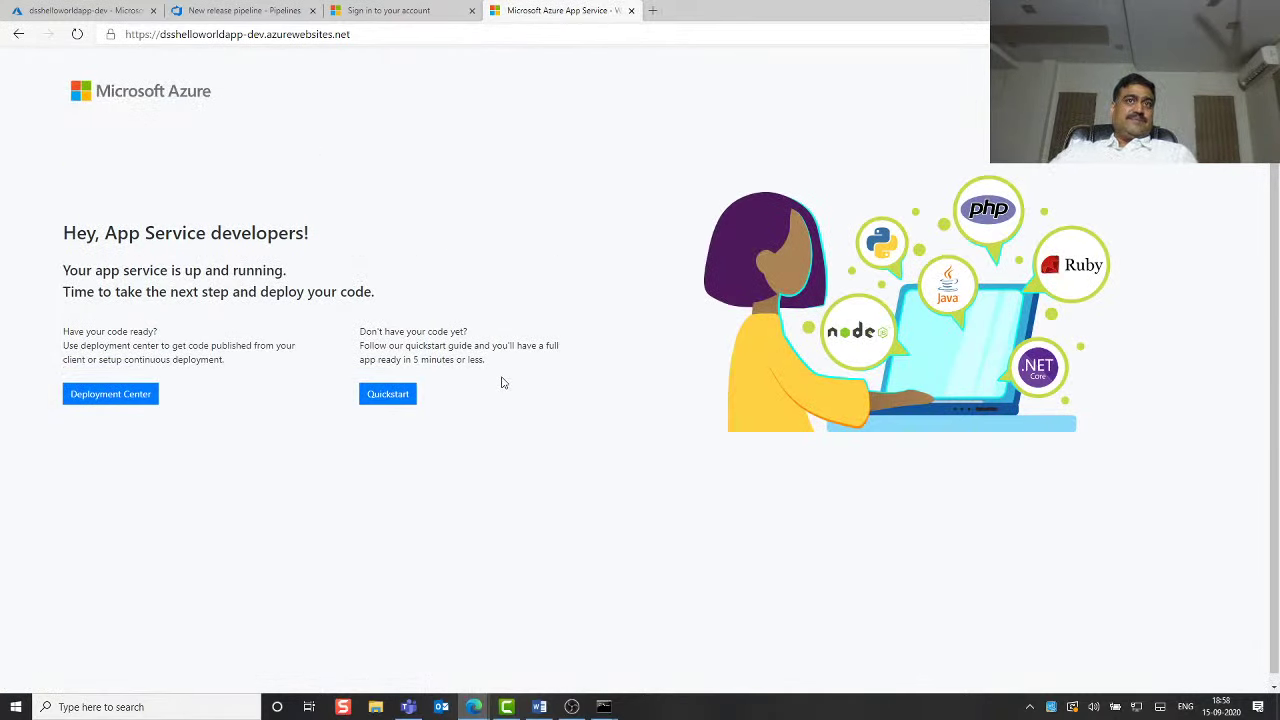
click(68, 14)
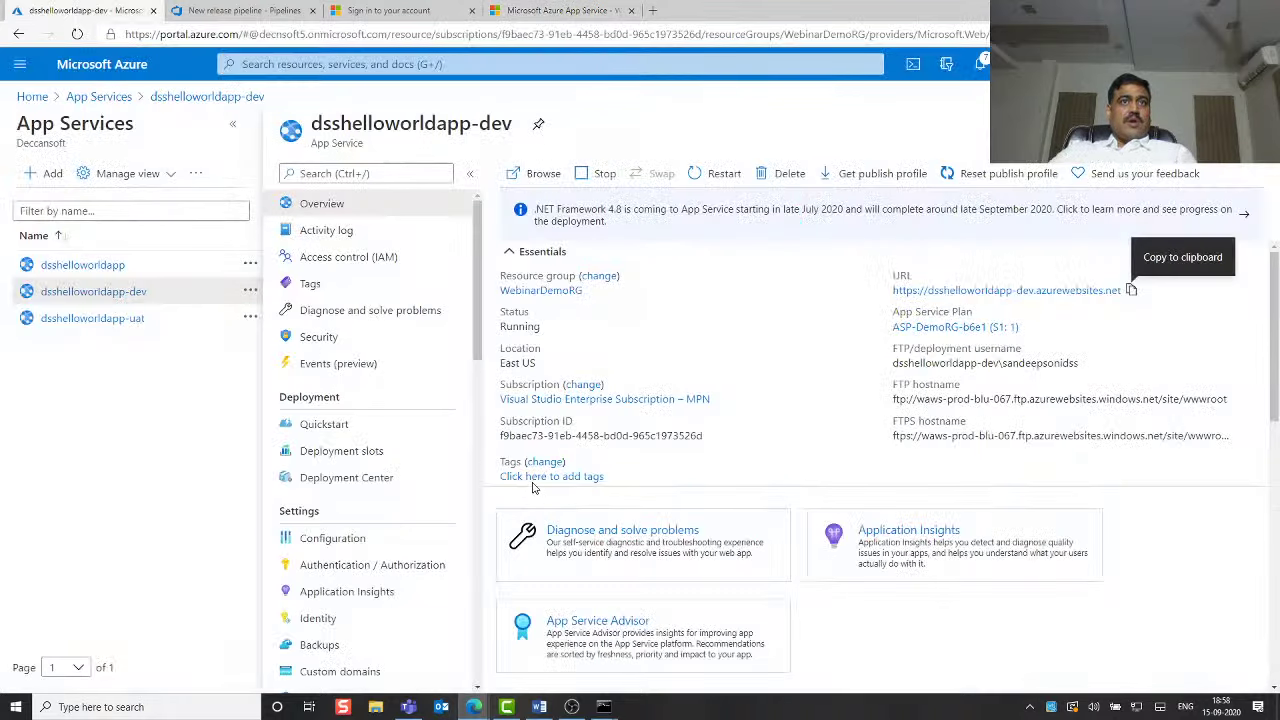
click(245, 10)
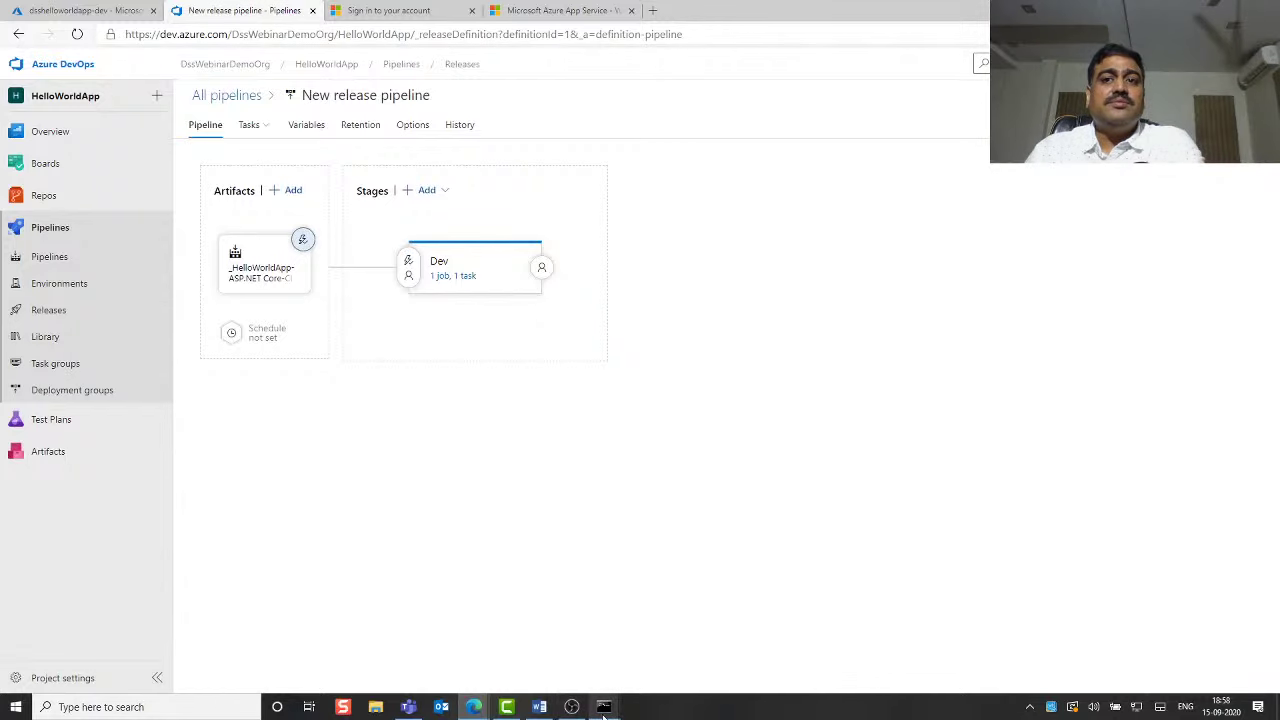
Open the project folder in VS Code by running 'Code .' in Command Prompt.
mouse_move(604, 707)
click(565, 664)
scroll(697, 540, down, 3)
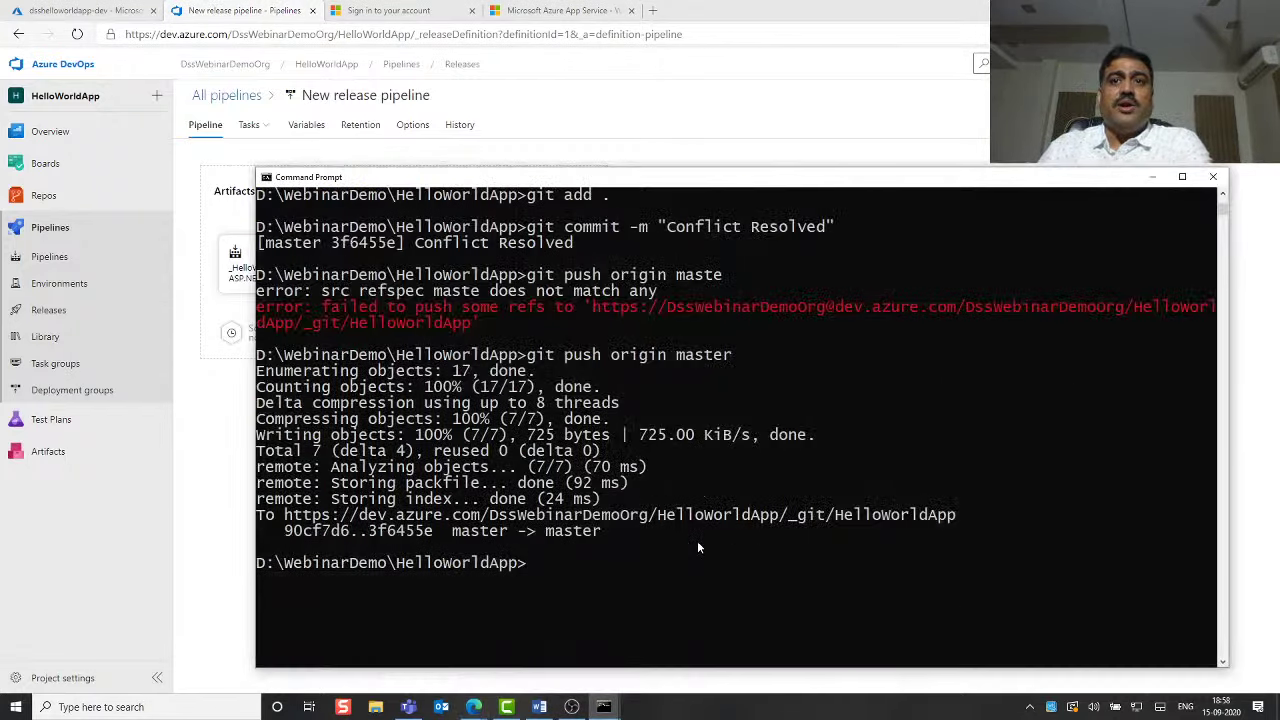
text(Code .)
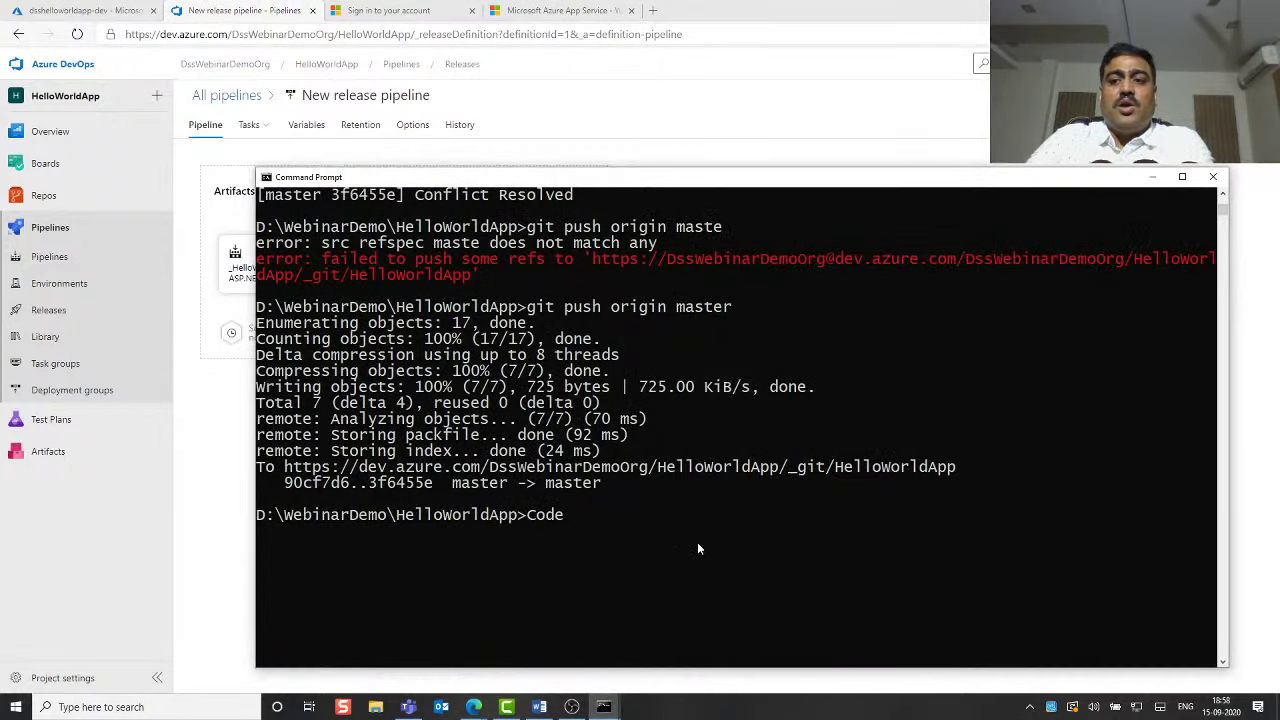
key(Return)
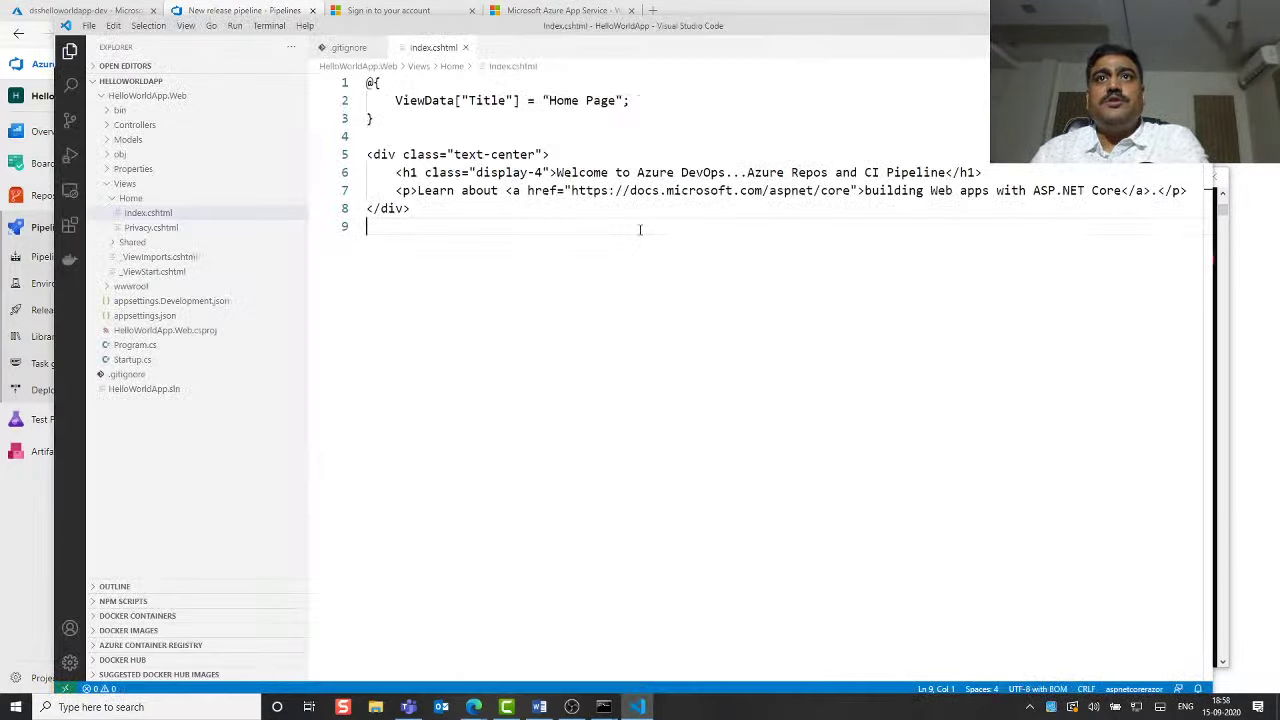
Append 'and CD Pipeline' to the Index.cshtml heading, save, and close the editor.
click(948, 172)
text(and CD P)
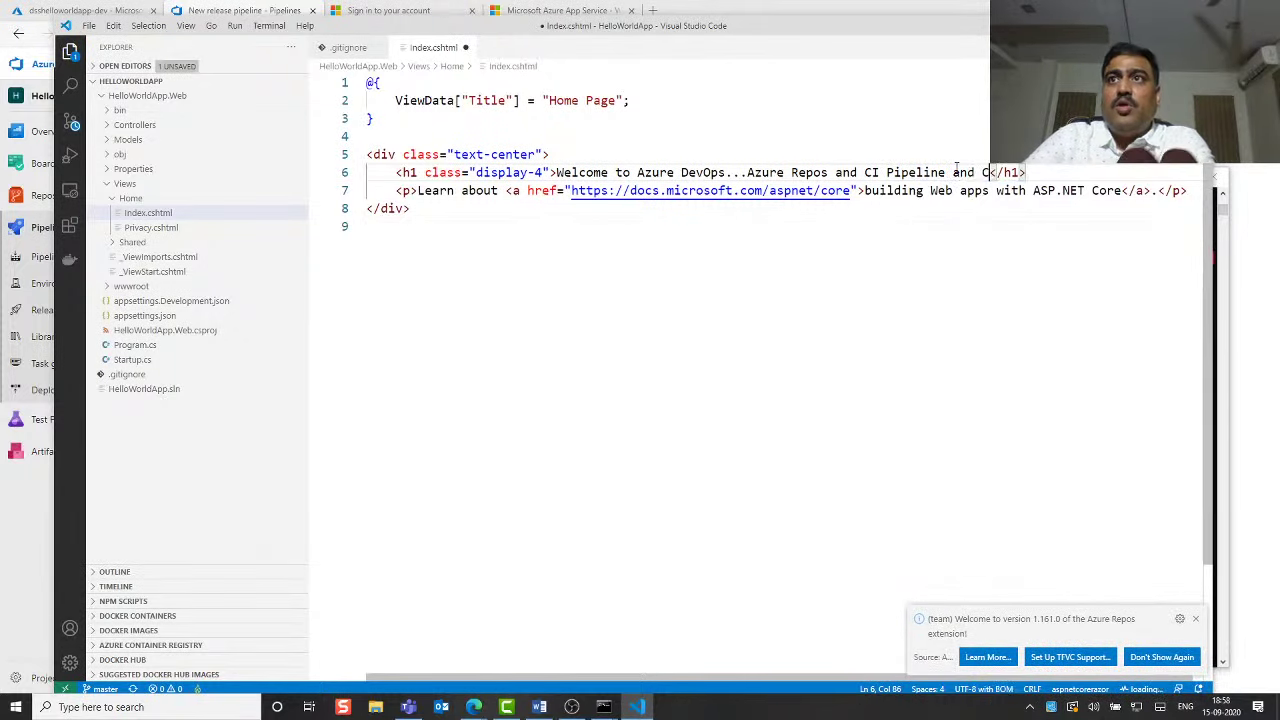
text(Ipl)
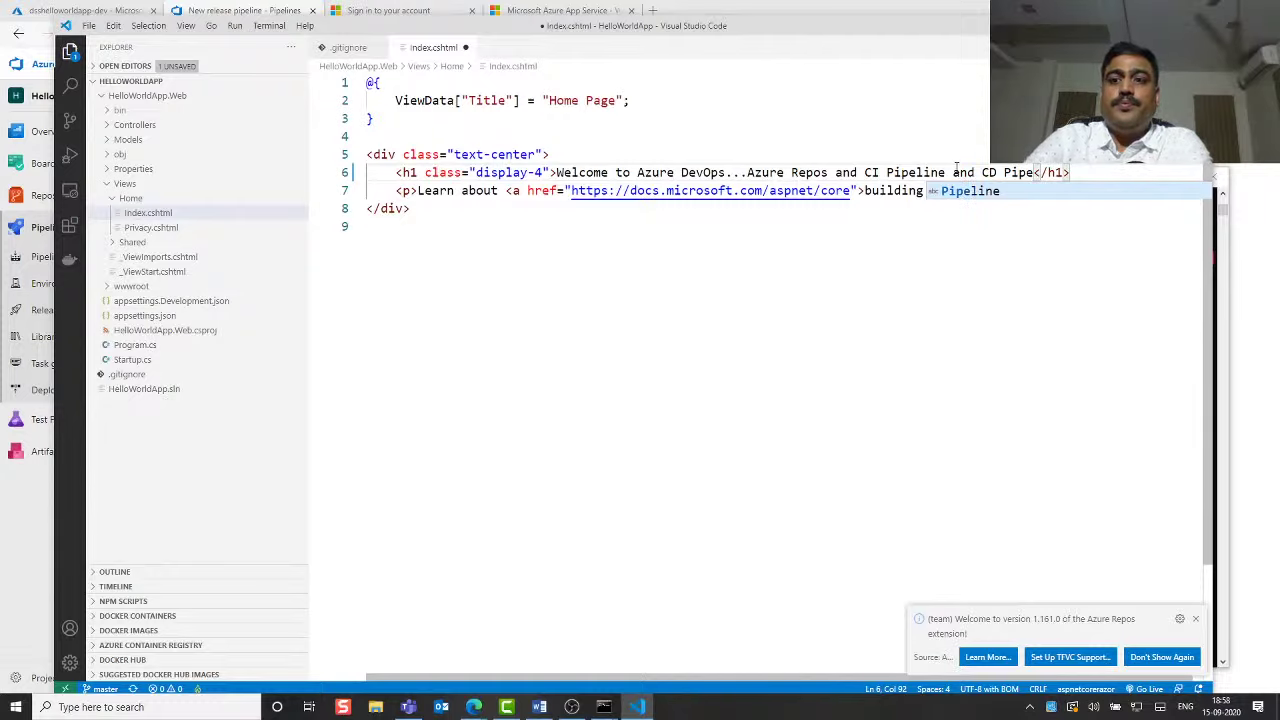
key(ctrl+s)
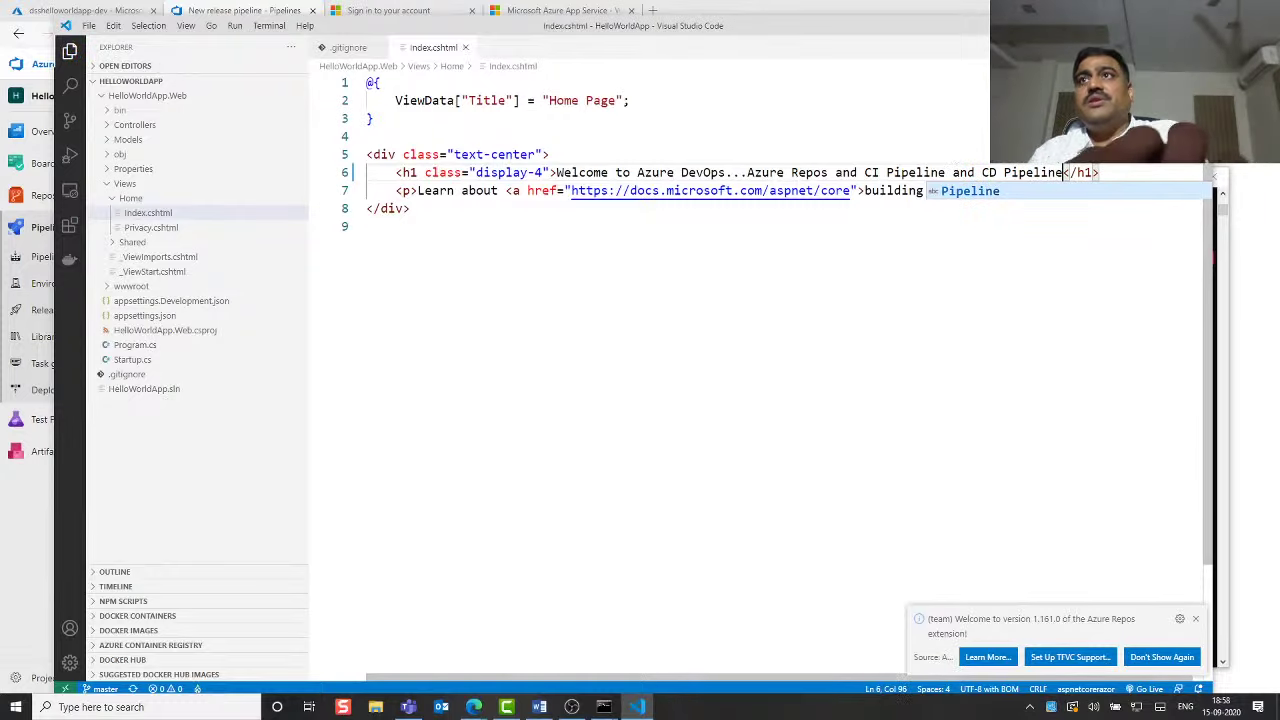
key(alt+F4)
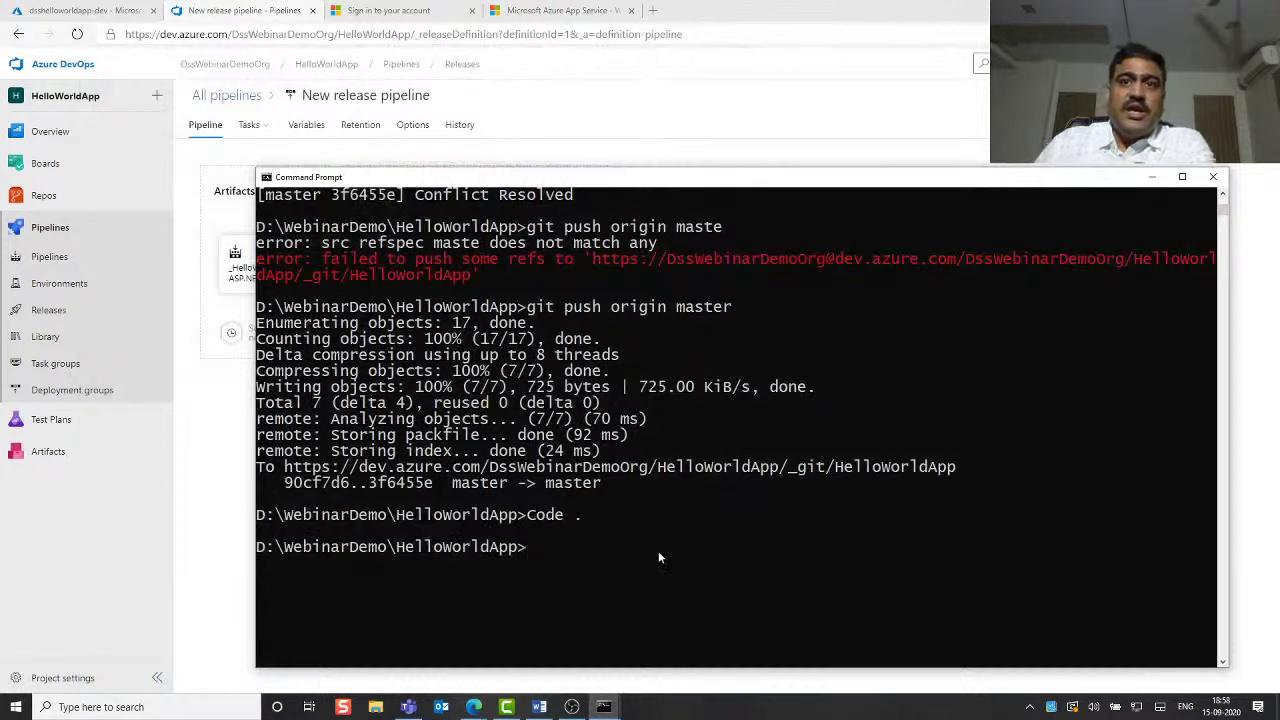
Stage all changes and commit them with the message 'CD Pipeline'.
text(git add .)
key(Return)
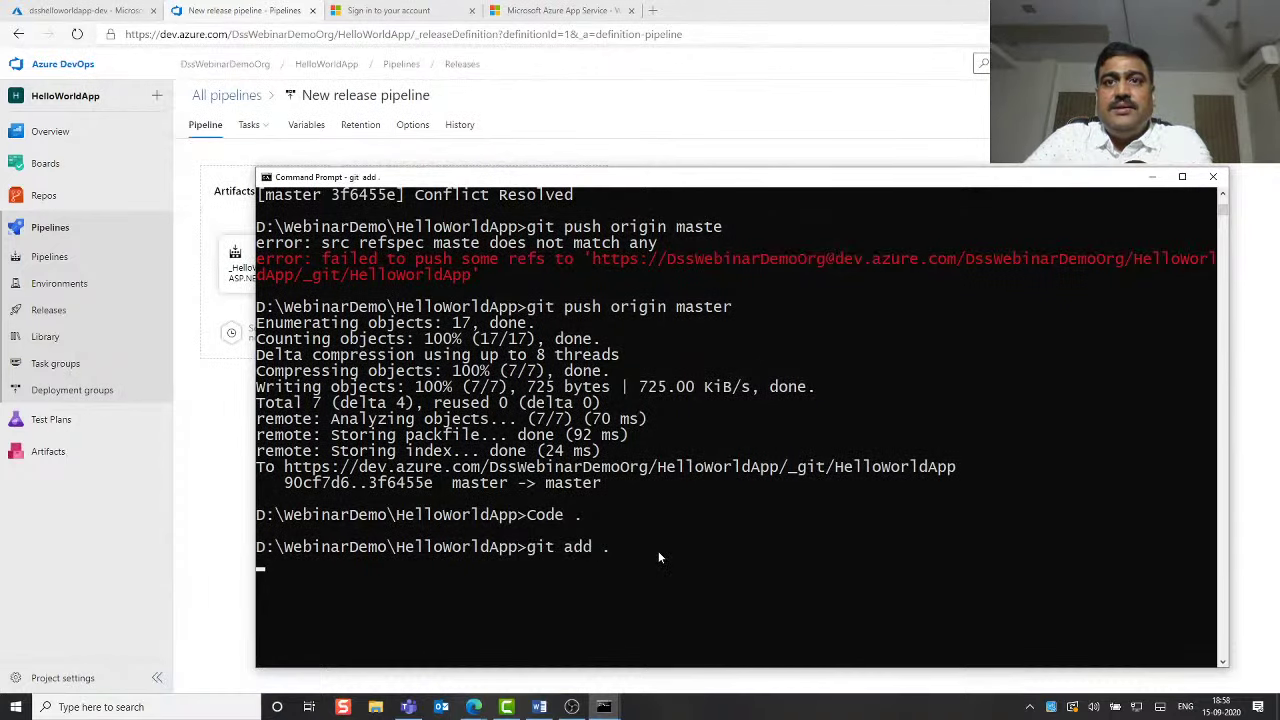
text(git c)
key(BackSpace)
text(commit -m)
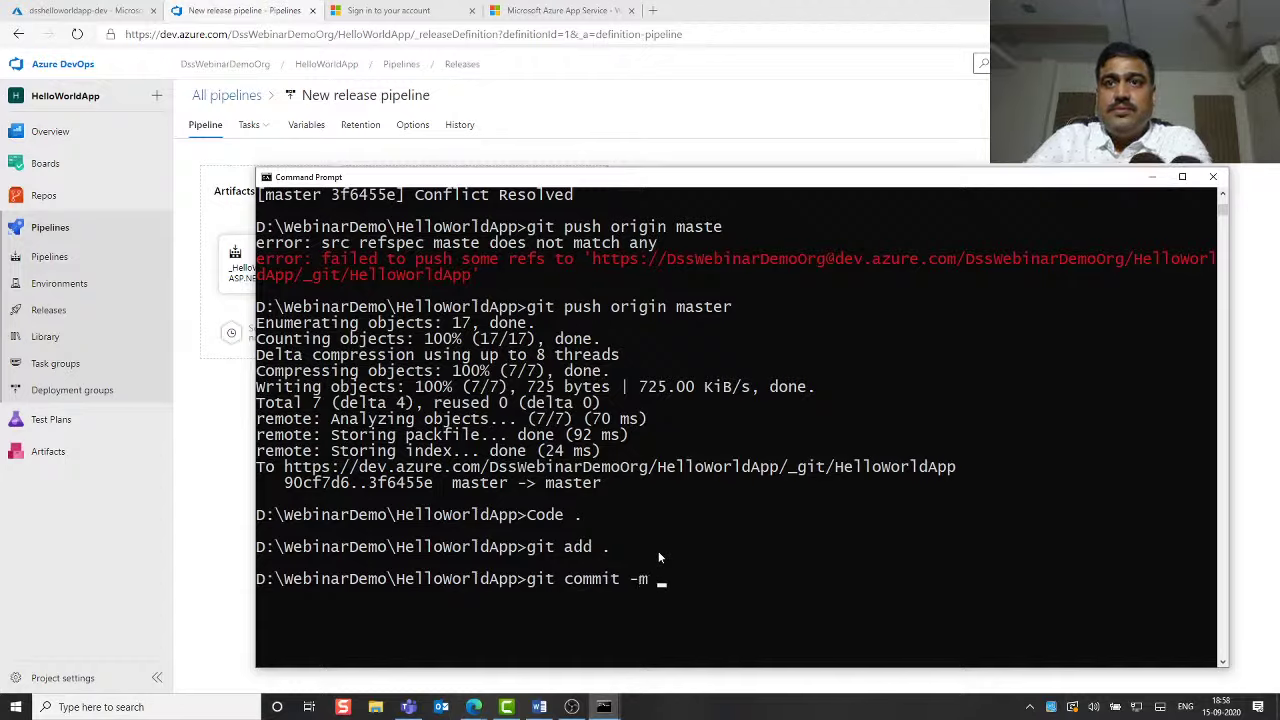
text( "C)
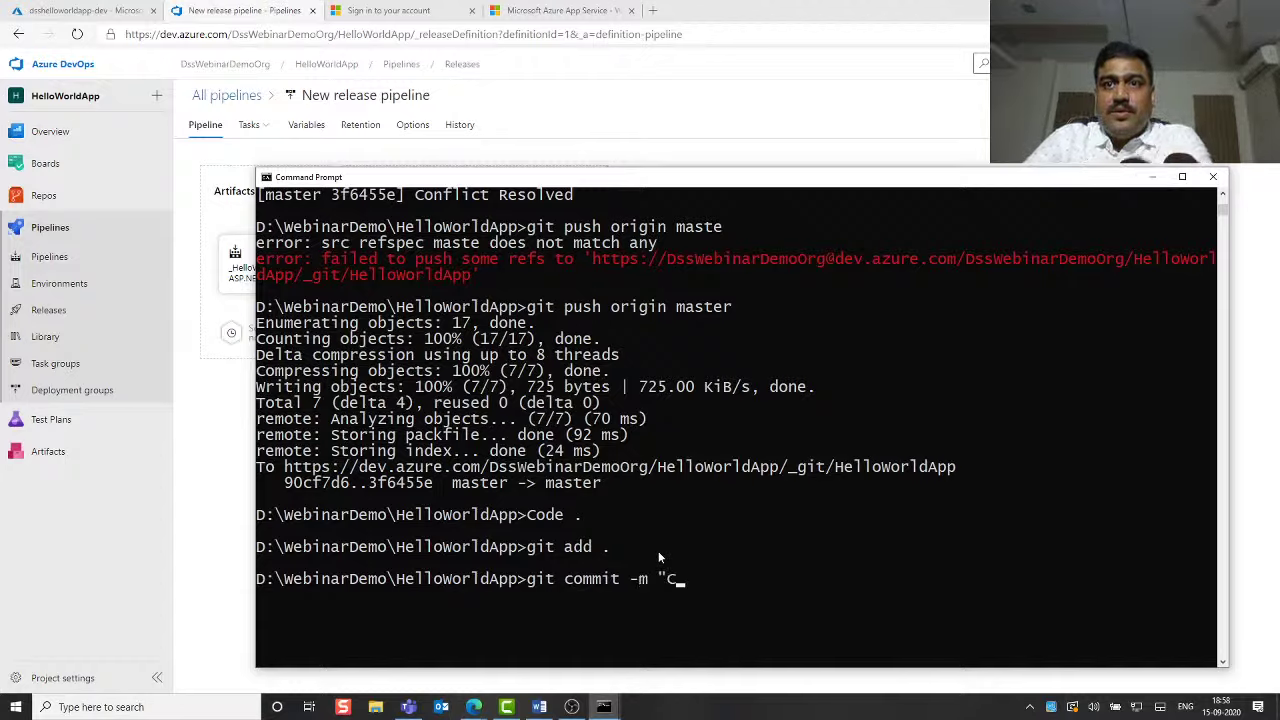
text(D Pipeline)
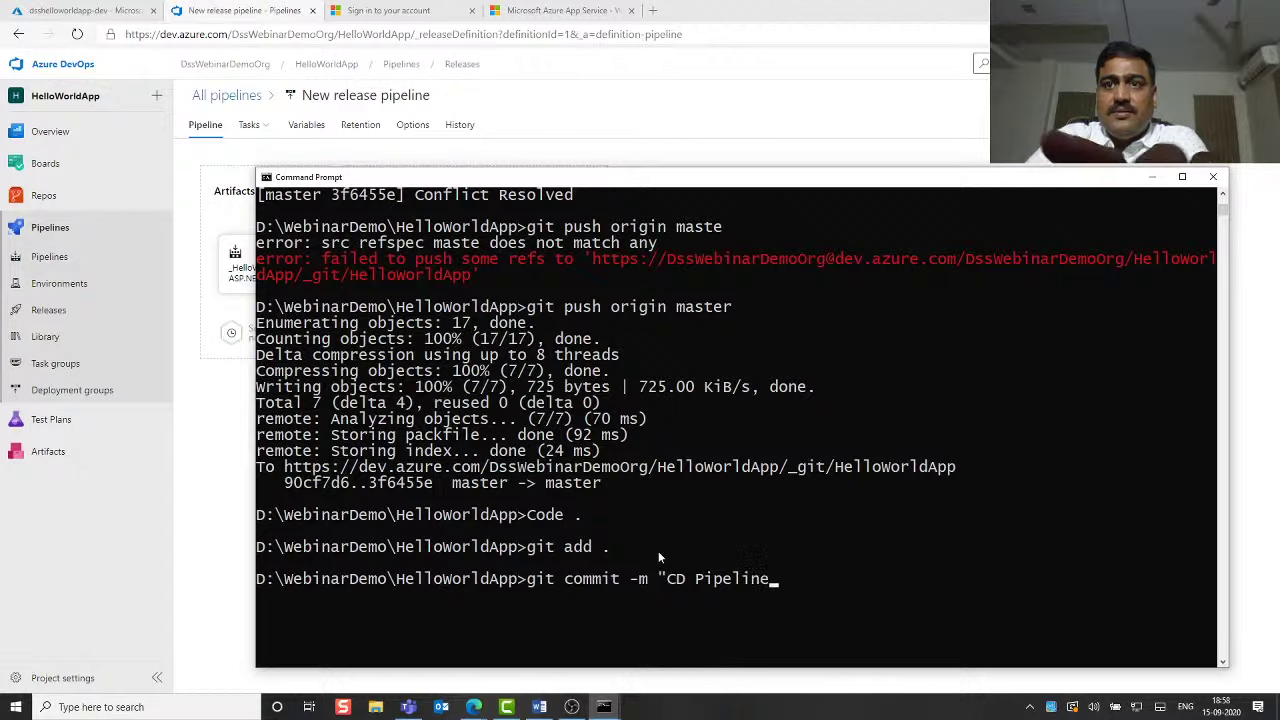
text(")
key(Return)
Push the commit to master and open the HelloWorldApp-ASP.NET Core-CI pipeline.
text(cls)
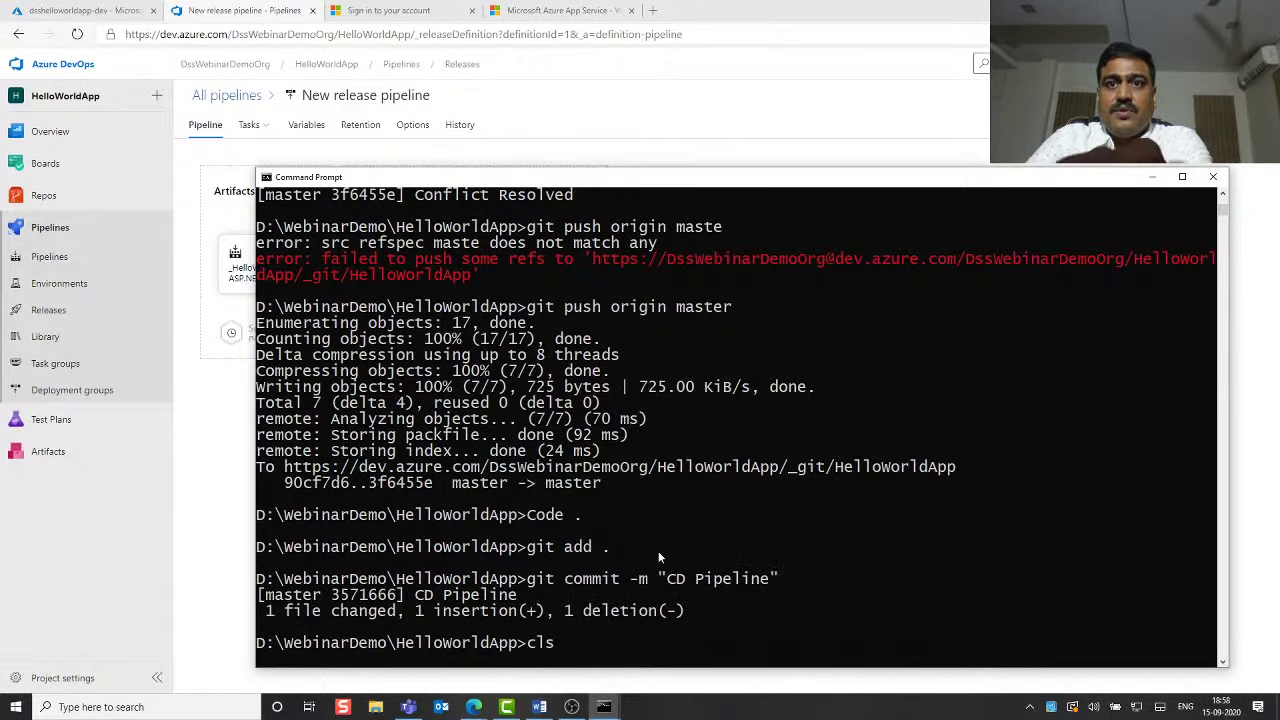
key(Return)
text(git p)
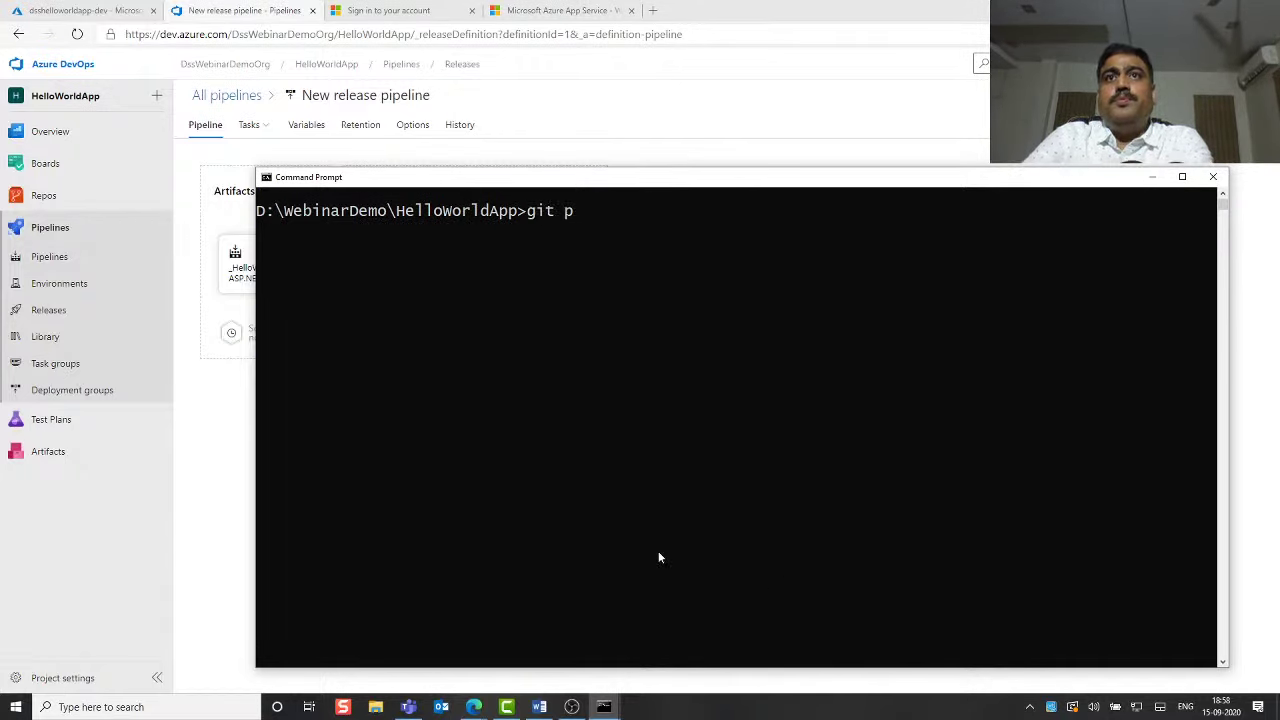
text(ush o)
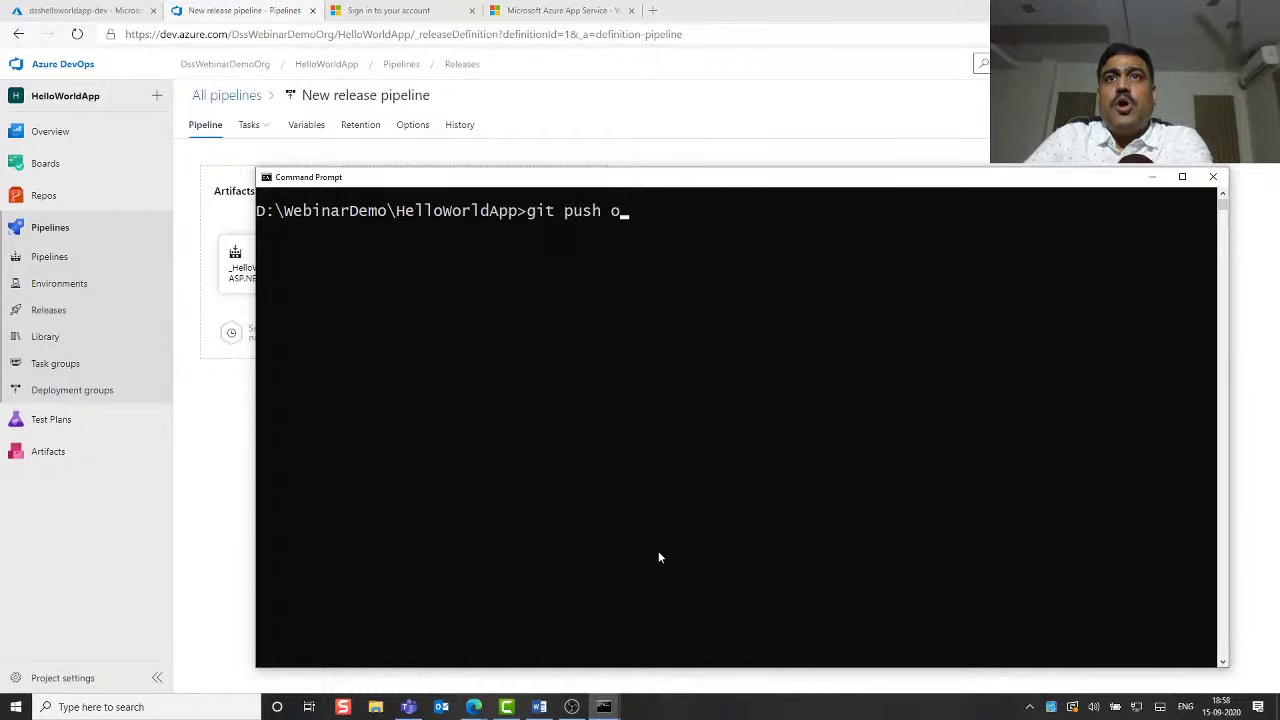
text(rigin master)
key(Return)
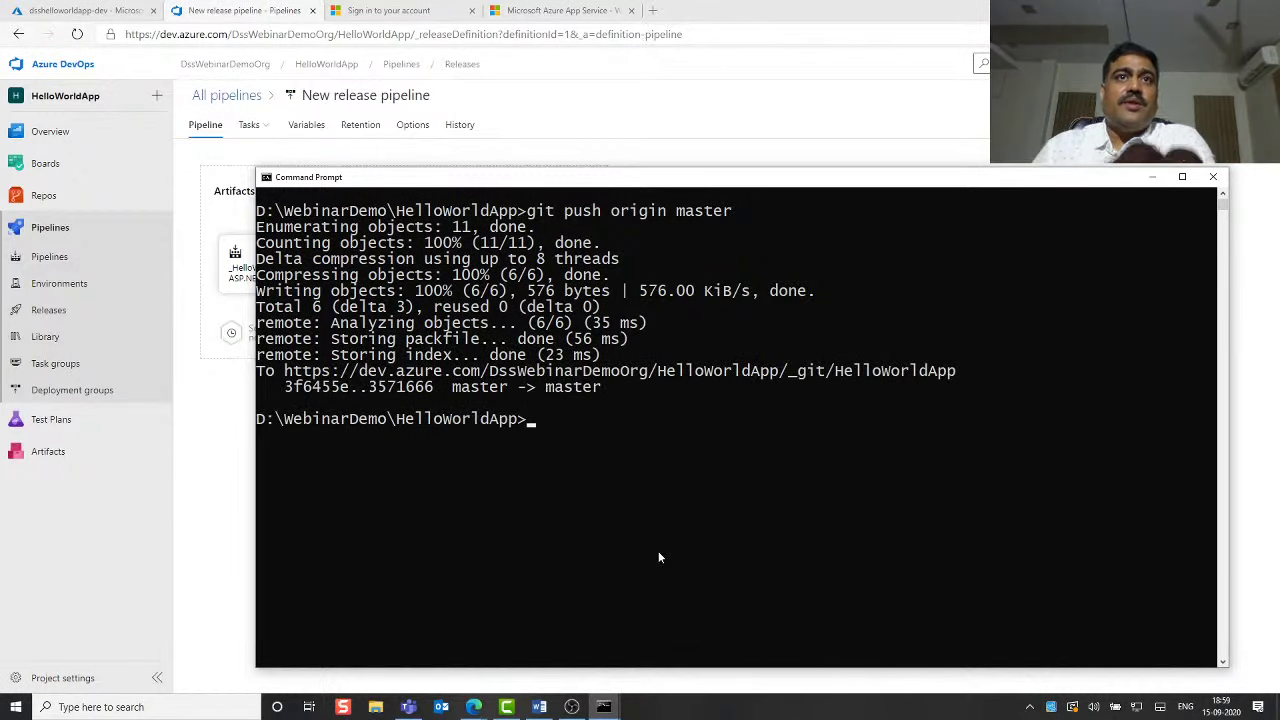
click(46, 258)
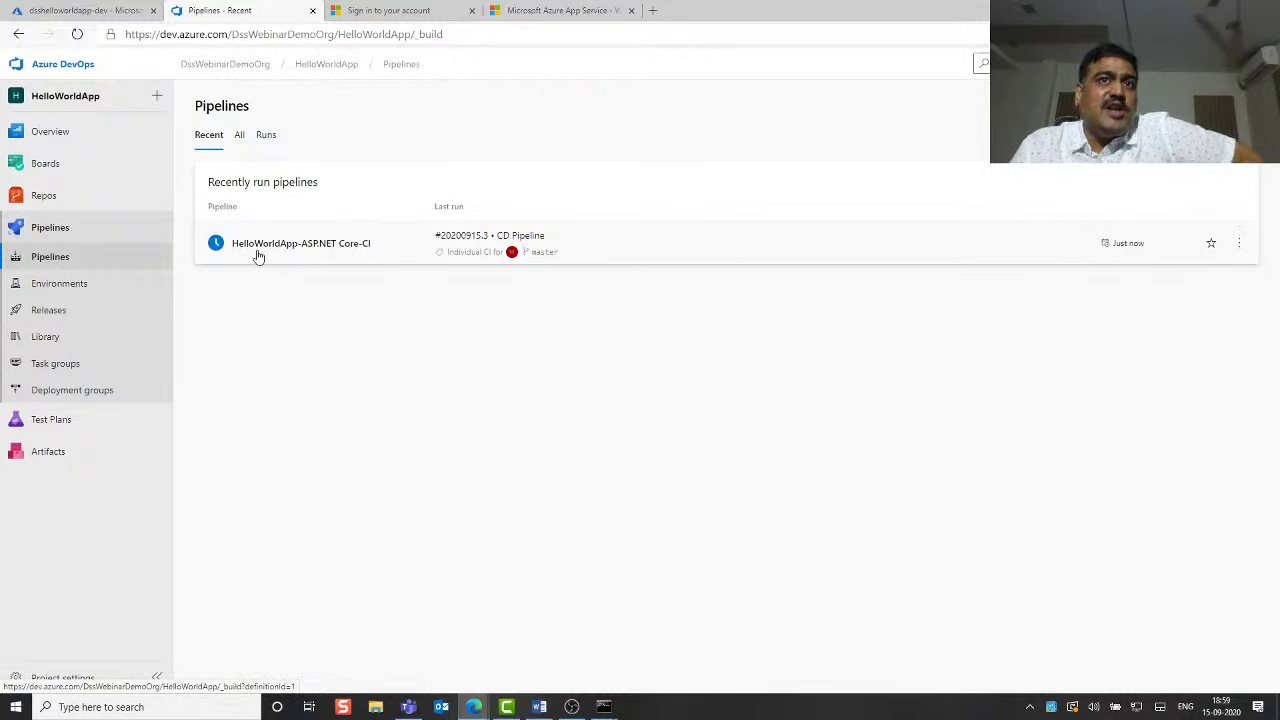
click(258, 254)
Check Agent job 1 logs of CI run #20200915.3, then go to the Releases list.
click(674, 220)
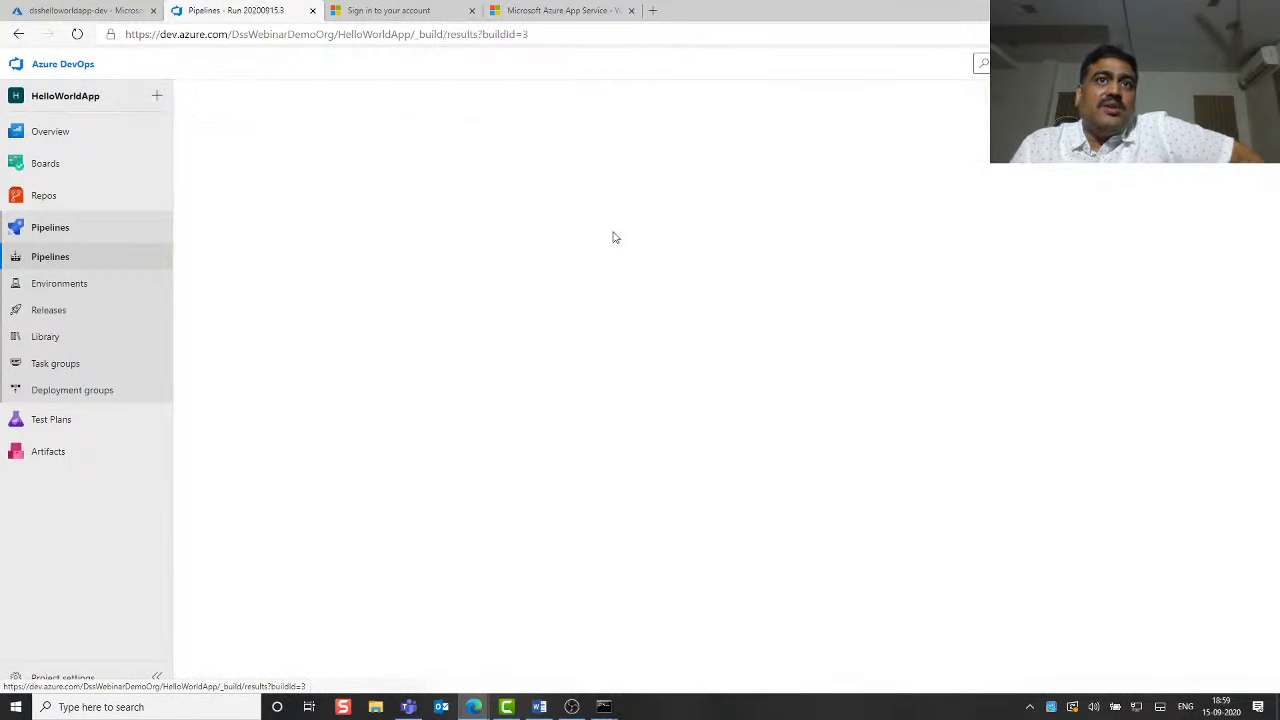
click(292, 381)
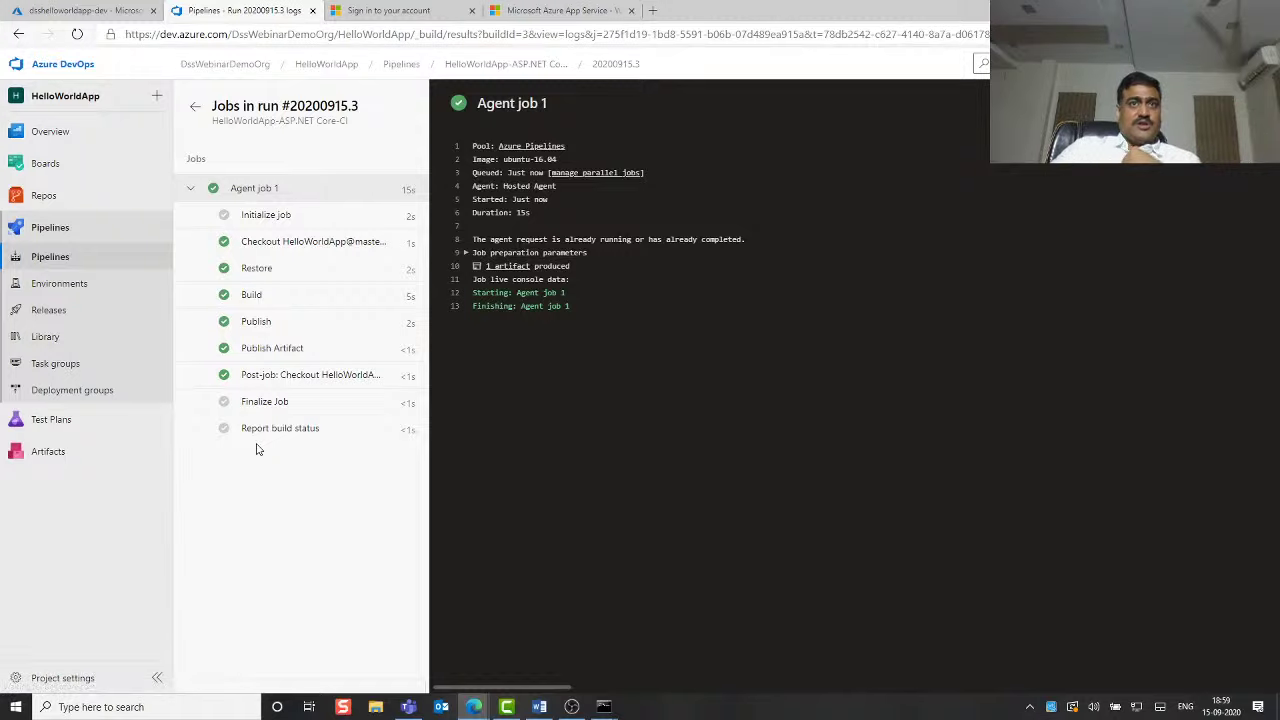
click(40, 310)
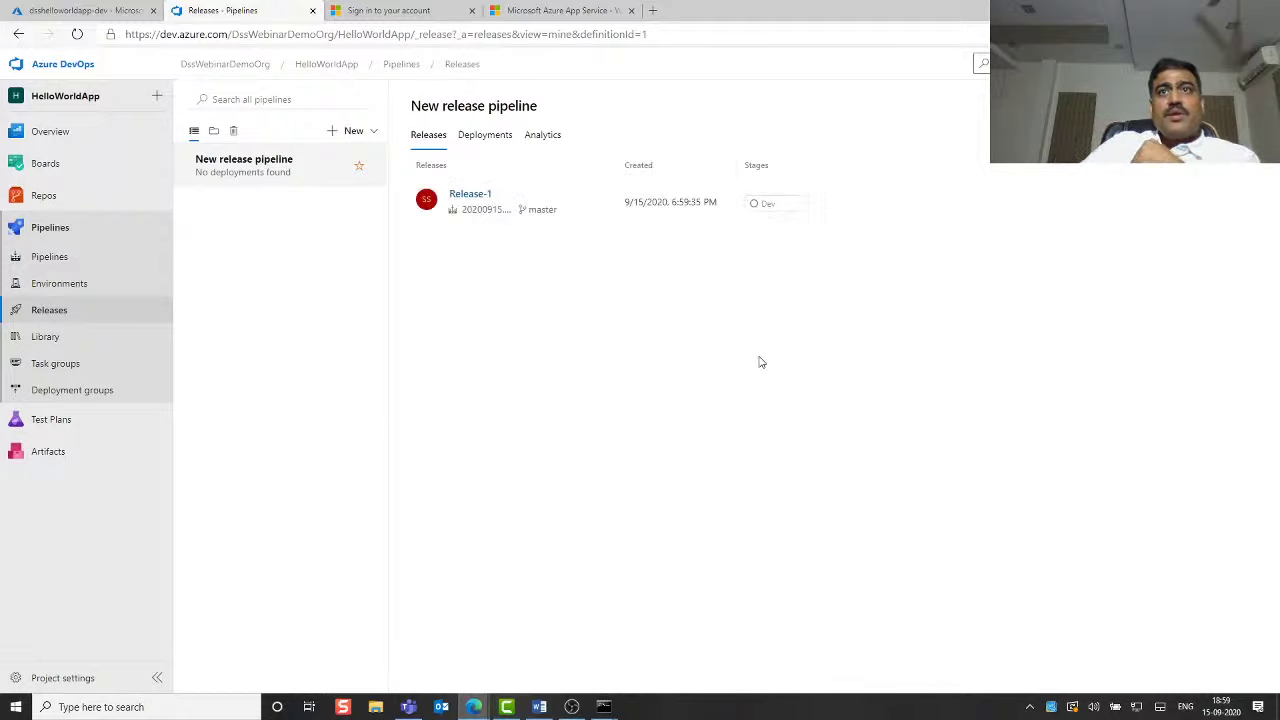
Open Release-1, dismiss the what's-new notice, and view the Dev stage deployment logs.
click(471, 199)
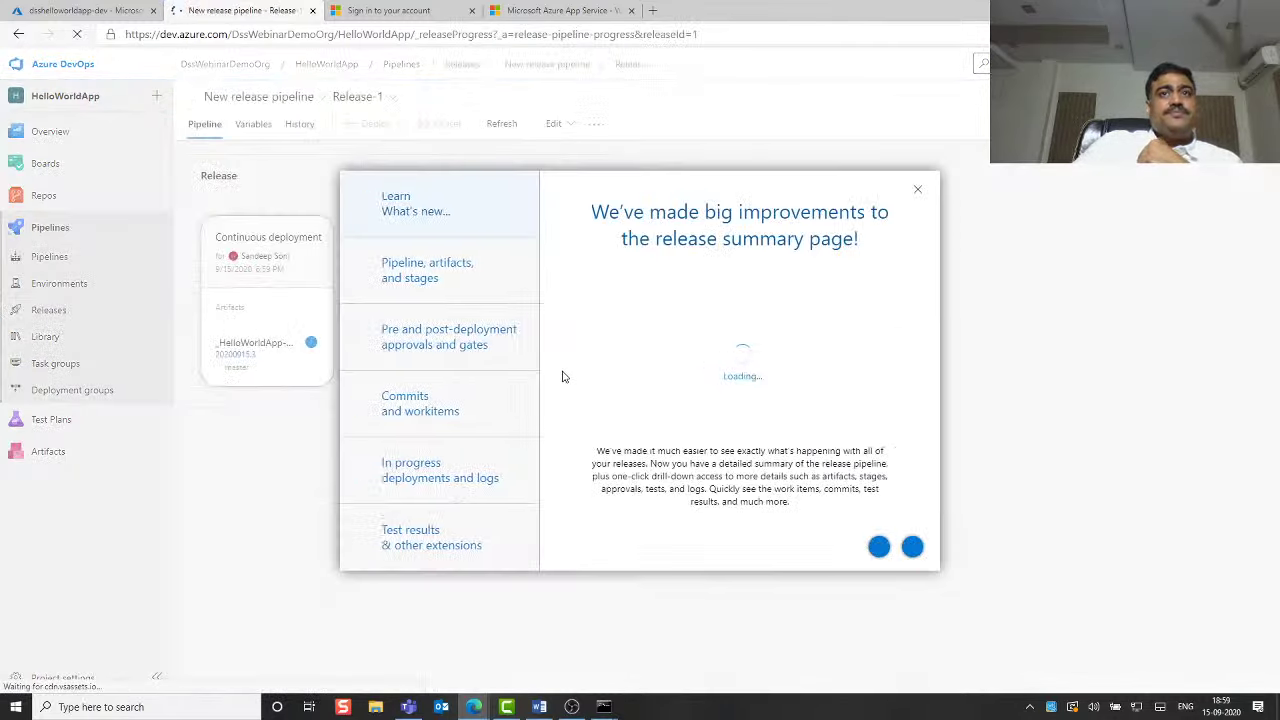
click(917, 190)
mouse_move(454, 283)
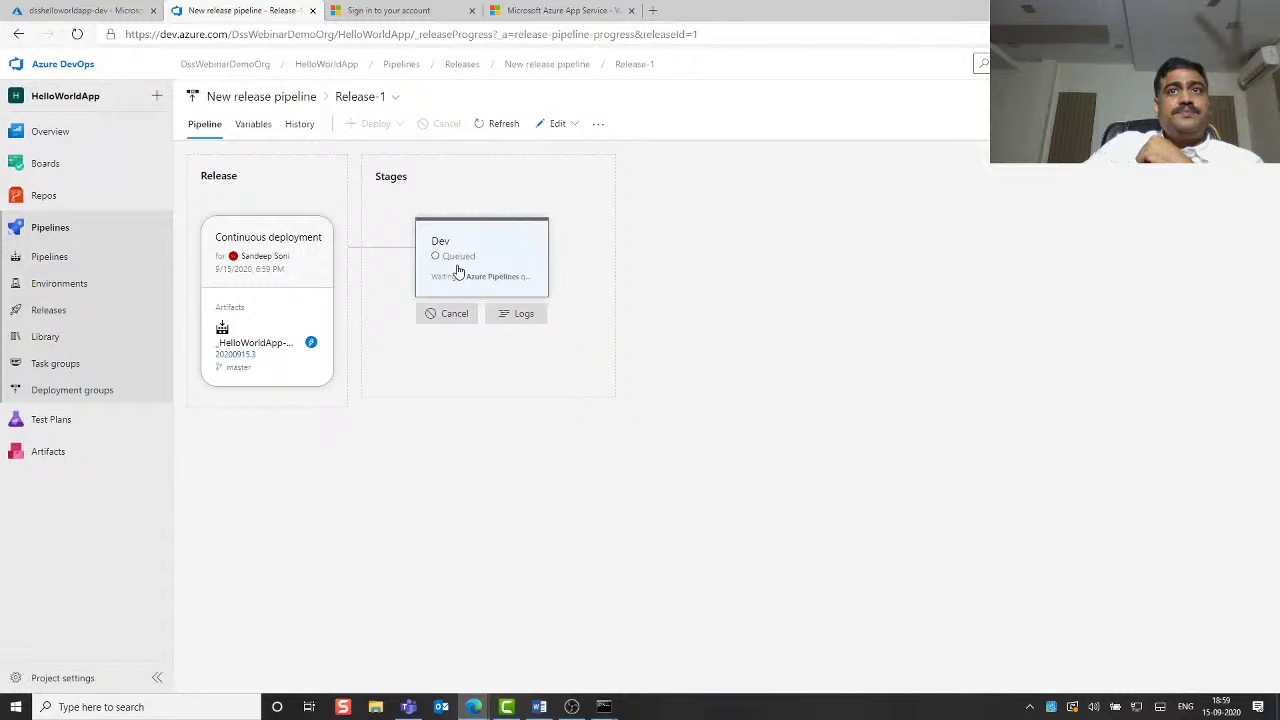
click(458, 271)
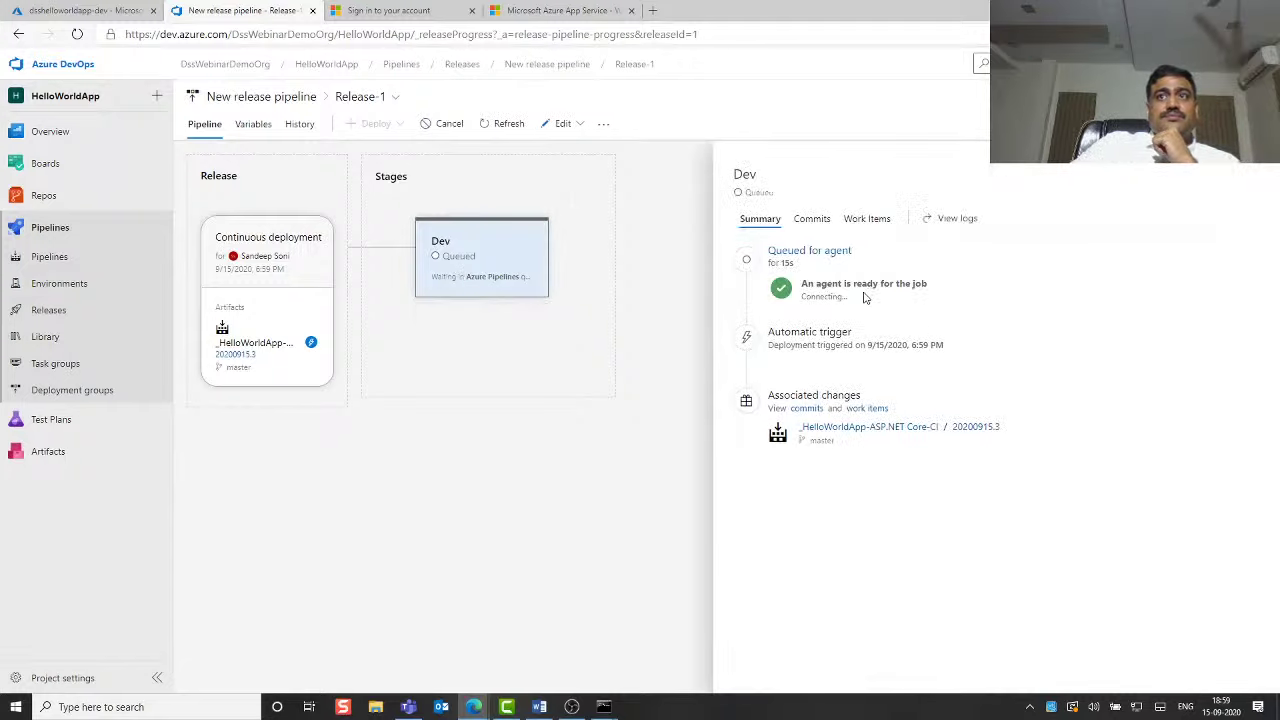
mouse_move(486, 277)
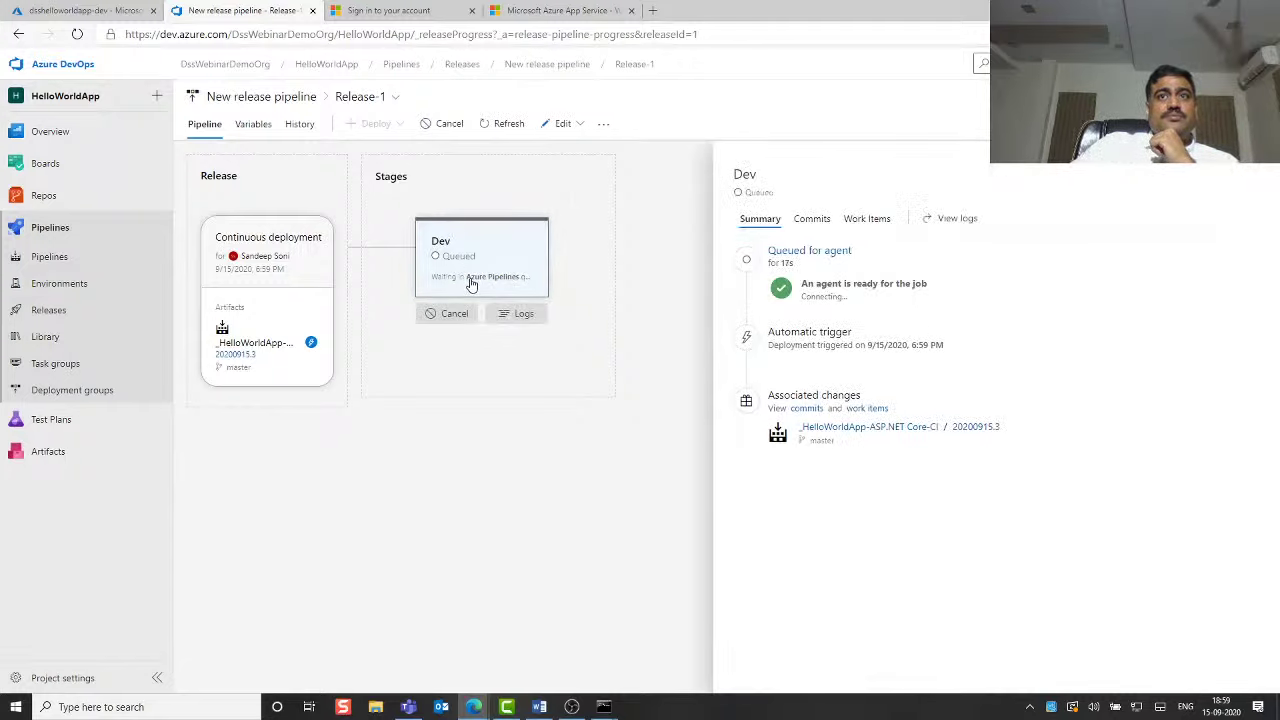
click(525, 314)
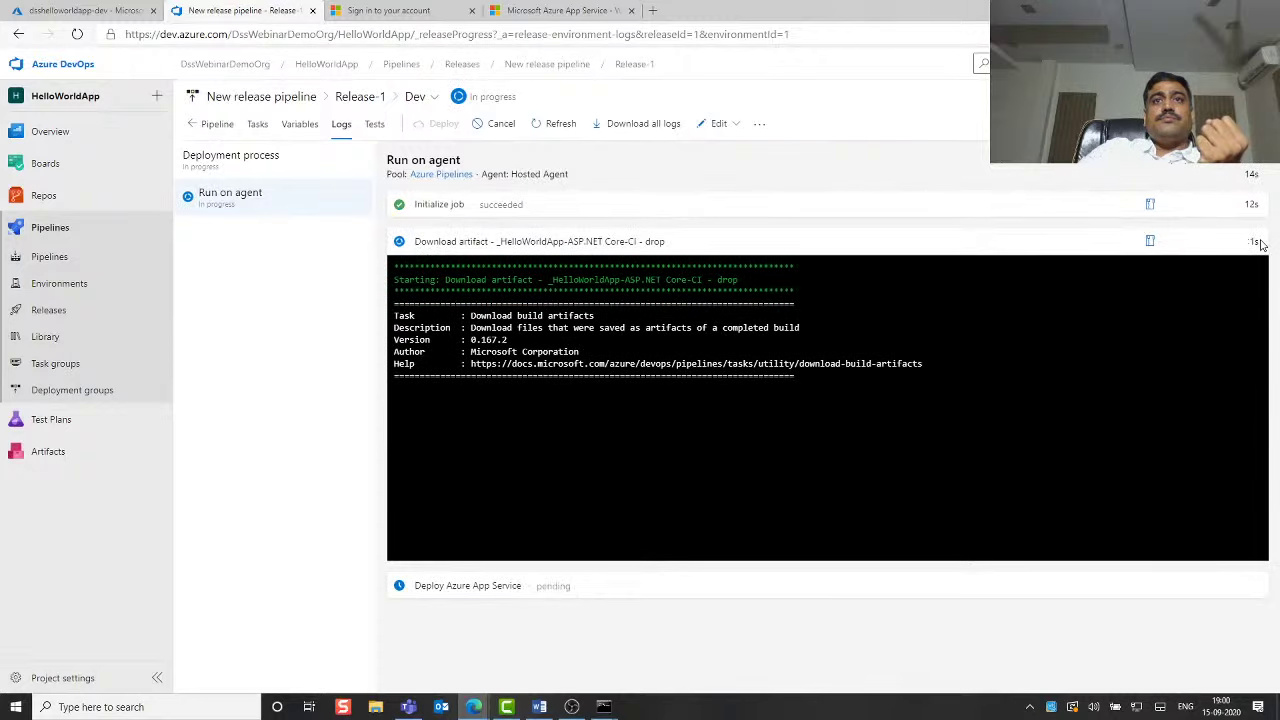
Review the Run on agent logs and full Deploy Azure App Service log until Dev succeeds.
click(244, 209)
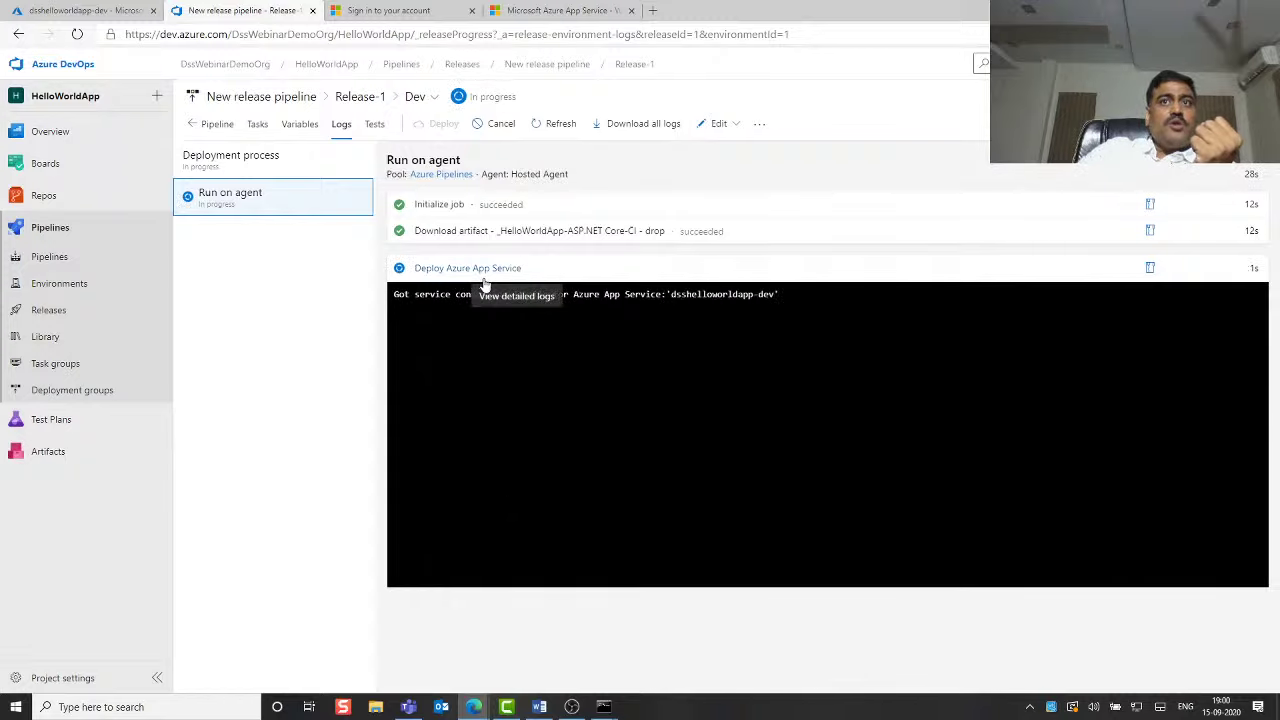
click(585, 277)
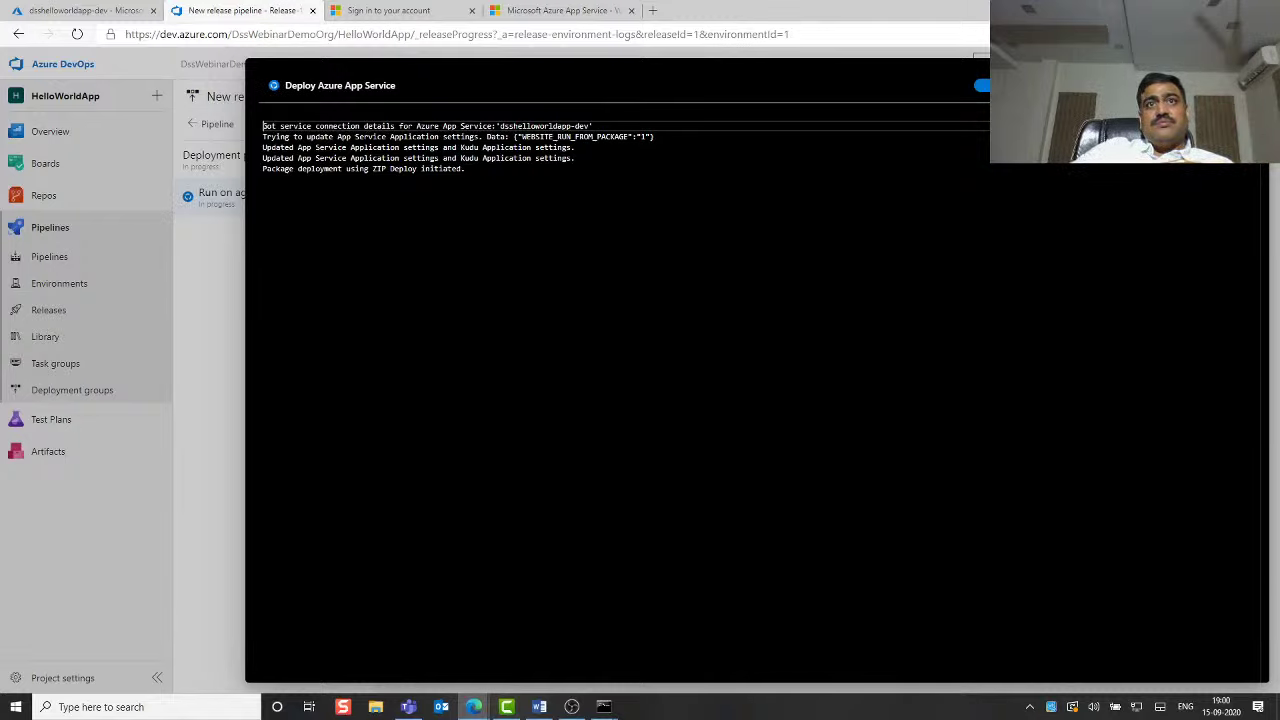
key(Escape)
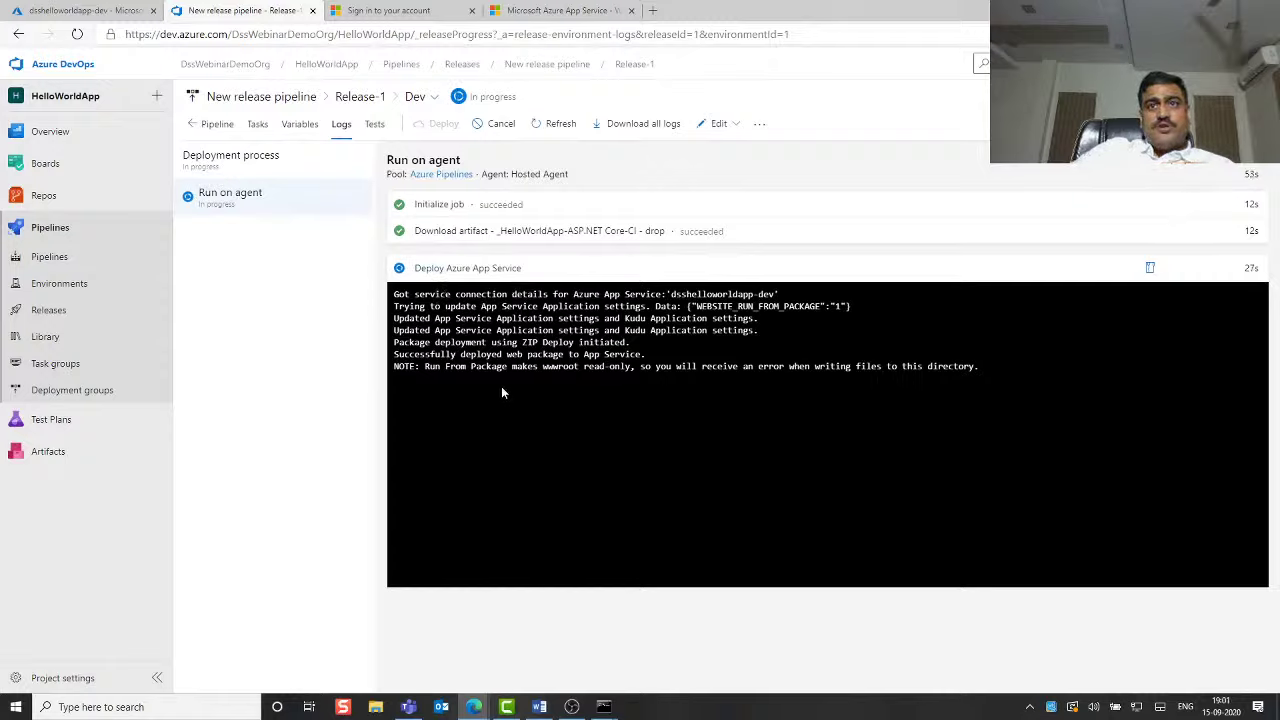
drag(510, 366, 624, 367)
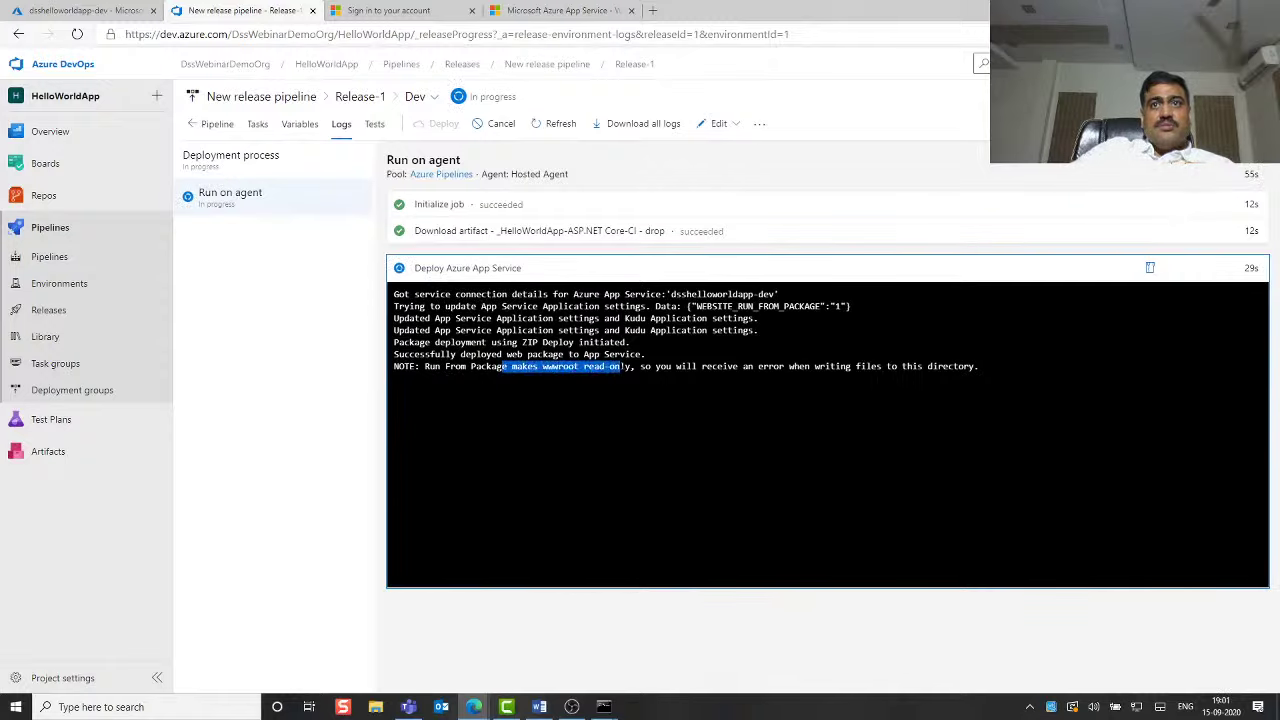
click(687, 413)
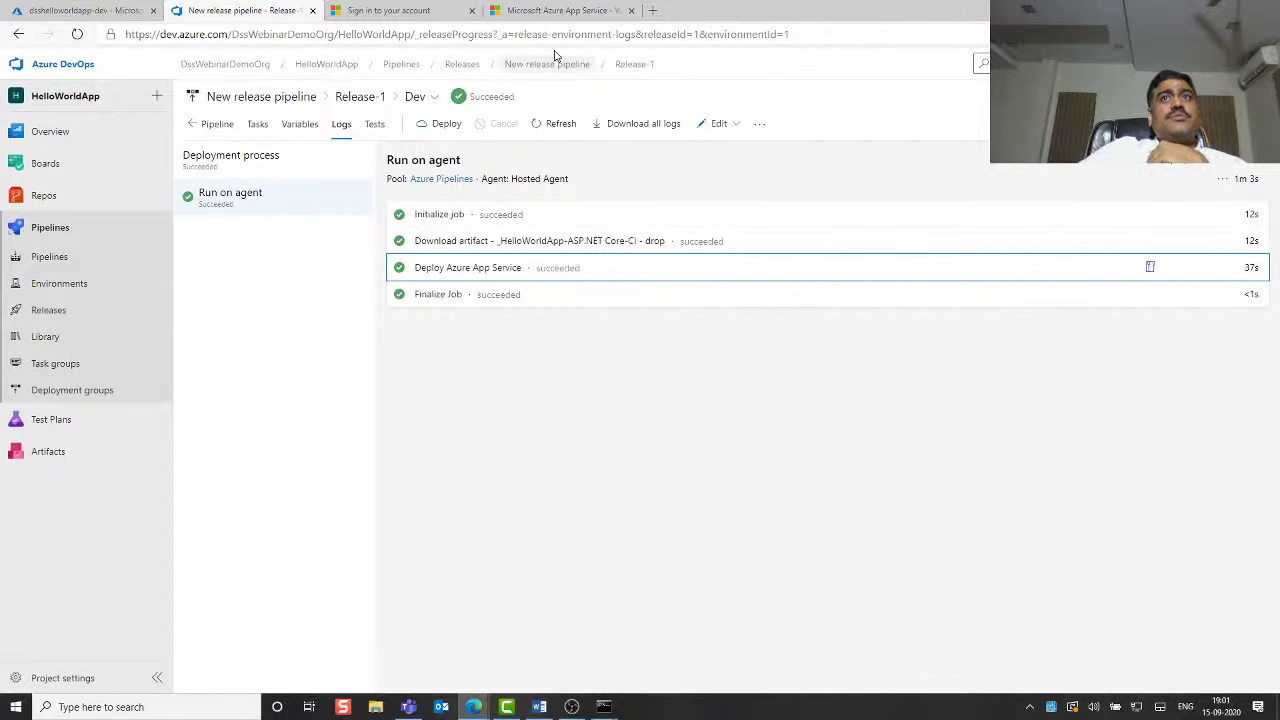
Reload the dsshelloworldapp-dev site to see the new welcome heading.
click(558, 10)
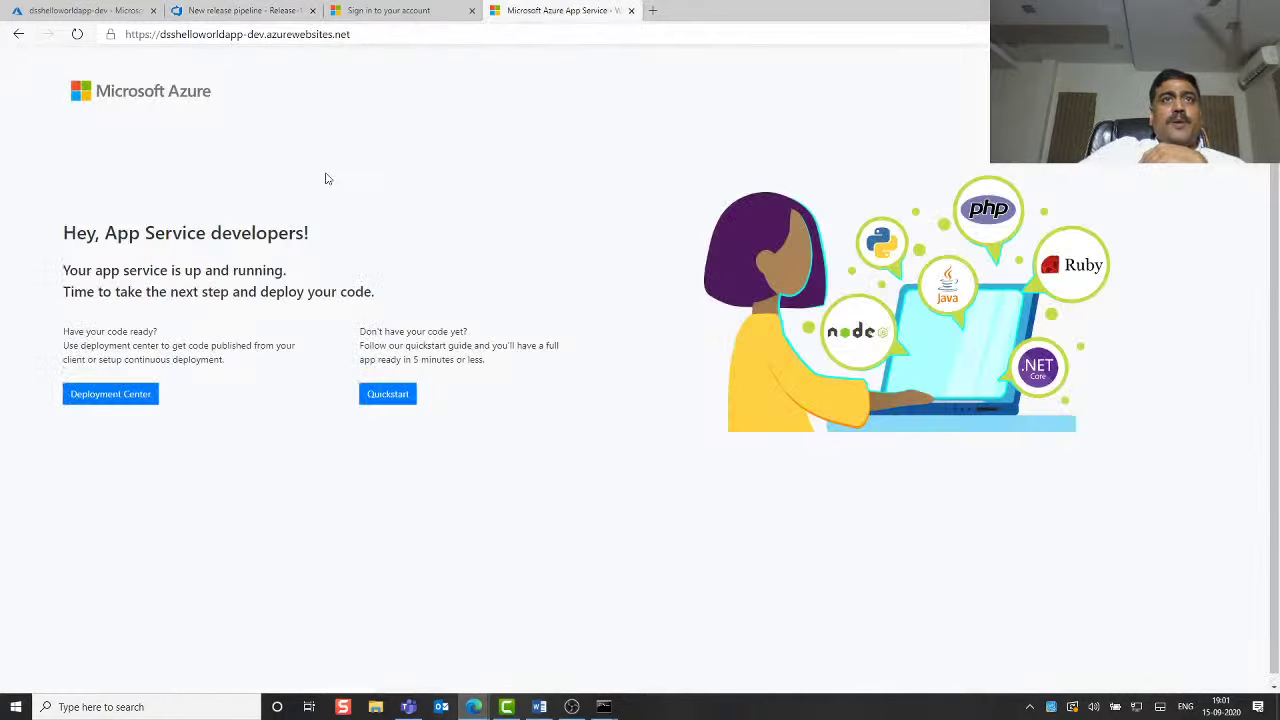
click(77, 34)
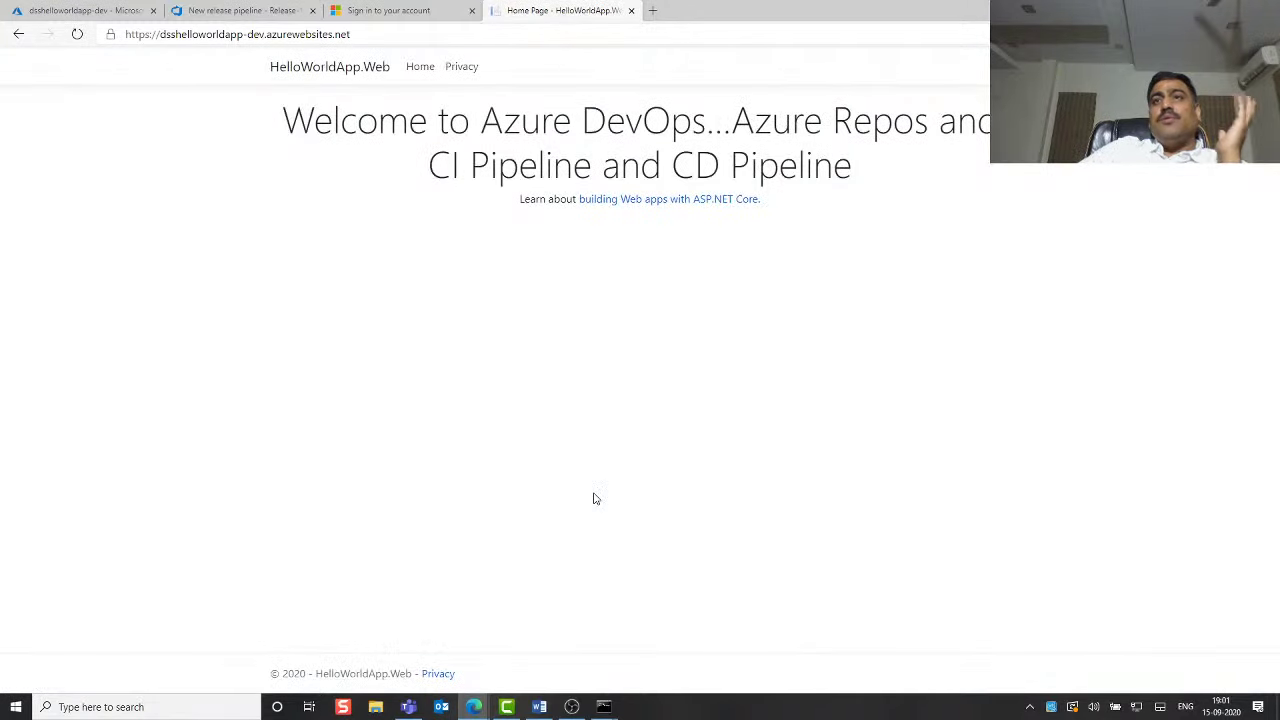
drag(285, 122, 838, 186)
click(855, 329)
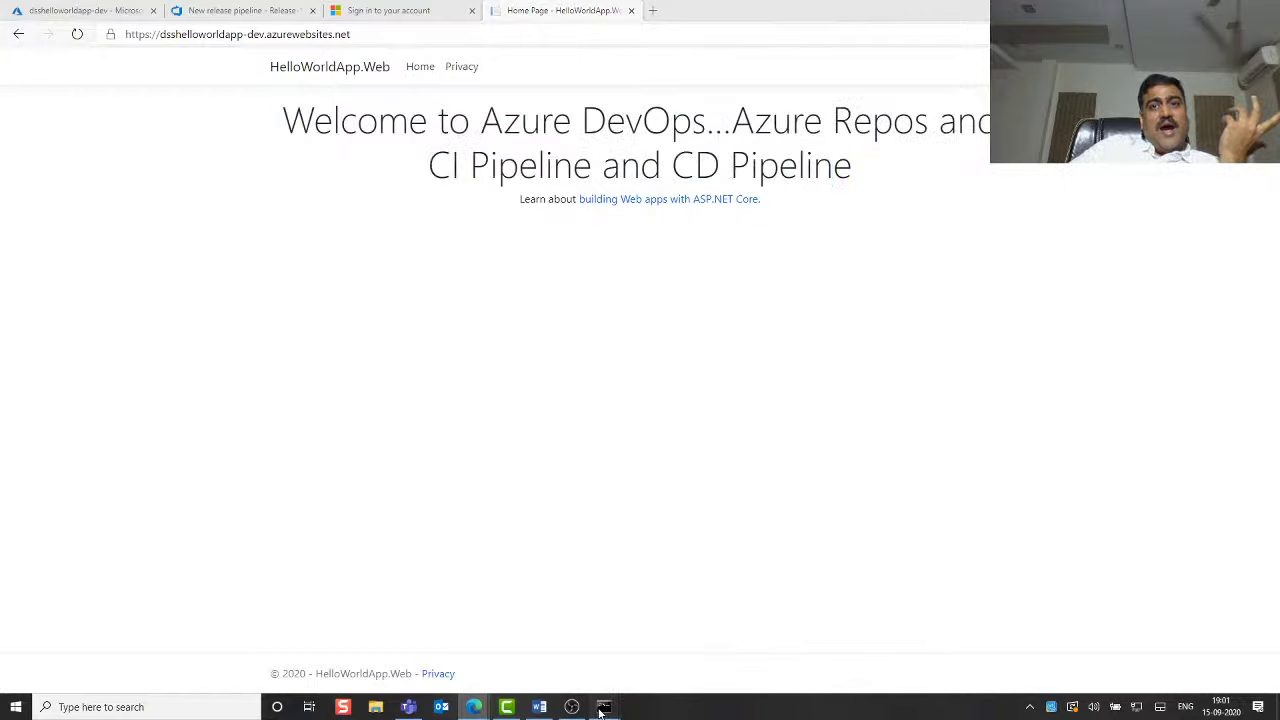
Review the git push origin master command in Command Prompt, then return to the release logs.
mouse_move(604, 707)
click(525, 660)
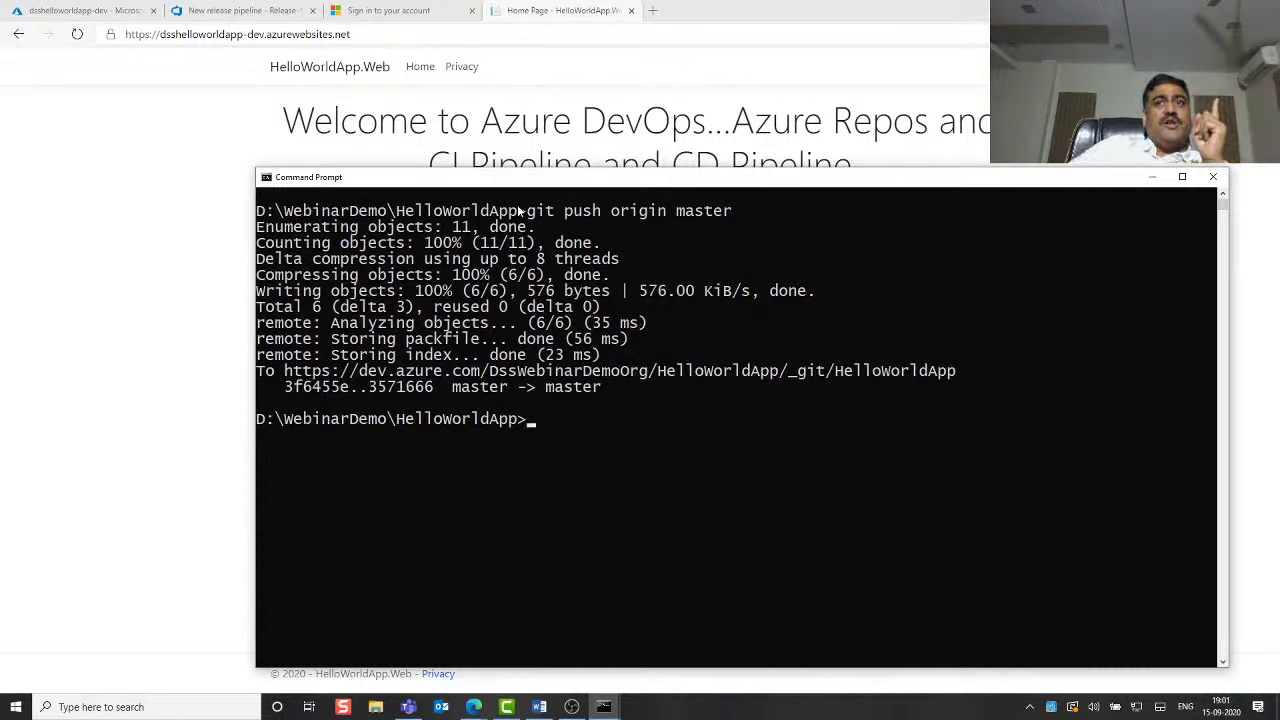
drag(527, 211, 727, 218)
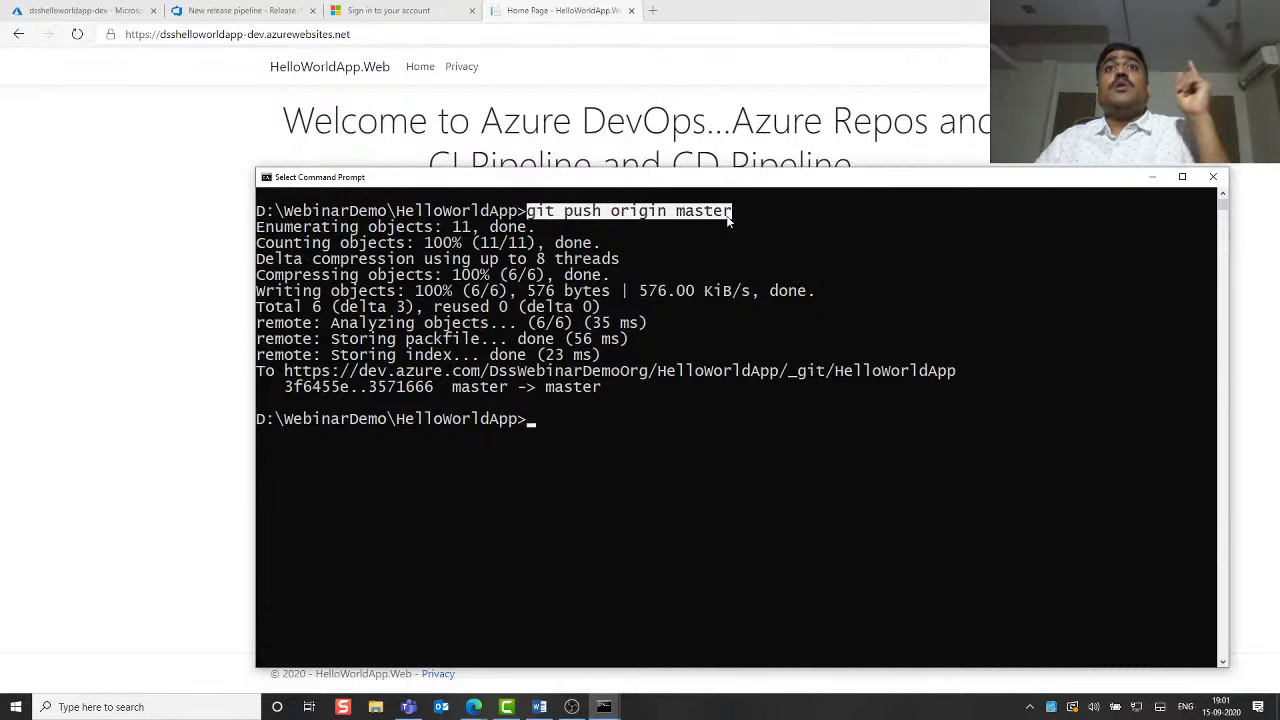
click(75, 10)
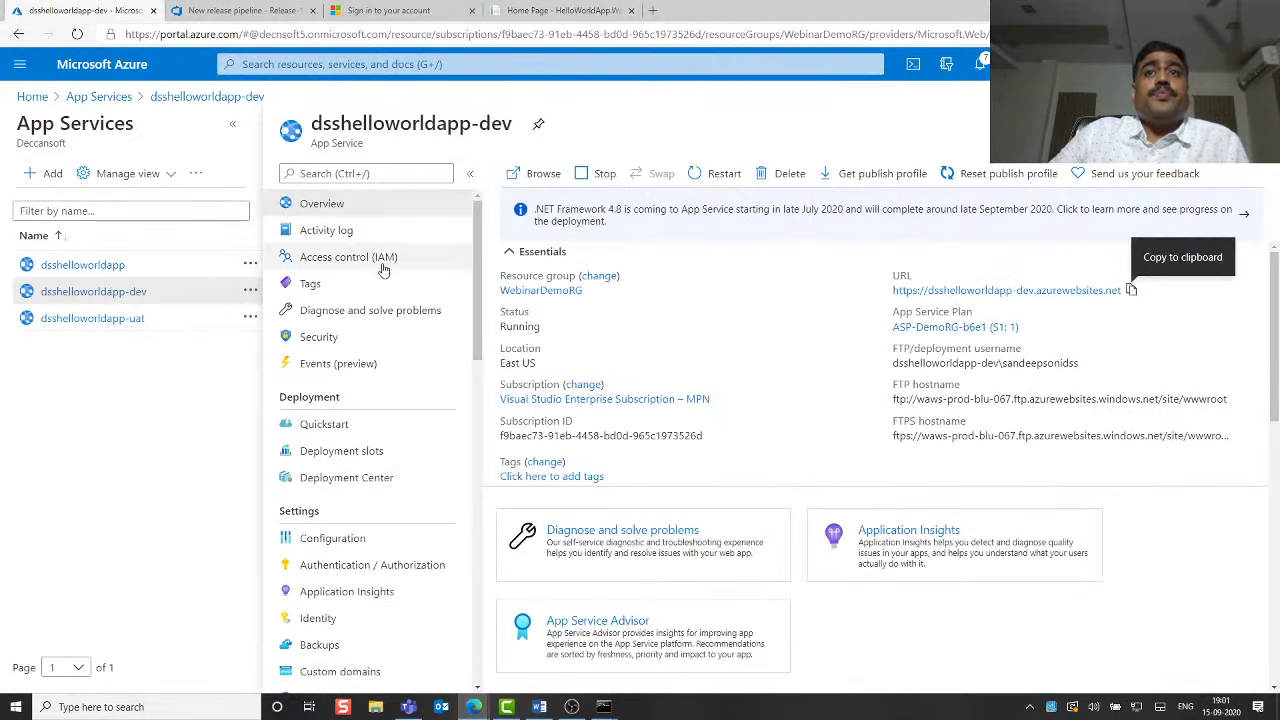
click(305, 14)
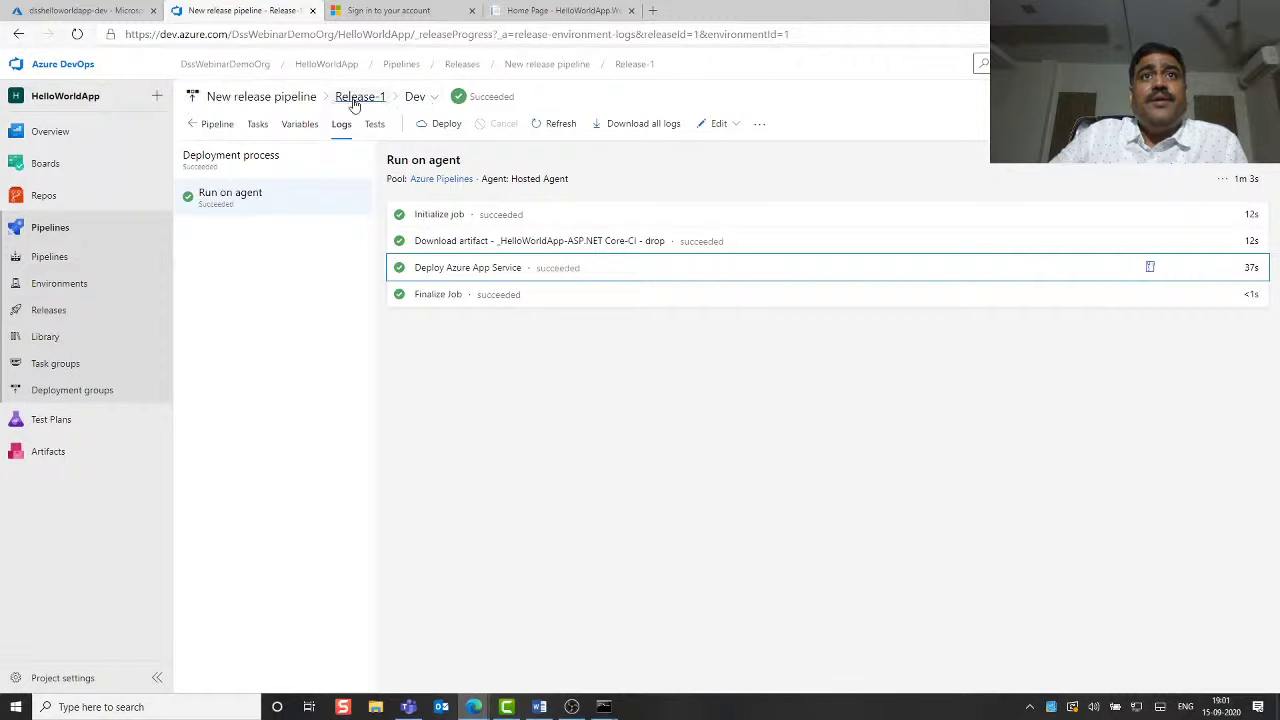
Enable Dev post-deployment approvals with one user as approver and a 30-day timeout.
click(294, 101)
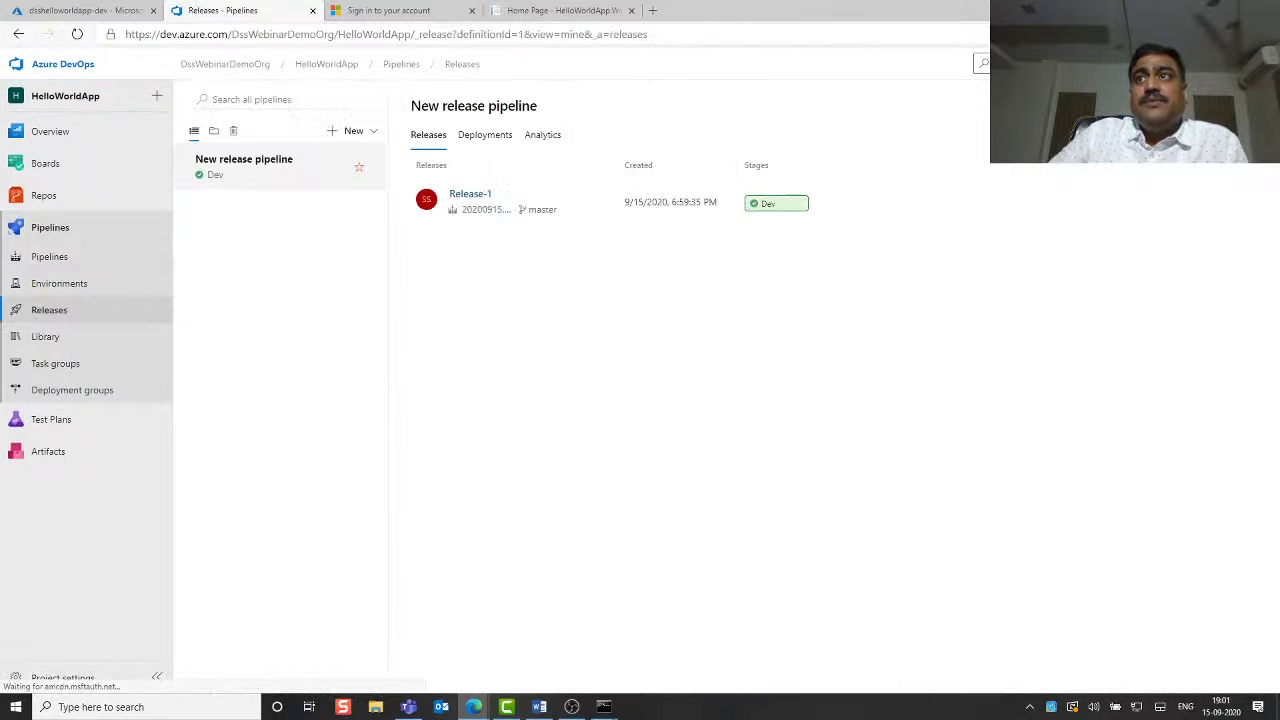
click(1200, 105)
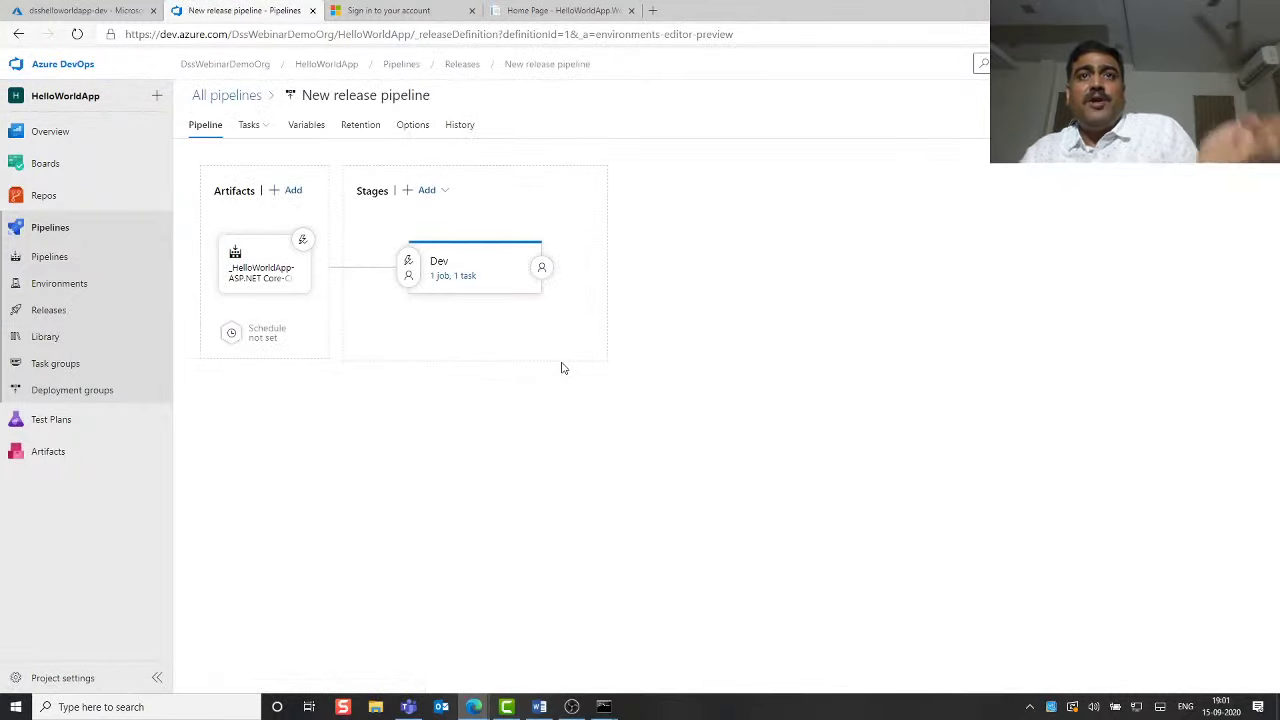
click(542, 272)
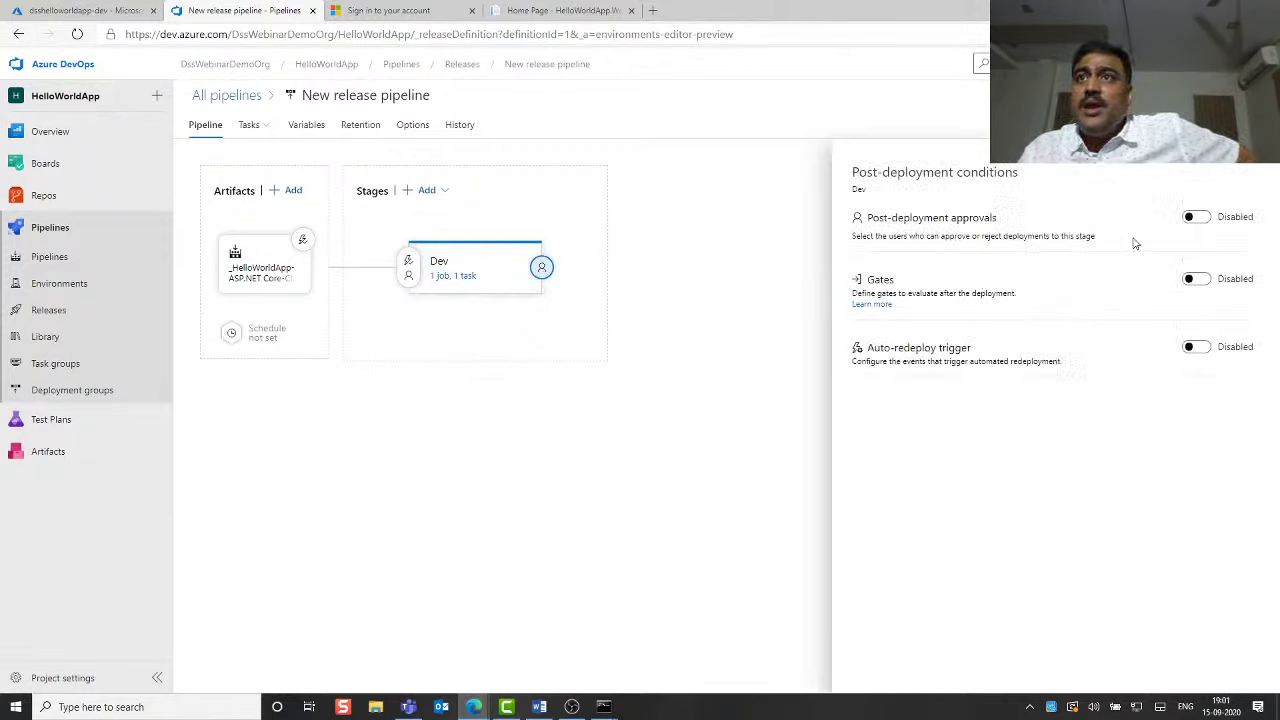
click(1198, 217)
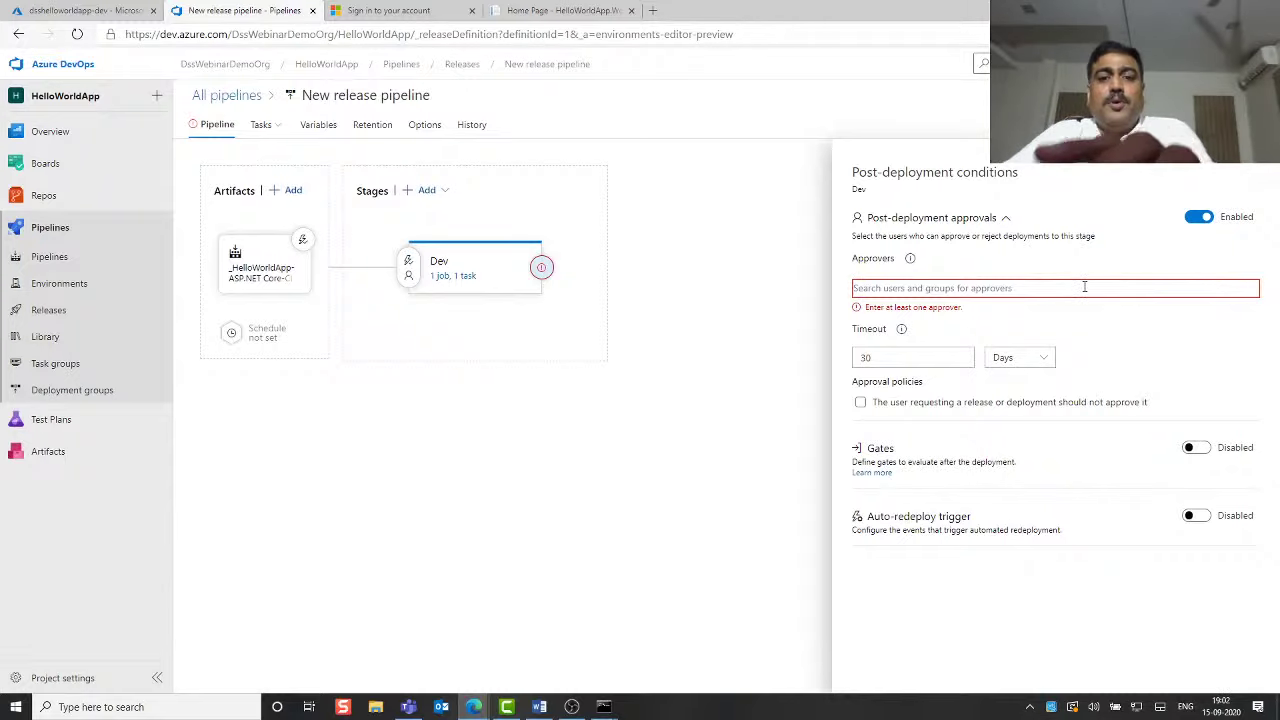
text(sandee)
key(Return)
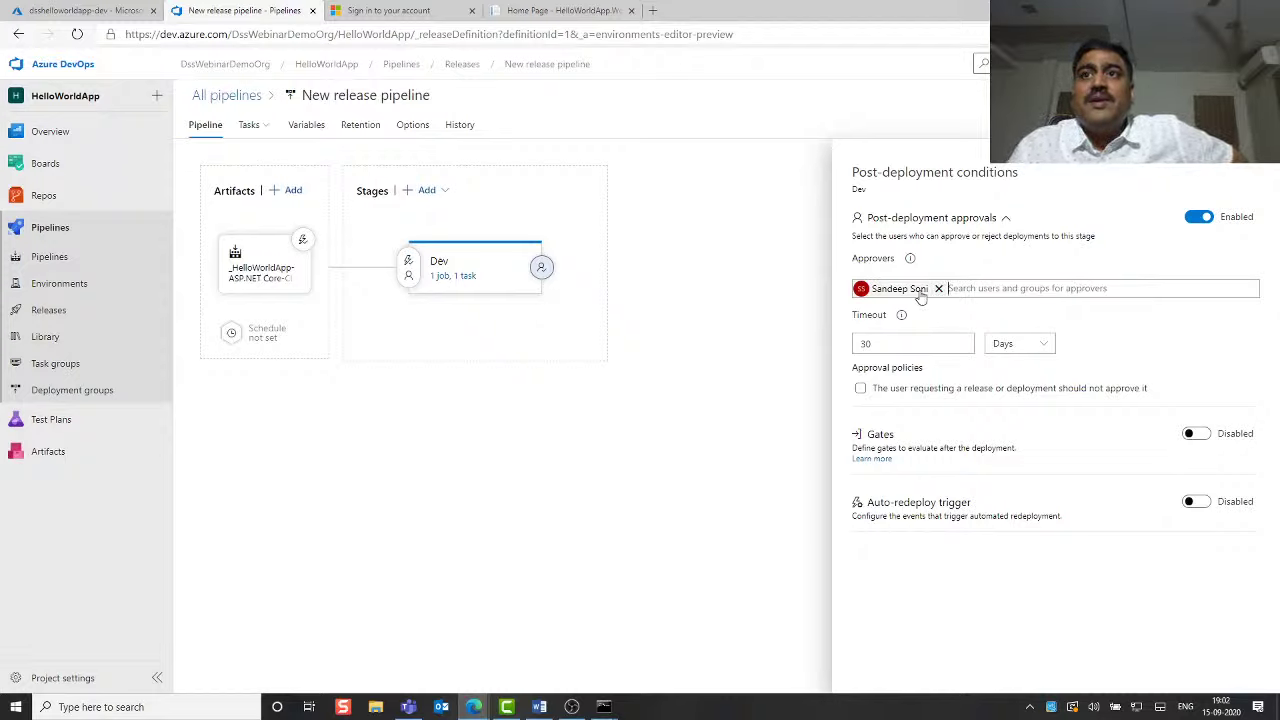
mouse_move(920, 297)
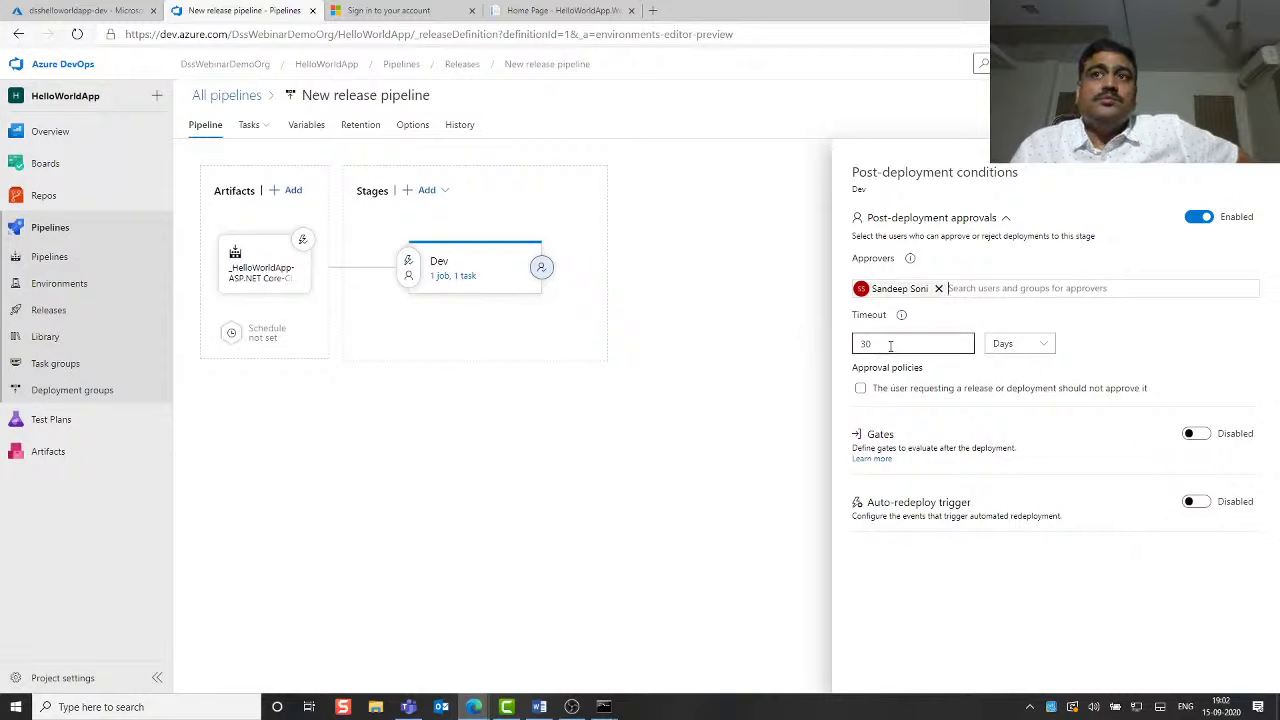
double_click(890, 344)
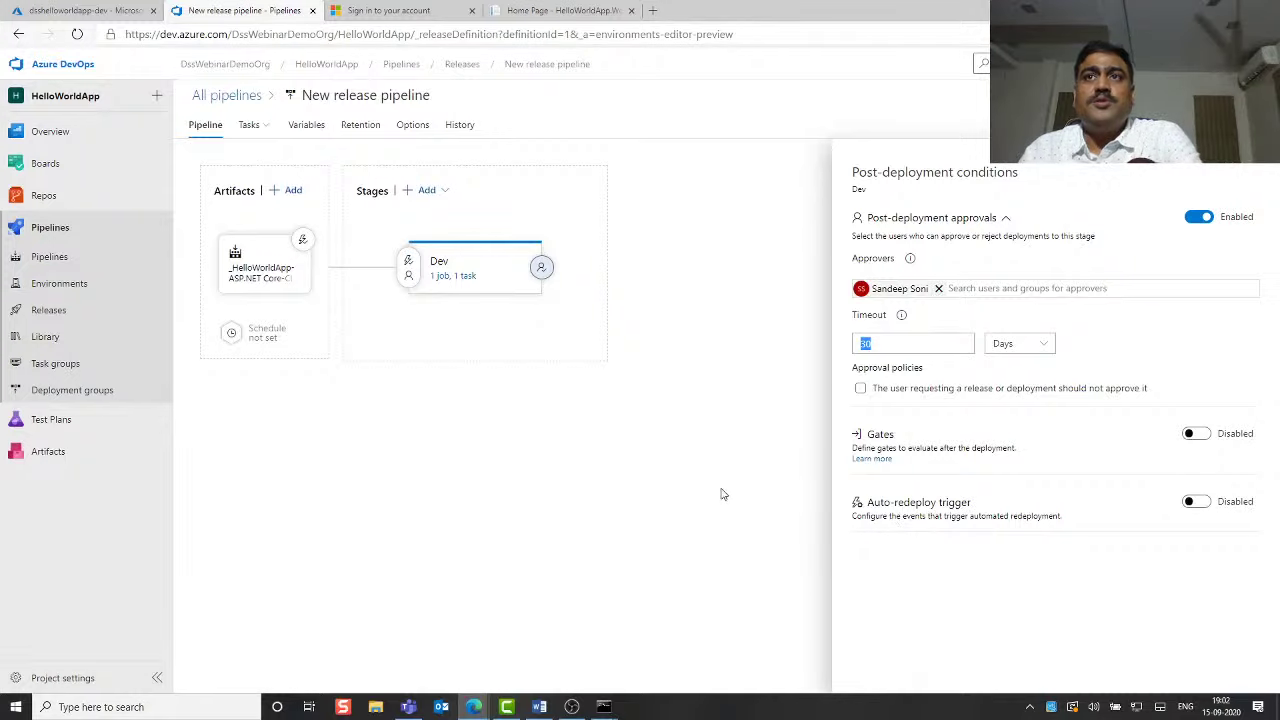
mouse_move(471, 277)
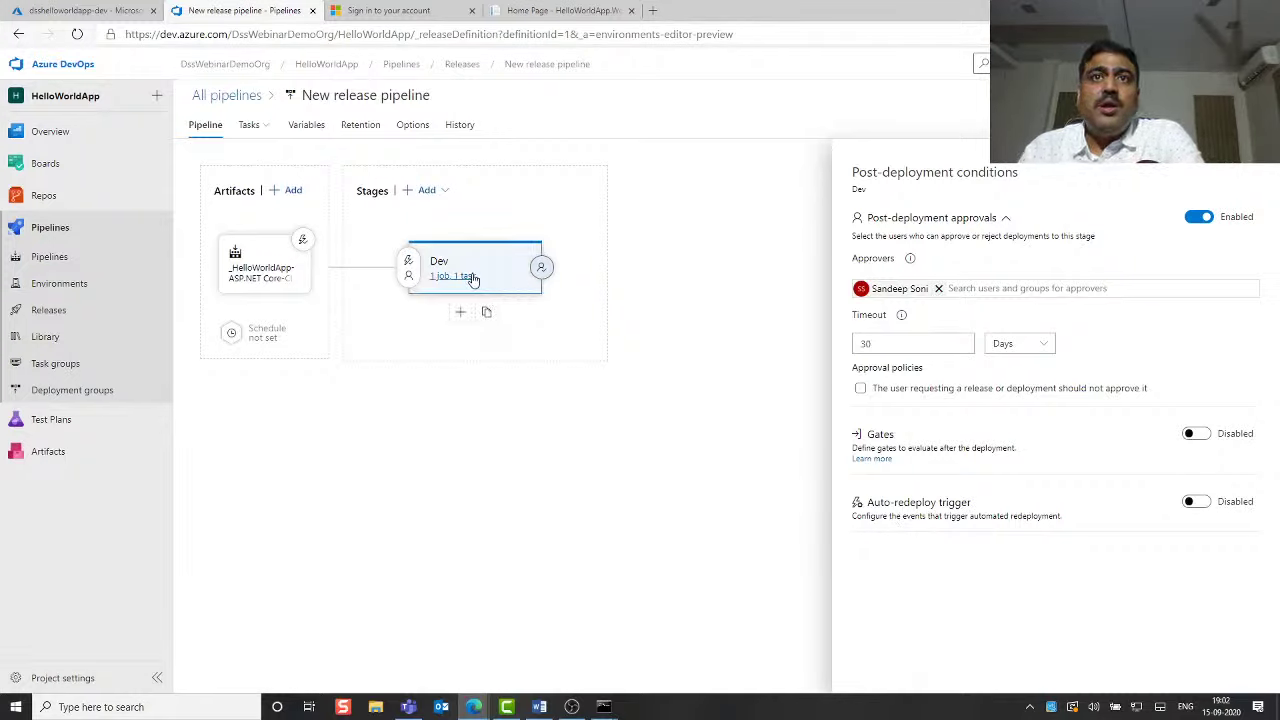
Clone the Dev stage into a new stage named UAT.
click(513, 316)
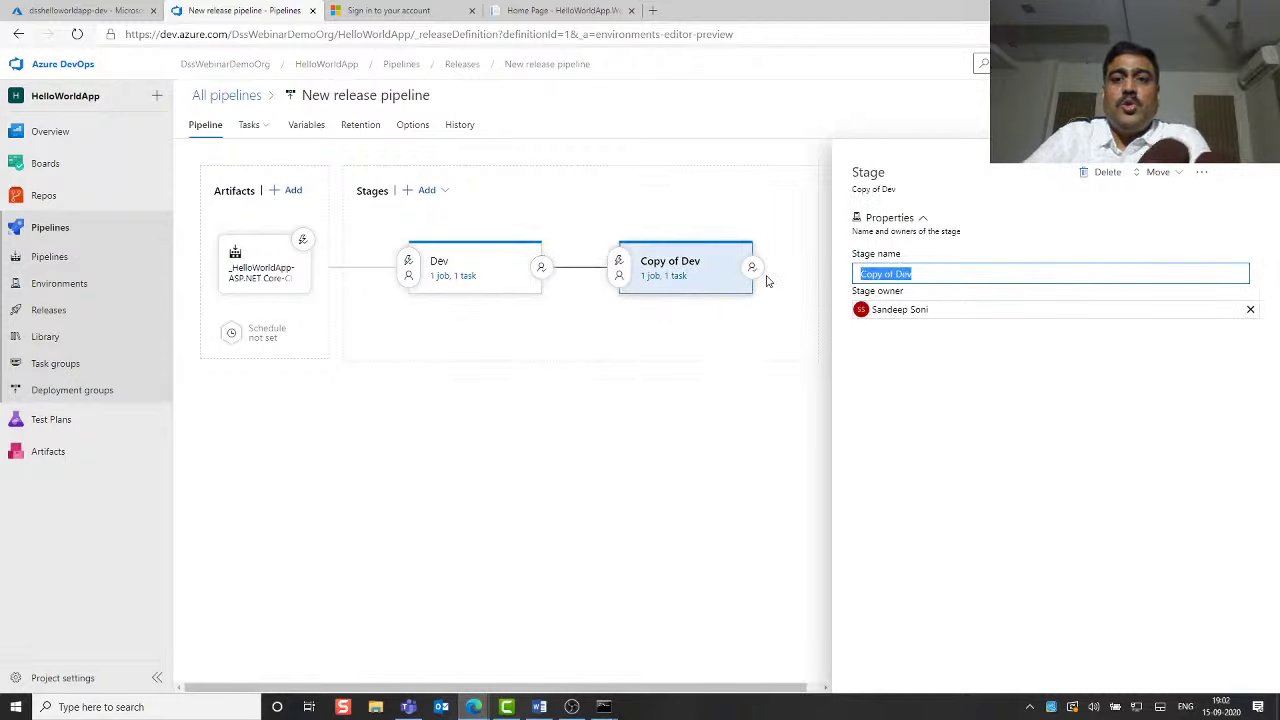
text(UAT)
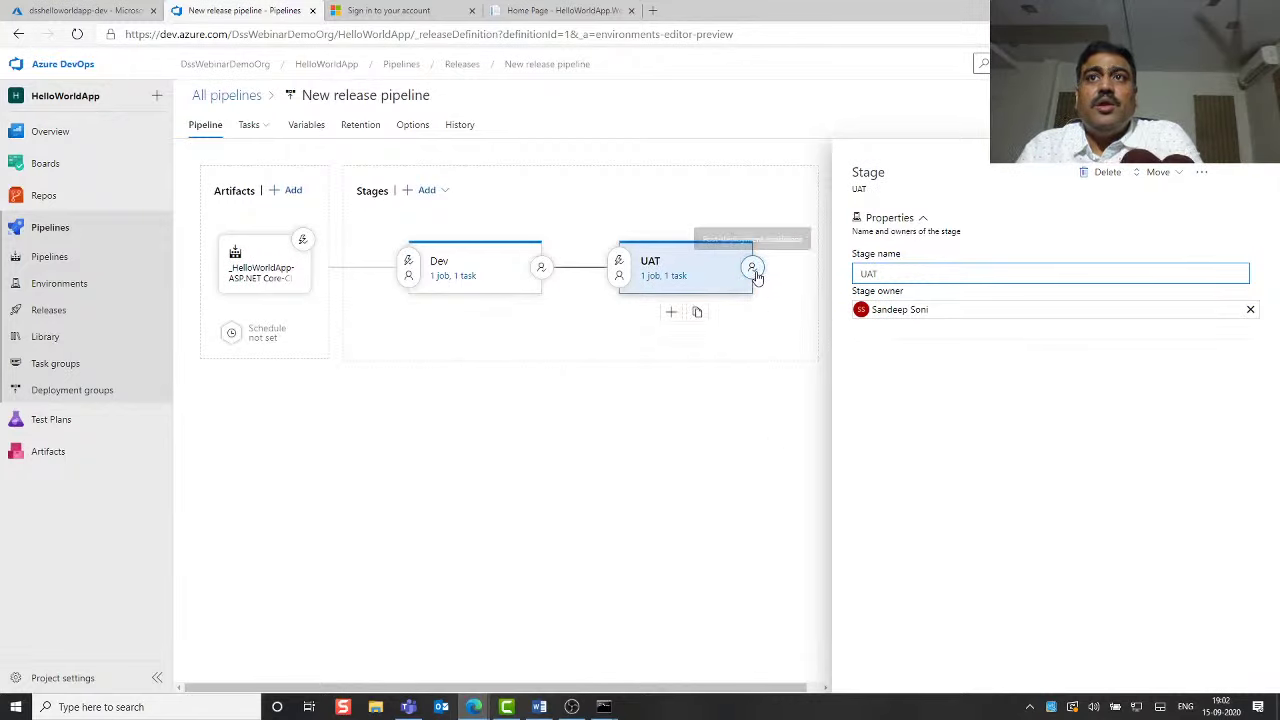
click(752, 267)
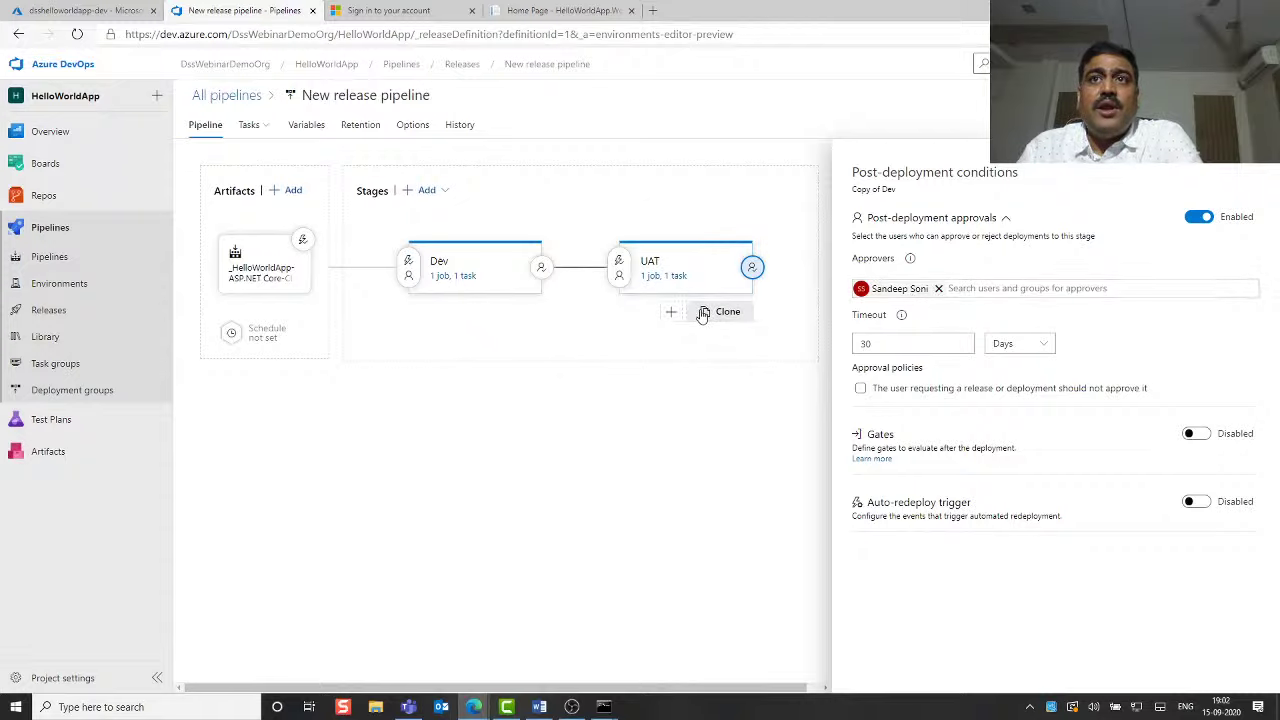
Clone the UAT stage into a new stage named Prod and open its tasks.
click(707, 314)
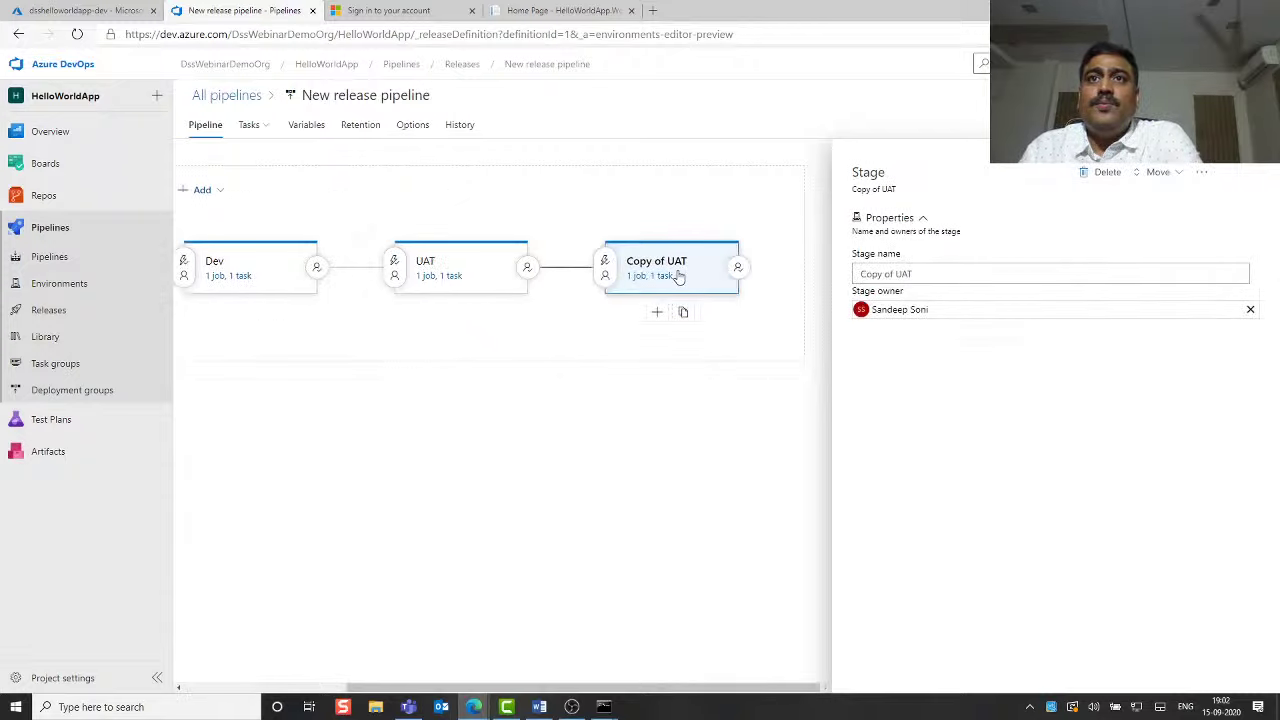
click(671, 280)
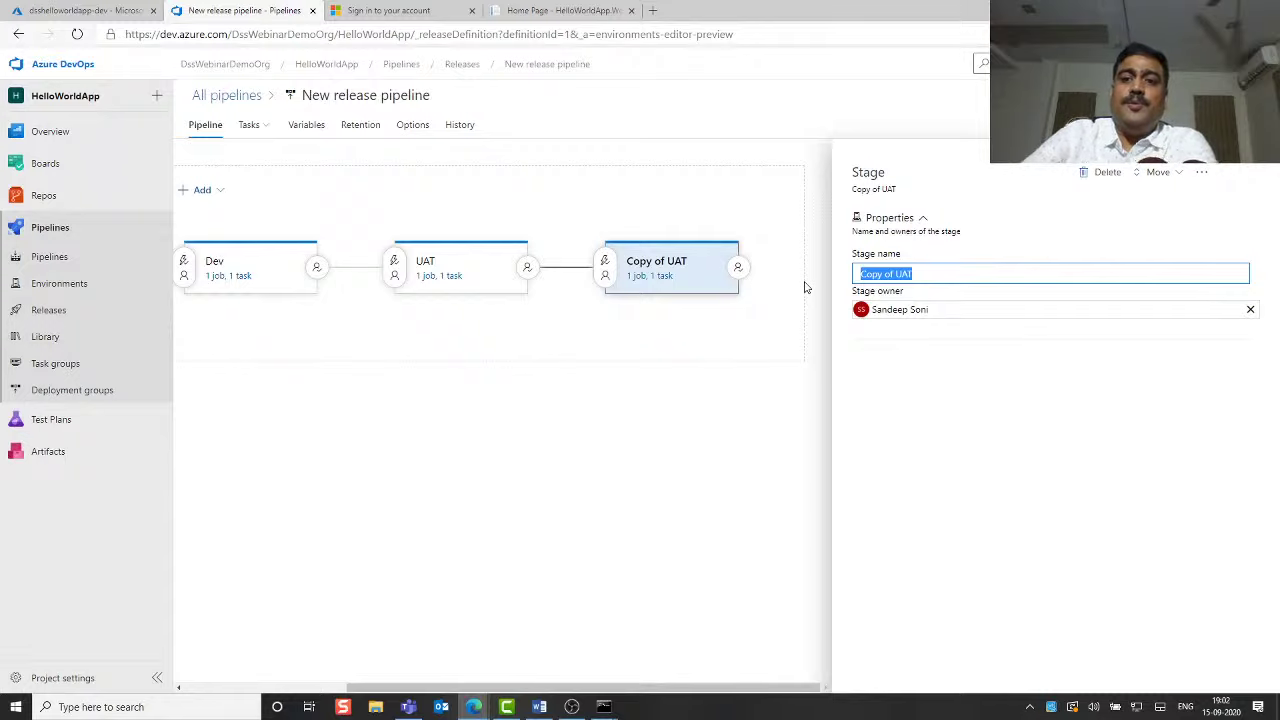
text(Prod)
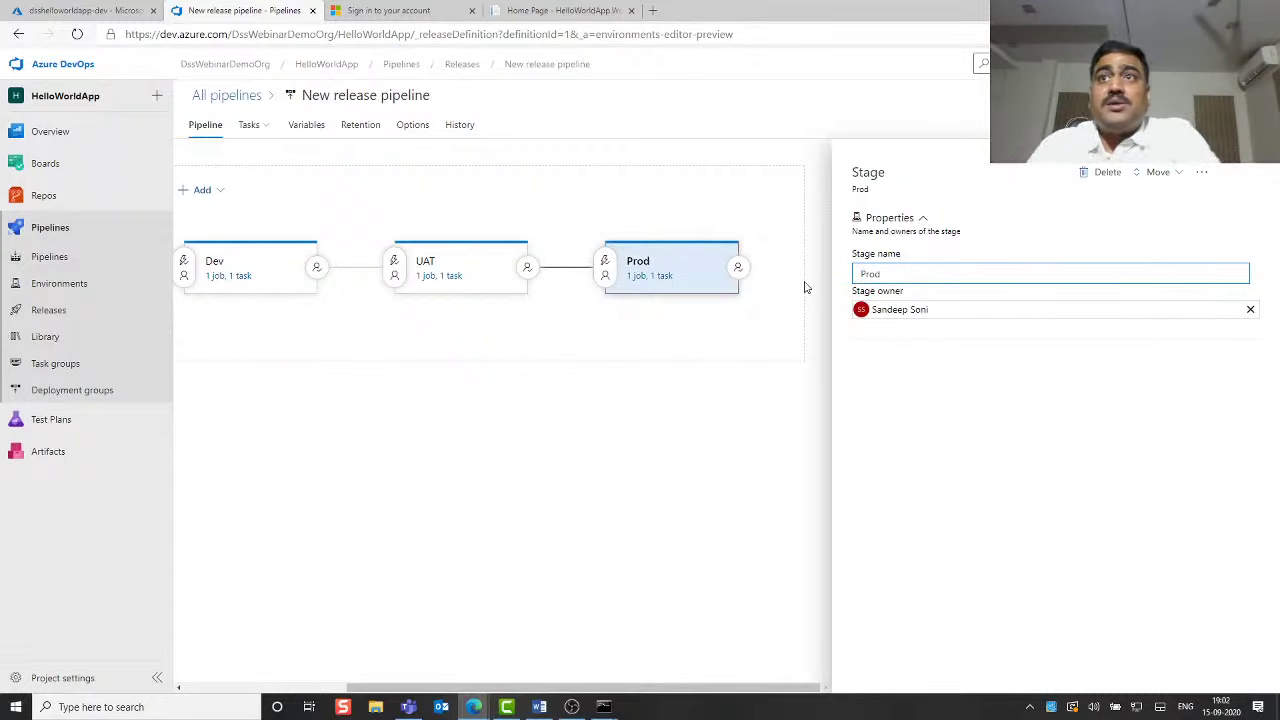
click(650, 276)
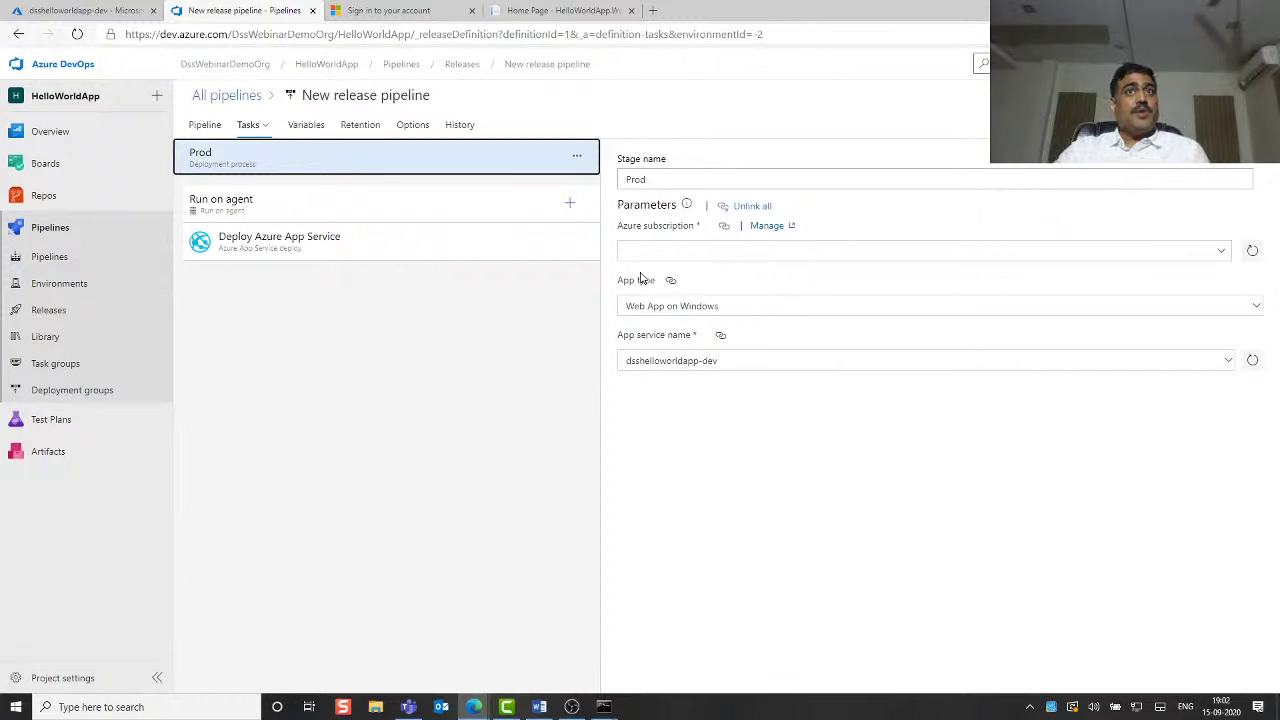
click(75, 12)
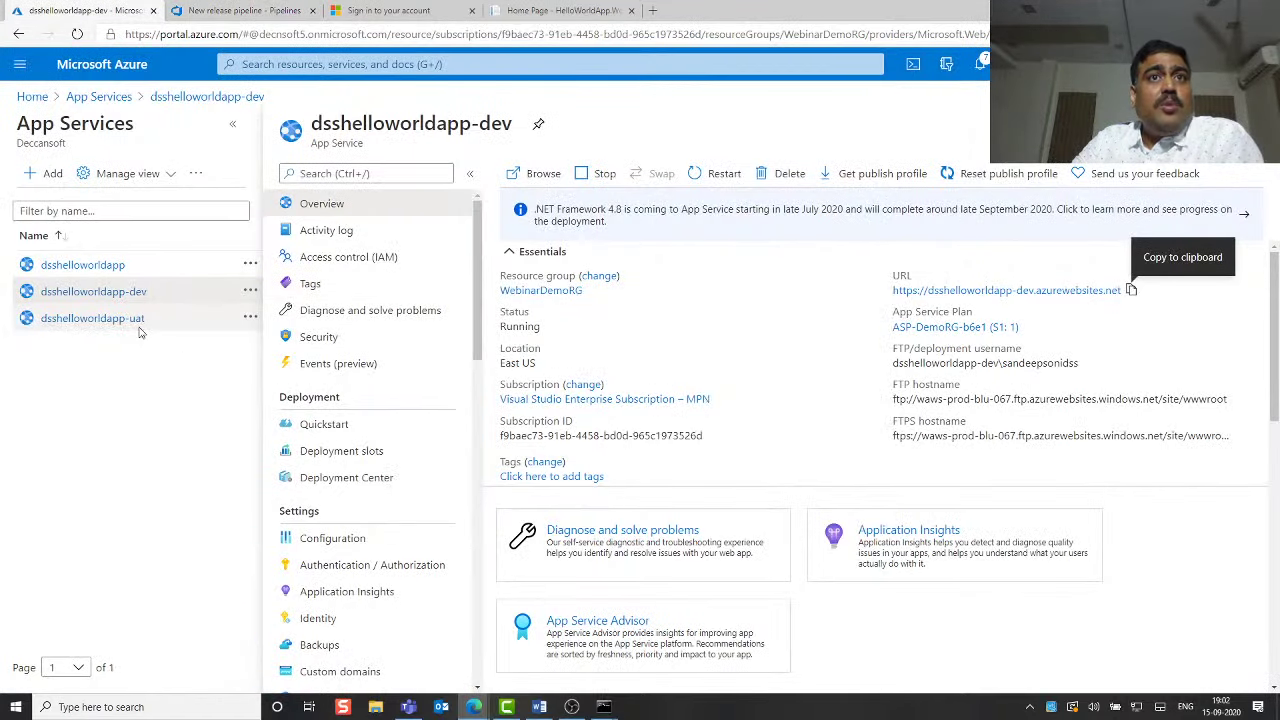
Add a deployment slot named 'staging' to dsshelloworldapp, with no settings cloned.
click(86, 268)
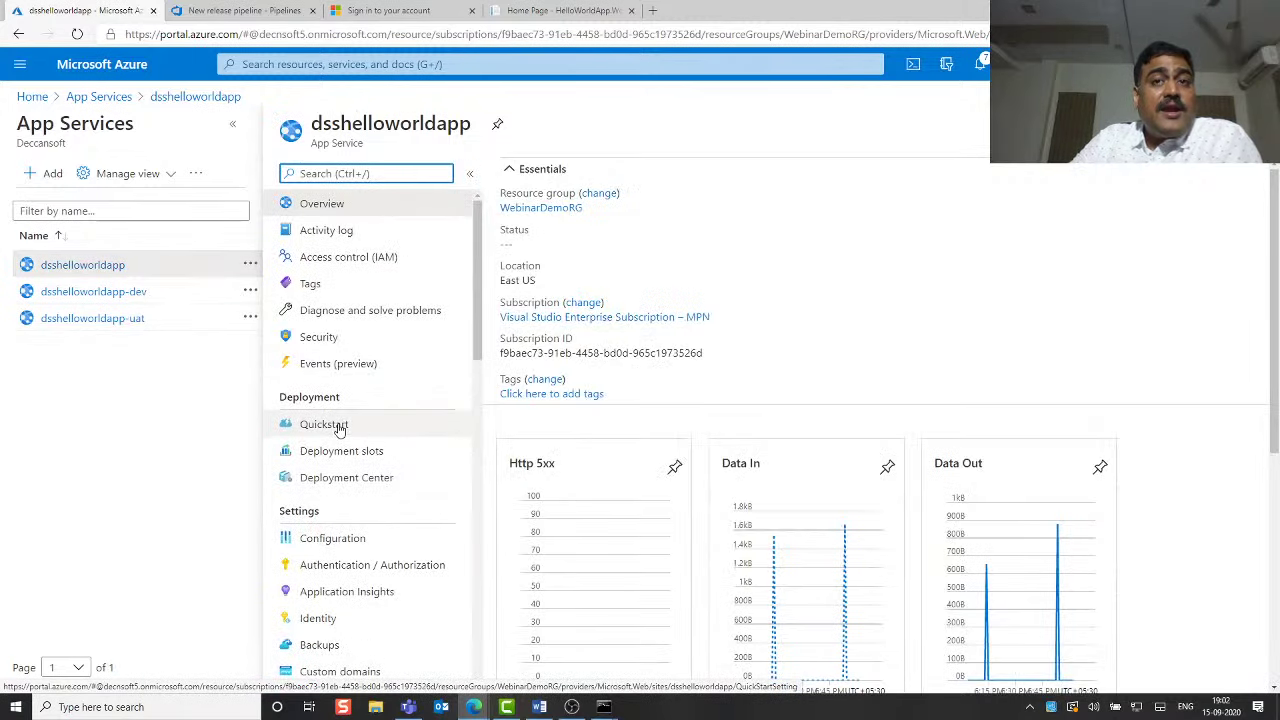
click(340, 451)
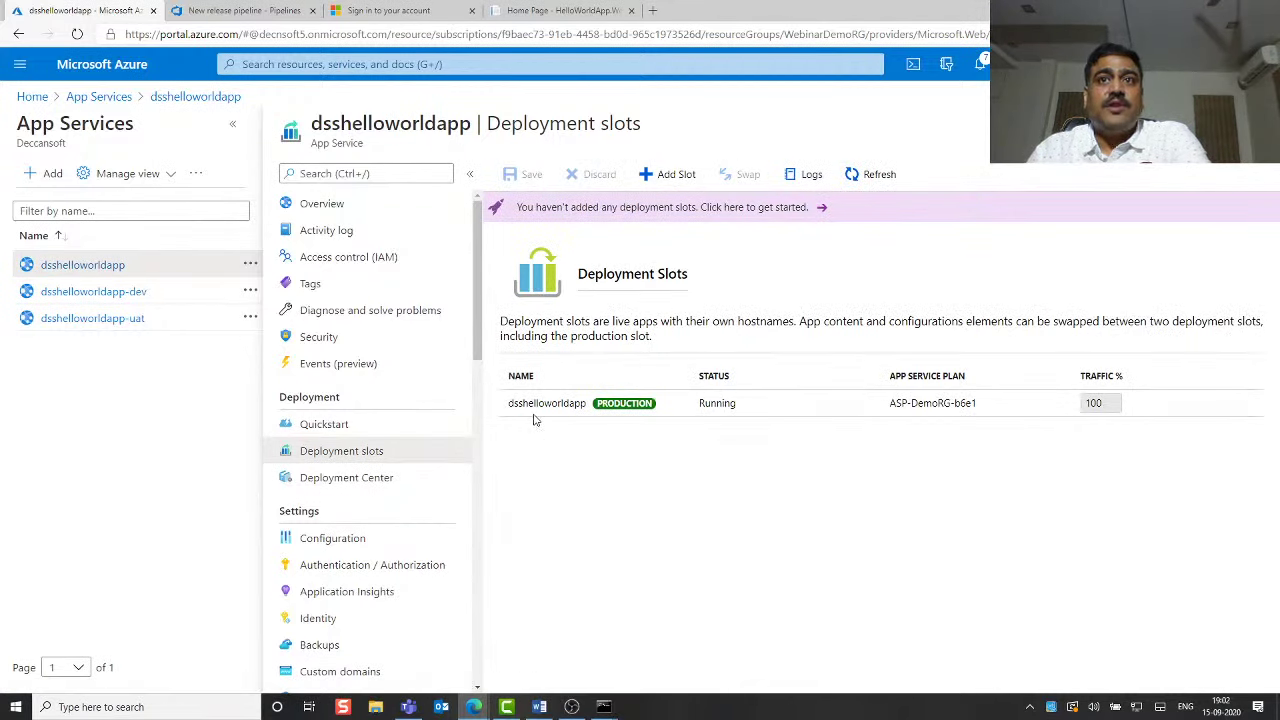
drag(508, 403, 640, 403)
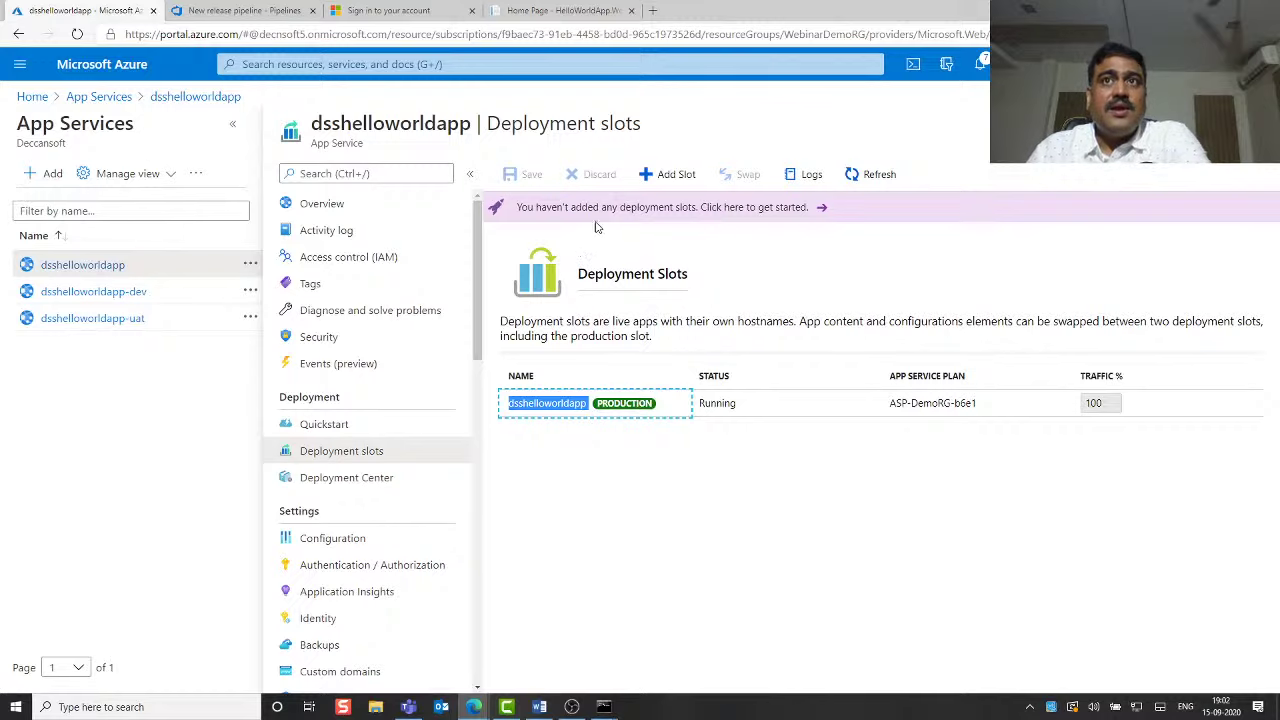
click(670, 174)
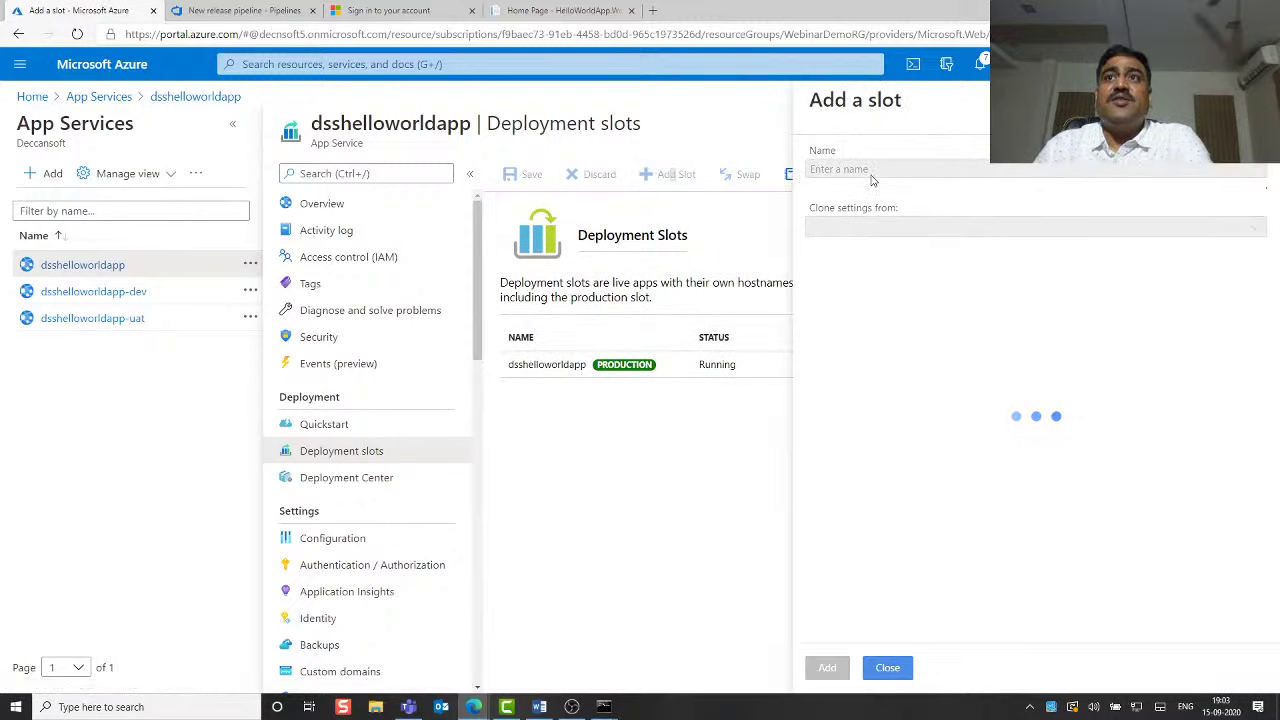
click(872, 169)
text(s)
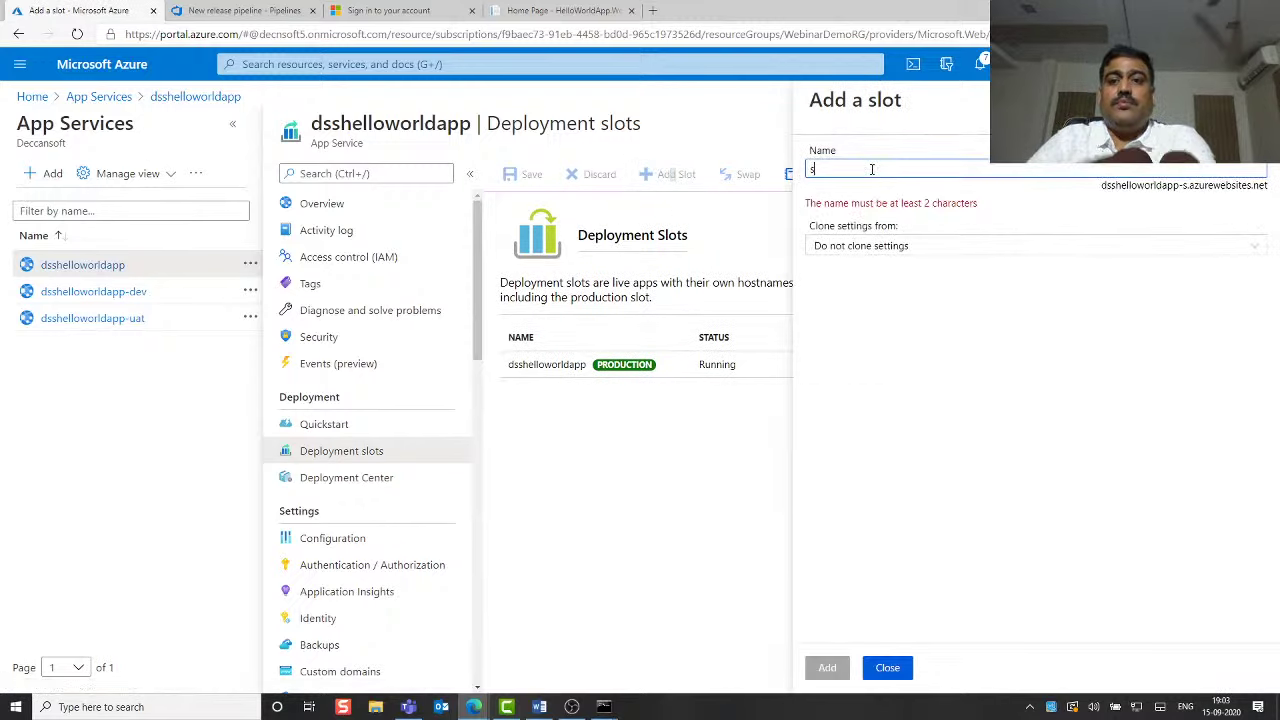
text(taging)
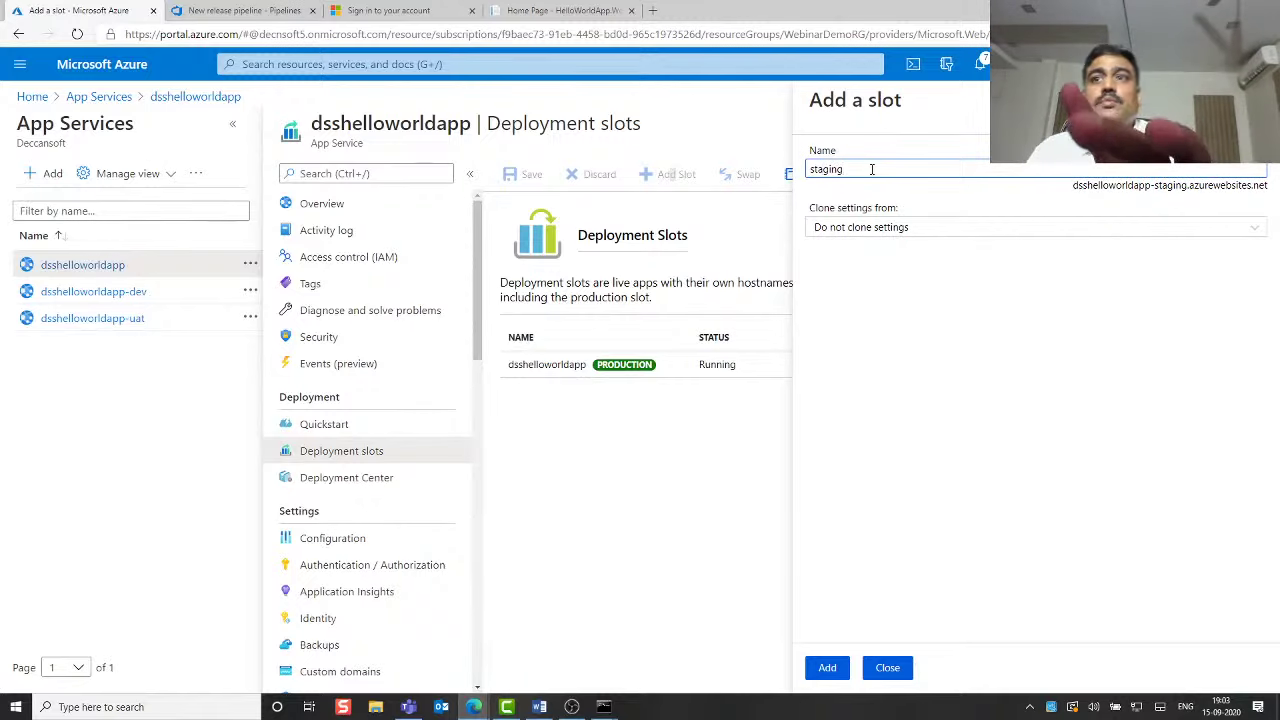
click(840, 668)
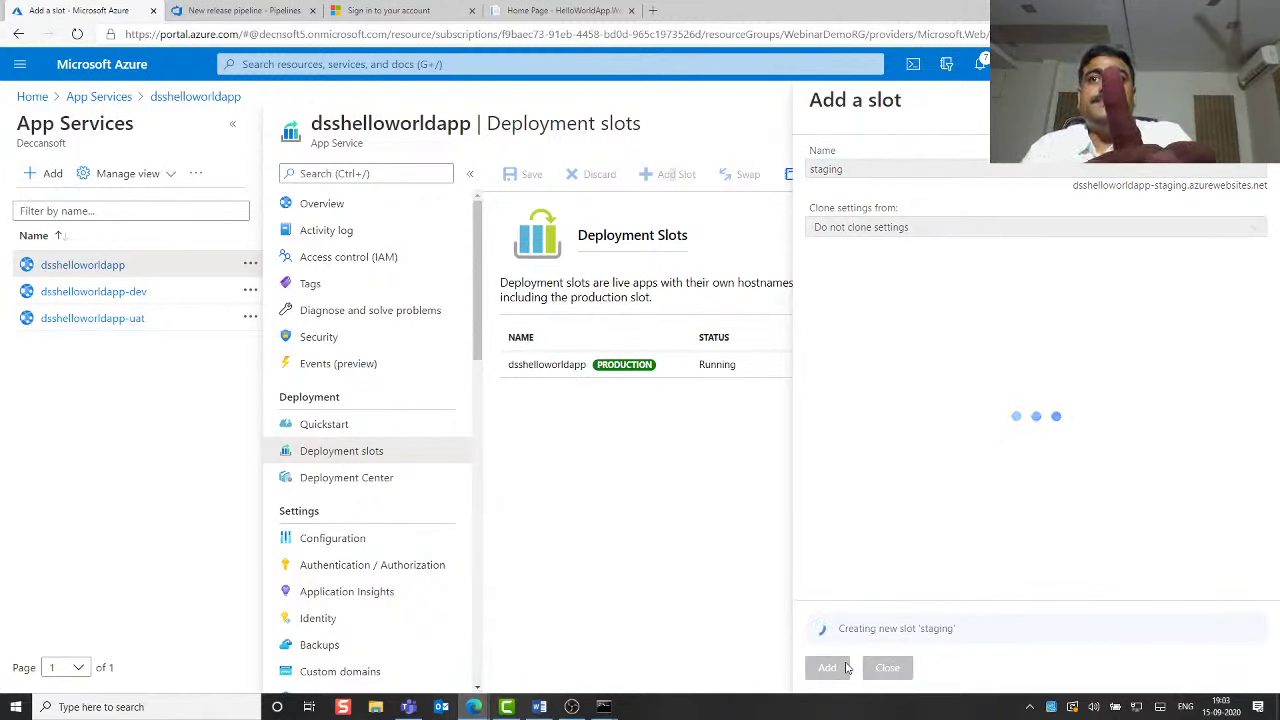
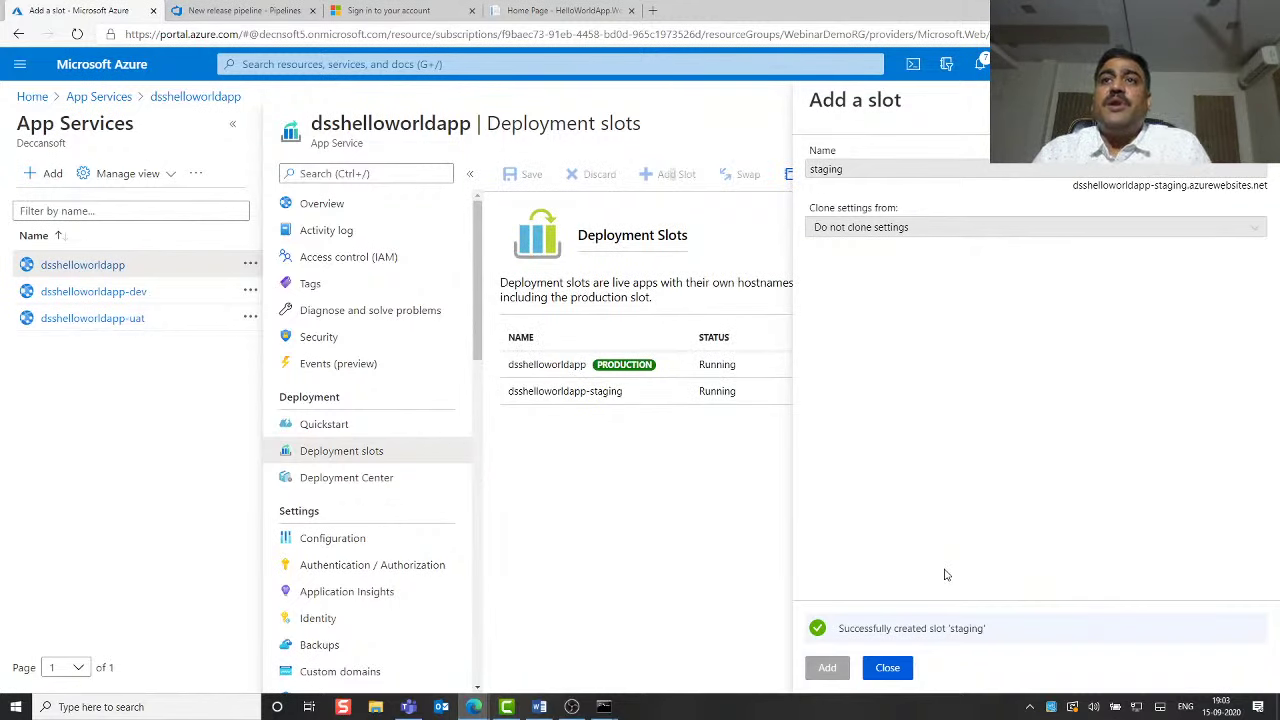
Close the Add a slot panel now that the staging slot exists, and return to the release pipeline tab.
click(895, 667)
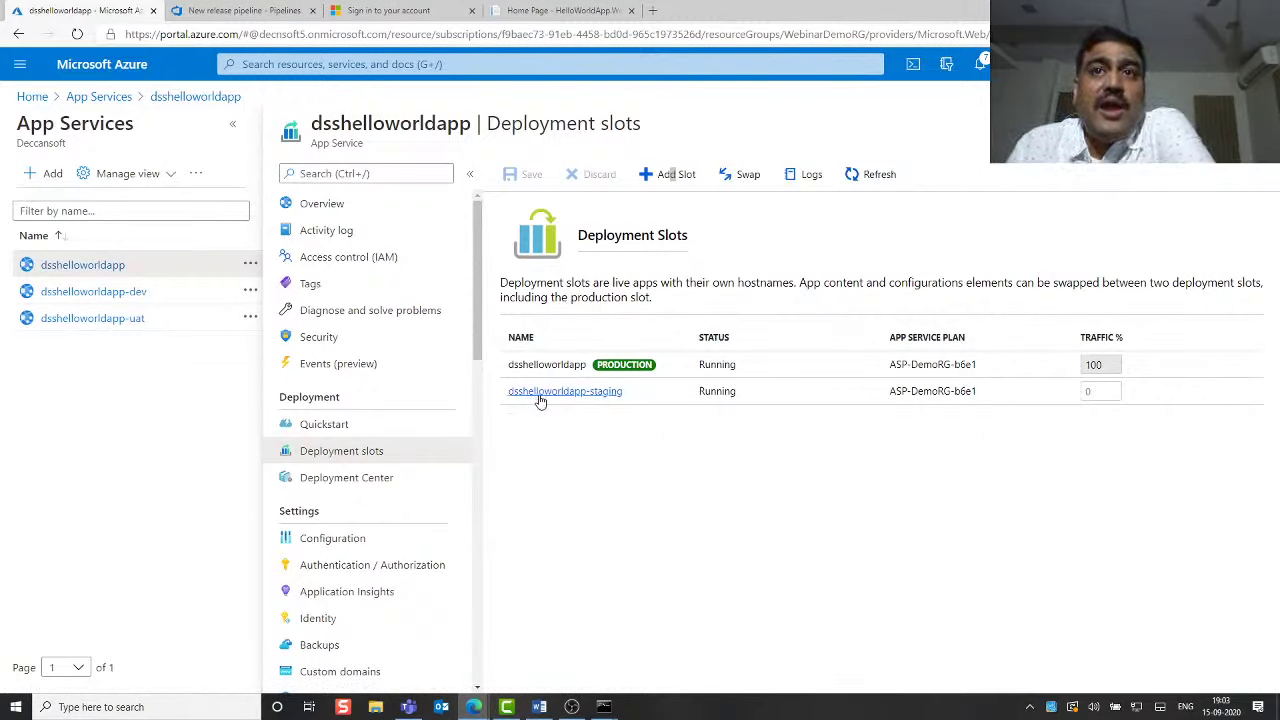
click(230, 22)
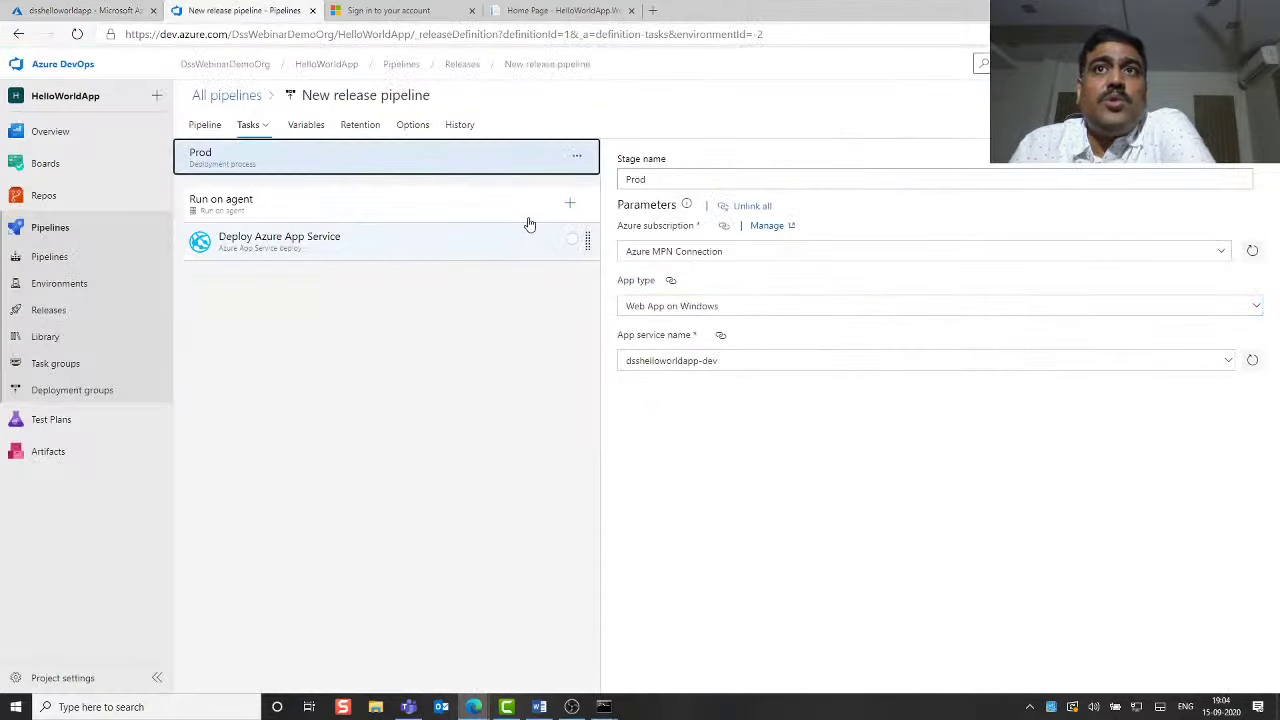
Set the Prod stage's app service name to dsshelloworldapp.
click(360, 245)
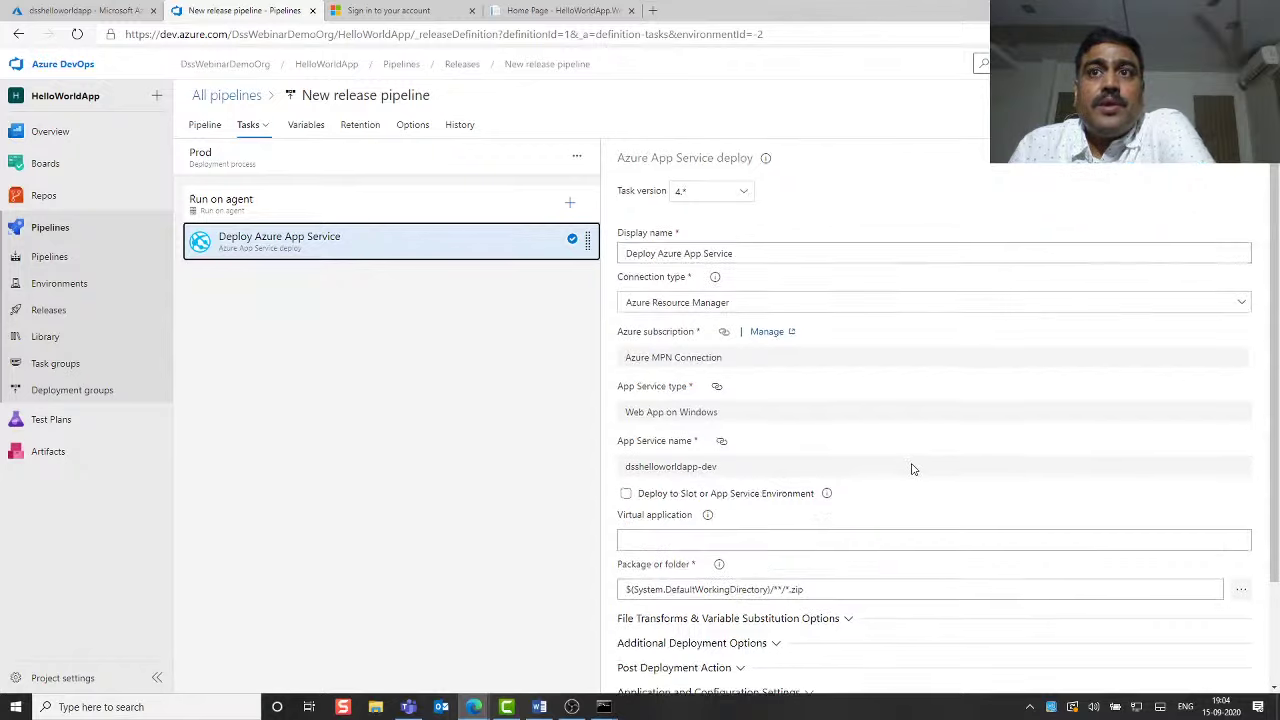
scroll(911, 466, down, 2)
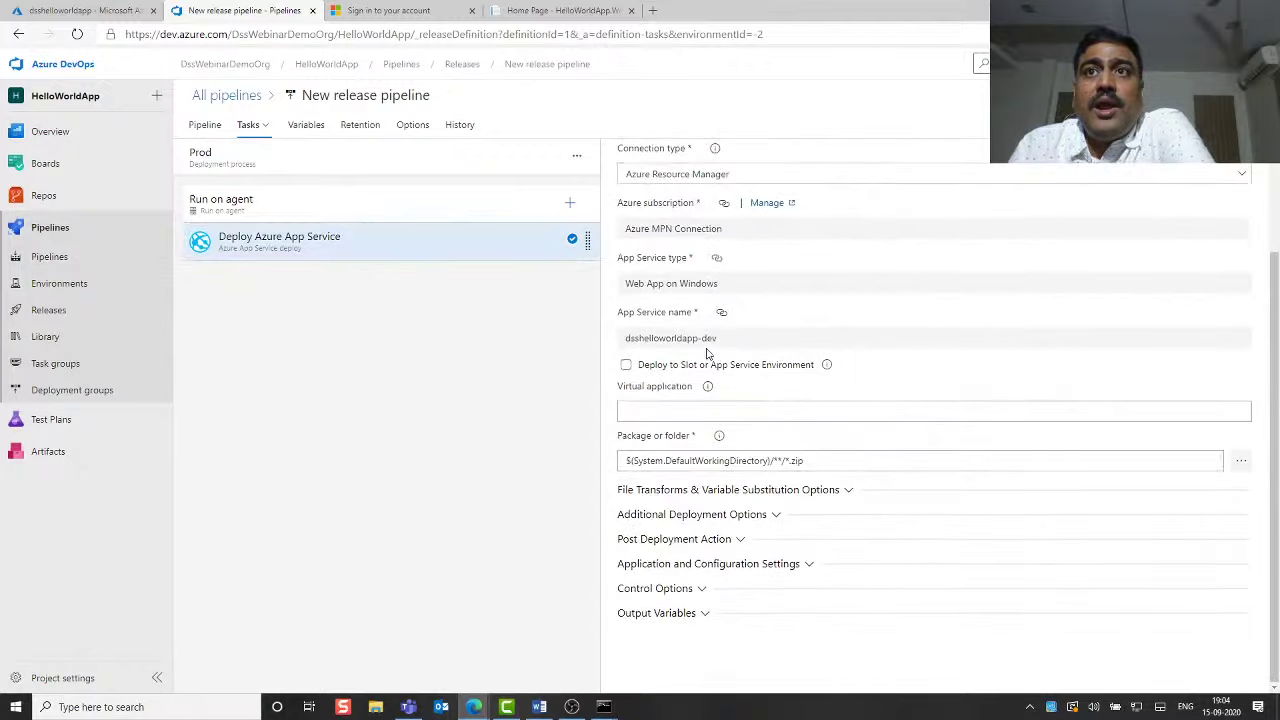
scroll(752, 366, up, 1)
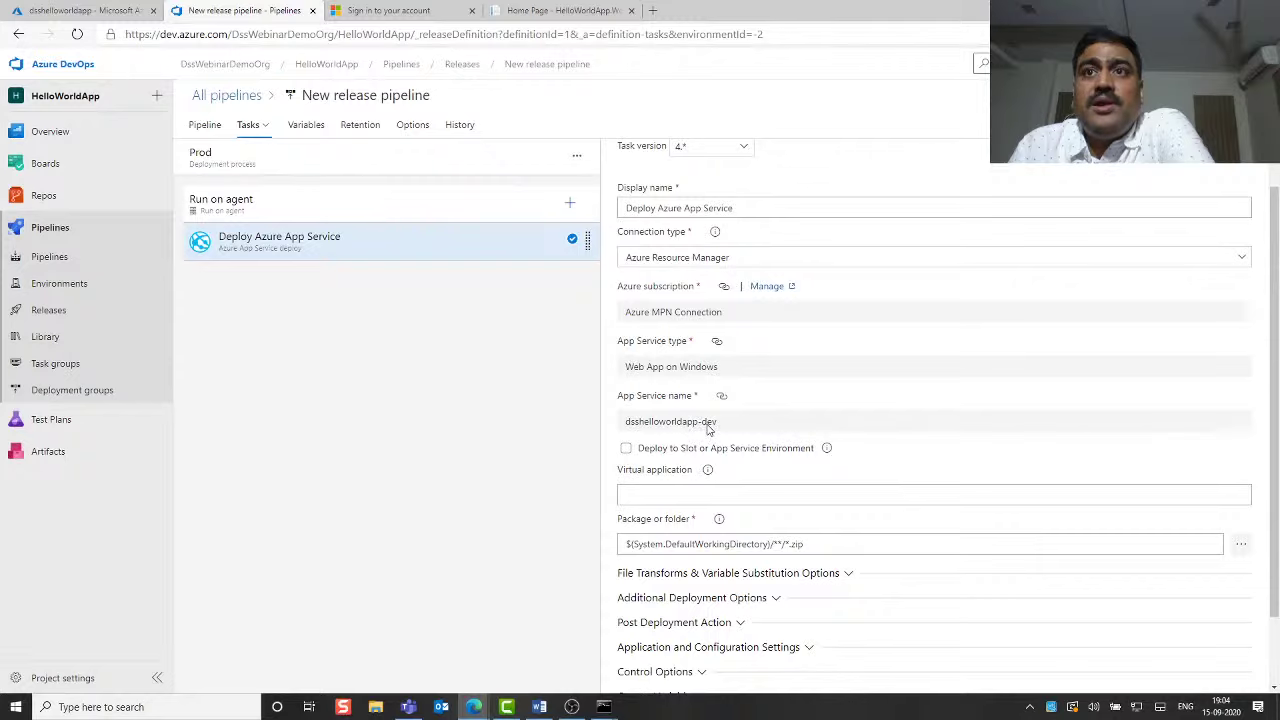
scroll(708, 428, up, 1)
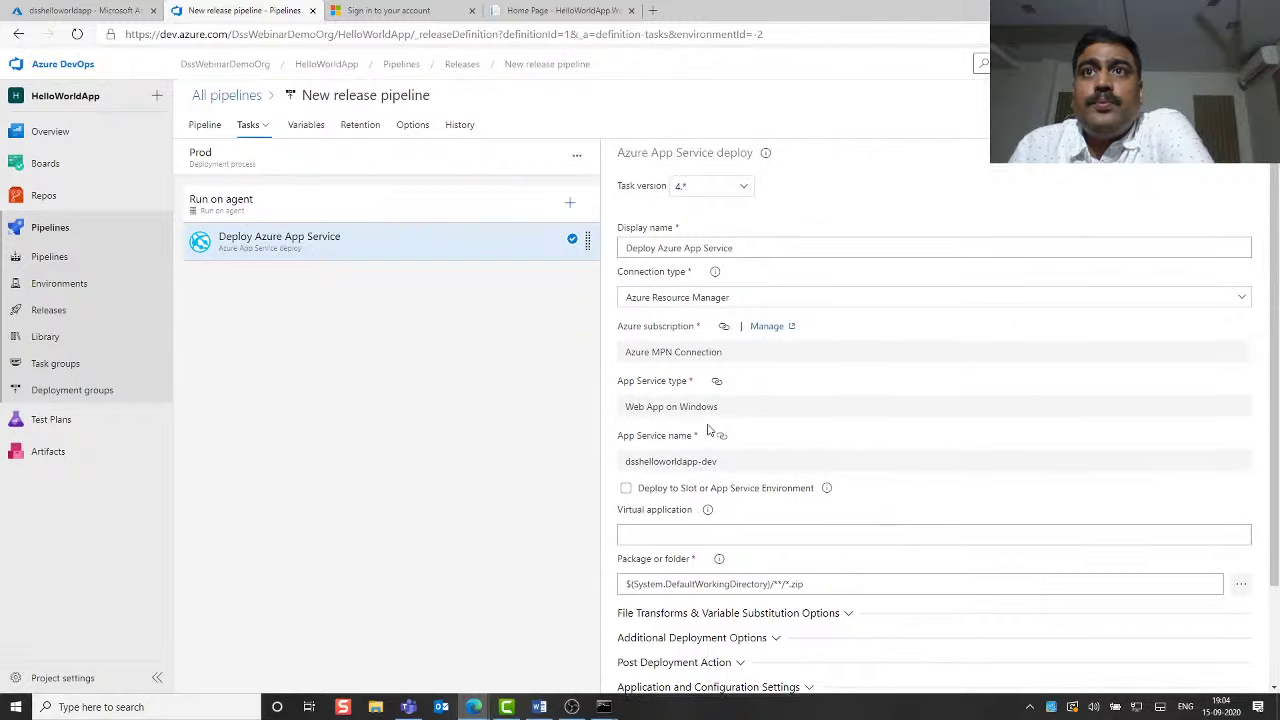
click(258, 162)
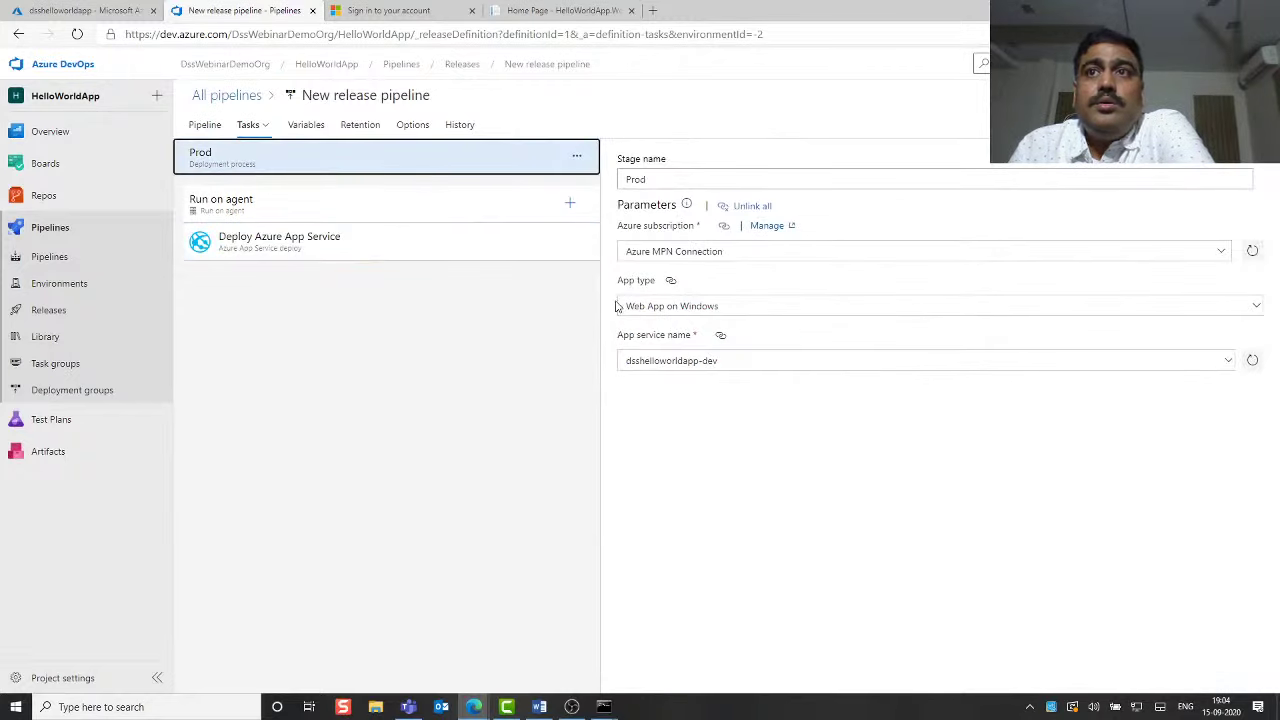
click(728, 362)
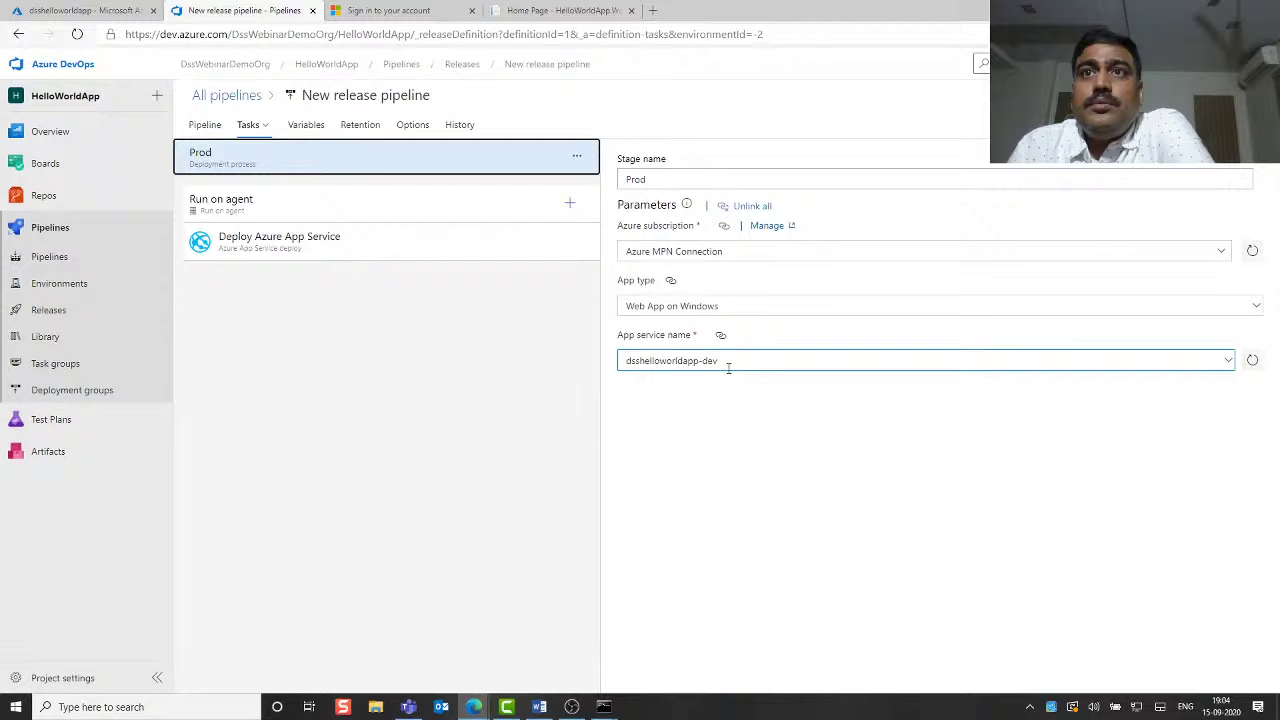
click(1226, 364)
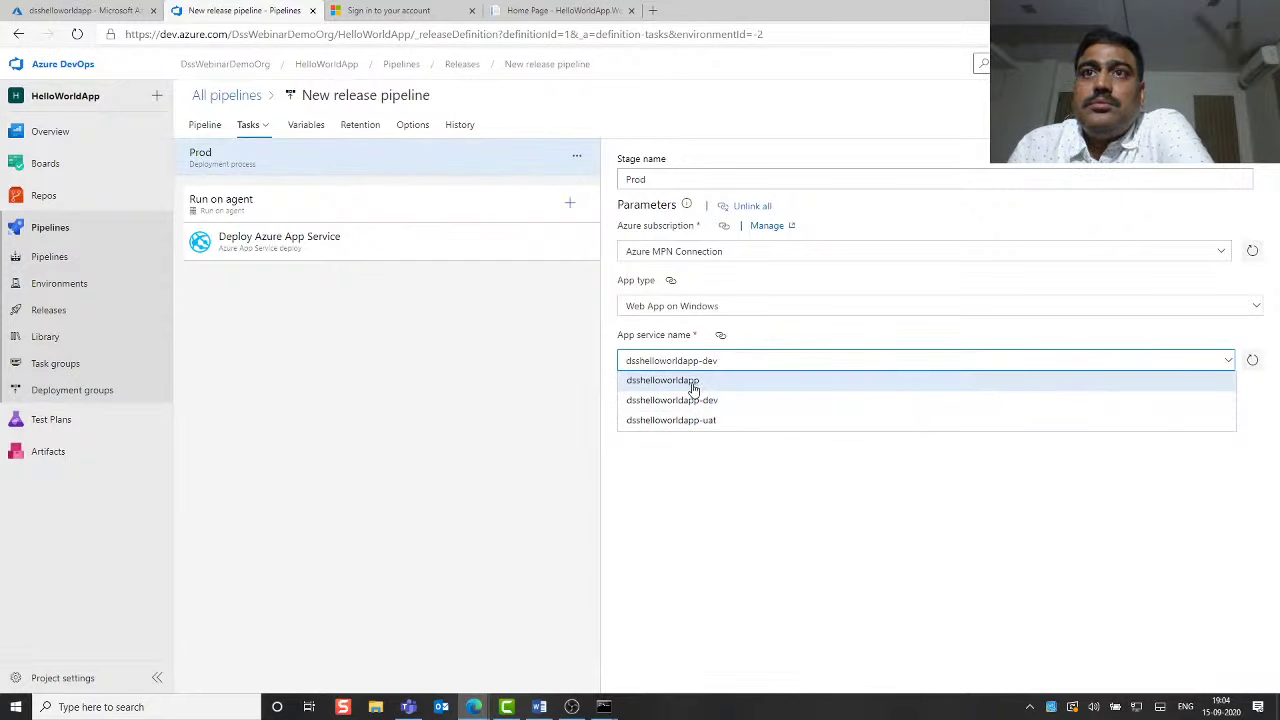
click(694, 381)
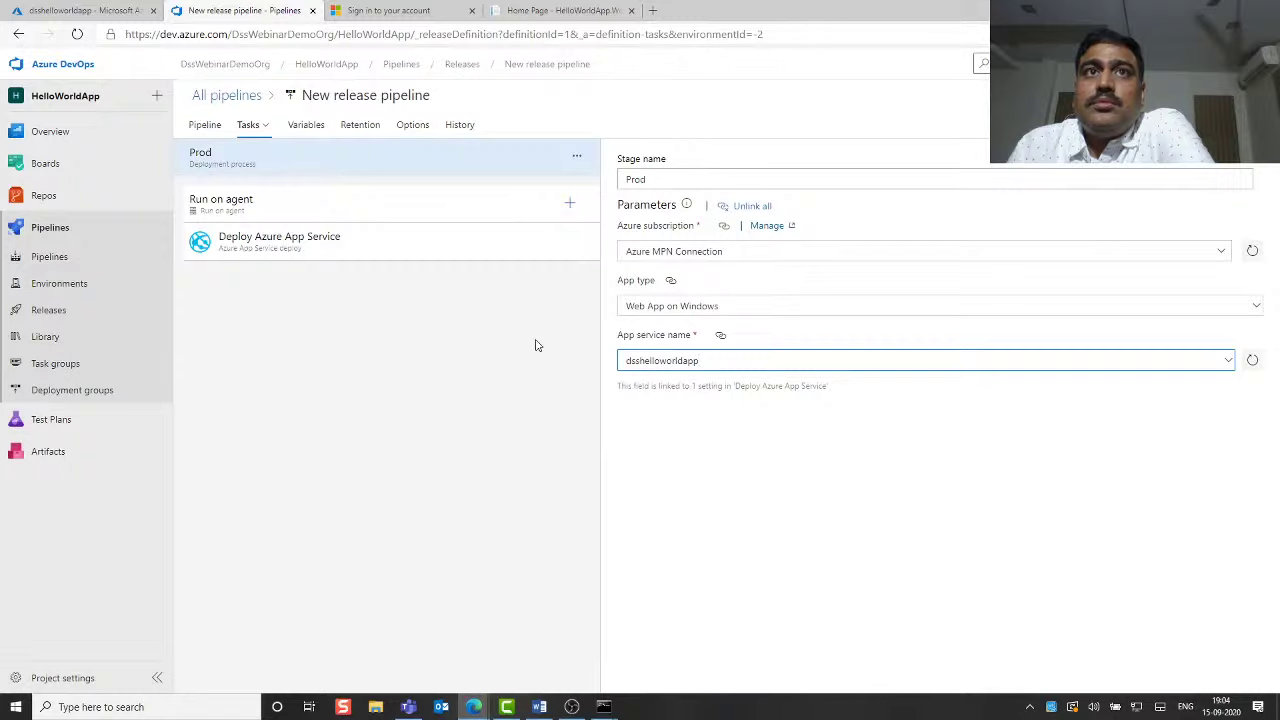
Deploy Prod into the staging slot of resource group WebinarDemoRG, then open the task catalogue.
click(300, 244)
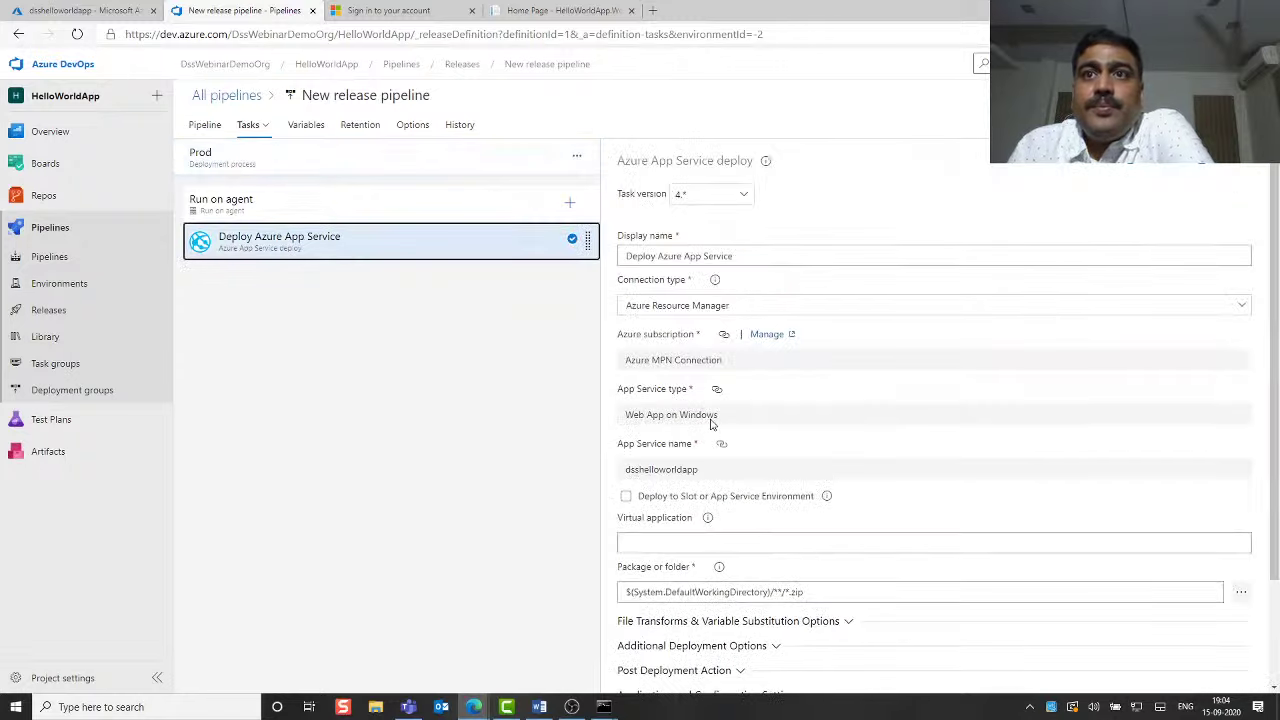
scroll(760, 450, down, 2)
click(626, 365)
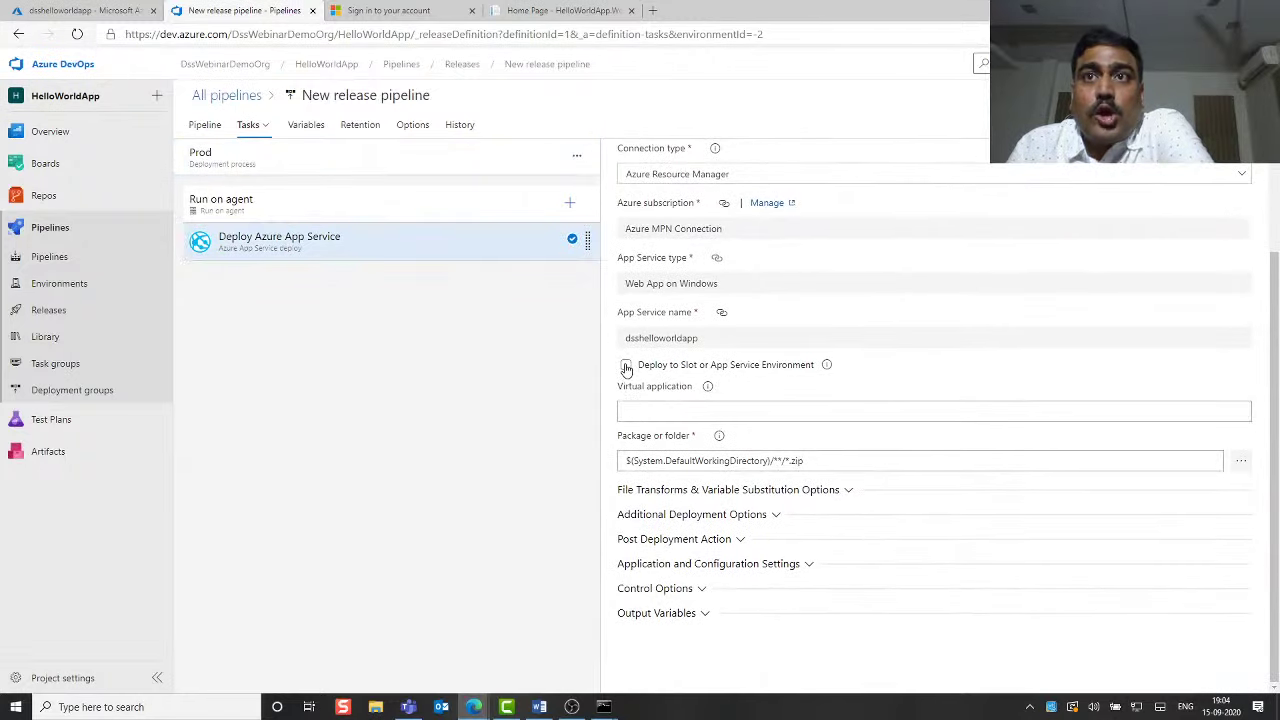
click(1214, 411)
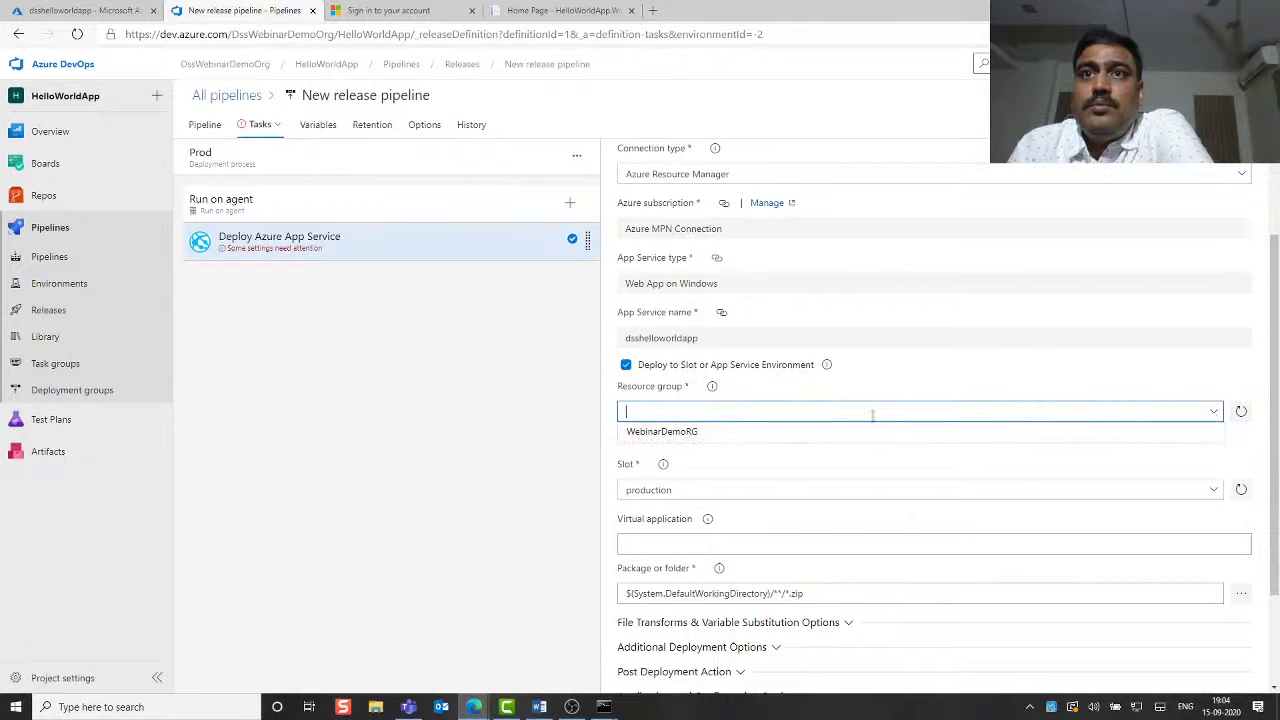
click(680, 433)
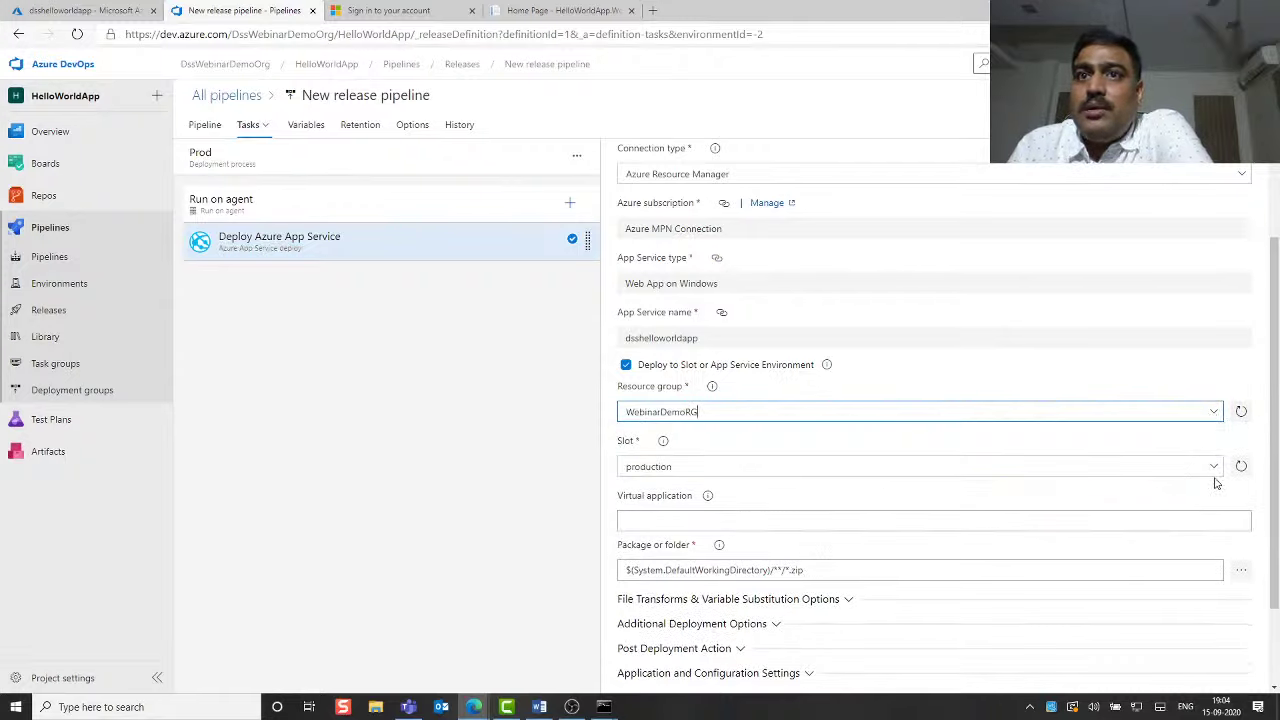
click(829, 468)
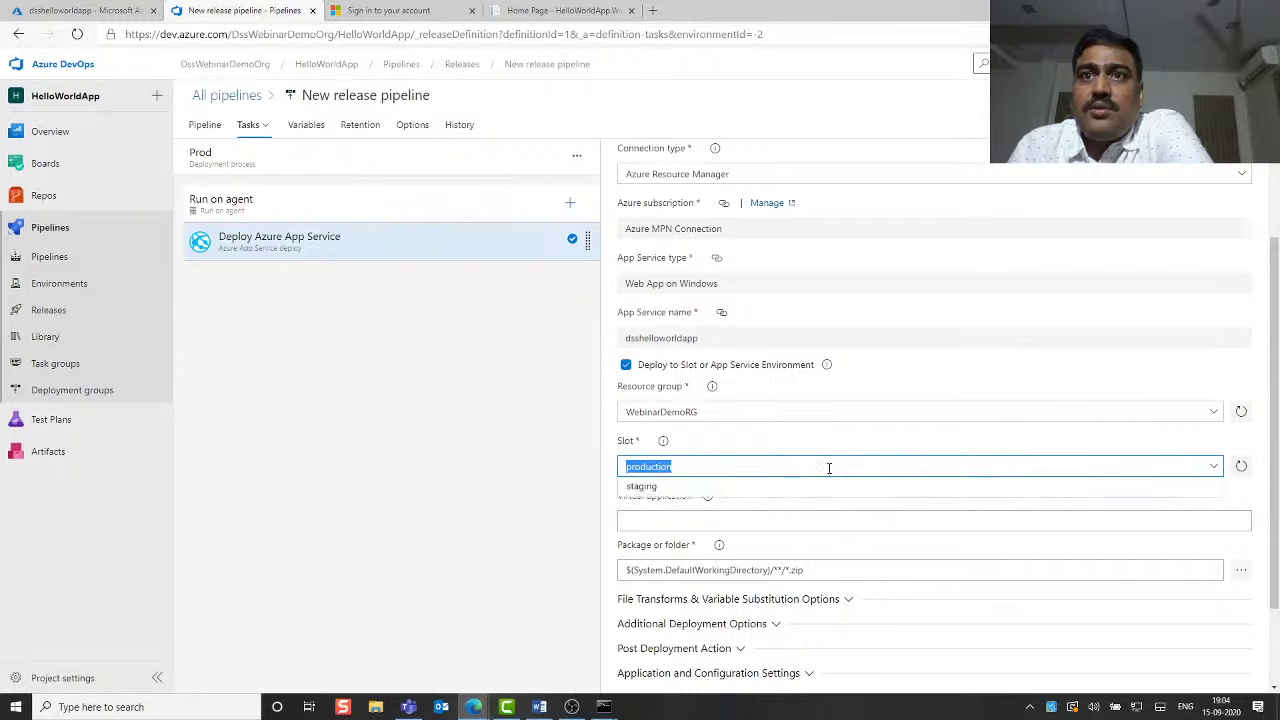
click(641, 486)
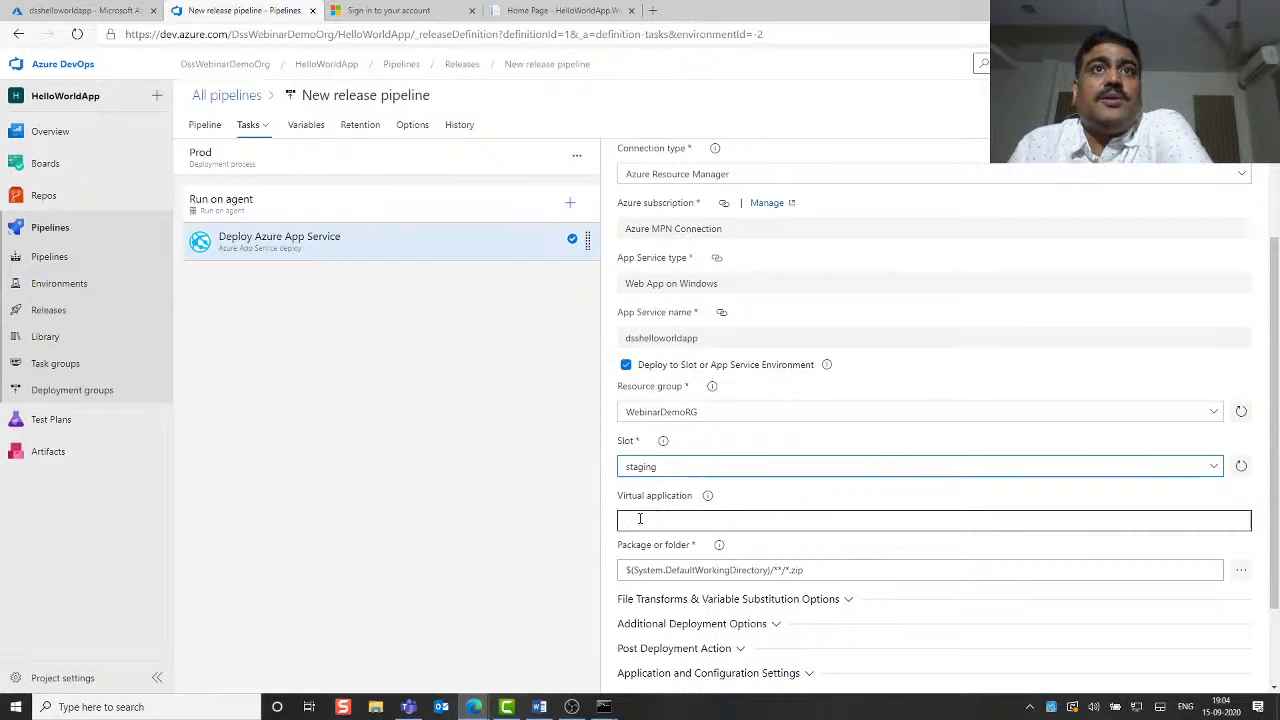
click(571, 205)
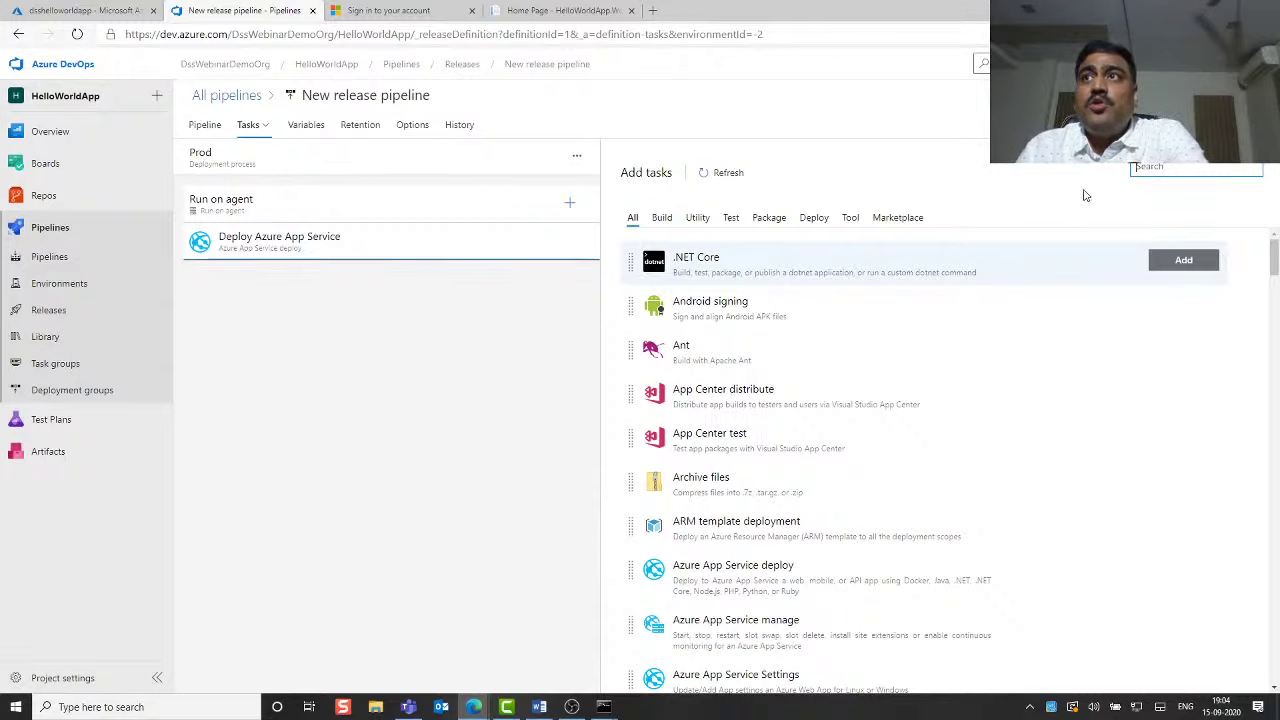
Search the catalogue for 'swap' and add the Azure App Service manage task to Prod.
text(swap)
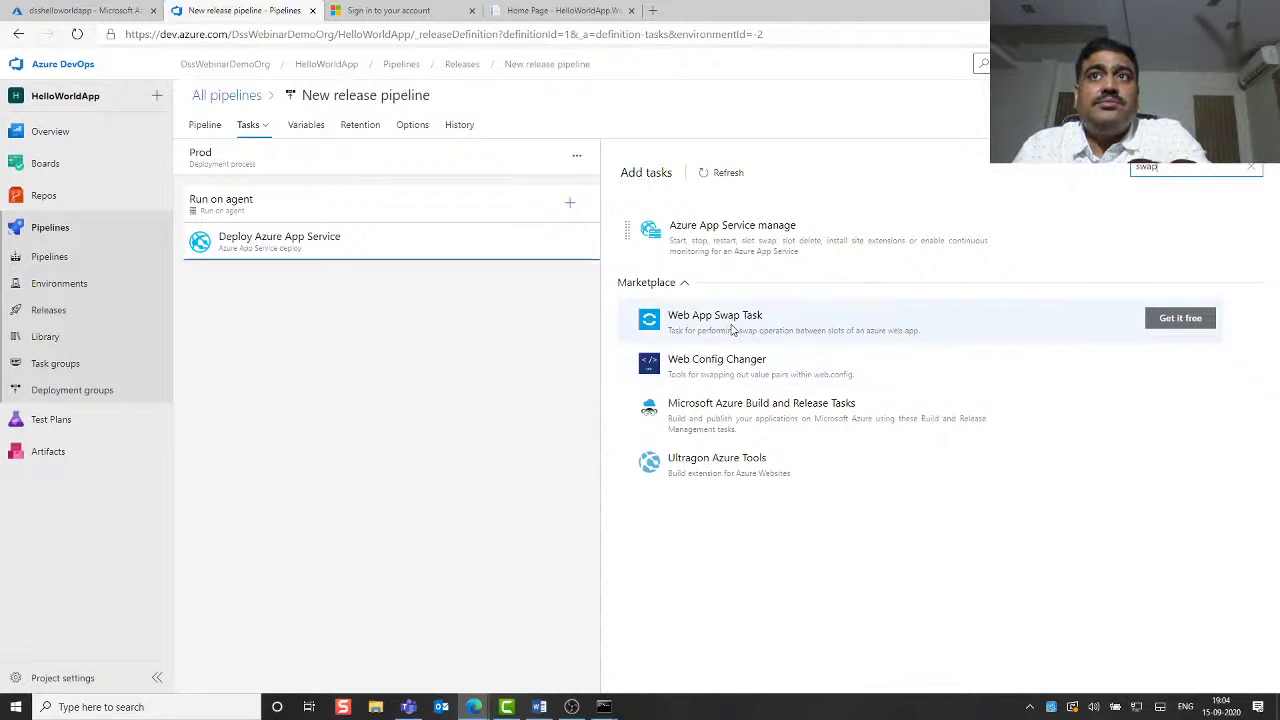
click(729, 257)
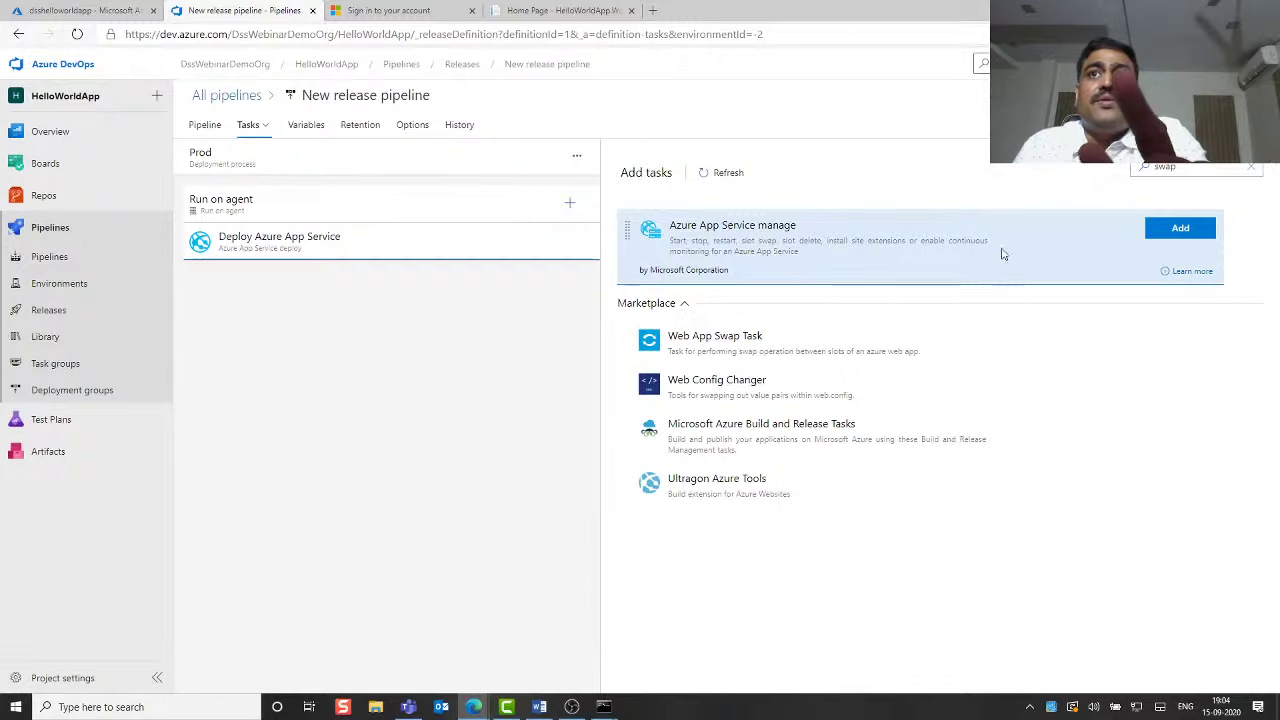
click(1180, 230)
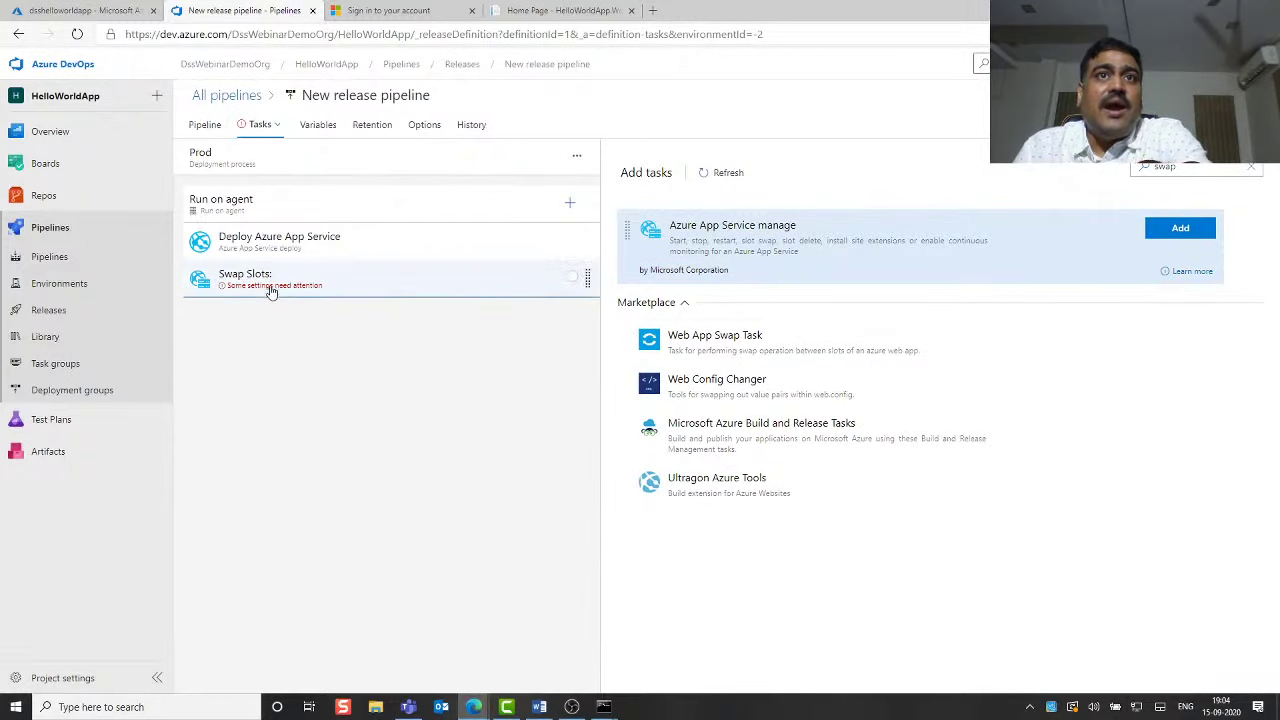
click(270, 288)
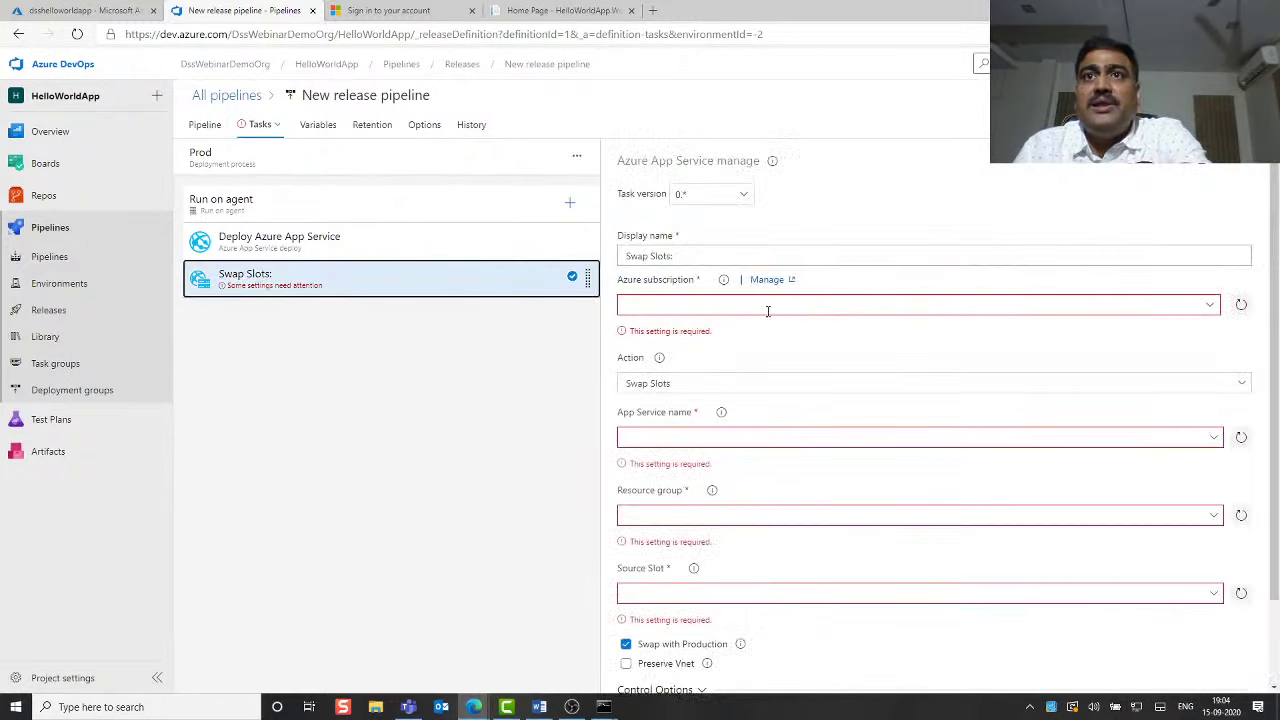
Configure Swap Slots: Azure MPN Connection, dsshelloworldapp, WebinarDemoRG, source slot staging.
click(1208, 304)
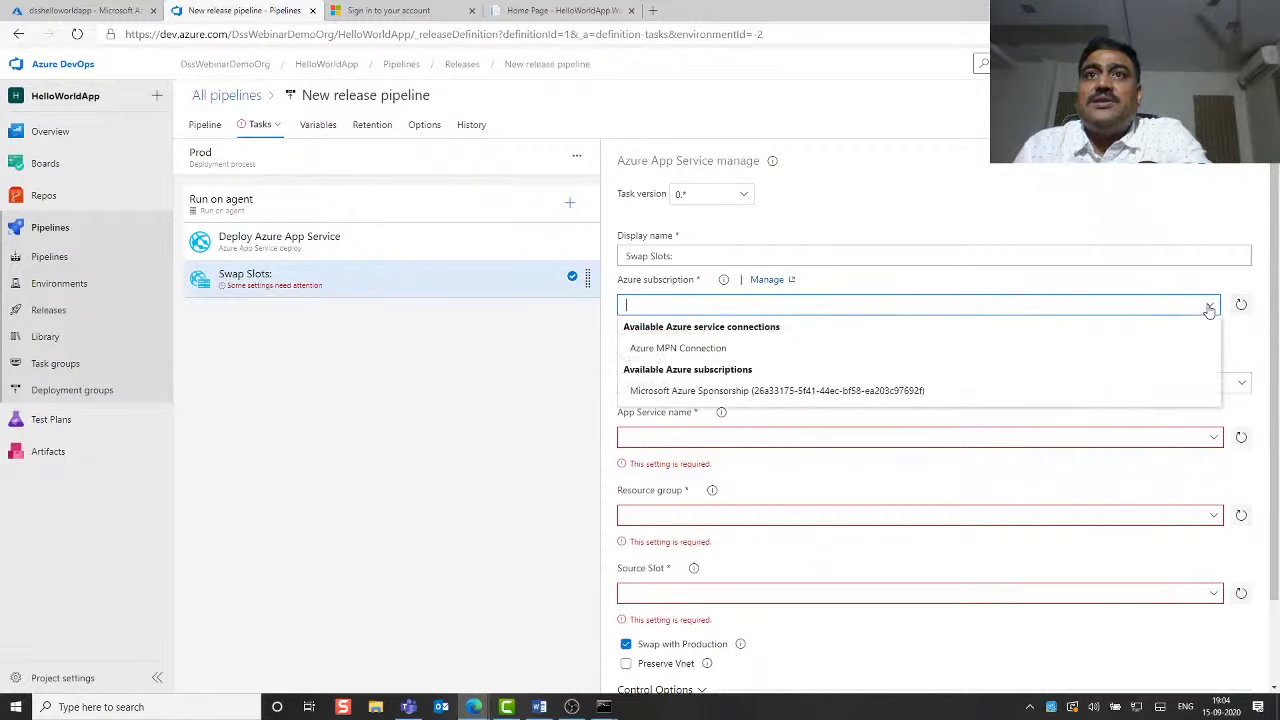
click(760, 358)
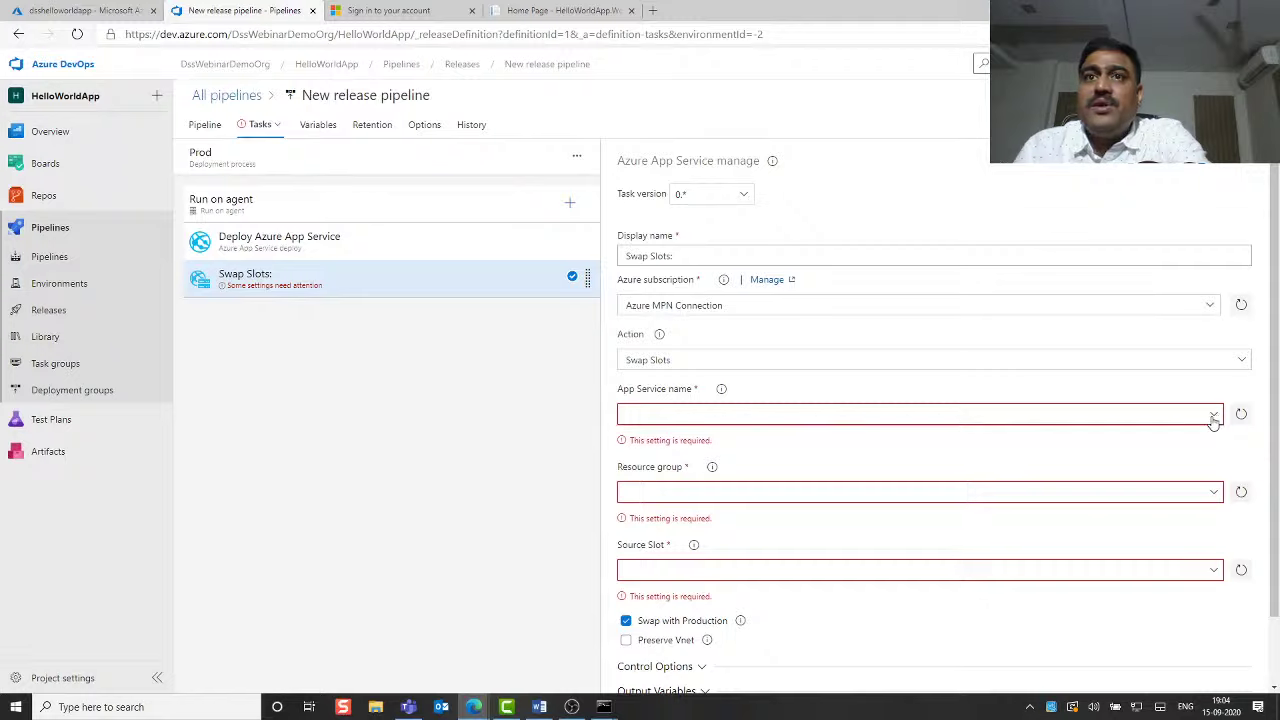
click(1214, 415)
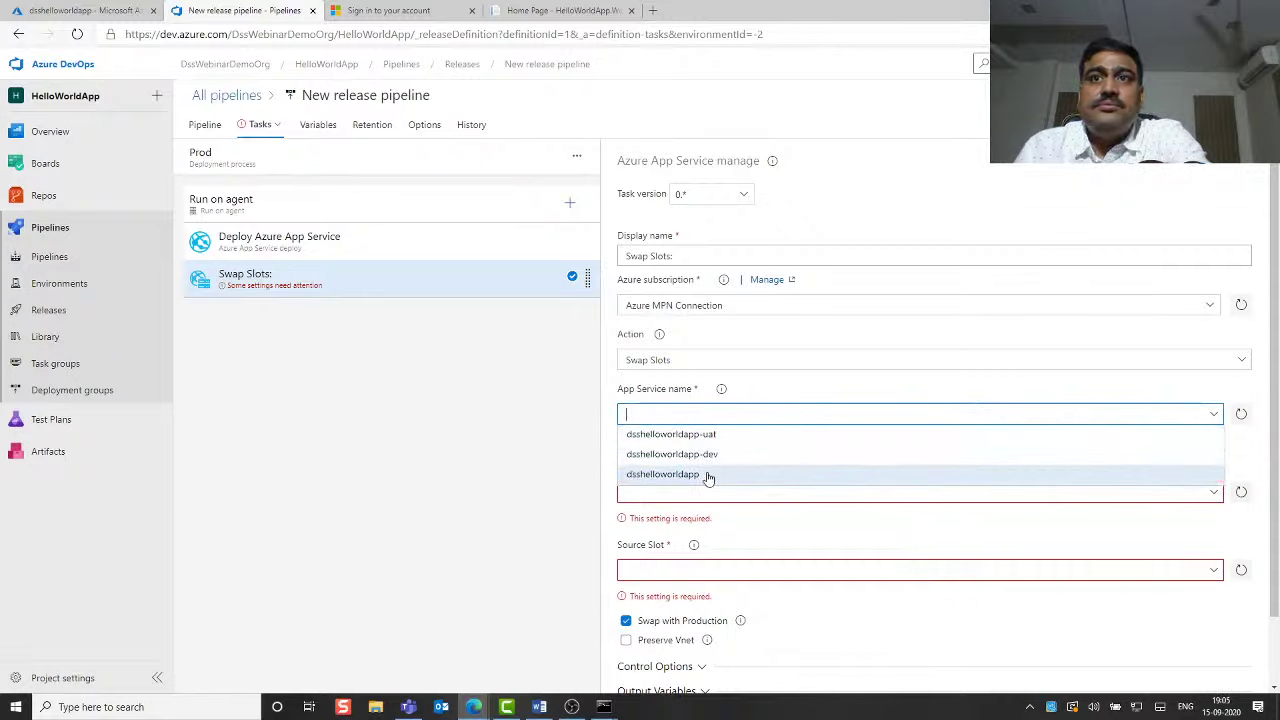
click(706, 476)
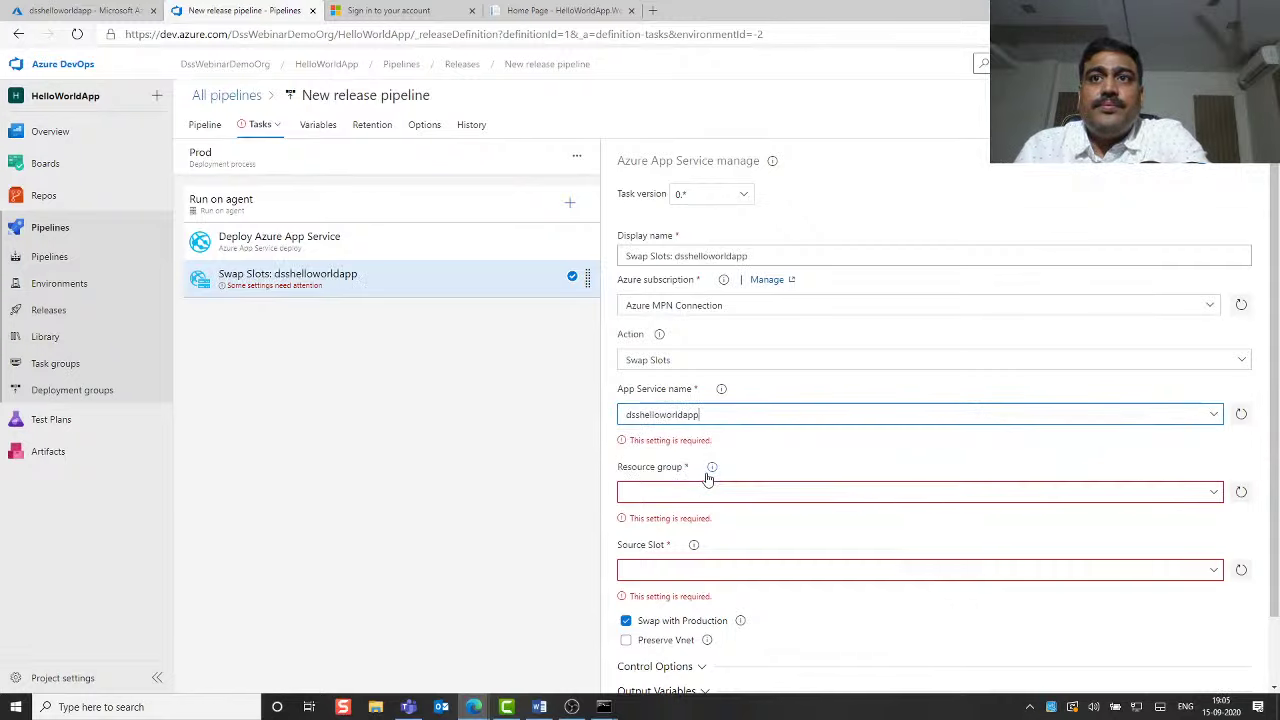
click(1214, 469)
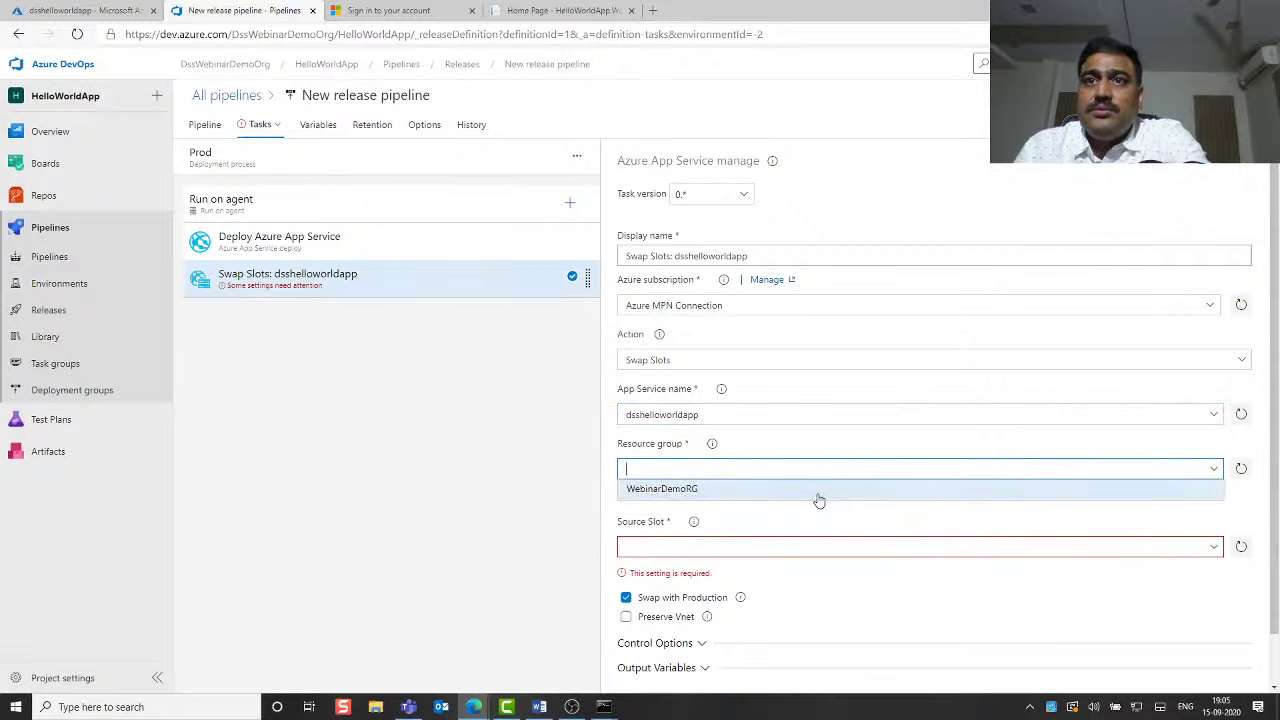
click(816, 492)
click(1219, 531)
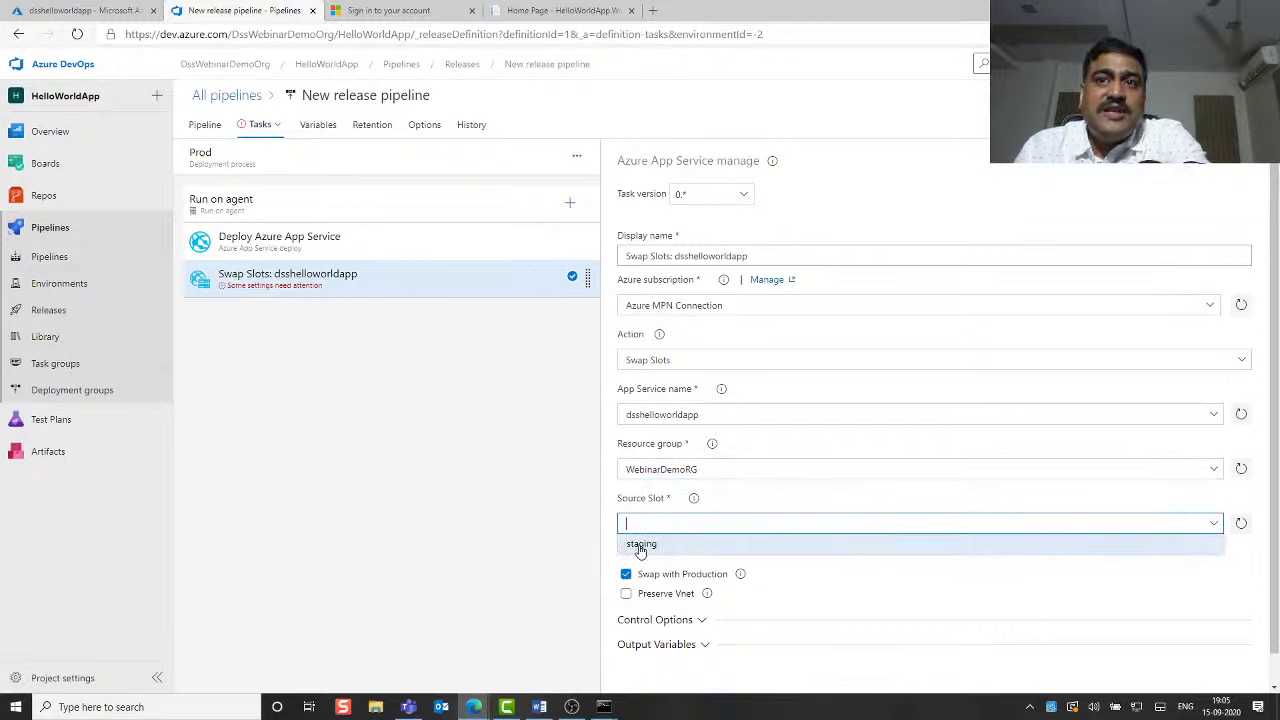
click(640, 545)
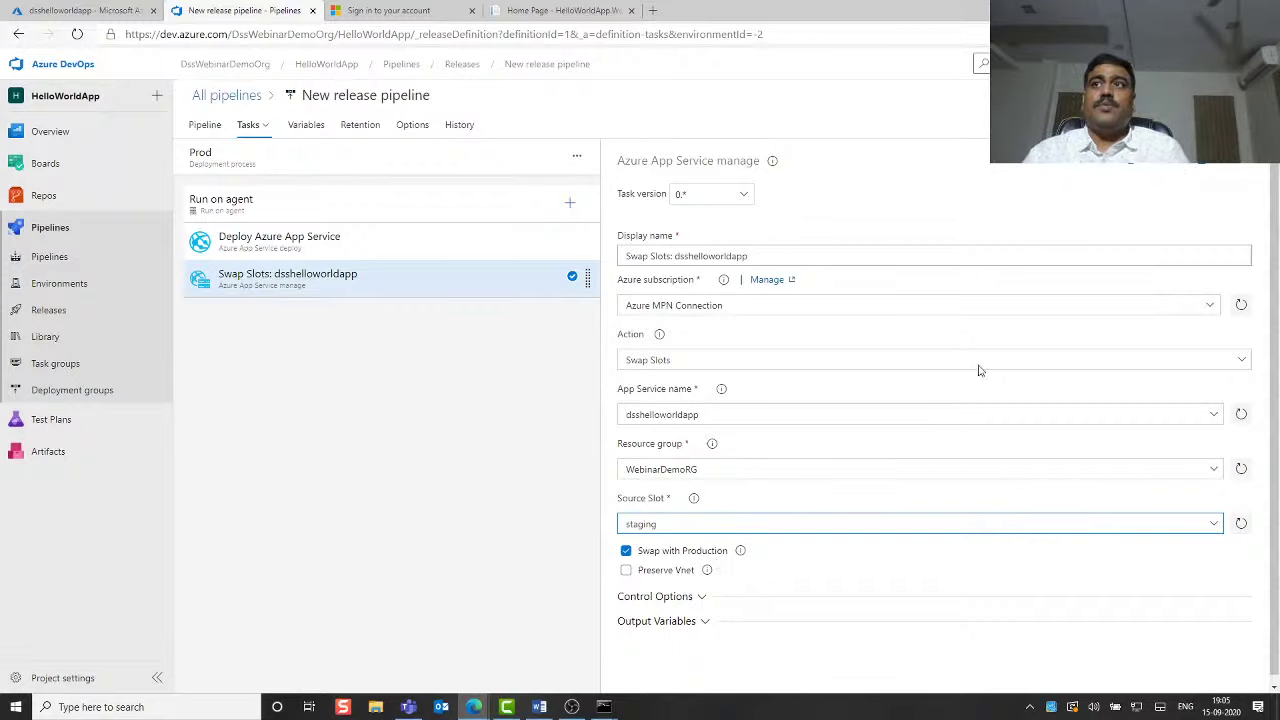
Review the Prod deploy task's staging slot and the Swap Slots action setting.
click(370, 248)
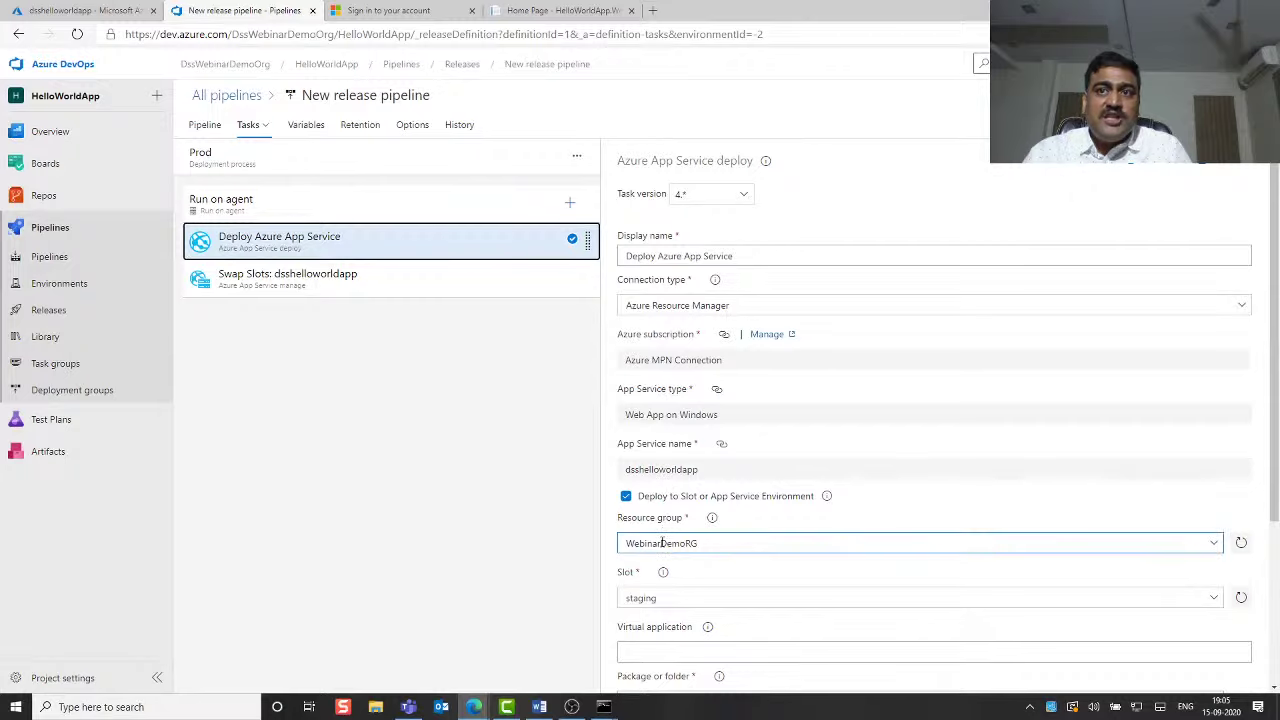
click(643, 598)
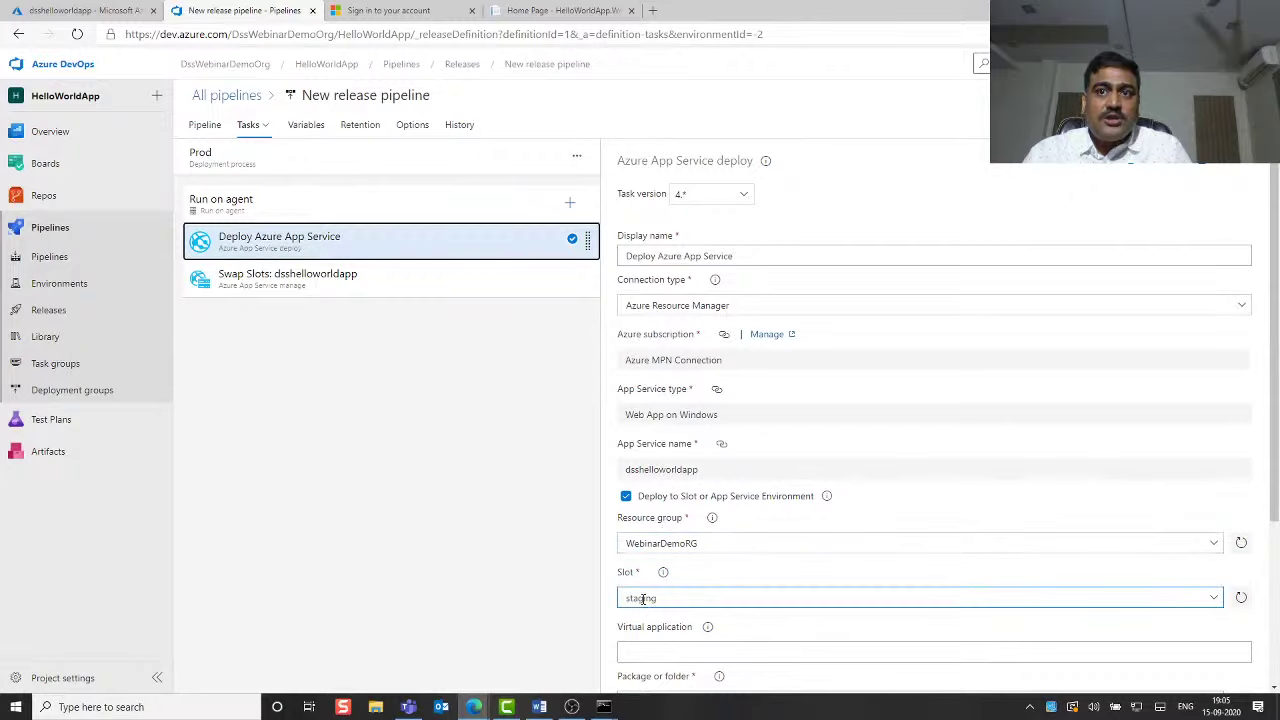
click(374, 283)
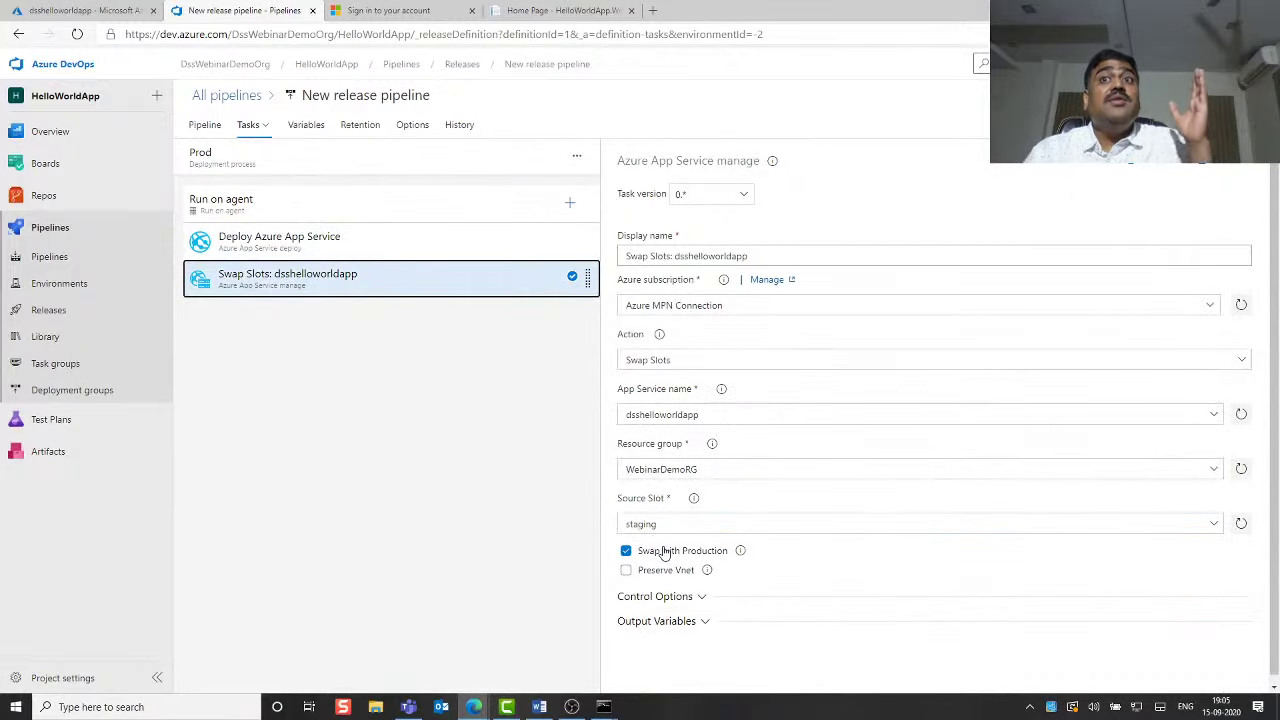
click(1108, 366)
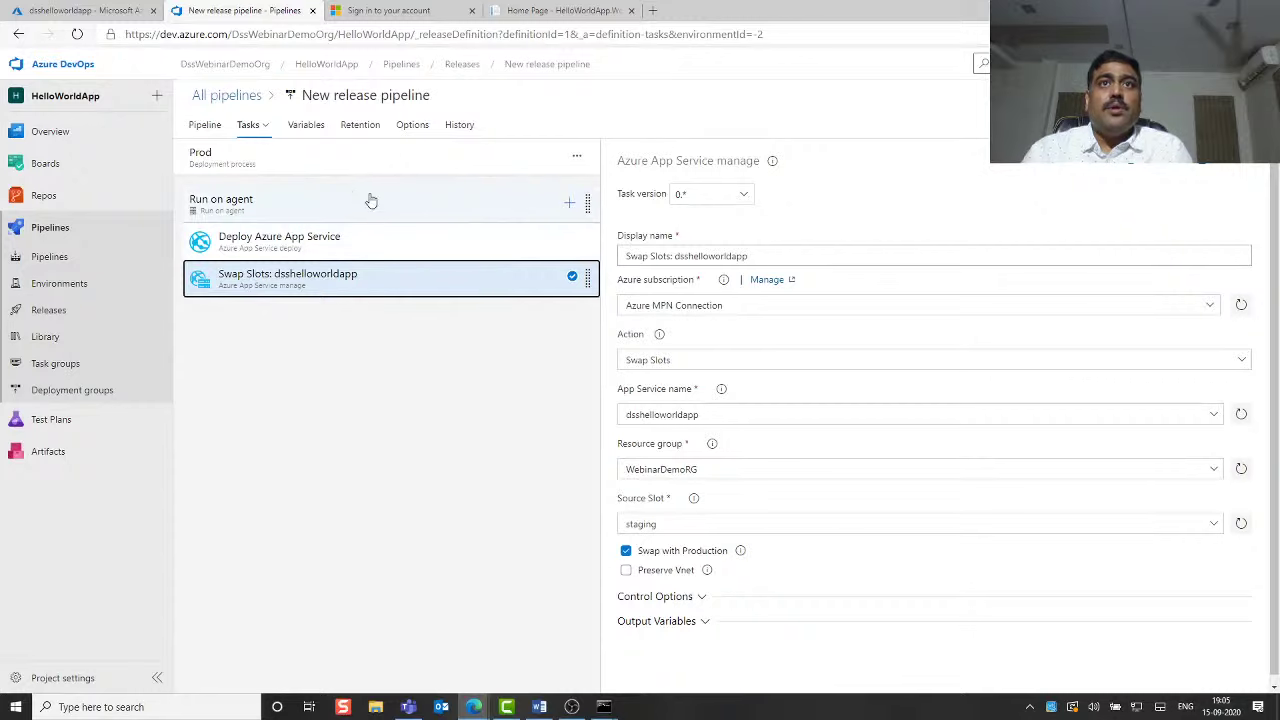
Save the release pipeline and return to the stage diagram.
key(ctrl+s)
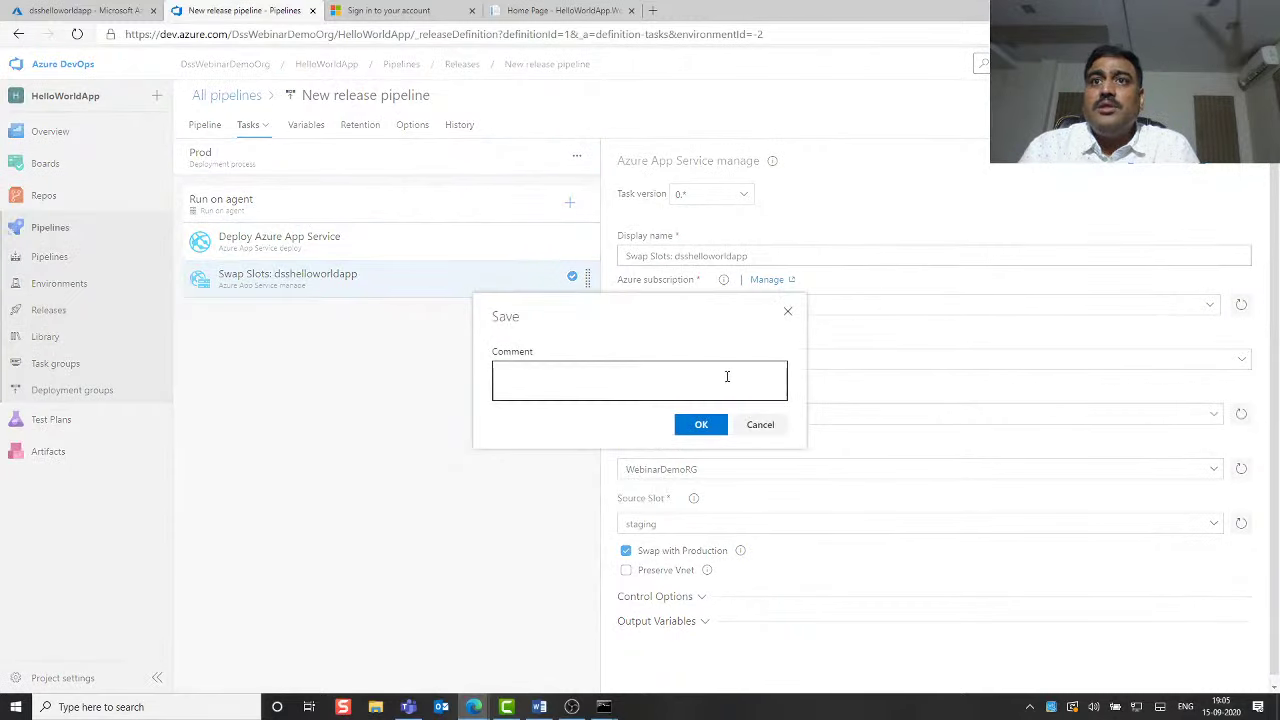
click(701, 427)
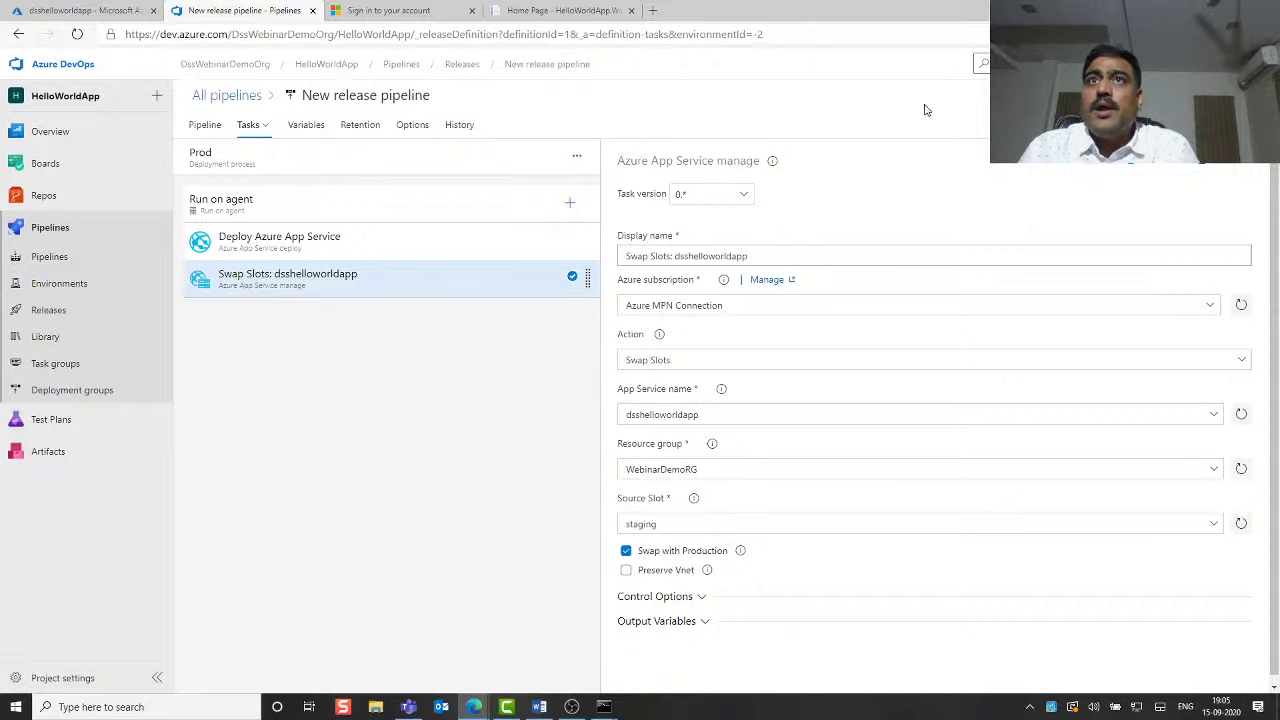
click(206, 125)
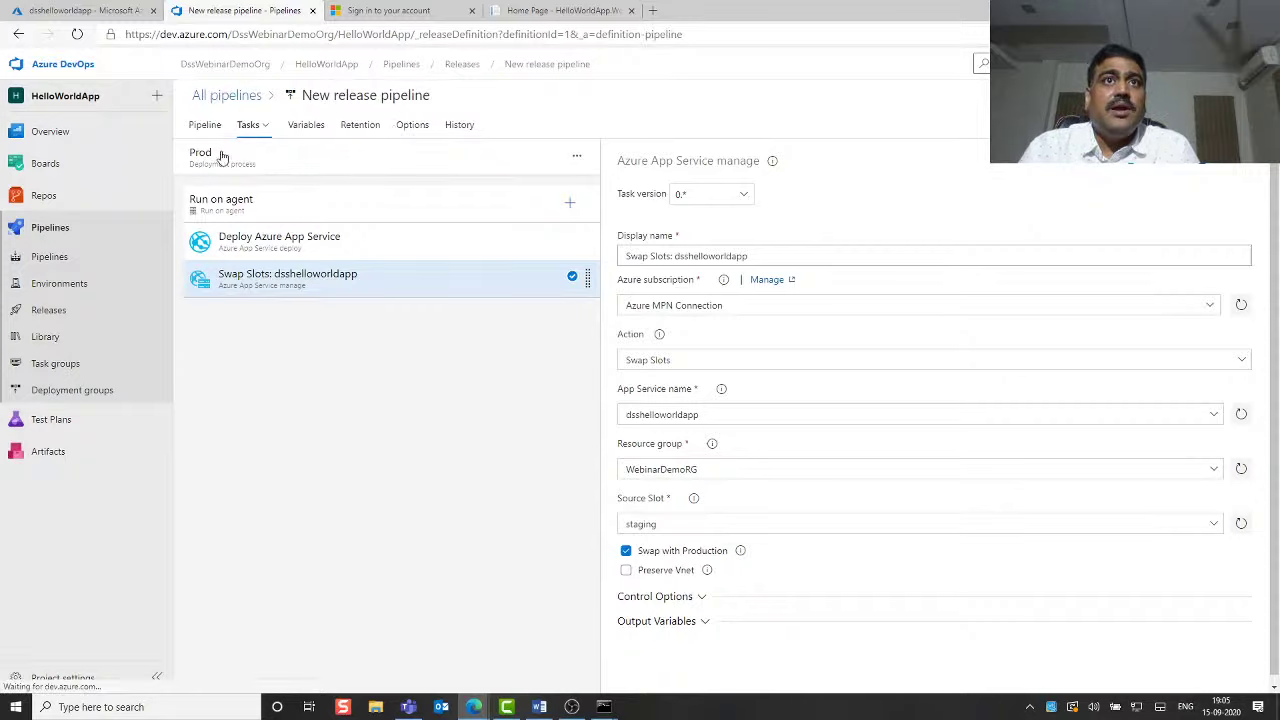
Change the UAT stage's app service name from dsshelloworldapp-dev to dsshelloworldapp-uat and save.
click(438, 284)
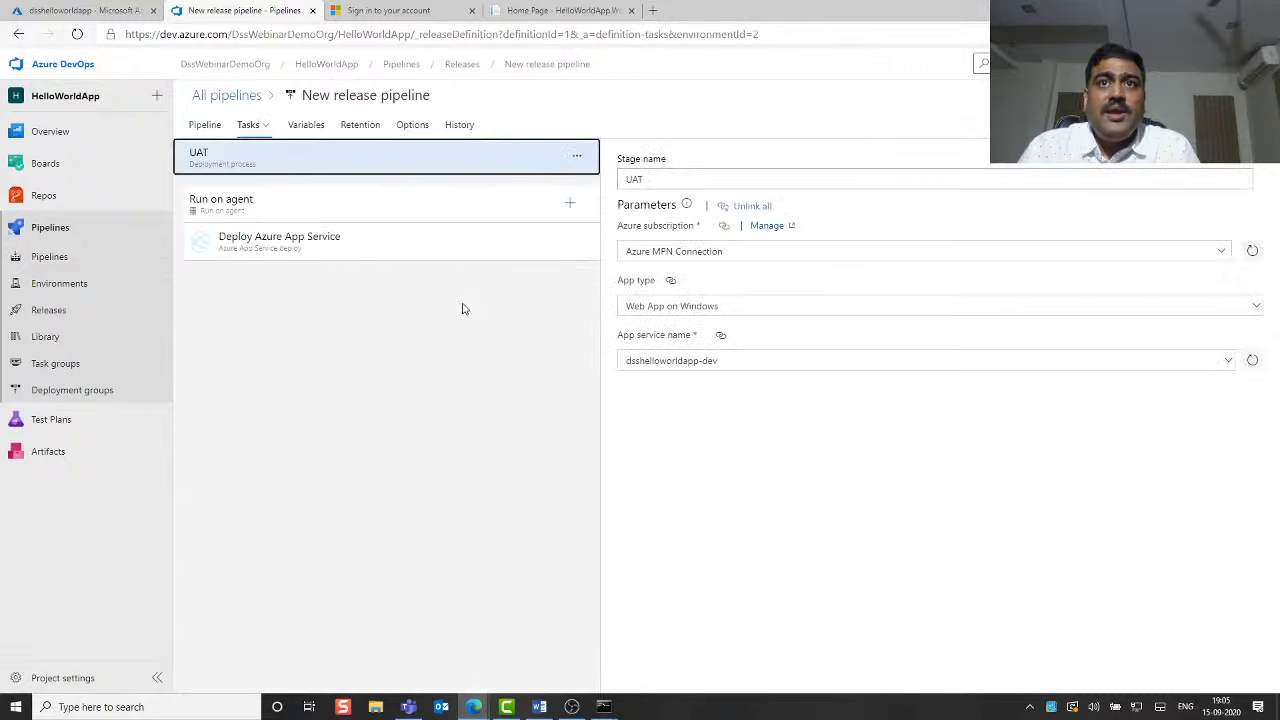
click(343, 258)
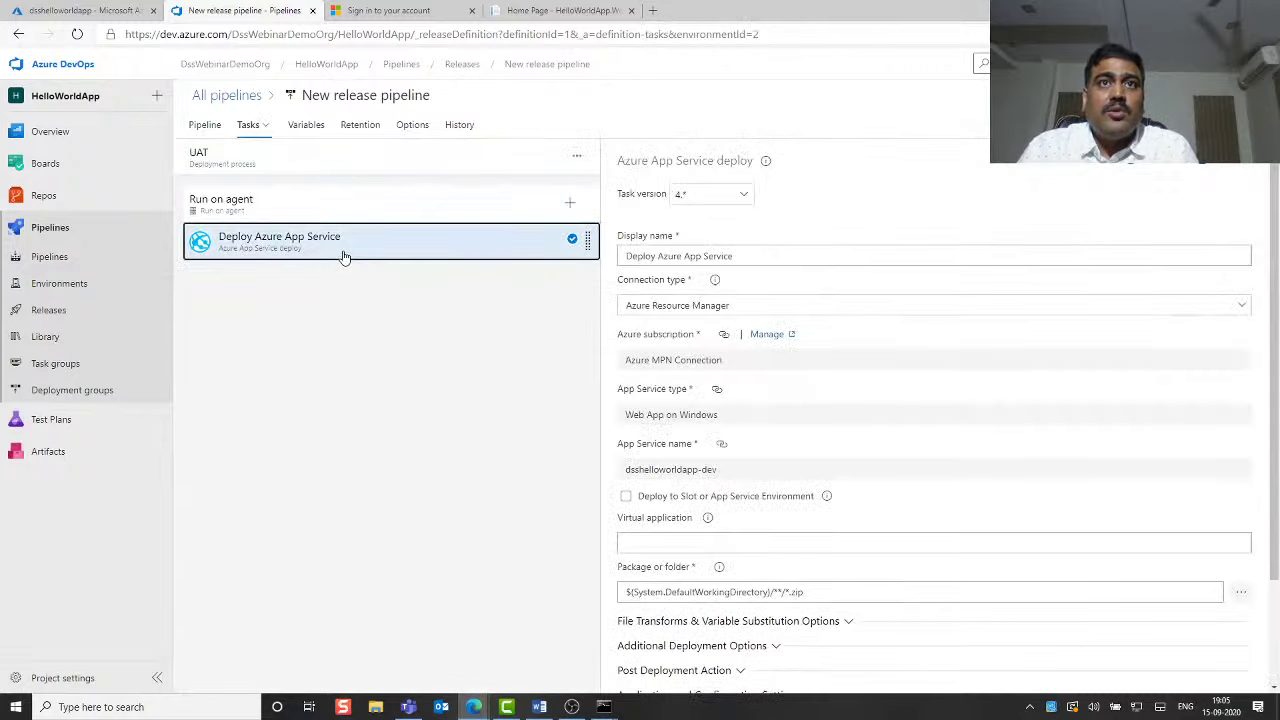
double_click(710, 470)
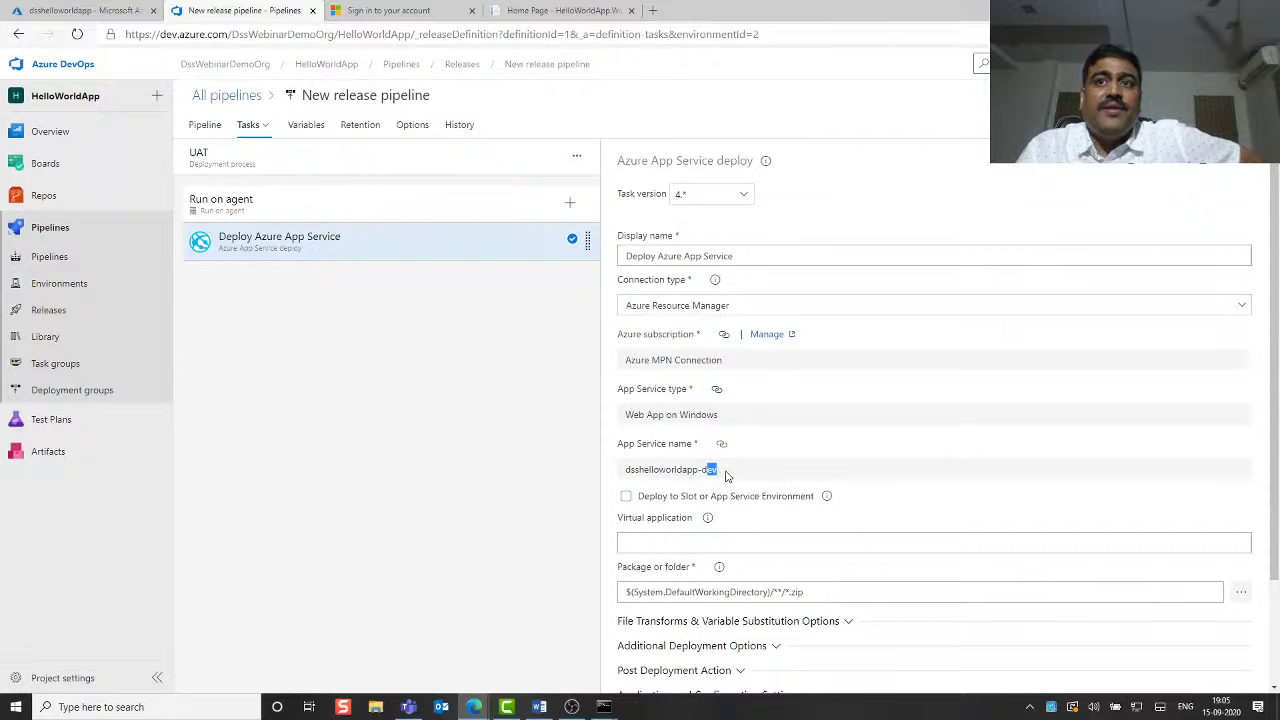
click(216, 157)
click(740, 360)
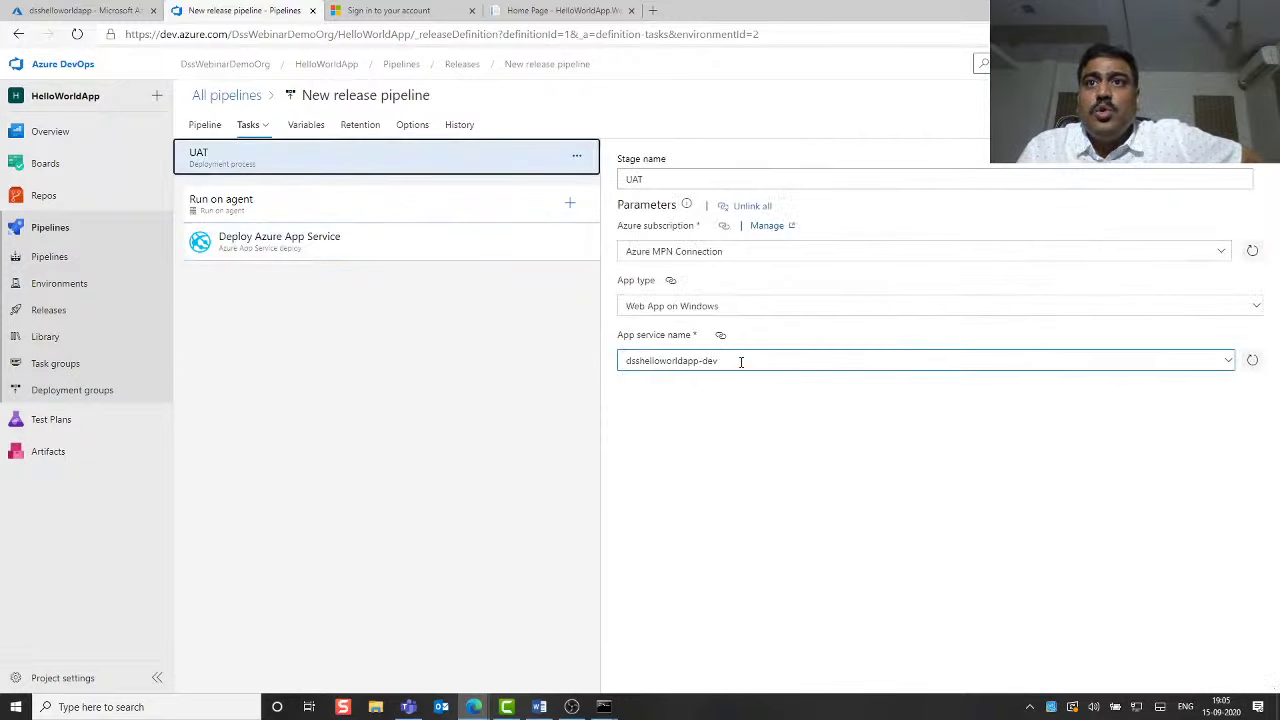
click(1228, 364)
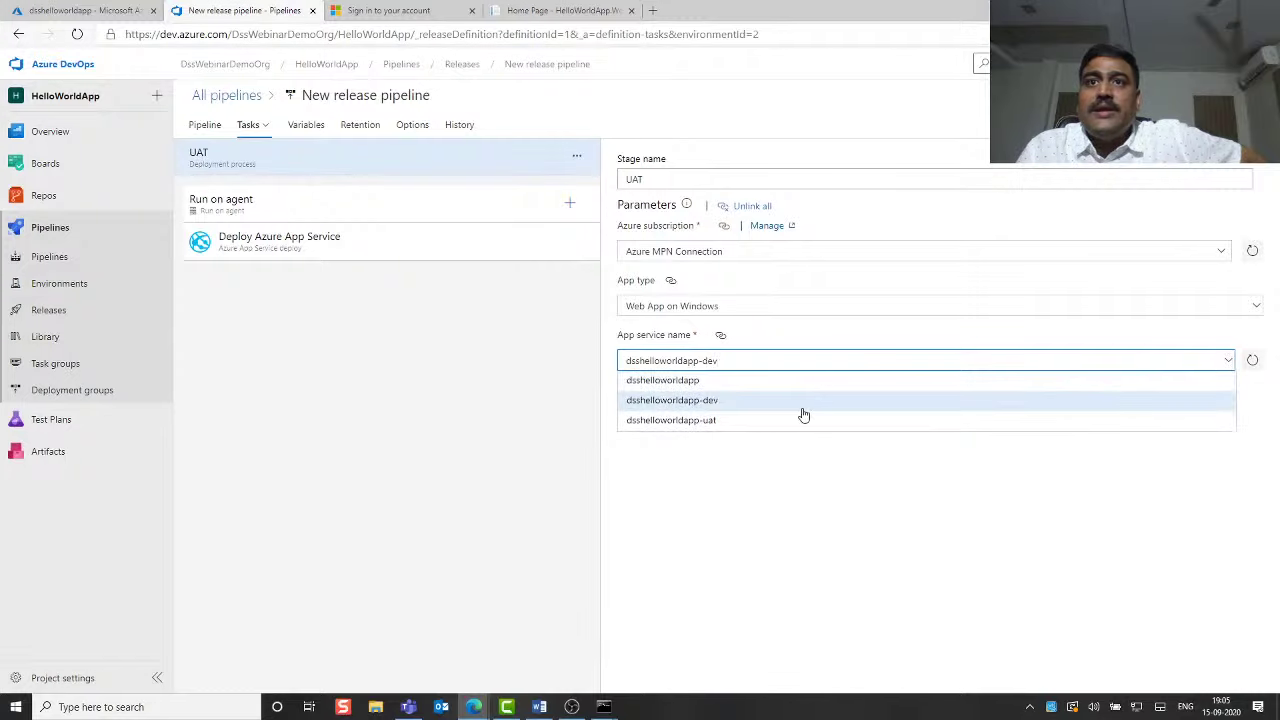
click(720, 424)
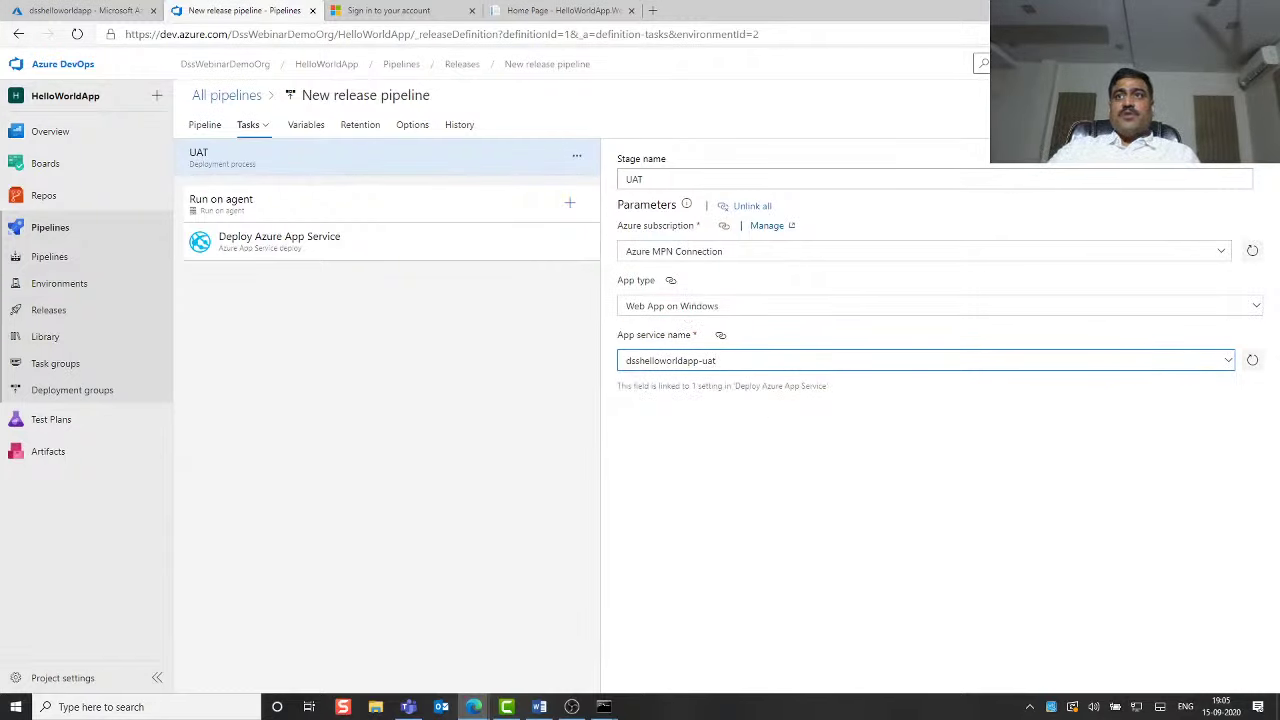
key(ctrl+s)
Confirm the save, then check Dev's and UAT's post-deployment approval conditions.
click(704, 430)
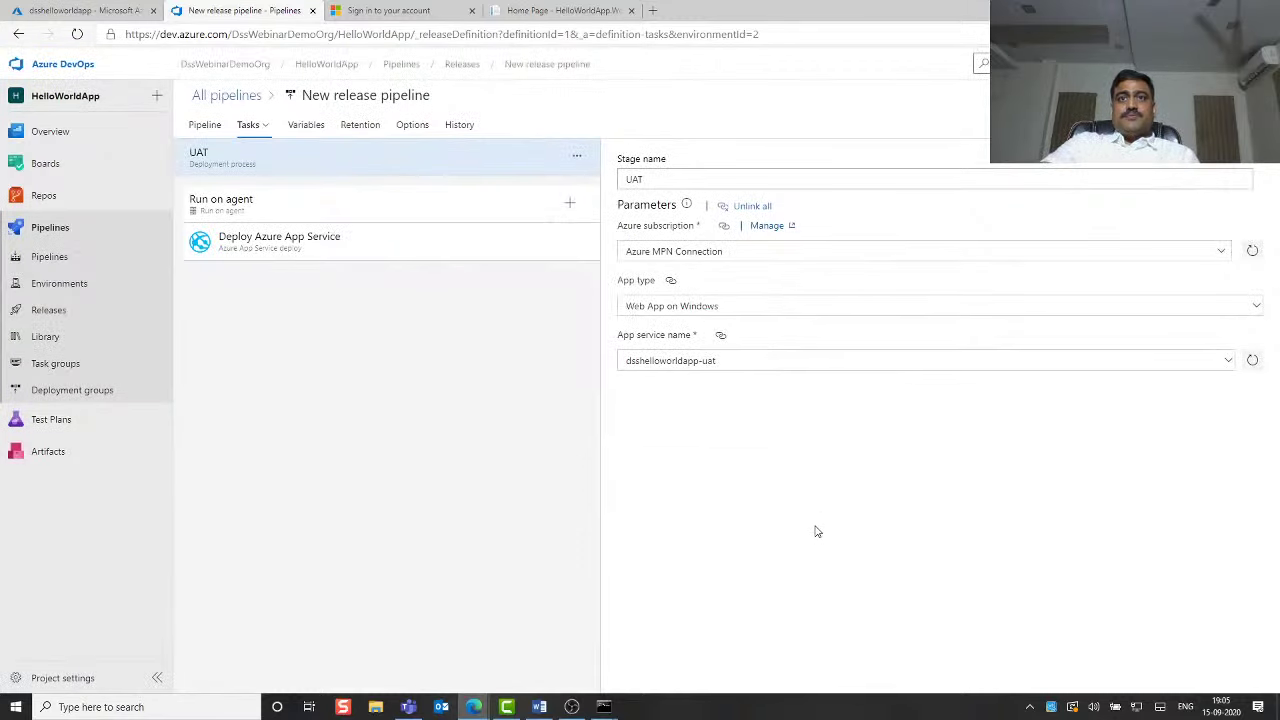
click(205, 125)
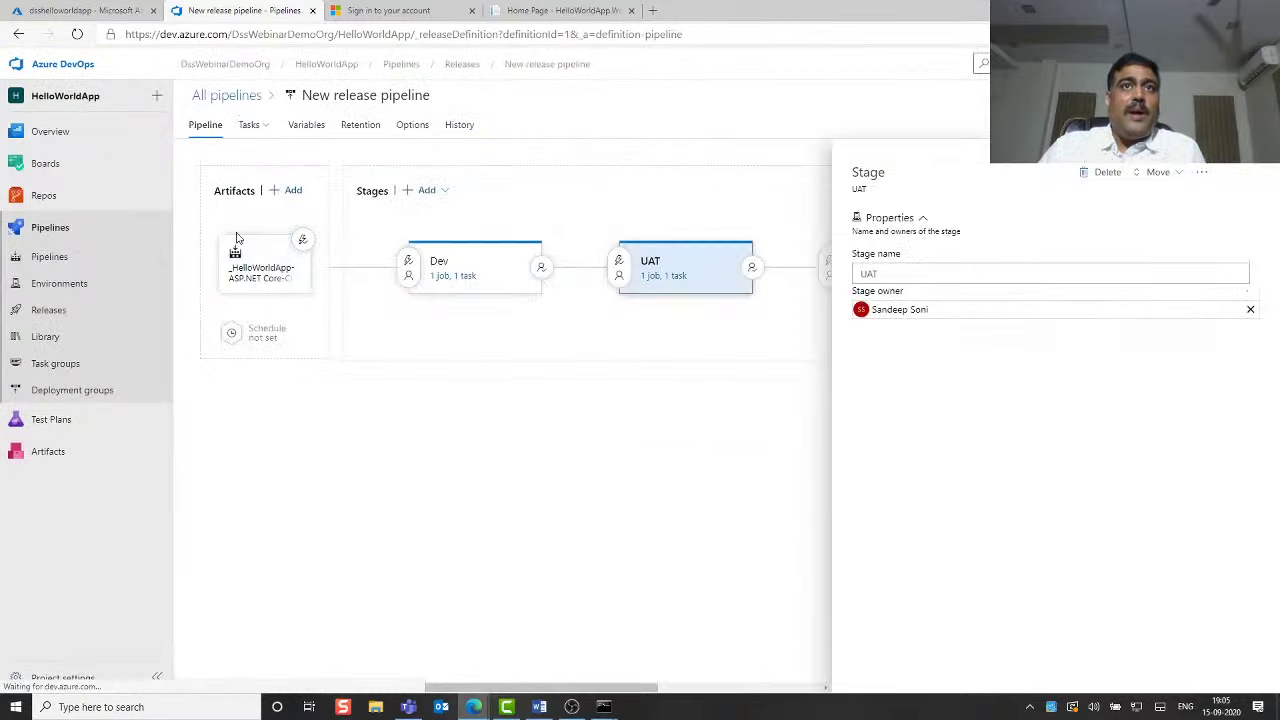
click(541, 267)
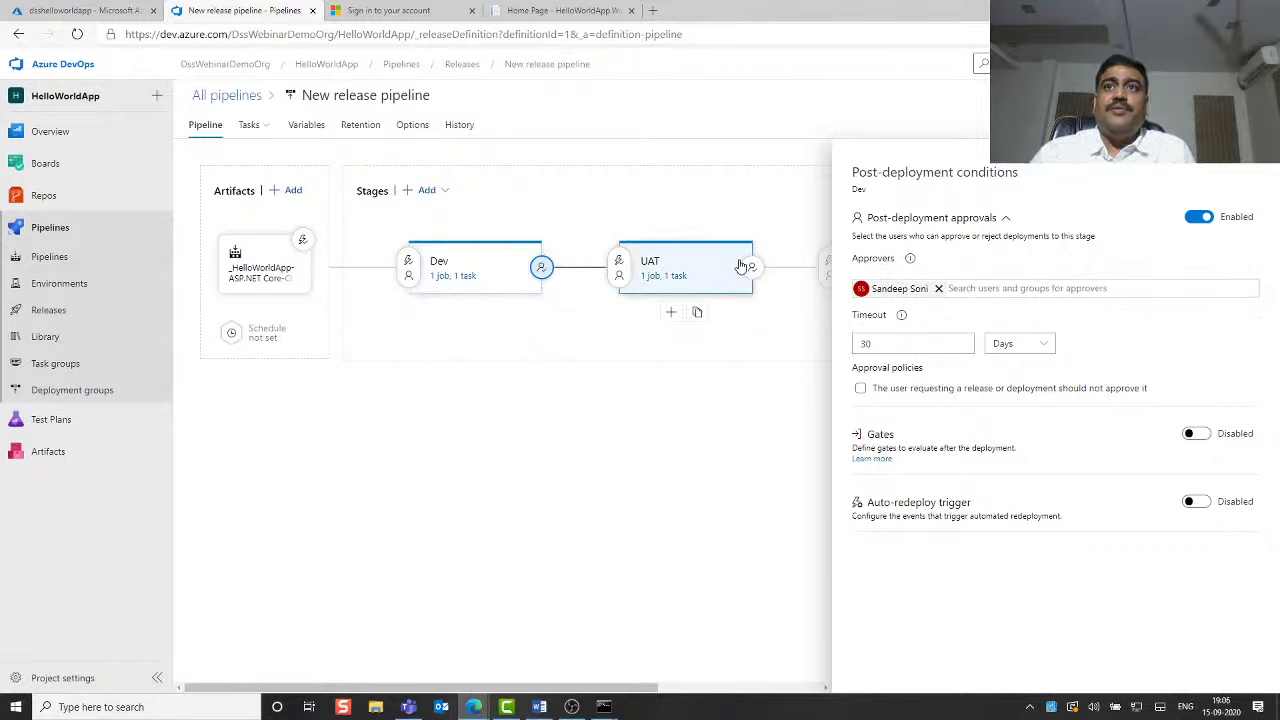
click(752, 267)
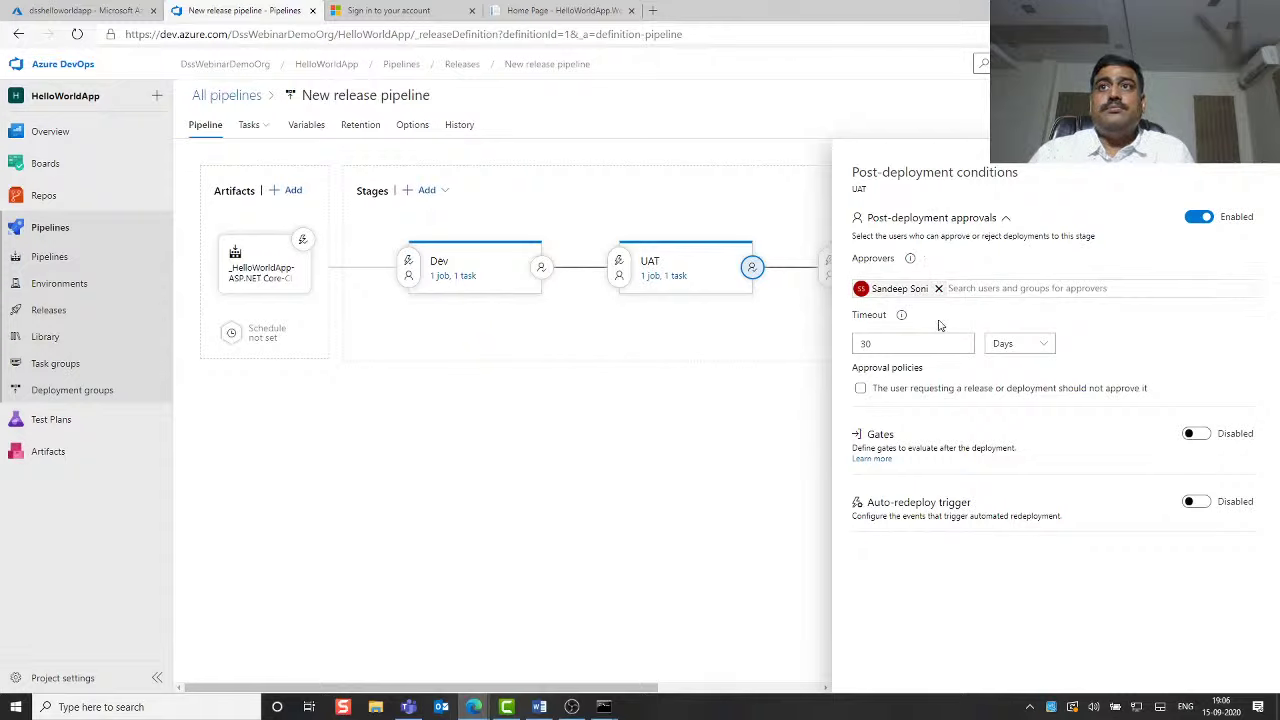
click(1272, 162)
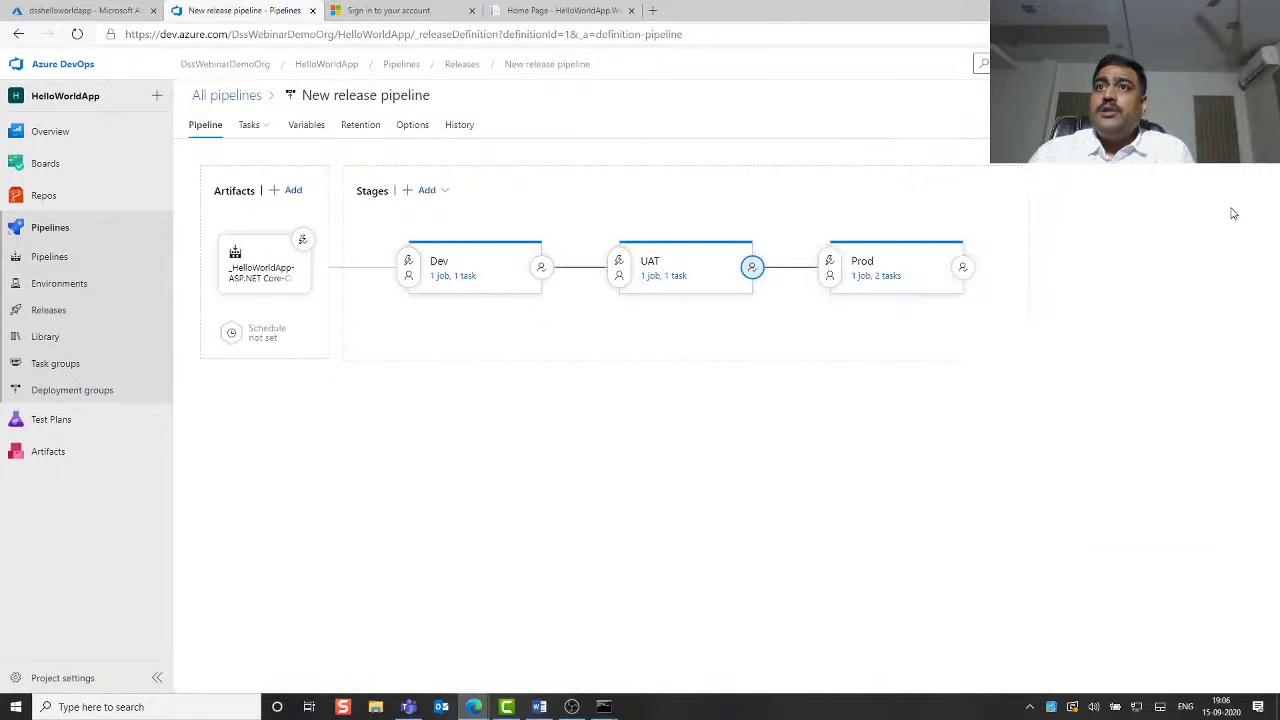
Search the Prod job's task catalogue for 'Human Int'.
click(871, 275)
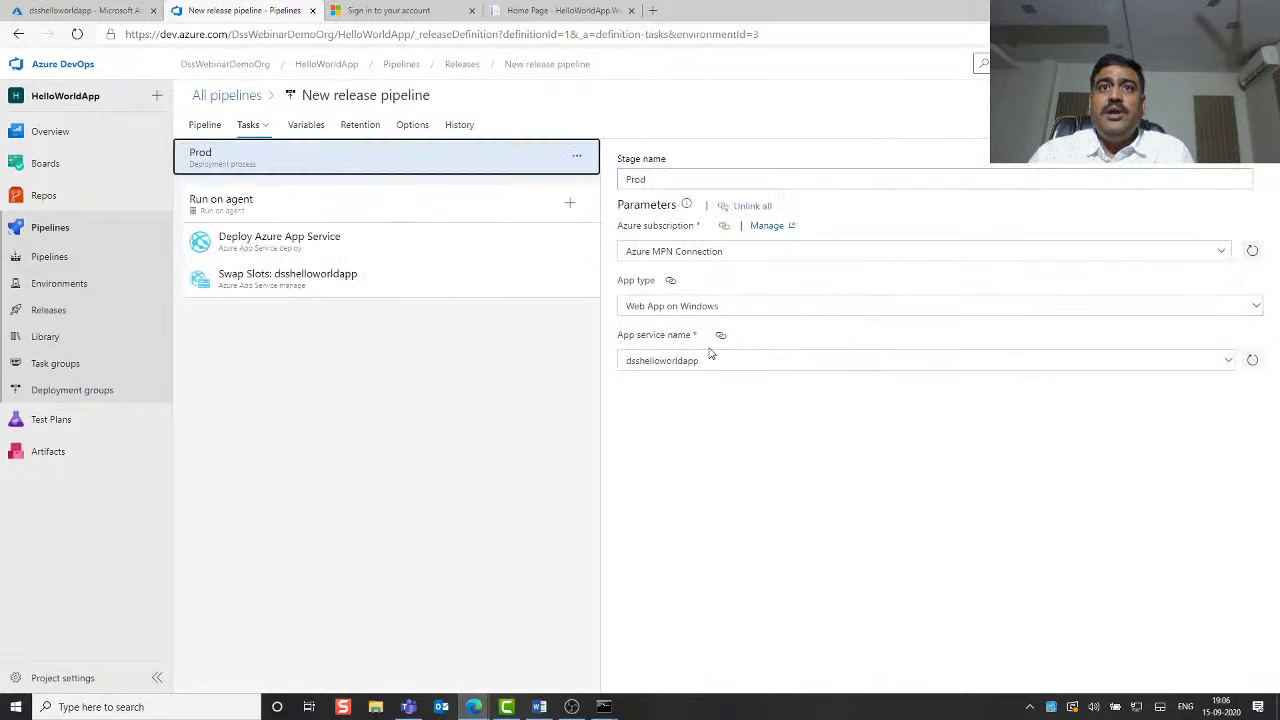
click(318, 247)
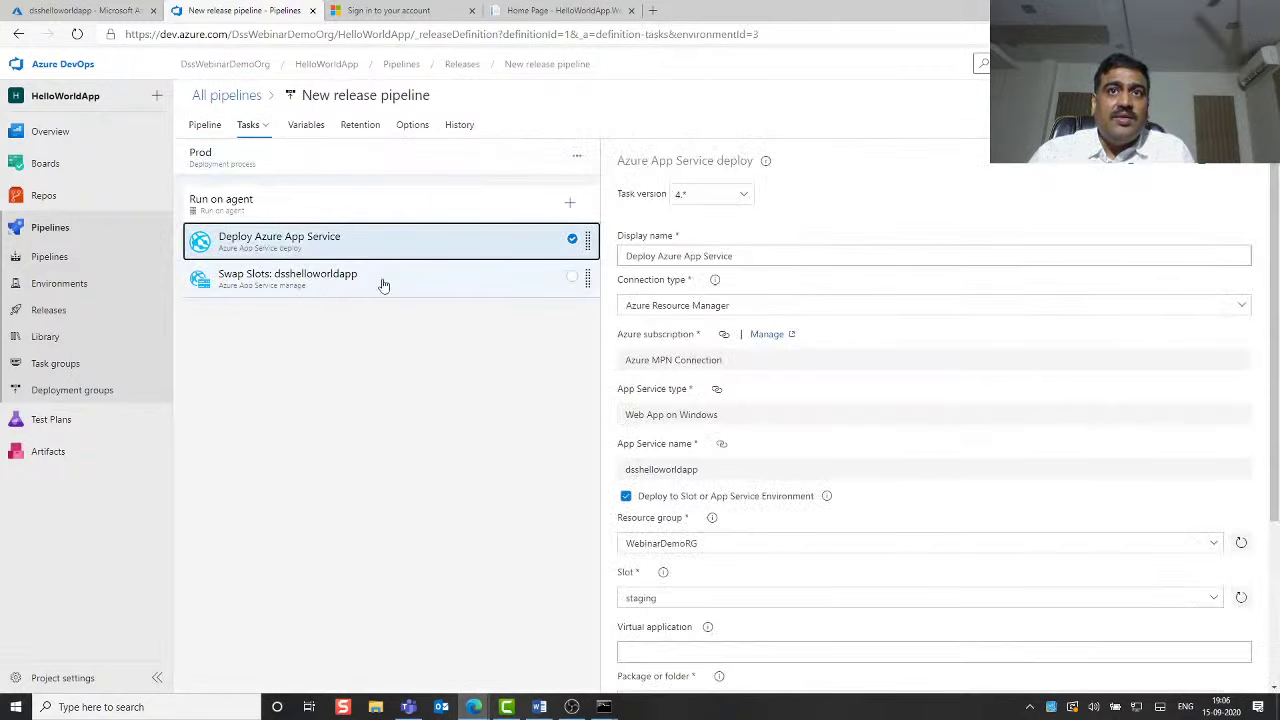
click(570, 203)
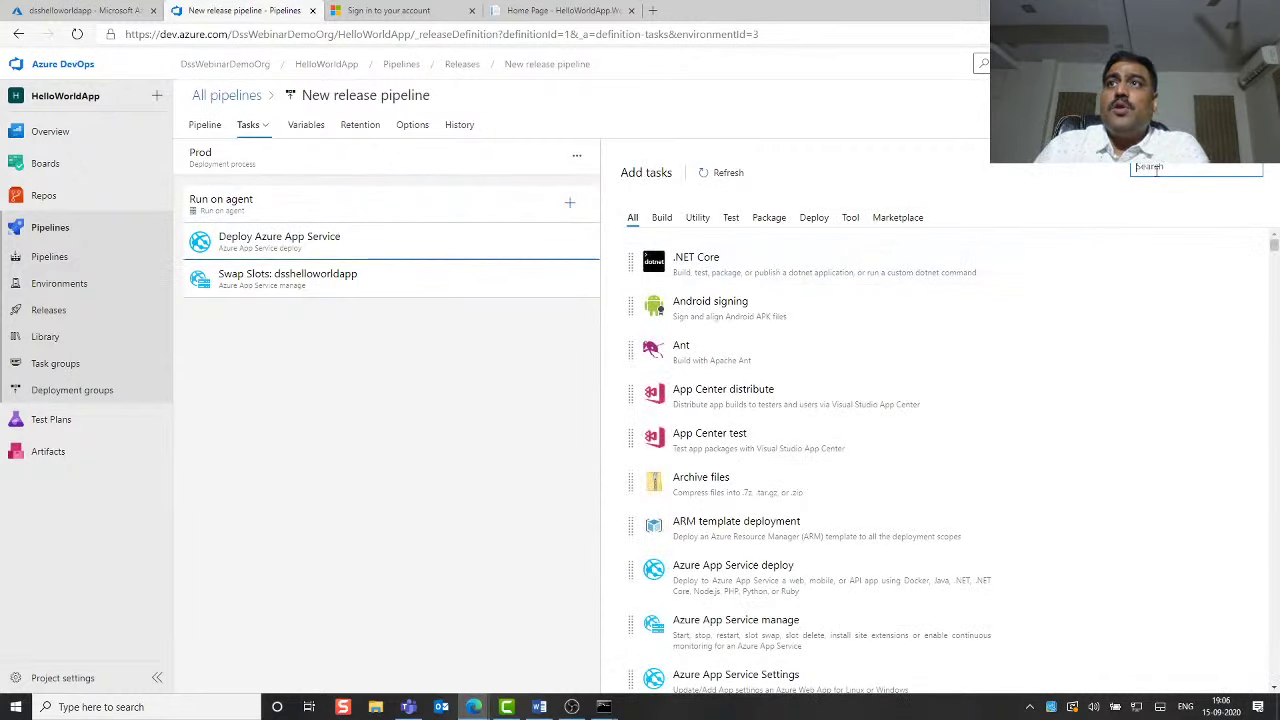
text(Human)
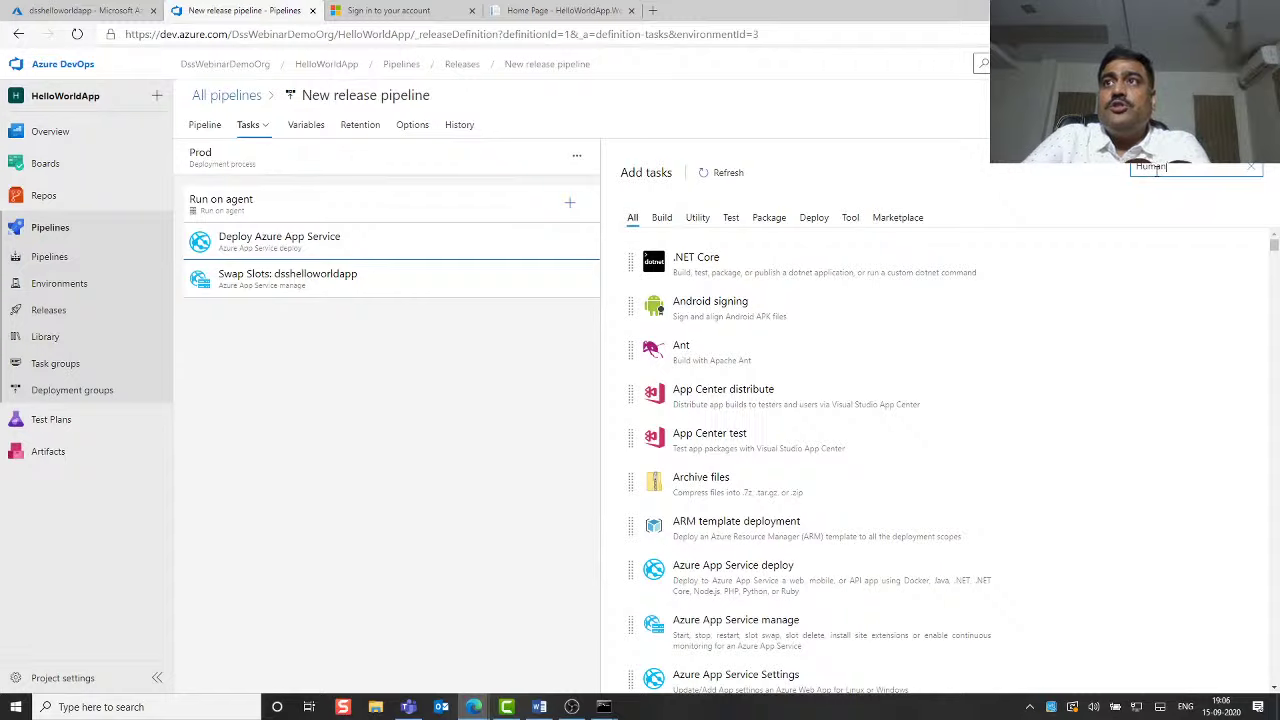
text( In)
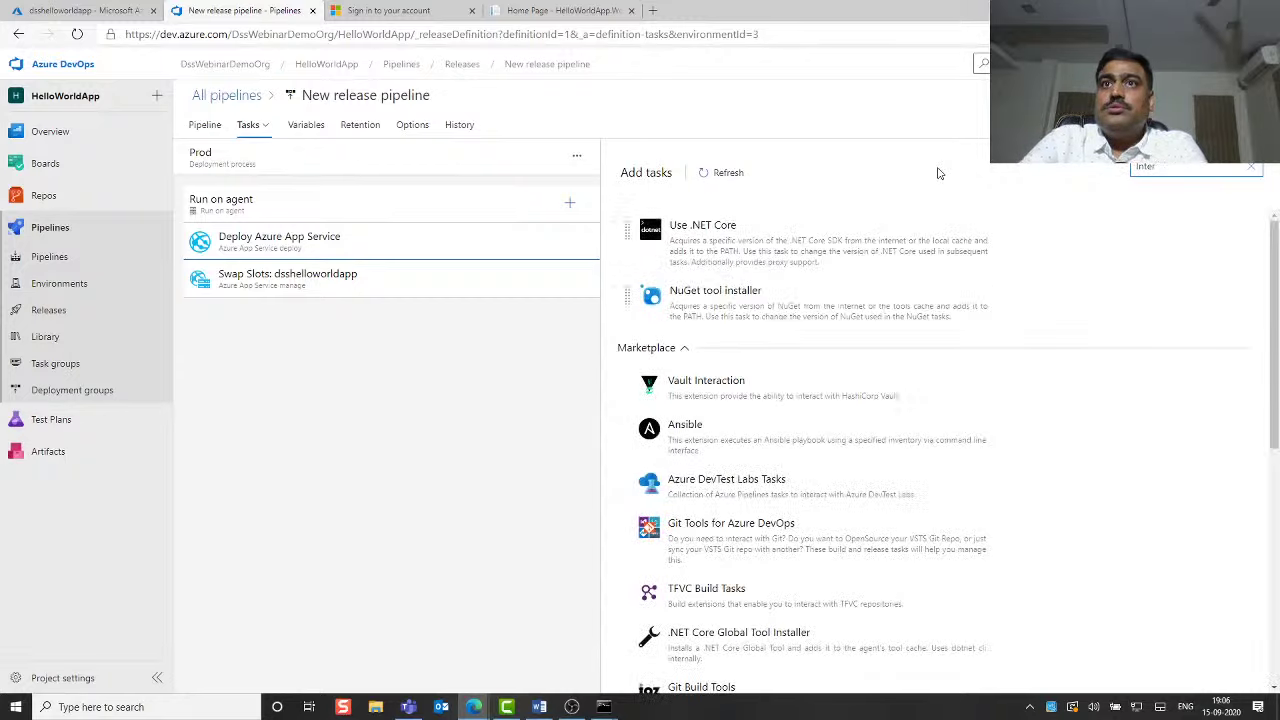
text(t)
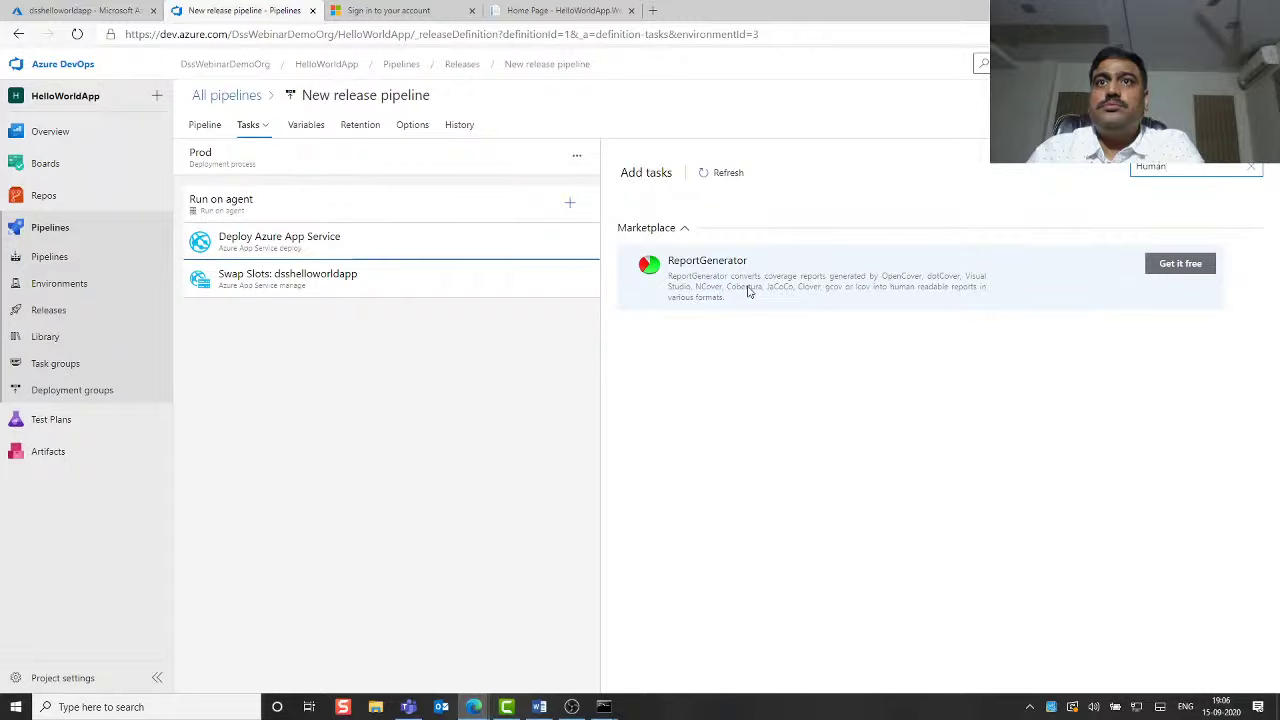
Review the Prod deploy task and Run on agent job settings, then reopen the task catalogue.
click(466, 248)
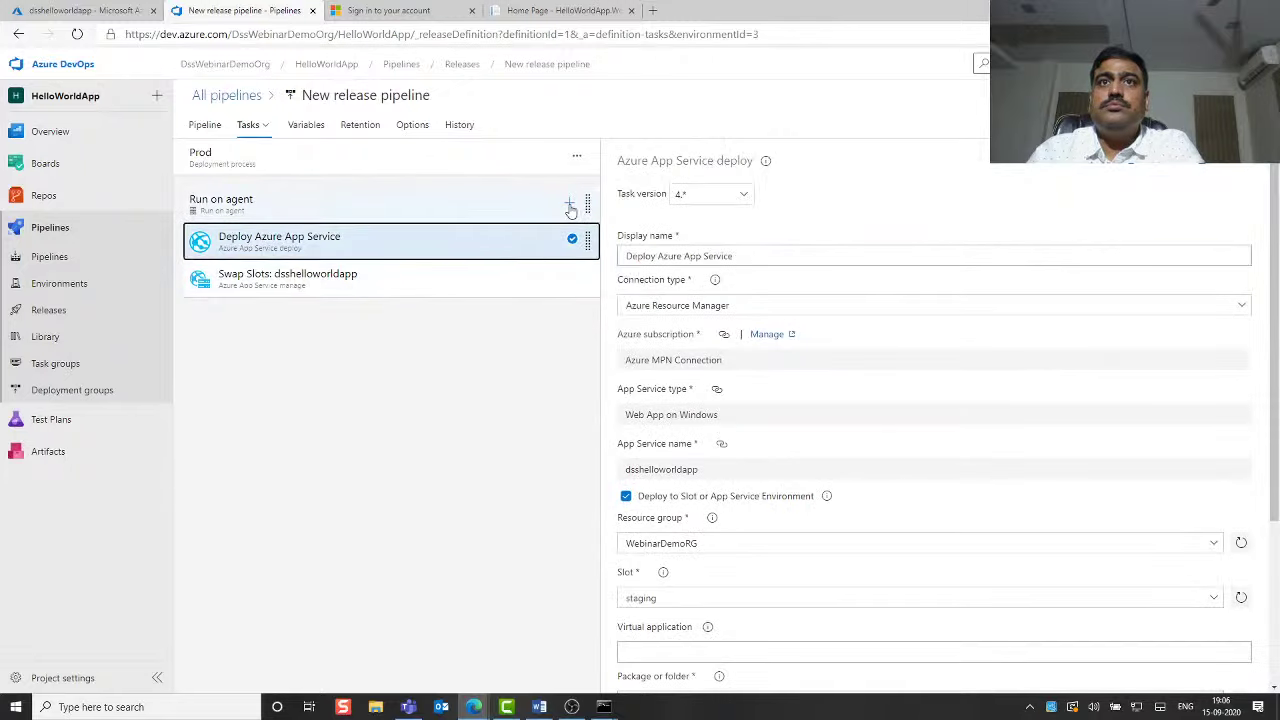
scroll(820, 474, down, 2)
scroll(822, 471, up, 2)
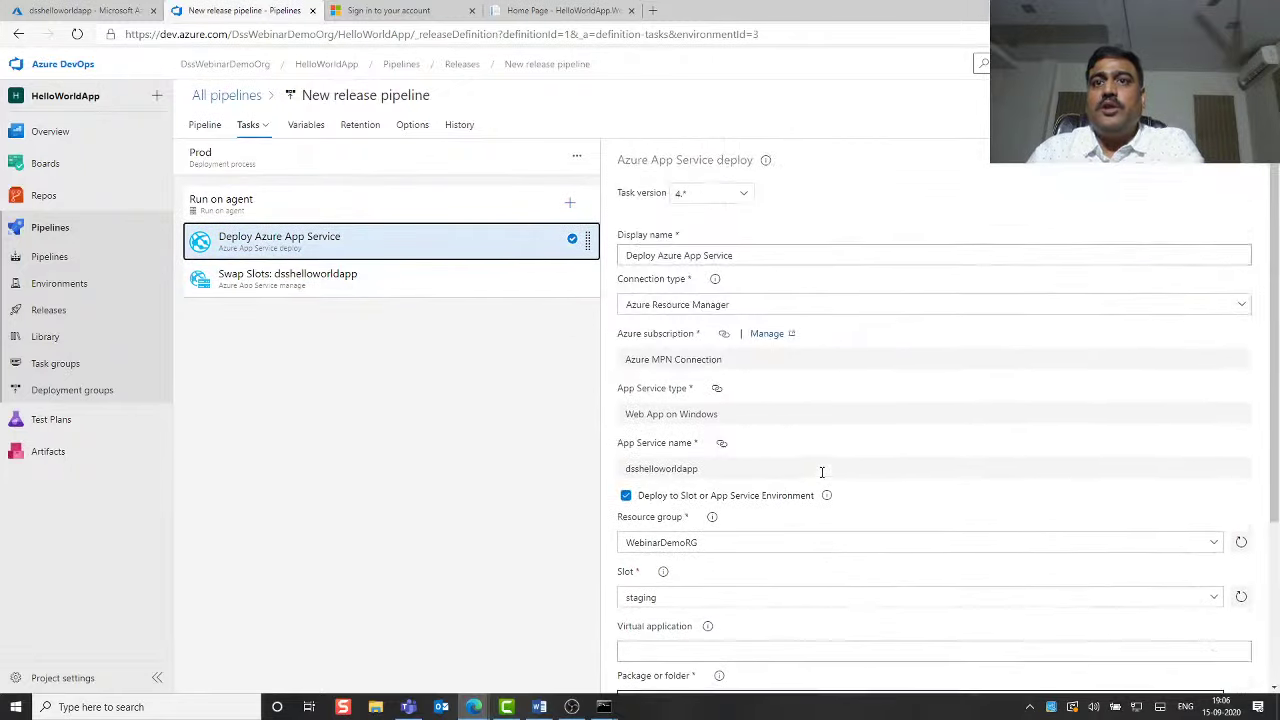
scroll(822, 471, down, 3)
click(362, 205)
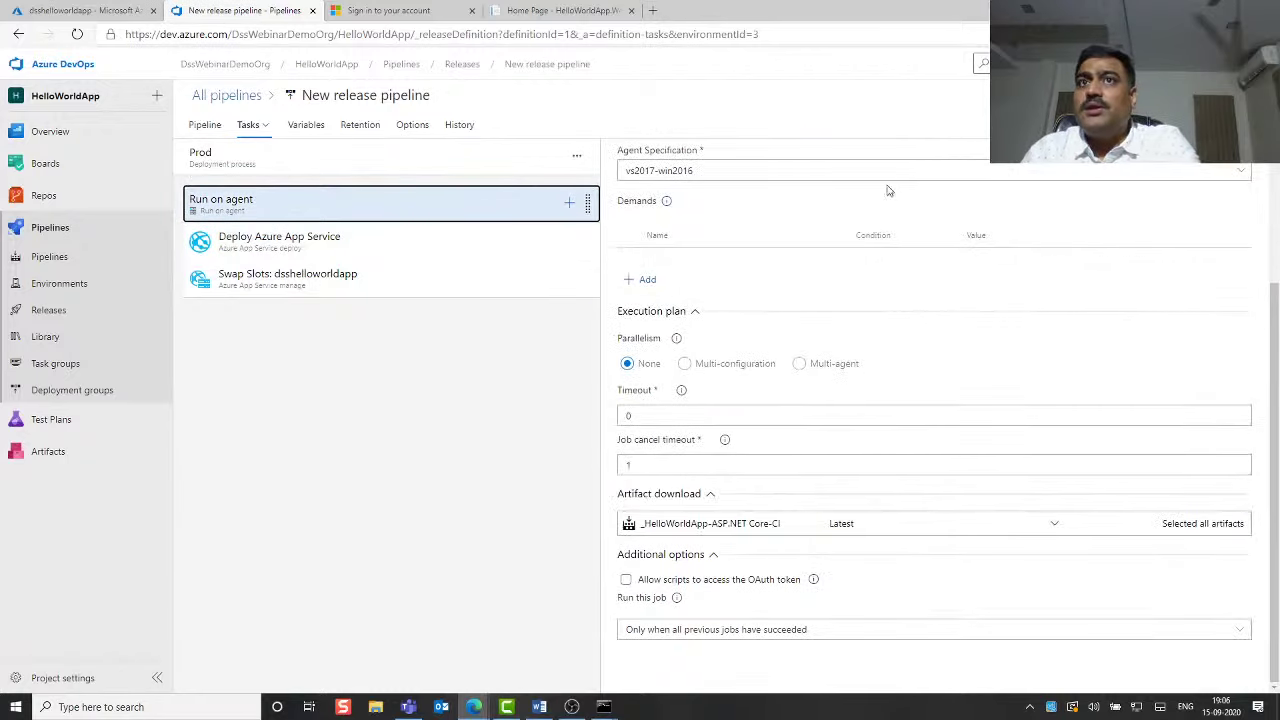
scroll(775, 395, up, 3)
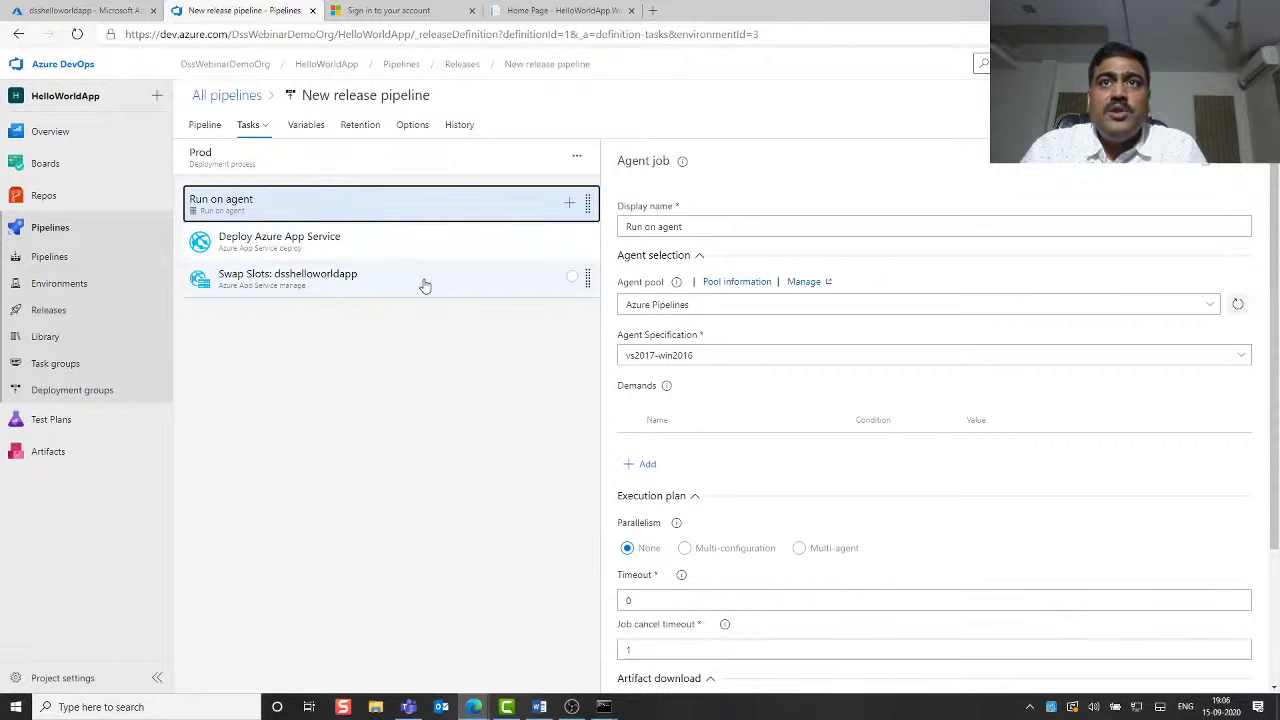
click(568, 205)
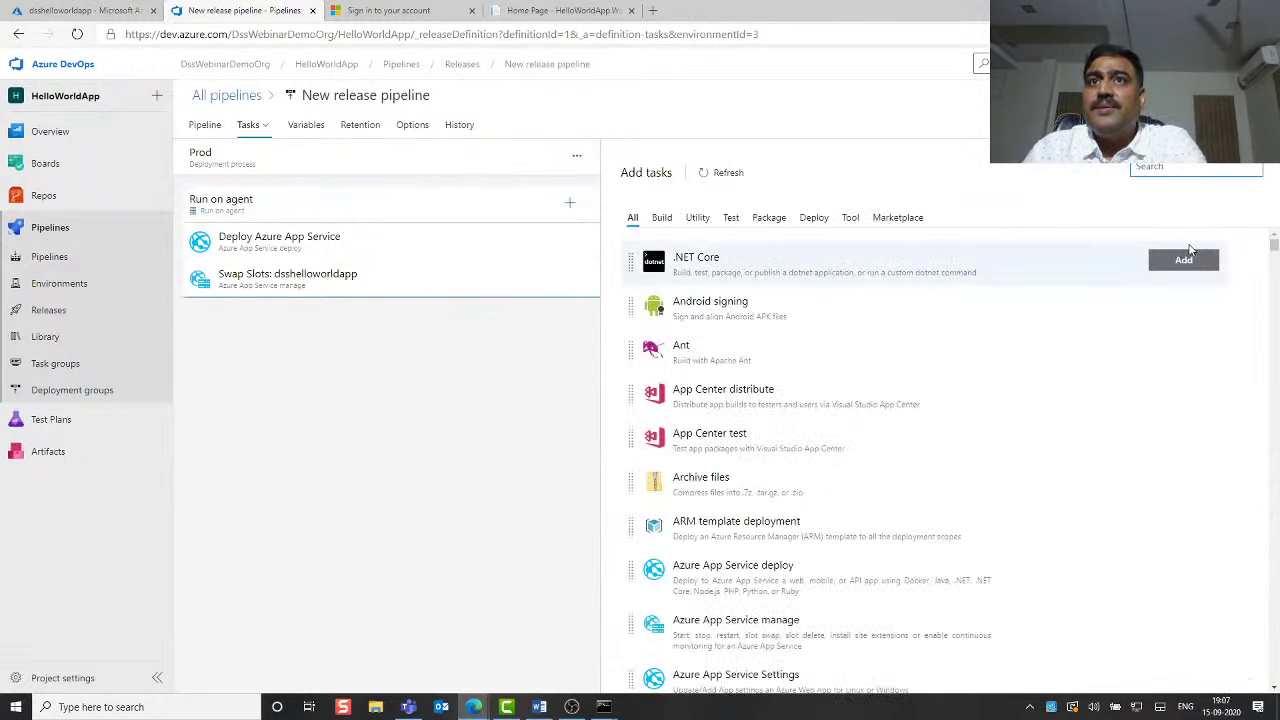
scroll(957, 440, down, 1)
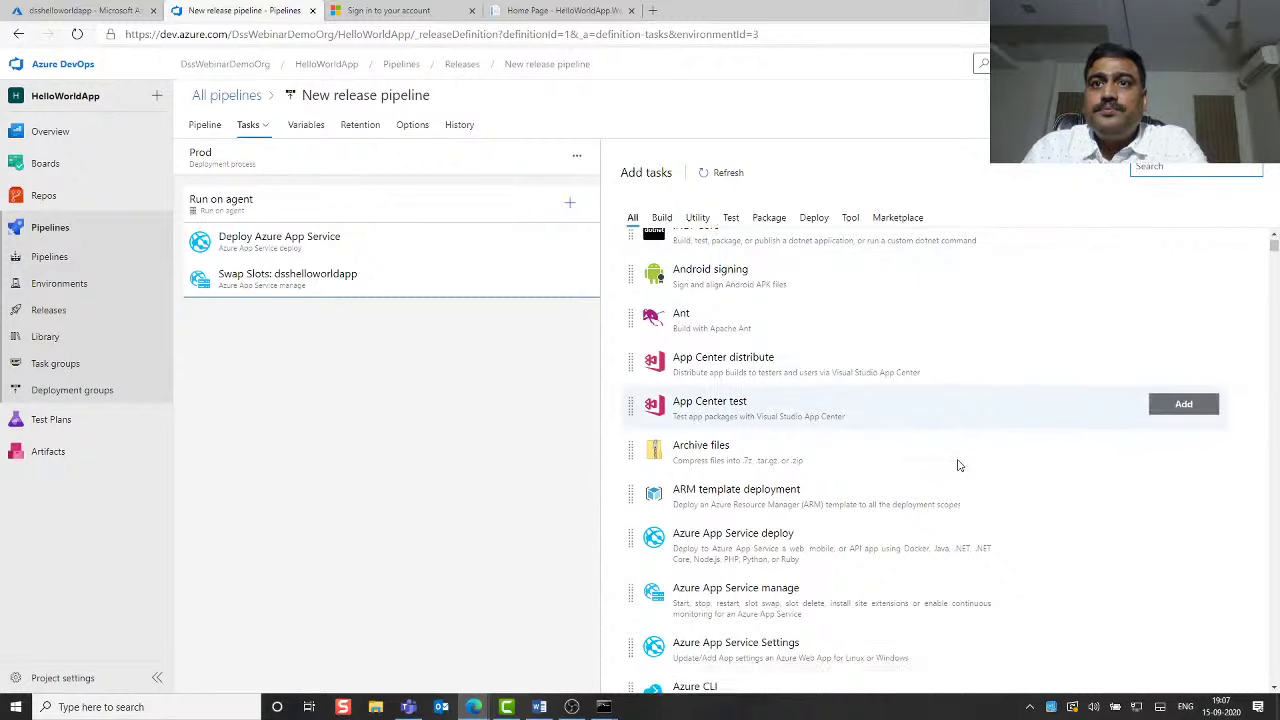
scroll(957, 460, up, 1)
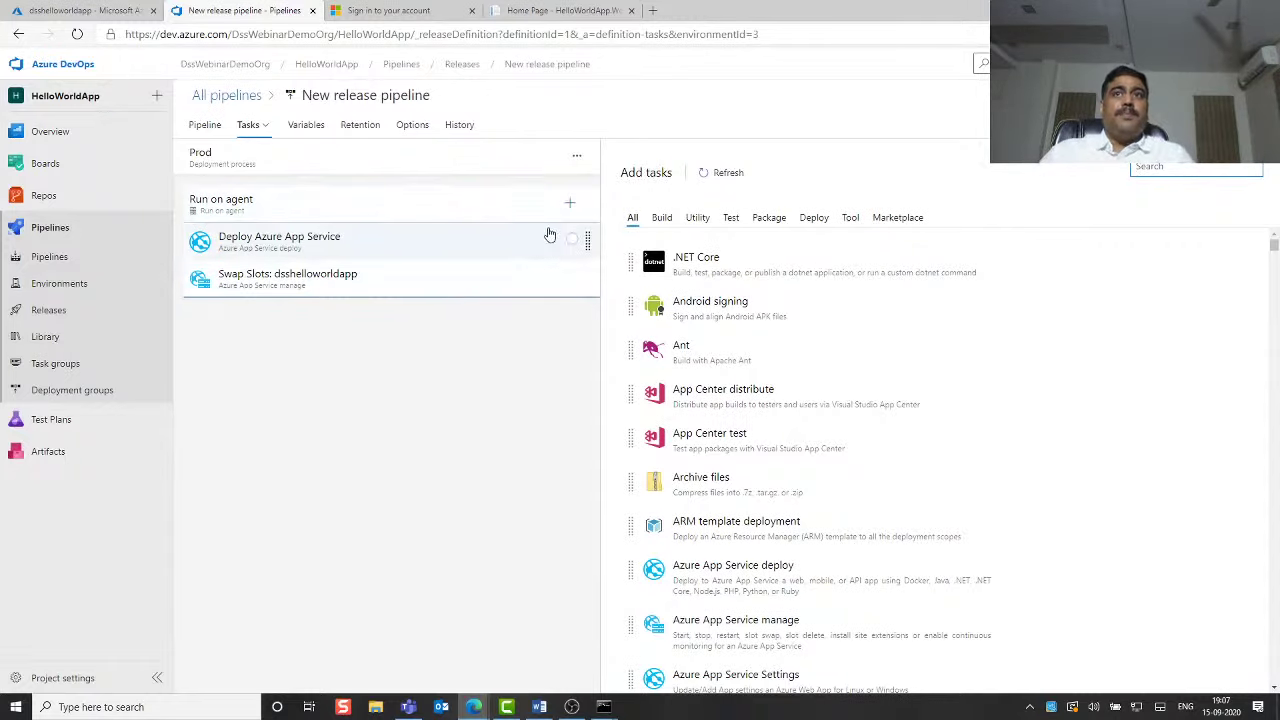
Add a second Agent job to Prod and browse its available tasks.
click(578, 155)
click(632, 178)
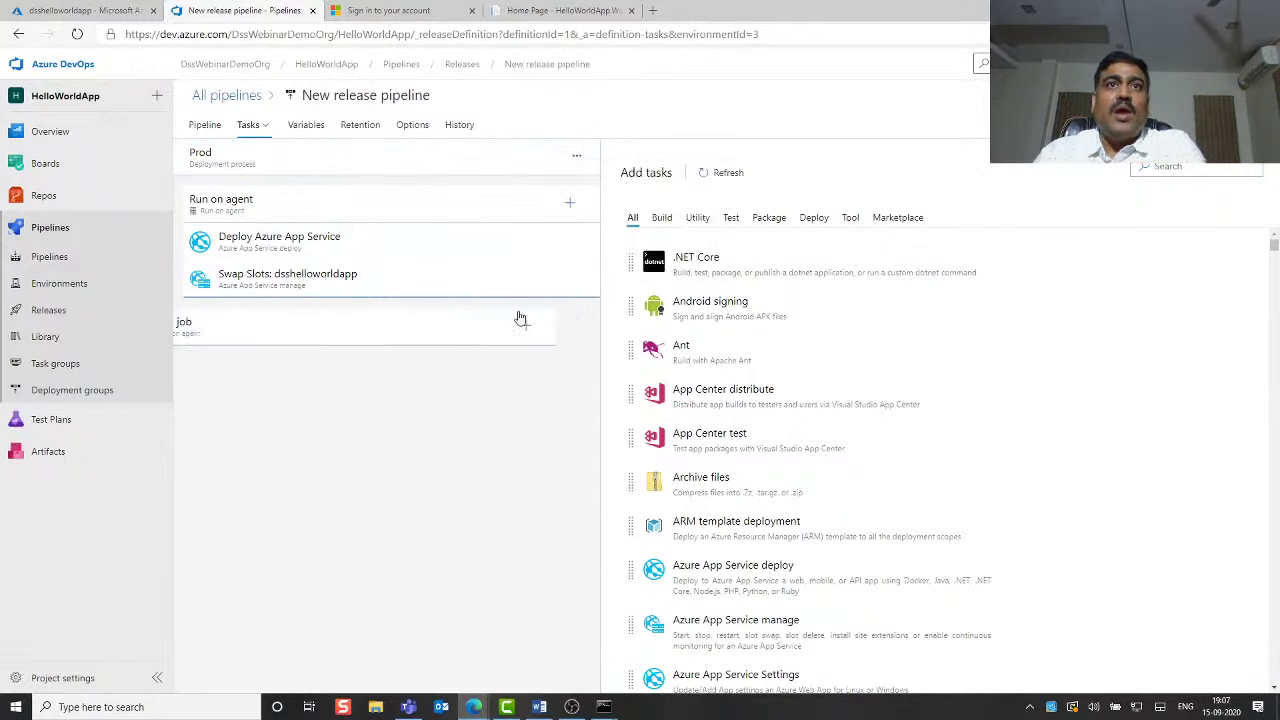
click(437, 335)
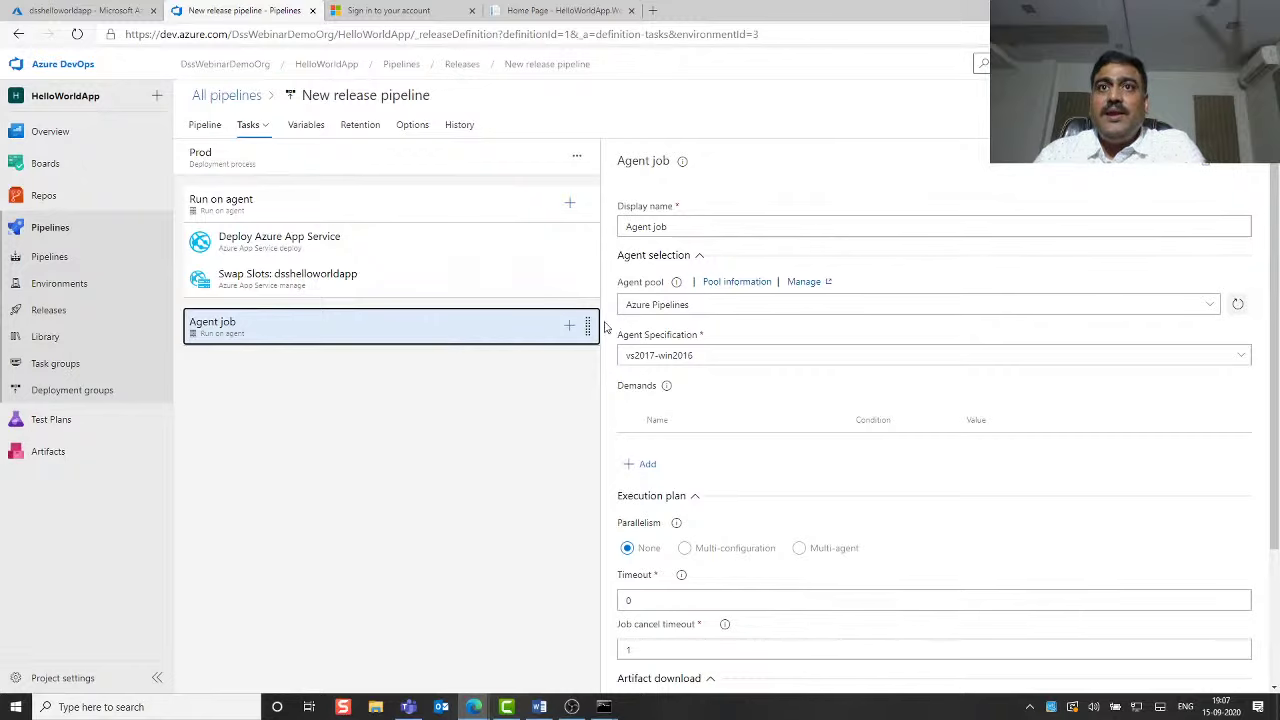
click(567, 328)
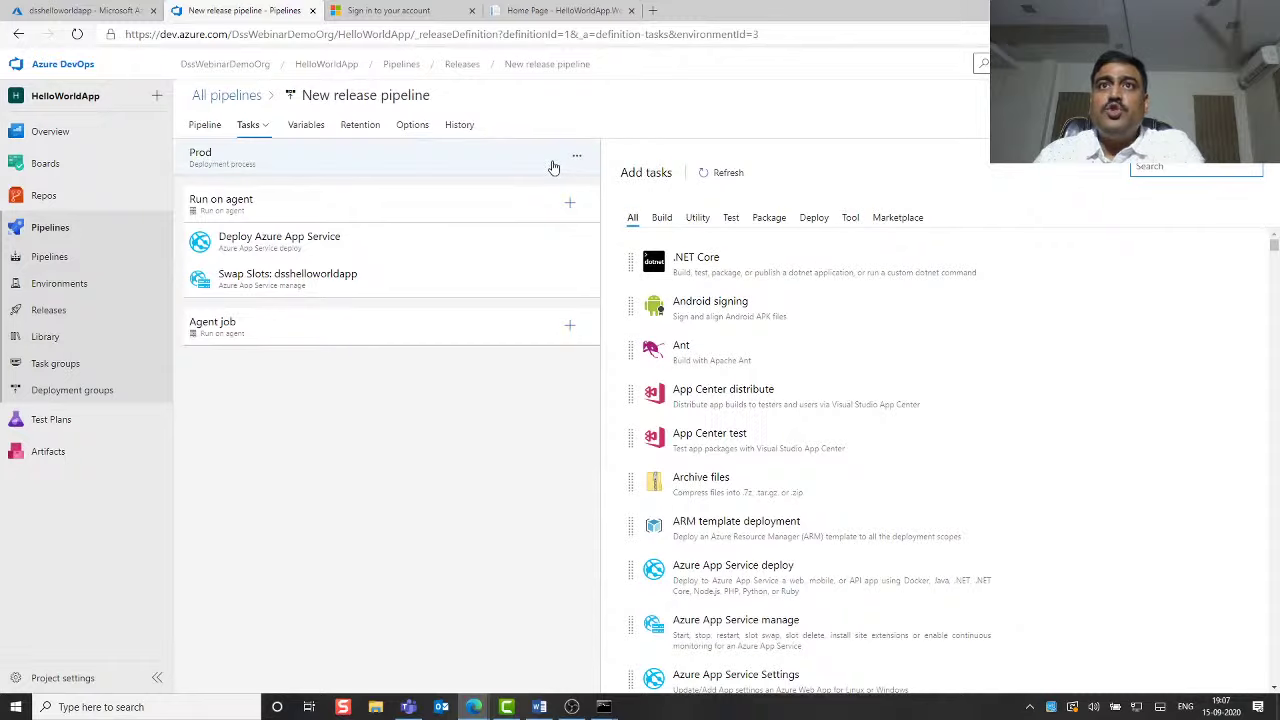
Add an Agentless job to Prod and inspect its Manual intervention task.
click(580, 158)
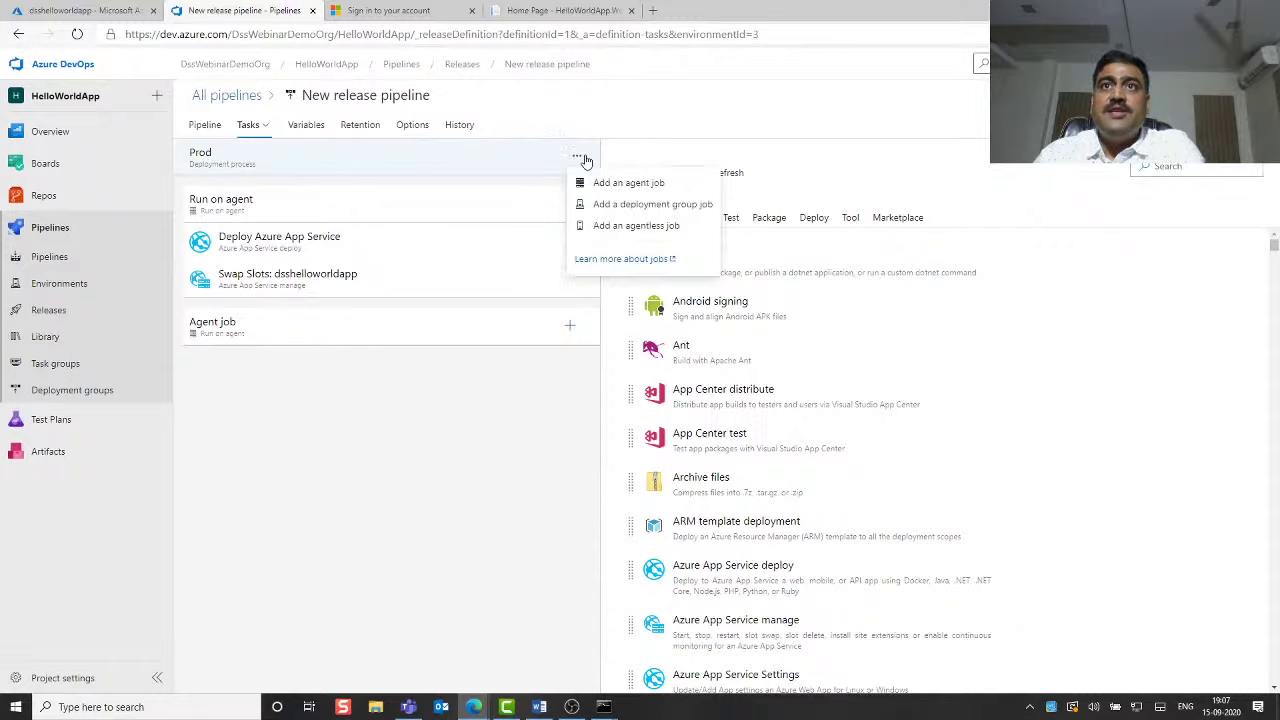
click(598, 225)
click(569, 373)
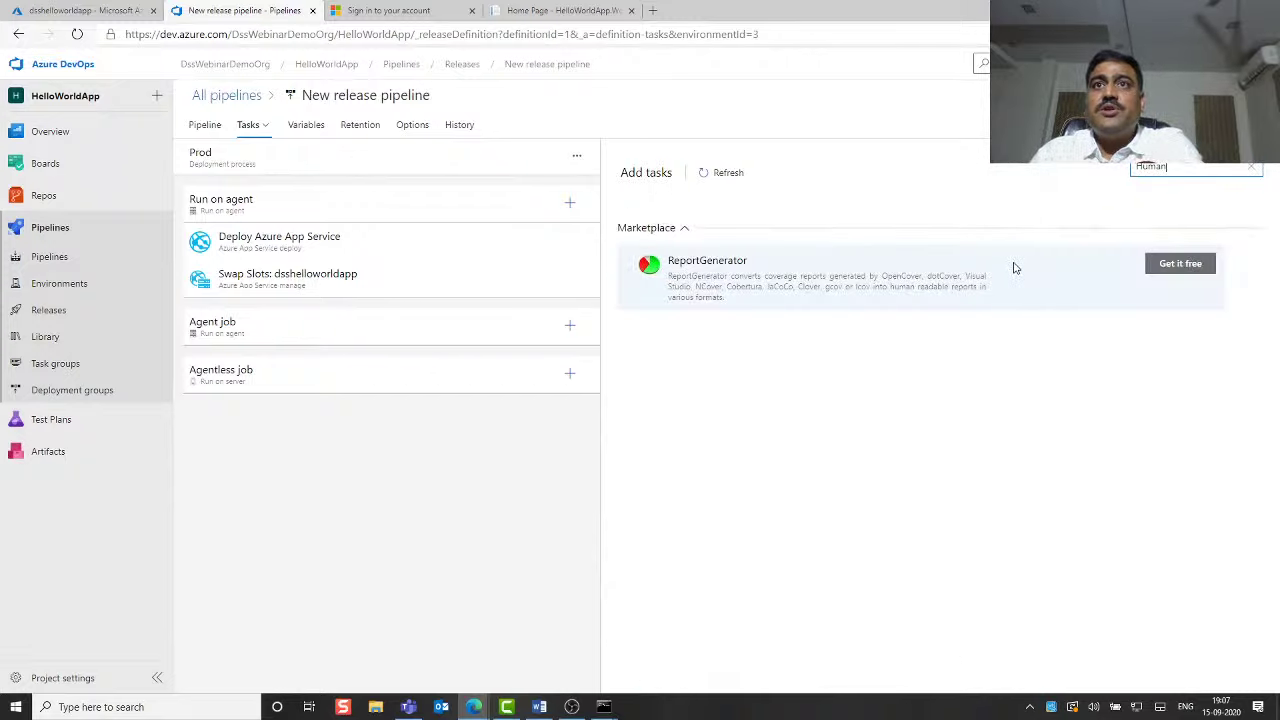
click(716, 176)
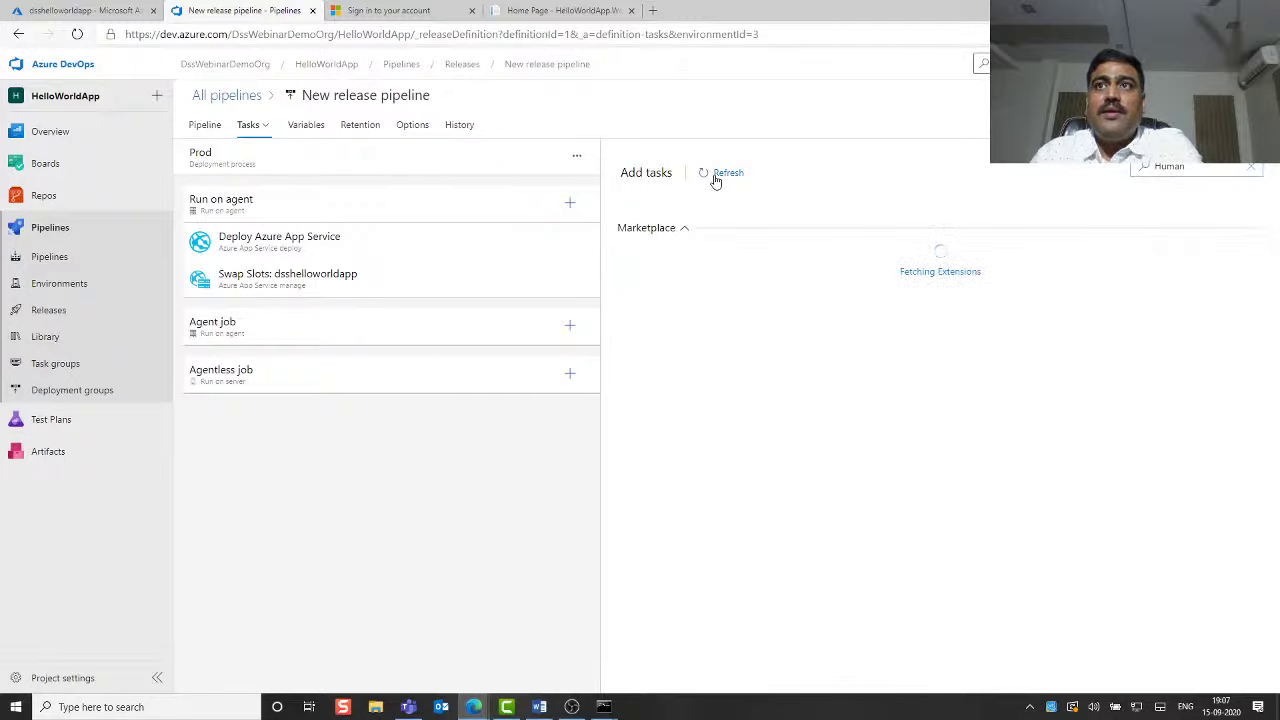
click(714, 177)
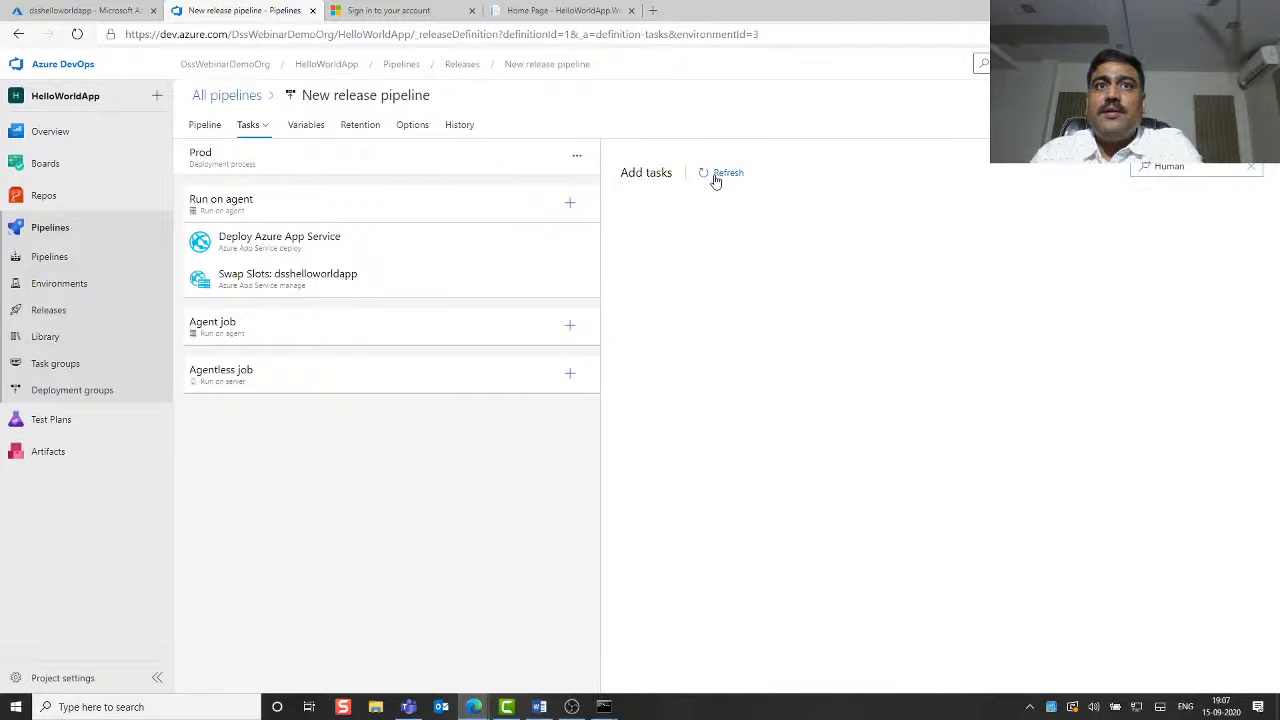
click(537, 390)
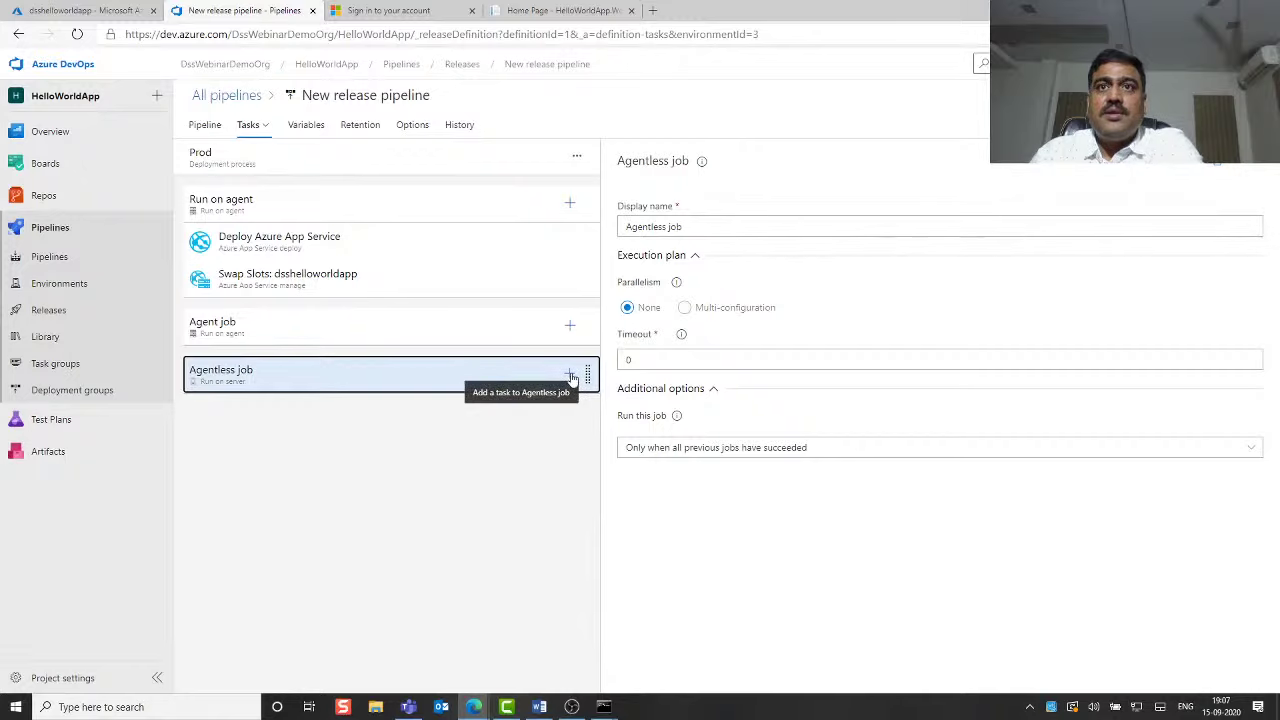
click(570, 376)
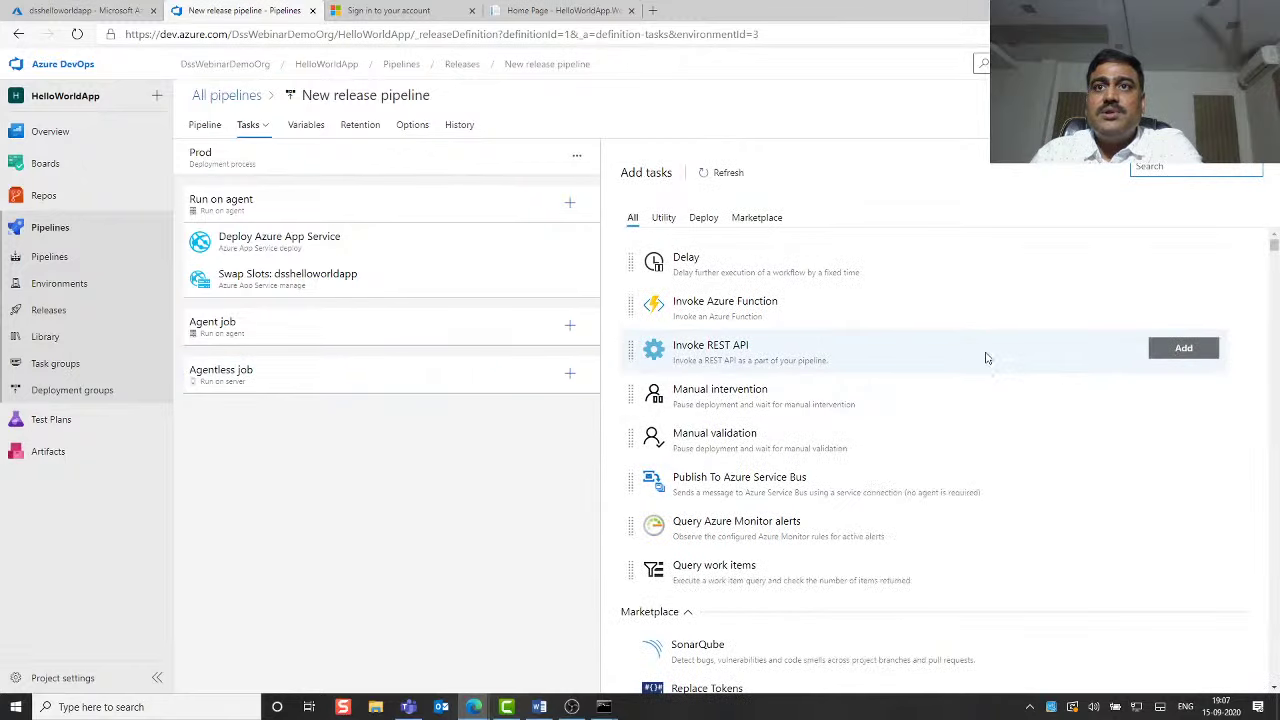
click(688, 400)
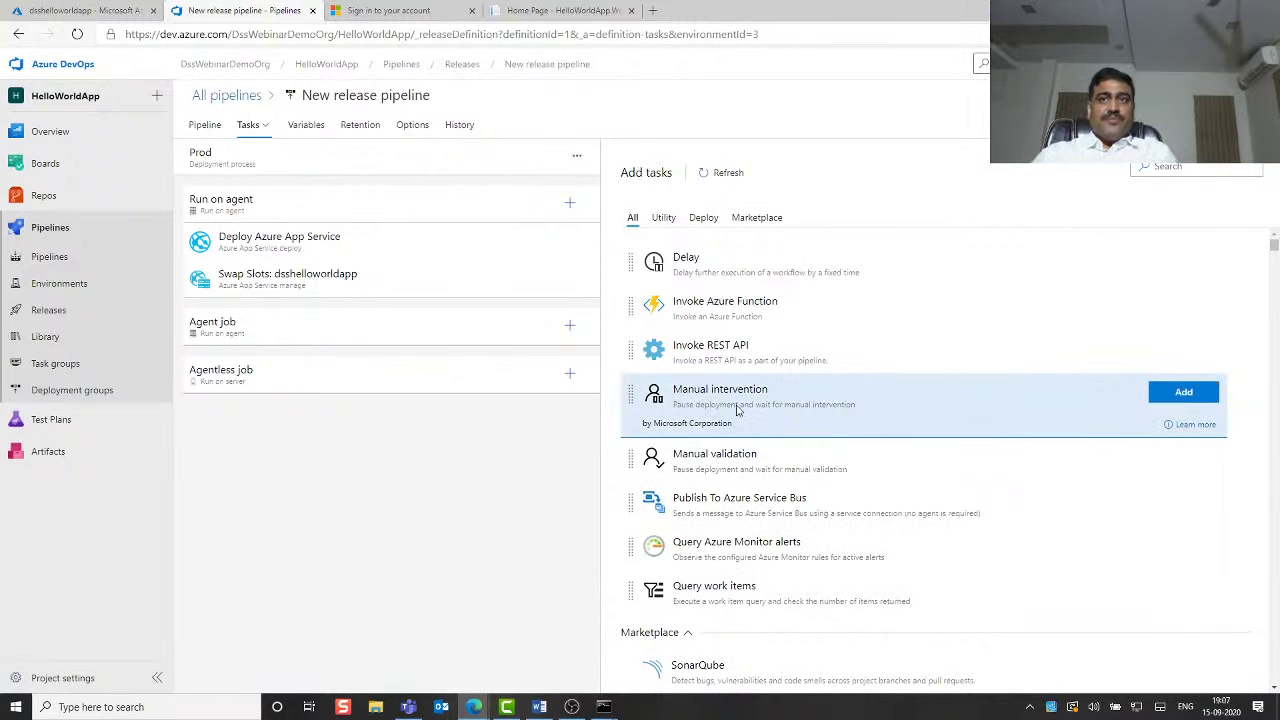
Search Run on agent's tasks for 'ul', clear the search, and view the Agent job settings.
click(570, 202)
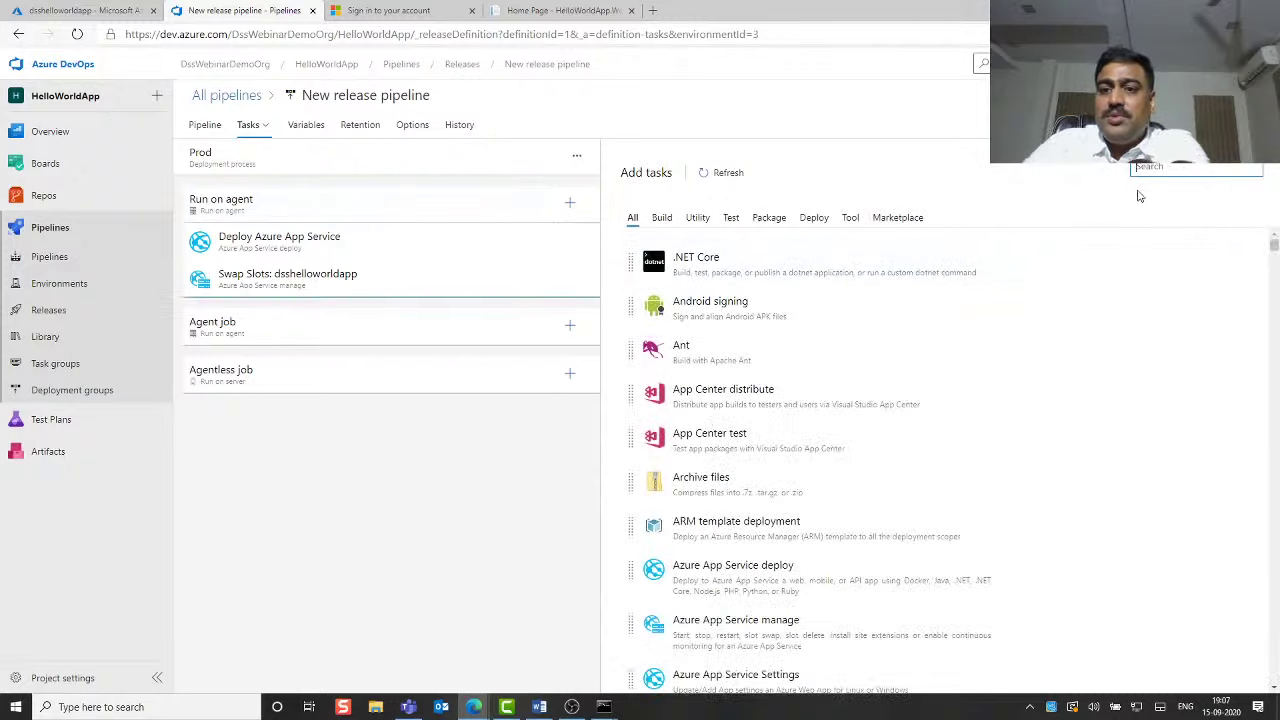
text(ul)
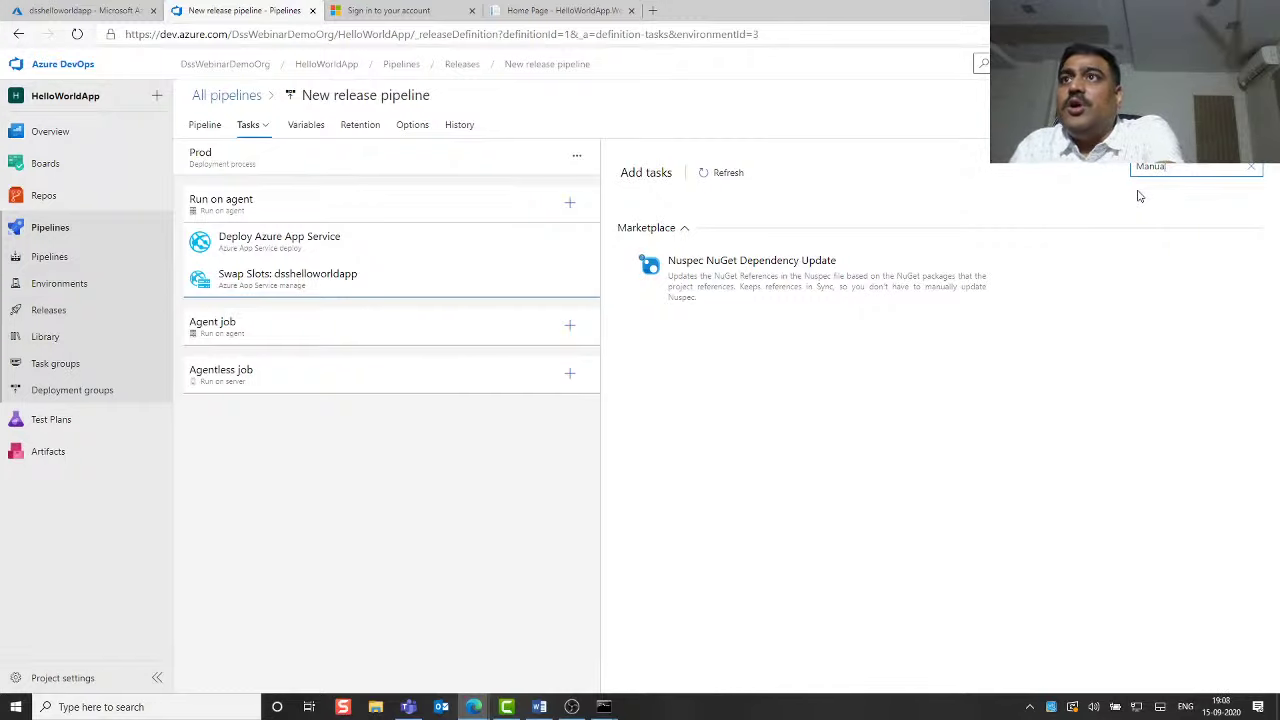
key(BackSpace)
key(BackSpace)
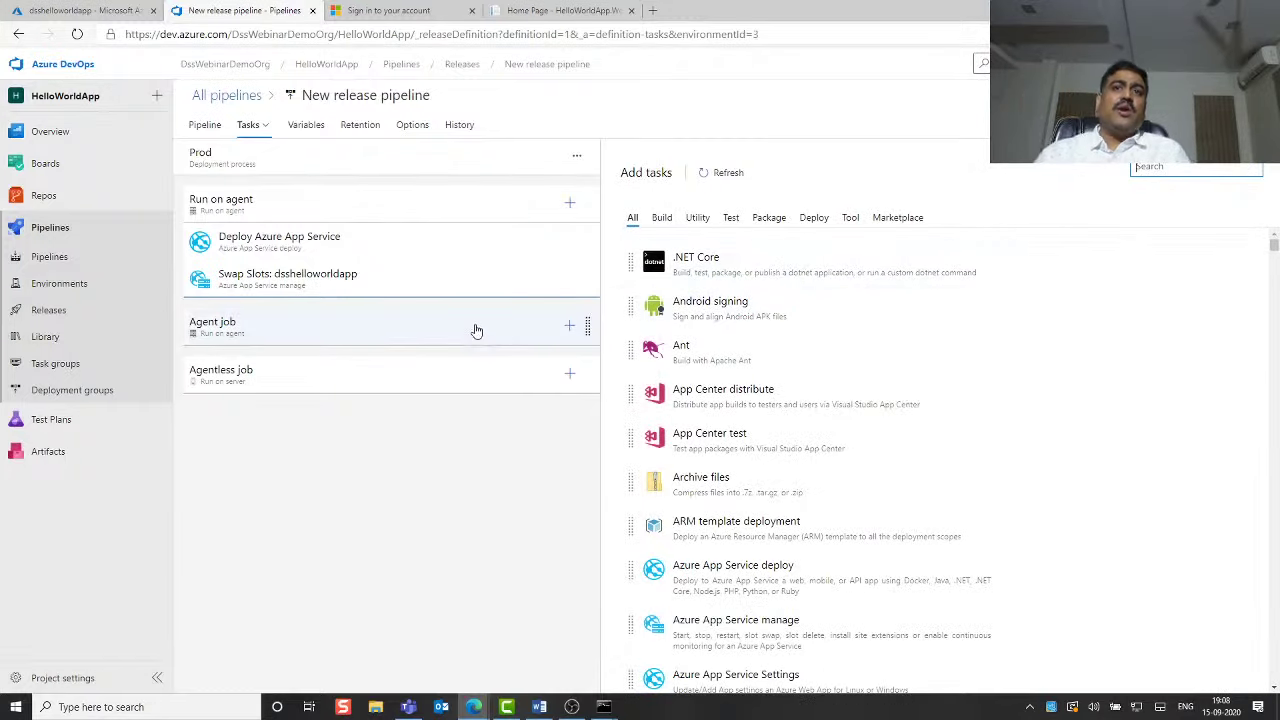
click(330, 313)
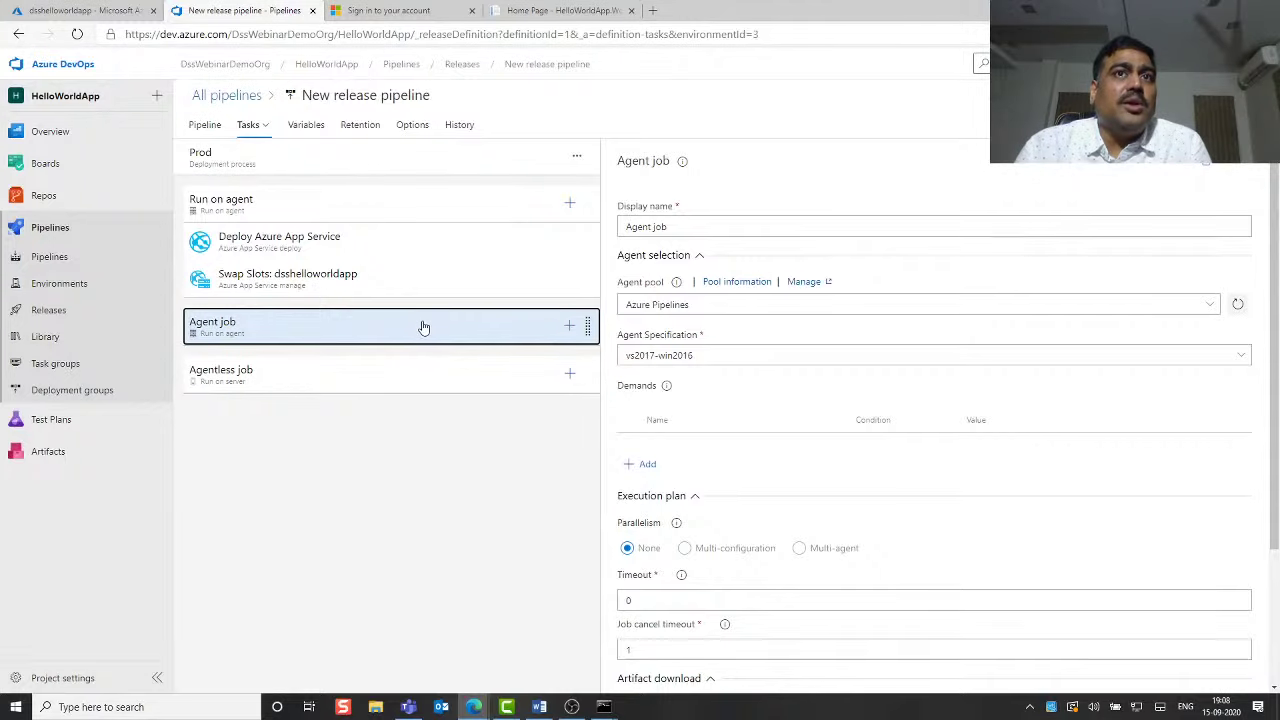
Move the extra Agent job below the Agentless job.
click(309, 378)
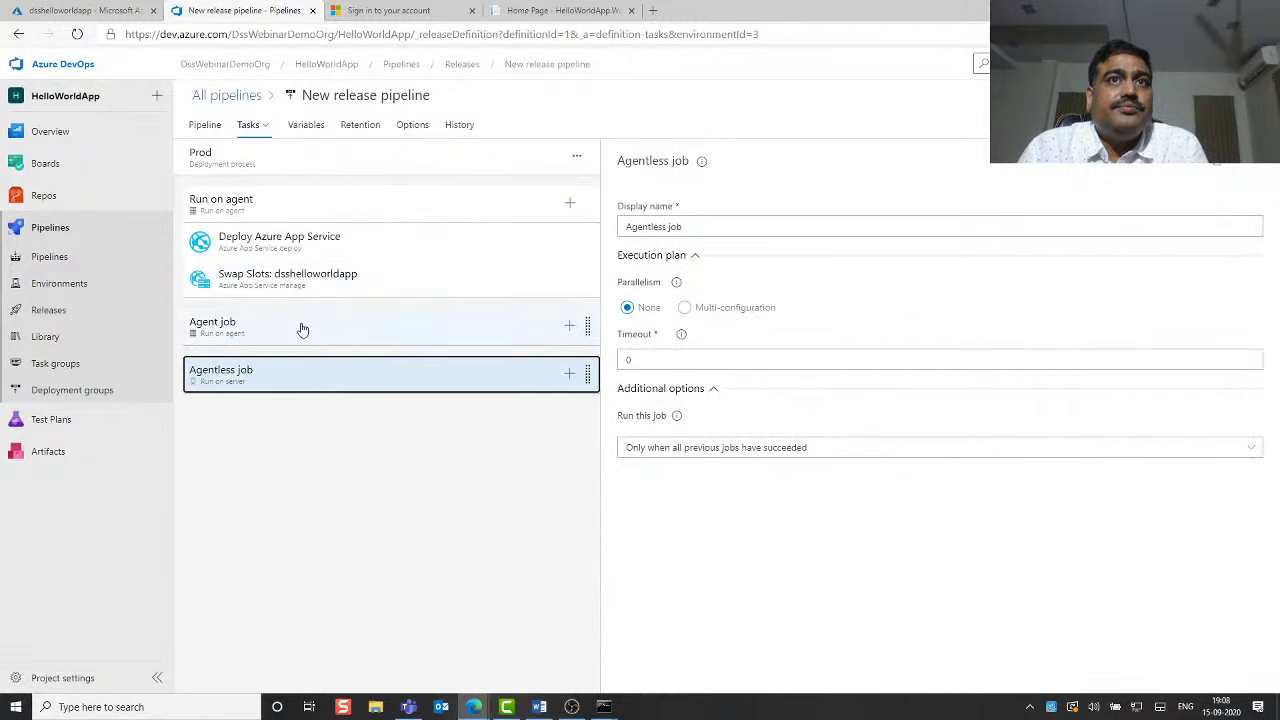
mouse_move(300, 329)
mouse_down()
mouse_move(294, 363)
mouse_move(303, 331)
mouse_up()
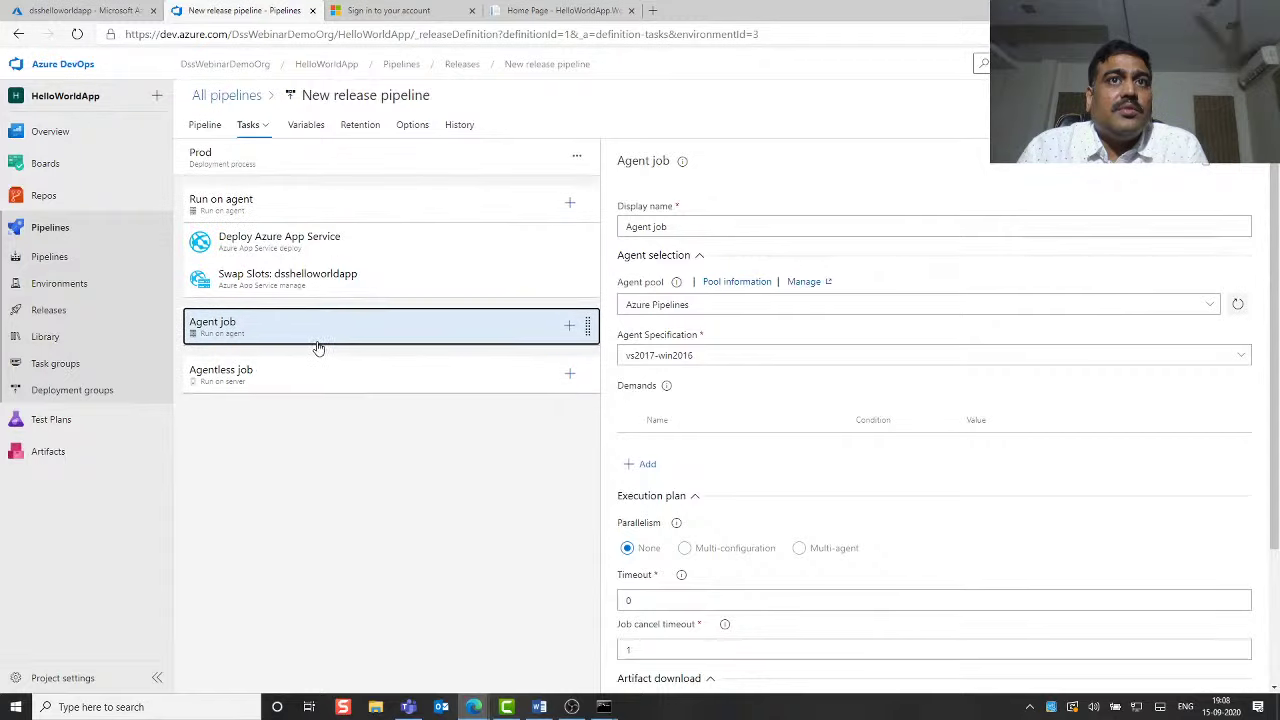
drag(510, 332, 503, 297)
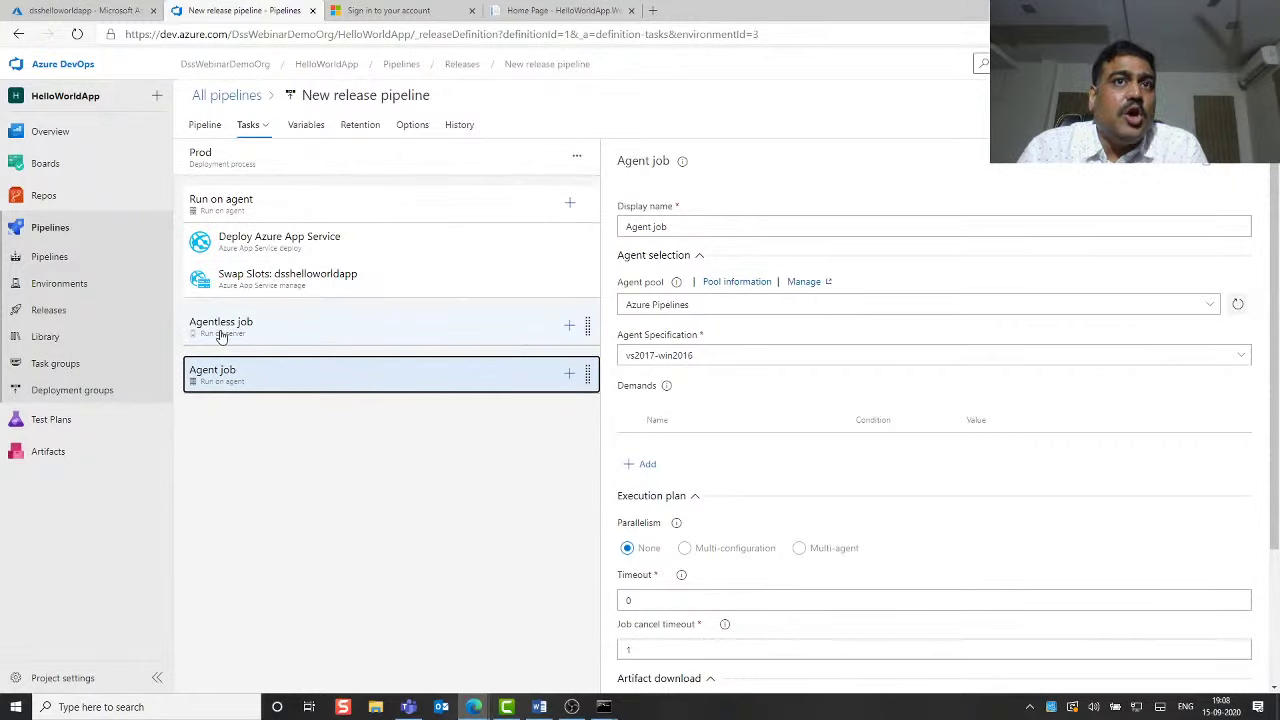
click(267, 288)
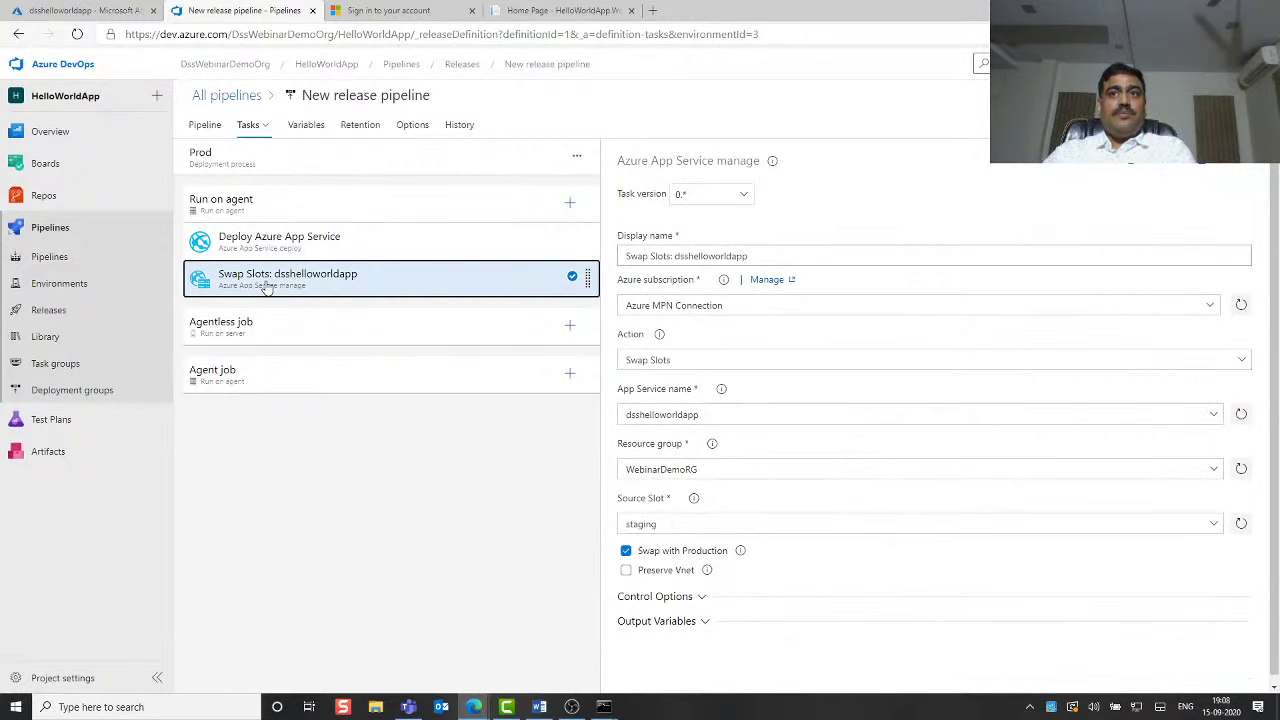
Remove the Agentless job and the Agent job, confirming each deletion.
click(537, 336)
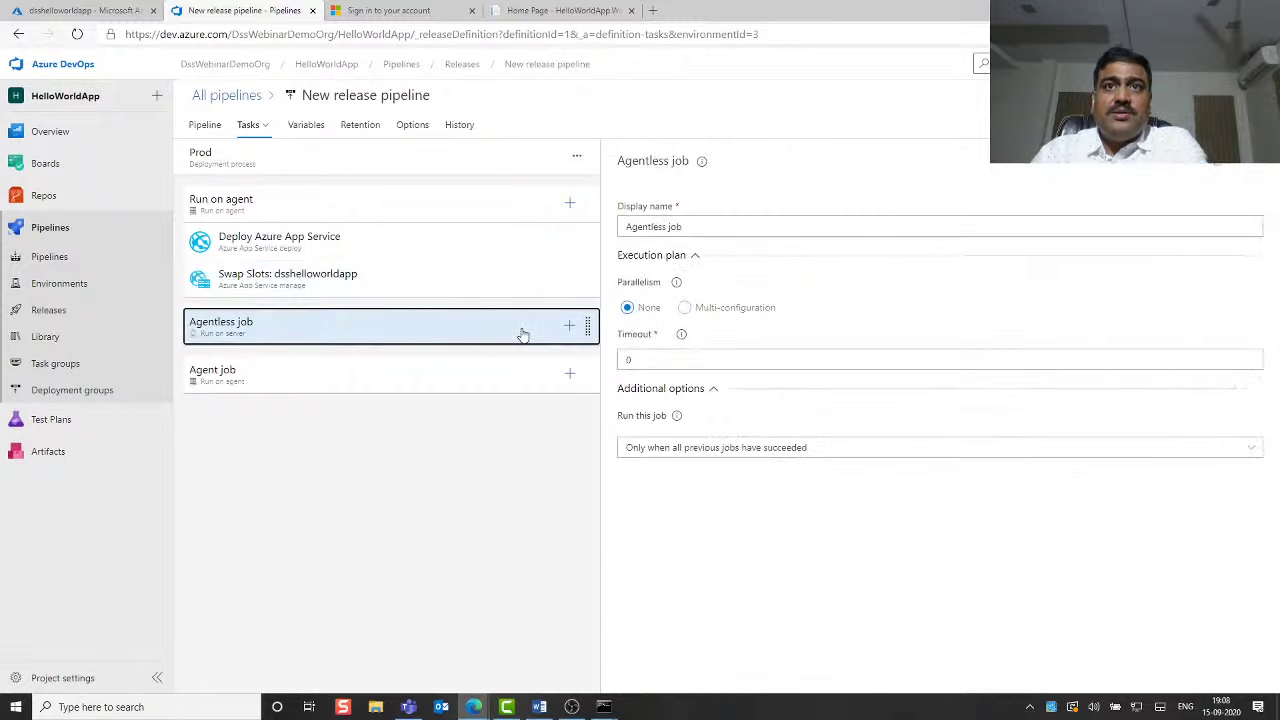
click(1231, 172)
click(663, 406)
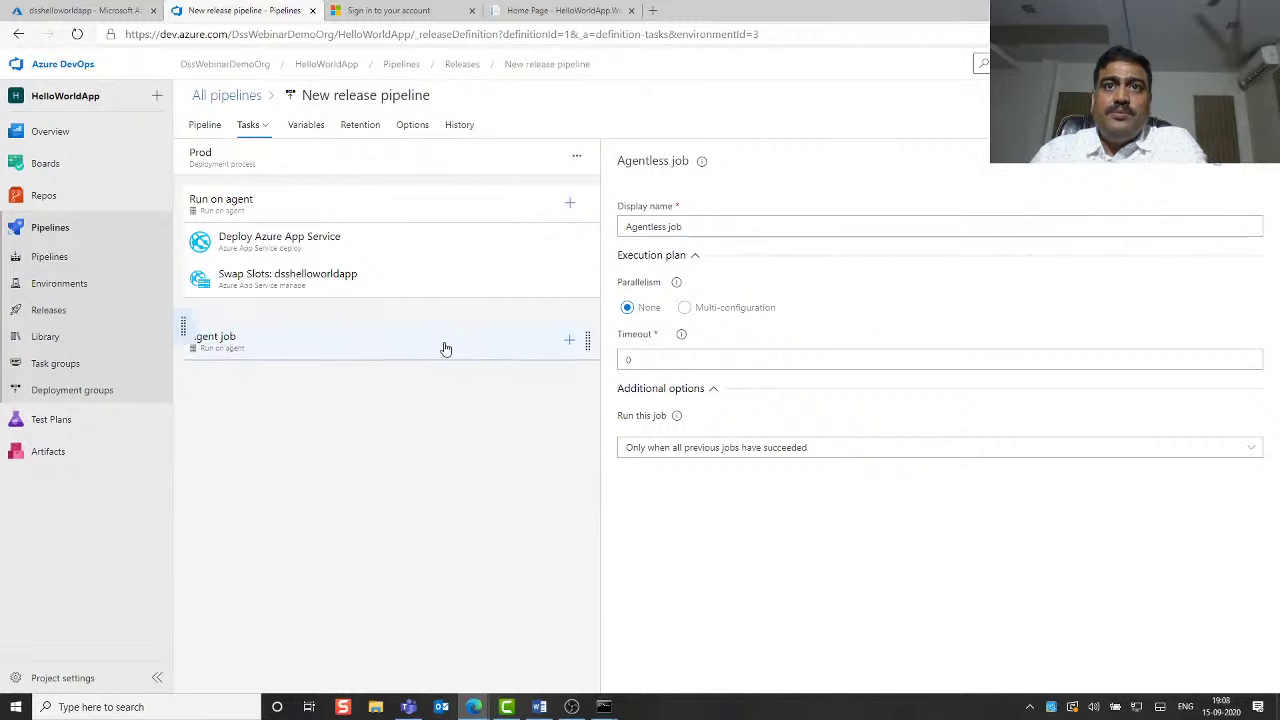
click(1231, 174)
click(669, 408)
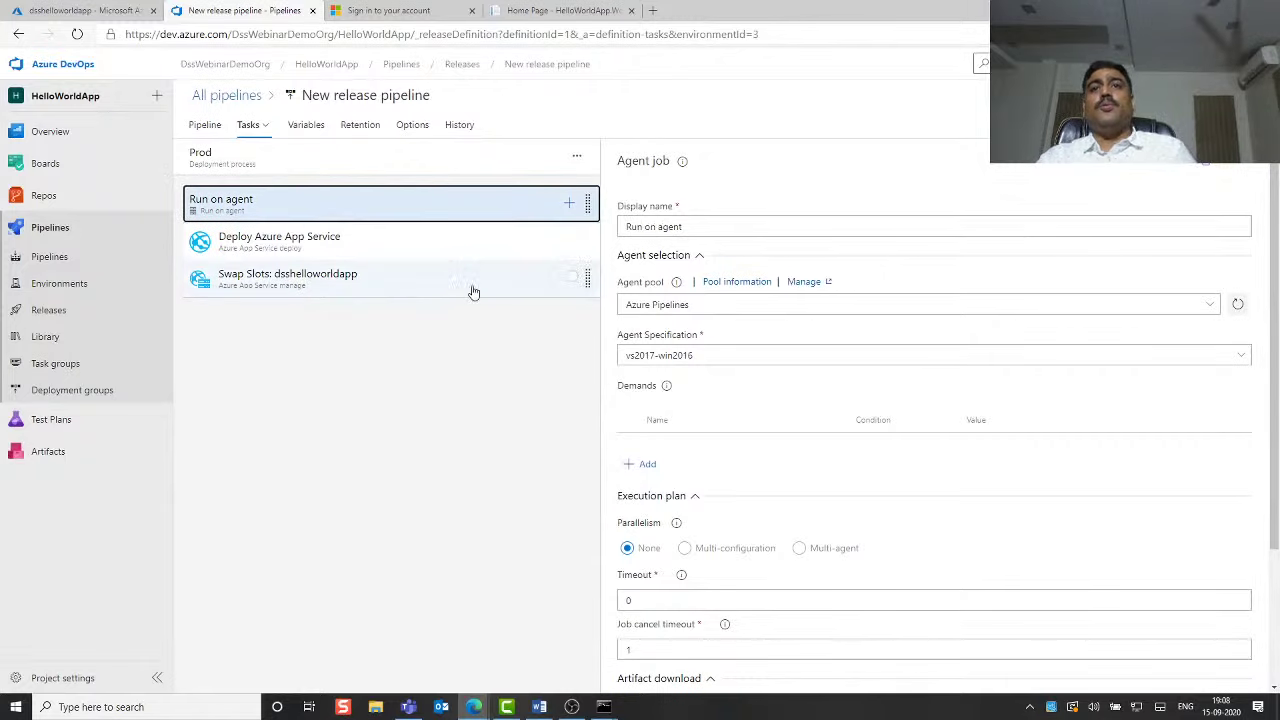
Go from the stage diagram to the Pipelines list, then bring the Command Prompt forward.
click(203, 131)
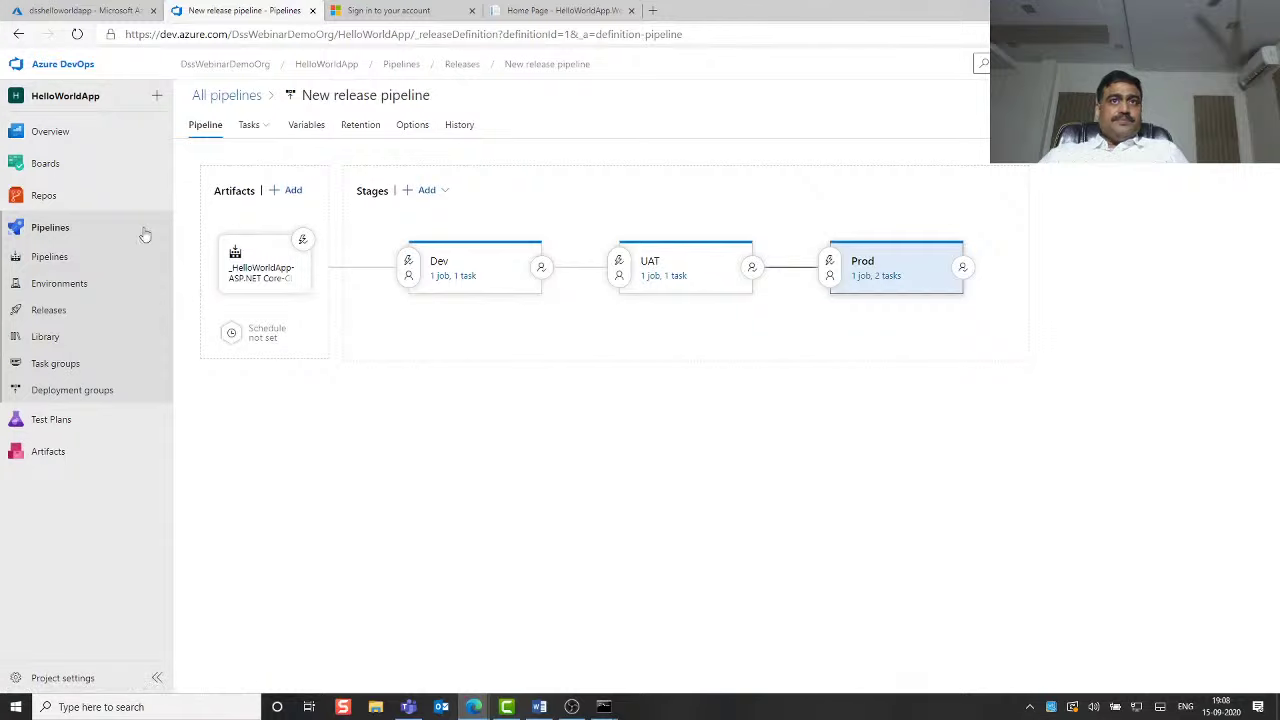
click(50, 259)
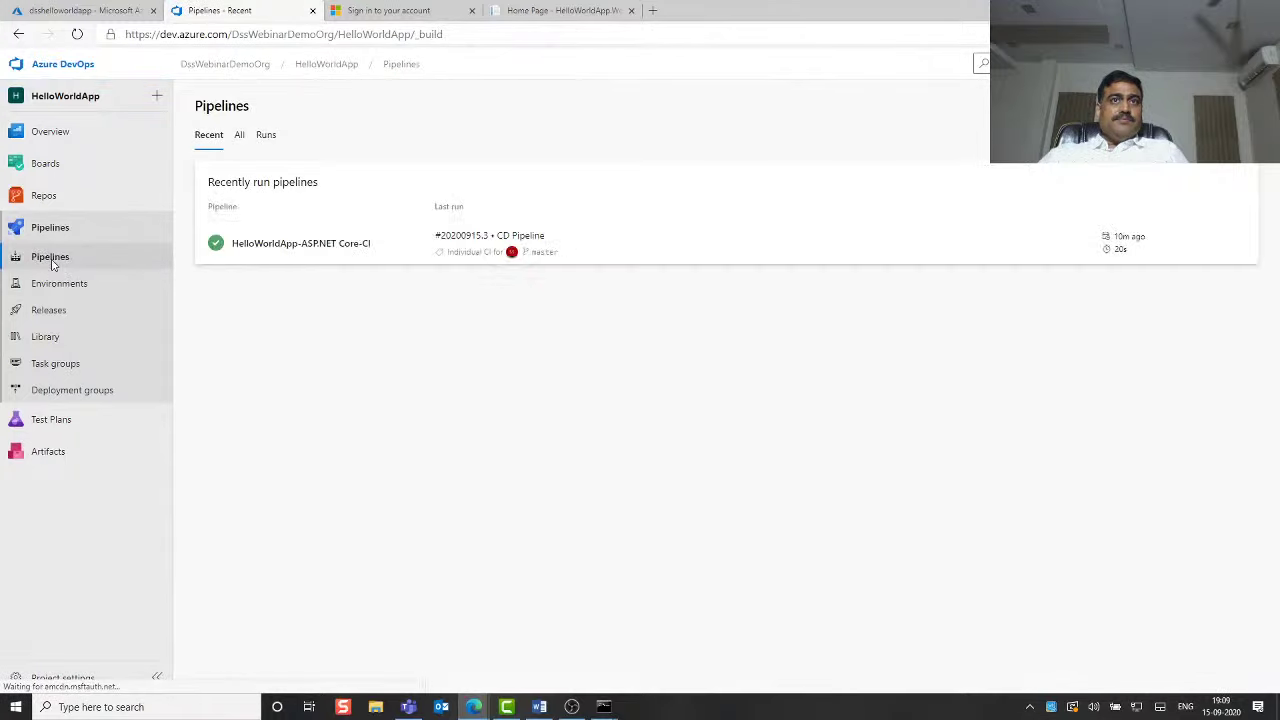
mouse_move(607, 708)
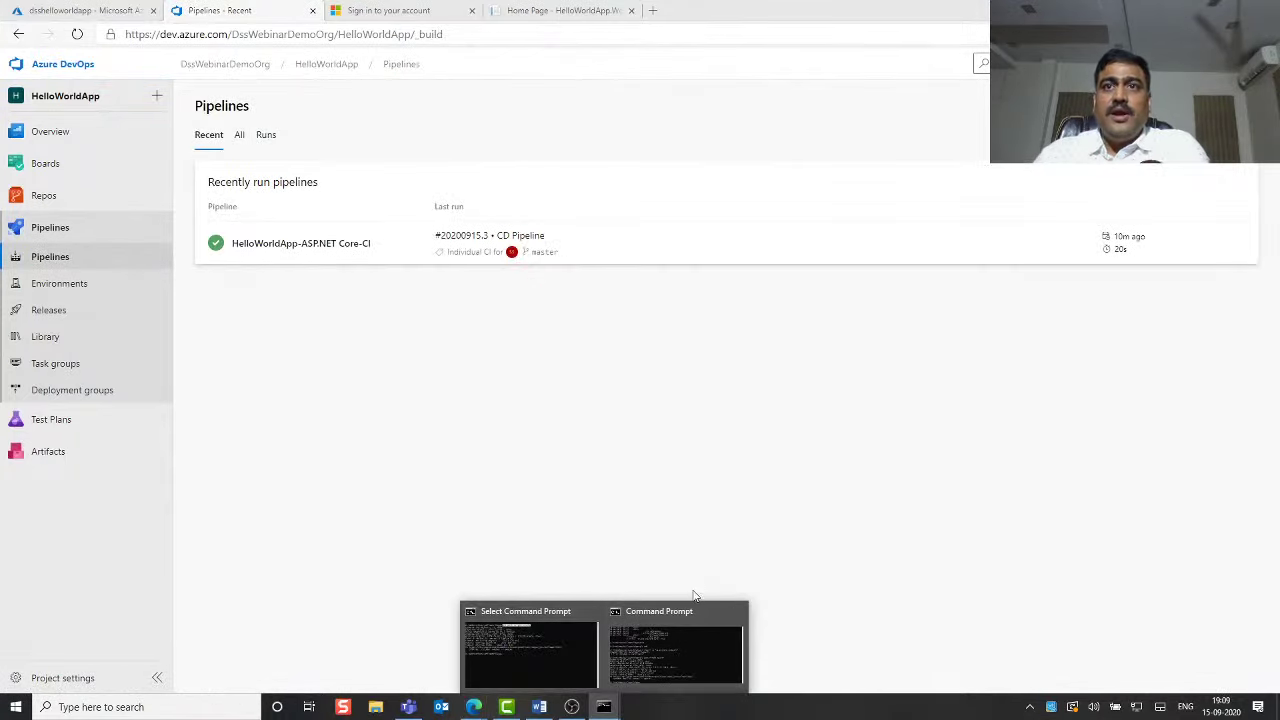
click(698, 646)
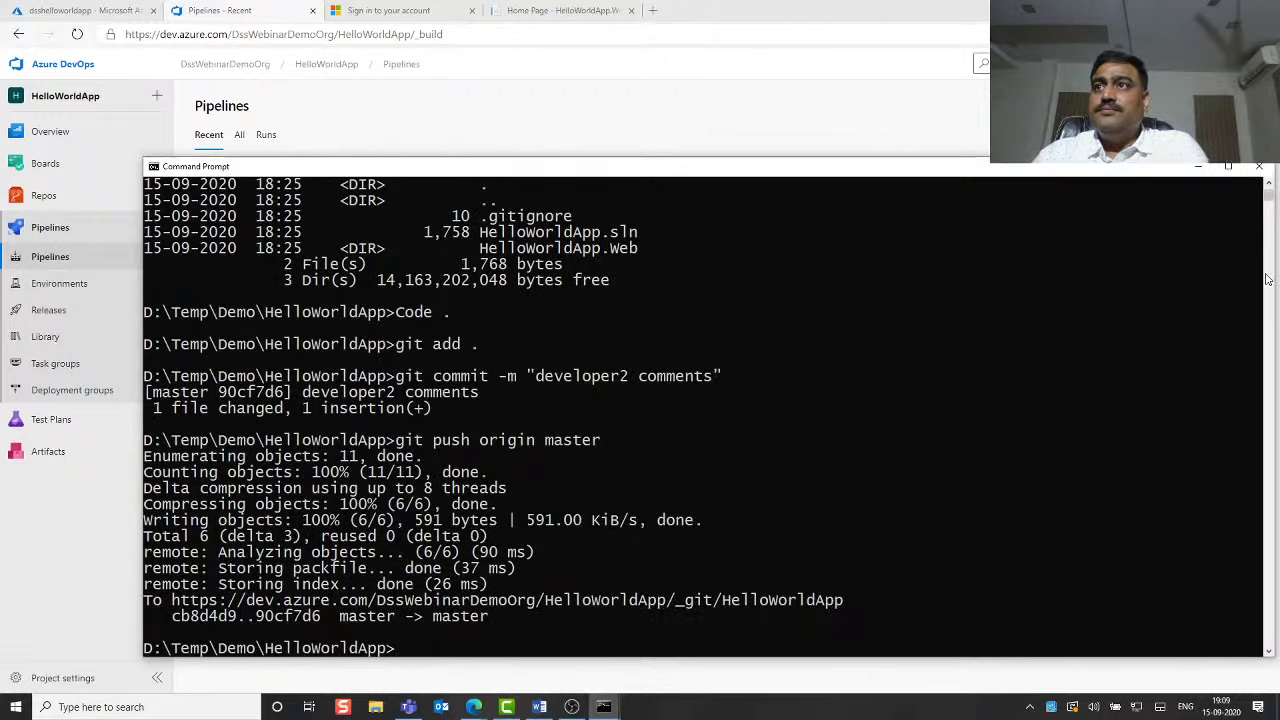
Clear the Command Prompt and open the project folder in Visual Studio Code with 'Code .'.
drag(1273, 271, 948, 271)
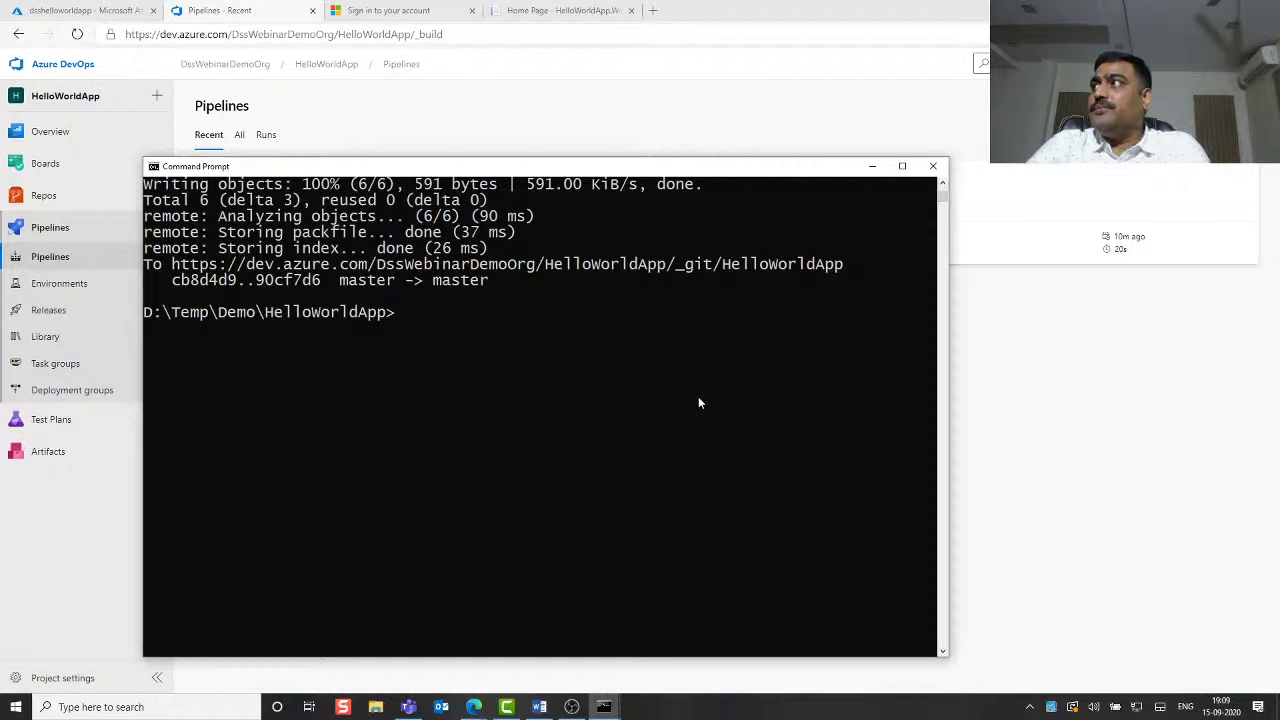
text(cls)
key(Return)
text(cd)
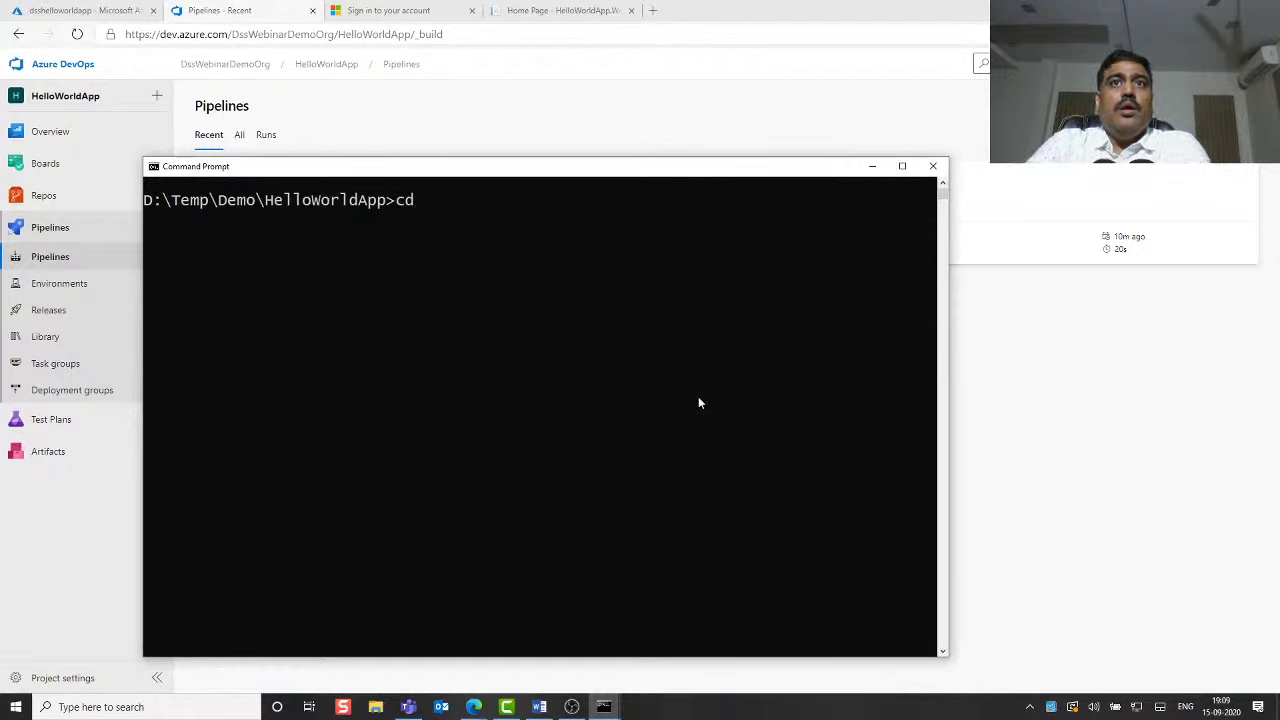
key(BackSpace)
key(BackSpace)
text(Code )
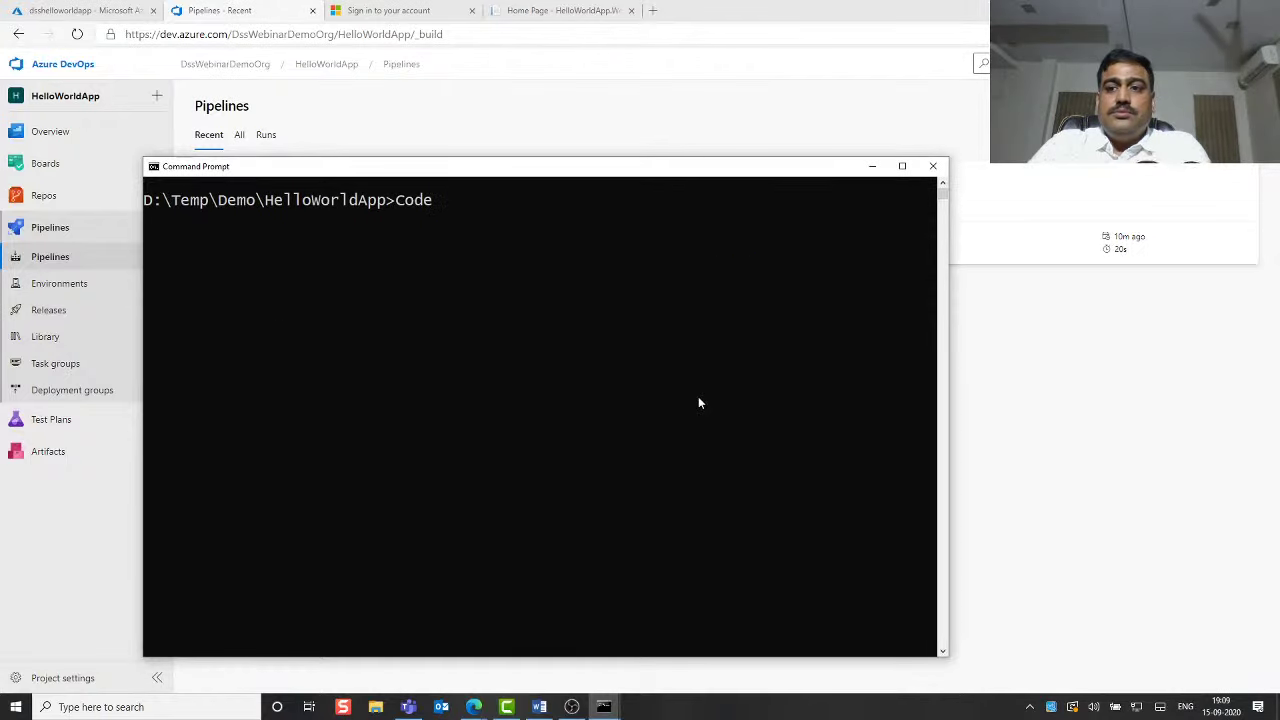
text(.)
key(Return)
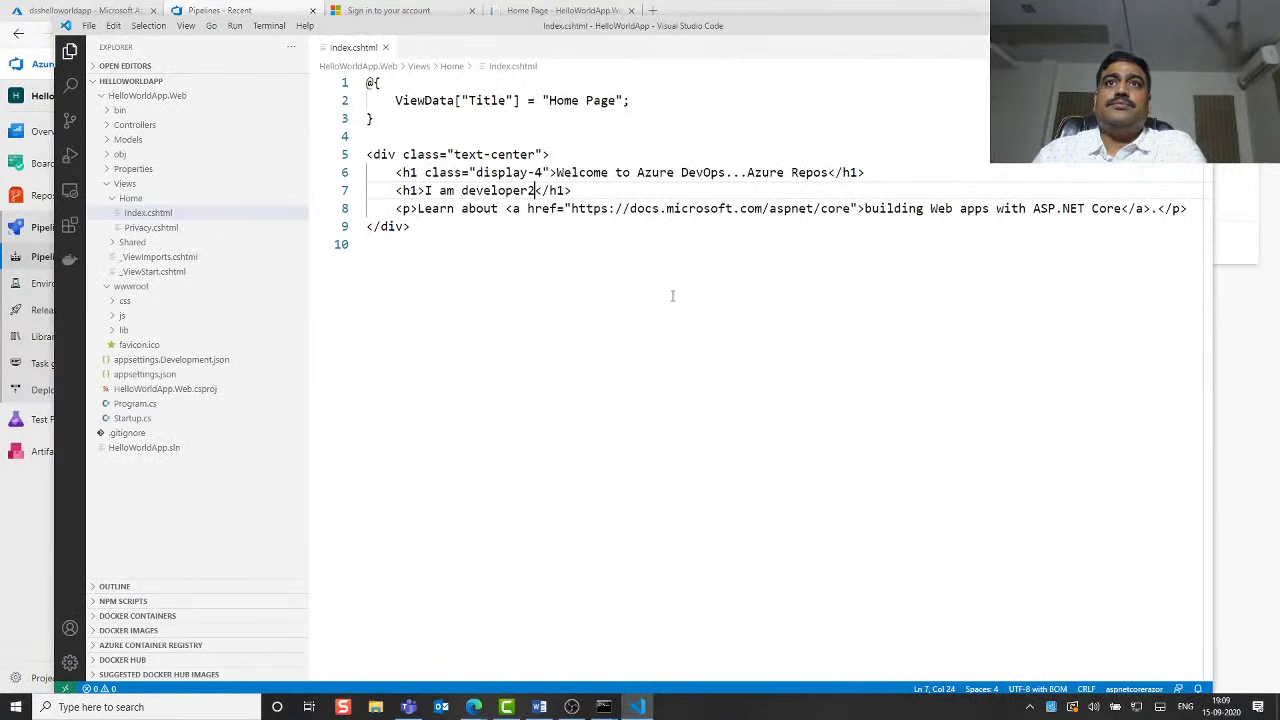
Replace the line 6 heading with 'Welcome to Azure DevOps with Automated CI and CD Pipeline' and save.
drag(567, 172, 830, 172)
text(We)
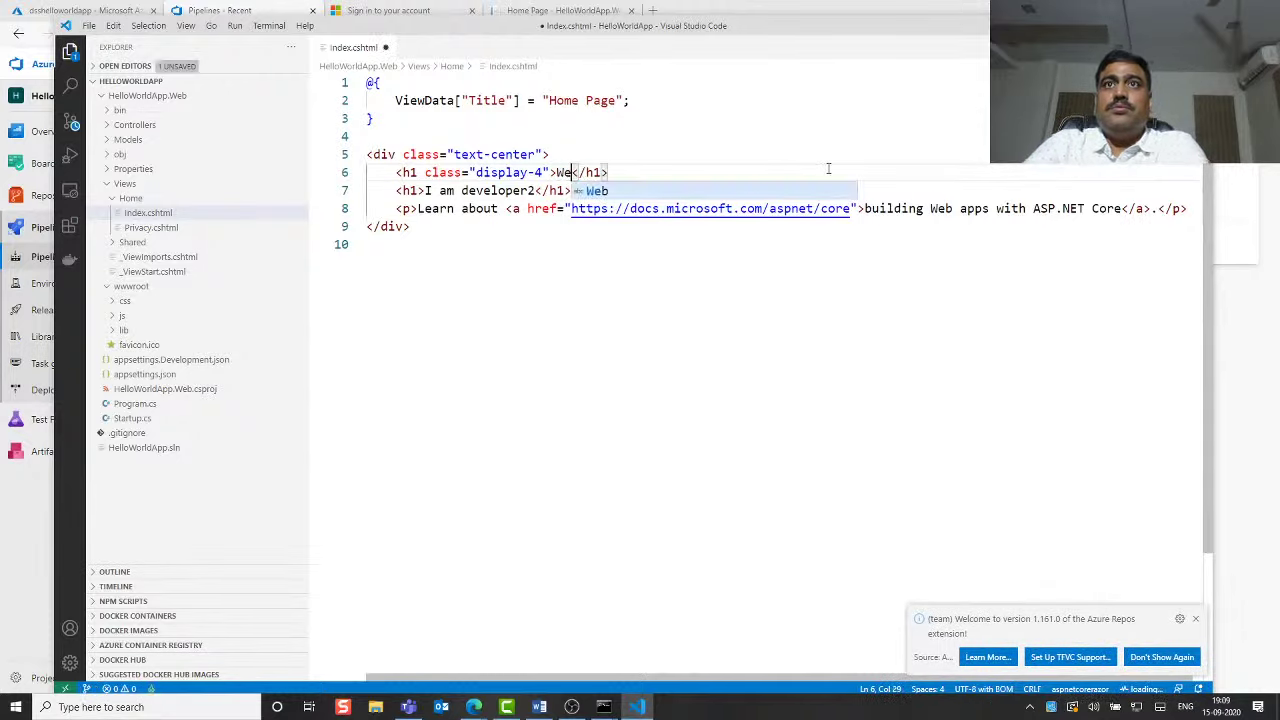
text(lcome to Azure De)
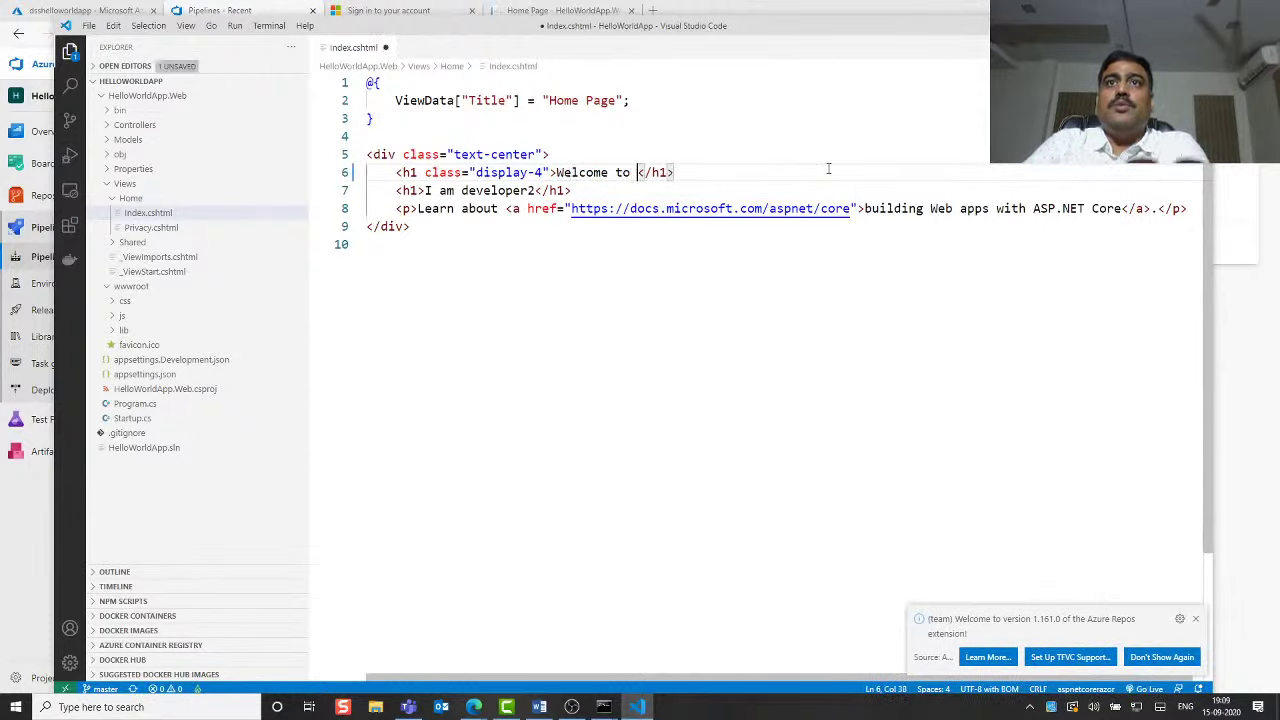
text(vOs)
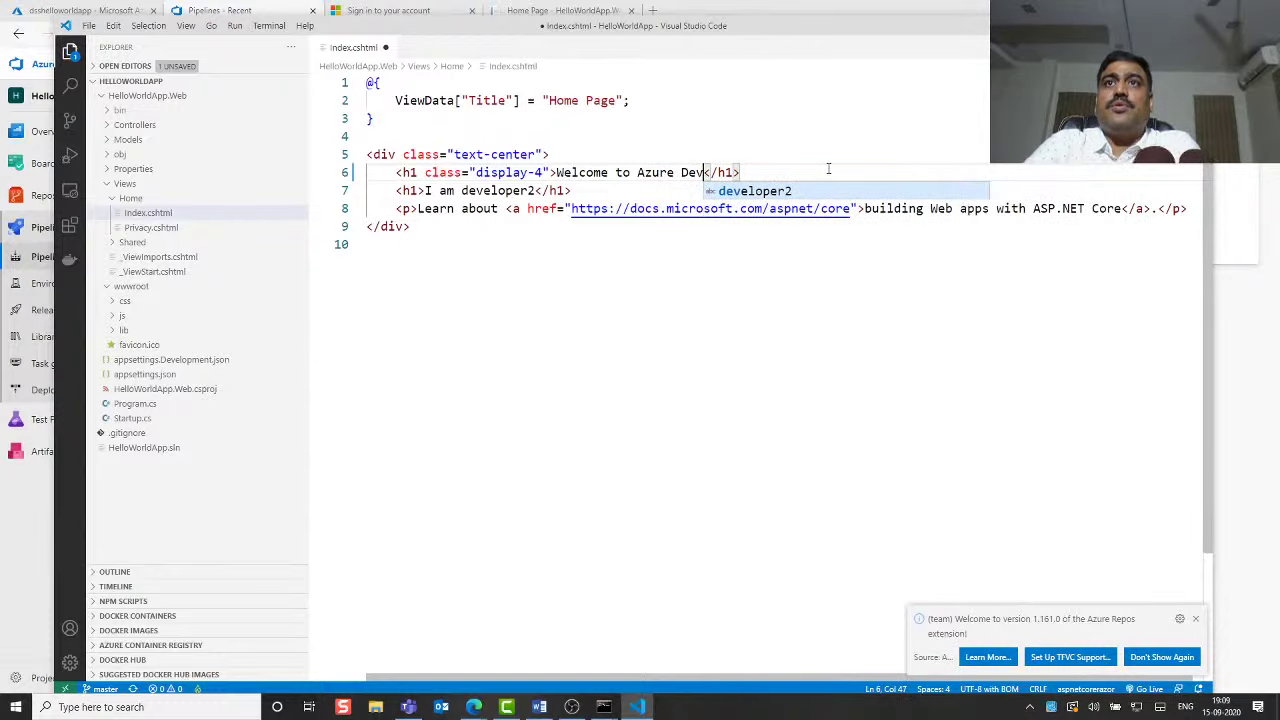
key(BackSpace)
text(ps)
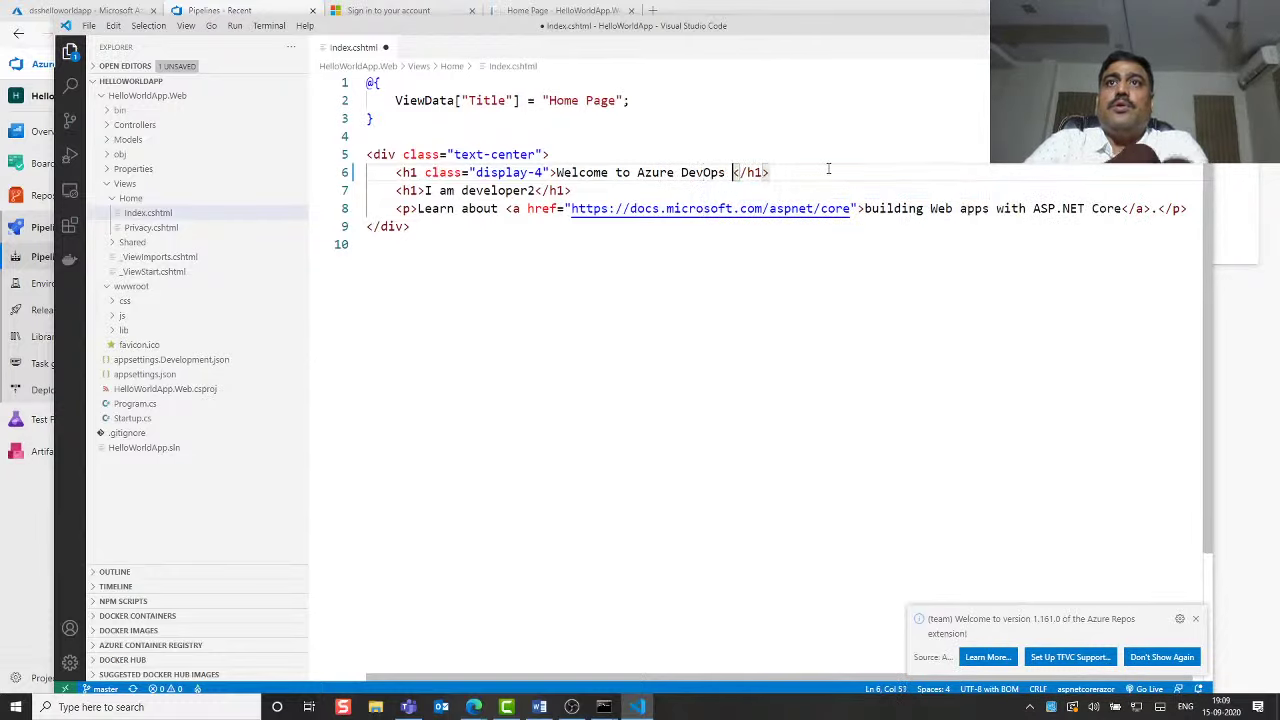
key(ctrl+space)
key(Escape)
text(with Automate)
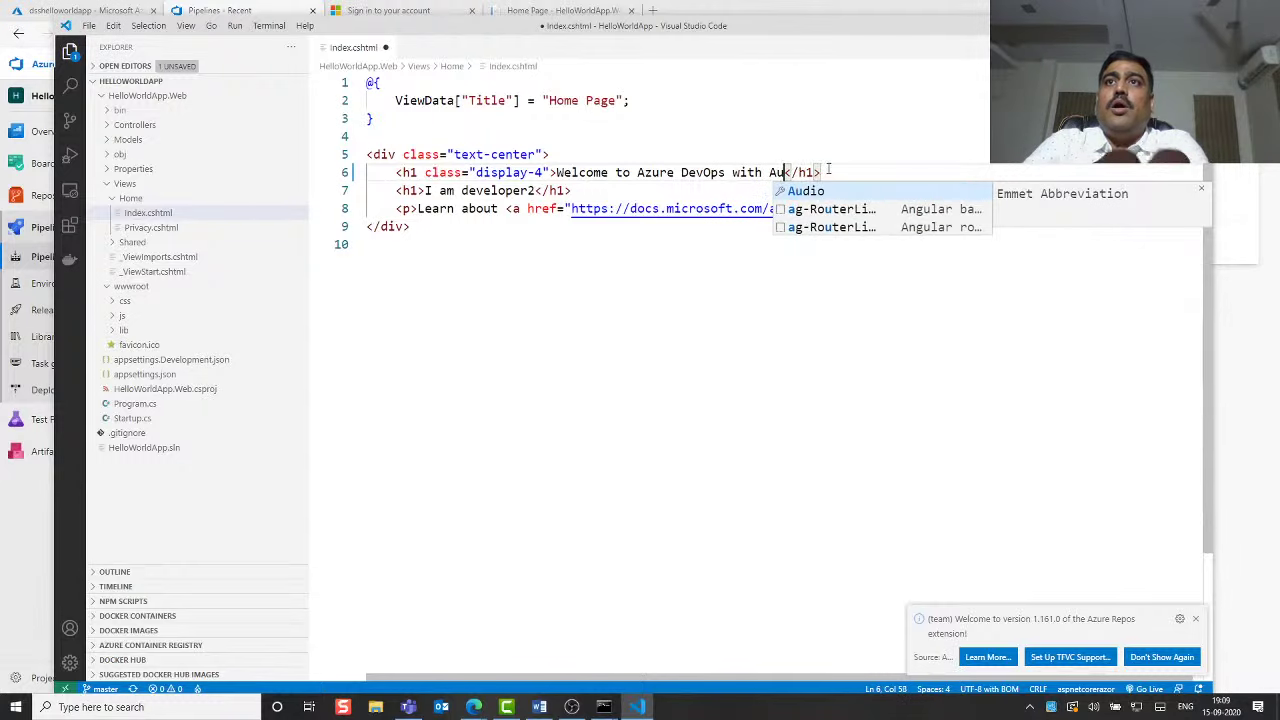
text(d C)
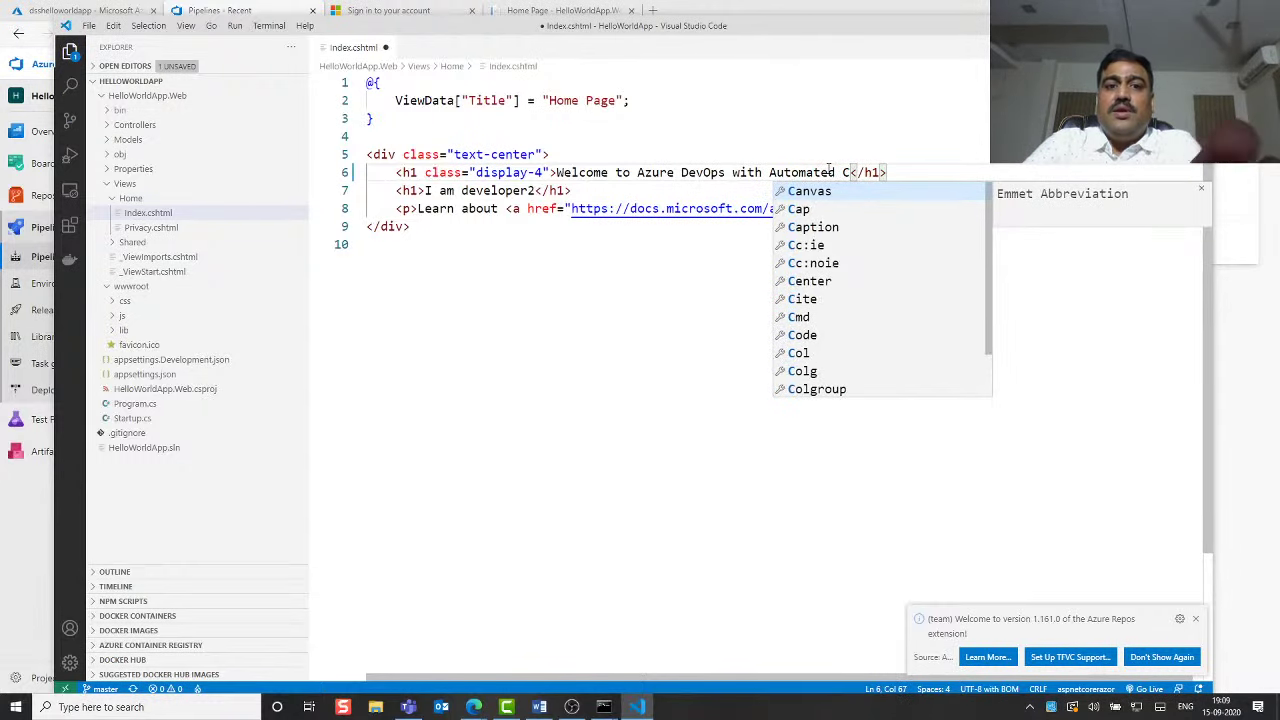
text(I and CD Pi)
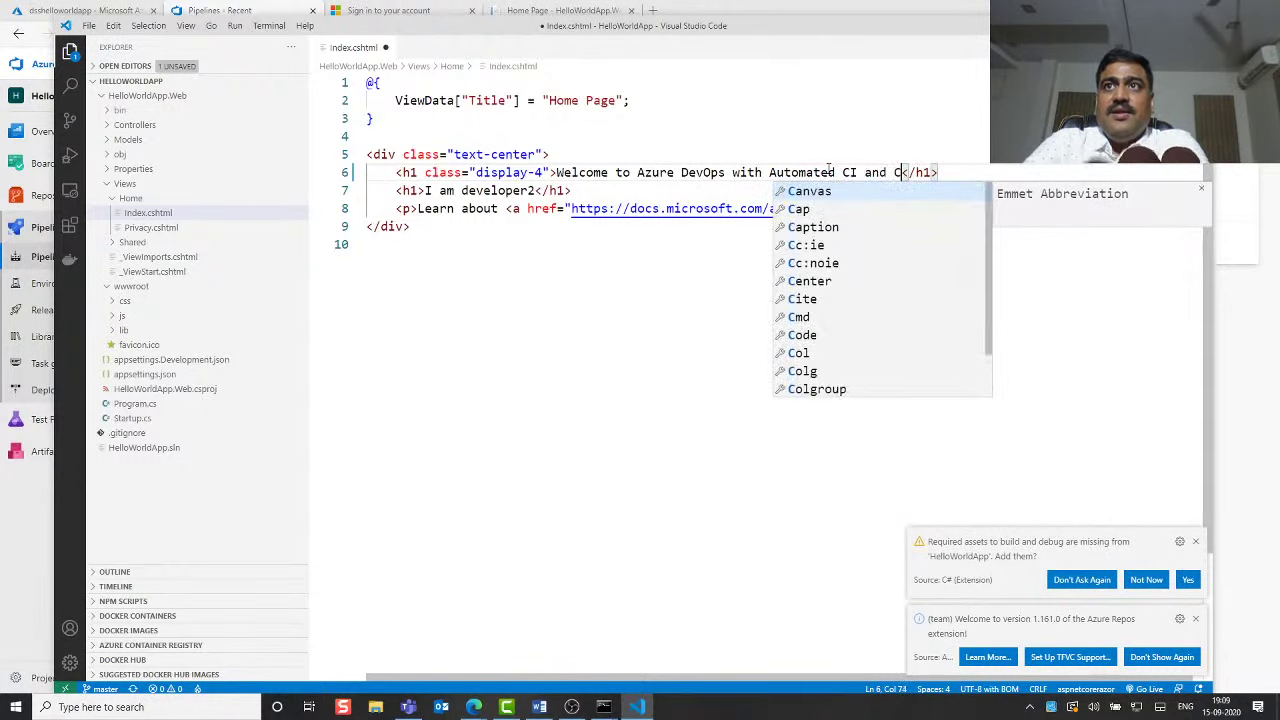
text(le)
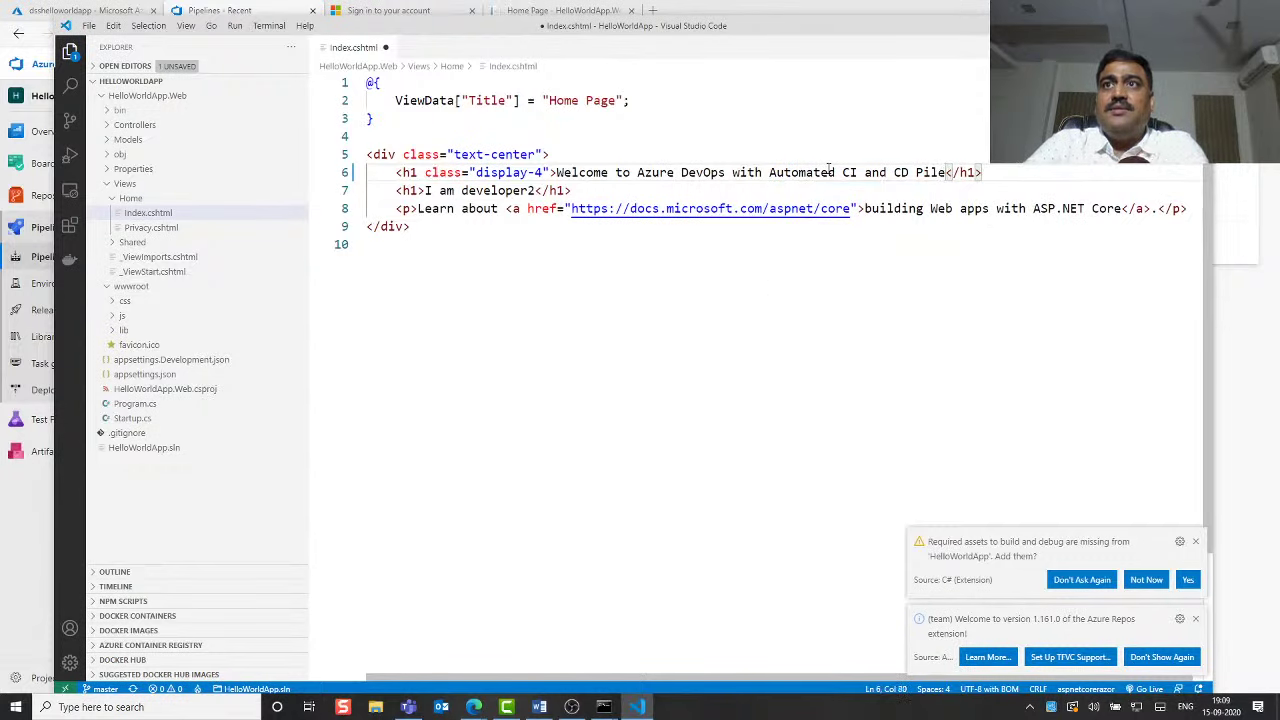
key(BackSpace)
key(BackSpace)
text(peline)
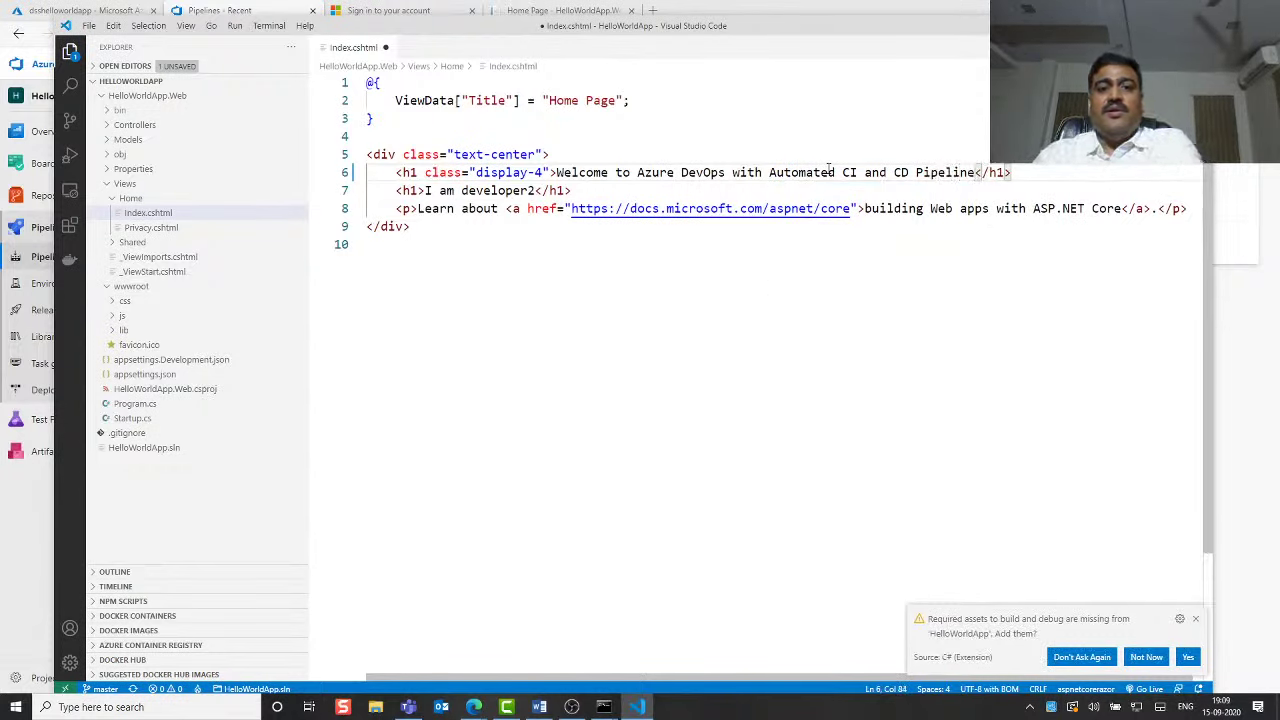
key(ctrl+s)
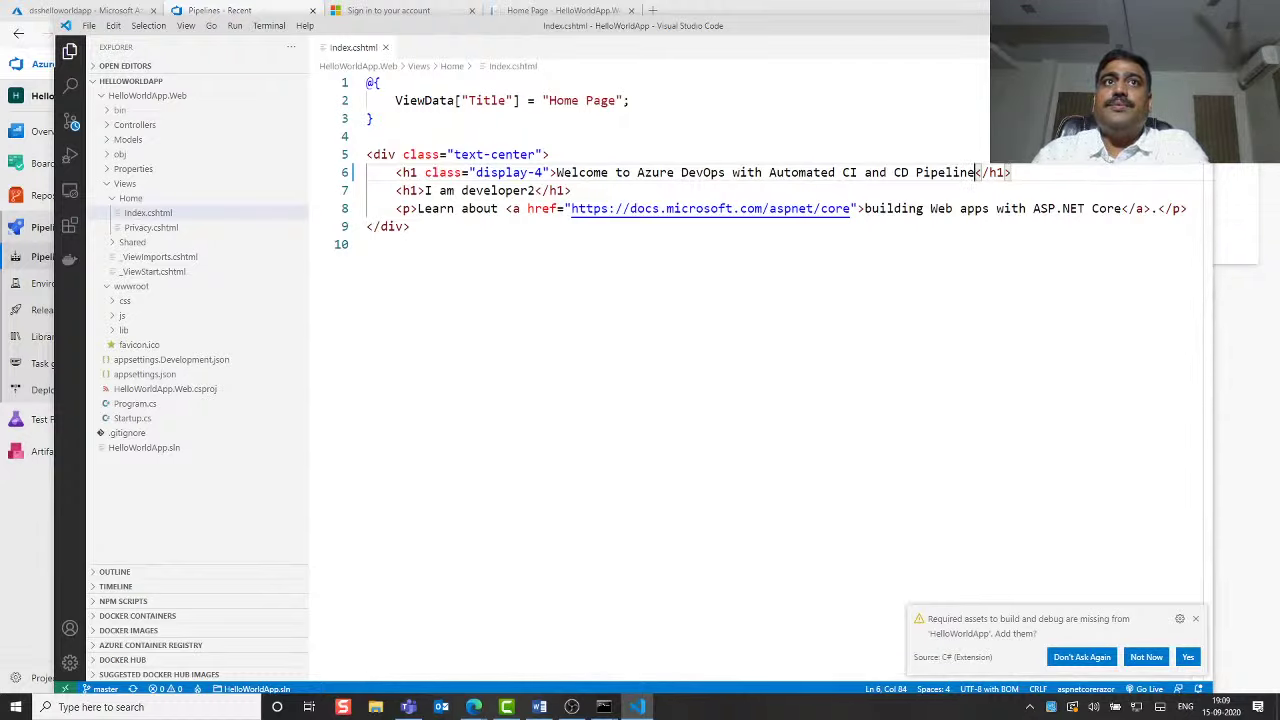
Stage all changes, commit them as 'Final Demo', and push to origin master.
key(alt+F4)
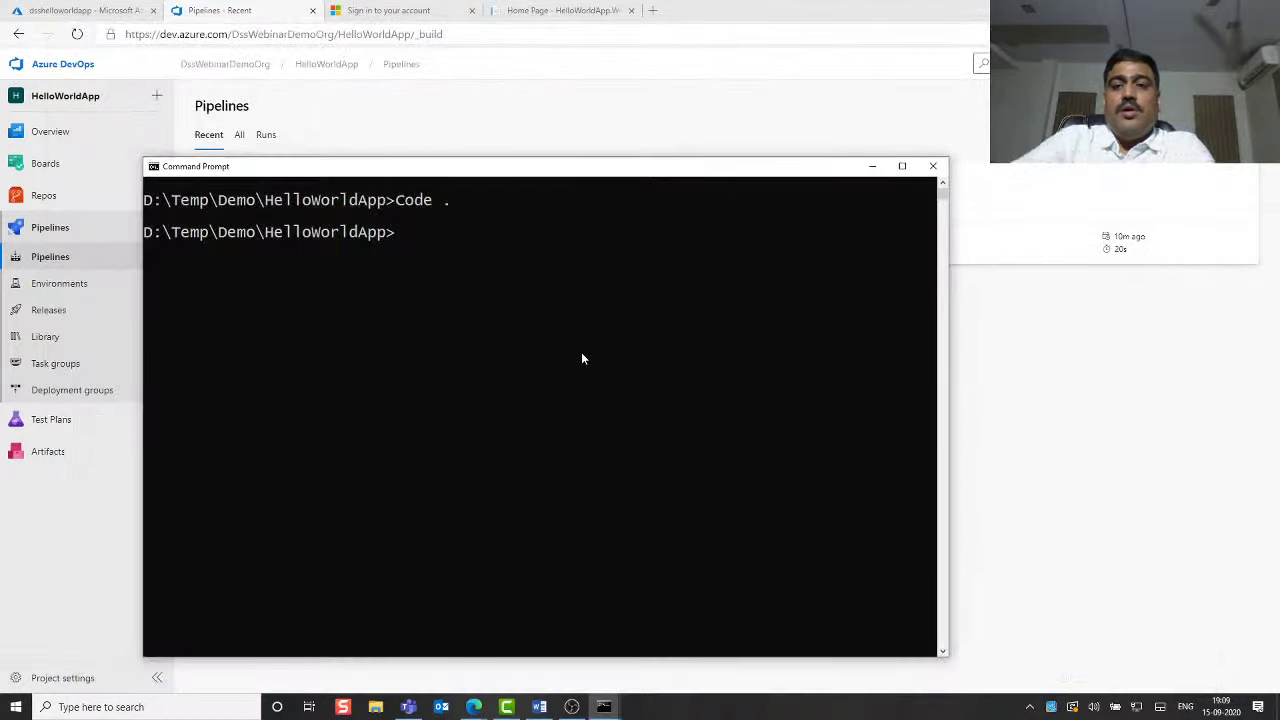
text(git add)
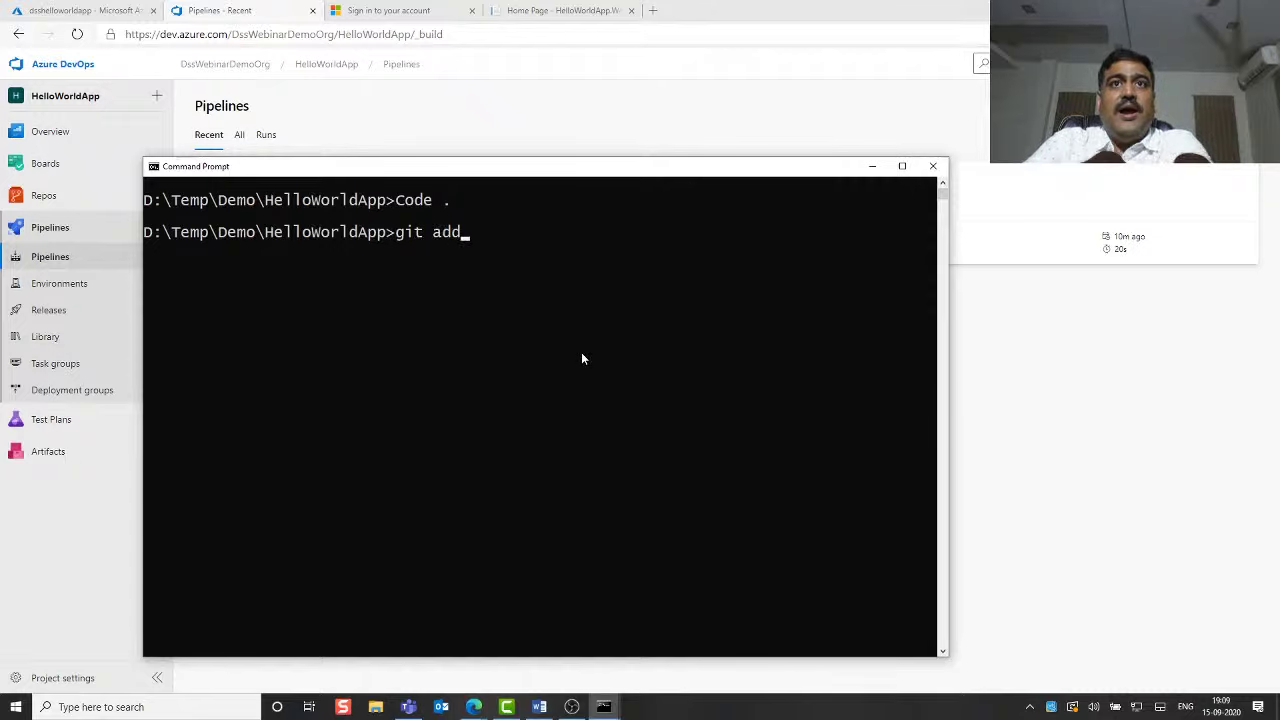
text( .)
key(Return)
text(git commi)
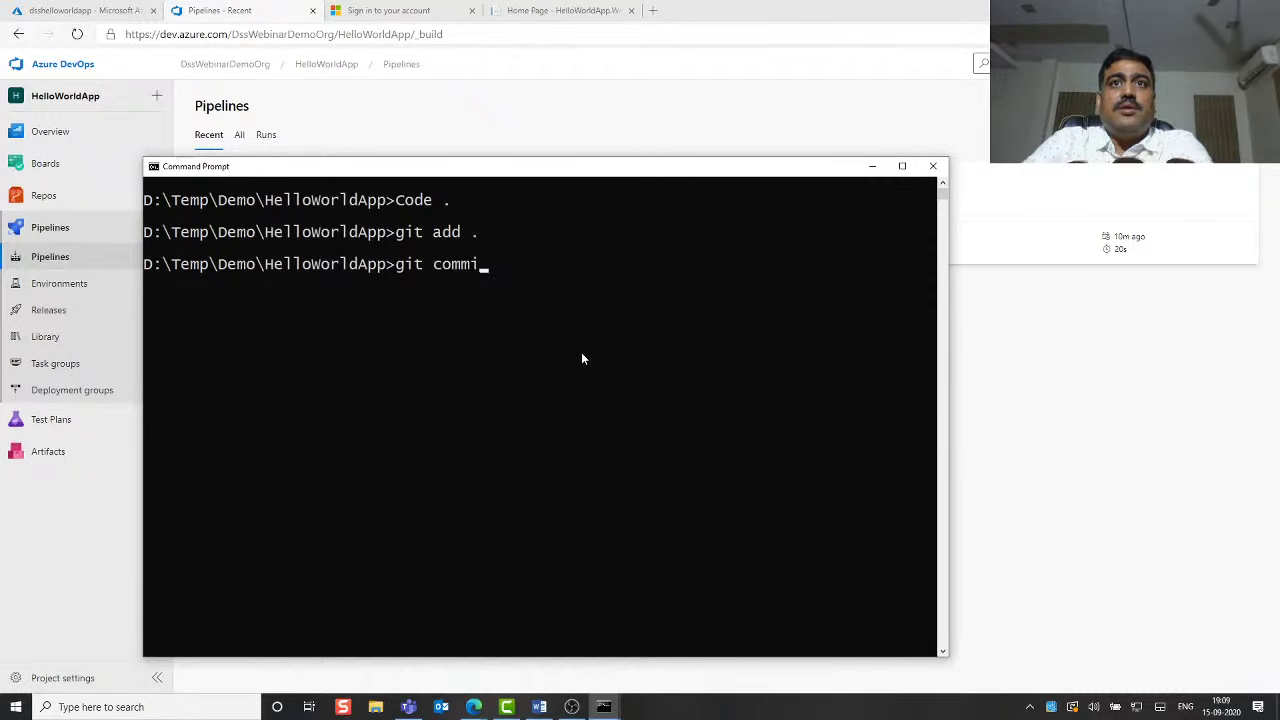
text(t -m)
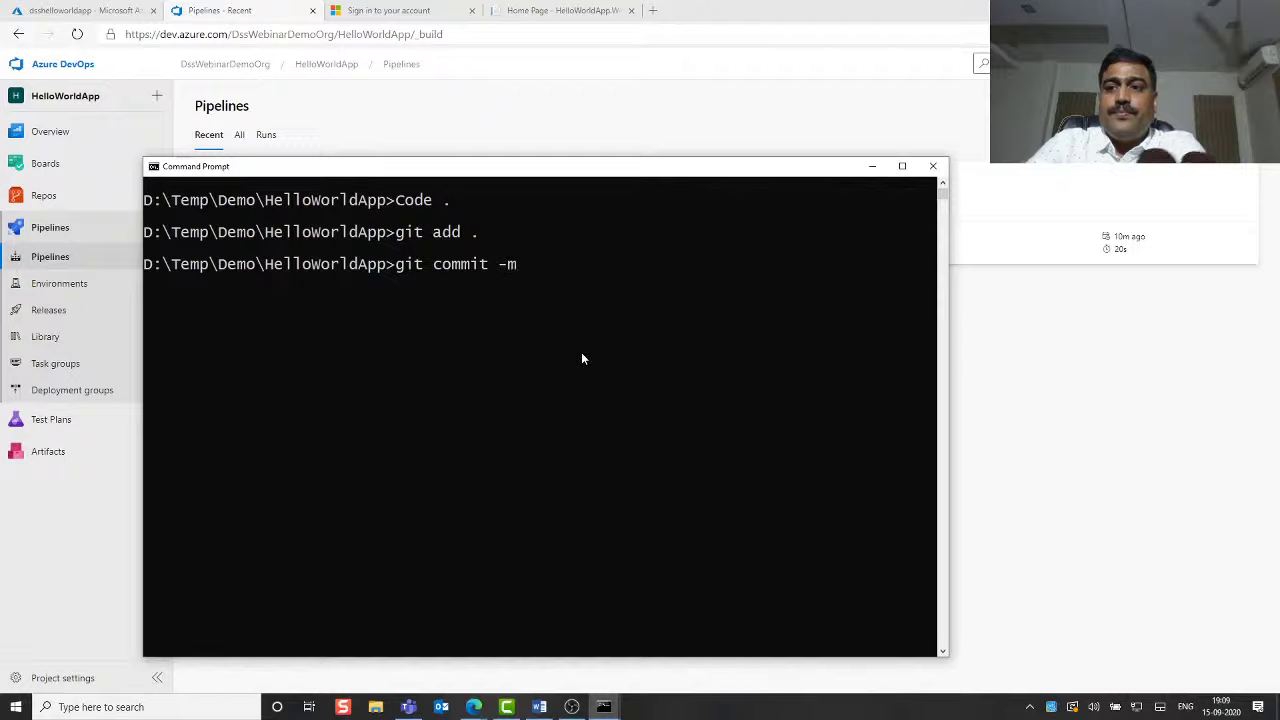
text( ")
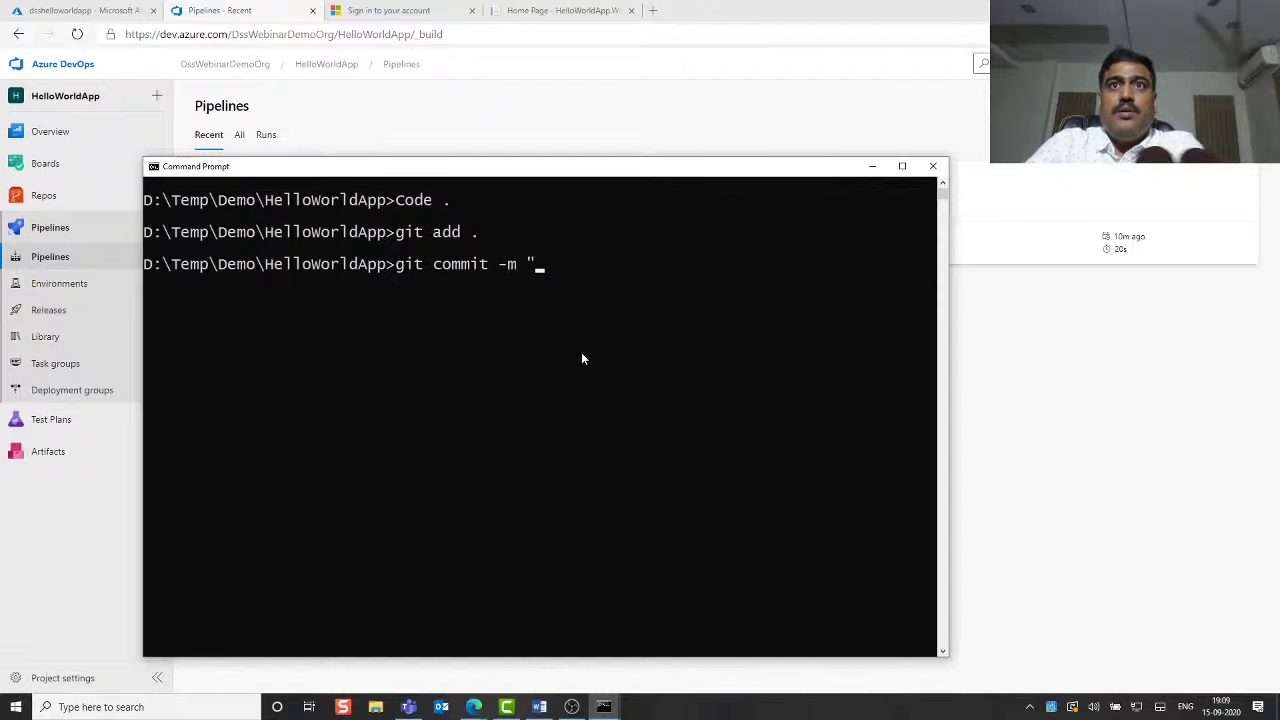
text(F)
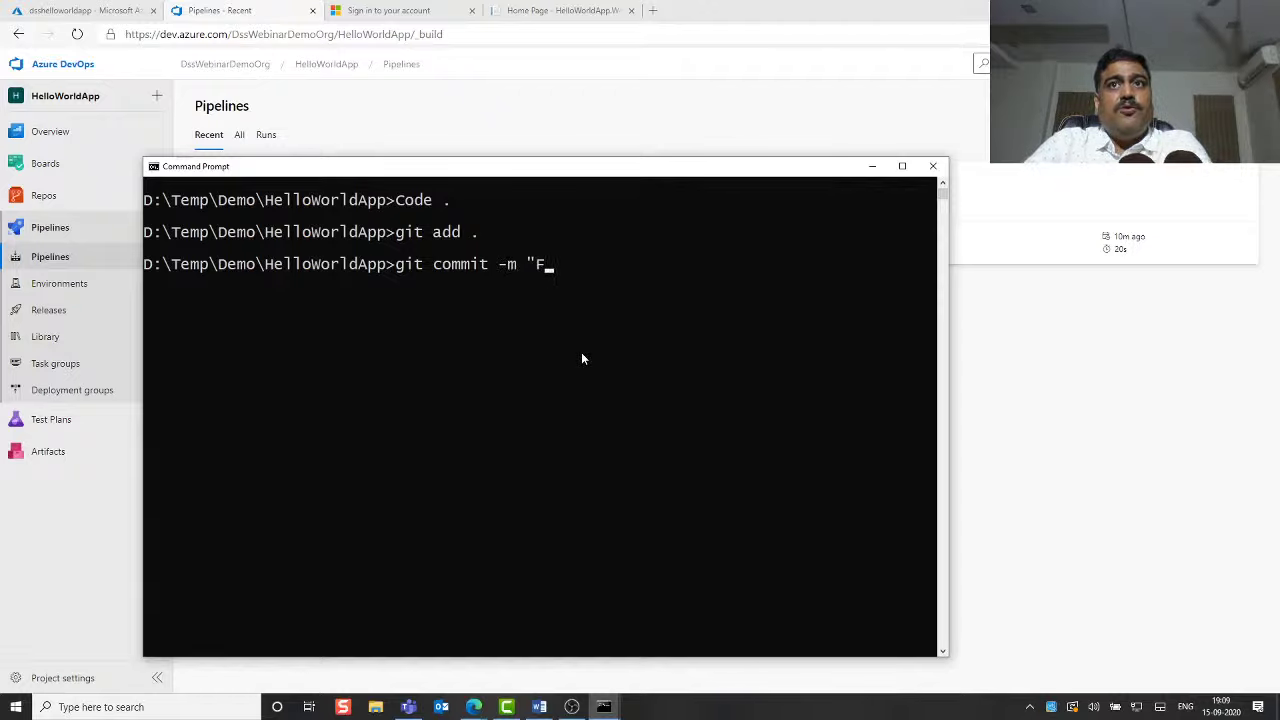
text(ina)
key(BackSpace)
key(BackSpace)
text(nal )
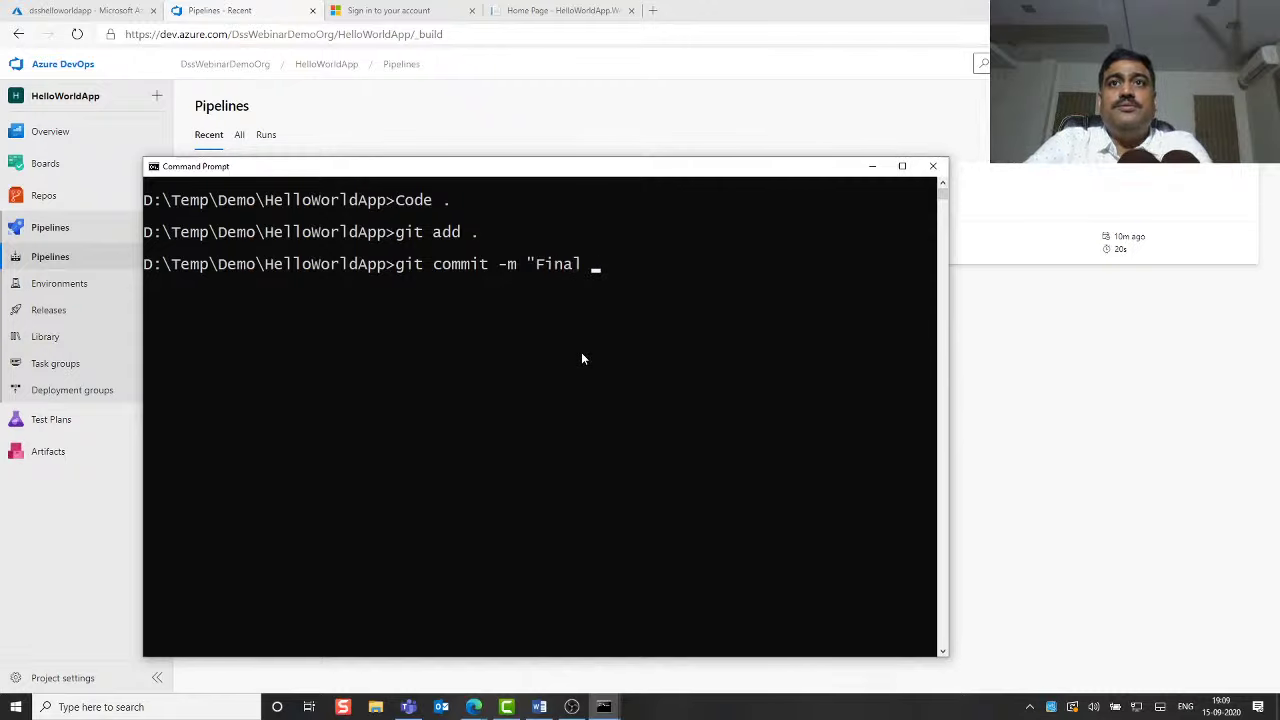
text(Demo)
text(")
key(Return)
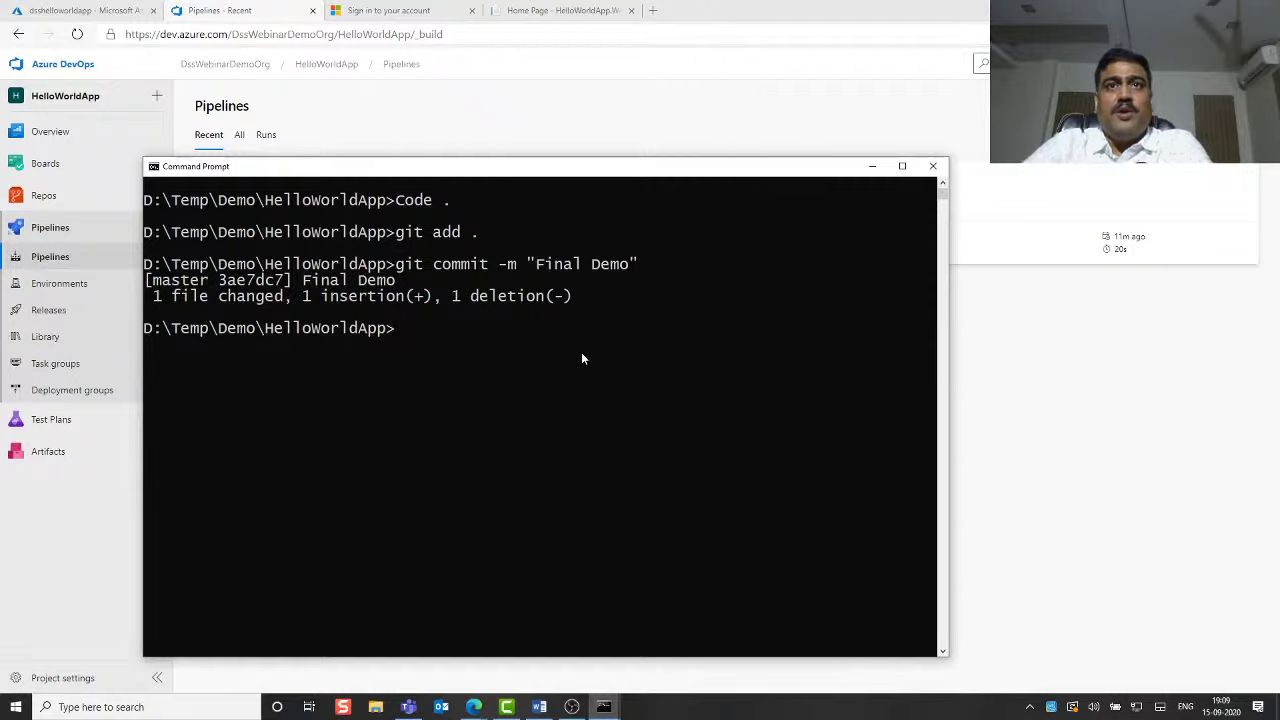
text(git)
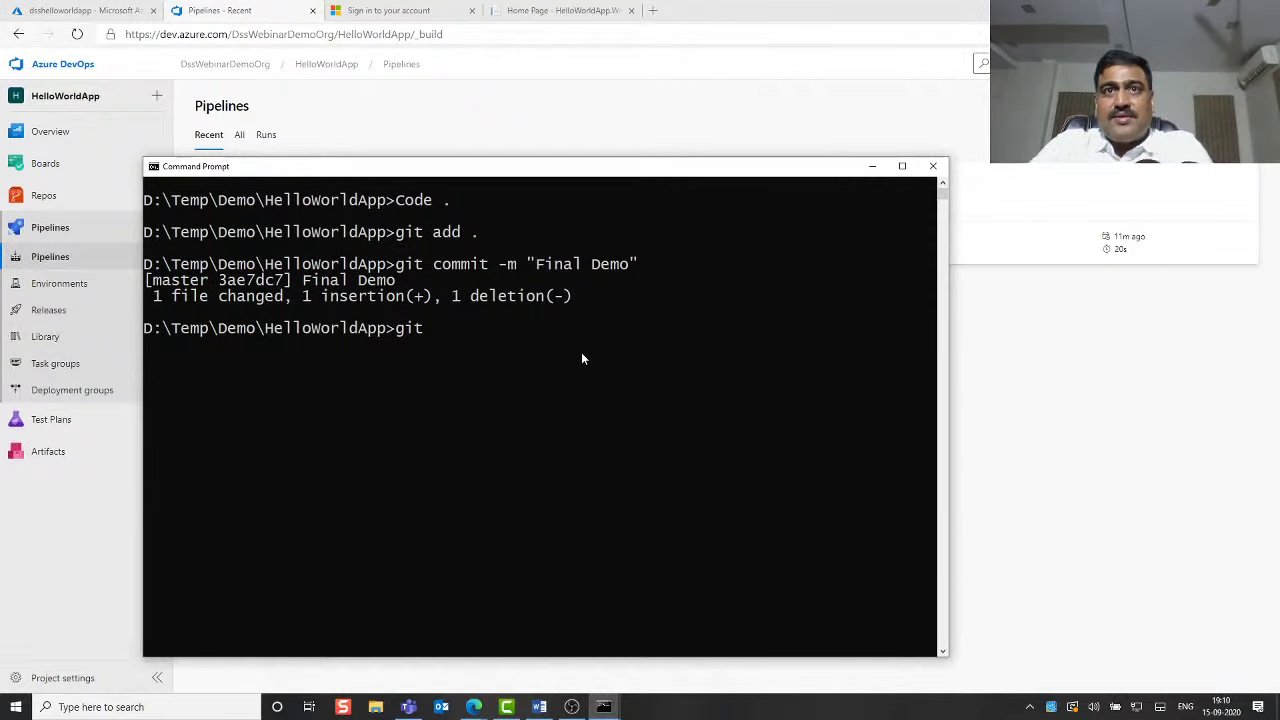
text( pu)
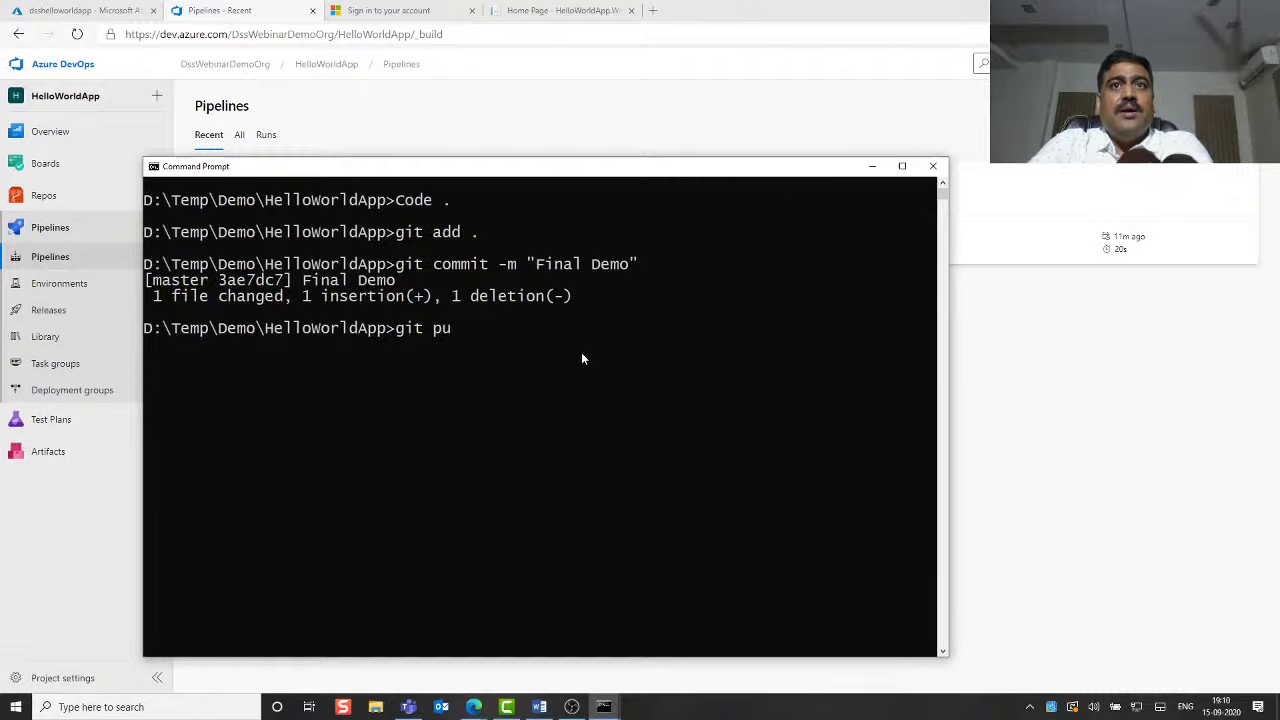
text(sh origin)
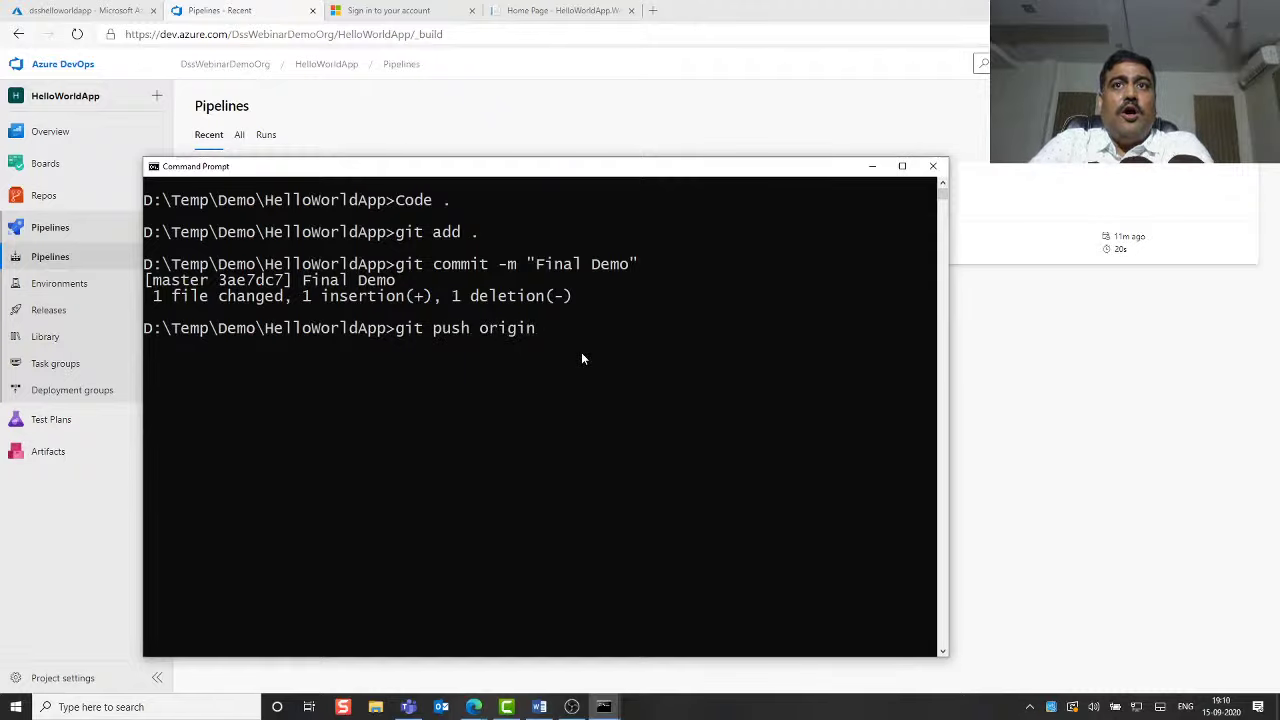
text( master)
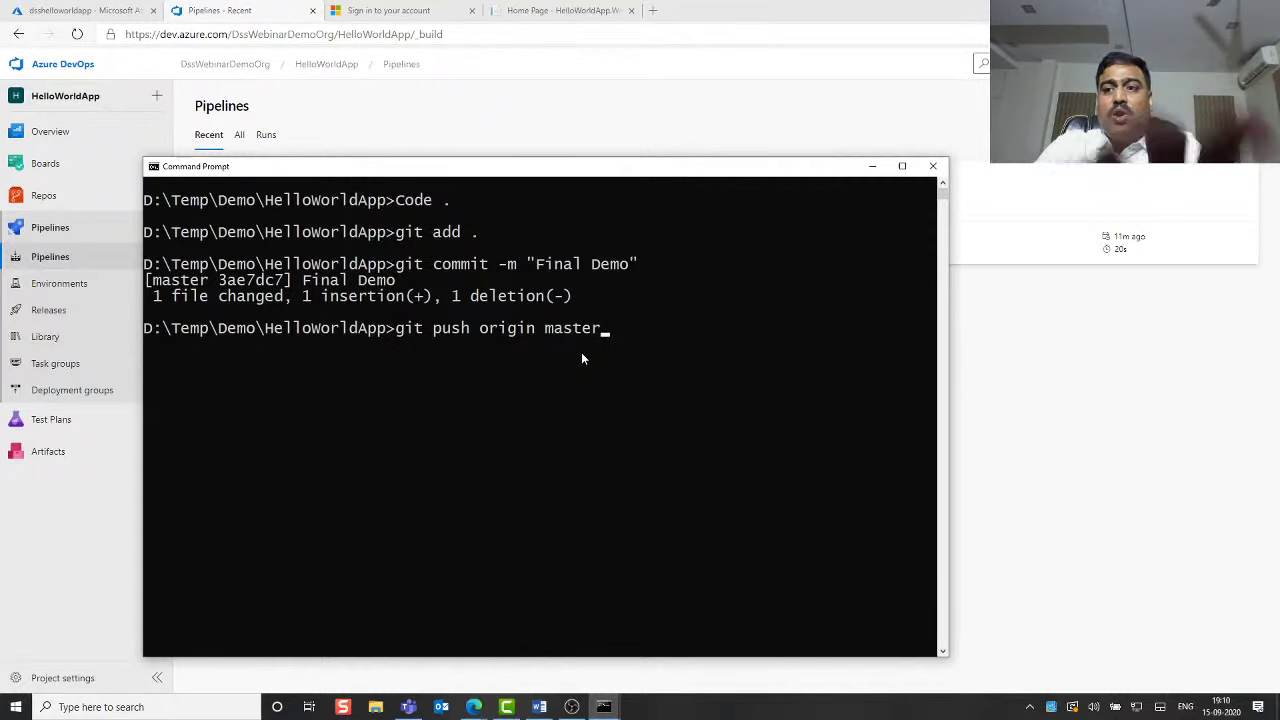
key(Return)
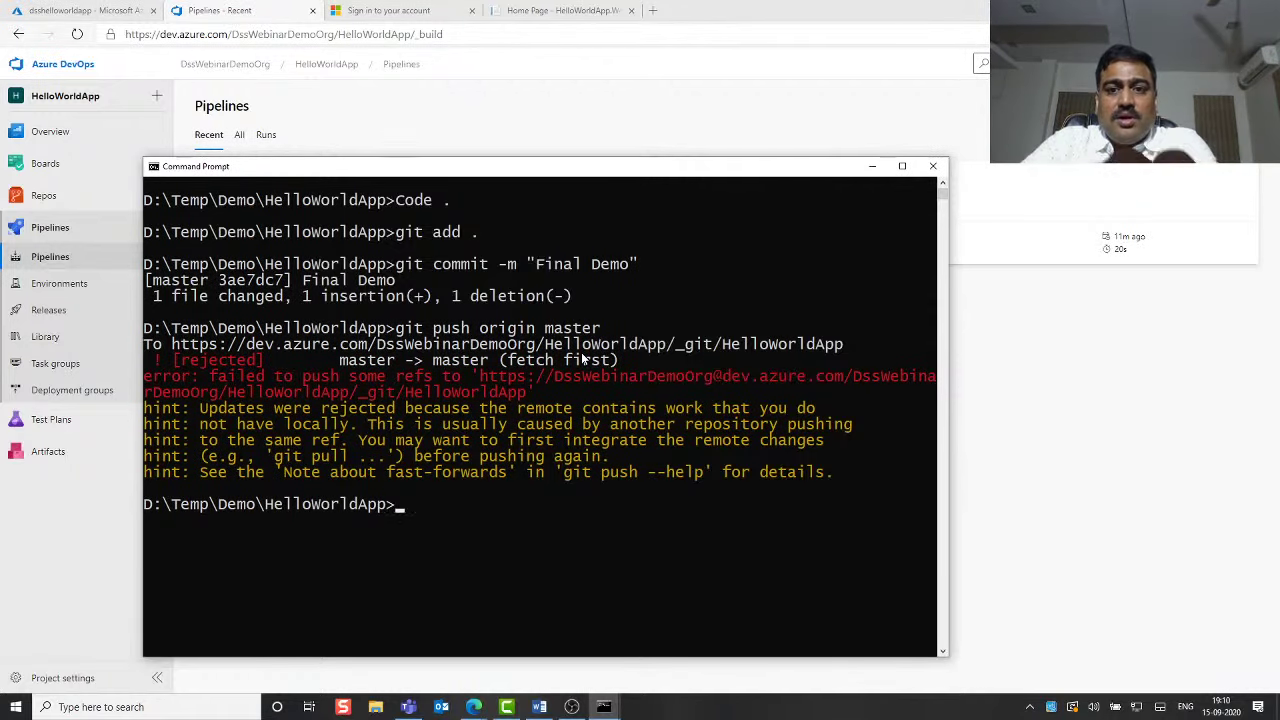
Pull the latest master from origin, revealing a merge conflict in Index.cshtml.
text(git pull ro)
key(BackSpace)
key(BackSpace)
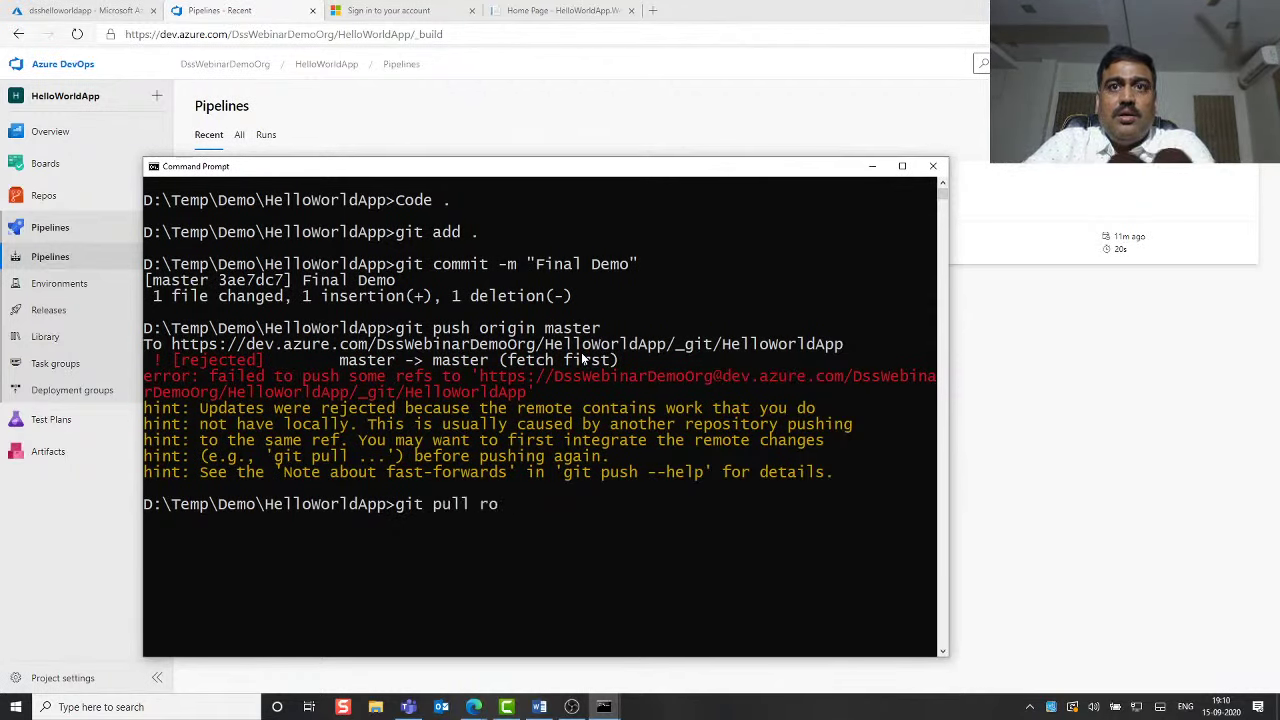
text(origin)
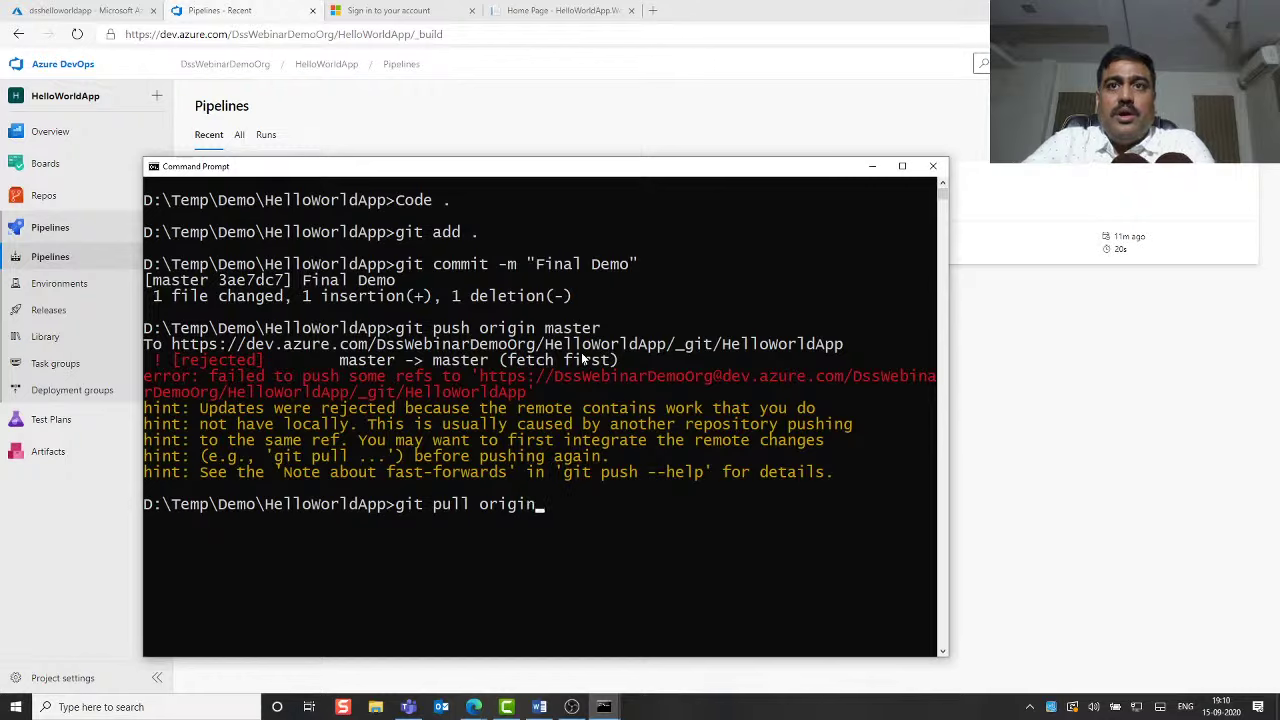
text( master)
key(Return)
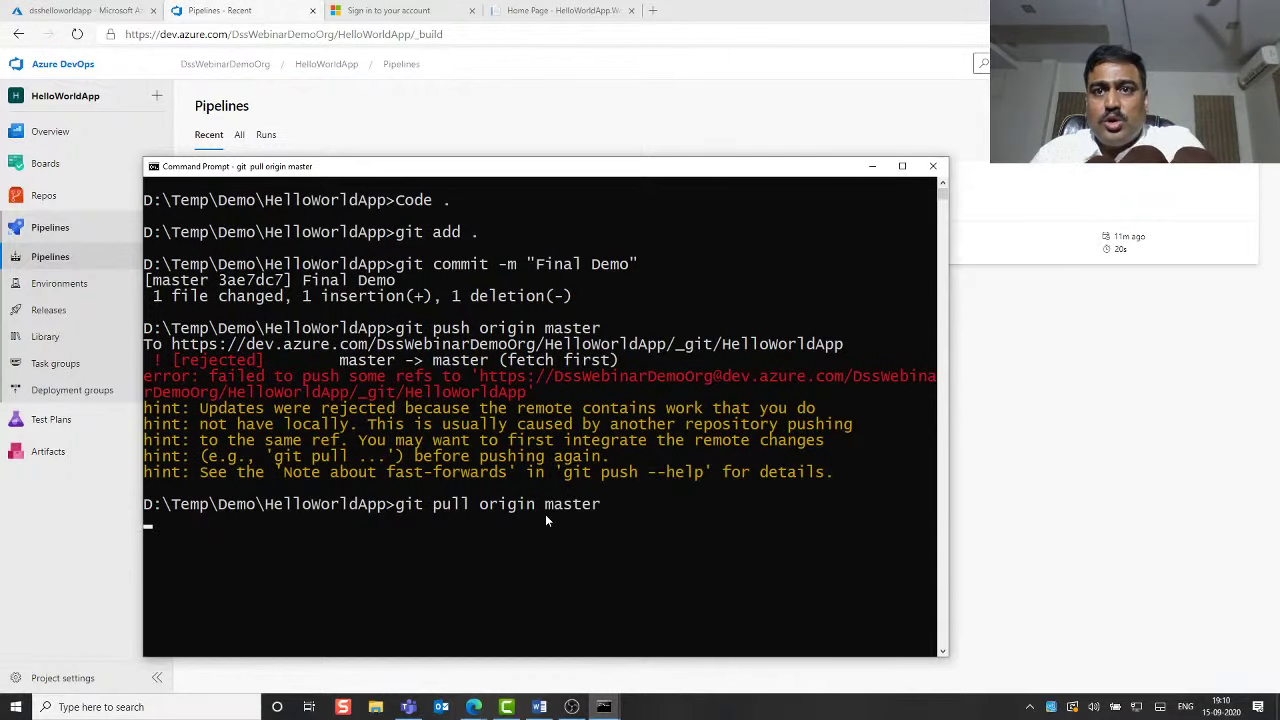
Open the conflicted project folder in Visual Studio Code with 'Code .'.
mouse_move(600, 704)
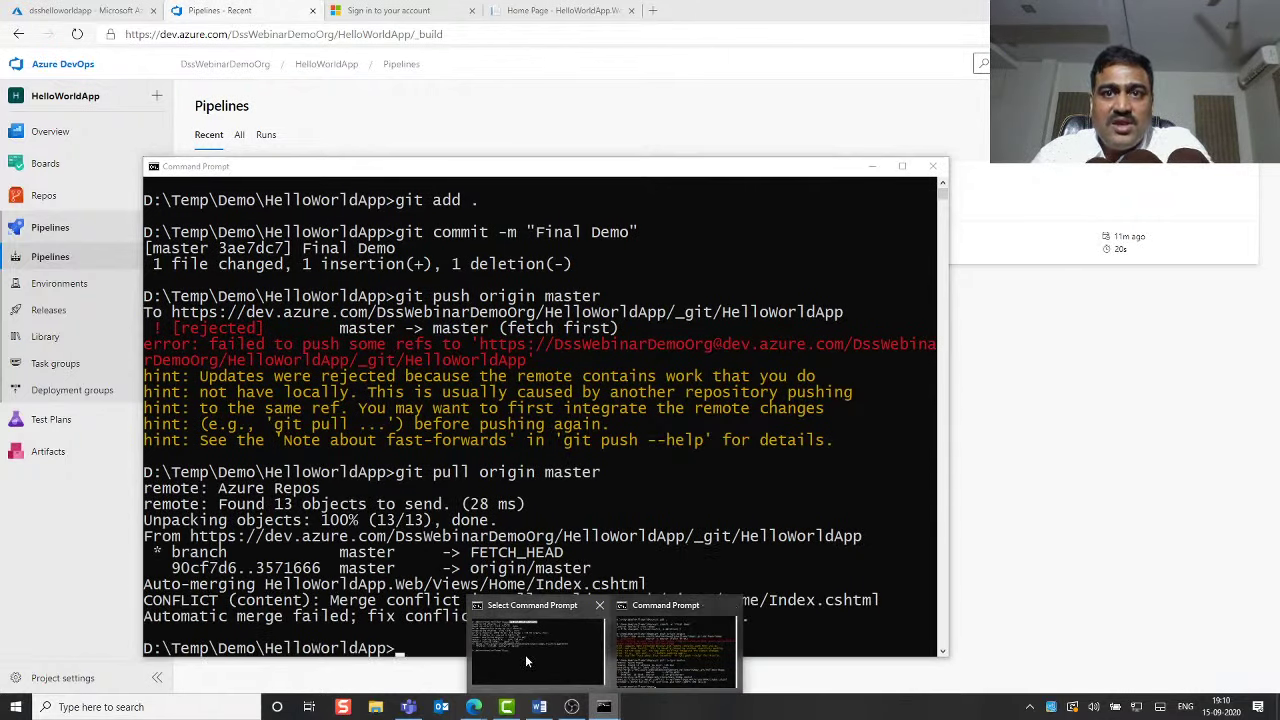
click(672, 662)
scroll(562, 578, down, 4)
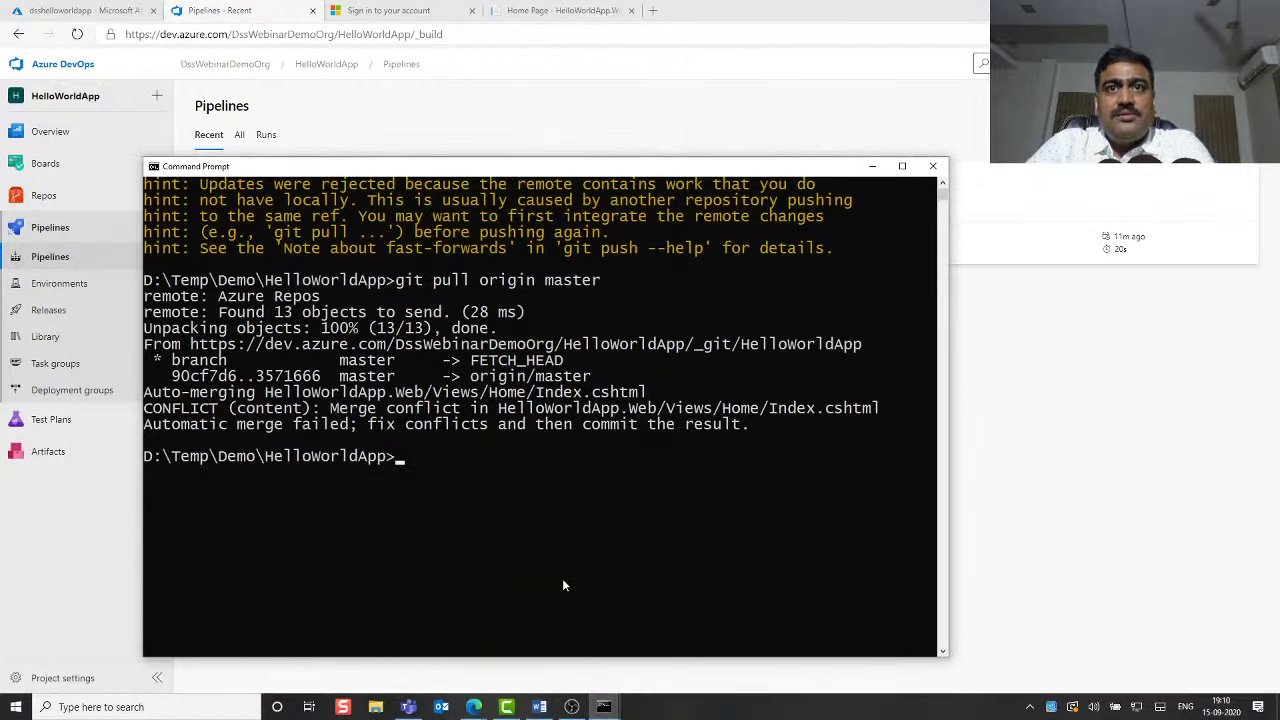
text(Code .)
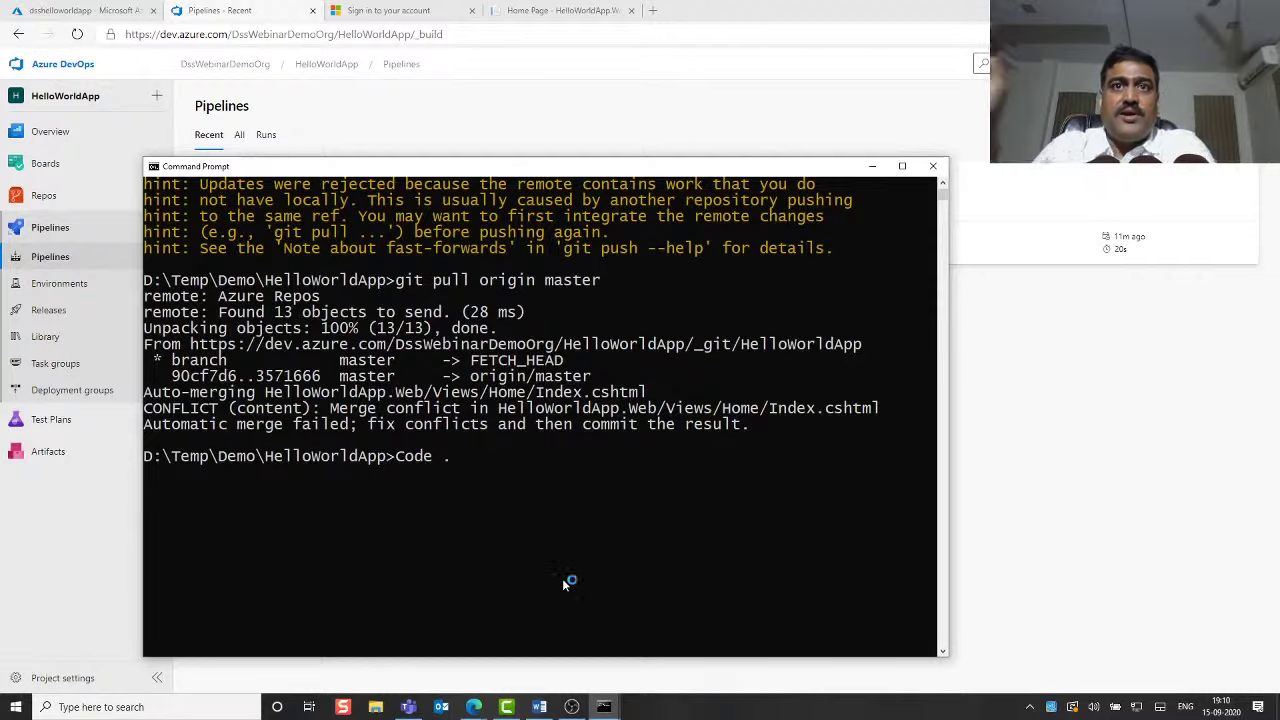
key(Return)
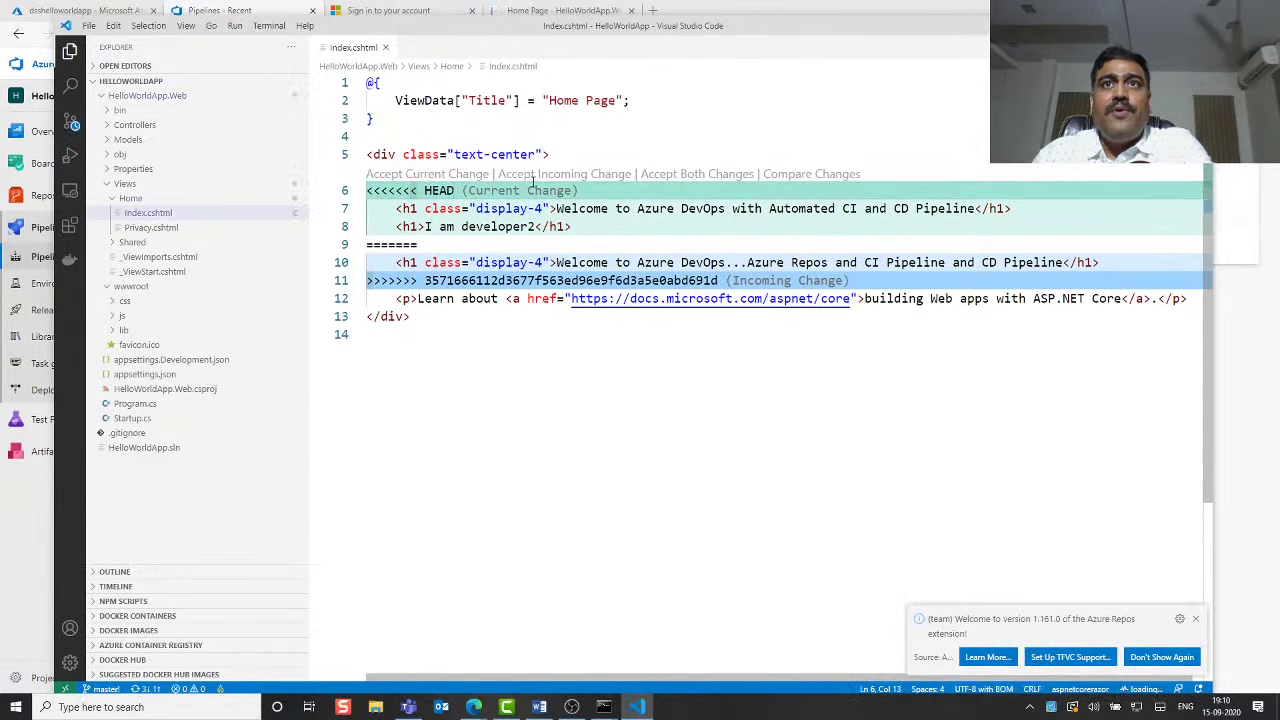
Accept the current change to keep the local headings in Index.cshtml, then save the file.
click(428, 175)
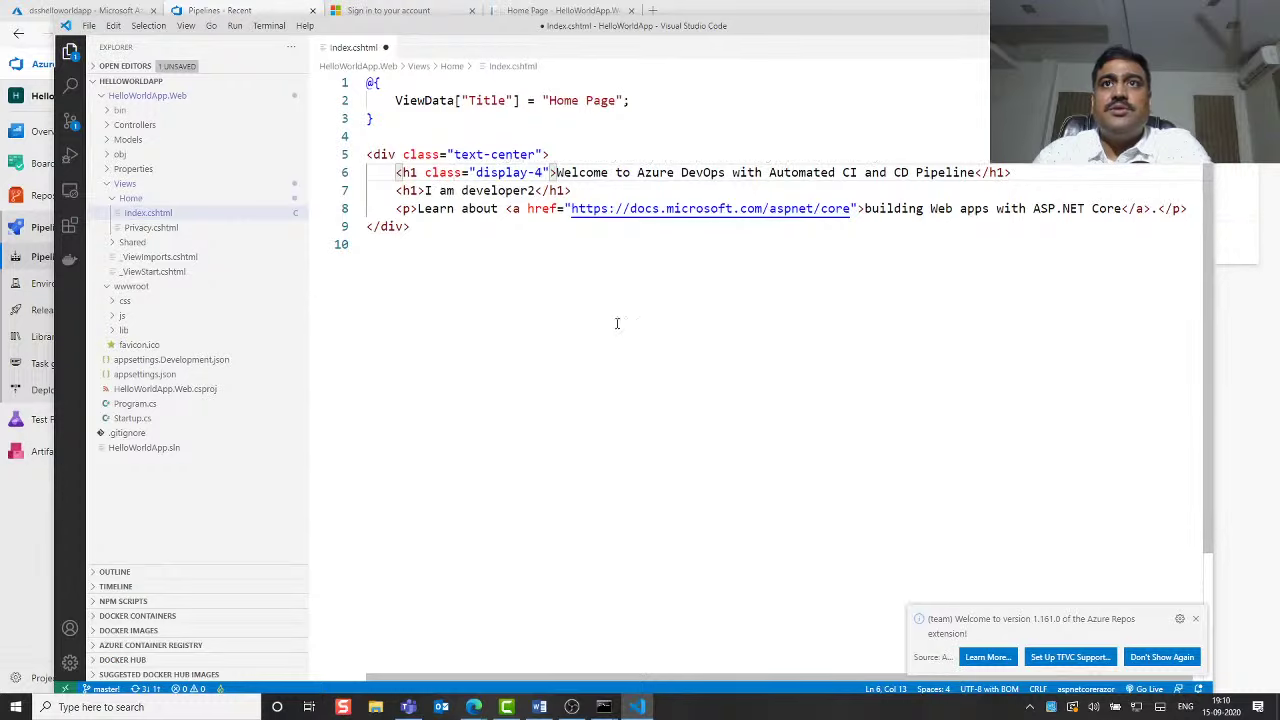
click(740, 274)
key(ctrl+s)
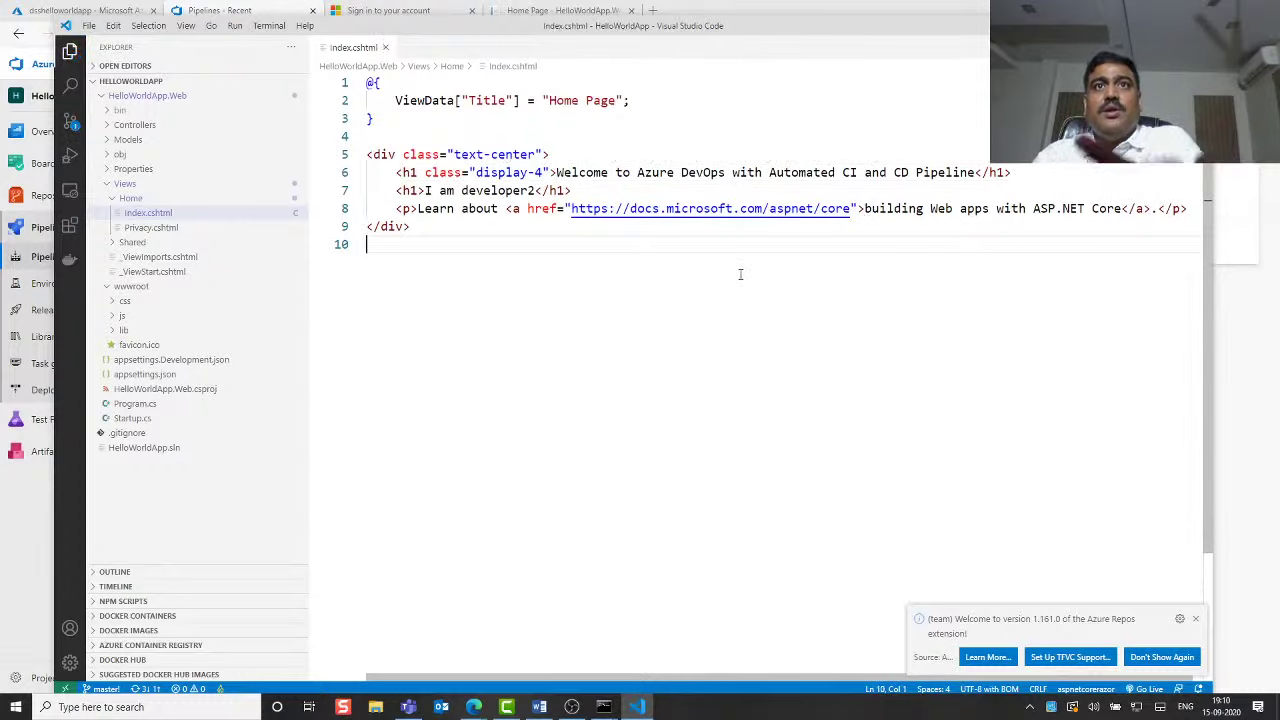
Rerun git add, the 'Final Demo' commit and the push to origin master from command history.
key(alt+Tab)
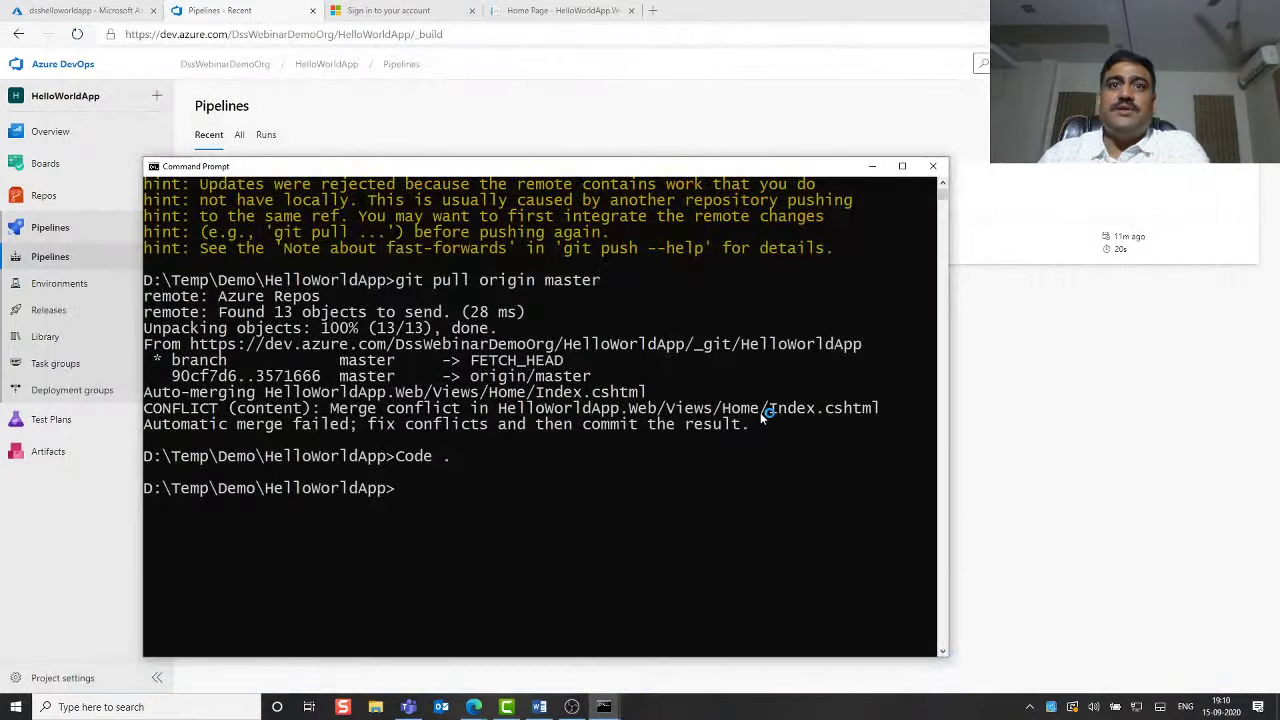
key(Up)
key(Up)
key(Up)
key(Up)
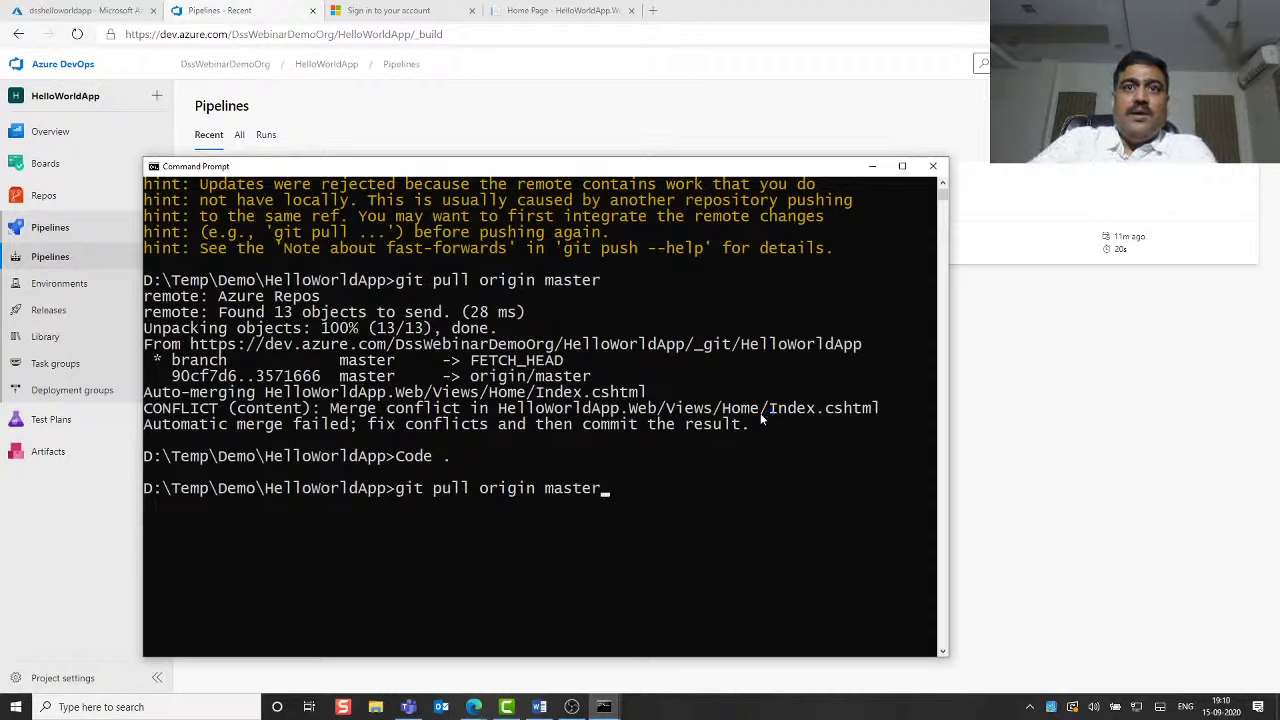
key(Return)
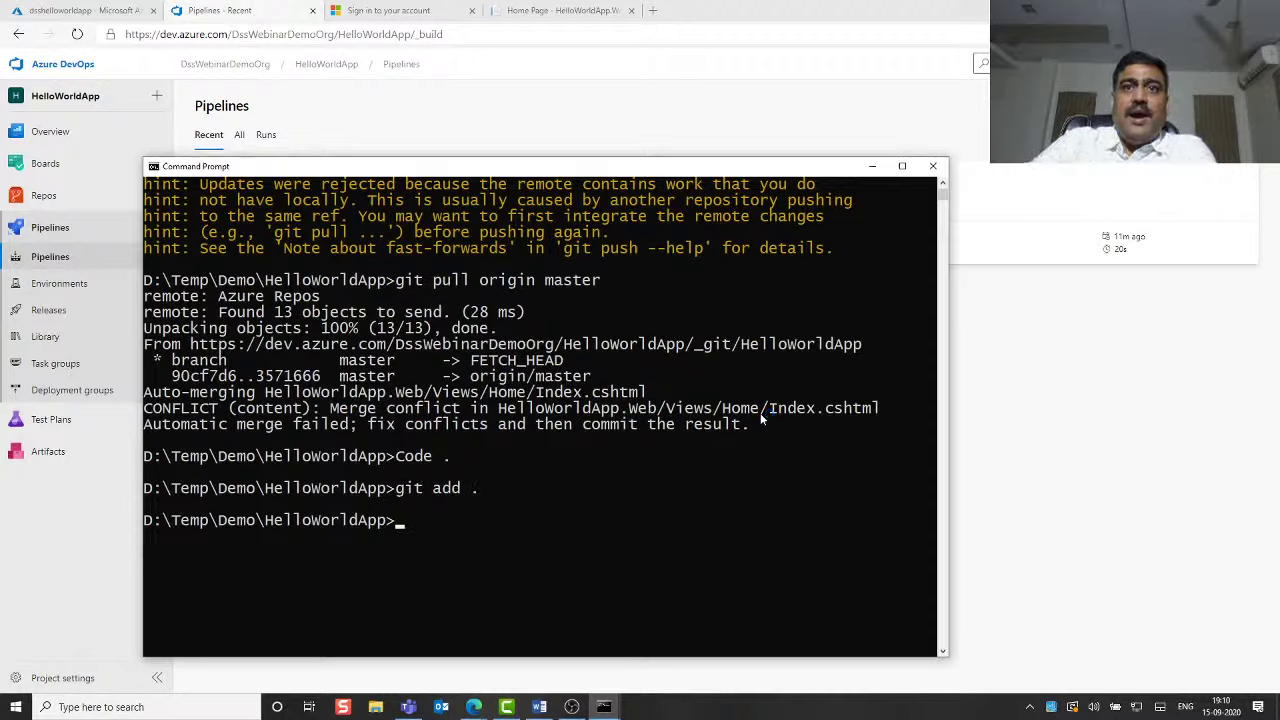
key(Down)
key(Return)
key(Down)
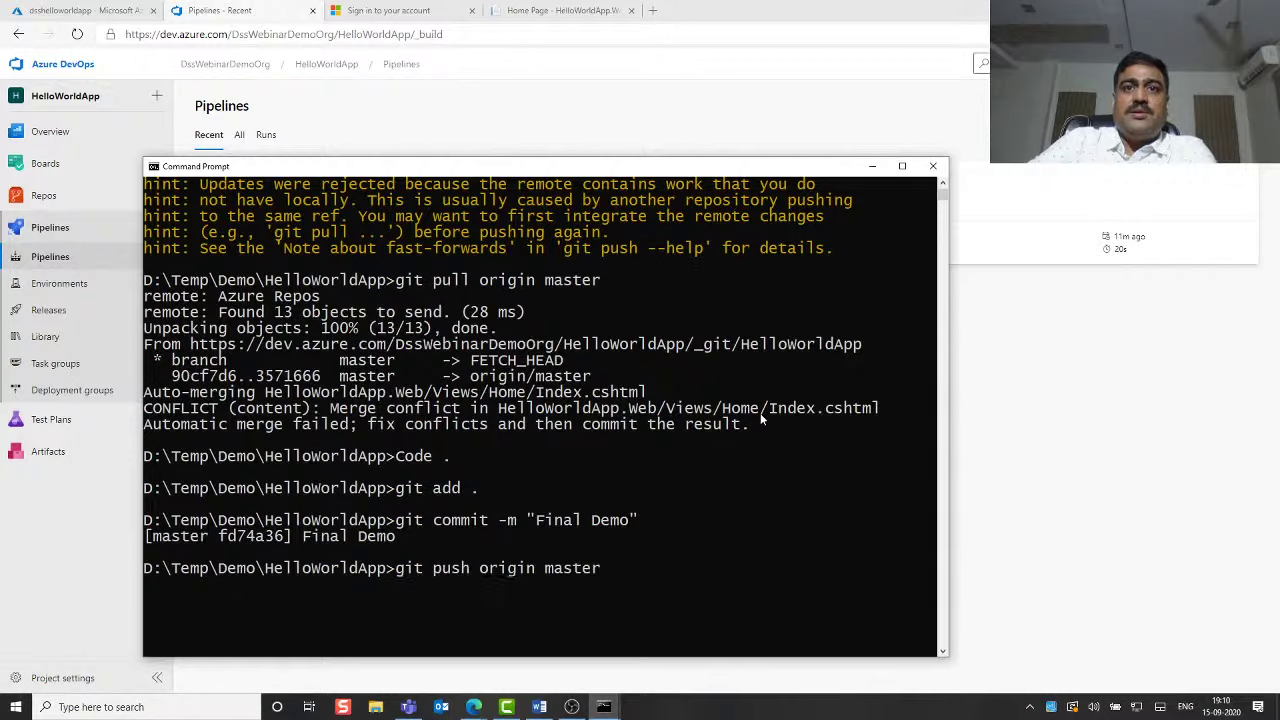
key(Return)
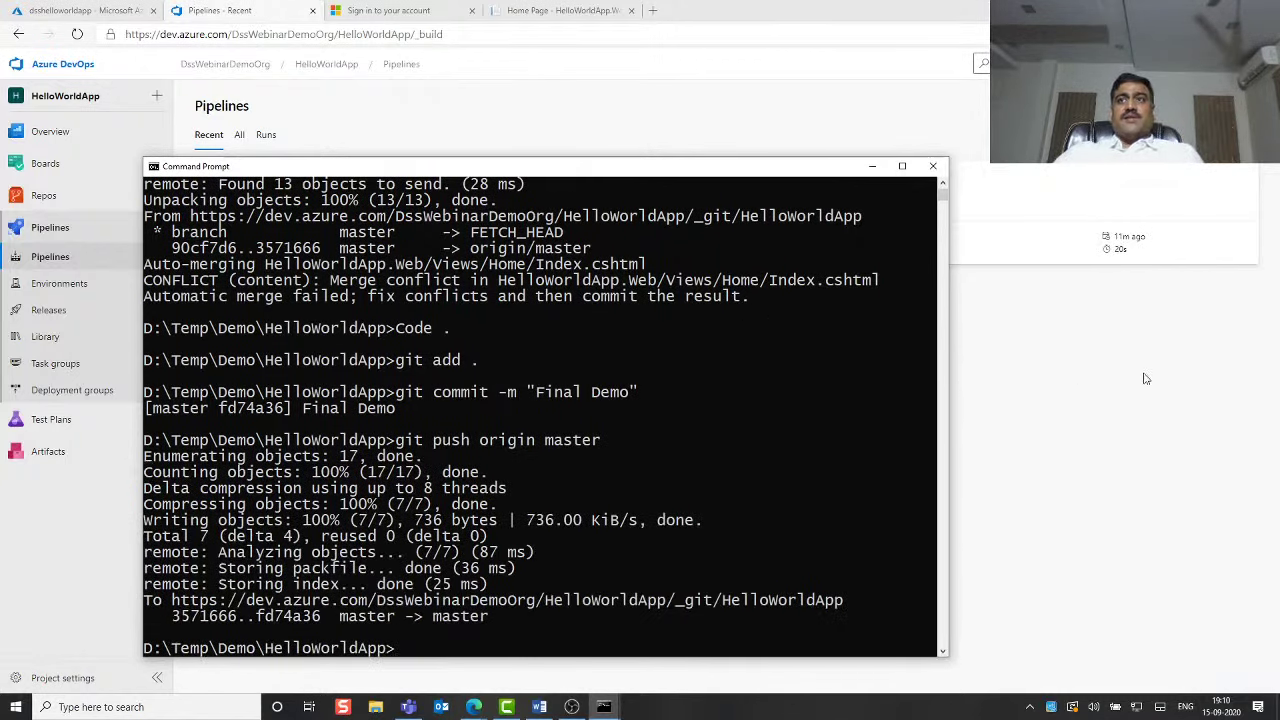
click(1059, 381)
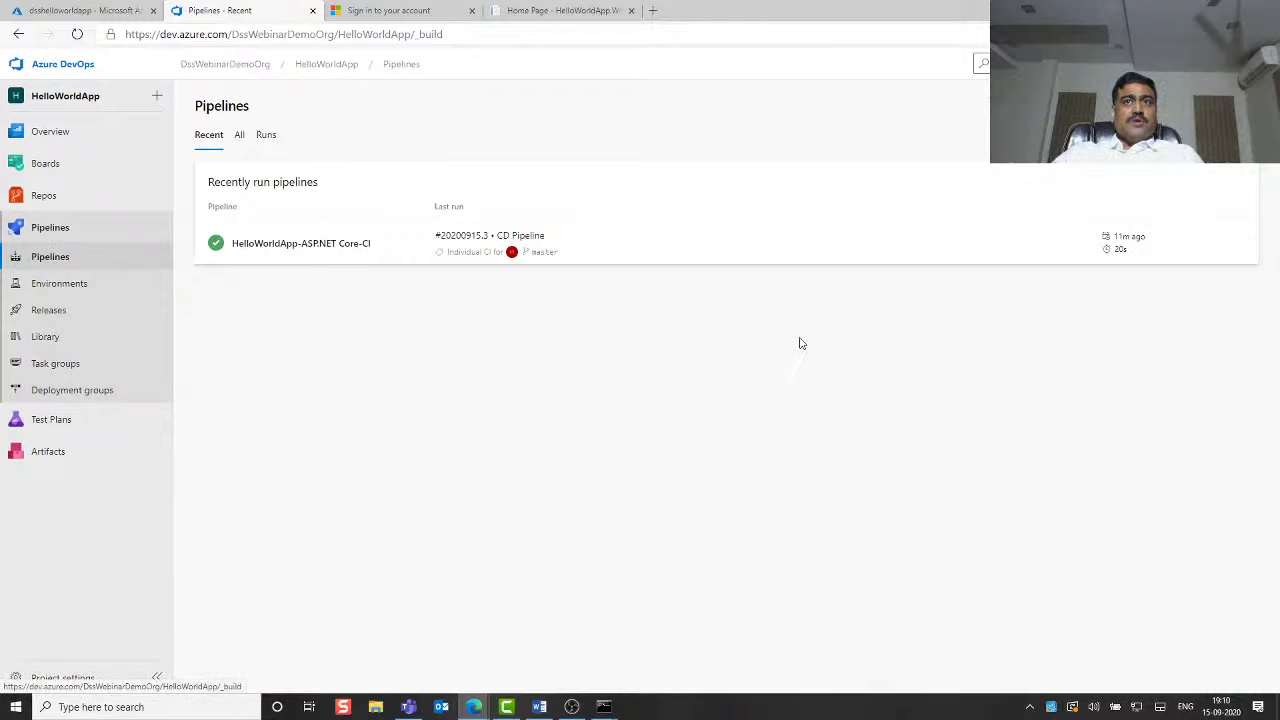
Verify CI run #20200915.4 'Final Demo' succeeded in its Agent job 1 logs, then view the releases list.
click(286, 258)
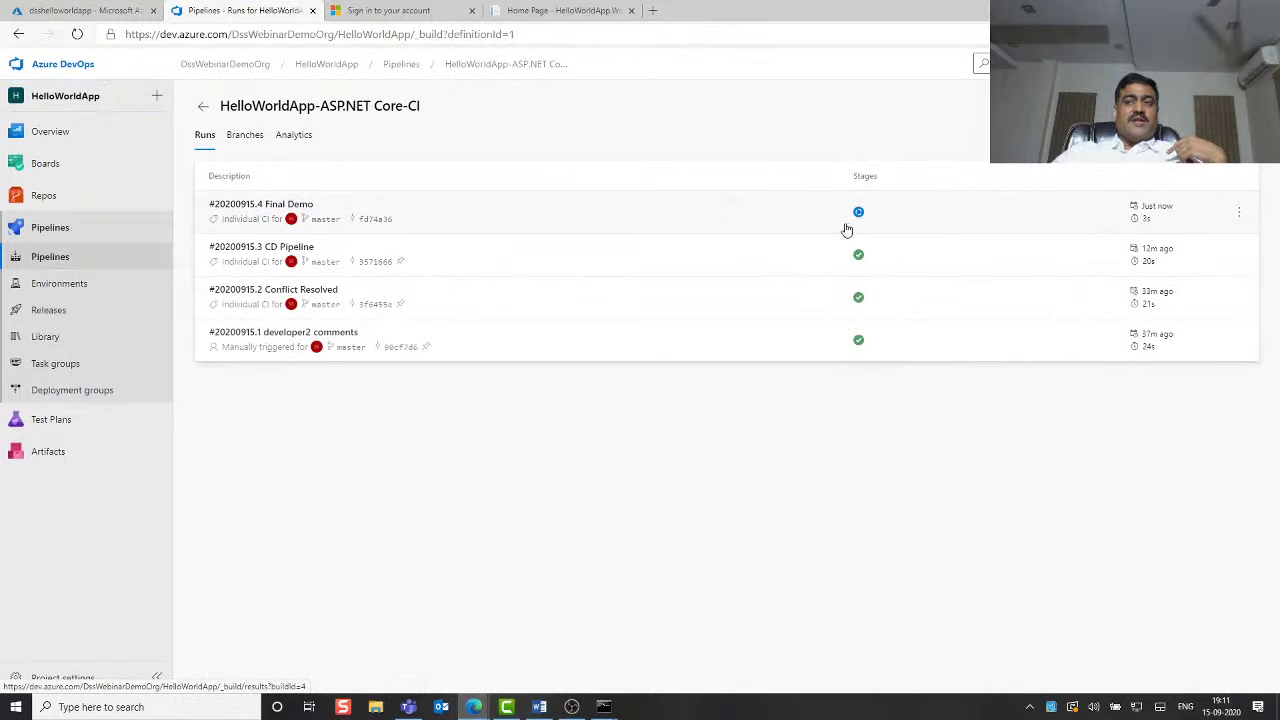
click(574, 221)
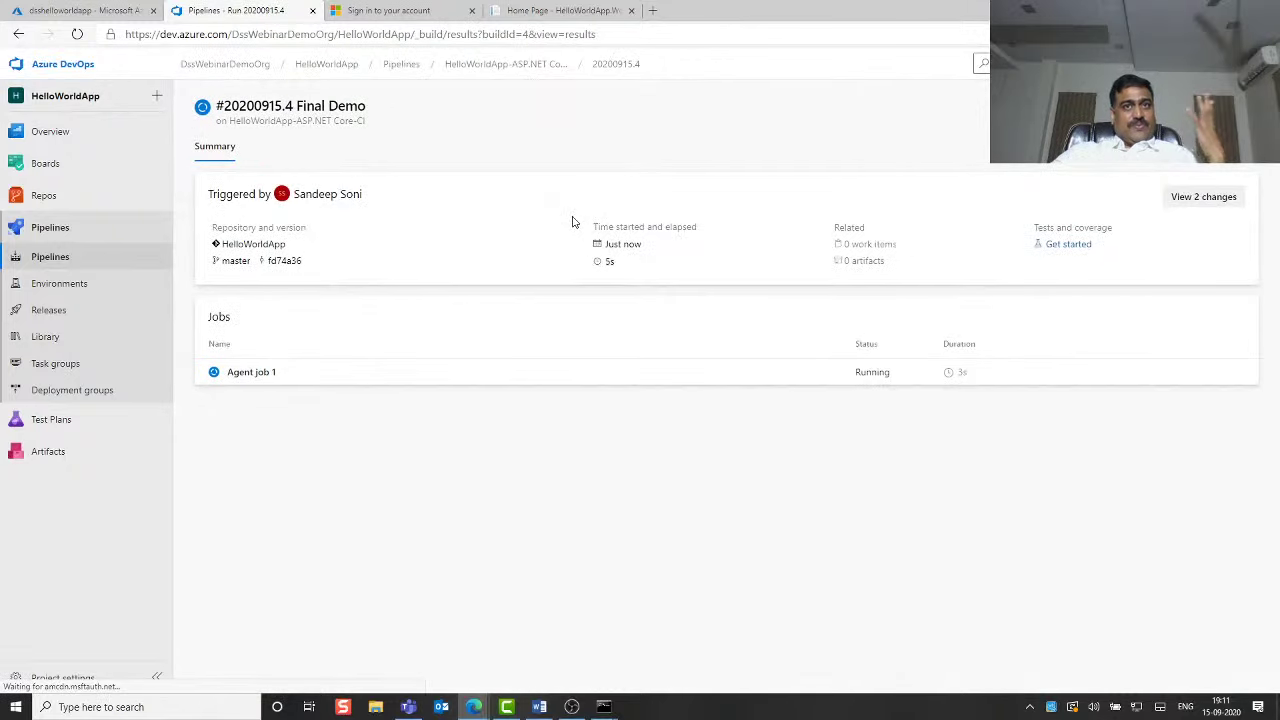
click(272, 385)
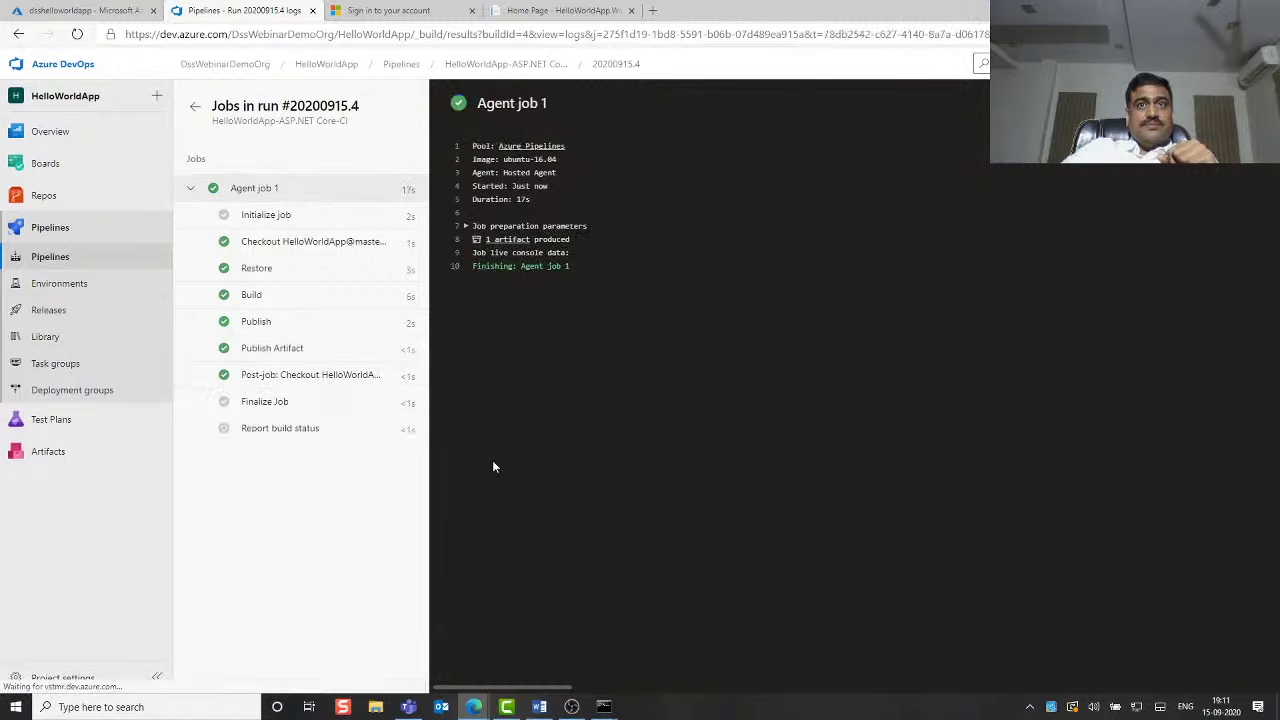
click(45, 314)
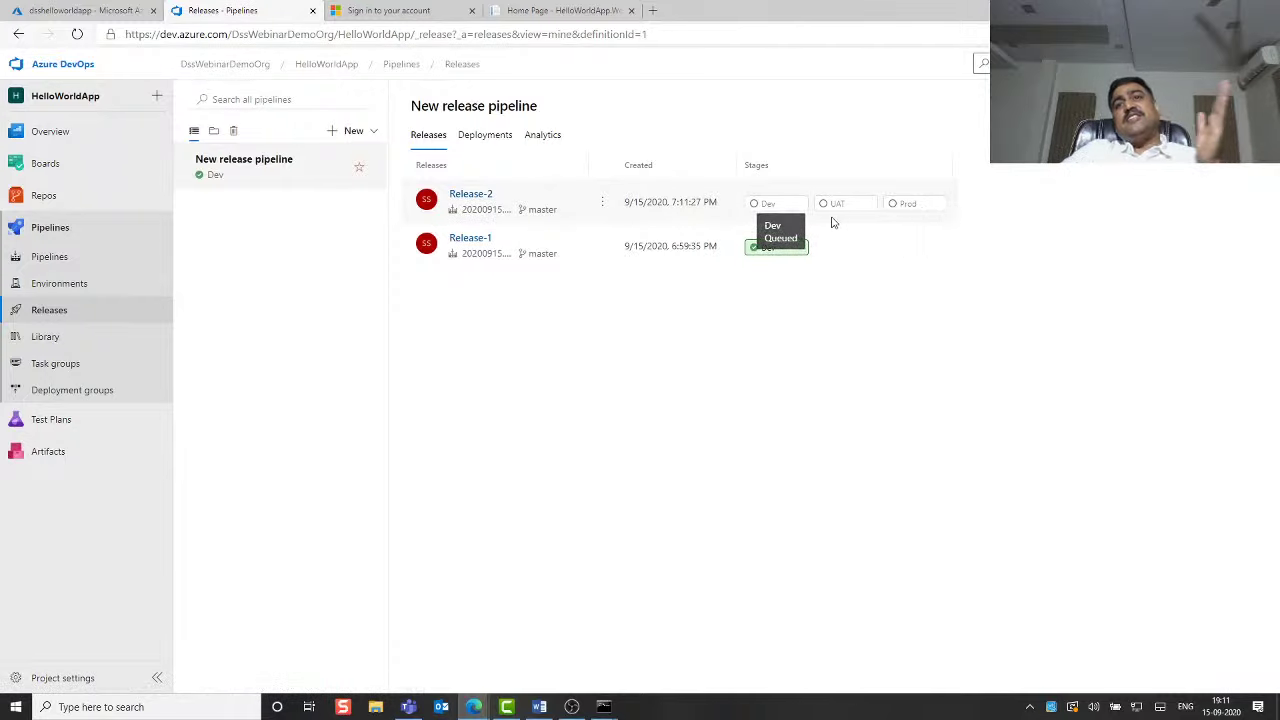
Open Release-2 and view the in-progress Dev stage deployment logs.
click(469, 196)
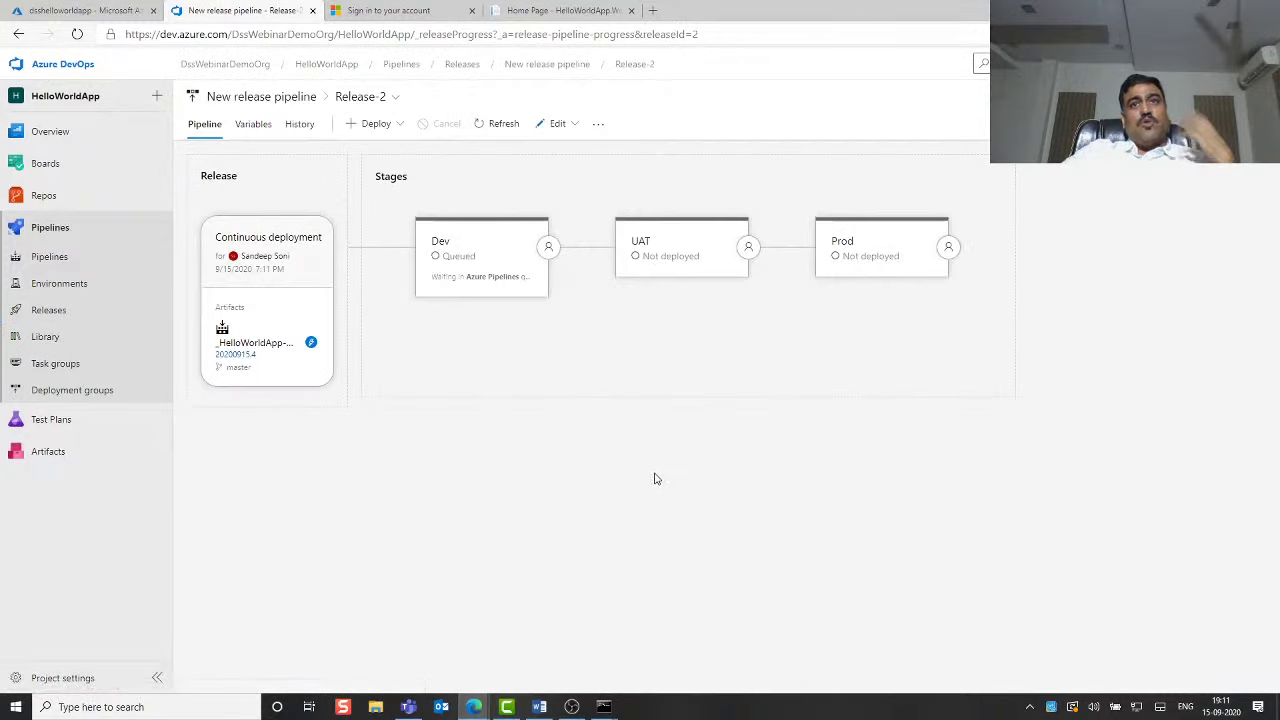
mouse_move(476, 290)
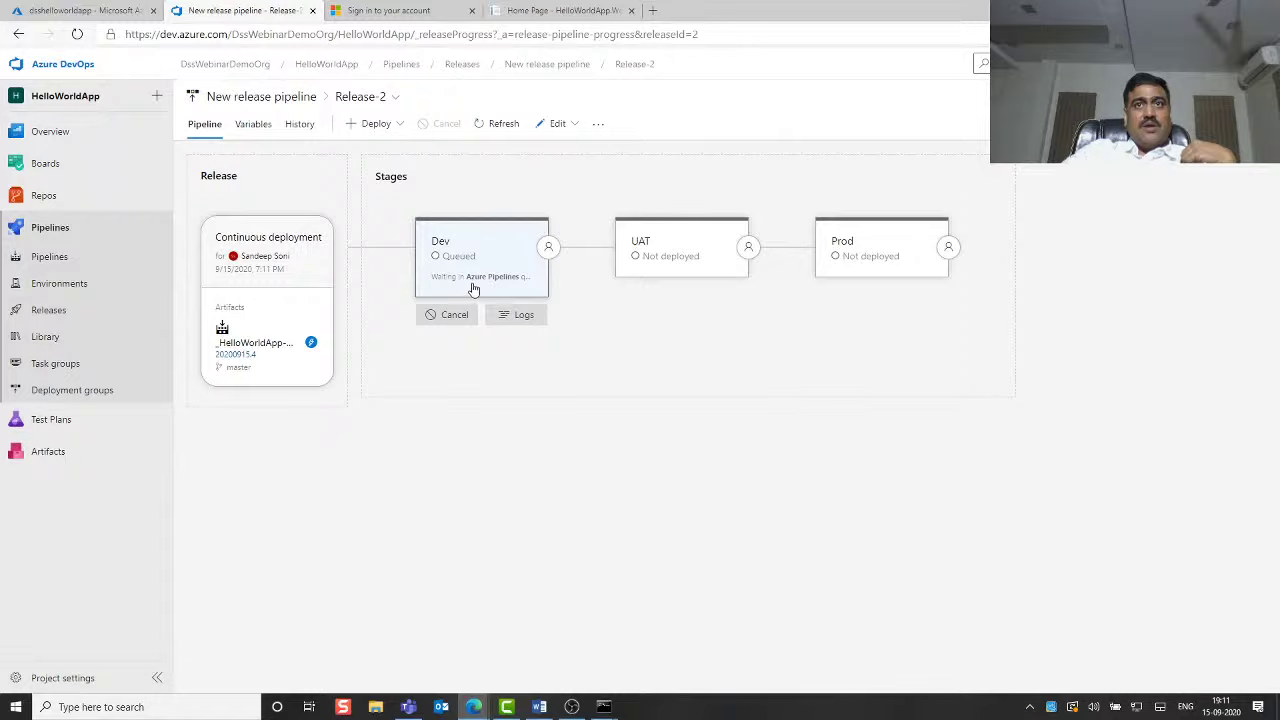
click(518, 314)
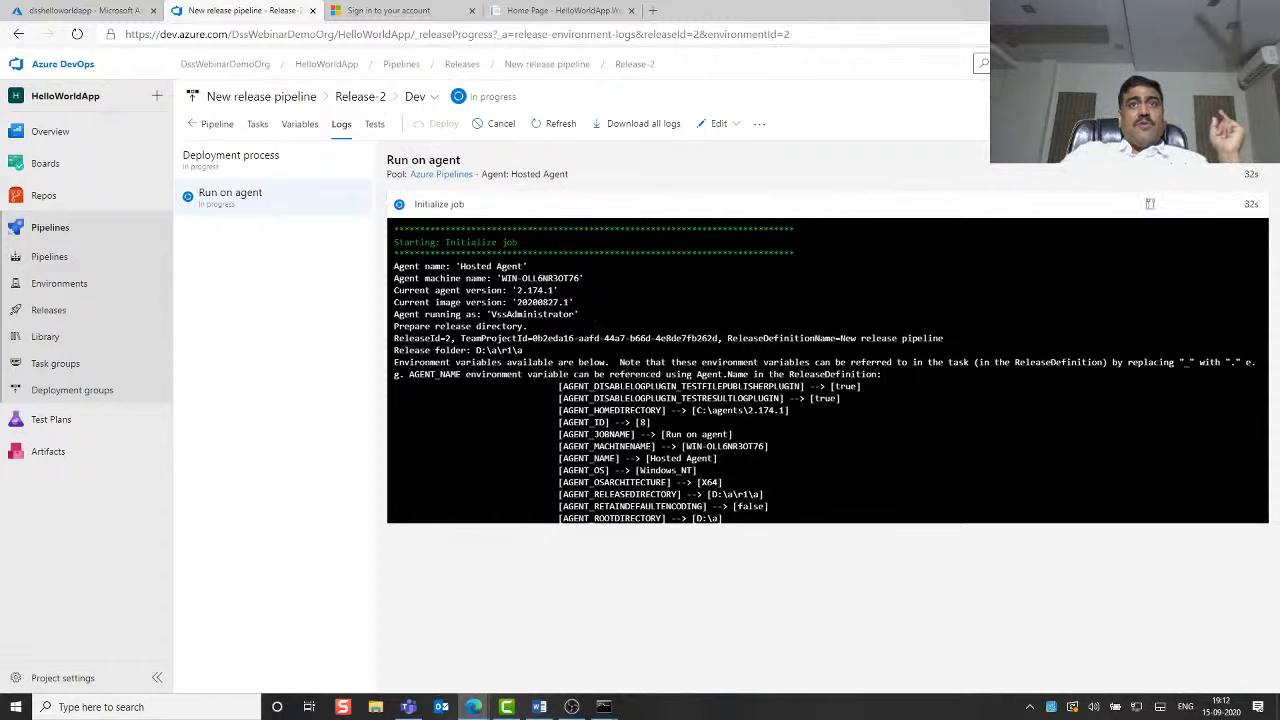
Copy the dev site address and load dsshelloworldapp-uat.azurewebsites.net in a new tab.
click(560, 10)
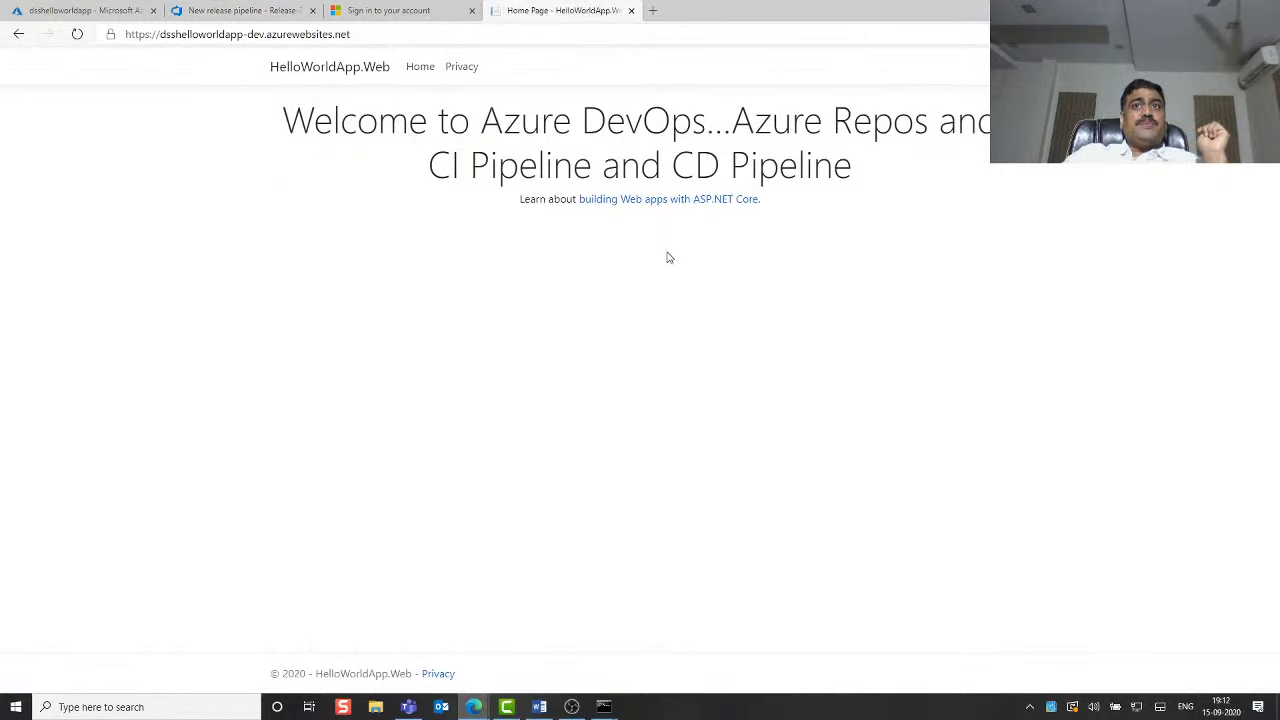
click(248, 34)
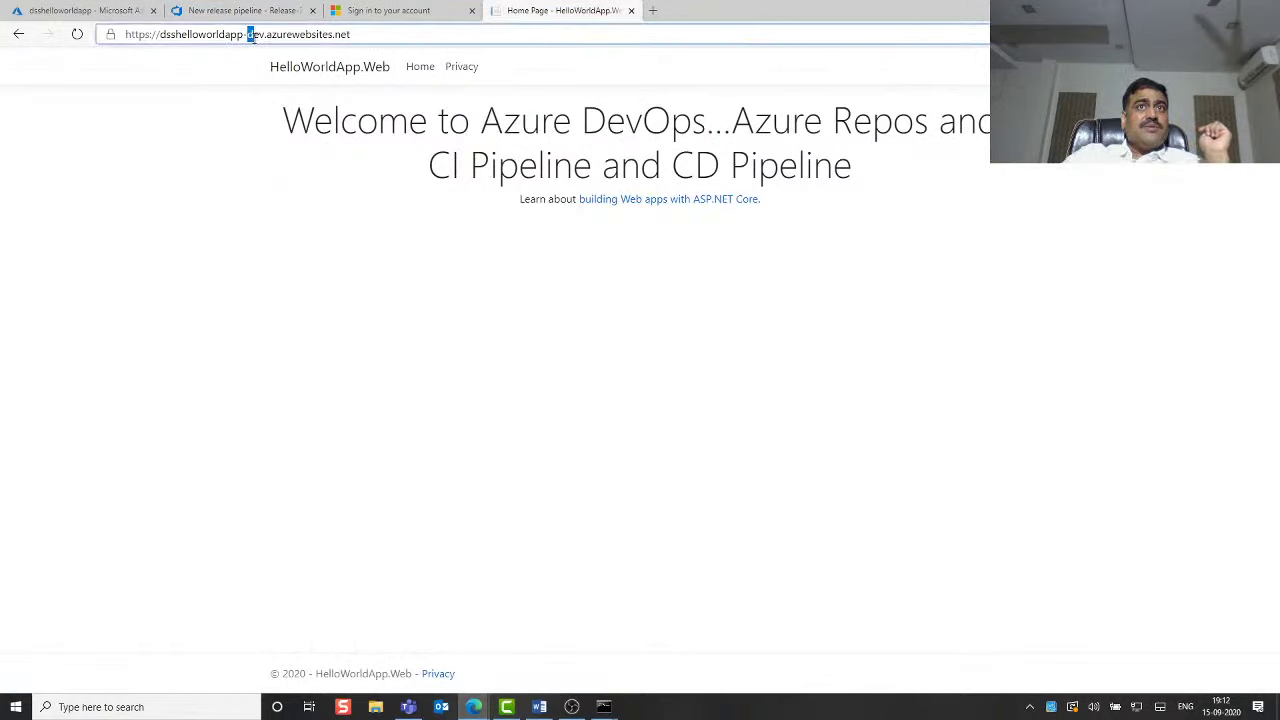
drag(250, 34, 271, 34)
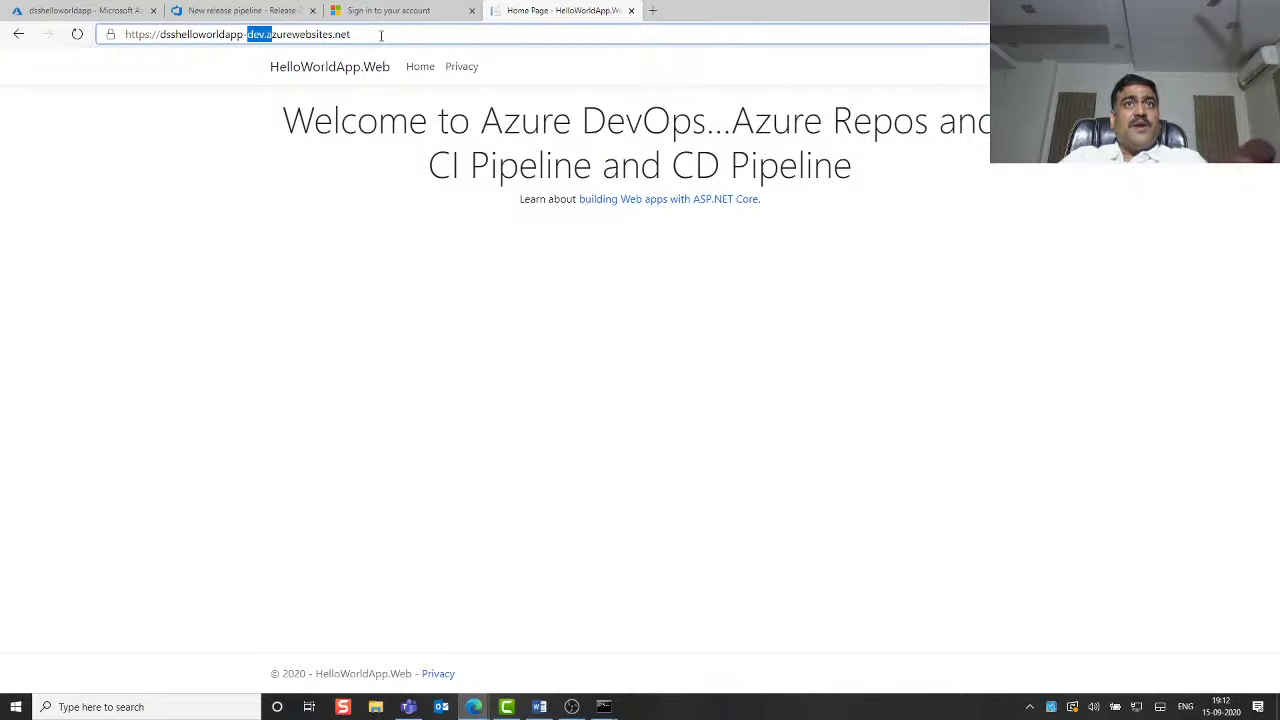
drag(381, 35, 128, 35)
key(ctrl+c)
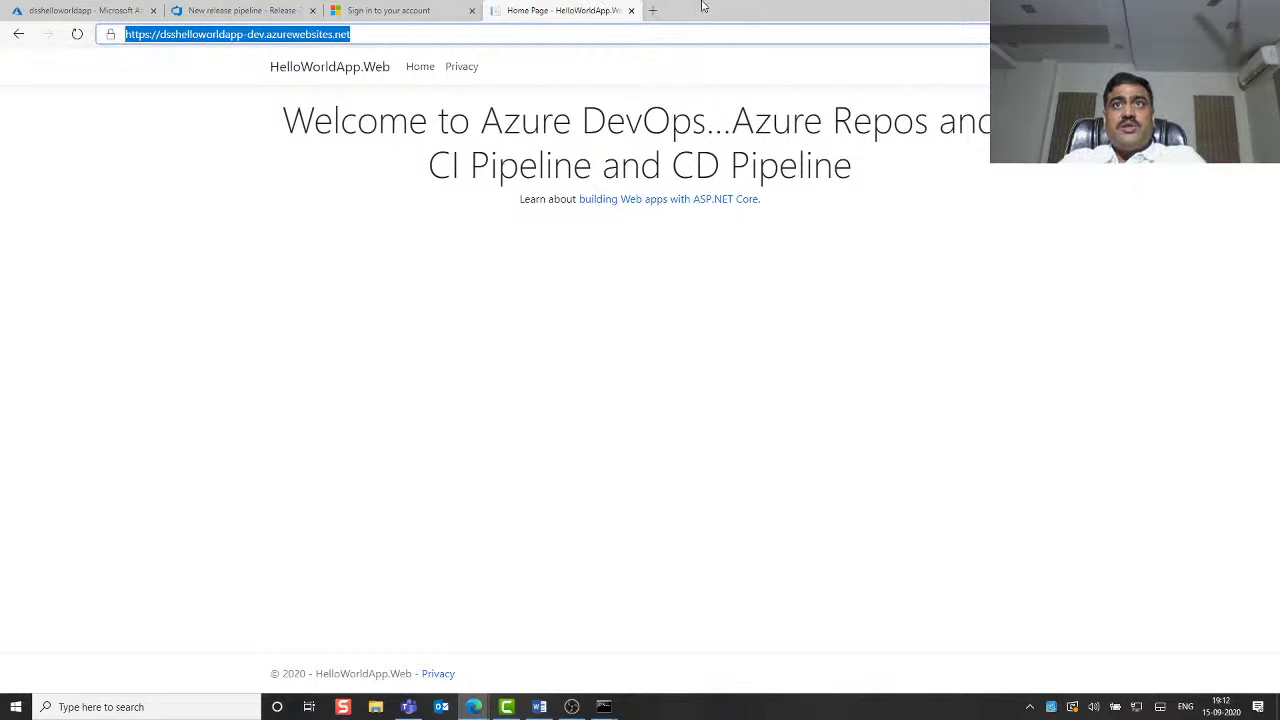
click(652, 10)
key(ctrl+v)
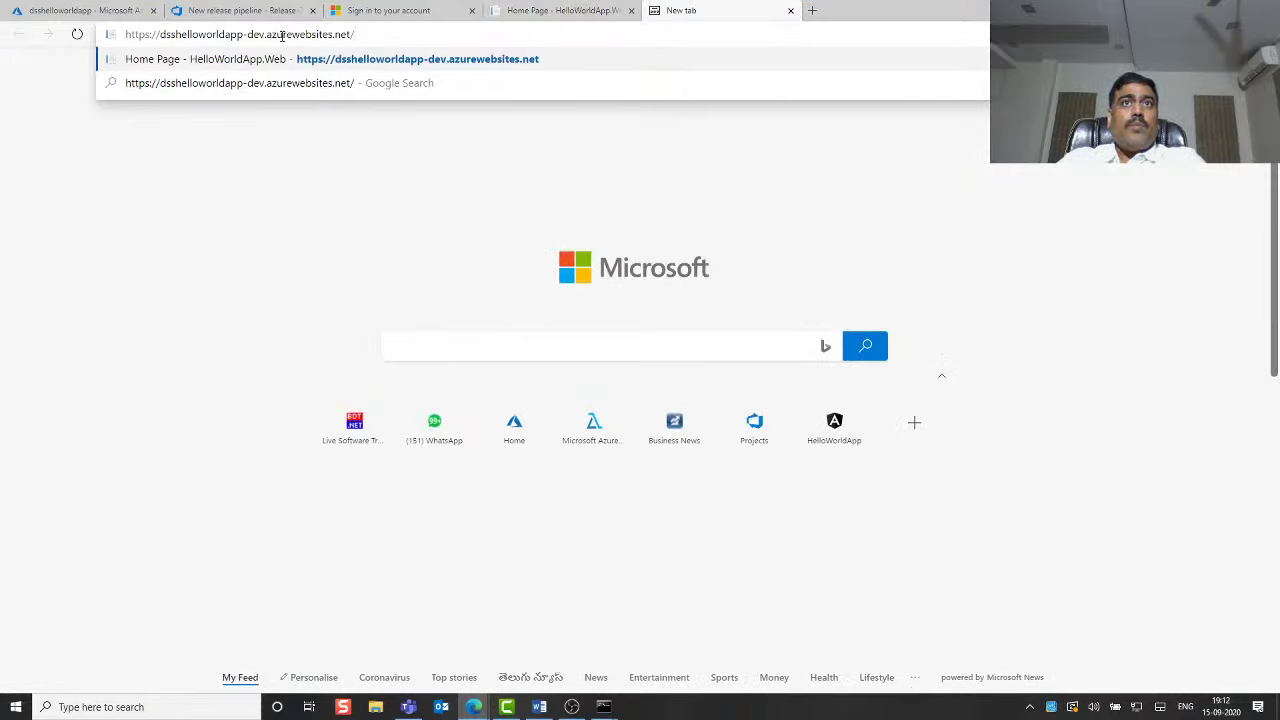
drag(250, 34, 268, 34)
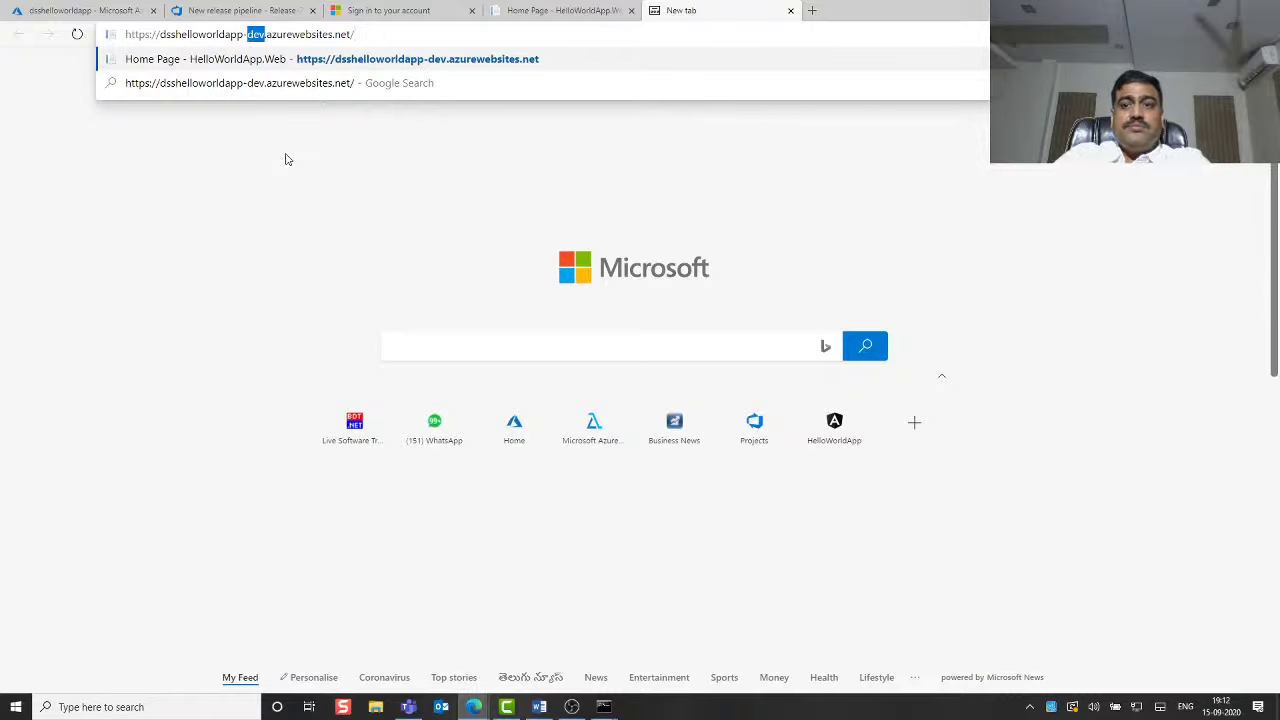
text(uat)
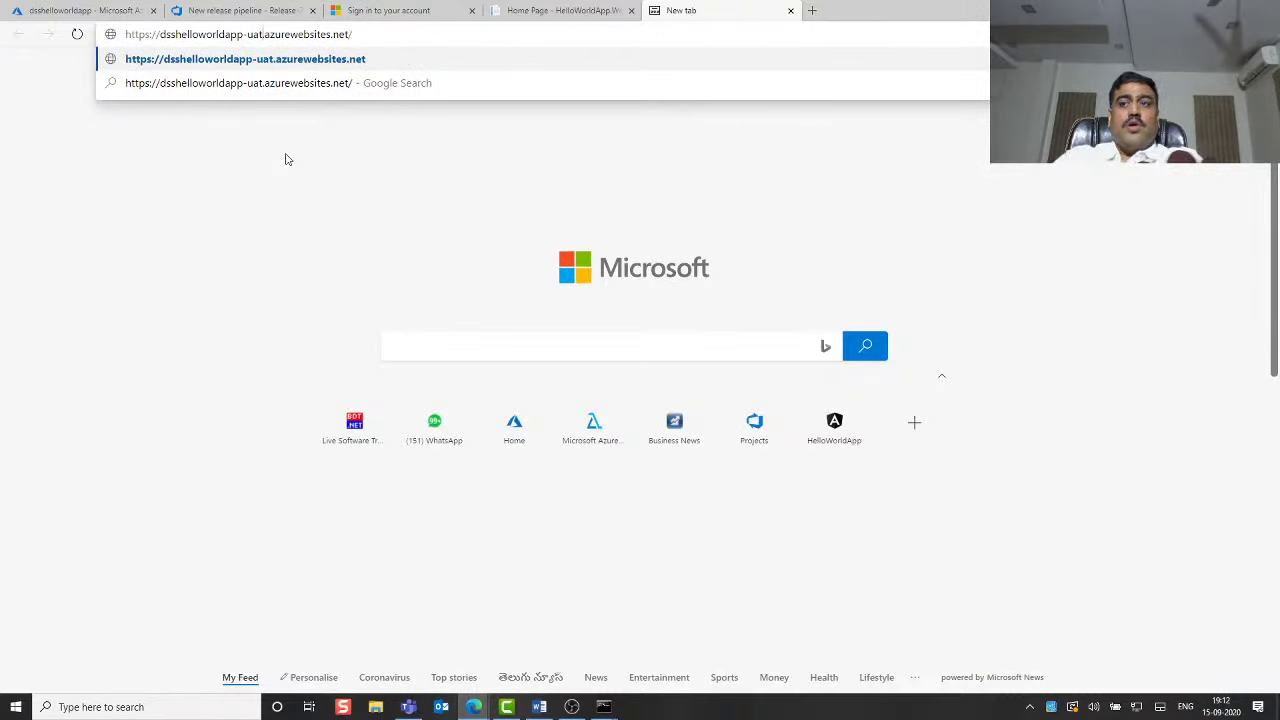
key(Return)
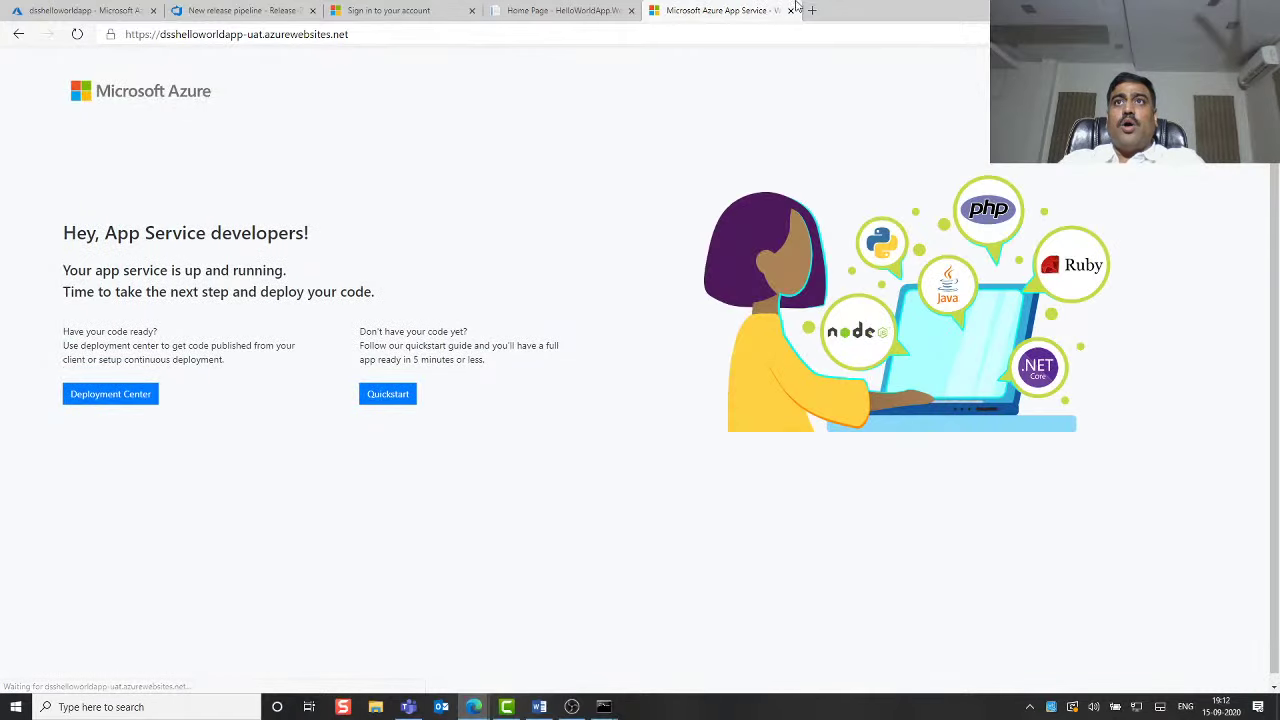
Load the production site dsshelloworldapp.azurewebsites.net in another tab, then return to Release-2.
click(815, 10)
key(ctrl+v)
drag(268, 34, 244, 34)
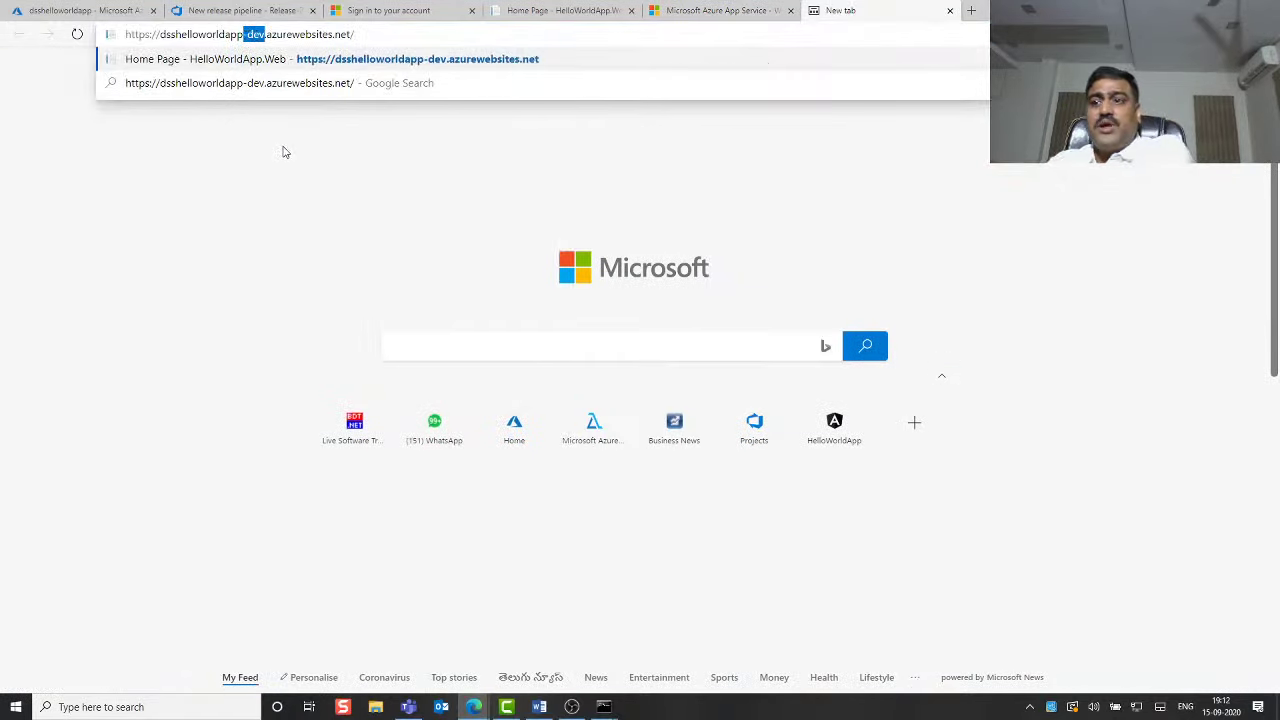
key(BackSpace)
key(Return)
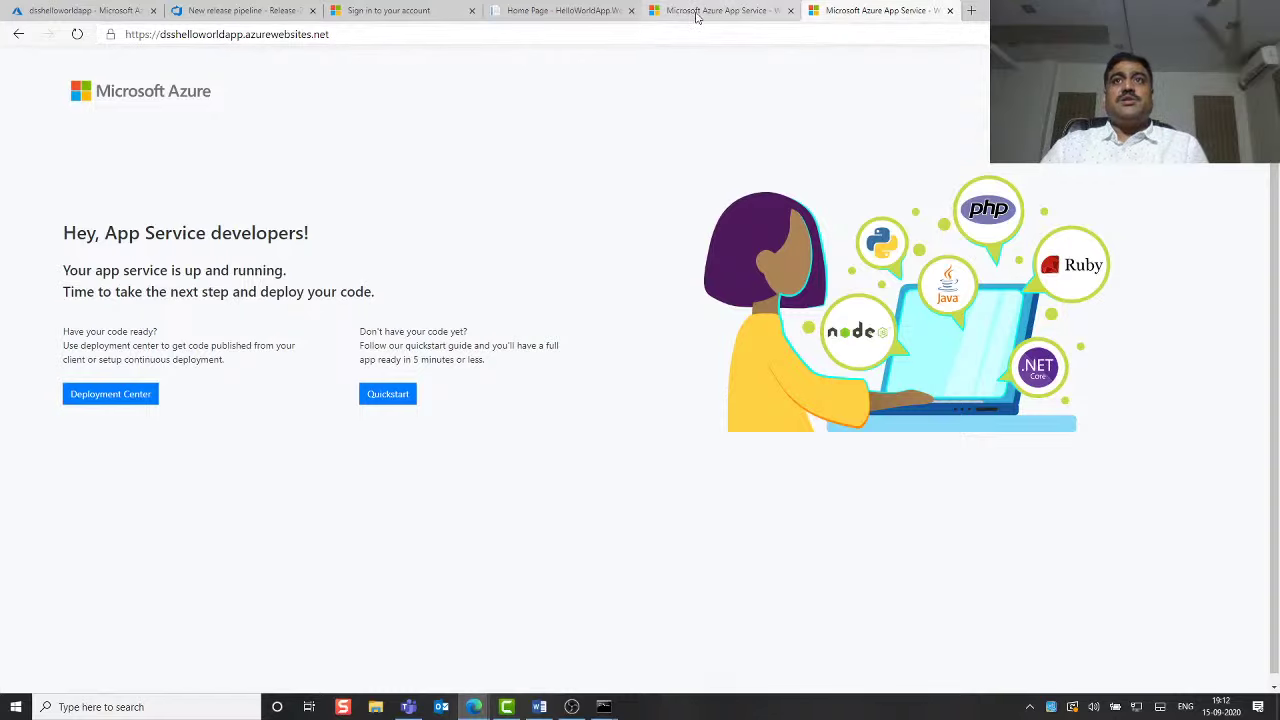
click(568, 12)
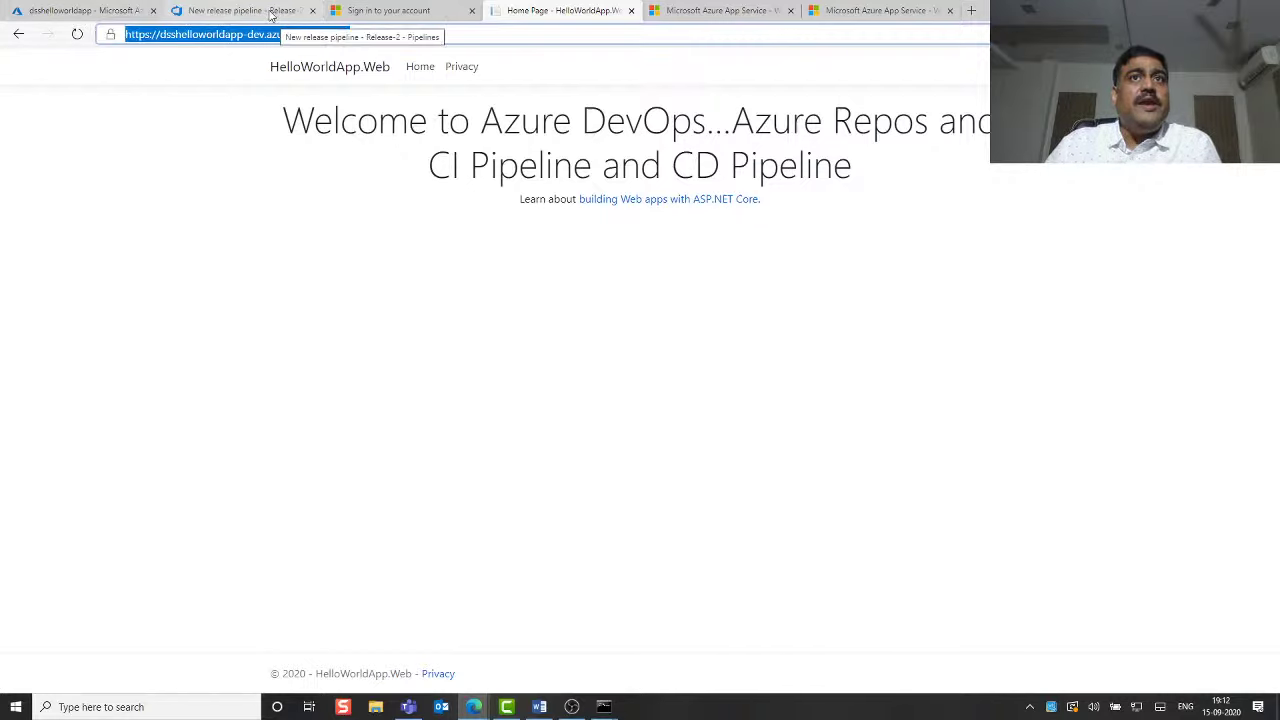
click(216, 14)
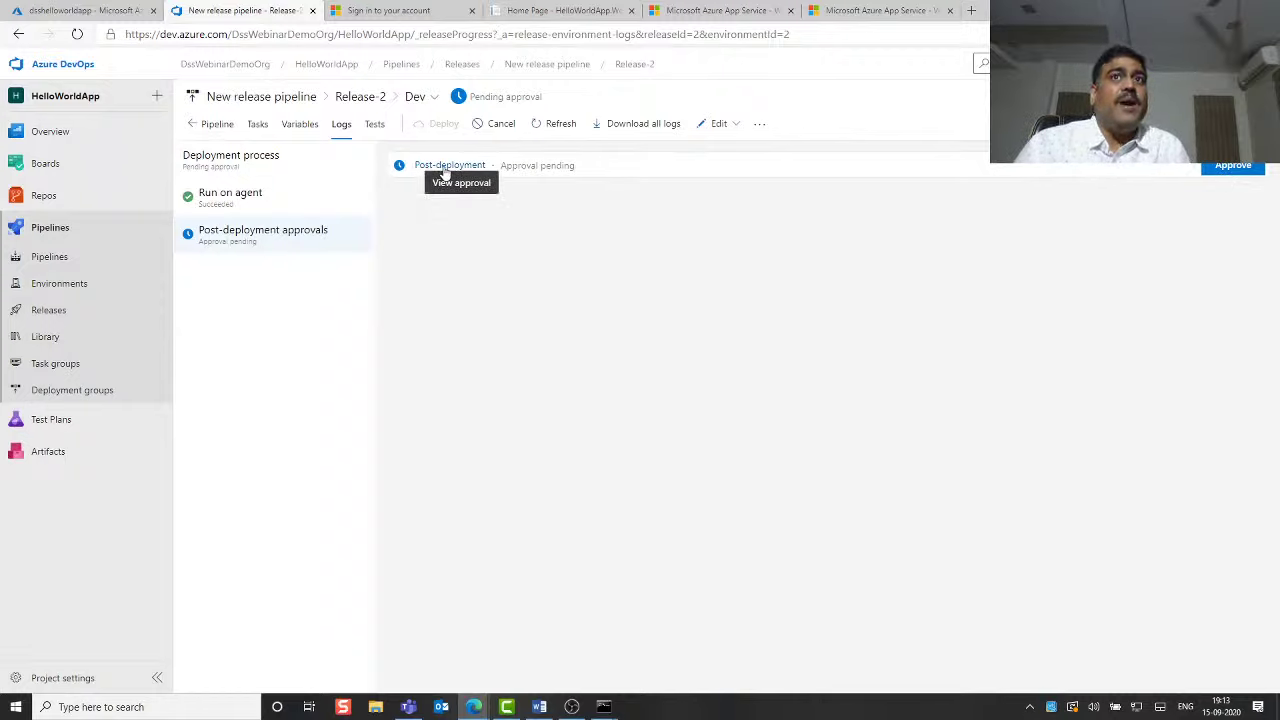
Refresh the dev site and highlight the new 'Automated CI and CD Pipeline' heading, then return to Release-2.
click(565, 14)
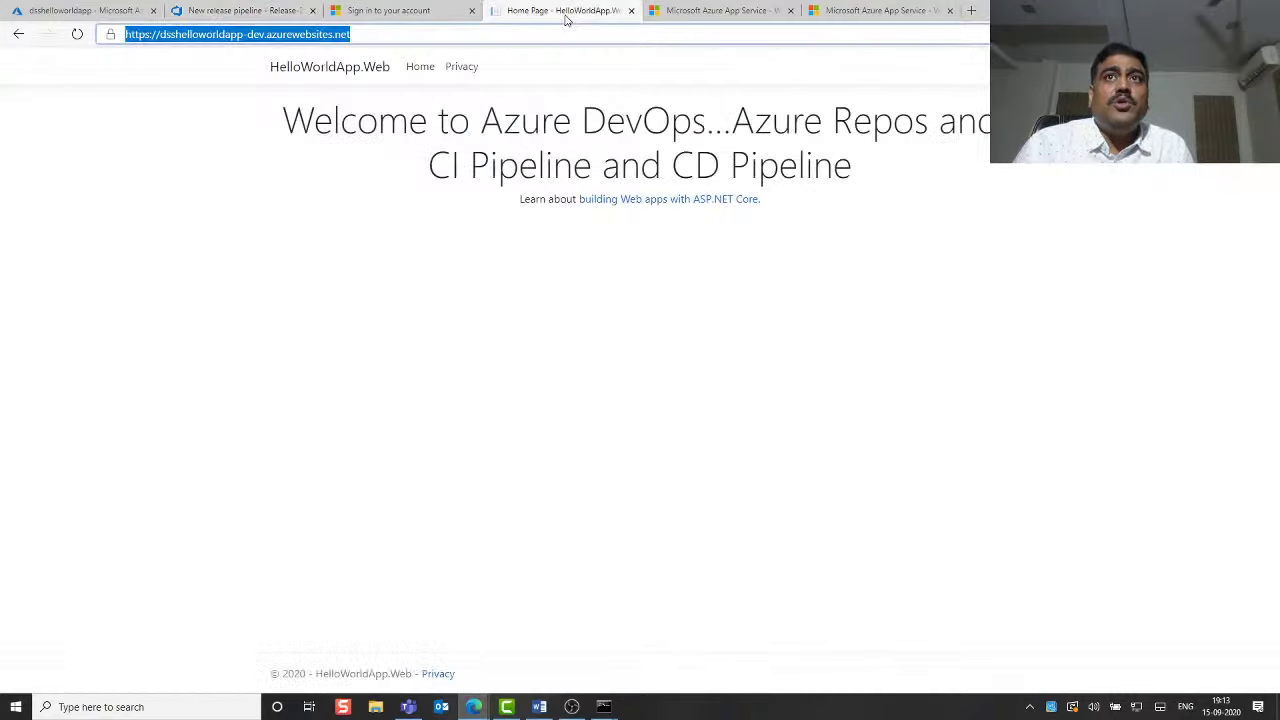
click(77, 34)
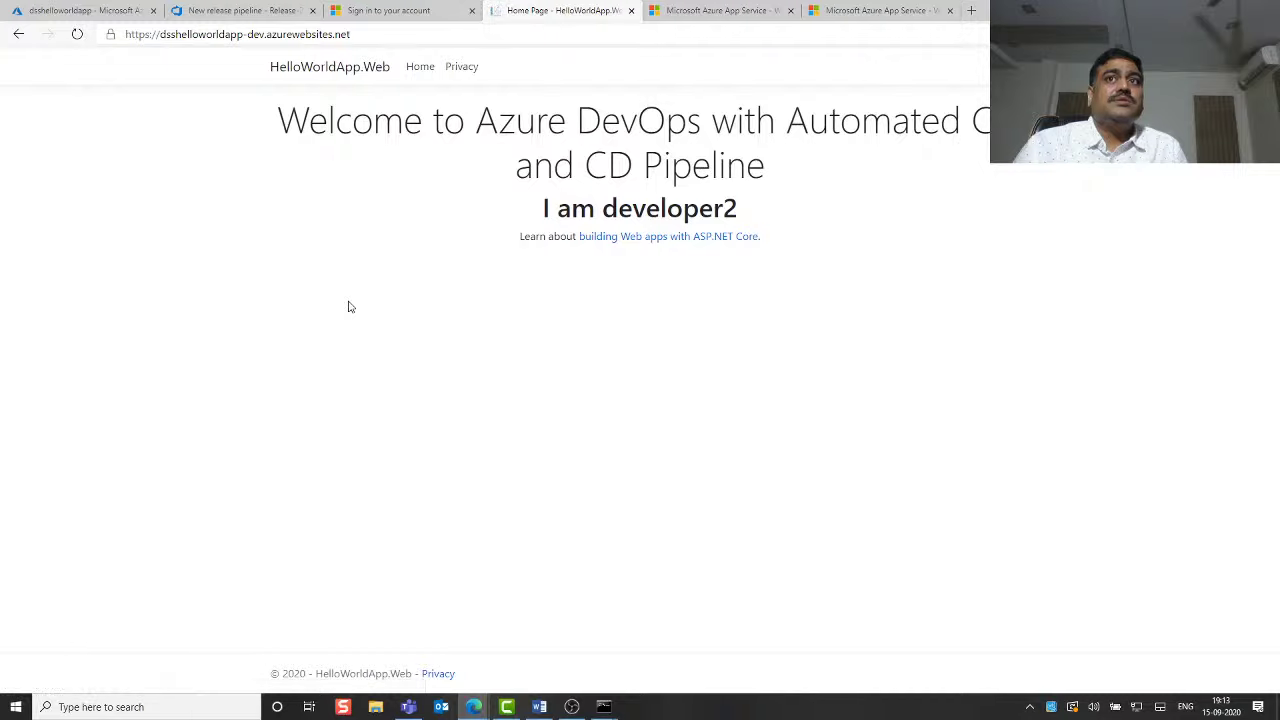
drag(261, 128, 822, 178)
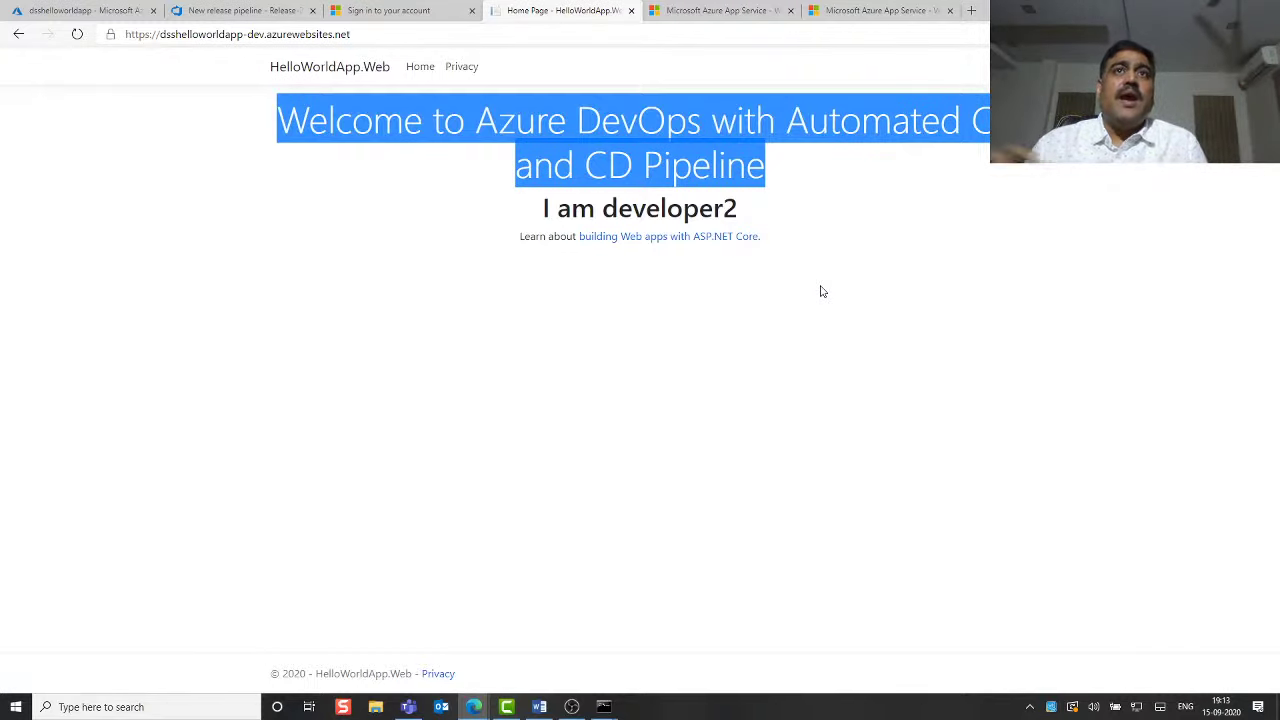
click(205, 11)
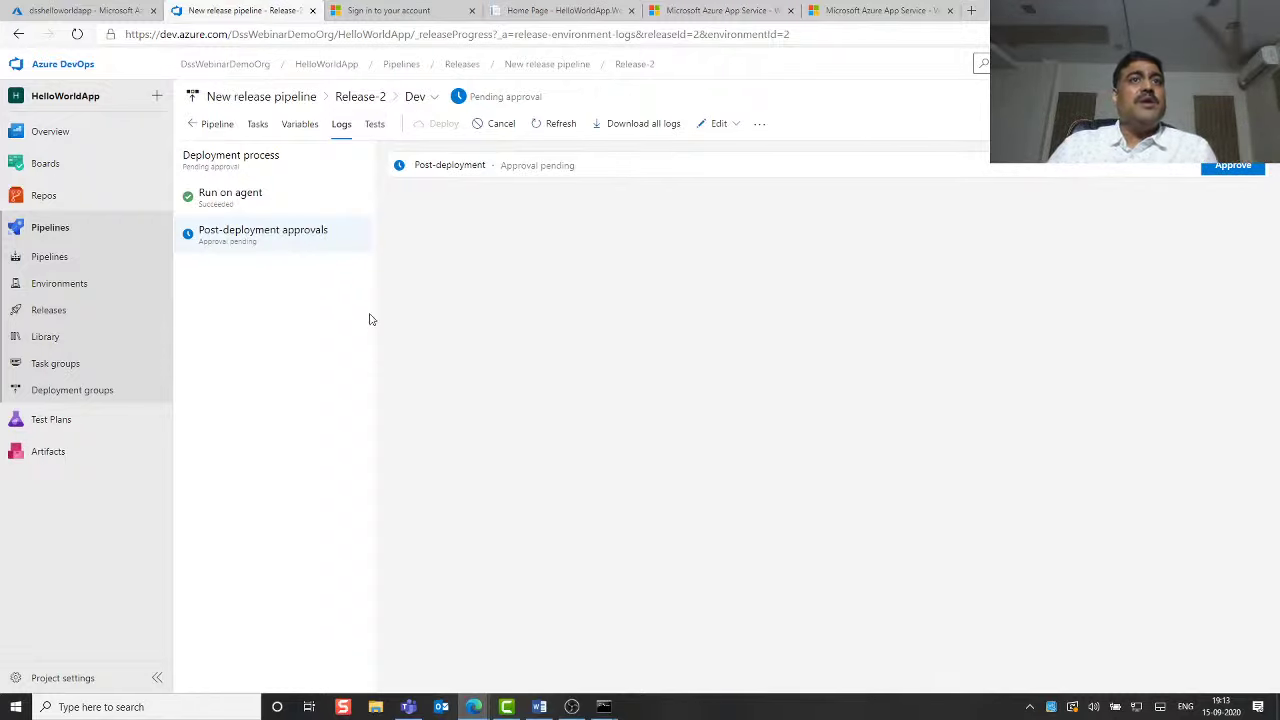
Navigate through Pipelines and Releases to Release-2 and open the Dev stage's pending approval.
click(15, 229)
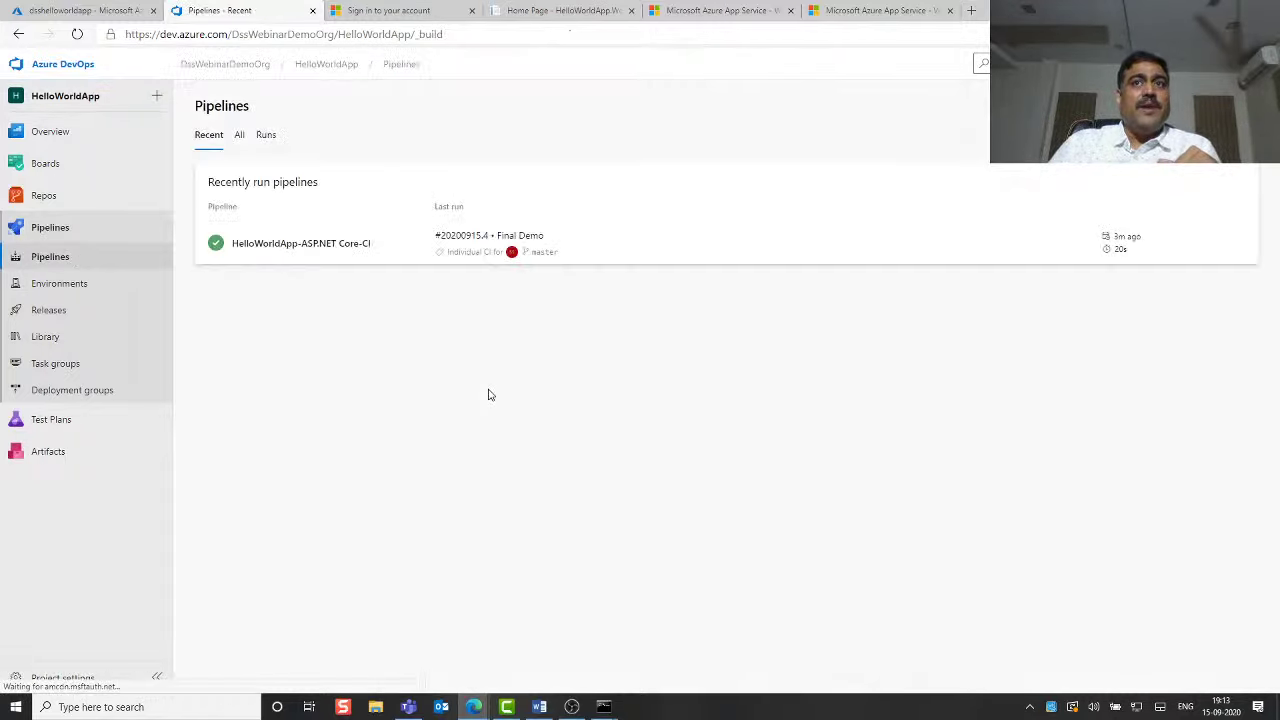
click(279, 252)
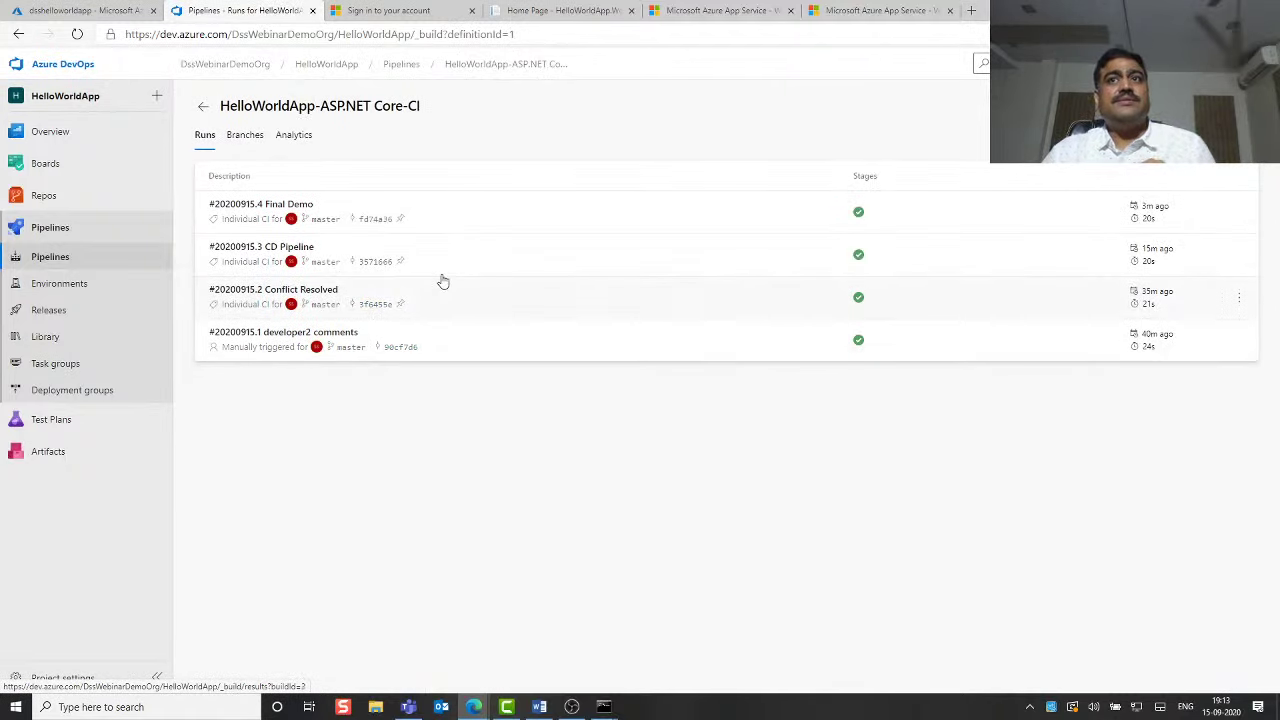
click(50, 318)
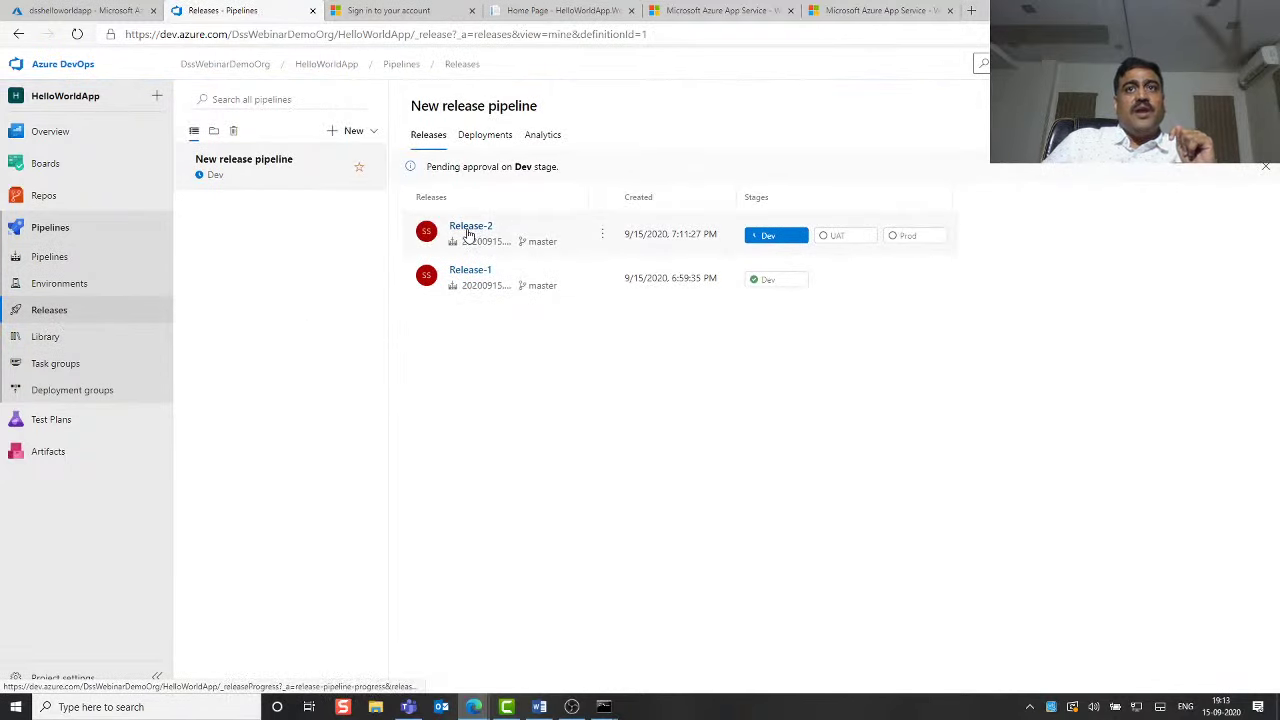
click(469, 233)
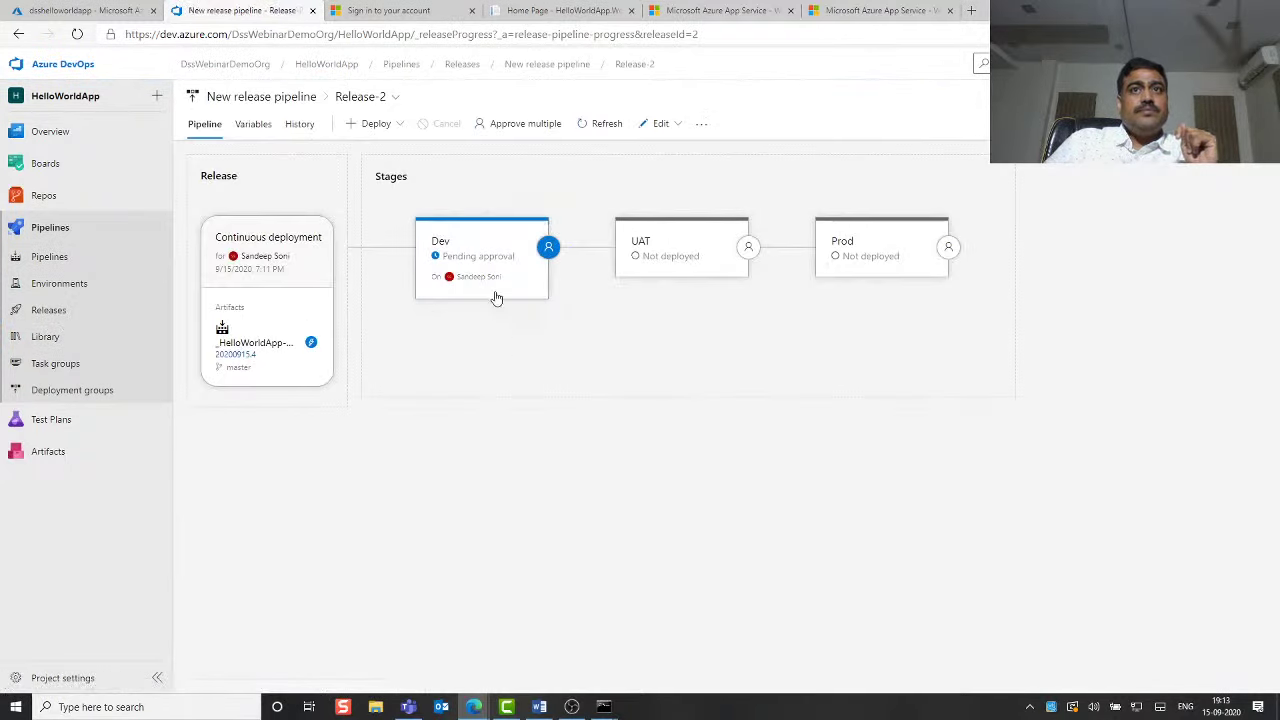
mouse_move(545, 325)
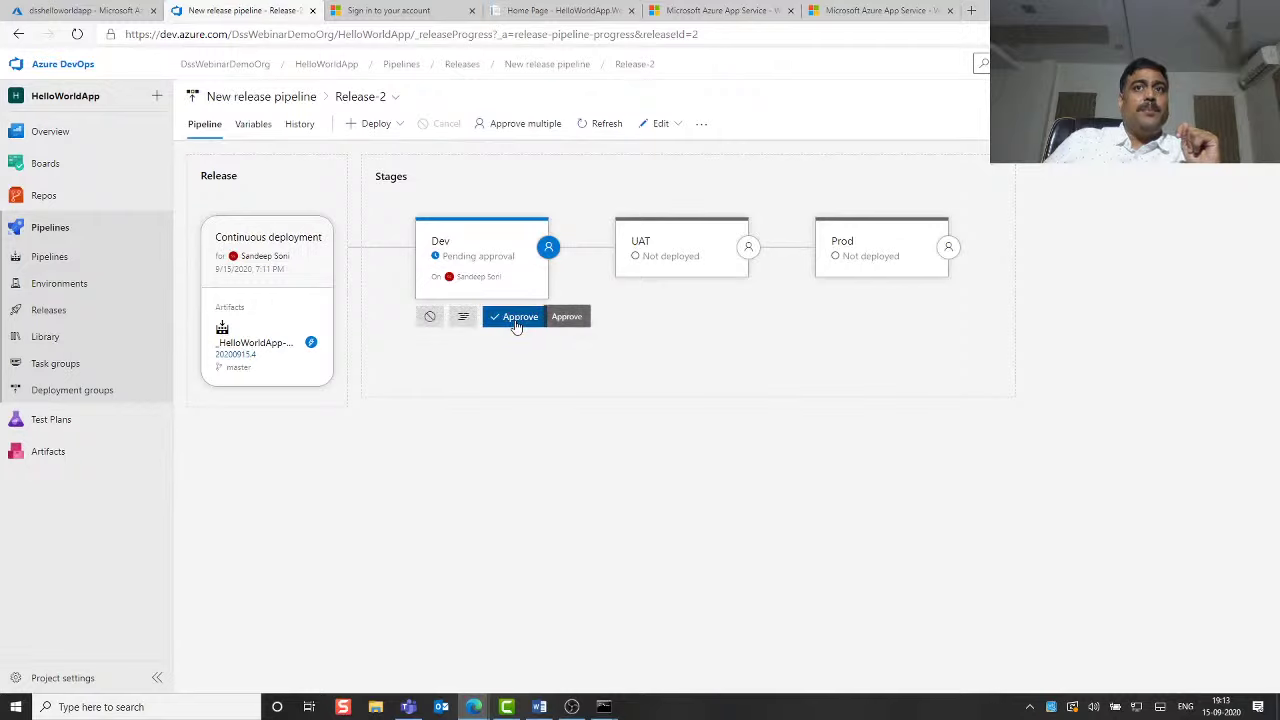
click(516, 320)
Approve the Dev deployment with the comment 'I am happy with the changes...'.
click(799, 365)
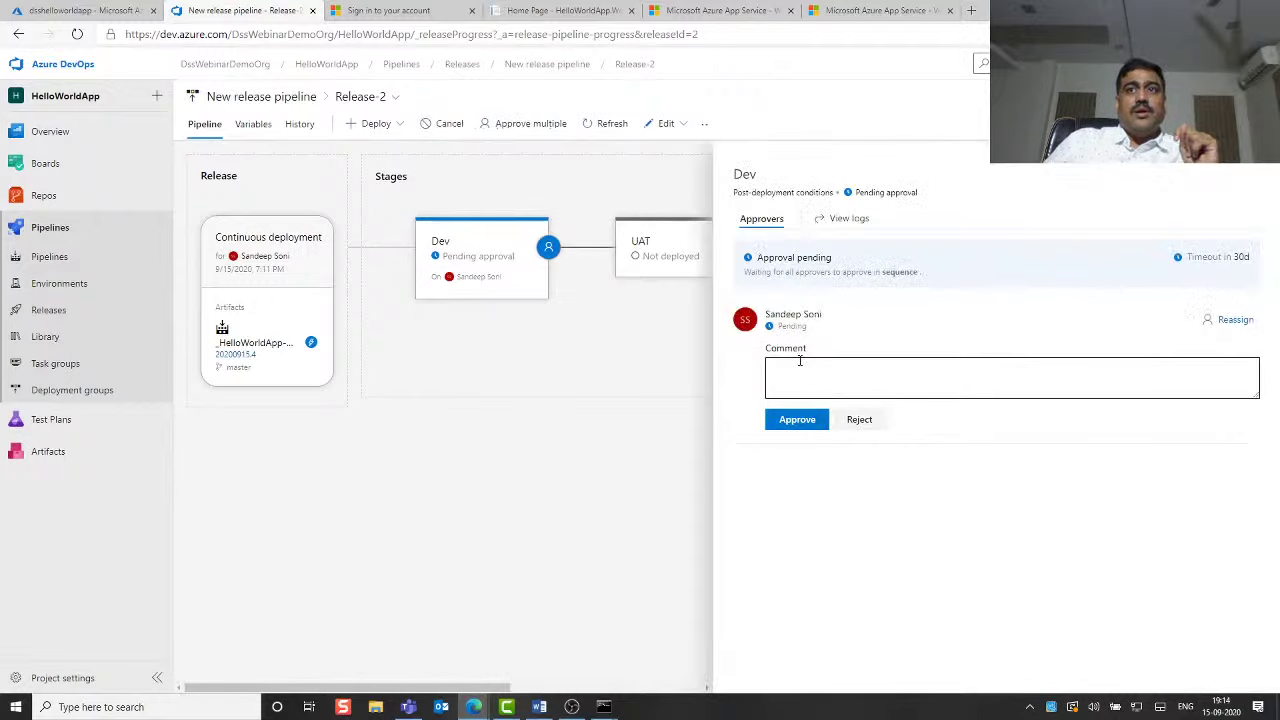
text(I am )
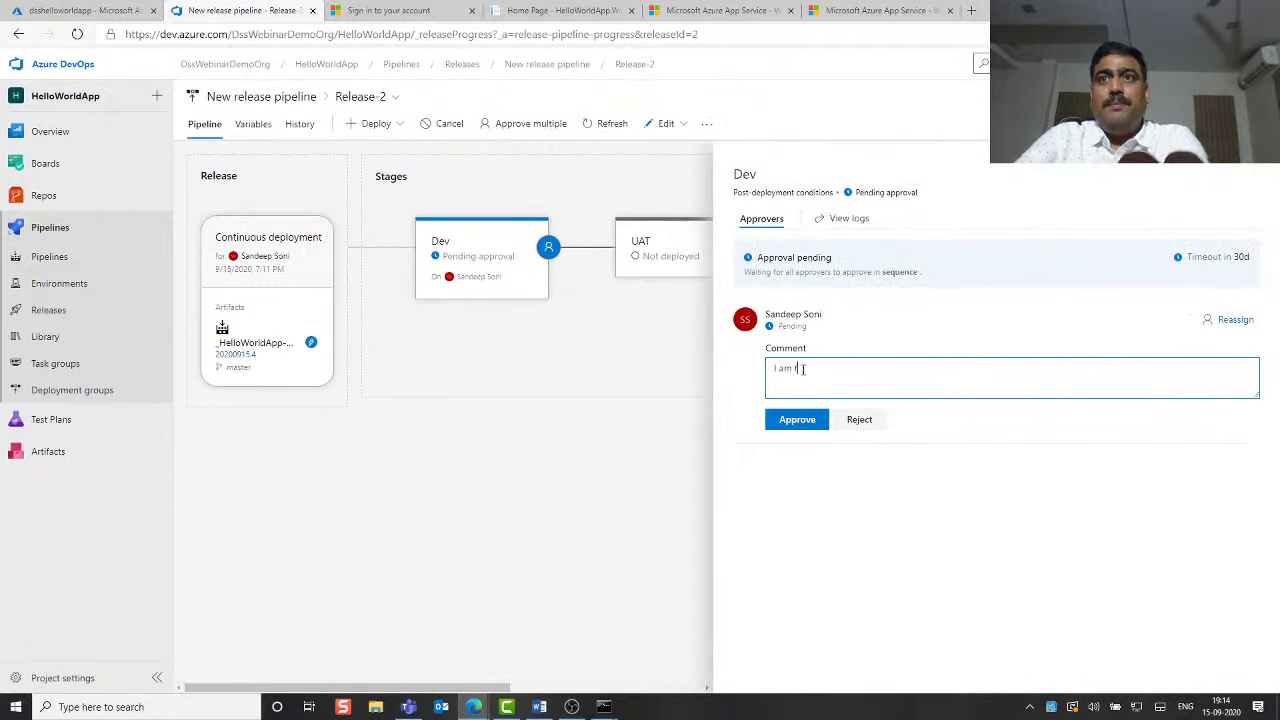
text(pl)
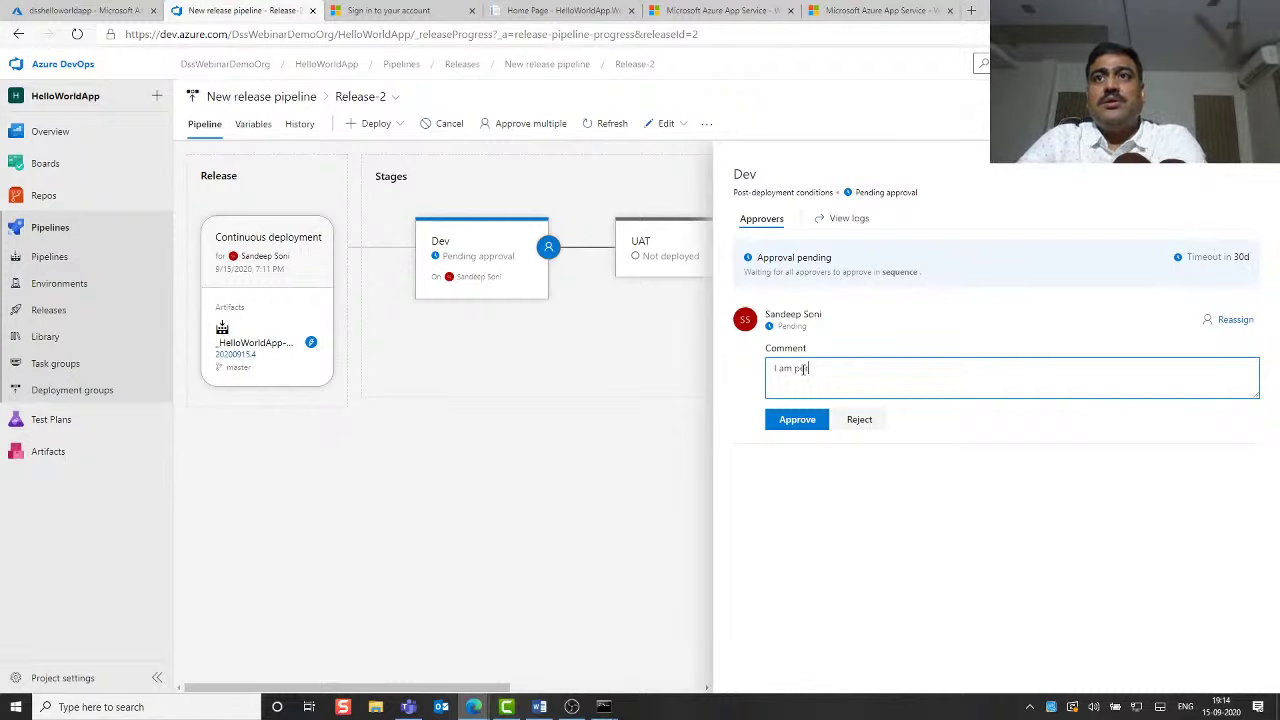
text(rfect w)
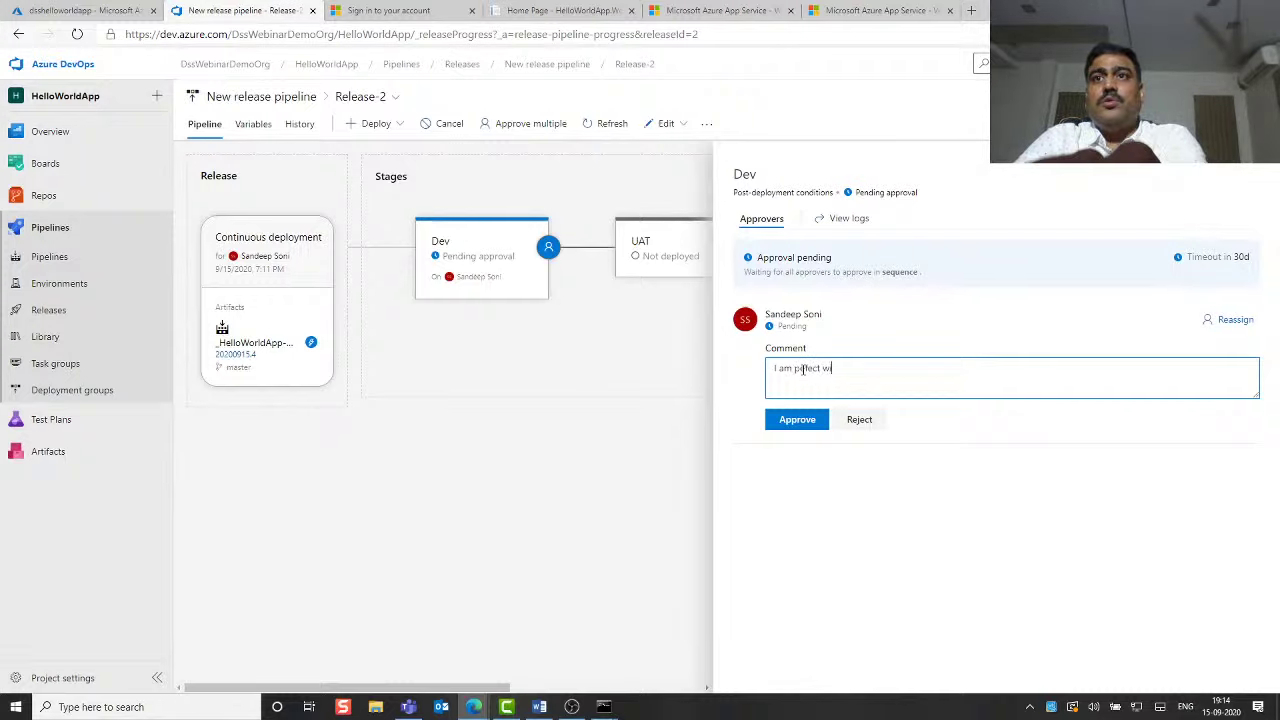
text(ith the p)
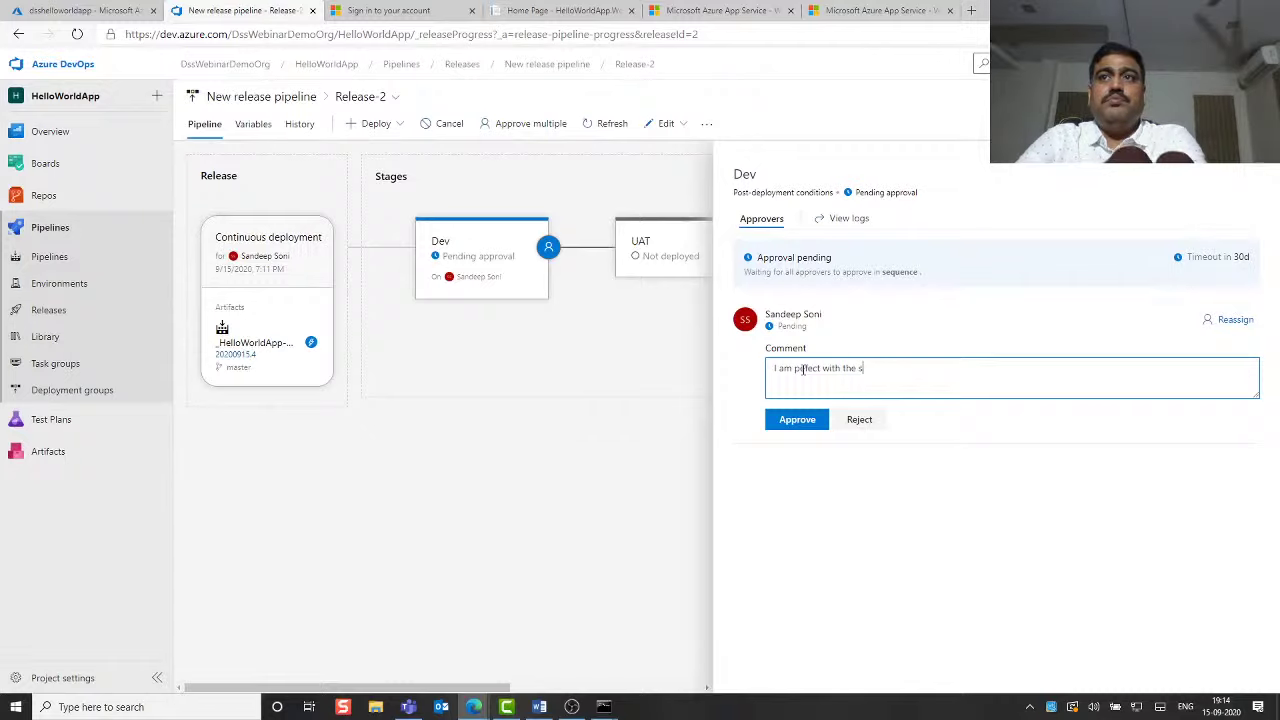
text(hanges...)
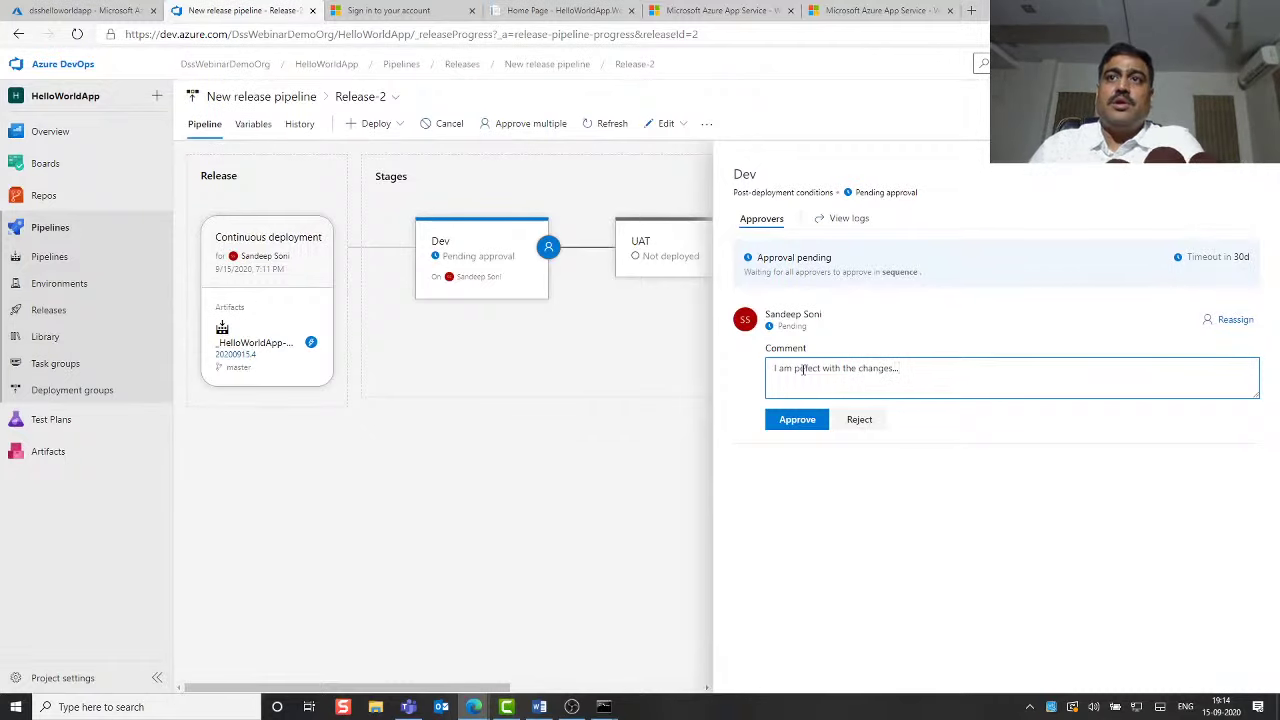
double_click(801, 368)
text(happy)
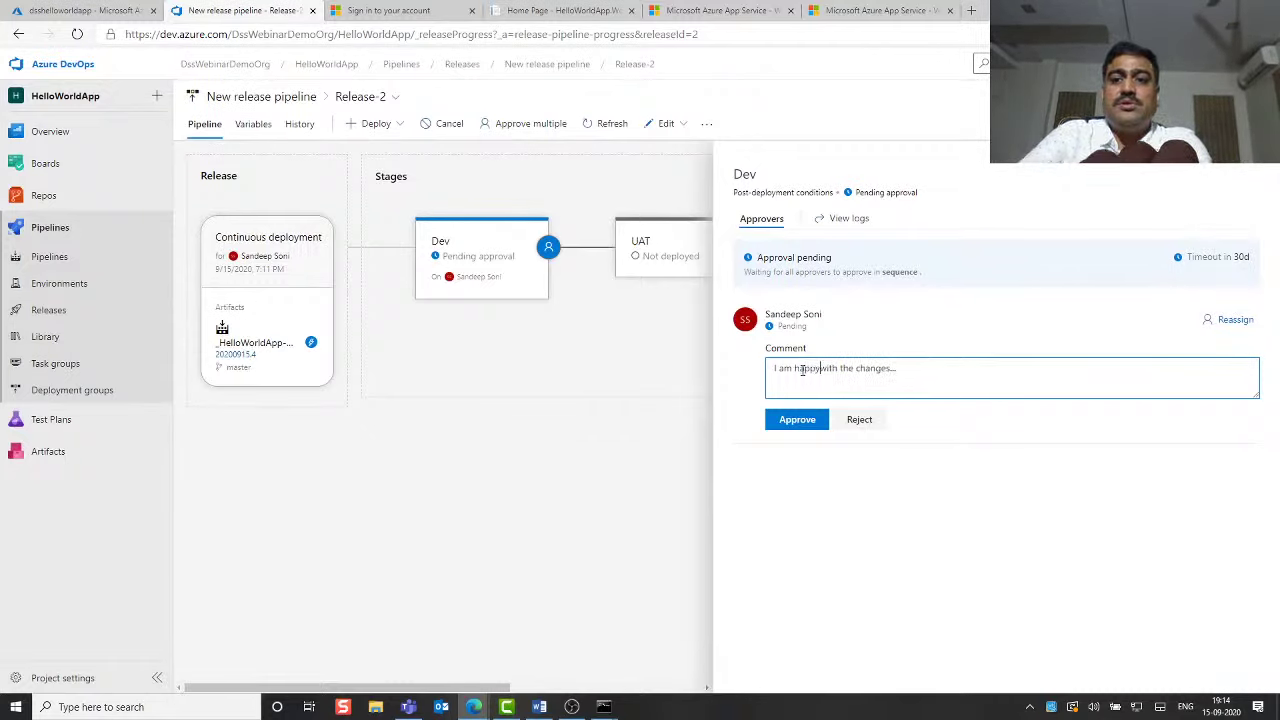
click(809, 420)
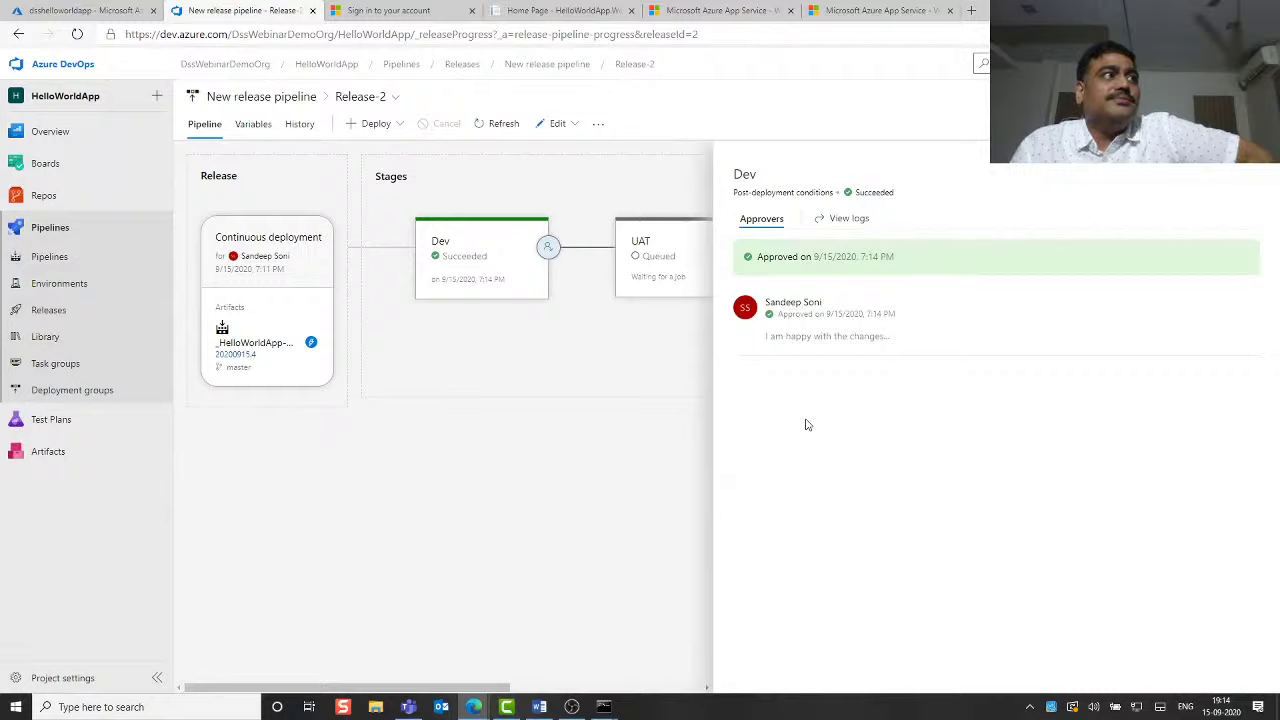
Open the UAT stage's deployment logs and highlight the target app service dsshelloworldapp-uat.
click(658, 274)
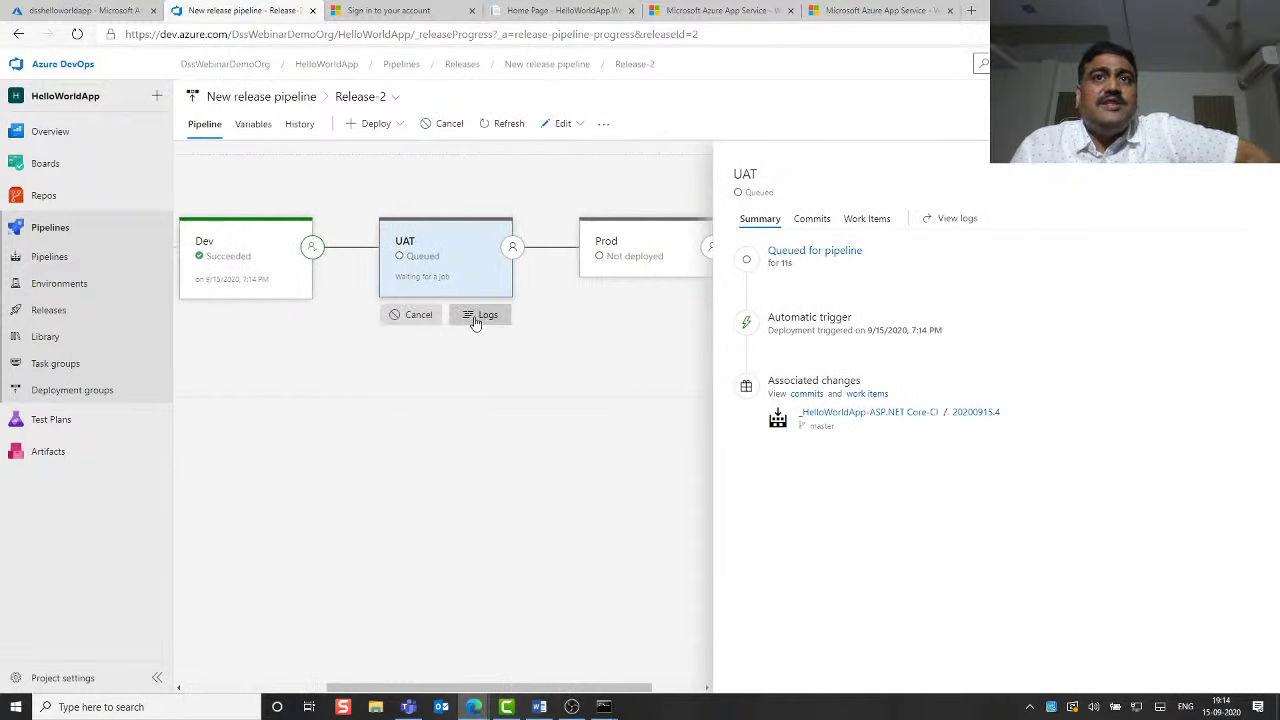
click(480, 315)
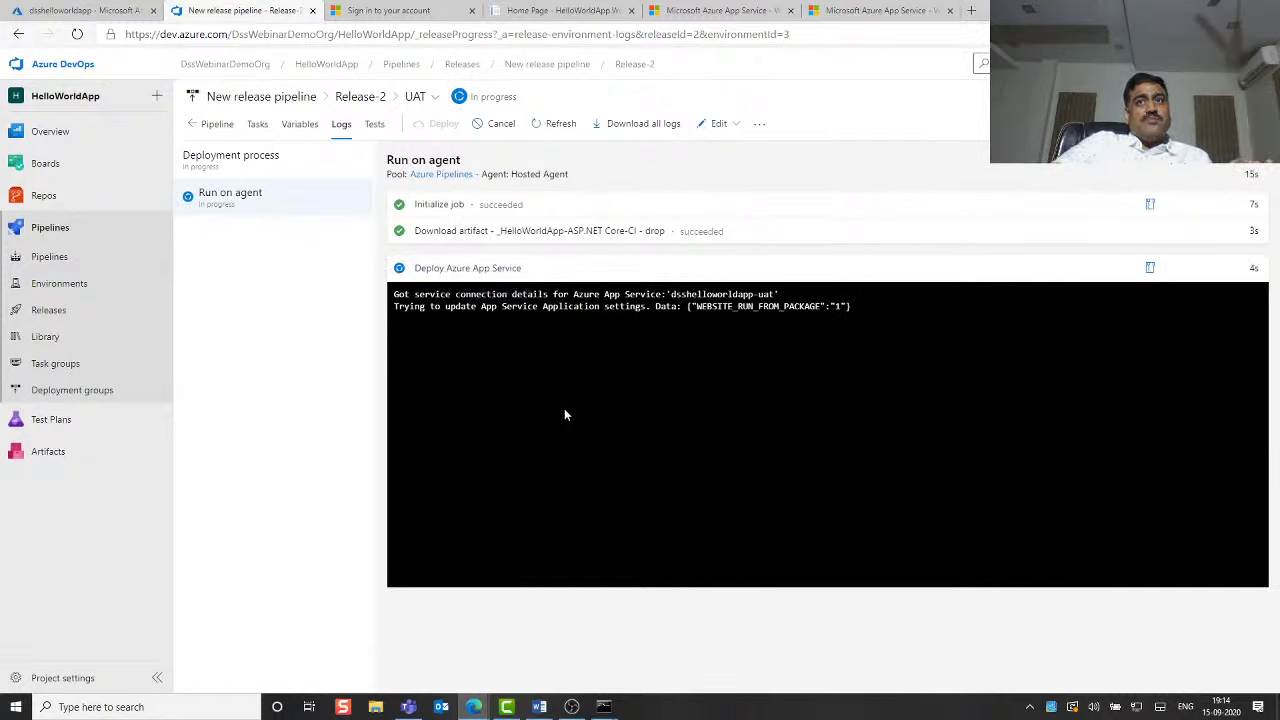
drag(670, 295, 772, 295)
click(785, 326)
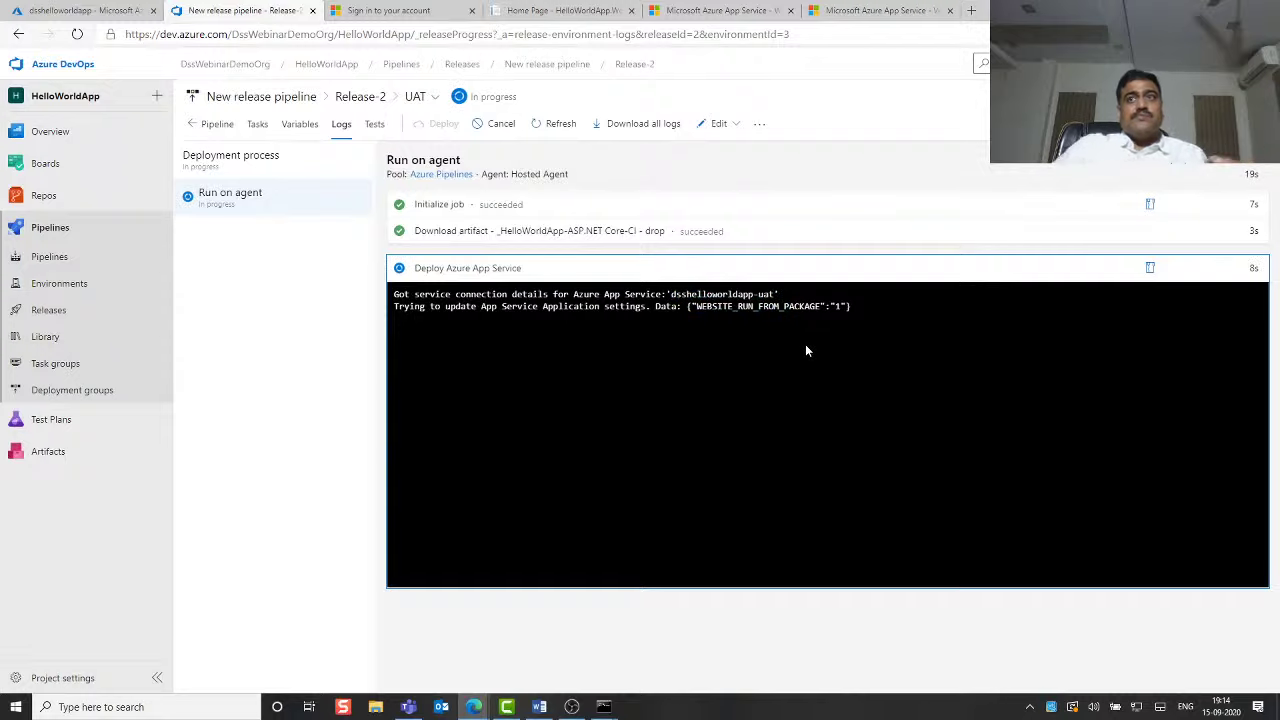